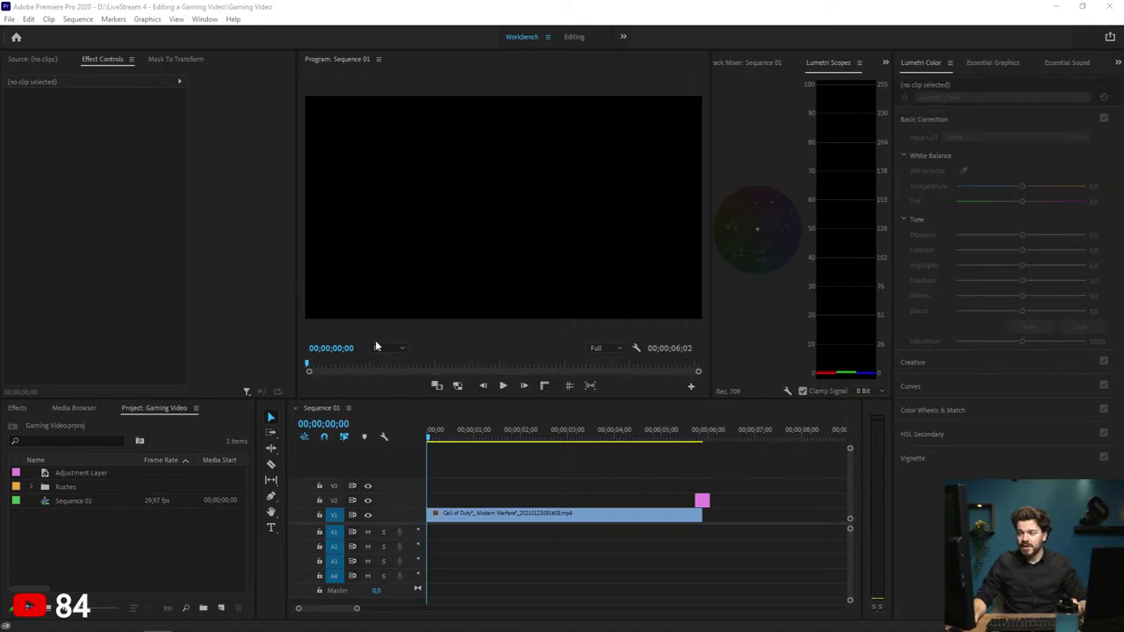
Step: Select the Call of Duty clip in Sequence 01 and play it from the start to review the opening fade-in and loading screen
click(465, 456)
click(436, 434)
drag(437, 434, 602, 432)
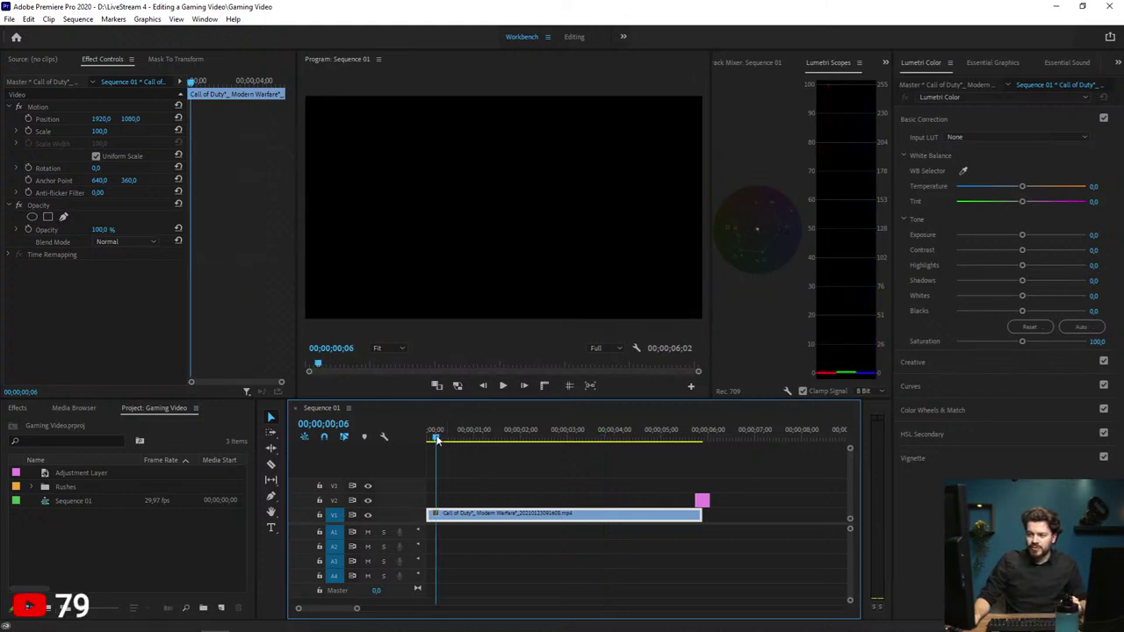
key(space)
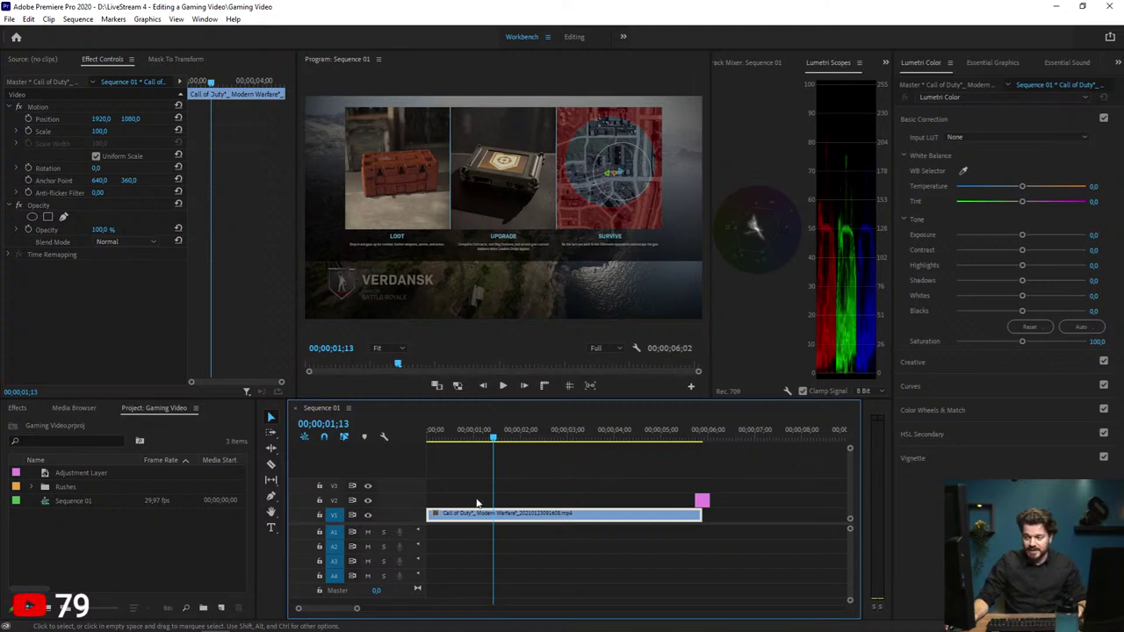
key(Home)
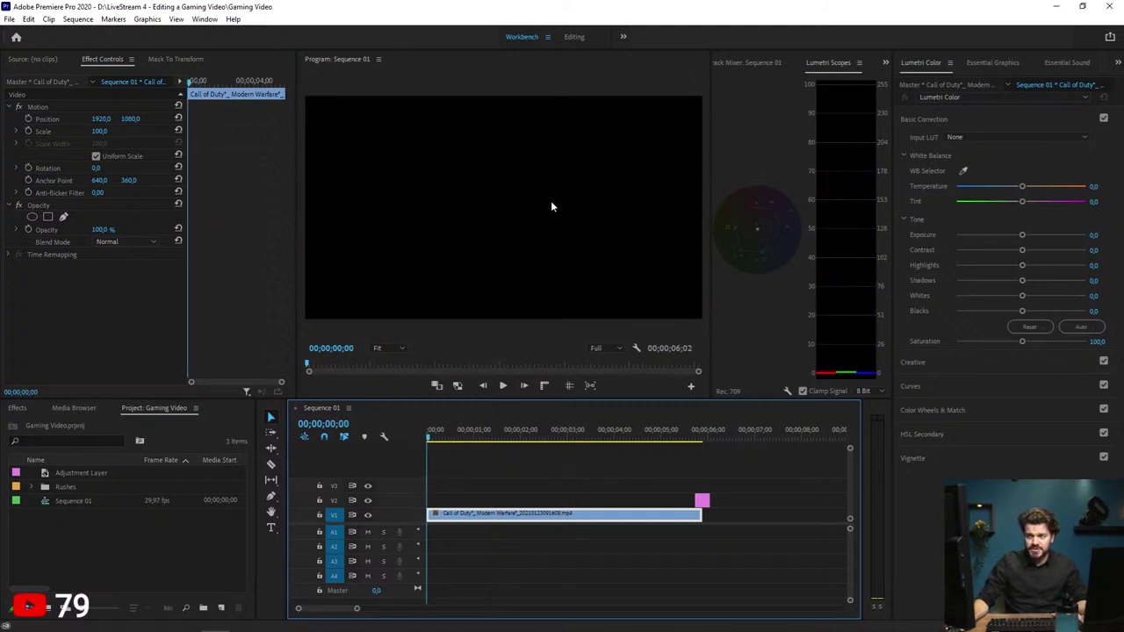
key(space)
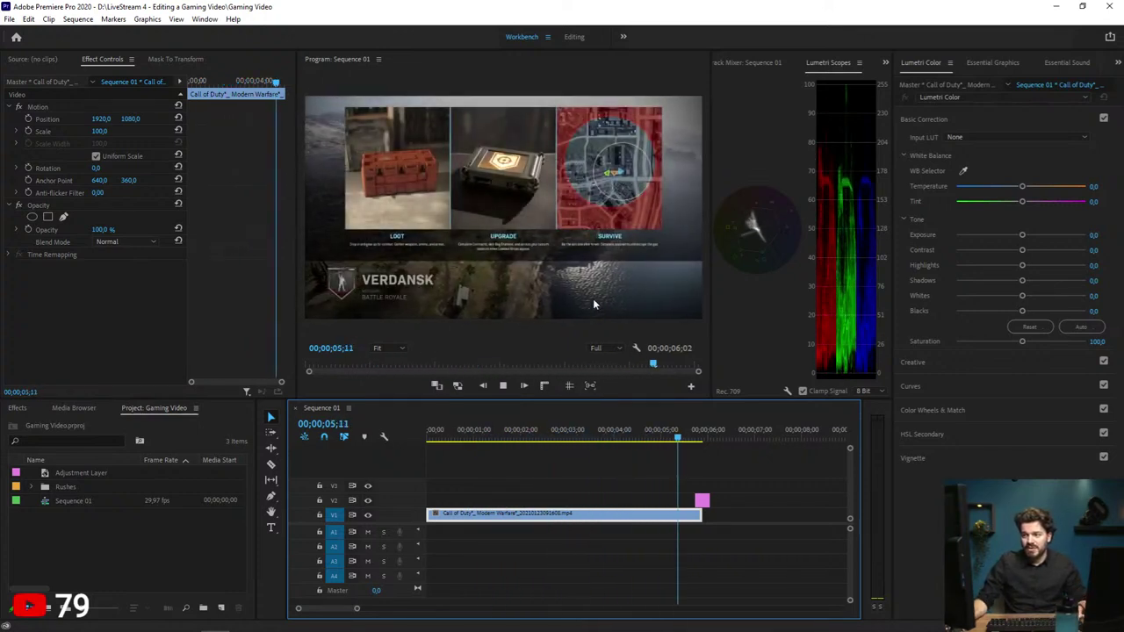
key(space)
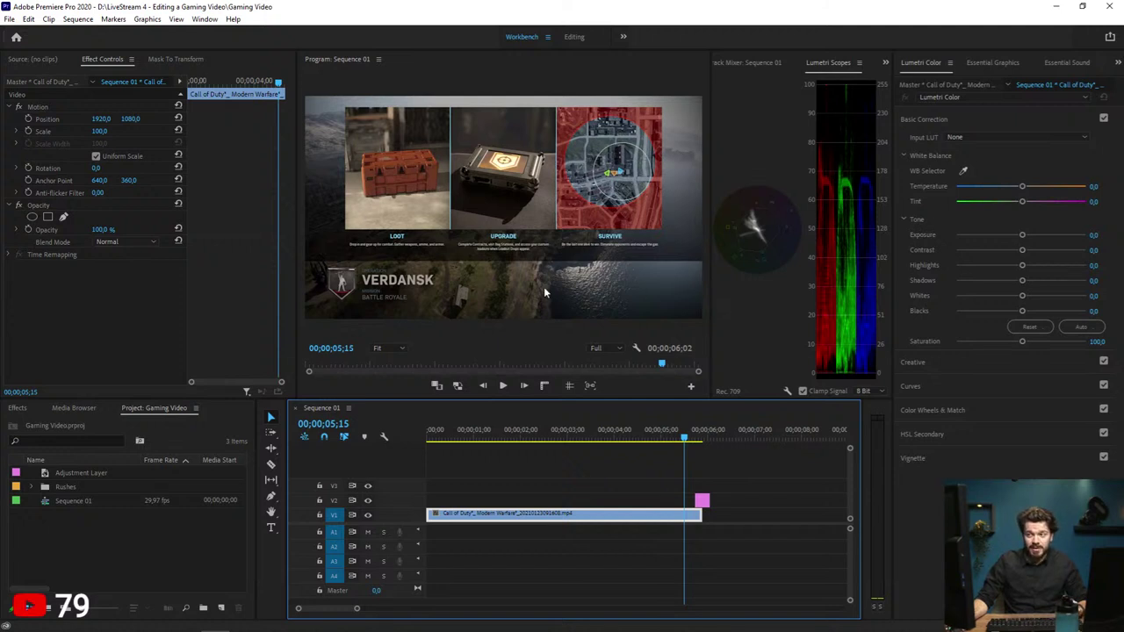
key(Home)
key(space)
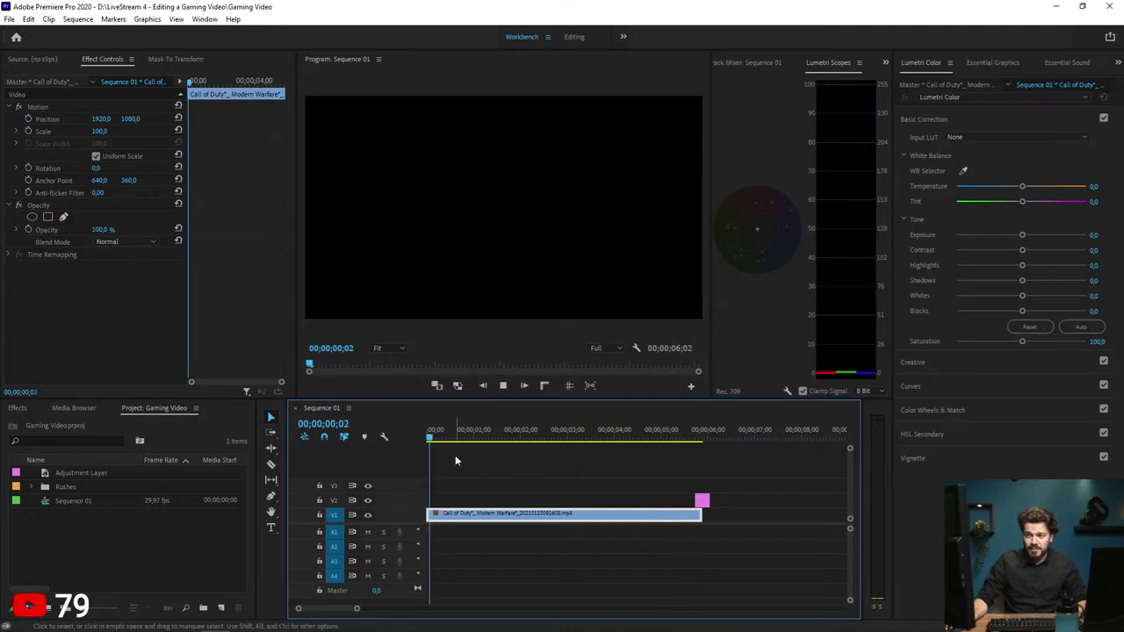
key(space)
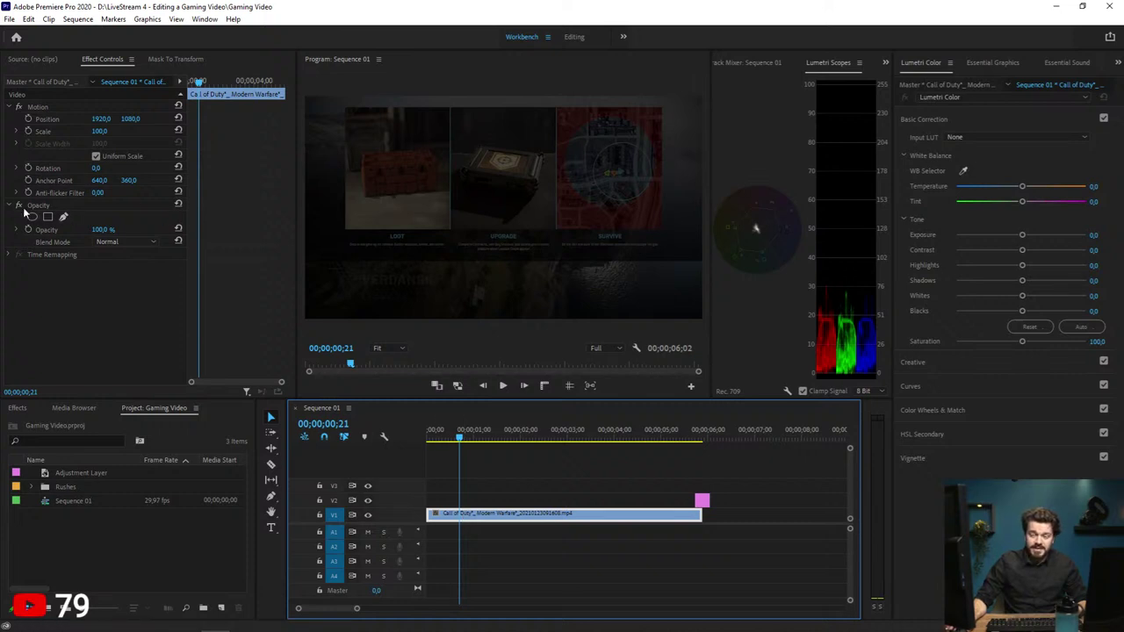
Step: Scrub and step through the Call of Duty clip in Sequence 01 up to 00;00;05;24, examining the loading screen that all recordings share
drag(462, 437, 502, 437)
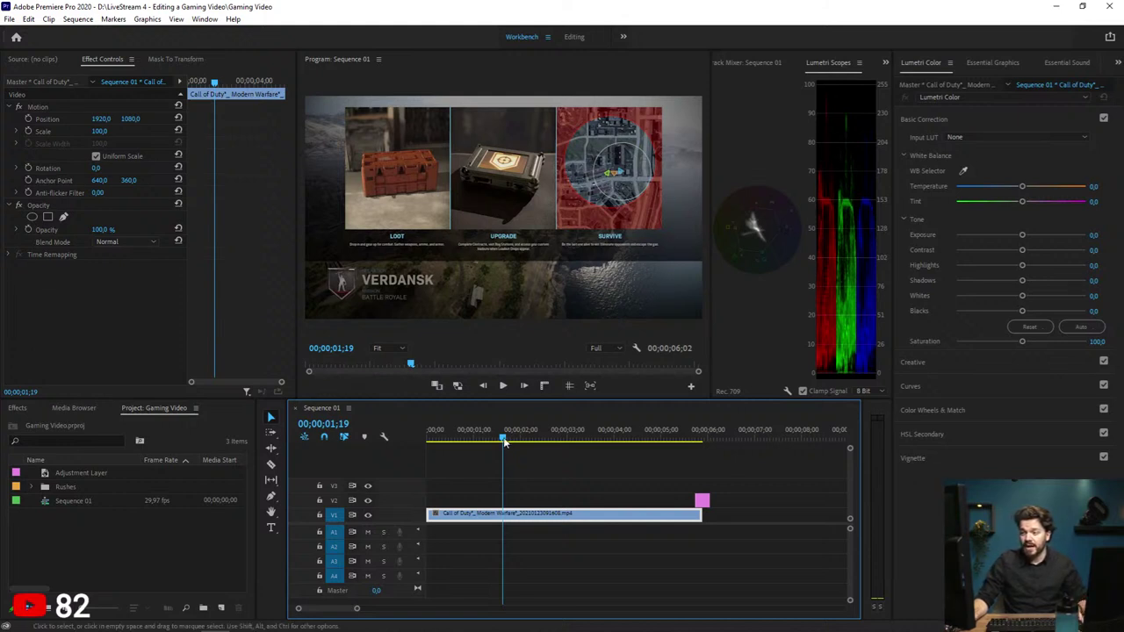
drag(503, 437, 537, 438)
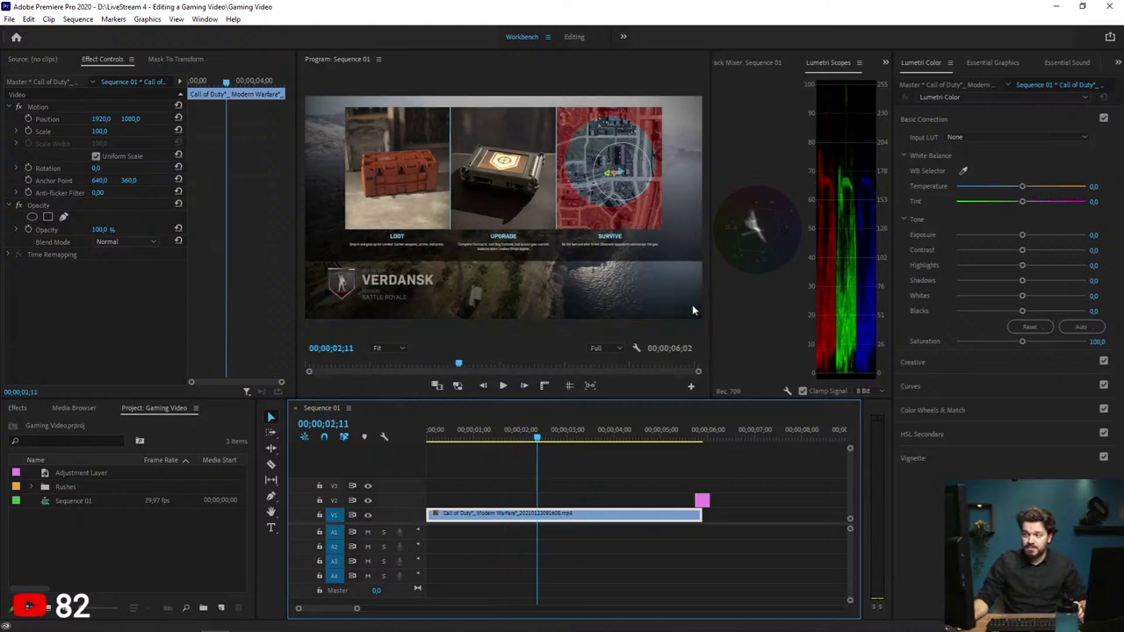
click(105, 119)
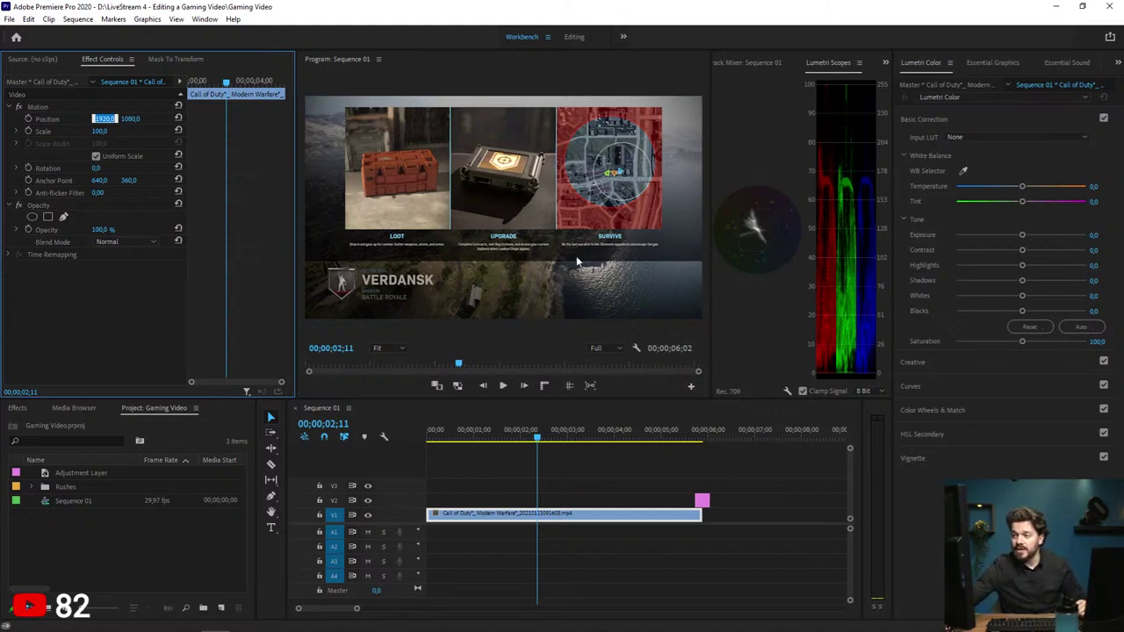
click(542, 439)
drag(542, 439, 651, 450)
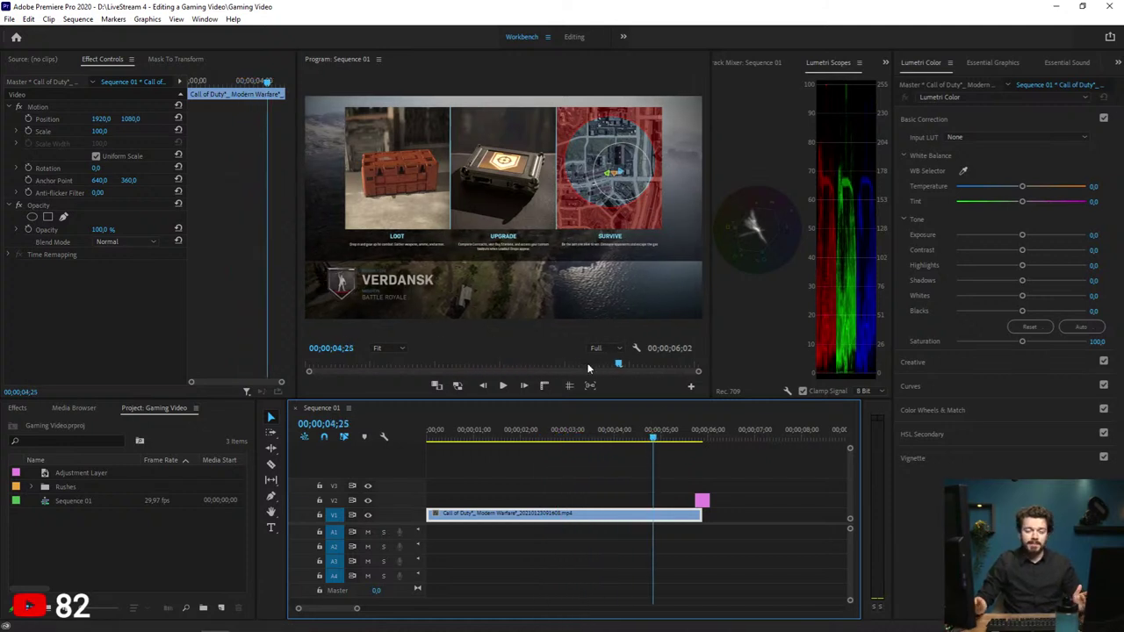
key(Right)
key(Right)
key(Right)
key(Right)
key(Right)
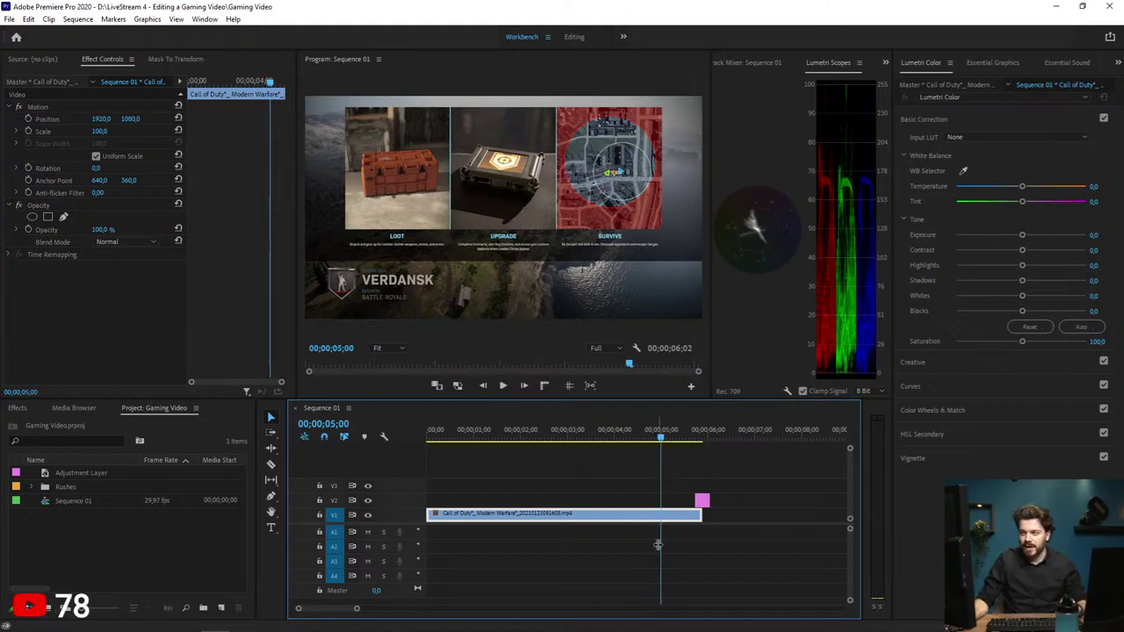
drag(660, 431, 634, 442)
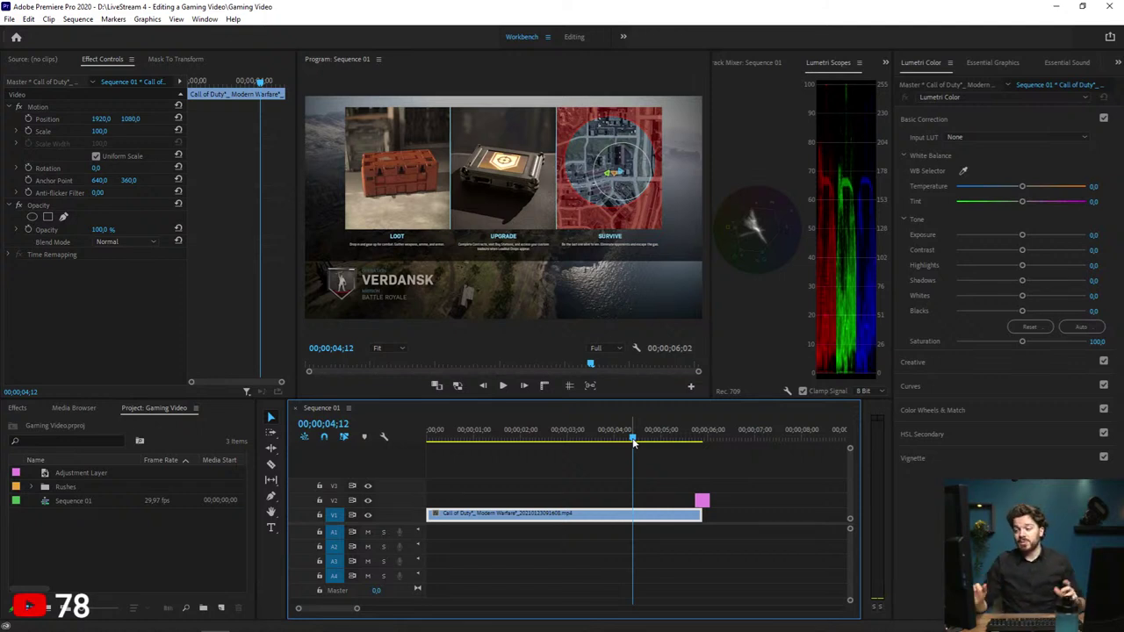
drag(684, 440, 695, 456)
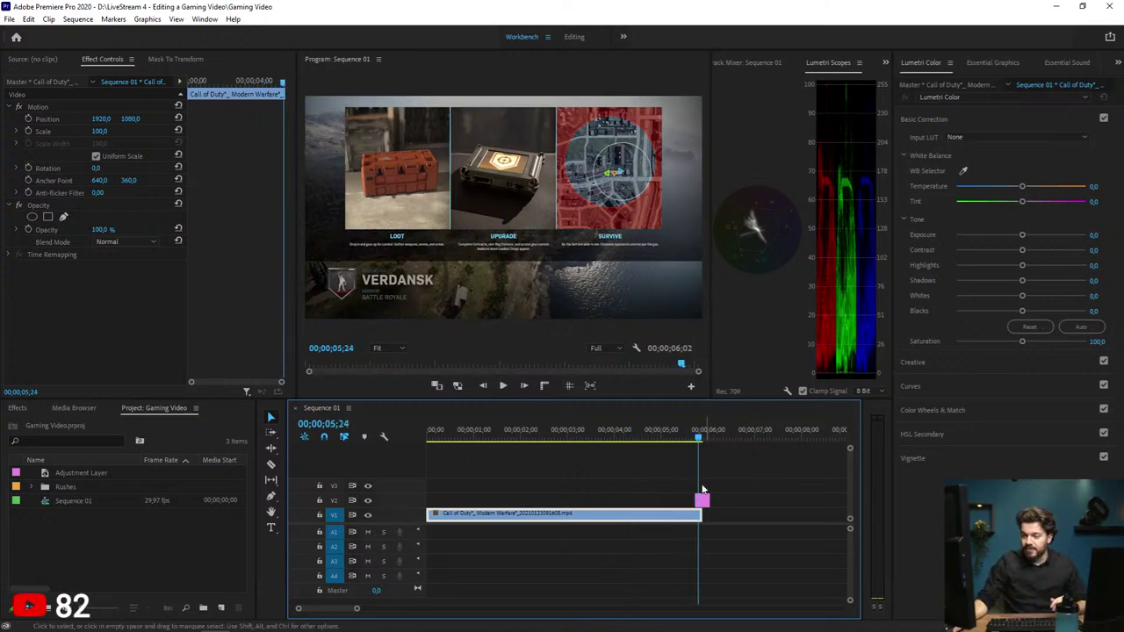
Step: Select the adjustment layer at the end of track V2 and open the Rushes bin
click(125, 473)
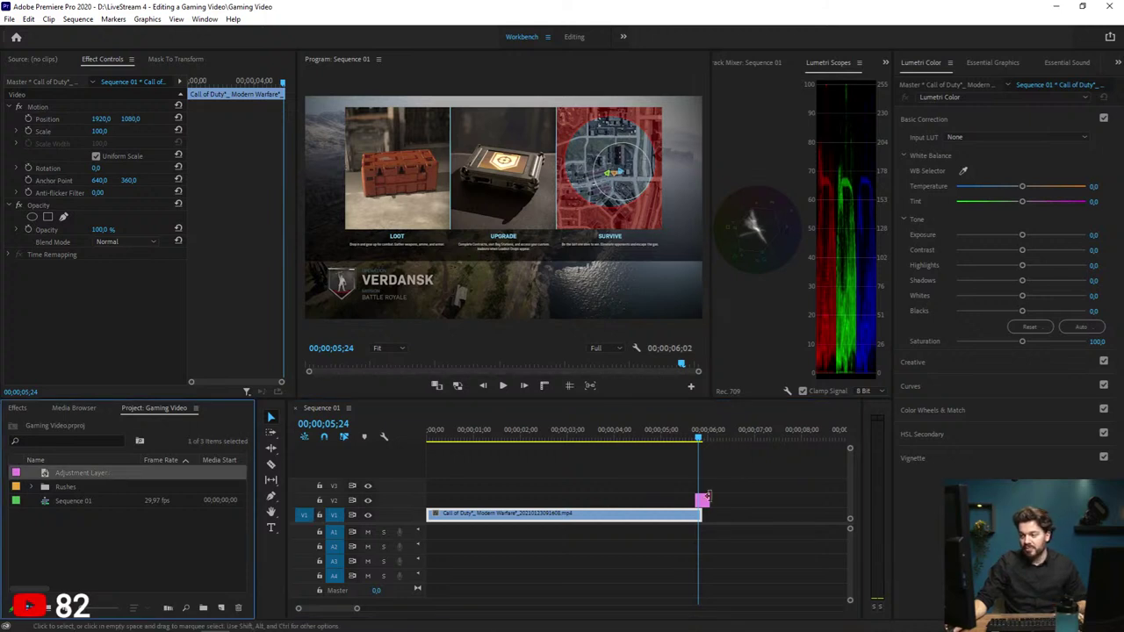
drag(703, 502, 702, 502)
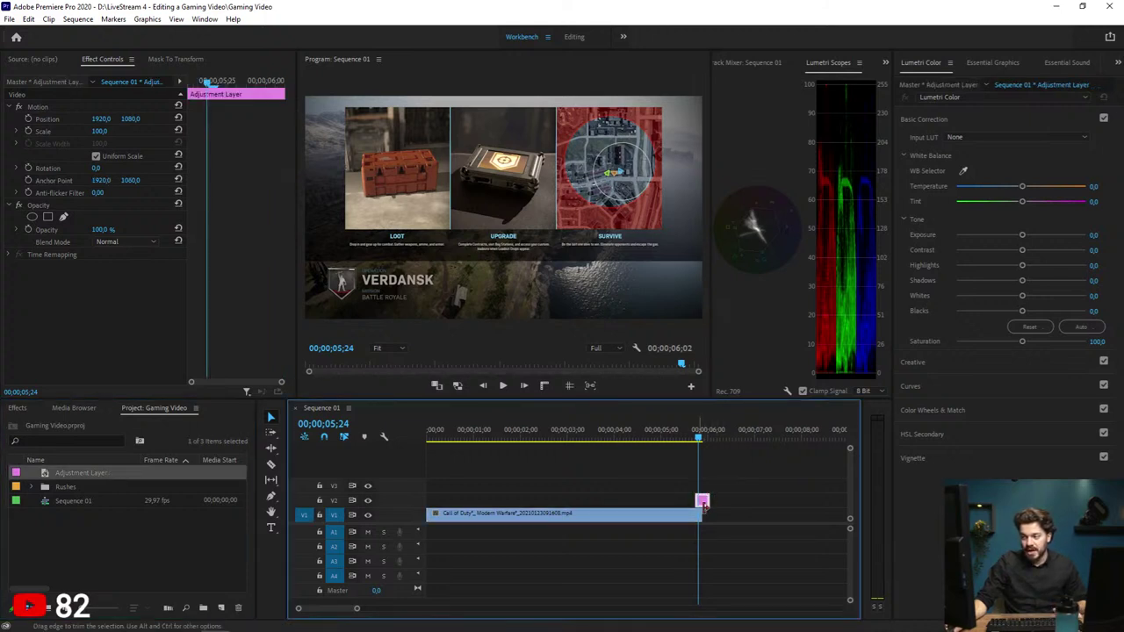
double_click(58, 489)
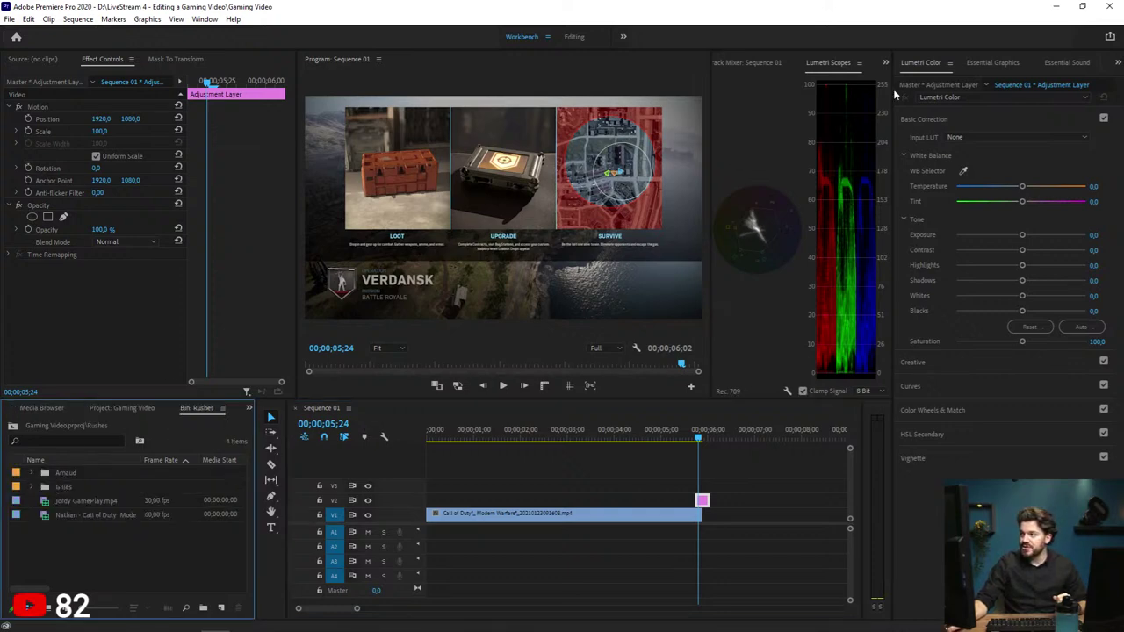
Step: Switch to the Editing workspace, narrow the Source Monitor slightly and deselect the adjustment layer in the timeline
click(936, 63)
click(576, 39)
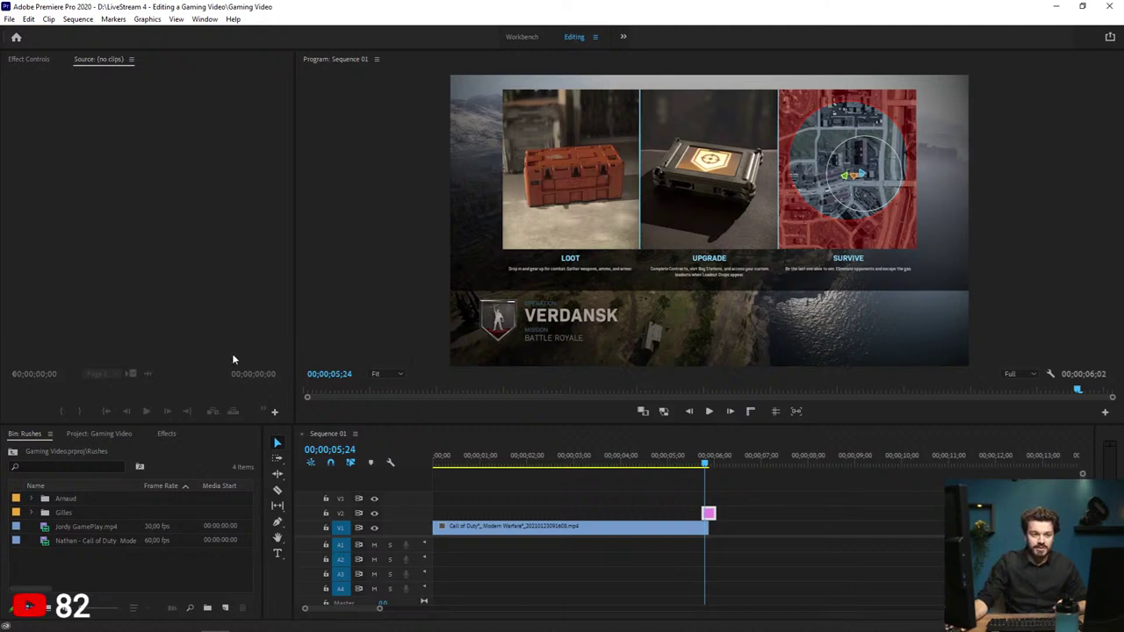
drag(294, 416, 263, 413)
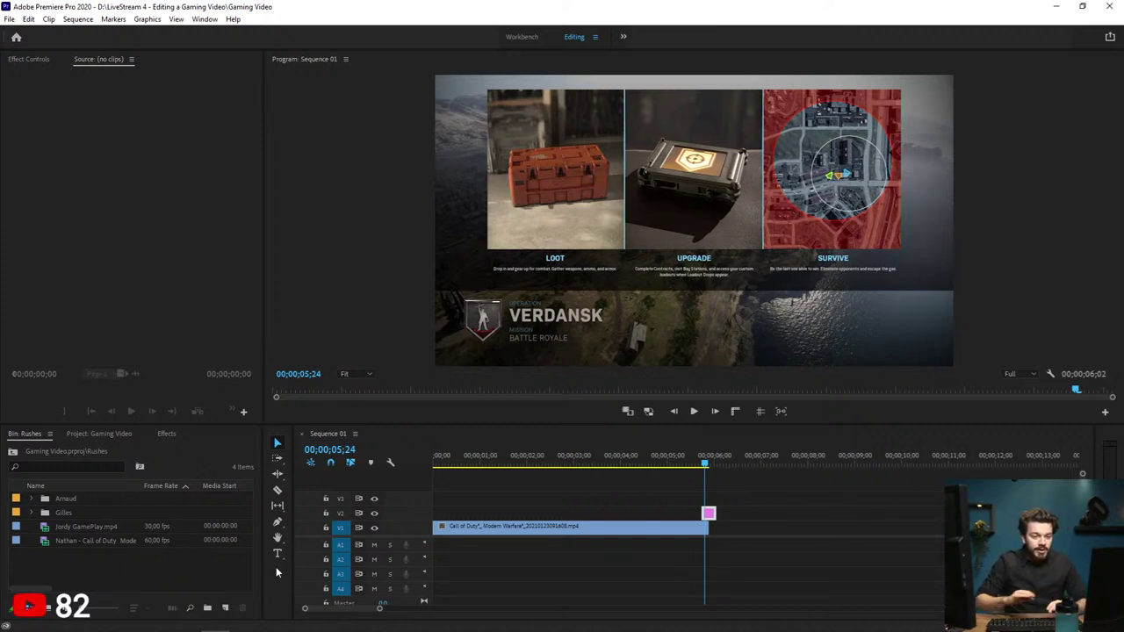
click(606, 499)
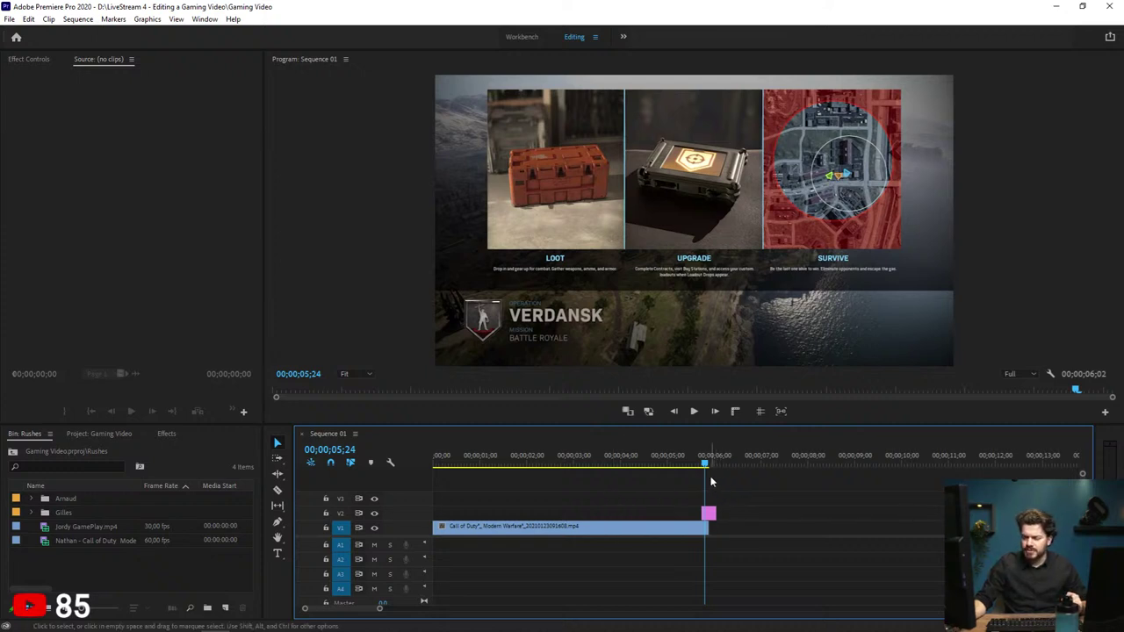
Step: Open the 30 fps GamePlay.mp4 recording from the Rushes bin in the Source Monitor and scrub to about 00:09:56:28
double_click(73, 527)
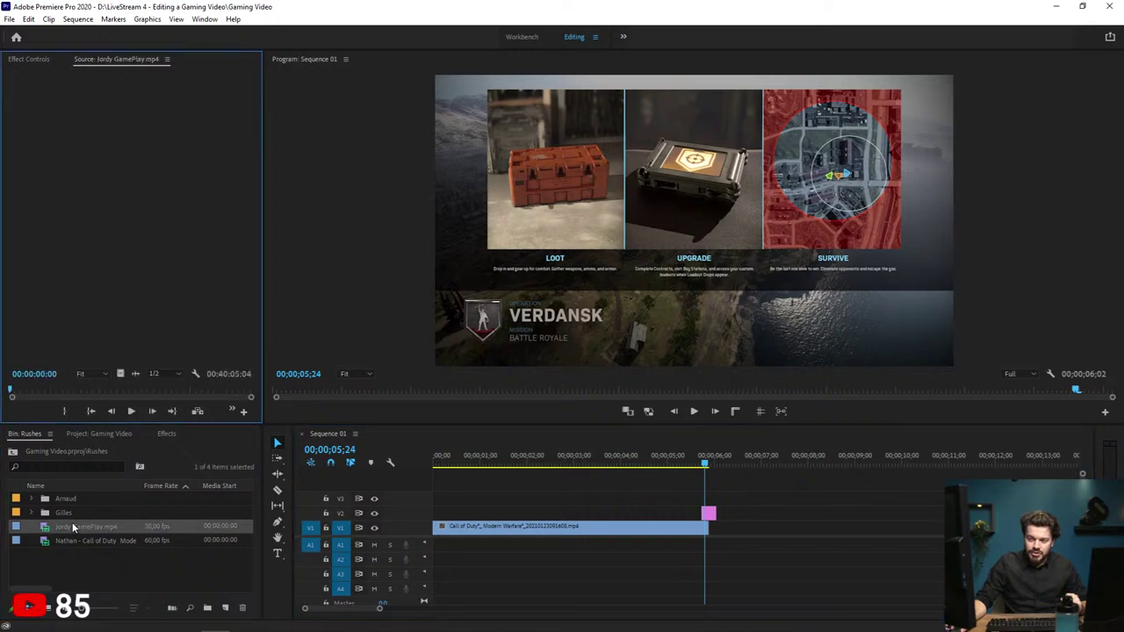
click(24, 392)
drag(23, 391, 41, 389)
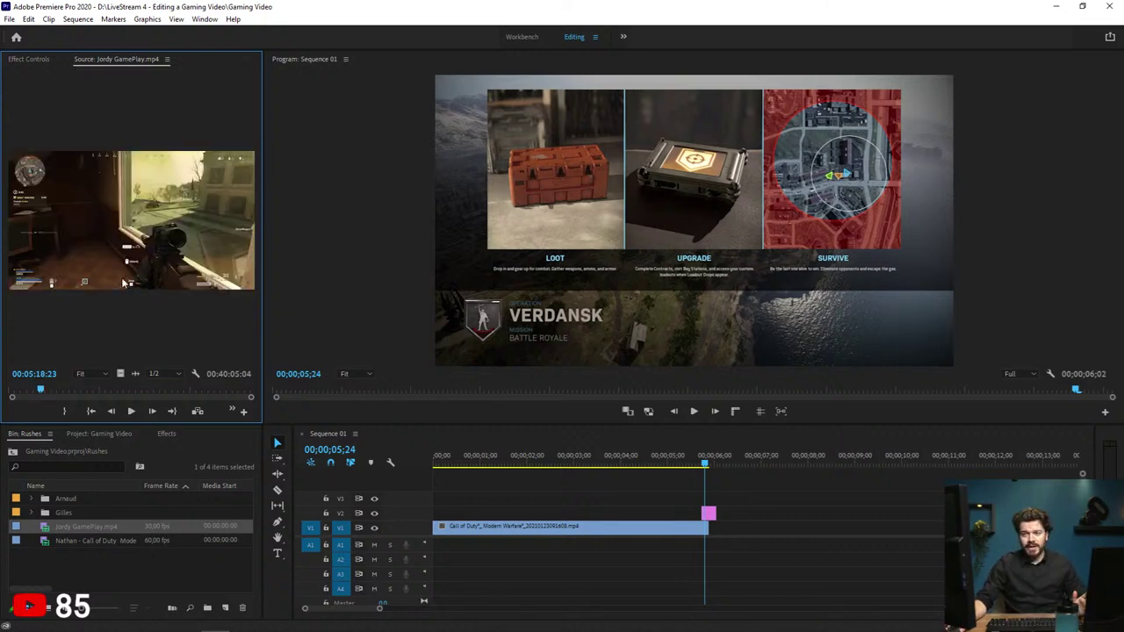
drag(51, 392, 68, 395)
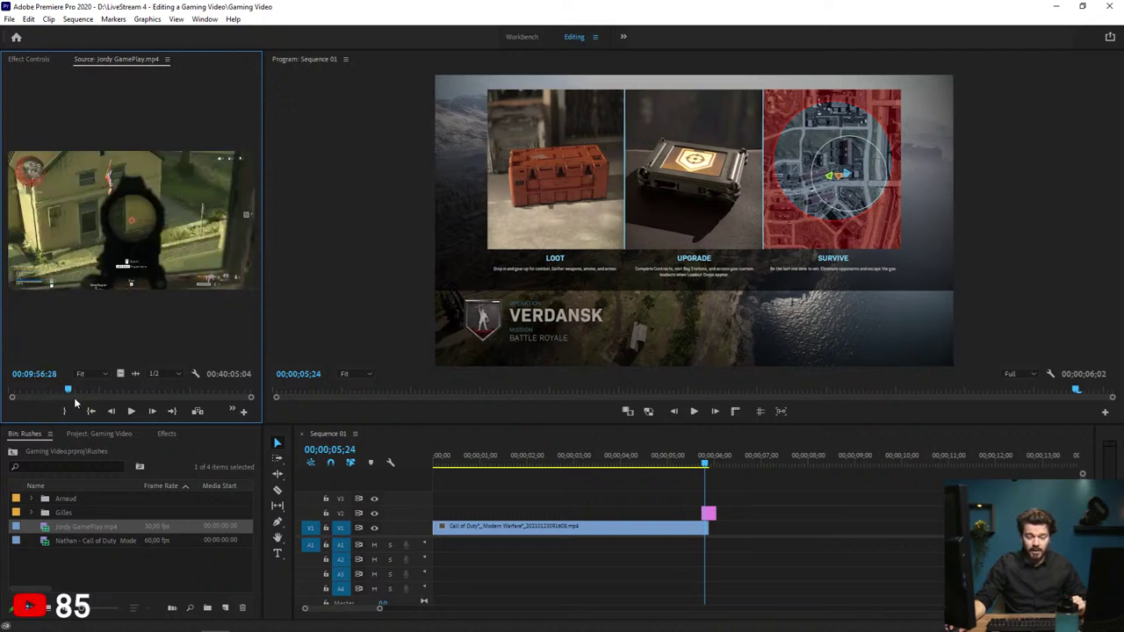
Step: Look through the clips in the second player's folder and check the full name of the 60 fps Call of Duty recording
click(32, 514)
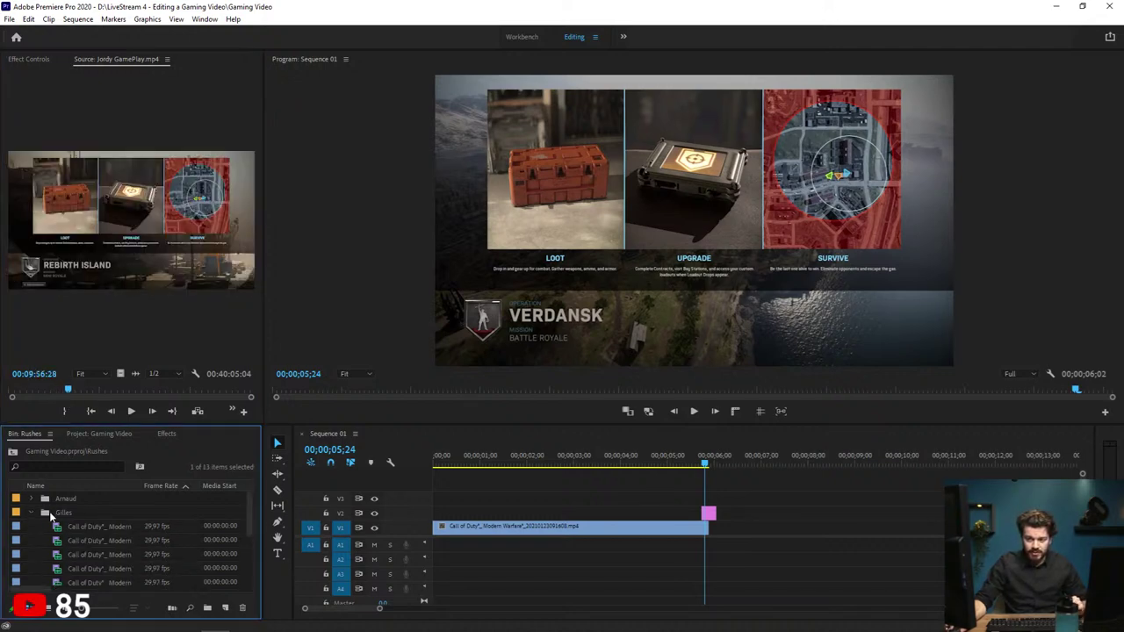
click(32, 512)
click(78, 538)
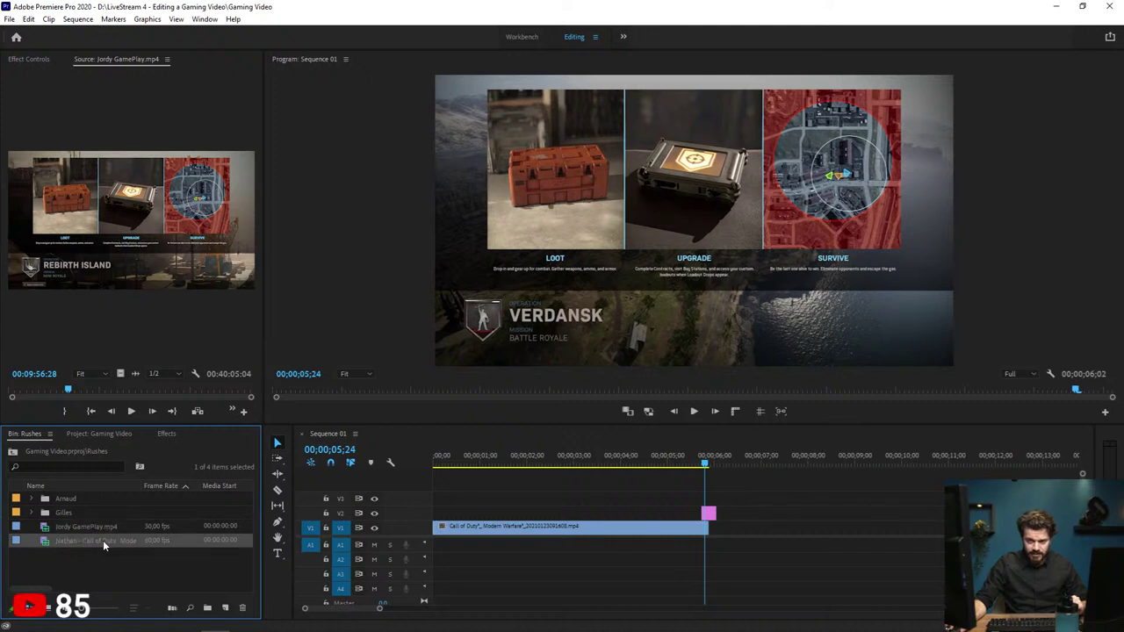
click(56, 540)
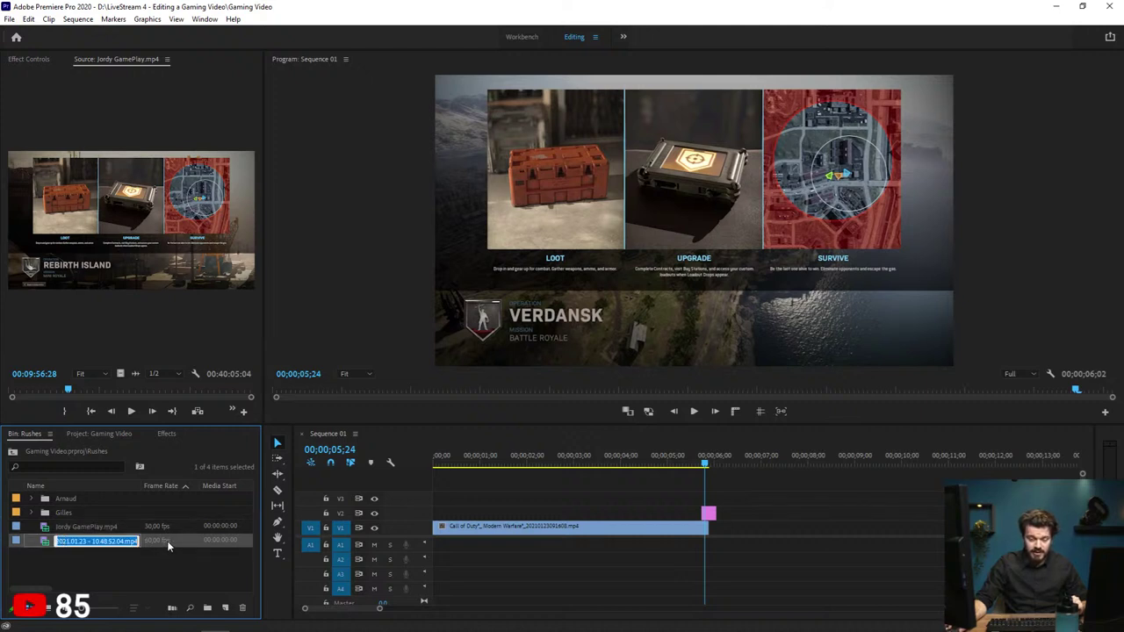
key(Escape)
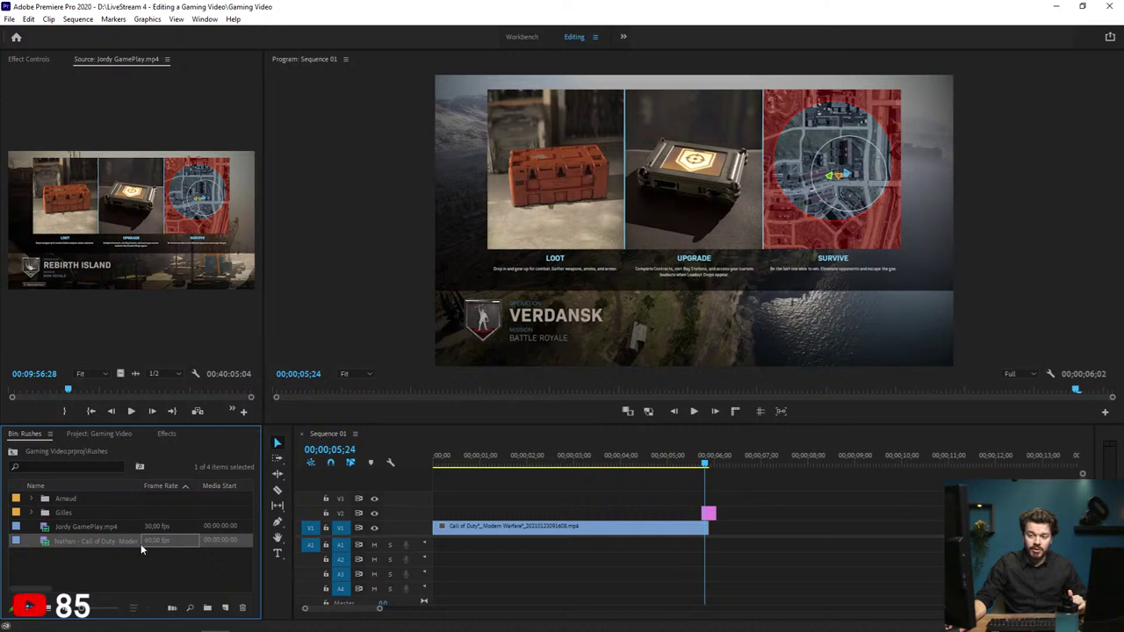
Step: Open the 60 fps Call of Duty recording in the Source Monitor, scrub through its middle and play the gameplay there
double_click(47, 537)
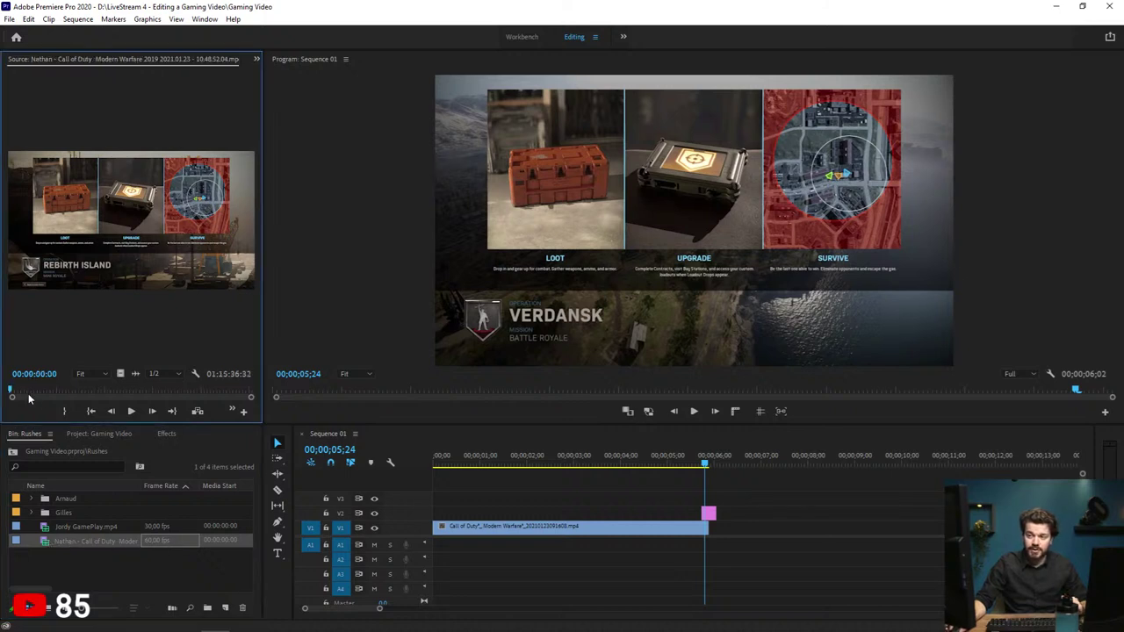
drag(44, 392, 146, 387)
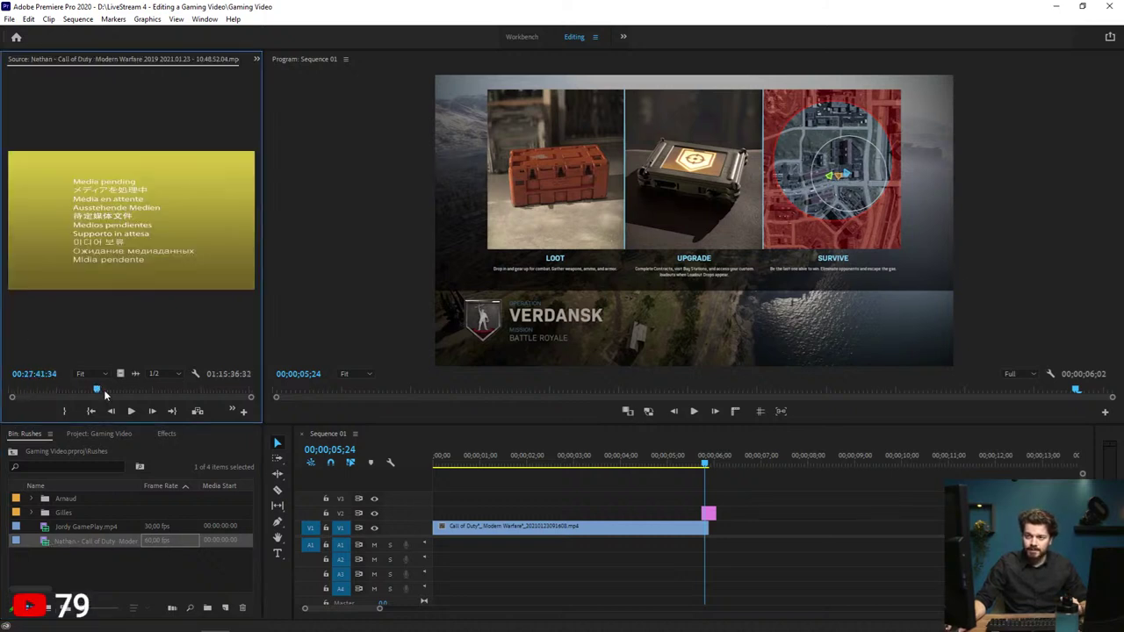
key(space)
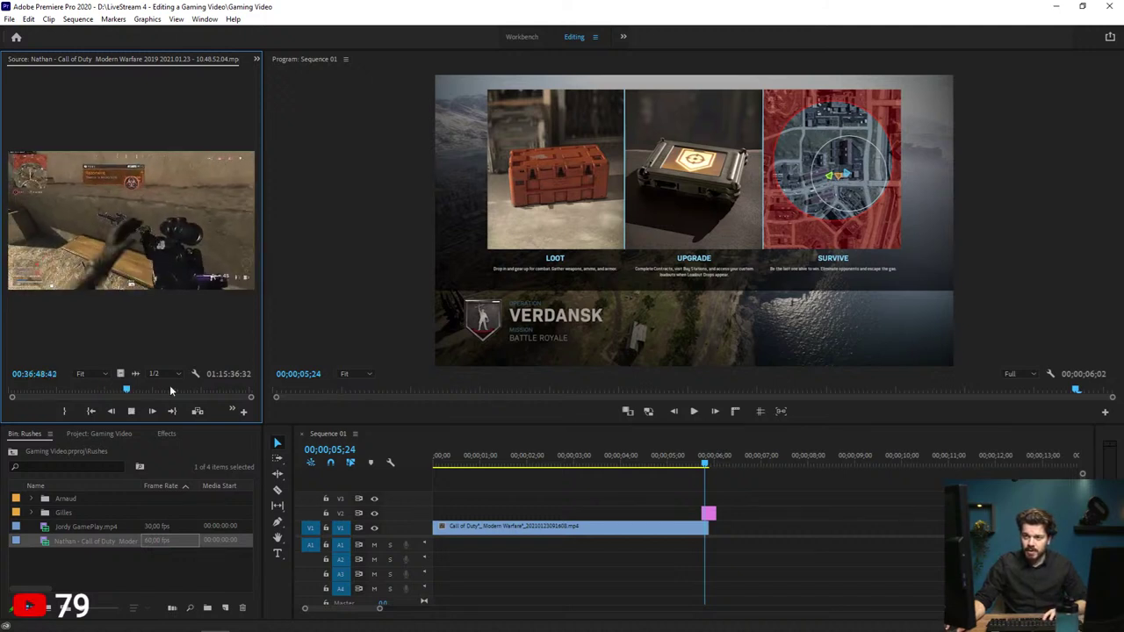
click(170, 384)
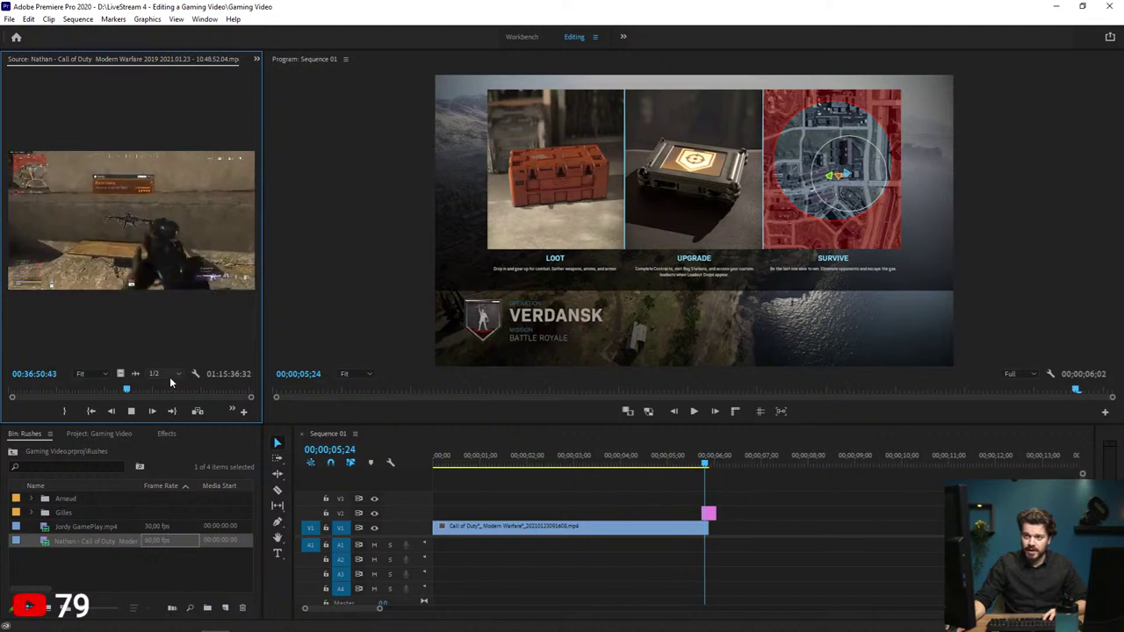
click(85, 499)
click(31, 499)
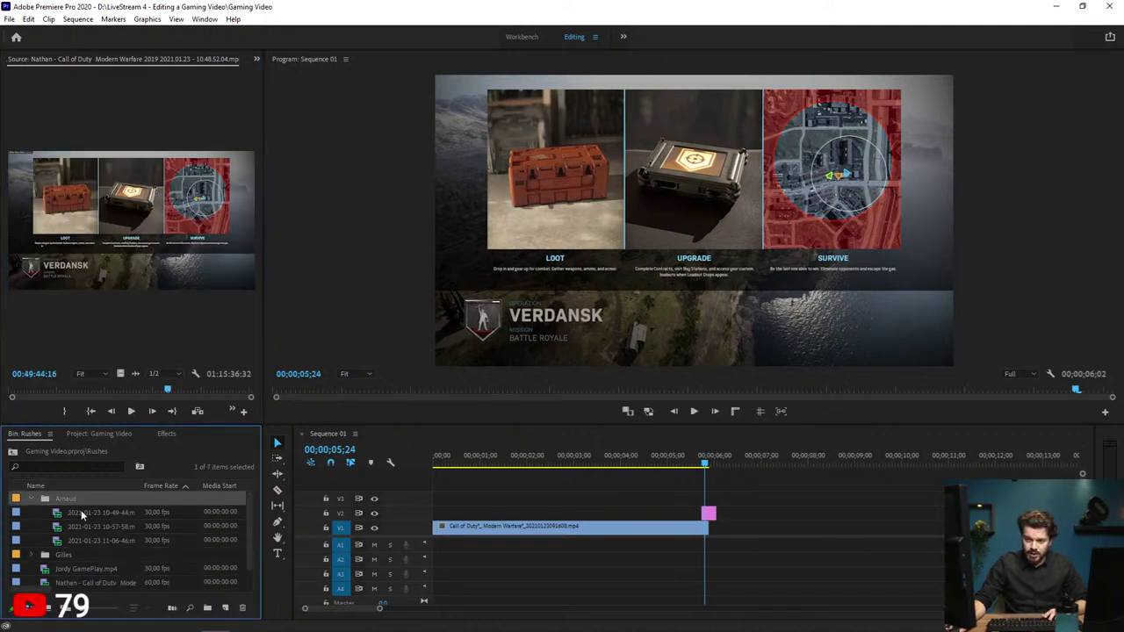
double_click(82, 514)
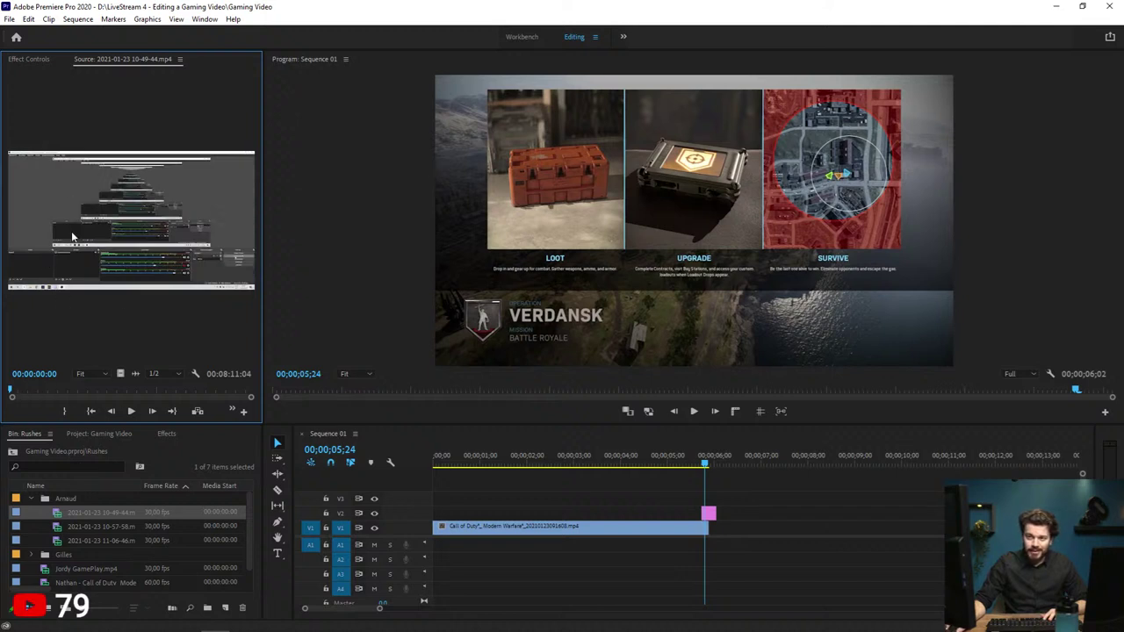
drag(39, 392, 110, 389)
key(space)
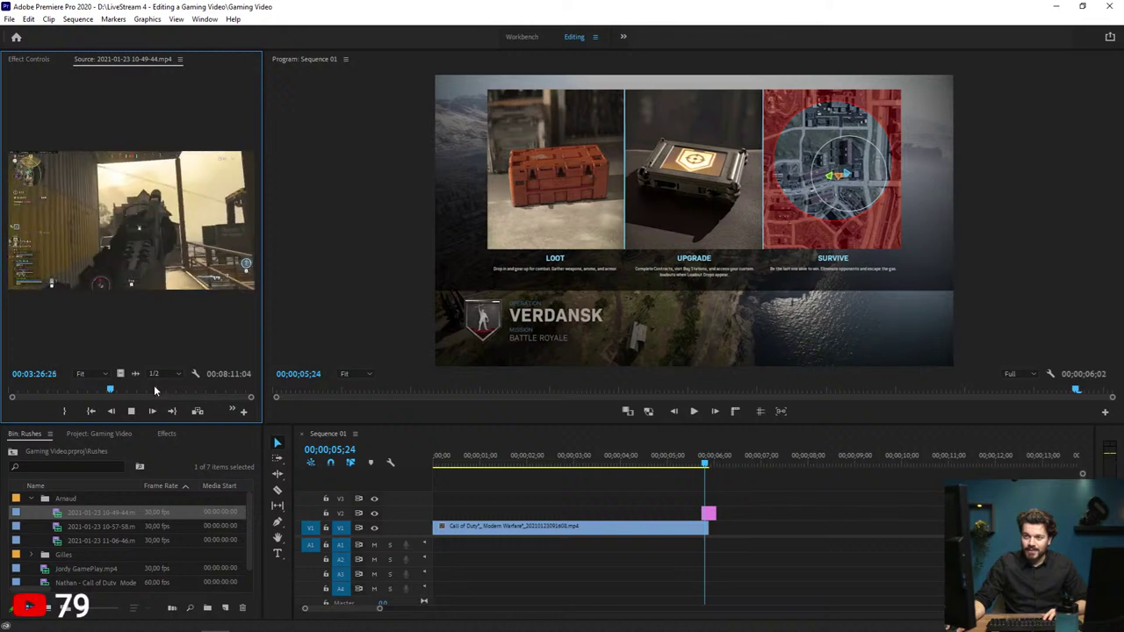
key(space)
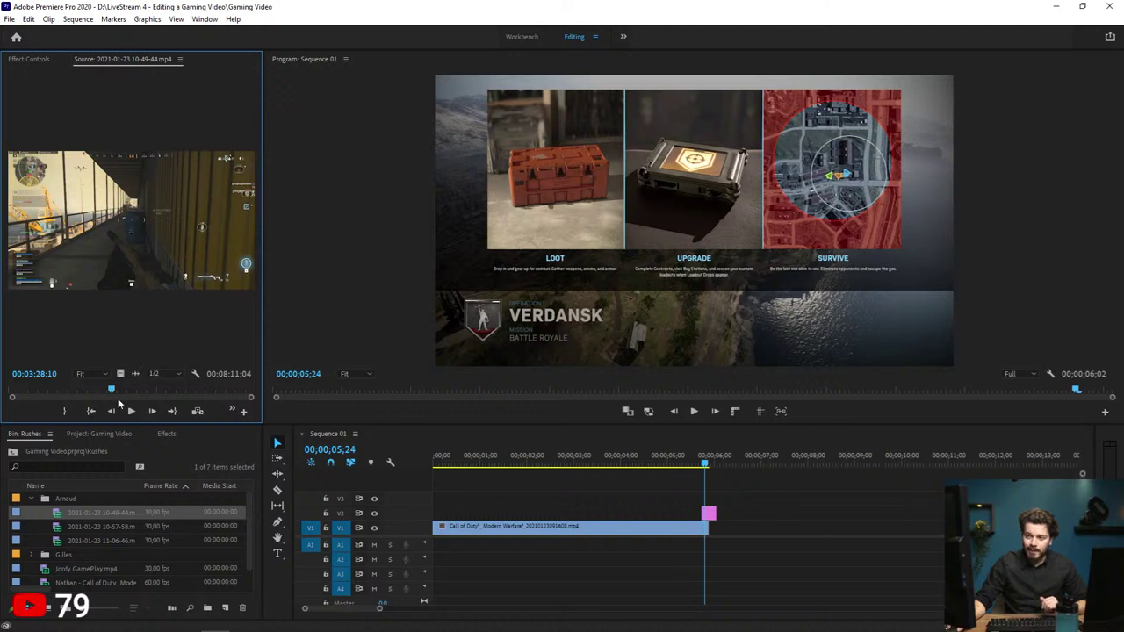
click(64, 541)
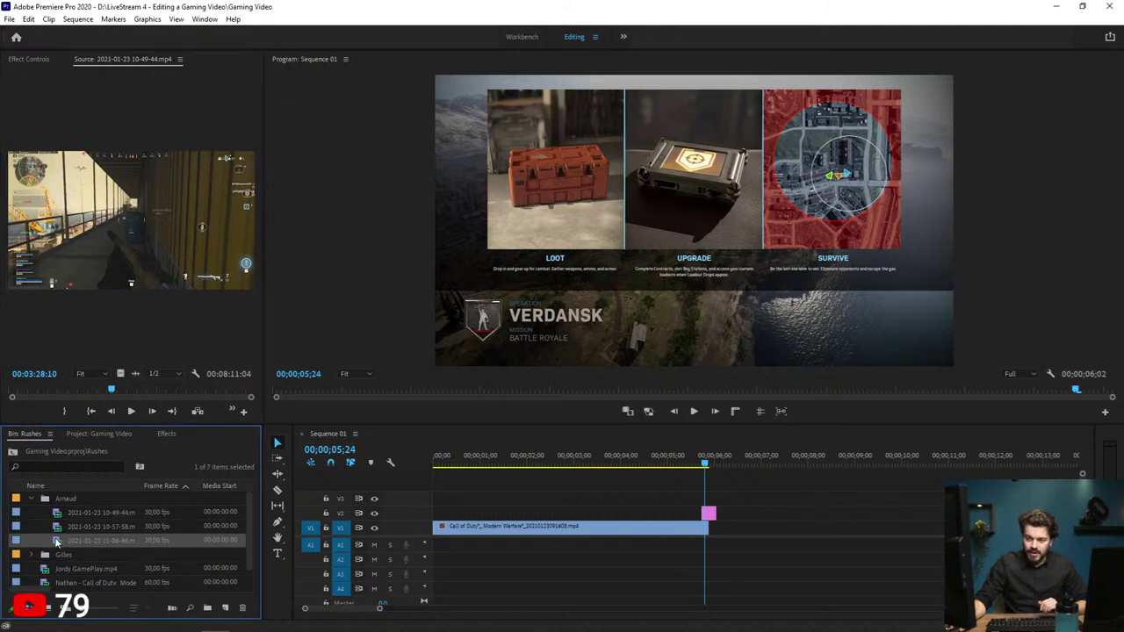
double_click(64, 541)
click(87, 389)
key(space)
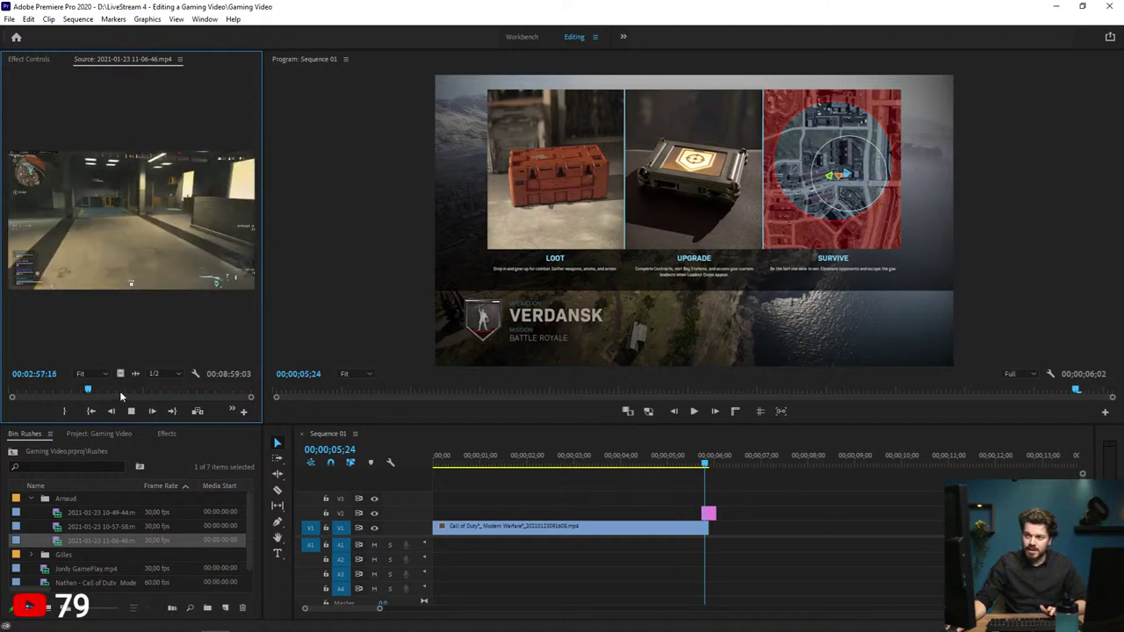
key(space)
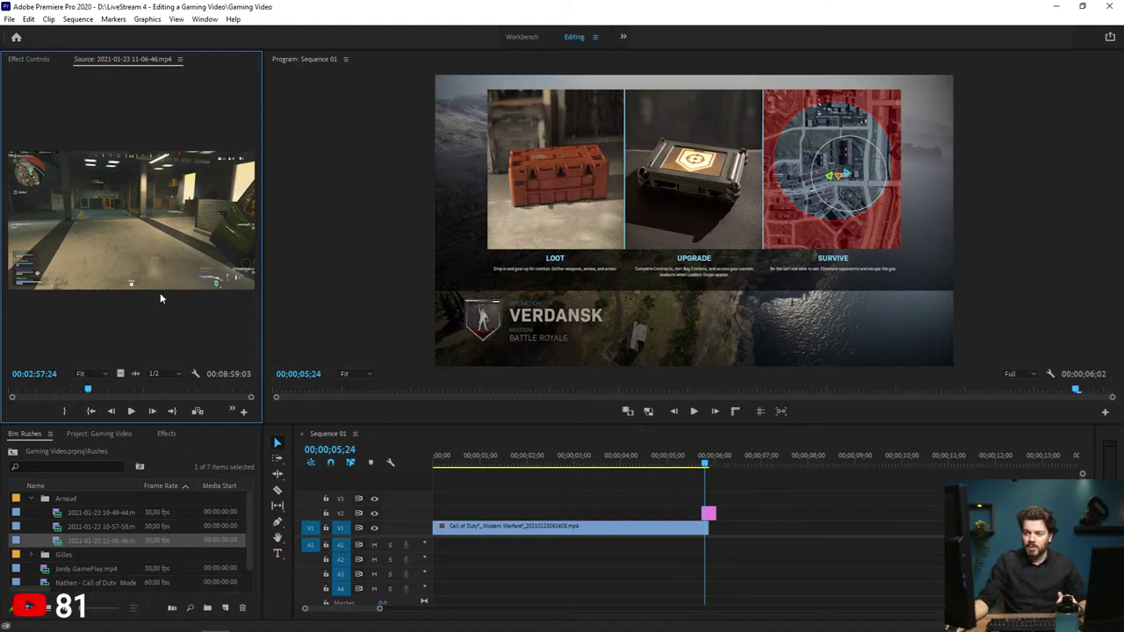
Step: Collapse the first player's folder, open the second player's folder as its own bin, and enlarge the bin area
click(32, 499)
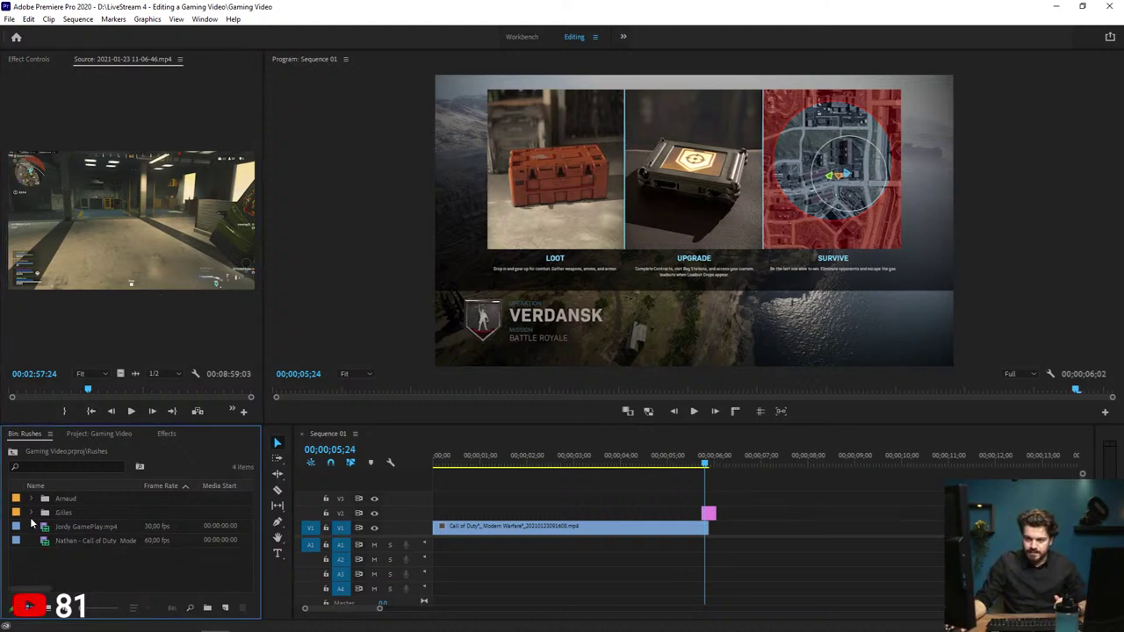
click(31, 513)
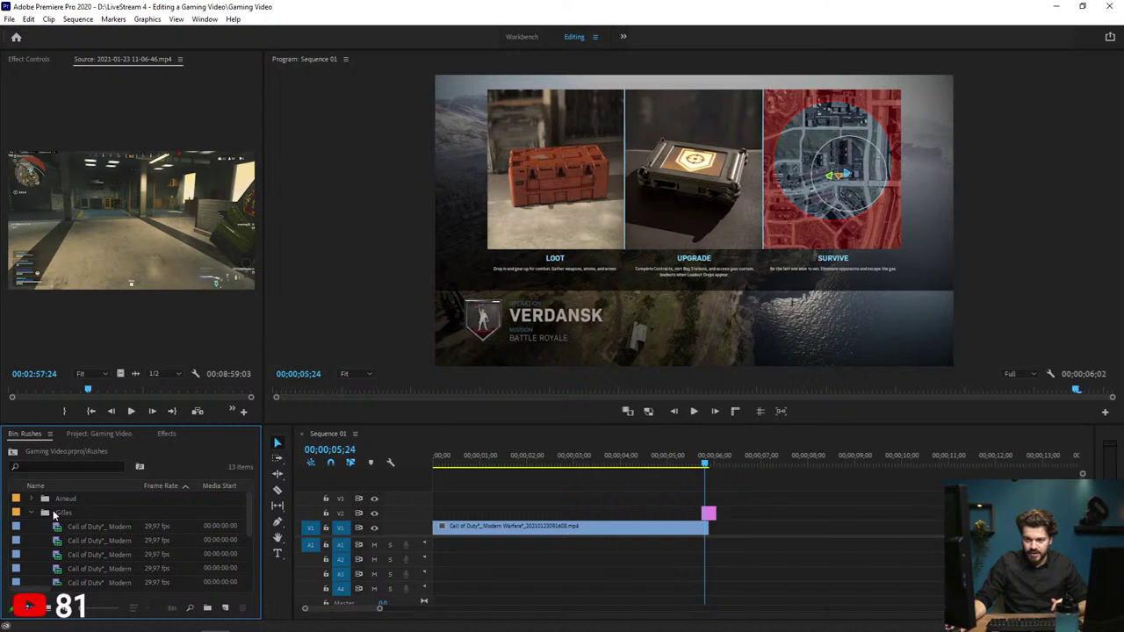
click(55, 517)
double_click(43, 511)
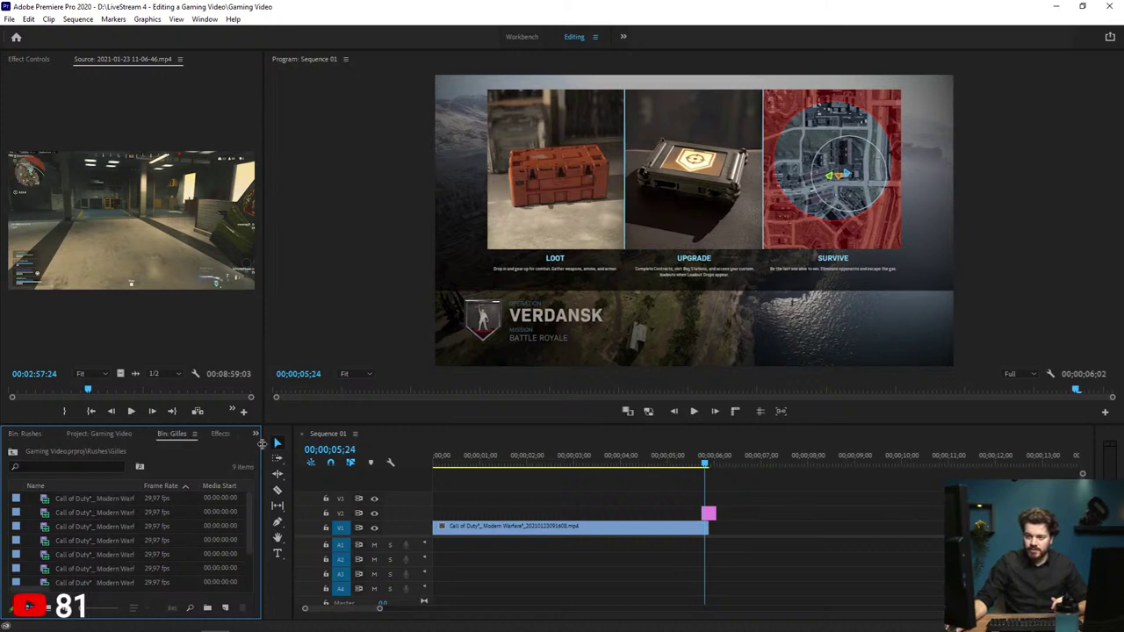
drag(261, 443, 274, 420)
Step: Review the end of the first clip in Sequence 01, placing the playhead at 00;00;05;16
click(529, 497)
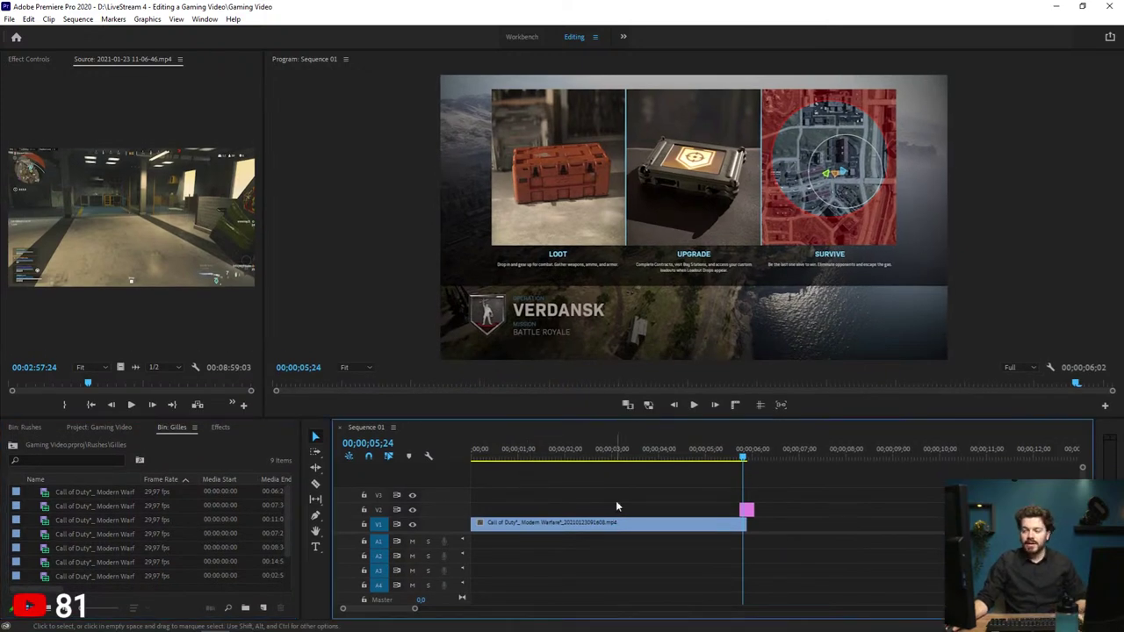
key(minus)
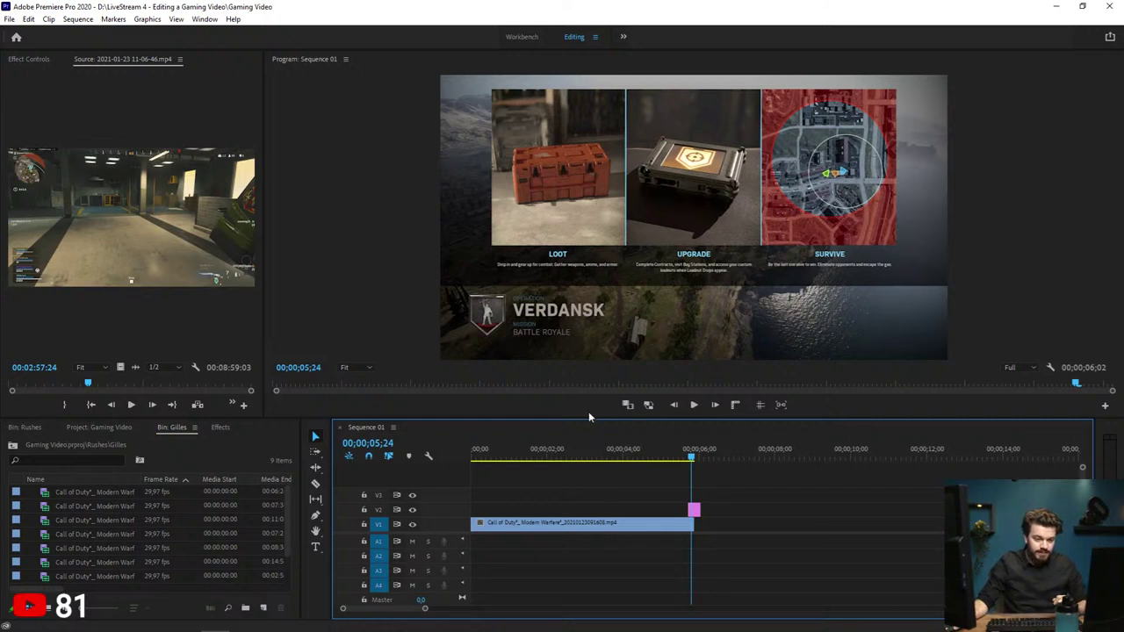
click(678, 457)
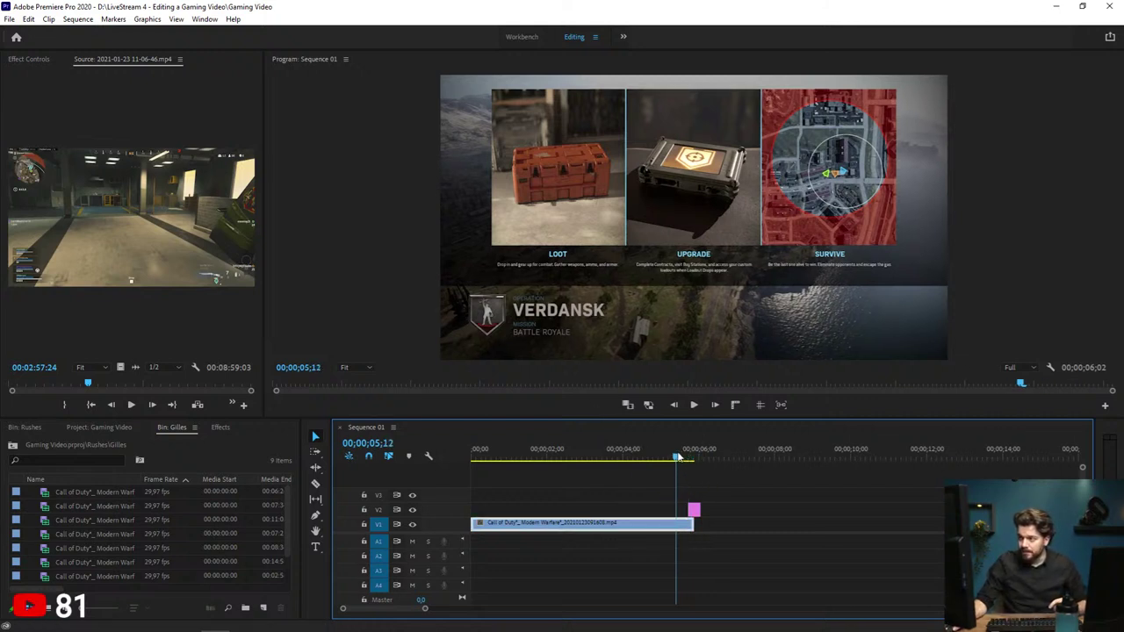
drag(678, 456, 681, 457)
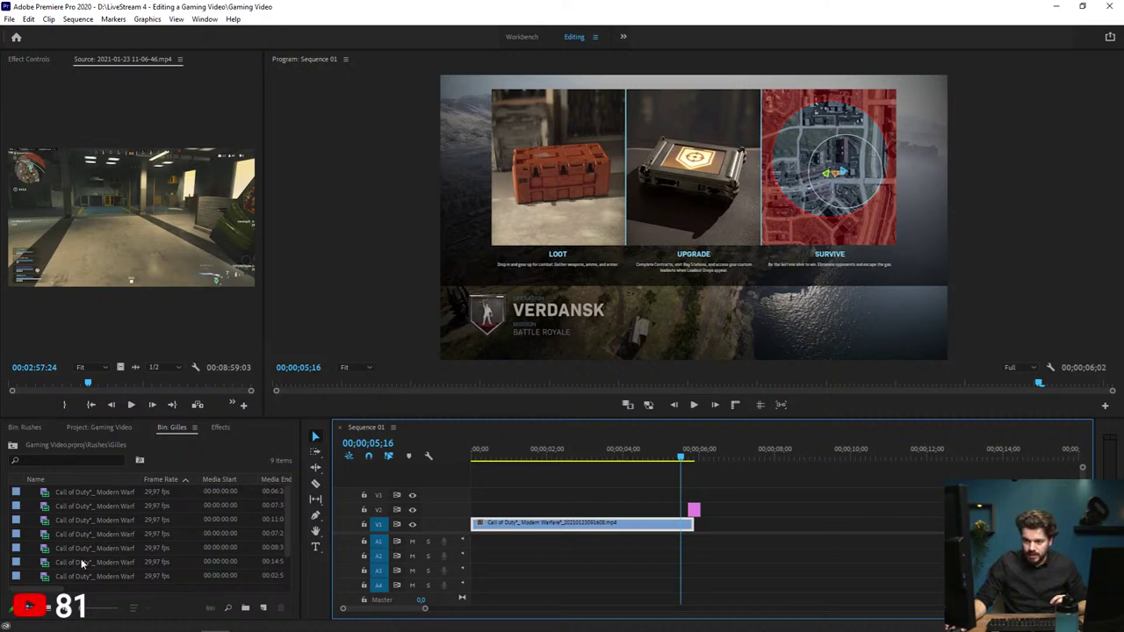
Step: Show the bin as thumbnails, open Call of Duty®_ Modern Warfare®_20210123091608.mp4 in the Source Monitor and play it from 00:01:53:18
click(53, 608)
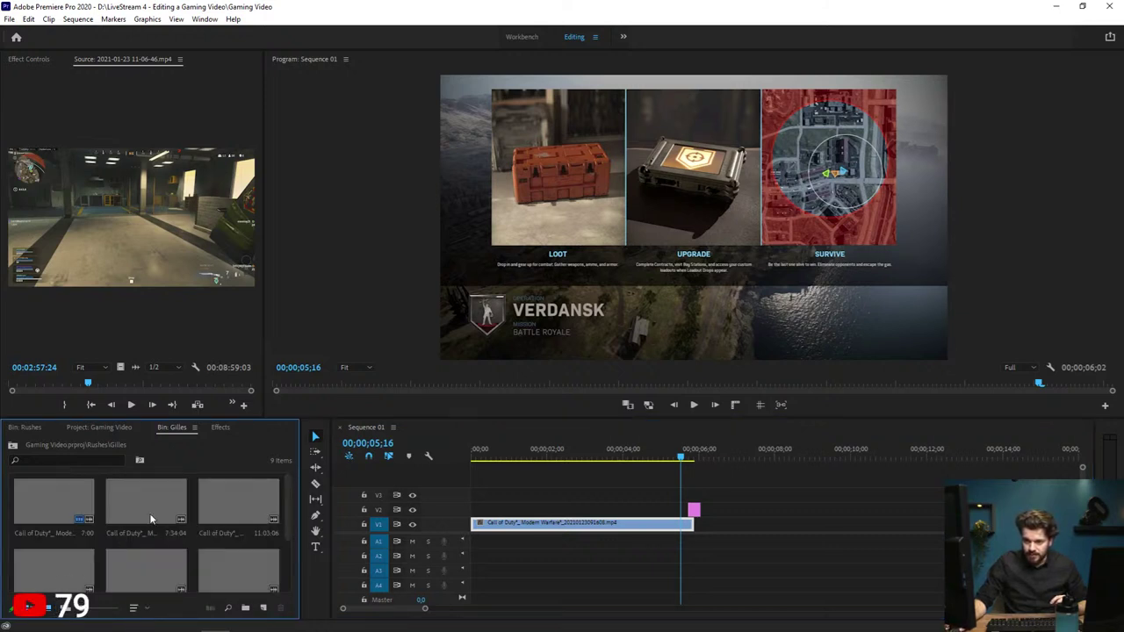
double_click(44, 508)
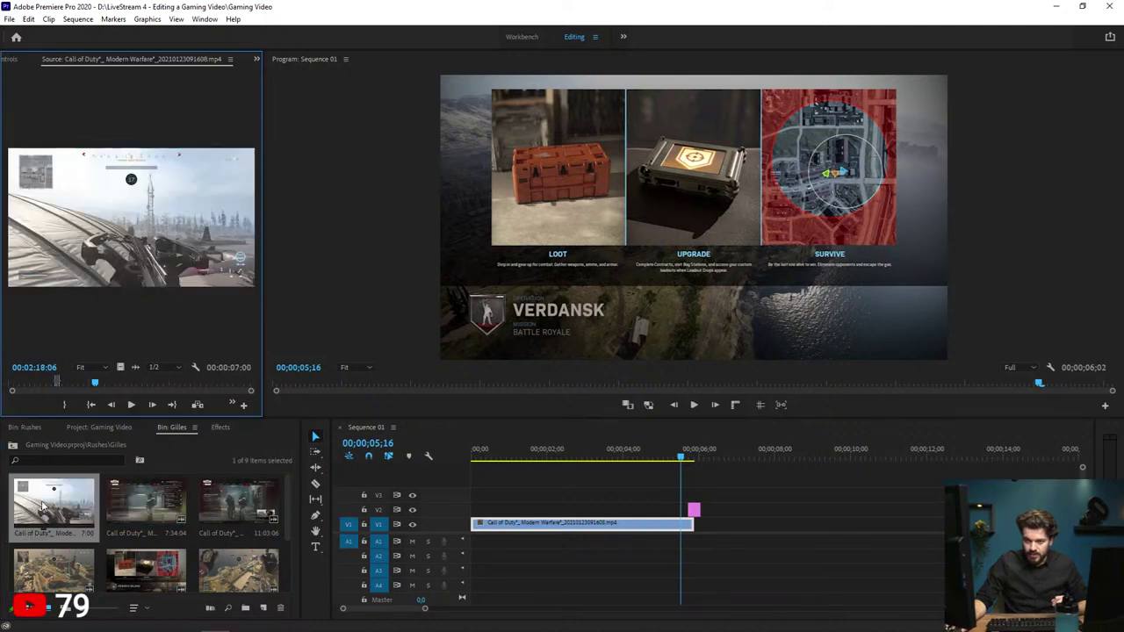
drag(60, 382, 80, 383)
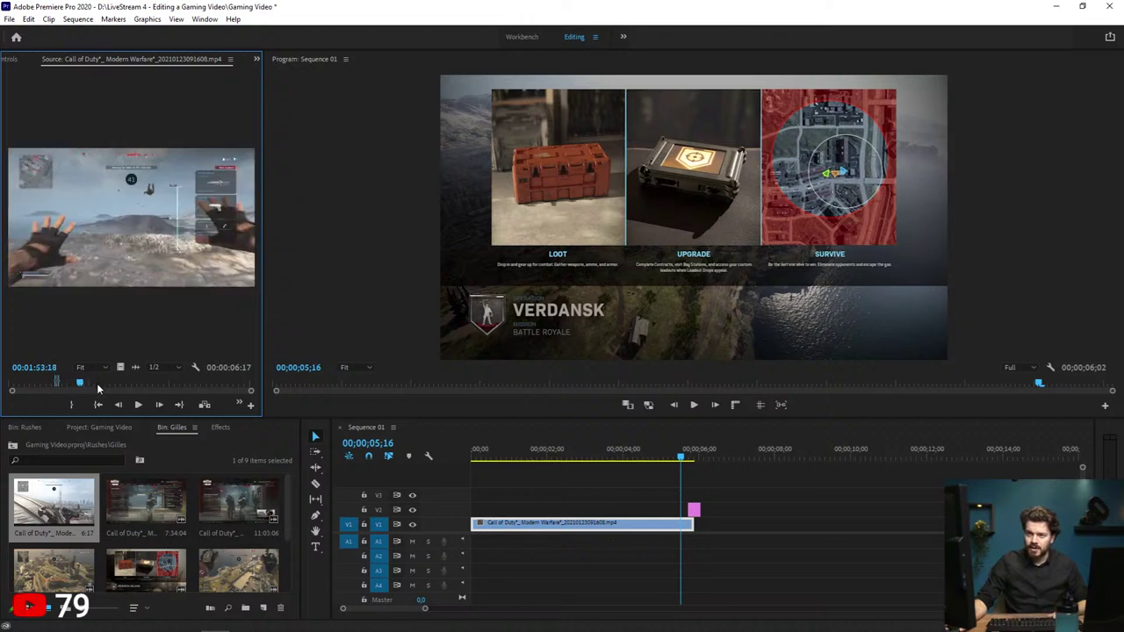
key(space)
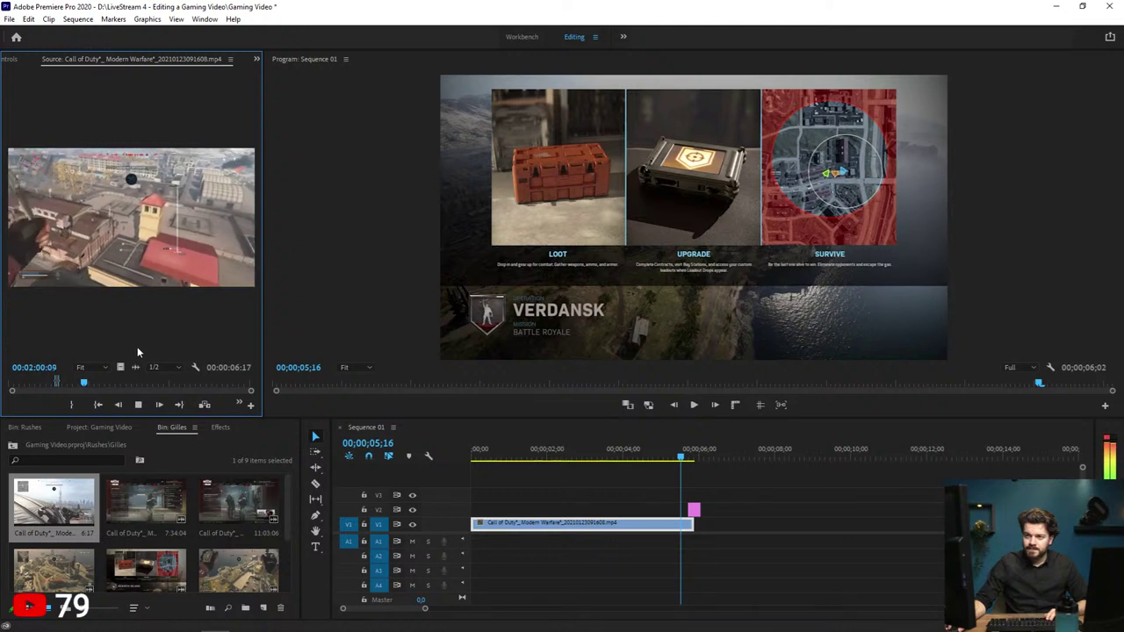
key(space)
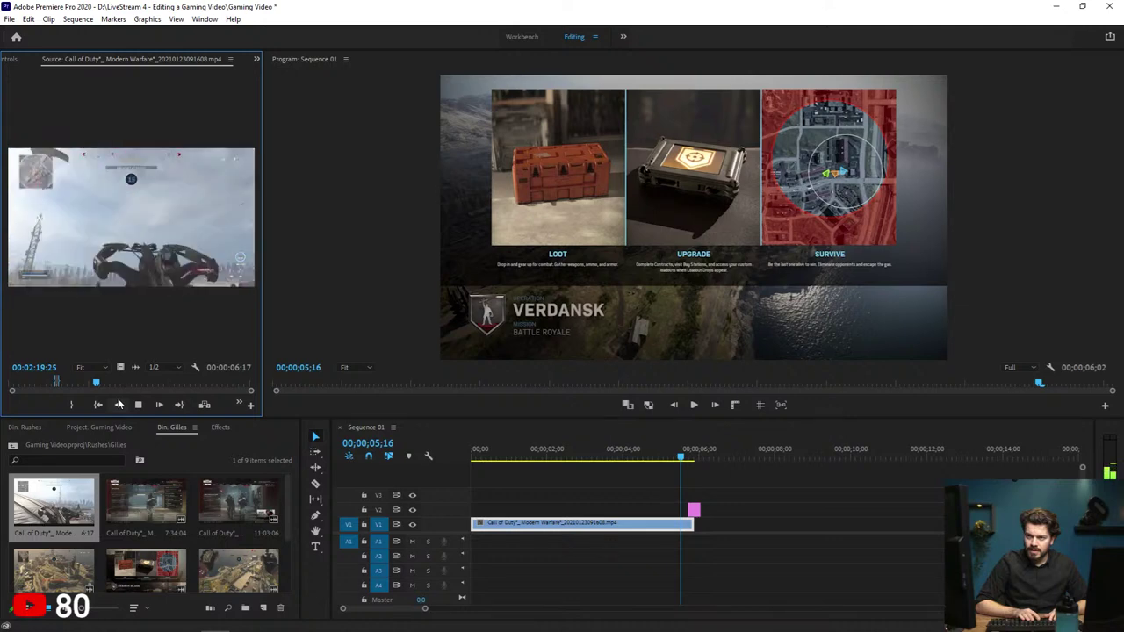
Step: Mark a source range of 00:00:06:07 covering the crossbow shot, from about 00:02:20 to 00:02:26
key(End)
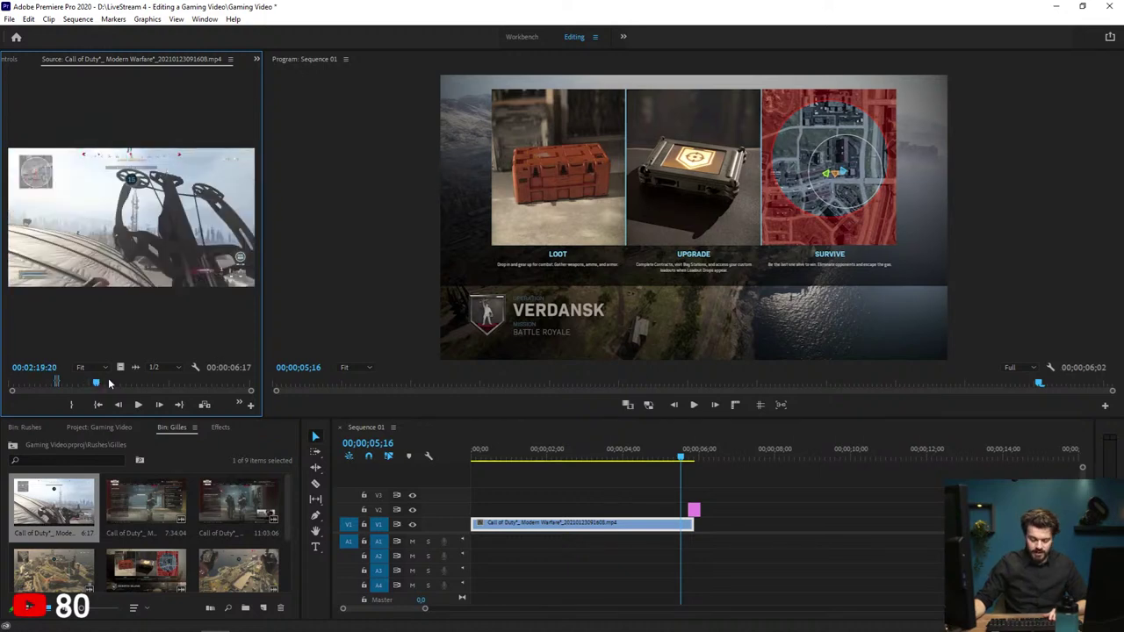
key(ctrl+shift+o)
key(space)
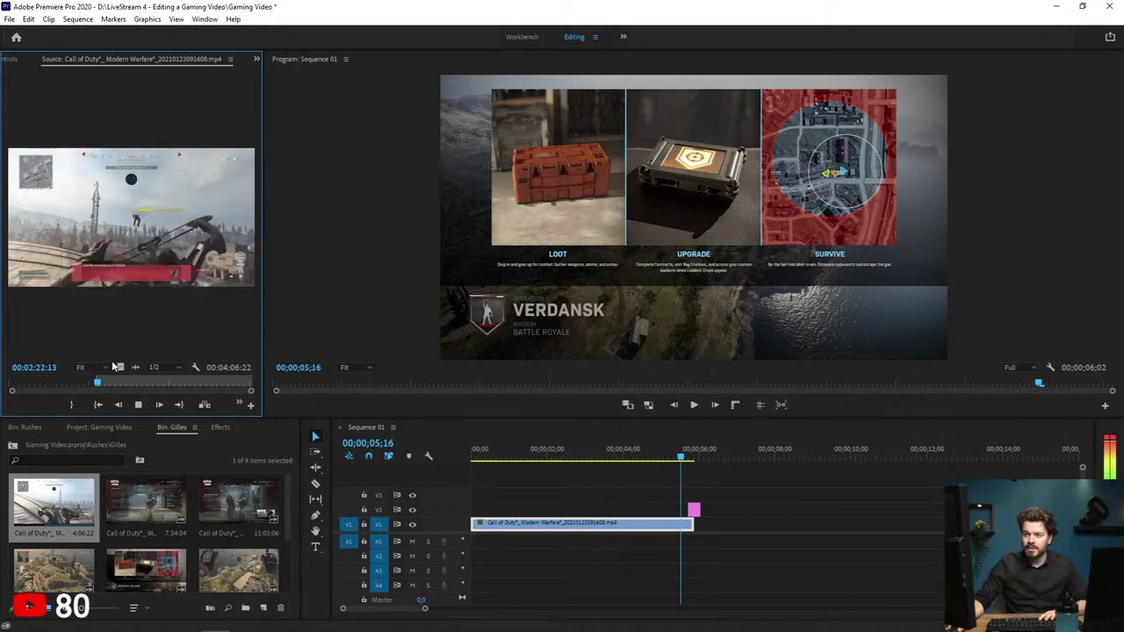
key(o)
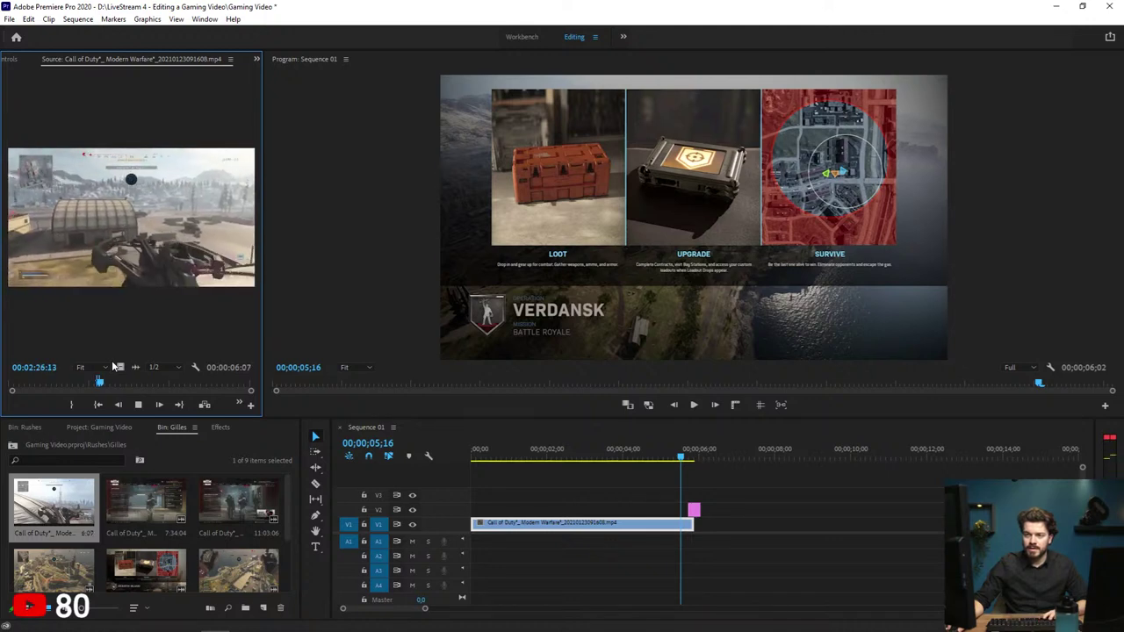
key(o)
key(space)
Step: Add the marked range to V1 directly after the first clip and scale it to the frame size
drag(122, 369, 712, 525)
drag(725, 460, 738, 460)
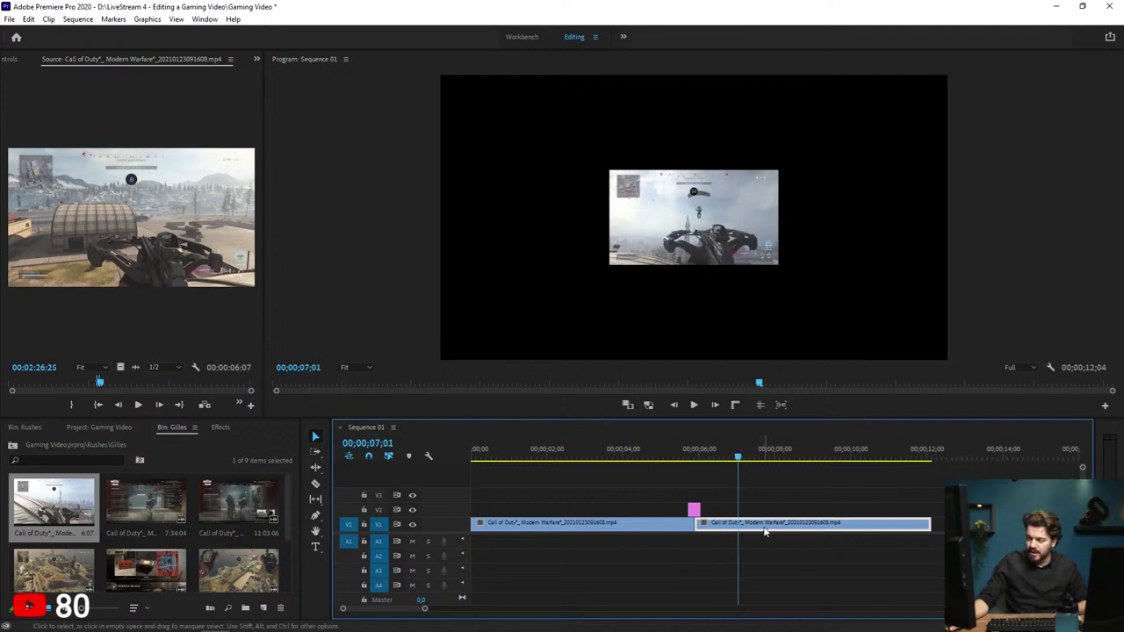
key(ctrl+alt+f)
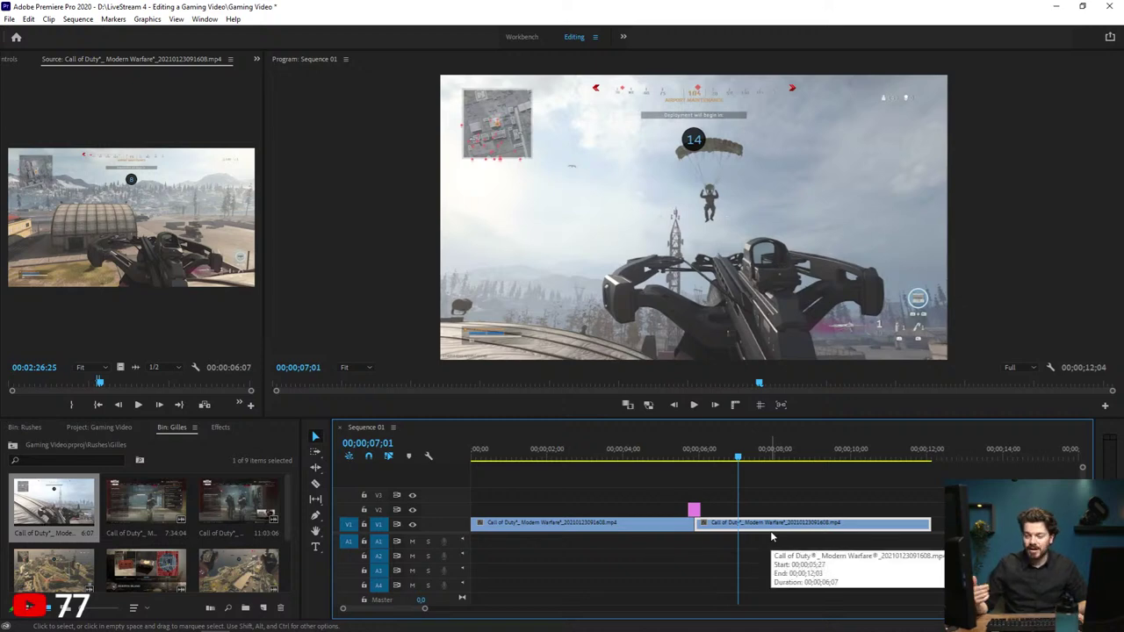
Step: Check the Scale to Frame Size and Set to Frame Size options of the second clip on V1
right_click(801, 524)
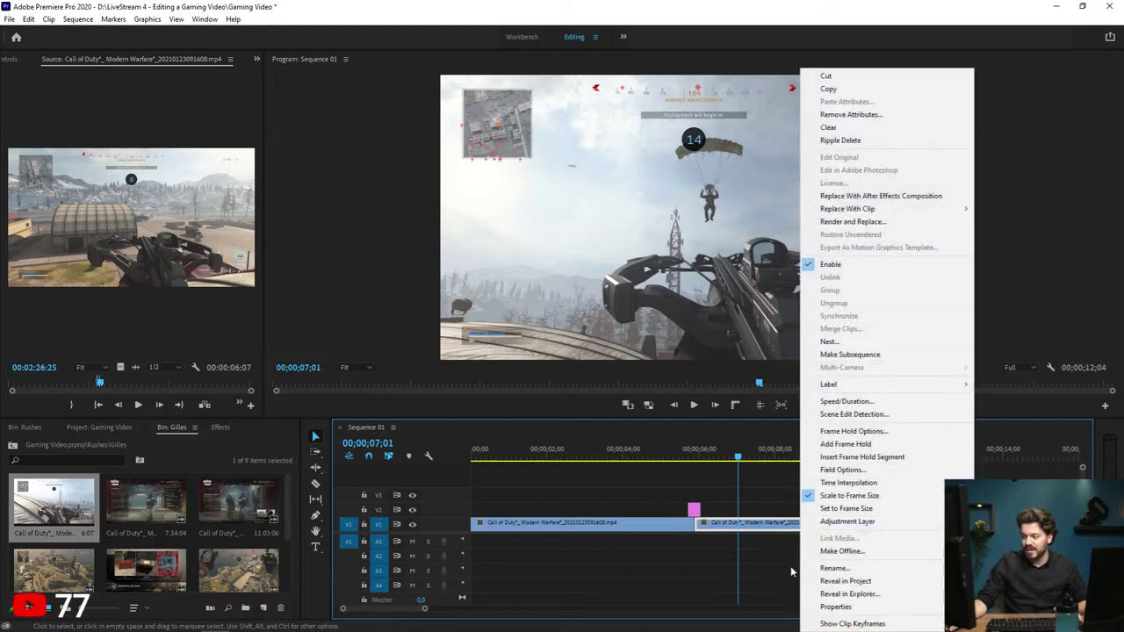
right_click(762, 521)
click(795, 508)
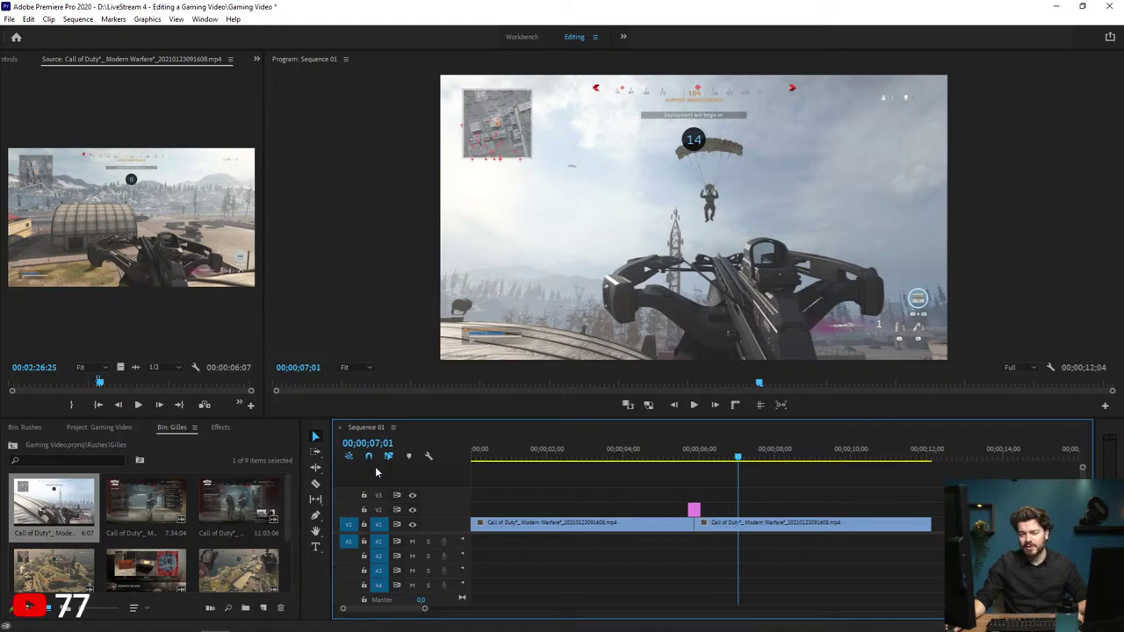
right_click(765, 523)
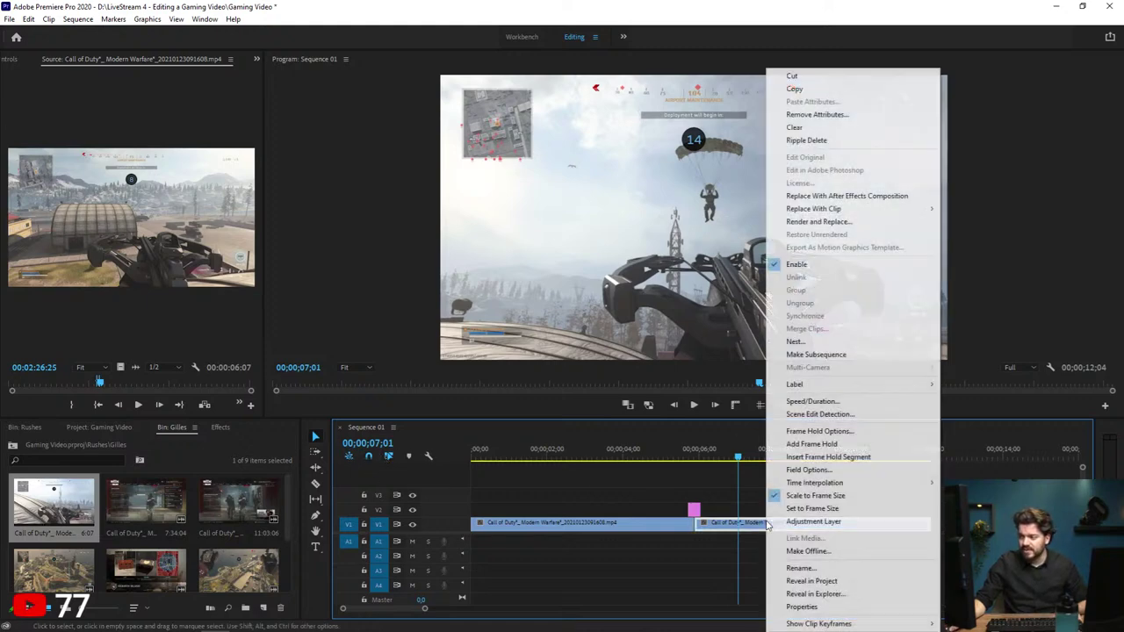
click(747, 502)
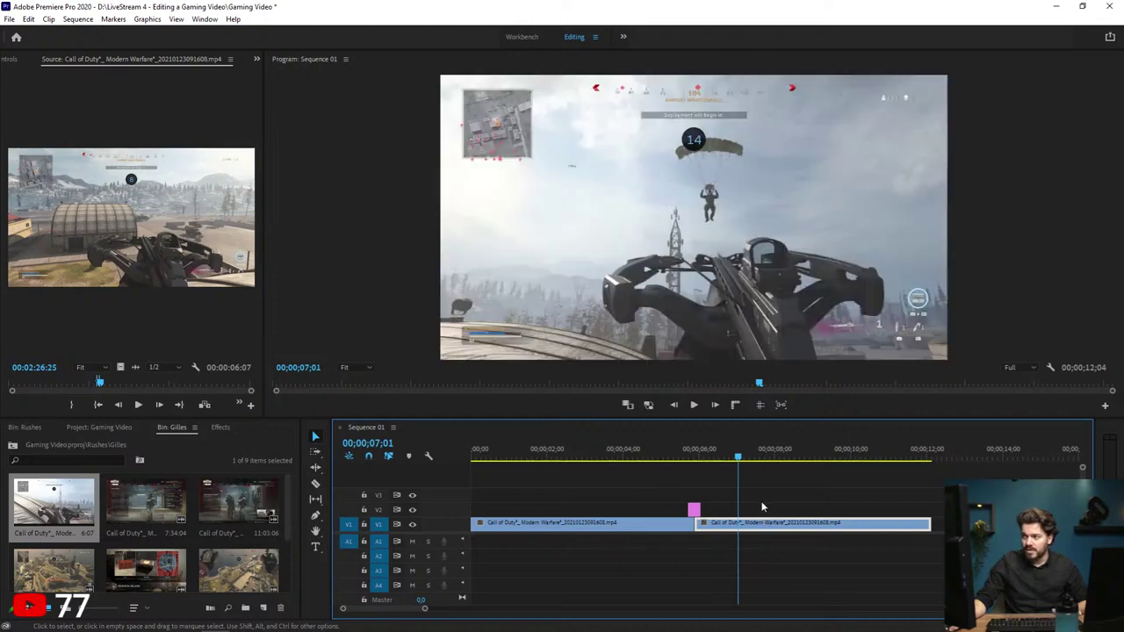
Step: Duplicate the adjustment layer on V2 so the copy starts at the crossbow shot at 00;00;08;07
drag(715, 459, 786, 500)
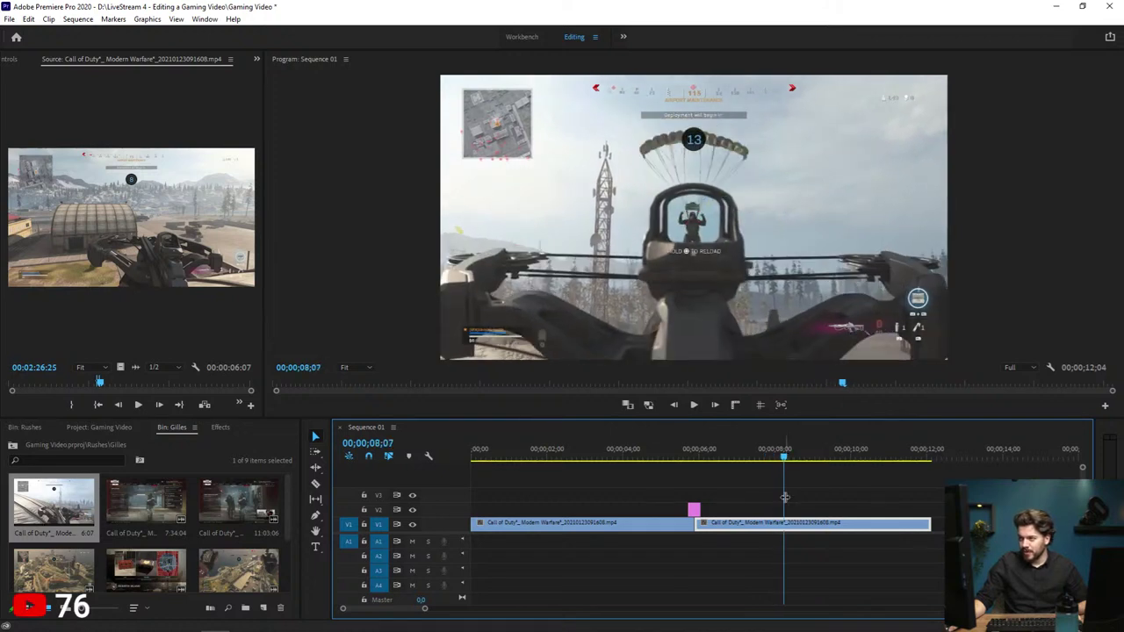
click(695, 514)
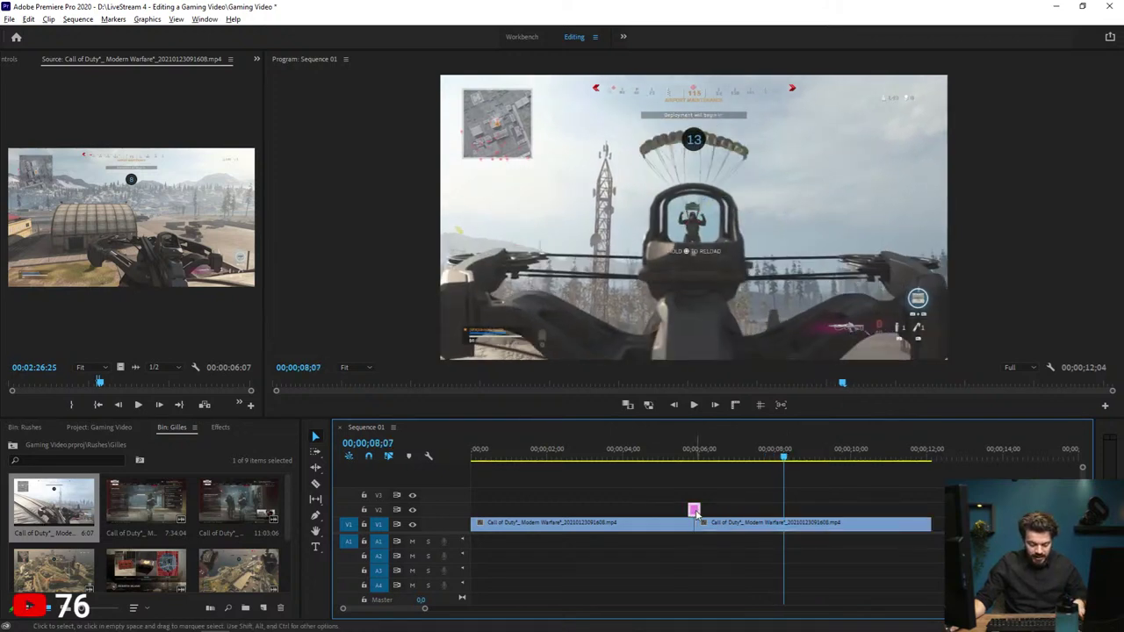
drag(695, 514, 790, 515)
key(=)
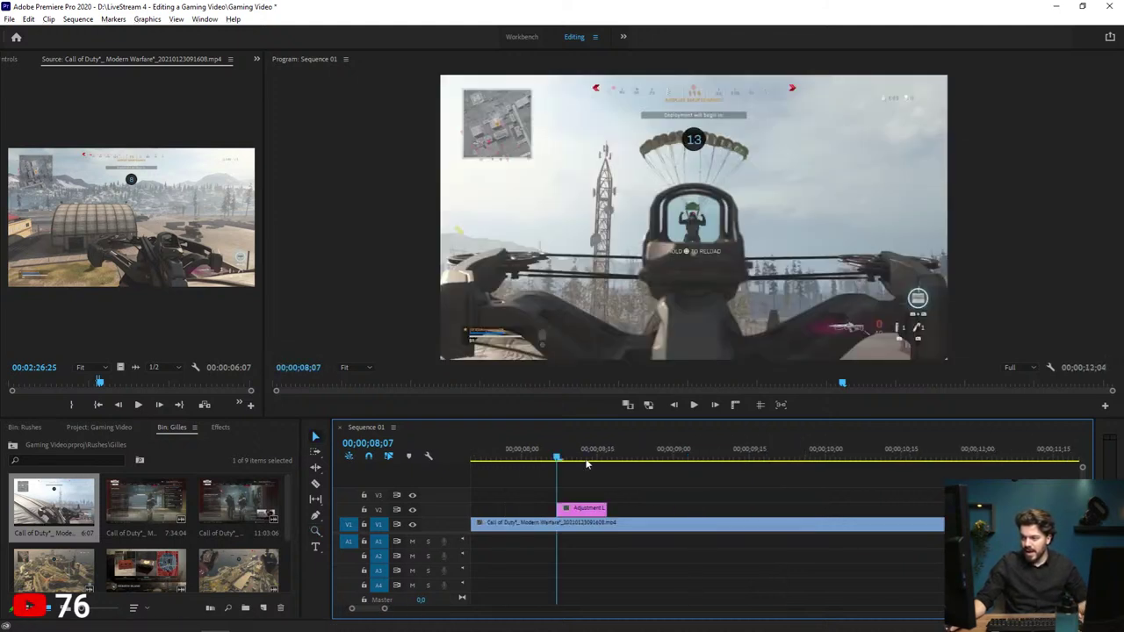
Step: Search the effects for "color balance" and apply Color Balance (RGB) to the copied adjustment layer
click(218, 428)
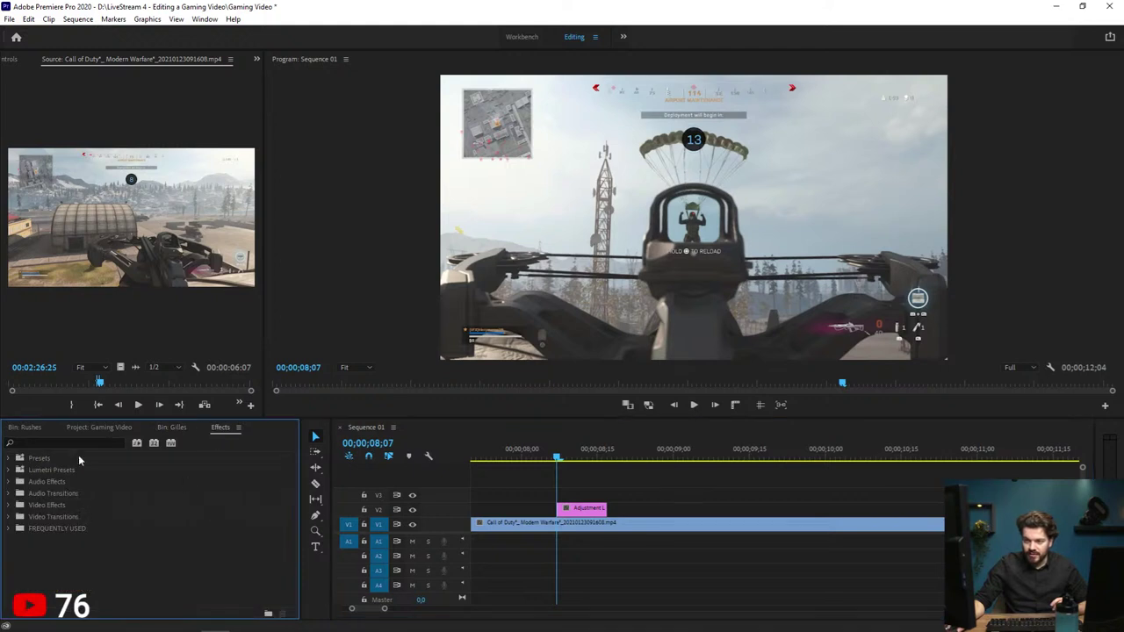
click(72, 430)
click(220, 430)
click(89, 443)
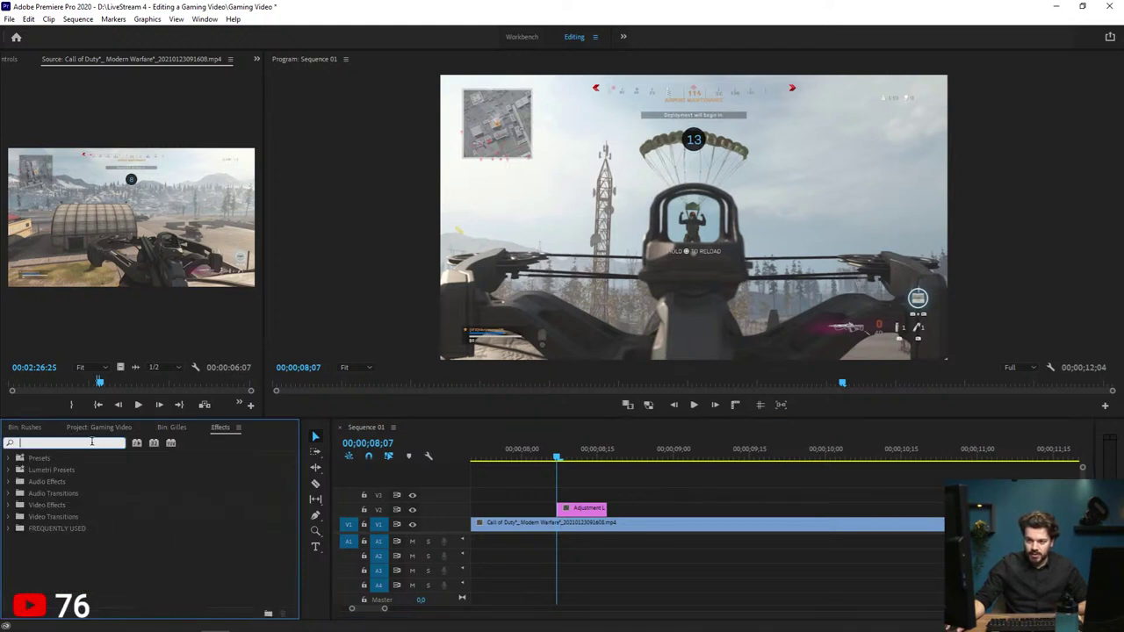
text(color ba)
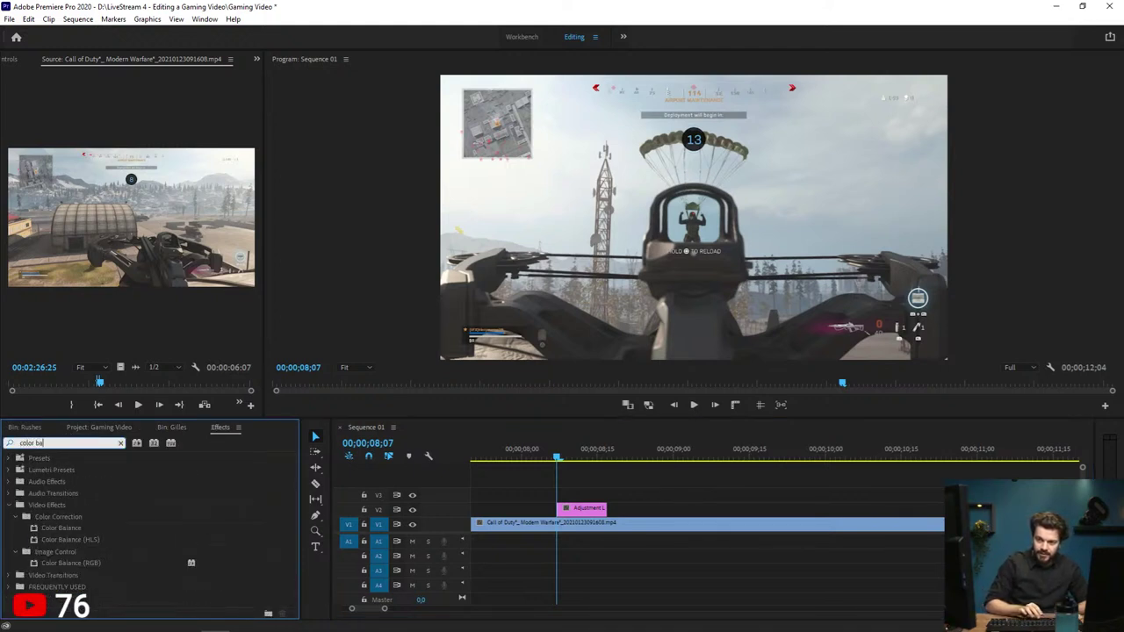
text(lance)
drag(92, 563, 591, 510)
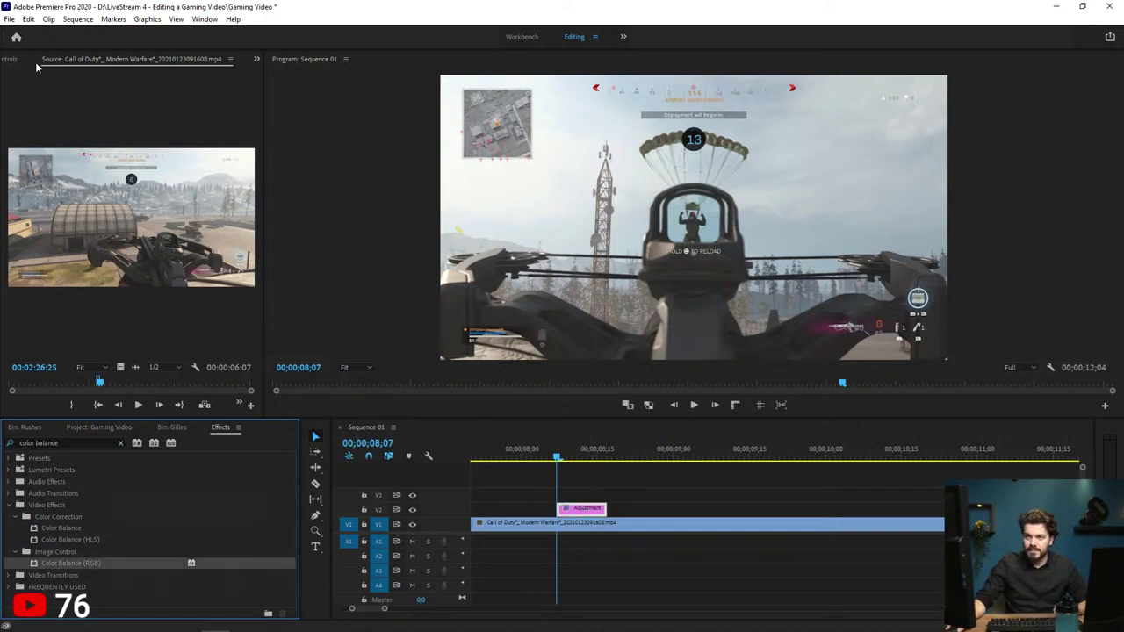
Step: Widen the Effect Controls and display the copied adjustment layer's settings with the playhead at 00;00;08;10
click(256, 58)
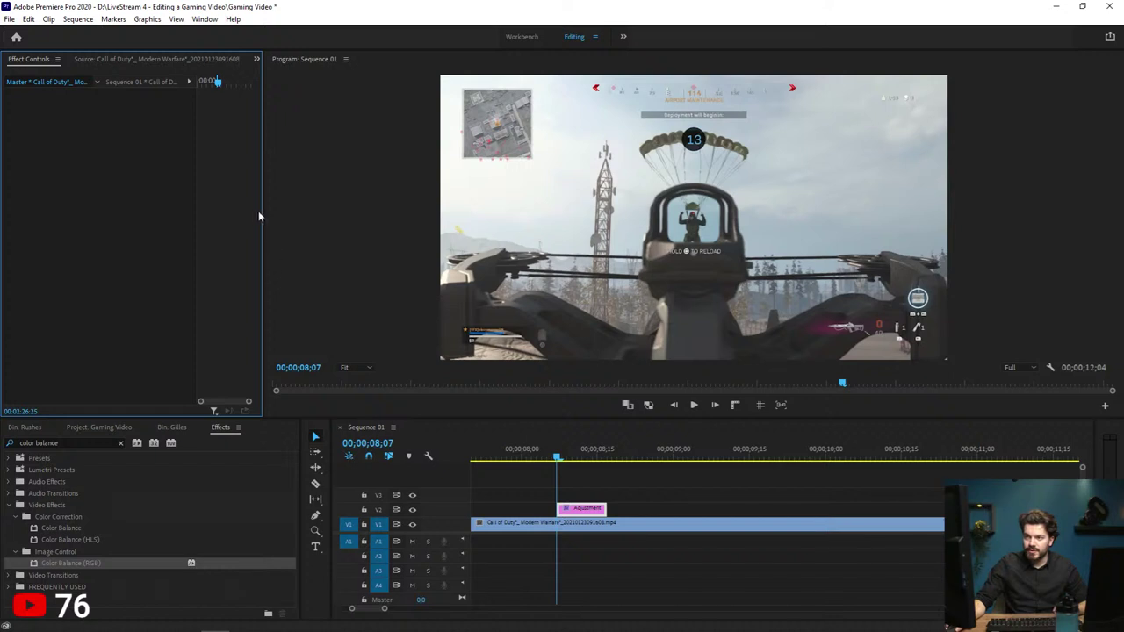
drag(260, 216, 289, 216)
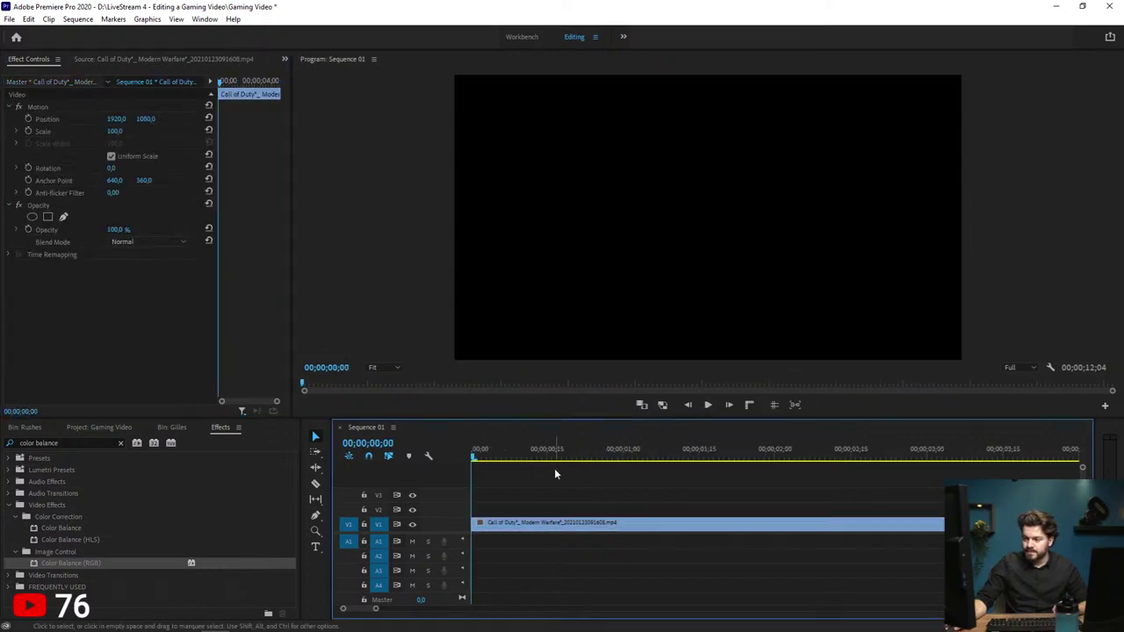
click(555, 475)
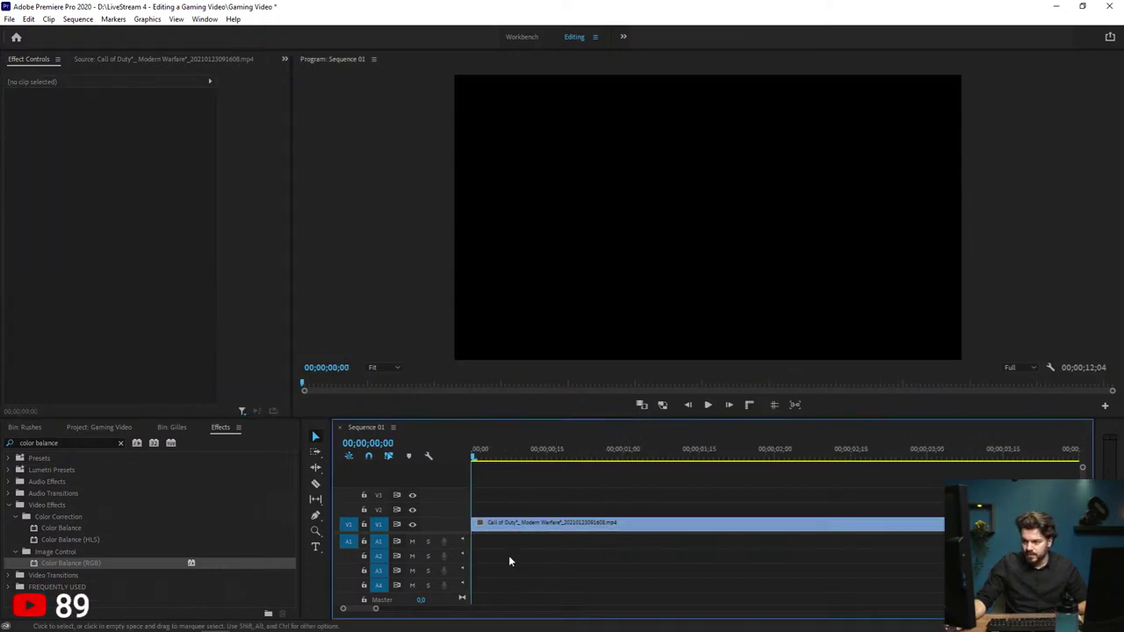
key(minus)
key(minus)
click(868, 452)
click(872, 509)
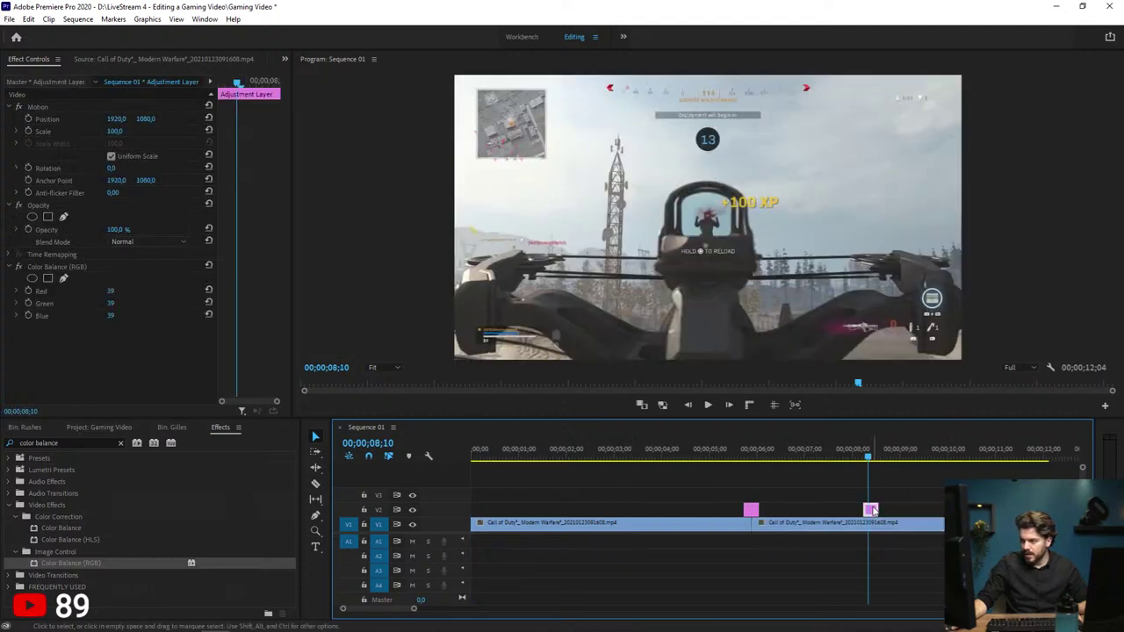
Step: Tint the copied adjustment layer red by setting Color Balance (RGB) to Red 95, Green 0 and Blue 0
click(116, 314)
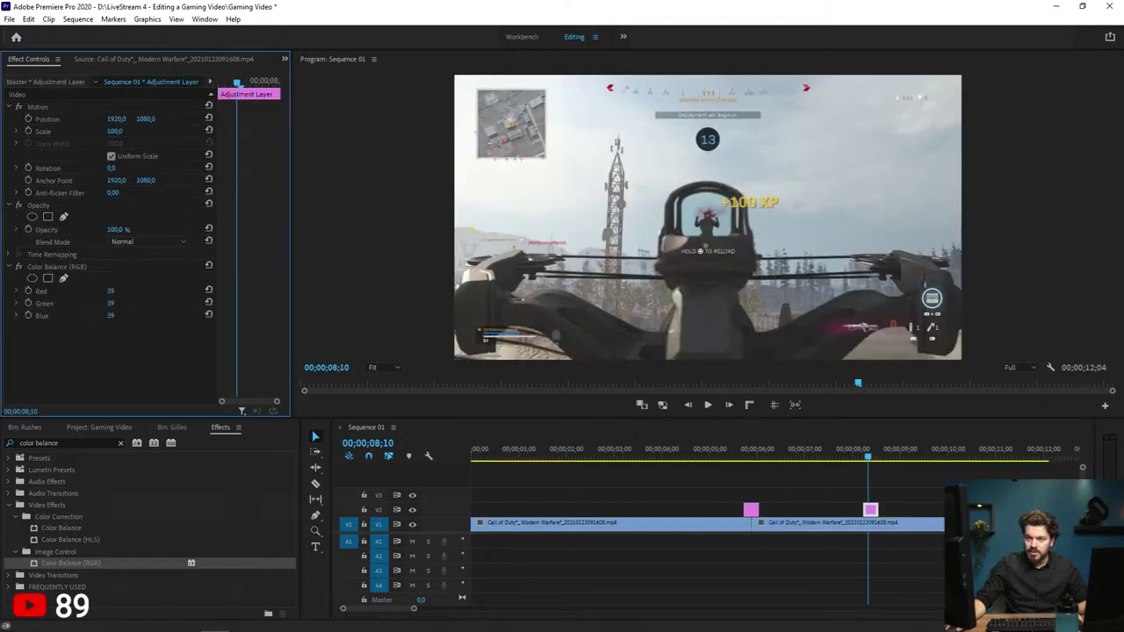
mouse_move(116, 314)
mouse_down()
mouse_move(136, 322)
mouse_move(114, 316)
mouse_up()
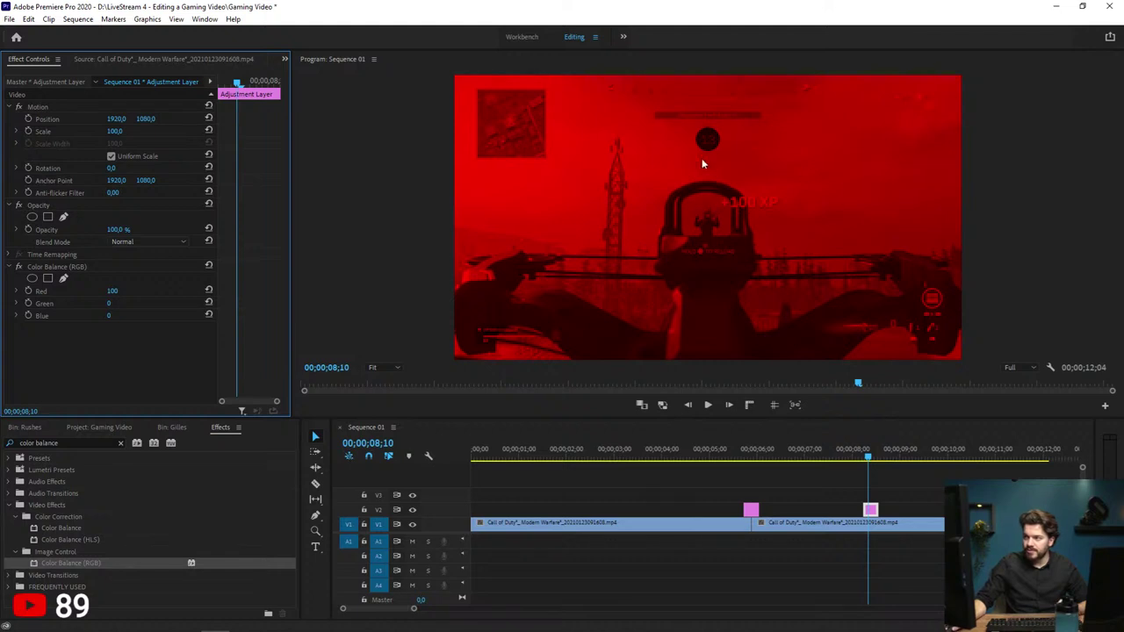
mouse_move(111, 291)
mouse_down()
mouse_move(123, 291)
mouse_move(112, 291)
mouse_up()
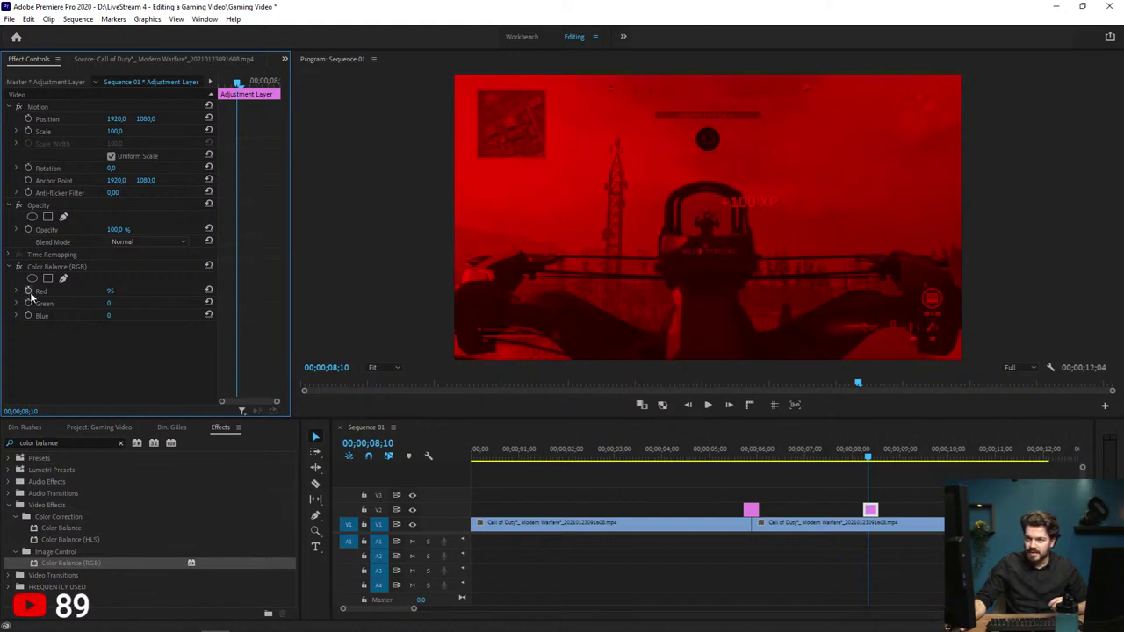
Step: Add a marker to the copied adjustment layer at its midpoint, 00;00;08;12, and step through the frames to its end
click(870, 457)
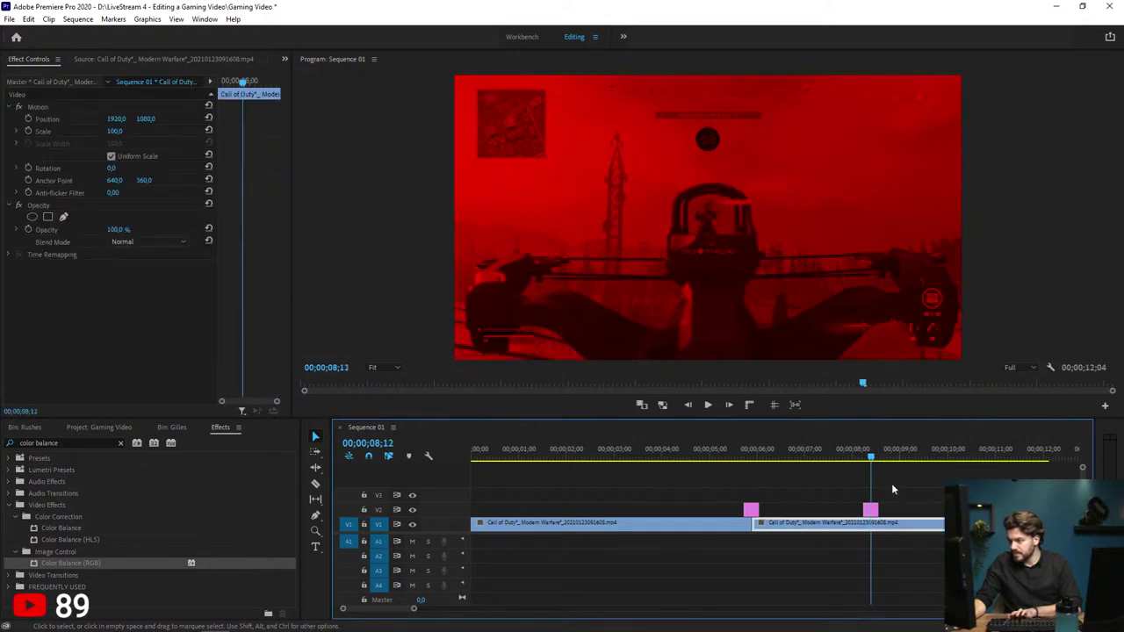
key(z)
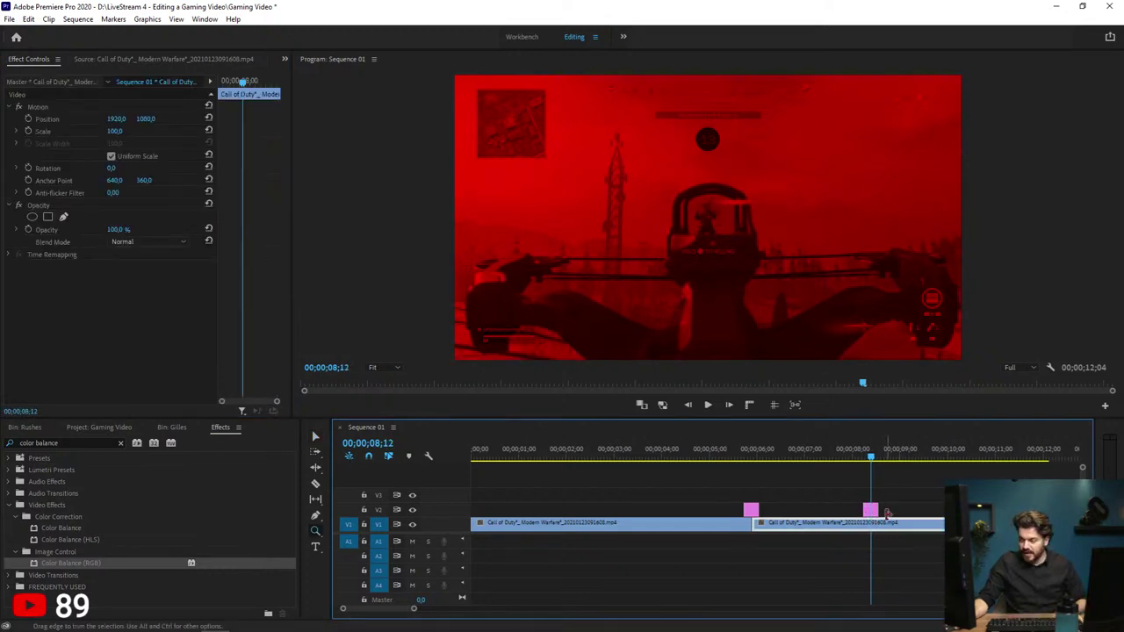
click(870, 509)
click(798, 506)
click(725, 507)
key(v)
click(637, 509)
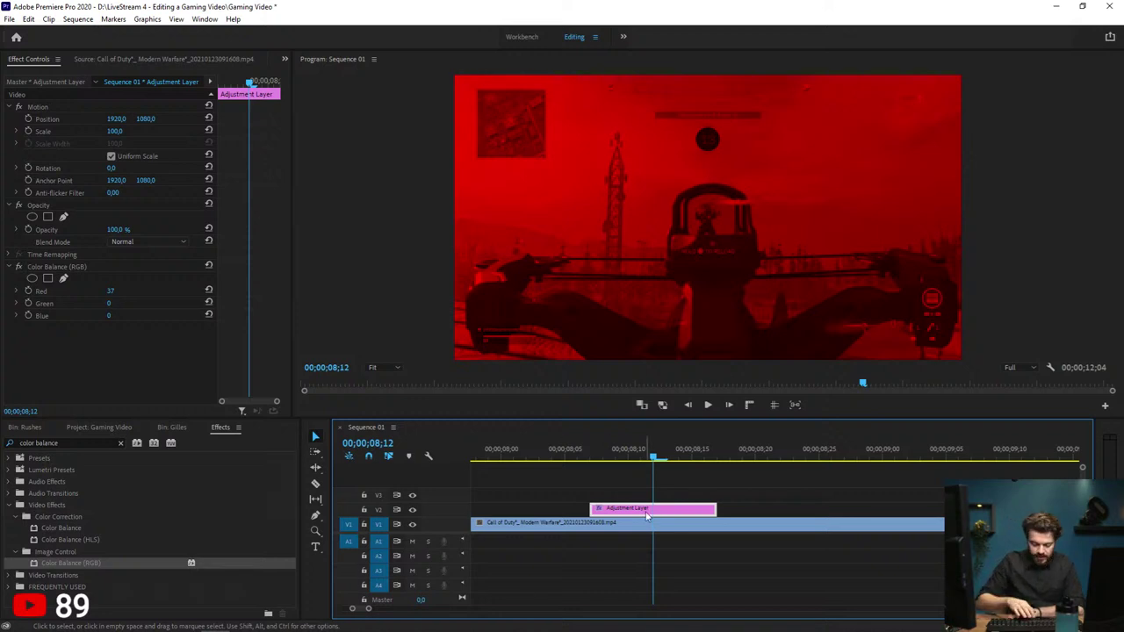
key(Right)
key(Right)
key(Right)
key(Right)
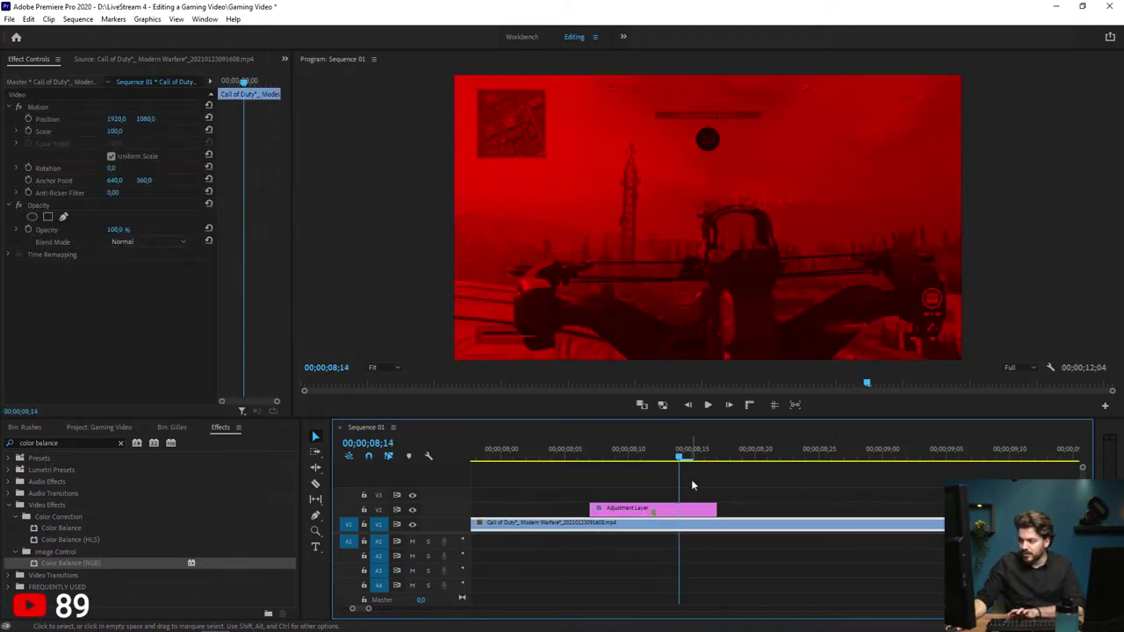
key(Right)
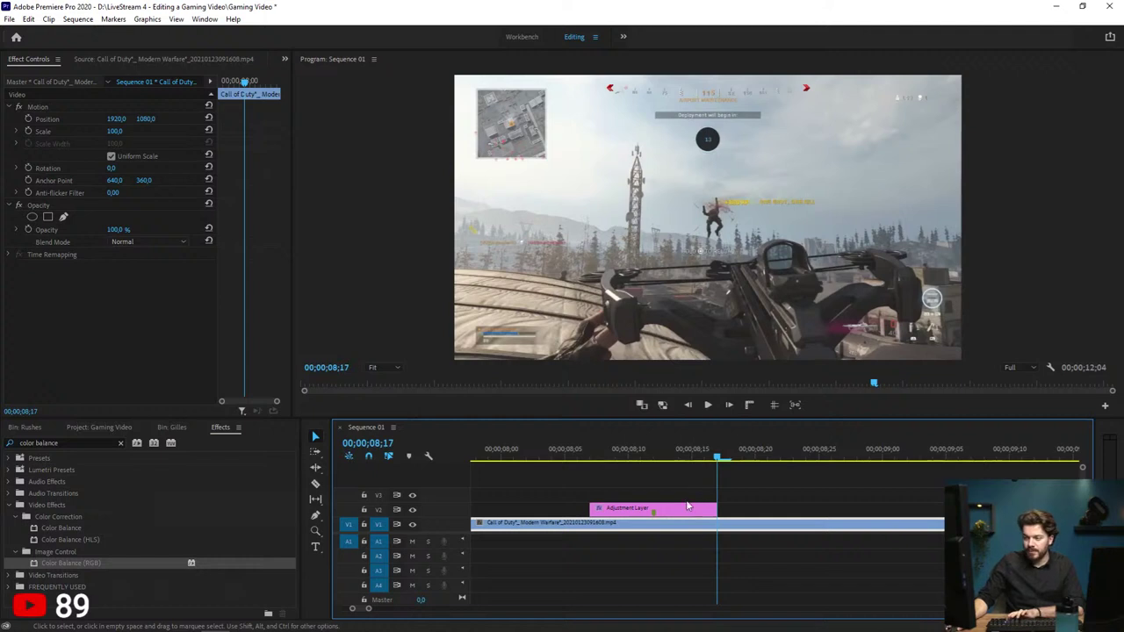
Step: Start keyframing Red, Green and Blue of the copied adjustment layer at the marker, 00;00;08;12
click(654, 463)
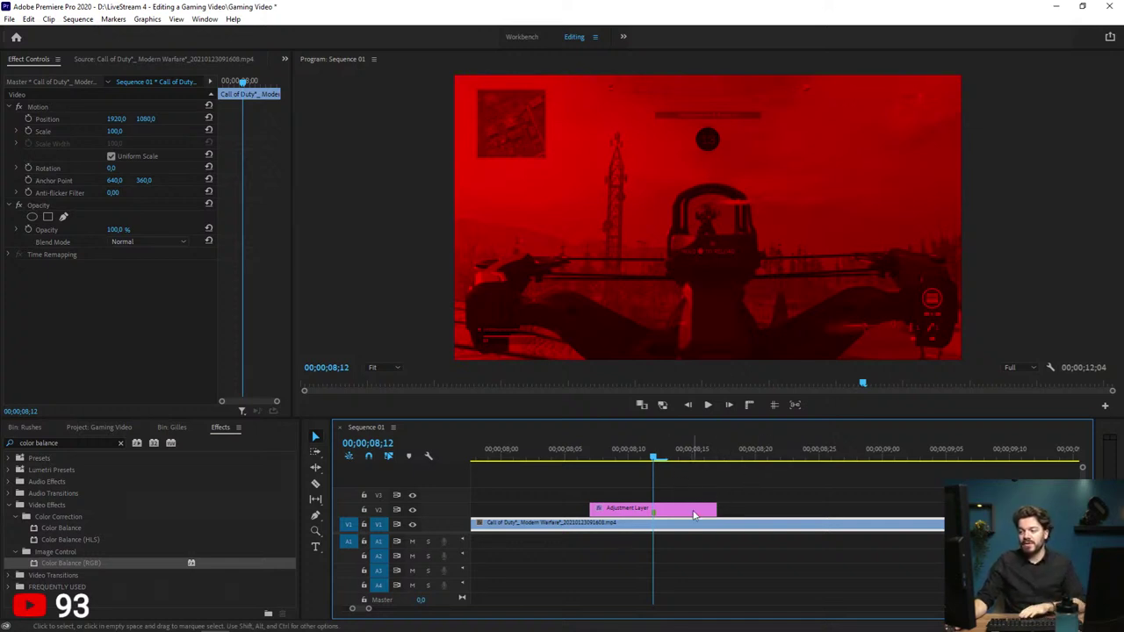
click(647, 508)
click(28, 291)
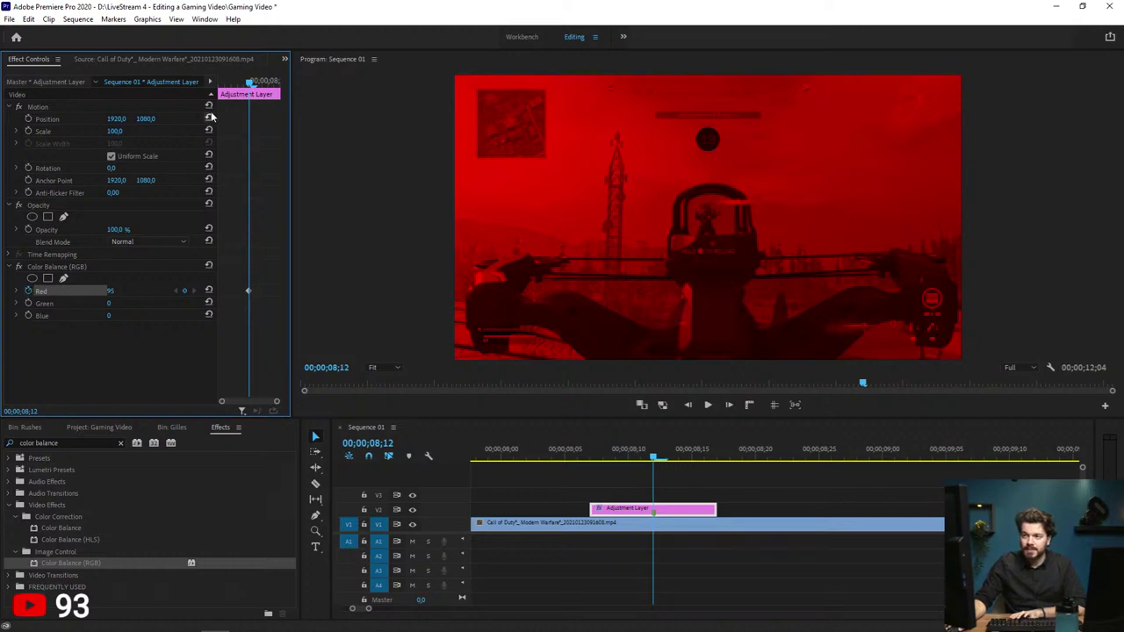
click(28, 303)
click(28, 315)
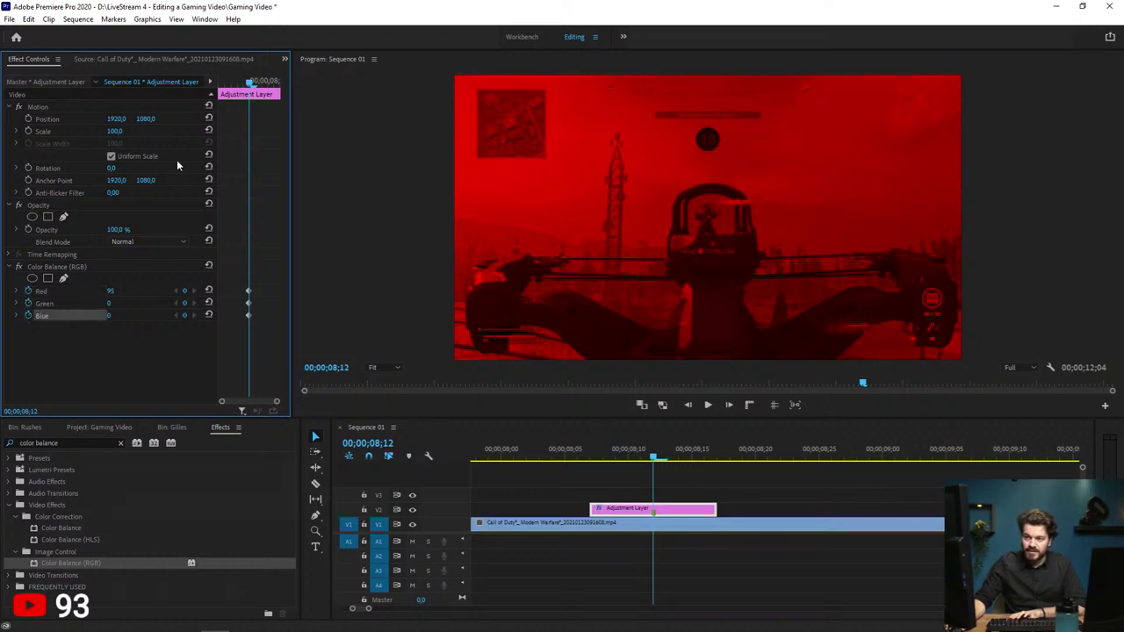
Step: Reset Red, Green and Blue to their default of 100 at the adjustment layer's start, 00;00;08;07
click(220, 85)
click(208, 291)
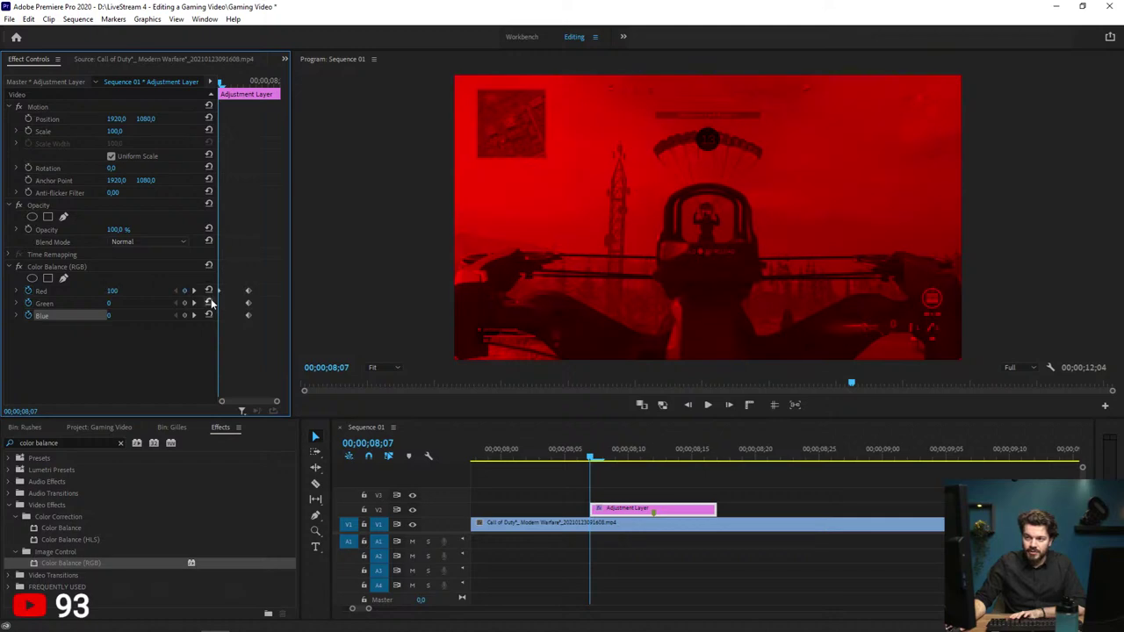
click(208, 303)
click(208, 315)
drag(243, 84, 286, 93)
key(Up)
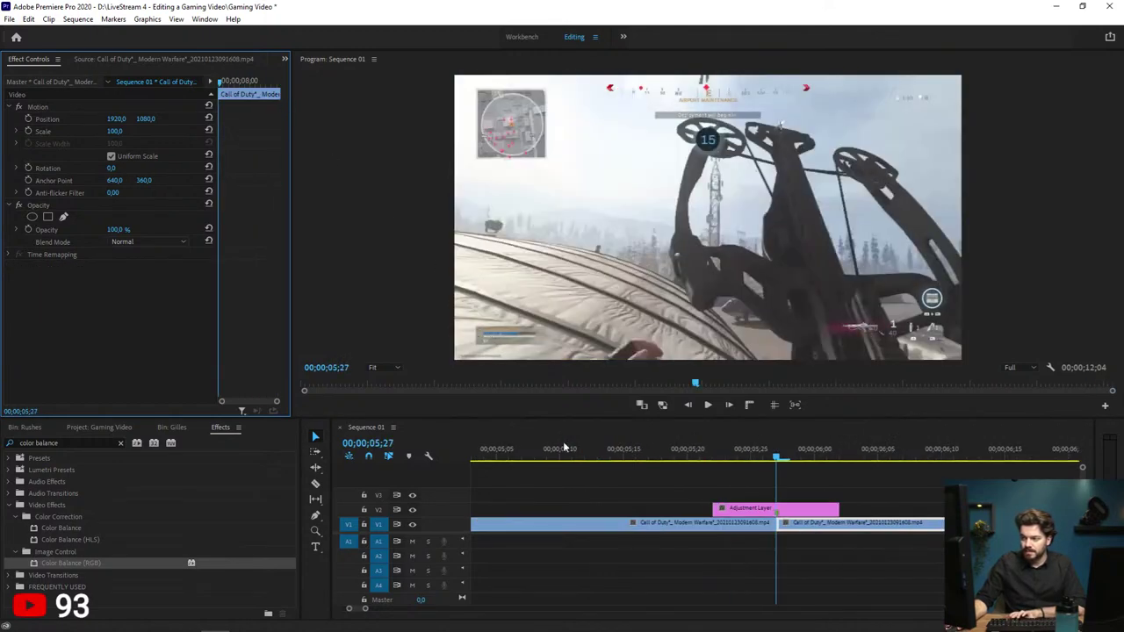
click(828, 457)
click(791, 509)
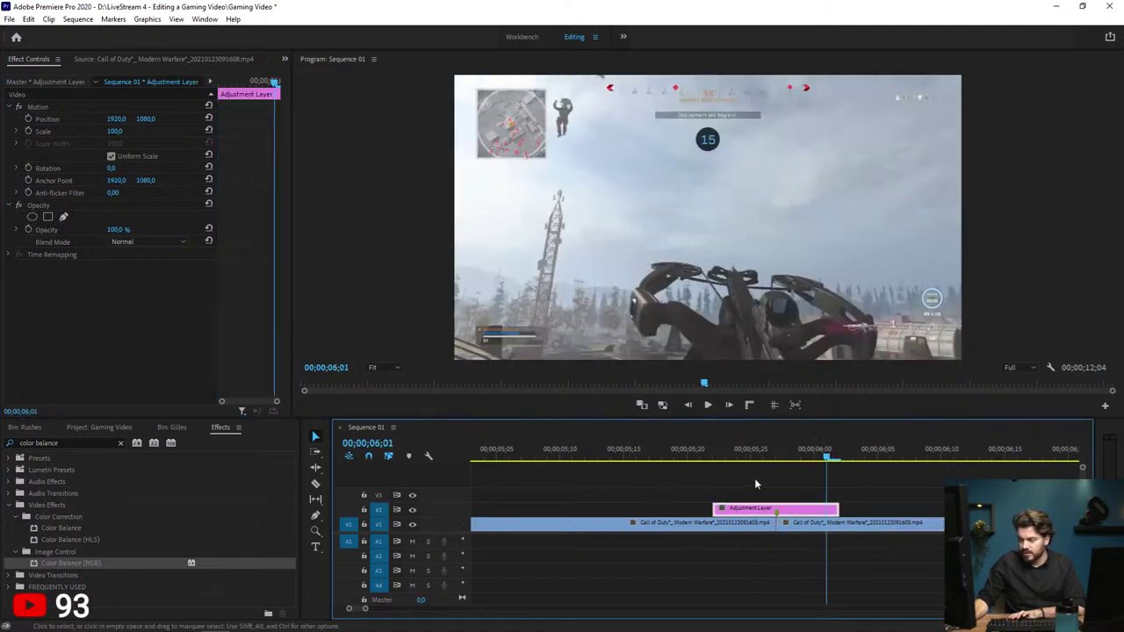
click(790, 510)
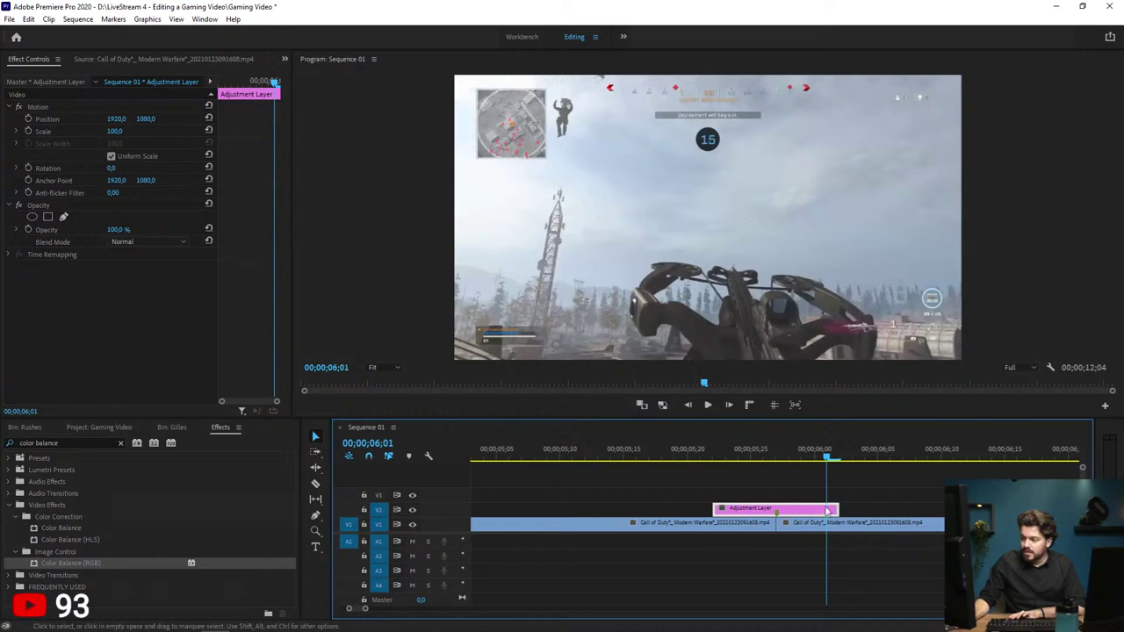
shift+click(805, 513)
click(805, 512)
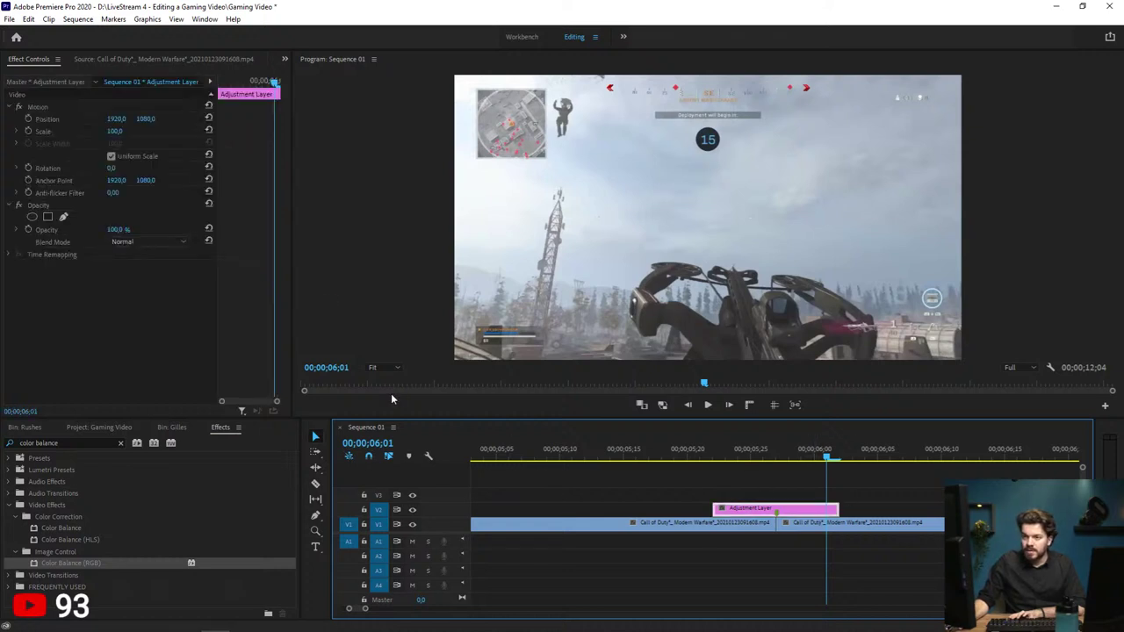
click(815, 524)
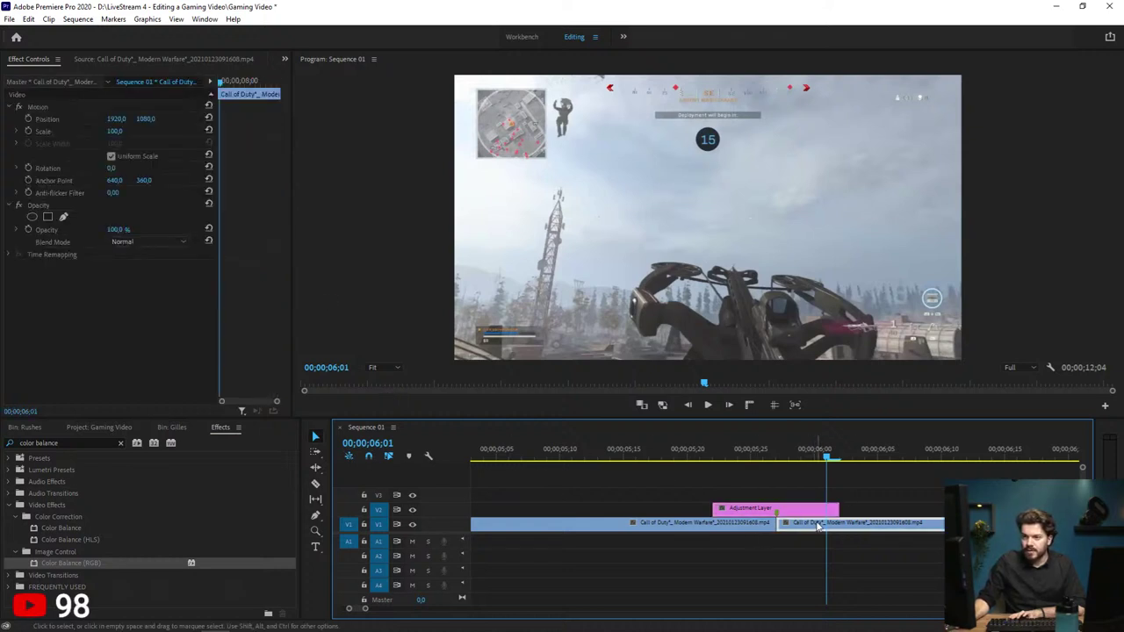
scroll(784, 508, down, 3)
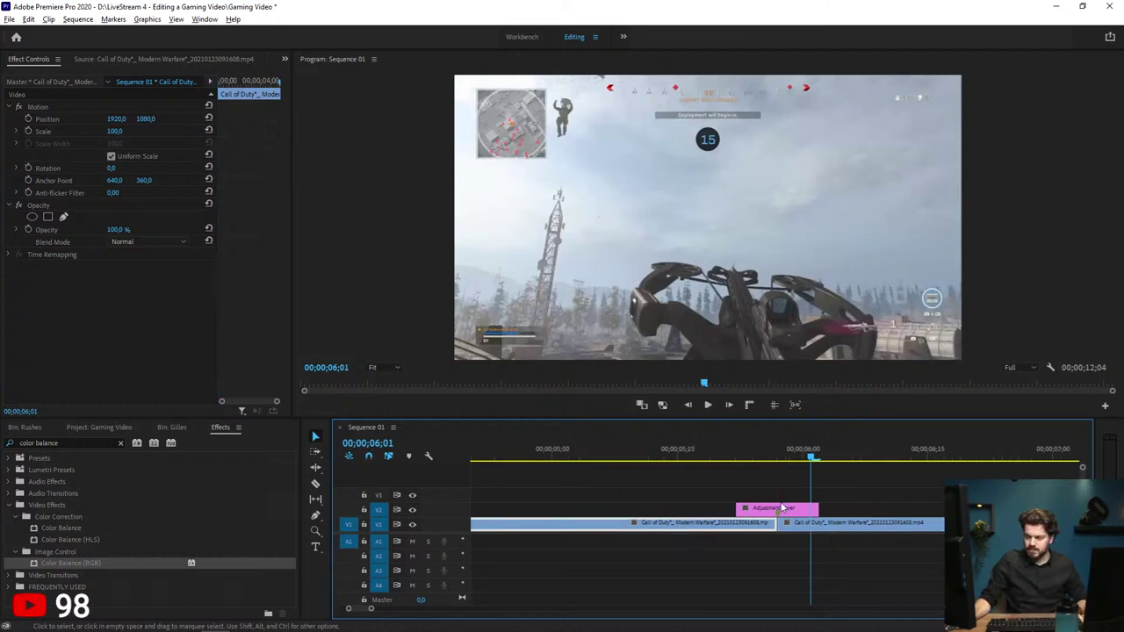
scroll(788, 508, down, 3)
Step: Add Red, Green and Blue keyframes at 00;00;08;16 and move them to the end of the copied adjustment layer
click(941, 452)
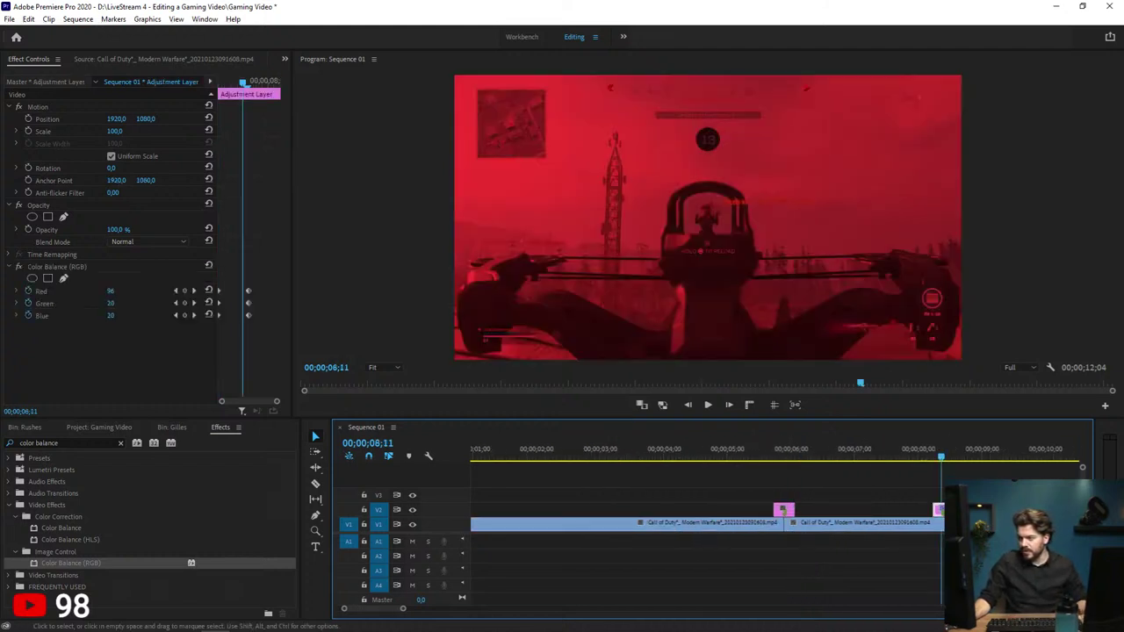
scroll(940, 453, up, 5)
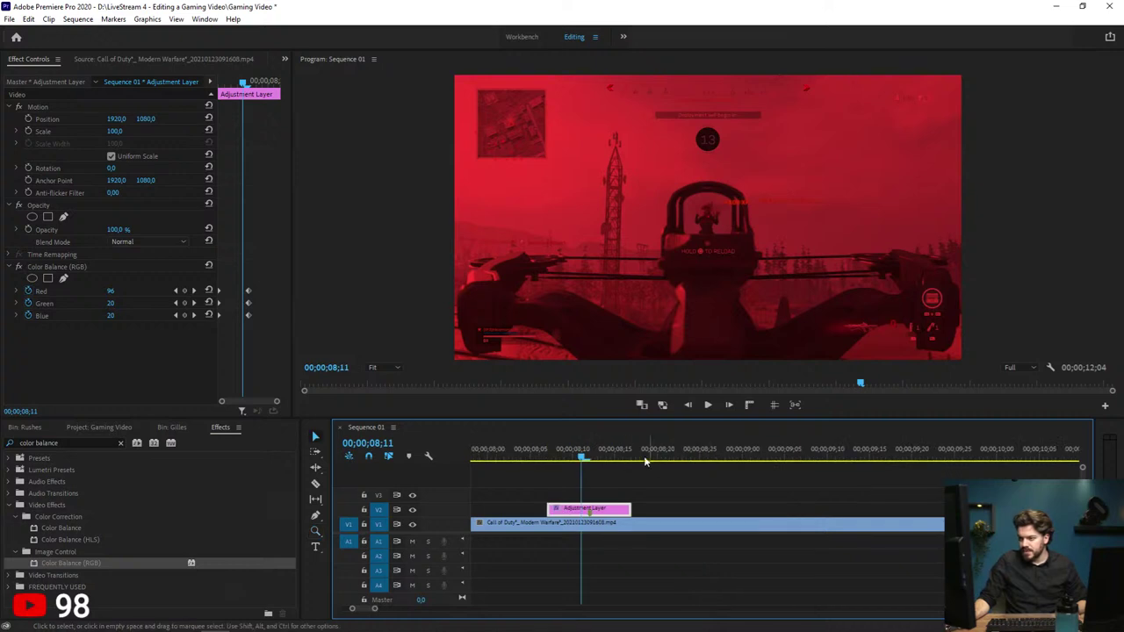
click(617, 453)
click(625, 456)
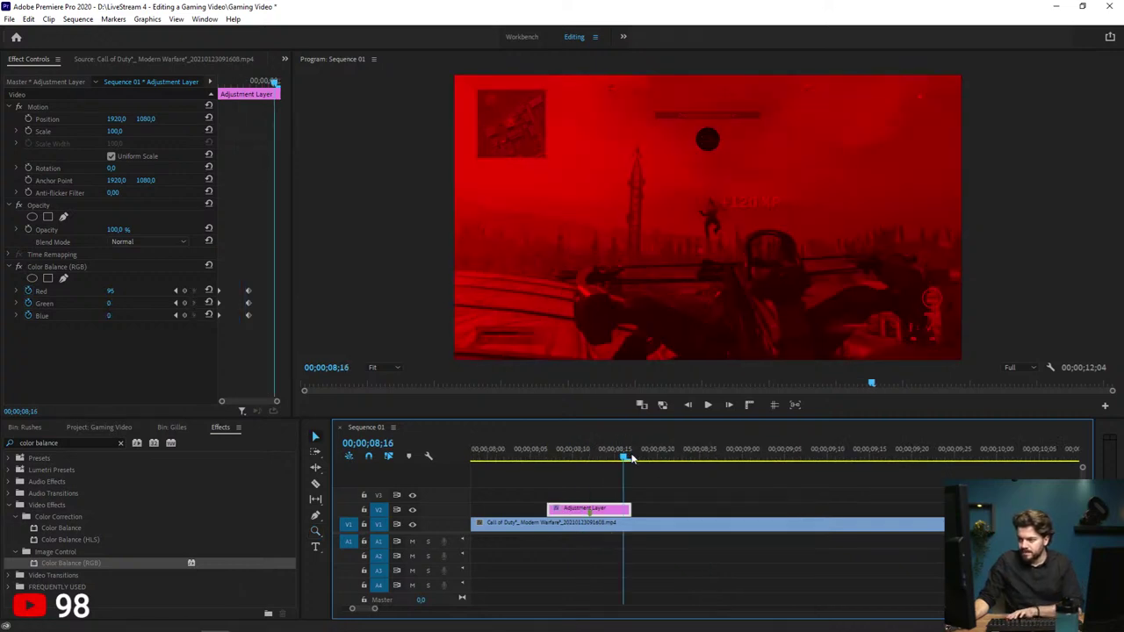
click(183, 294)
click(184, 303)
click(184, 315)
drag(261, 276, 275, 320)
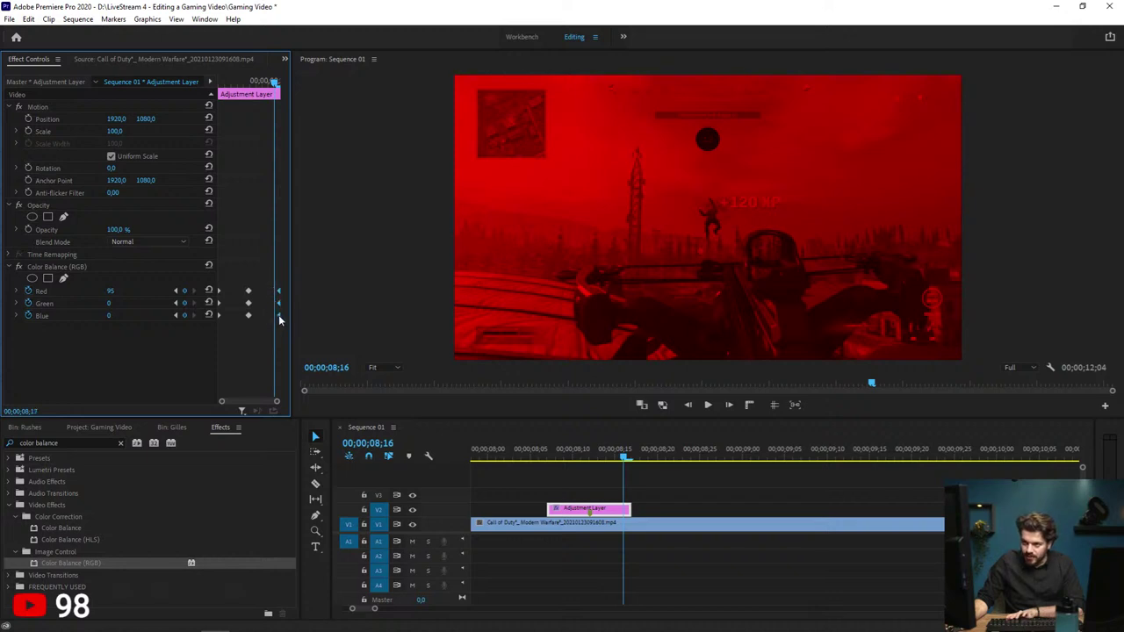
Step: Apply Ease Out to the first Red, Green and Blue keyframes and Ease In to the last ones
drag(227, 269, 202, 334)
right_click(213, 320)
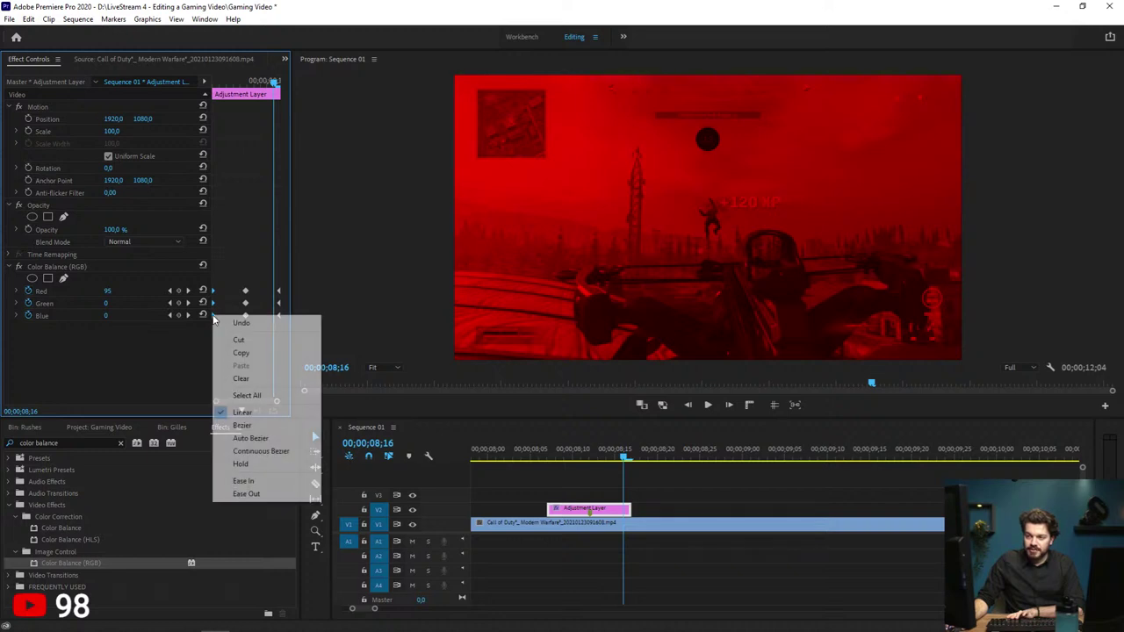
click(264, 494)
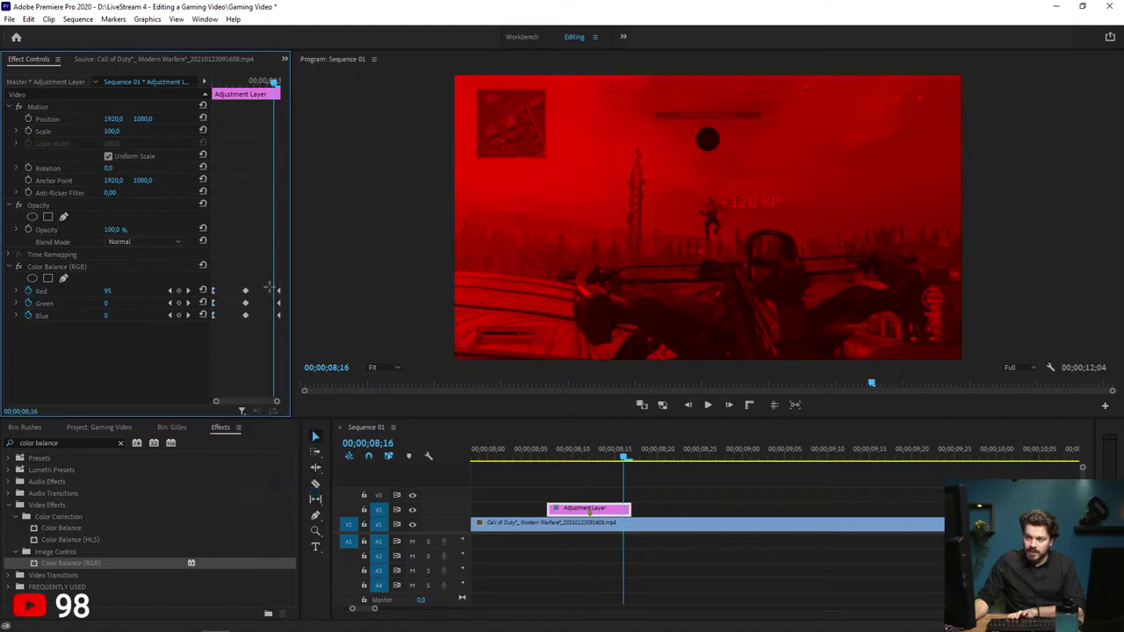
right_click(279, 293)
click(327, 455)
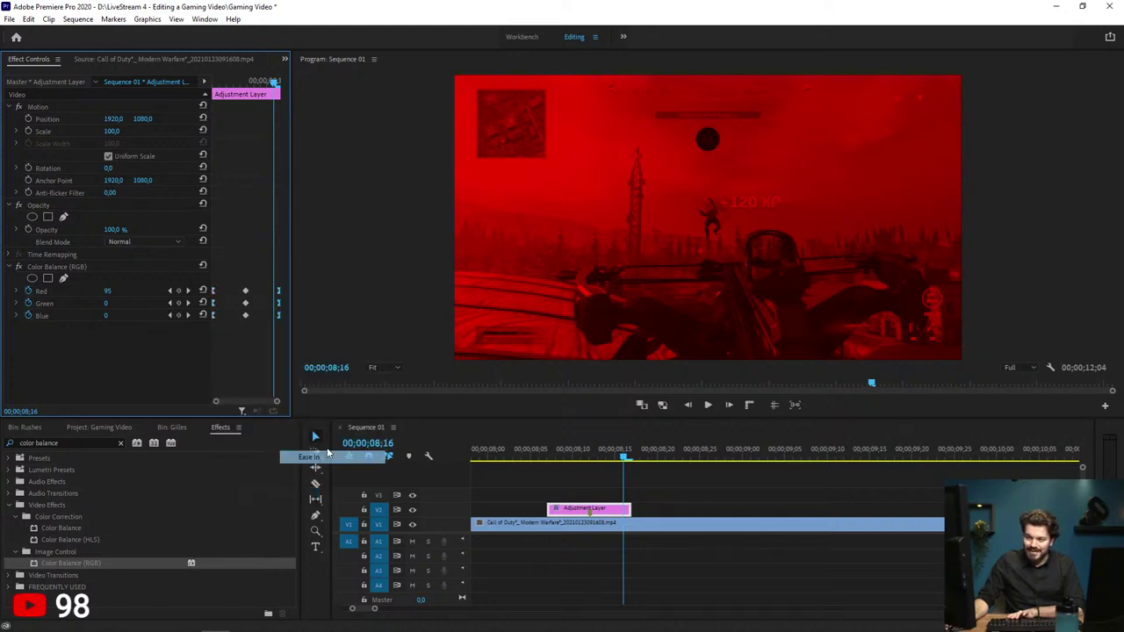
Step: Set the middle Red, Green and Blue keyframes to Auto Bezier and check Red's value and velocity graphs
drag(232, 274, 263, 341)
right_click(248, 305)
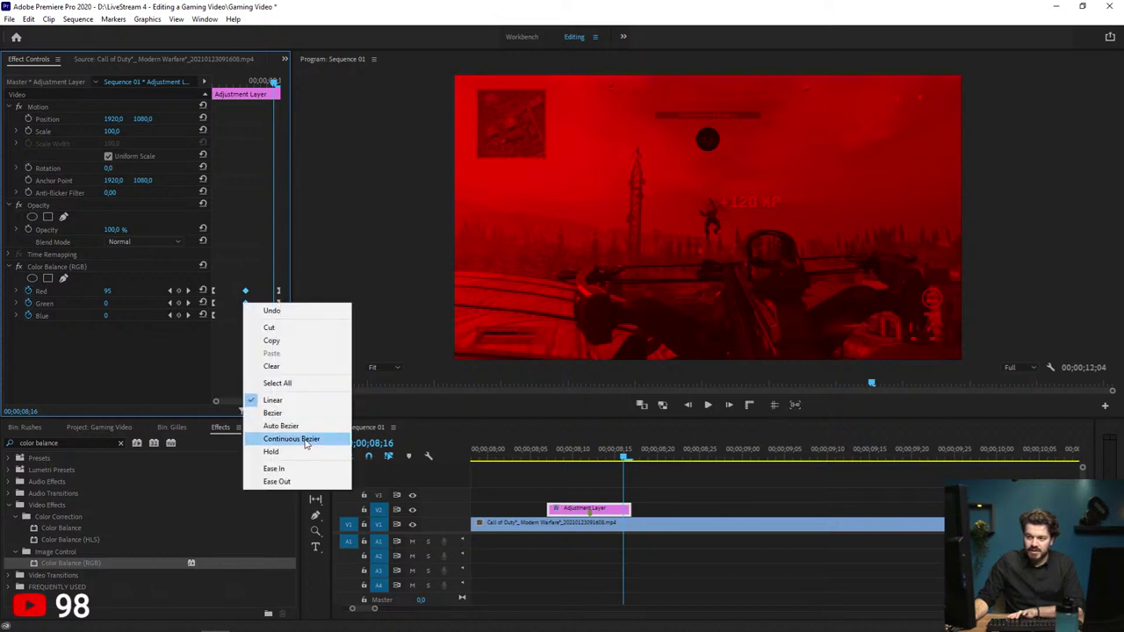
click(296, 432)
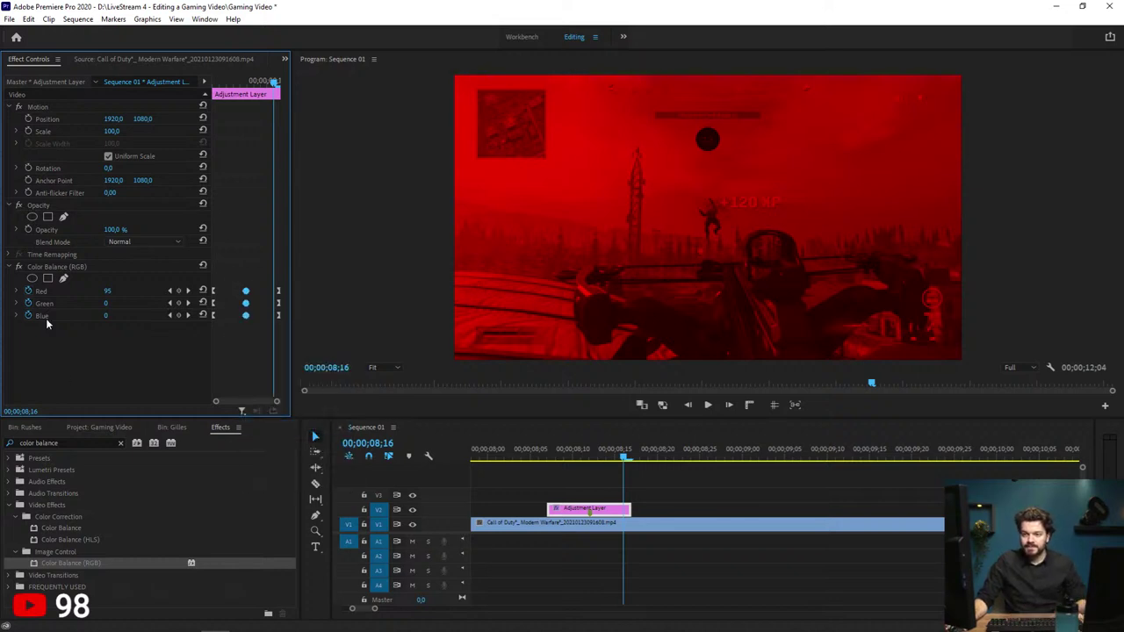
click(21, 290)
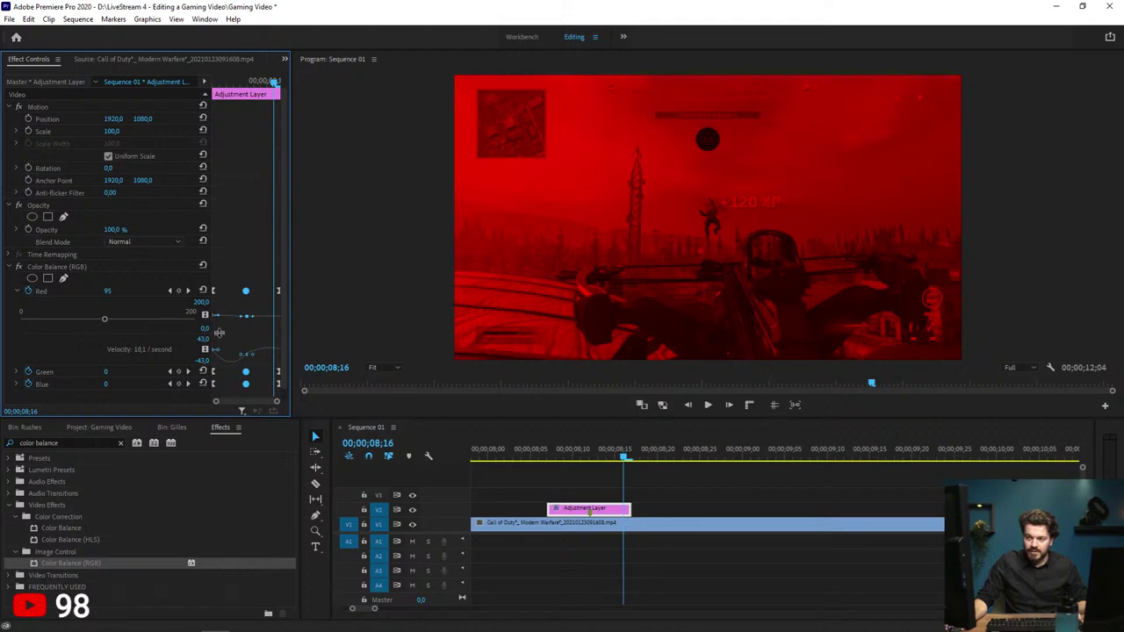
click(21, 291)
Step: Play the red flash from 00;00;08;07 and scrub back to its midpoint at 00;00;08;12
key(Up)
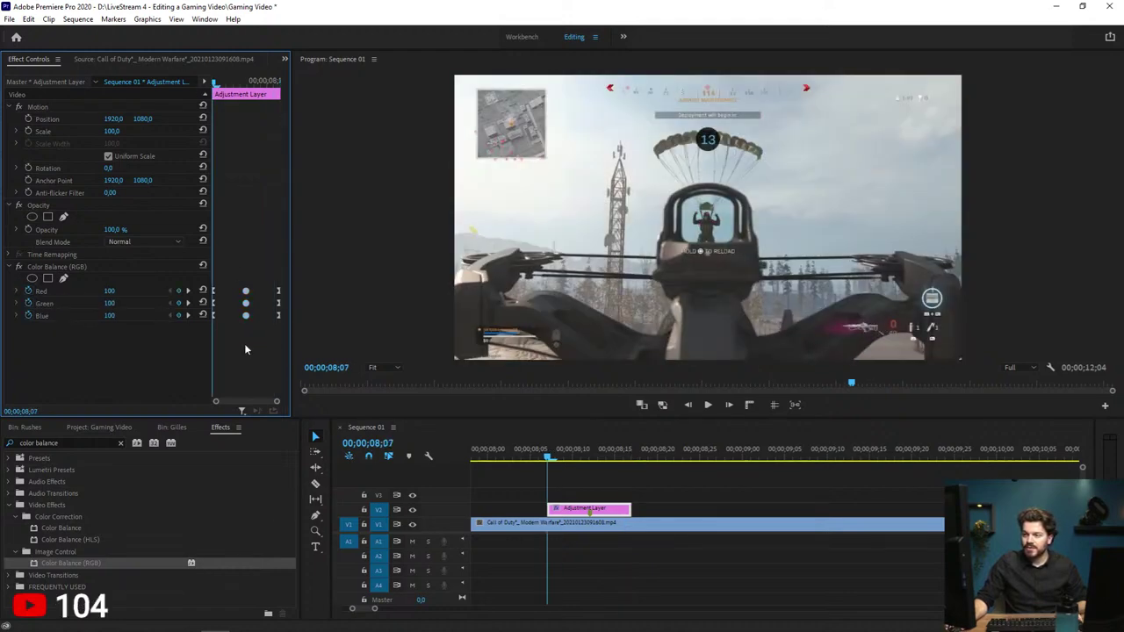
key(space)
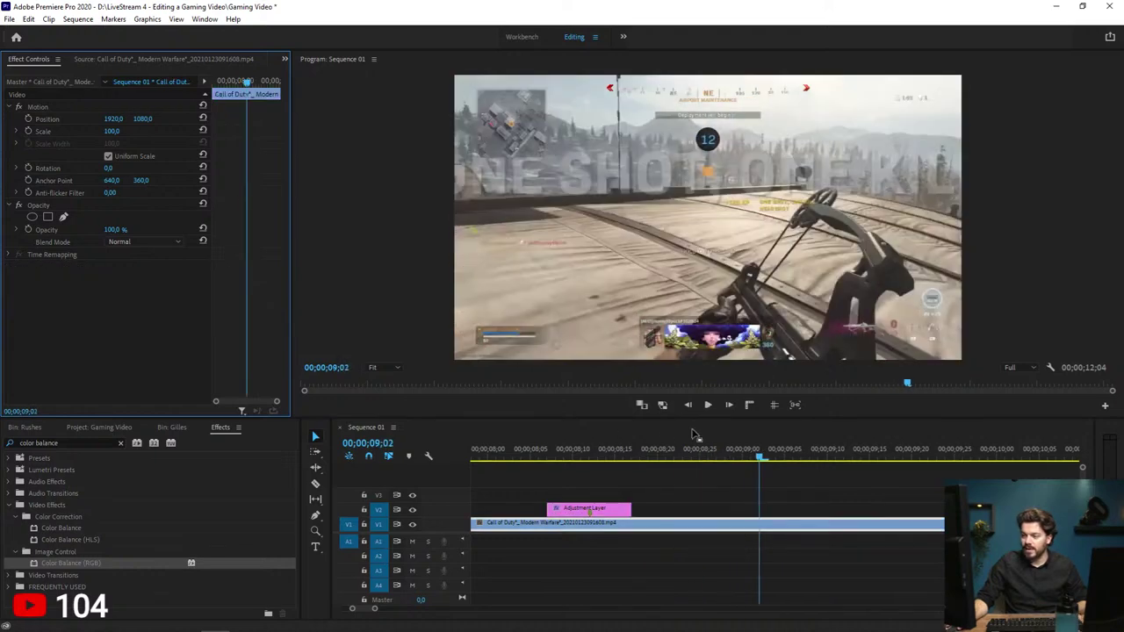
click(539, 450)
drag(539, 450, 592, 459)
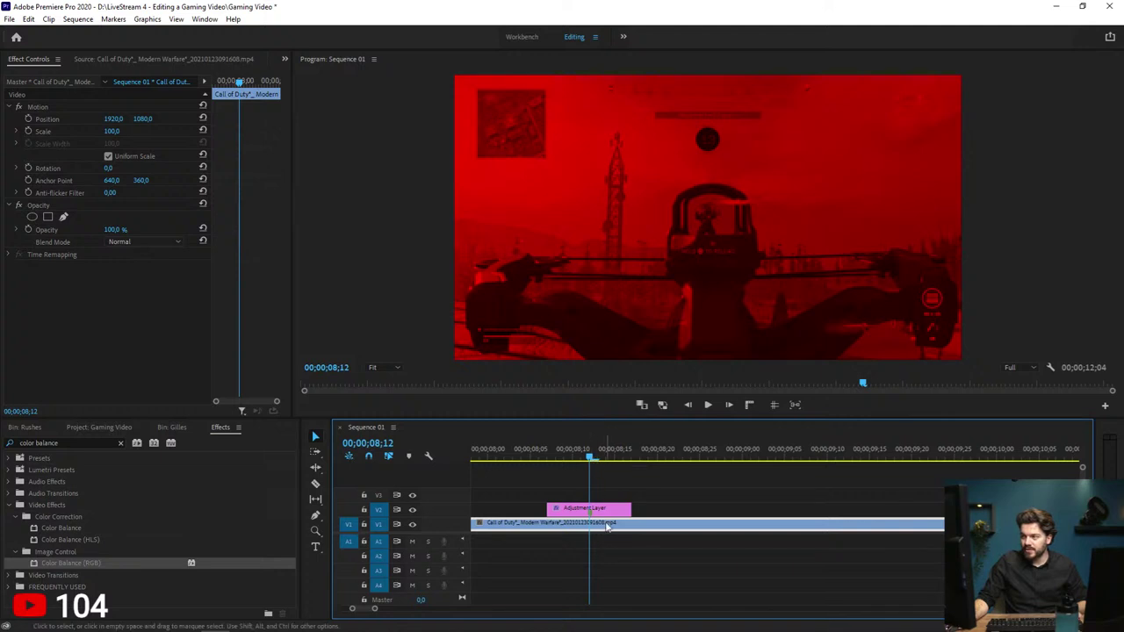
Step: Find the Lumetri Color effect and apply it to the adjustment layer above the crossbow shot
click(554, 510)
click(120, 443)
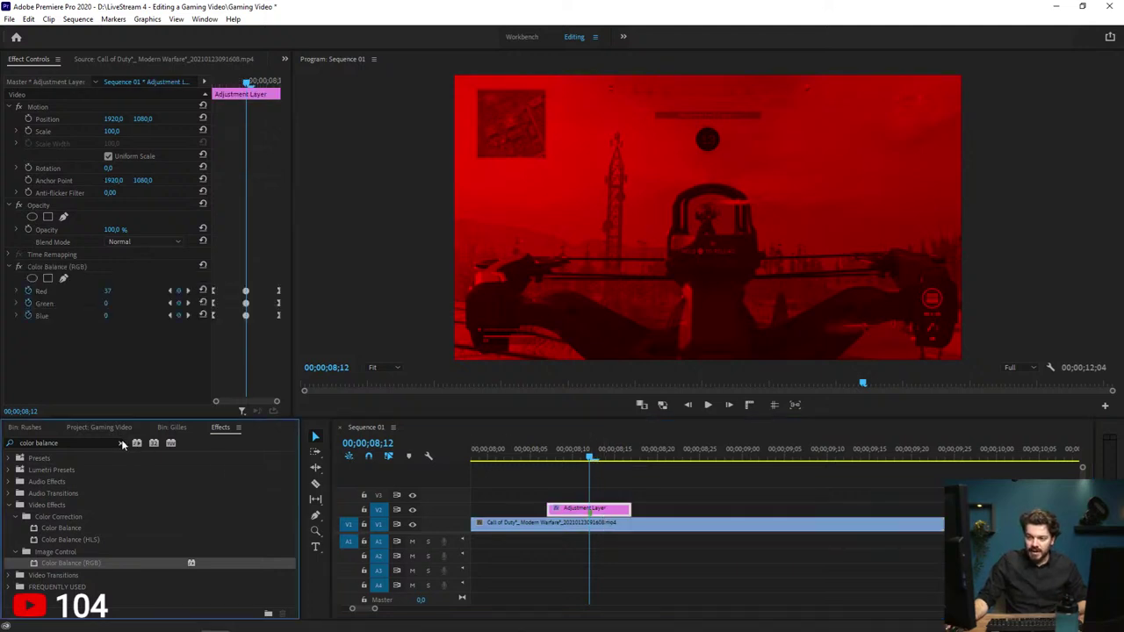
text(gigne)
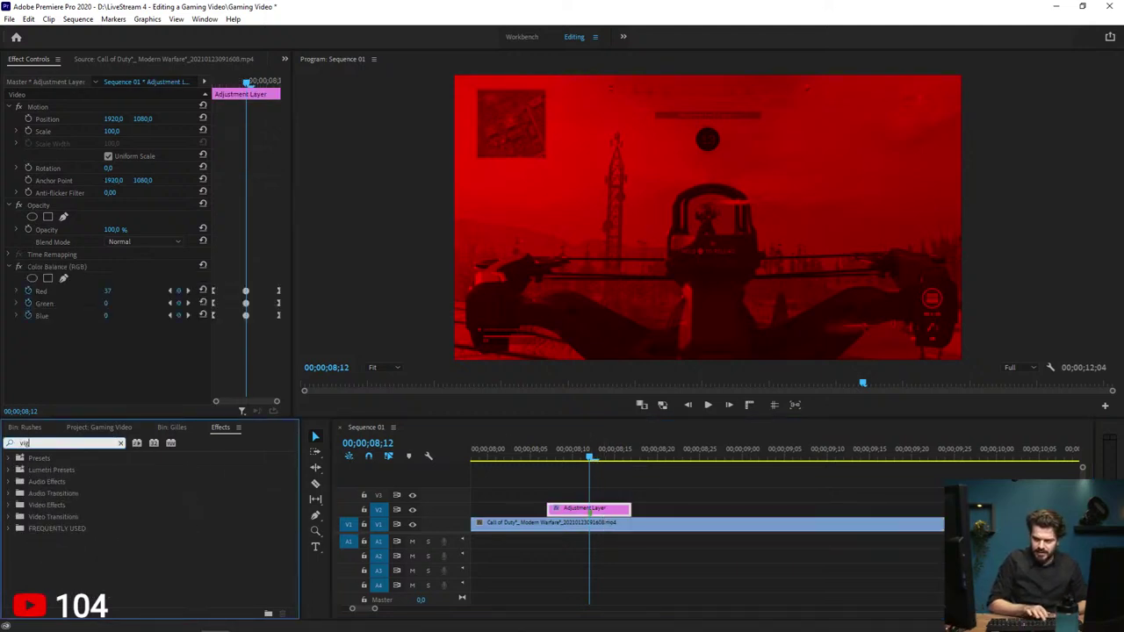
key(BackSpace)
key(BackSpace)
key(BackSpace)
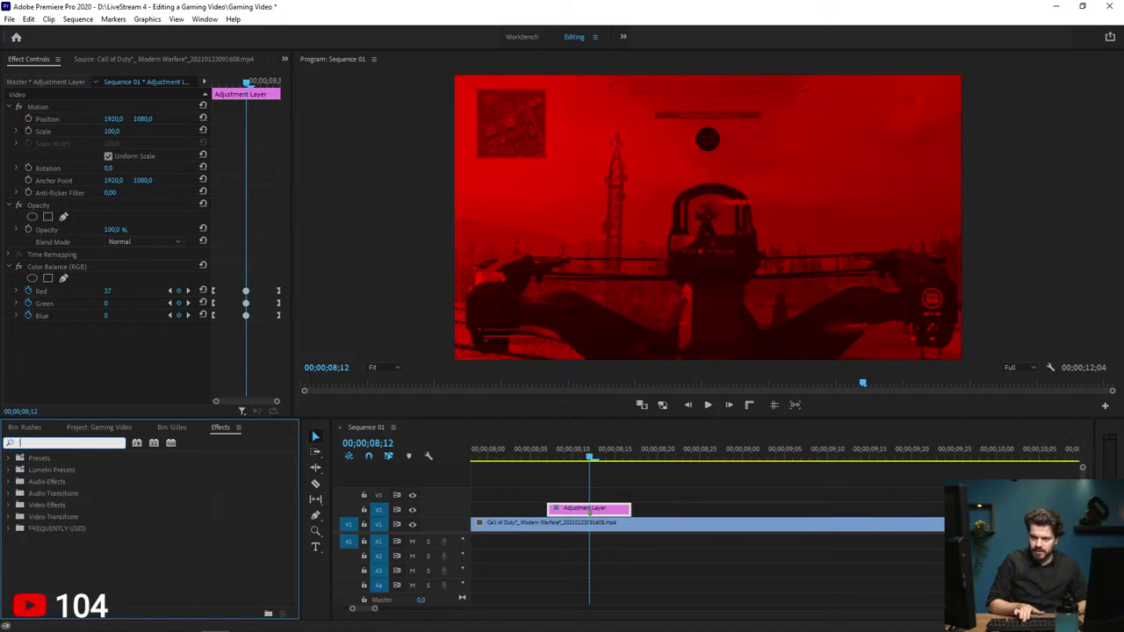
text(lumetri)
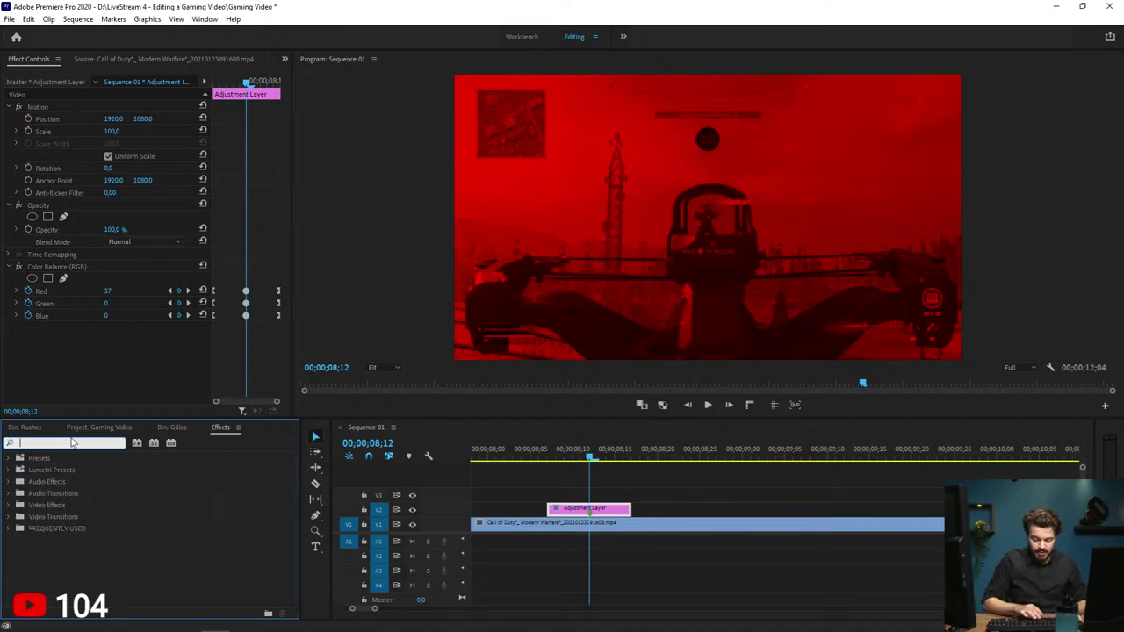
click(14, 472)
click(65, 529)
drag(64, 527, 204, 329)
Step: Start keyframing the Lumetri Color vignette's Amount at 00;00;08;07 and set it to -5,0 at 00;00;08;12
scroll(287, 250, down, 2)
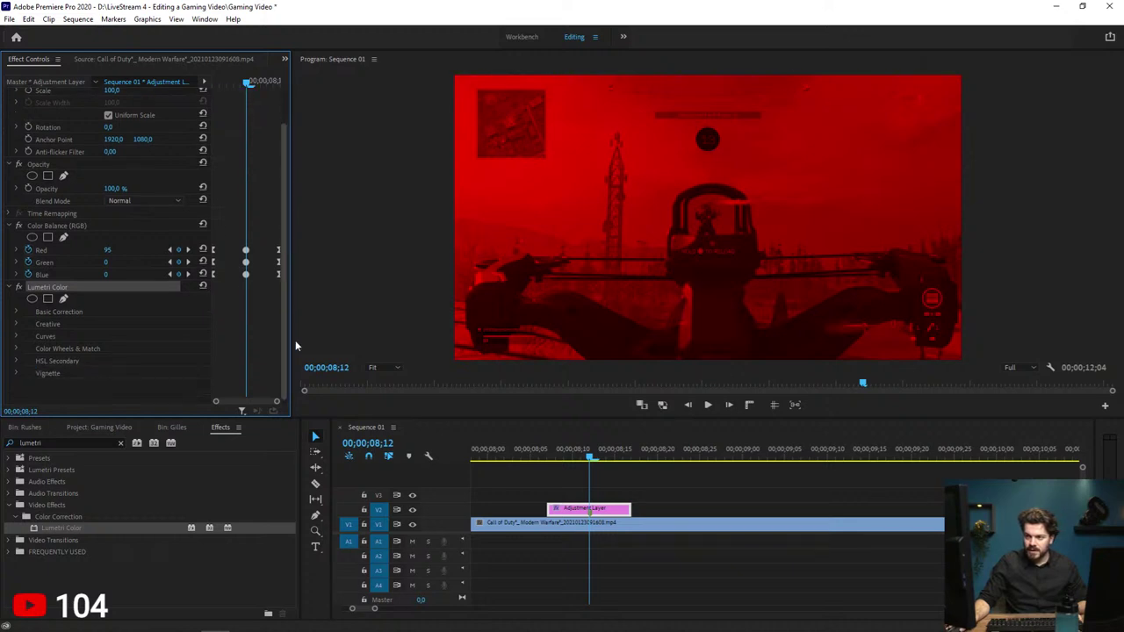
click(16, 373)
scroll(284, 299, down, 2)
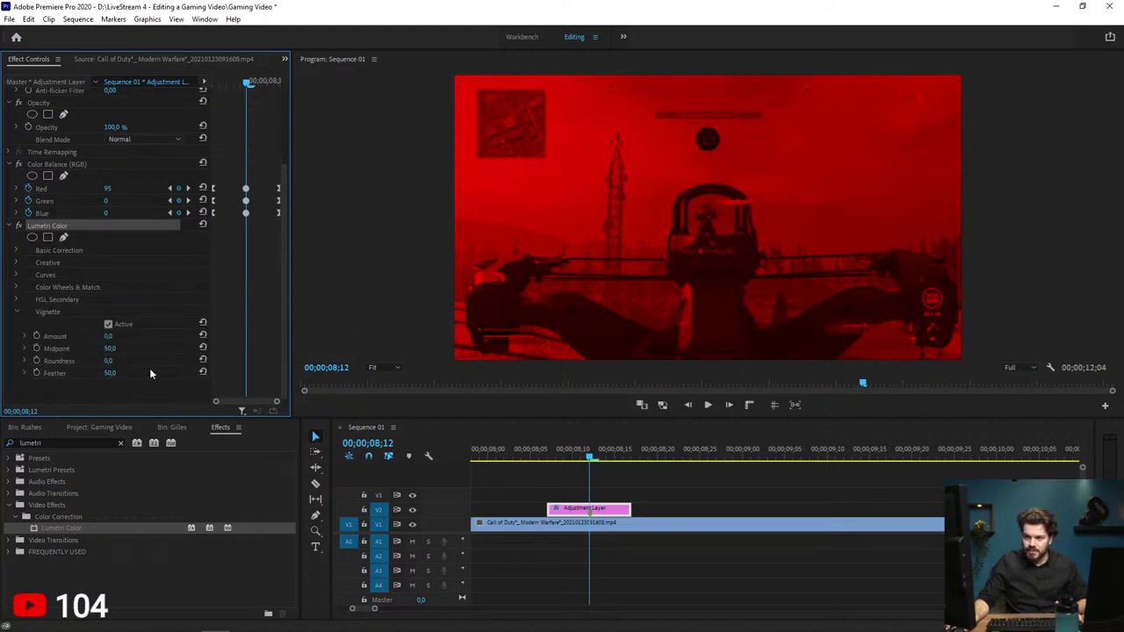
click(216, 85)
click(36, 337)
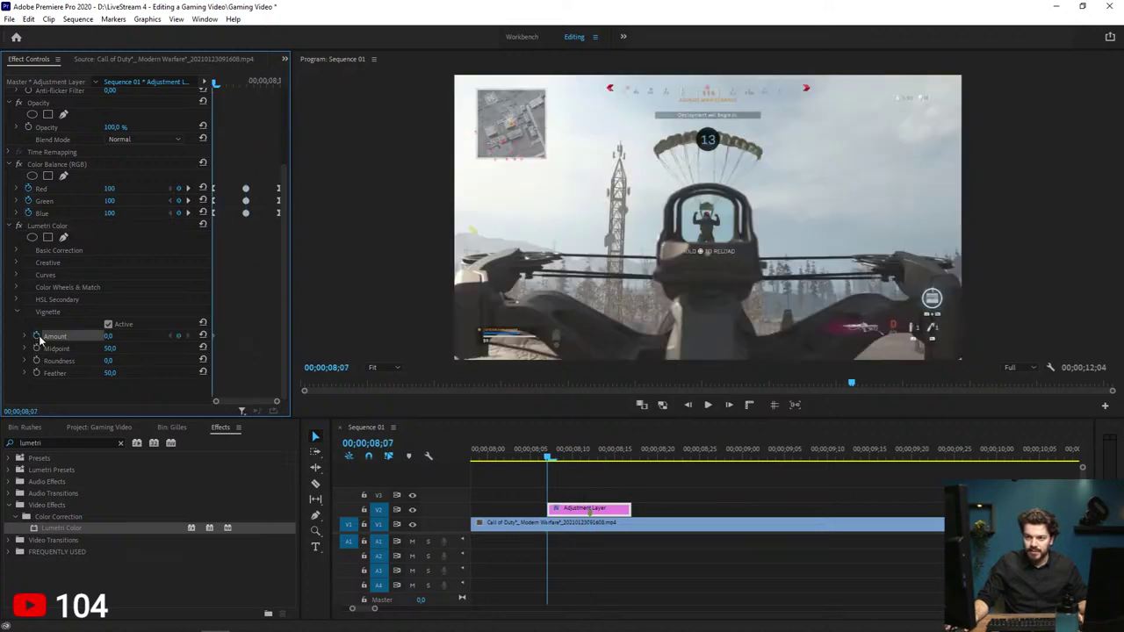
click(188, 188)
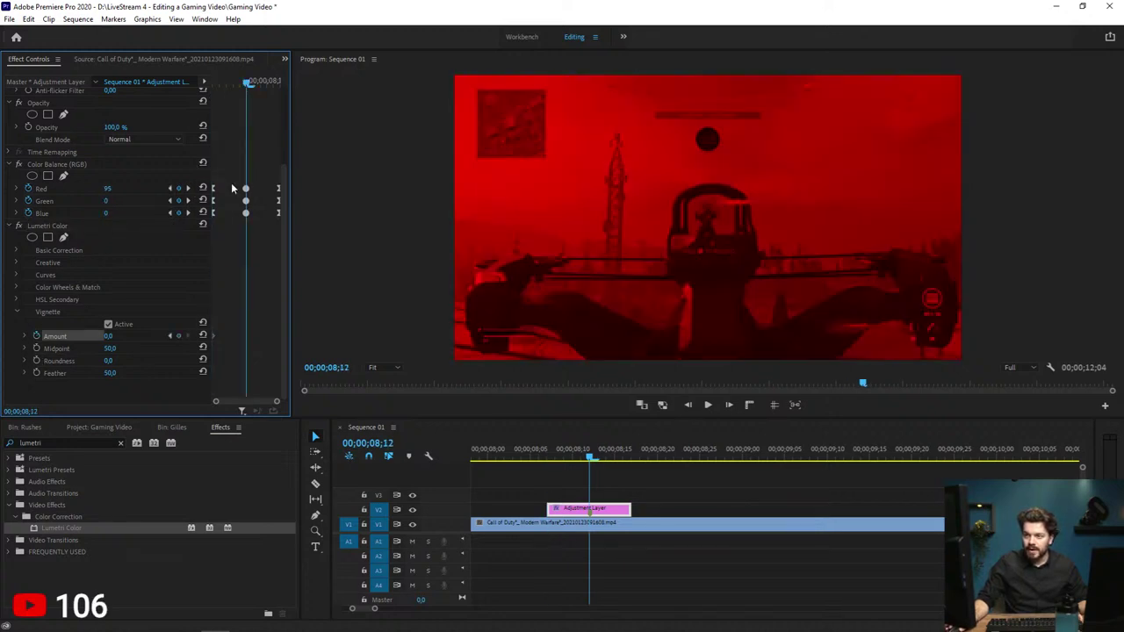
drag(108, 336, 98, 336)
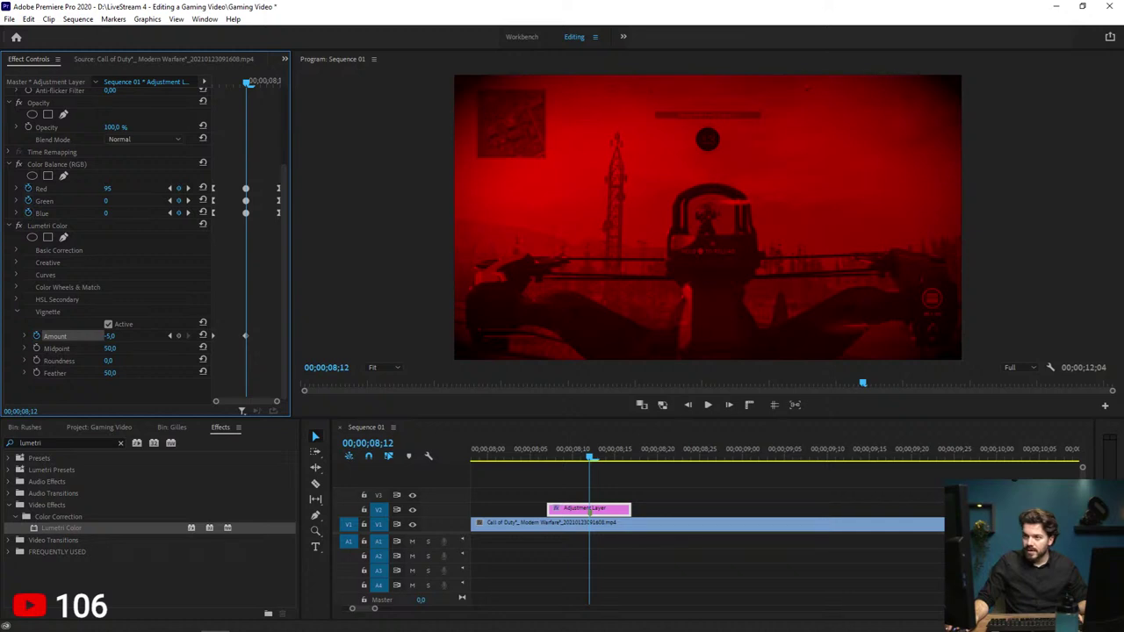
Step: Set the vignette Amount to 0 at 00;00;08;16 and move that keyframe to the adjustment layer's end
click(187, 189)
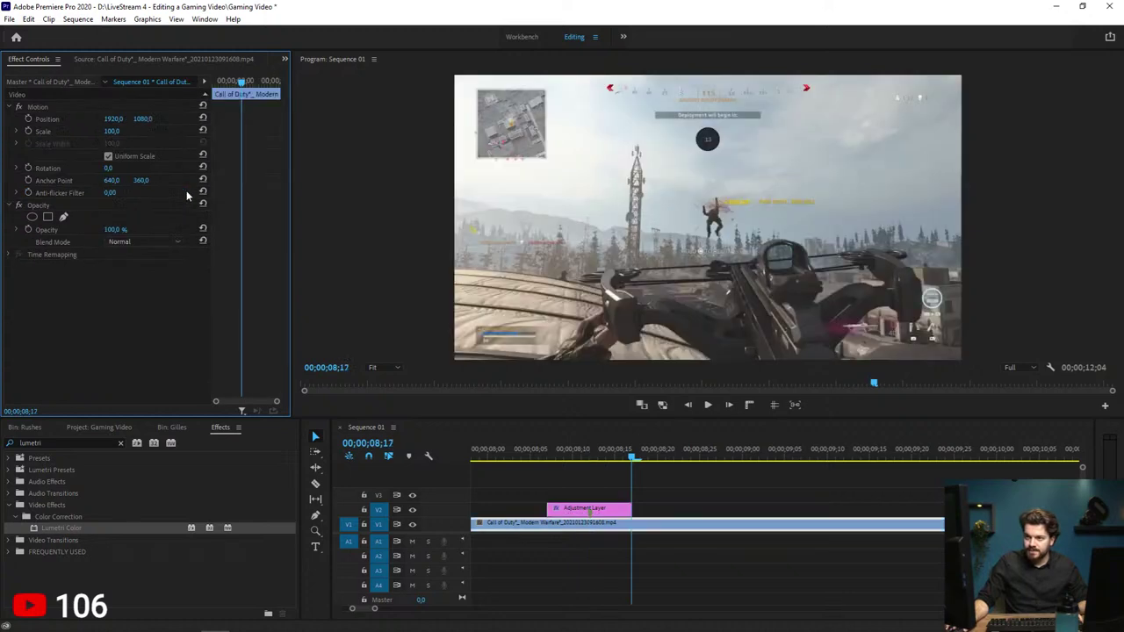
key(Left)
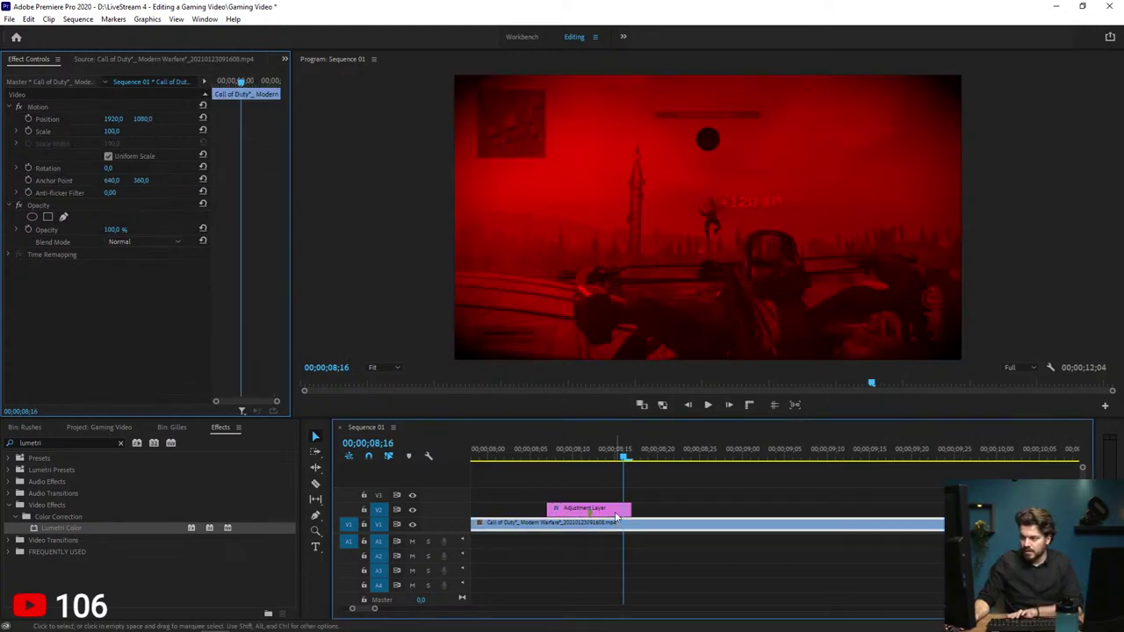
scroll(219, 356, down, 3)
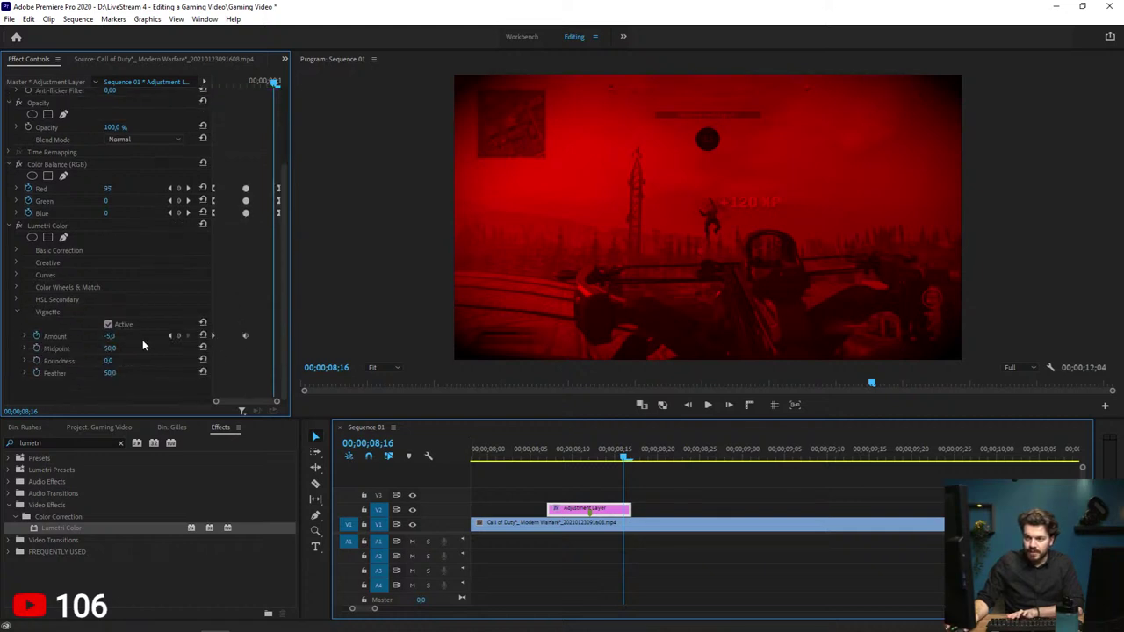
click(112, 336)
text(0)
key(Return)
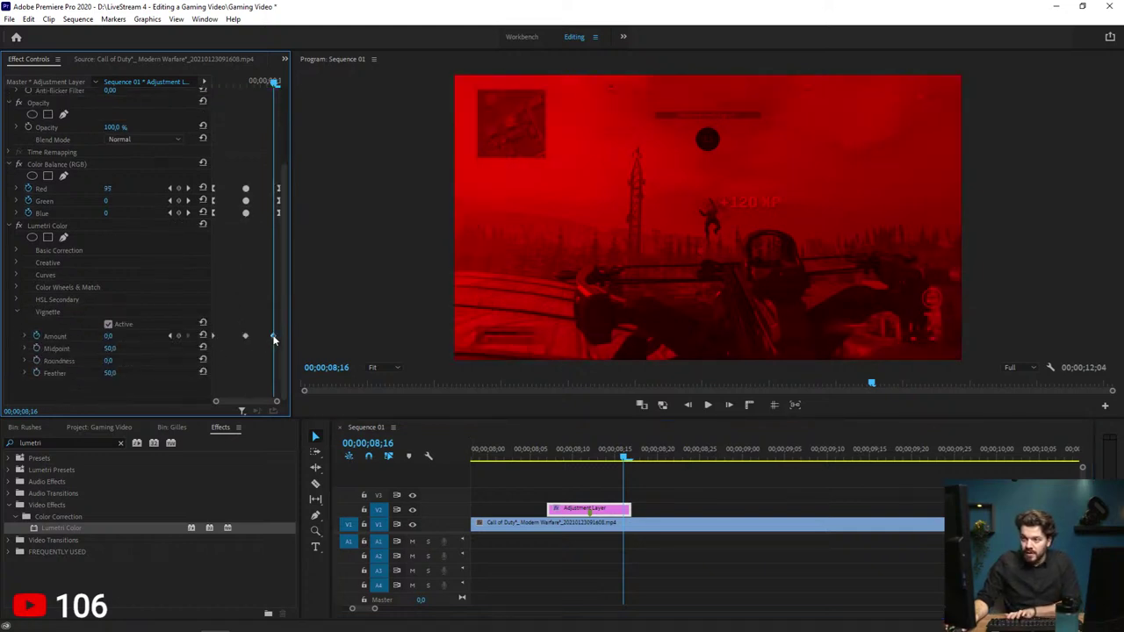
drag(273, 337, 278, 335)
Step: Apply Ease In to the first and last vignette Amount keyframes and Auto Bezier to the middle one
right_click(215, 335)
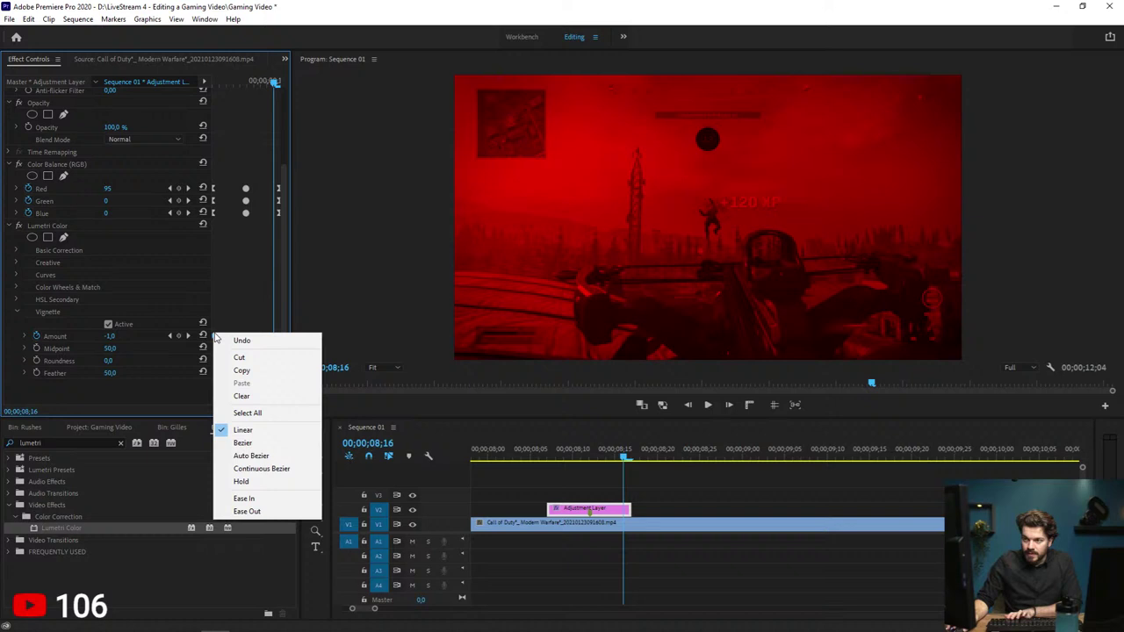
click(258, 499)
right_click(278, 335)
click(318, 499)
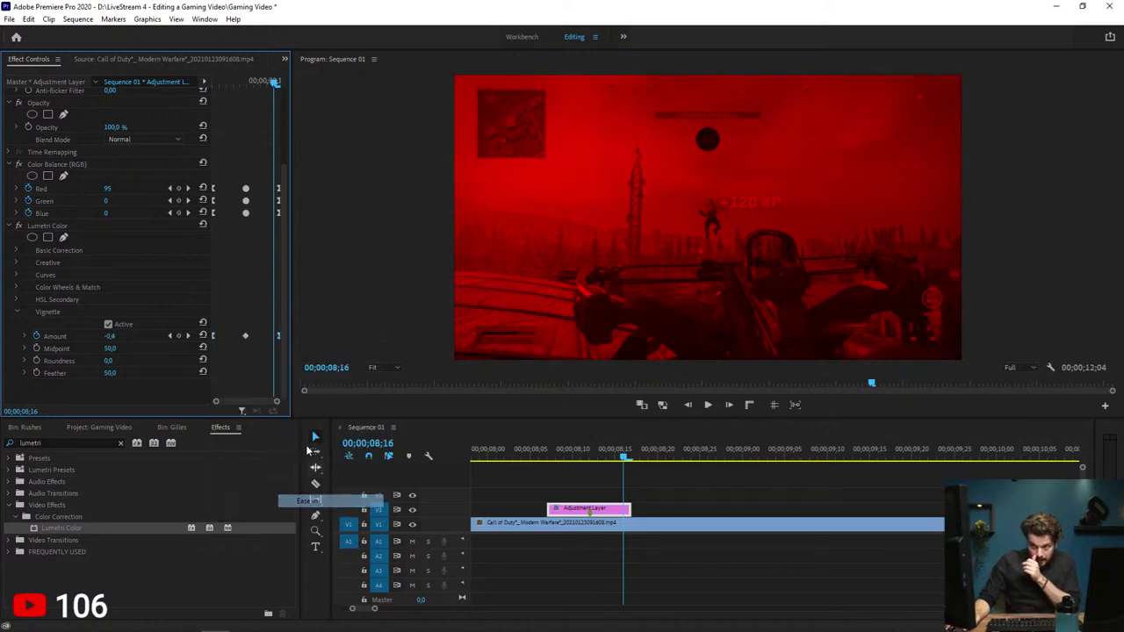
right_click(245, 336)
click(281, 460)
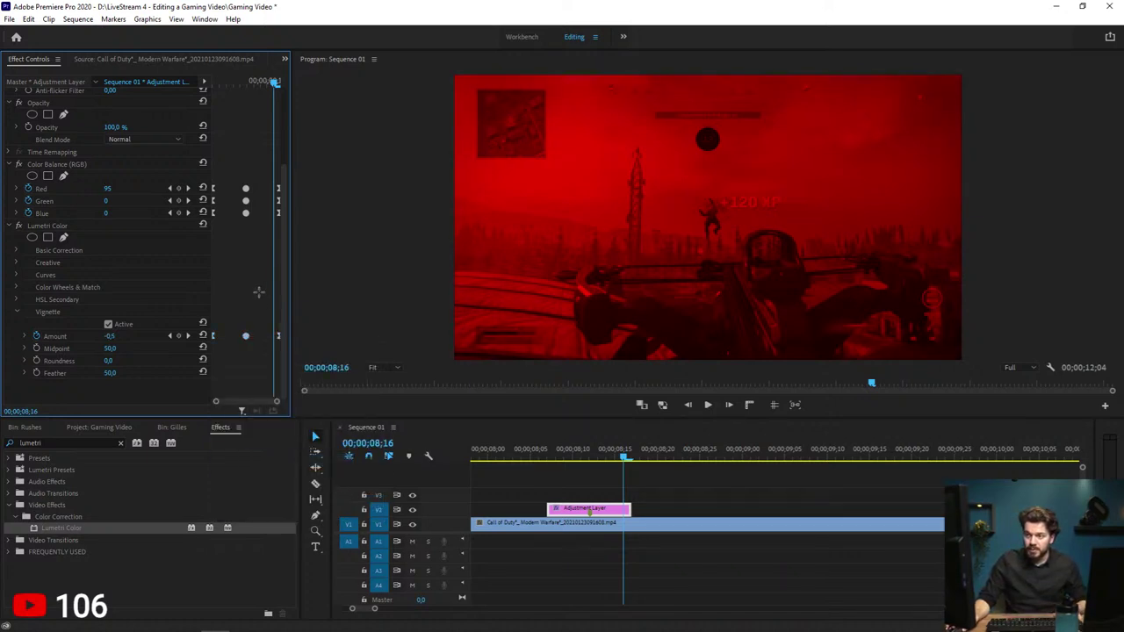
Step: Play back the red flash with its vignette and scrub to its midpoint at 00;00;08;12
drag(220, 84, 275, 84)
click(525, 451)
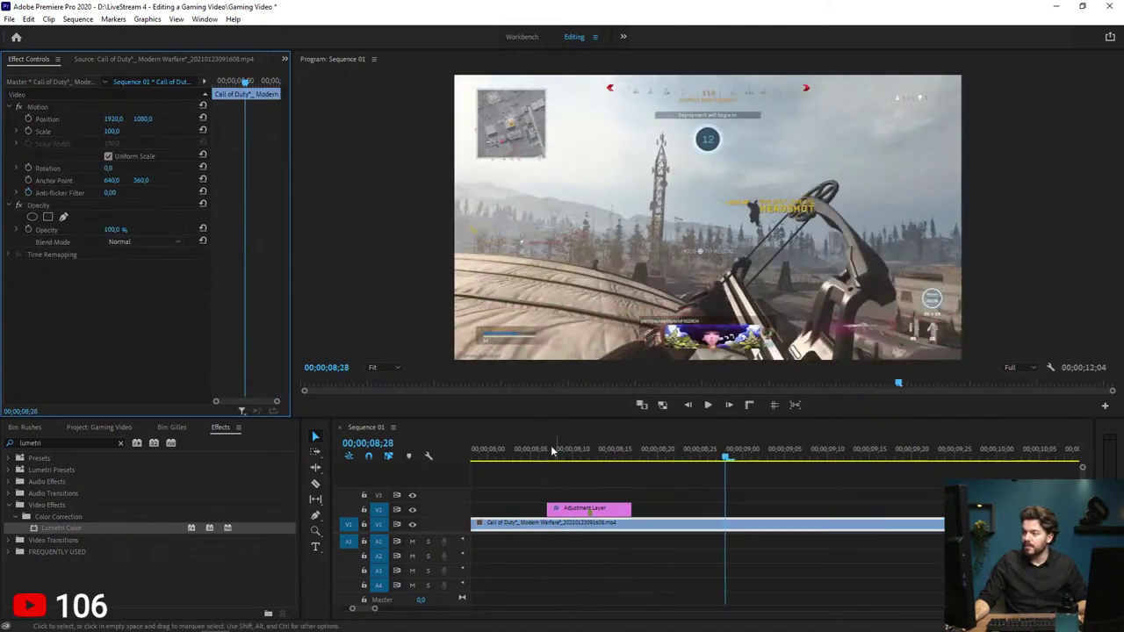
drag(525, 450, 590, 450)
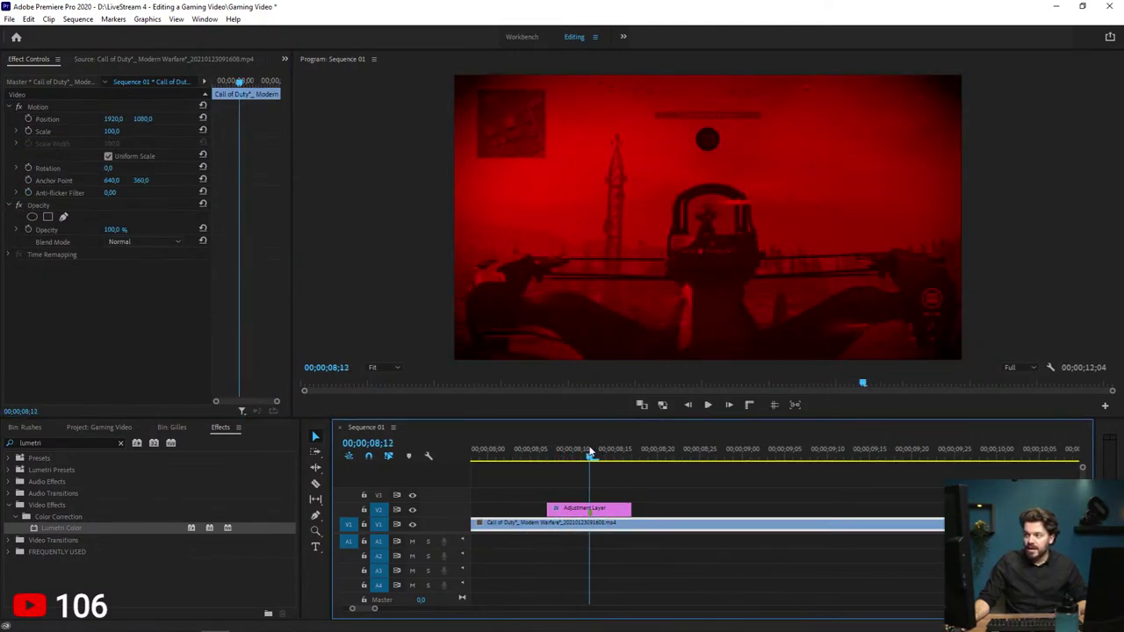
Step: Clear the effects search and collapse the adjustment layer's Lumetri Color and Color Balance (RGB) settings
click(601, 509)
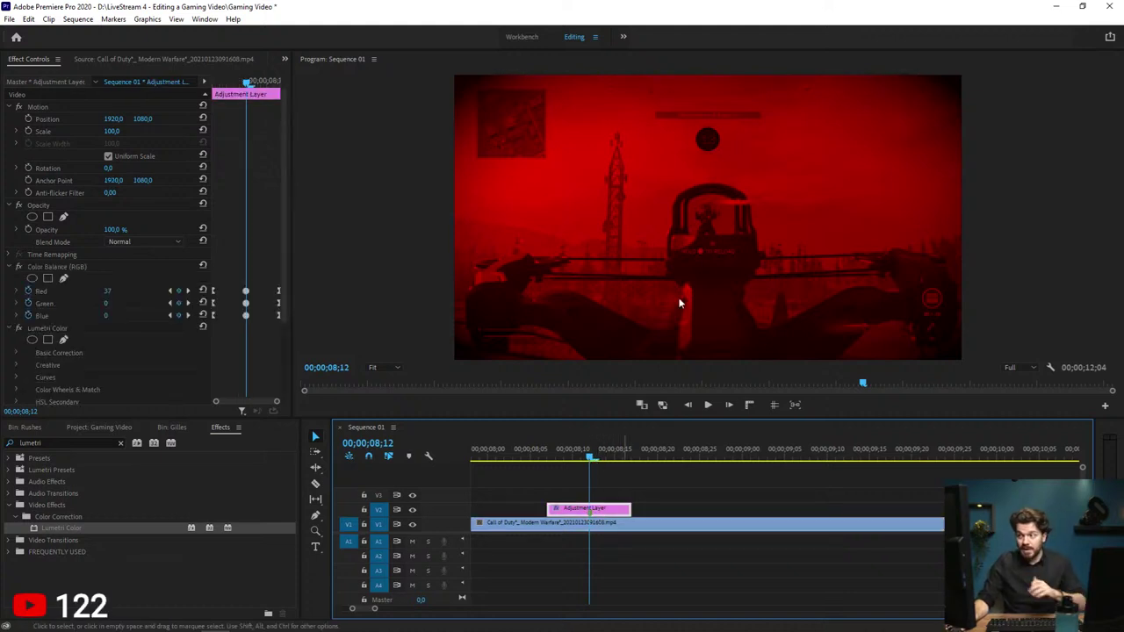
click(119, 442)
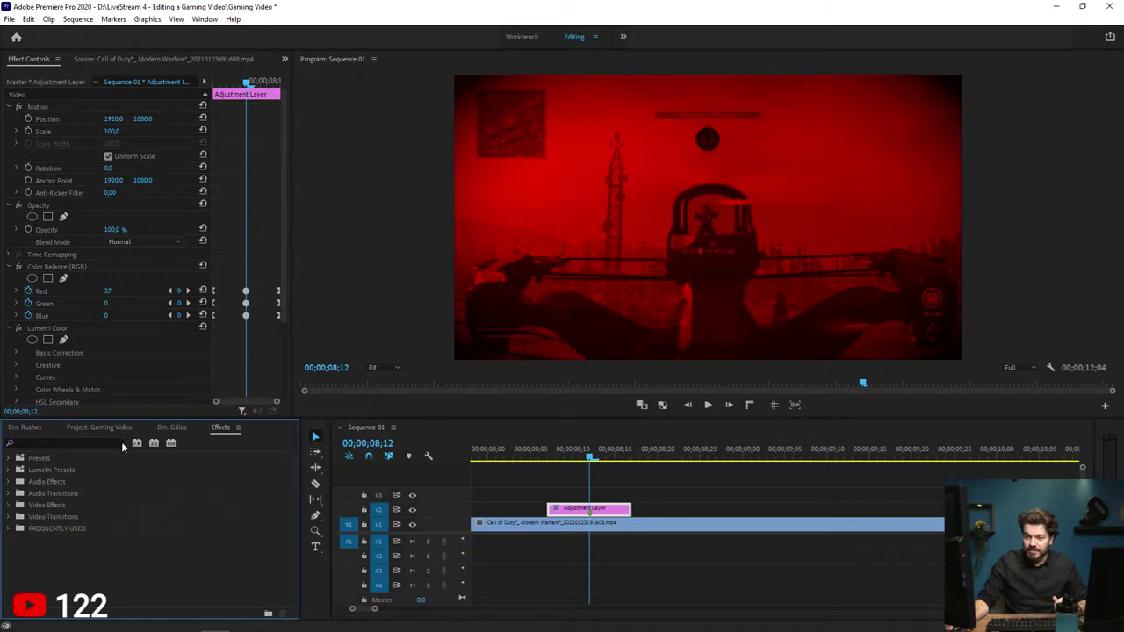
click(8, 328)
click(8, 266)
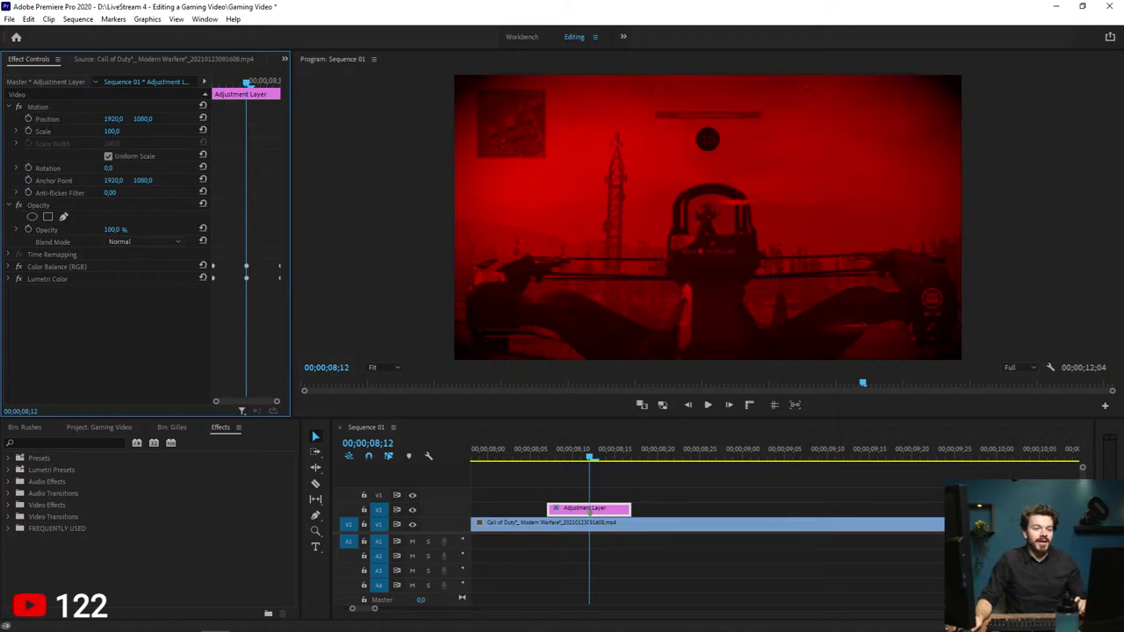
click(688, 490)
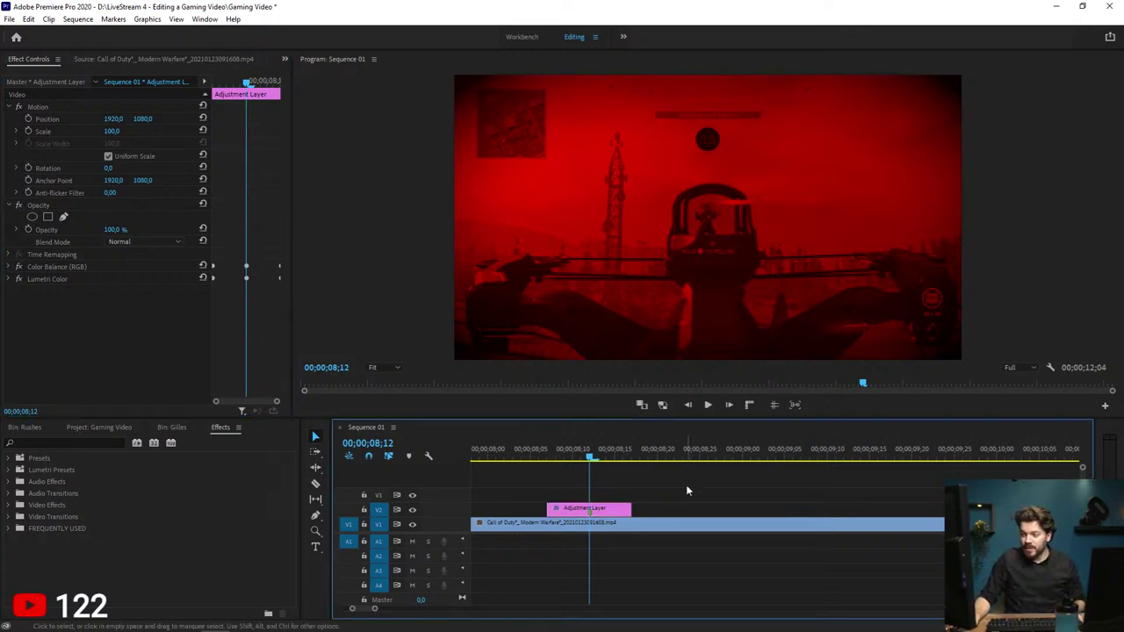
Step: Go to the first adjustment layer at 00;00;05;22, select it and save the project
scroll(663, 481, up, 10)
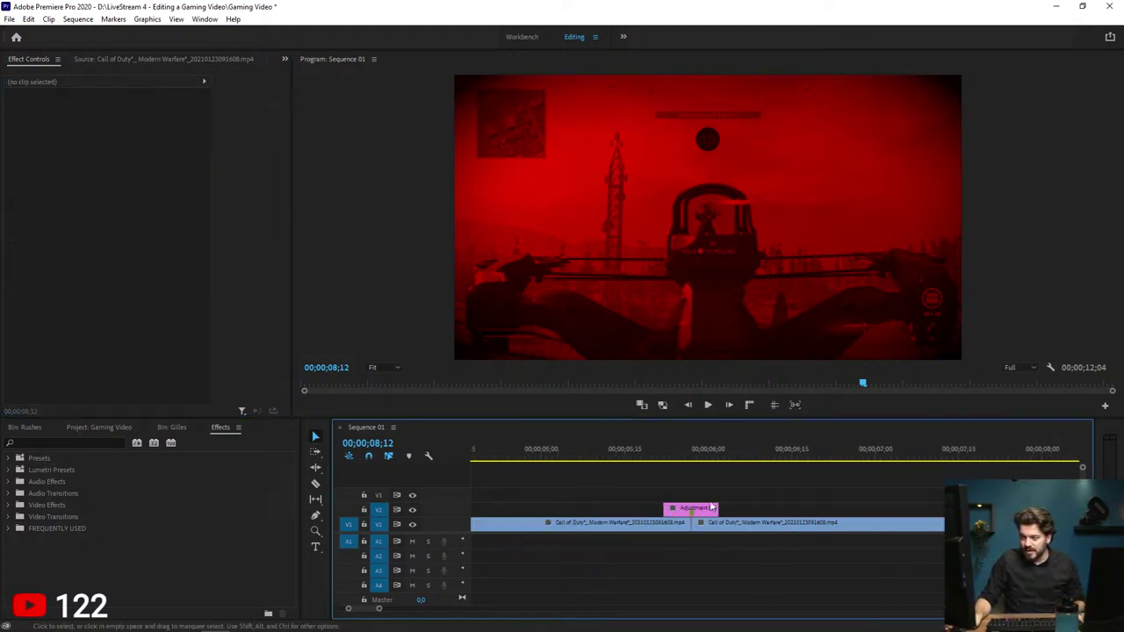
scroll(700, 481, up, 3)
drag(650, 452, 677, 453)
scroll(727, 480, up, 5)
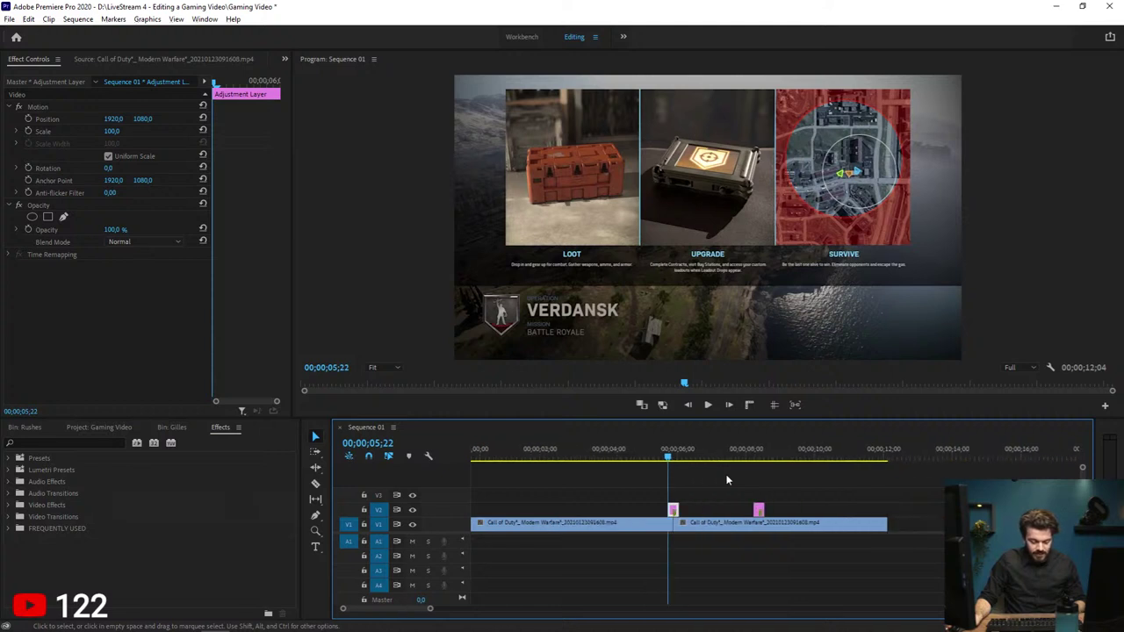
key(ctrl+s)
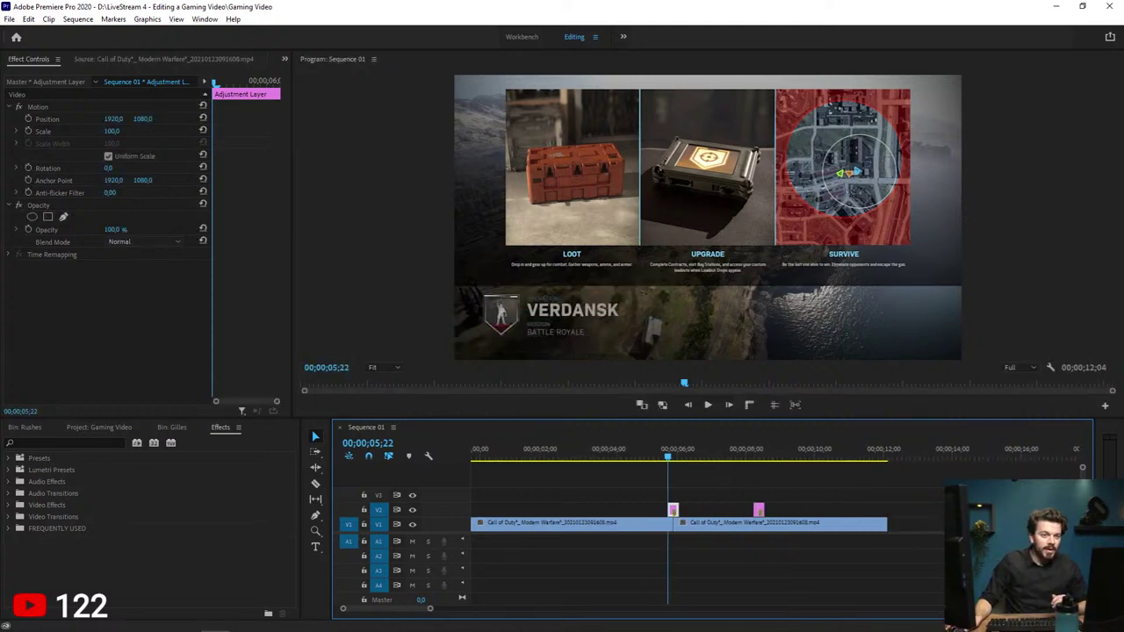
Step: Switch to the premierebasics.net site in the browser, accept its cookies and open the Video Packs page
key(alt+Tab)
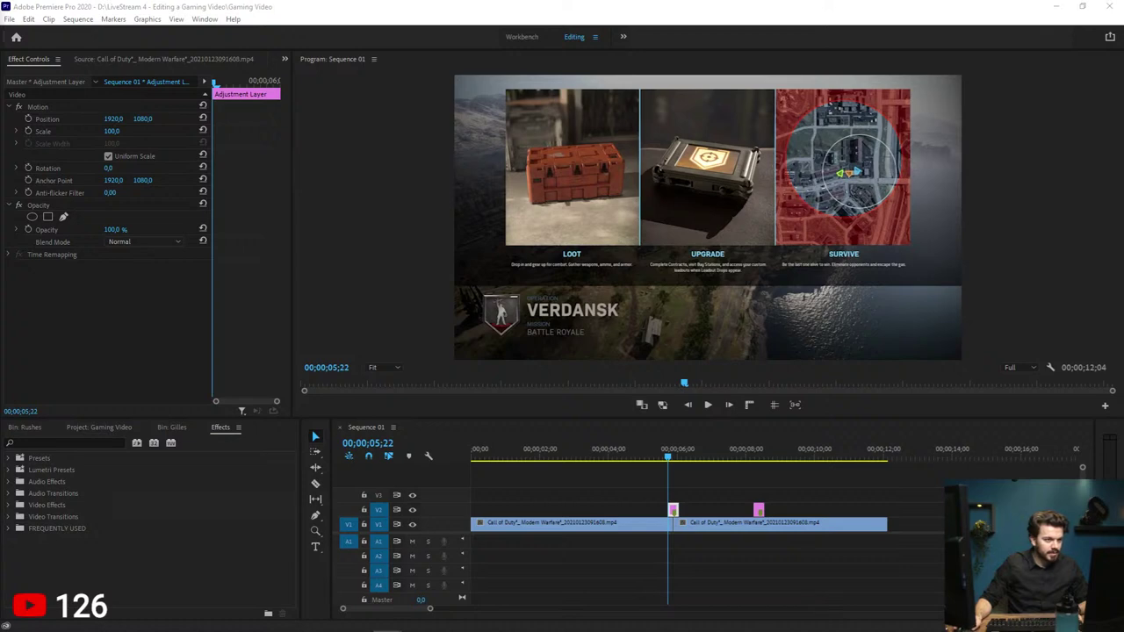
key(alt+Tab)
drag(488, 13, 458, 0)
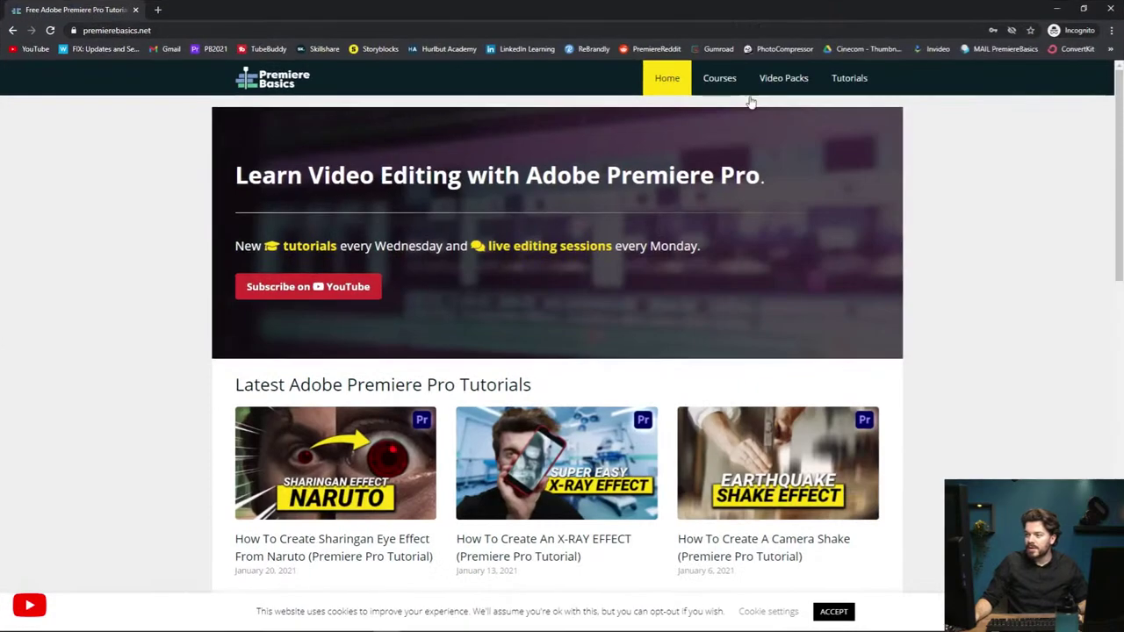
click(845, 612)
click(801, 78)
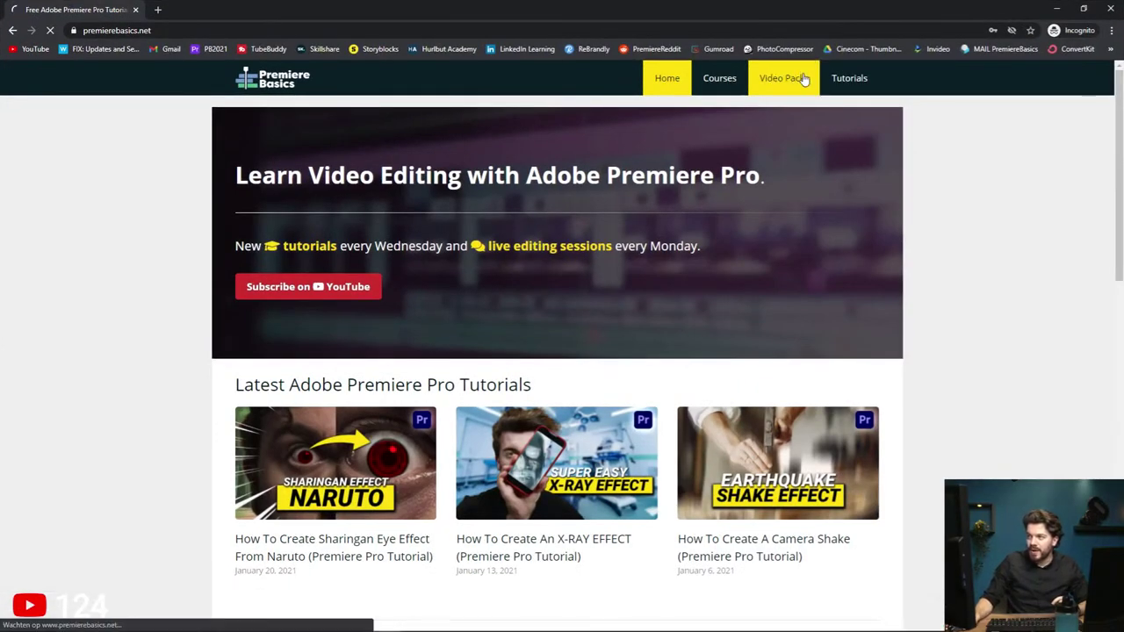
Step: Find the 20 Glitch Transitions pack for Premiere Pro and open the checkout for its Free Download license
scroll(801, 111, down, 8)
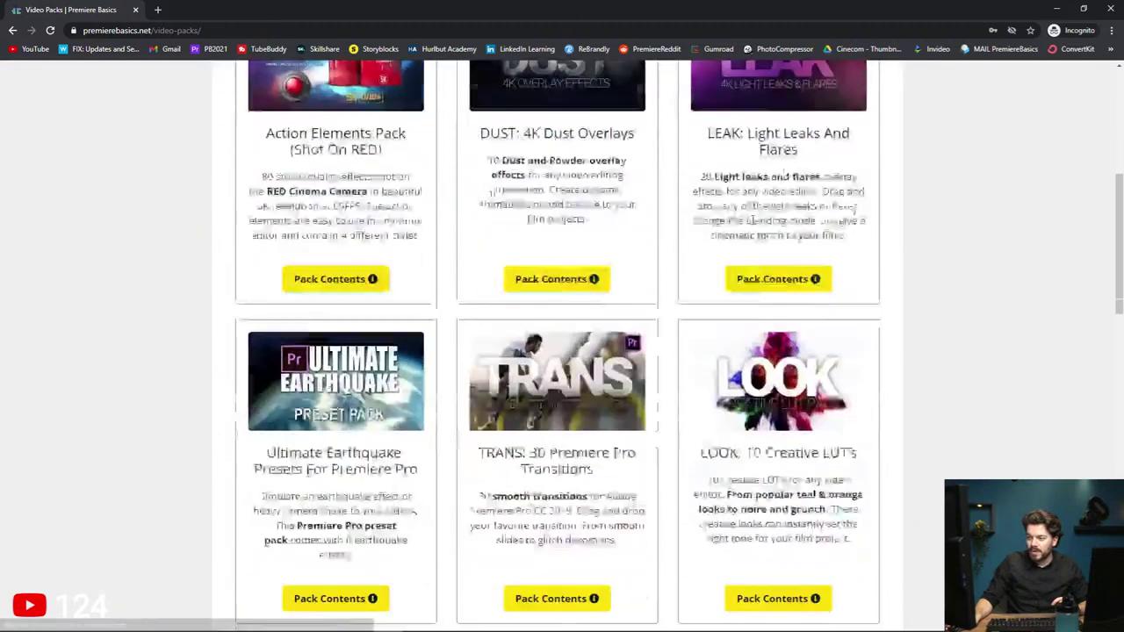
scroll(757, 204, down, 3)
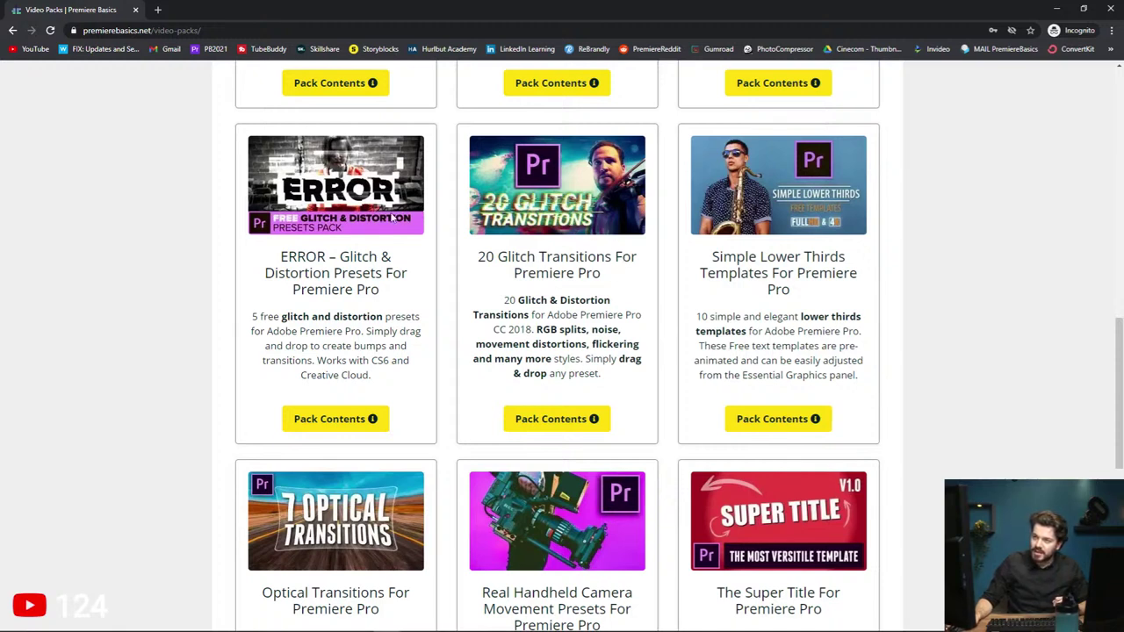
scroll(357, 249, down, 1)
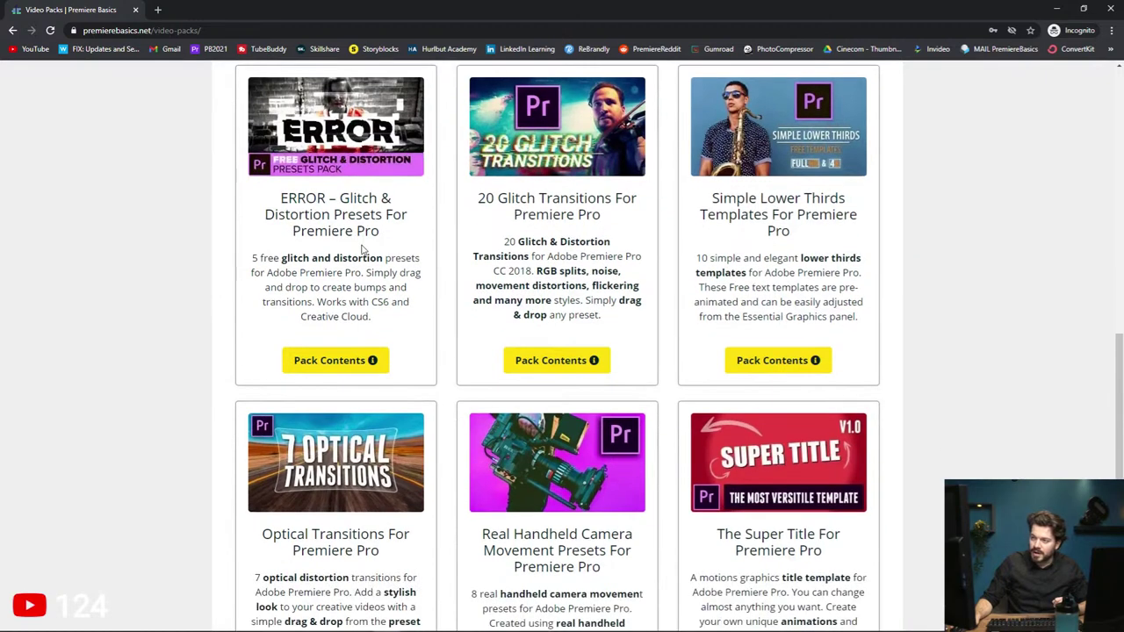
scroll(362, 252, up, 1)
scroll(561, 247, down, 2)
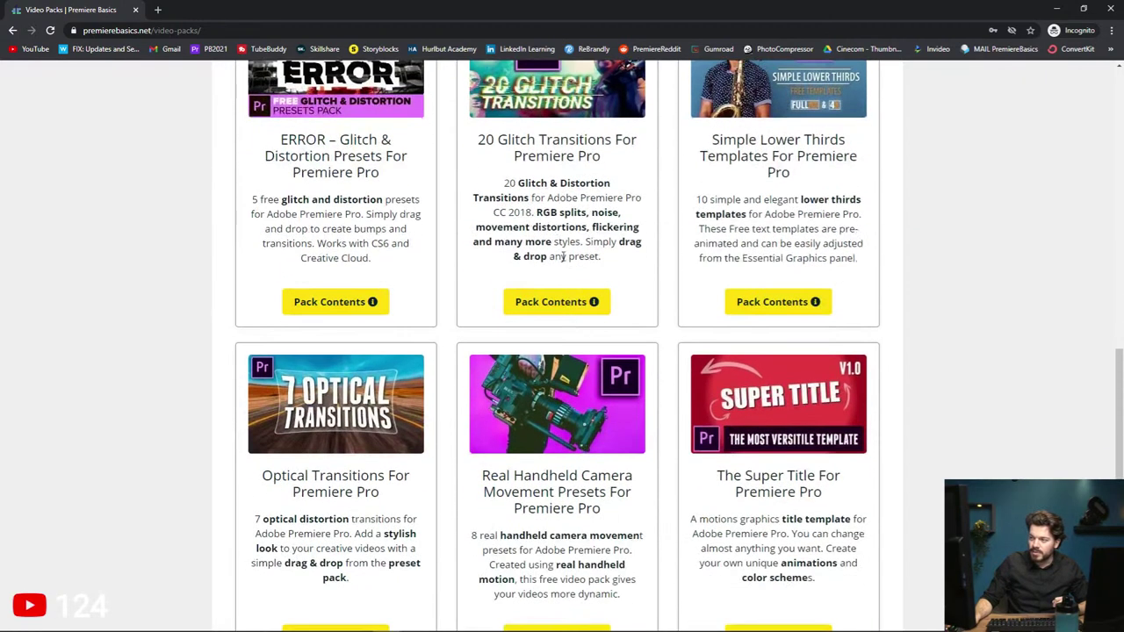
click(572, 307)
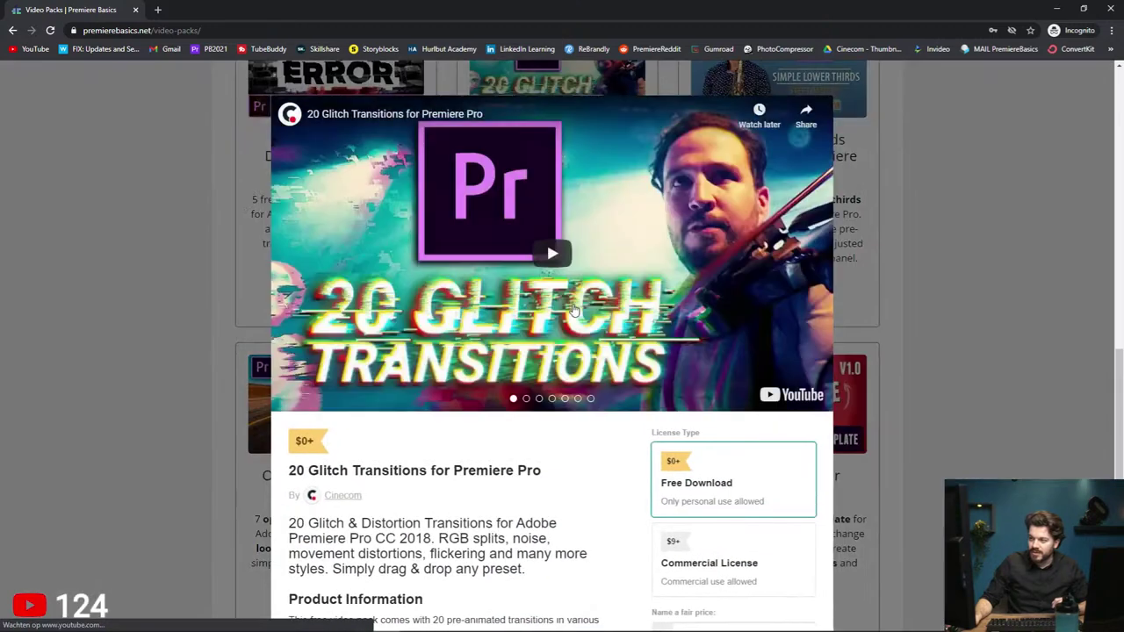
scroll(716, 492, down, 2)
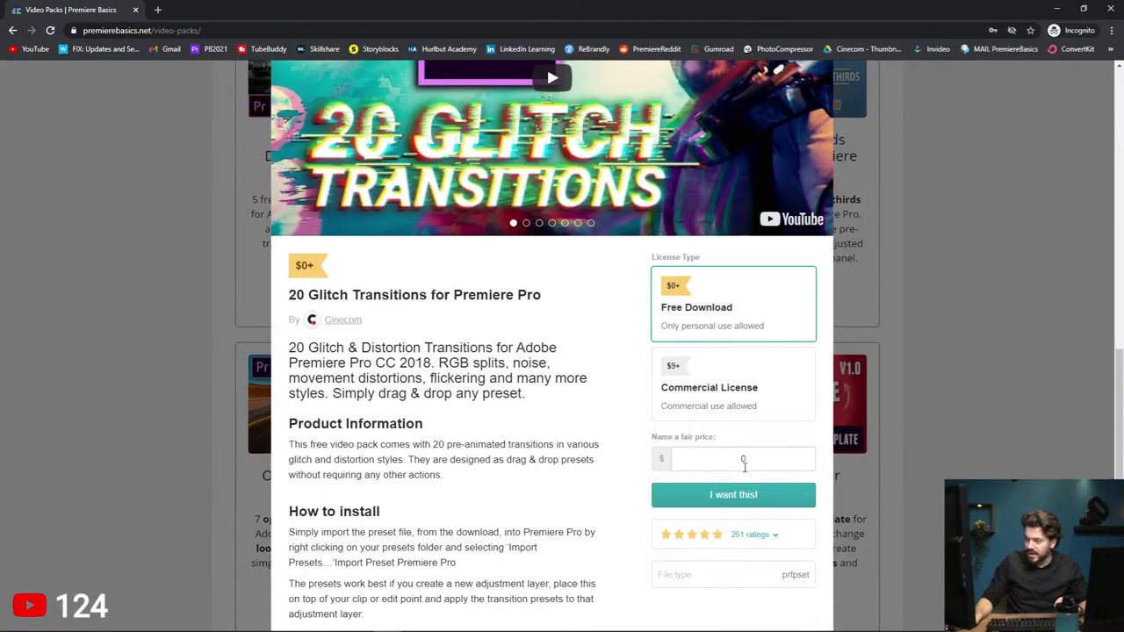
click(743, 497)
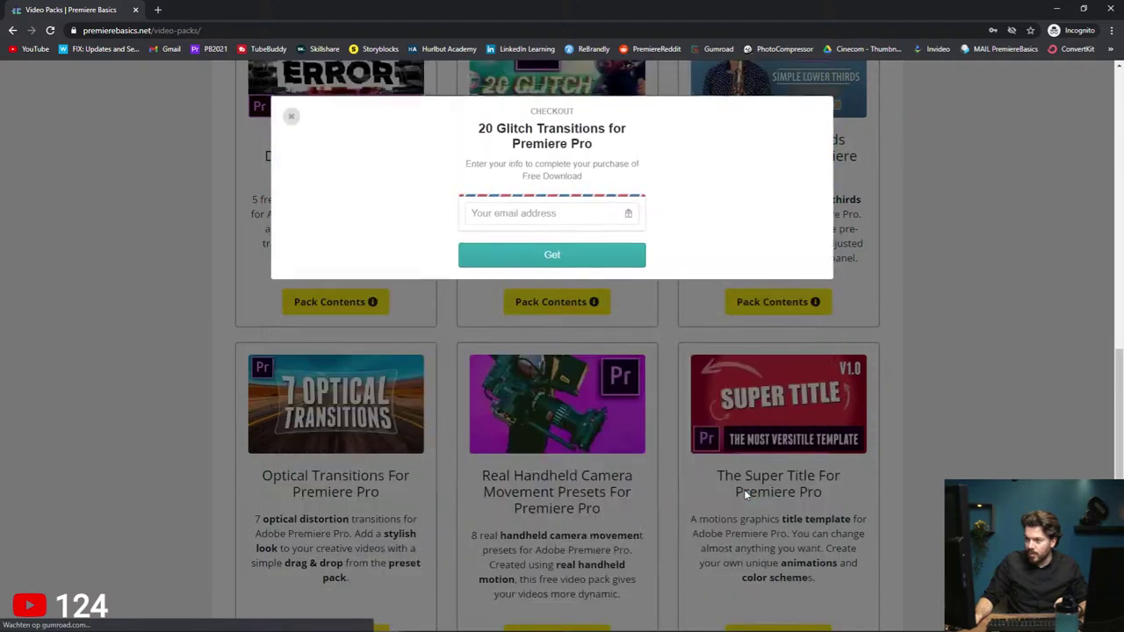
click(587, 212)
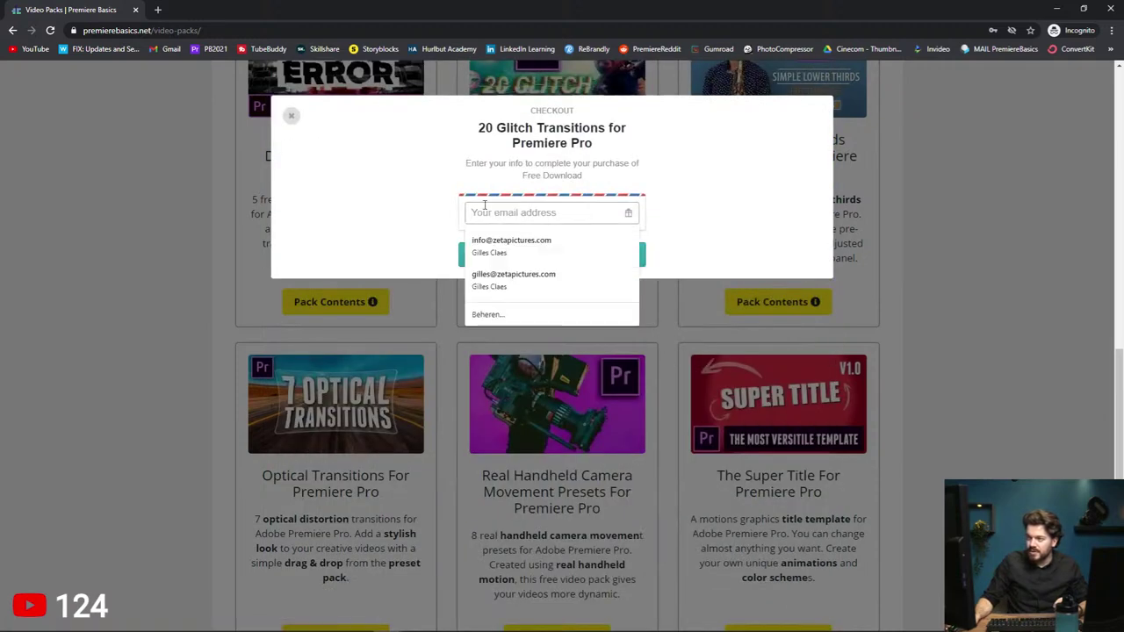
click(413, 211)
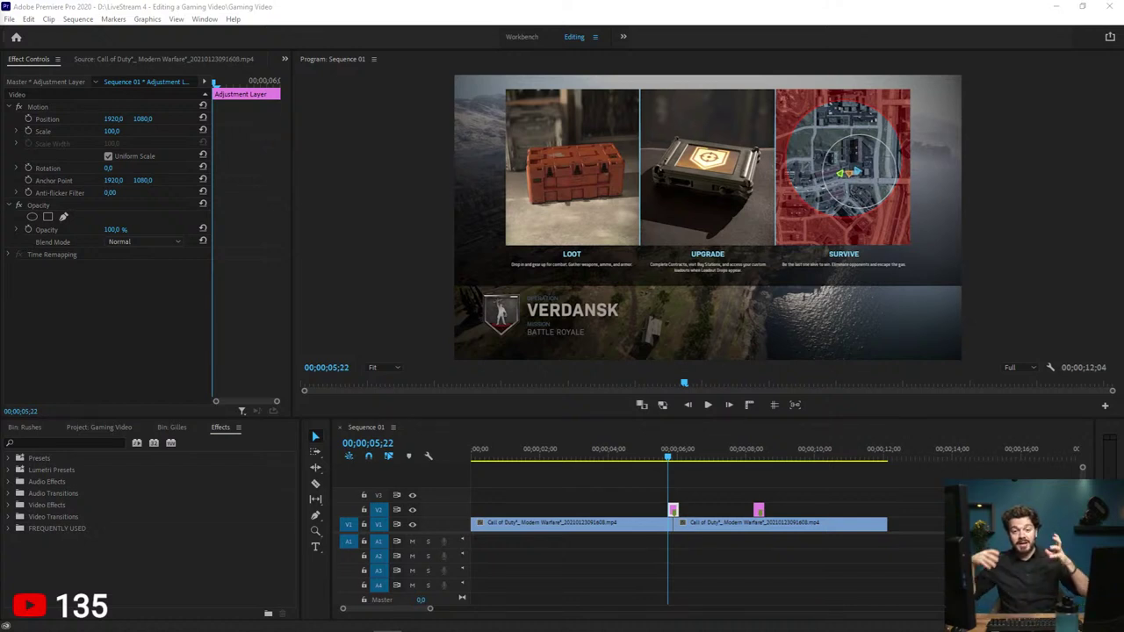
Step: Import the Glitch Transition Pack by CINECOM.NET preset file from the gaming project's Assets folder into the effect presets
click(215, 428)
click(40, 458)
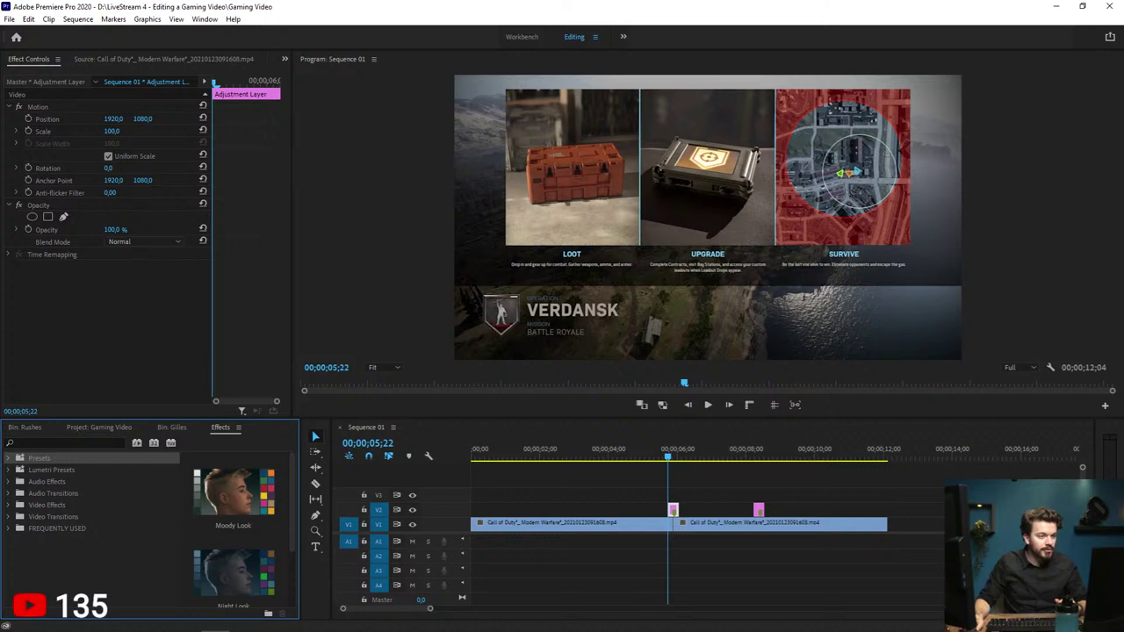
right_click(96, 458)
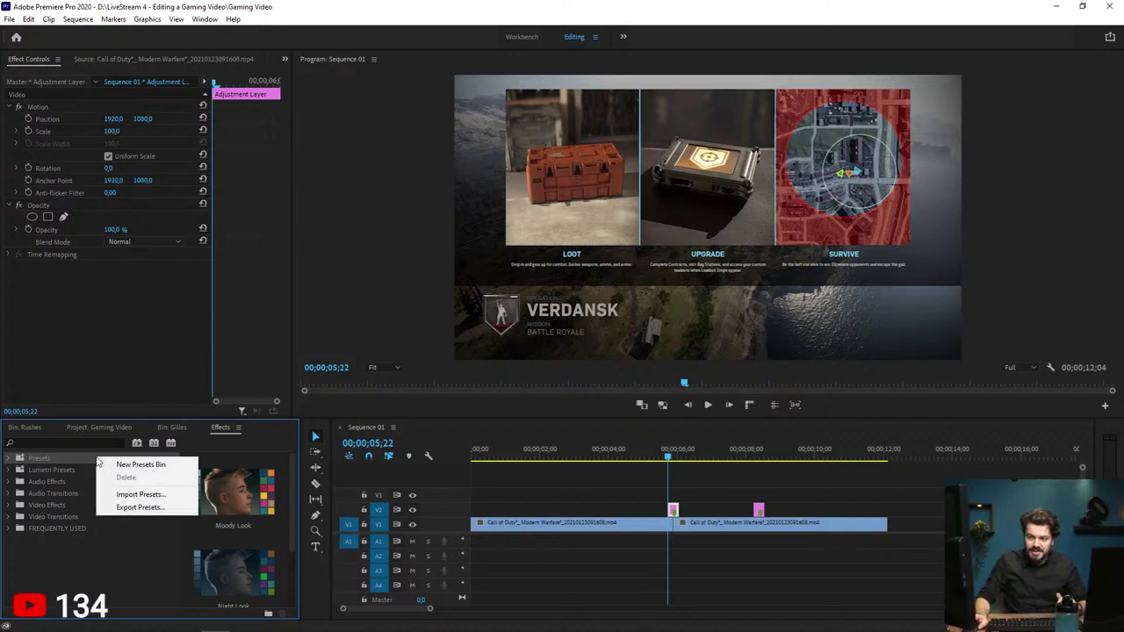
click(151, 495)
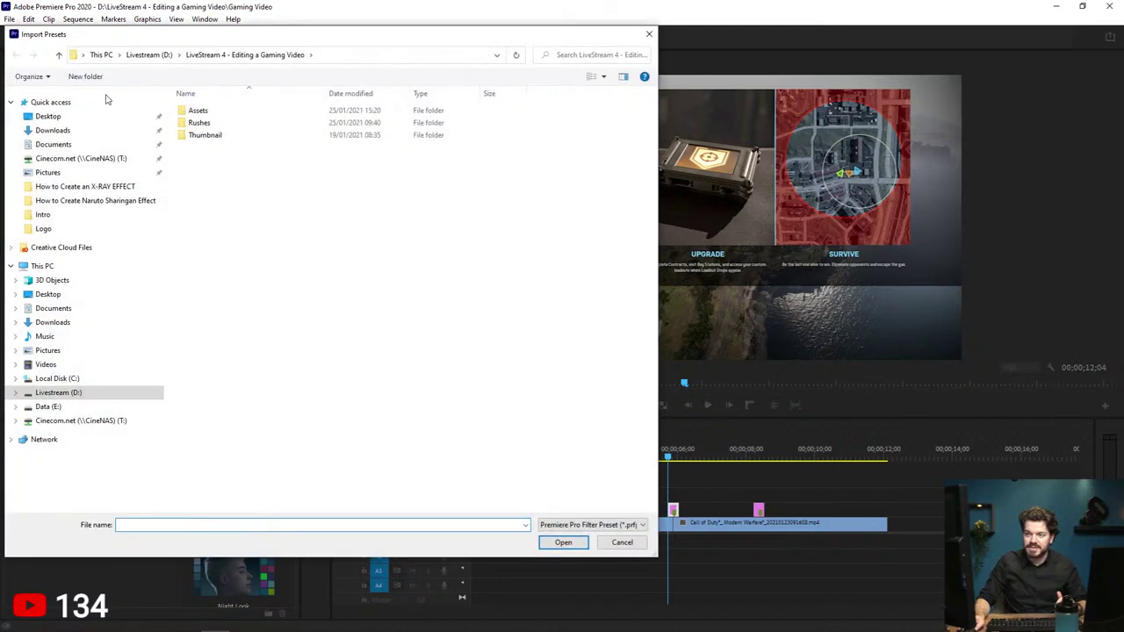
click(55, 392)
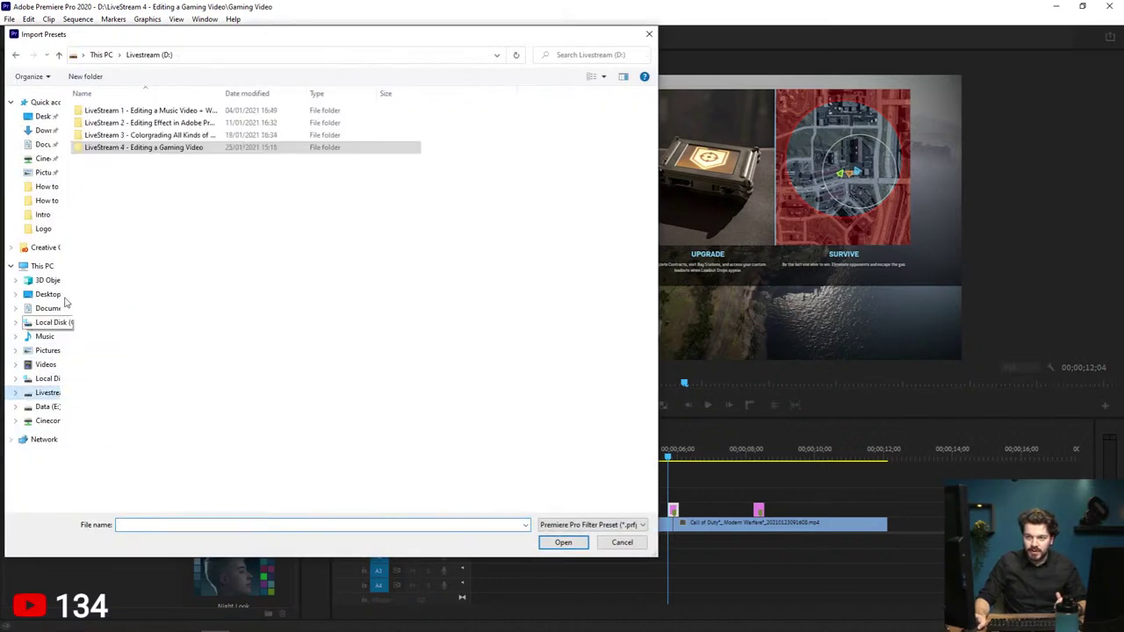
double_click(126, 149)
click(74, 122)
double_click(88, 112)
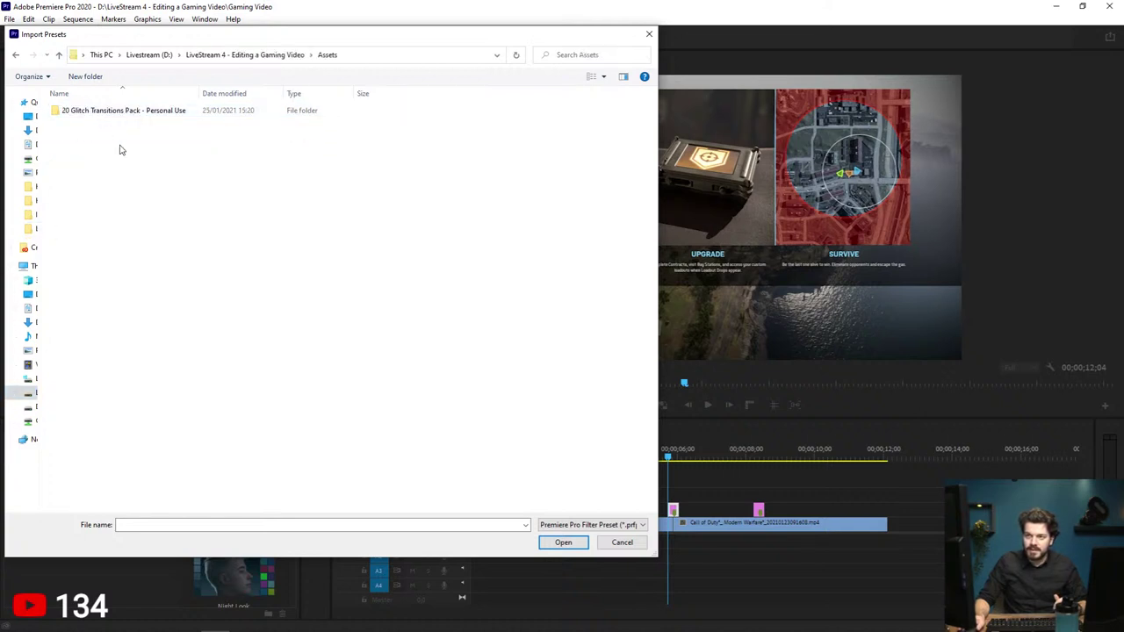
double_click(159, 113)
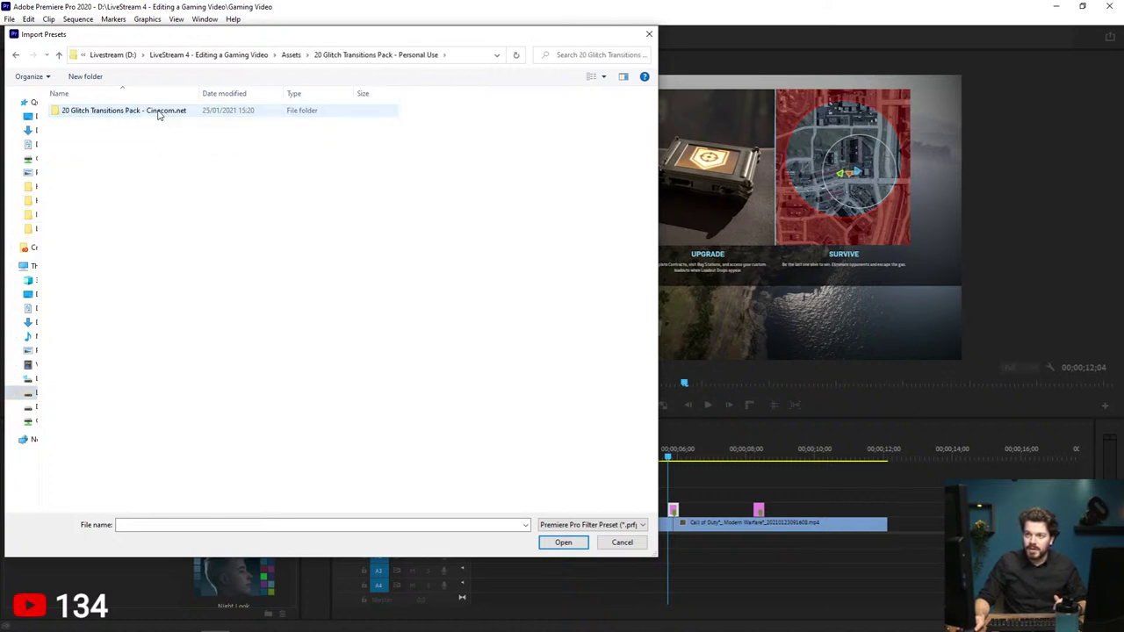
double_click(180, 114)
double_click(186, 113)
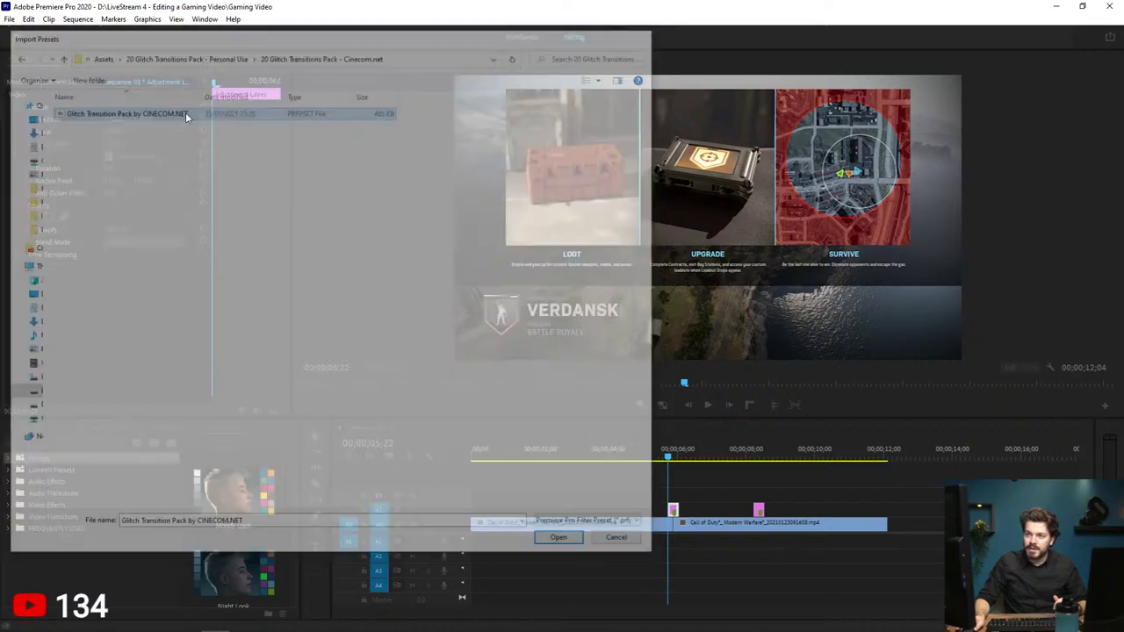
Step: Browse the imported 20 Glitch Transitions presets and apply Heavy Shake to the first adjustment layer on V2
click(13, 460)
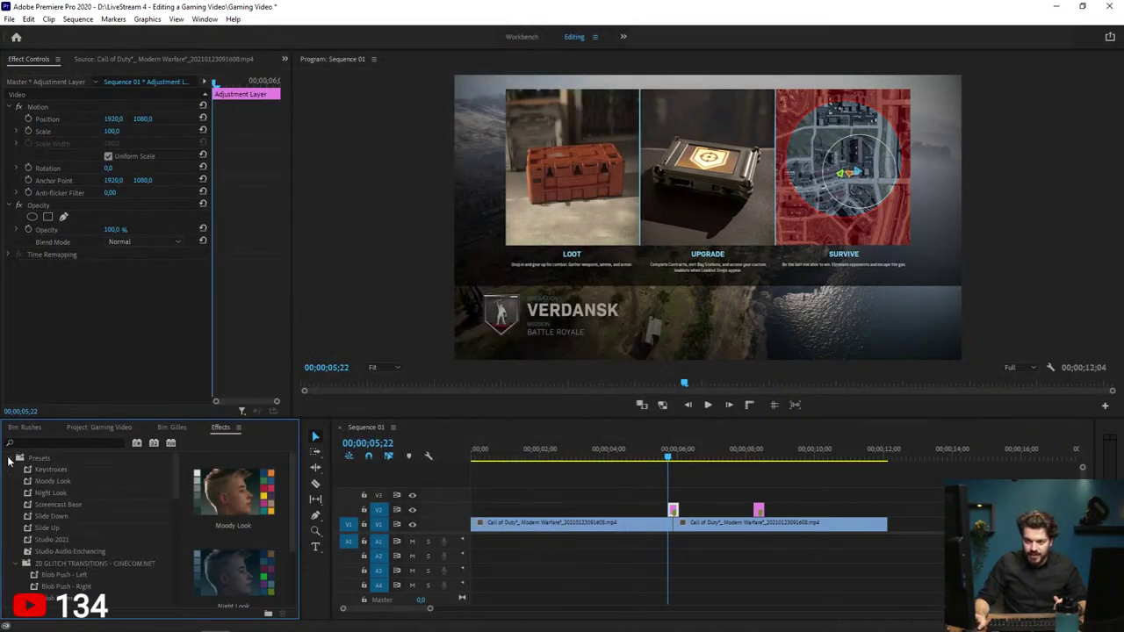
click(107, 563)
scroll(79, 507, down, 2)
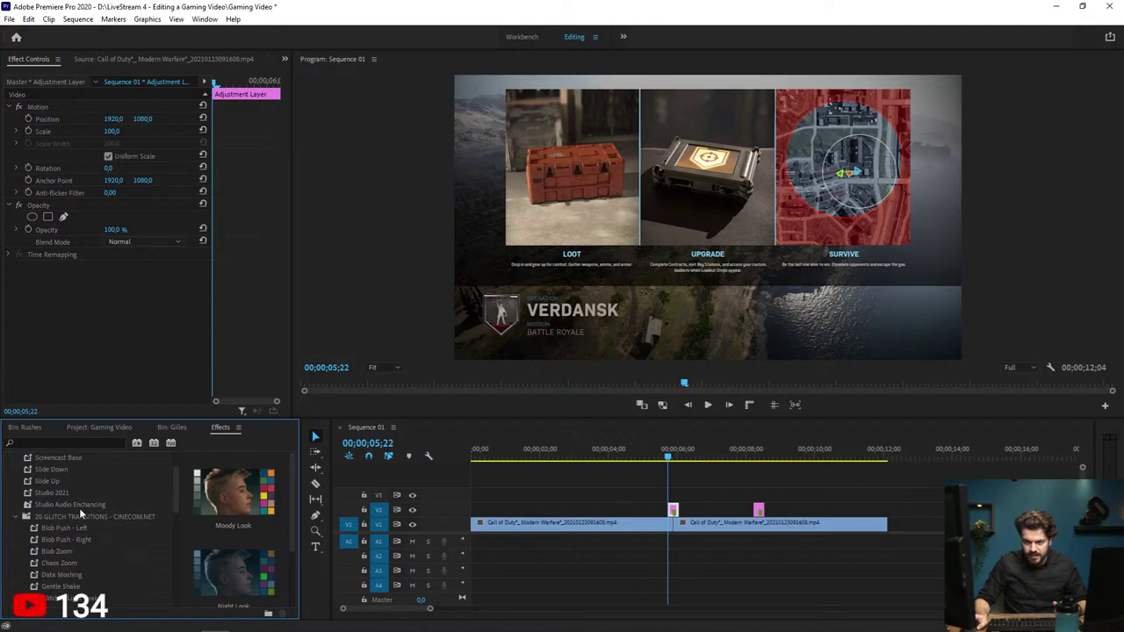
scroll(135, 519, down, 1)
scroll(138, 511, down, 1)
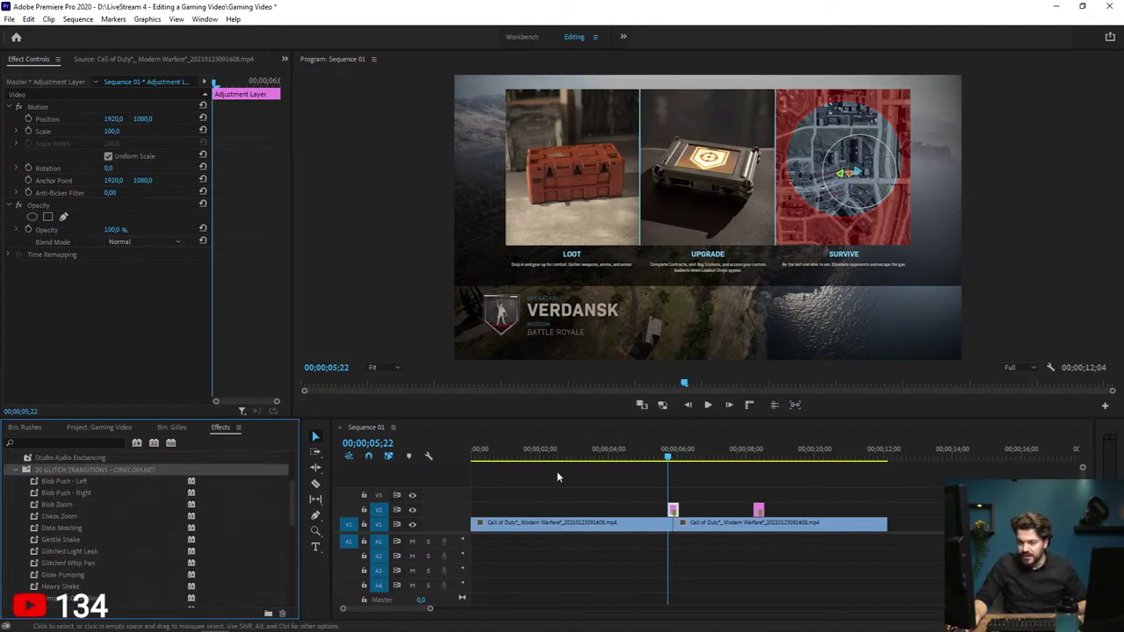
click(97, 540)
scroll(116, 556, down, 1)
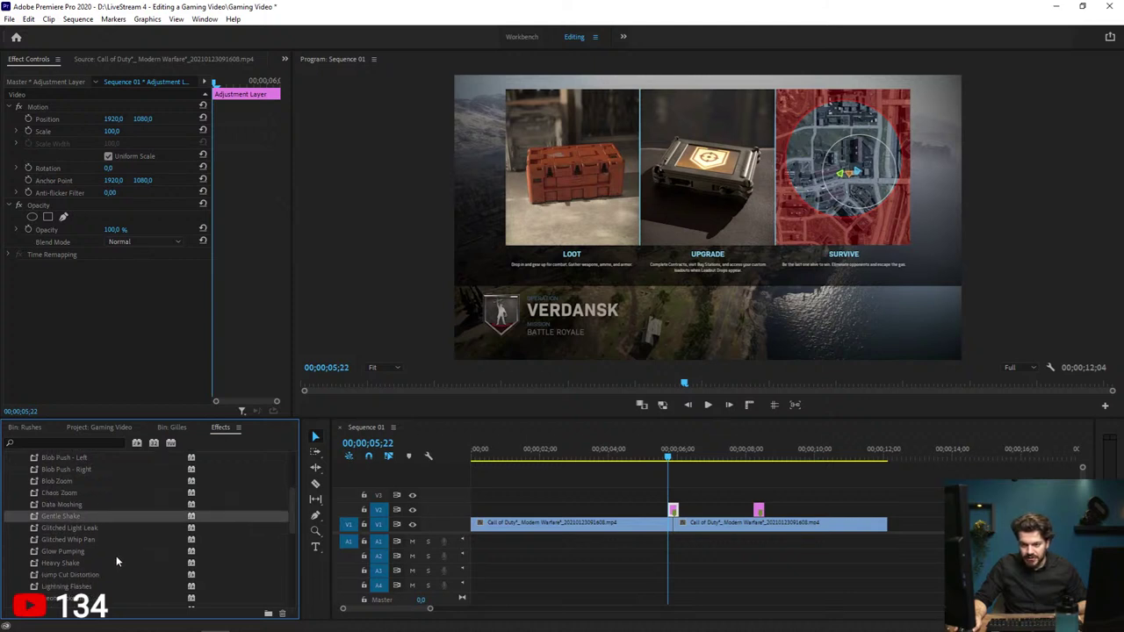
click(82, 562)
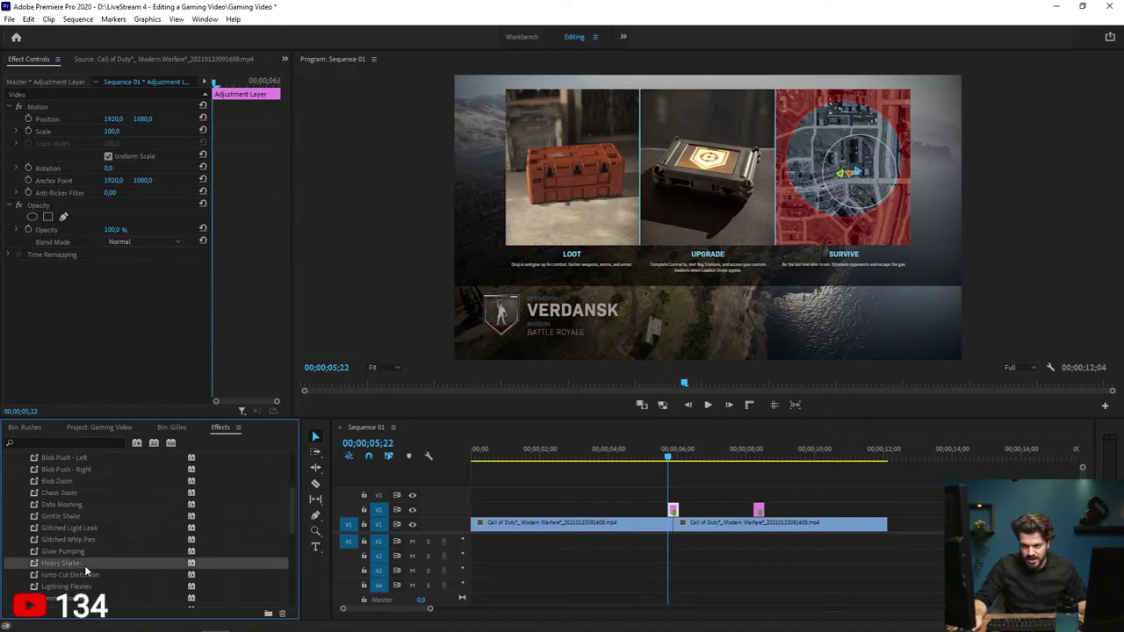
drag(84, 565, 672, 511)
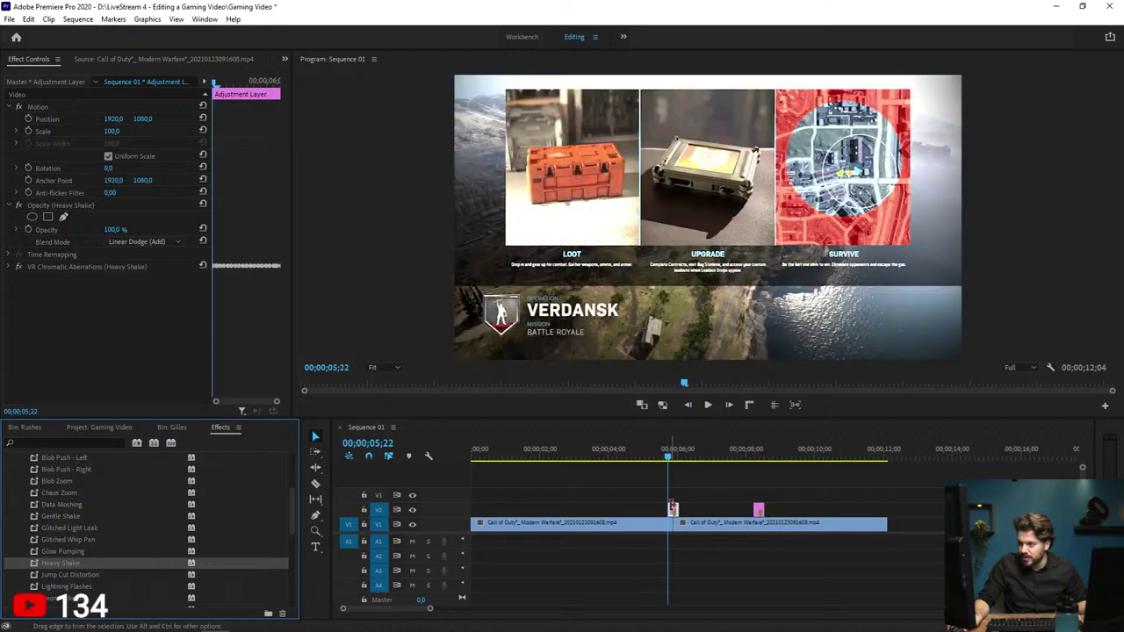
Step: Play back the sequence across the first adjustment layer to review the Heavy Shake effect
click(659, 479)
key(space)
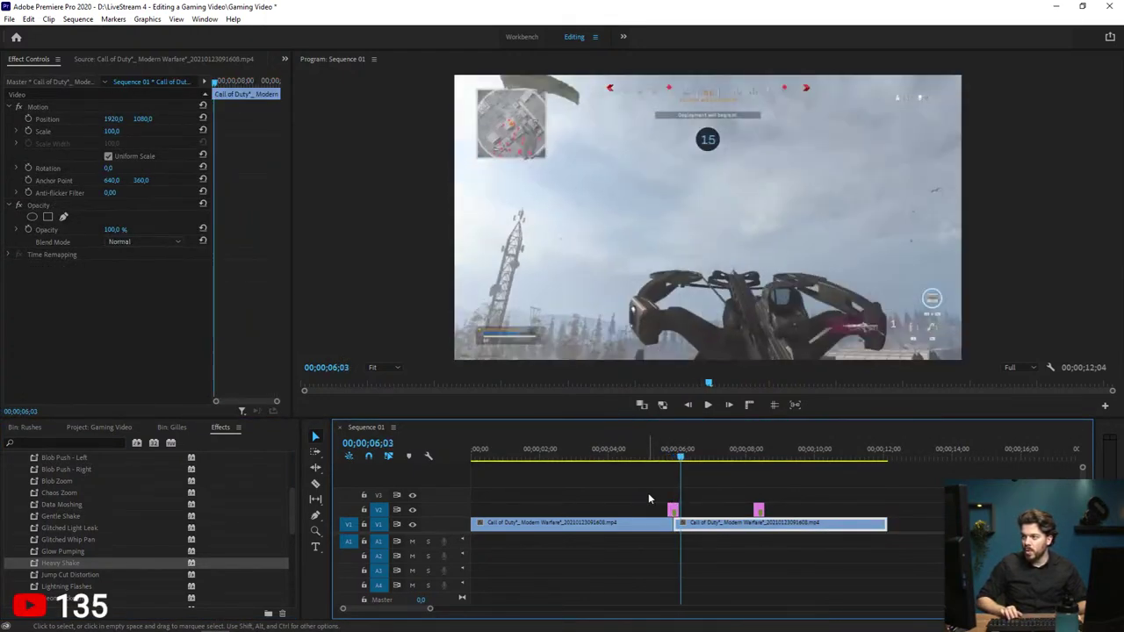
click(641, 457)
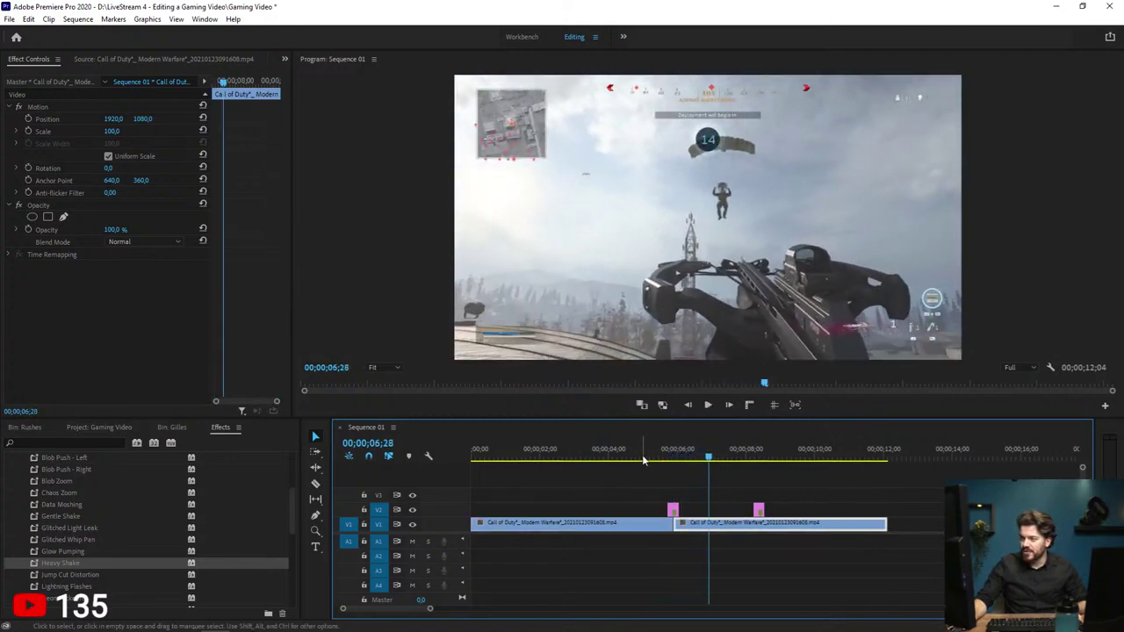
click(648, 455)
key(space)
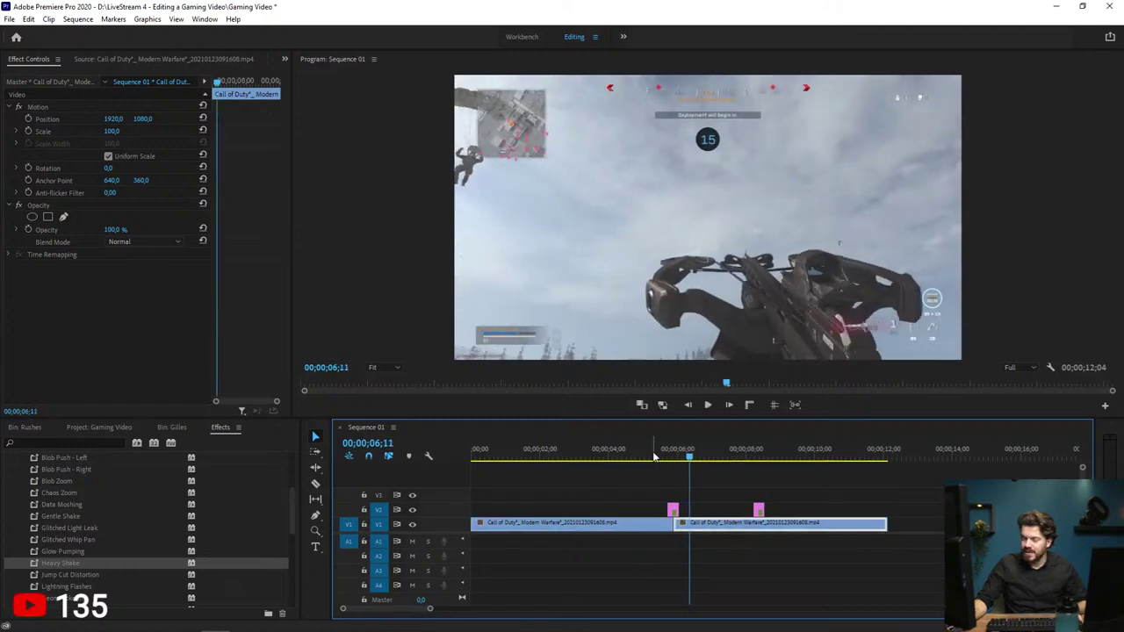
click(654, 456)
key(space)
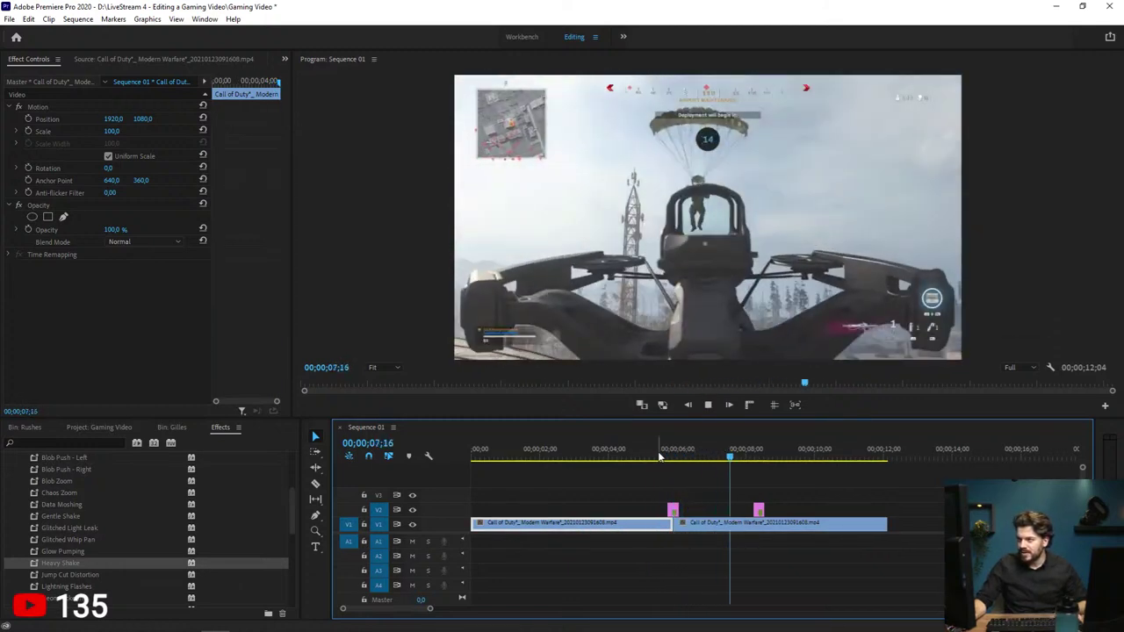
key(space)
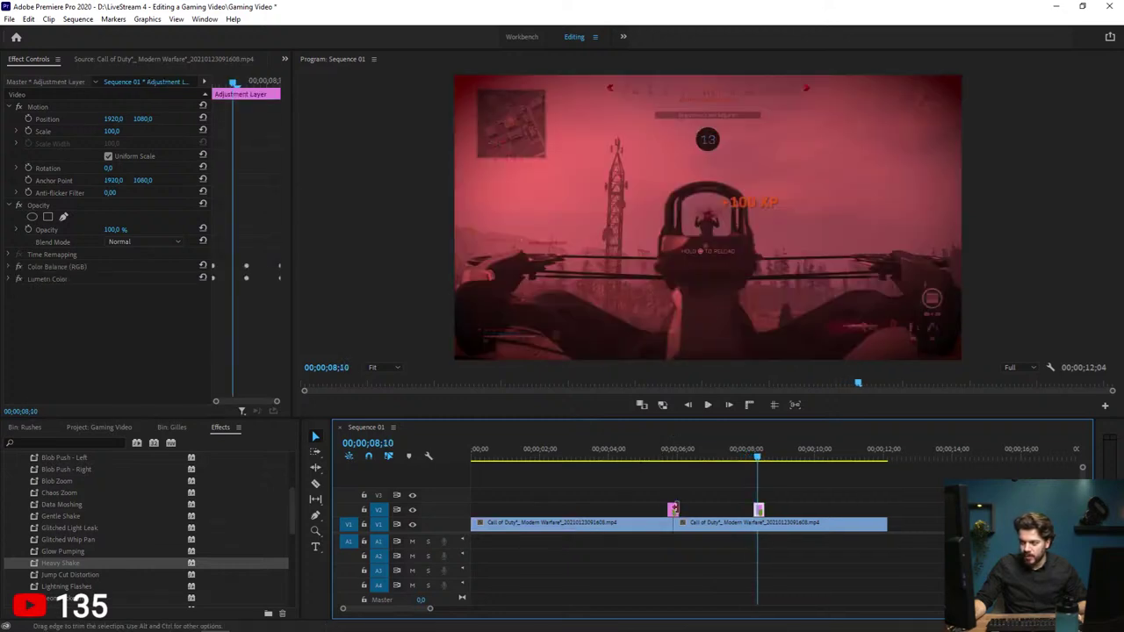
Step: Apply the Gentle Shake preset to the second adjustment layer on V2 and play that section back
key(Up)
click(674, 457)
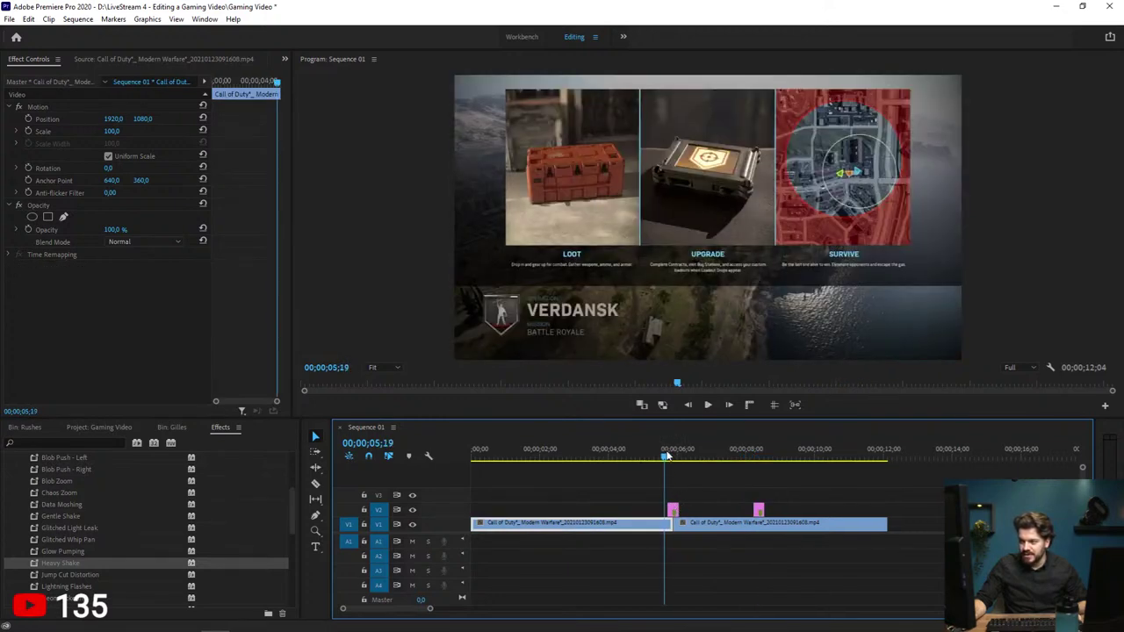
drag(676, 458, 760, 481)
key(equal)
key(equal)
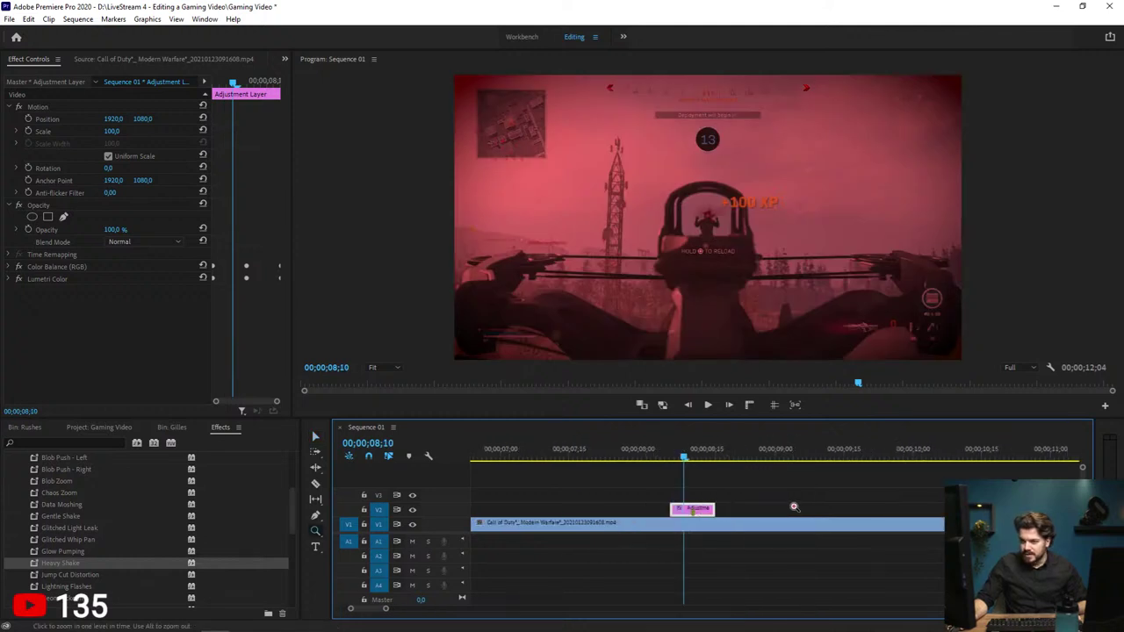
drag(63, 518, 712, 509)
drag(657, 453, 634, 465)
key(space)
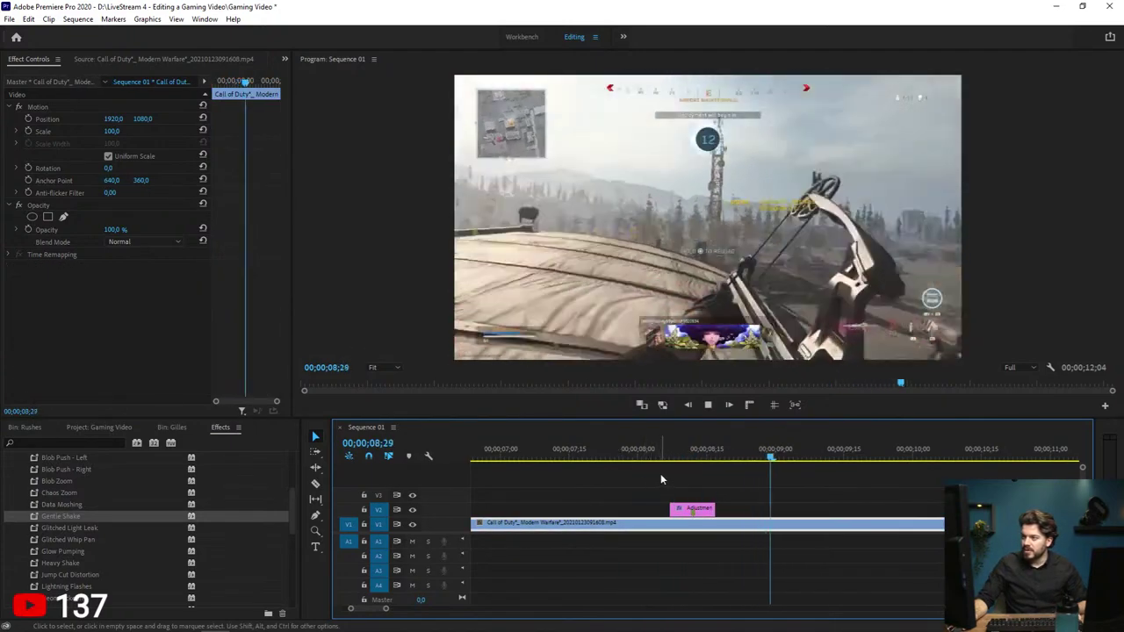
Step: Split the second gameplay clip on V1 at 00;00;10;14 and delete the part after the cut
scroll(676, 487, down, 5)
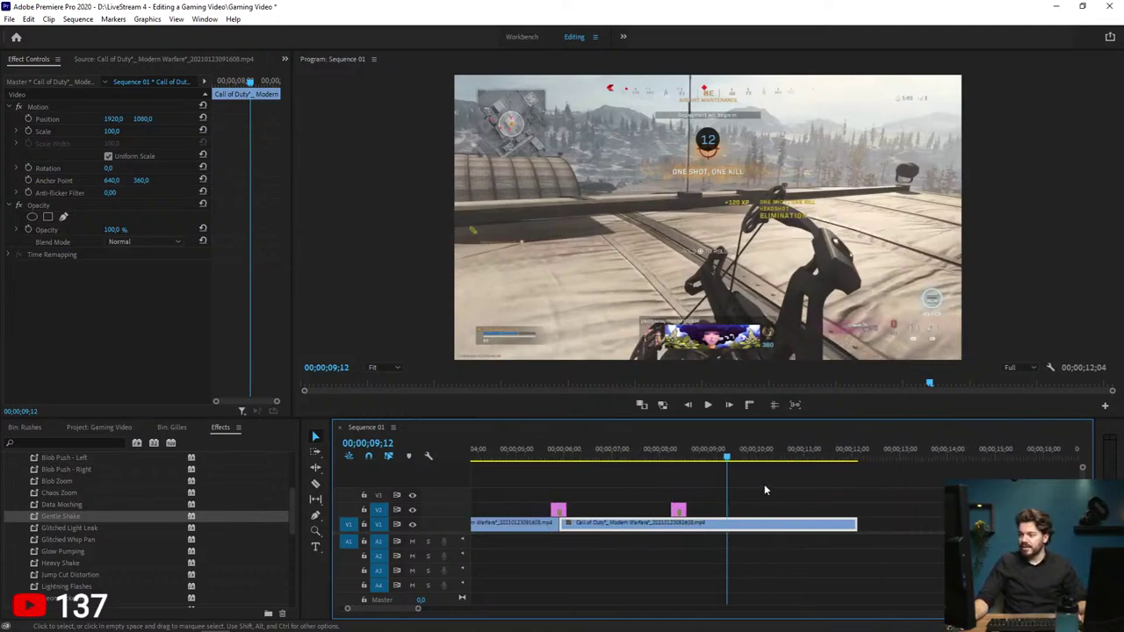
click(765, 490)
key(space)
key(space)
key(d)
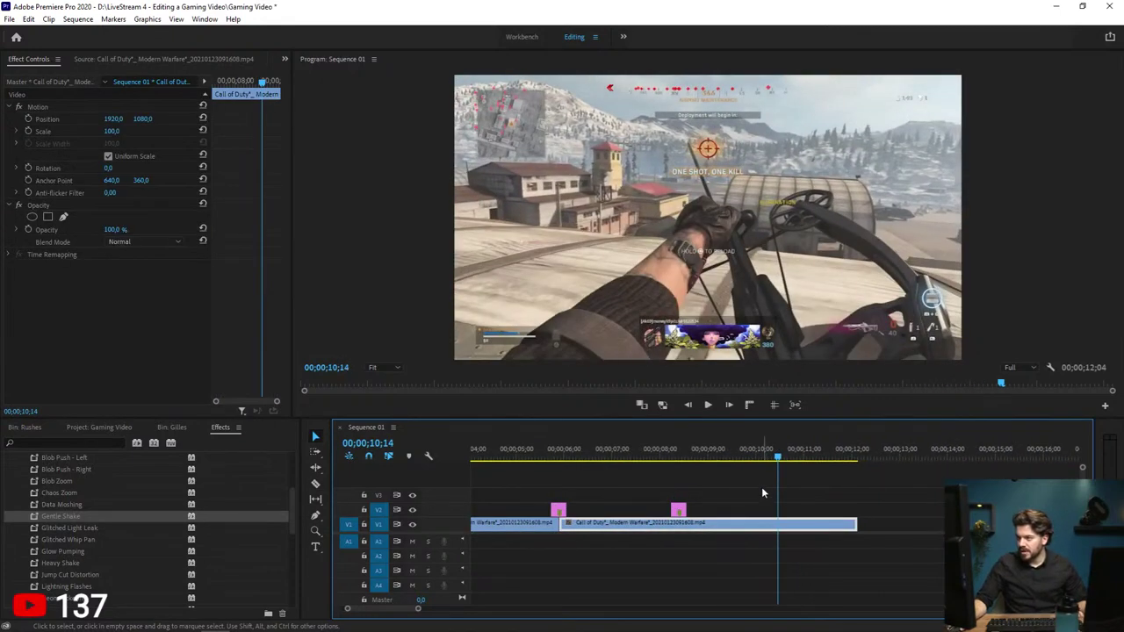
key(c)
click(778, 524)
key(v)
click(795, 525)
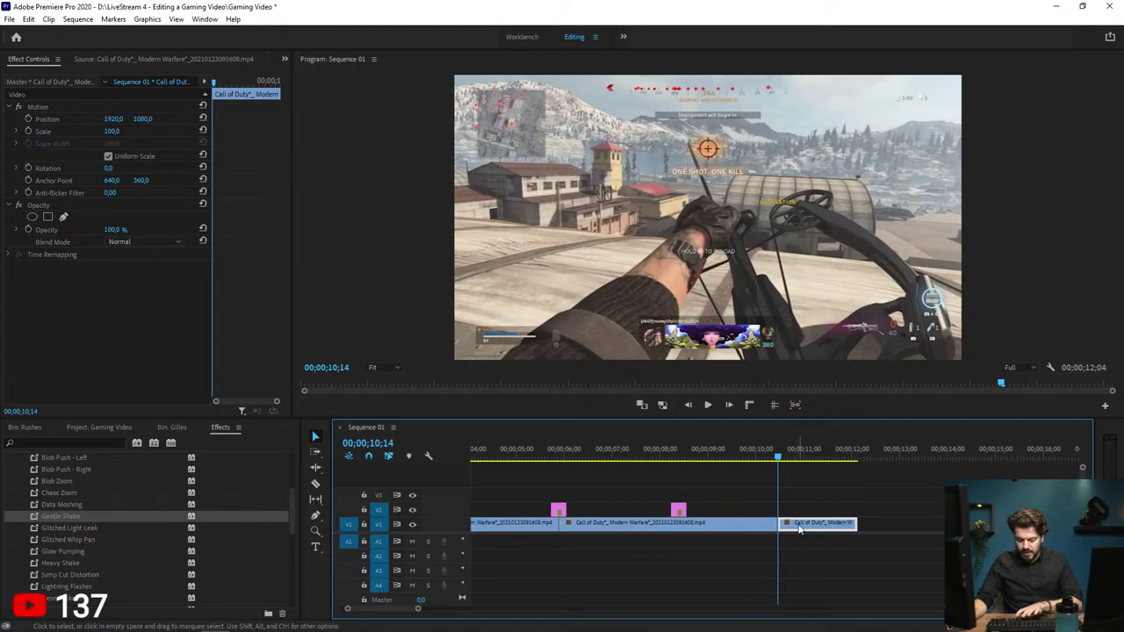
key(Delete)
Step: Replay the section after the second adjustment layer and undo the last timeline edit
mouse_move(727, 456)
mouse_down()
mouse_move(698, 458)
mouse_move(712, 466)
mouse_up()
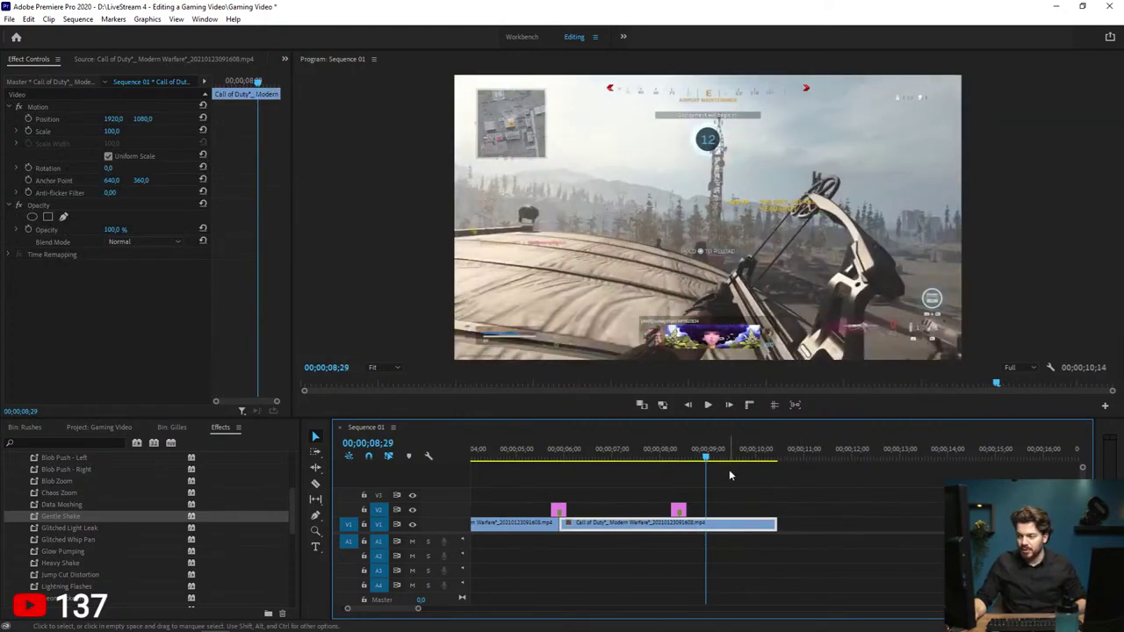
click(809, 465)
key(ctrl+z)
Step: Extend the end of the second gameplay clip on V1 to 00;00;29;28
drag(849, 525, 1068, 525)
key(space)
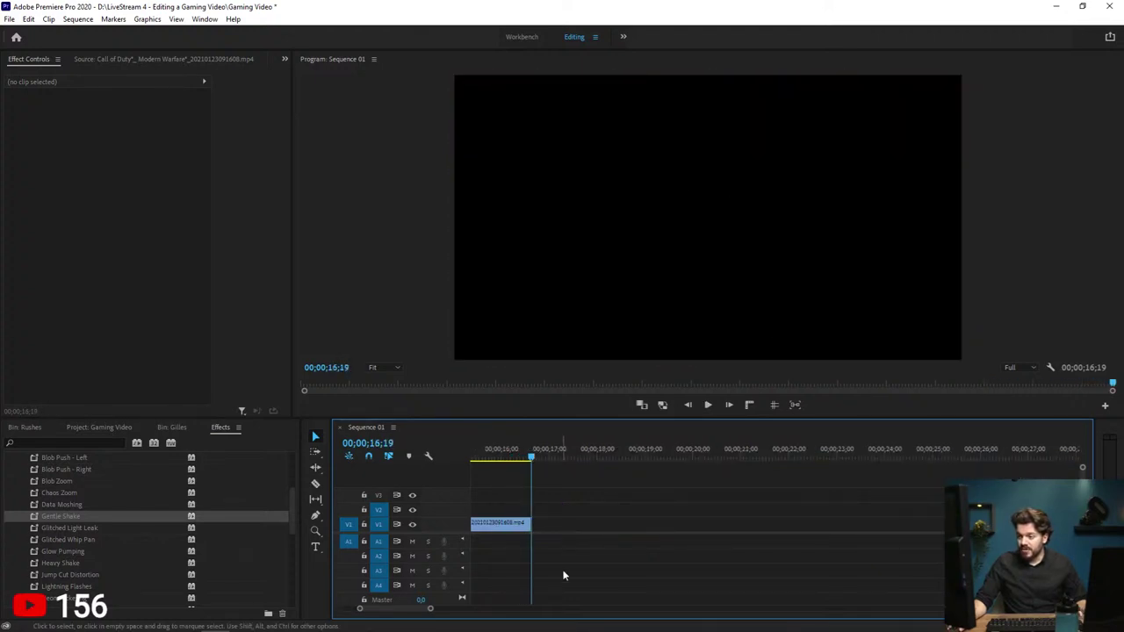
drag(531, 523, 921, 514)
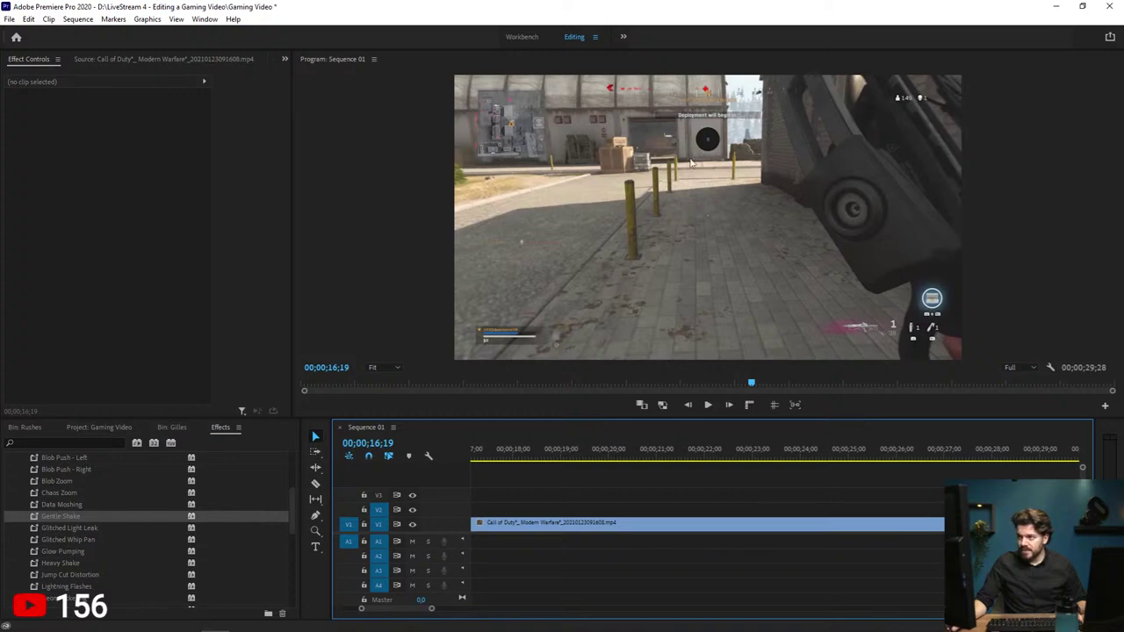
Step: Play the extended part of the second gameplay clip up to 00;00;21;10
key(space)
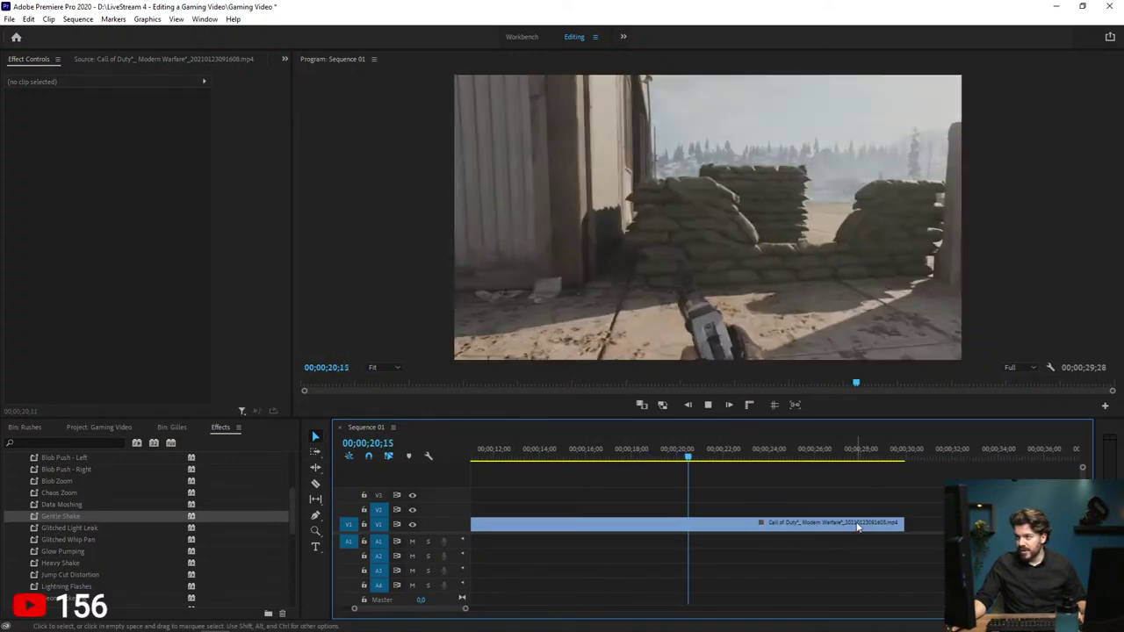
click(858, 526)
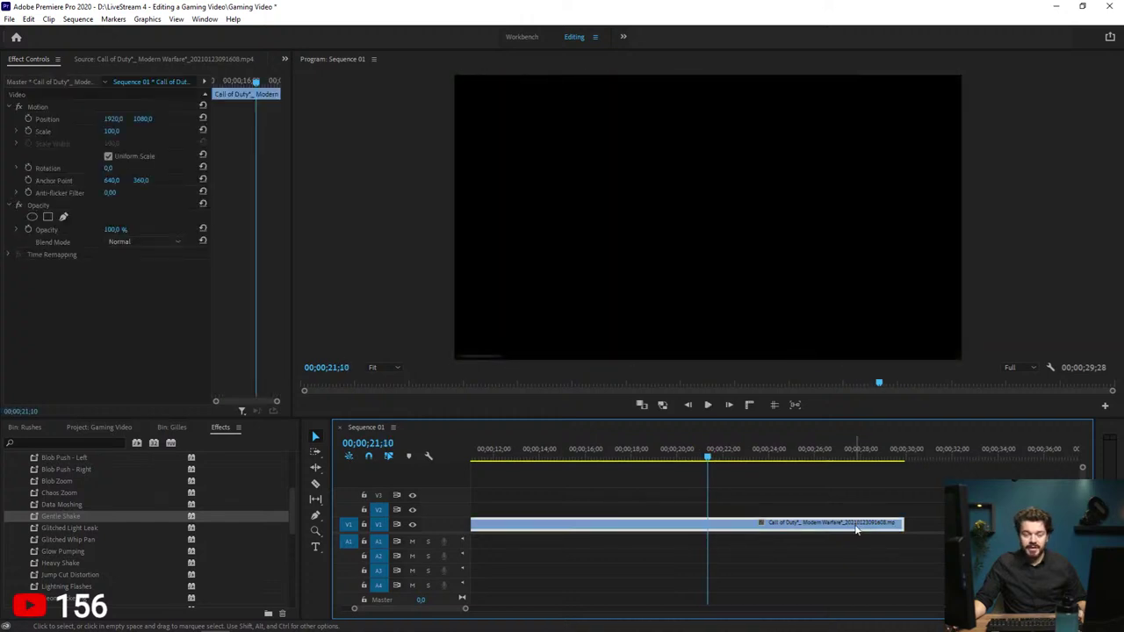
scroll(626, 540, down, 1)
scroll(657, 540, down, 1)
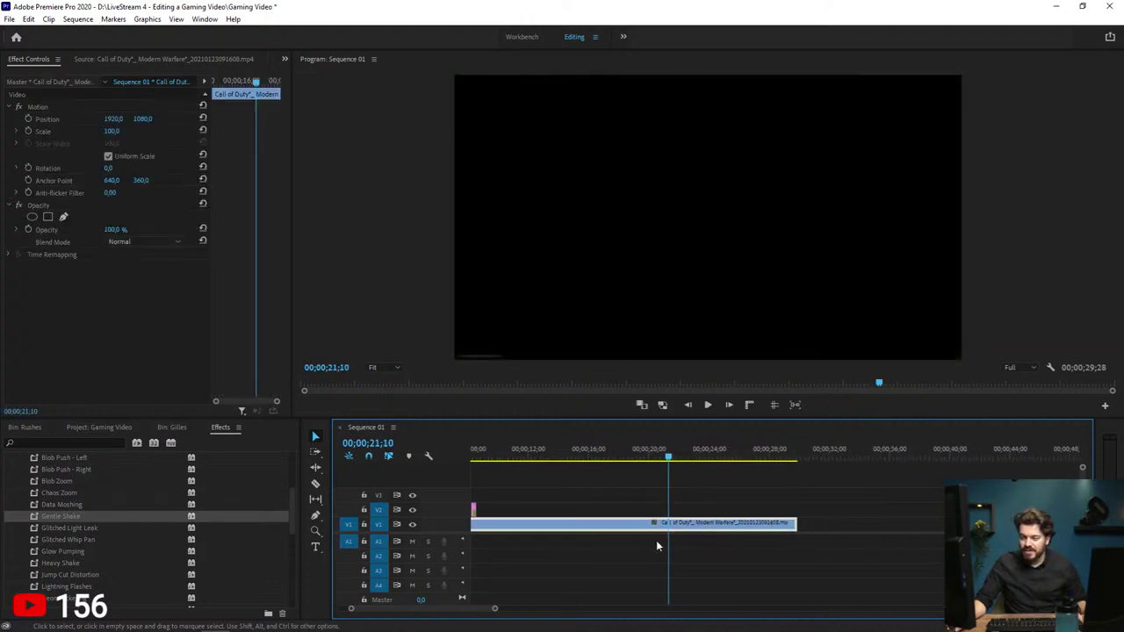
Step: Return to the second adjustment layer at 00;00;08;07 and play back its Gentle Shake effect
scroll(598, 527, up, 5)
click(562, 453)
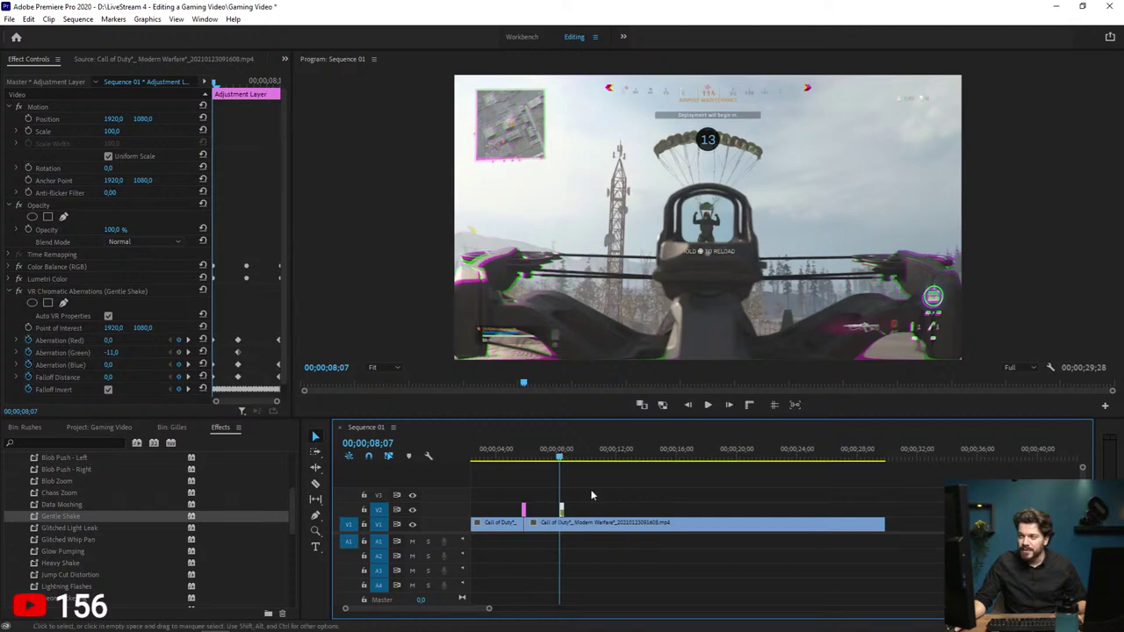
click(562, 524)
key(space)
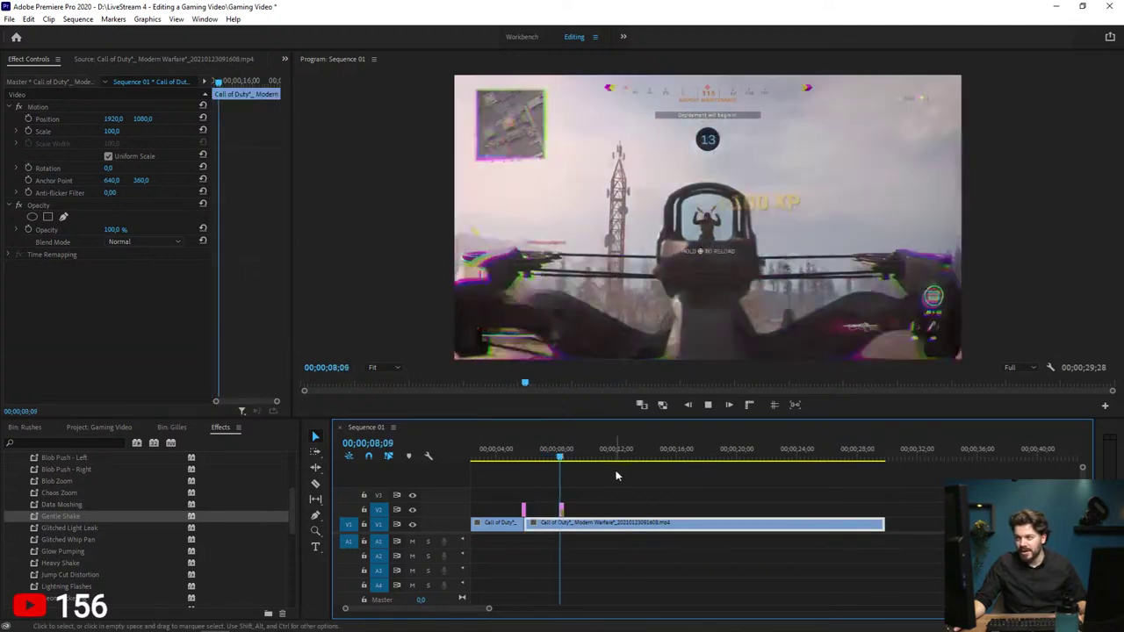
key(space)
key(space)
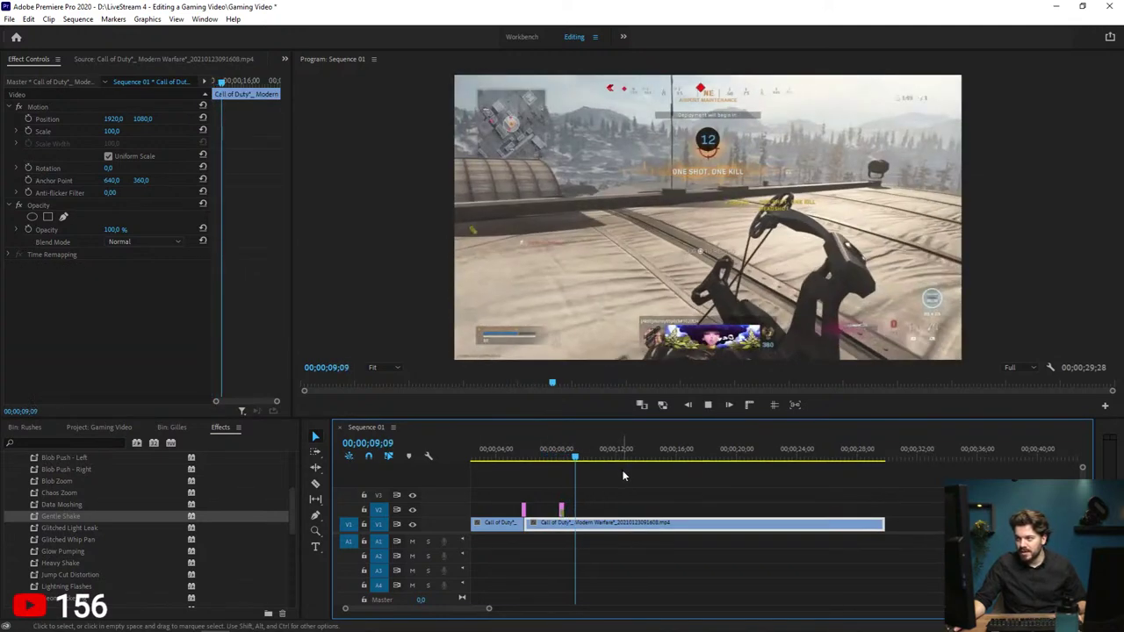
Step: Cut the second gameplay clip on V1 at 00;00;09;19 and delete the part after the cut
key(space)
key(c)
click(582, 525)
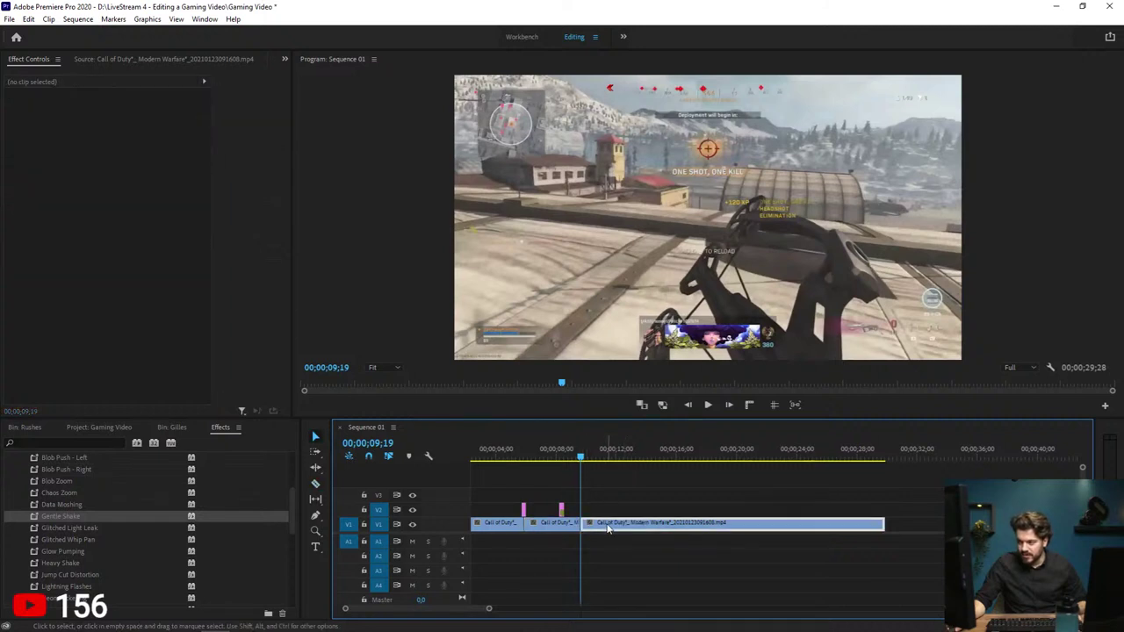
key(v)
click(597, 524)
key(Delete)
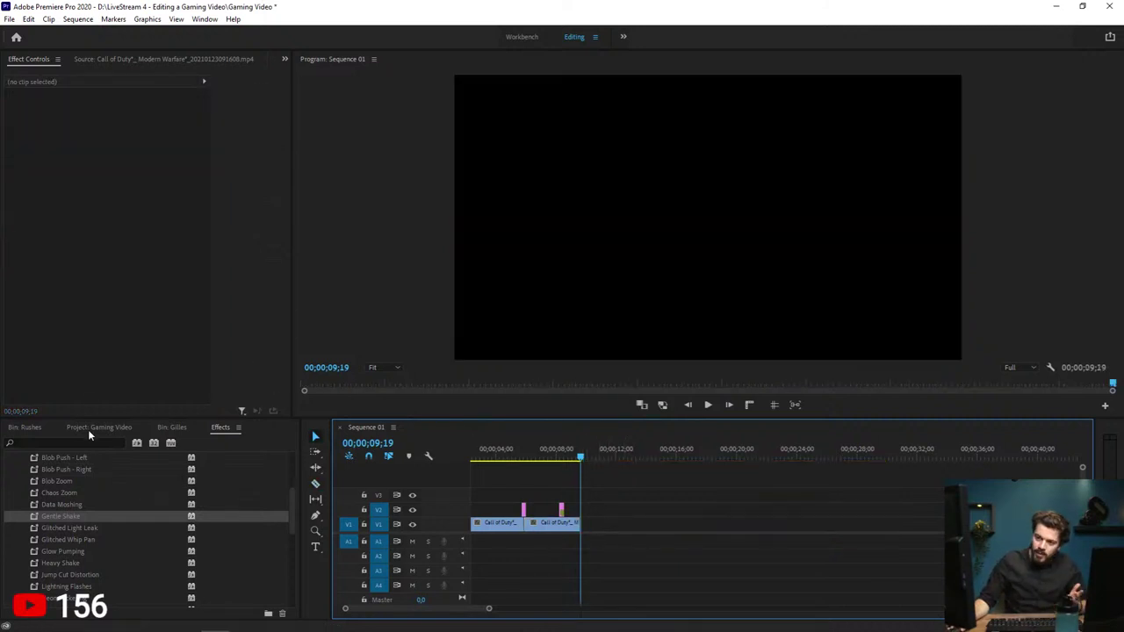
Step: Mark a six-second section of the source recording from the Armistice title and place its video on V1 at 00;00;09;19
click(123, 60)
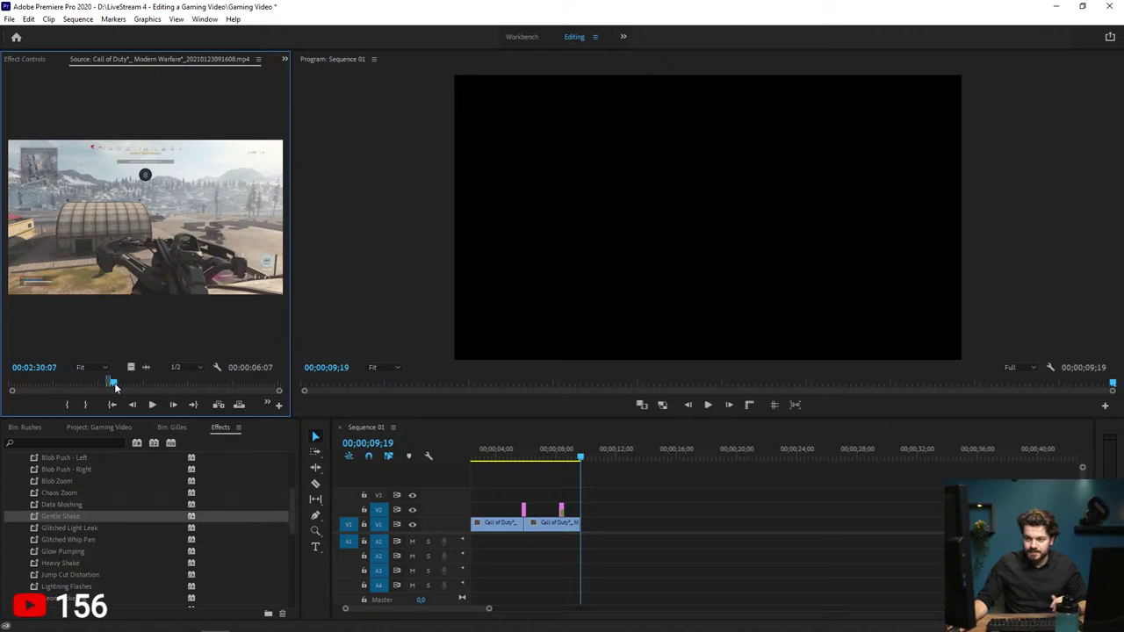
drag(114, 386, 123, 387)
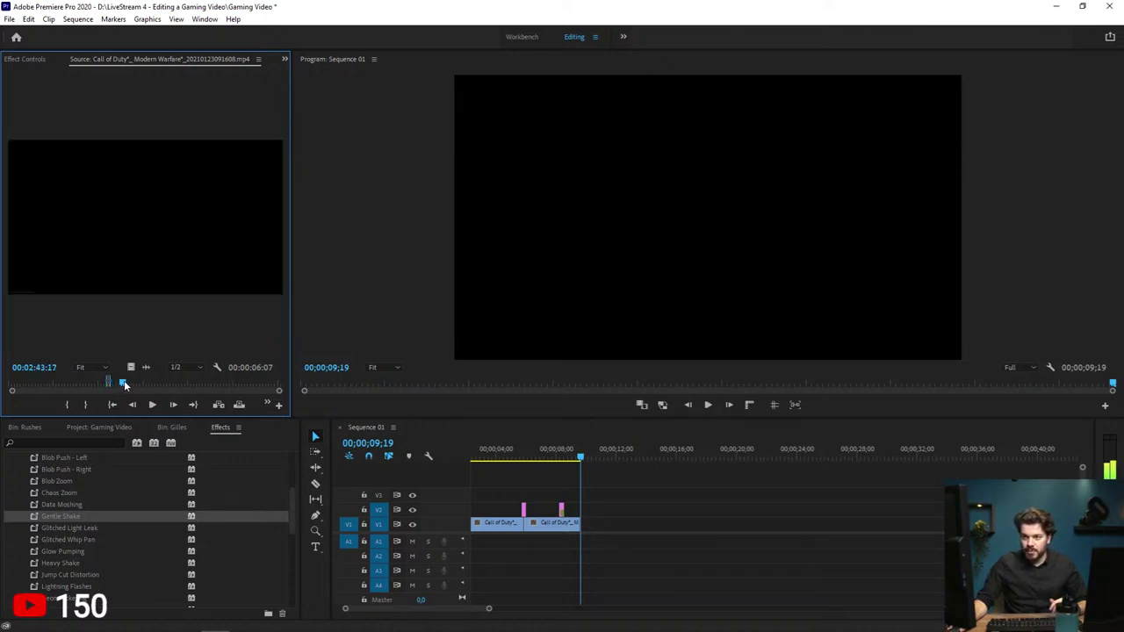
drag(123, 384, 117, 382)
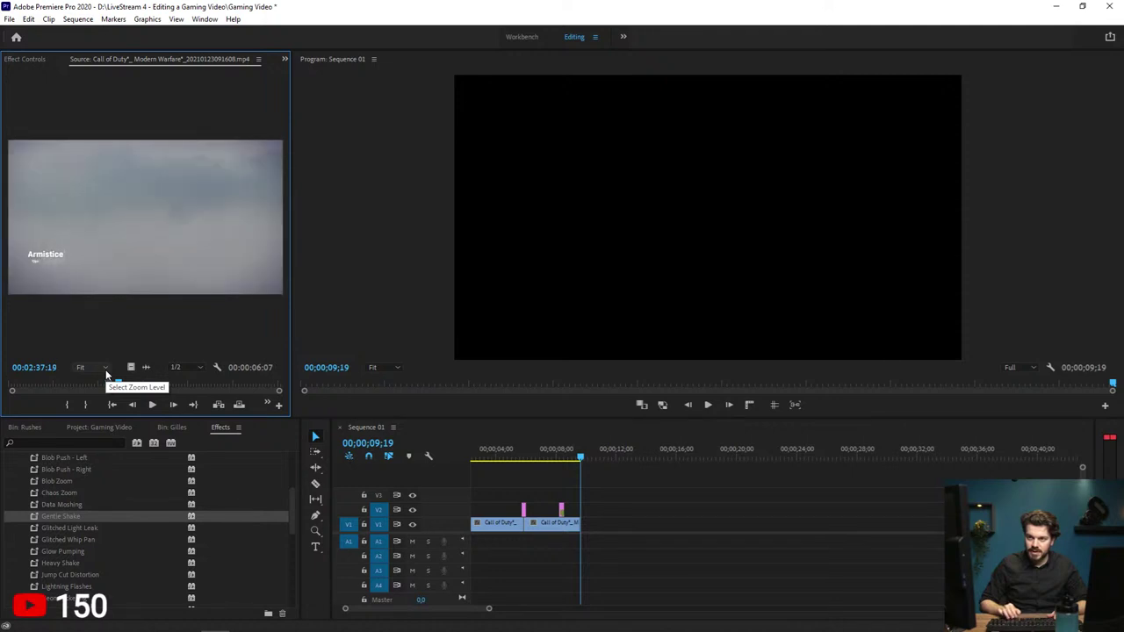
key(space)
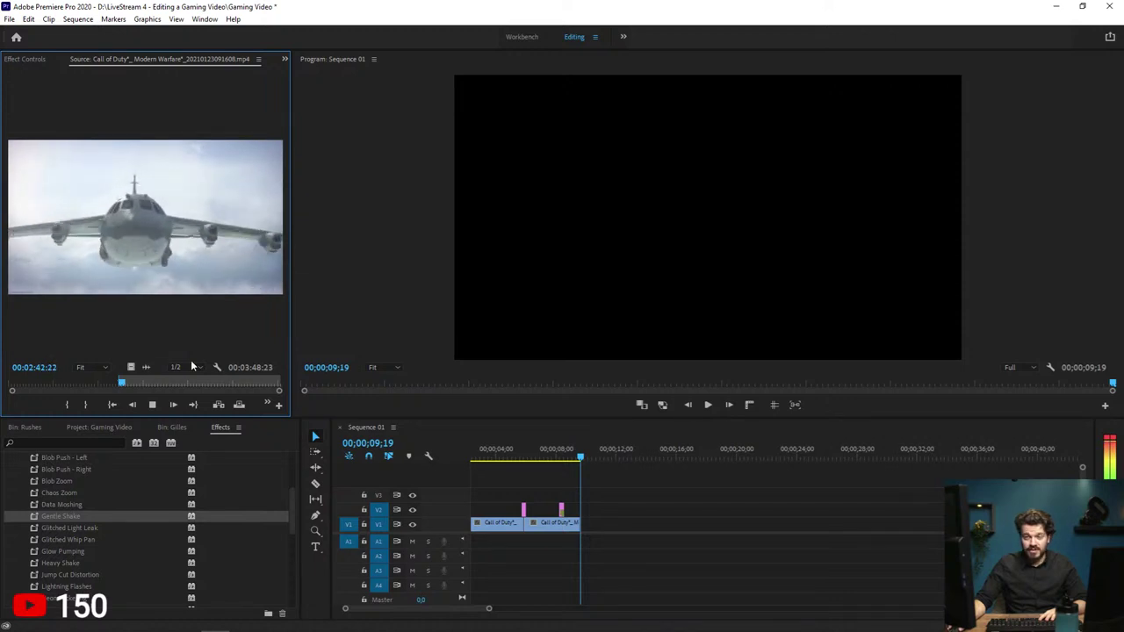
key(o)
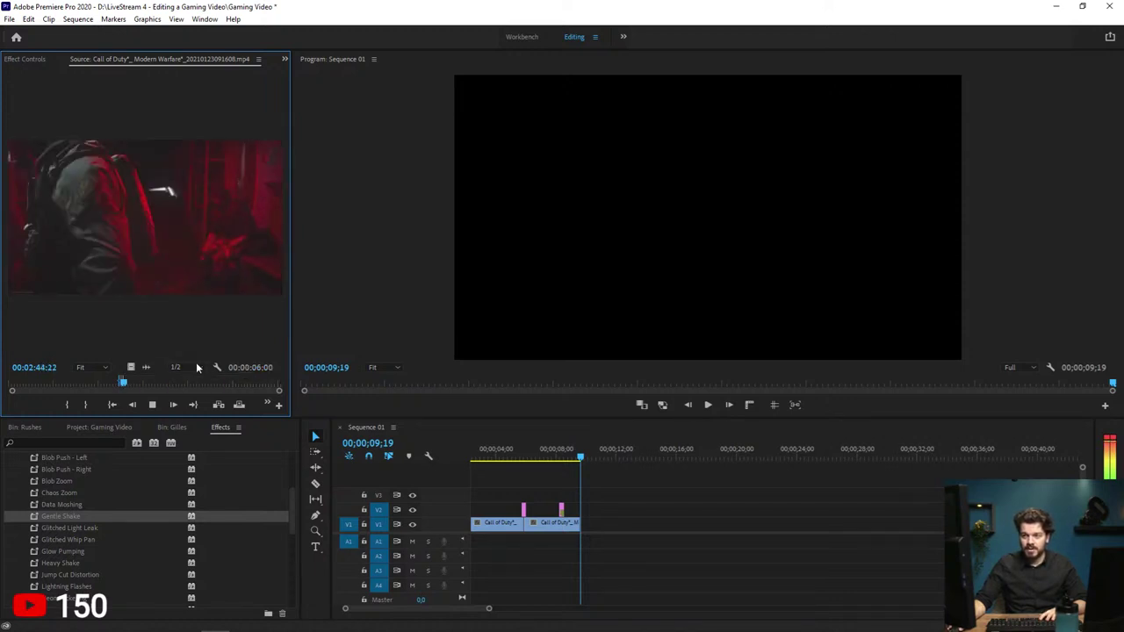
key(space)
drag(131, 367, 615, 507)
Step: Copy the first adjustment layer on V2 onto the cut at 00;00;09;19 and remove its VR Chromatic Aberrations (Heavy Shake) effect
key(=)
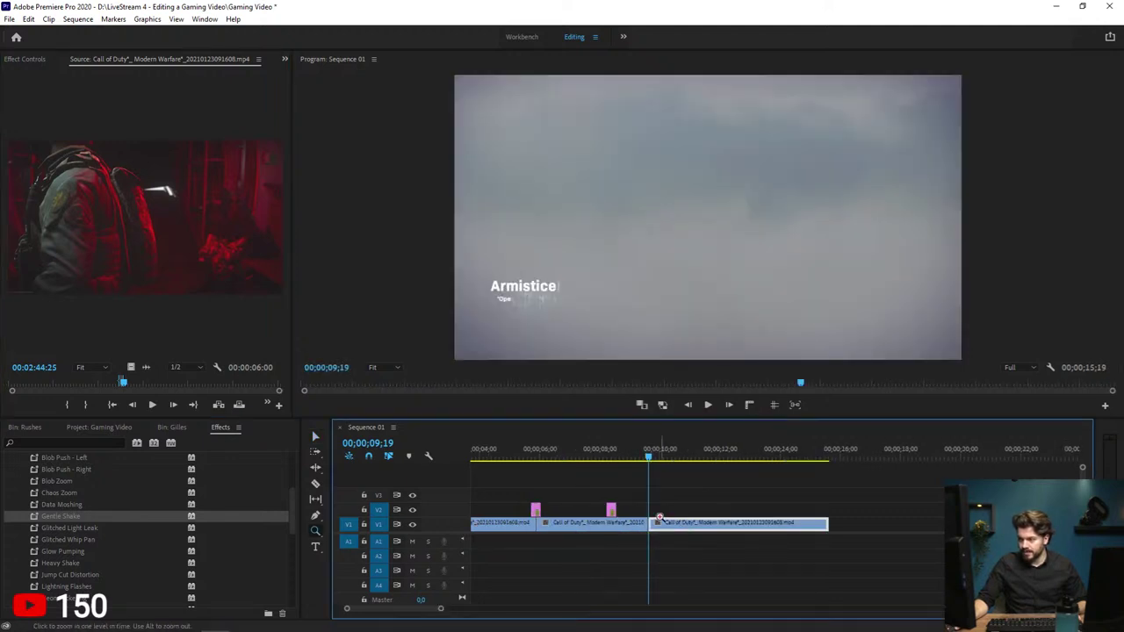
drag(536, 510, 648, 511)
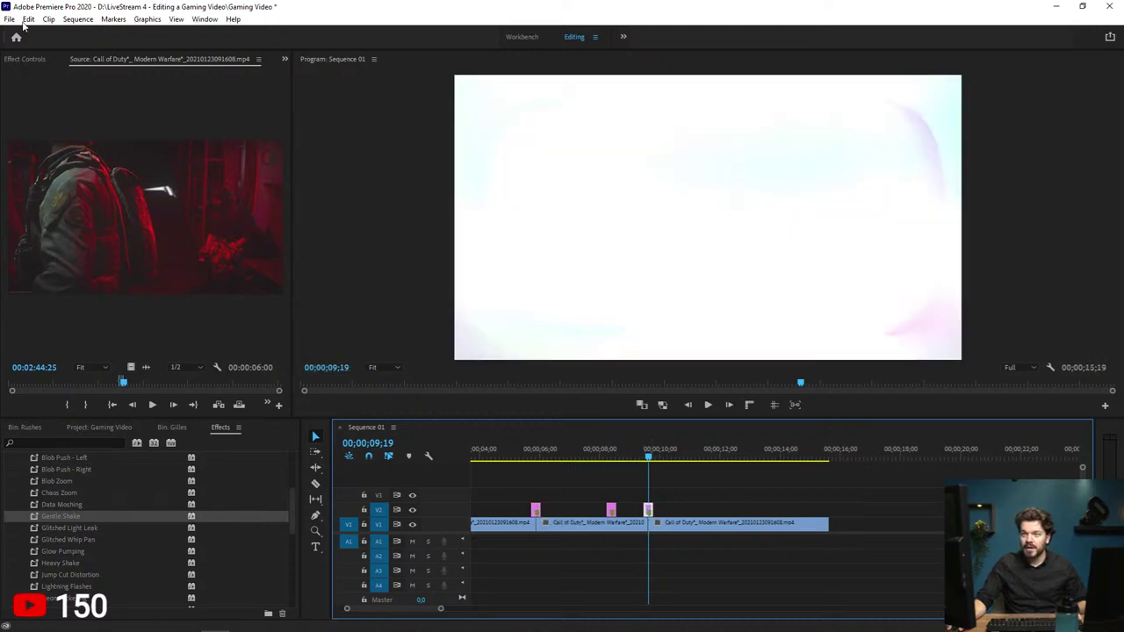
click(32, 64)
click(69, 264)
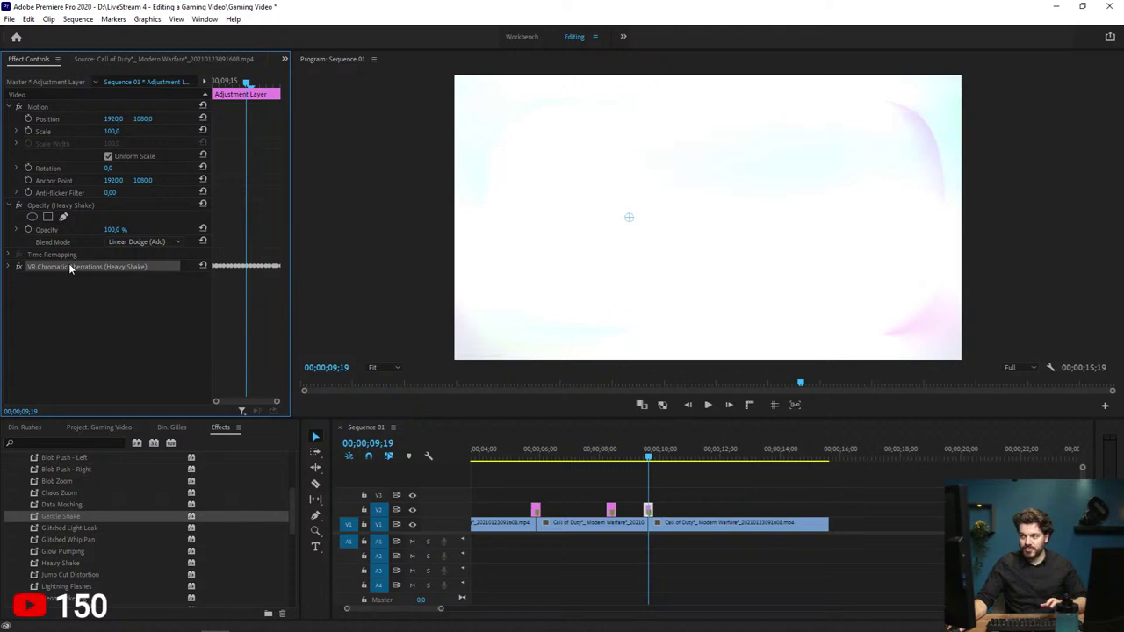
key(Delete)
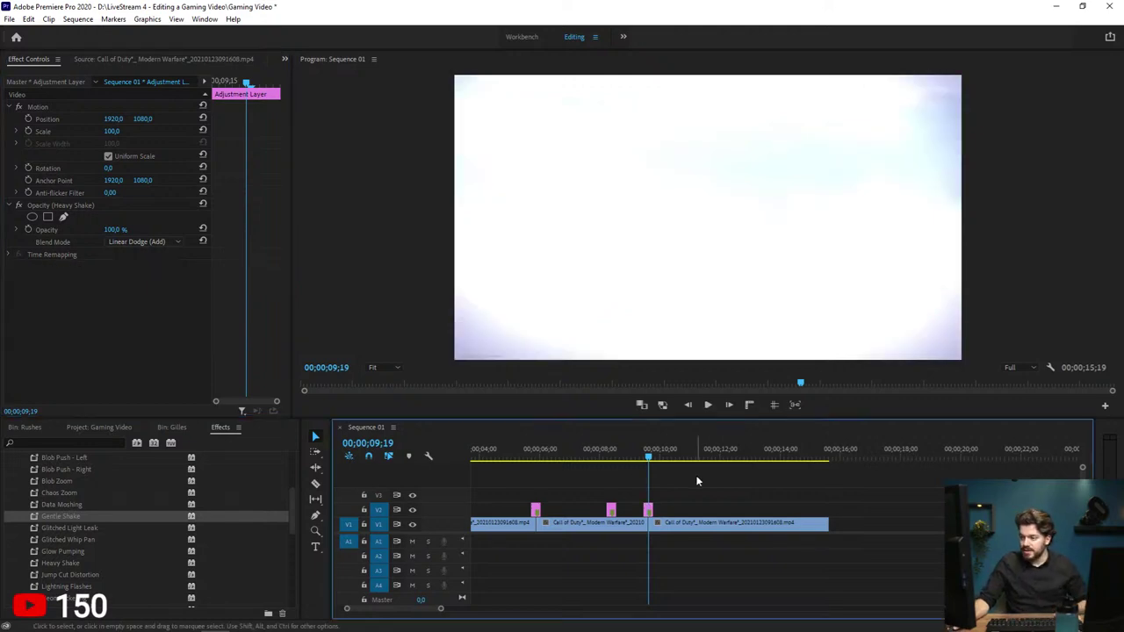
Step: Preview the cut into the Armistice clip and set the blend mode of its adjustment layer to Normal
click(635, 458)
key(space)
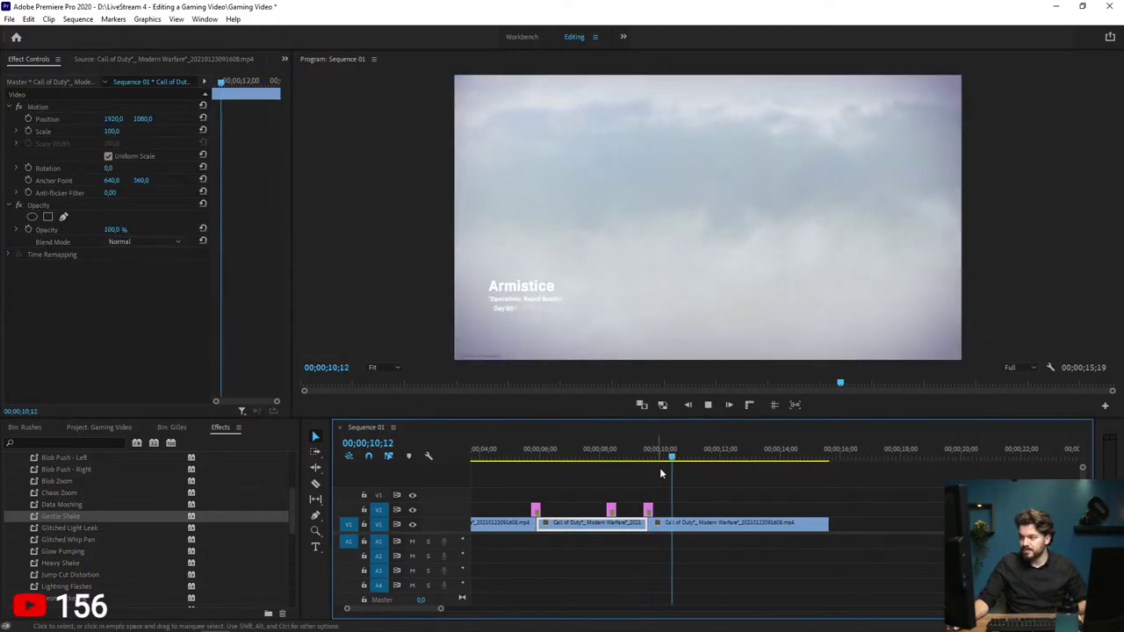
key(space)
key(z)
click(735, 504)
key(v)
click(790, 510)
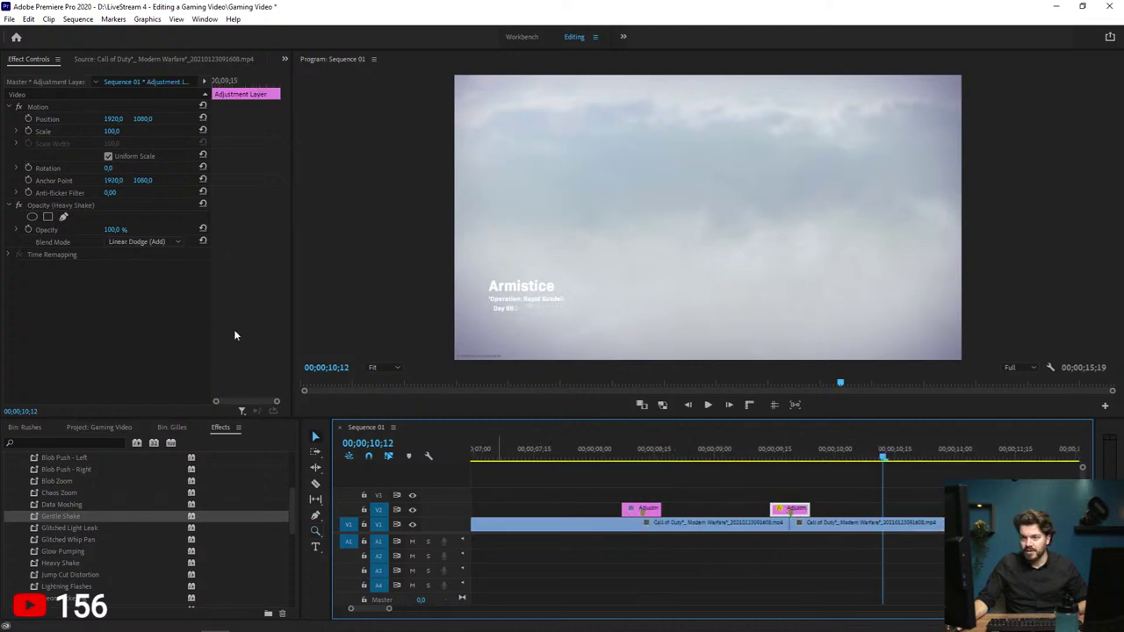
click(133, 243)
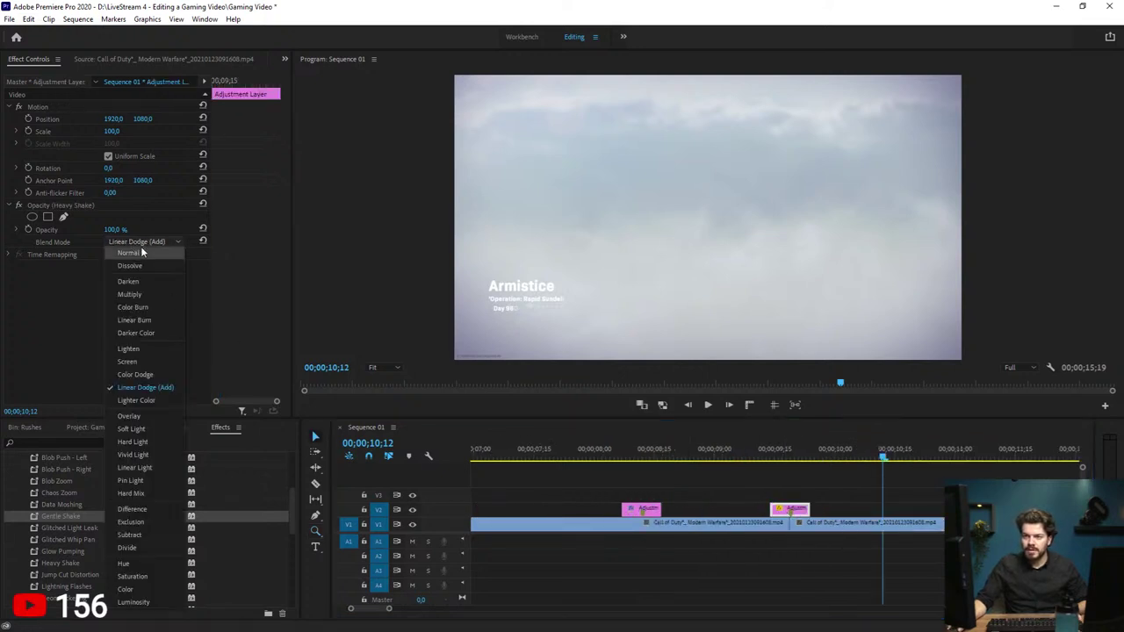
click(143, 252)
click(739, 457)
drag(755, 458, 802, 460)
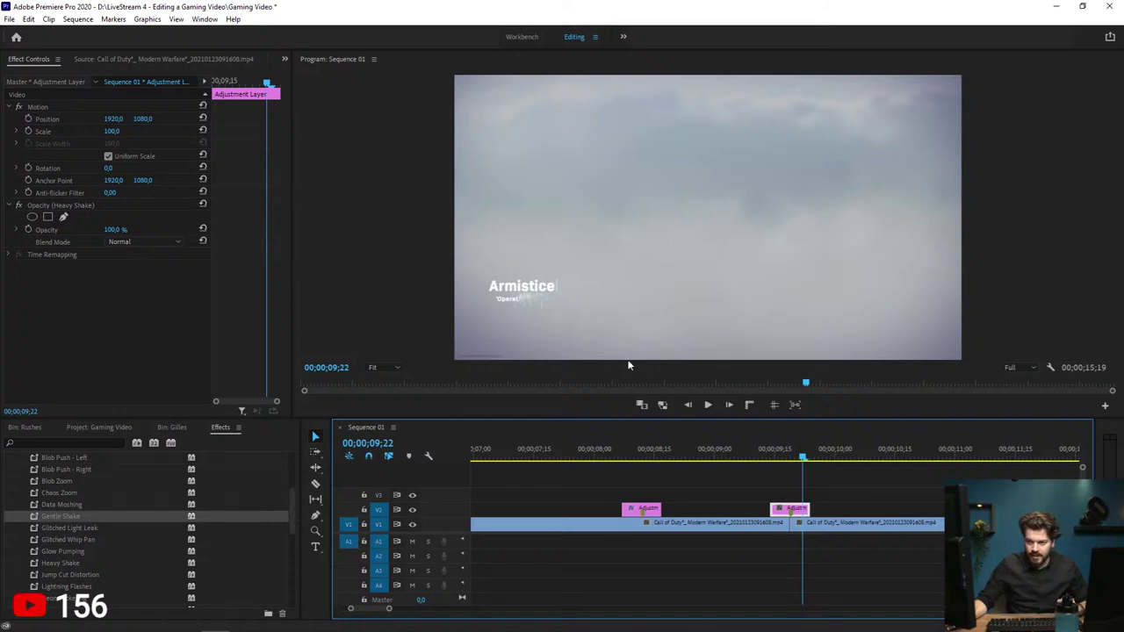
Step: Apply the Static Glitch preset to the adjustment layer over the Armistice cut and play back the transition
scroll(123, 534, down, 2)
scroll(134, 535, down, 1)
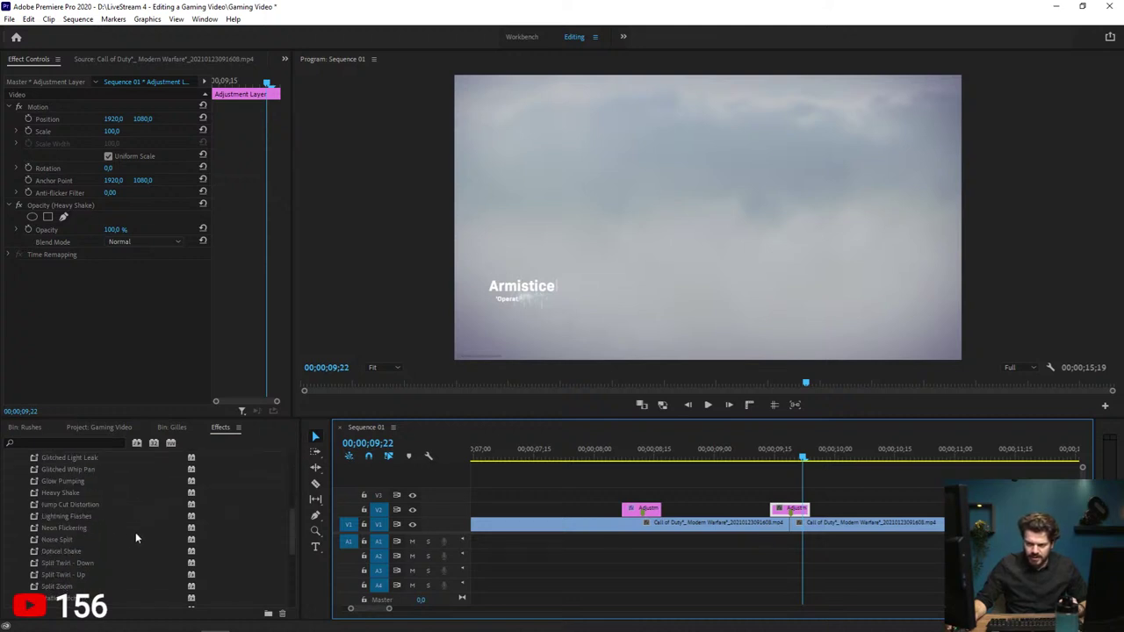
click(86, 549)
scroll(87, 544, down, 1)
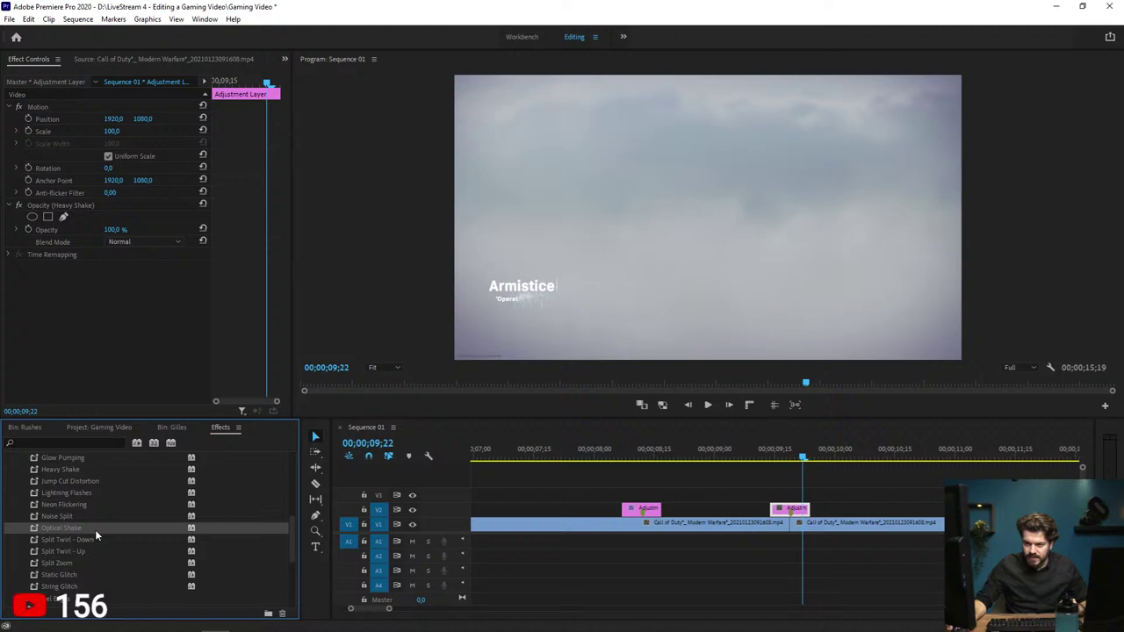
click(82, 575)
drag(225, 573, 773, 508)
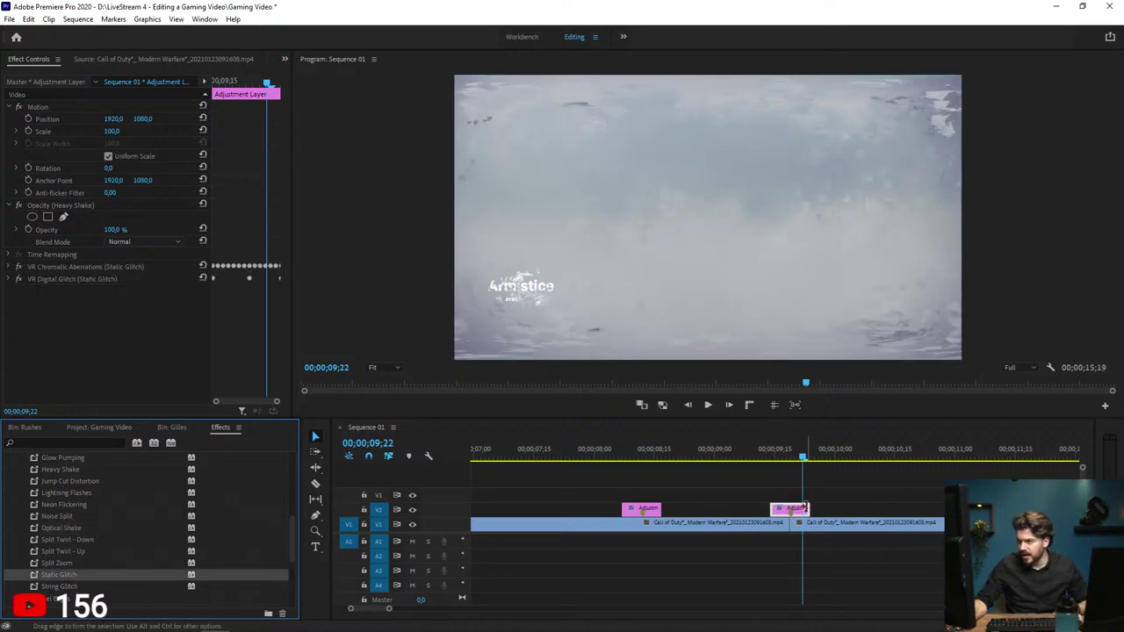
click(751, 453)
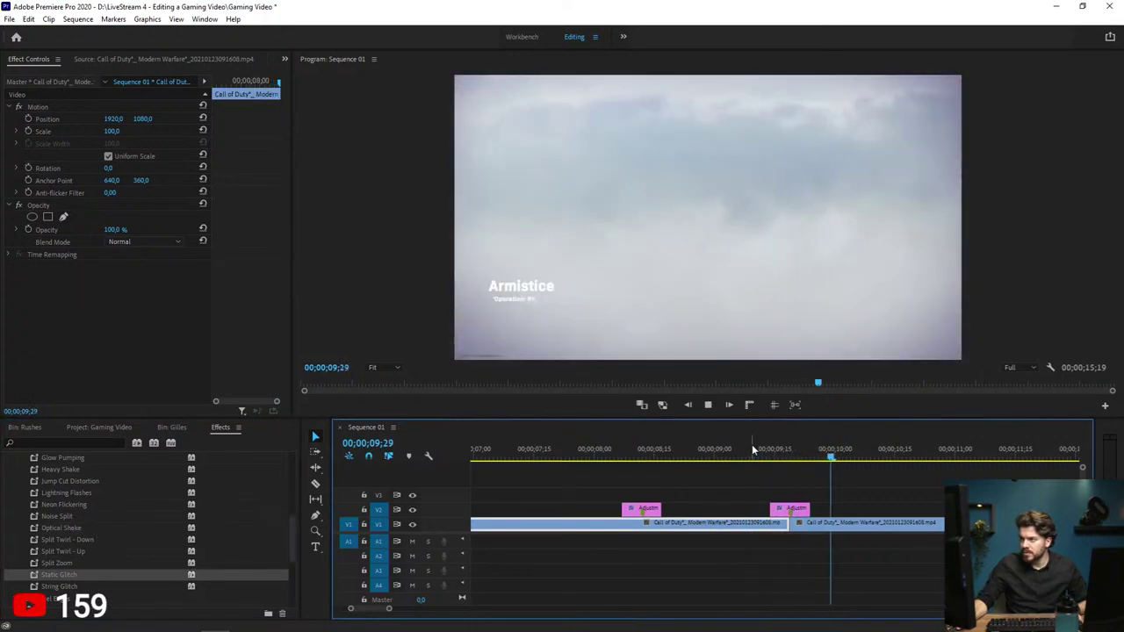
drag(752, 446, 813, 464)
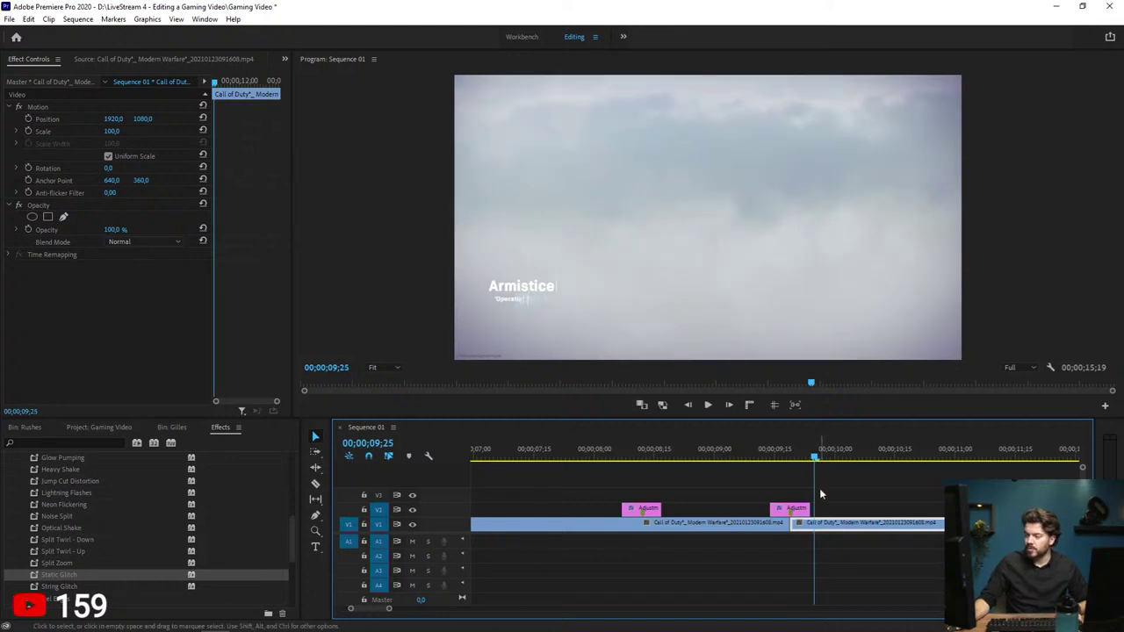
Step: Play to 00;00;13;02, add a text layer there on V2, and trim its end to match the Armistice clip
key(minus)
key(minus)
key(minus)
key(space)
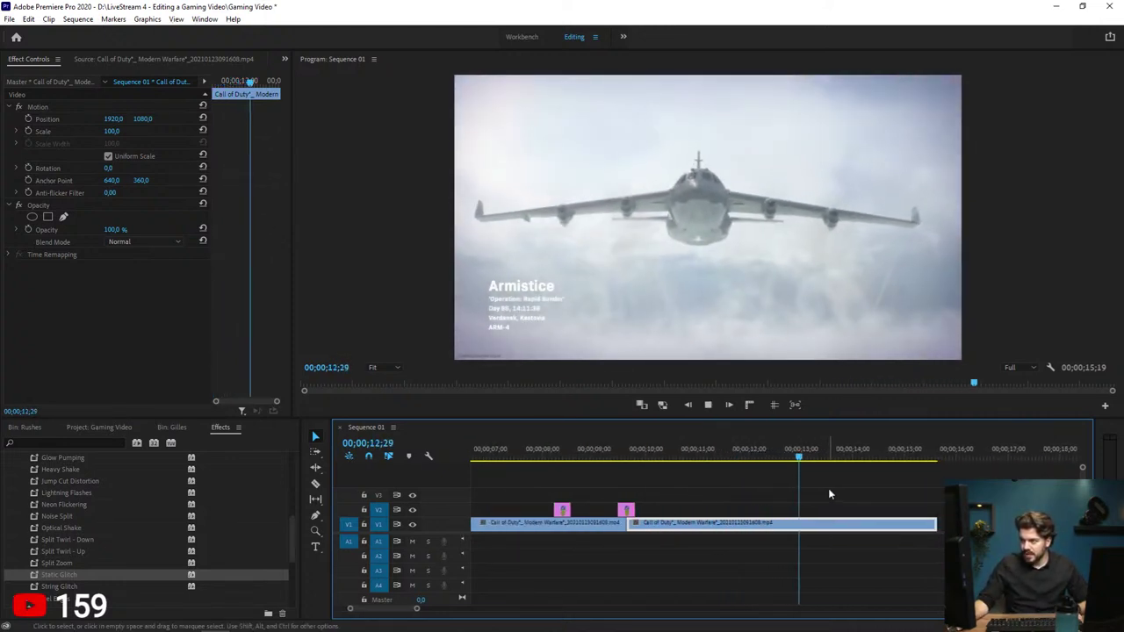
key(space)
click(844, 482)
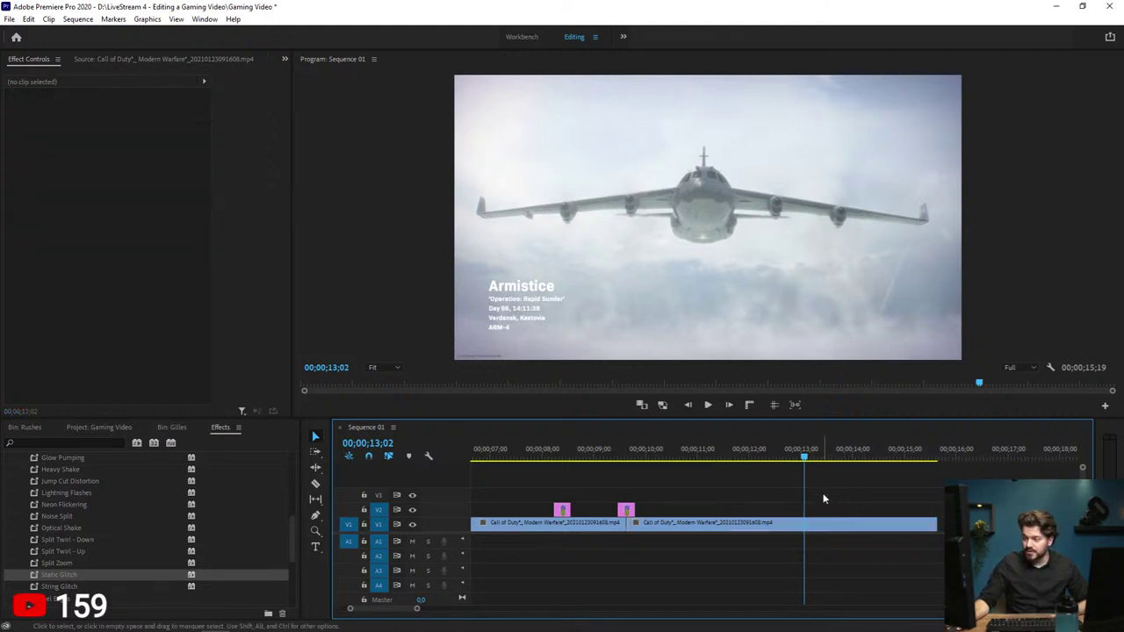
key(ctrl+t)
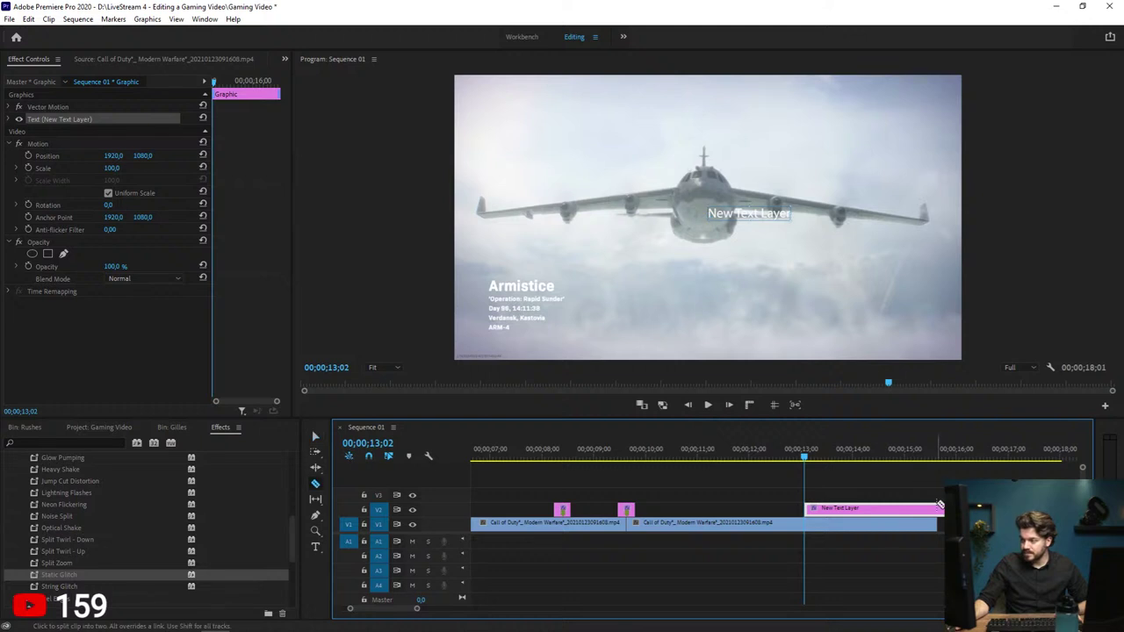
click(934, 508)
drag(933, 509, 937, 508)
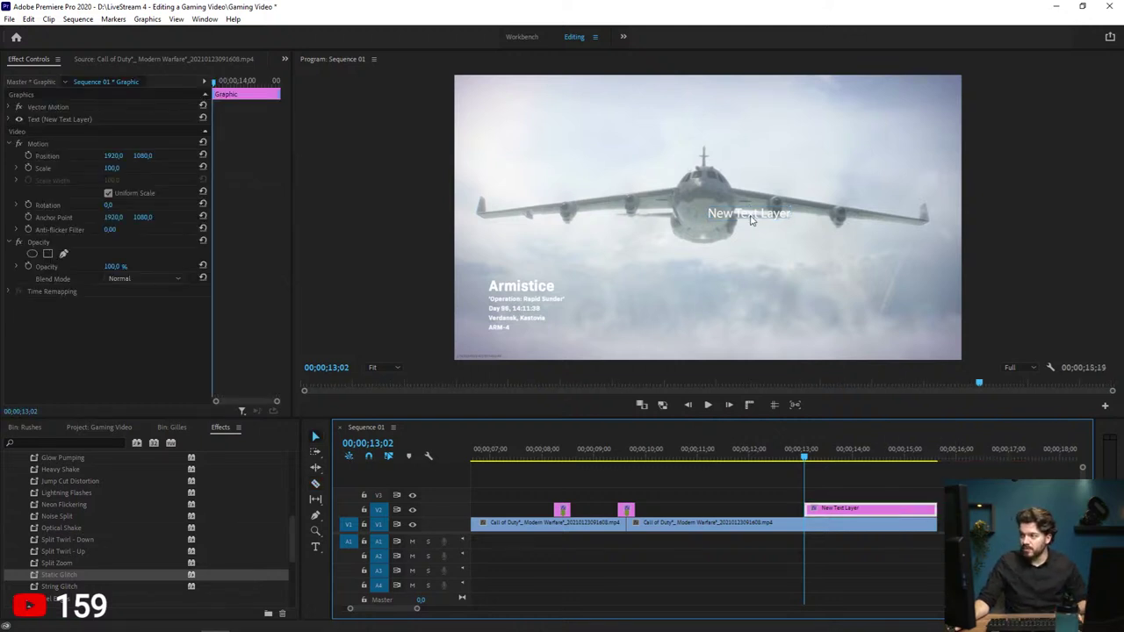
Step: Move the text layer to the lower-right area of the video frame
drag(752, 220, 695, 260)
key(ctrl+z)
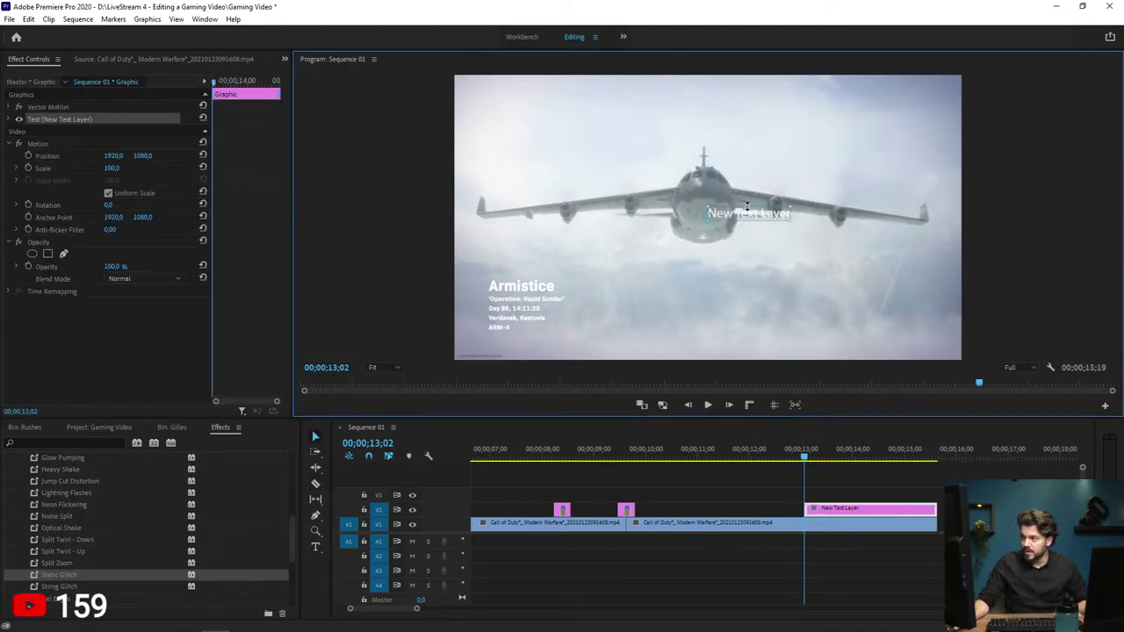
drag(761, 220, 847, 334)
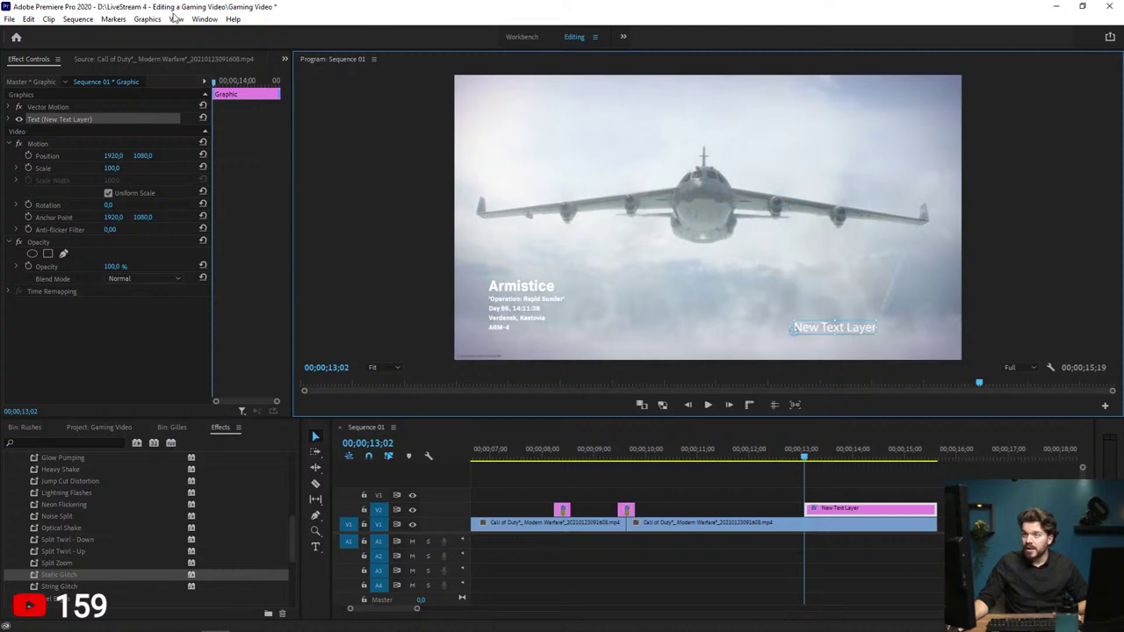
Step: Add a rectangle shape to the text graphic with Essential Graphics and place it beneath the text layer
click(205, 19)
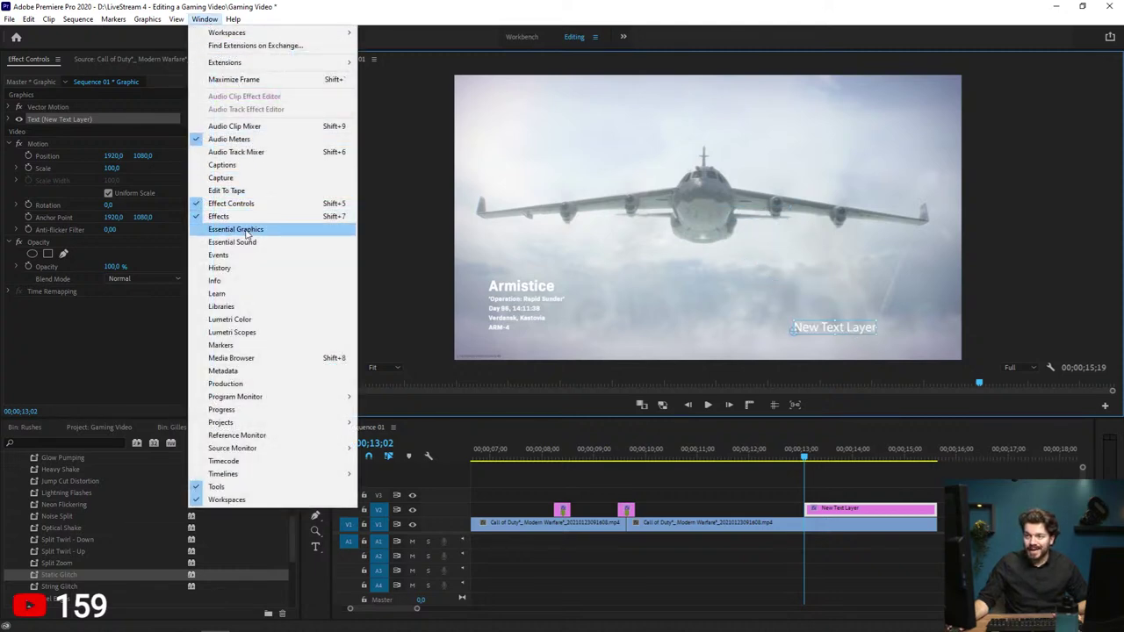
click(247, 230)
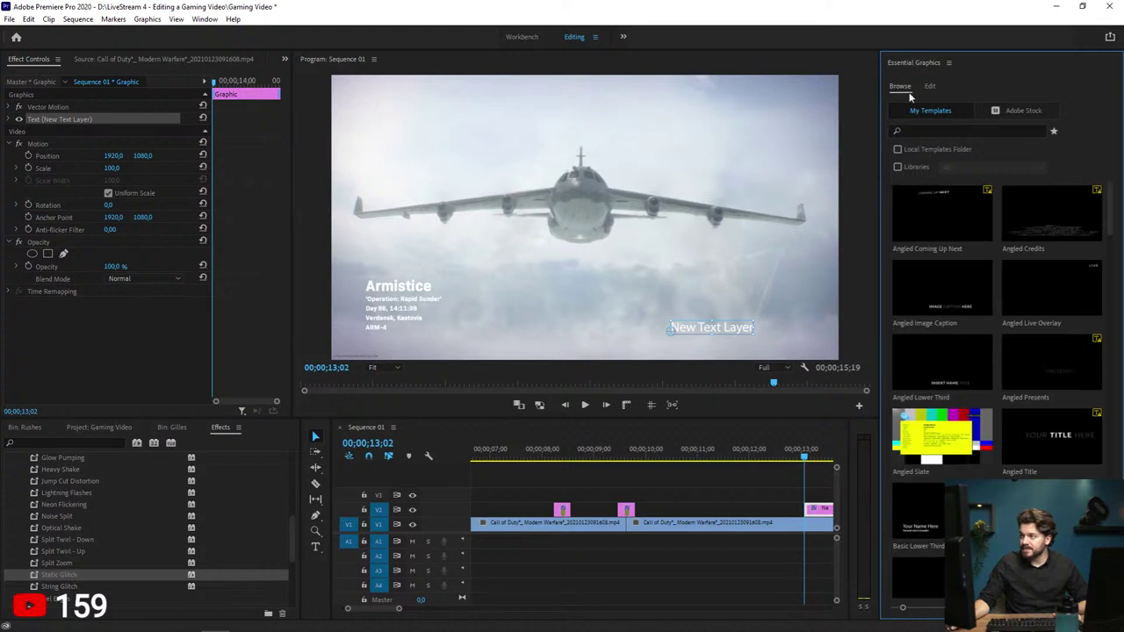
click(931, 87)
click(726, 330)
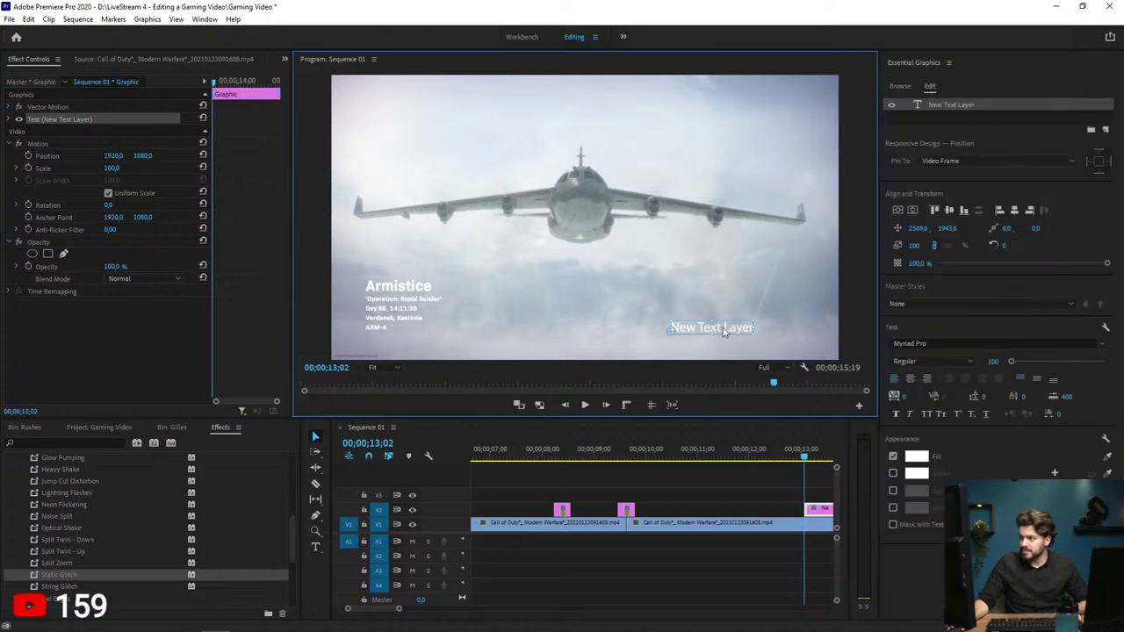
click(1107, 131)
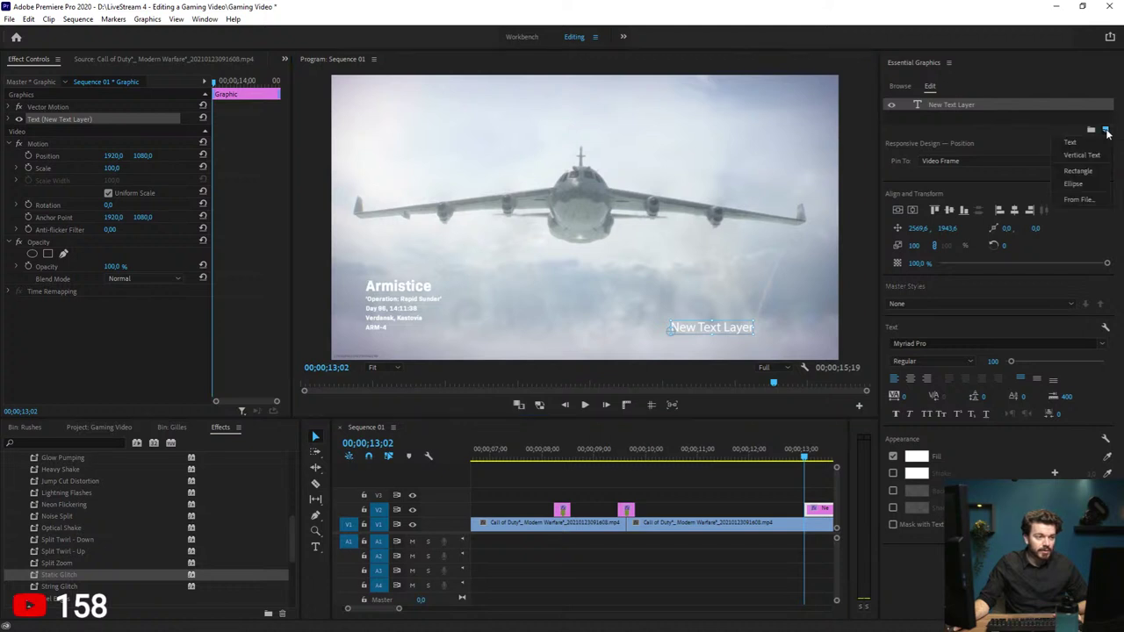
click(1079, 171)
drag(954, 104, 953, 118)
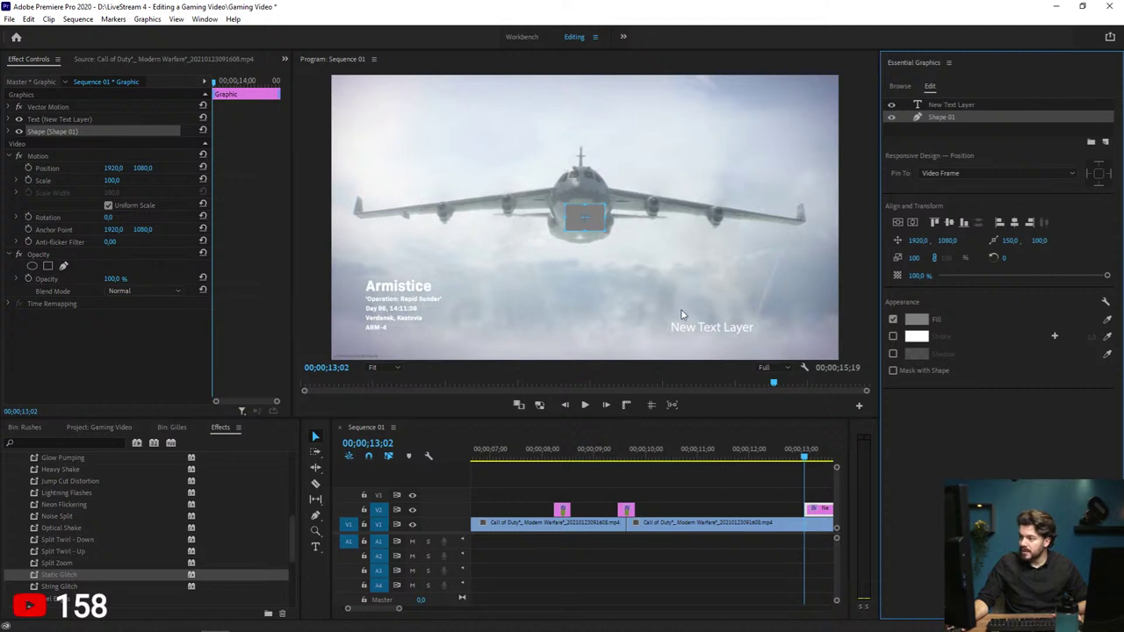
Step: Move the rectangle behind the text and stretch it into a wide bar reaching the frame's right edge
double_click(933, 116)
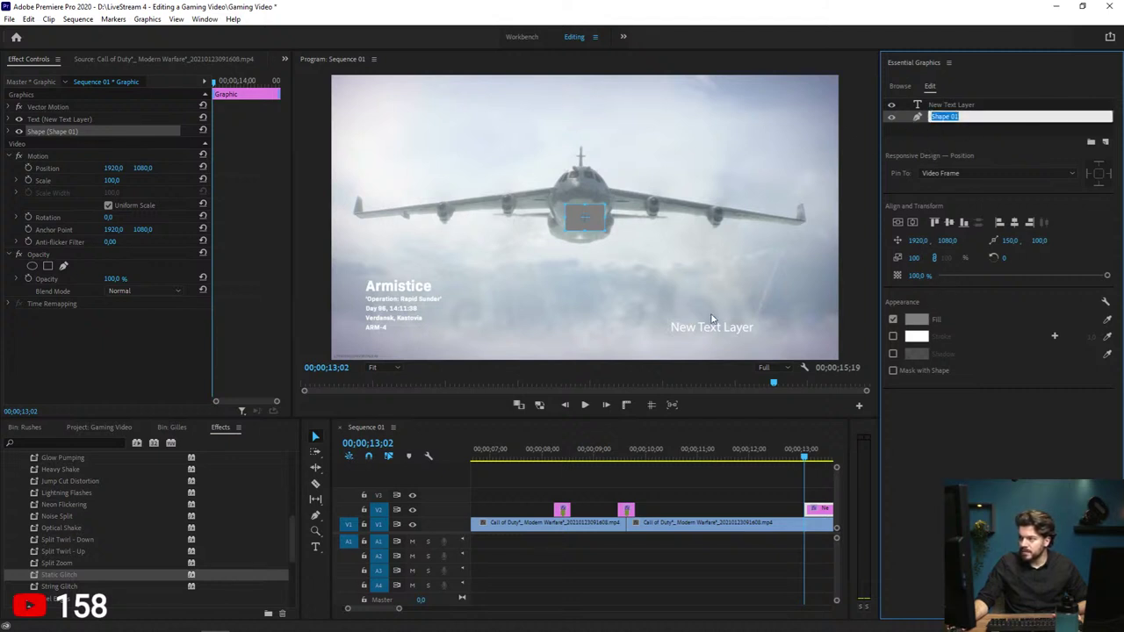
click(578, 205)
drag(590, 216, 628, 329)
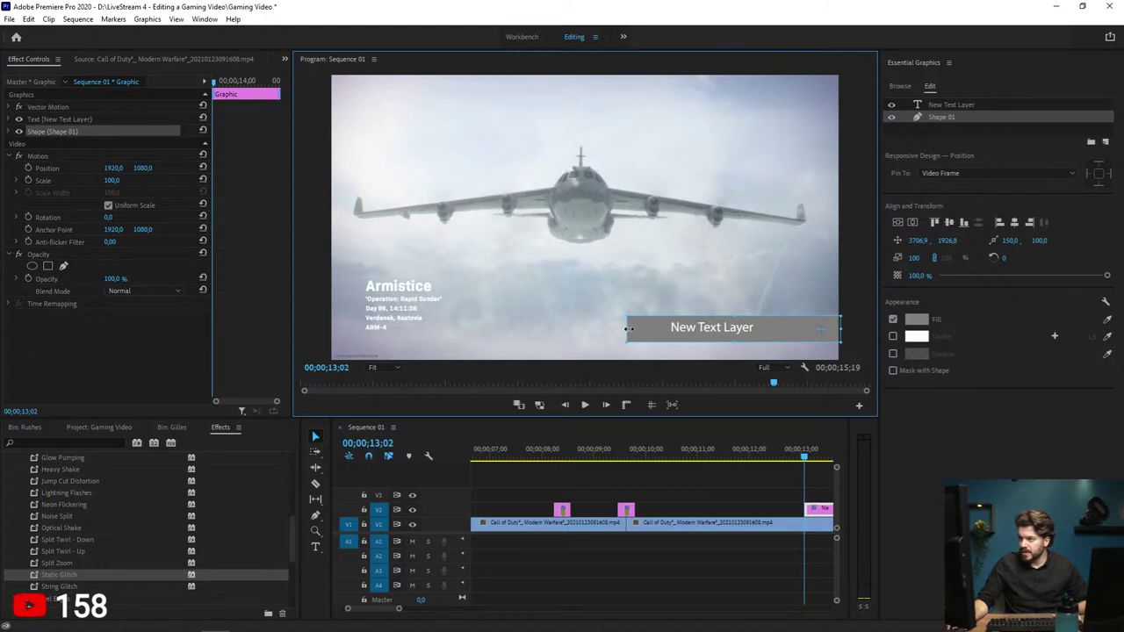
Step: Change the bar shape's fill colour from grey to a dark red
click(916, 319)
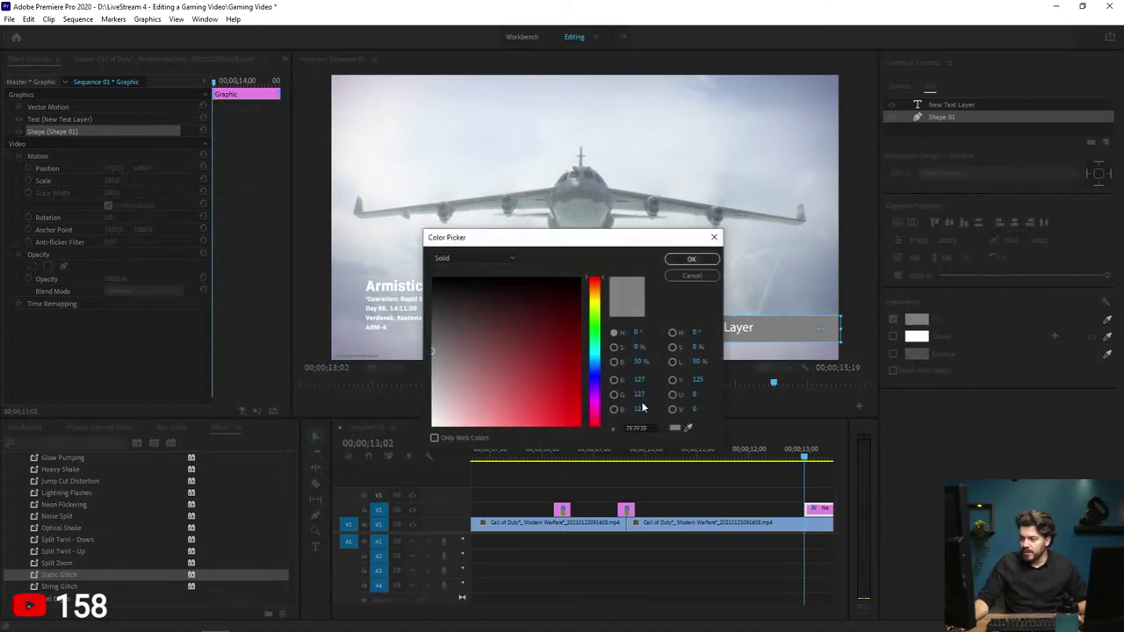
click(597, 305)
mouse_move(597, 309)
mouse_down()
mouse_move(598, 279)
mouse_move(602, 426)
mouse_up()
click(574, 395)
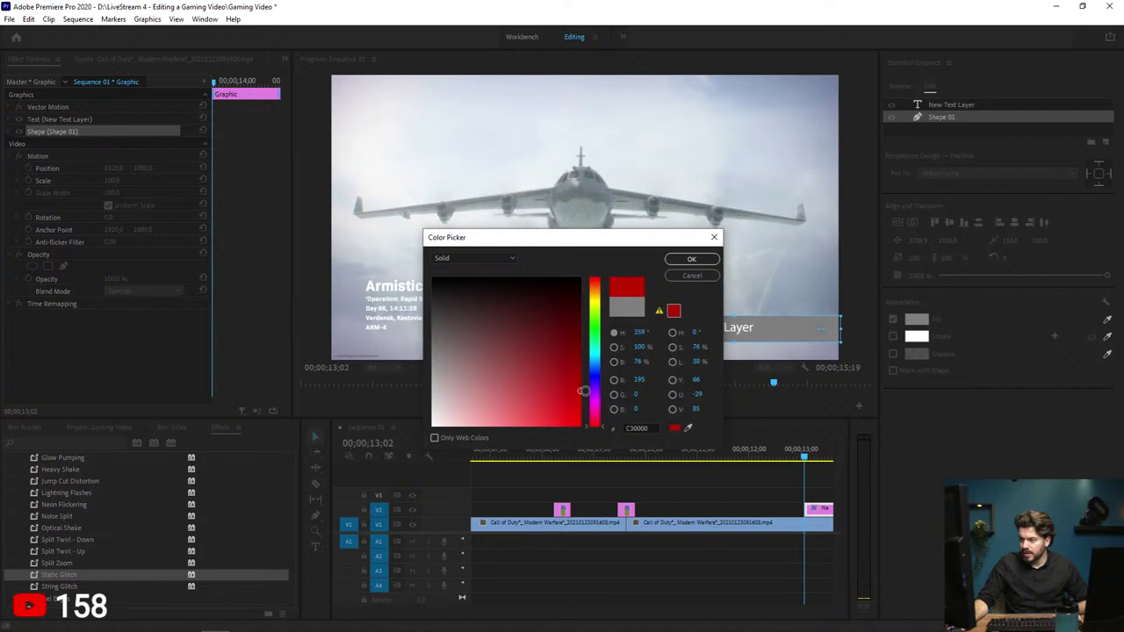
click(692, 260)
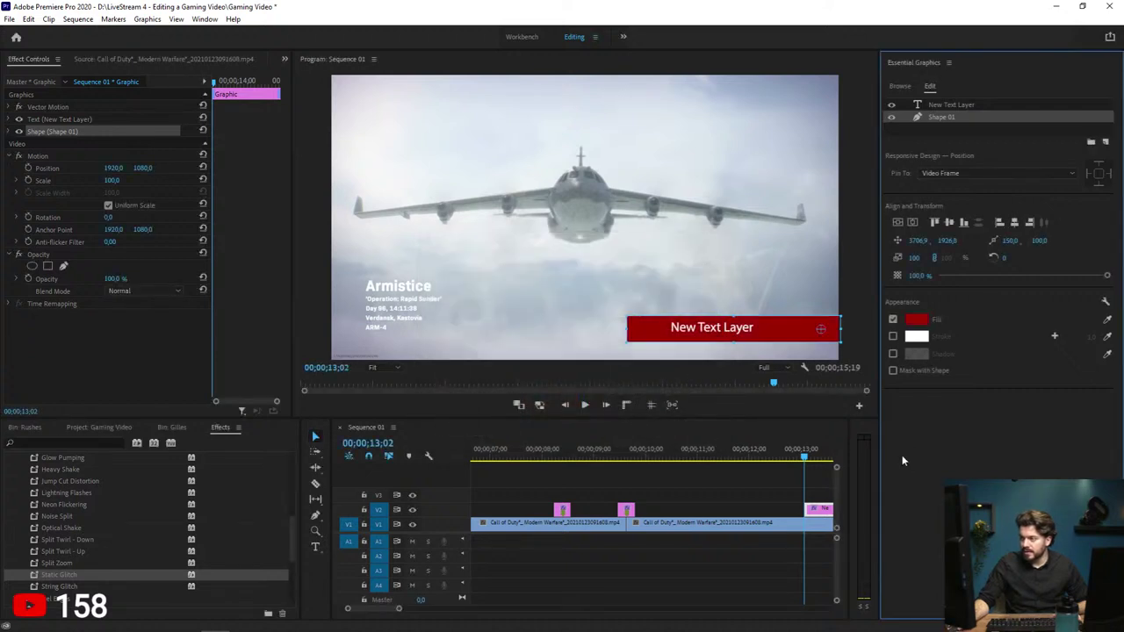
click(865, 303)
Step: Replace the placeholder text on the bar with "bboymarvel99" and set its font to Filson Soft Bold
click(936, 106)
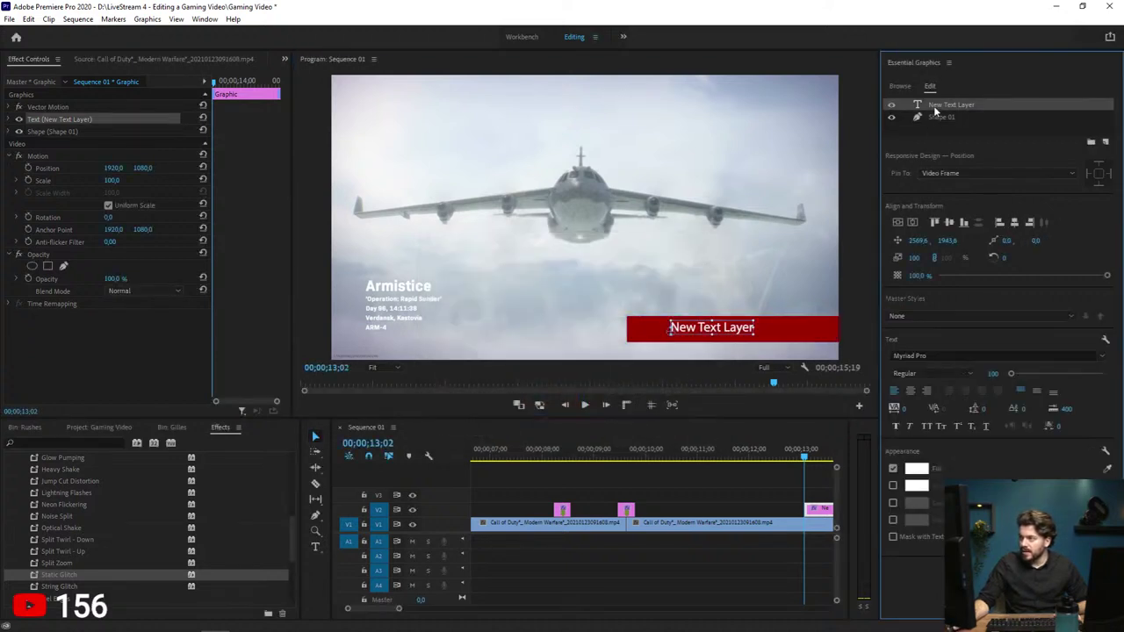
double_click(723, 332)
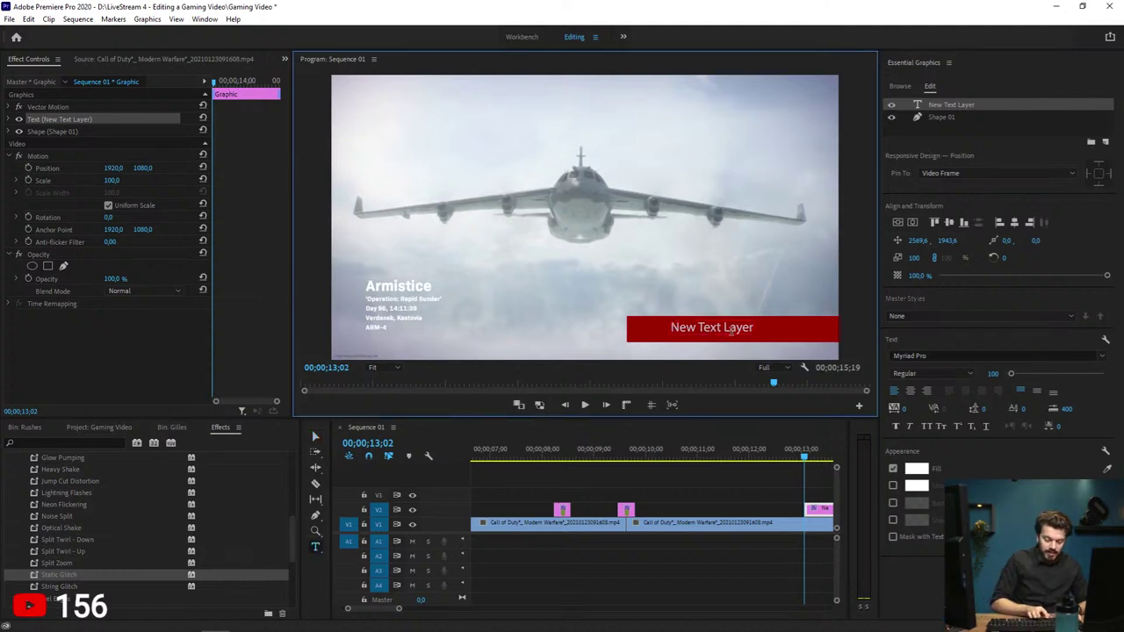
text(bboymarvel99)
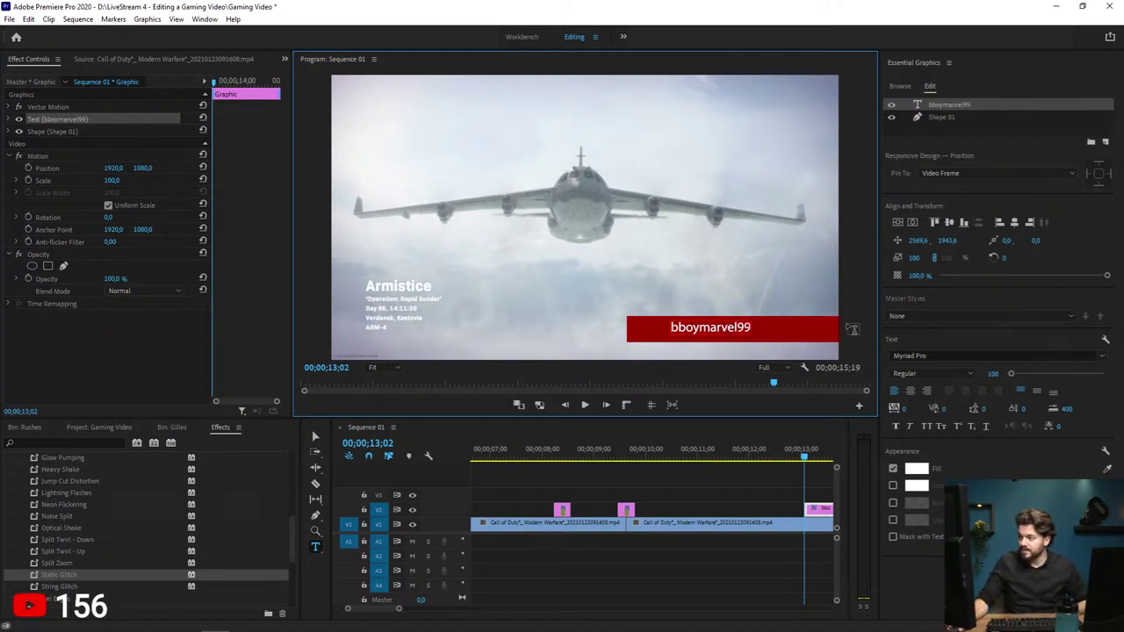
click(921, 356)
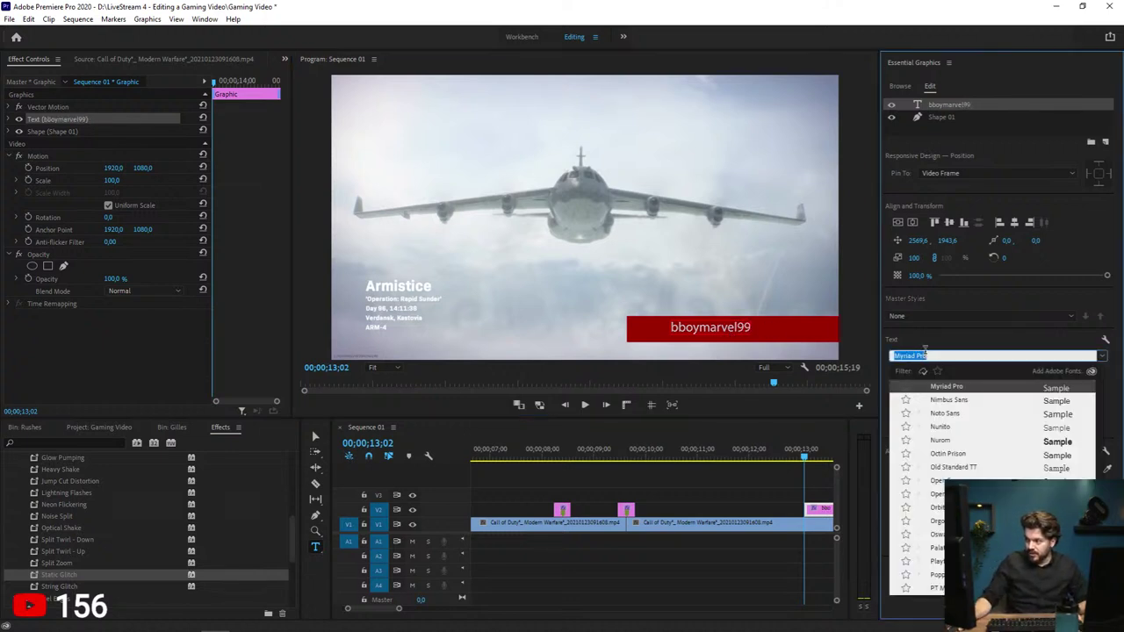
text(filso)
key(Down)
key(Return)
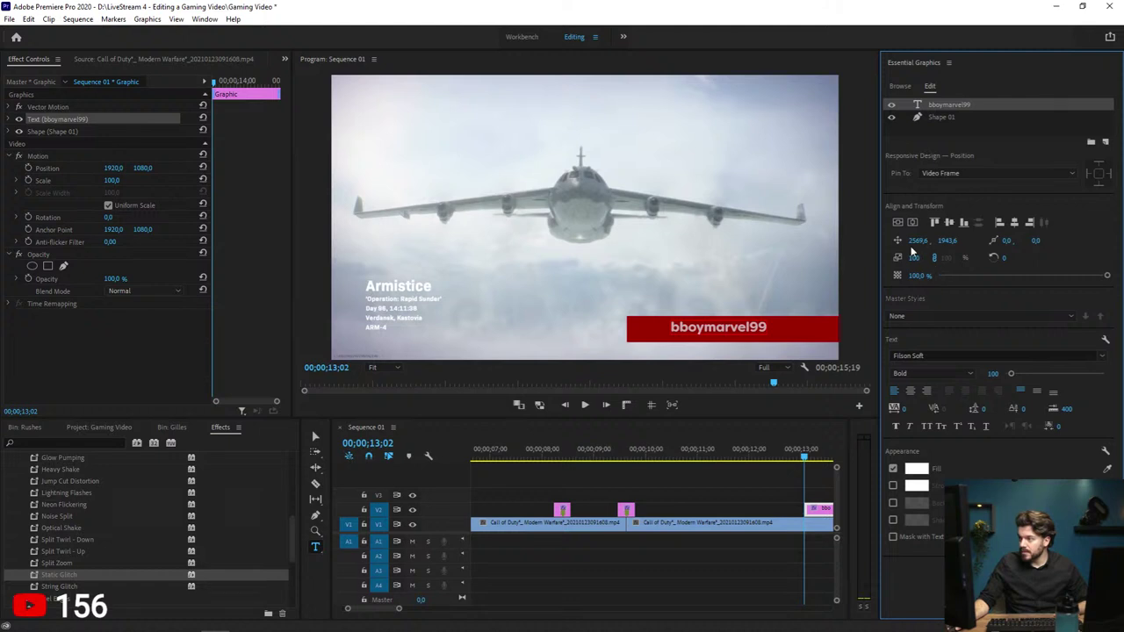
Step: Move the text toward the left end of the red bar and deselect the graphic
click(314, 437)
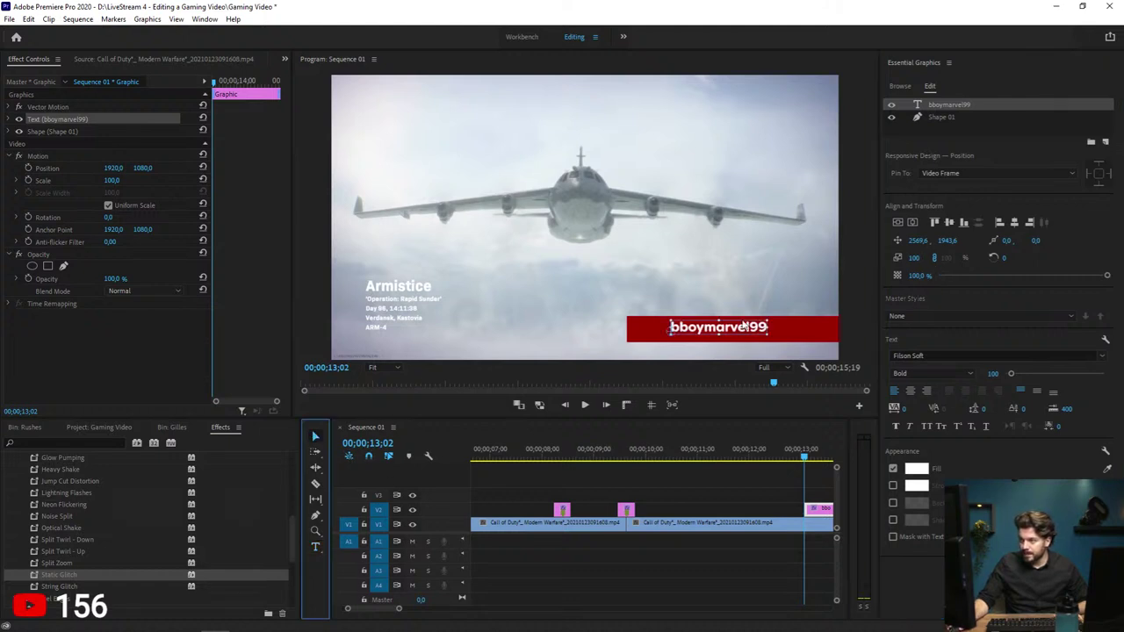
drag(748, 327, 715, 331)
click(694, 556)
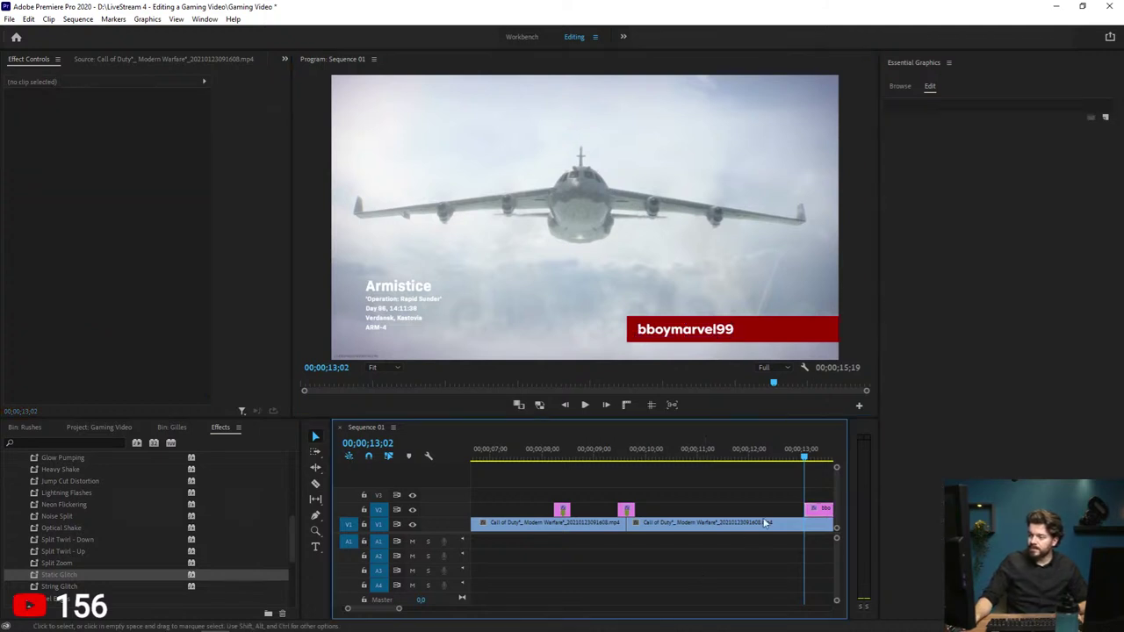
Step: Search the effects for "transform" and apply the Distort Transform effect to the title graphic on V2
scroll(800, 494, down, 2)
scroll(800, 493, down, 8)
click(672, 509)
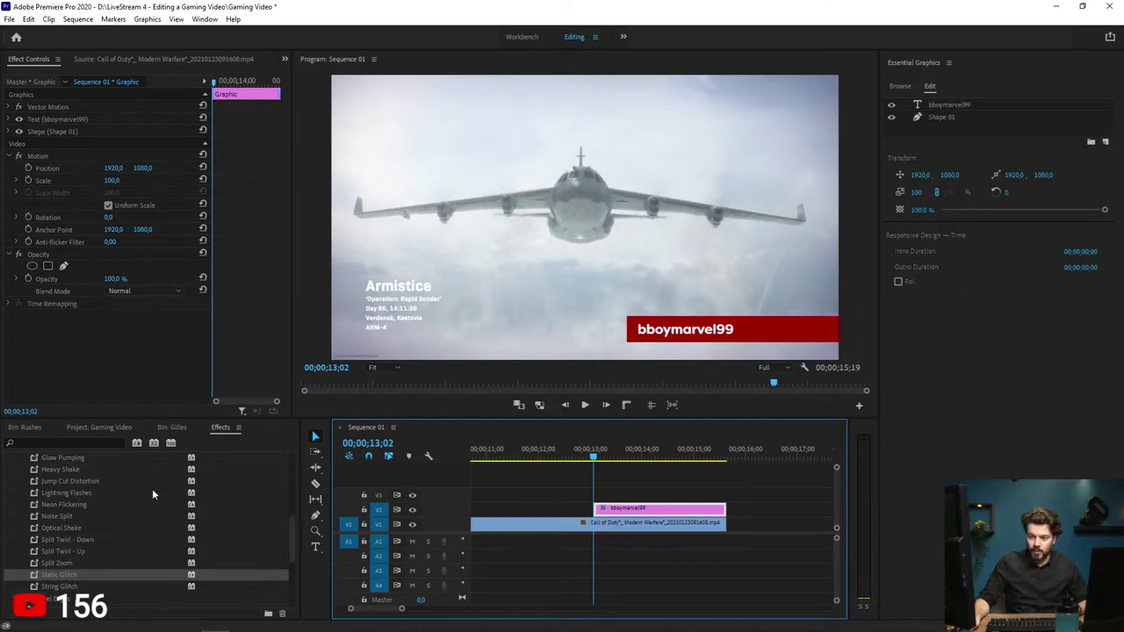
click(88, 443)
text(t)
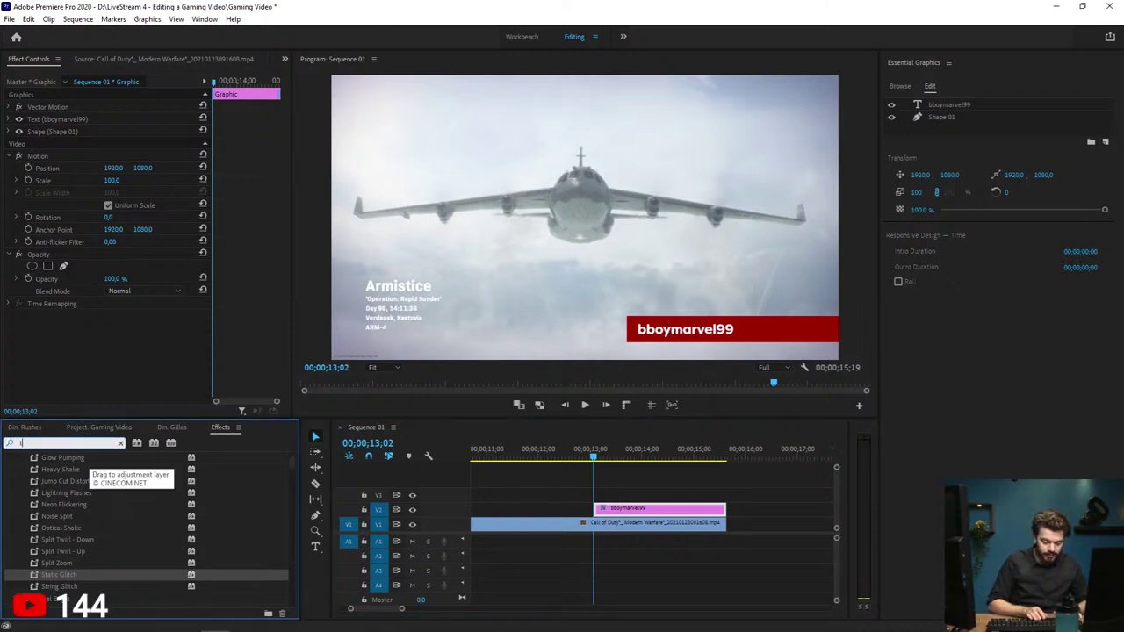
text(ransform)
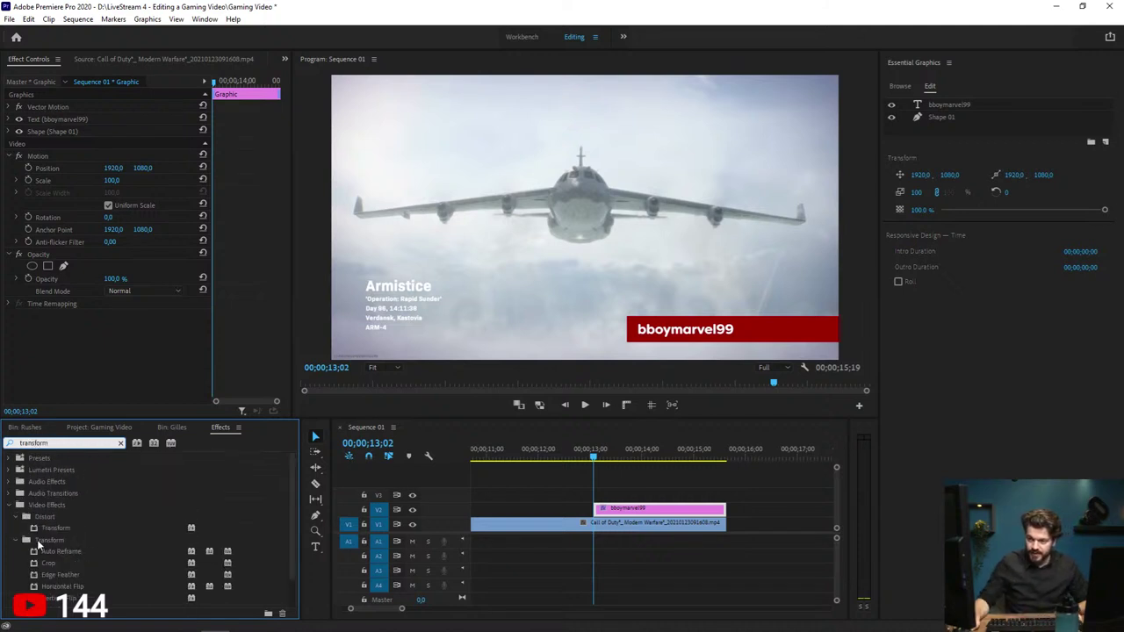
drag(56, 528, 101, 317)
scroll(162, 332, down, 2)
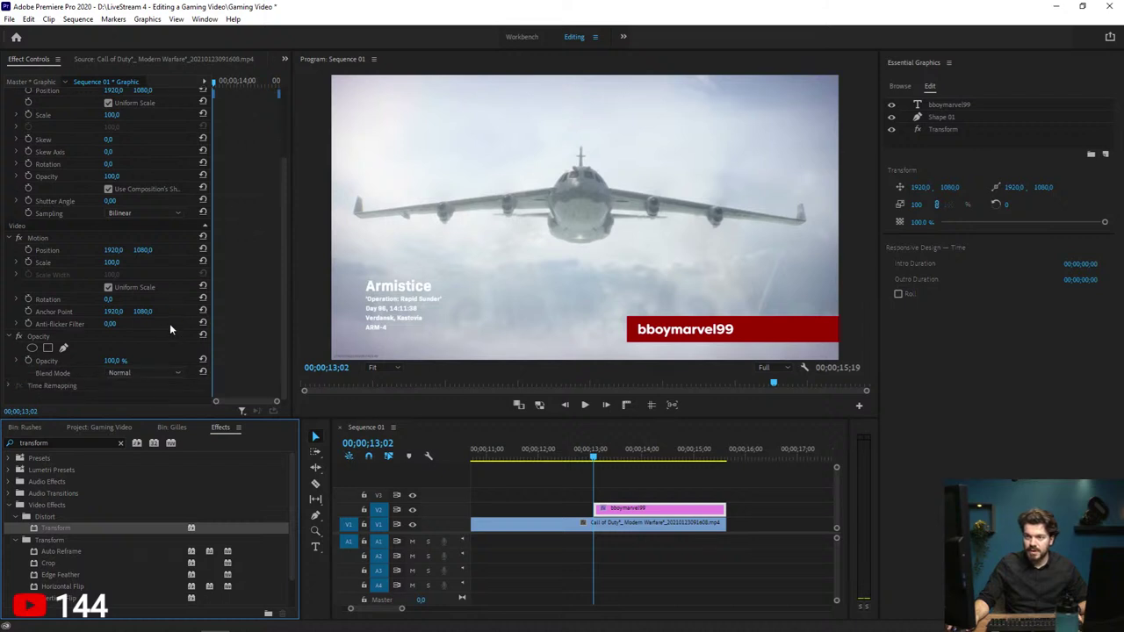
Step: Turn off the composition's shutter angle in the Transform effect and set Shutter Angle to 180
scroll(164, 320, up, 2)
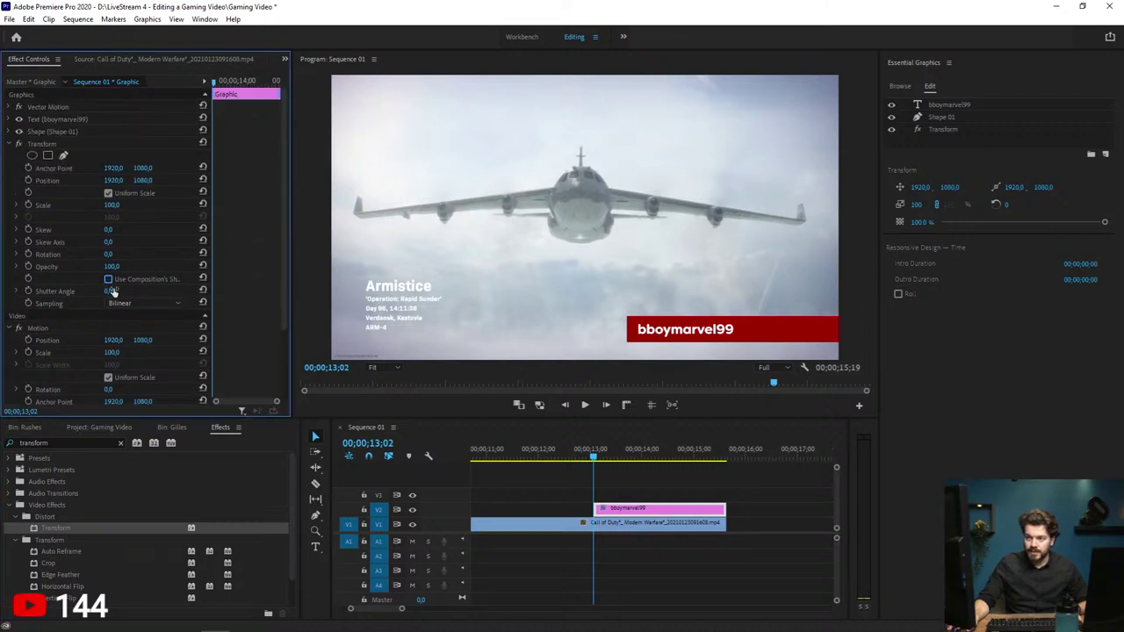
click(113, 290)
text(180)
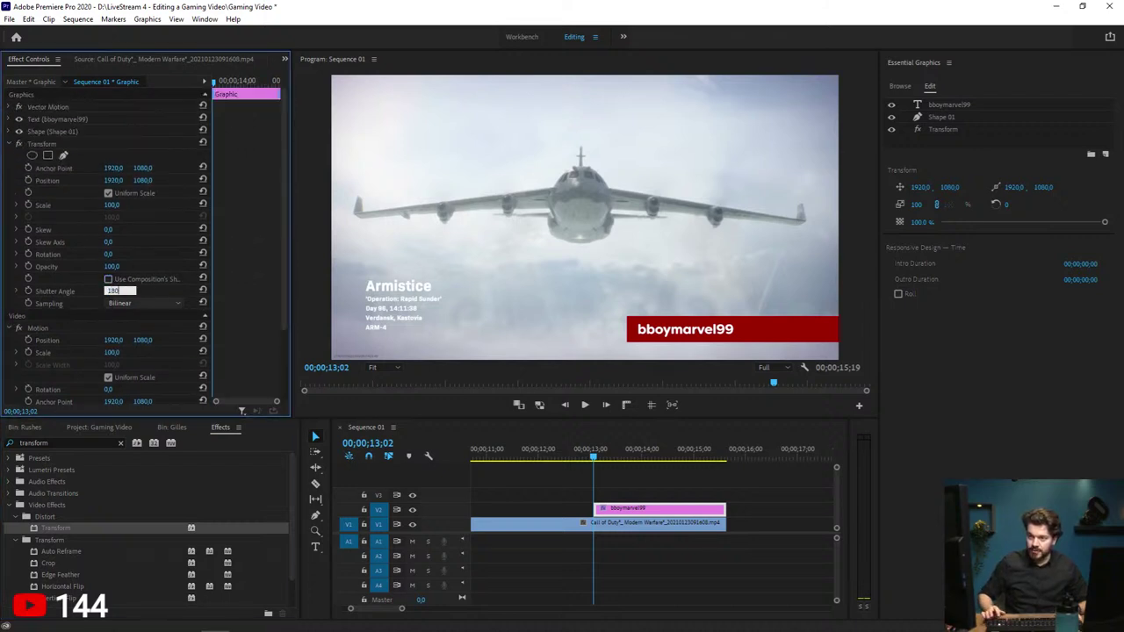
key(Return)
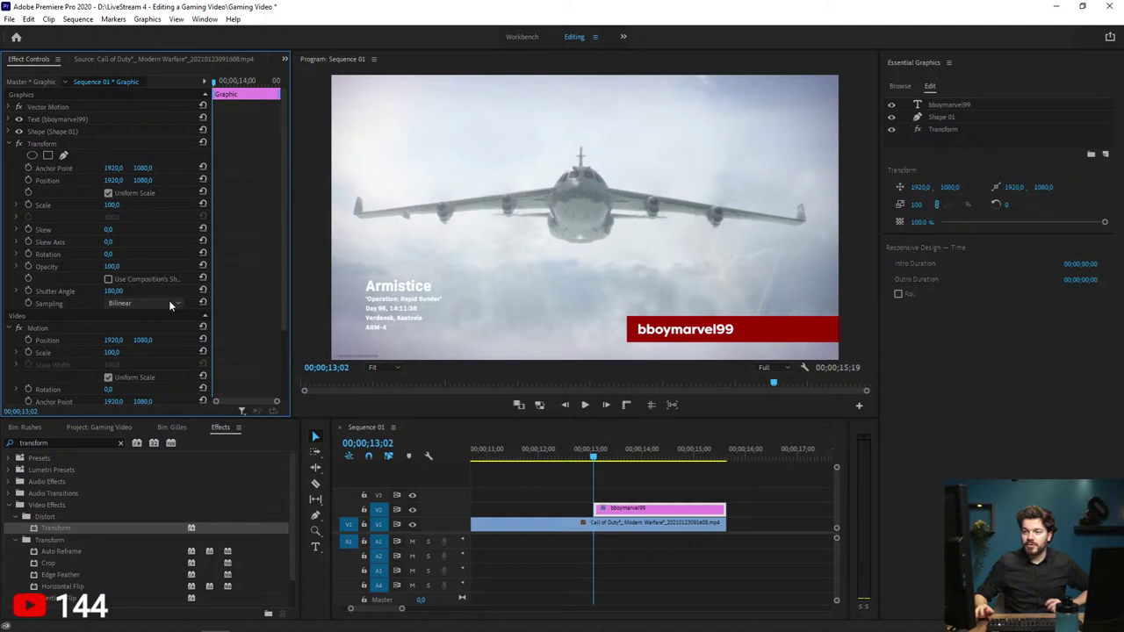
click(109, 280)
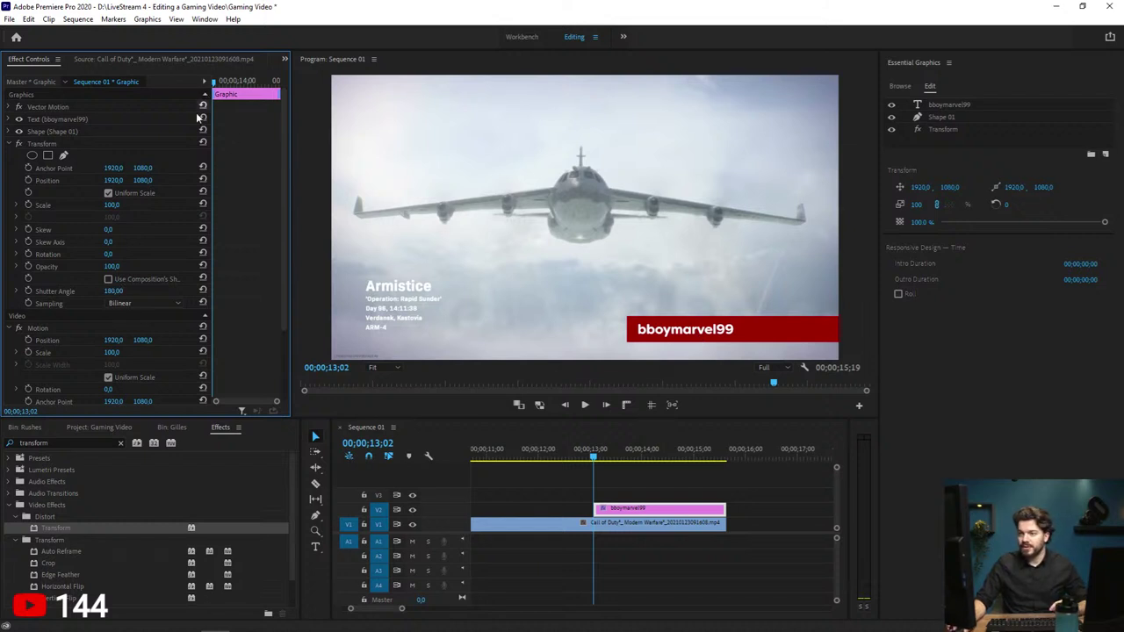
Step: Add Transform Position keyframes at 00;00;13;02 and 00;00;13;20, and return to the first keyframe
click(28, 204)
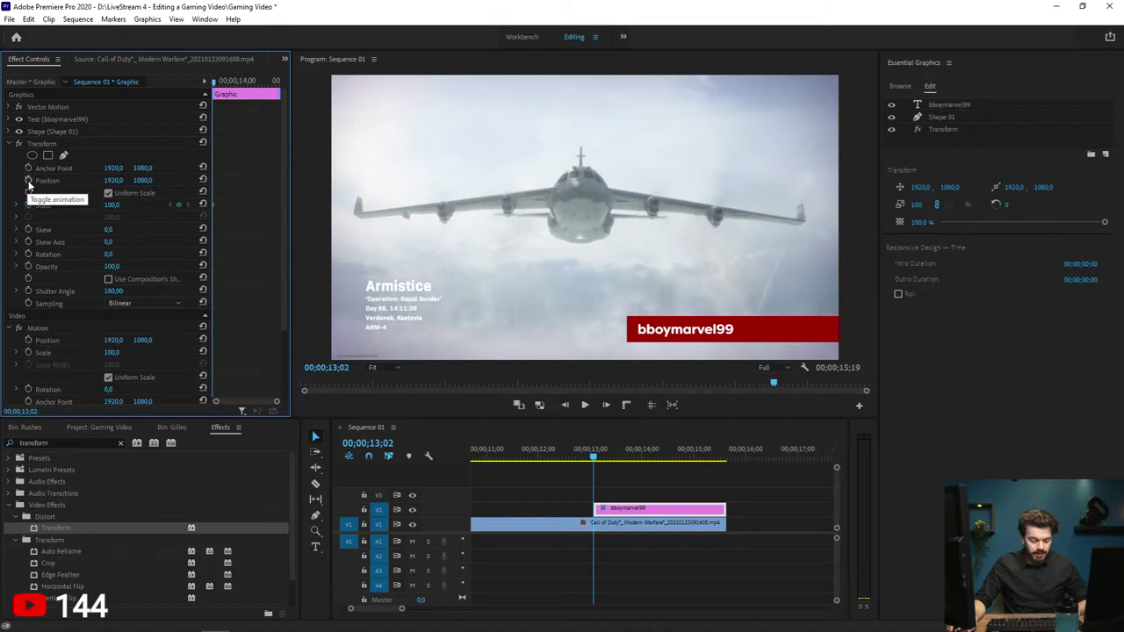
click(28, 180)
key(space)
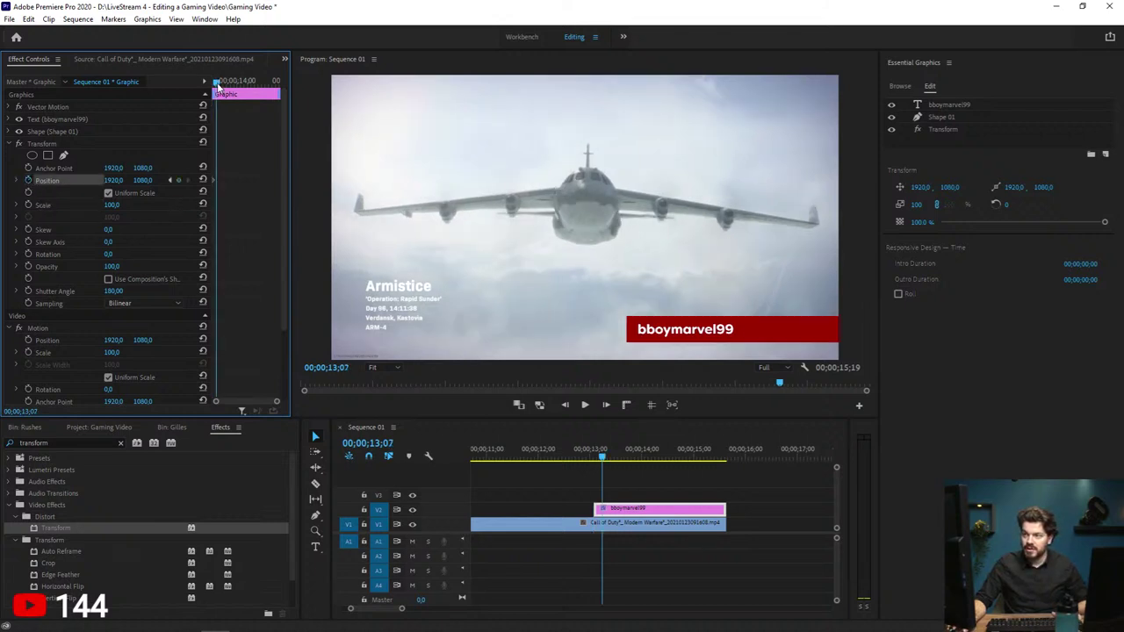
key(space)
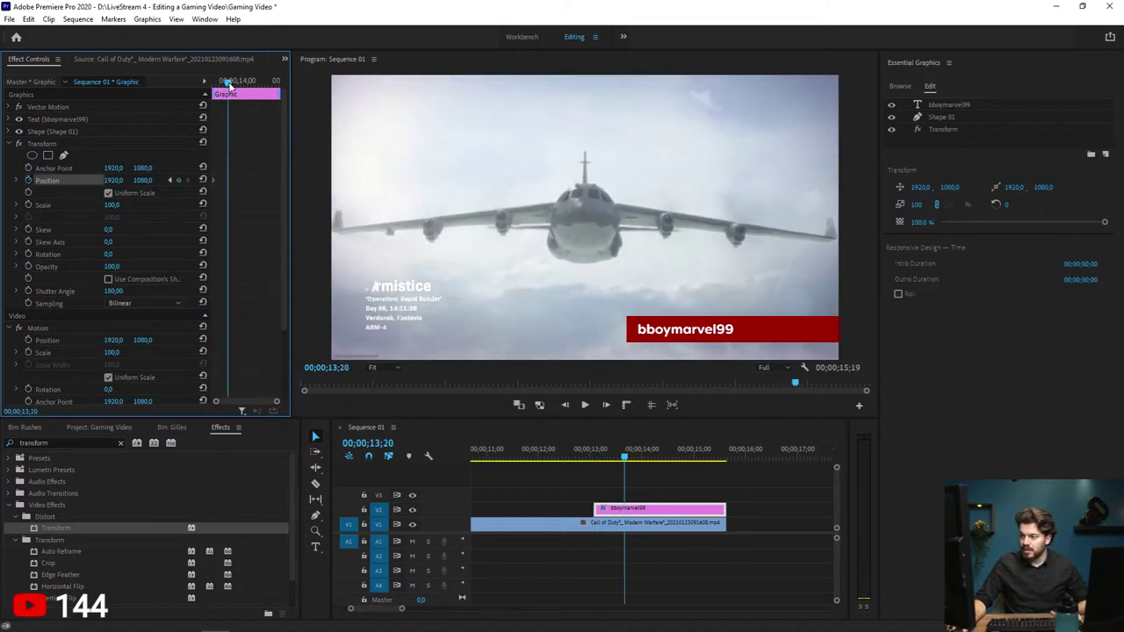
click(170, 180)
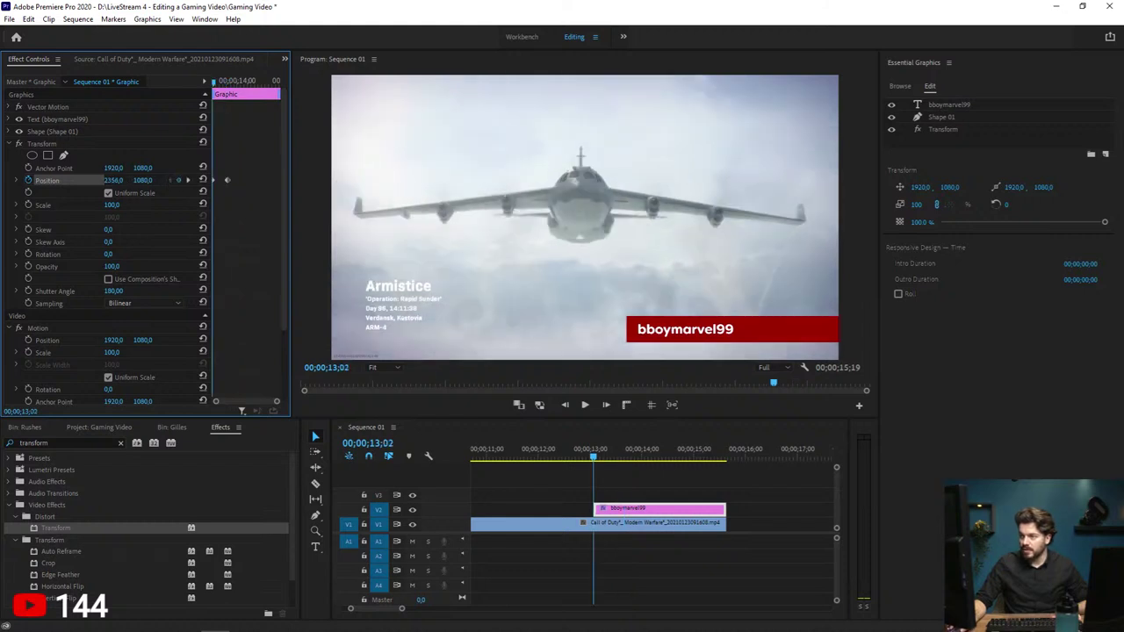
Step: Move the Transform effect above the text and shape layers in the graphic's layer stack and select it
click(945, 129)
drag(946, 131, 945, 106)
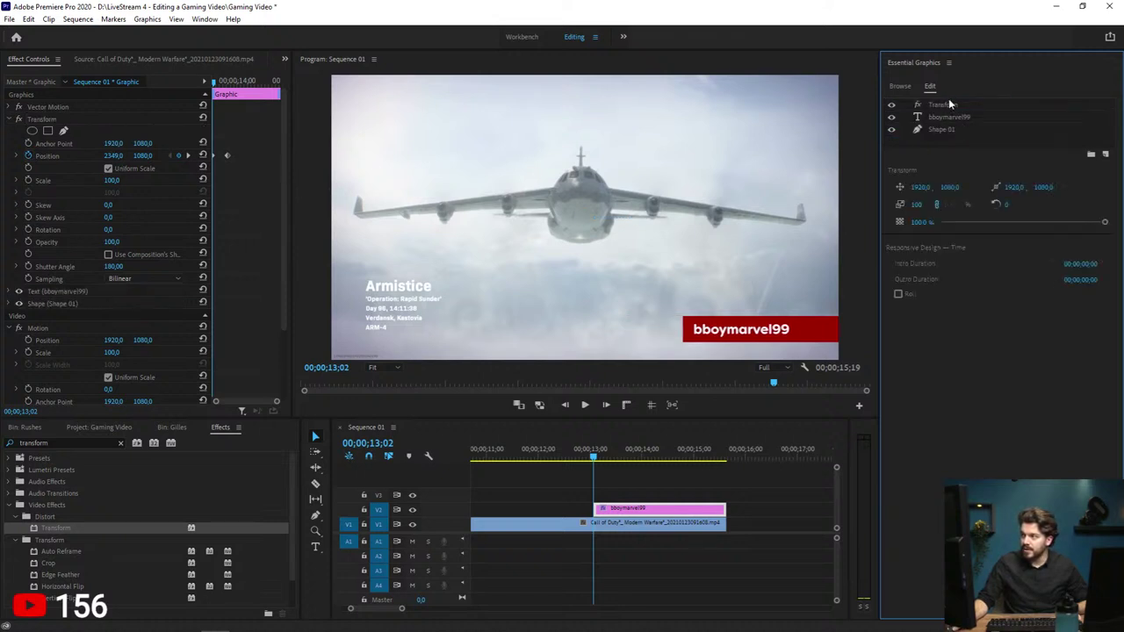
click(956, 106)
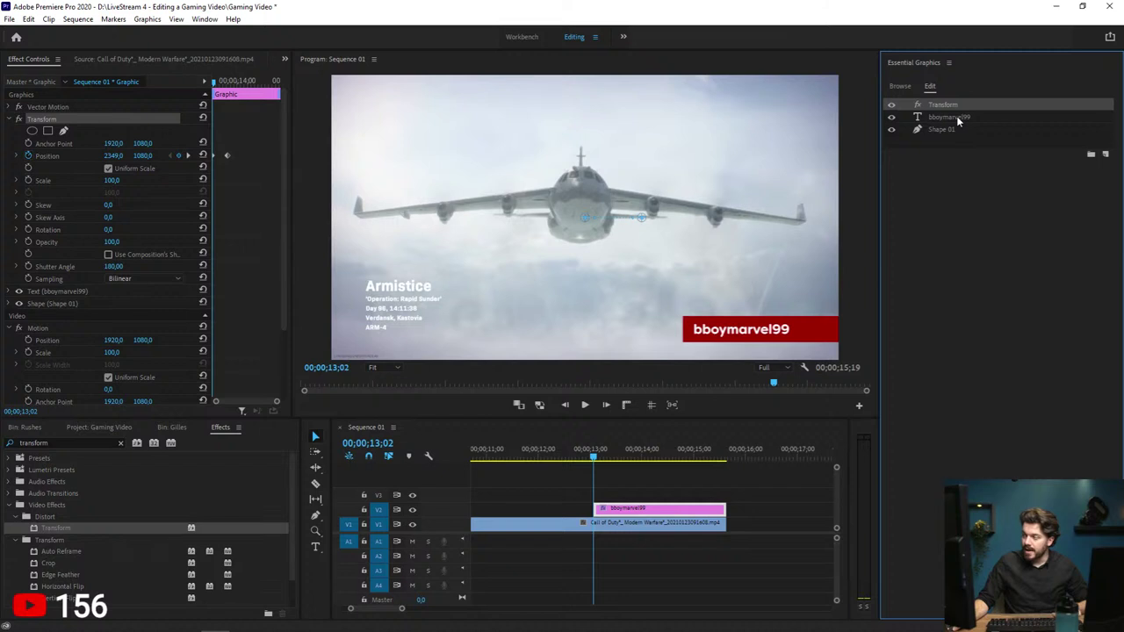
click(951, 116)
click(951, 129)
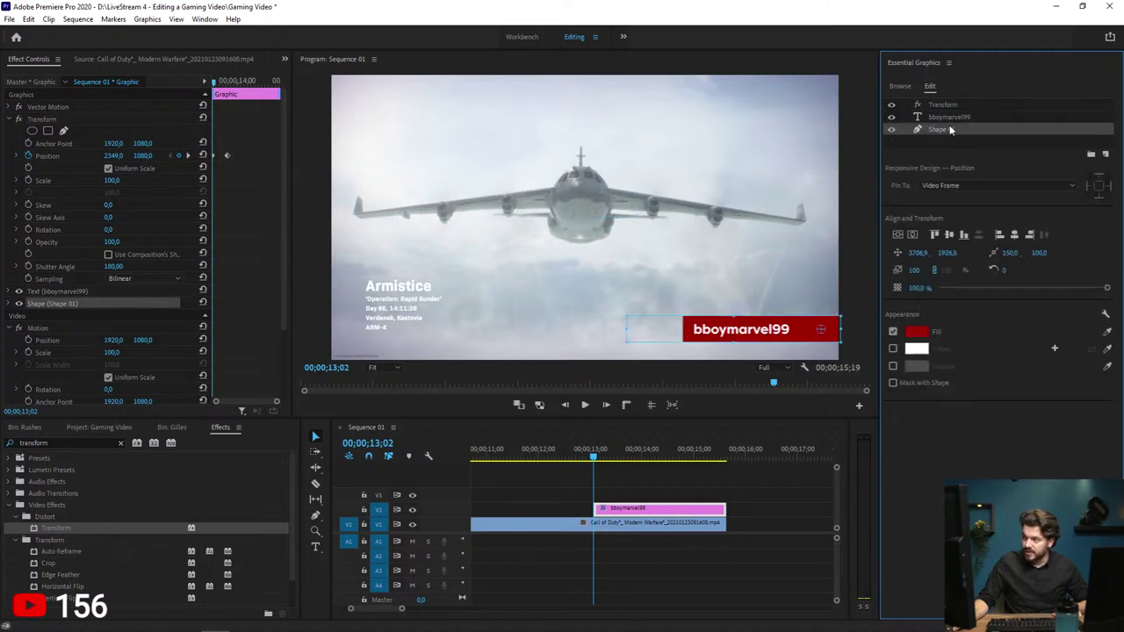
click(947, 106)
Step: Set the first Position keyframe's X value to 3595, apply Ease Out to it, and apply Ease In to the second keyframe
drag(113, 156, 287, 156)
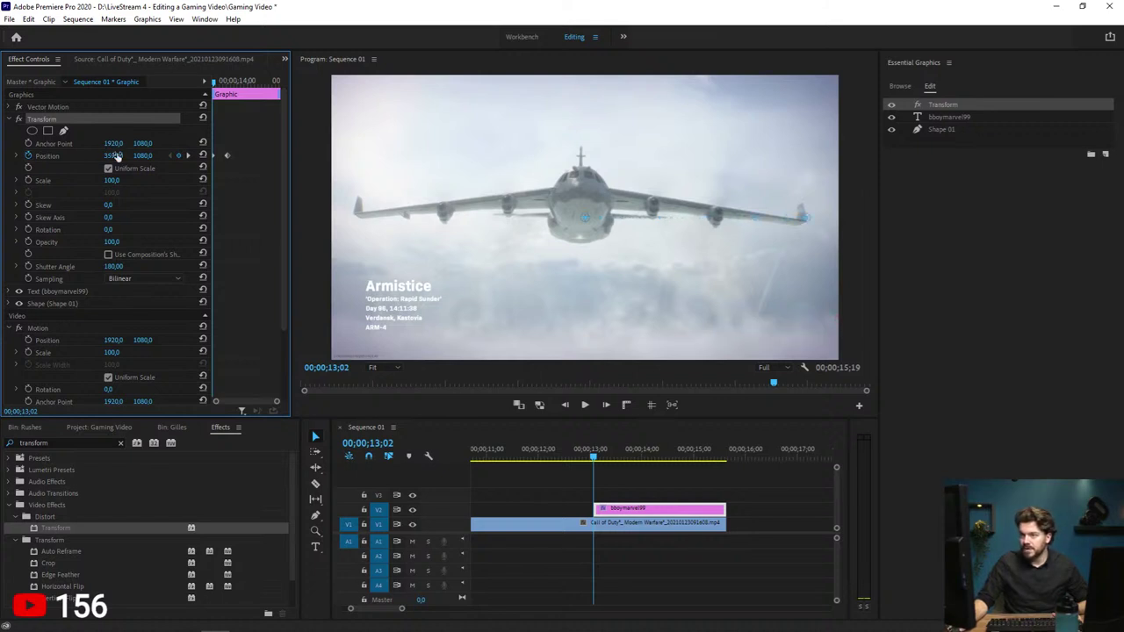
right_click(214, 156)
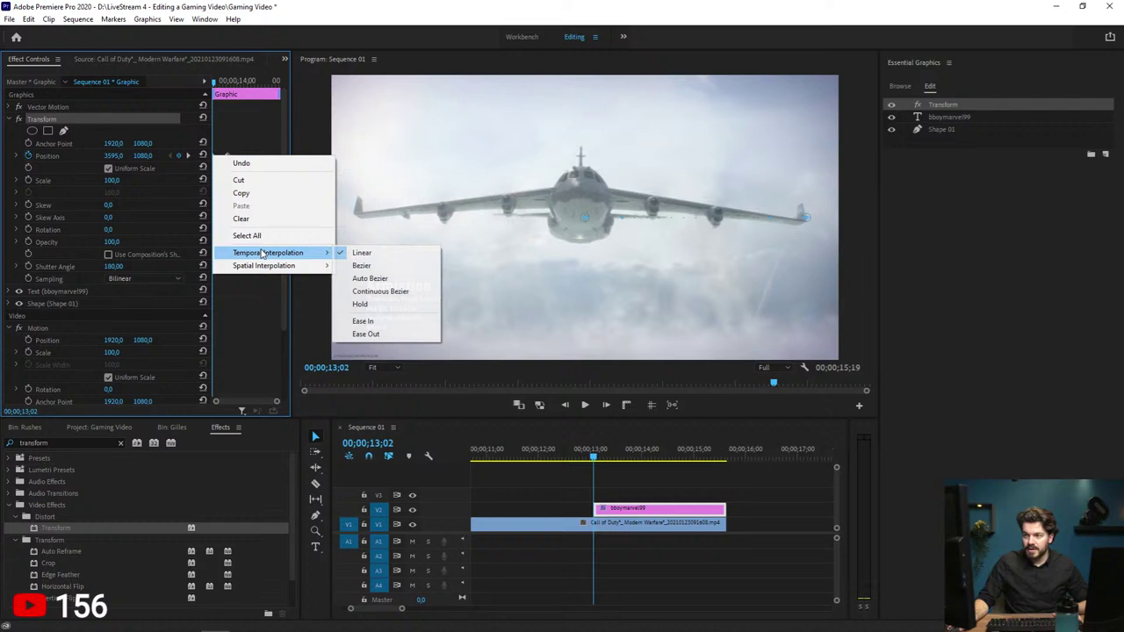
click(367, 334)
right_click(226, 158)
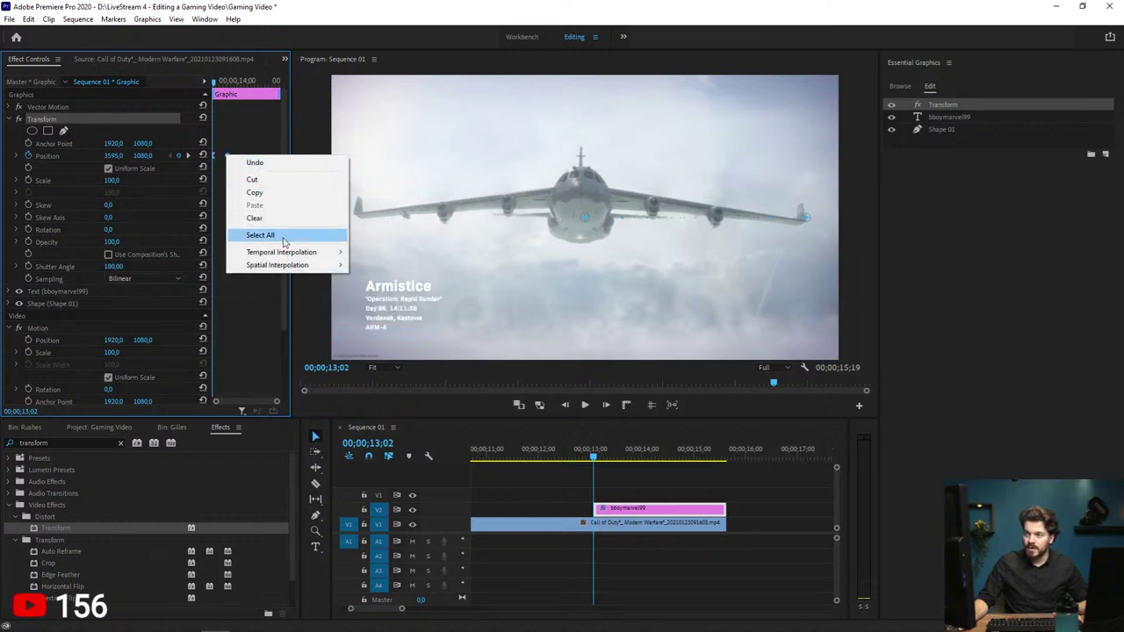
mouse_move(292, 253)
click(378, 322)
Step: Build the title's exit with a Position keyframe at rest at 00;00;15;06 and an off-screen one with X 3595 at 00;00;15;16
key(space)
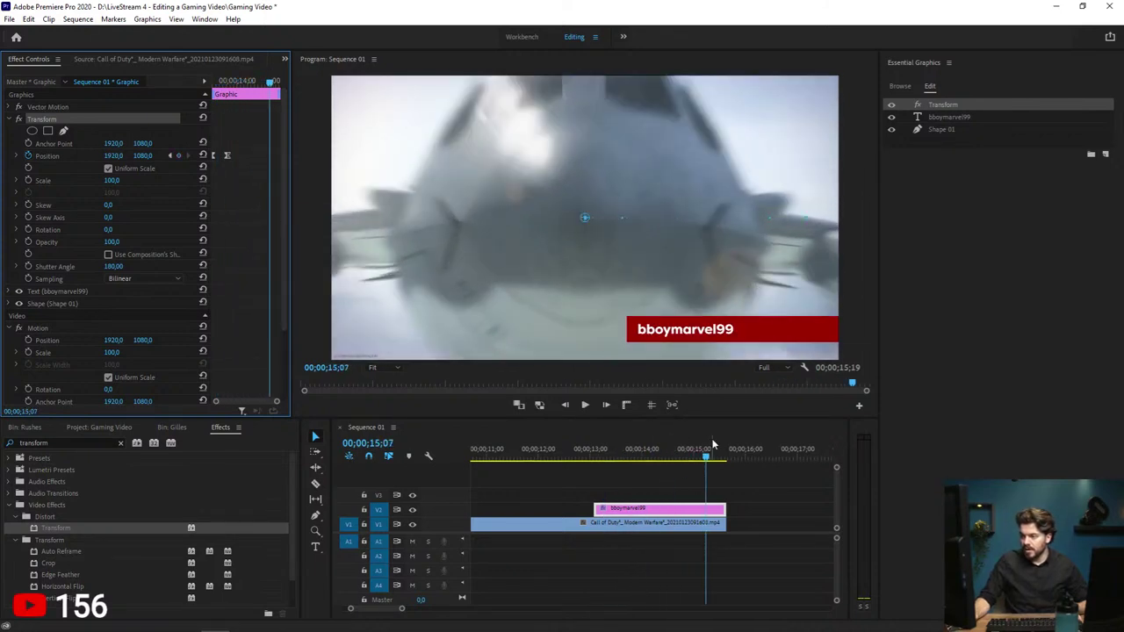
click(703, 458)
click(227, 156)
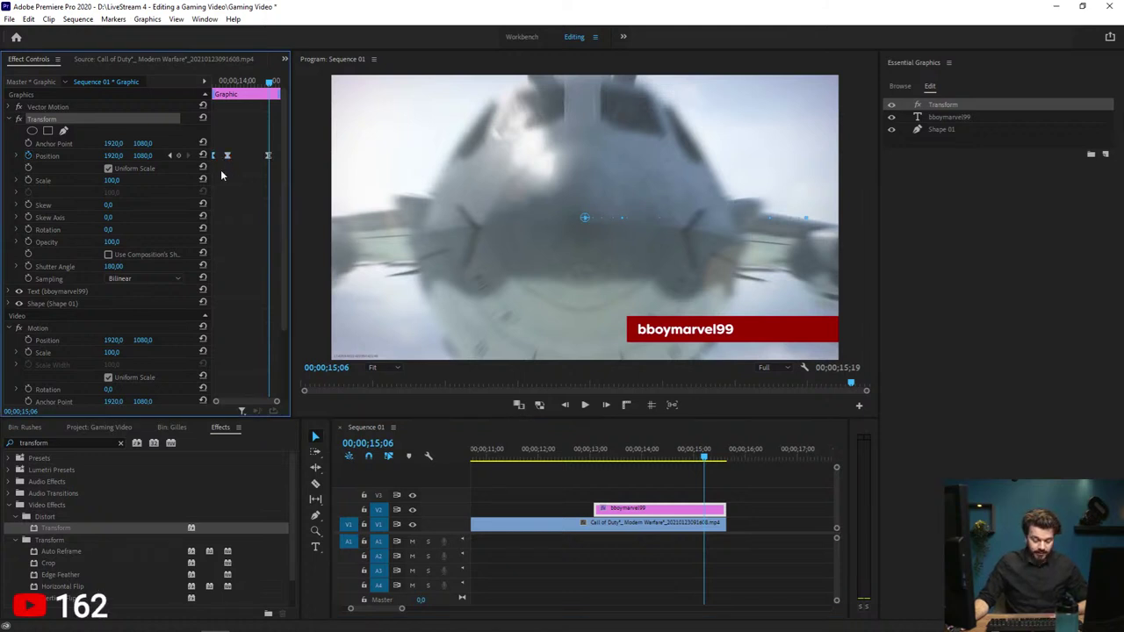
drag(269, 82, 277, 86)
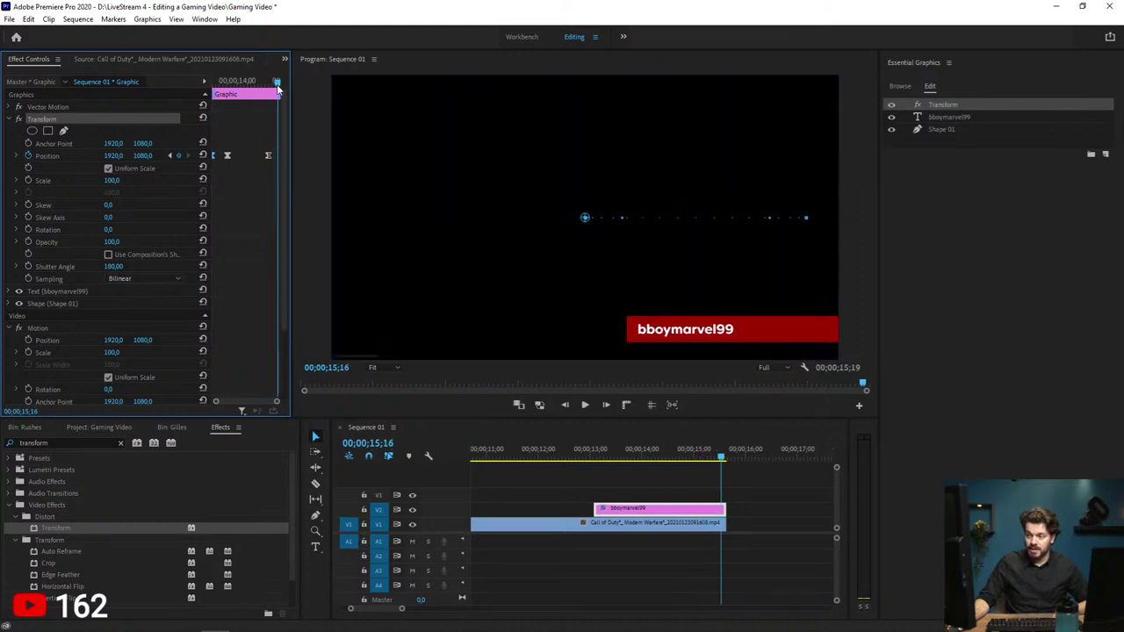
key(ctrl+v)
key(shift+k)
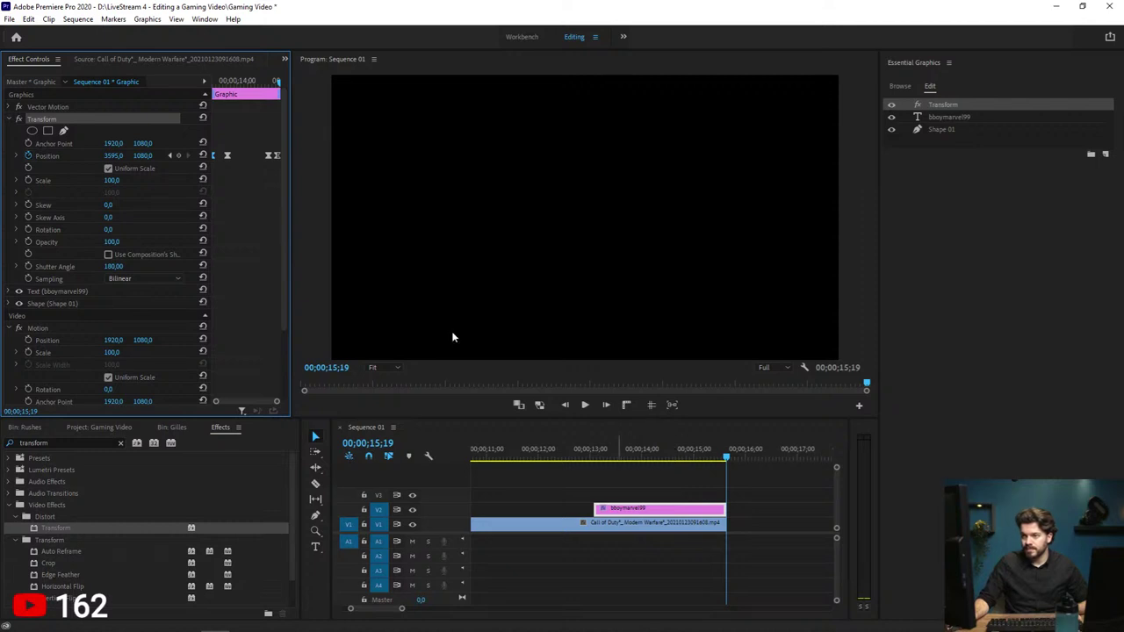
Step: Shift the two closing Position keyframes slightly earlier and trim the ends of the title and video clips to 00;00;15;11
drag(278, 156, 272, 157)
click(249, 82)
drag(249, 82, 276, 85)
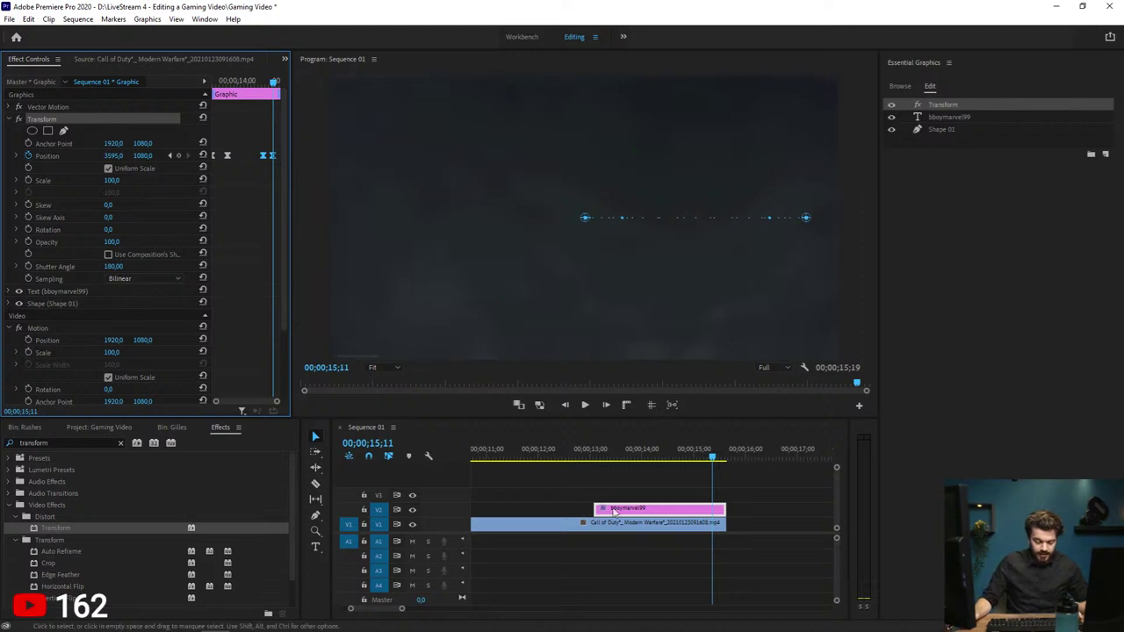
click(720, 519)
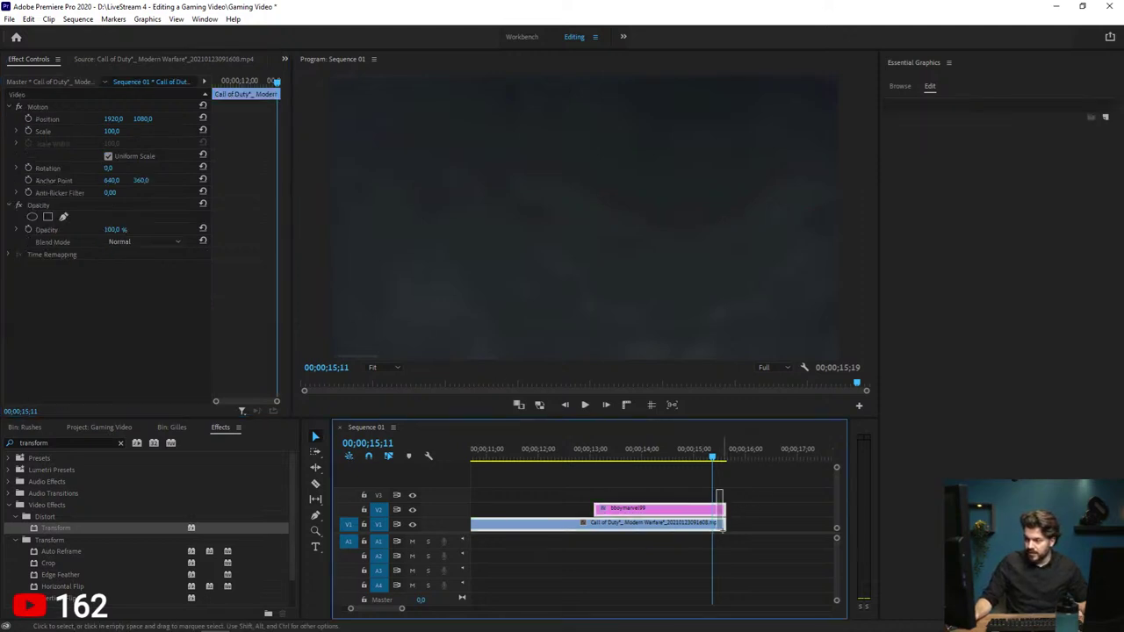
key(e)
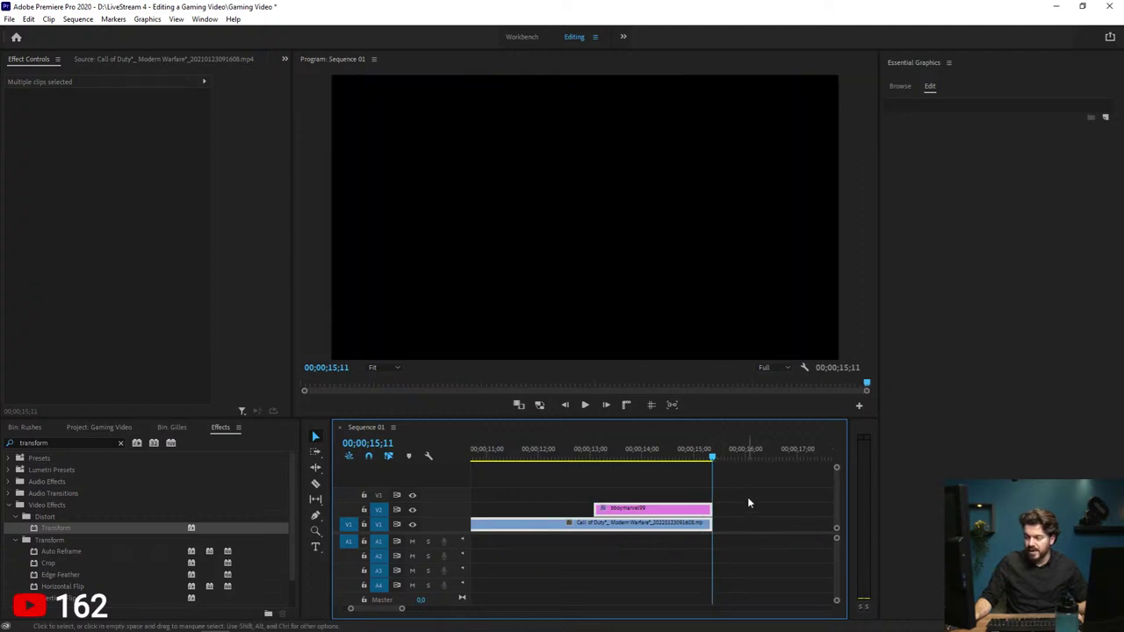
Step: Scrub through the name title section of the sequence to review its slide-in and exit
click(749, 503)
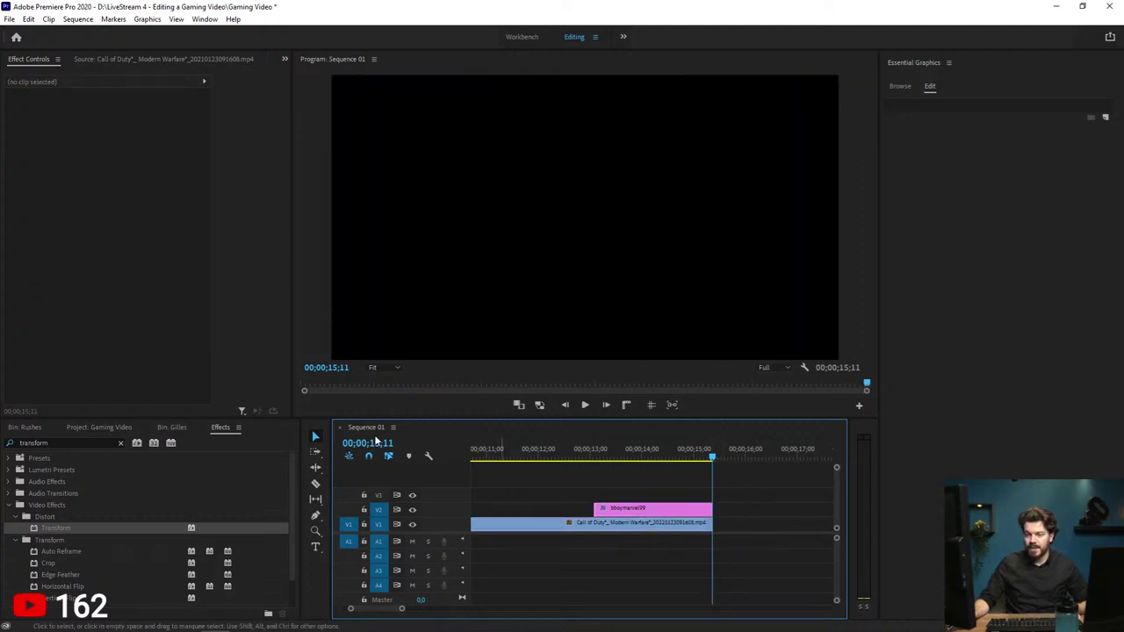
click(134, 60)
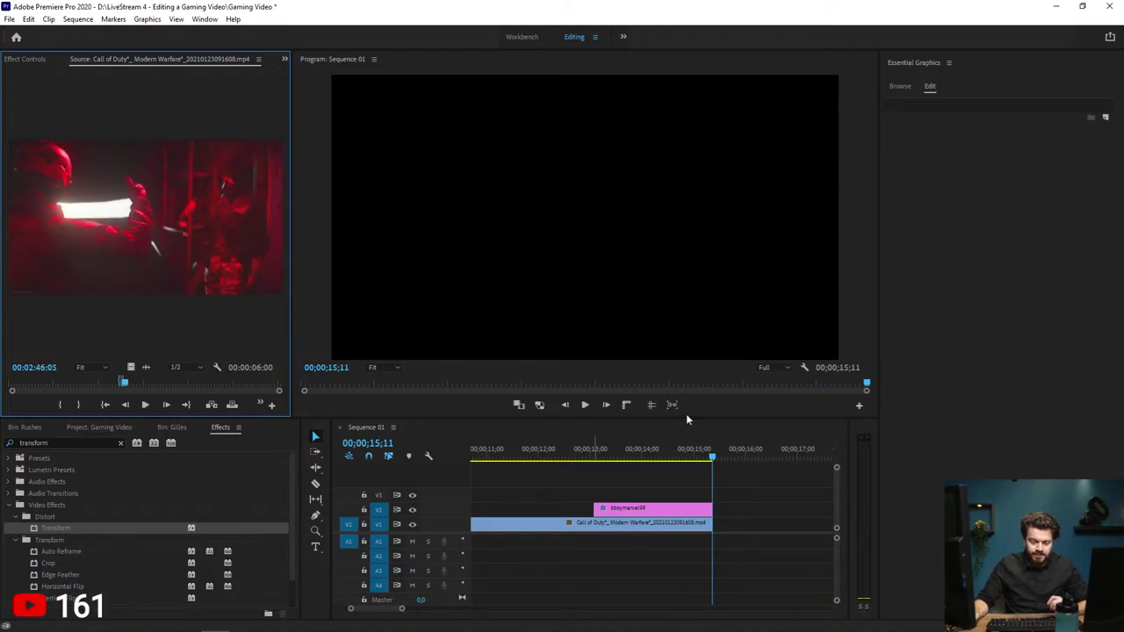
drag(718, 446, 627, 450)
key(minus)
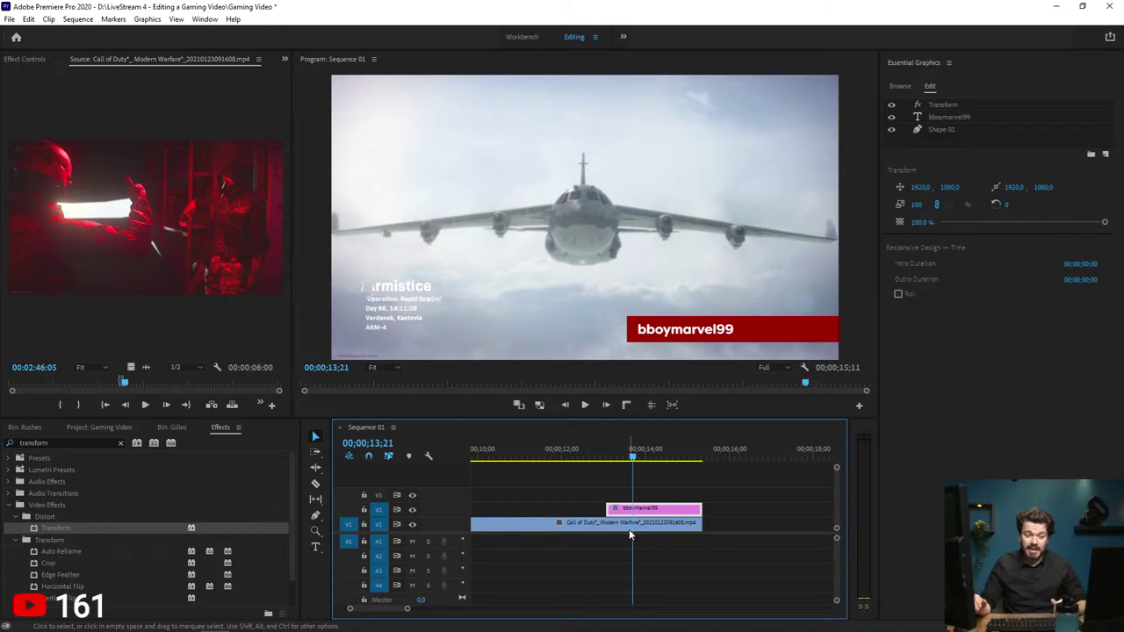
click(702, 480)
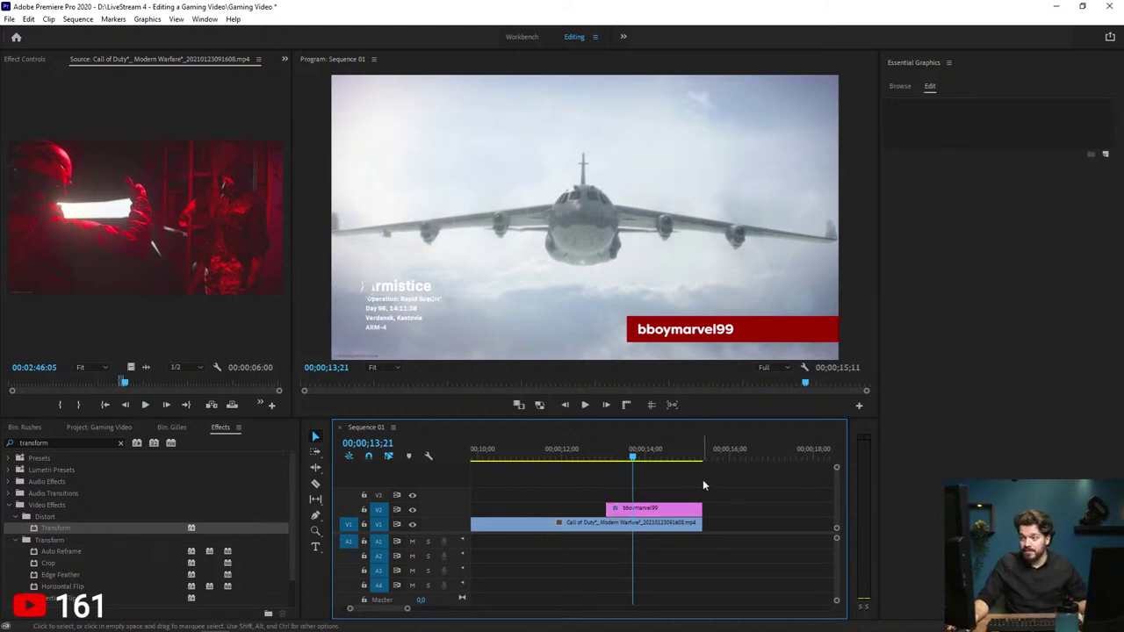
key(minus)
key(minus)
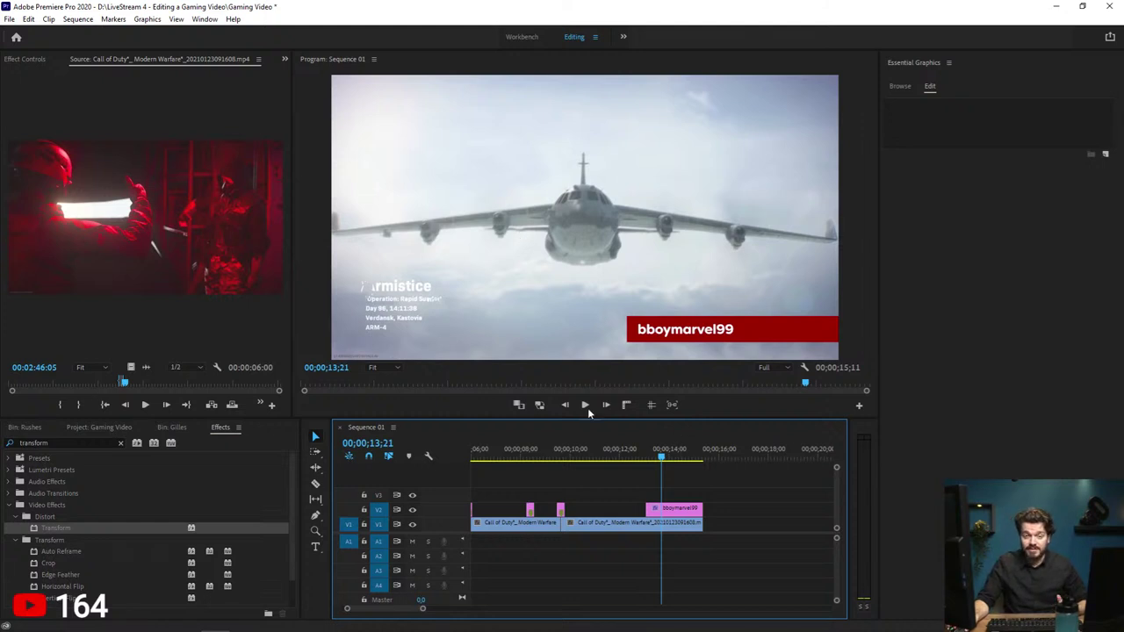
drag(668, 458, 696, 459)
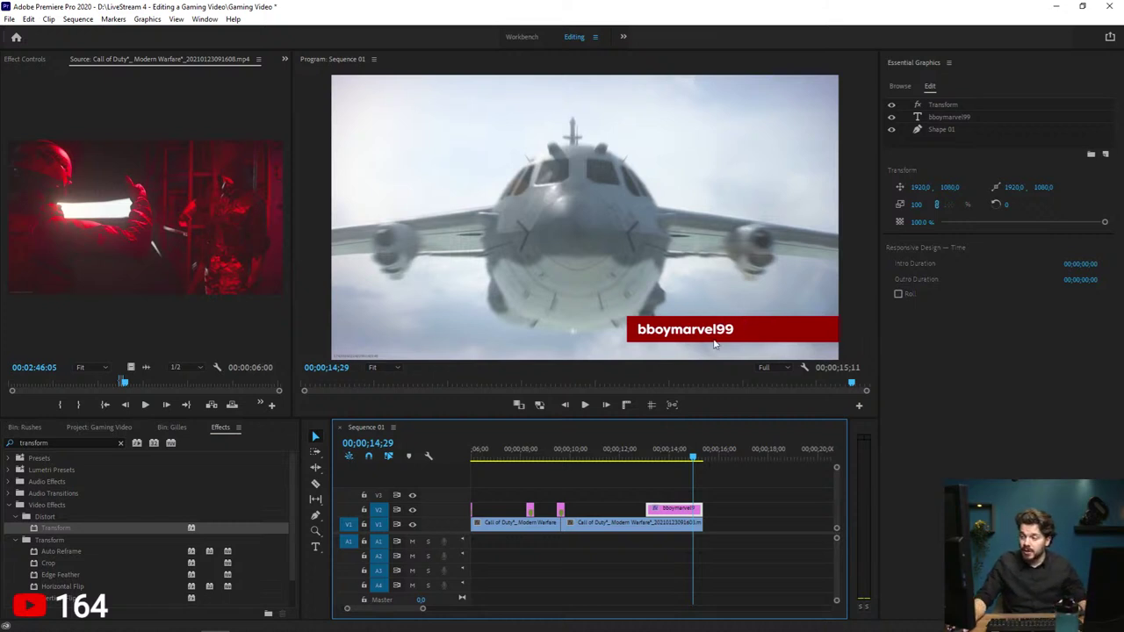
Step: Play the whole sequence from 00;00;00;00 to review the edit so far
click(728, 508)
scroll(645, 487, up, 5)
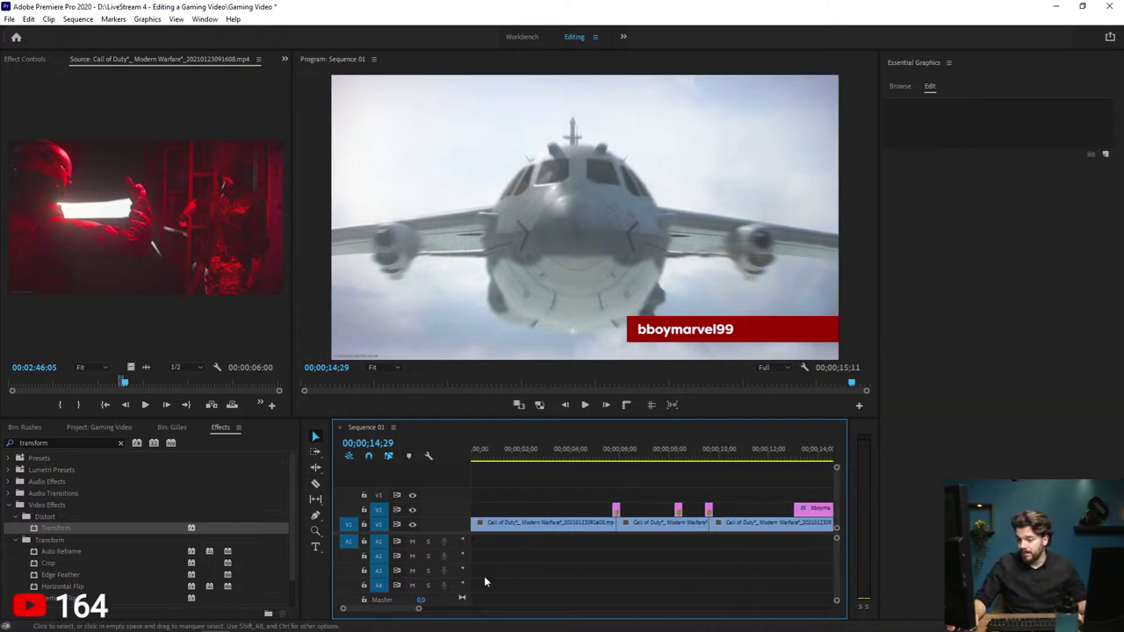
drag(420, 611, 445, 610)
key(Home)
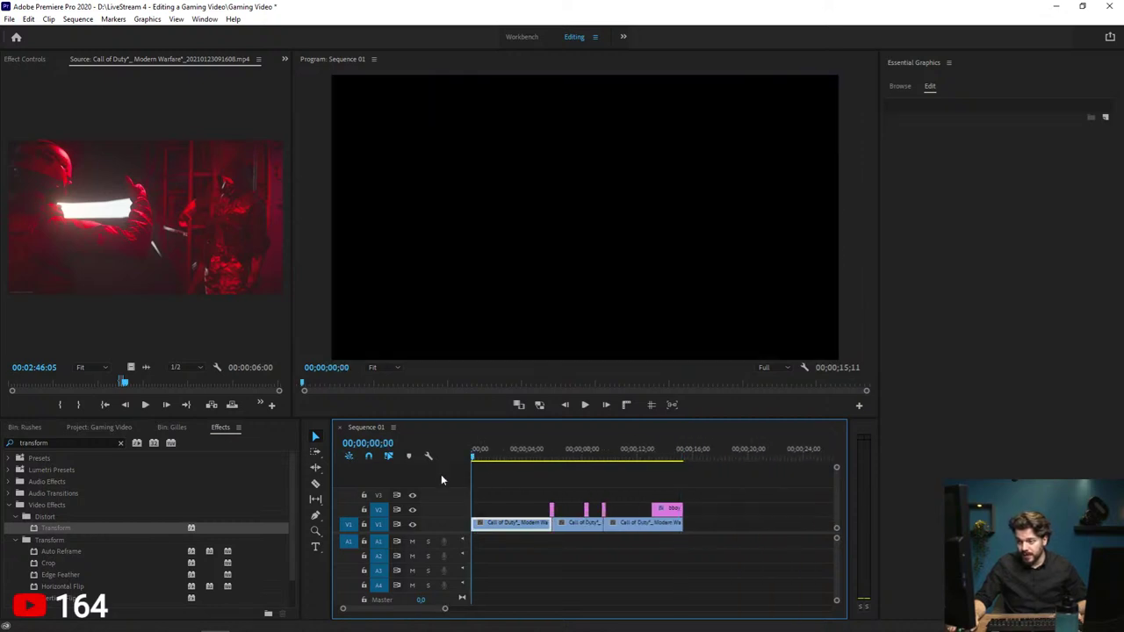
key(space)
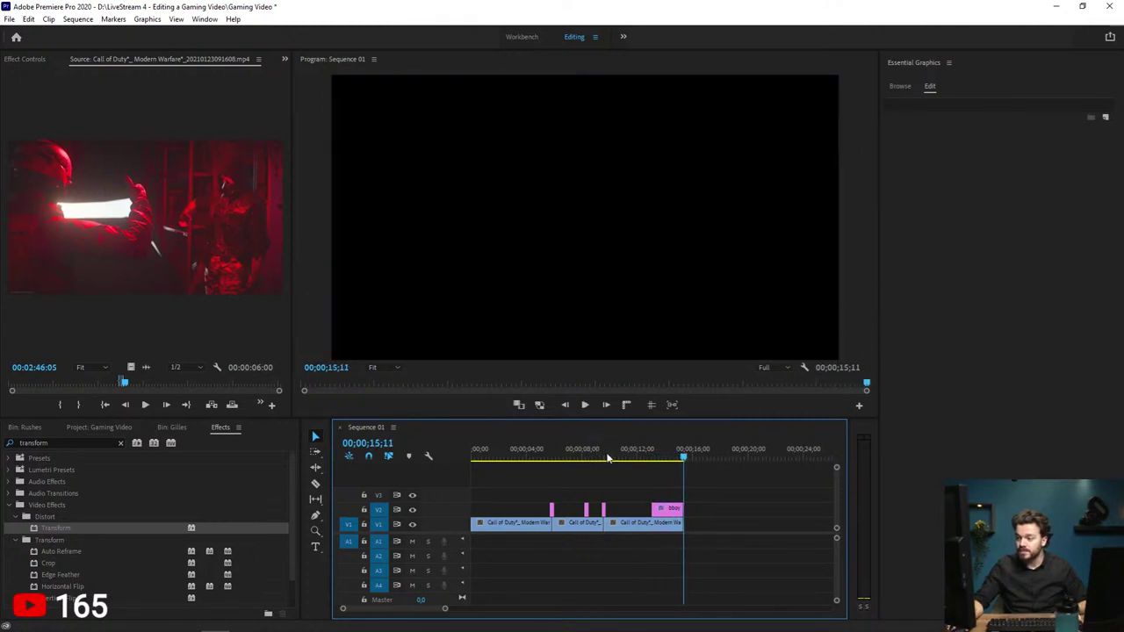
Step: Search the source recording from about 00:03:34:14 onward for the indoor combat scene by the door
click(128, 286)
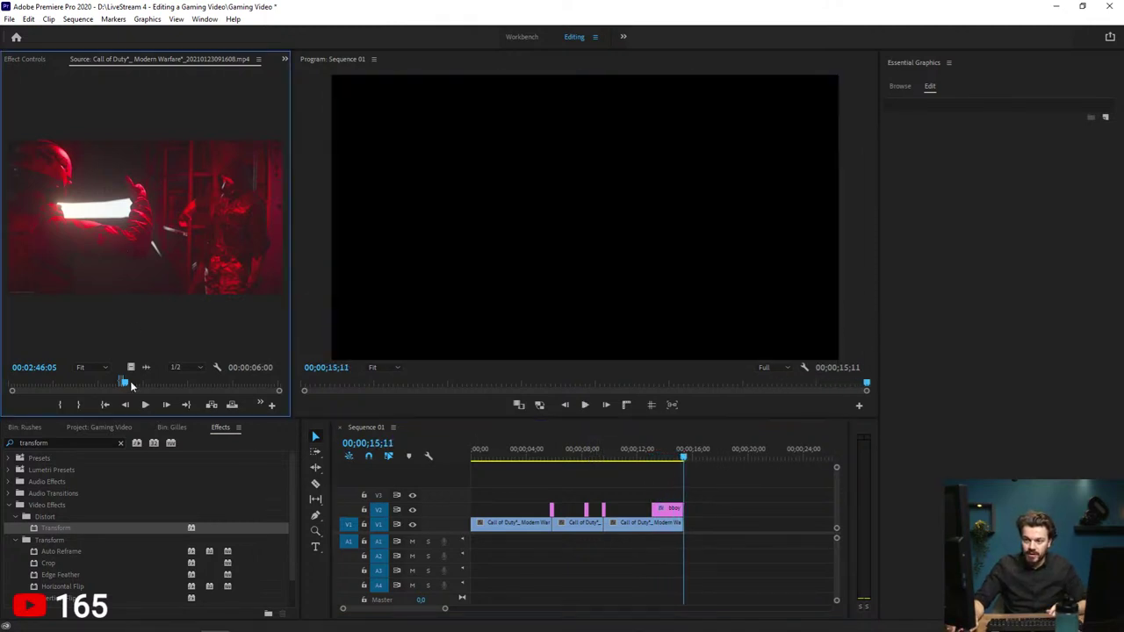
drag(130, 384, 159, 383)
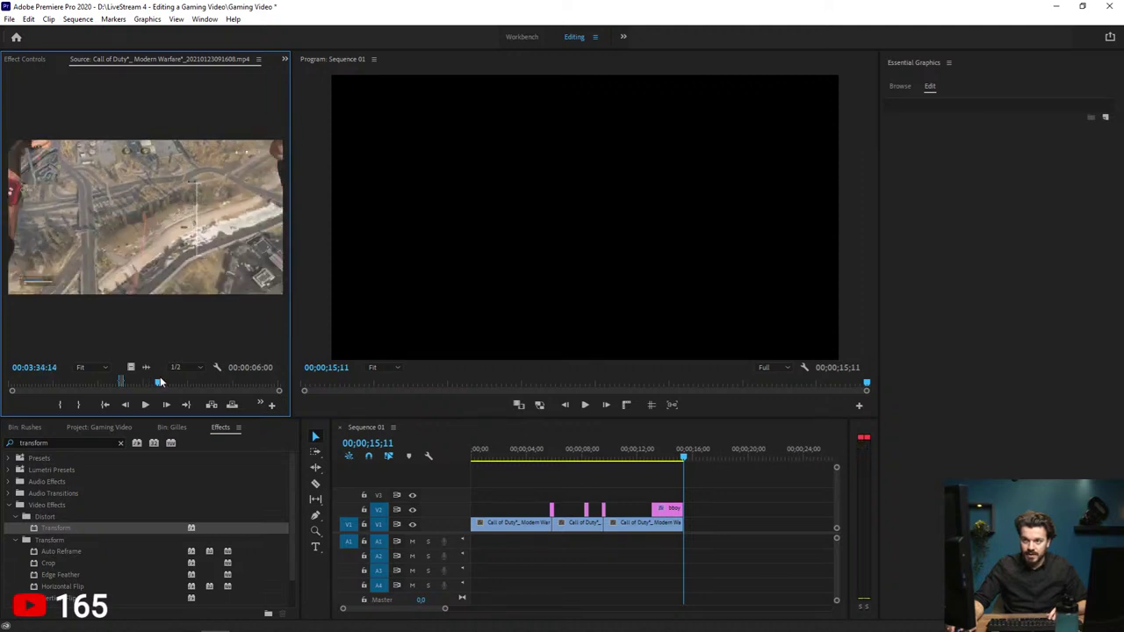
key(space)
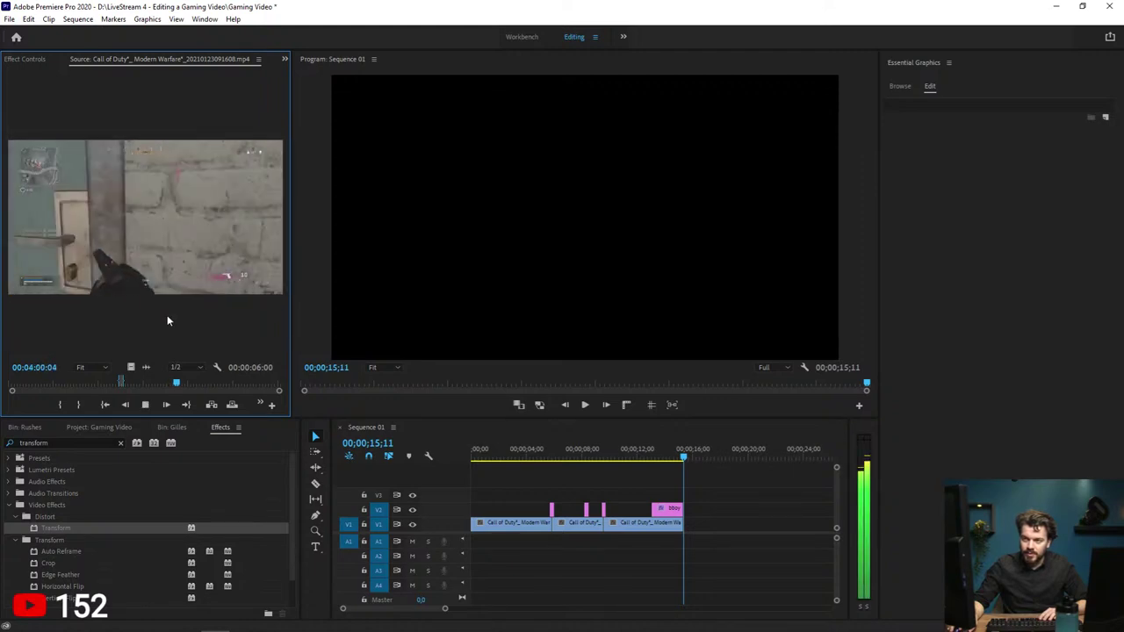
key(space)
key(space)
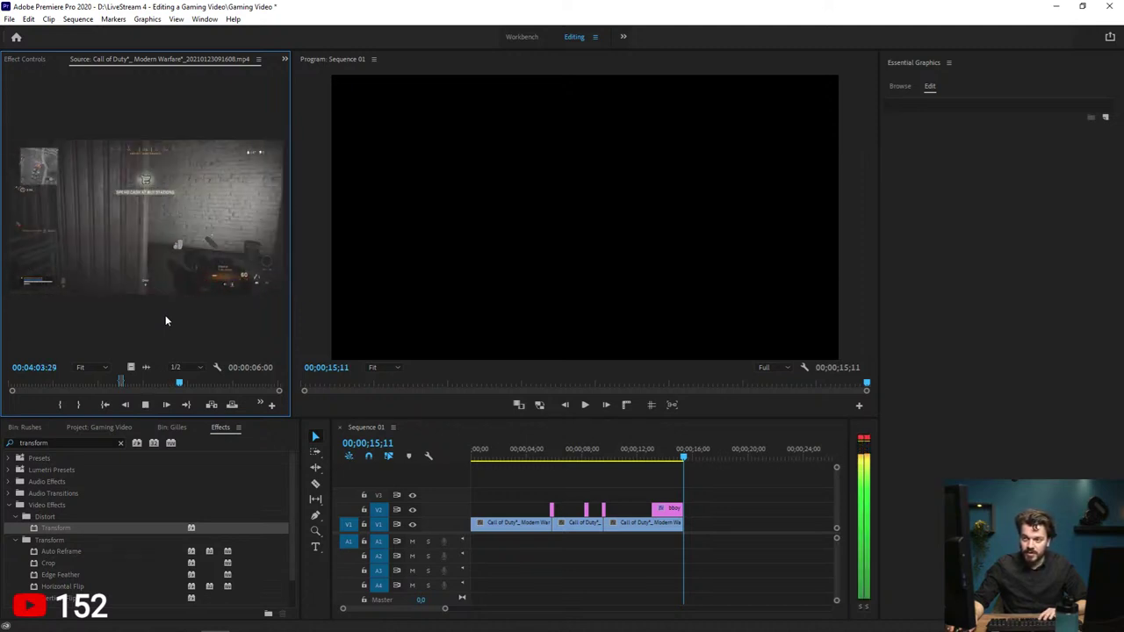
key(space)
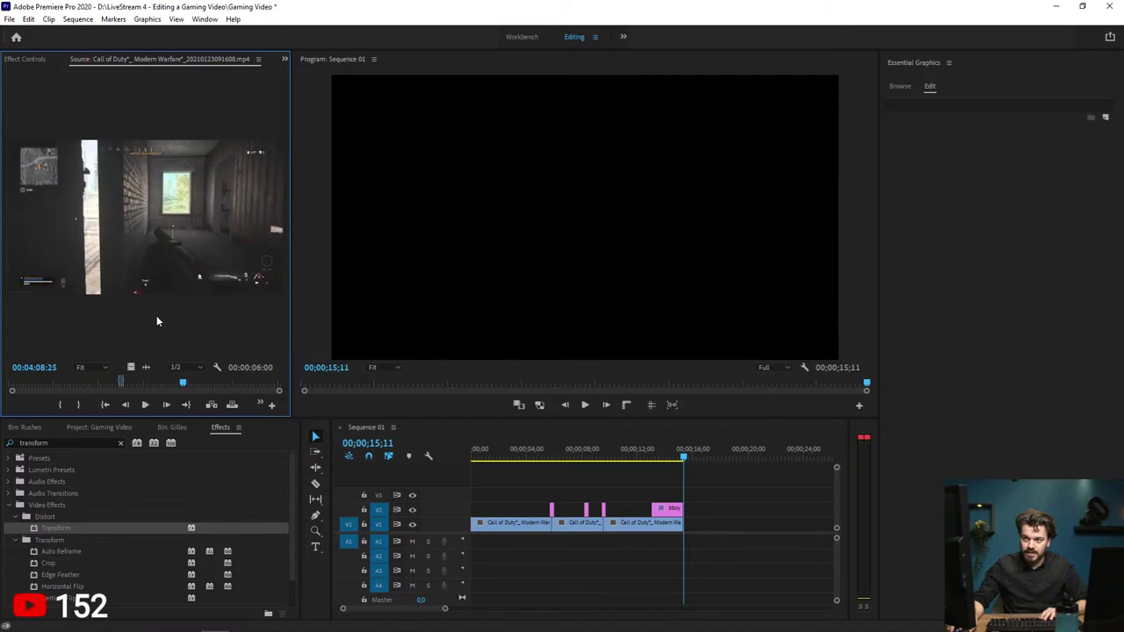
key(Left)
key(Left)
key(Left)
key(Left)
key(Left)
key(Left)
key(Left)
key(Left)
key(Left)
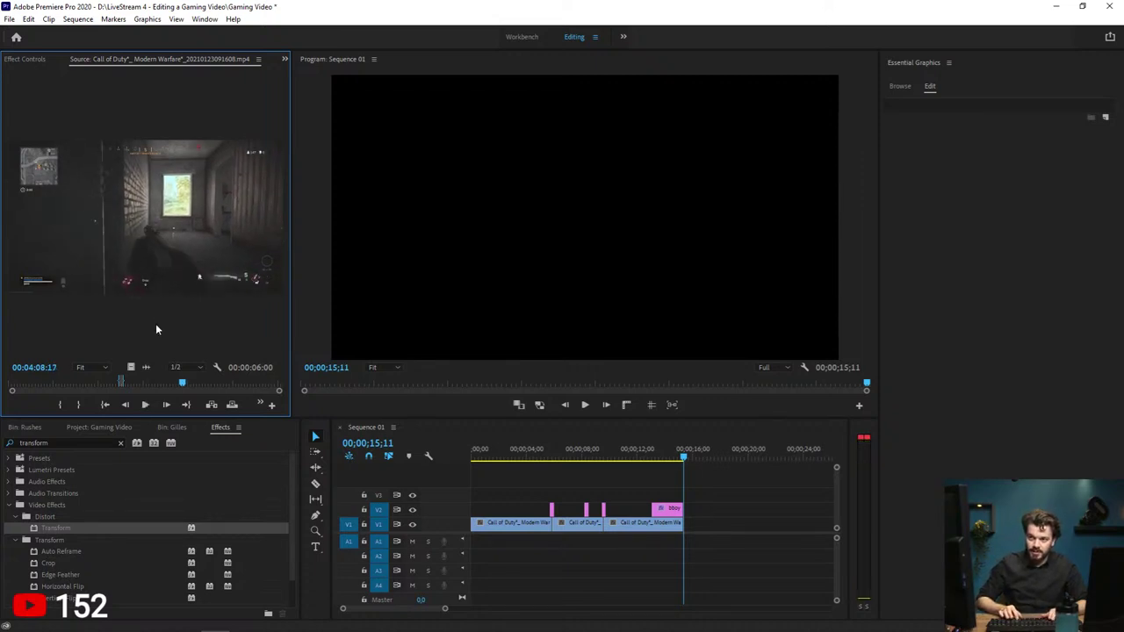
Step: Mark an 11:16 long excerpt of the door combat scene in the source recording and place it on V1 at 00;00;15;11
key(i)
key(space)
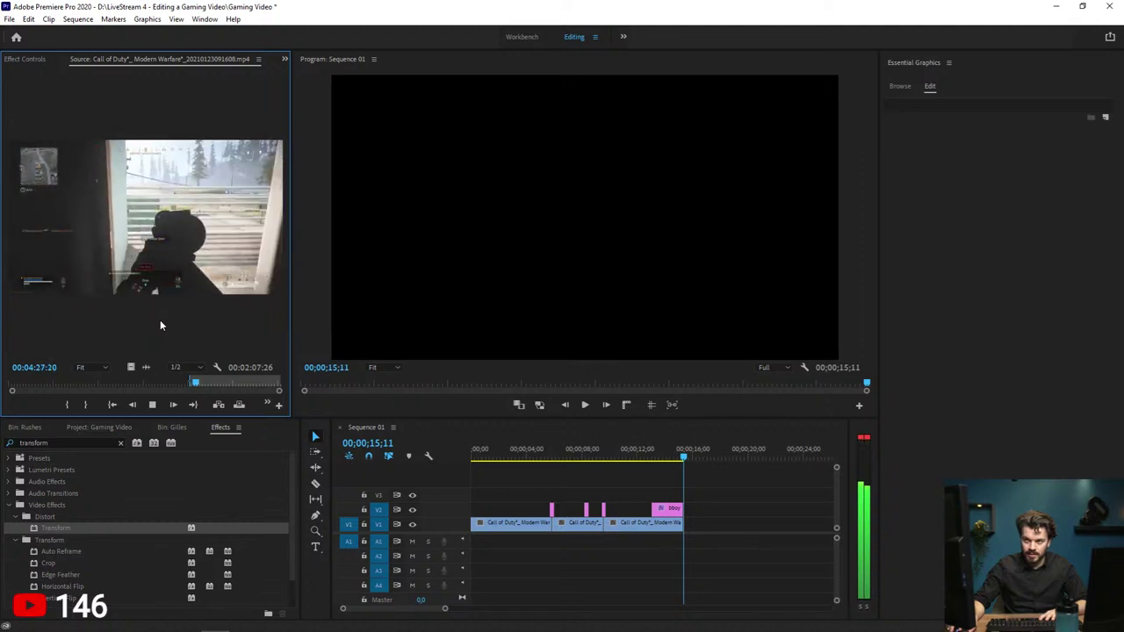
key(space)
key(space)
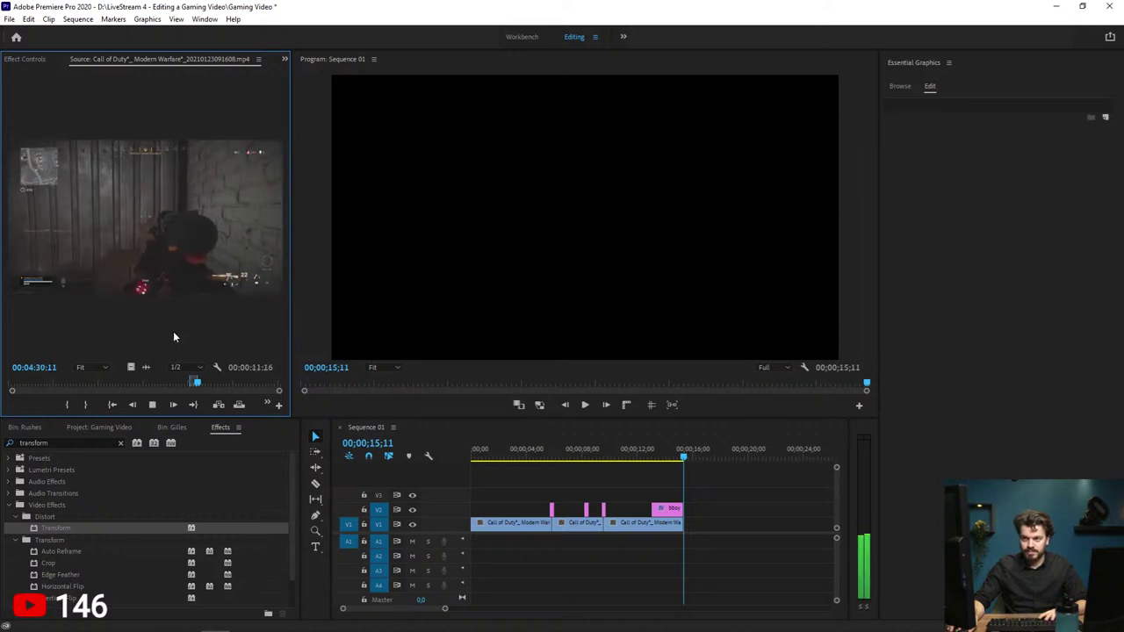
key(space)
drag(565, 456, 708, 529)
scroll(708, 500, down, 3)
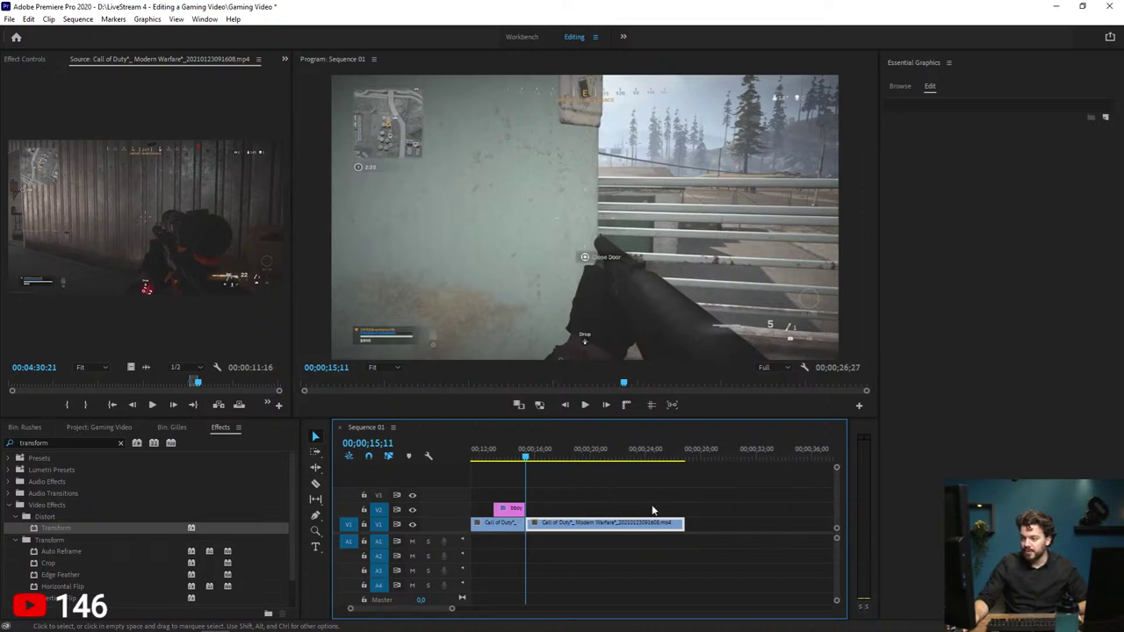
Step: Duplicate the second short effect clip on V2 and place the copy over the new gameplay clip at 00;00;23;09, on the kill
key(space)
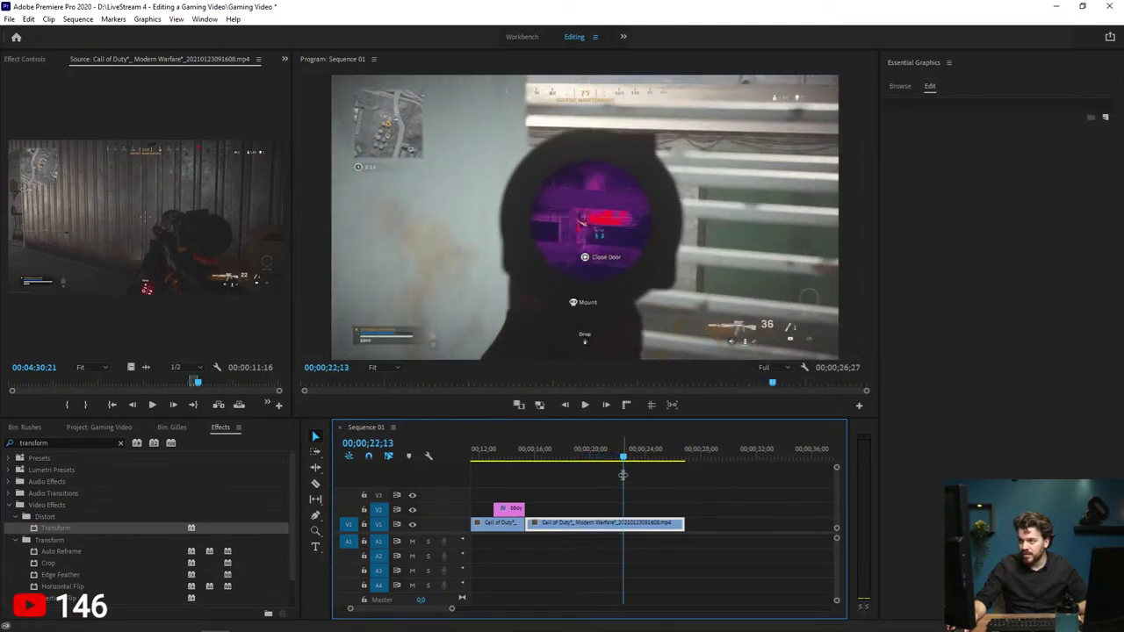
key(space)
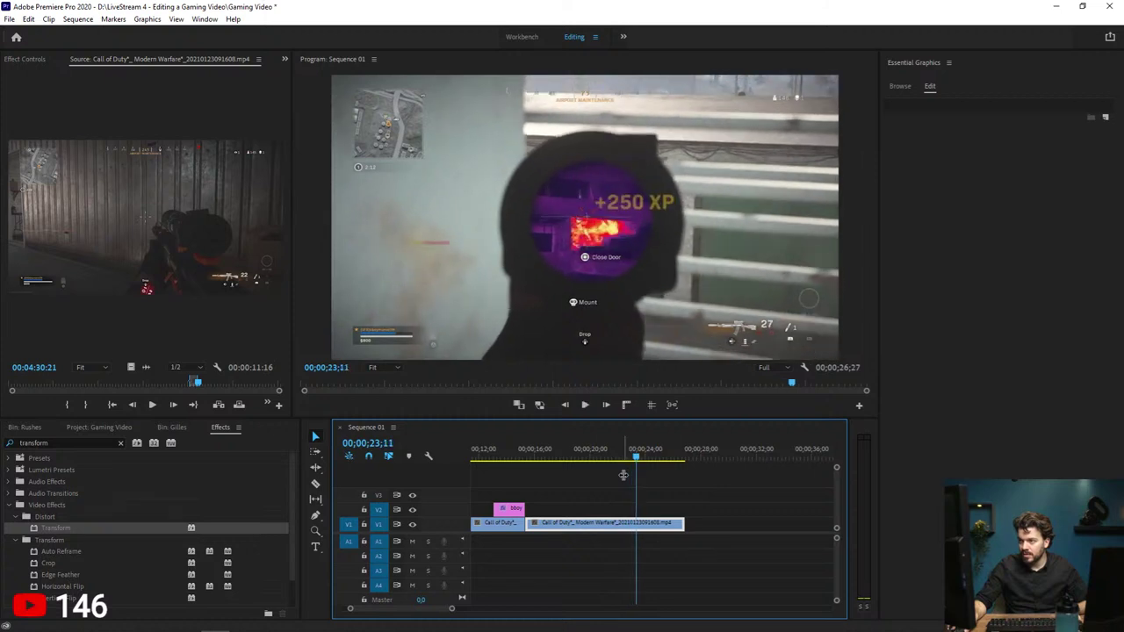
key(Left)
key(Left)
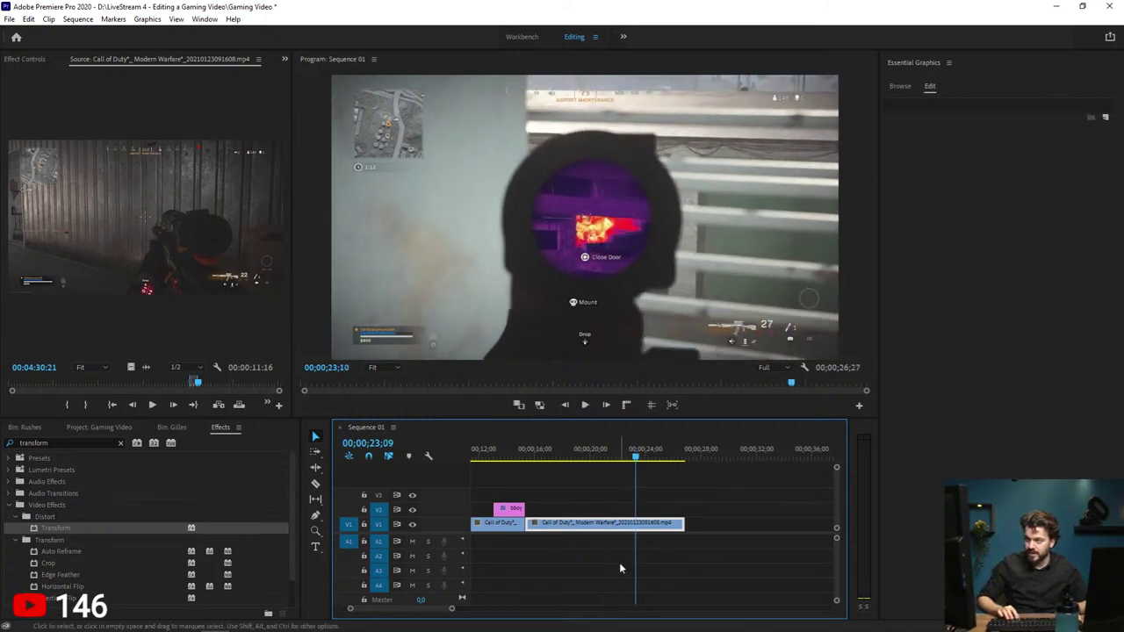
key(minus)
key(minus)
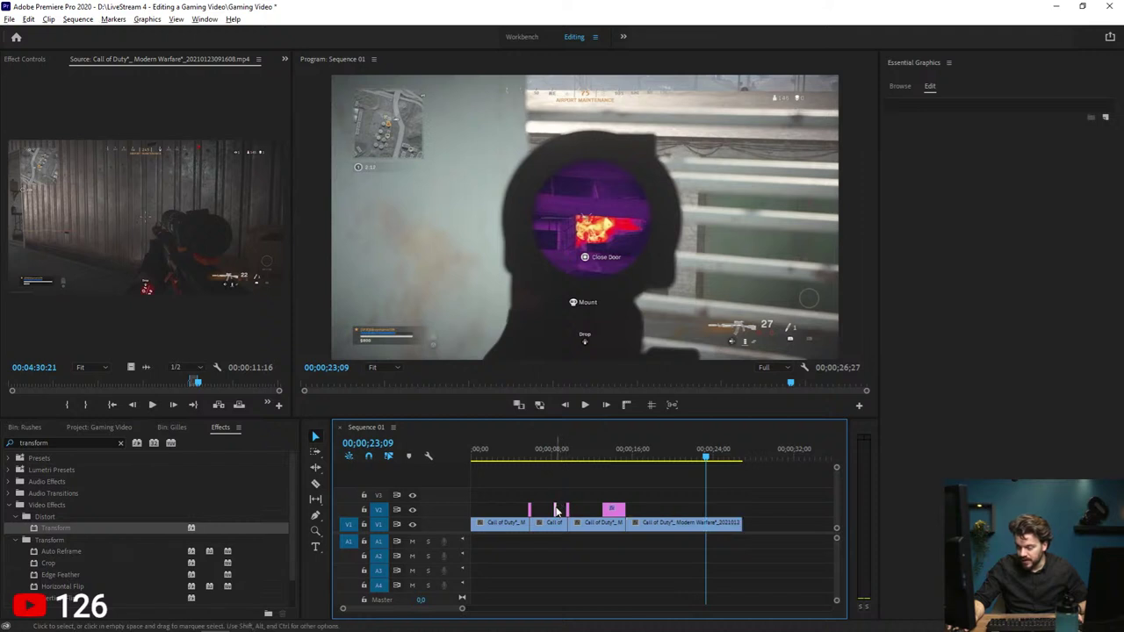
drag(556, 511, 595, 506)
drag(713, 516, 713, 517)
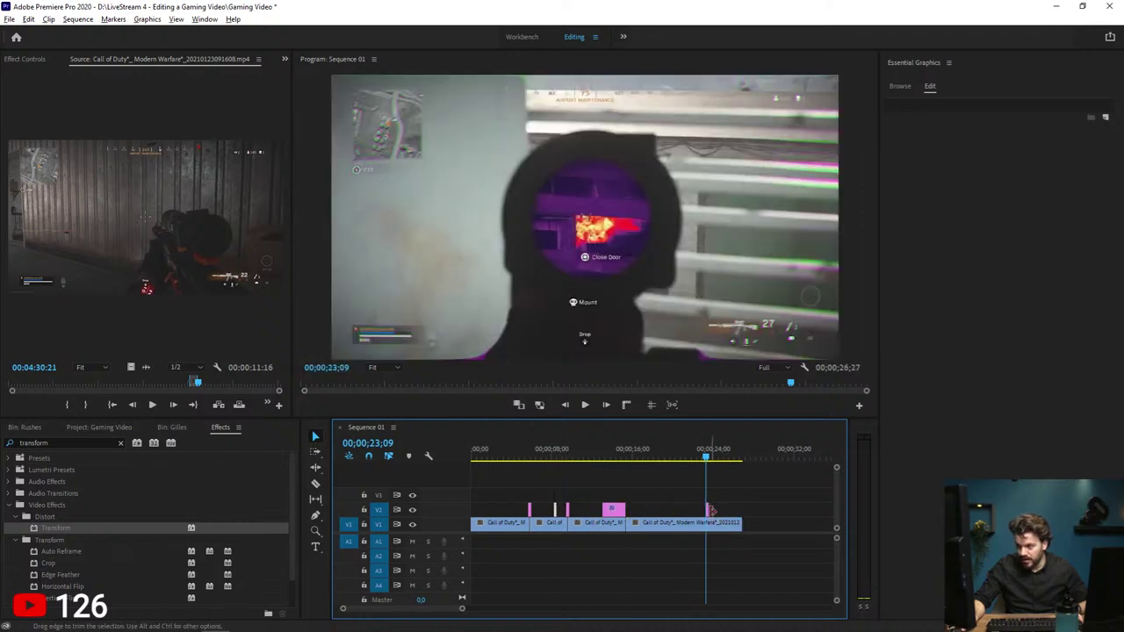
Step: Play the new gameplay clip around the kill to review the copied red glitch effect
key(z)
click(690, 508)
key(space)
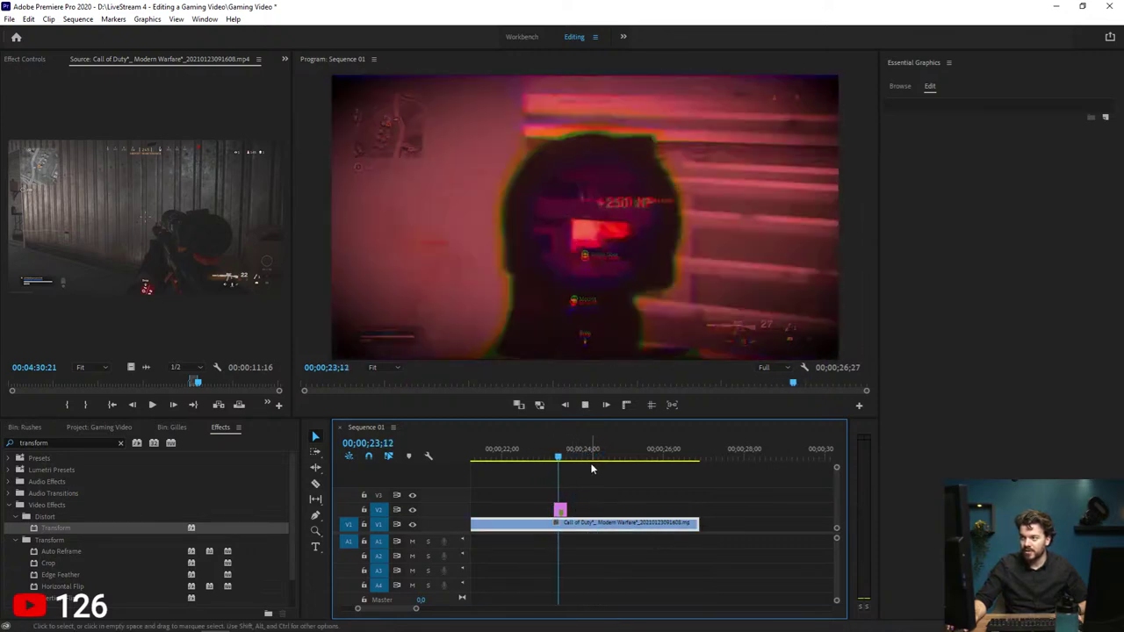
key(minus)
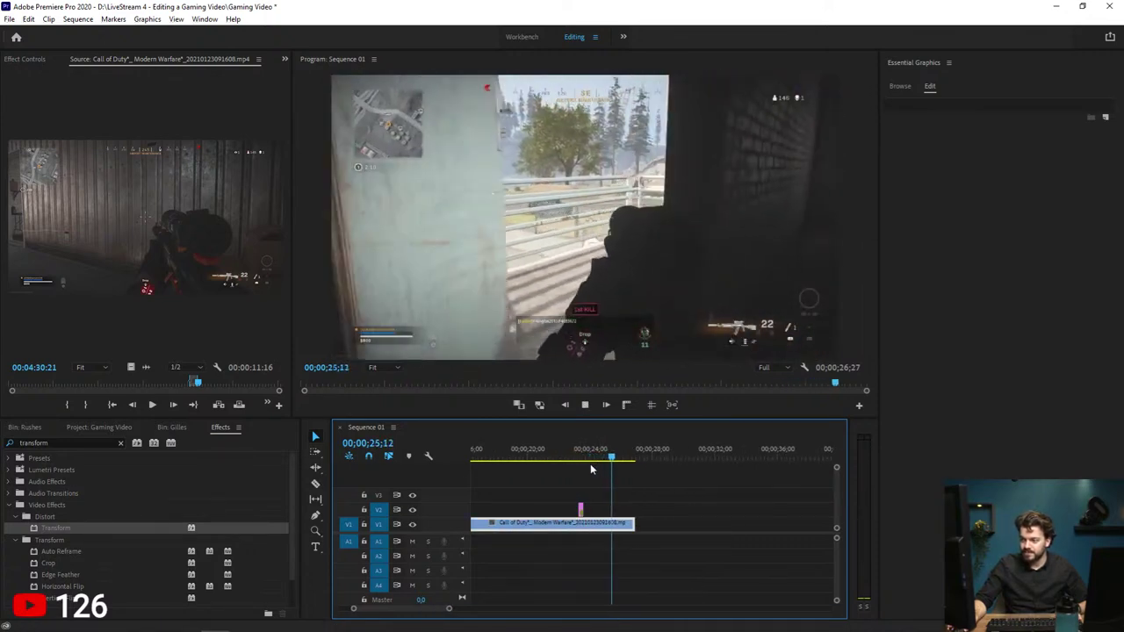
key(minus)
key(space)
key(minus)
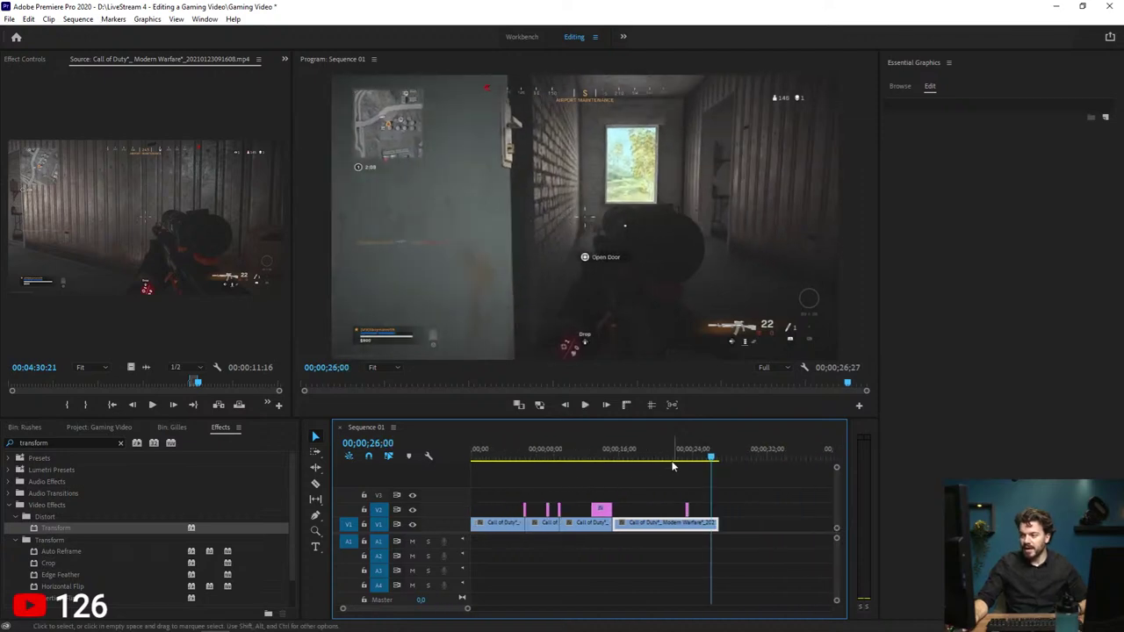
drag(674, 459, 690, 461)
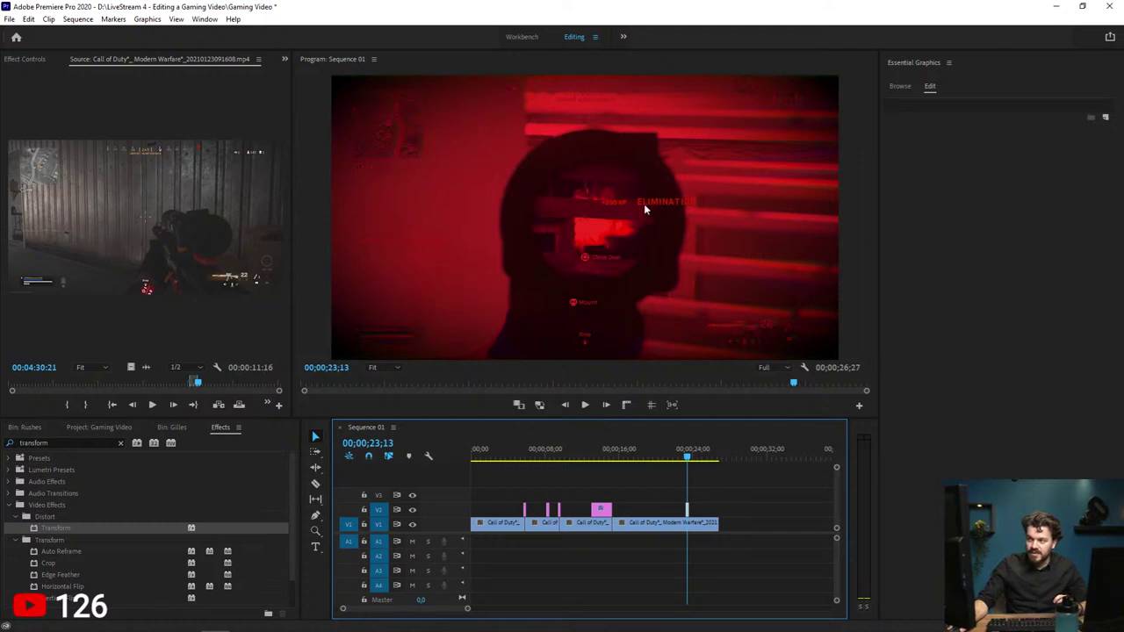
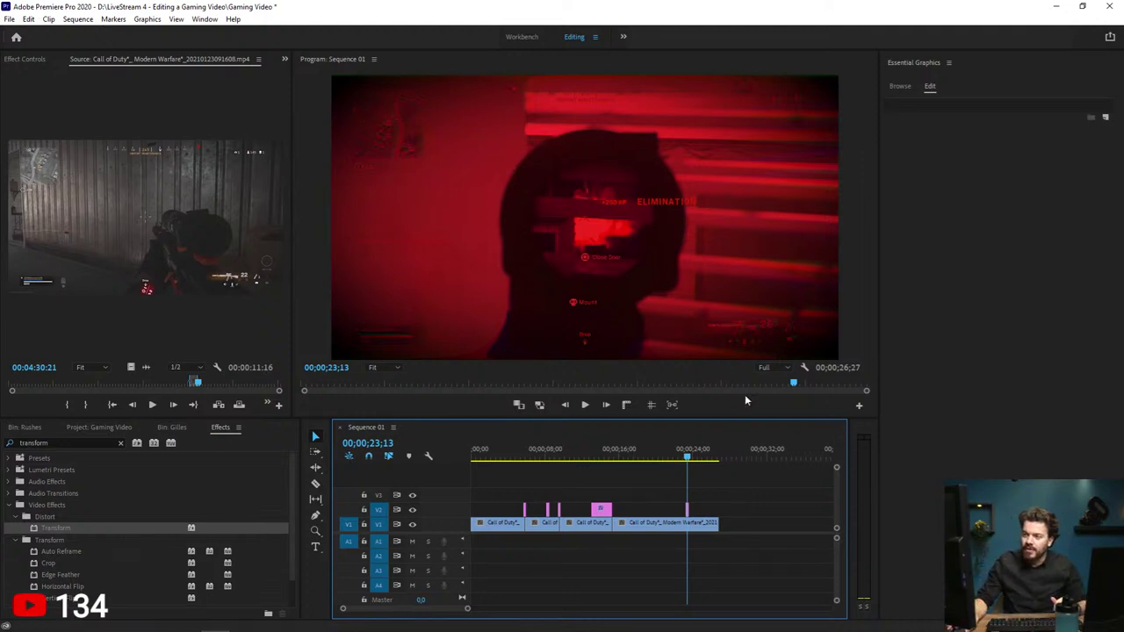
click(680, 456)
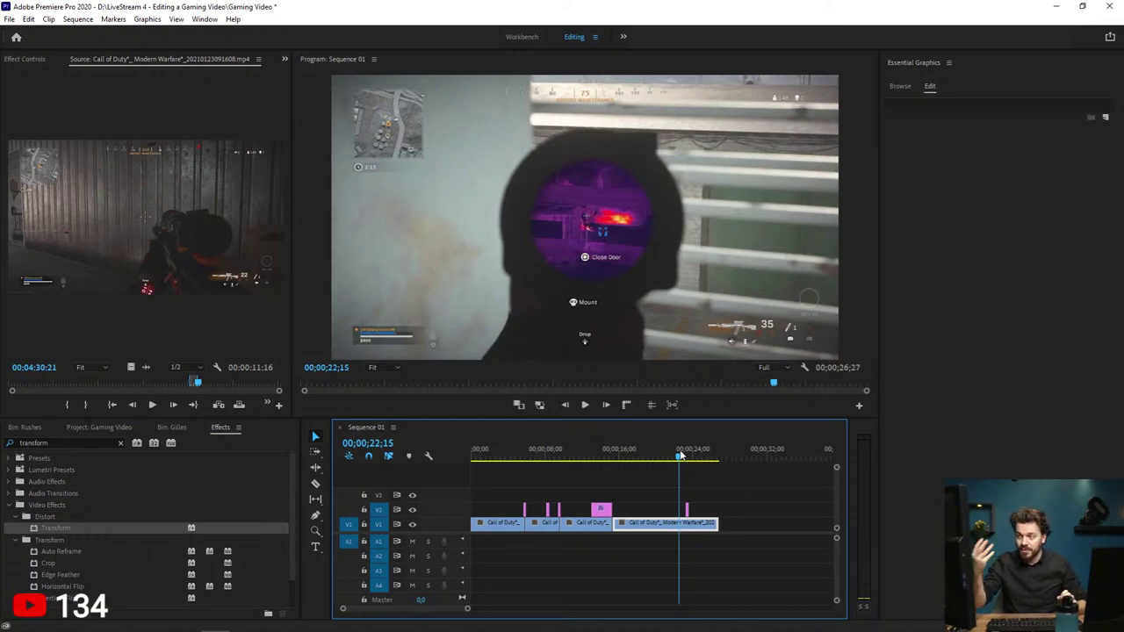
key(space)
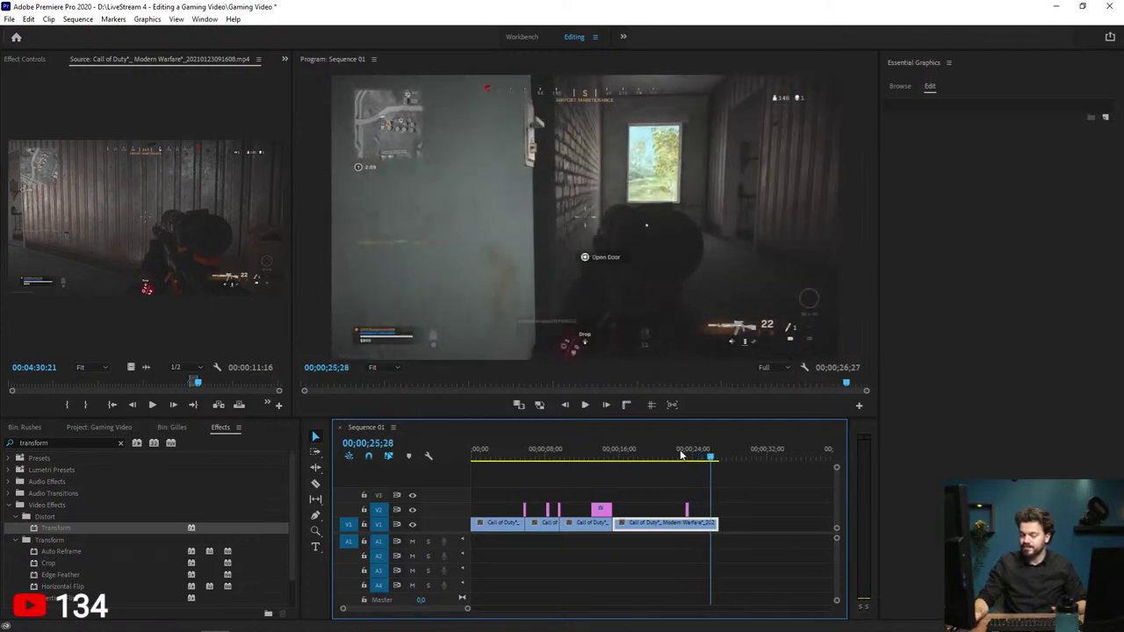
Step: Find the gunshot at 00;00;17;16, apply the Transform effect to the new gameplay clip and show its settings
click(631, 456)
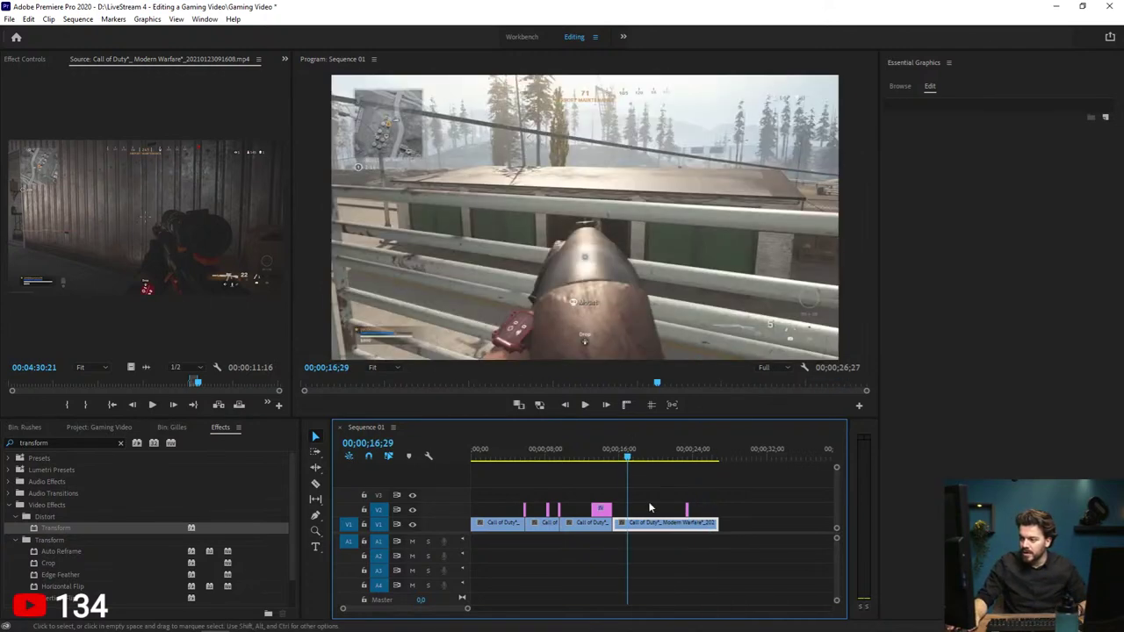
click(661, 485)
key(space)
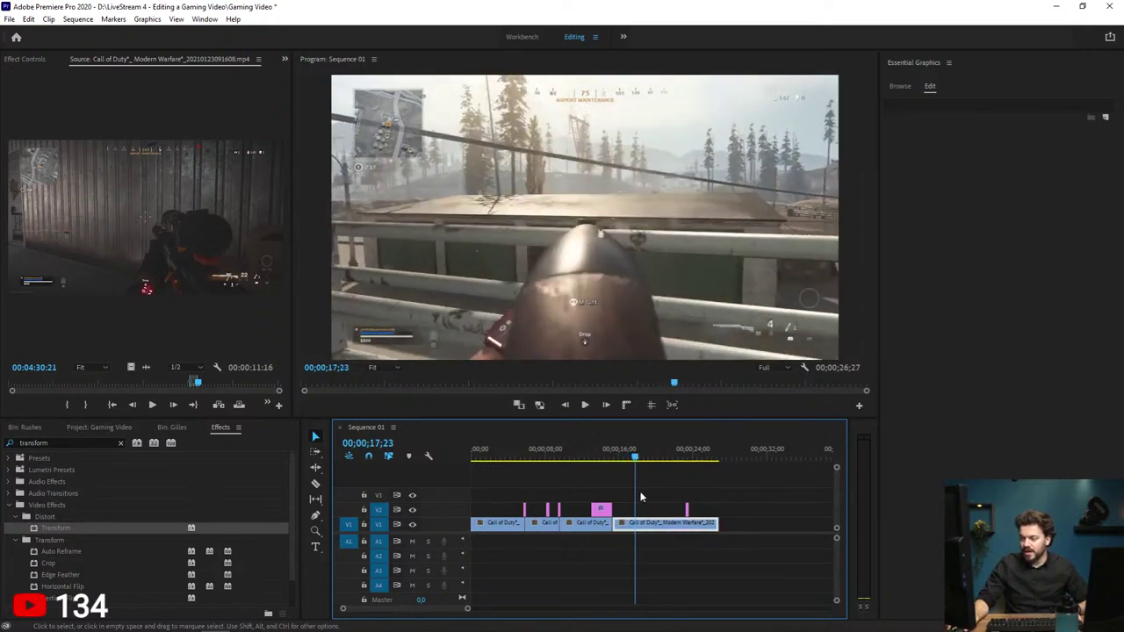
drag(650, 463, 633, 455)
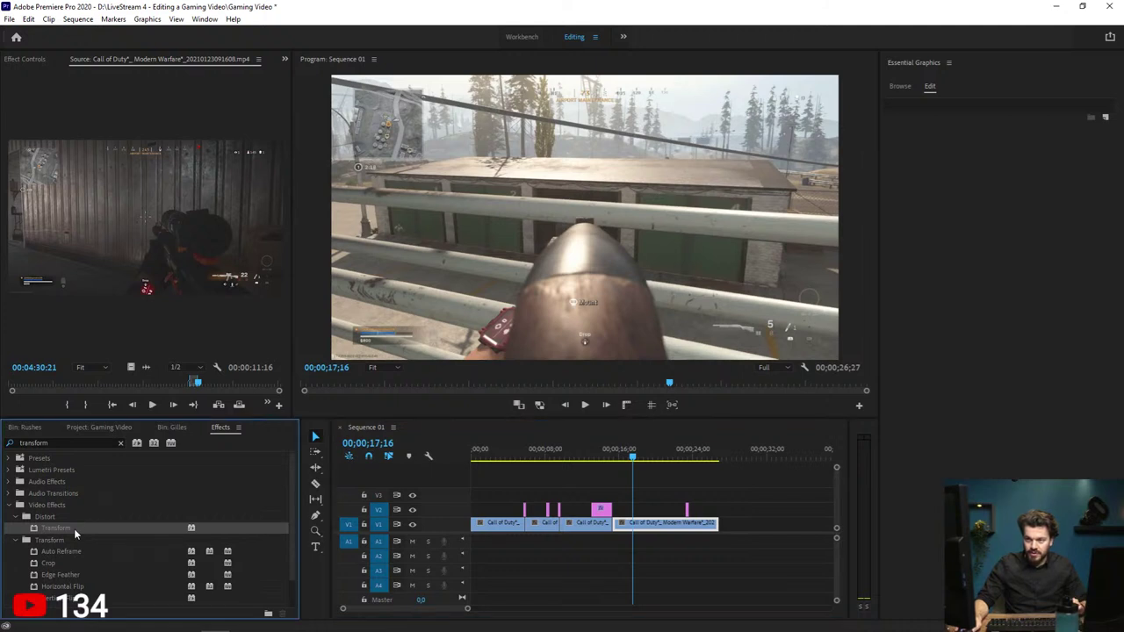
drag(71, 527, 640, 528)
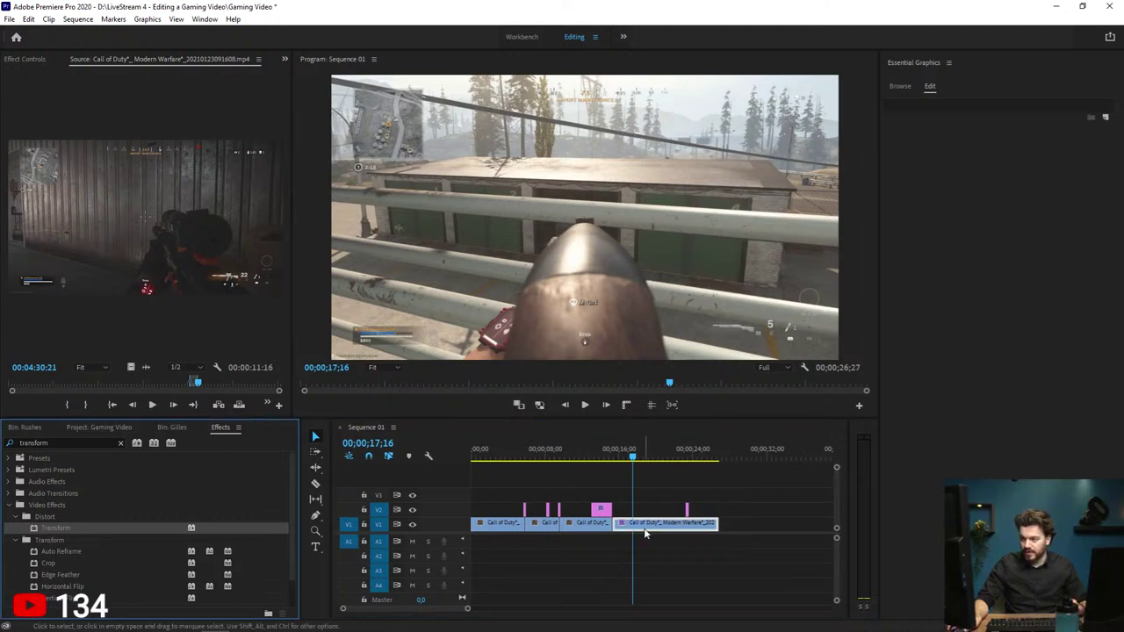
click(35, 60)
scroll(110, 355, down, 4)
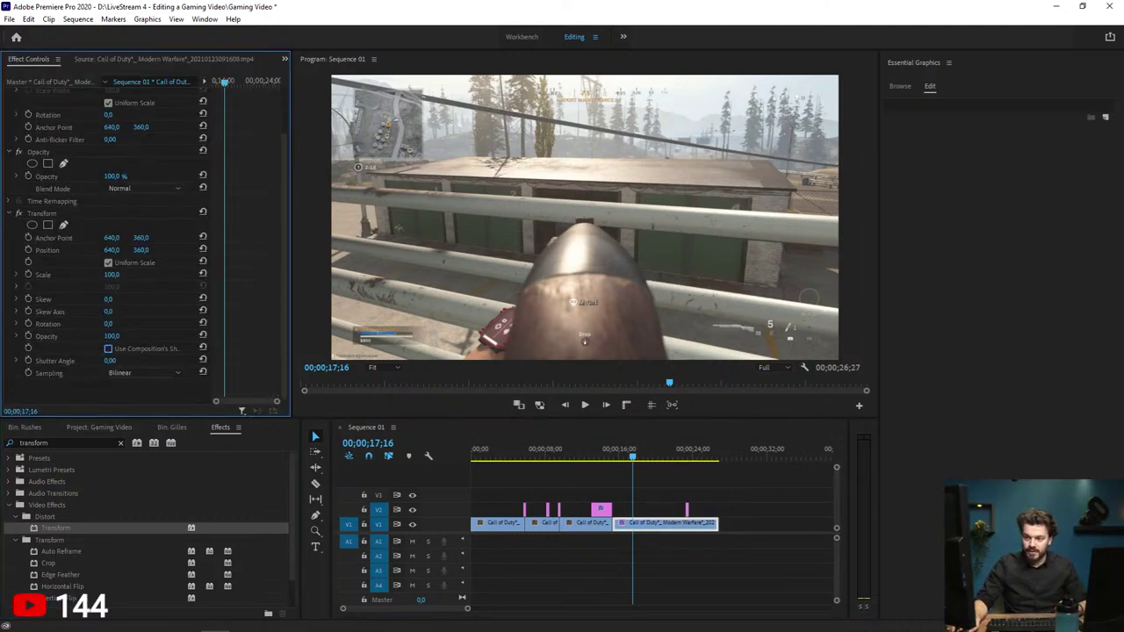
Step: Set the Transform effect's Shutter Angle to 180 and start keyframing its Position, Scale and Rotation at 00;00;17;16
click(111, 361)
text(180)
key(Return)
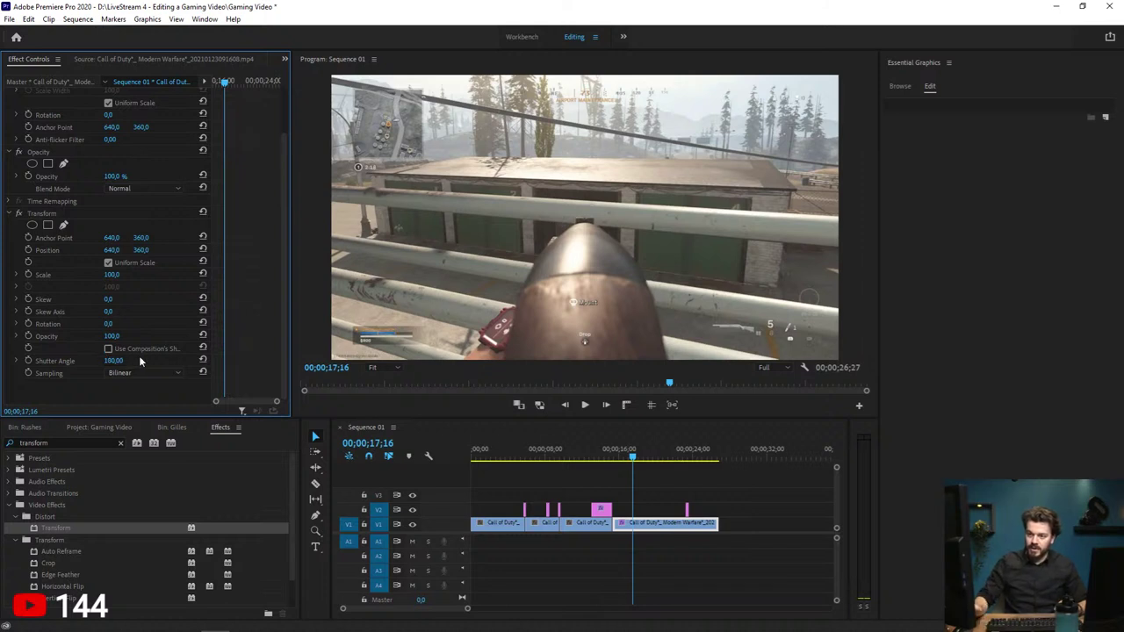
click(28, 274)
click(28, 250)
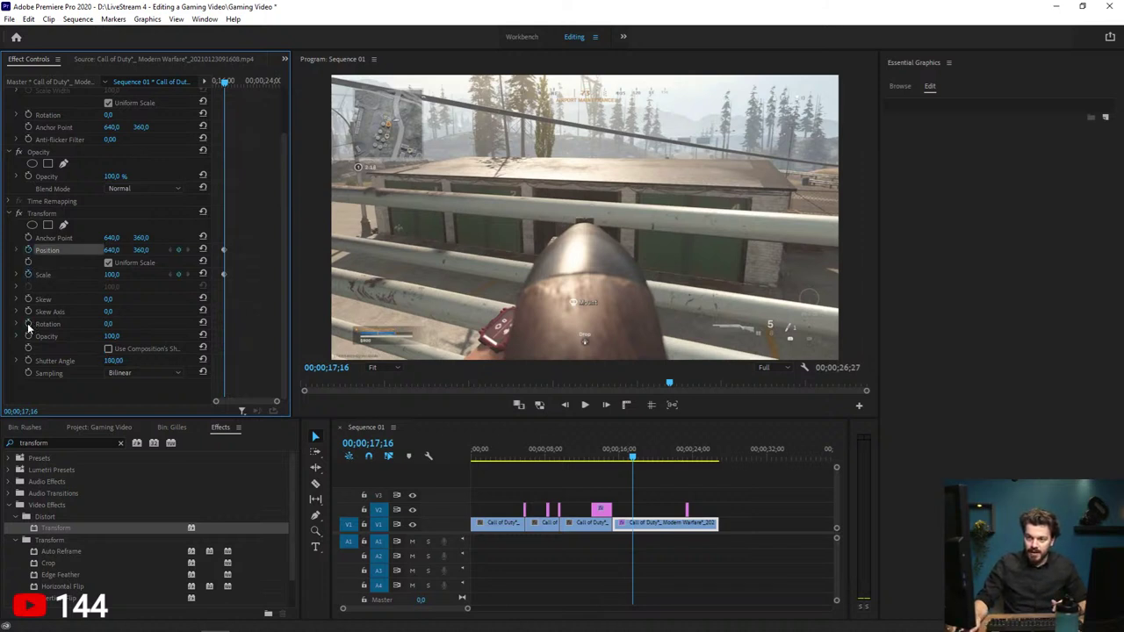
click(28, 325)
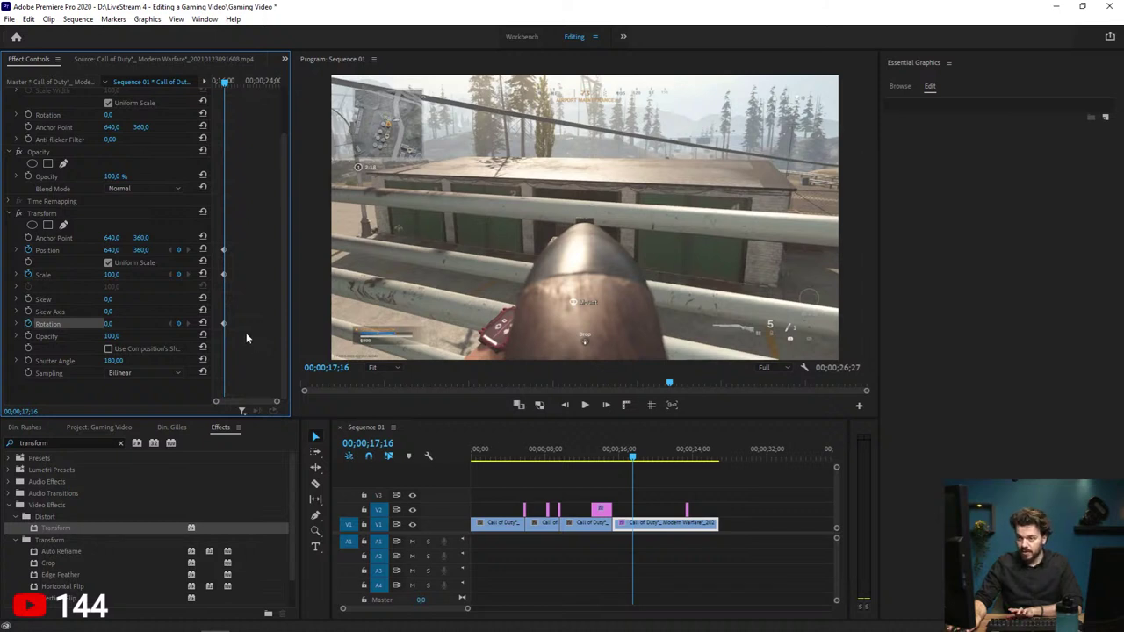
Step: Two frames into the shot, at 00;00;17;18, keyframe the Transform effect with Scale 108, horizontal Position 646 and Rotation 3°
key(Right)
key(Right)
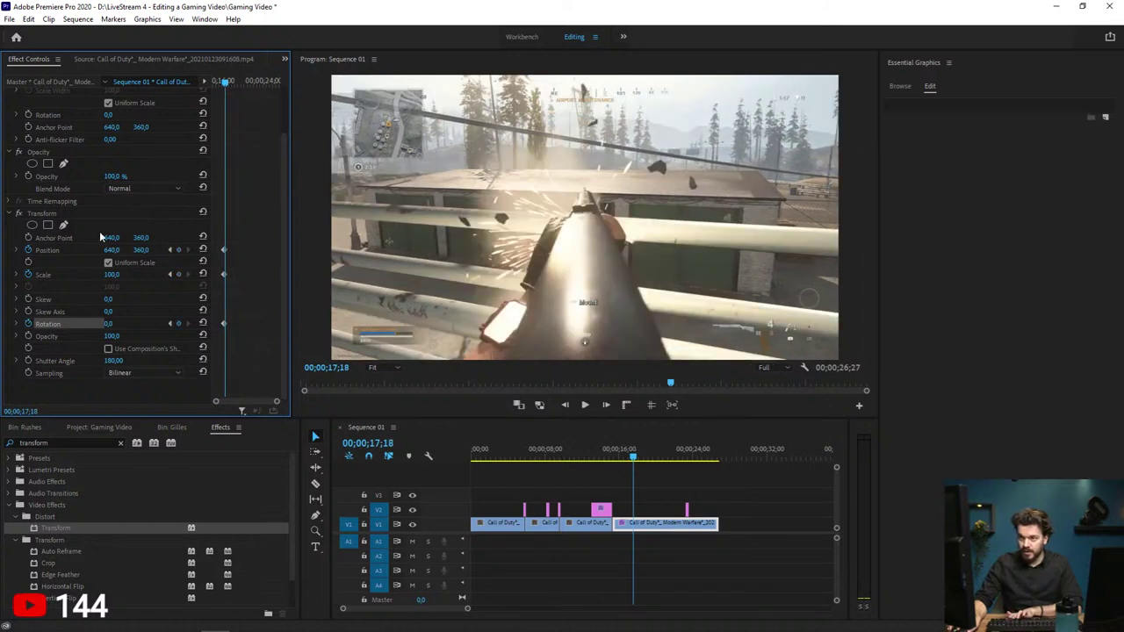
drag(276, 402, 233, 403)
click(114, 274)
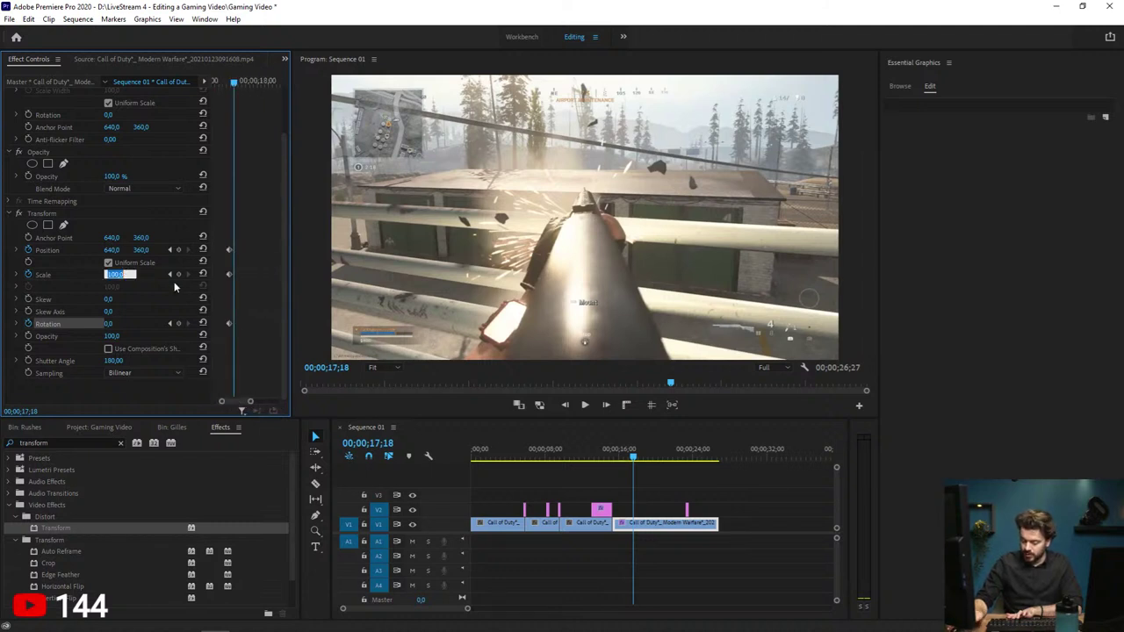
text(10)
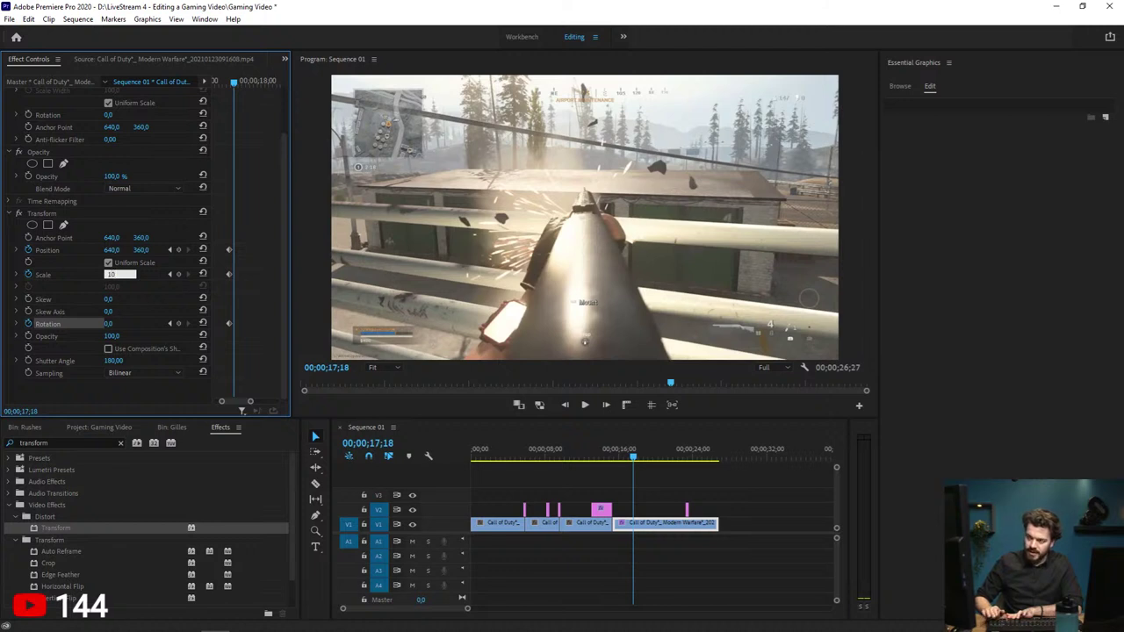
text(8)
key(Return)
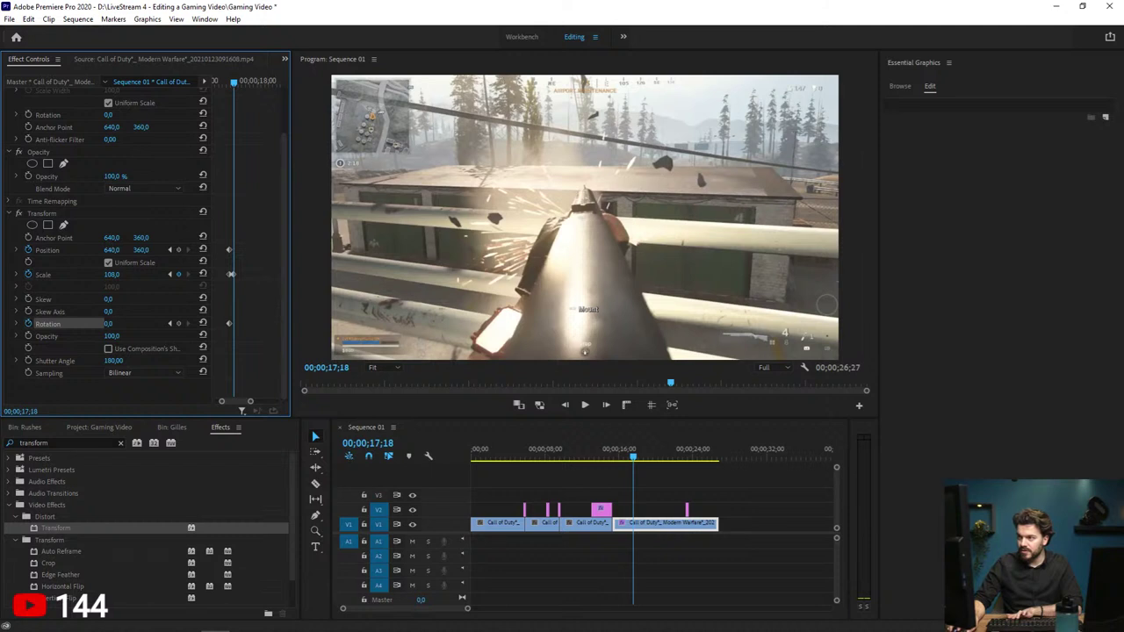
drag(111, 250, 117, 250)
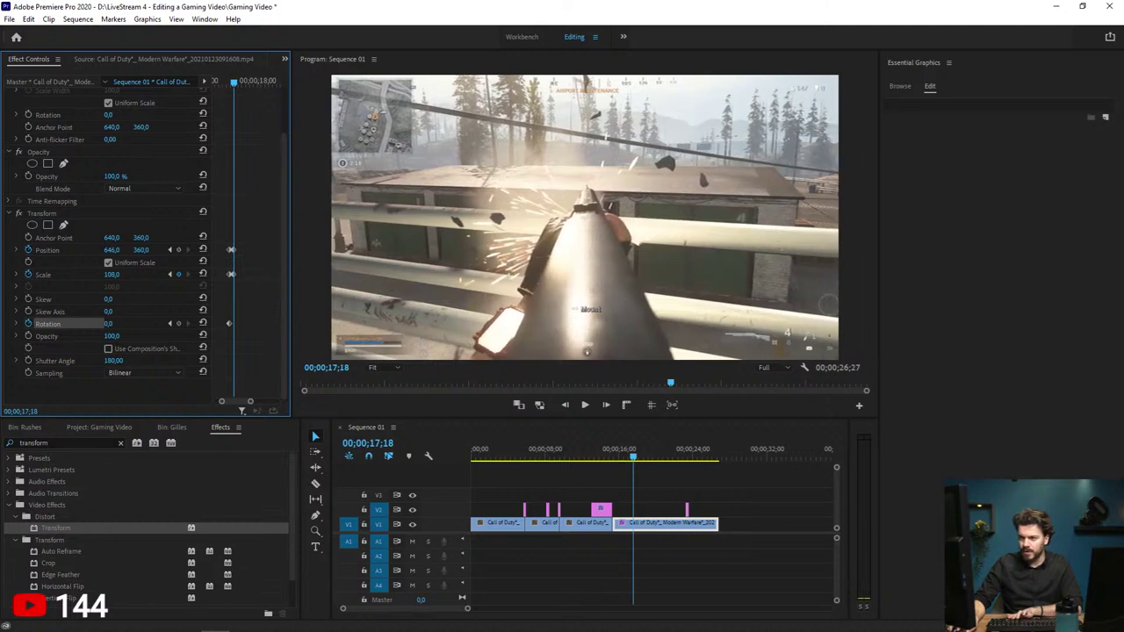
click(114, 323)
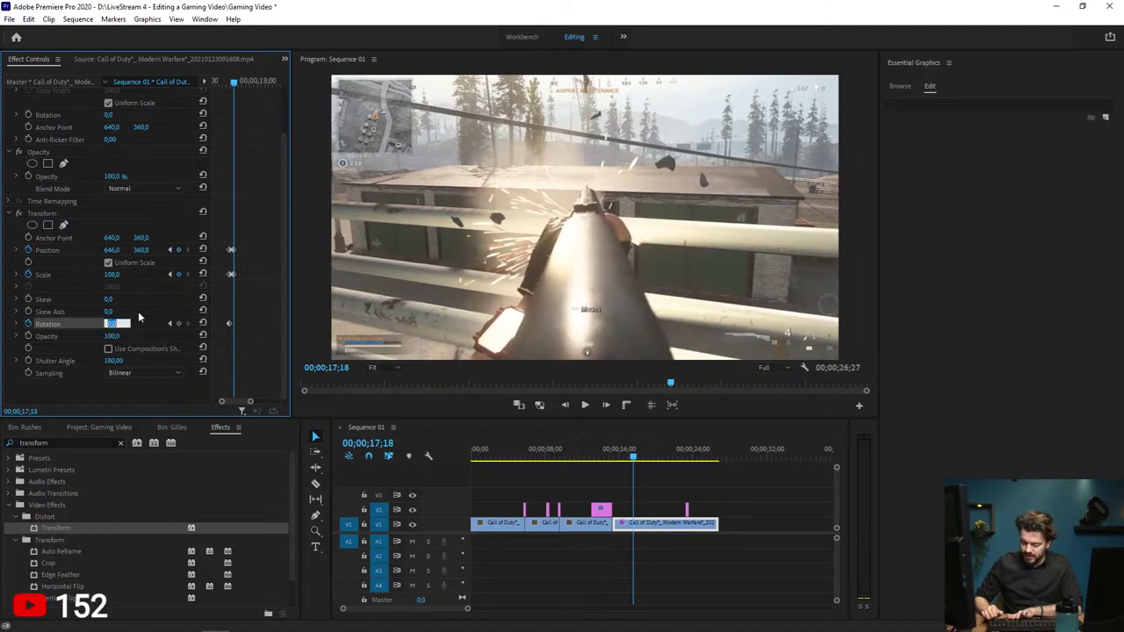
text(3)
key(Return)
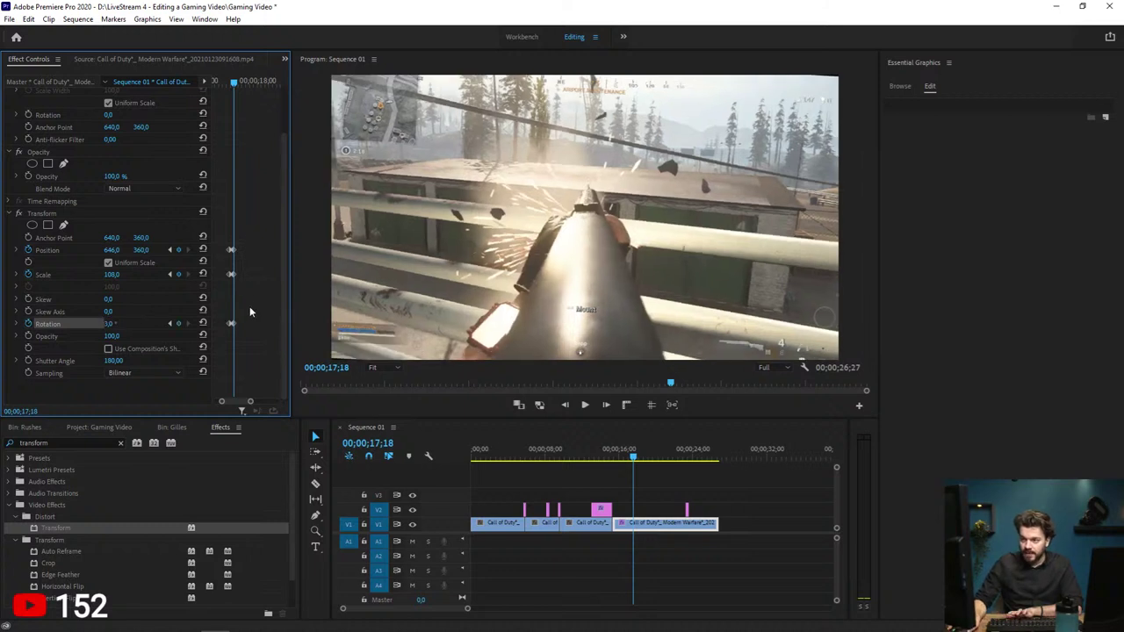
Step: Continue the shake by keyframing Transform Rotation at -3° on 00;00;17;19 and 1° on 00;00;17;20
key(Right)
click(126, 322)
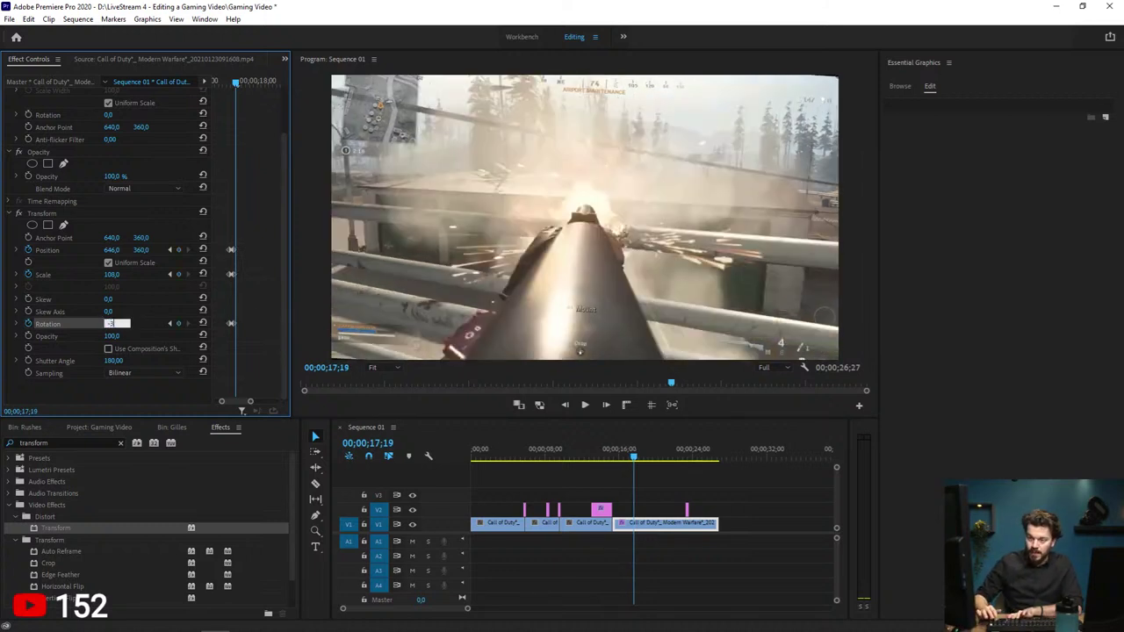
text(-3)
key(Return)
key(Right)
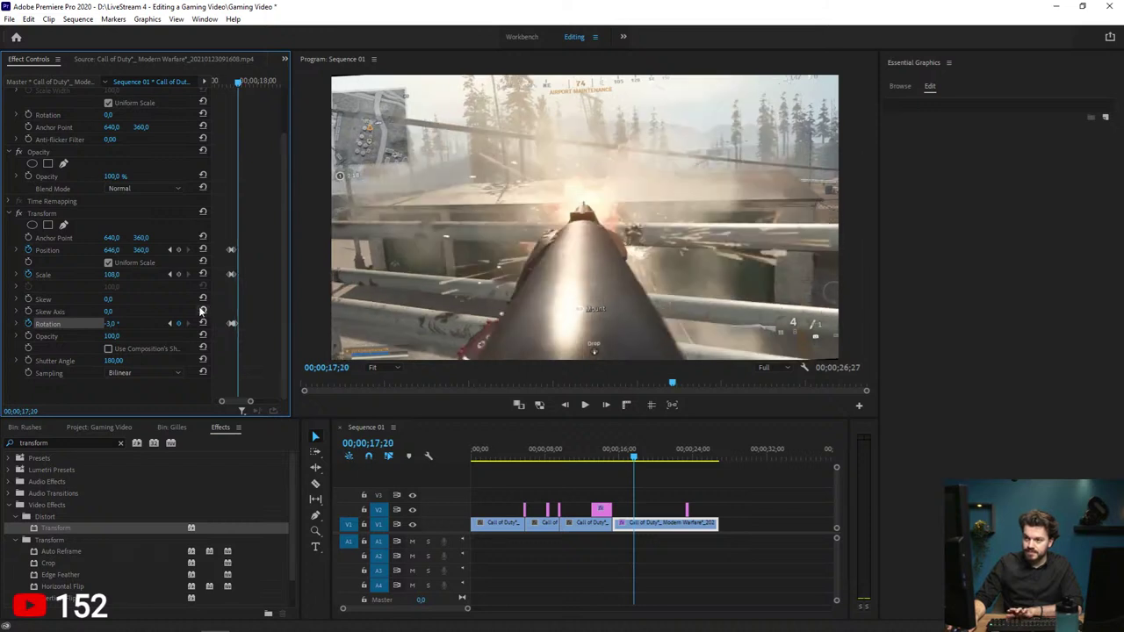
click(114, 323)
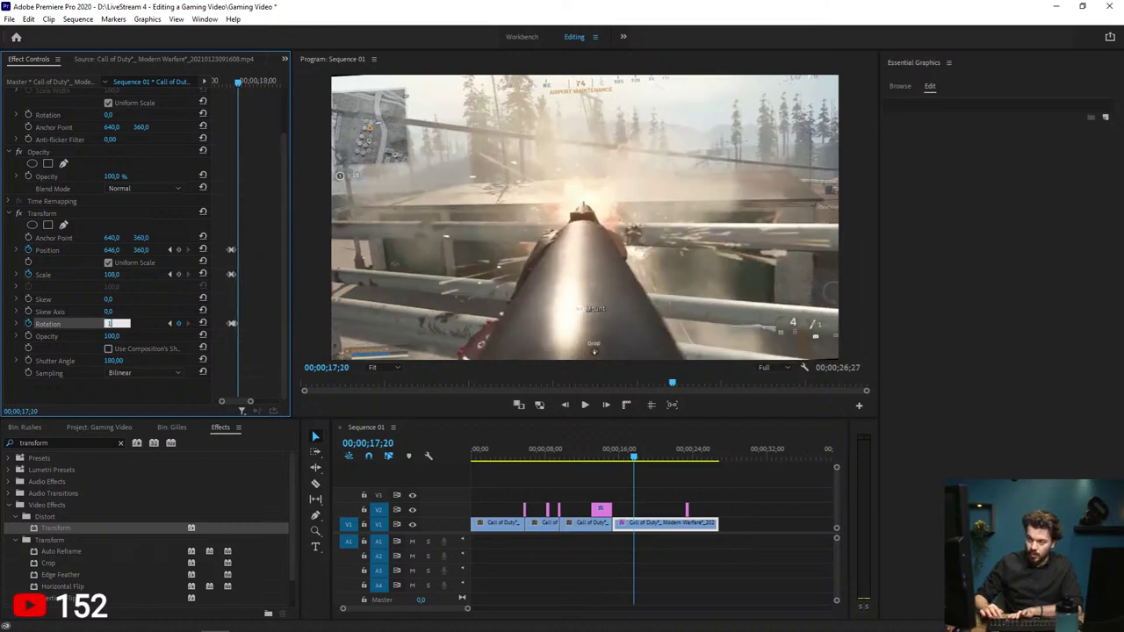
key(Return)
Step: Settle the shake by keyframing Transform Rotation at -1° on 00;00;17;21 and 0° on 00;00;17;22
key(Right)
click(117, 323)
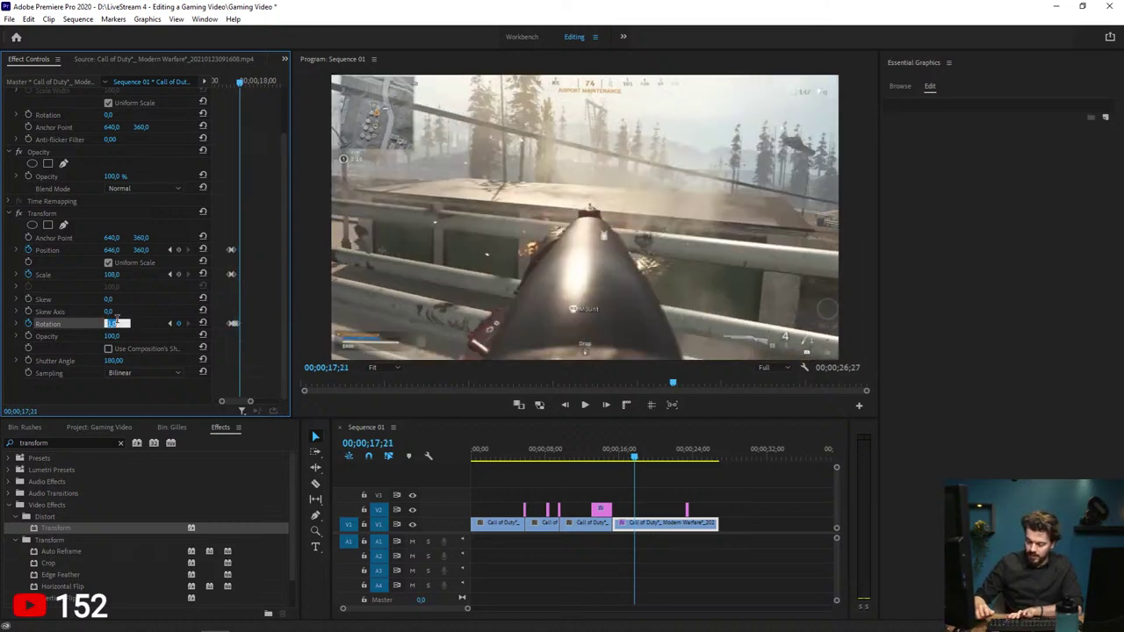
text(-1)
key(Return)
key(Right)
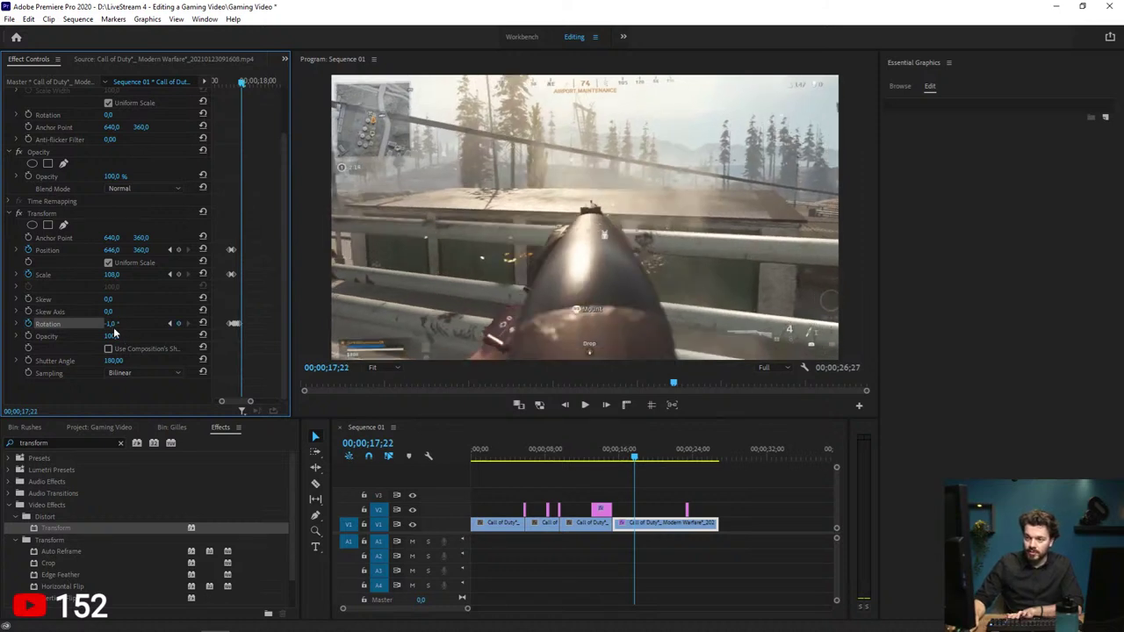
click(116, 321)
text(0)
key(Return)
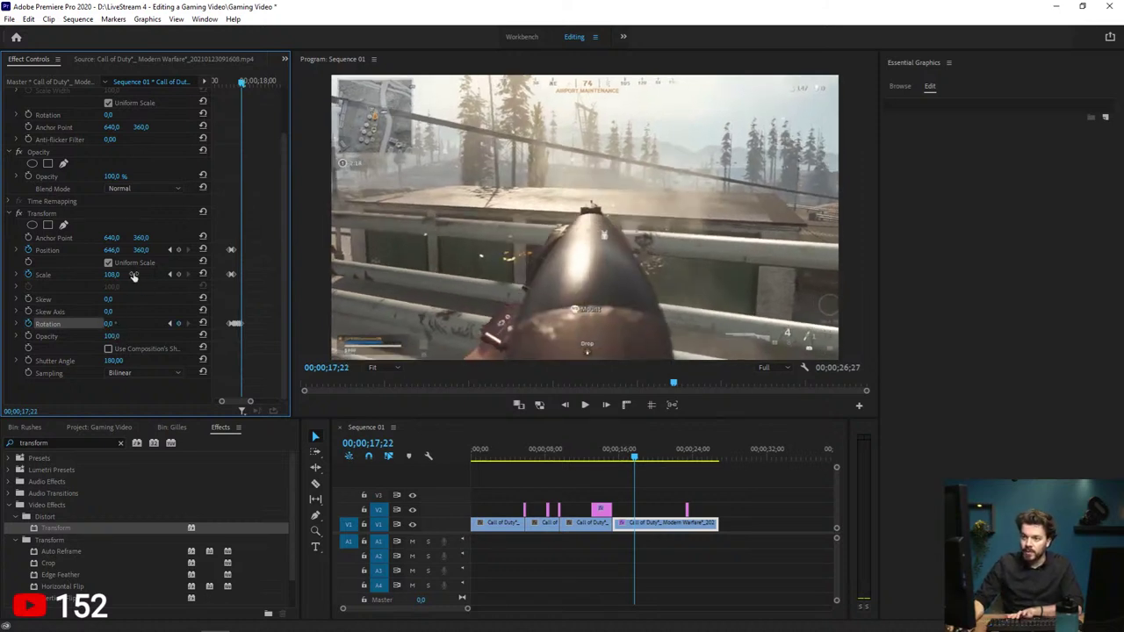
Step: At 00;00;17;22, return the Transform Scale to 100 and reset its Position to the default
text(100)
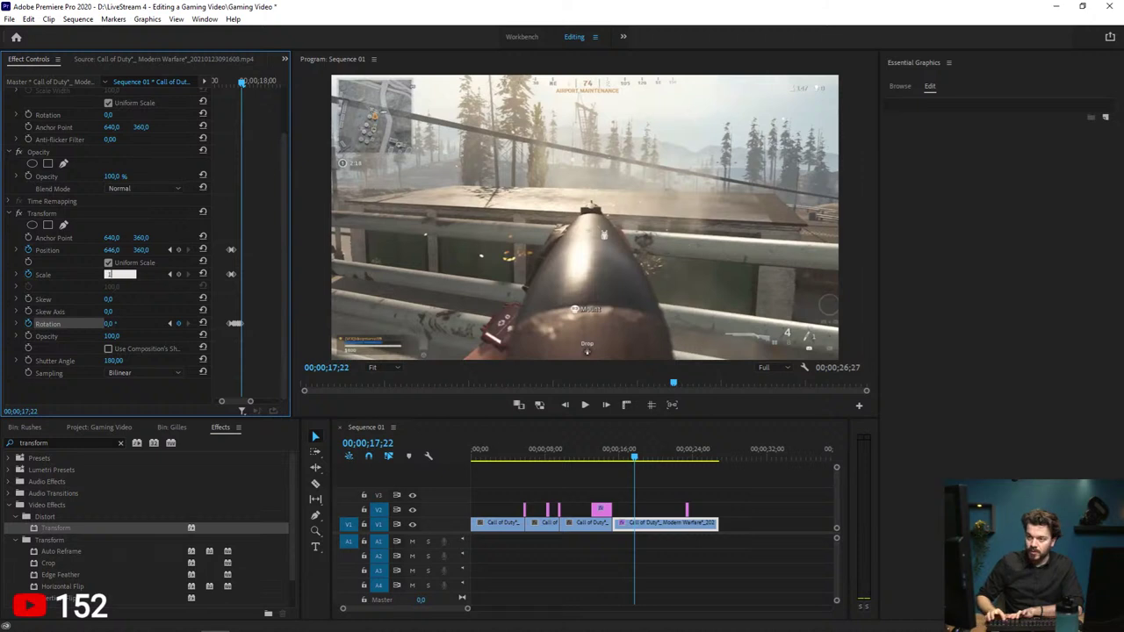
key(Return)
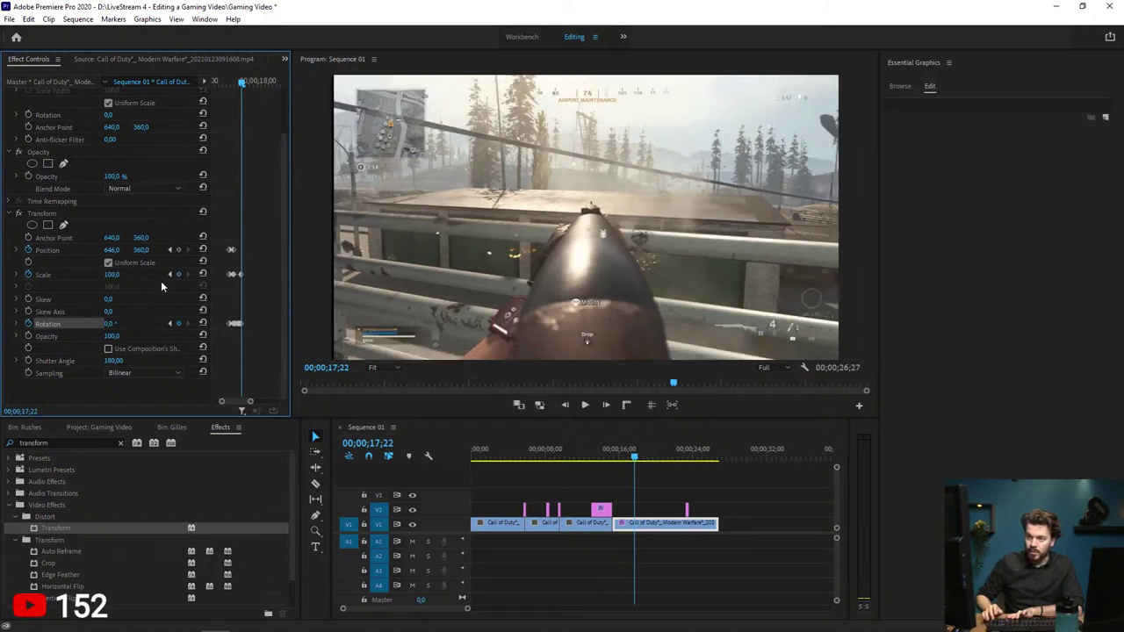
click(201, 251)
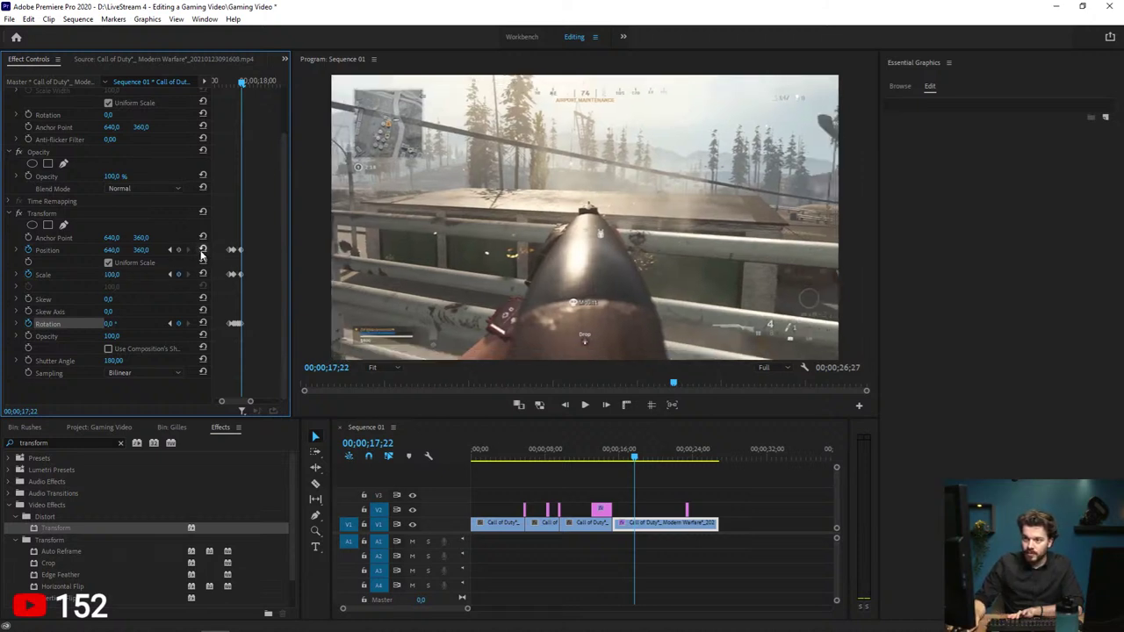
Step: Play the clip from just before the gunshot to review the keyframed camera shake
click(223, 83)
key(space)
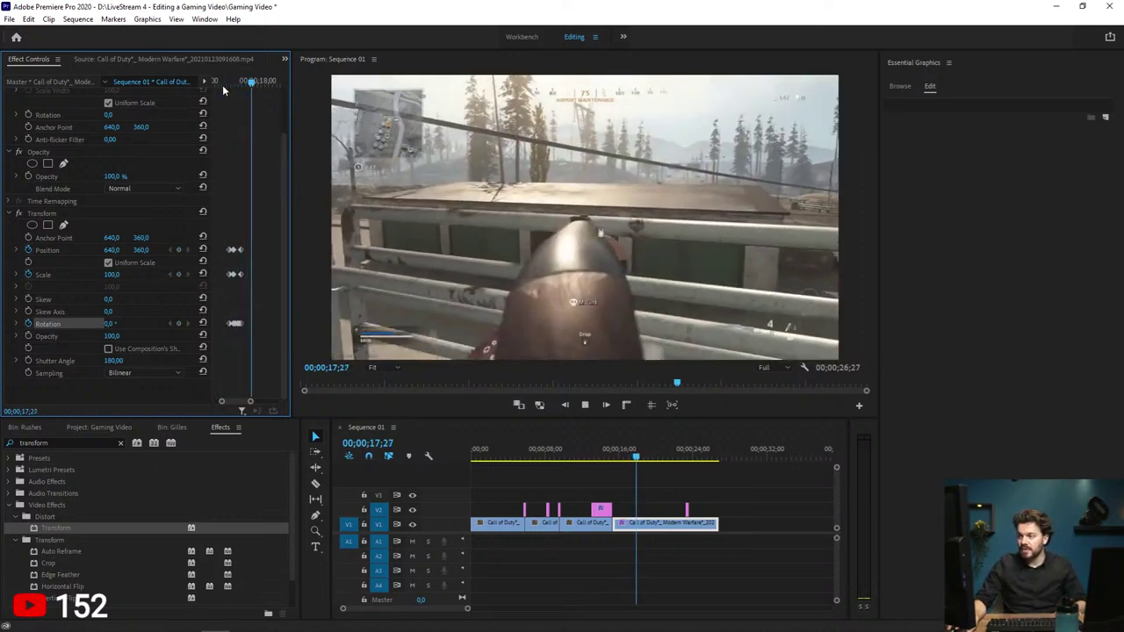
key(space)
key(space)
key(space)
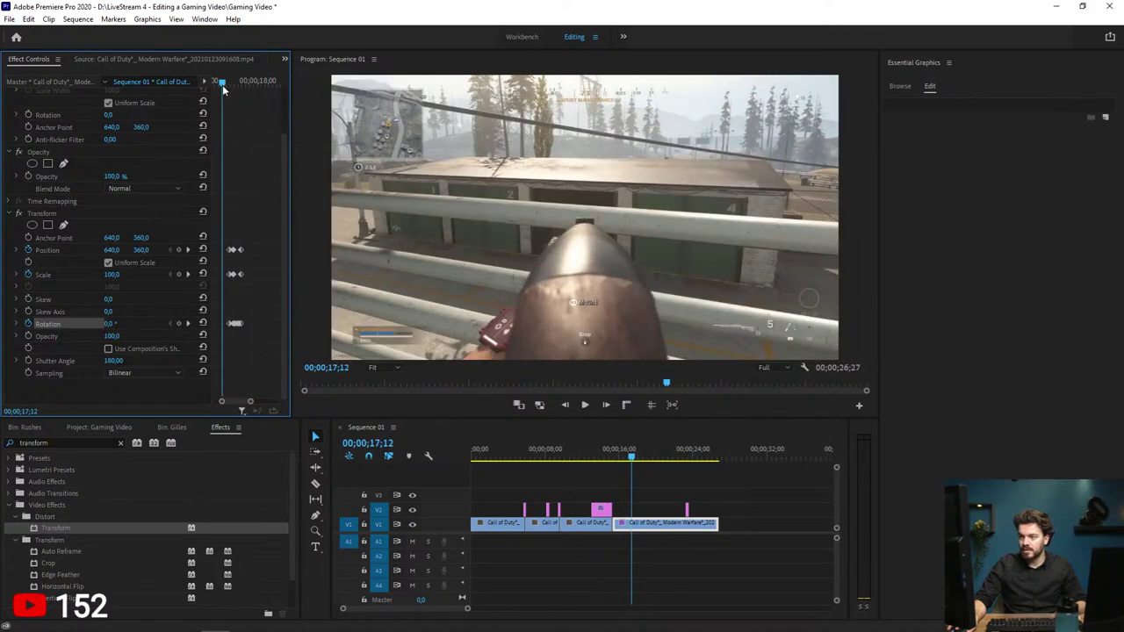
Step: Switch the Transform effect off and back on around the gunshot to compare the footage with and without the shake
drag(223, 84, 235, 90)
click(18, 213)
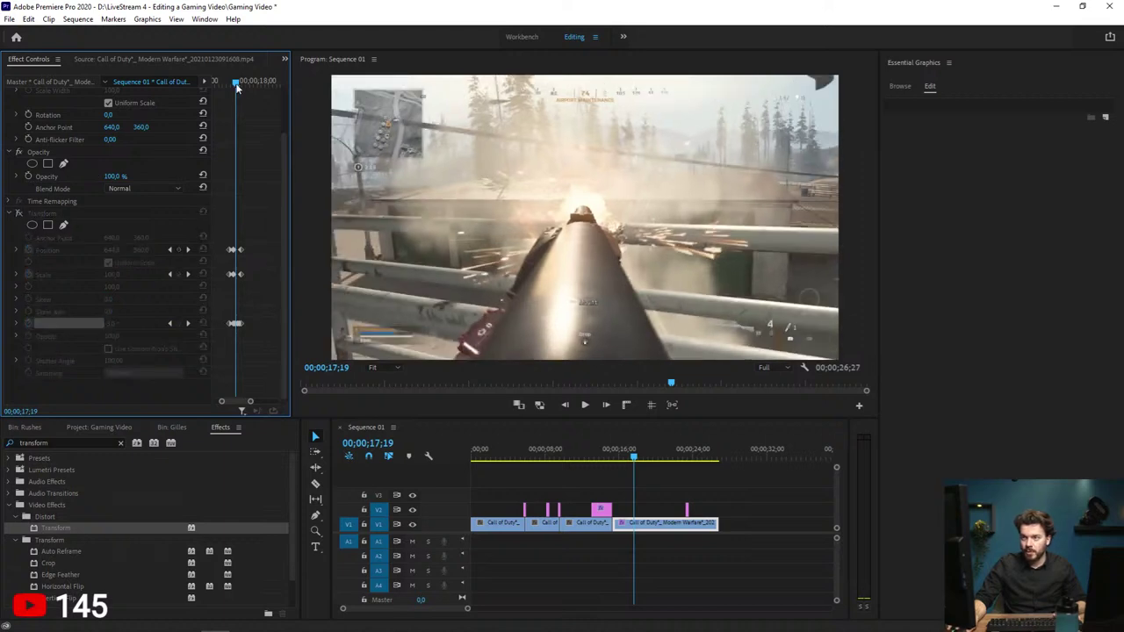
key(shift+Right)
key(shift+Right)
key(shift+Right)
key(Left)
key(Left)
key(Left)
key(Left)
key(Left)
key(Left)
key(Left)
key(Left)
key(Left)
key(Left)
key(Left)
key(Left)
key(Left)
key(Left)
key(Left)
key(Left)
key(Left)
key(Left)
key(Left)
key(Left)
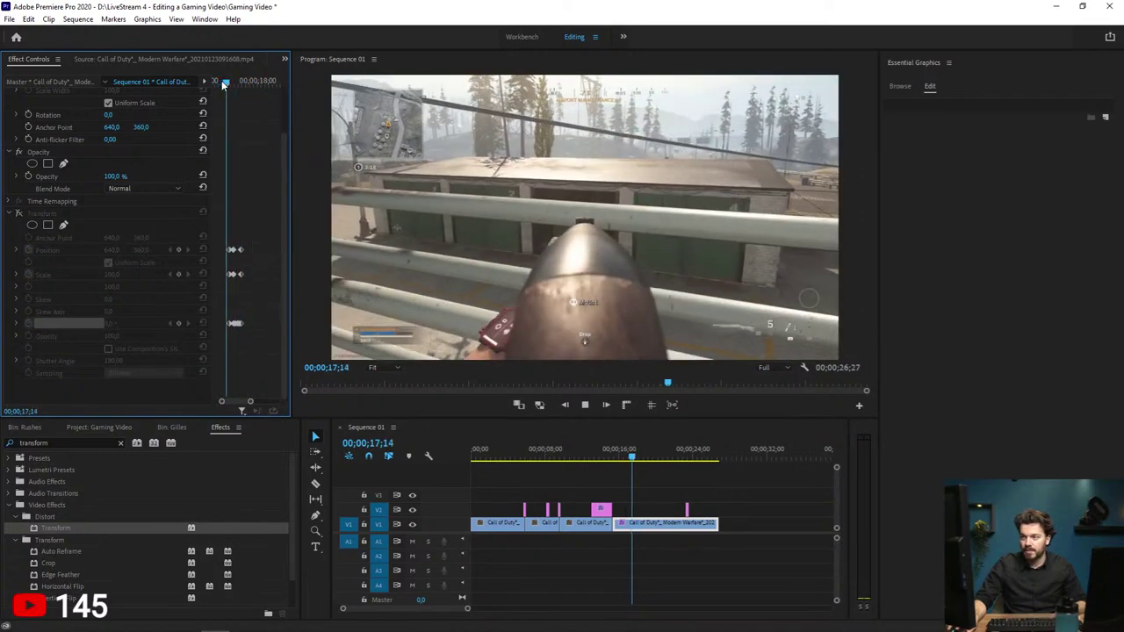
click(19, 214)
key(space)
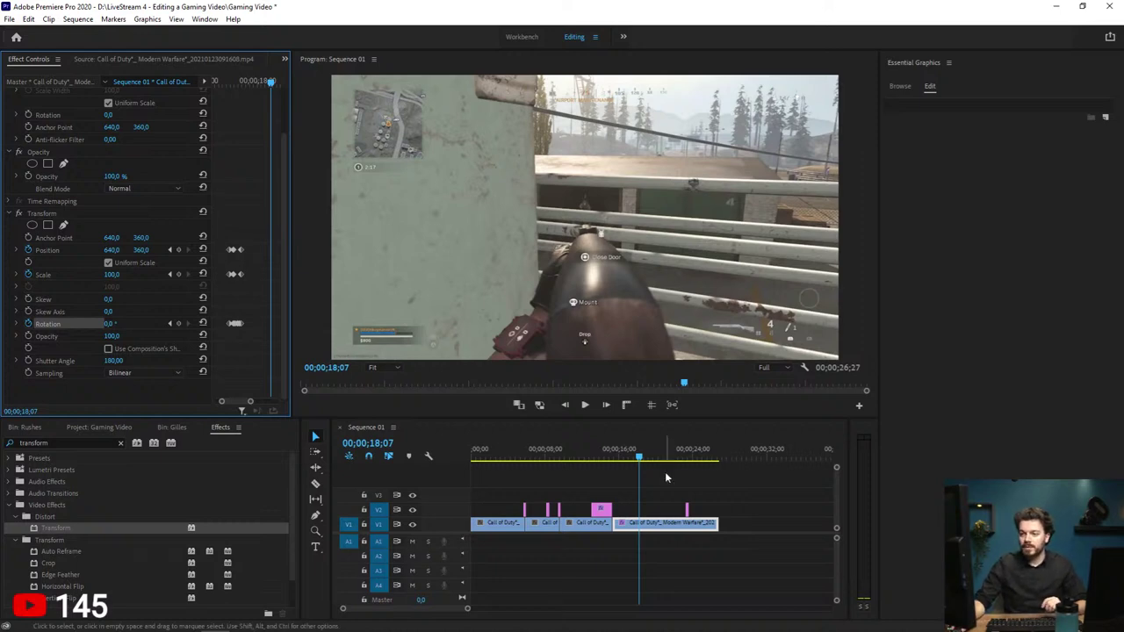
Step: Find the next burst of fire at 00;00;20;03 and paste a copy of the shake's Position, Scale and Rotation keyframes there
click(626, 459)
key(space)
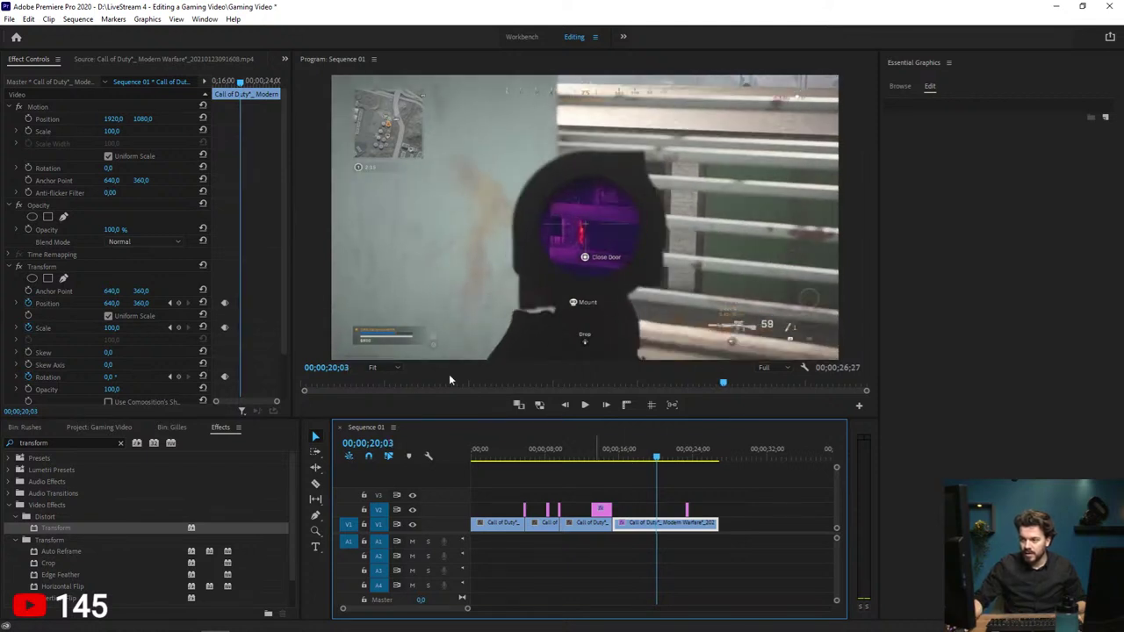
drag(225, 297, 236, 385)
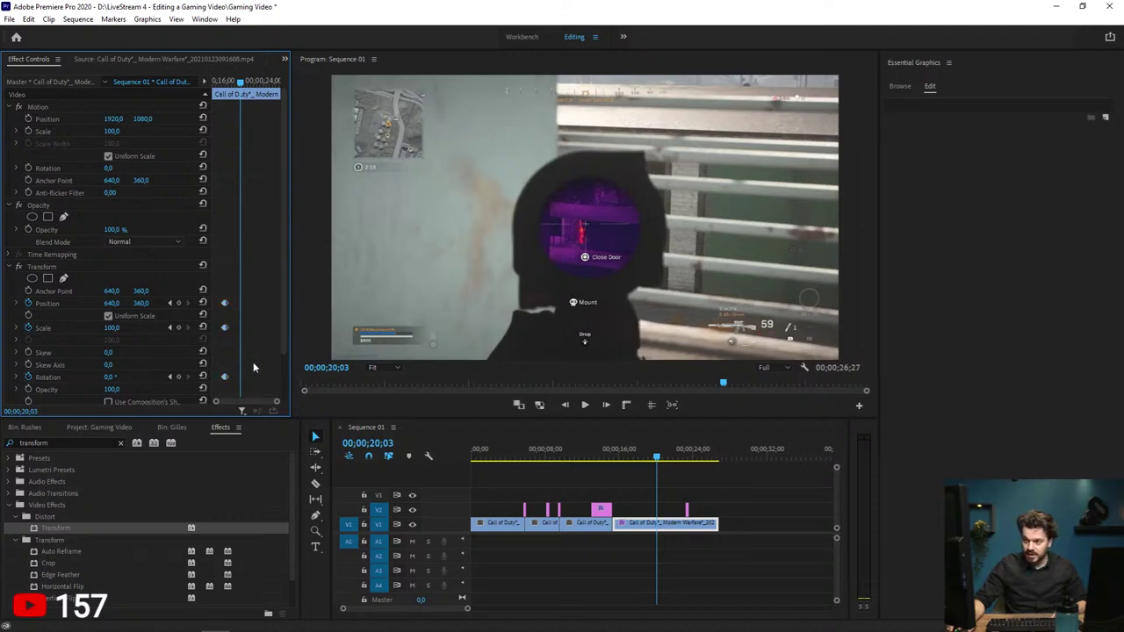
key(ctrl+c)
key(ctrl+v)
Step: Play and scrub through the rifle fire after 00;00;20;03 to review the pasted shake keyframes
key(space)
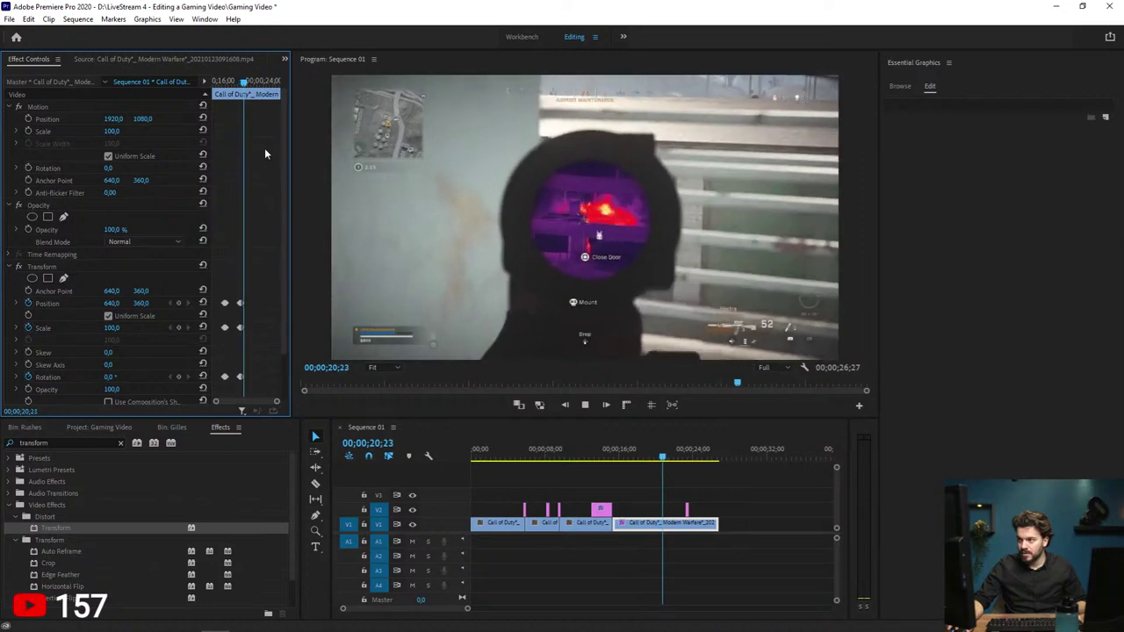
key(space)
mouse_move(276, 397)
mouse_down()
mouse_move(238, 403)
mouse_move(261, 404)
mouse_up()
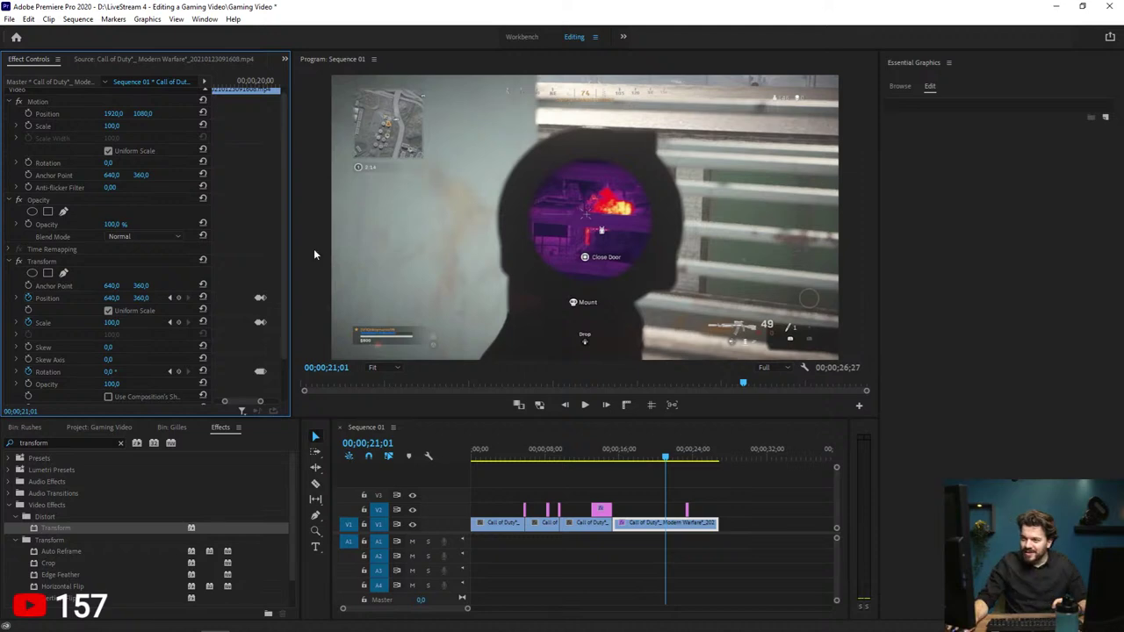
scroll(240, 400, up, 2)
scroll(240, 400, down, 2)
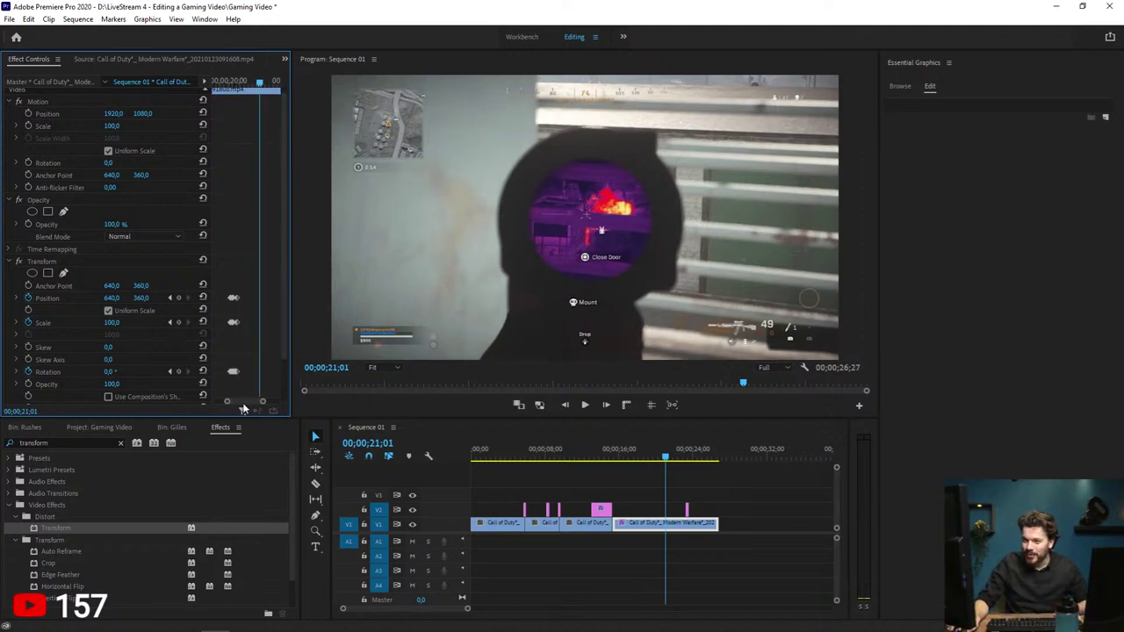
click(233, 84)
drag(234, 84, 289, 81)
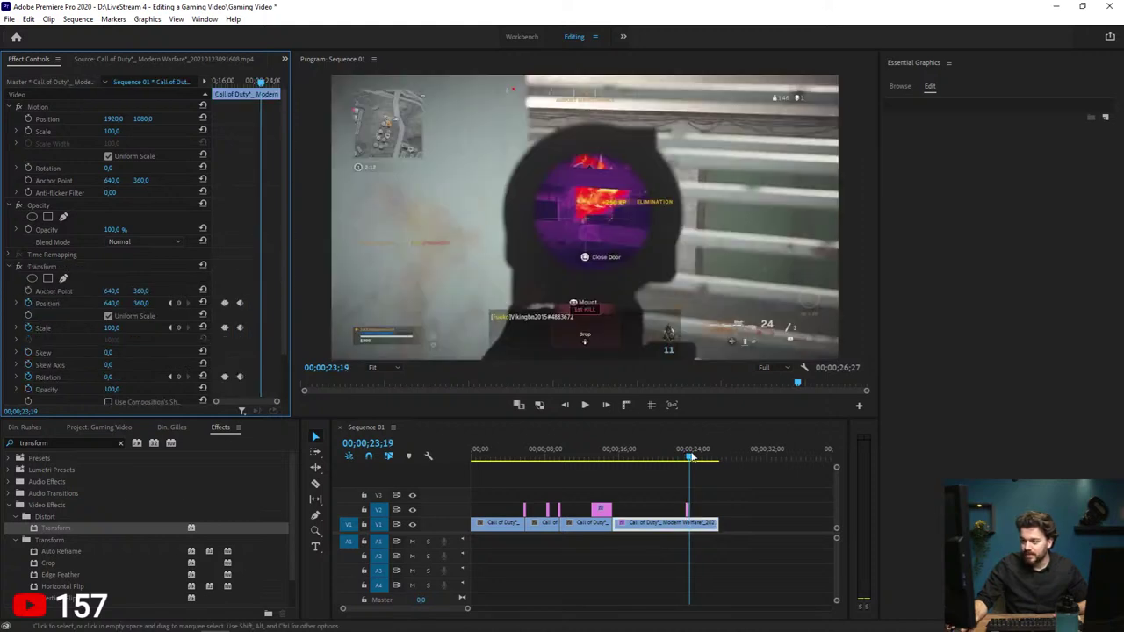
Step: Find the elimination shot around 00;00;23;22 and place a copy of the shake's Position, Scale and Rotation keyframes at it
key(Right)
key(Right)
key(Right)
key(Right)
key(Right)
key(Right)
key(Right)
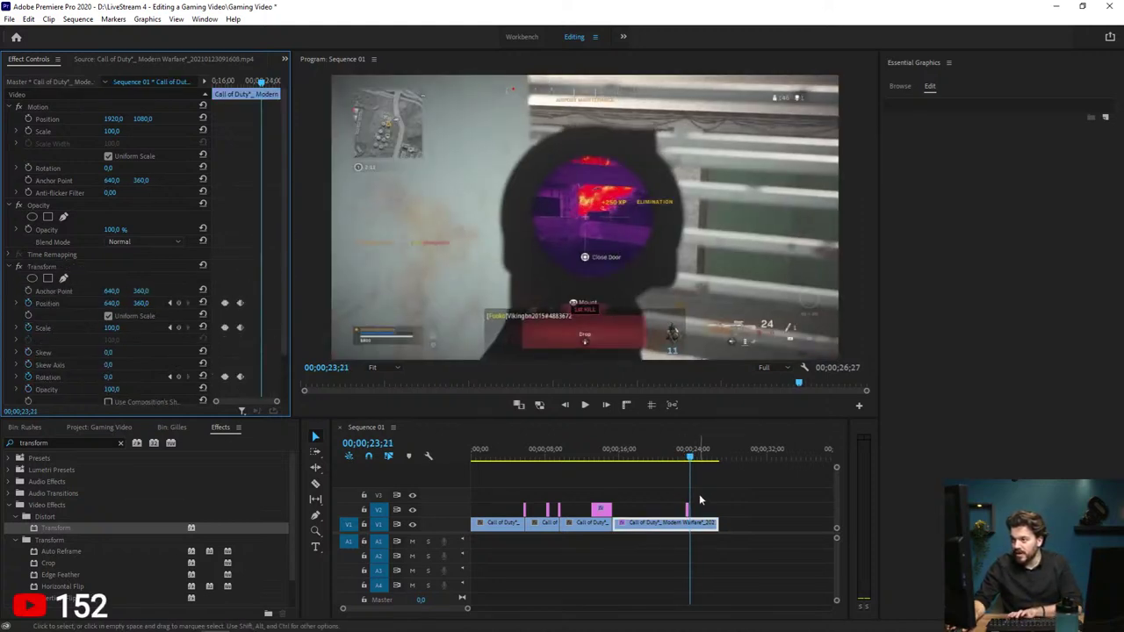
key(Left)
key(Left)
key(Left)
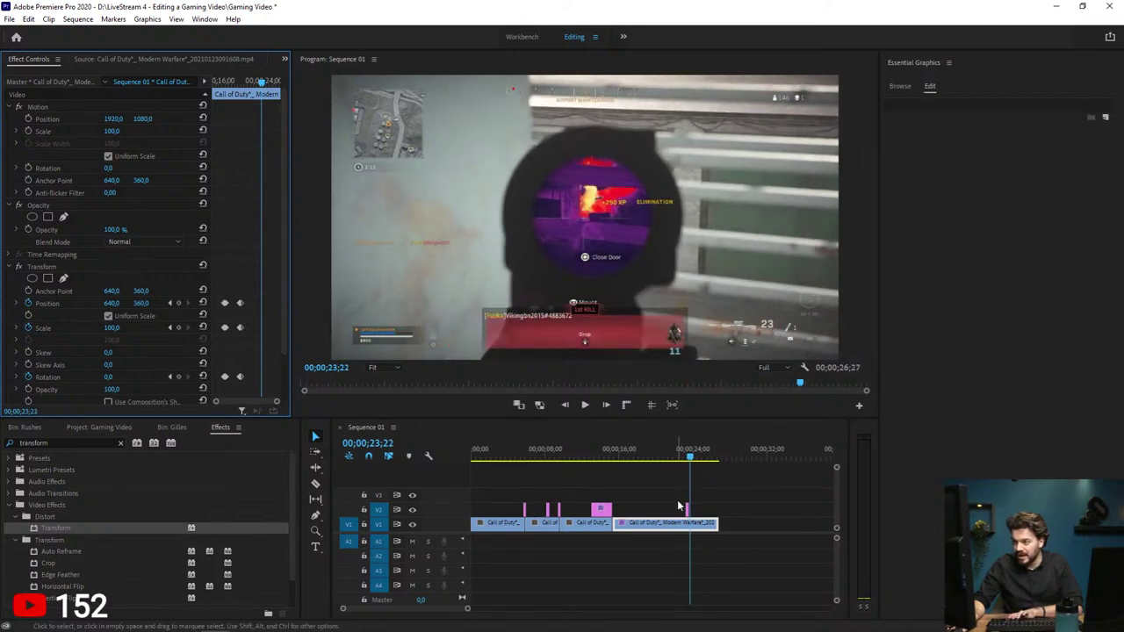
click(696, 525)
drag(273, 401, 251, 405)
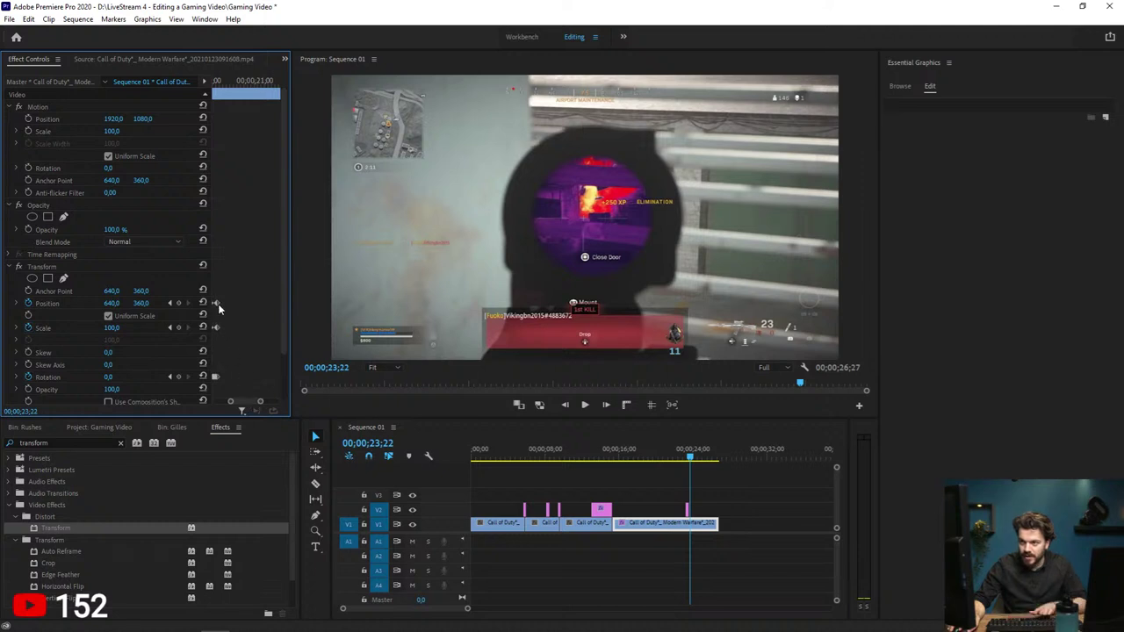
drag(216, 303, 257, 342)
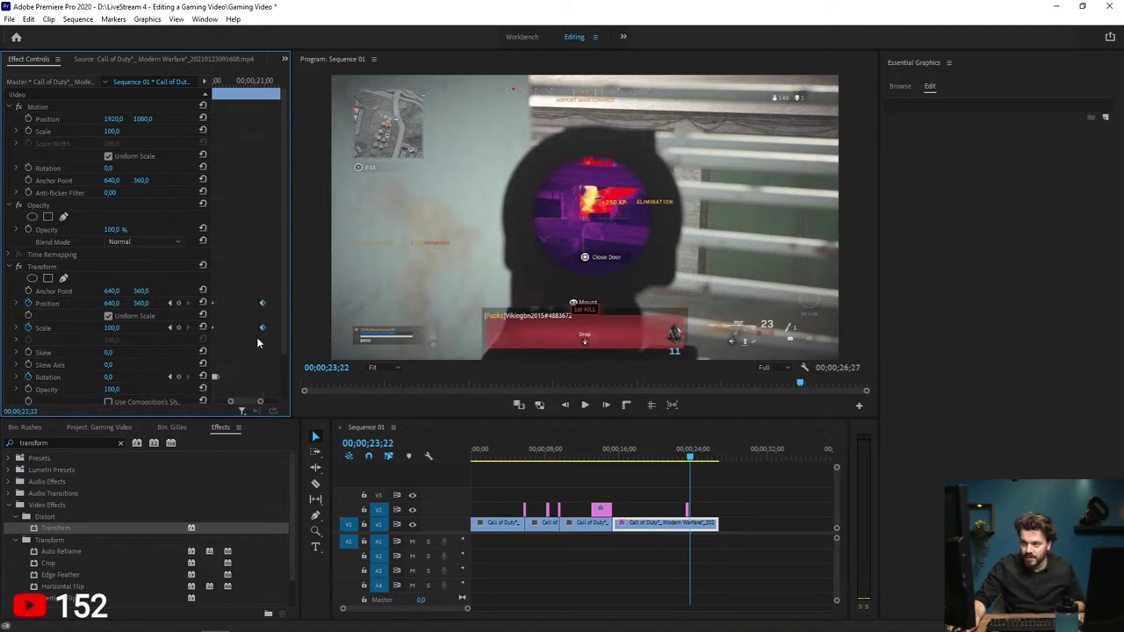
drag(219, 376, 261, 377)
scroll(260, 403, down, 3)
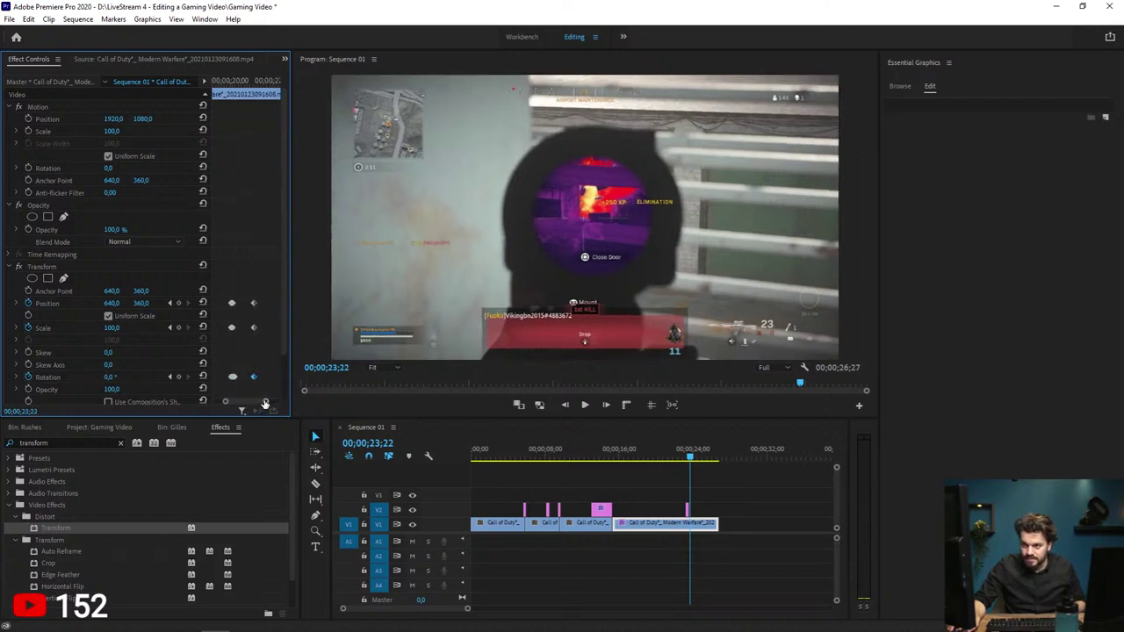
scroll(260, 403, down, 3)
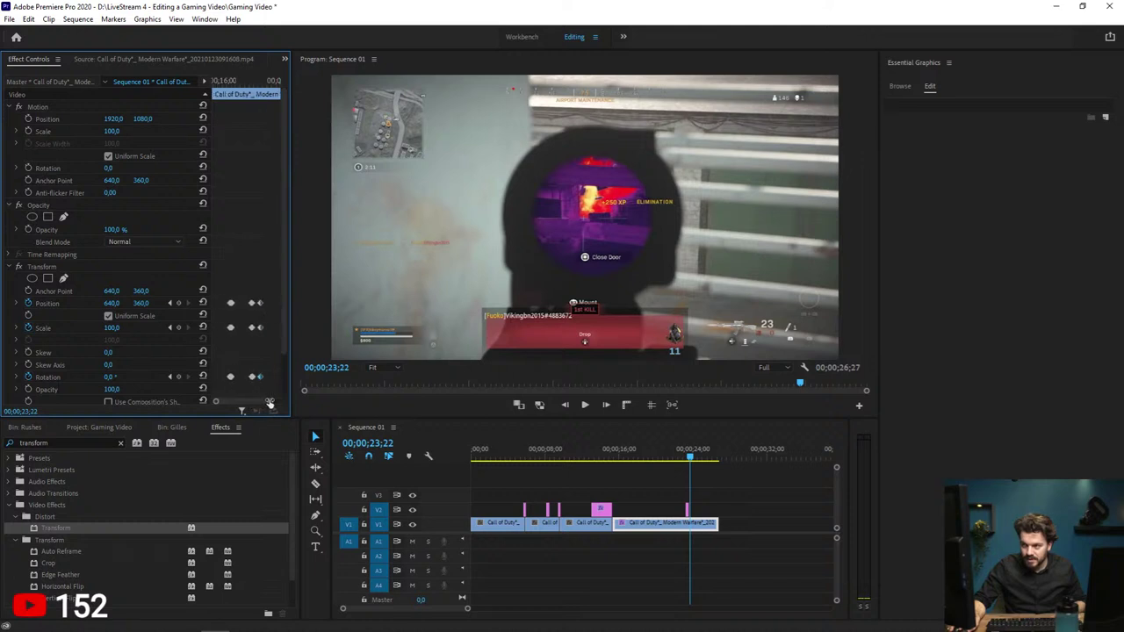
drag(244, 299, 260, 378)
Step: Play the clip twice from its earlier bursts through 00;00;23;27 to review the copied shake keyframes
click(227, 81)
key(space)
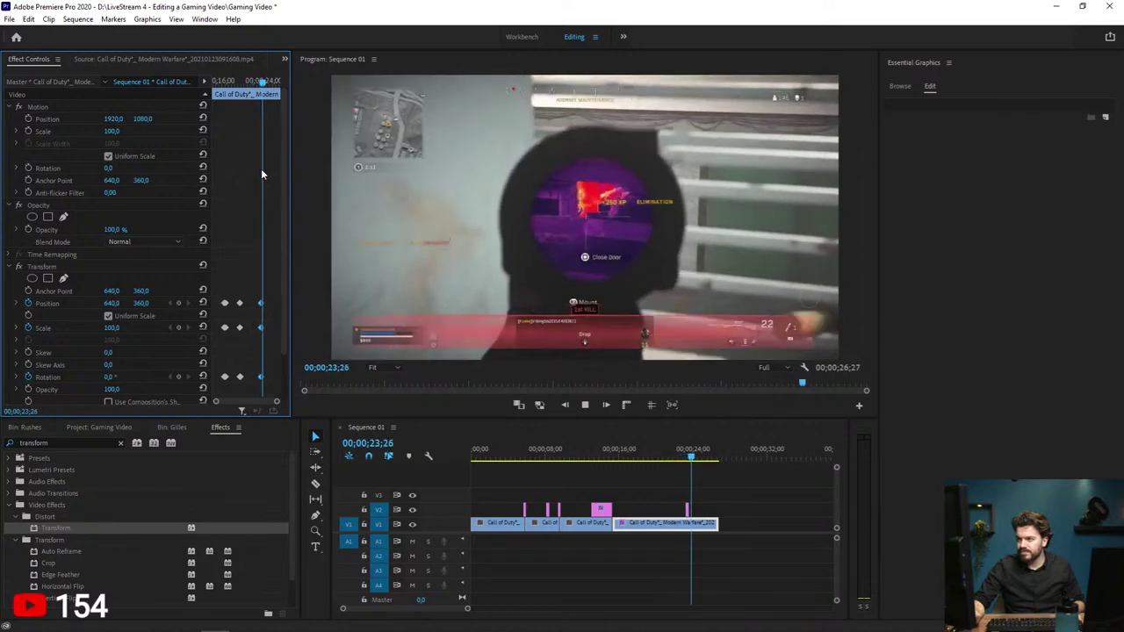
key(space)
click(235, 82)
key(space)
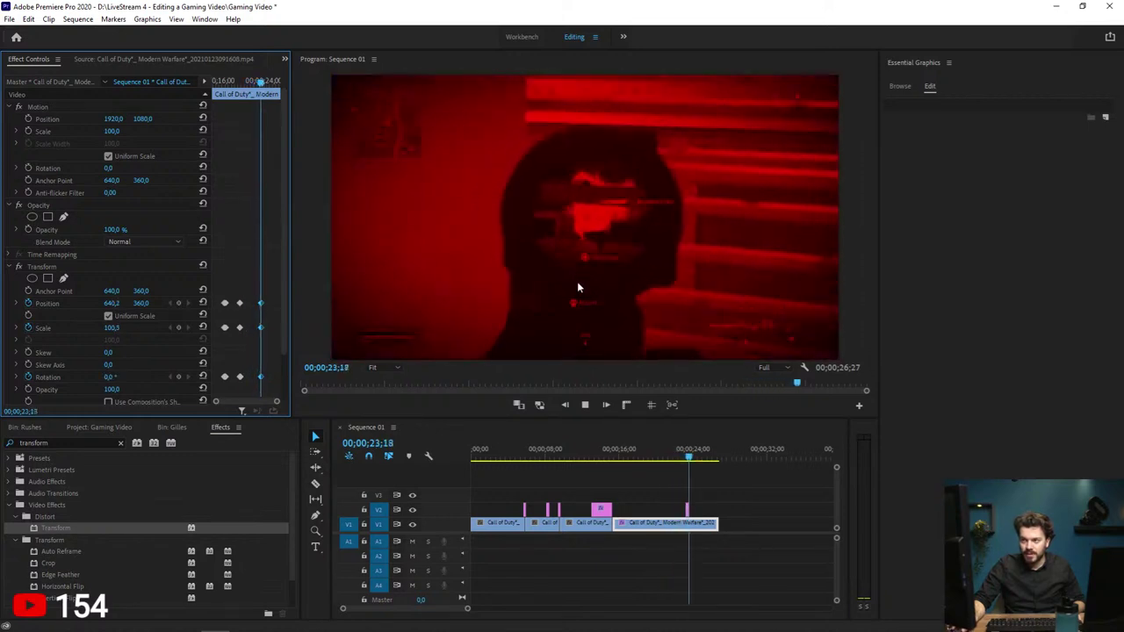
key(space)
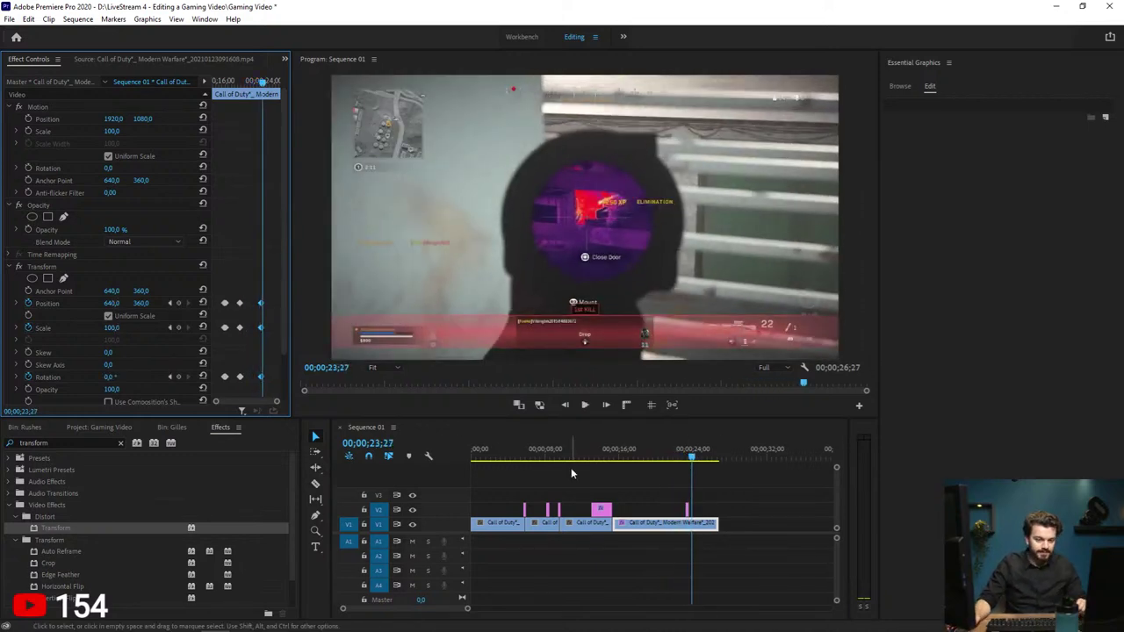
Step: Deselect the clip, save the project and bring up the bin holding the raw gameplay recordings
key(ctrl+s)
click(705, 490)
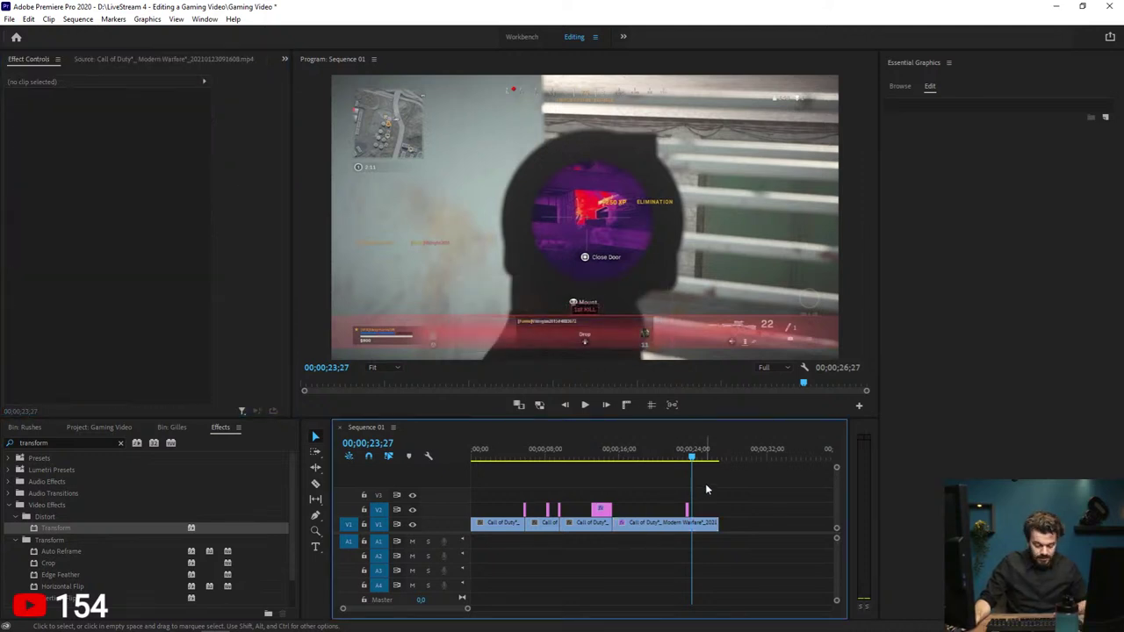
key(ctrl+s)
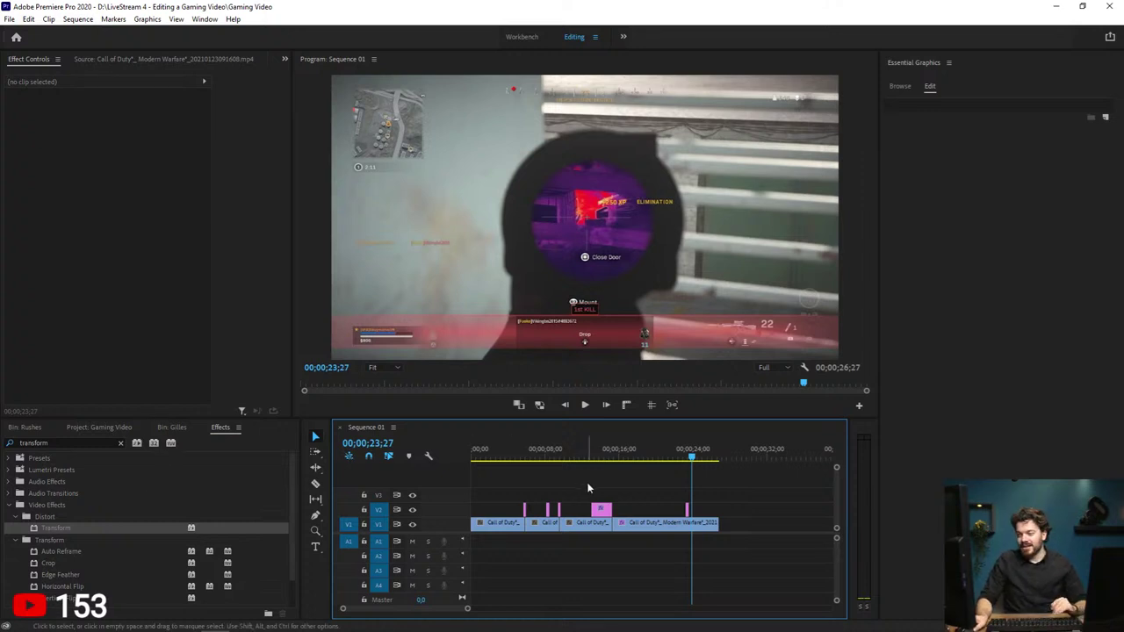
key(ctrl+s)
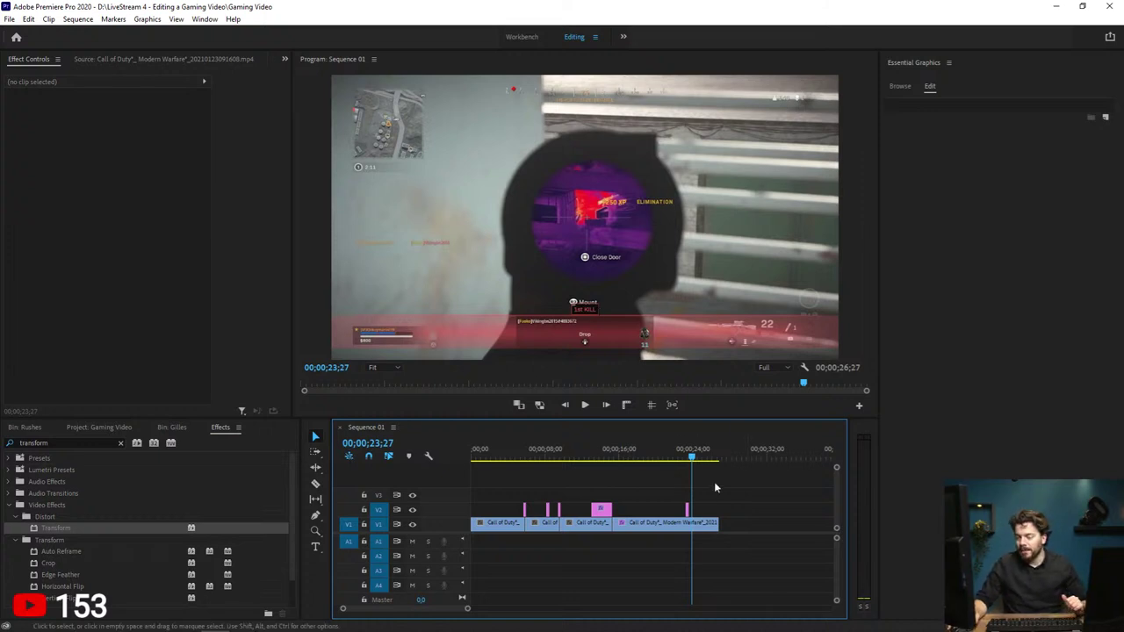
click(118, 428)
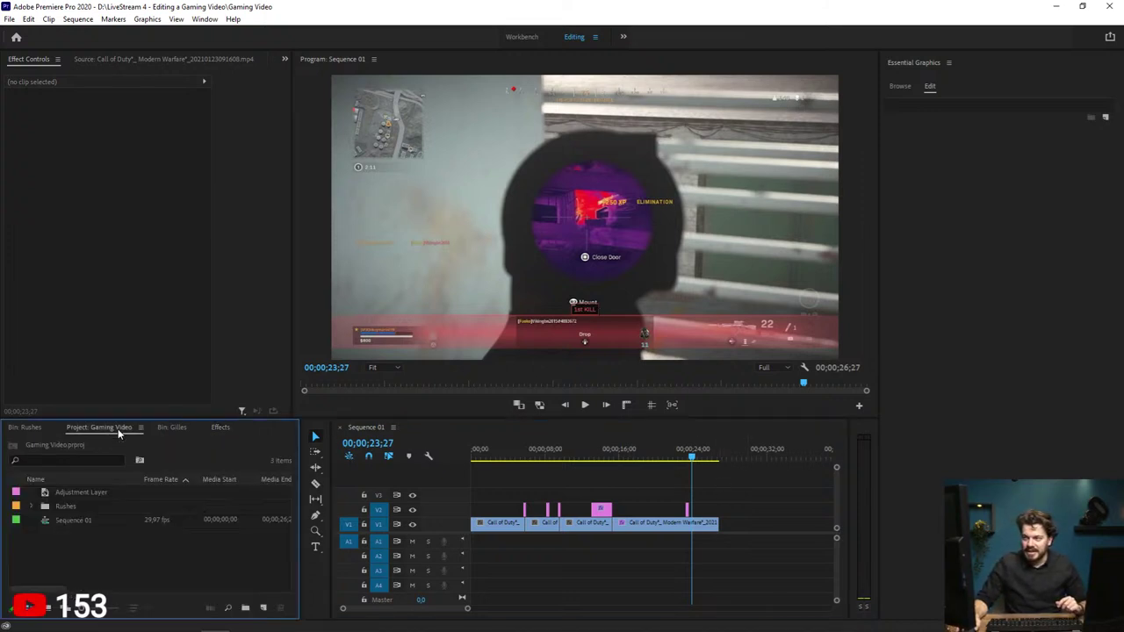
click(172, 428)
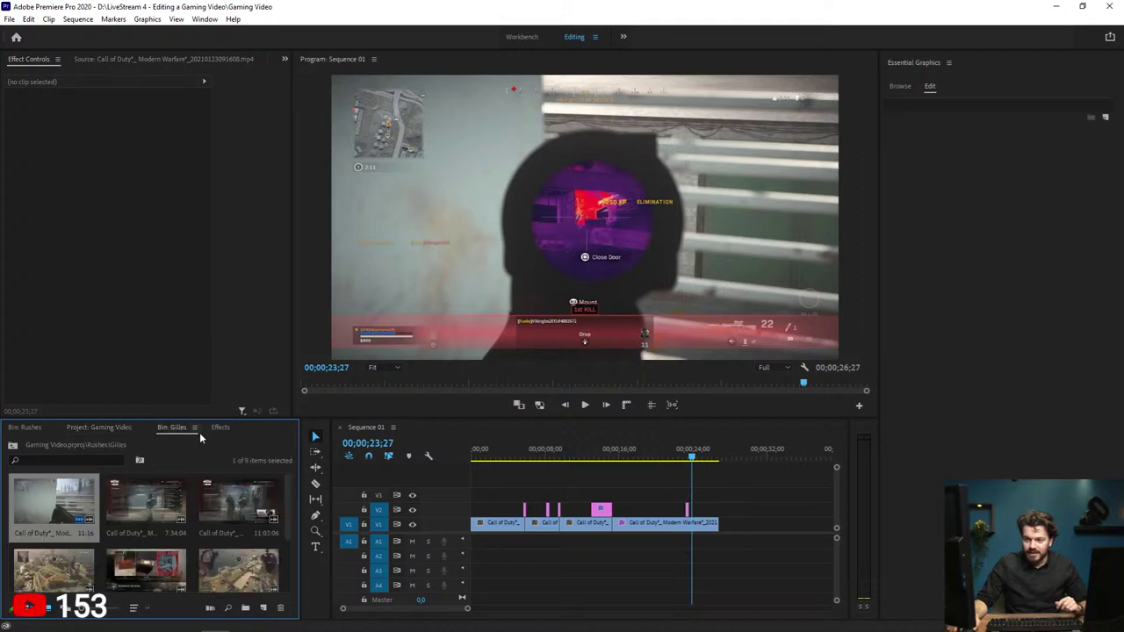
Step: Split the last clip at 00;00;24;12 and delete the piece after the cut
drag(692, 457, 697, 459)
key(ctrl+k)
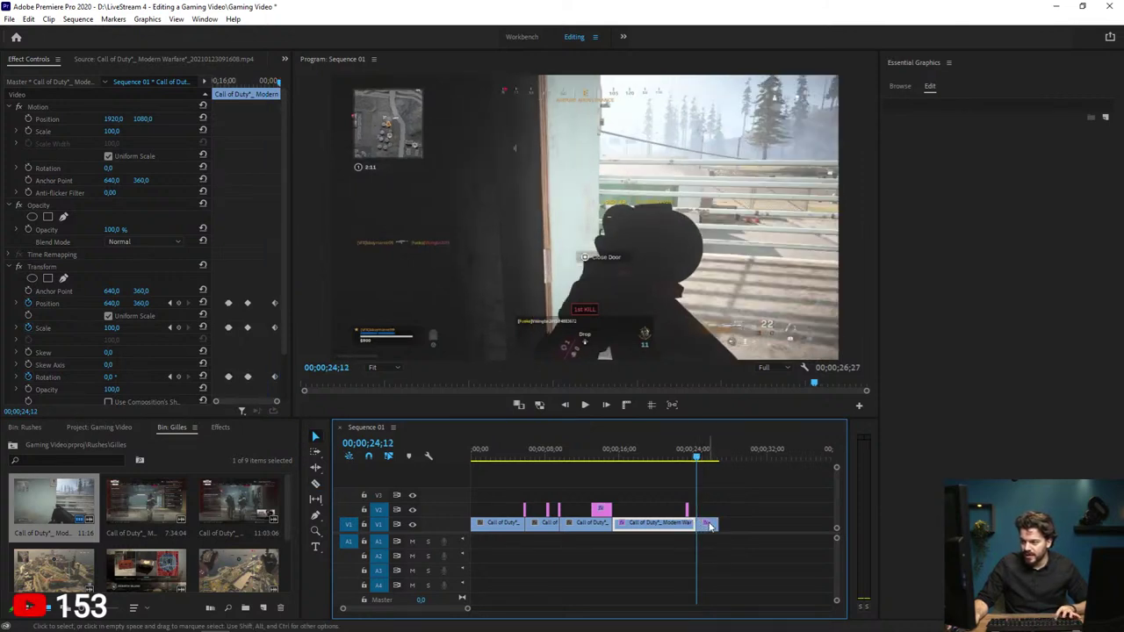
click(710, 526)
key(Delete)
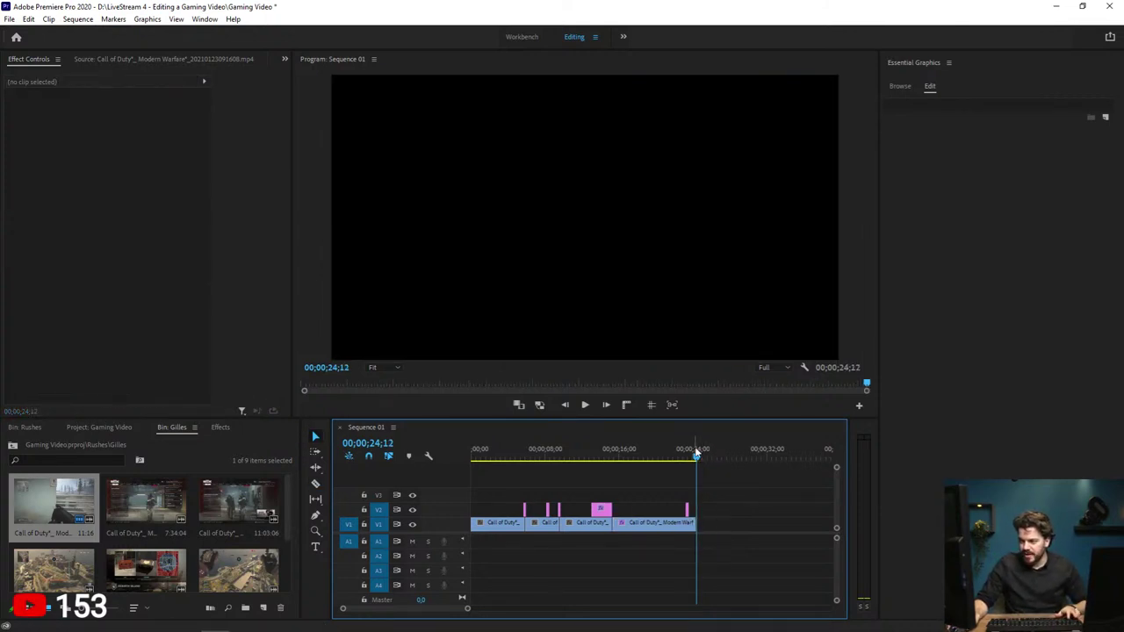
Step: Restore the deleted end piece, scrub through it to 00;00;25;24 and redo its deletion
key(ctrl+z)
mouse_move(696, 454)
mouse_down()
mouse_move(722, 455)
mouse_move(710, 455)
mouse_up()
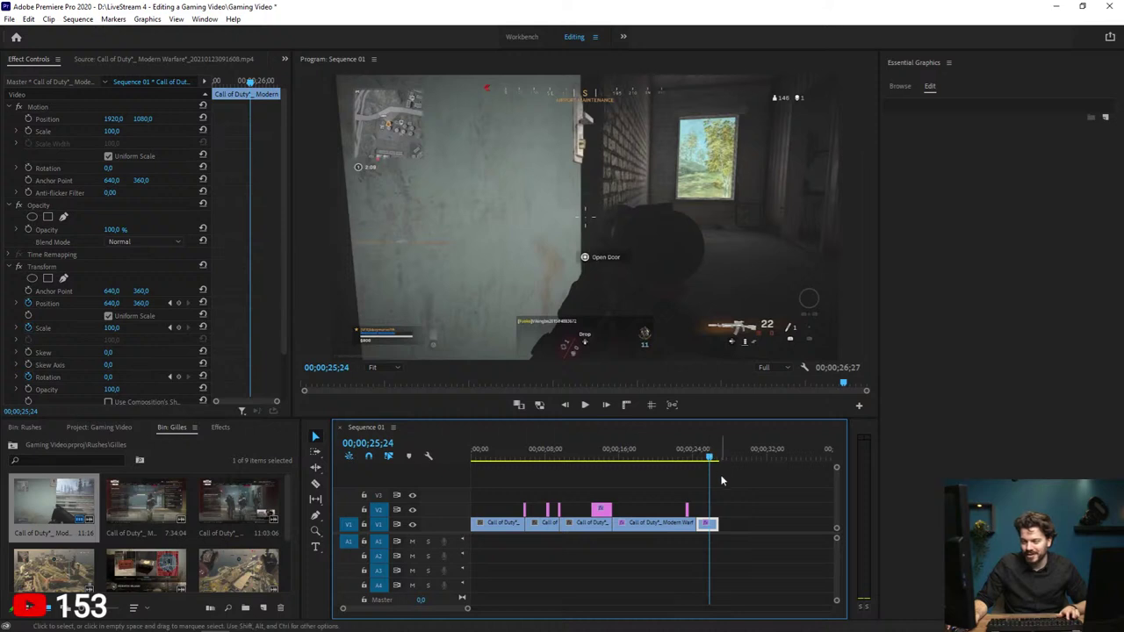
click(722, 481)
key(ctrl+shift+z)
Step: Zoom in on the timeline's end and mark the player's death scene in the source recording, ending at 00:05:05:05
key(z)
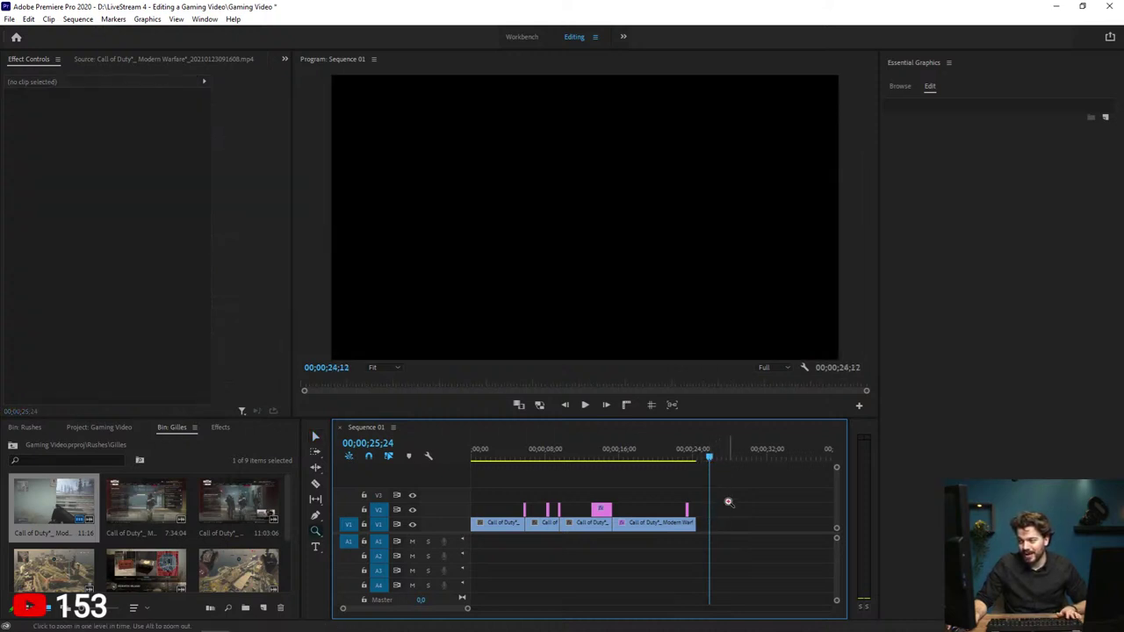
click(728, 502)
click(638, 501)
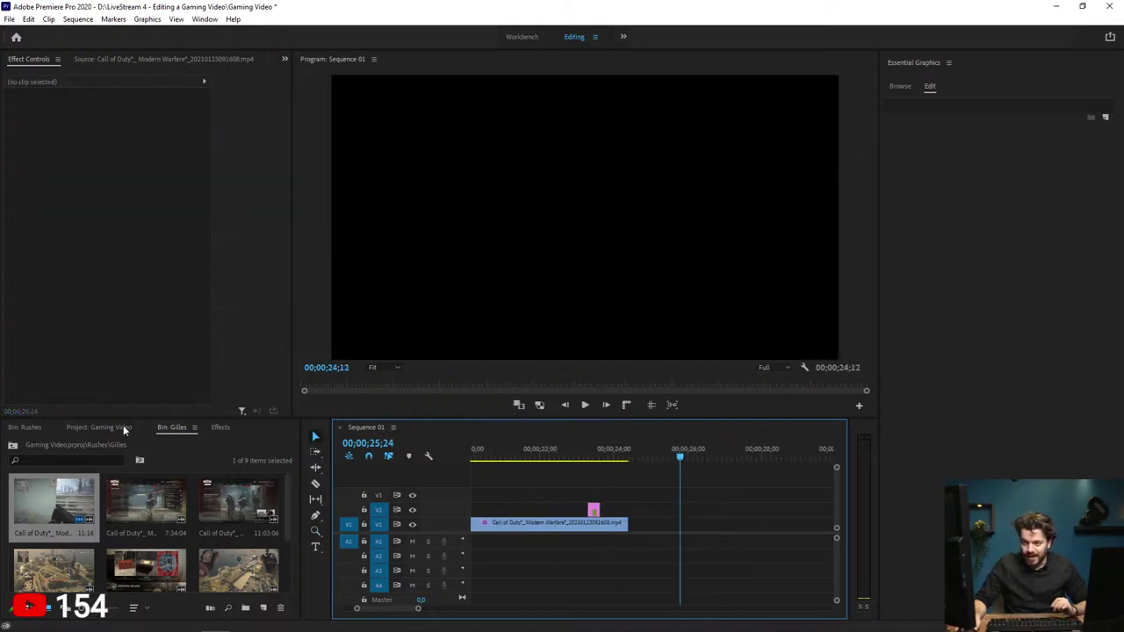
click(142, 59)
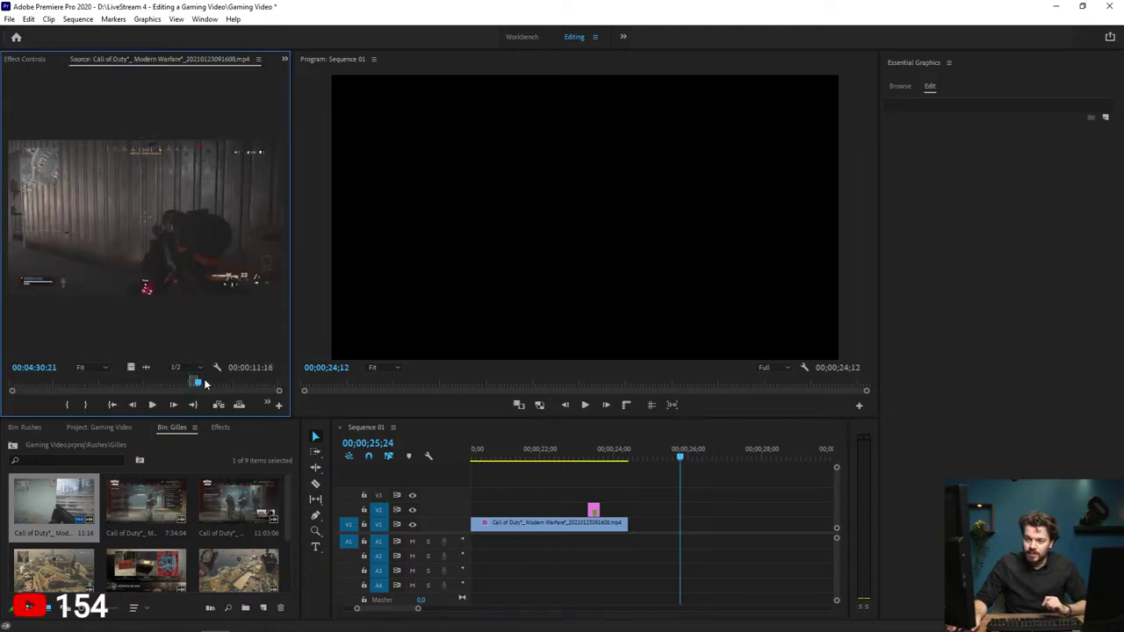
drag(205, 384, 219, 383)
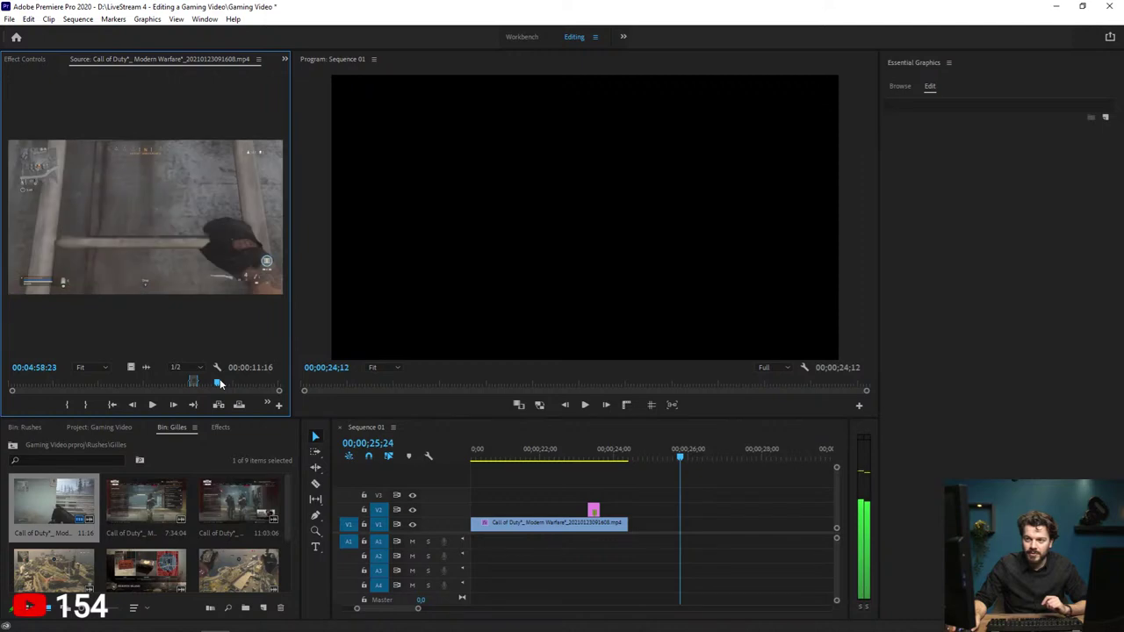
key(space)
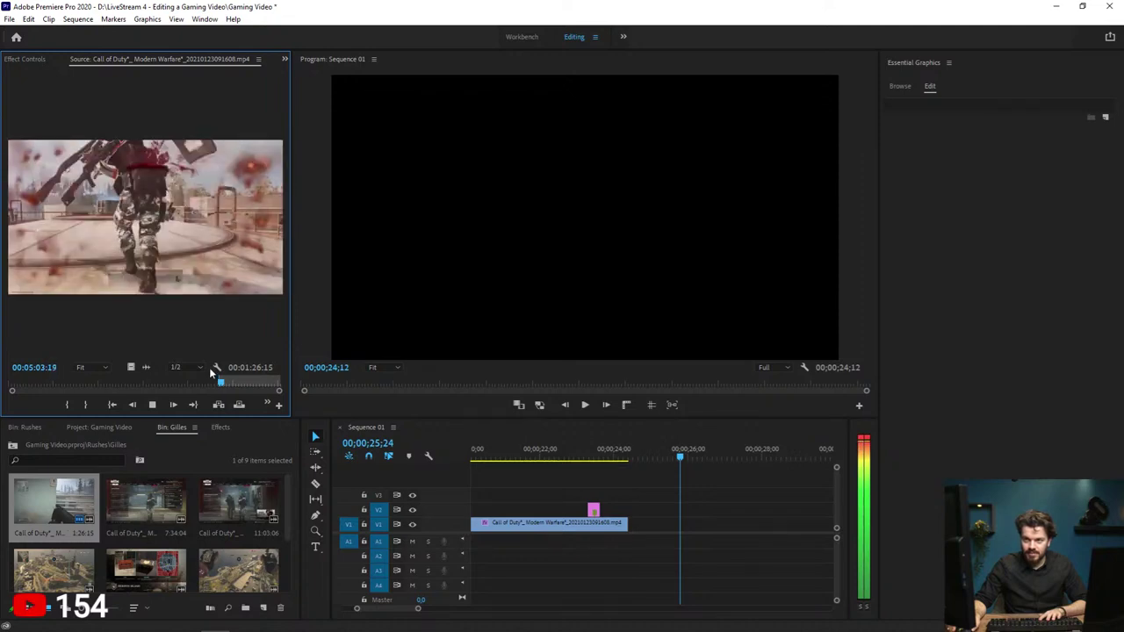
key(space)
key(o)
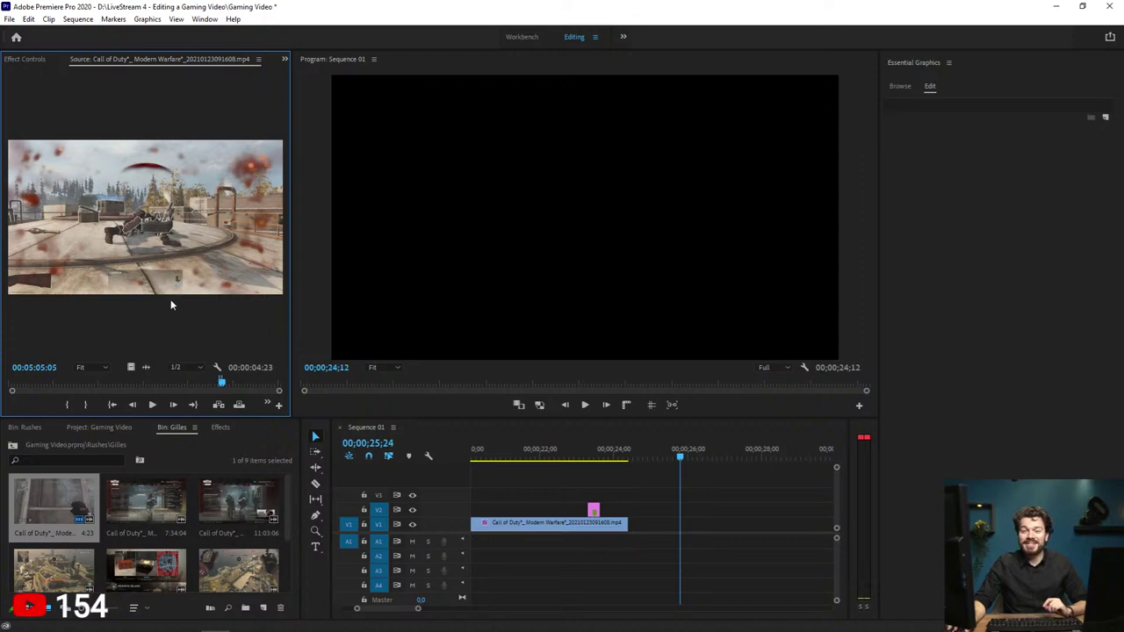
Step: Play the marked source section from 00:05:01:08 up to the red hit and step back to 00:05:01:27
click(220, 385)
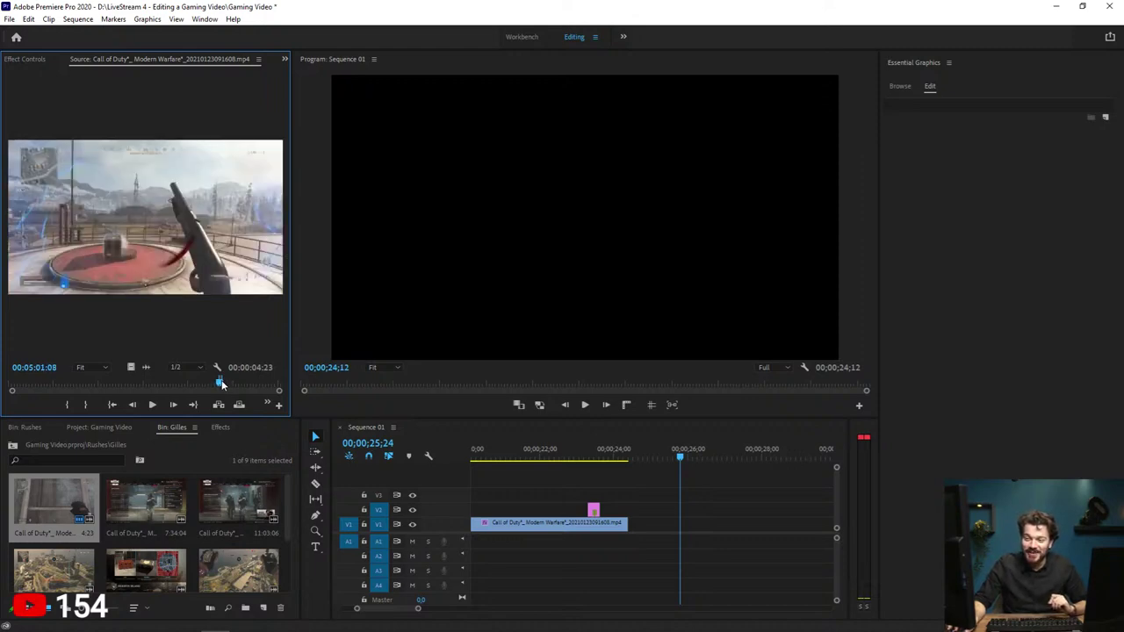
key(space)
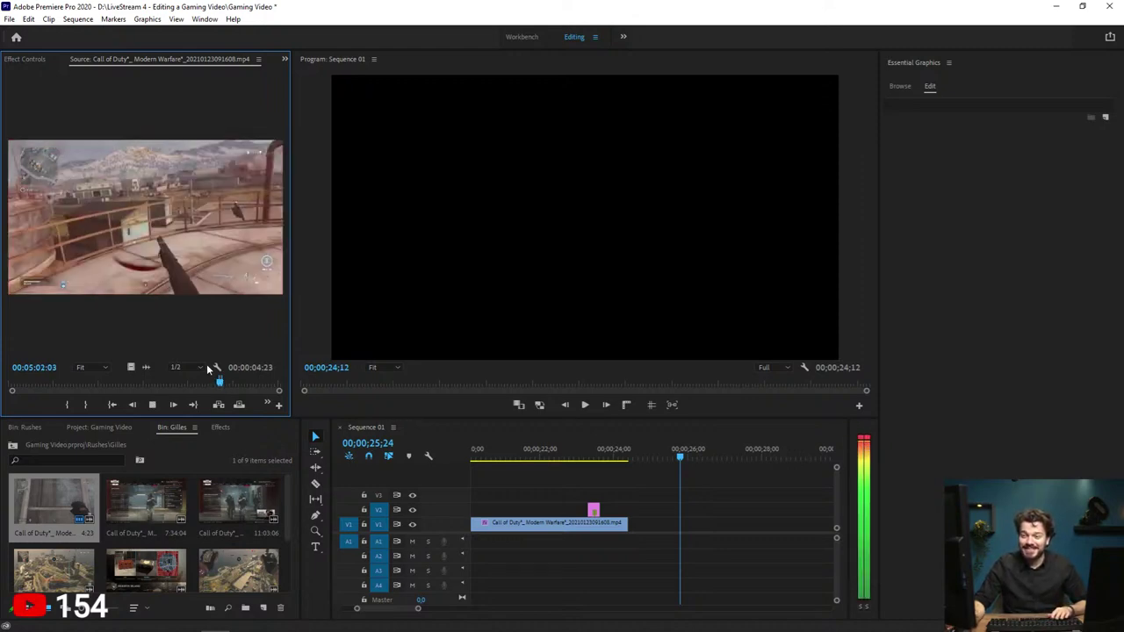
key(space)
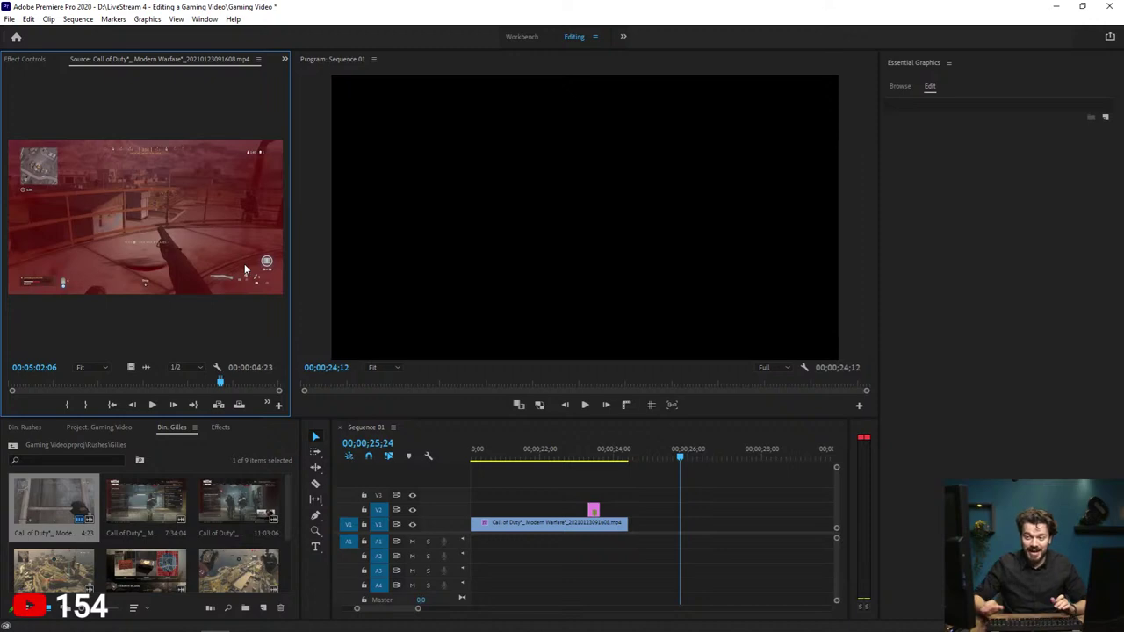
key(Left)
key(Left)
key(Left)
key(Left)
key(Left)
key(Left)
key(Left)
key(Left)
key(Left)
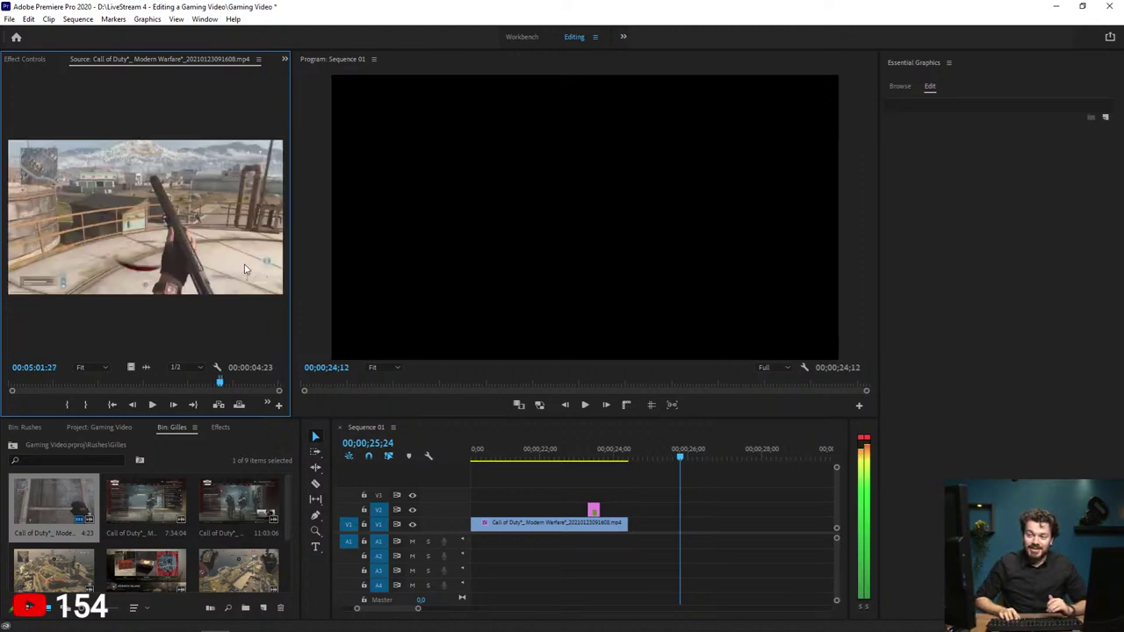
Step: Step frame by frame through the death scene in the source recording up to 00:05:04:20
key(Right)
key(Right)
key(Right)
key(Right)
key(Right)
key(Right)
key(Right)
key(Right)
key(Right)
key(Right)
key(Right)
key(Right)
key(Right)
key(Right)
key(Right)
key(Right)
key(Right)
key(Right)
key(Right)
key(Right)
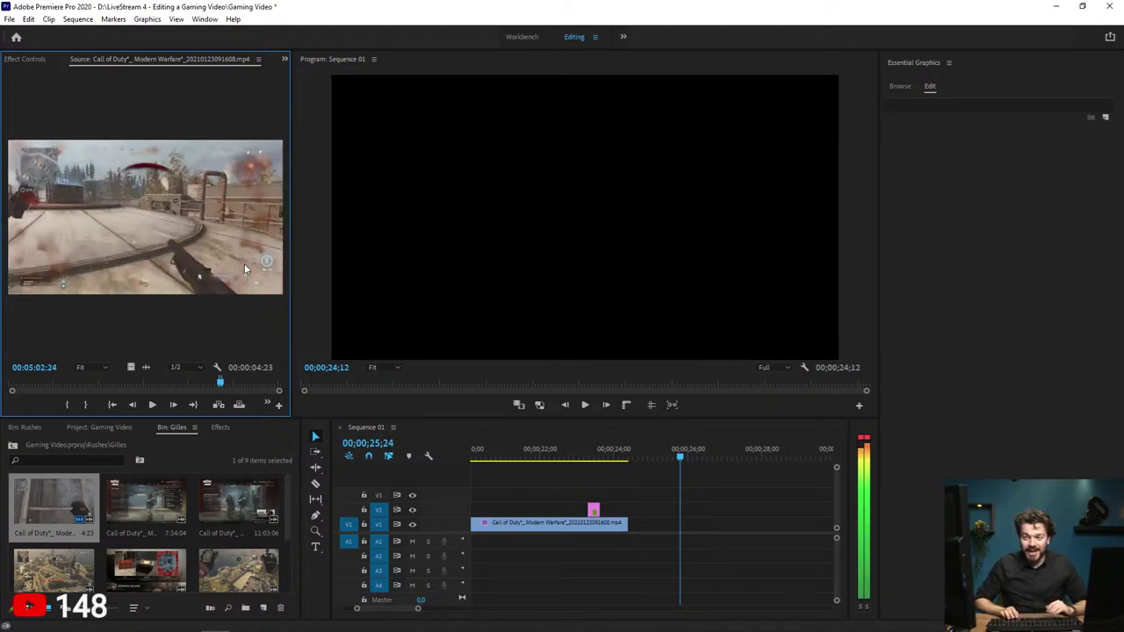
key(Right)
key(Right)
key(Right)
key(Right)
key(Right)
key(Right)
key(Right)
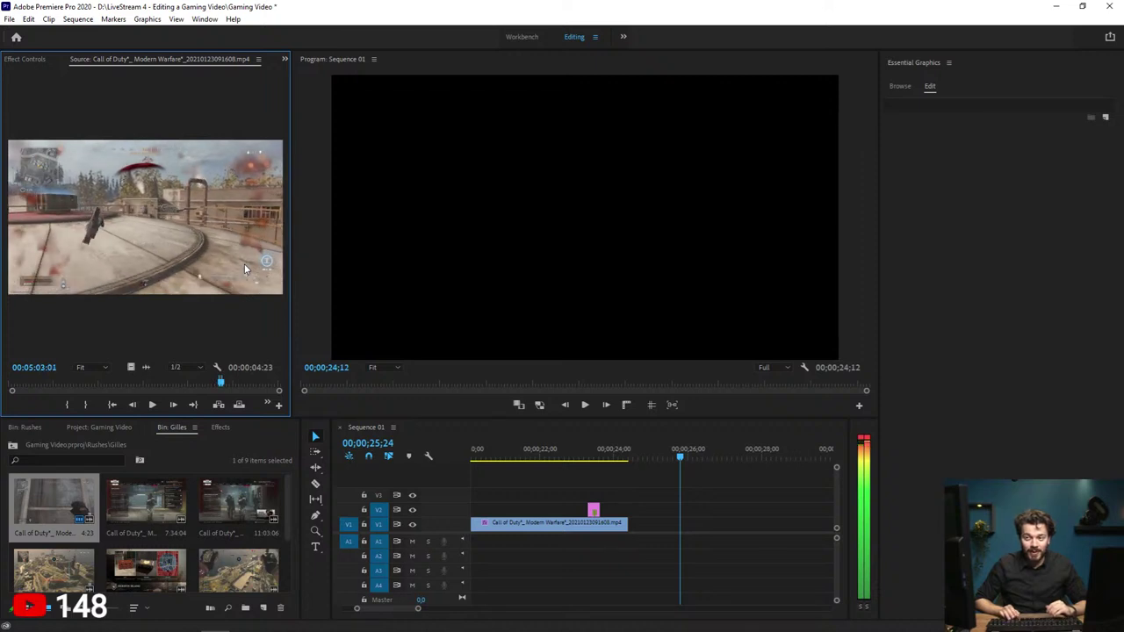
key(Right)
key(Right)
key(Right)
key(Right)
key(Right)
key(Right)
key(Right)
key(Right)
key(Right)
key(Right)
key(Right)
key(Right)
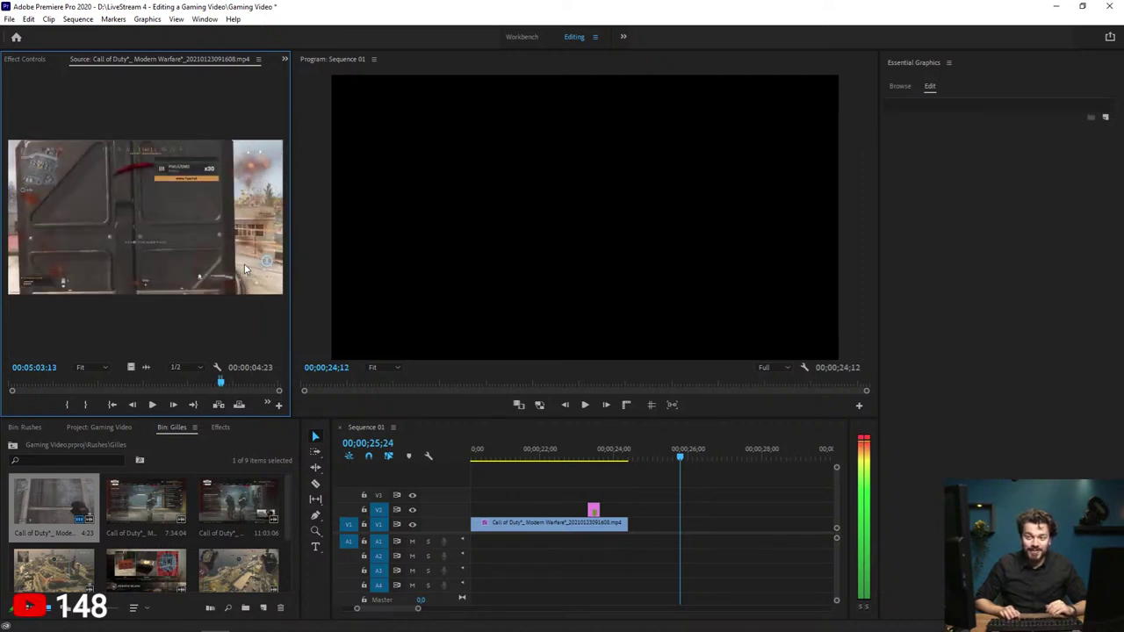
key(Right)
key(Right)
key(Right)
key(Right)
key(Right)
key(Right)
key(Right)
key(Right)
key(Right)
key(Right)
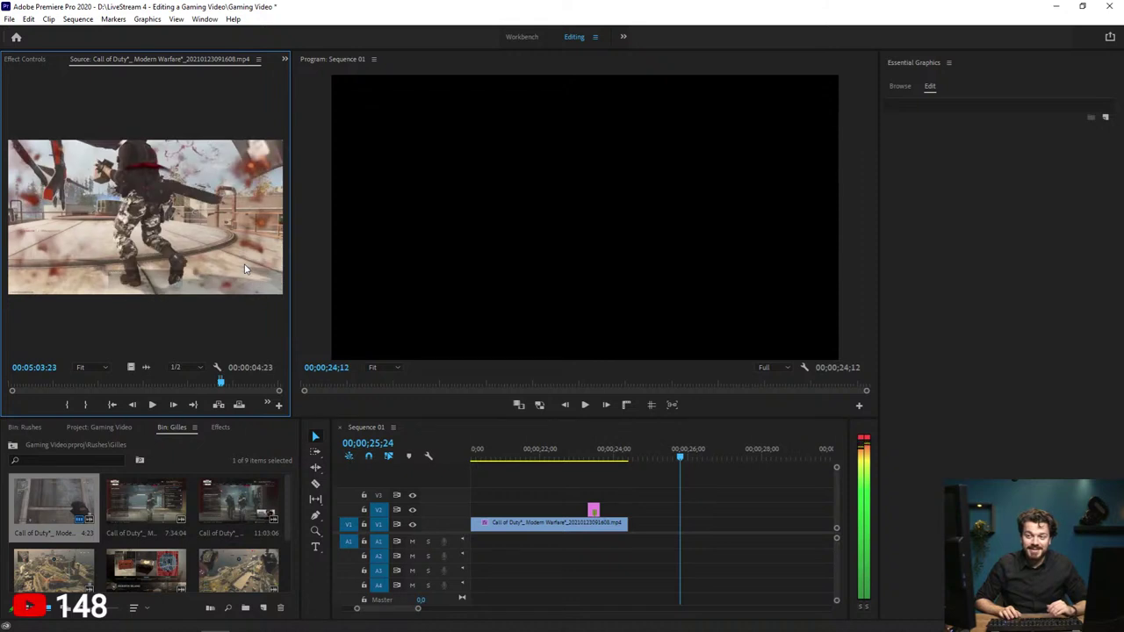
key(Right)
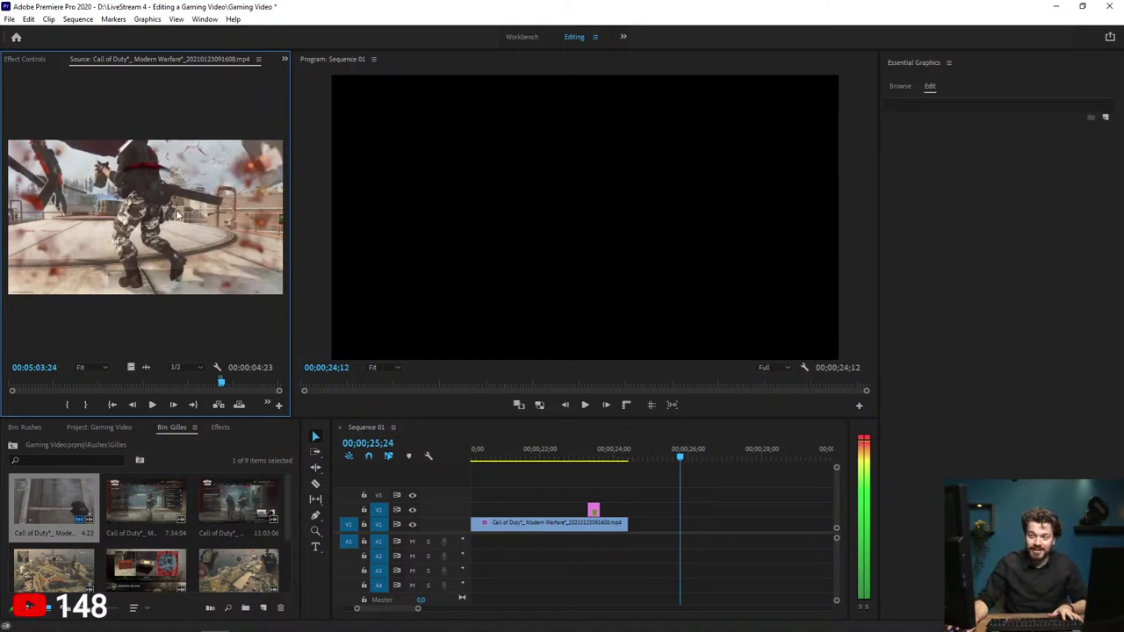
key(Right)
key(Right)
key(Right)
key(Right)
key(Right)
key(Right)
key(Right)
key(Right)
key(Right)
key(Right)
key(Right)
key(Right)
key(Right)
key(Right)
key(Right)
key(Right)
key(Right)
key(Right)
key(Right)
key(Right)
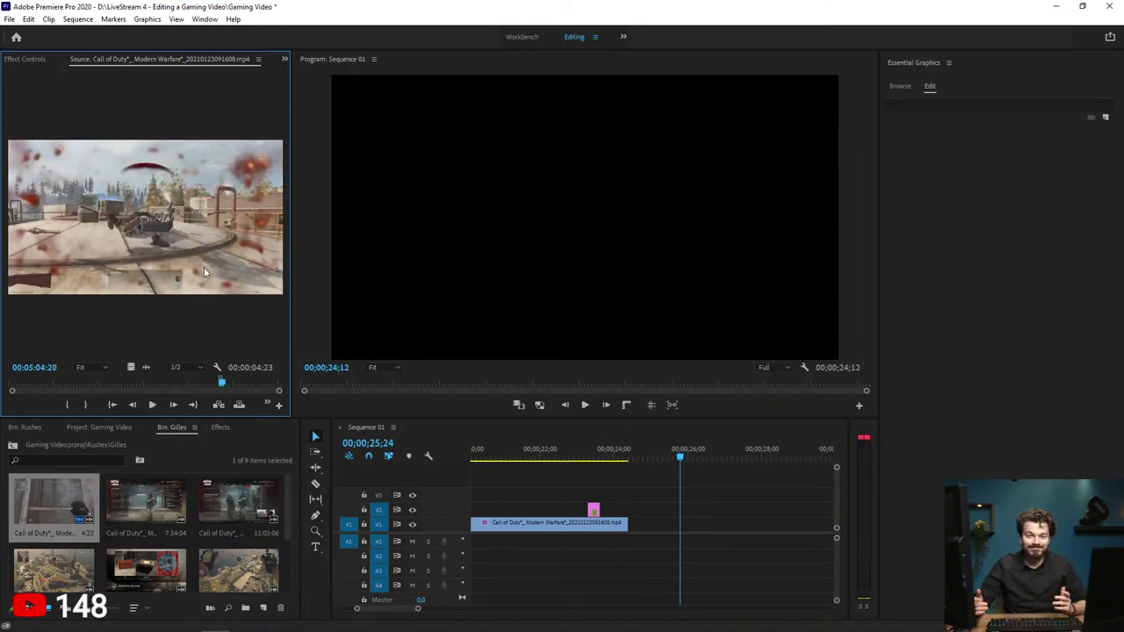
Step: Play past the death scene and scrub the source recording on to 00:06:15:17 to check the remaining gameplay
key(space)
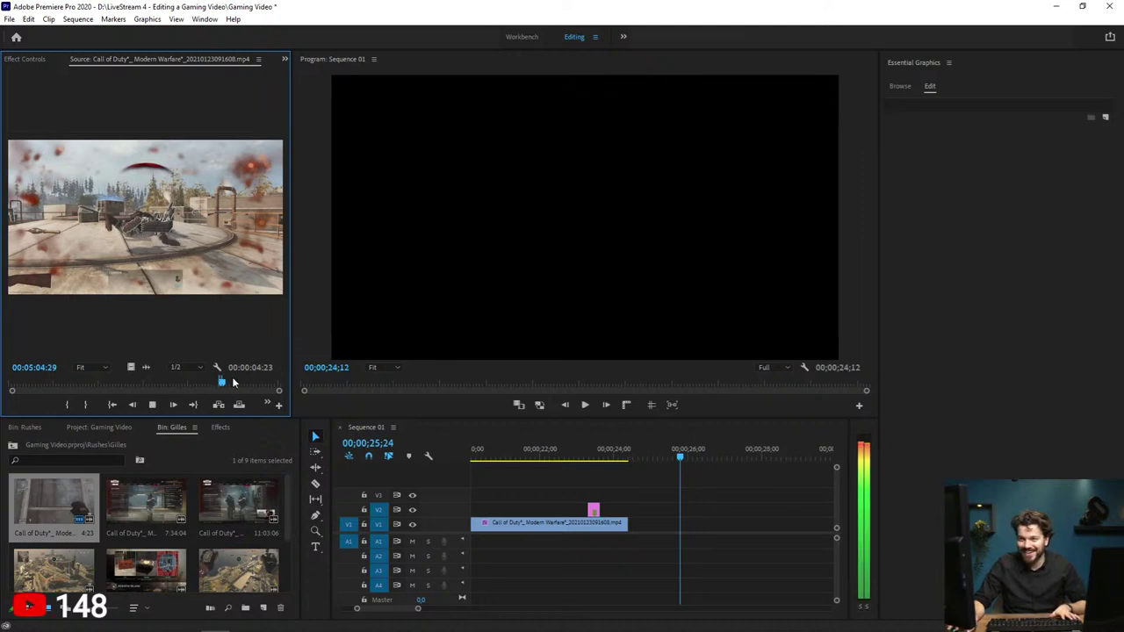
drag(231, 384, 275, 390)
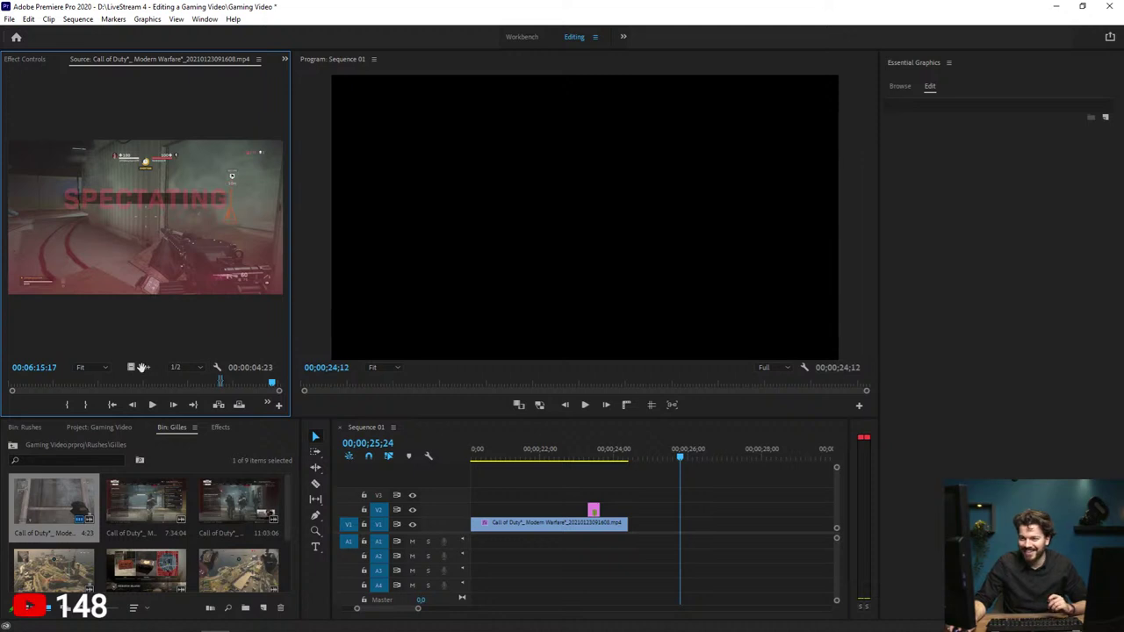
Step: Add only the video of the marked death scene to the end of track V1, directly after the last clip
drag(132, 367, 633, 524)
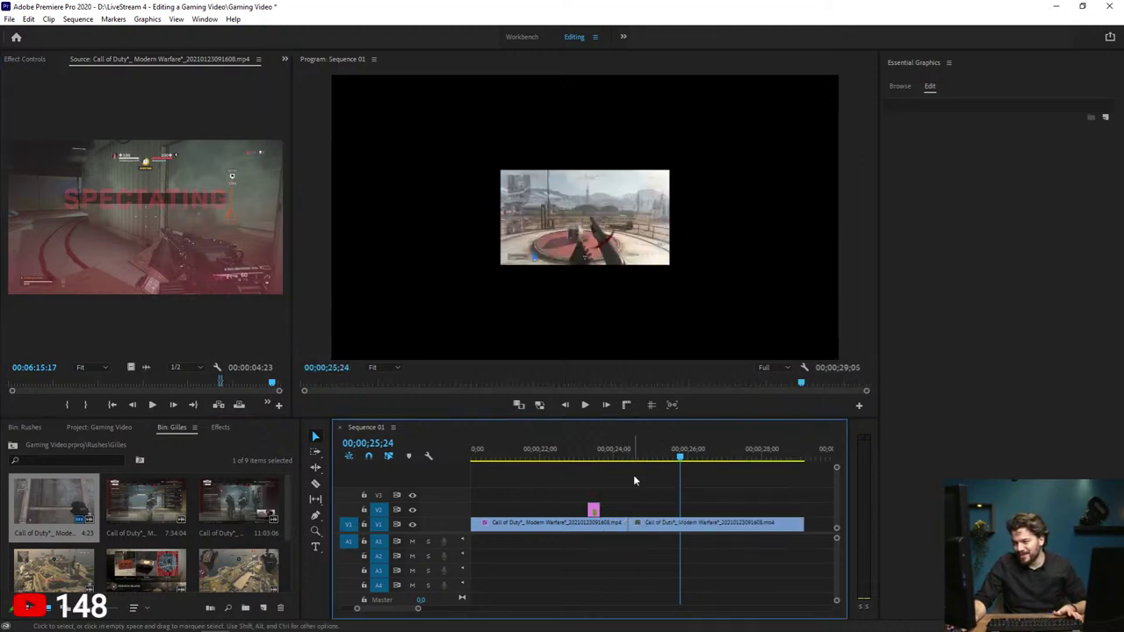
key(Up)
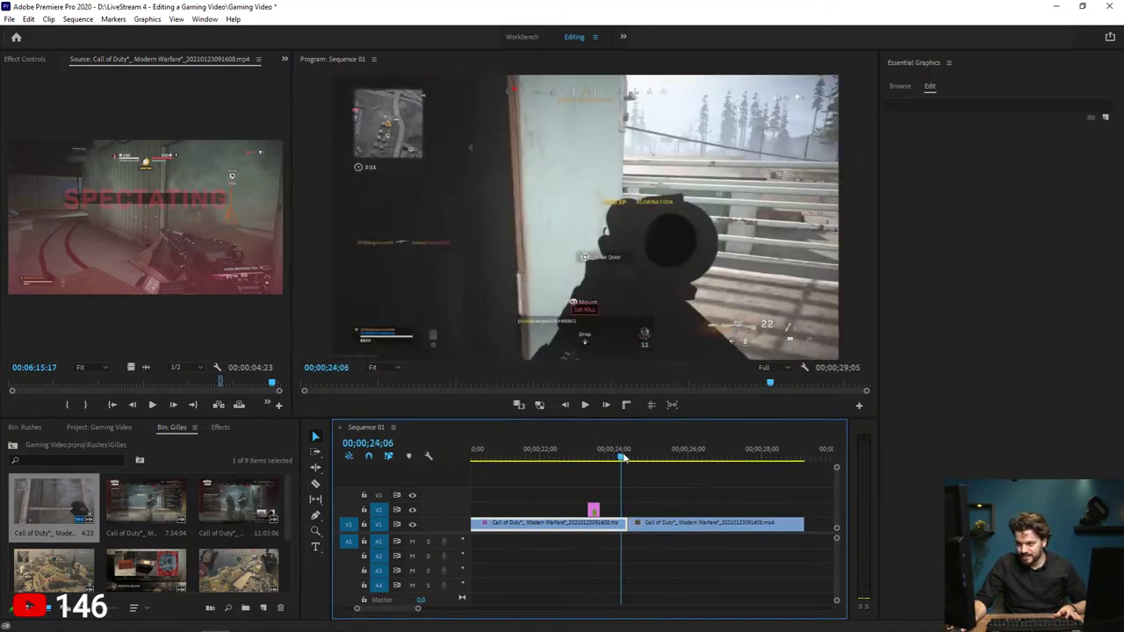
Step: Copy the earlier glitch adjustment layer on V2 over the cut between the last clip and the death scene
scroll(545, 500, up, 5)
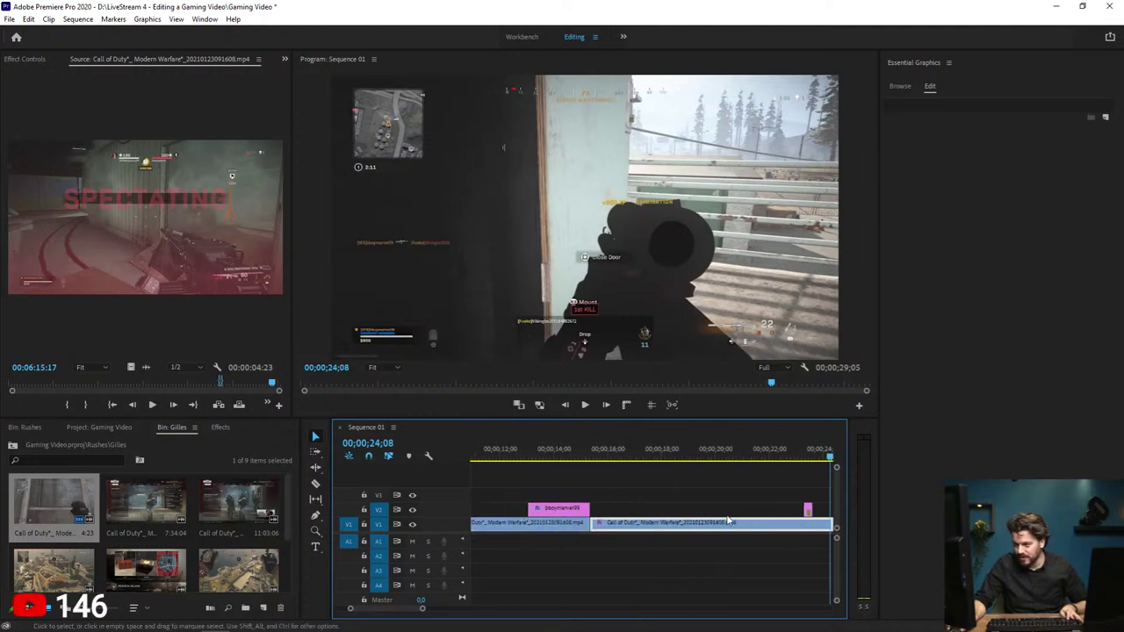
scroll(742, 519, up, 5)
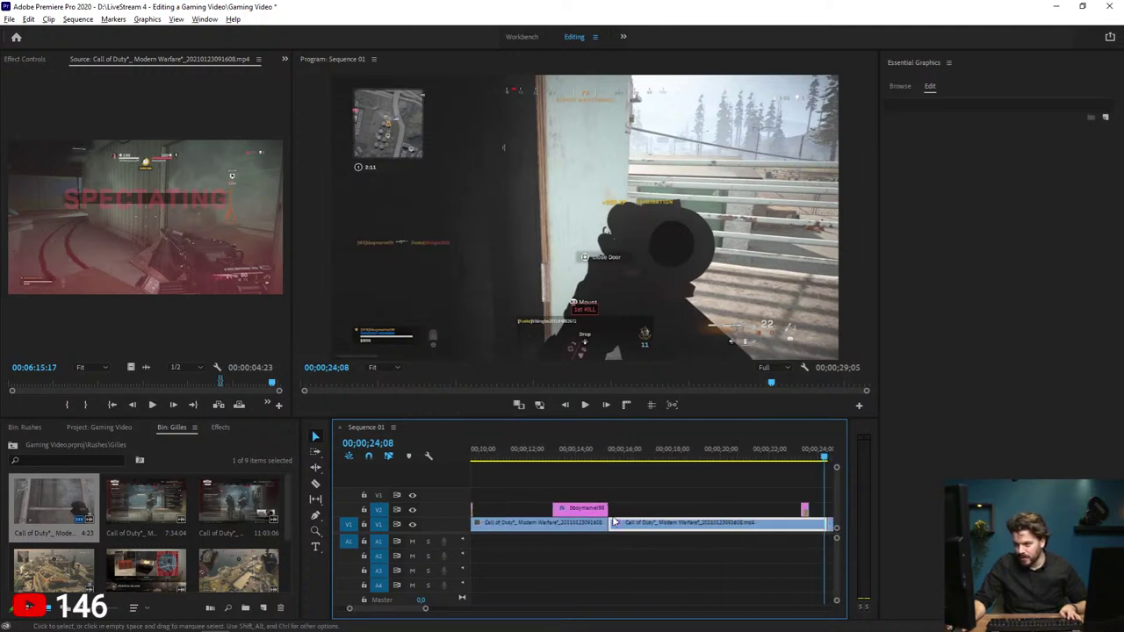
drag(483, 509, 819, 520)
scroll(791, 514, down, 5)
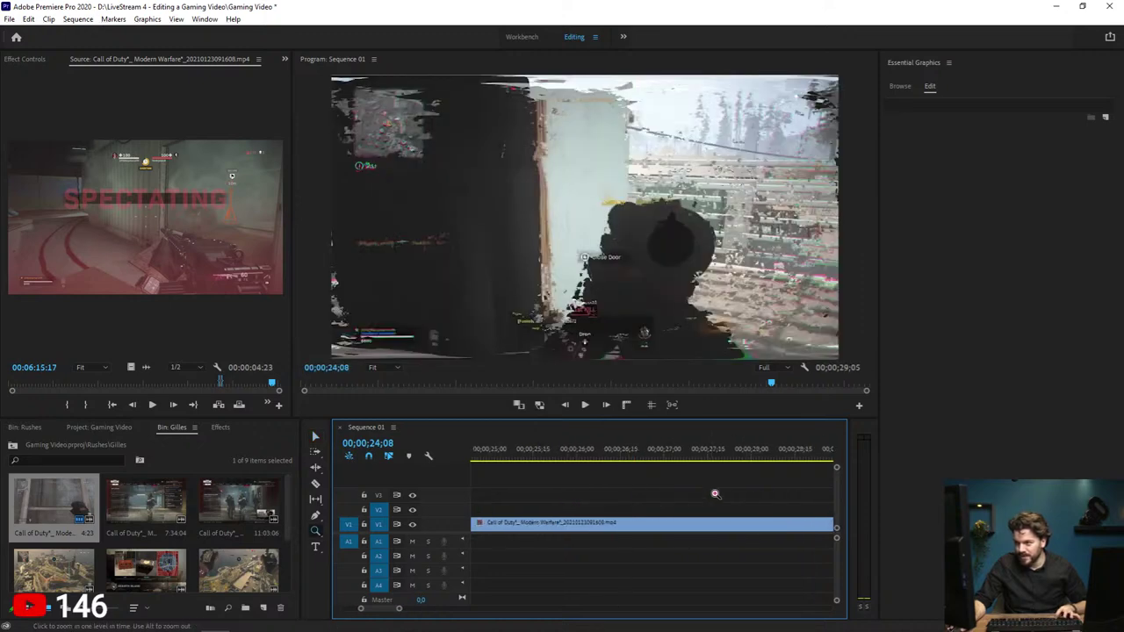
Step: Play the new glitch transition and scrub to its middle at 00;00;24;13
scroll(588, 486, up, 2)
click(511, 457)
key(space)
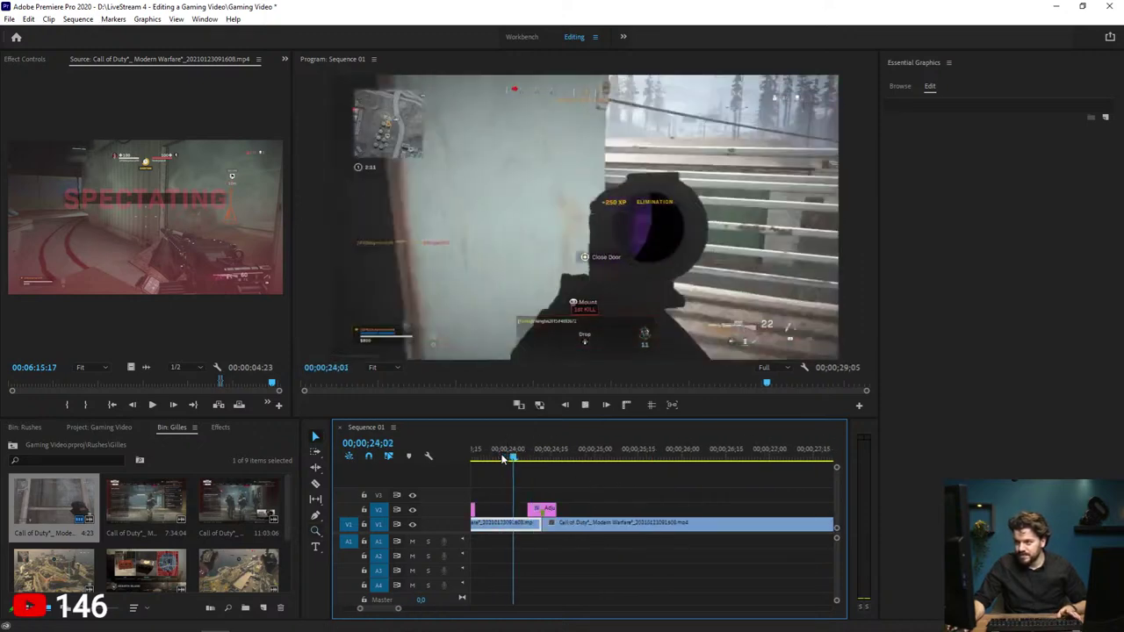
drag(503, 459, 545, 462)
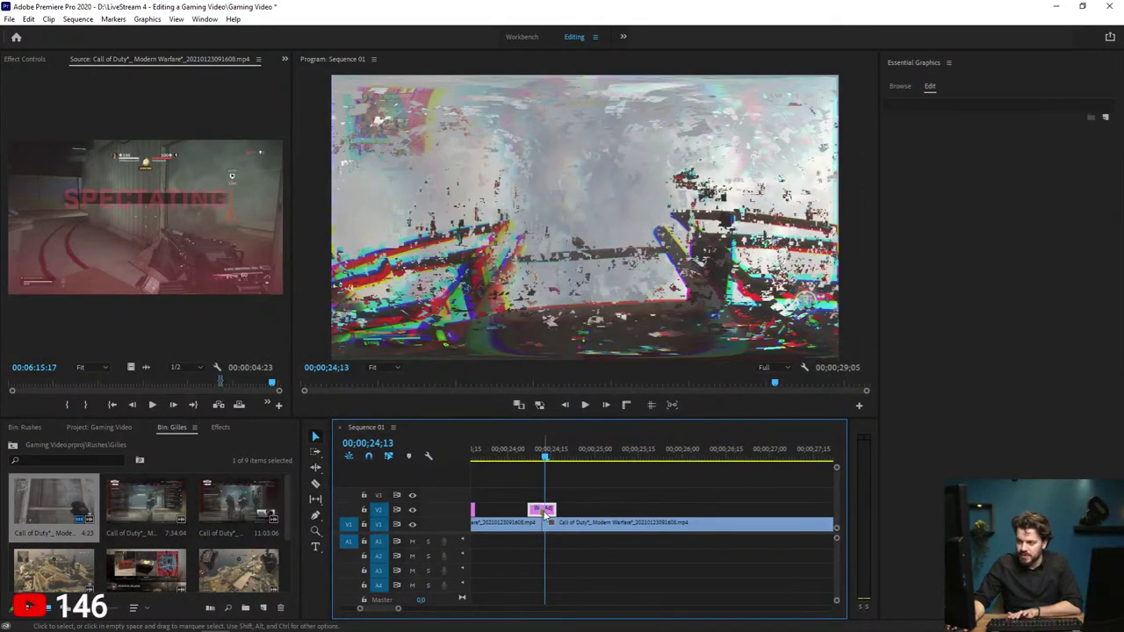
Step: Examine the copied adjustment layer's VR Chromatic Aberrations and VR Digital Glitch effects, stepping frame by frame through the transition
click(25, 59)
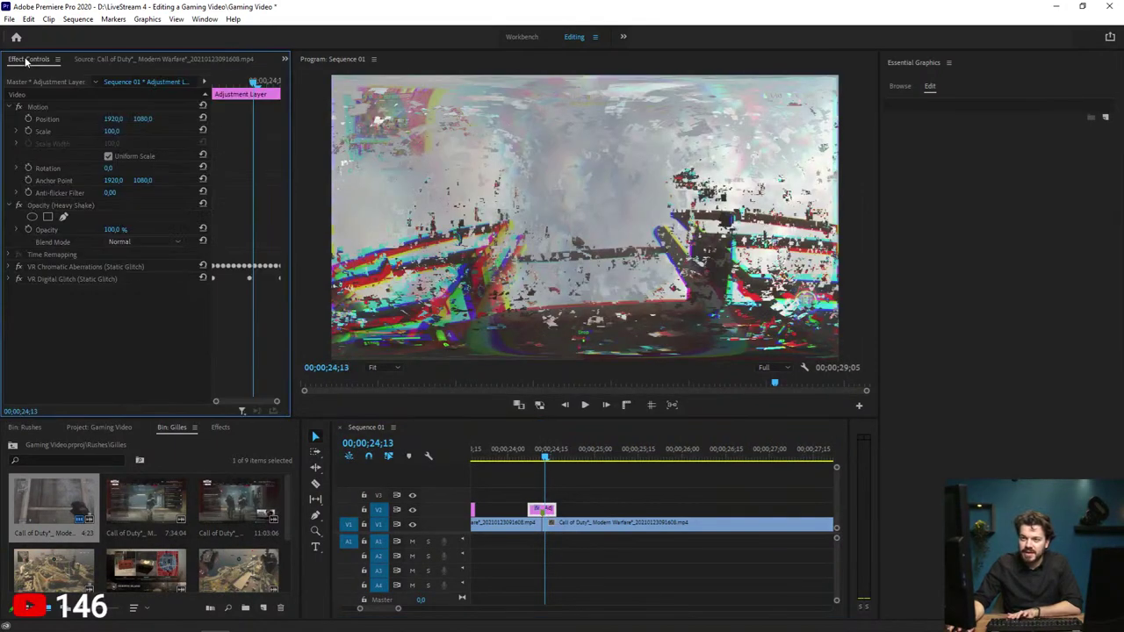
click(79, 266)
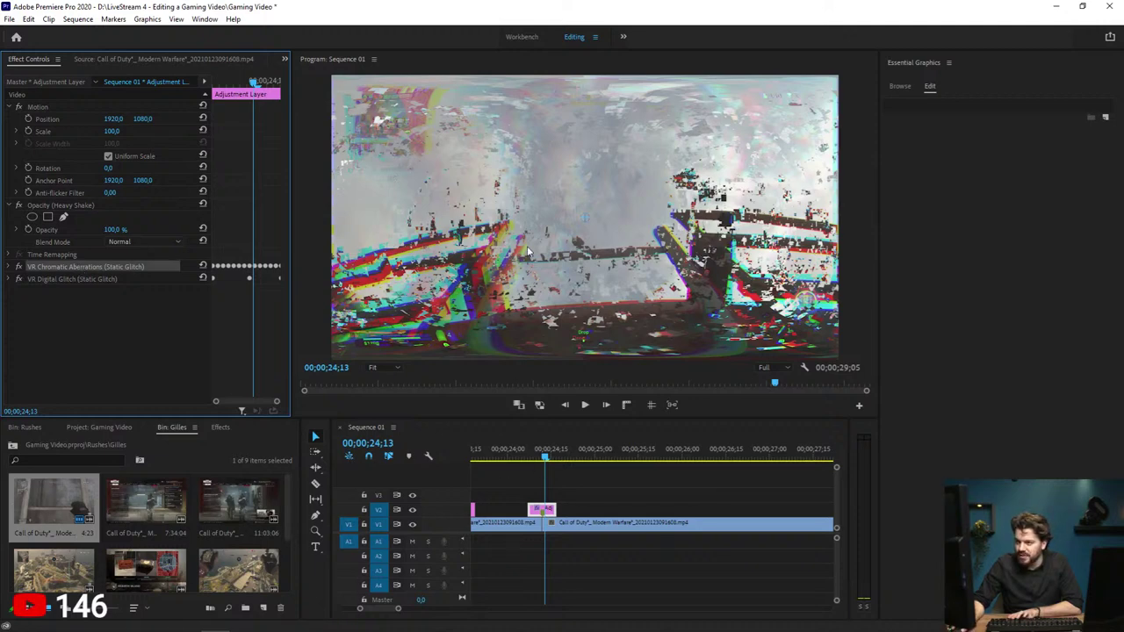
key(Right)
key(Right)
key(Right)
key(Right)
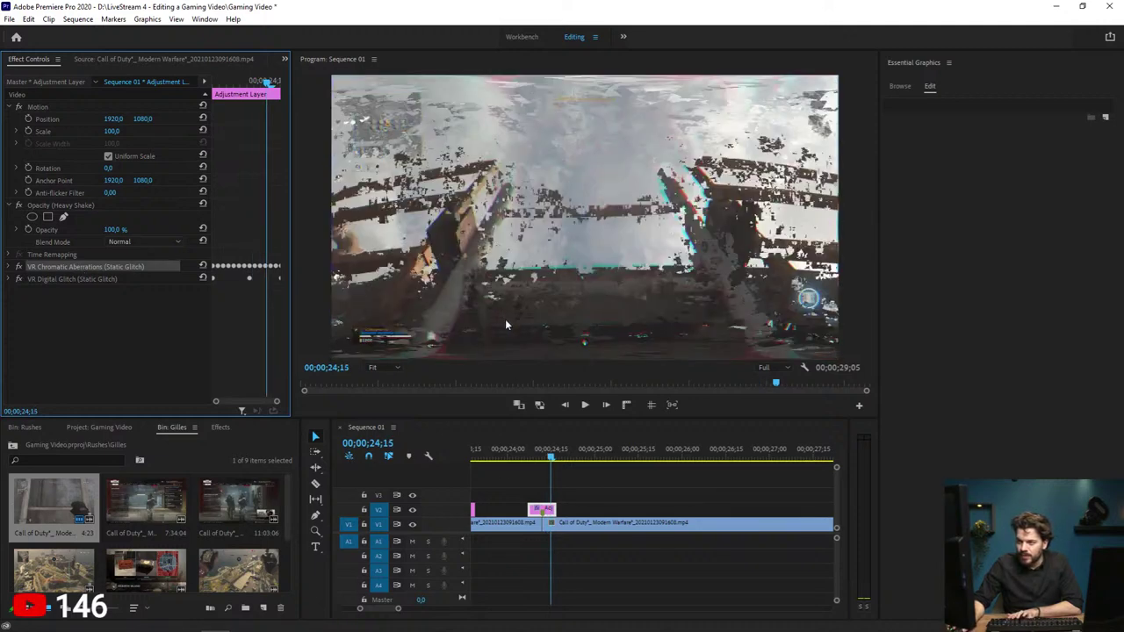
key(Left)
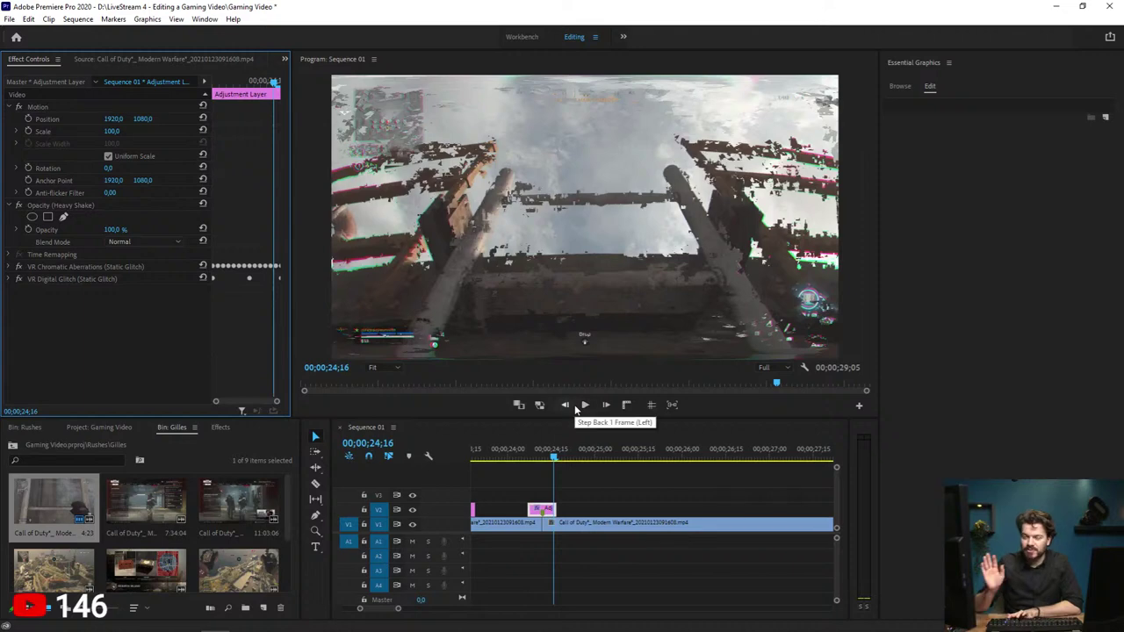
Step: Step frame by frame past the end of the glitch into the death scene up to 00;00;24;25
key(Right)
key(Right)
key(Right)
key(Right)
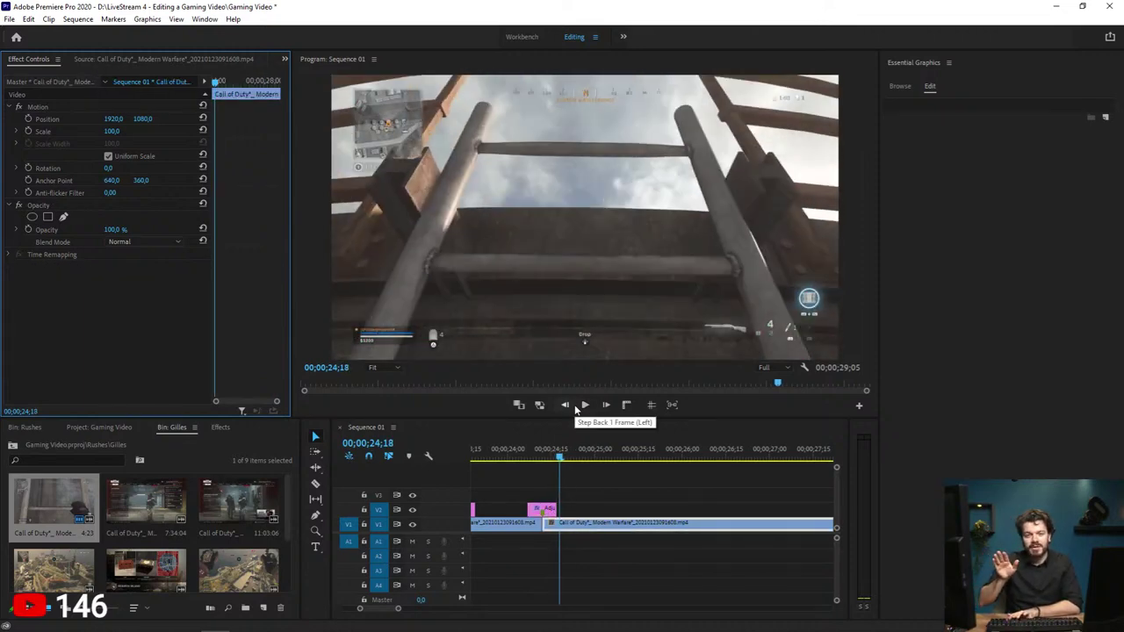
key(Right)
key(Right)
key(Right)
key(Right)
key(Right)
key(Right)
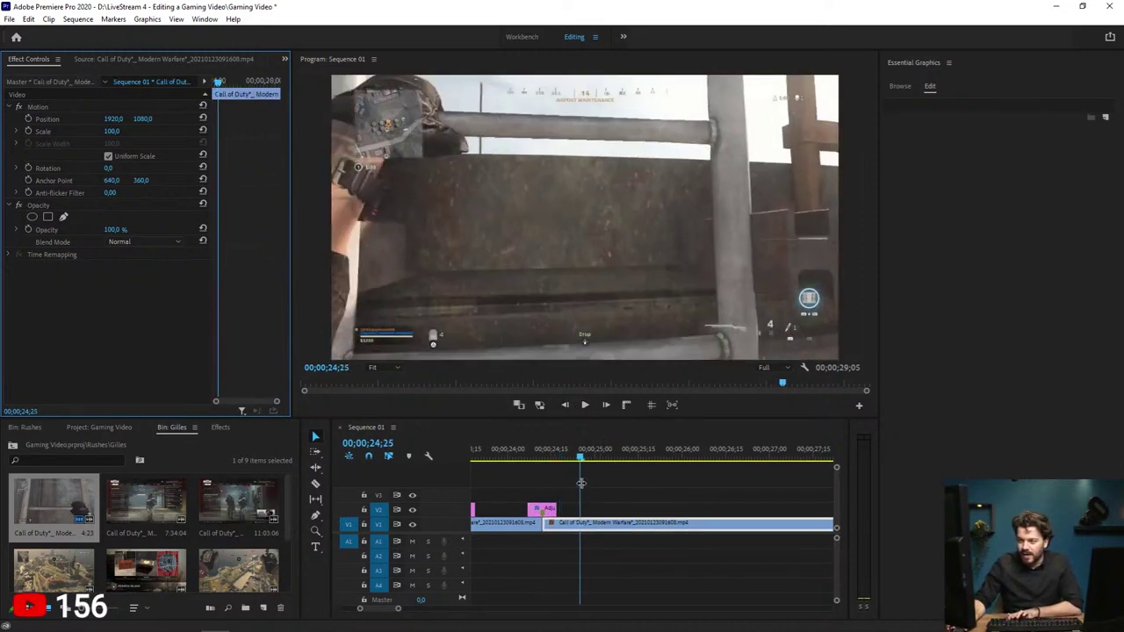
Step: Play back the sequence from the start of the glitch adjustment layer at 00;00;24;07 through the end of the last clip
click(528, 458)
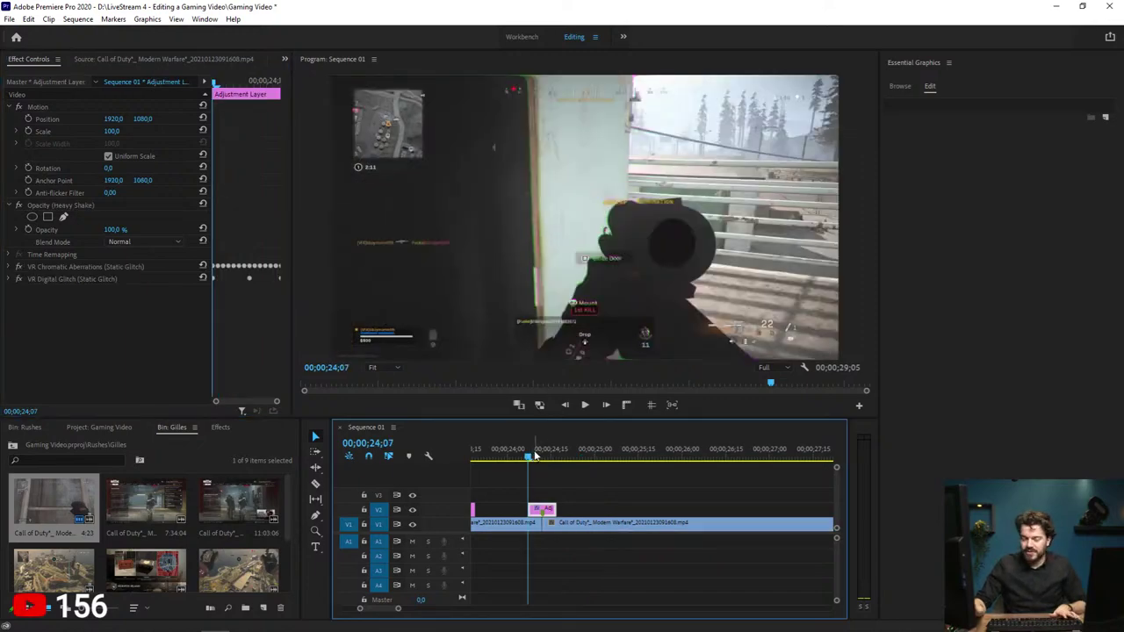
key(space)
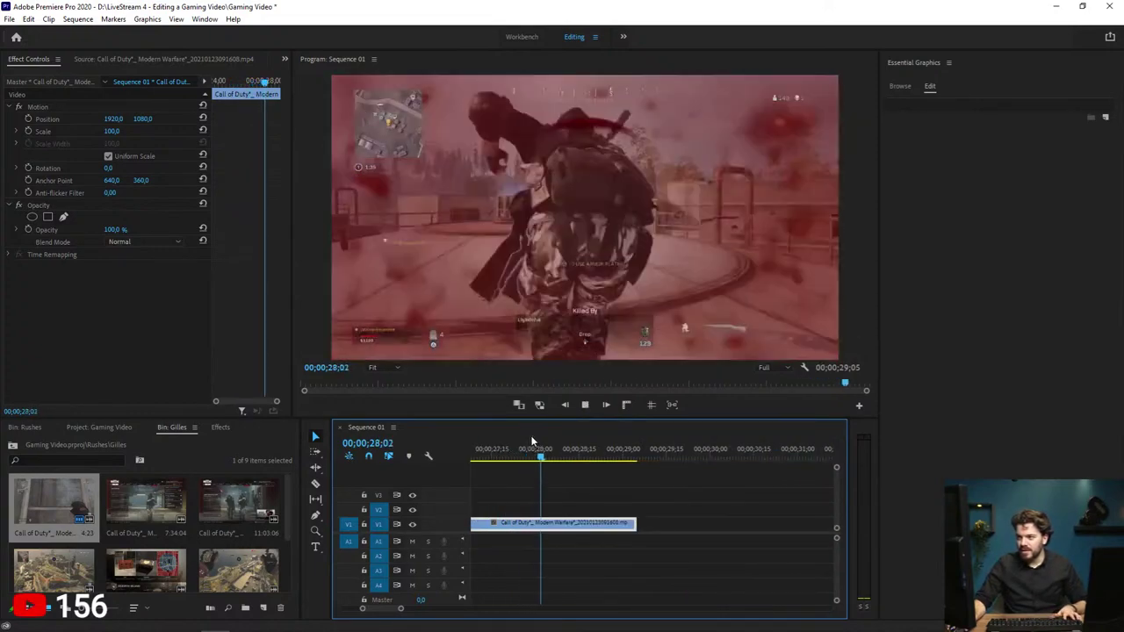
key(space)
Step: Cut the last gameplay clip at 00;00;27;17, where the gun flies away, and move the remainder about two seconds down the track
drag(580, 448, 520, 450)
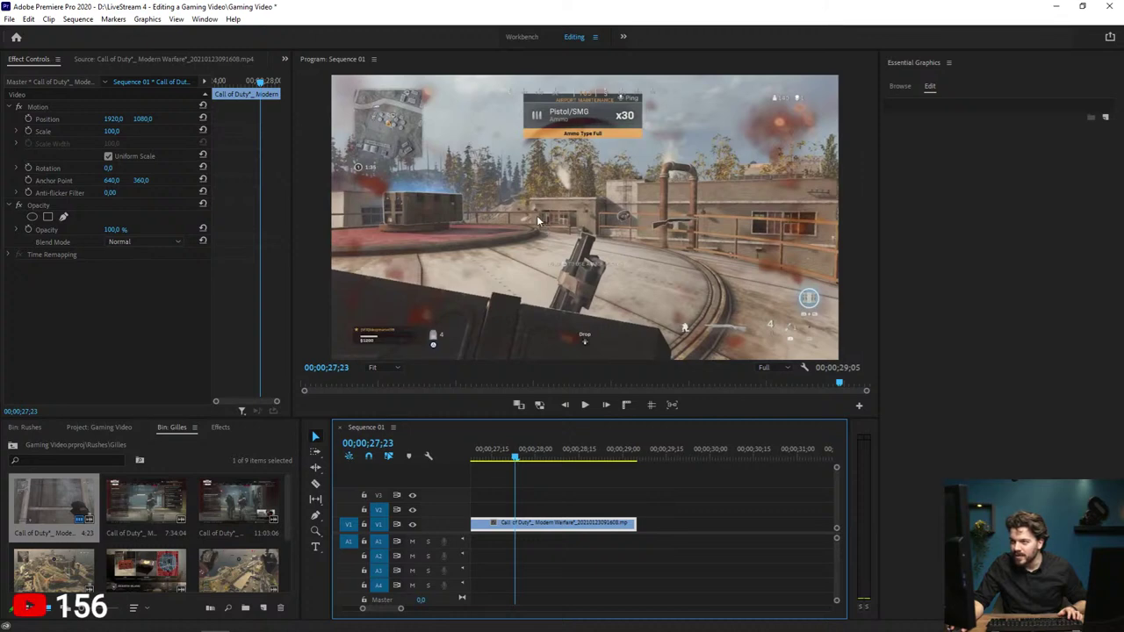
click(569, 492)
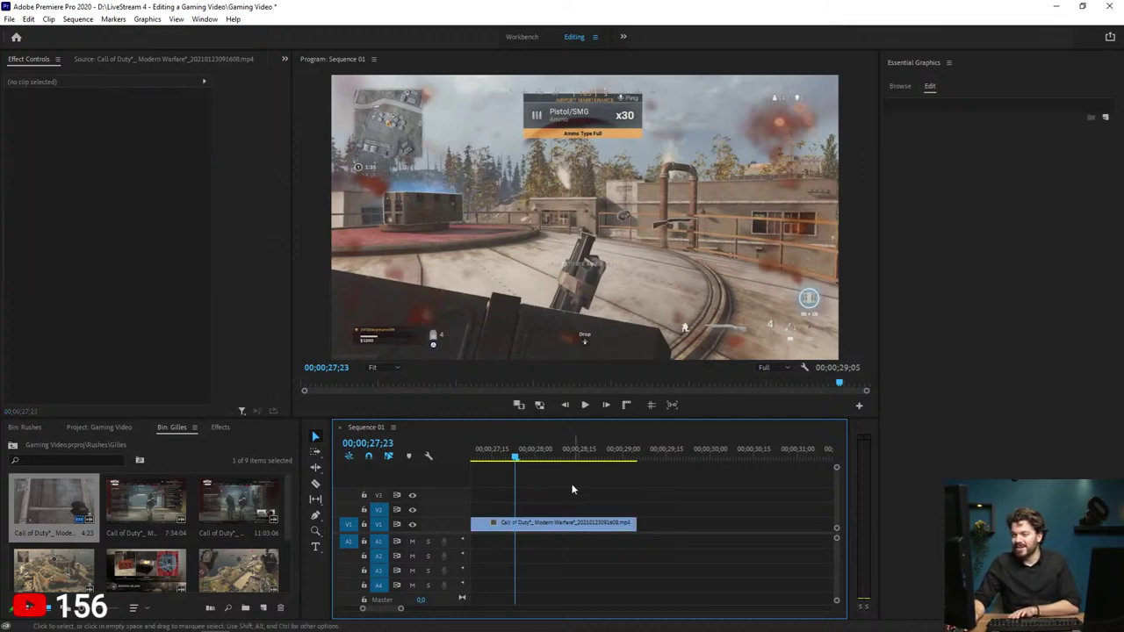
key(Left)
key(Left)
key(Left)
key(Left)
key(Left)
key(Left)
key(Right)
key(Right)
key(Right)
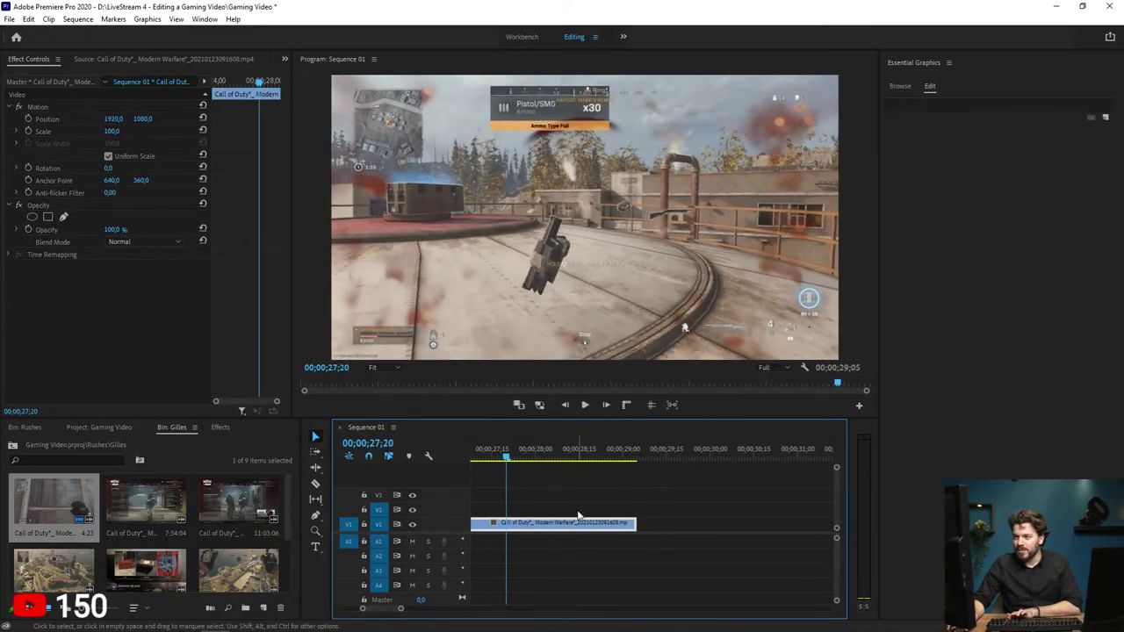
key(Left)
key(Left)
key(Left)
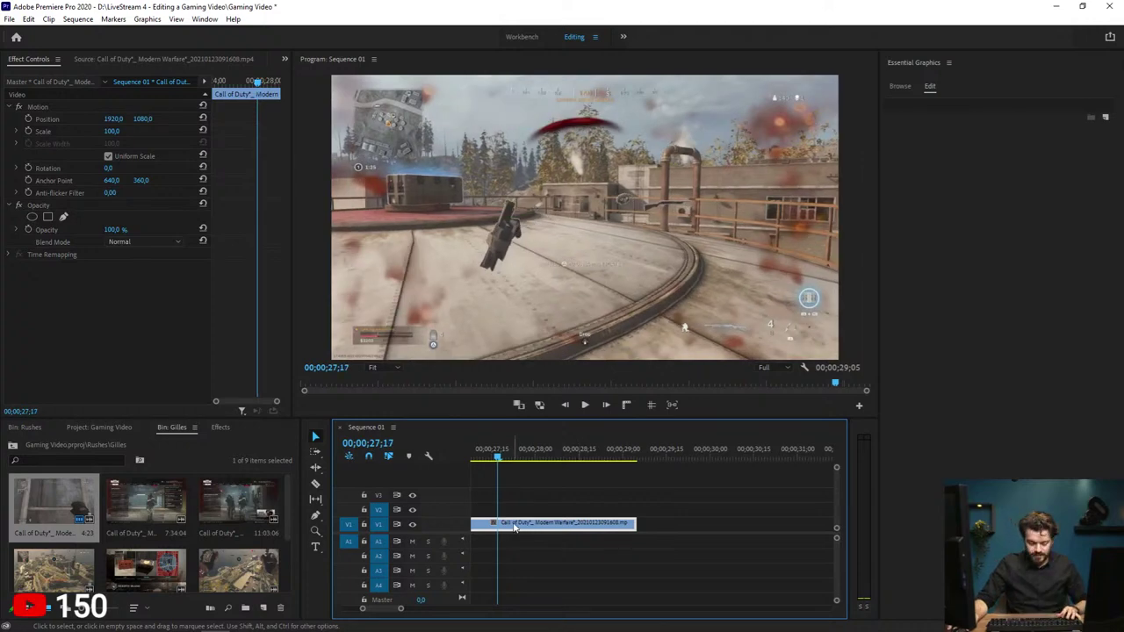
key(ctrl+k)
drag(501, 525, 745, 522)
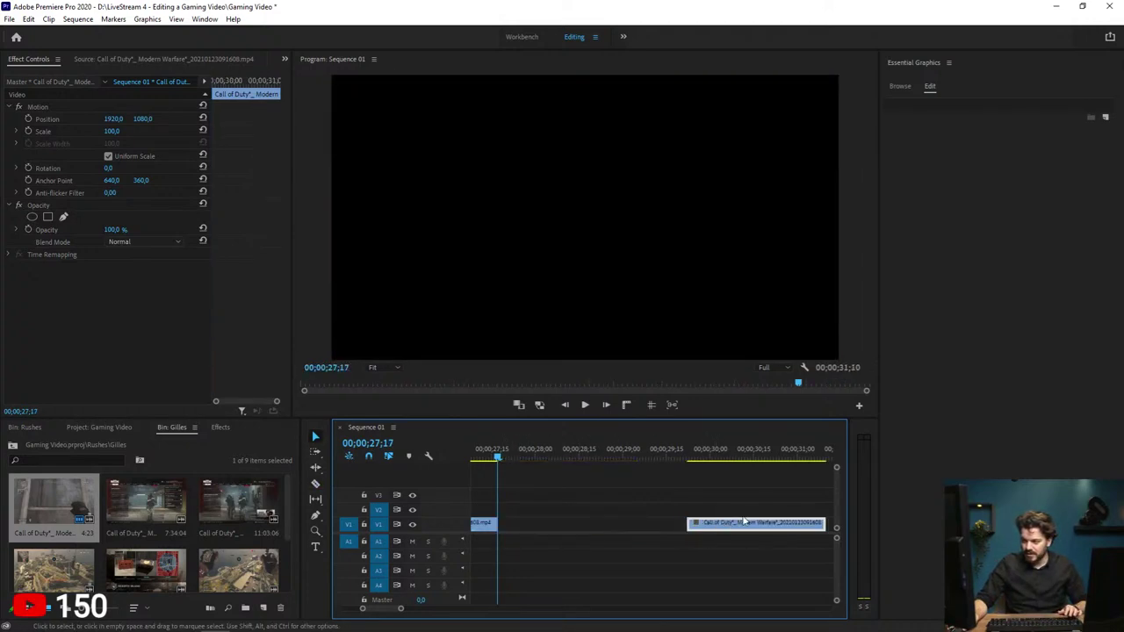
Step: Extend the clip before the gap to about 00;00;29;02 and add a frame hold at 00;00;27;17
drag(507, 527, 627, 525)
right_click(566, 533)
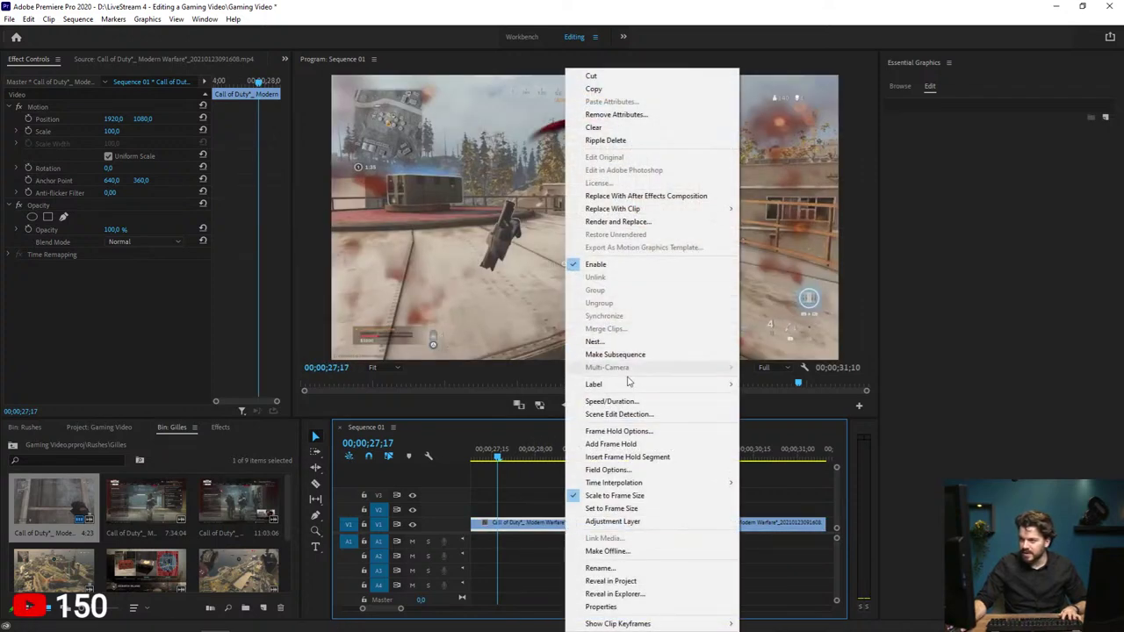
click(615, 443)
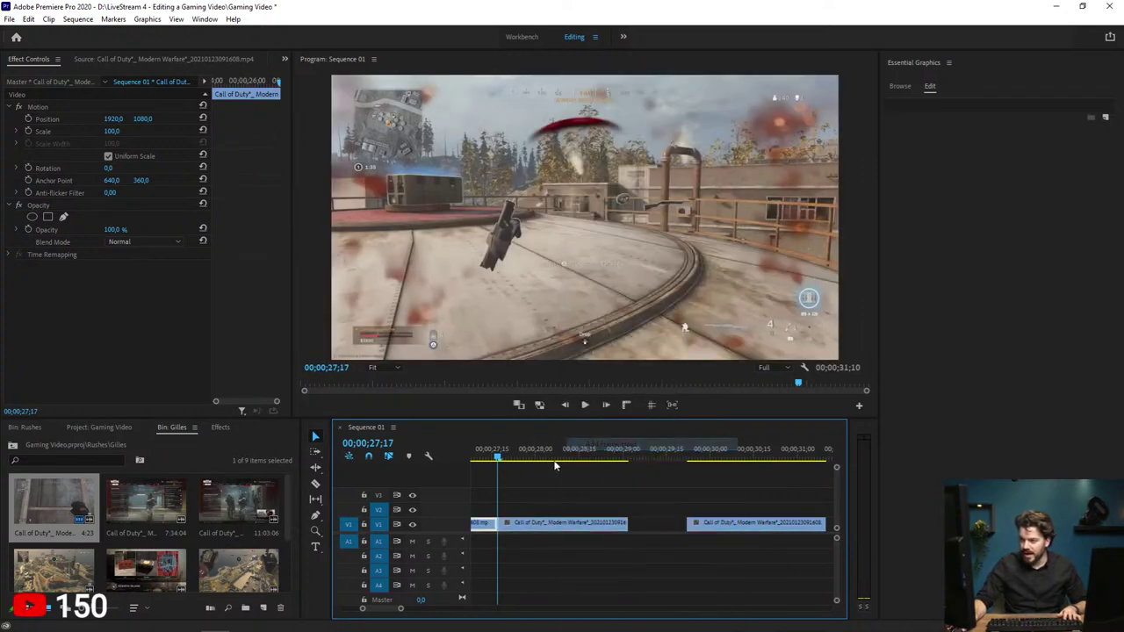
Step: Apply the Black & White effect to the frozen clip that starts at 00;00;27;17
click(556, 522)
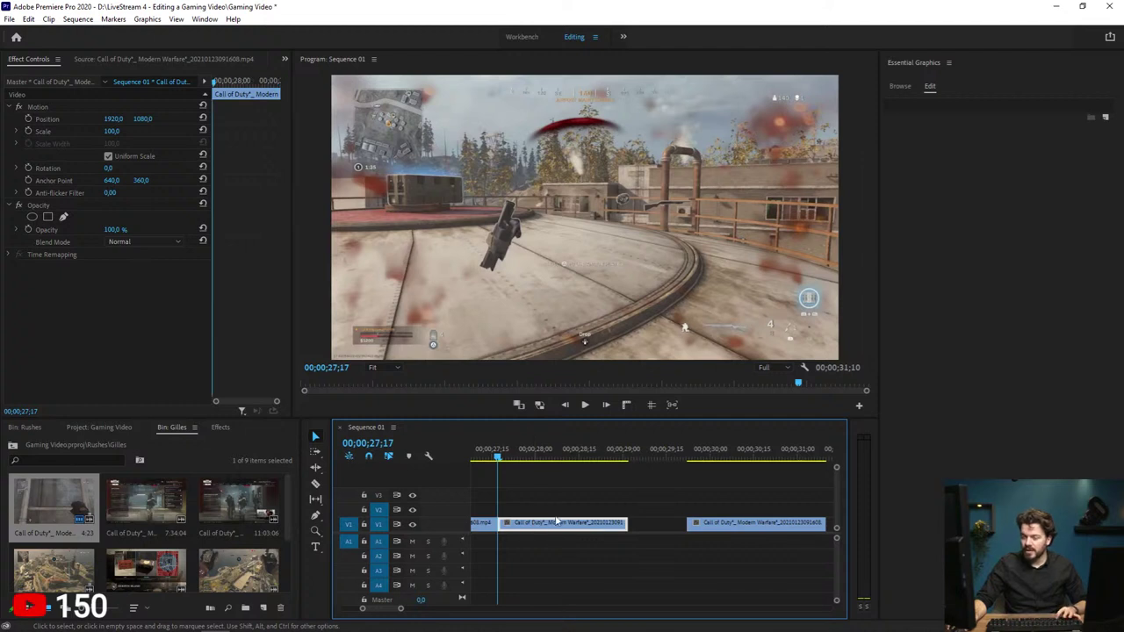
click(220, 427)
click(122, 443)
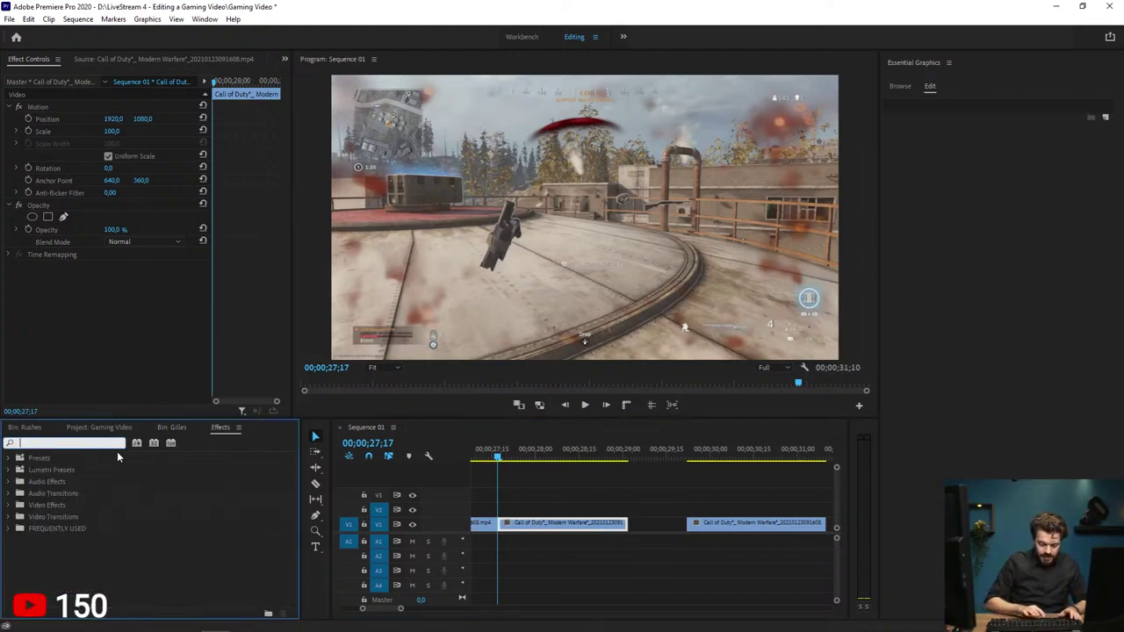
text(black &)
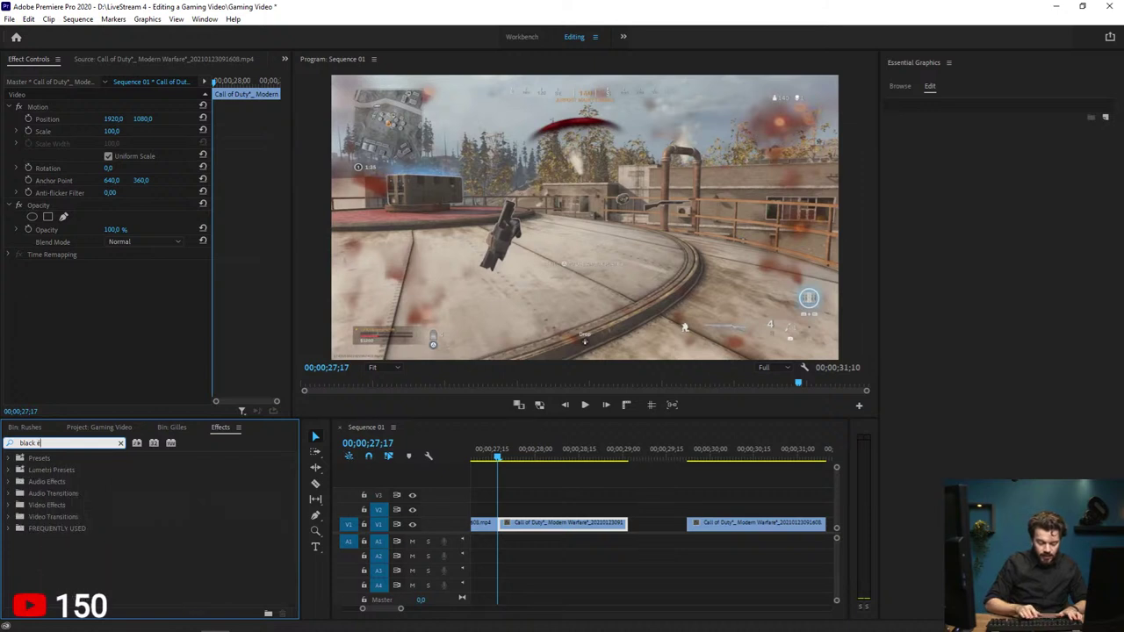
drag(61, 528, 563, 525)
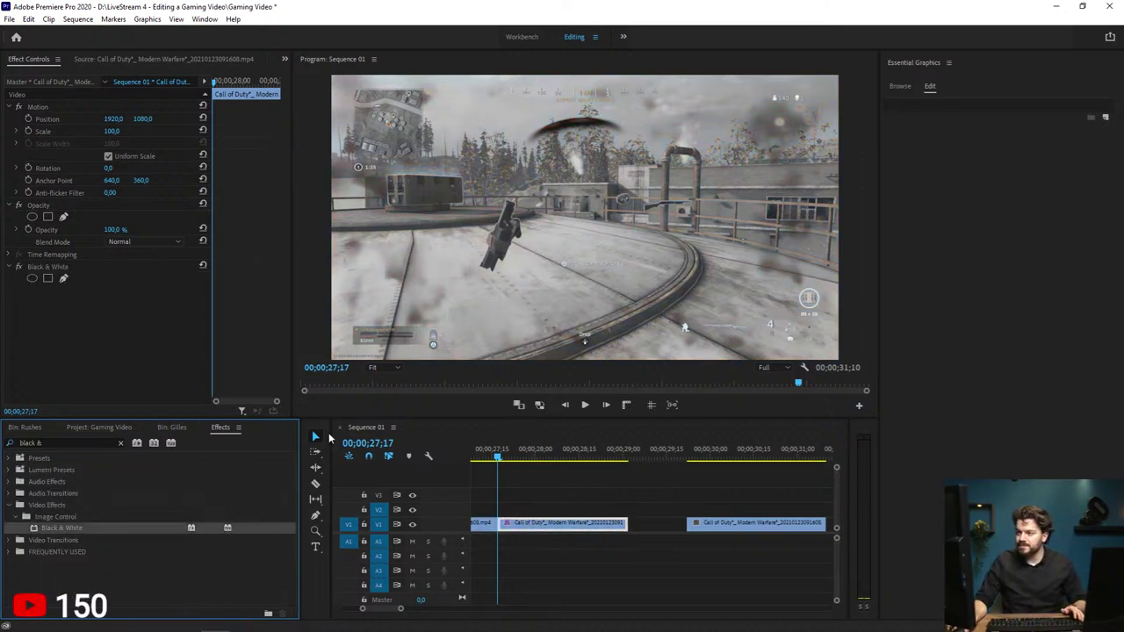
Step: Add the Transform effect to the frozen clip, with Scale 336 and Position 873, 458 to frame the gun up close
click(120, 443)
text(transform)
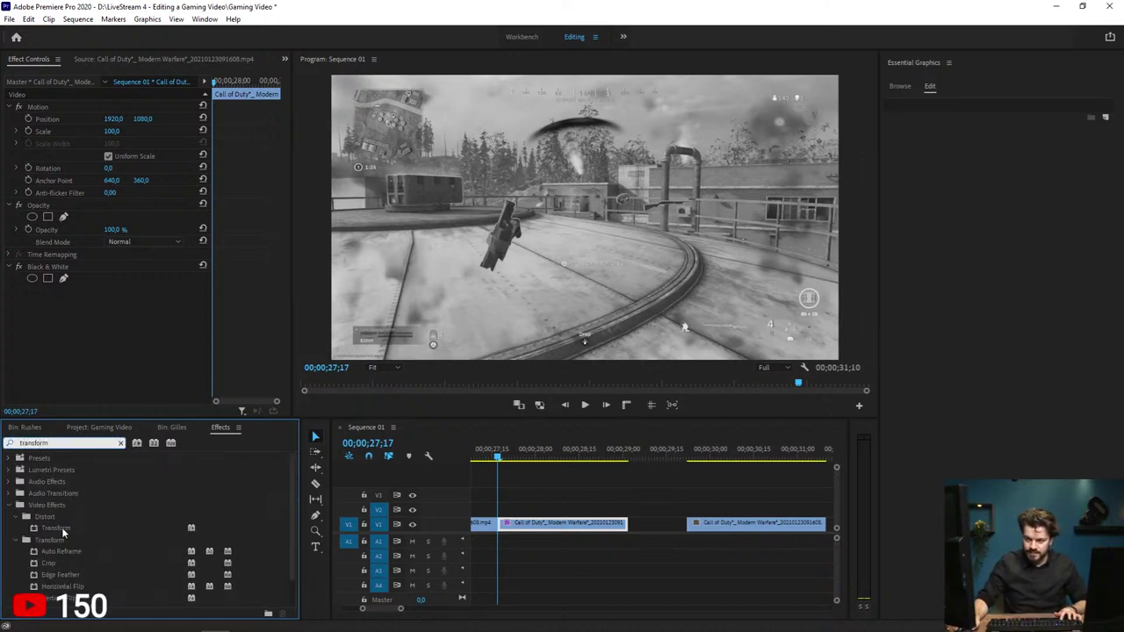
drag(56, 528, 228, 294)
scroll(110, 276, down, 2)
drag(107, 269, 184, 270)
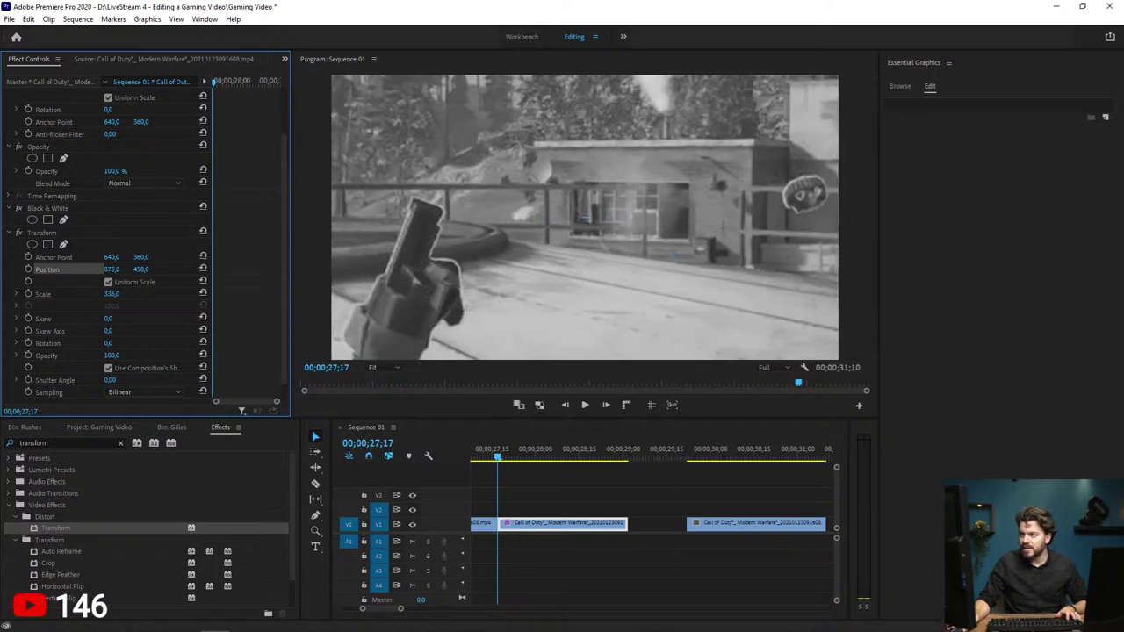
Step: Close Essential Graphics and open Lumetri Color for the frozen clip
key(shift+3)
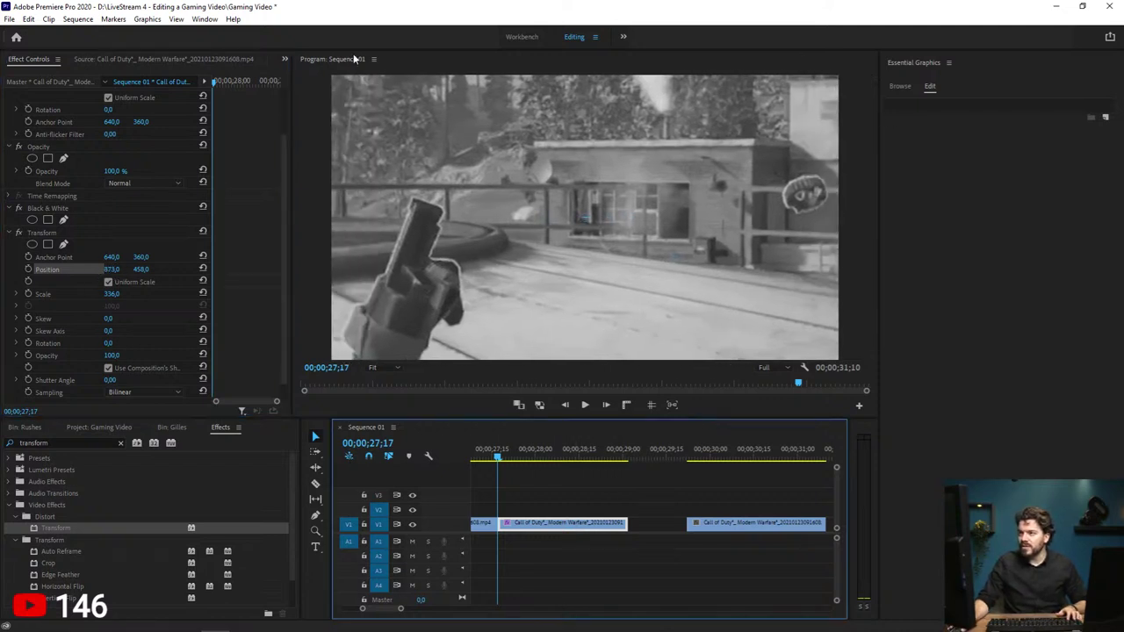
right_click(906, 65)
click(933, 70)
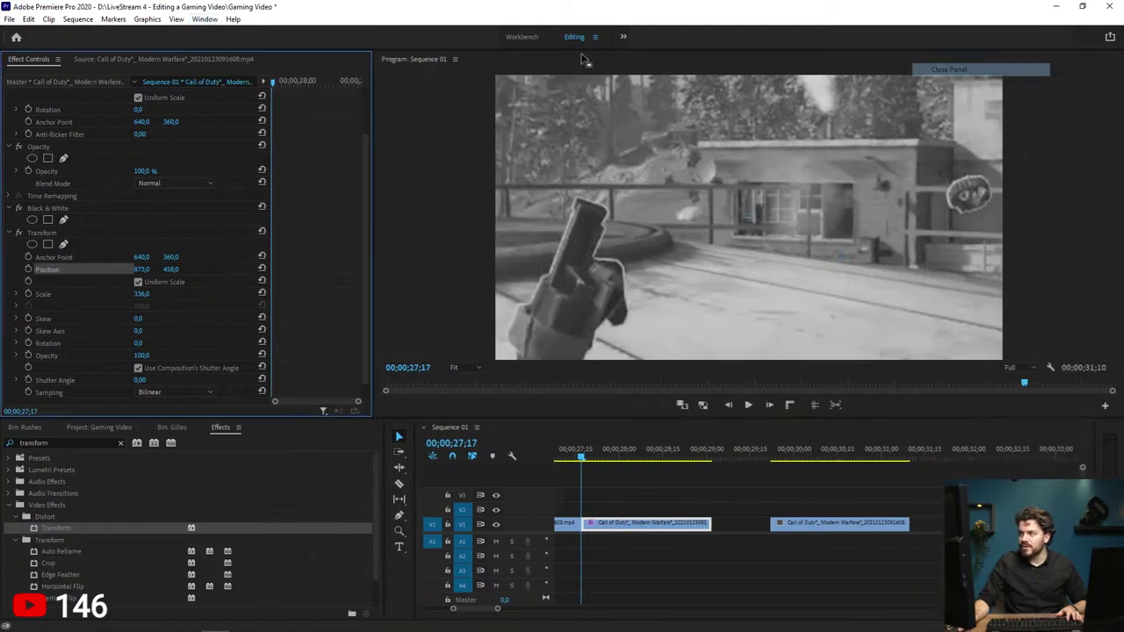
click(207, 20)
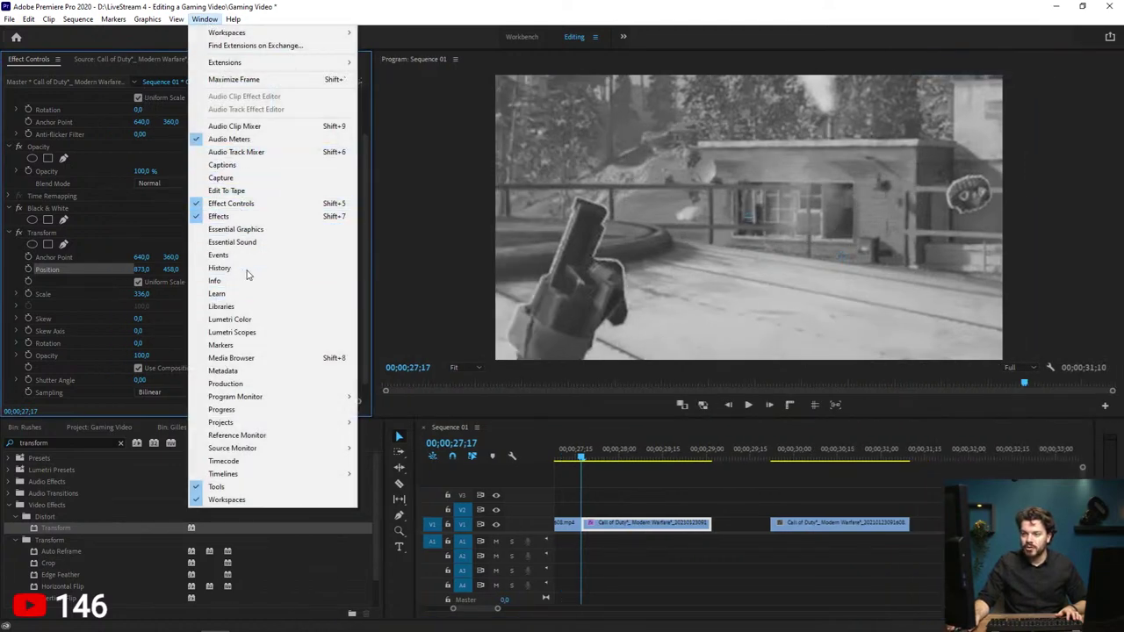
click(239, 322)
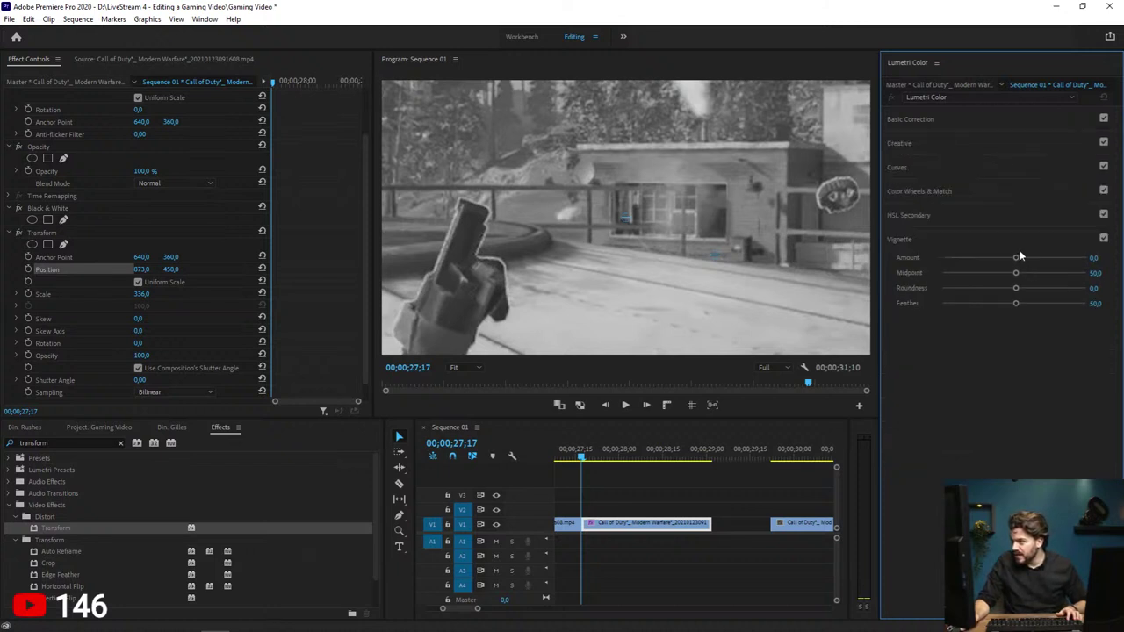
Step: Try a Lumetri vignette amount of -1.9 on the frozen clip and step through its frames to 00;00;27;25
drag(1016, 257, 1000, 260)
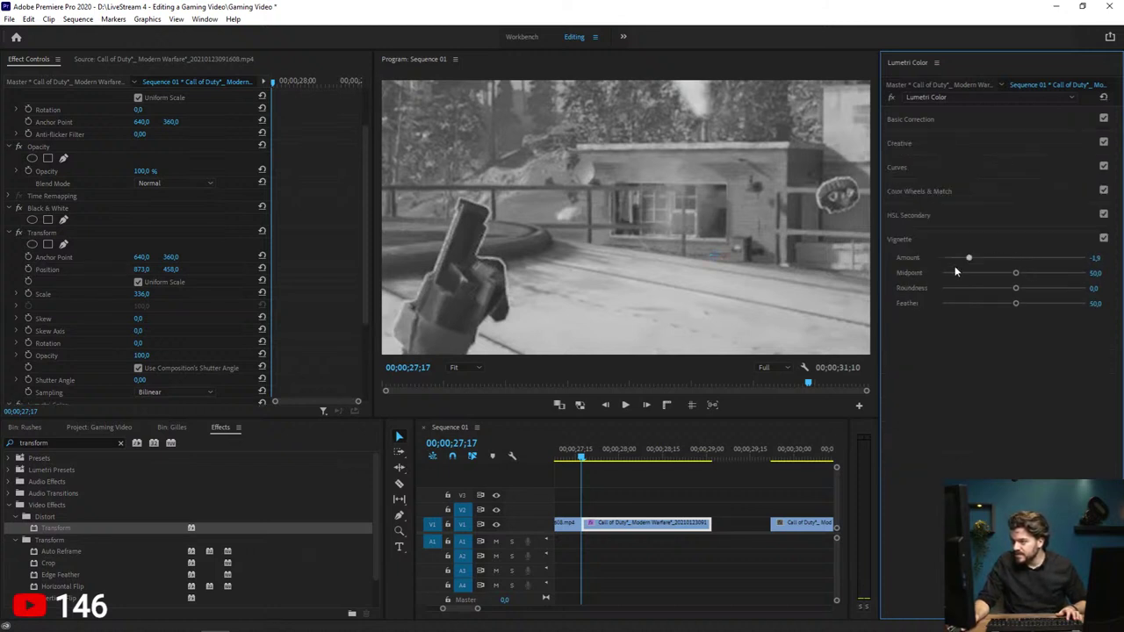
click(627, 520)
key(Right)
key(Right)
key(Right)
key(Right)
key(Right)
key(Right)
key(Right)
key(Right)
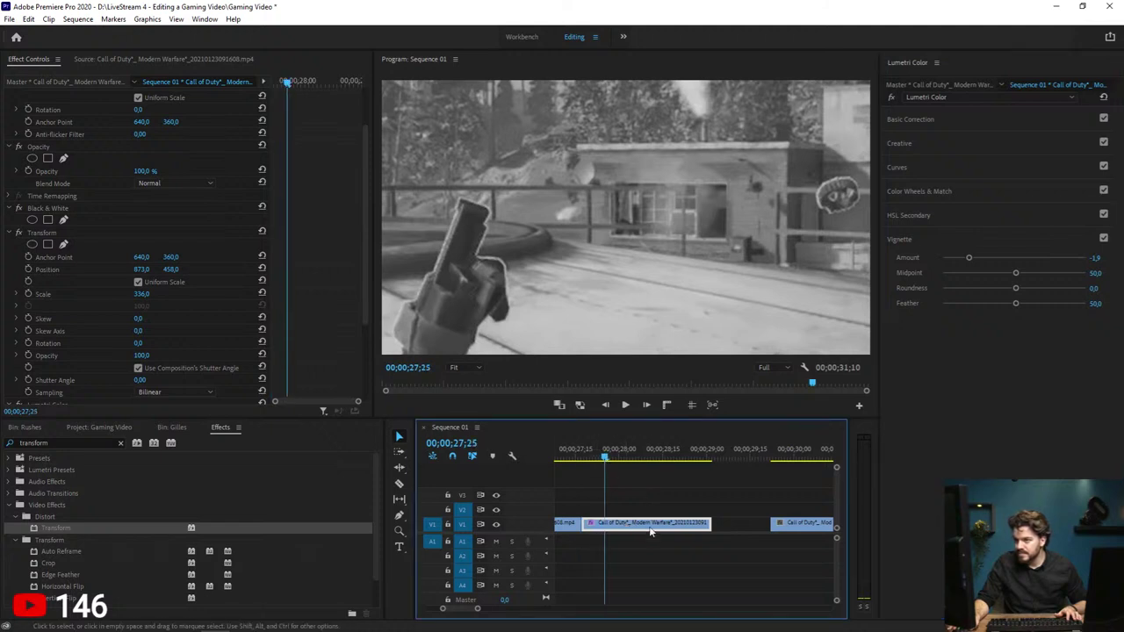
Step: Collapse the Vignette and Transform settings and delete the Lumetri Color effect from the frozen clip
click(921, 240)
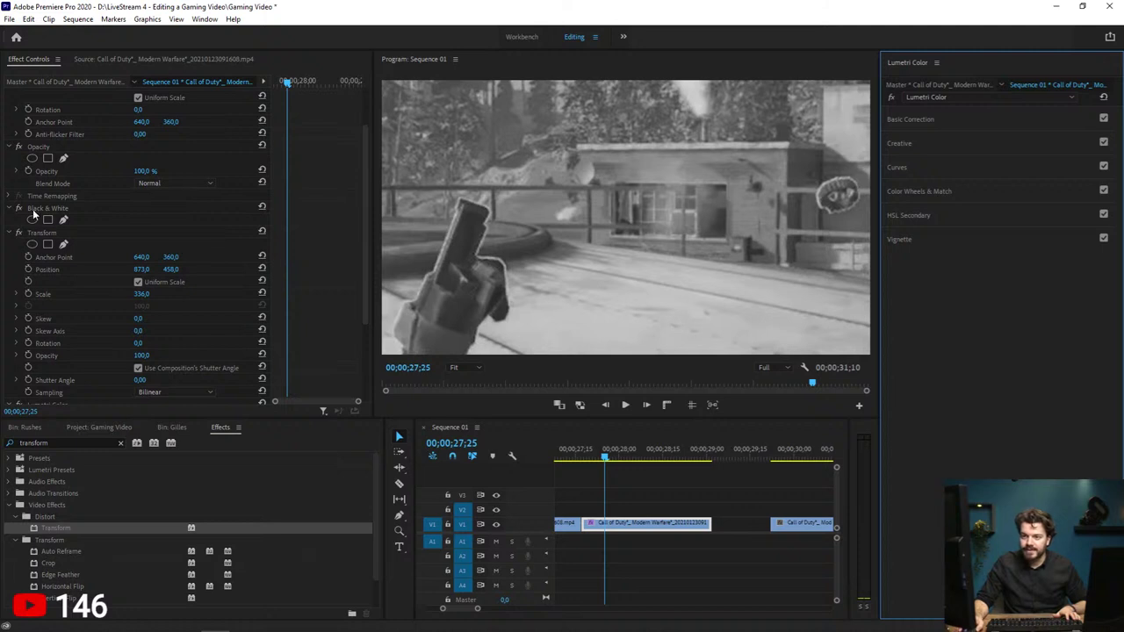
click(19, 233)
click(73, 288)
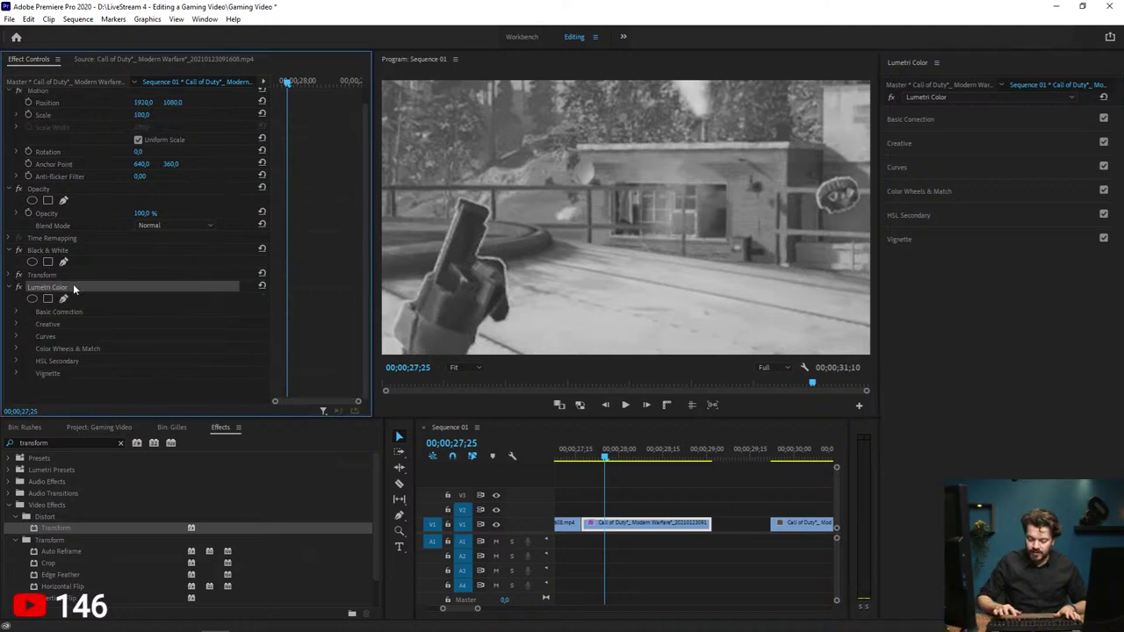
key(Delete)
Step: At the frozen clip's start, 00;00;27;17, apply a Lumetri vignette with the amount set to -3.0
click(600, 463)
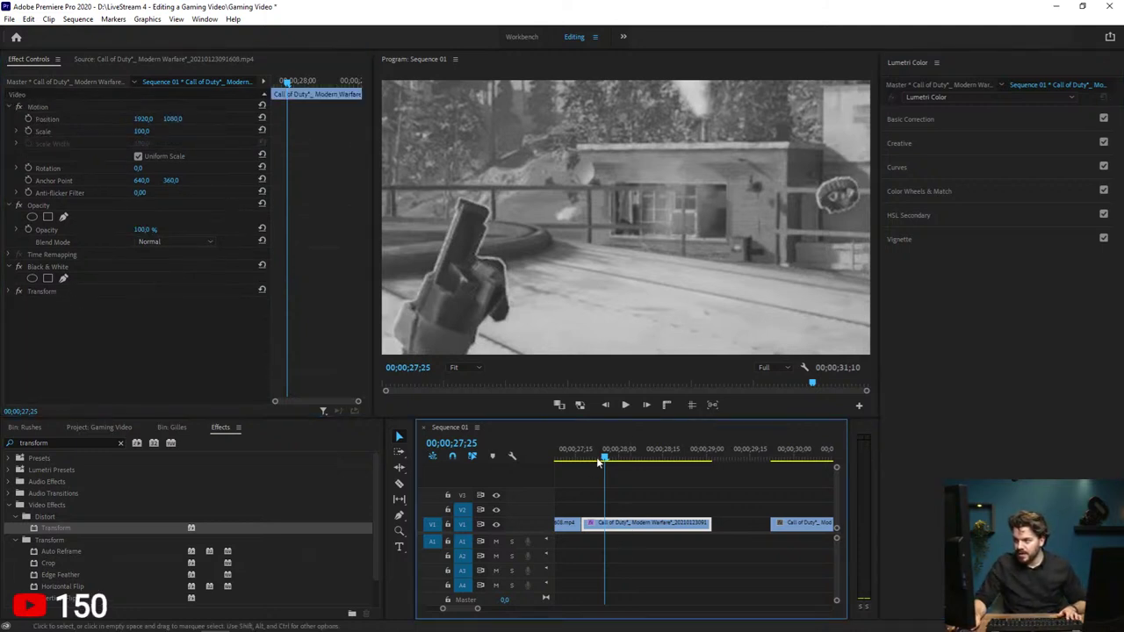
drag(604, 458, 582, 459)
click(904, 239)
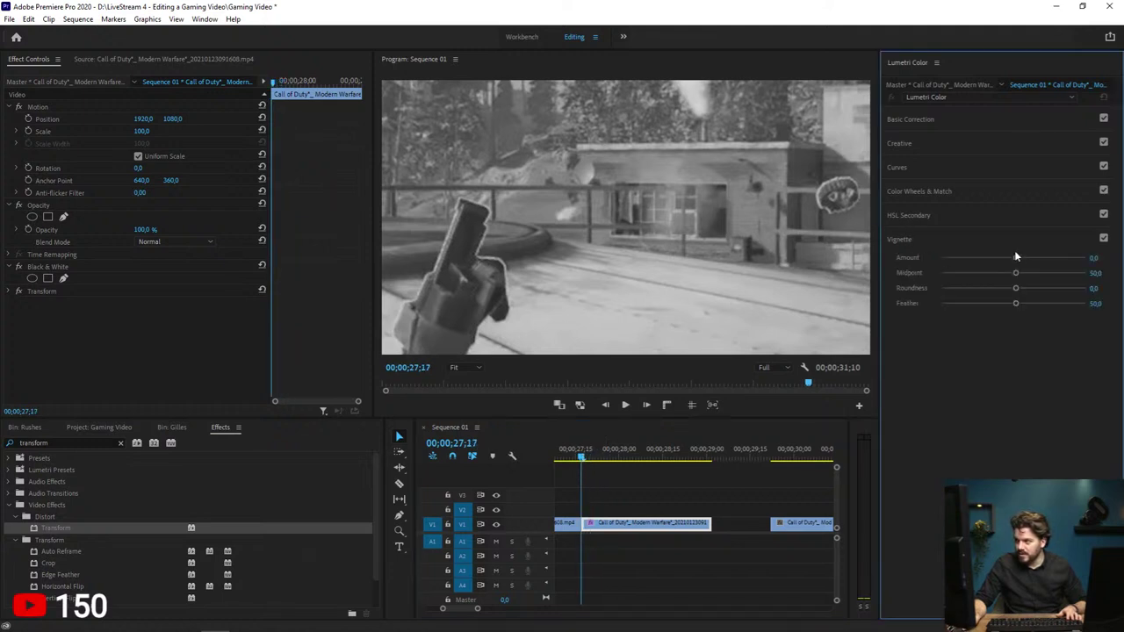
drag(1017, 257, 966, 261)
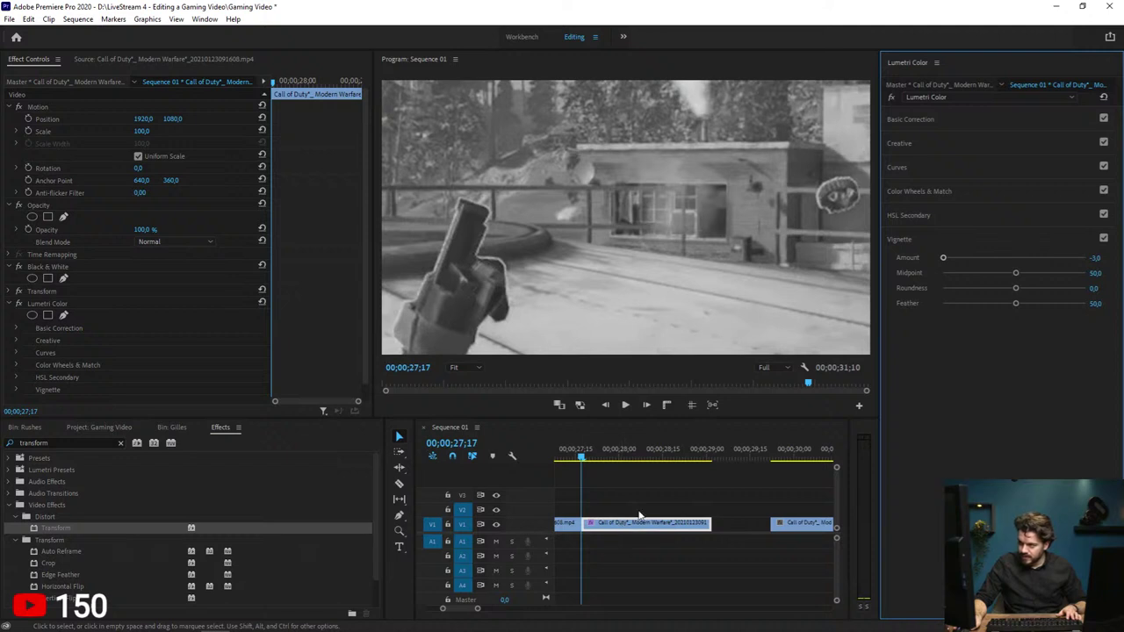
click(611, 524)
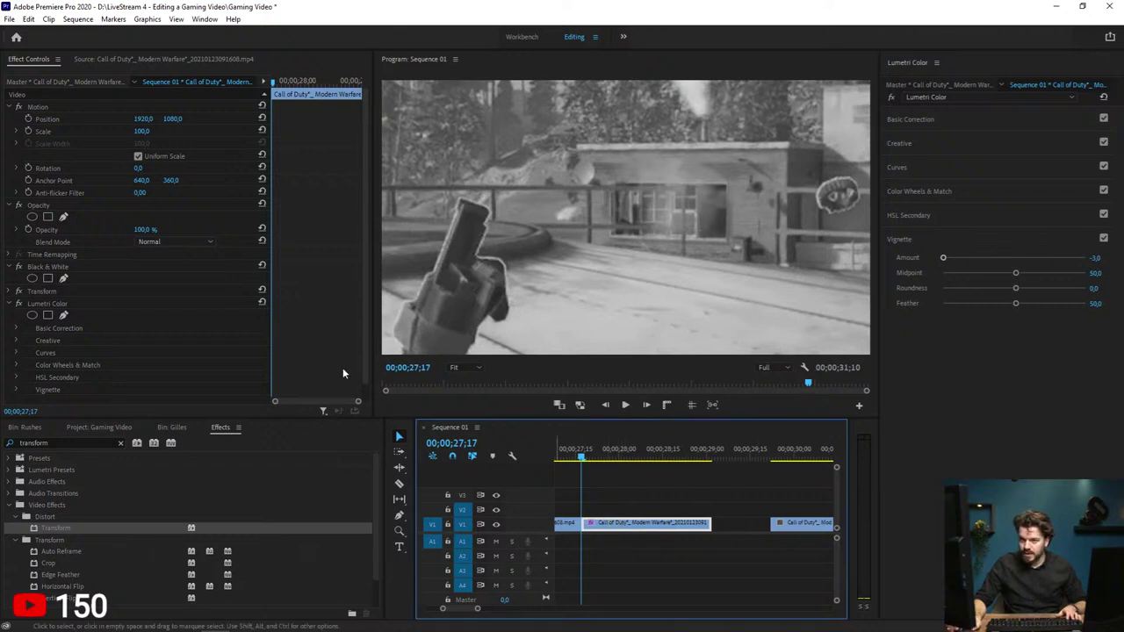
Step: Start keyframing the Transform effect's Position and Scale at 00;00;28;01 in the frozen clip
click(44, 293)
click(10, 292)
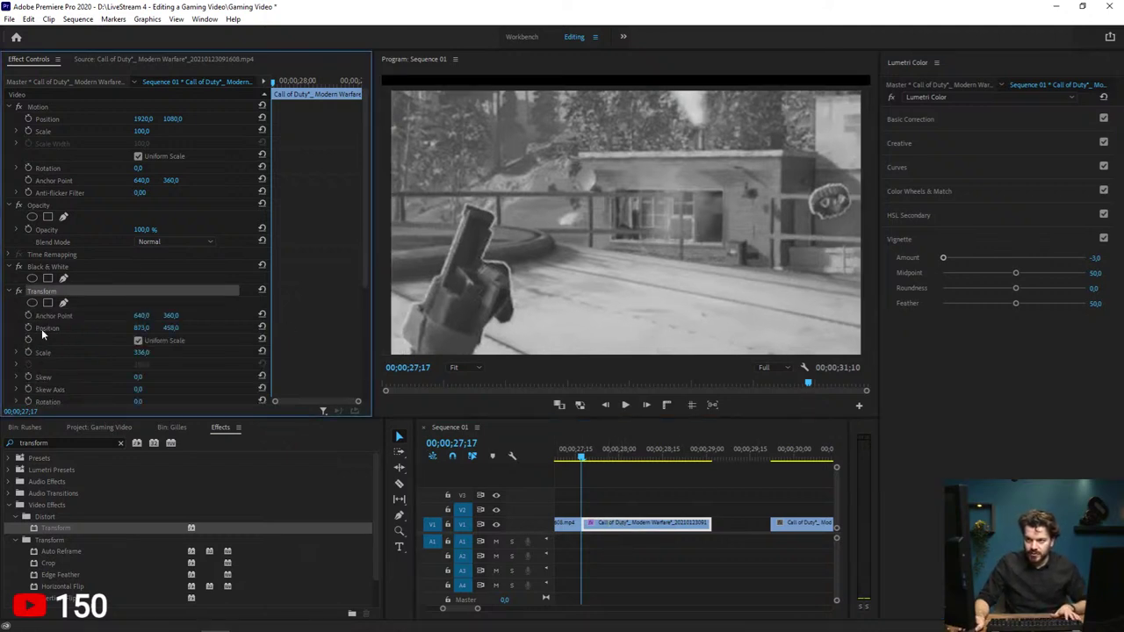
drag(276, 81, 299, 81)
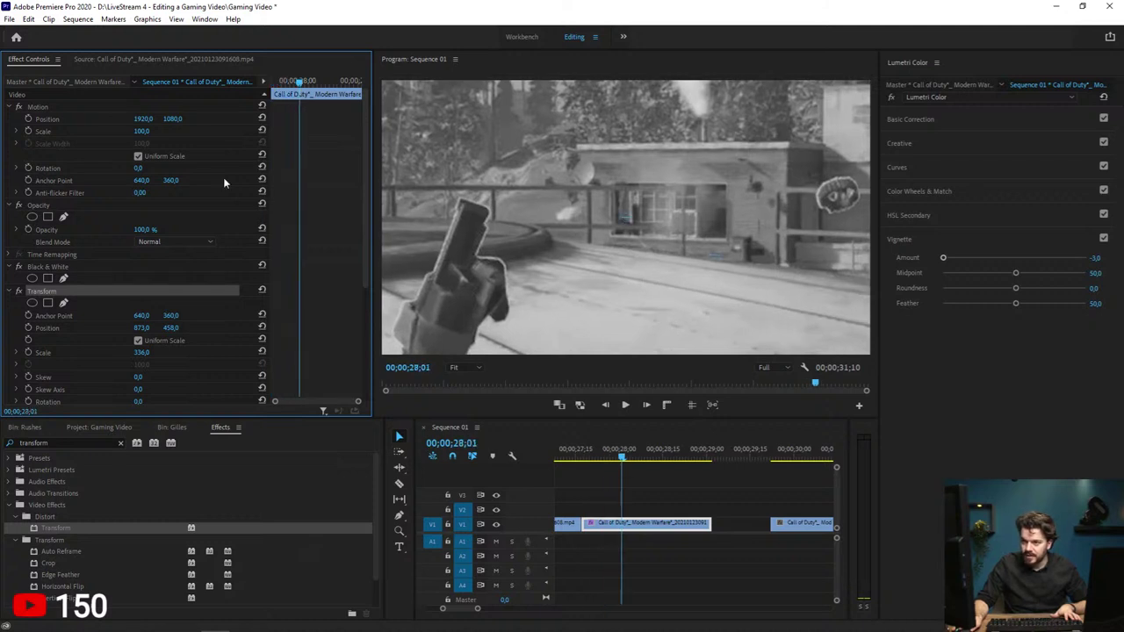
click(28, 327)
click(28, 352)
Step: Turn off the composition's shutter angle in the Transform effect and set the Shutter Angle to 180
scroll(105, 298, down, 3)
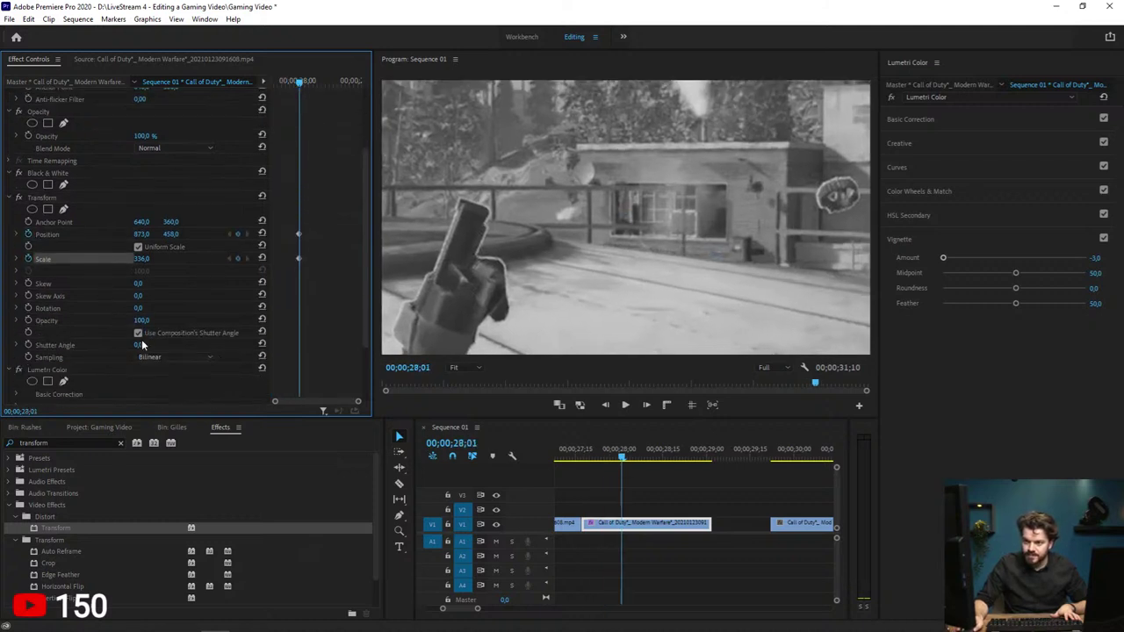
click(139, 344)
key(Return)
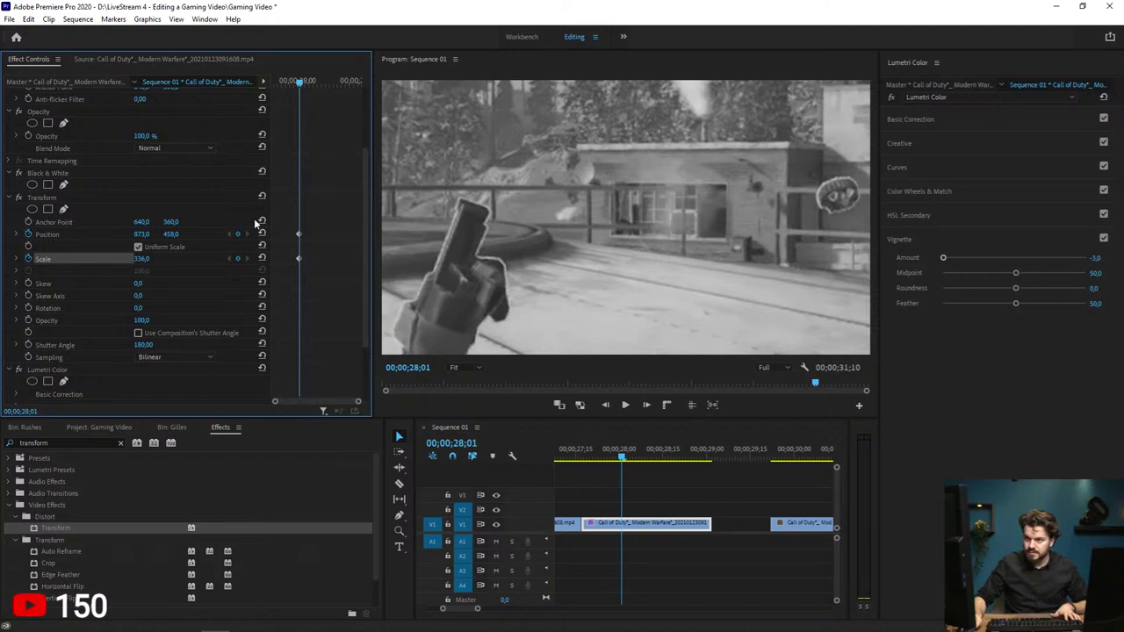
Step: At the clip's start, 00;00;27;17, reset Transform Position to 640, 360 and Scale to 100 to create the starting keyframes
drag(292, 80, 272, 81)
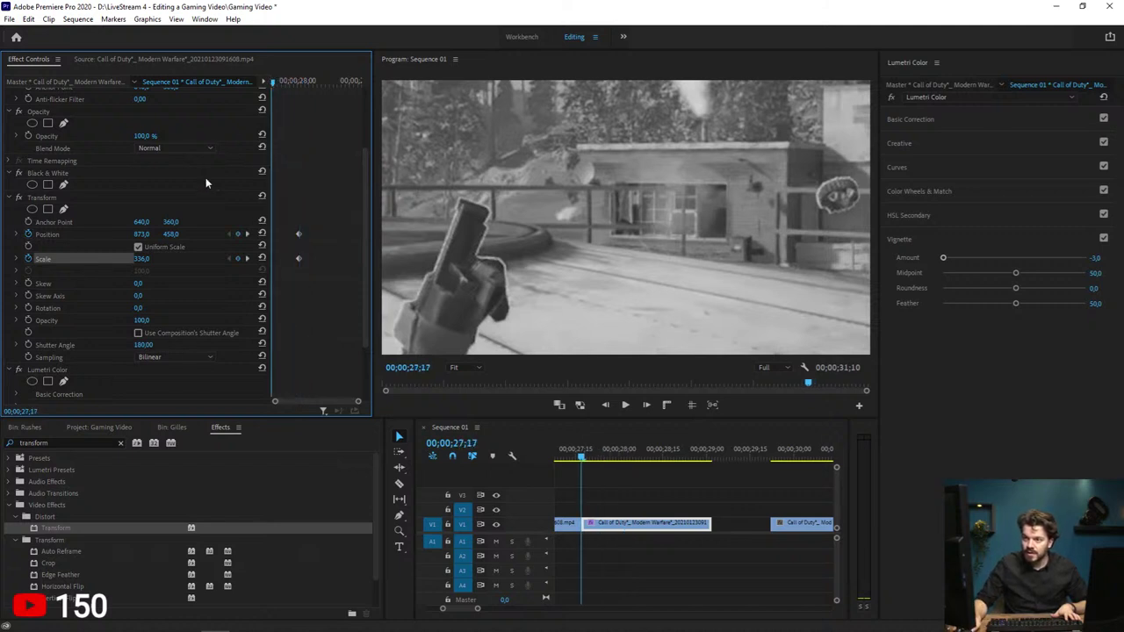
click(262, 234)
click(261, 258)
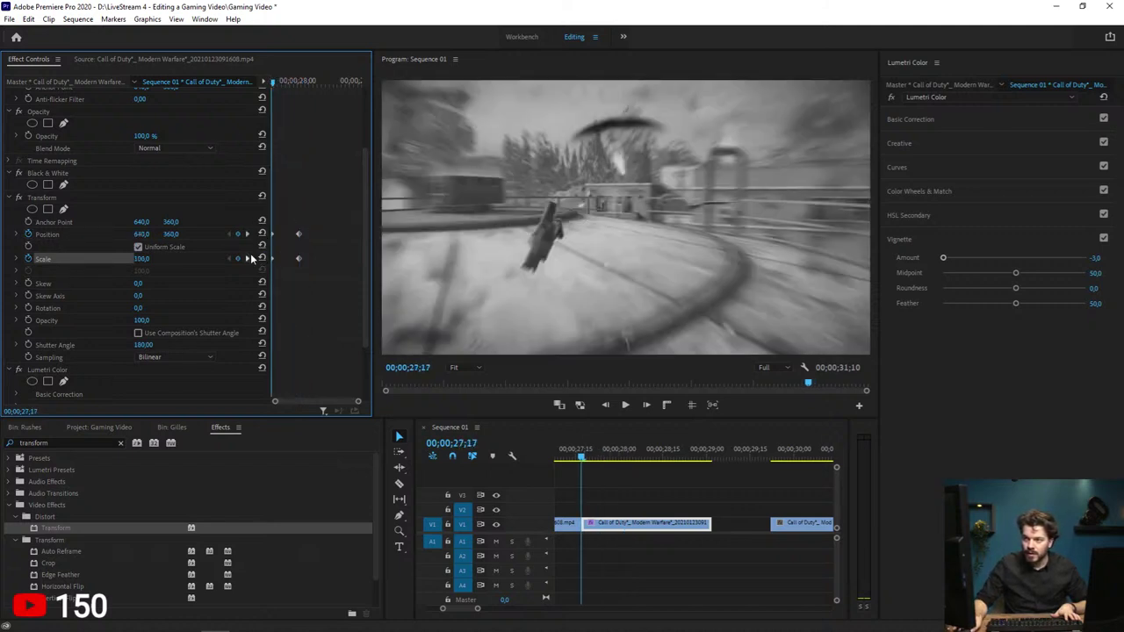
Step: Change the Transform Scale to 300 on the second keyframe at 00;00;28;01
click(249, 258)
click(147, 257)
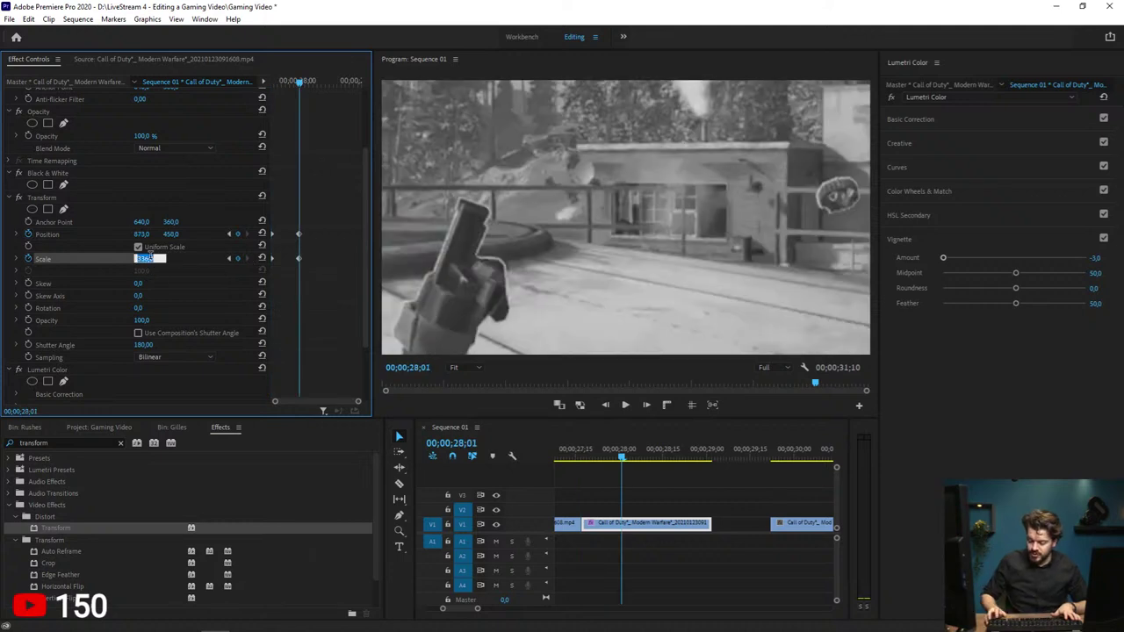
text(300)
key(Return)
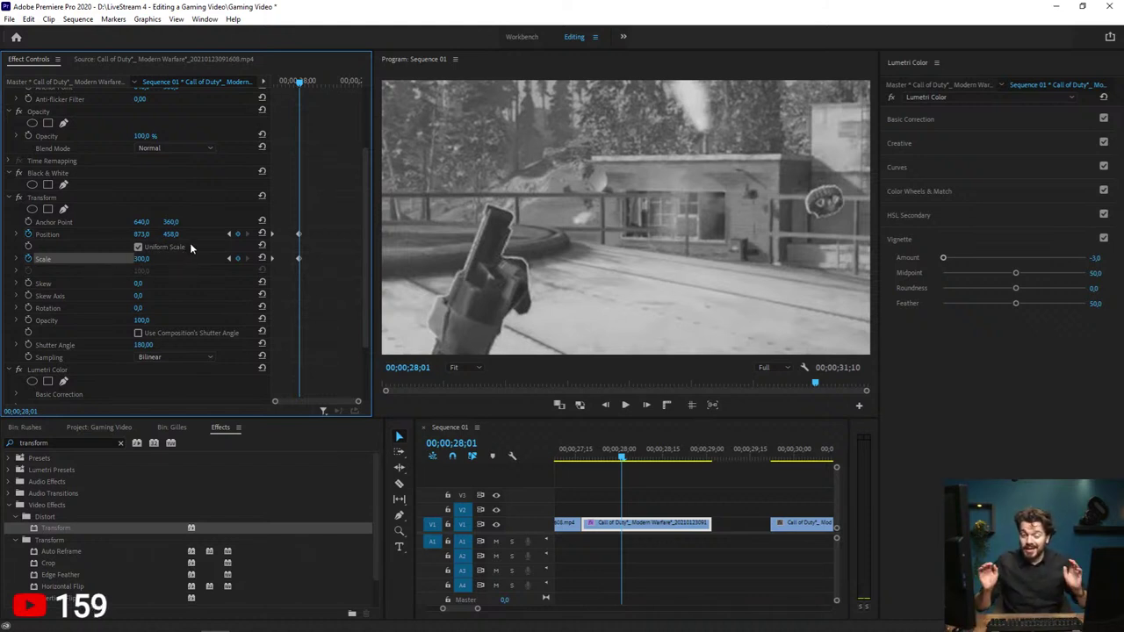
Step: Move the second Transform Position and Scale keyframes later in the frozen clip, and ease both keyframe pairs with temporal interpolation
drag(288, 220, 327, 258)
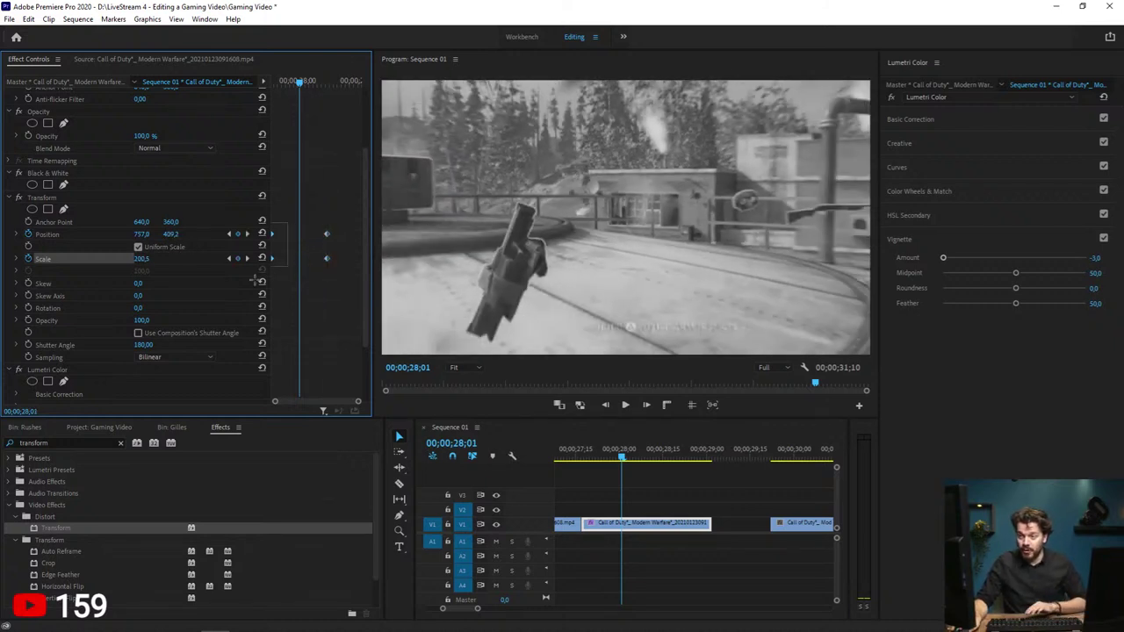
right_click(275, 260)
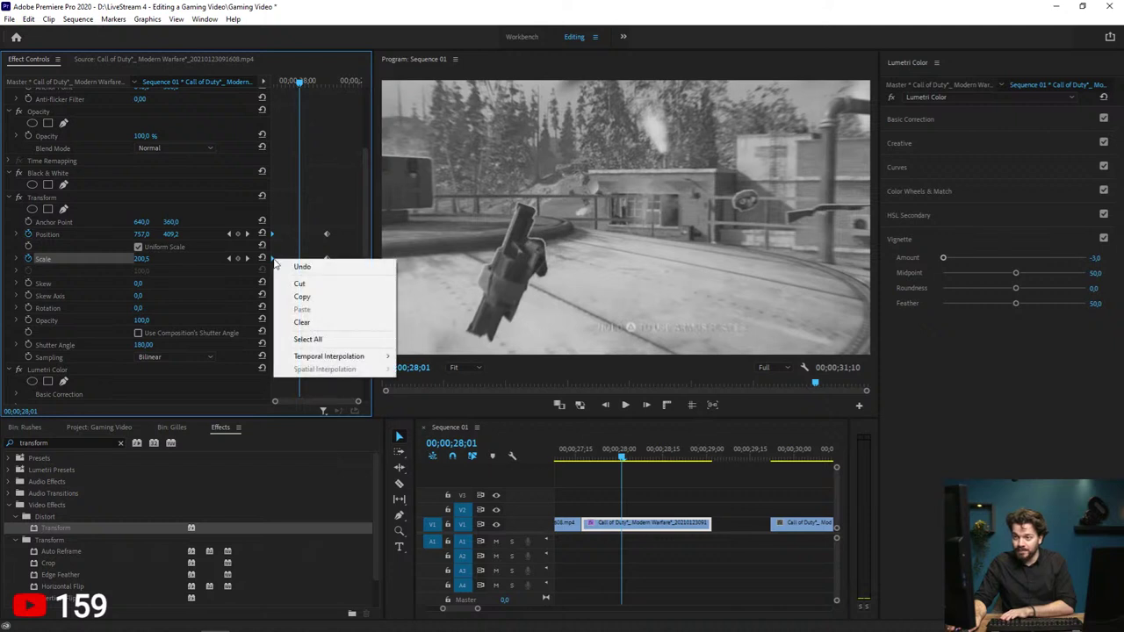
click(275, 248)
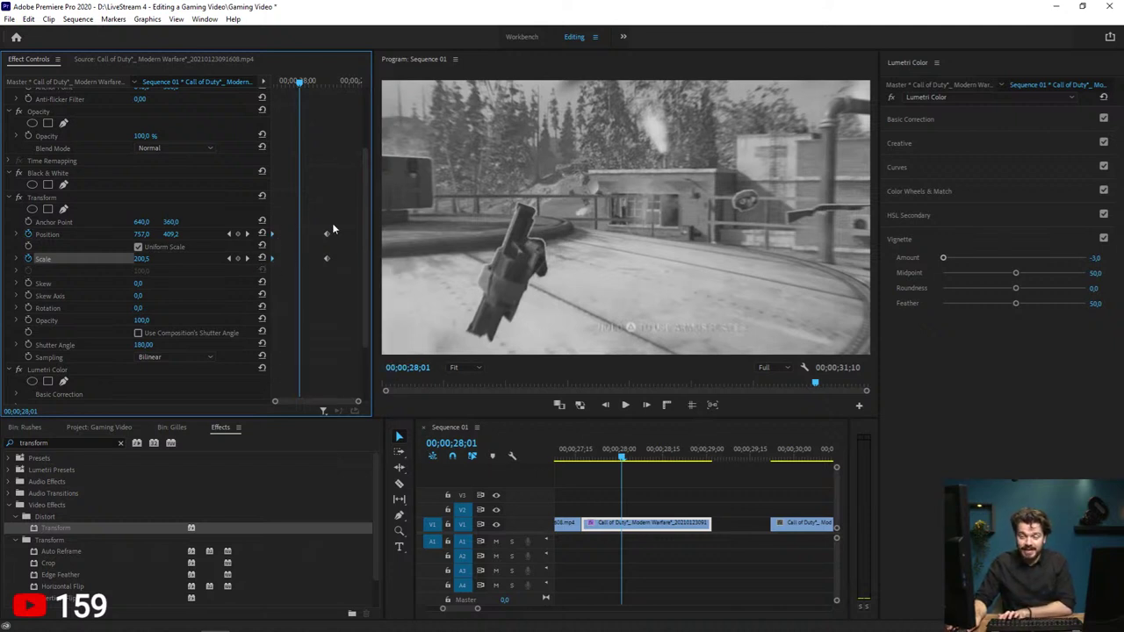
click(323, 258)
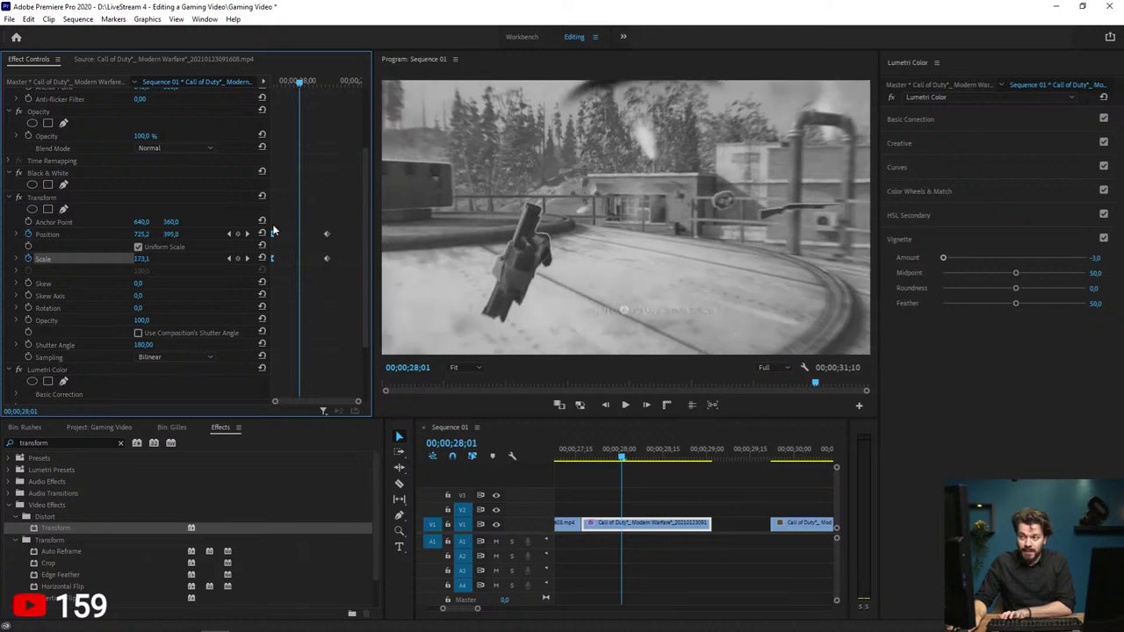
drag(323, 229, 346, 286)
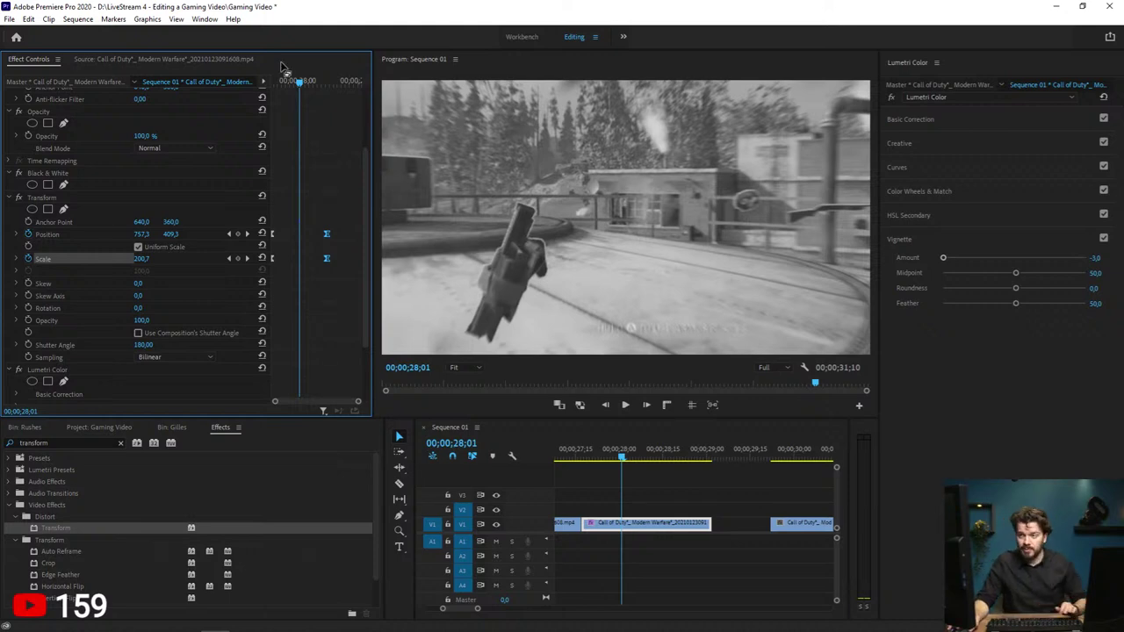
key(space)
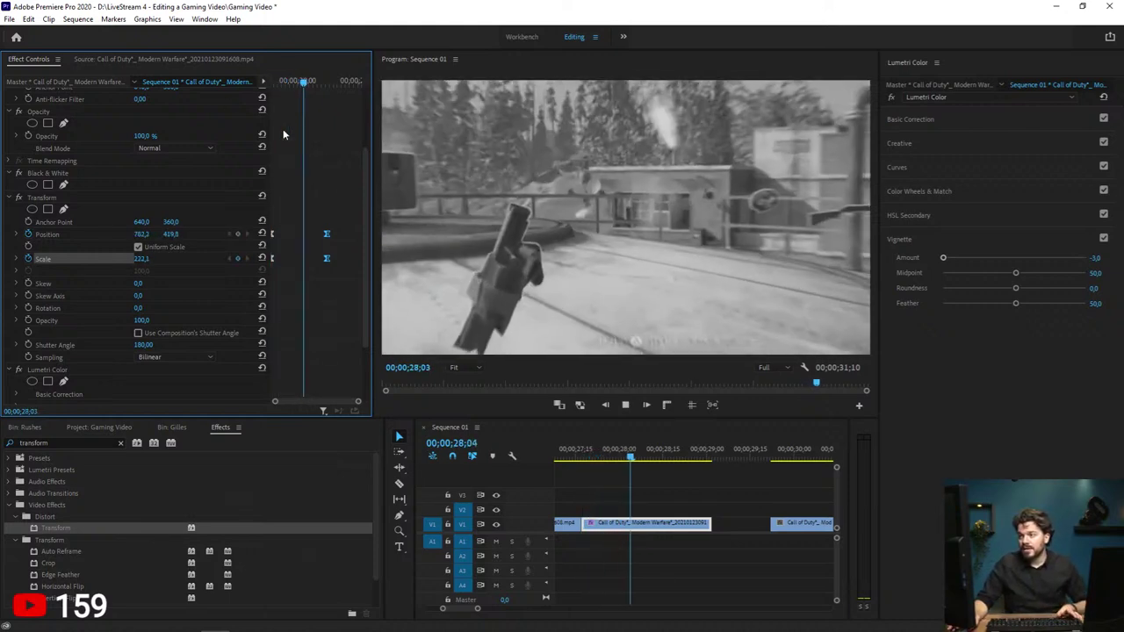
key(space)
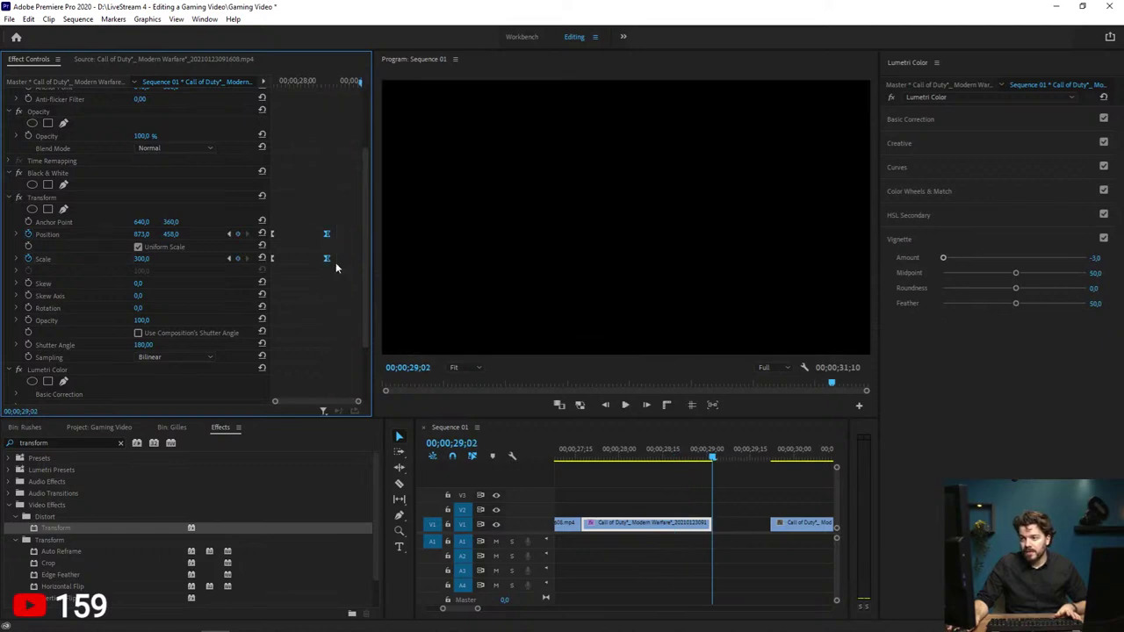
Step: Shift the ending Position and Scale keyframes to the frozen clip's end and play the slower zoom back
drag(328, 259, 356, 250)
click(269, 81)
key(space)
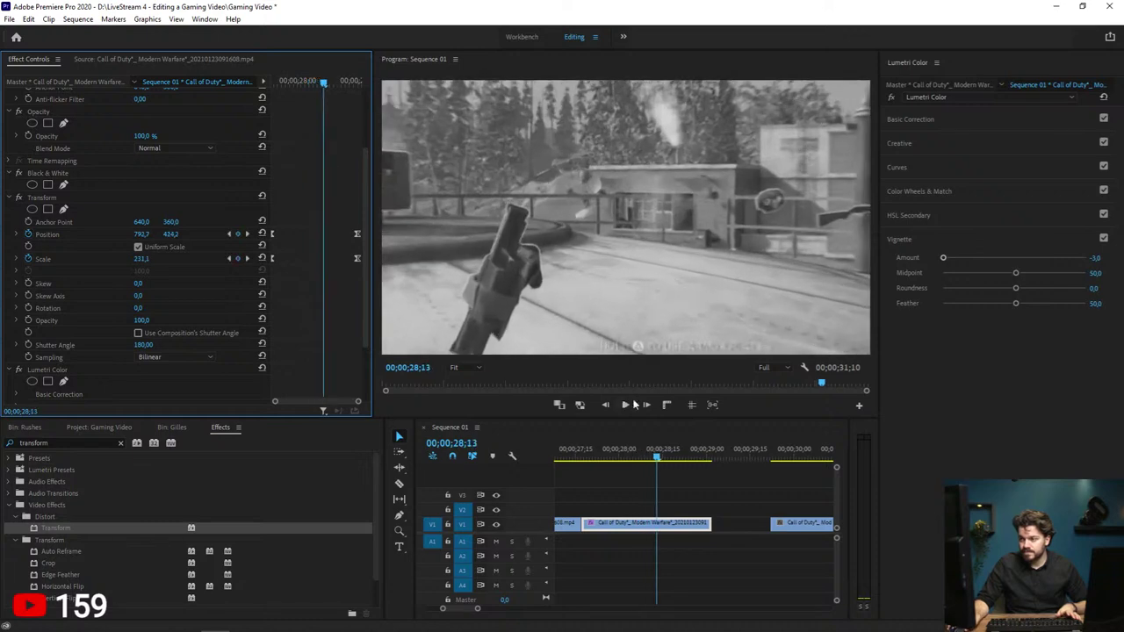
scroll(642, 476, down, 2)
click(573, 456)
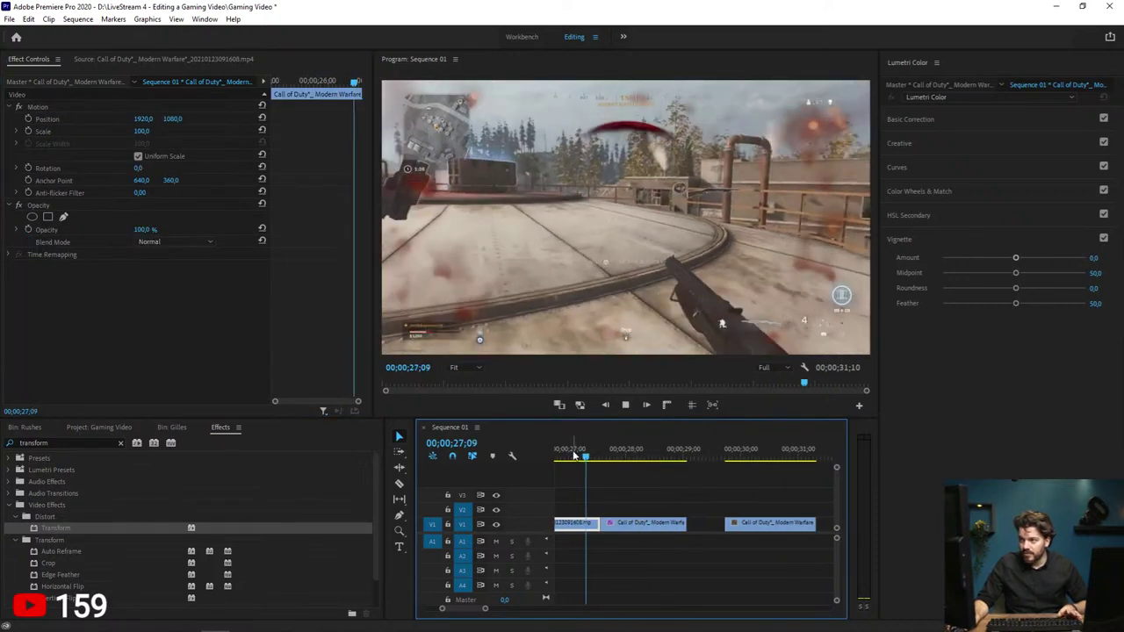
key(space)
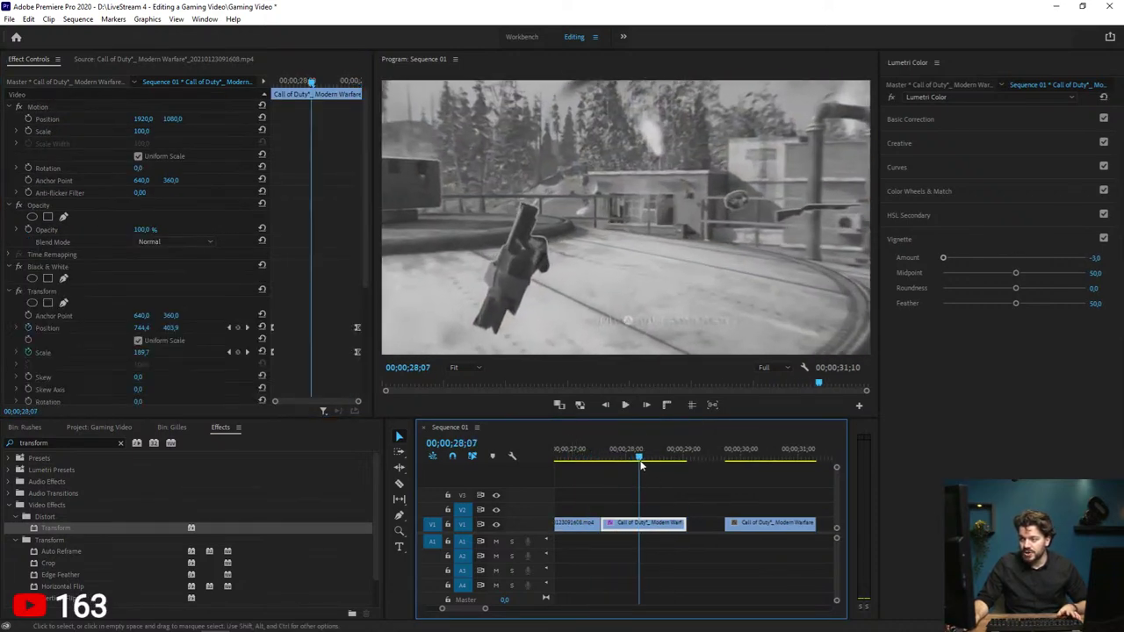
Step: Move the following gameplay clip back to 00;00;29;00 to close the gap after the freeze frame, and preview the transition
drag(641, 467, 681, 463)
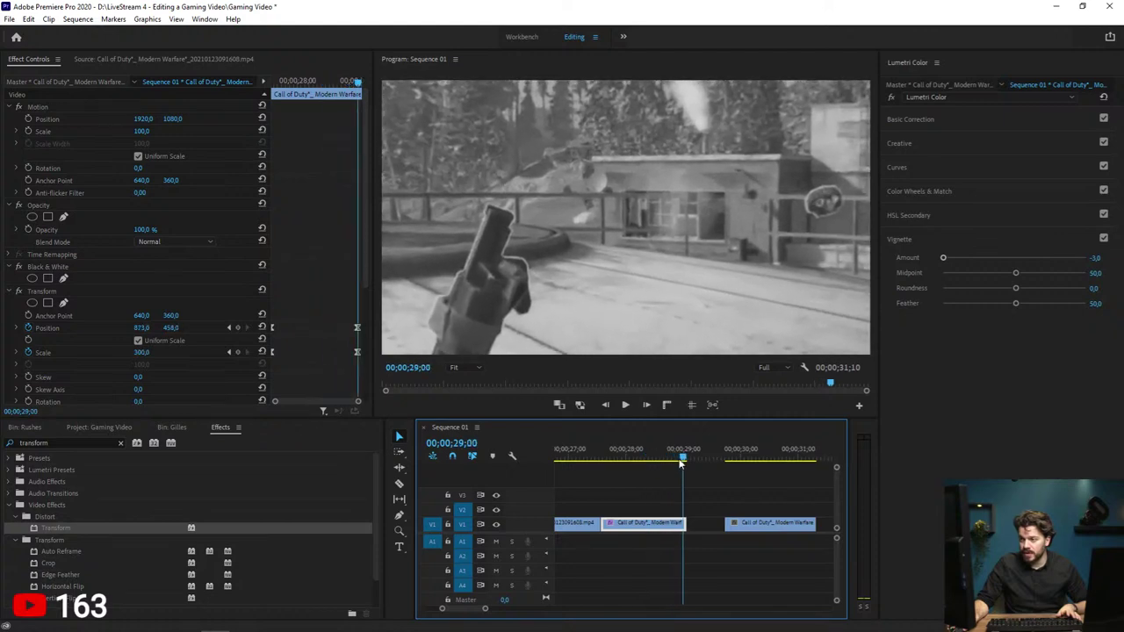
drag(748, 525, 705, 525)
click(639, 460)
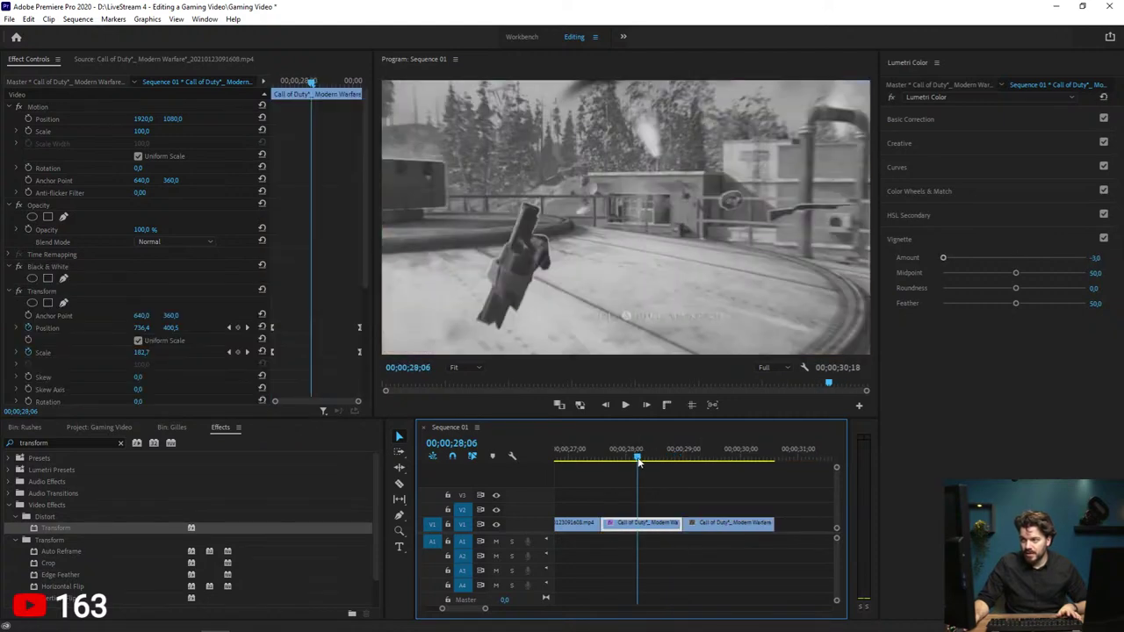
key(space)
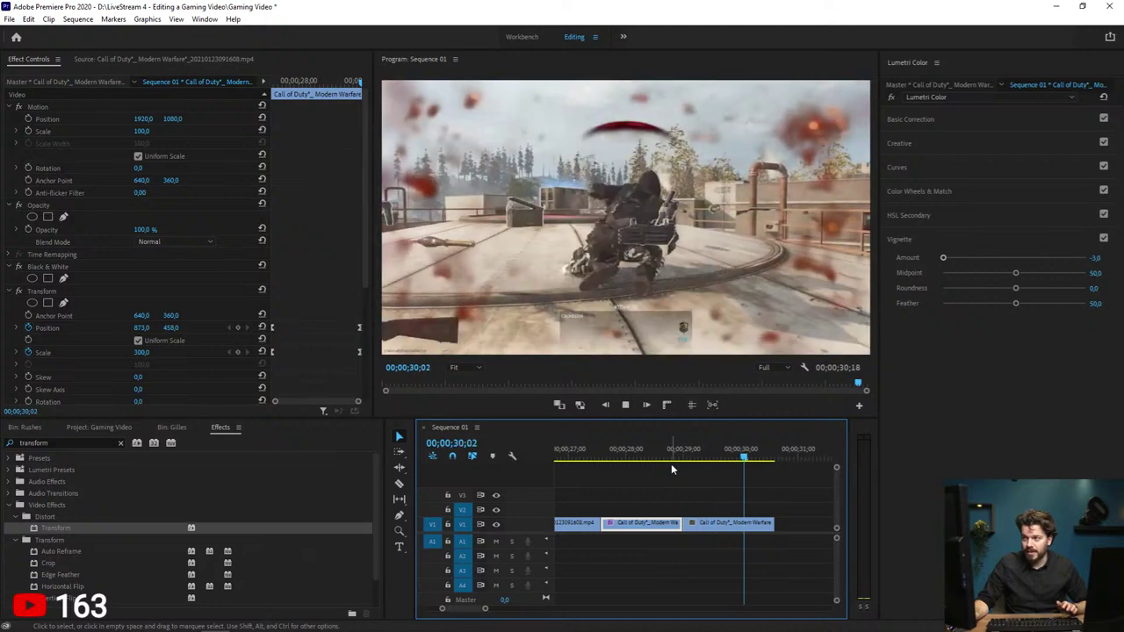
key(space)
click(585, 457)
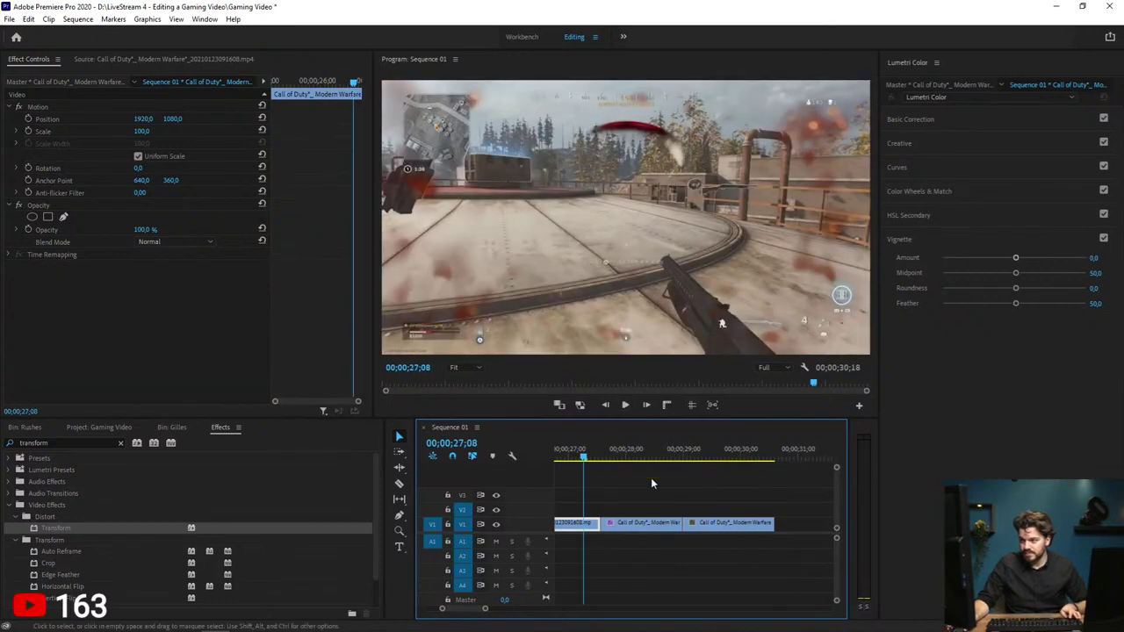
key(minus)
key(minus)
drag(611, 456, 604, 457)
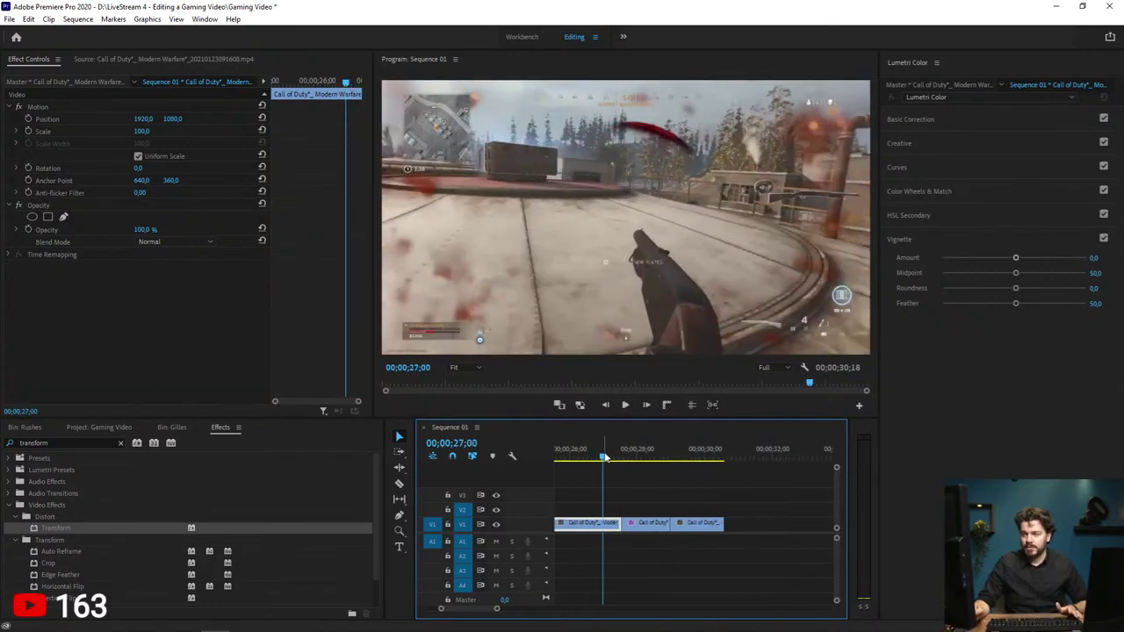
key(space)
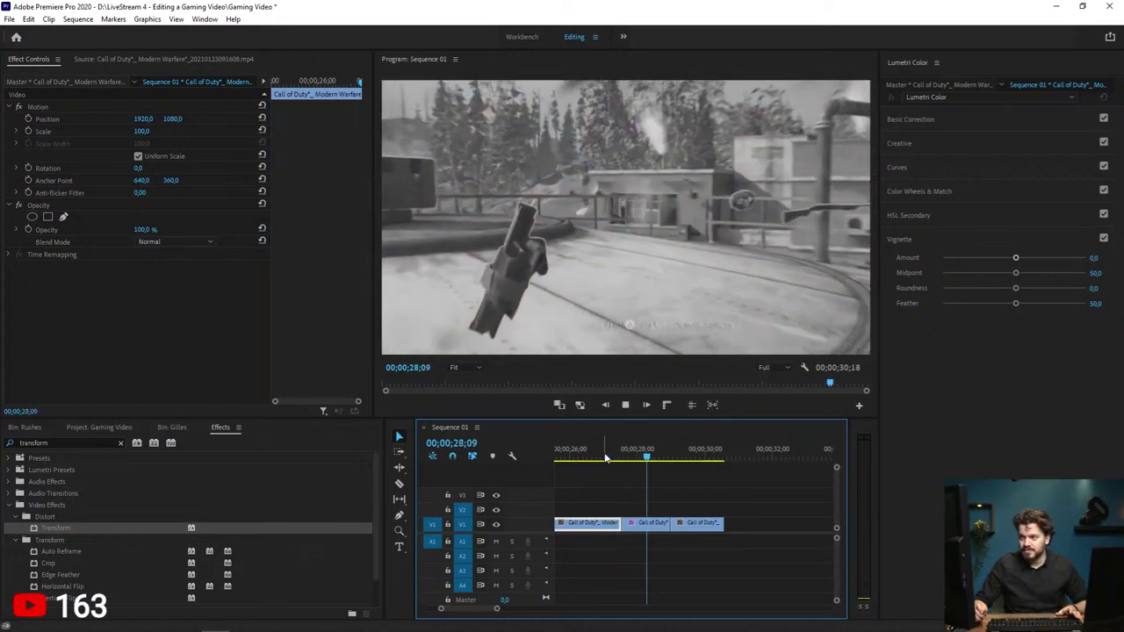
Step: Add a text layer reading "?" on track V2 above the frozen clip at 00;00;27;20
key(Up)
key(Up)
key(space)
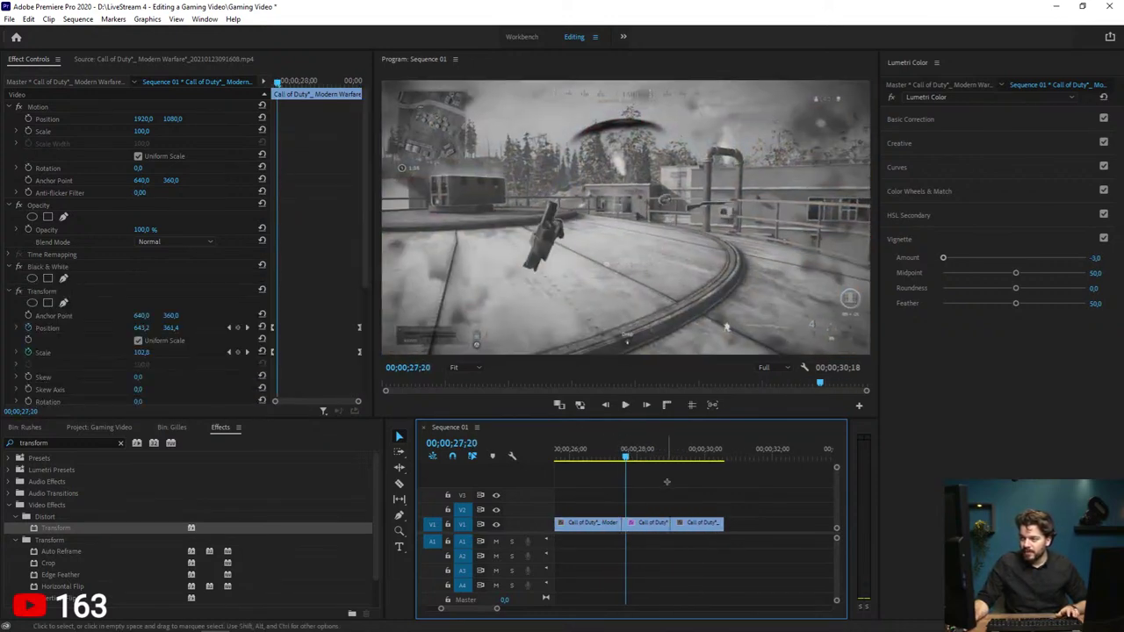
click(666, 481)
key(ctrl+t)
drag(649, 513, 646, 516)
double_click(668, 215)
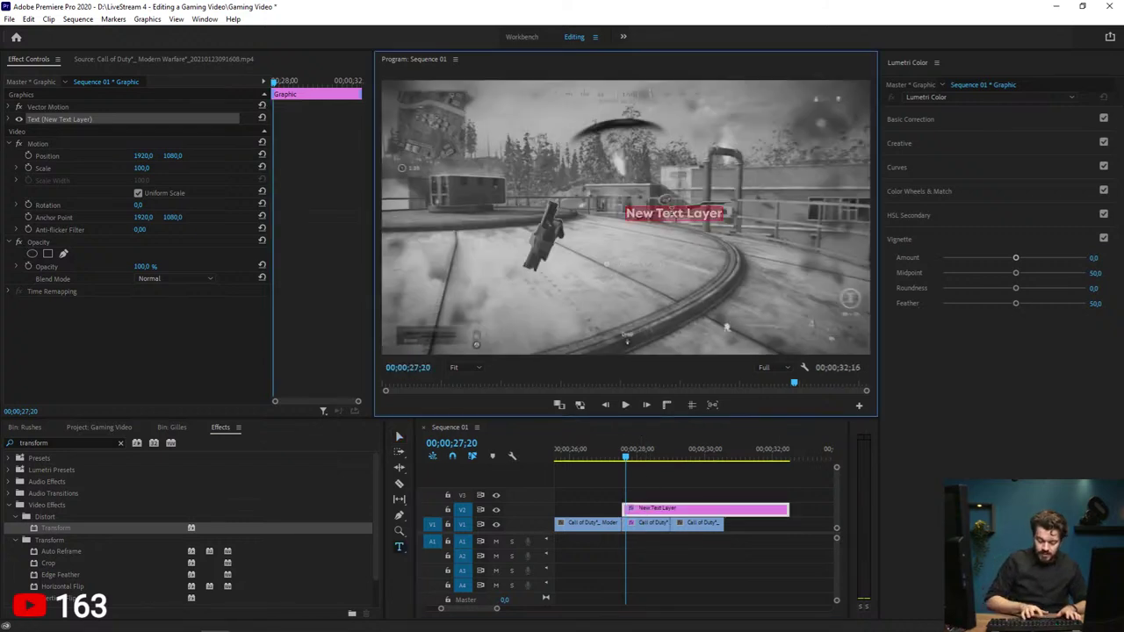
text(?)
Step: Cut the question mark graphic at the end of the frozen clip and delete the excess part
click(683, 473)
key(c)
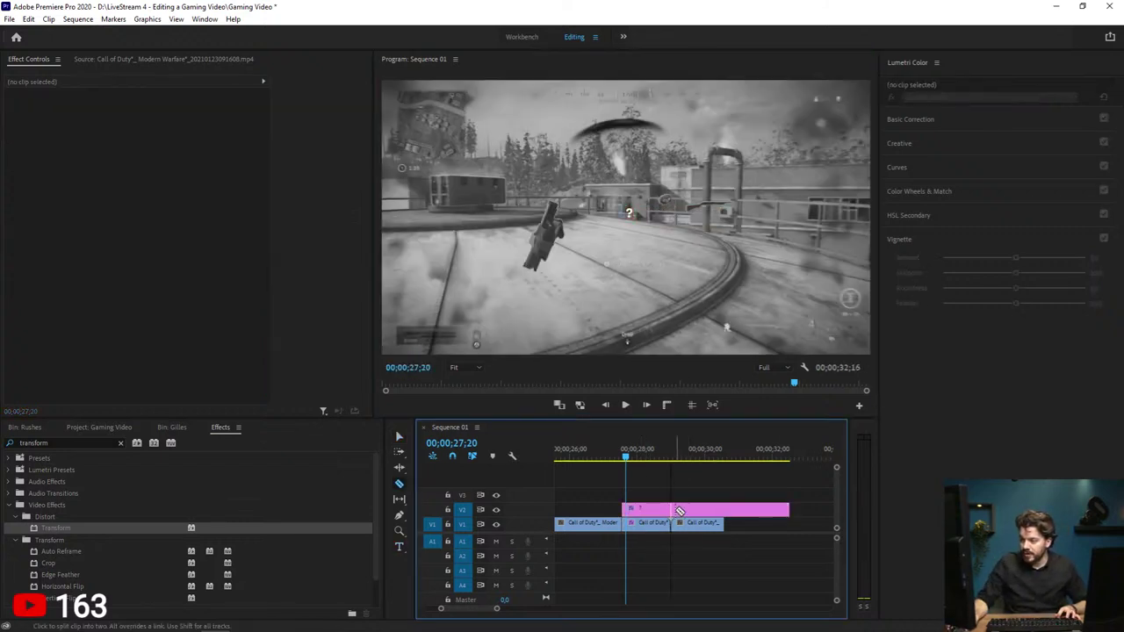
click(680, 511)
key(v)
click(683, 510)
key(Delete)
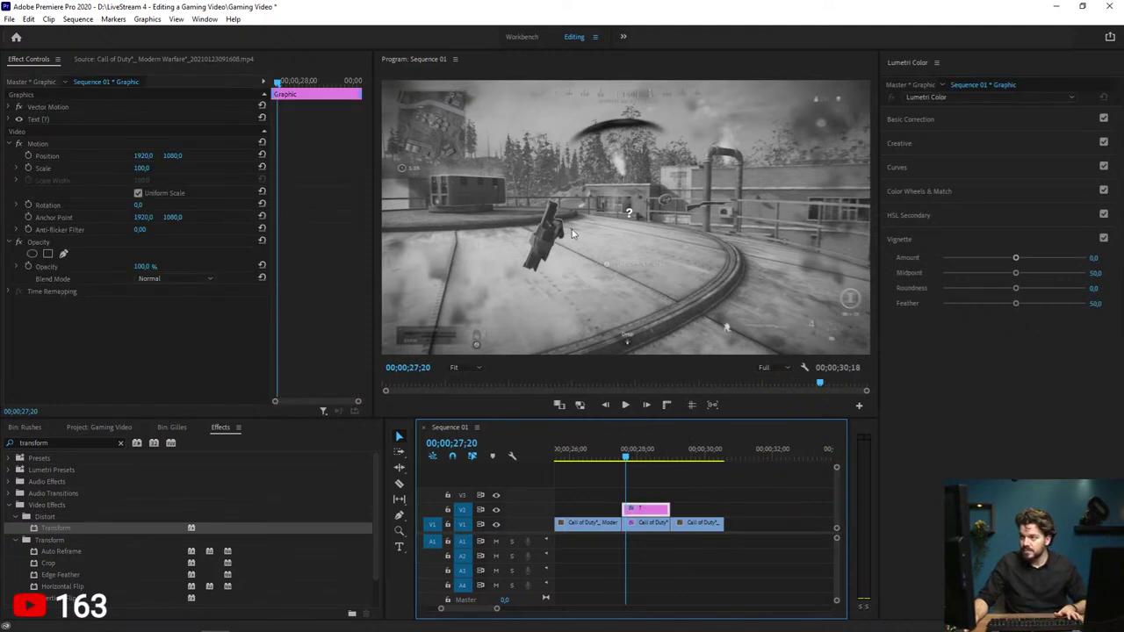
Step: Enlarge the question mark, tilt it clockwise and place it in front of the pipe to the right of the floating pistol
click(629, 213)
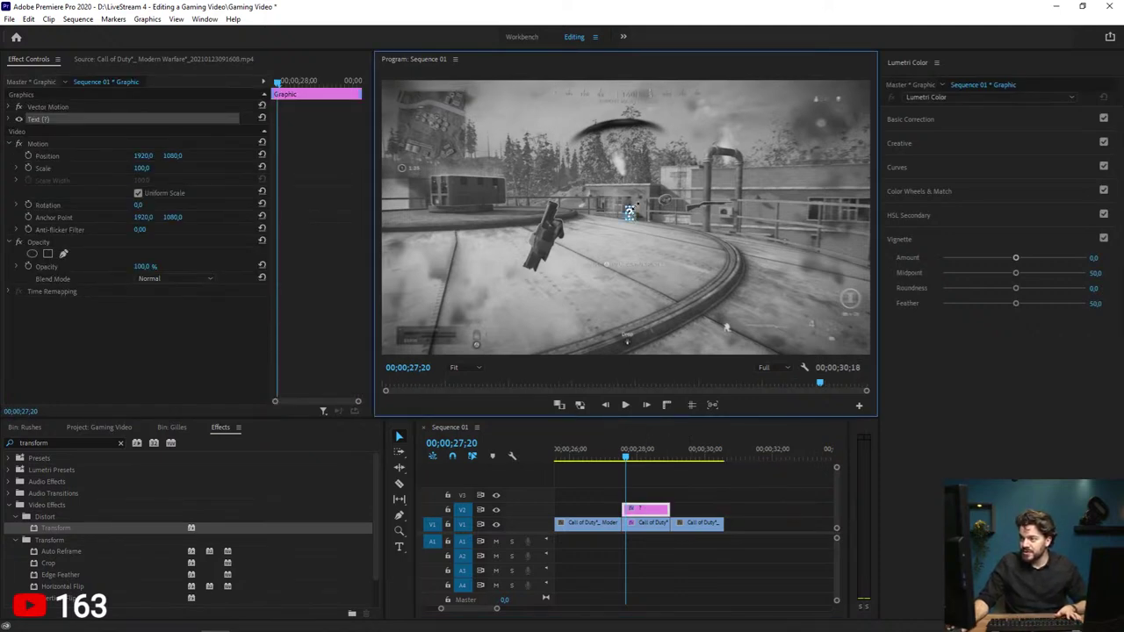
drag(629, 212, 773, 117)
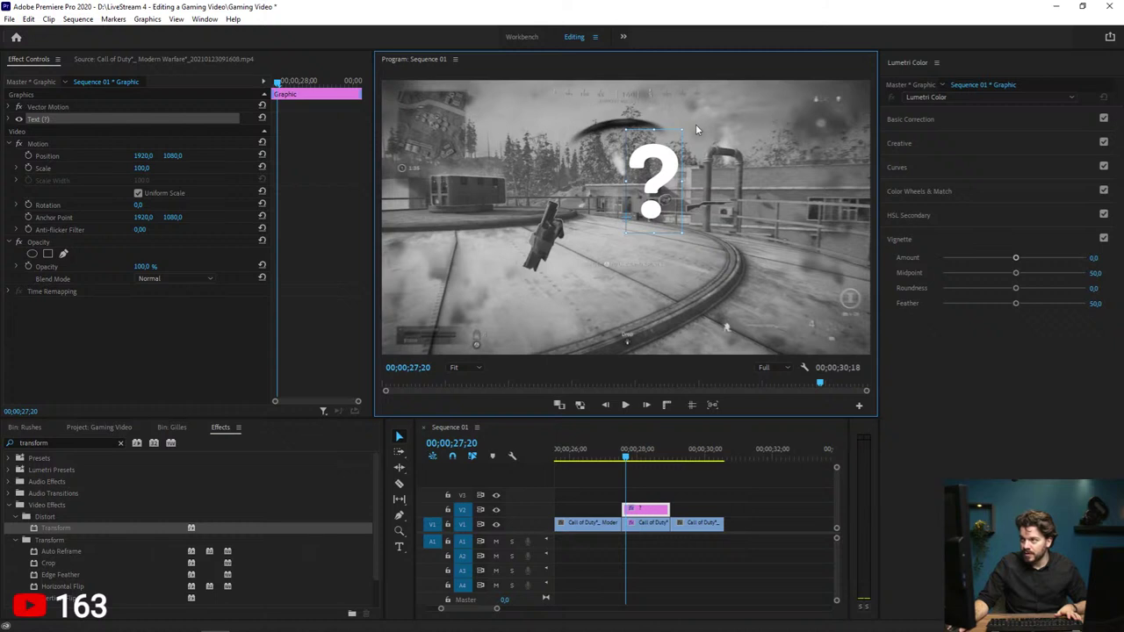
drag(690, 125, 647, 221)
click(634, 220)
drag(652, 202, 703, 158)
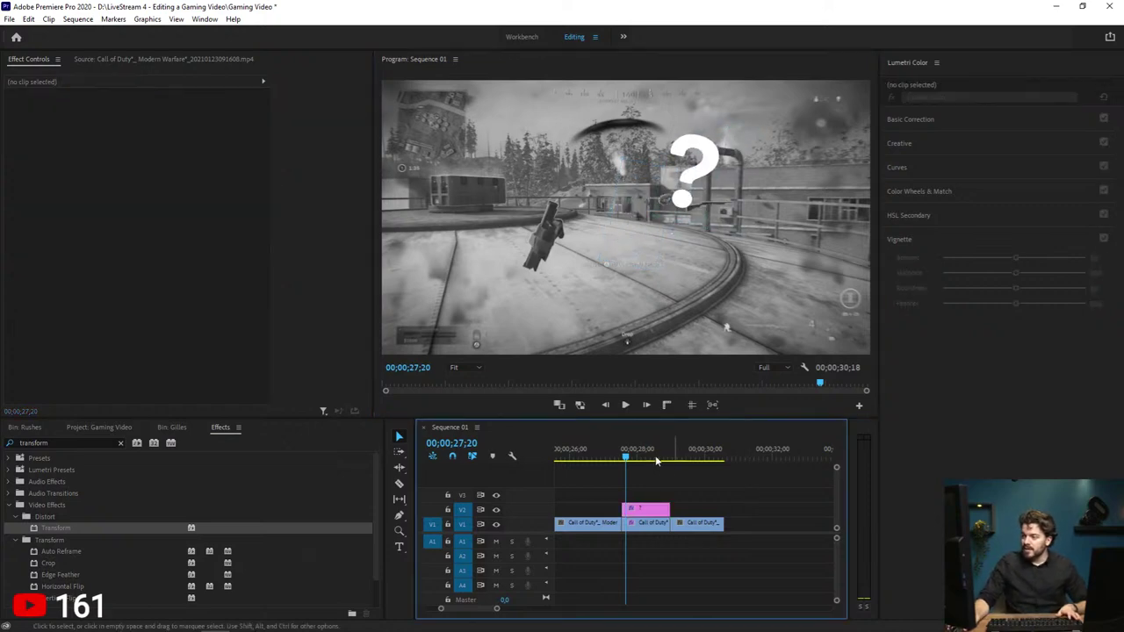
Step: Duplicate the question mark graphic onto track V3, then shrink the copy, tilt it slightly counterclockwise and place it over the pistol
mouse_move(646, 511)
mouse_down()
mouse_move(644, 477)
mouse_move(650, 497)
mouse_up()
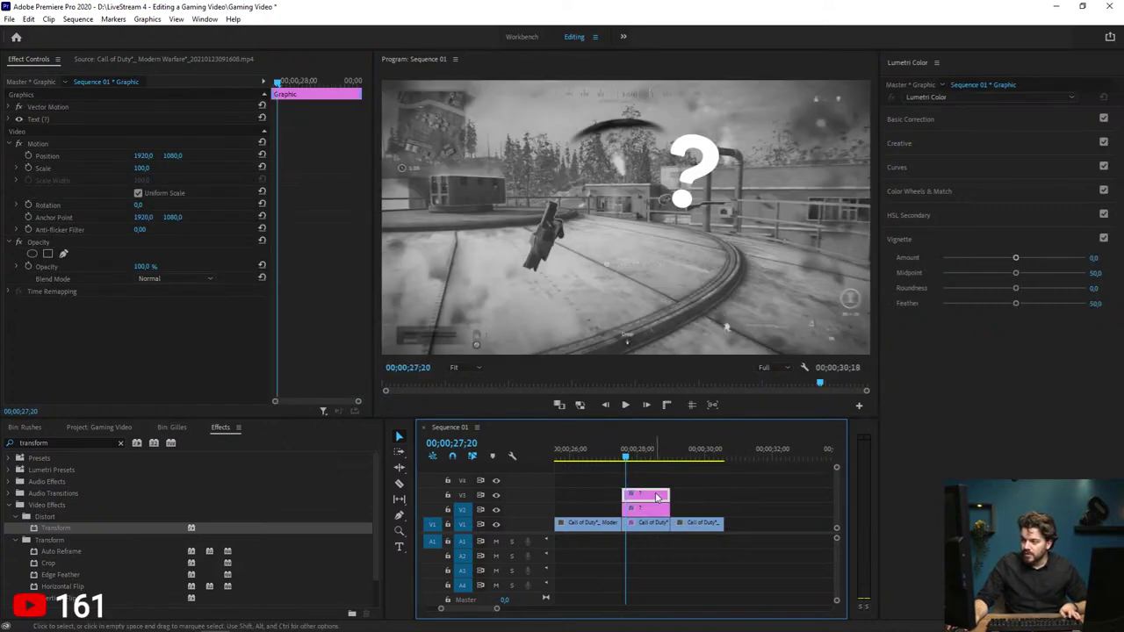
click(691, 171)
drag(733, 127, 569, 213)
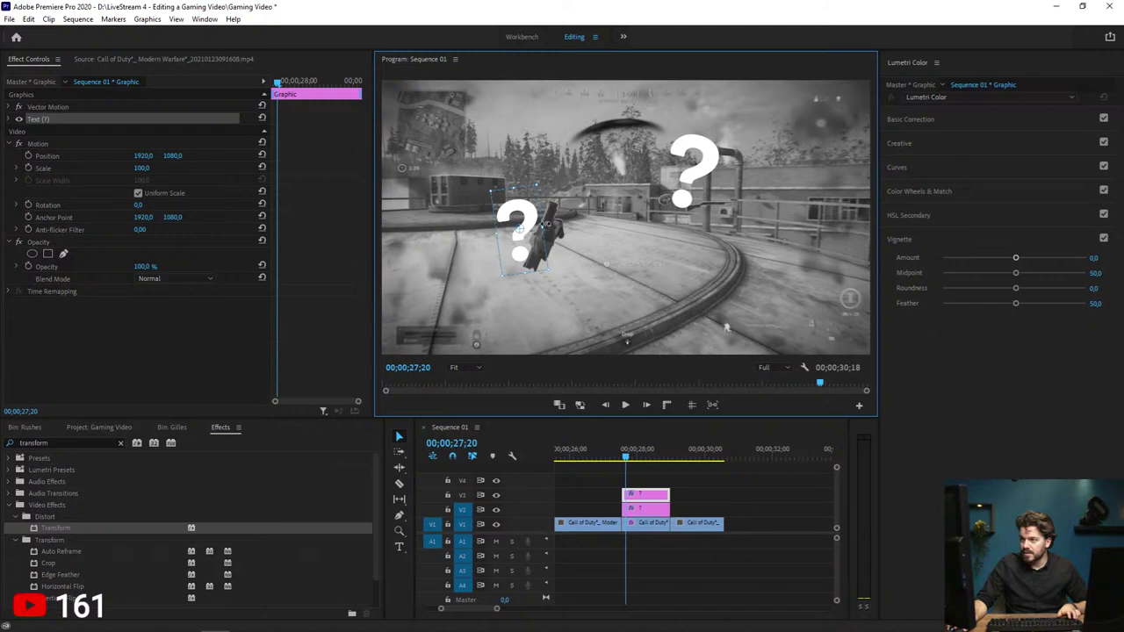
drag(537, 173, 544, 218)
click(717, 502)
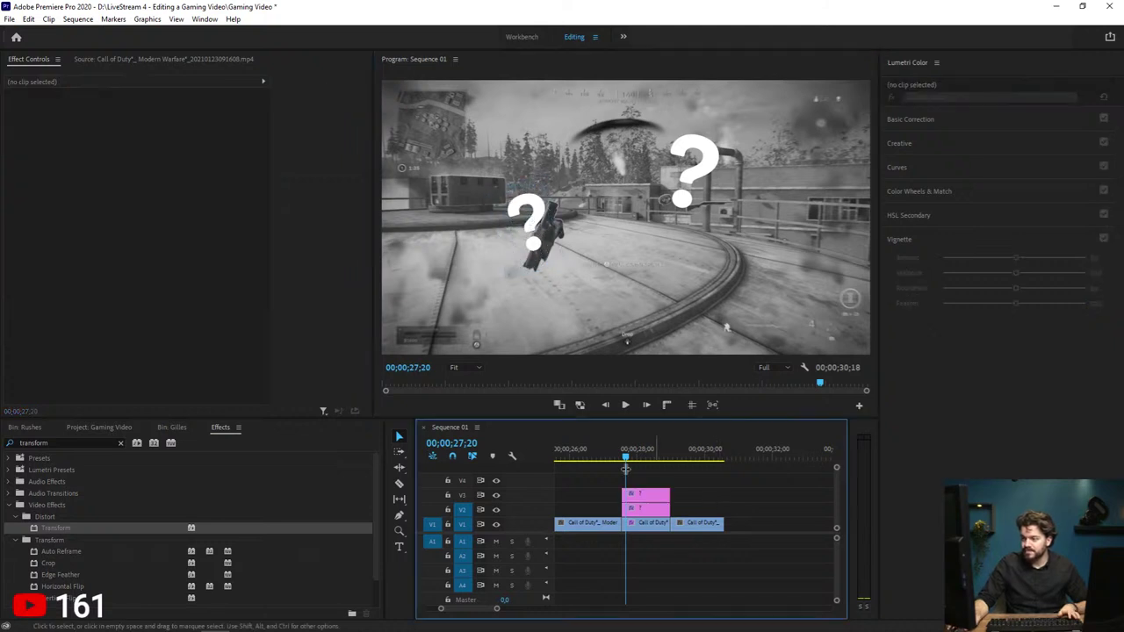
Step: Shift the V2 and V3 question mark graphics later so they start one after the other, and preview the timing
click(640, 502)
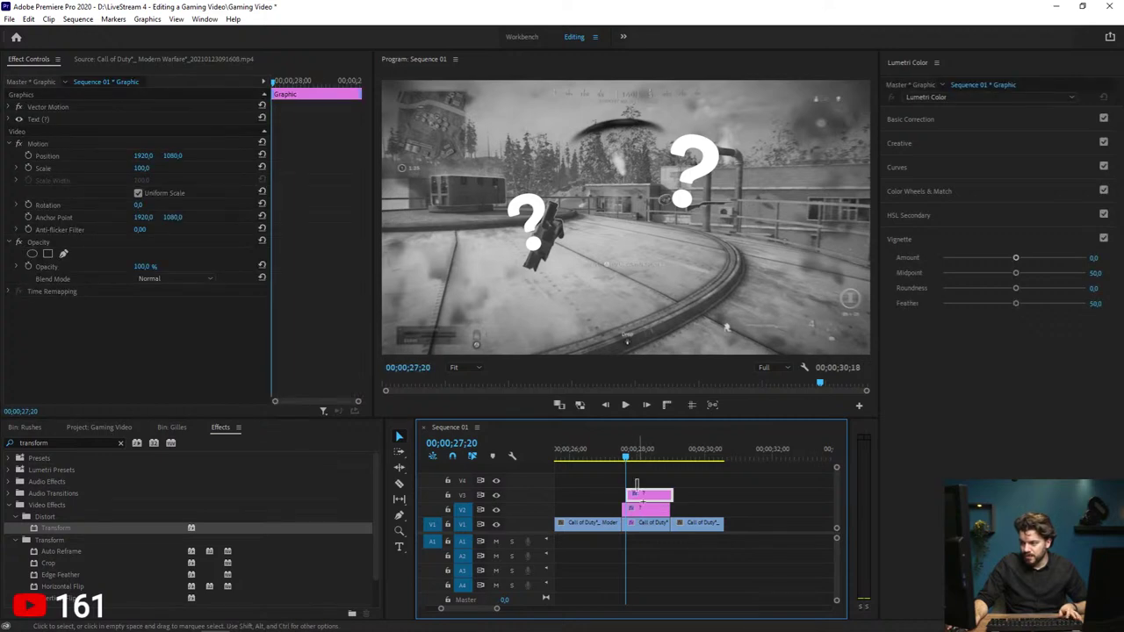
drag(642, 506, 648, 512)
click(620, 458)
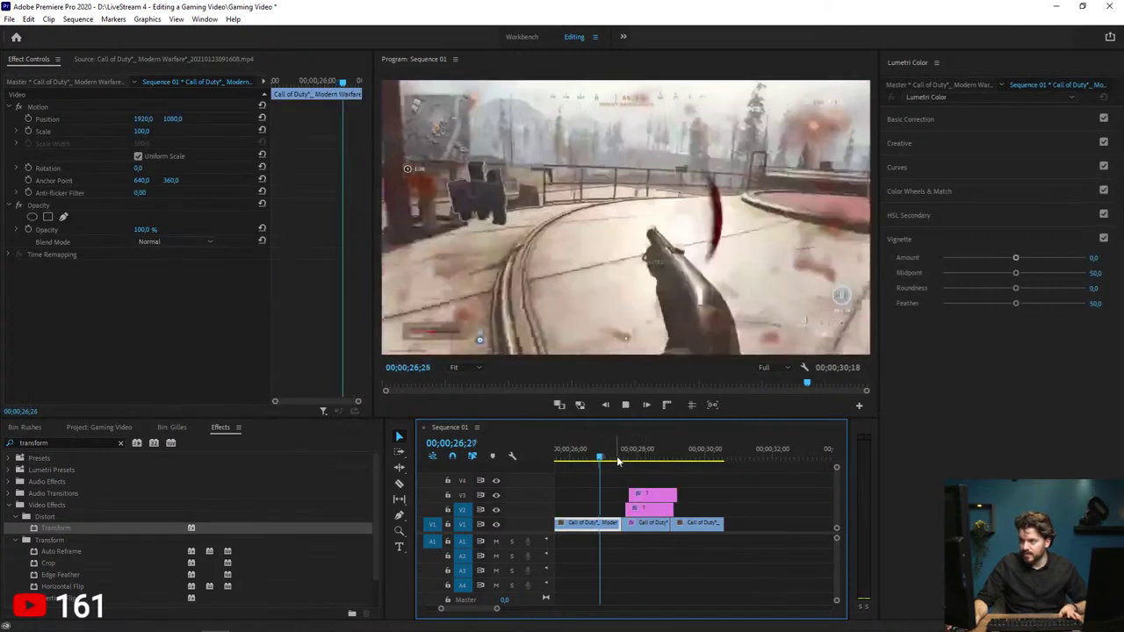
key(space)
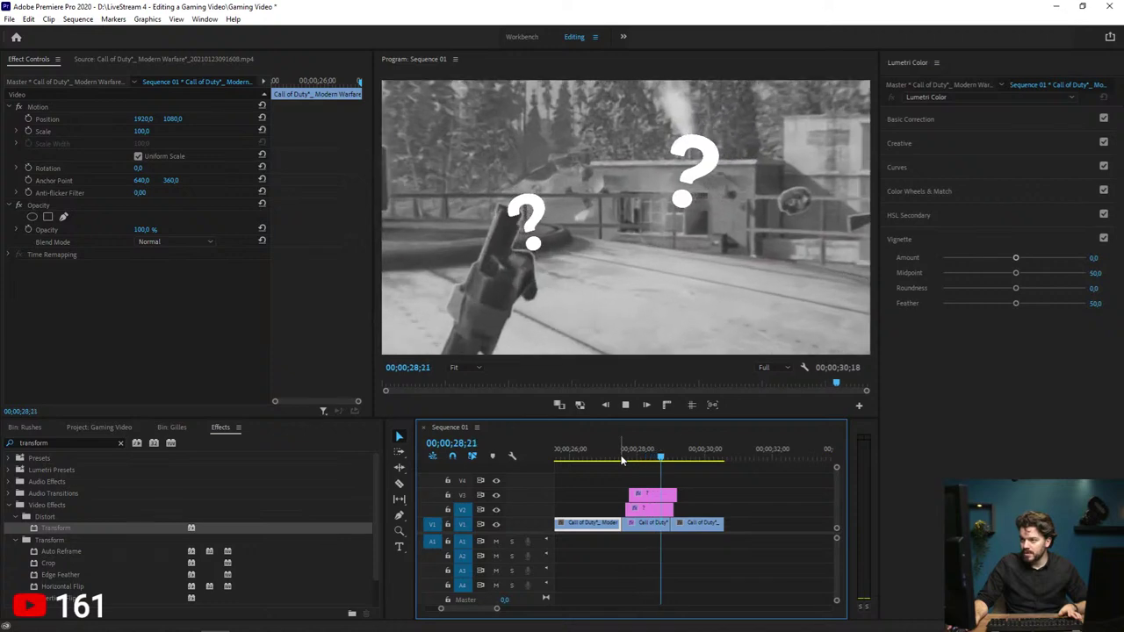
key(space)
Step: Trim the ends of both question mark graphics to the end of the frozen clip
drag(673, 508, 669, 508)
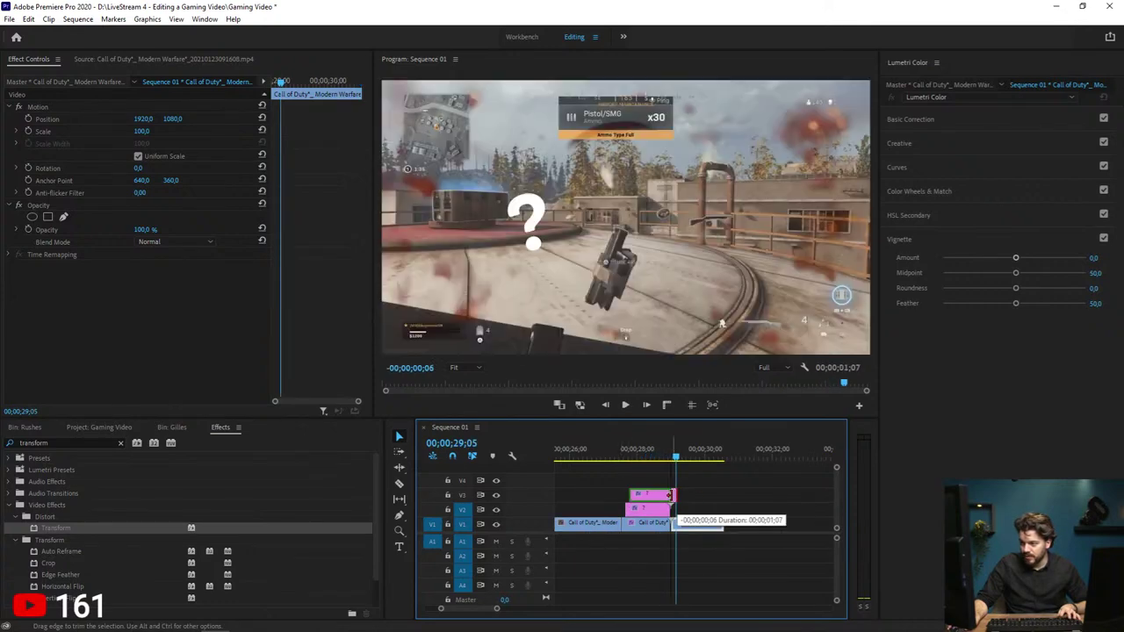
click(650, 454)
click(612, 456)
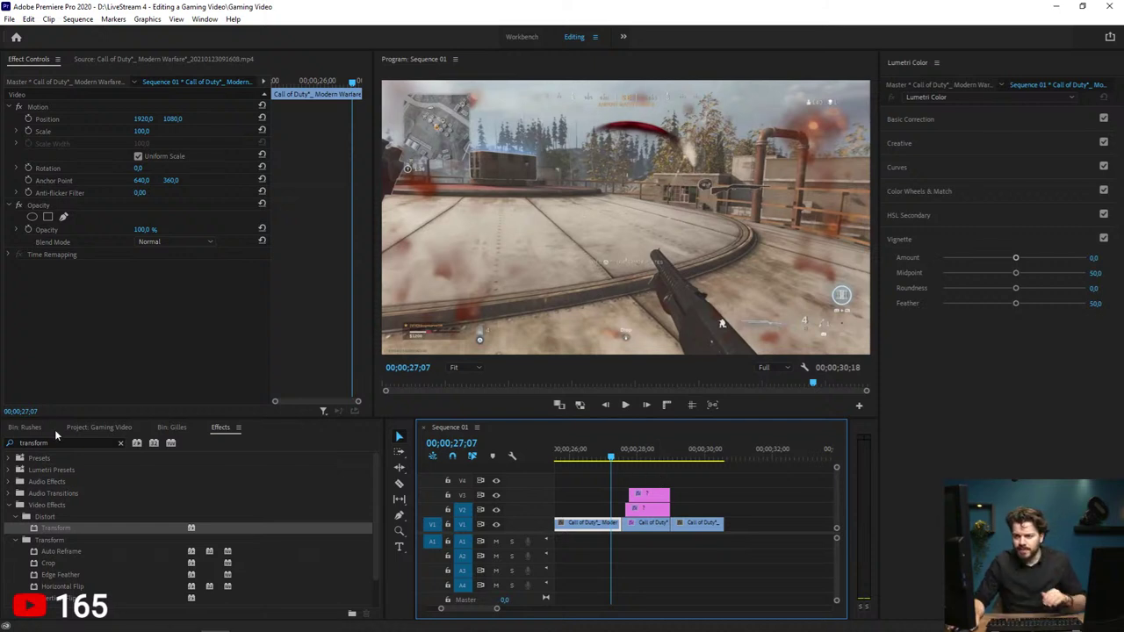
Step: Clear the "transform" search term from the effects search
click(122, 446)
click(121, 444)
text(top)
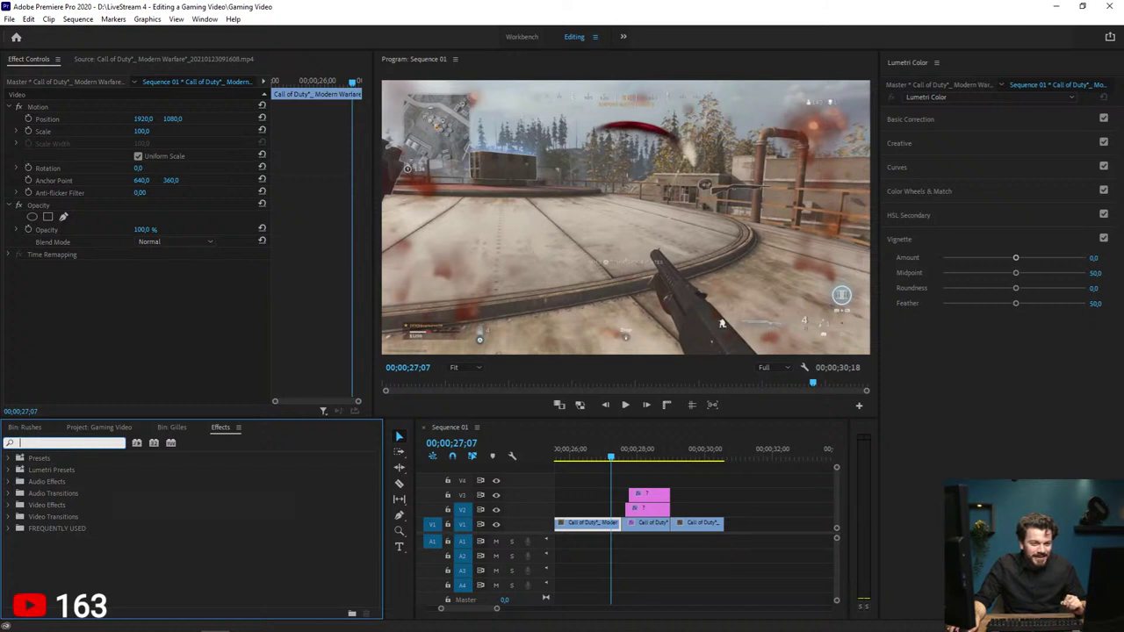
Step: Play the whole edited sequence from its beginning to review it
click(810, 489)
key(minus)
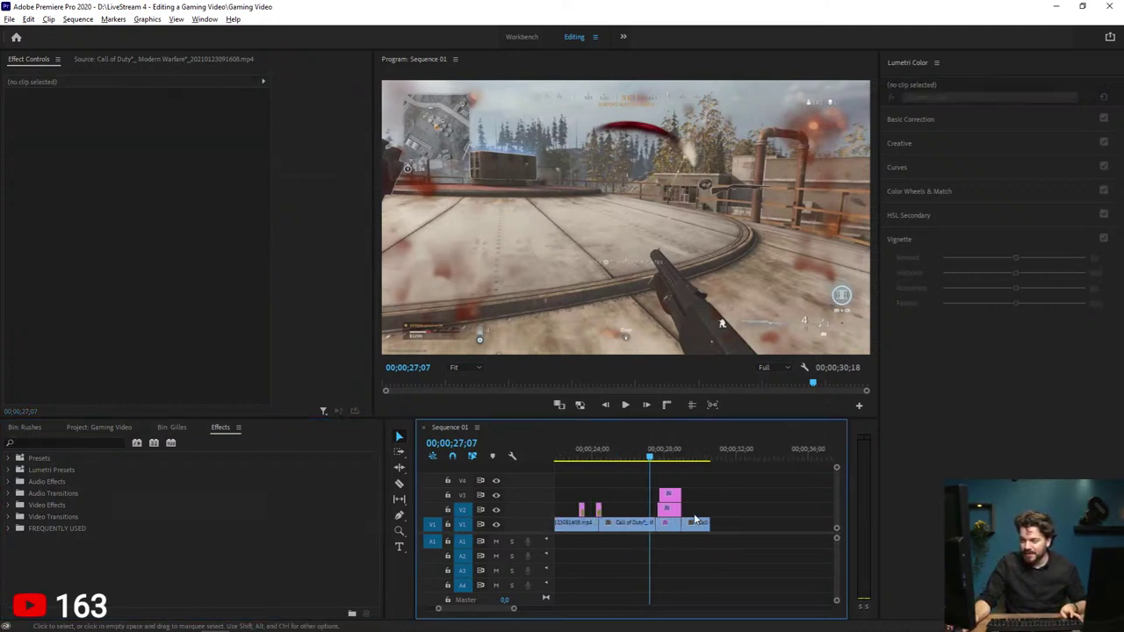
key(minus)
key(minus)
key(minus)
key(minus)
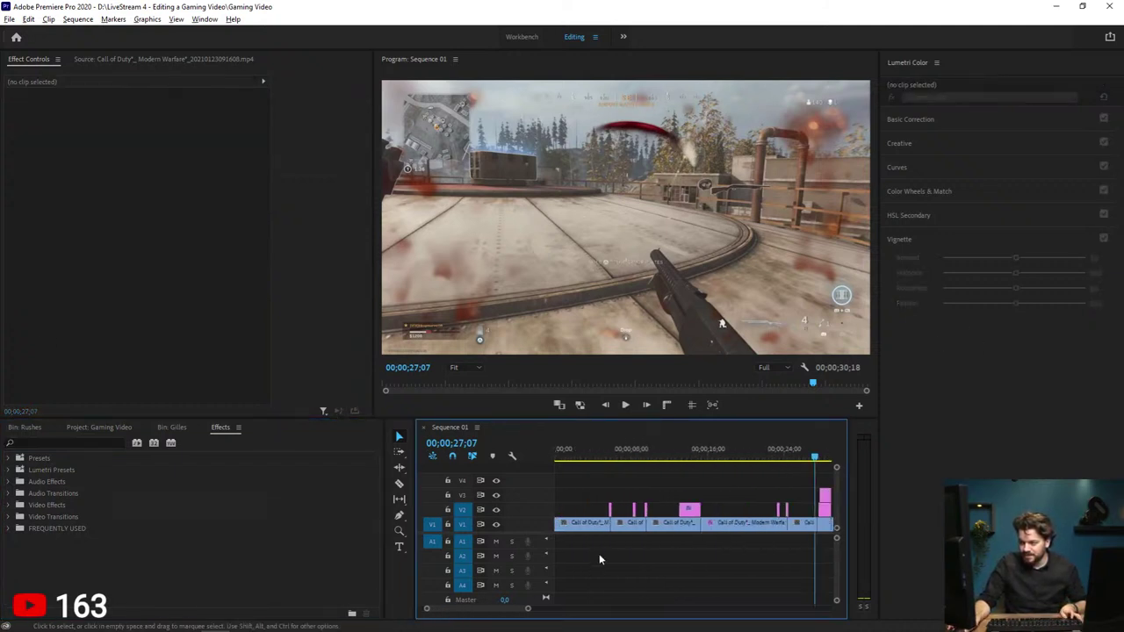
key(Home)
key(space)
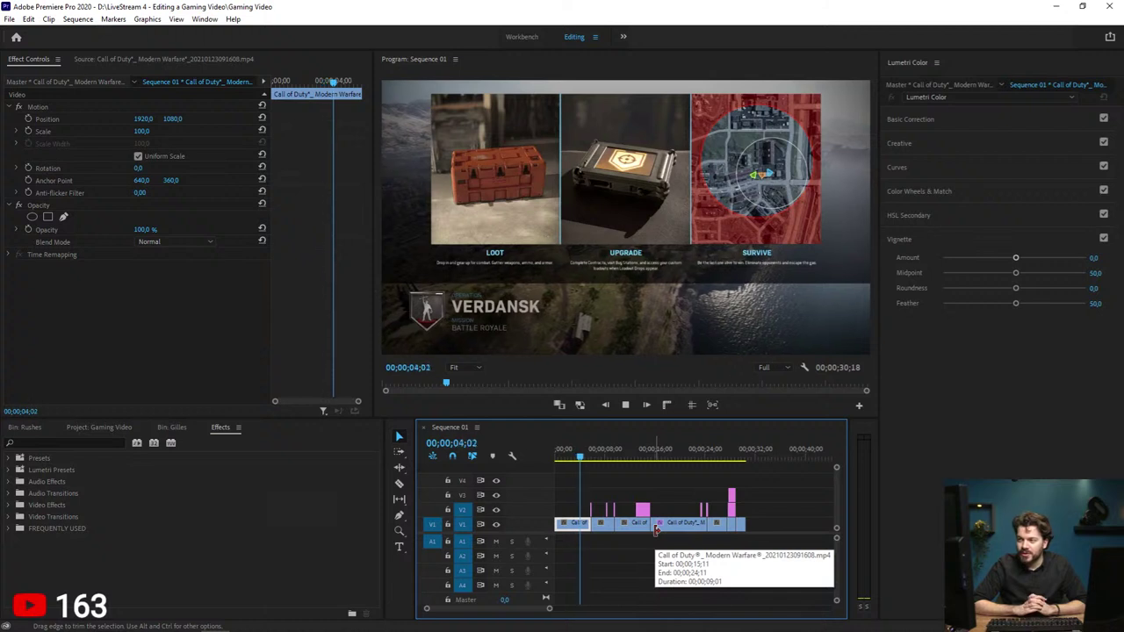
Step: Deselect all clips and replay the edit from the start of the sequence to judge its pacing
key(space)
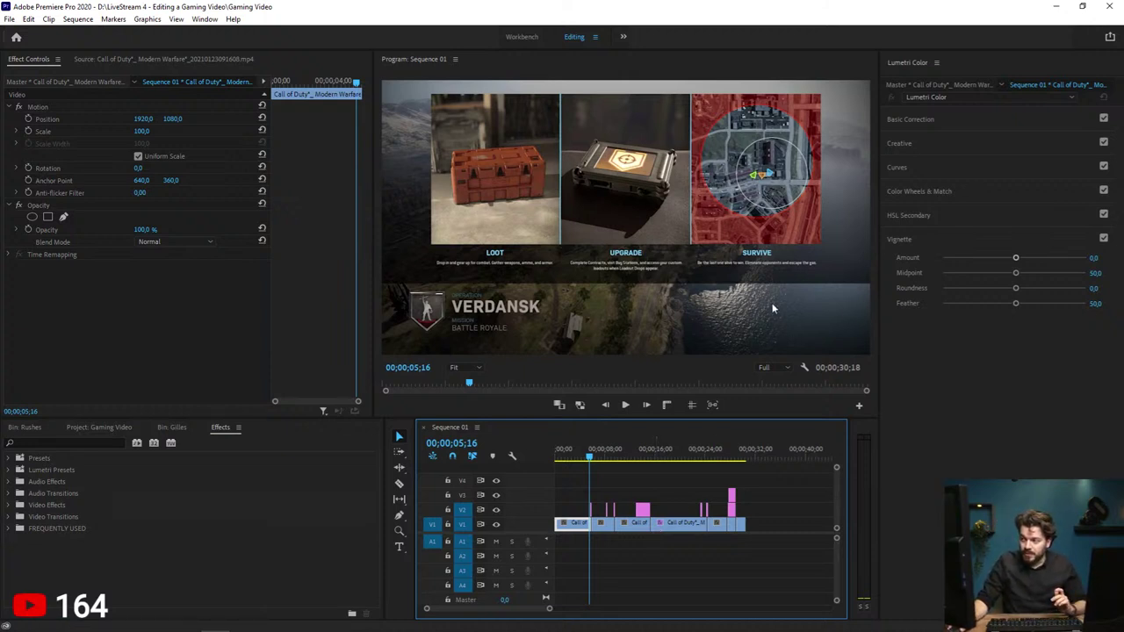
click(597, 457)
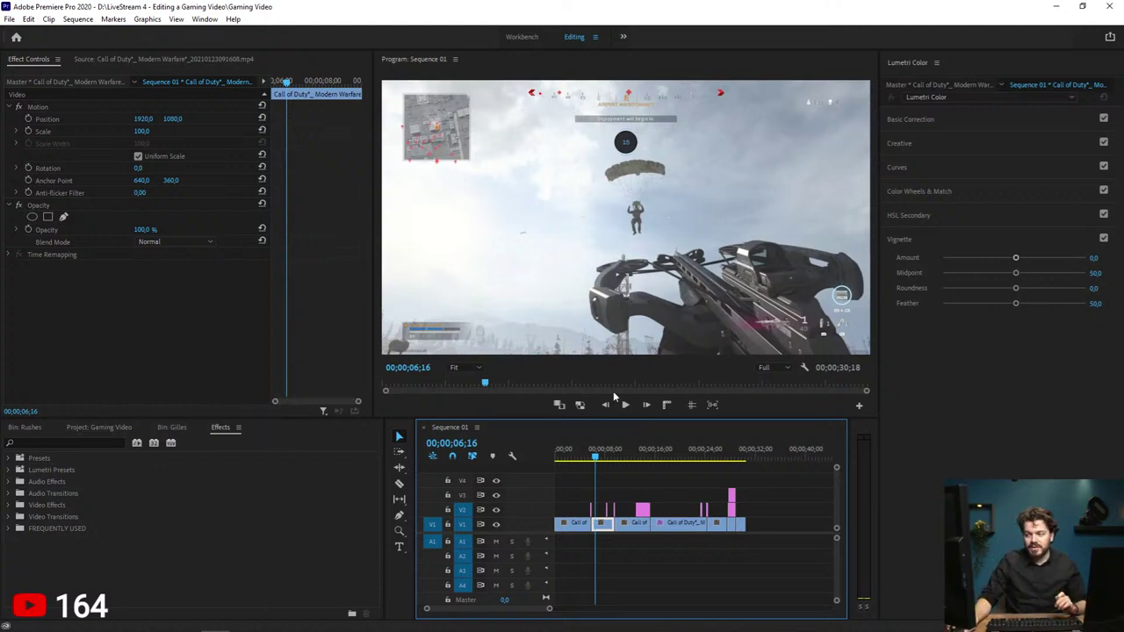
drag(579, 463, 557, 458)
click(711, 504)
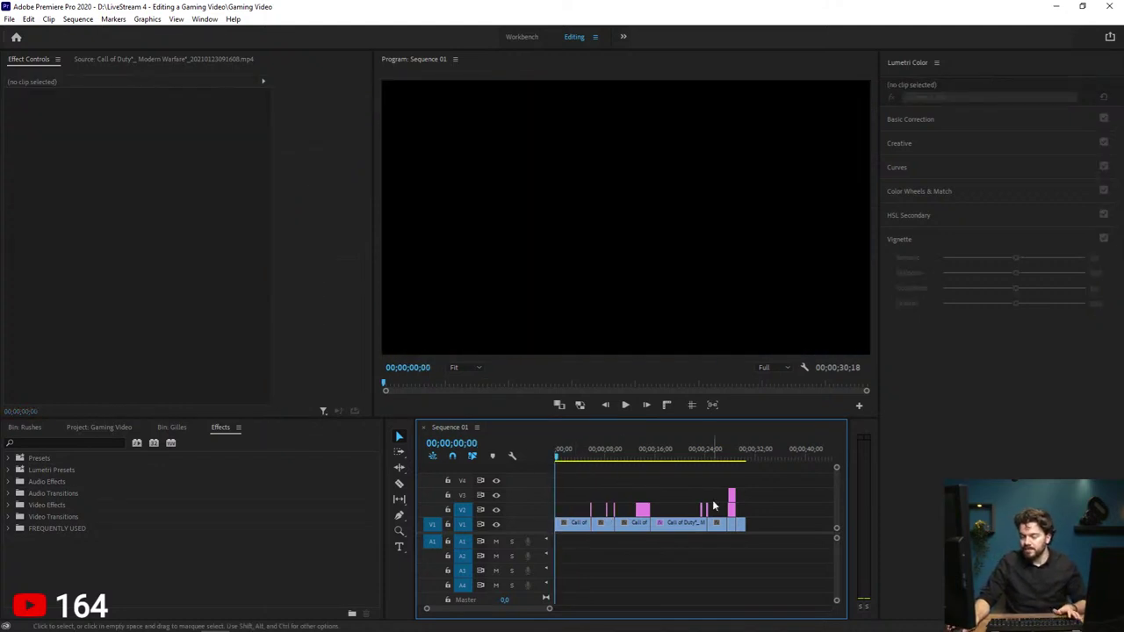
key(space)
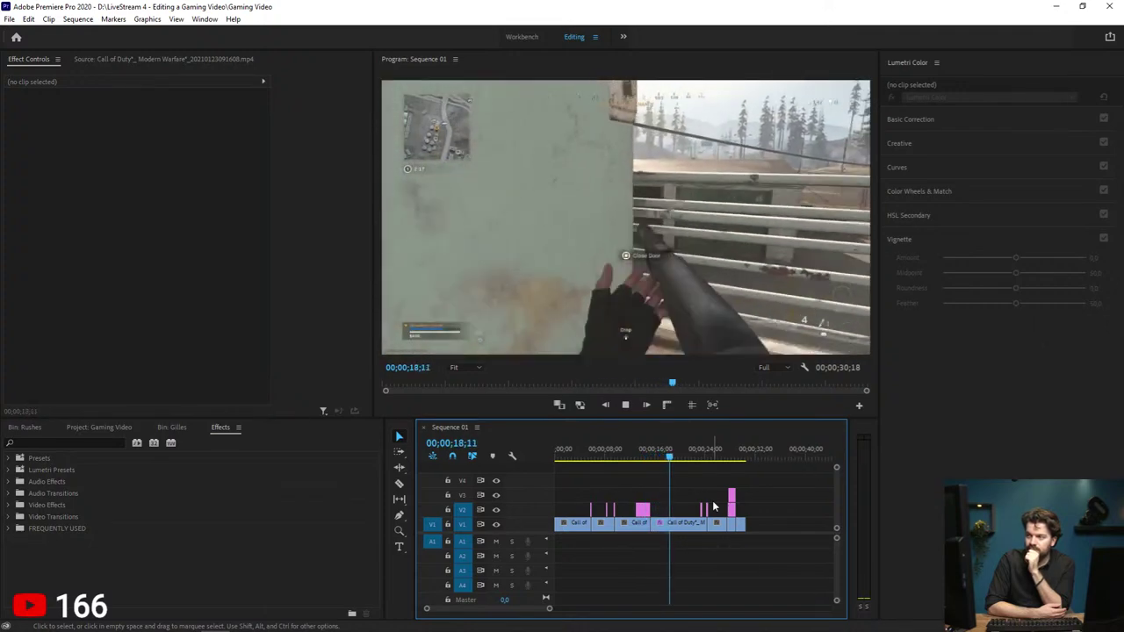
Step: Move the red username title onto the opening clip on V2 and ripple-delete the "Armistice" clip it was over
click(633, 523)
key(Up)
key(Up)
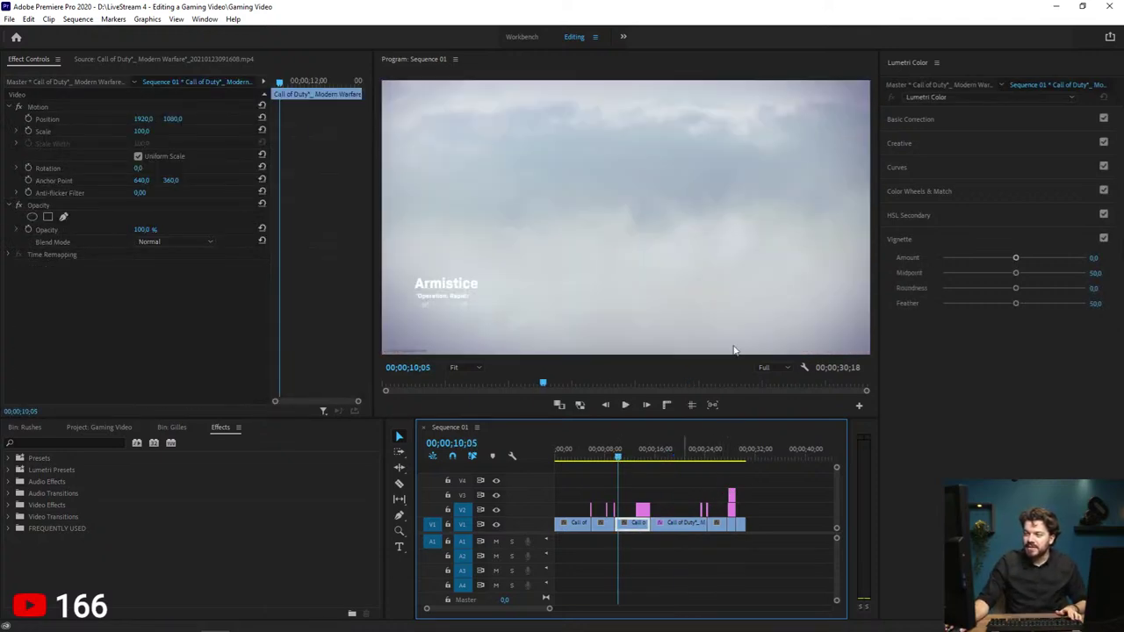
click(568, 450)
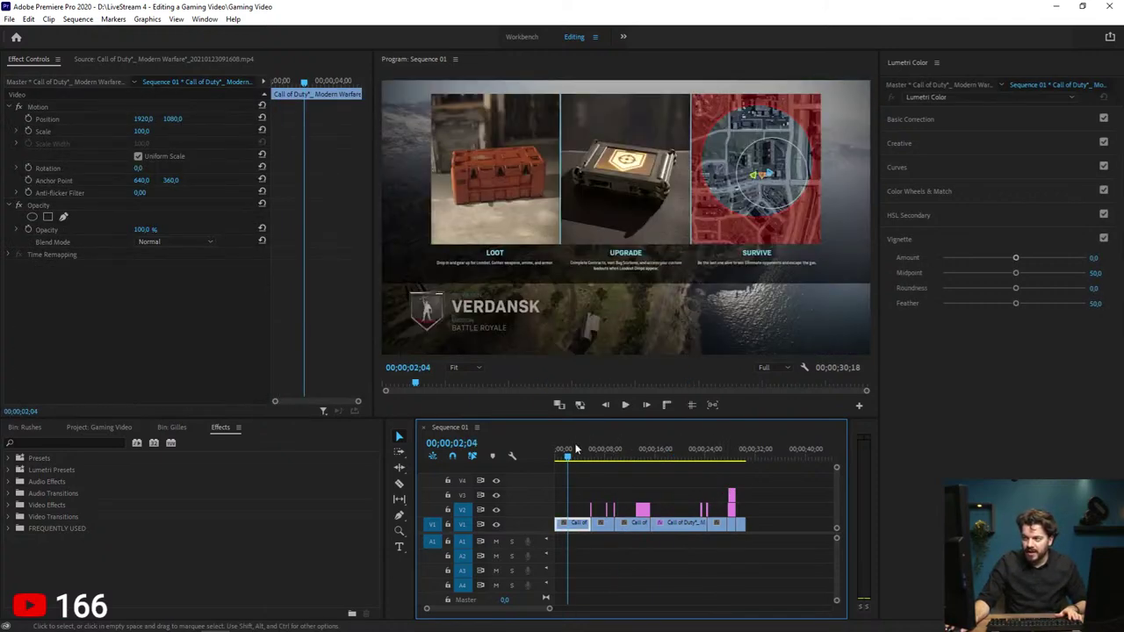
drag(643, 516, 564, 516)
click(631, 527)
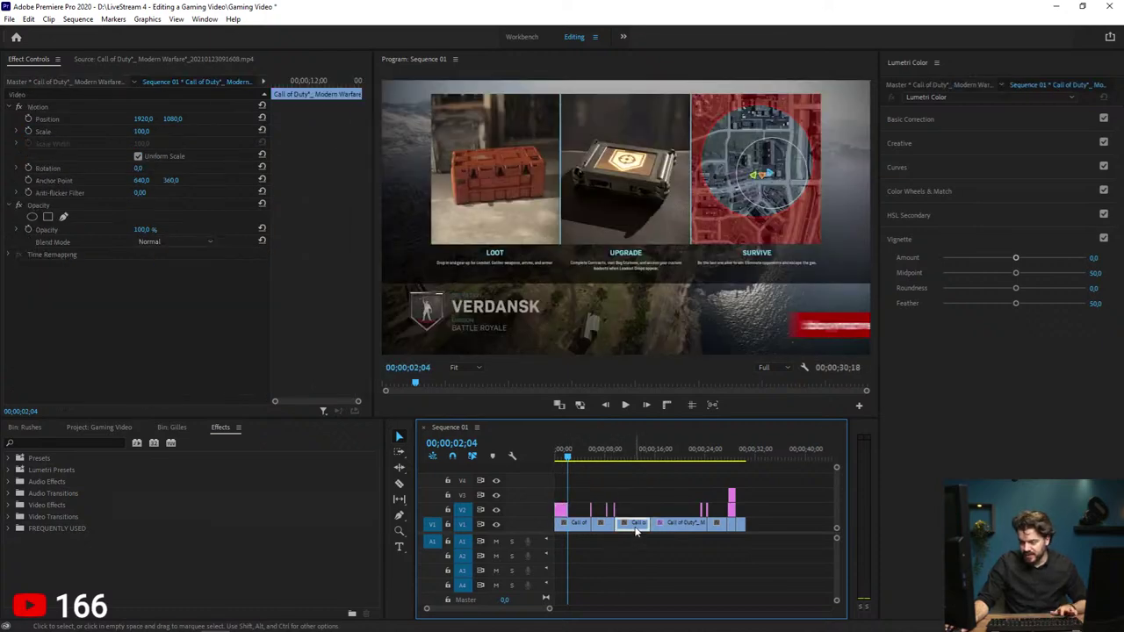
key(Delete)
Step: Shift the username title to end with the opening clip, with the transition adjustment layer above it on V3
click(562, 510)
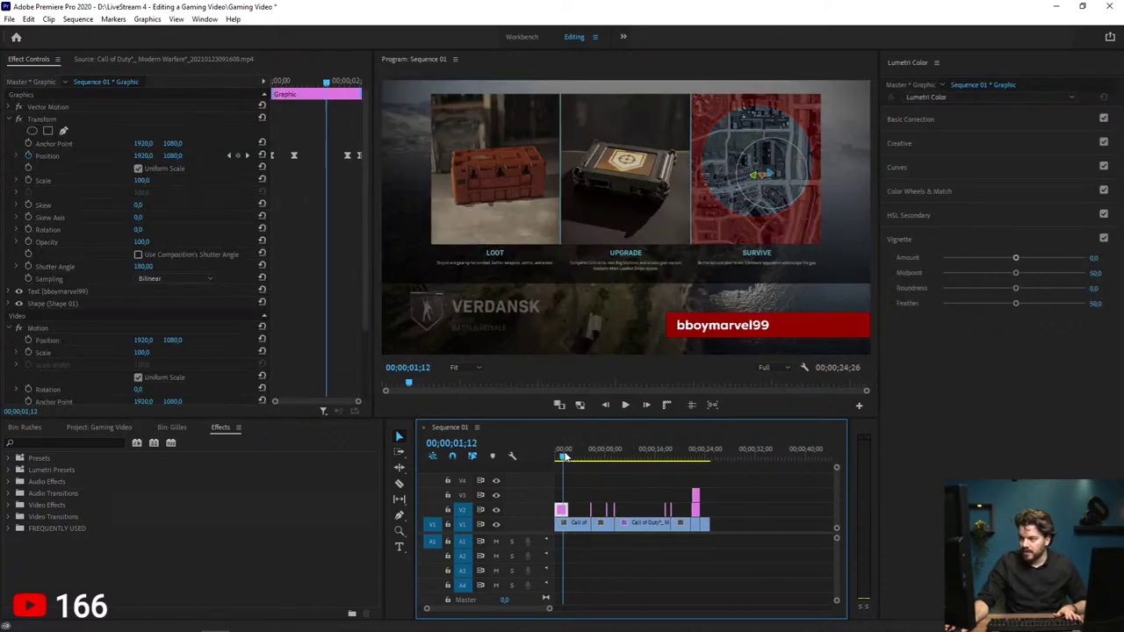
key(Home)
key(z)
click(600, 498)
click(600, 498)
key(v)
drag(607, 509, 670, 513)
Step: Play the shortened sequence through to its end to check the title's new timing and the overall flow
key(space)
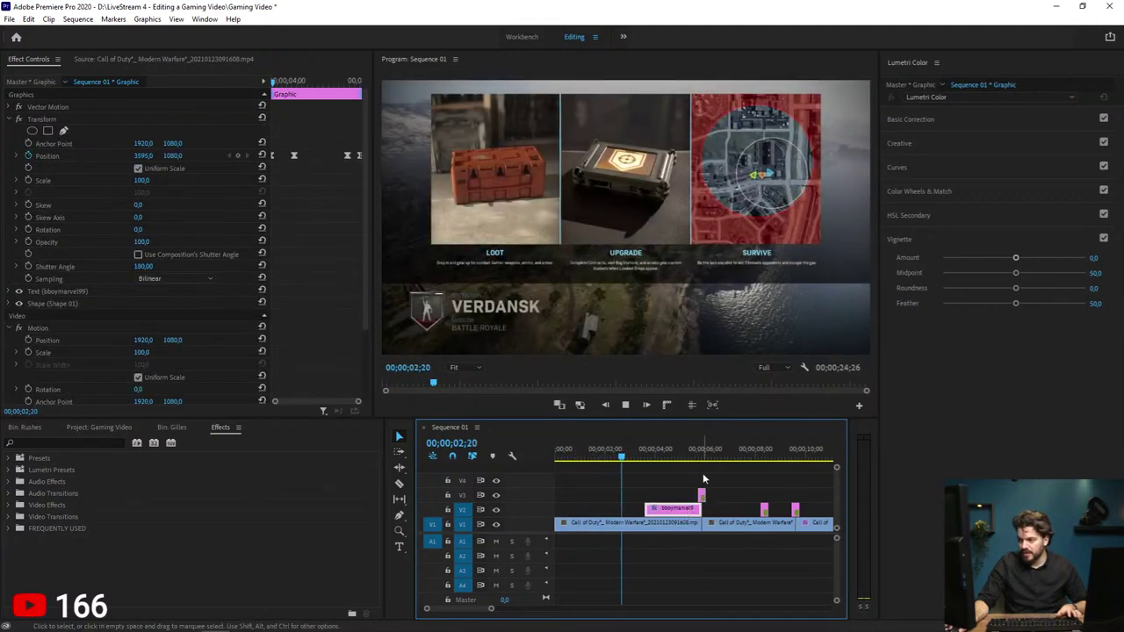
click(704, 476)
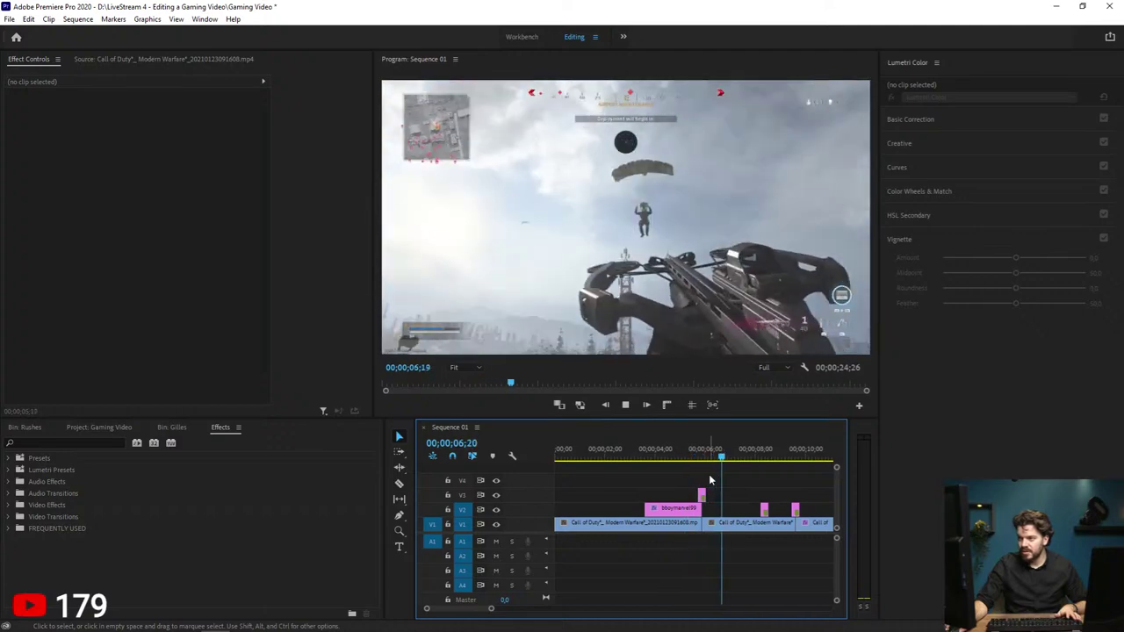
key(minus)
key(minus)
scroll(718, 478, down, 2)
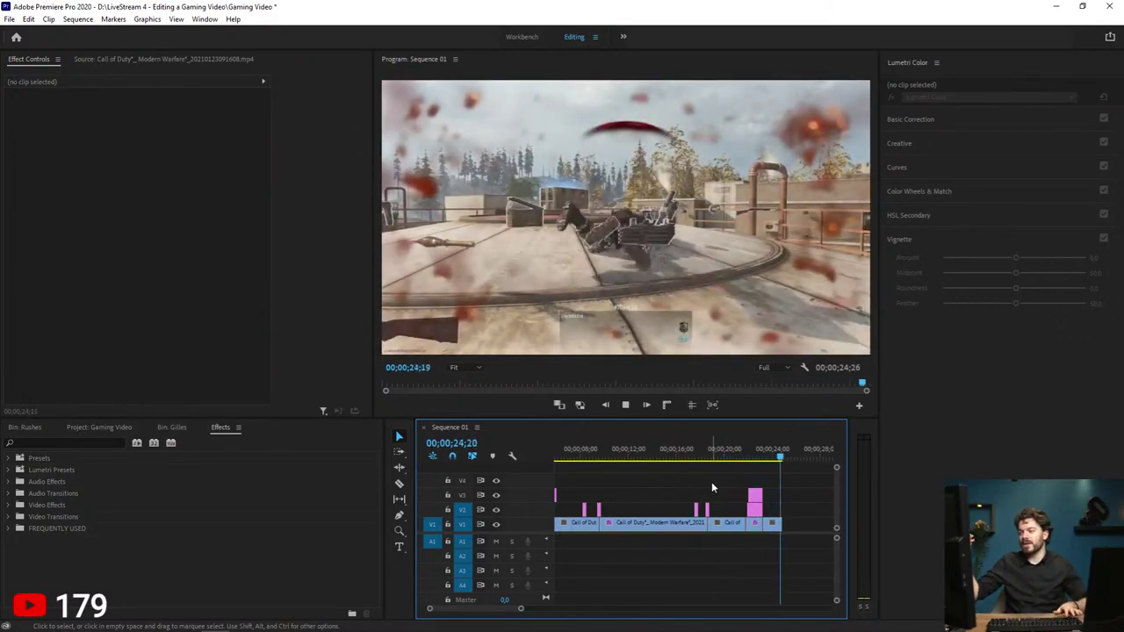
click(739, 524)
key(minus)
key(minus)
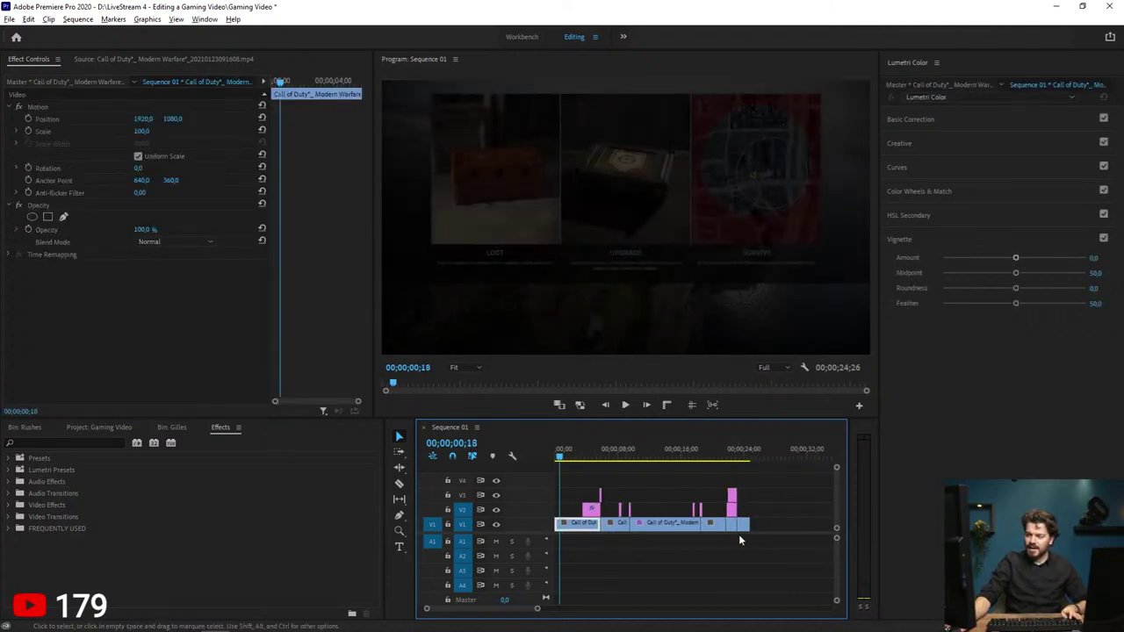
Step: Trim the end of the last clip to 00;00;24;13
click(712, 455)
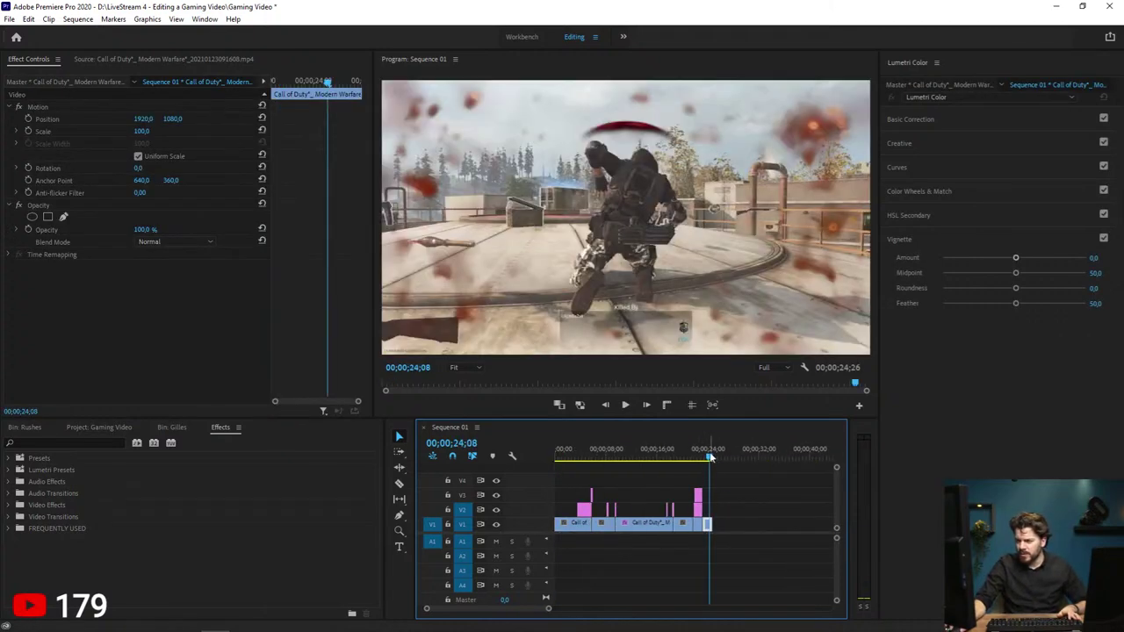
drag(711, 455, 713, 456)
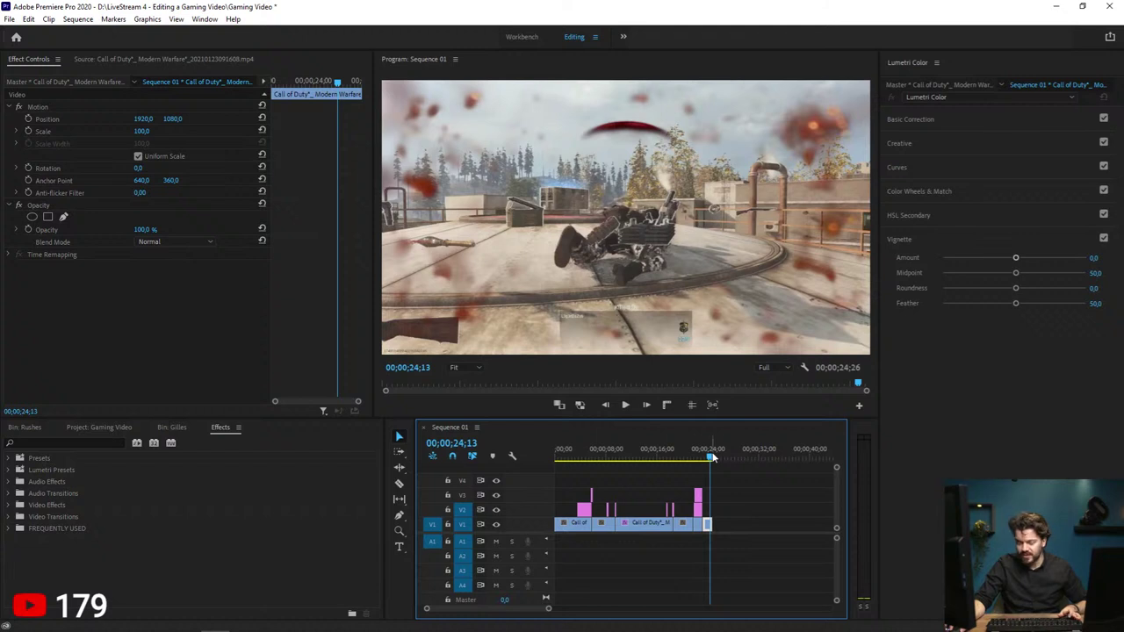
key(w)
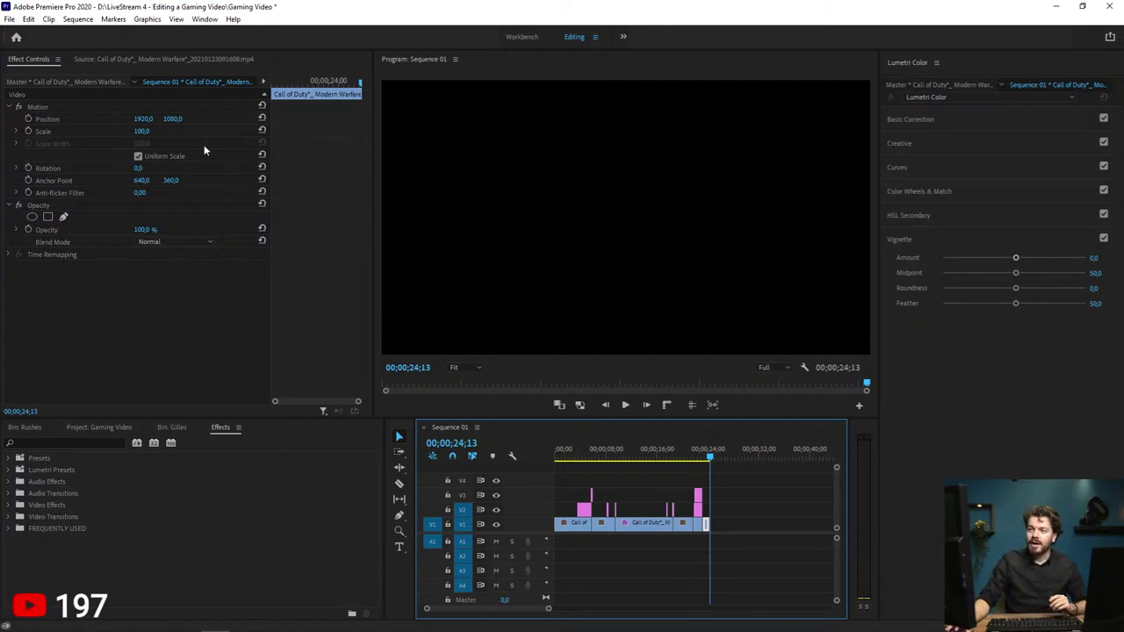
Step: Open the 7;34;04 gameplay clip as the source and mark a 2;12 excerpt of the helicopter approaching the helipad
click(172, 428)
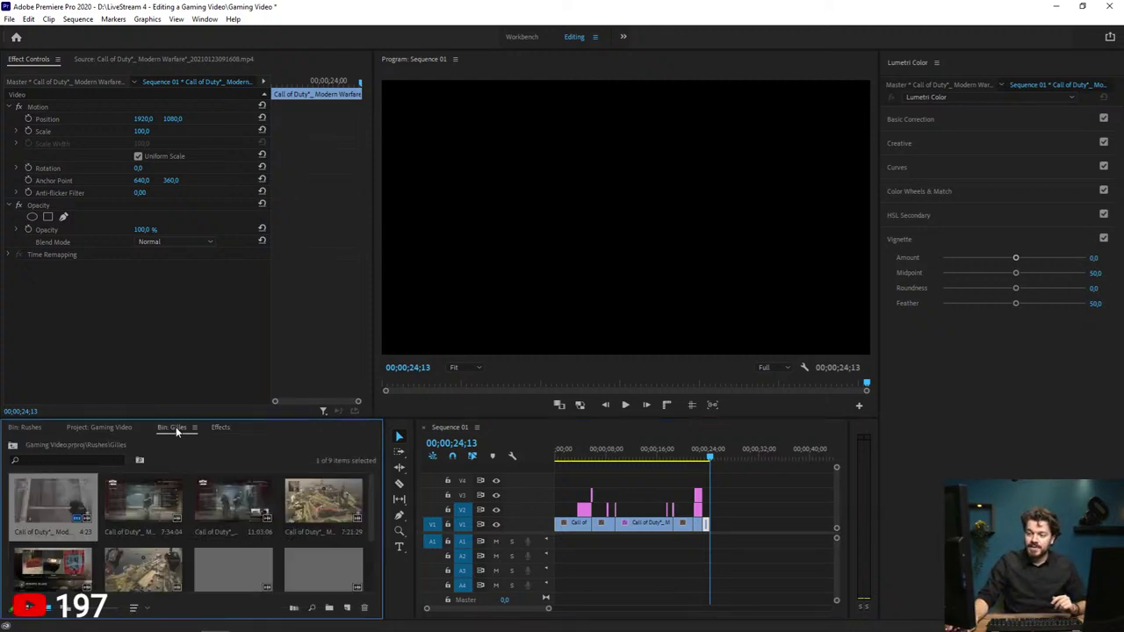
double_click(127, 503)
drag(24, 386, 117, 402)
drag(117, 394, 135, 392)
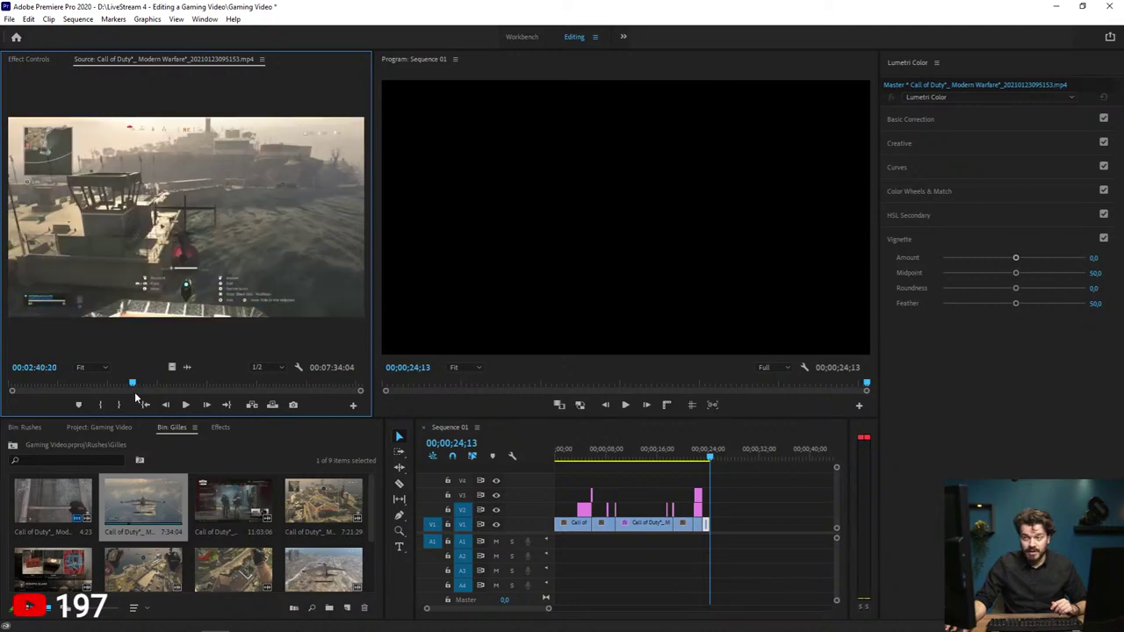
key(space)
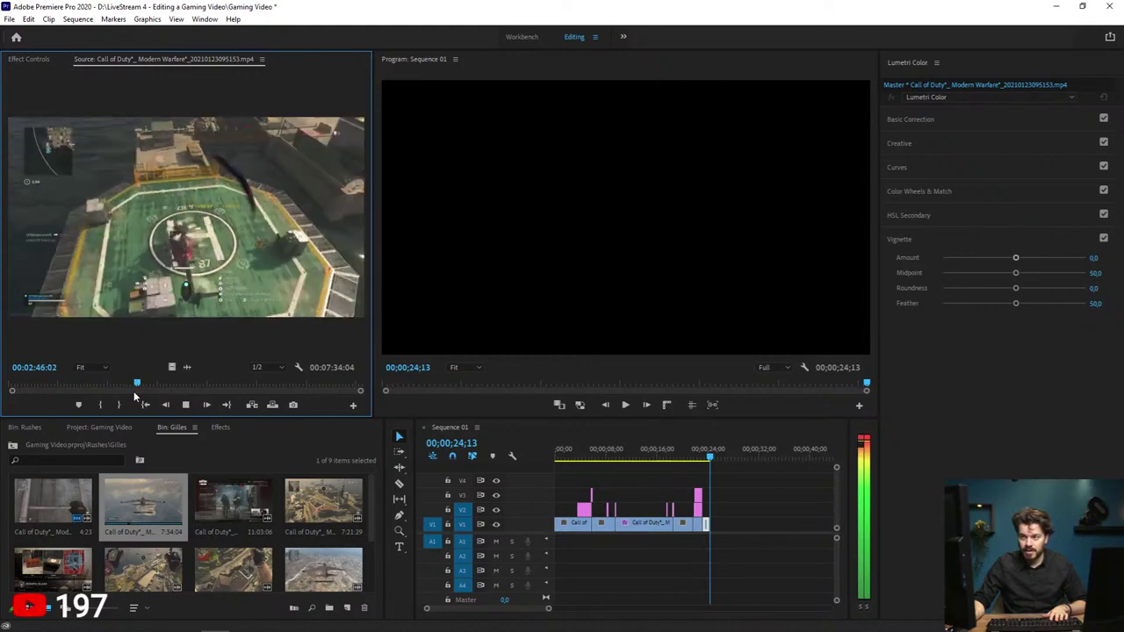
key(space)
mouse_move(138, 384)
mouse_down()
mouse_move(124, 386)
mouse_move(137, 380)
mouse_up()
key(space)
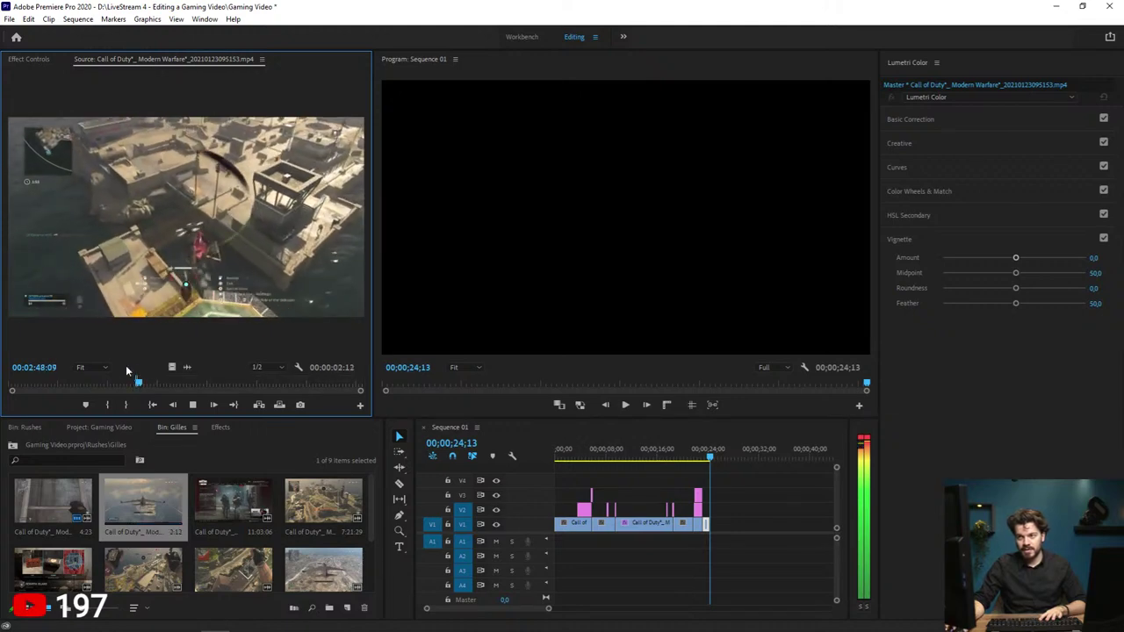
key(space)
Step: Append the video of the helicopter excerpt to the end of V1 and scale it to the frame size
drag(171, 367, 713, 525)
key(minus)
key(minus)
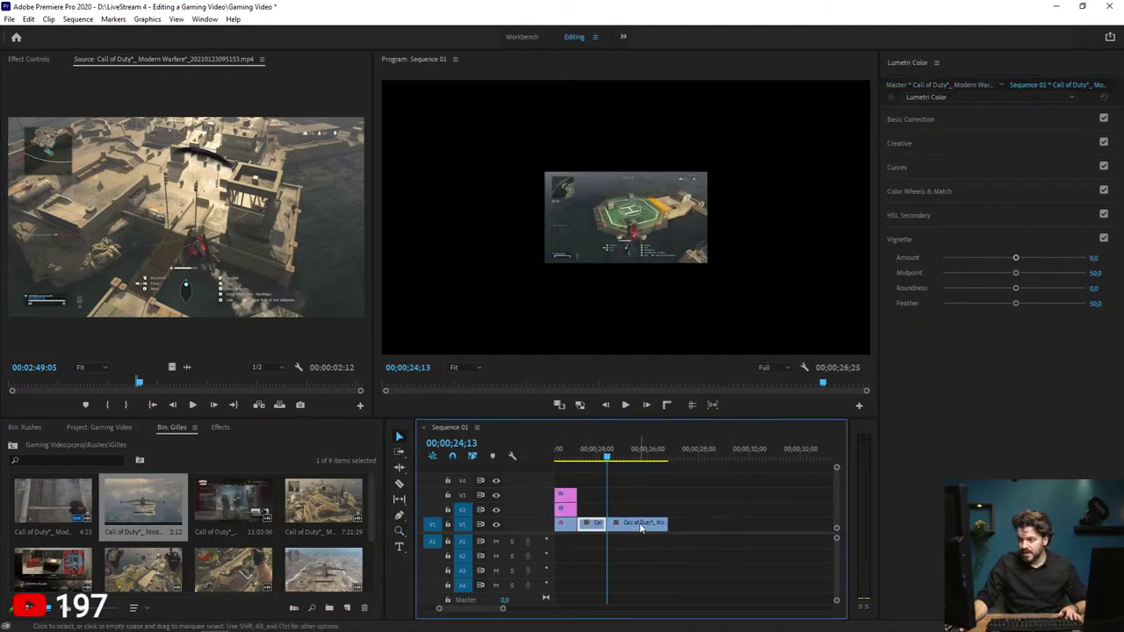
click(641, 525)
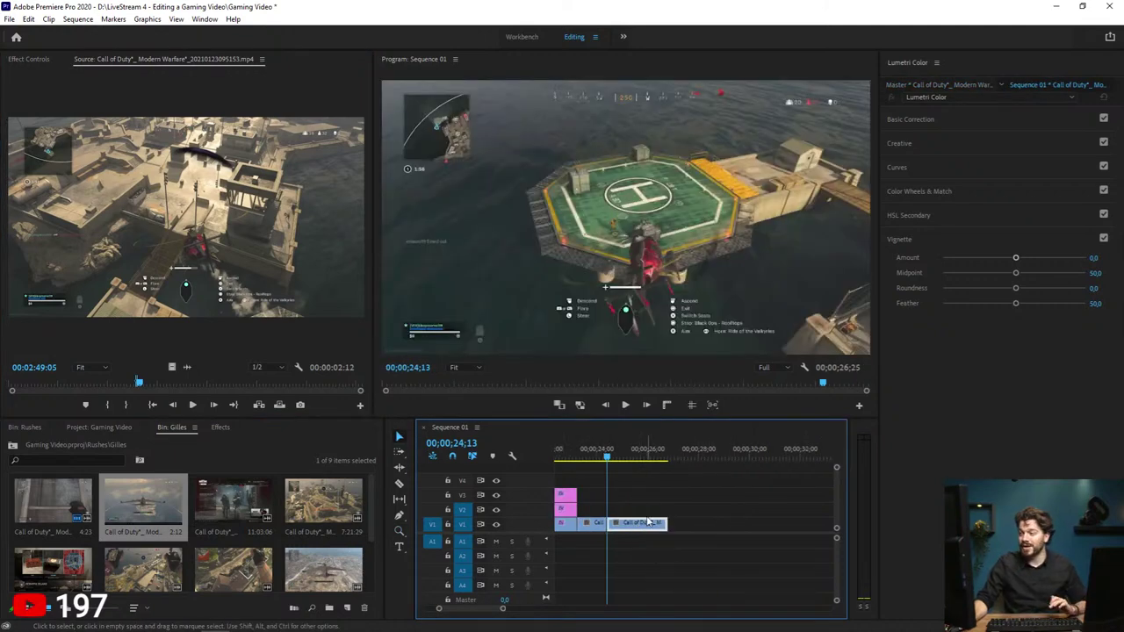
Step: Copy the red flash adjustment layer to V2 at 00;00;26;08, above the helicopter clip
key(space)
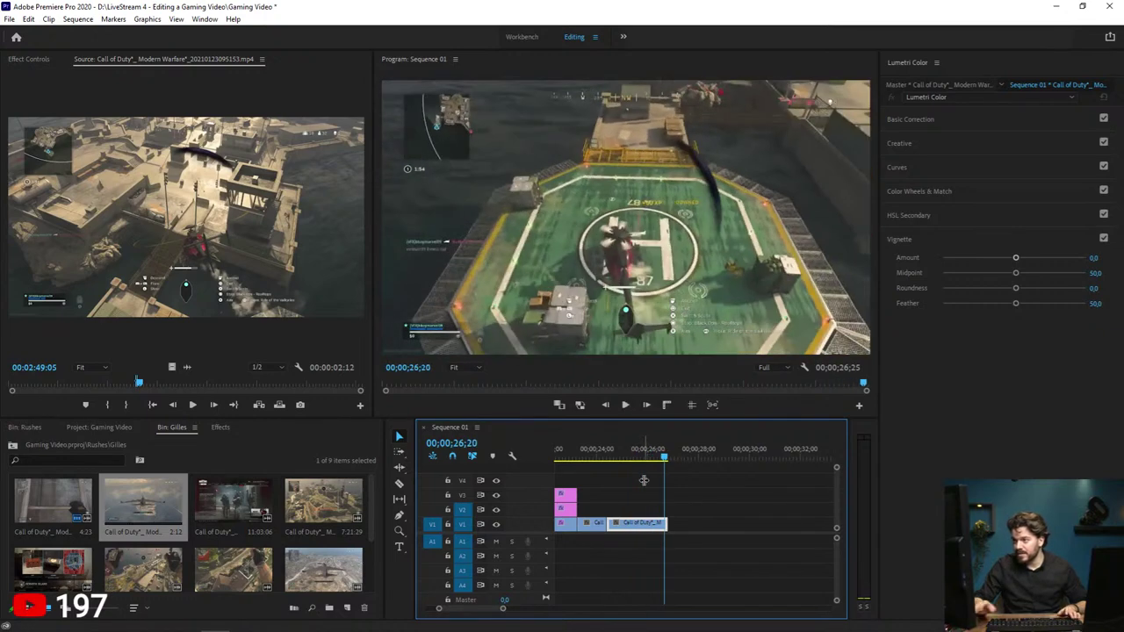
key(Left)
key(Left)
key(Left)
key(Left)
key(Left)
key(Left)
key(Left)
key(Left)
key(Left)
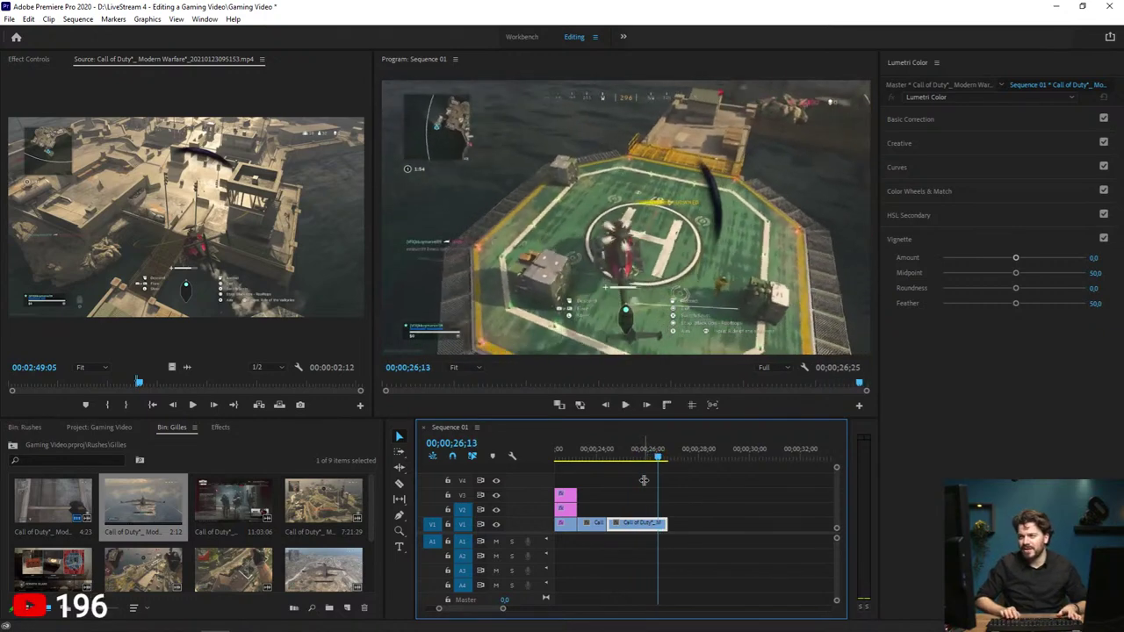
key(Left)
key(Left)
key(Left)
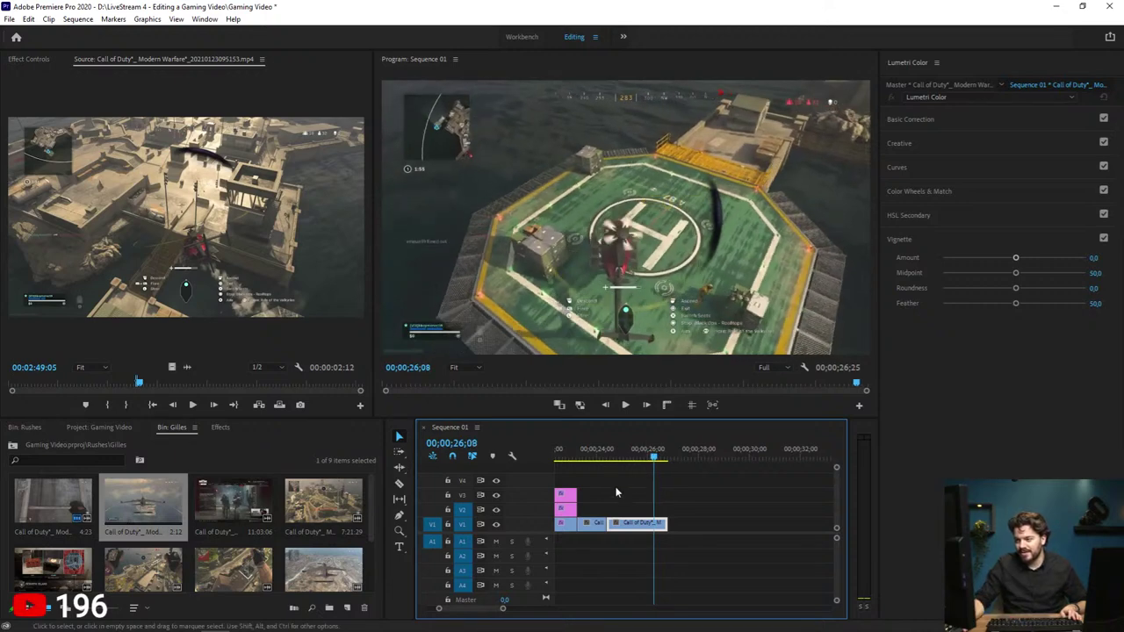
scroll(638, 505, up, 3)
scroll(646, 500, up, 2)
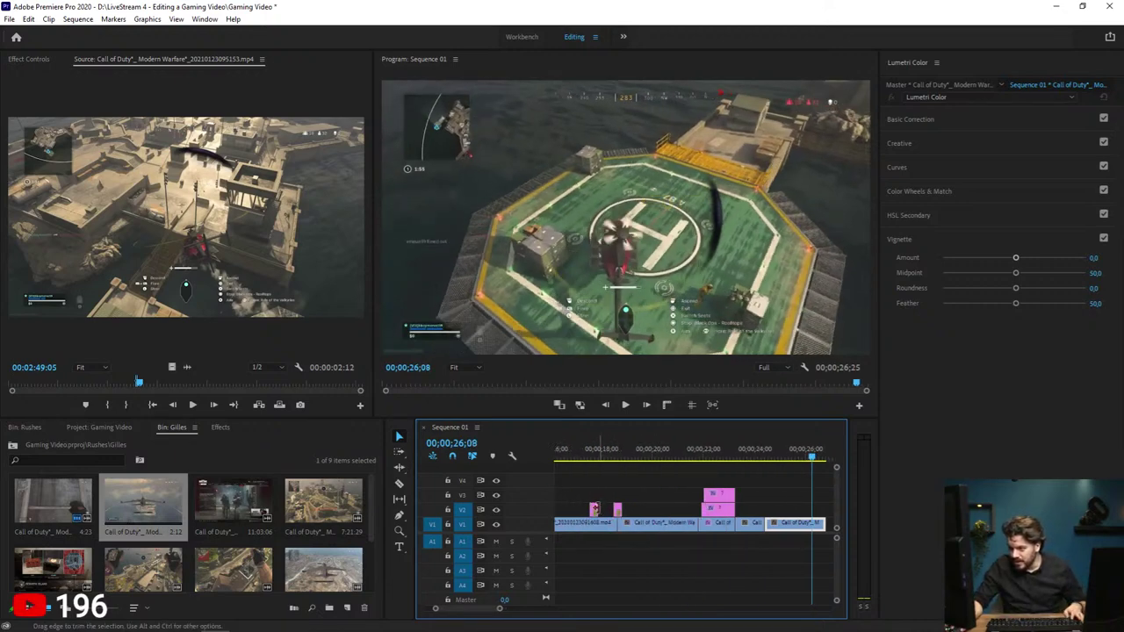
drag(595, 511, 812, 517)
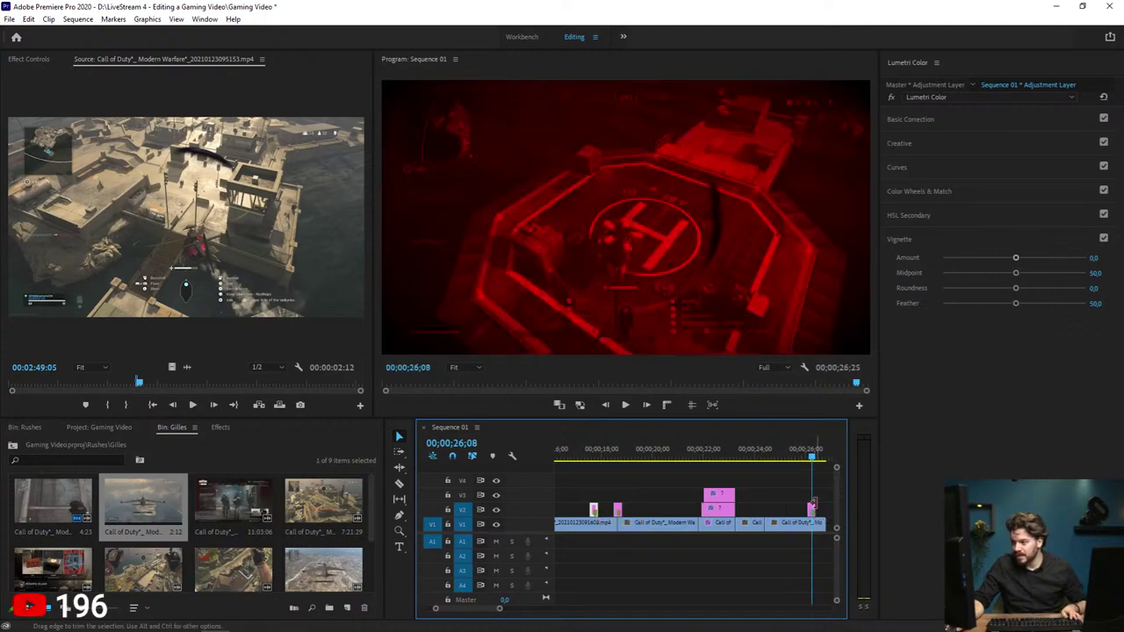
Step: Preview the red flash on the helicopter clip and extend the clip's end to 00;00;28;00
click(799, 457)
key(space)
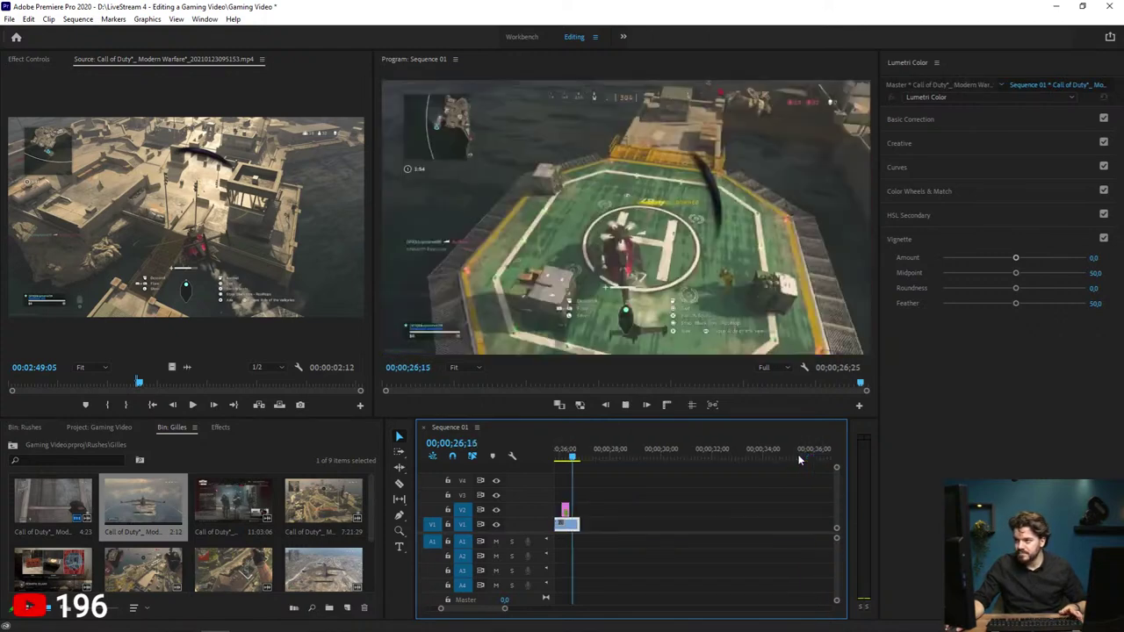
key(ctrl+z)
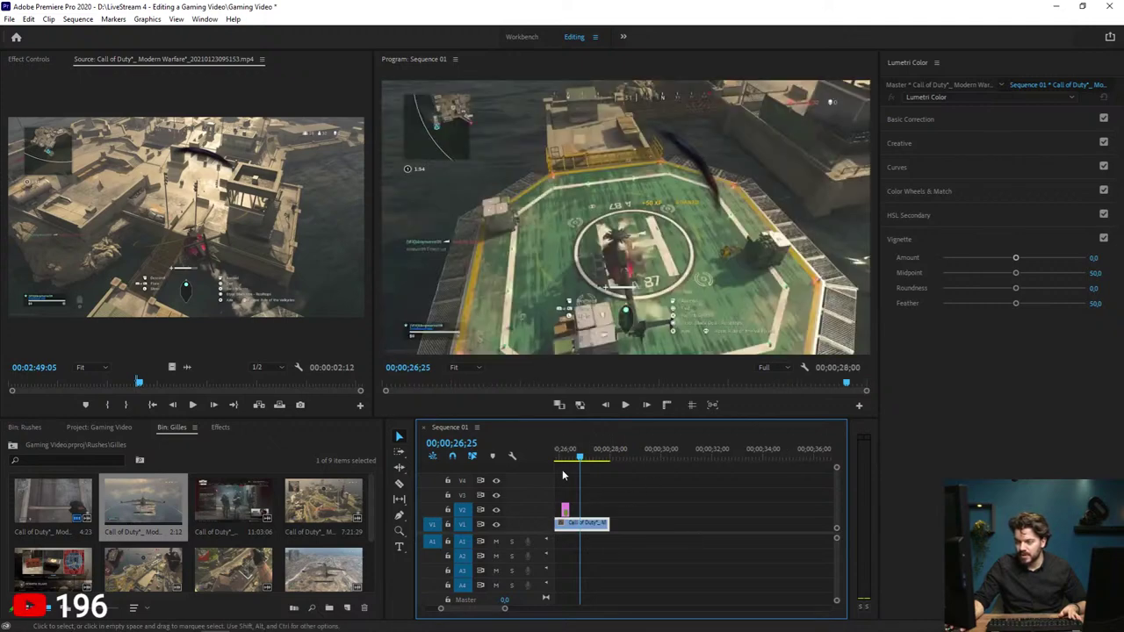
Step: Nudge the red flash adjustment layer slightly later over the helicopter clip and replay to the clip's end
click(619, 460)
key(space)
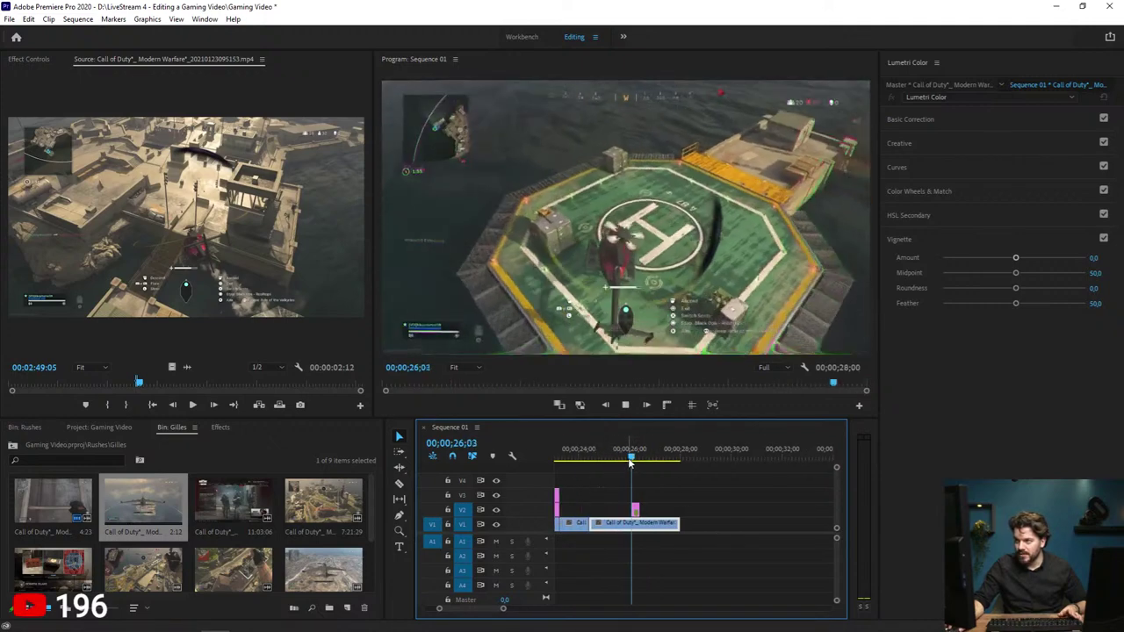
drag(632, 458, 641, 460)
drag(638, 502, 639, 510)
key(space)
click(639, 523)
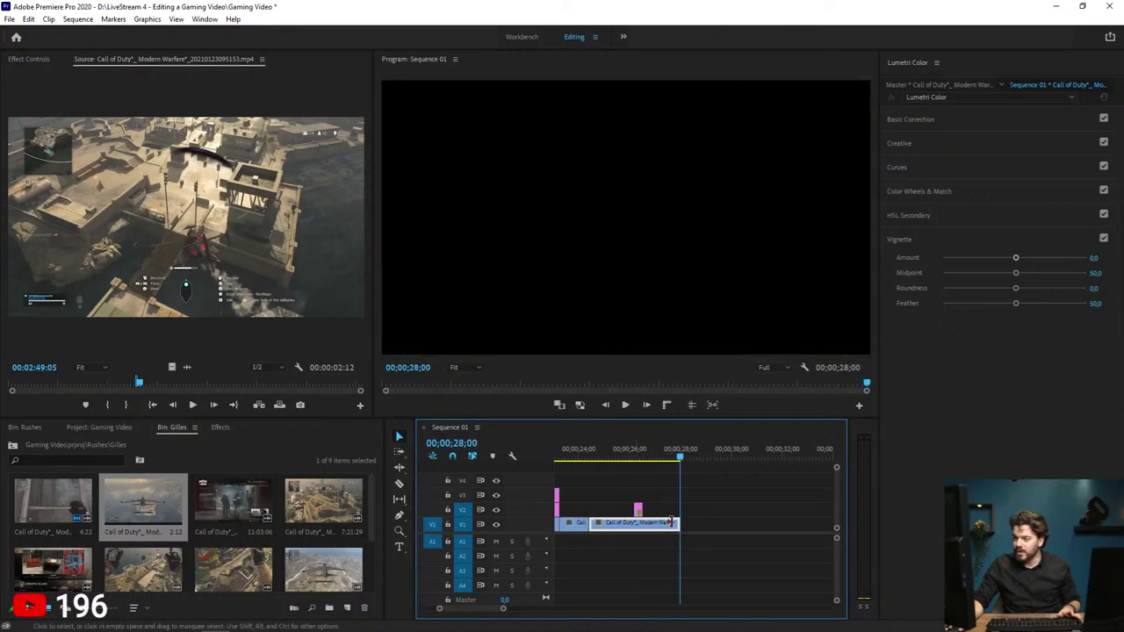
Step: Find the next helipad elimination in the source clip, clear the old marks and mark a new 2;10 excerpt
click(658, 454)
drag(658, 455, 677, 458)
drag(146, 384, 150, 389)
key(space)
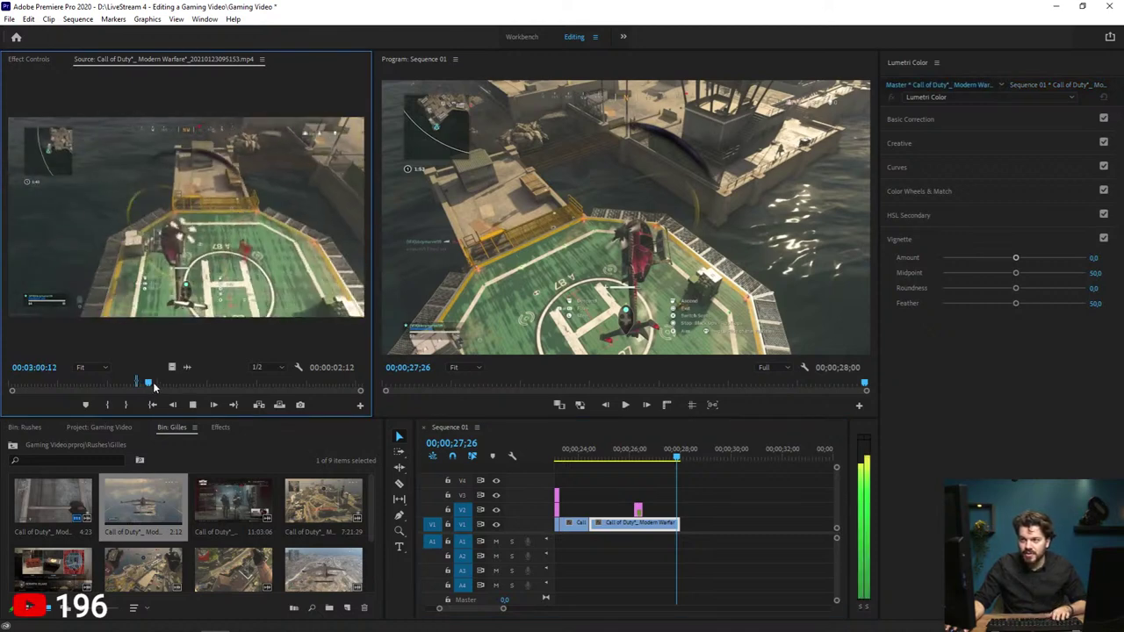
key(space)
key(space)
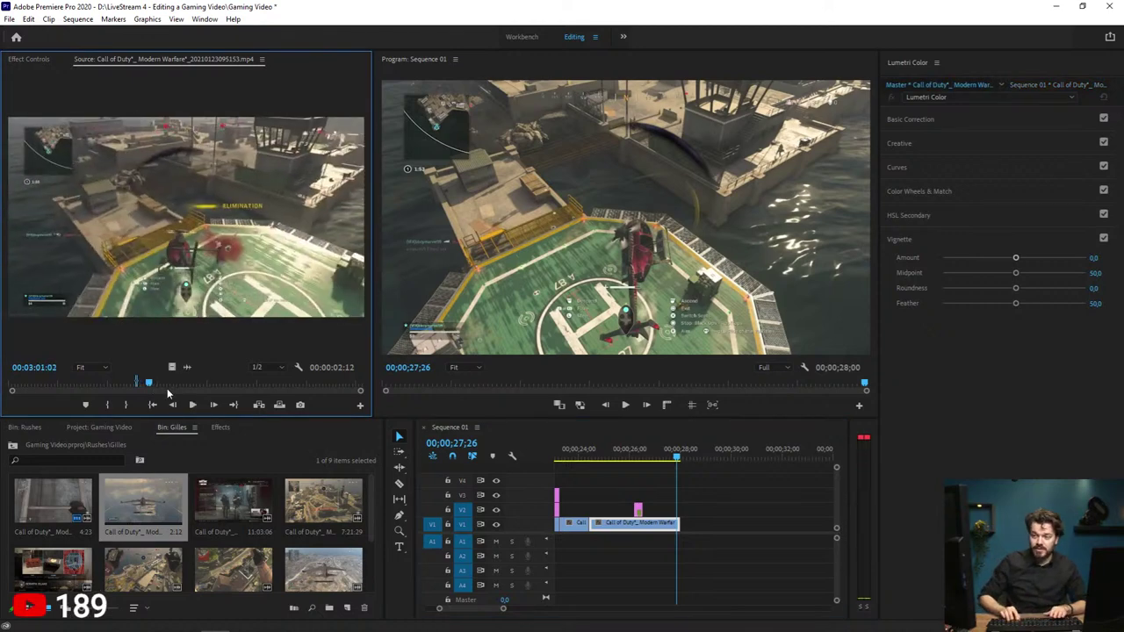
key(j)
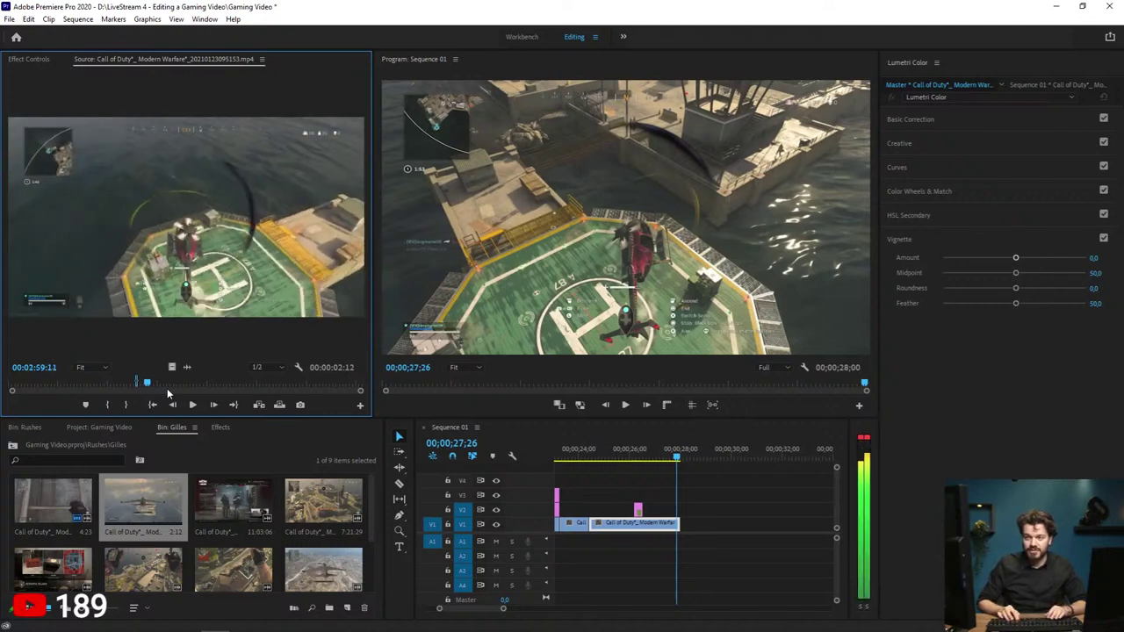
key(ctrl+shift+x)
key(space)
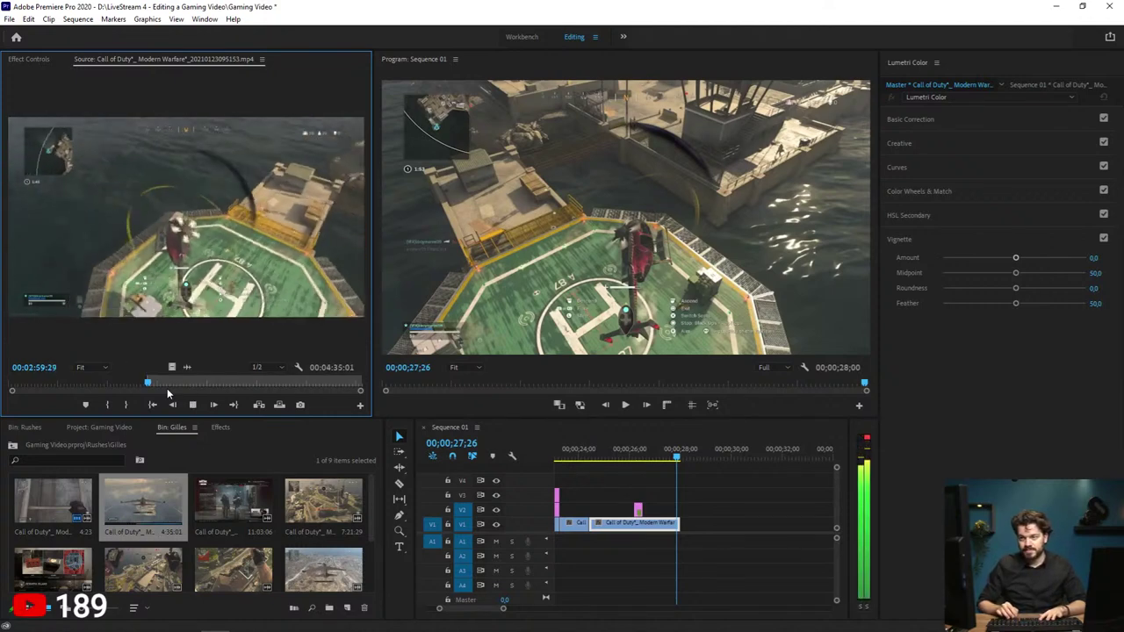
key(i)
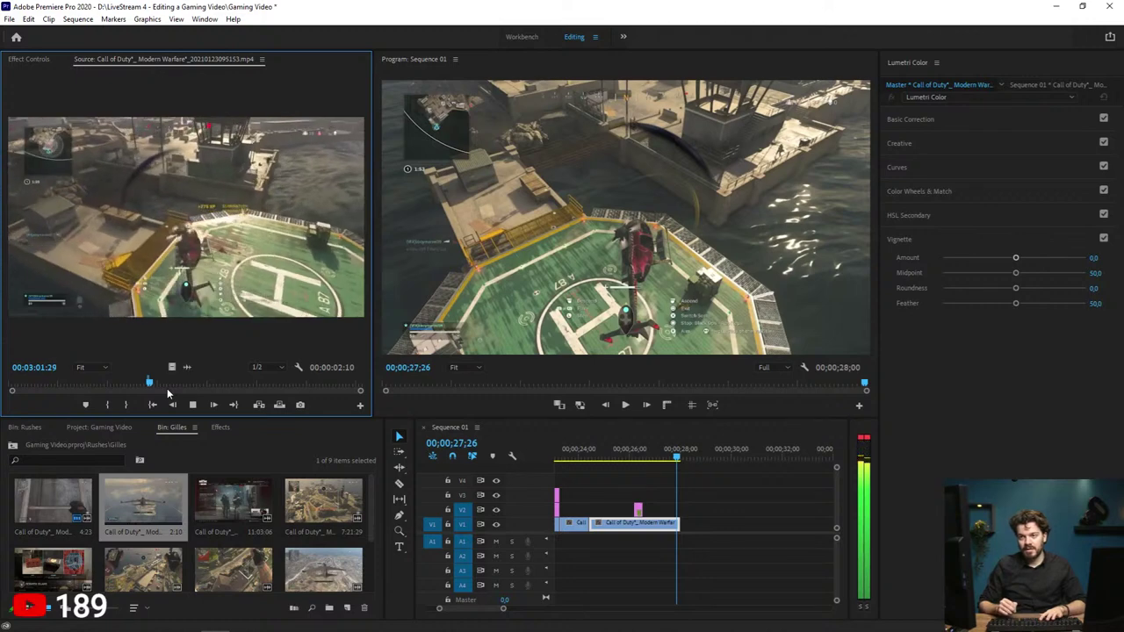
Step: Append the marked helipad excerpt, video only, to the end of V1 and advance to its elimination moment at 00;00;29;18
key(o)
drag(171, 367, 681, 524)
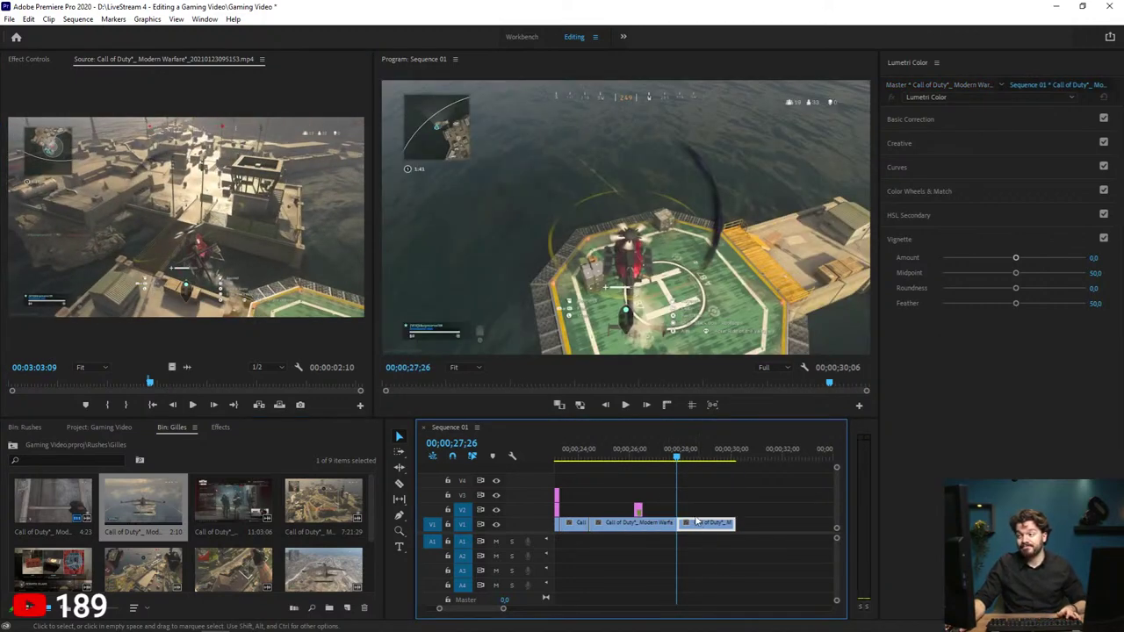
key(space)
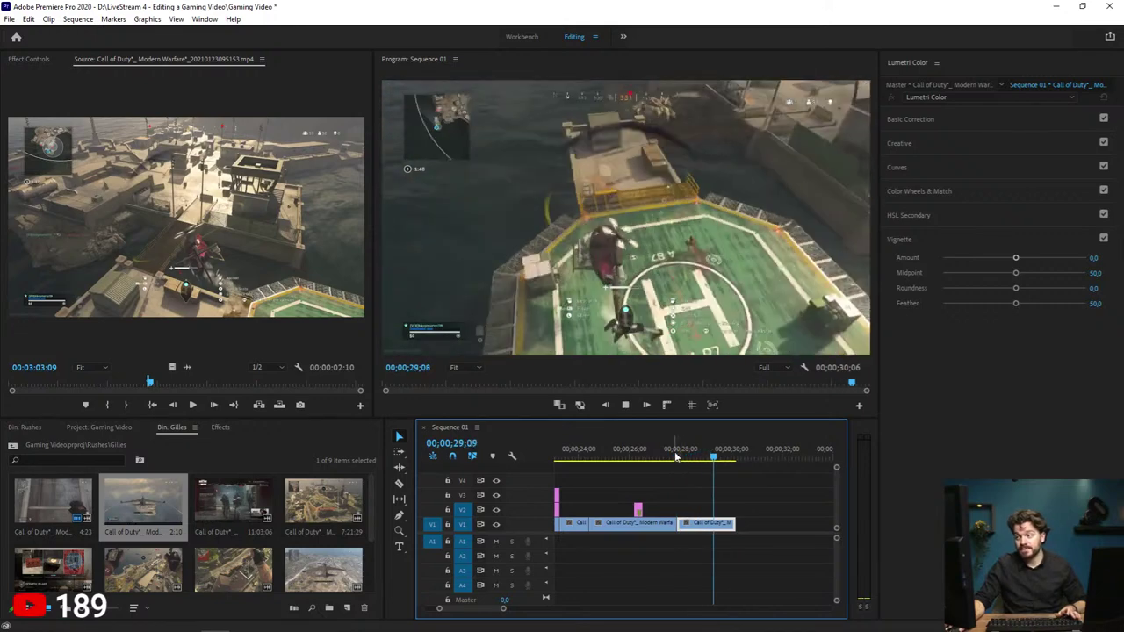
key(space)
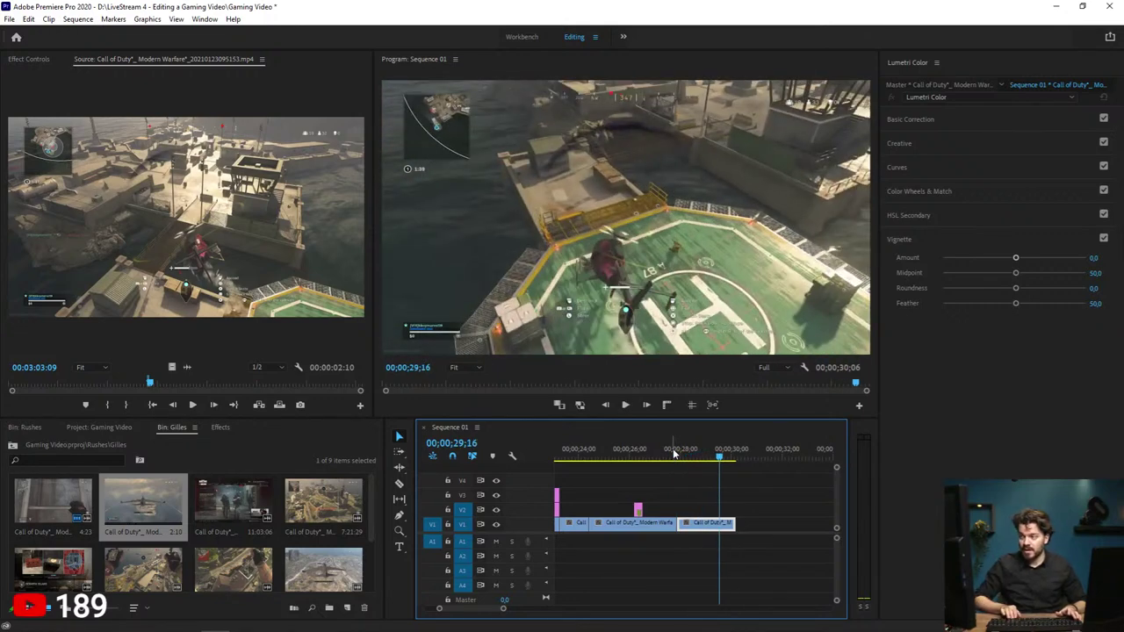
key(Right)
key(Right)
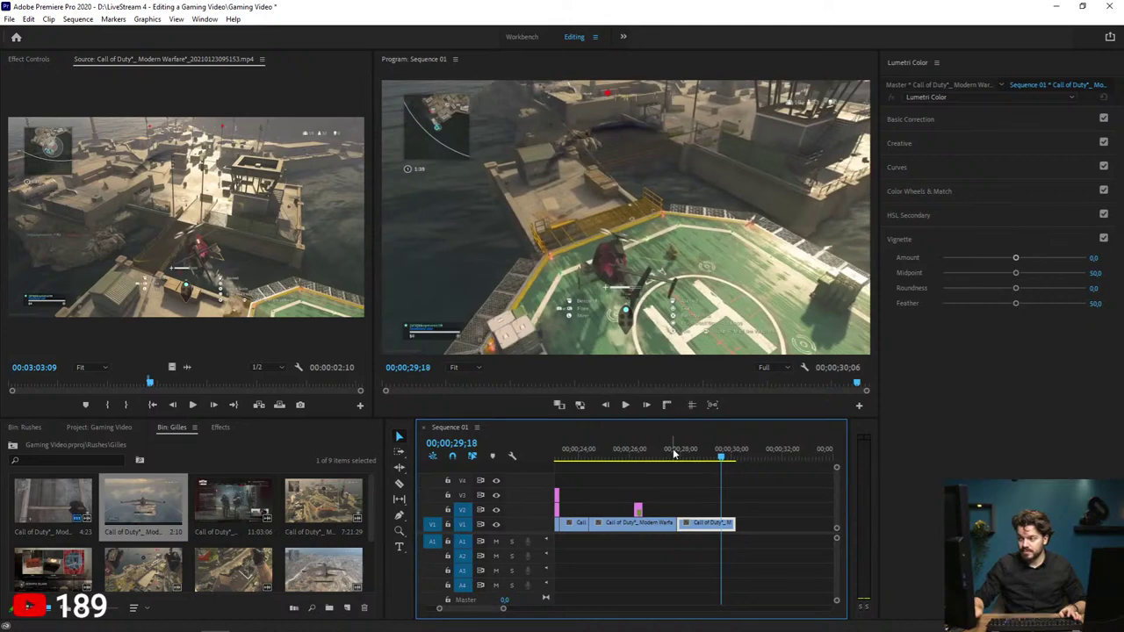
Step: Copy the red flash adjustment layer to V2 at 00;00;29;14 above the newest helicopter clip and replay the flash
drag(640, 510, 724, 512)
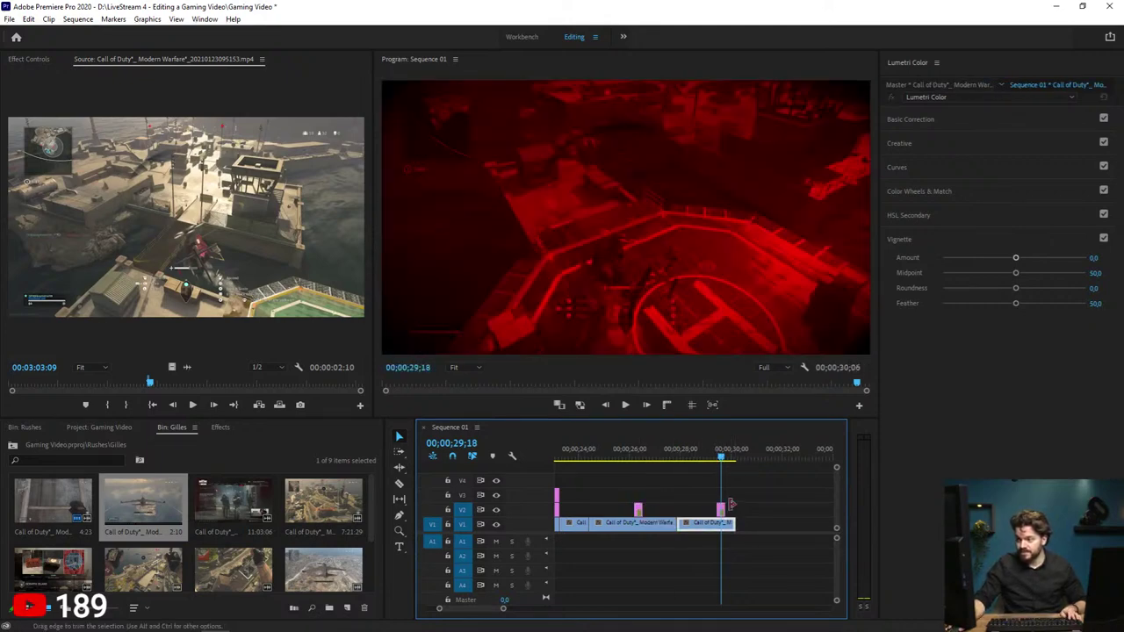
click(722, 508)
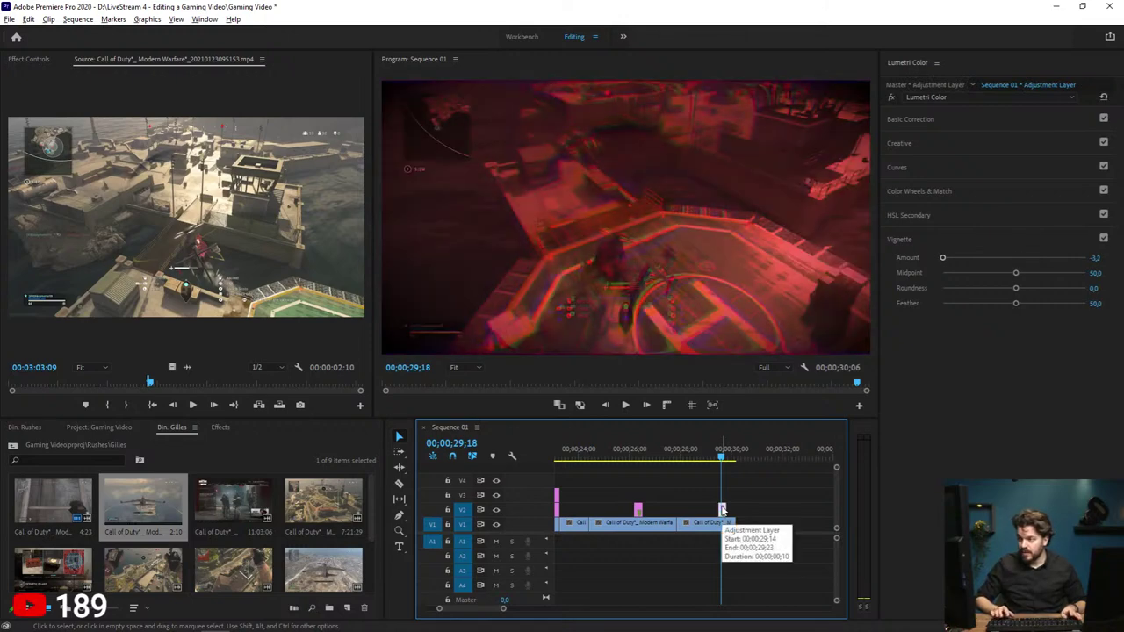
key(Right)
key(Right)
key(Right)
key(Right)
key(Right)
key(Right)
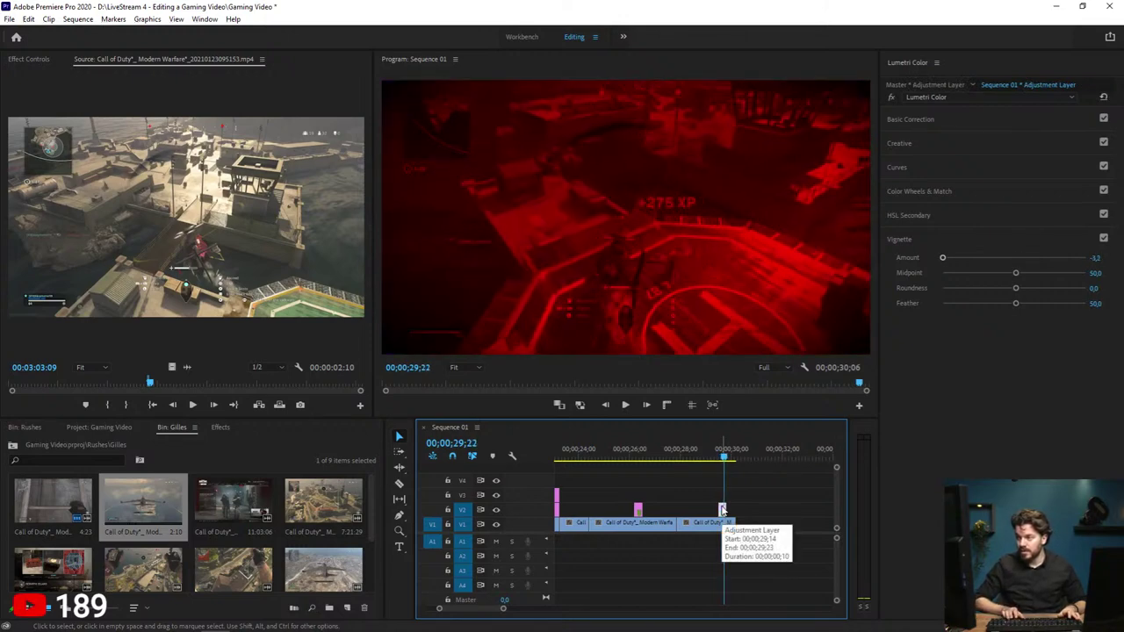
click(722, 522)
click(713, 457)
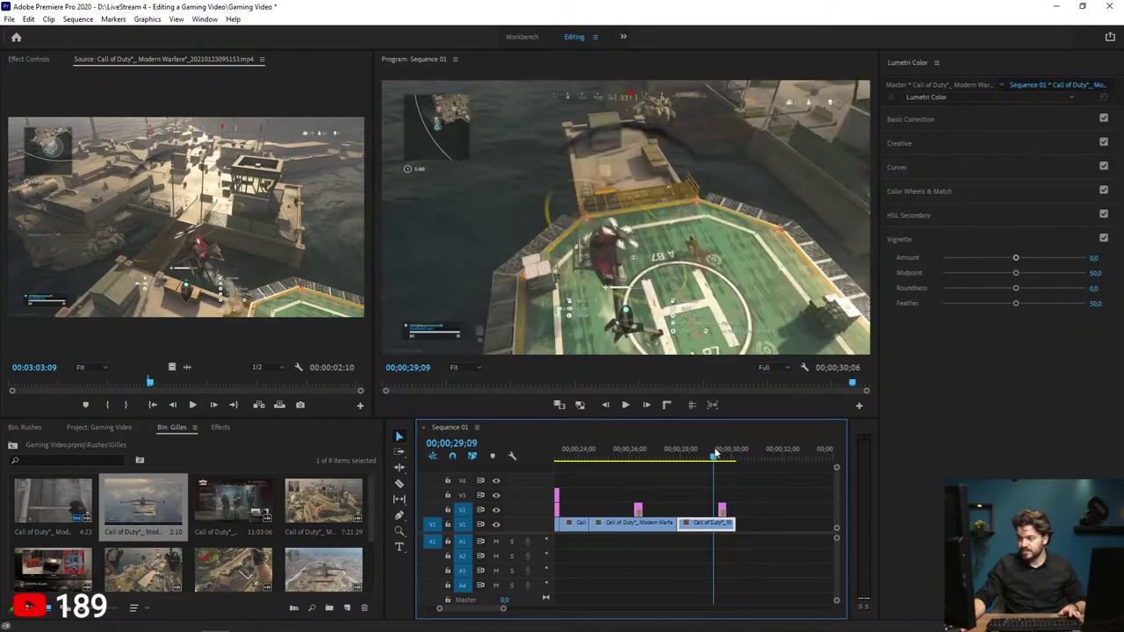
key(space)
click(717, 450)
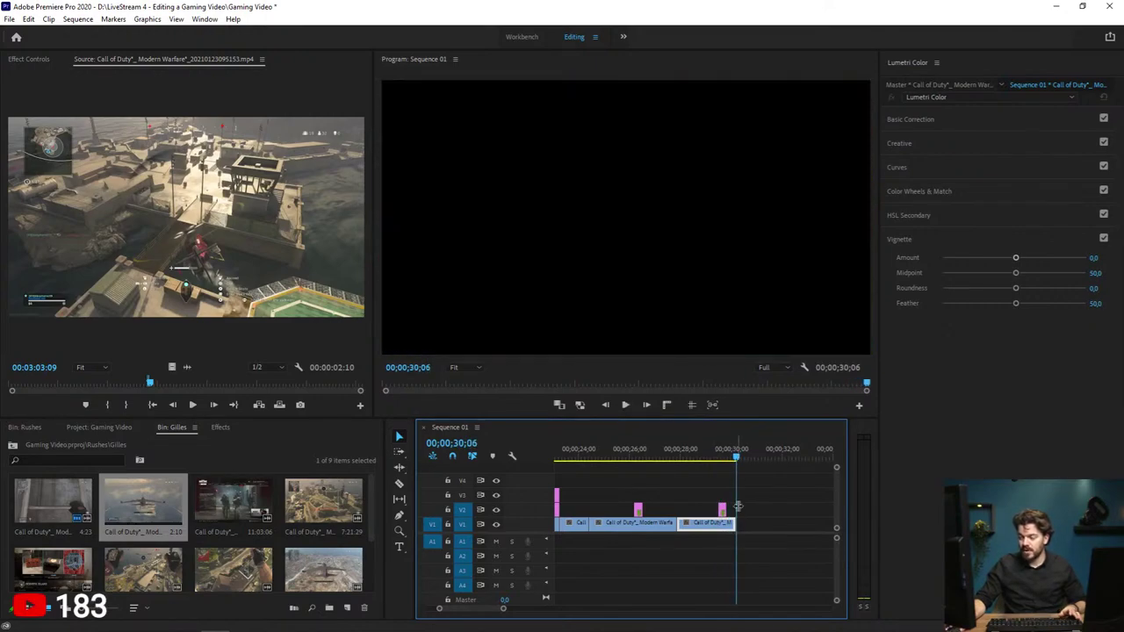
Step: Review the source clip's following footage up to 00:03:09:05 and save the project
drag(149, 383, 154, 385)
key(space)
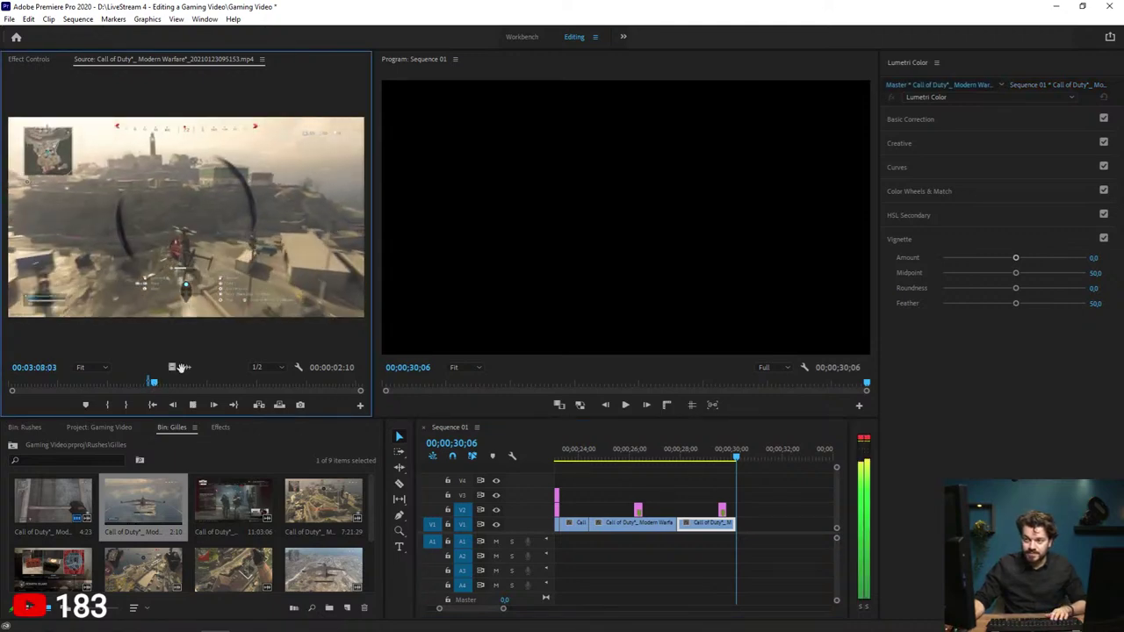
key(space)
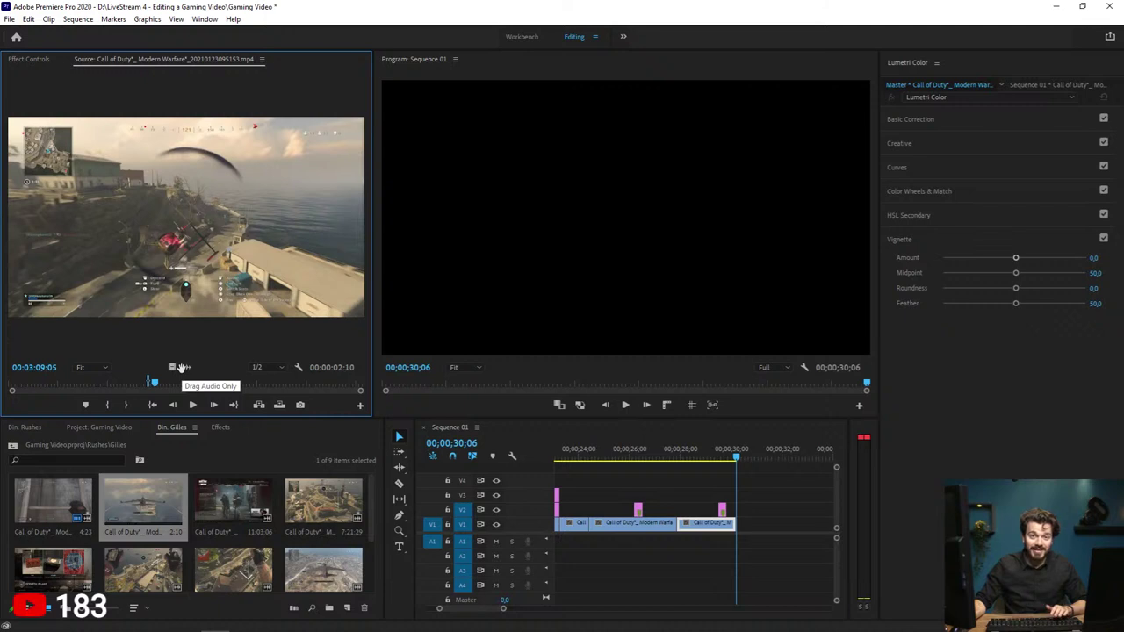
key(ctrl+s)
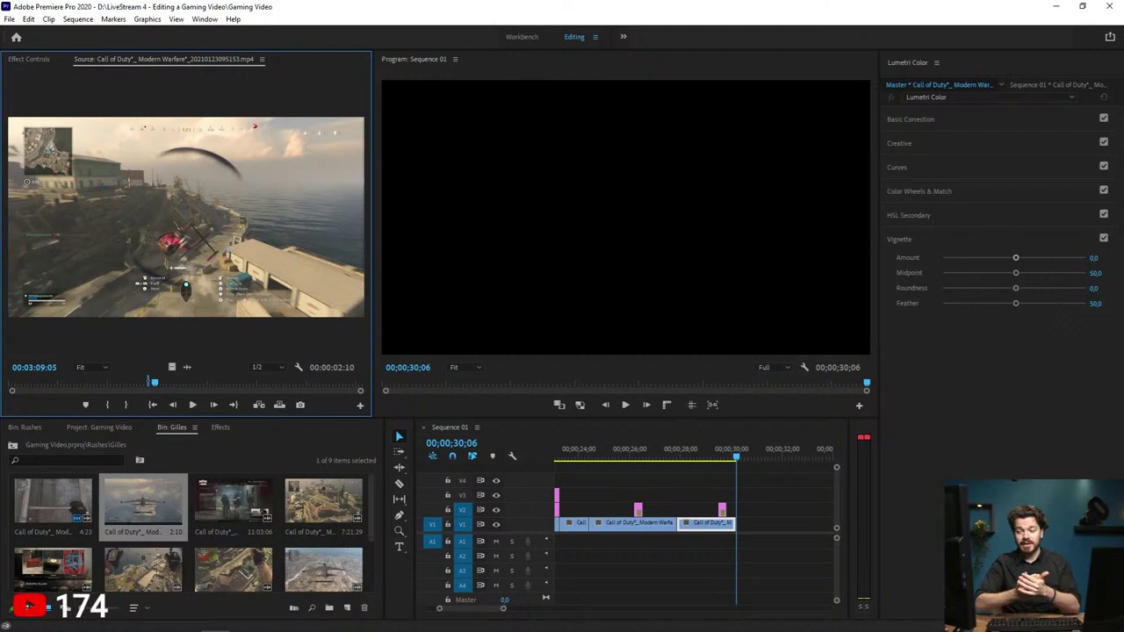
Step: Shift the last helicopter clip and its red flash to start at 00;00;28;20, and close the gap this leaves on V1
click(698, 450)
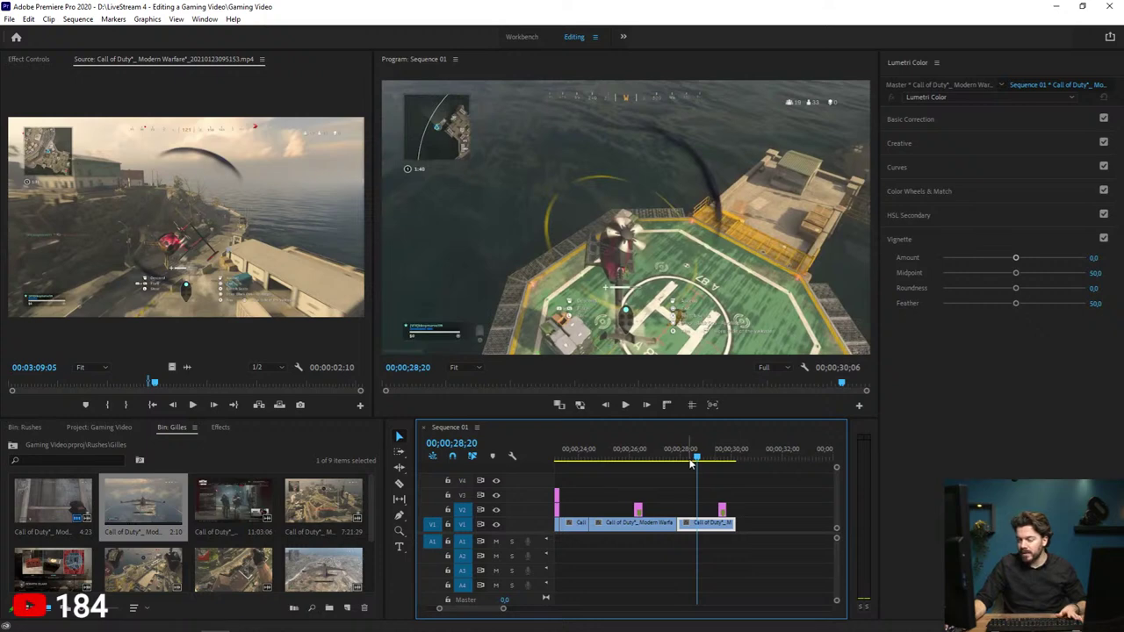
drag(708, 490, 723, 508)
click(687, 523)
key(Delete)
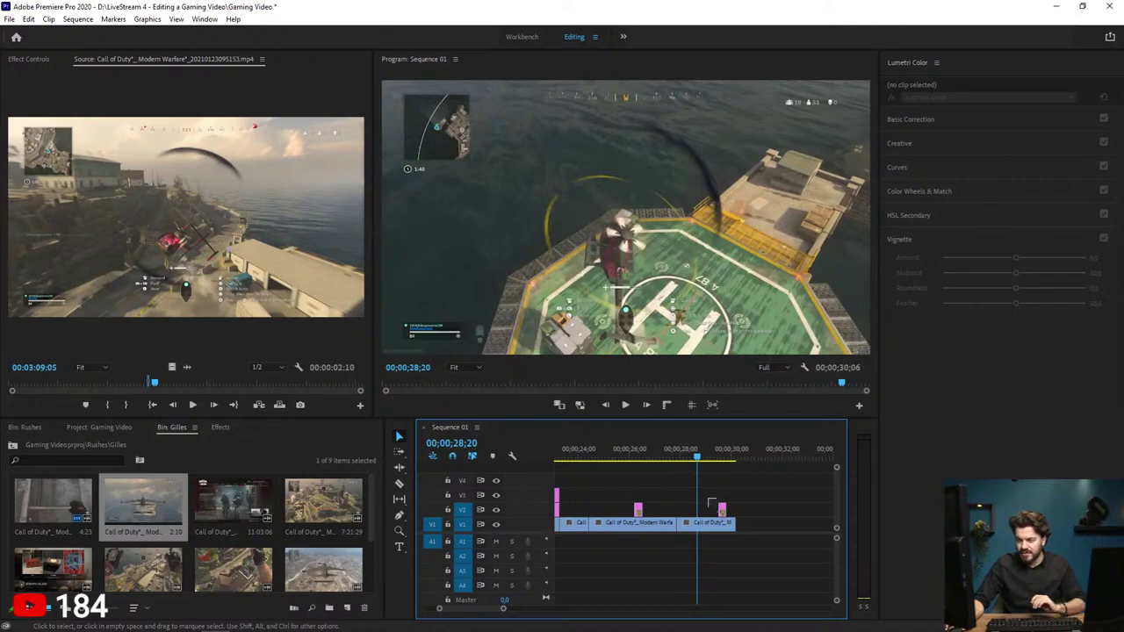
drag(711, 501, 731, 527)
drag(716, 524, 745, 531)
click(687, 524)
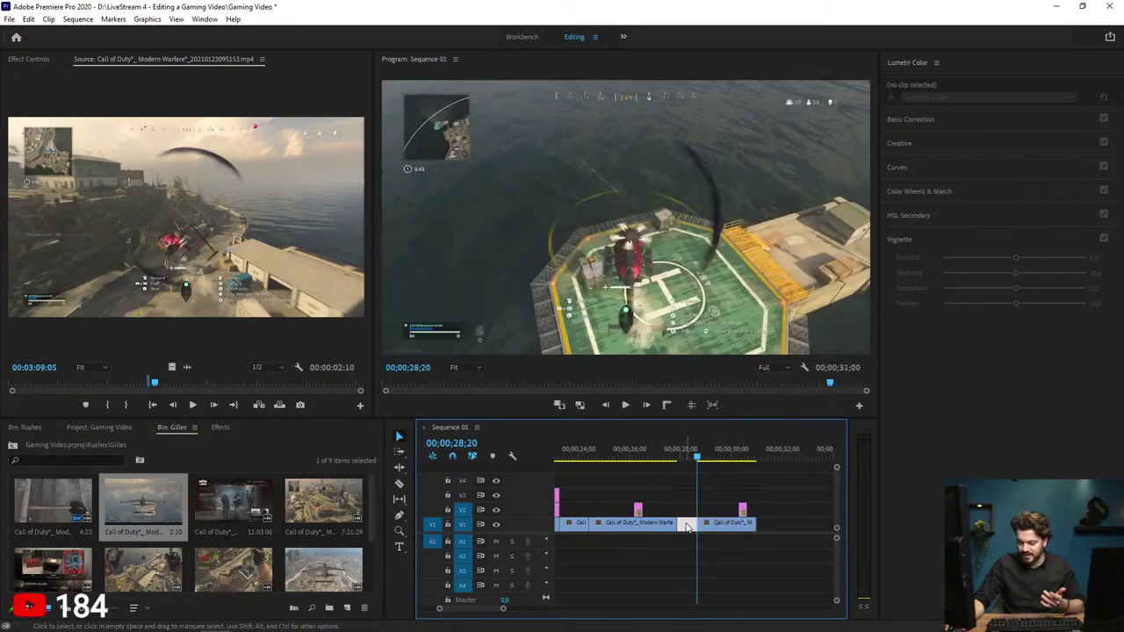
key(Delete)
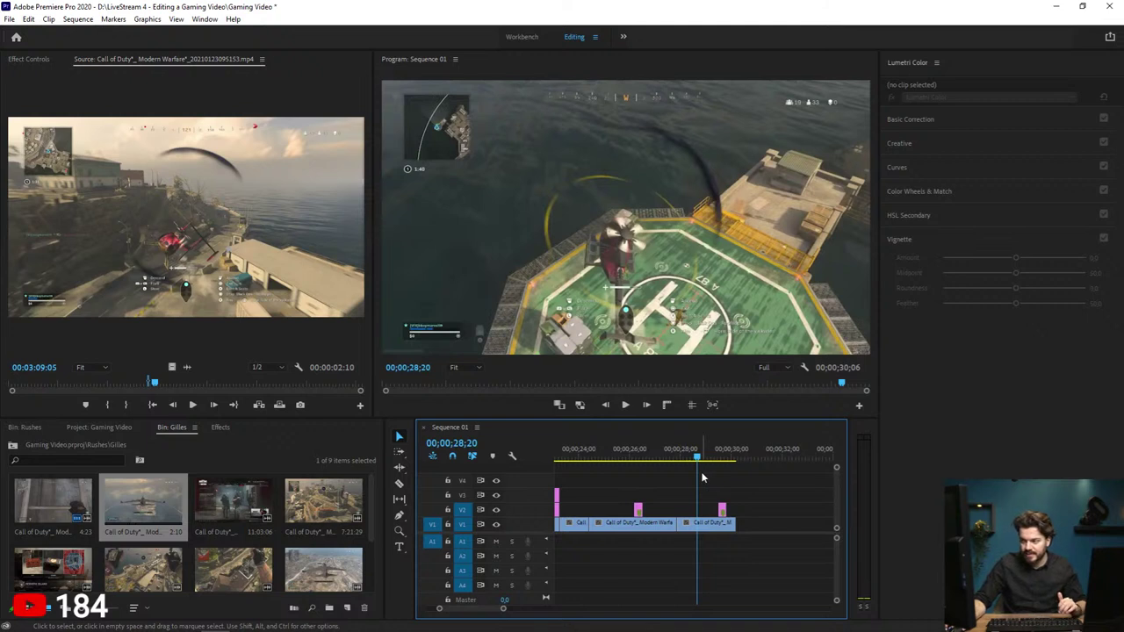
Step: Try splitting the last helicopter clip at 00;00;28;20, select every clip on the timeline and restore the unsplit clip
click(707, 527)
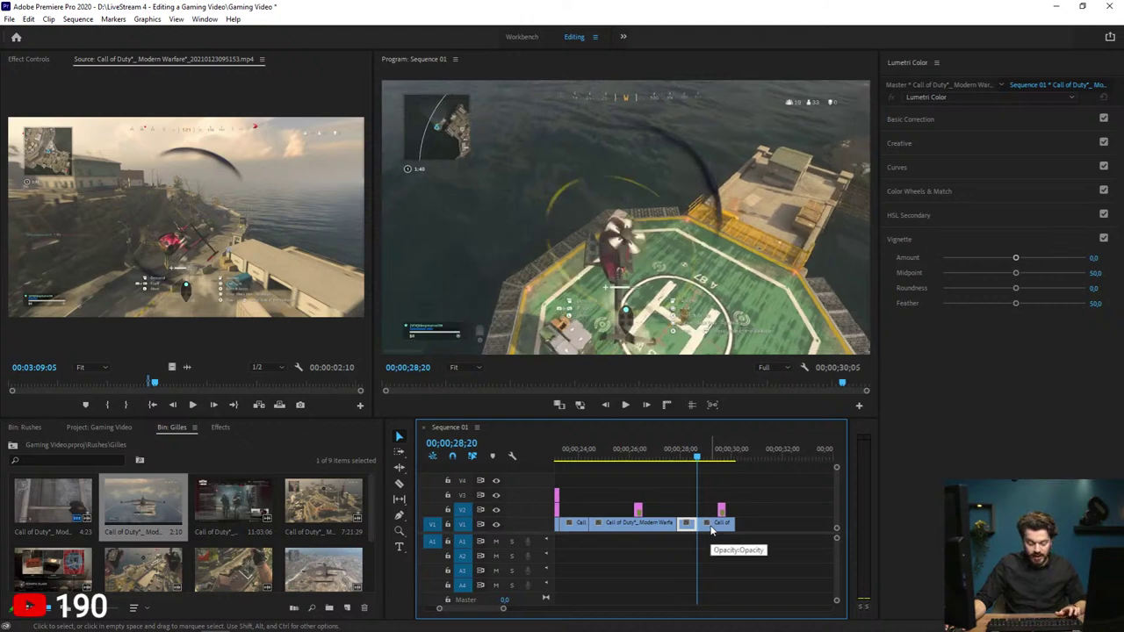
key(ctrl+a)
drag(697, 514, 698, 514)
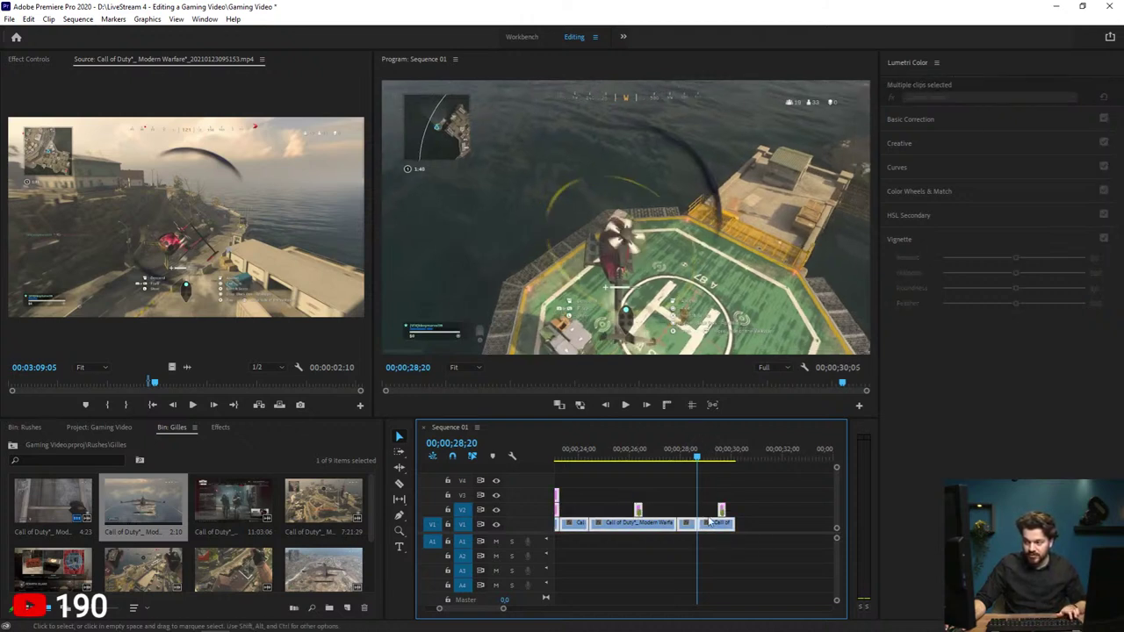
click(708, 486)
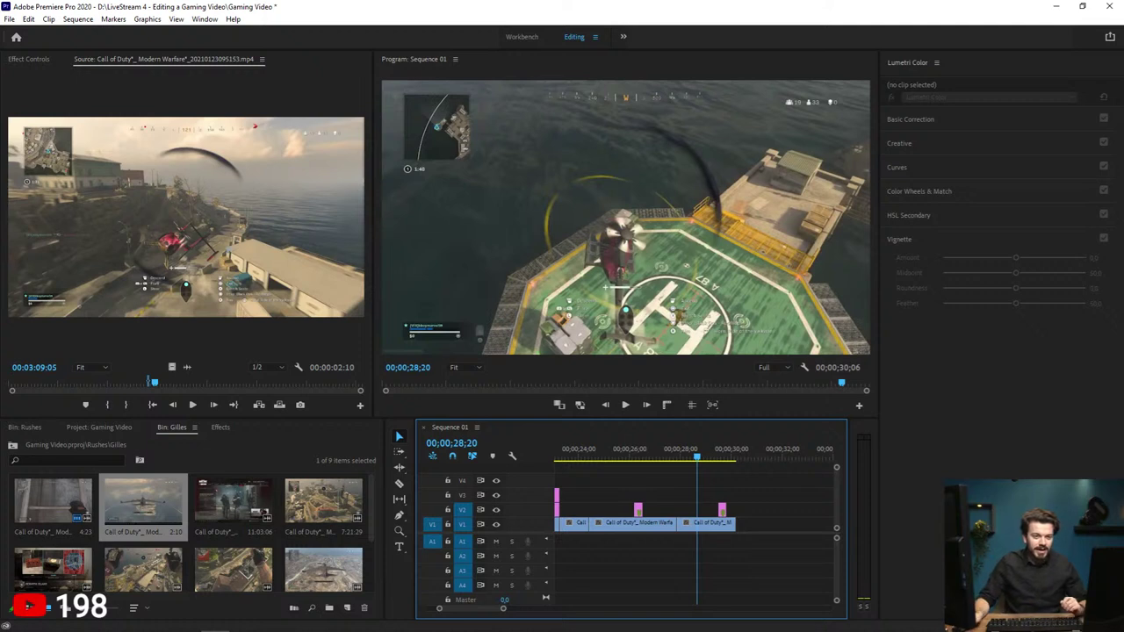
key(alt+Tab)
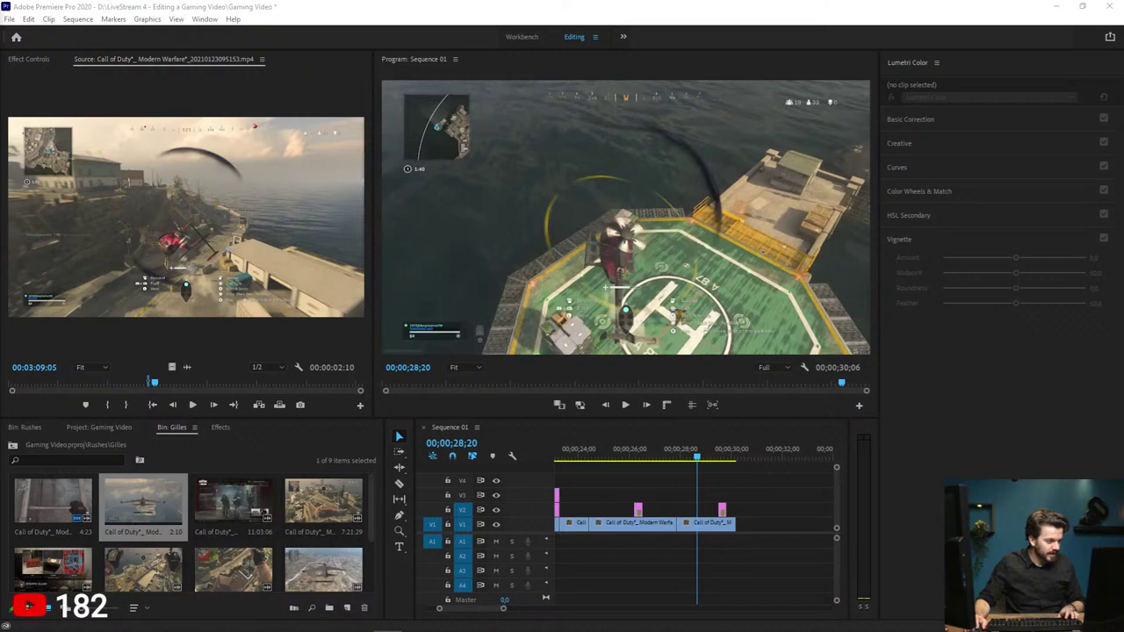
key(super)
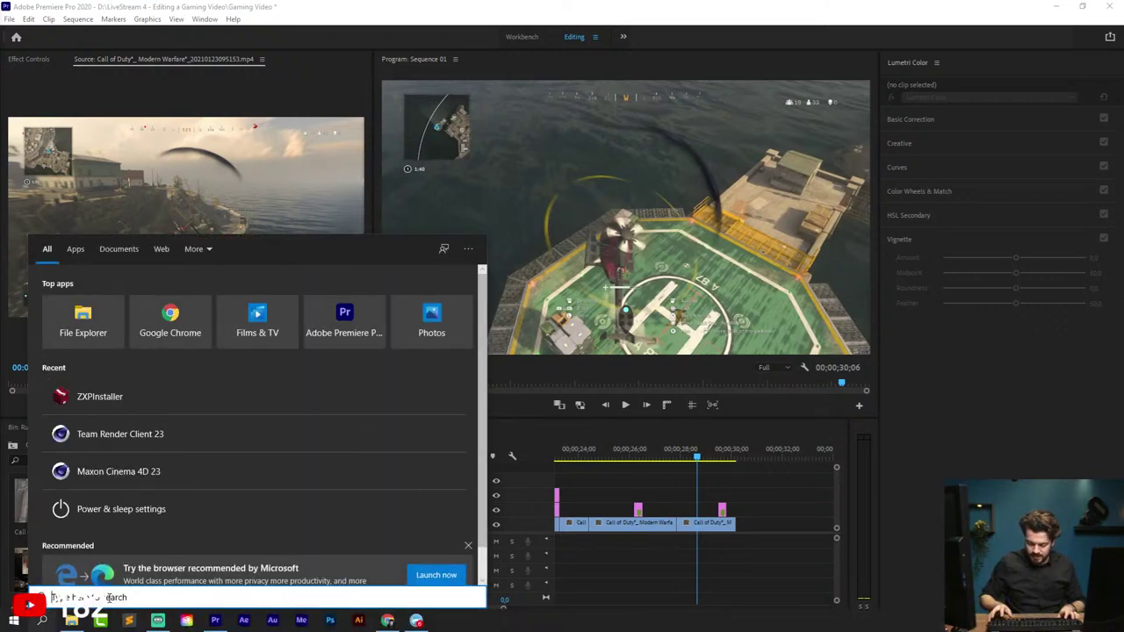
text(4k)
key(Escape)
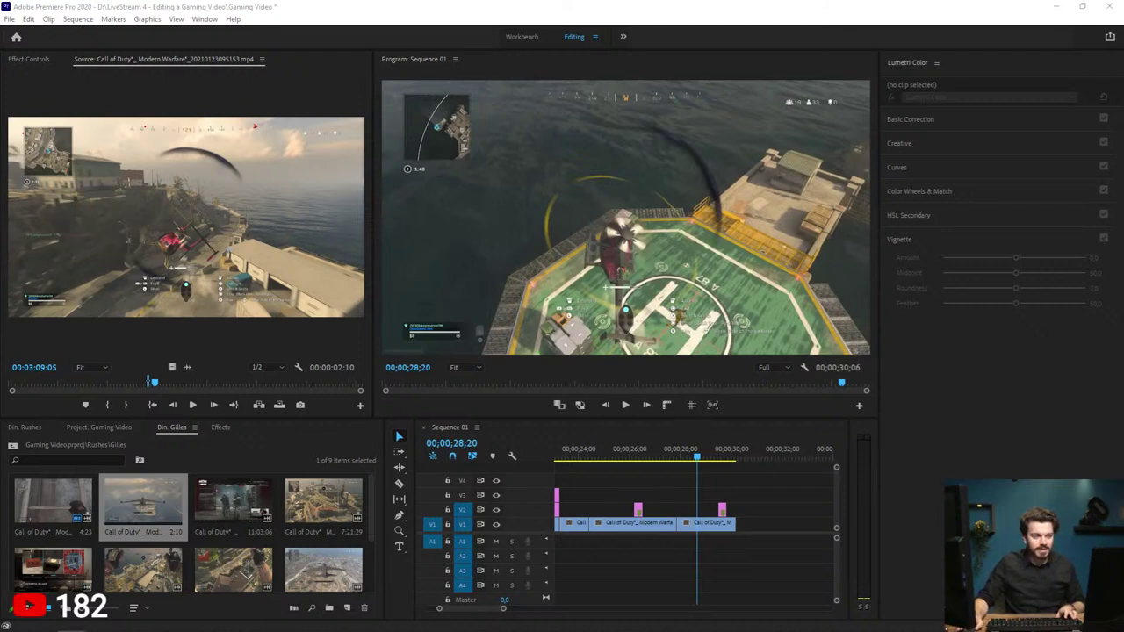
Step: Import Nani (Original).mp4 into the project's top level and open it in the Source Monitor
click(87, 428)
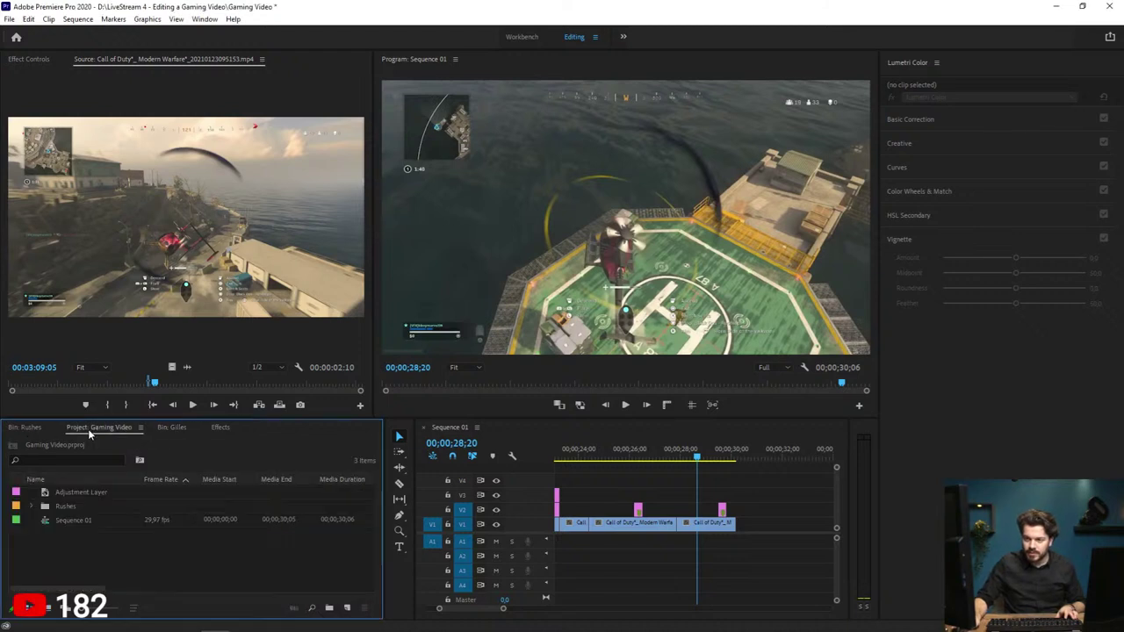
drag(207, 218, 55, 525)
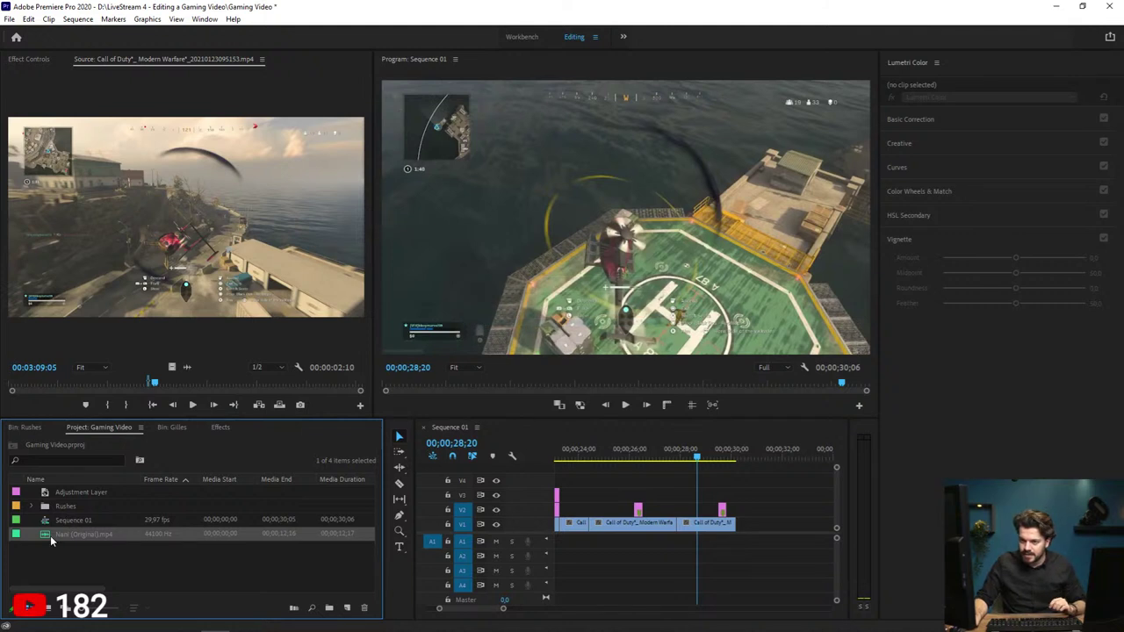
double_click(50, 535)
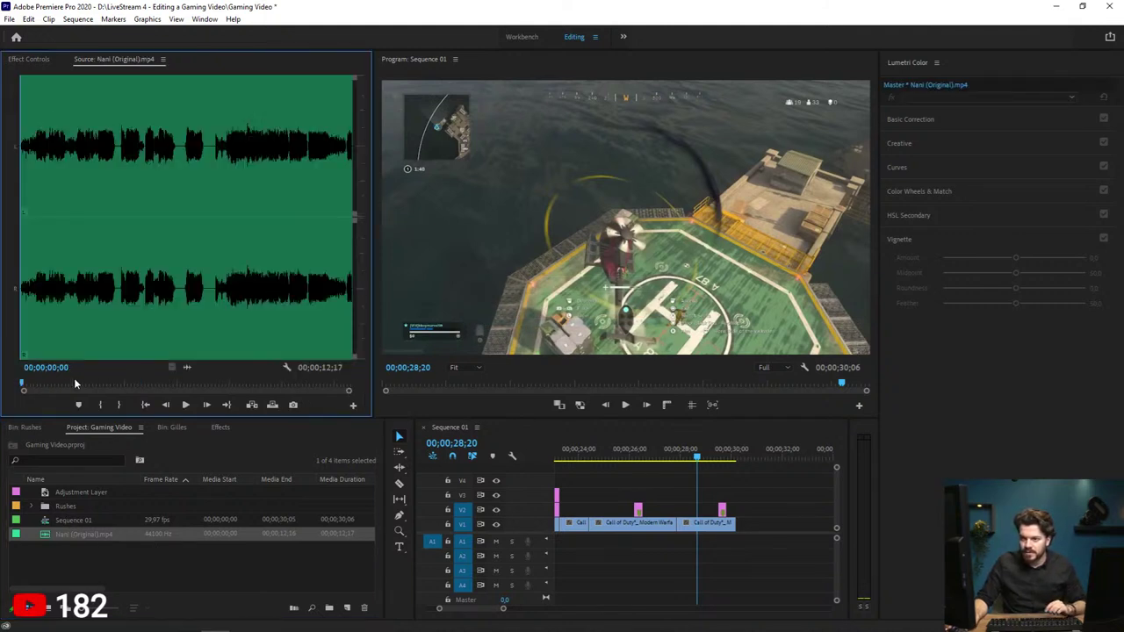
Step: Play the Nani audio and mark a 1;01 excerpt around the short shout, ending at 00;00;07;07
key(space)
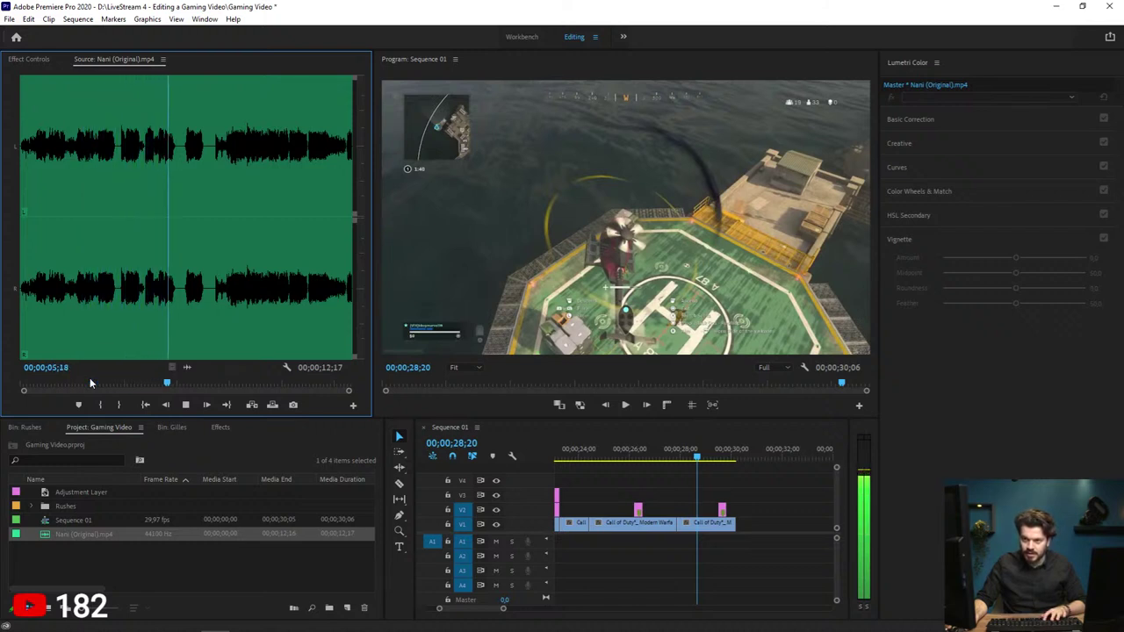
key(space)
key(i)
key(space)
key(space)
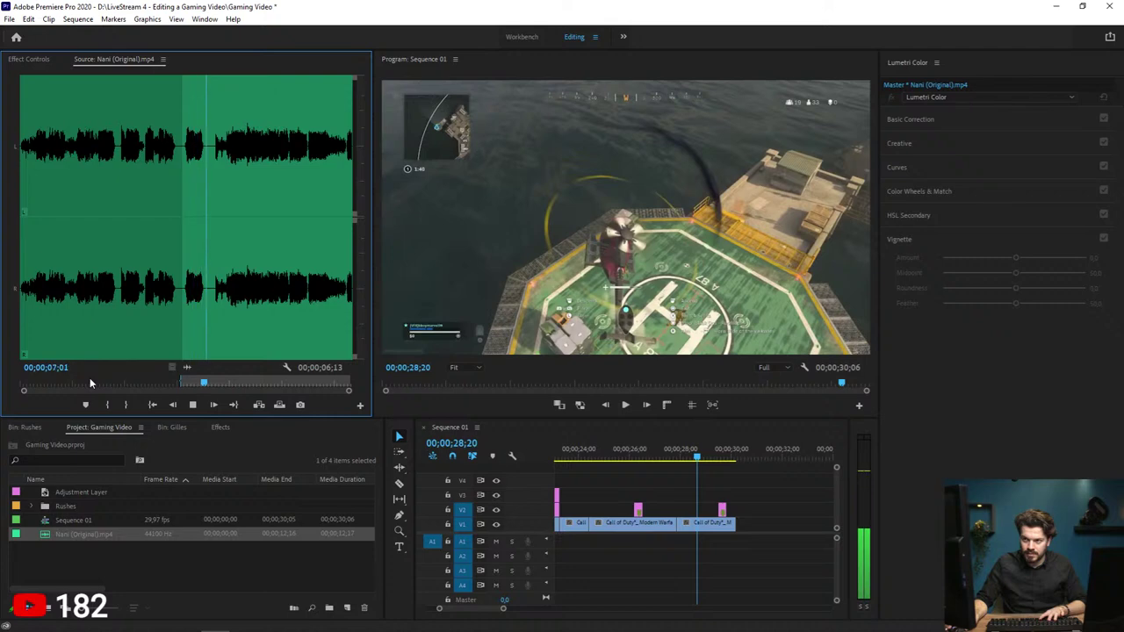
key(o)
Step: Place the marked Nani audio on A1 beneath the start of the question-mark graphics and play that moment back
click(649, 472)
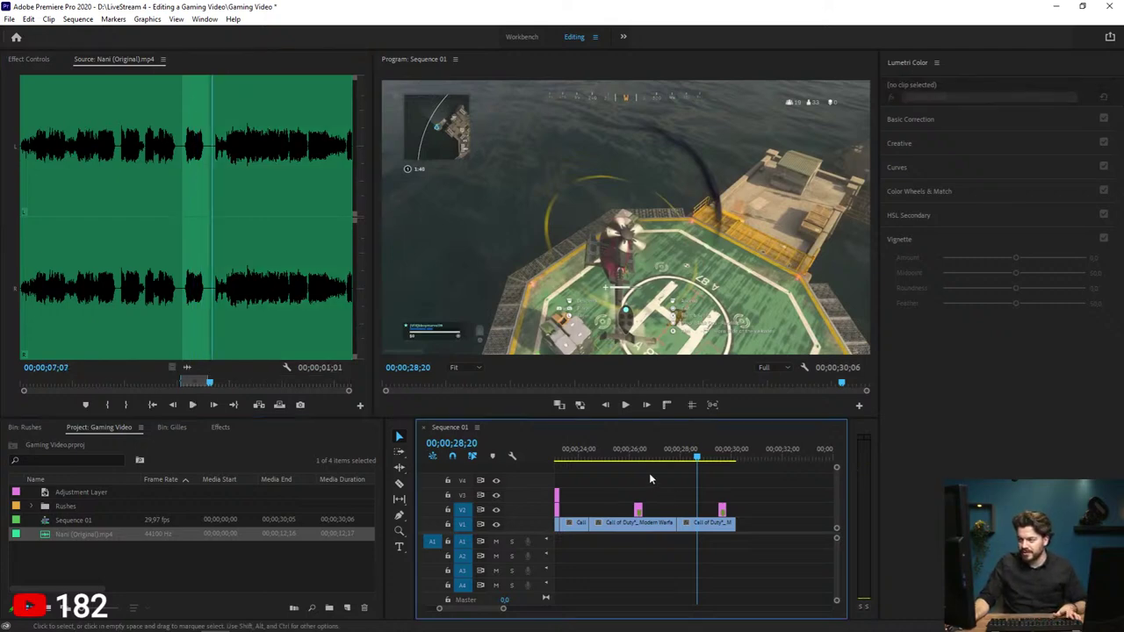
scroll(649, 473, up, 2)
click(571, 458)
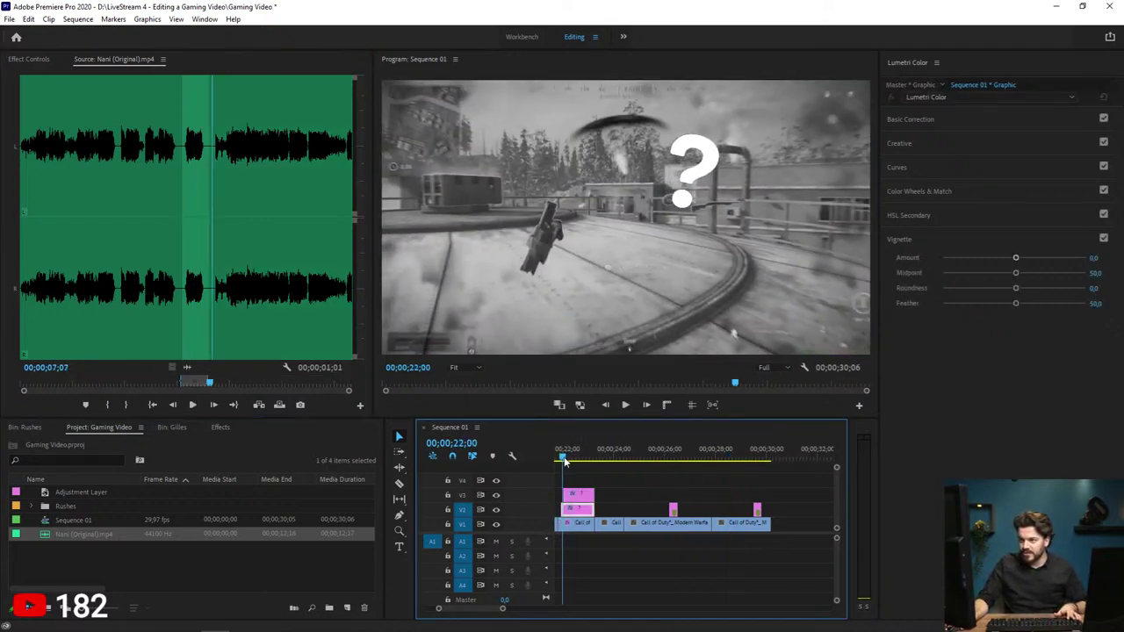
drag(188, 367, 619, 534)
click(604, 453)
key(space)
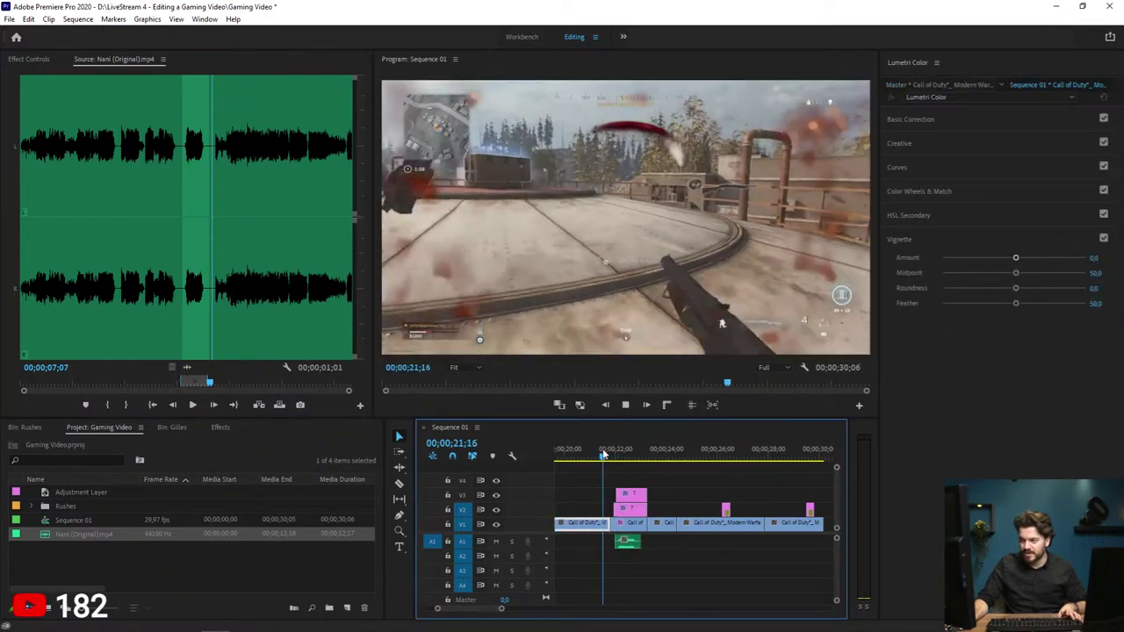
key(space)
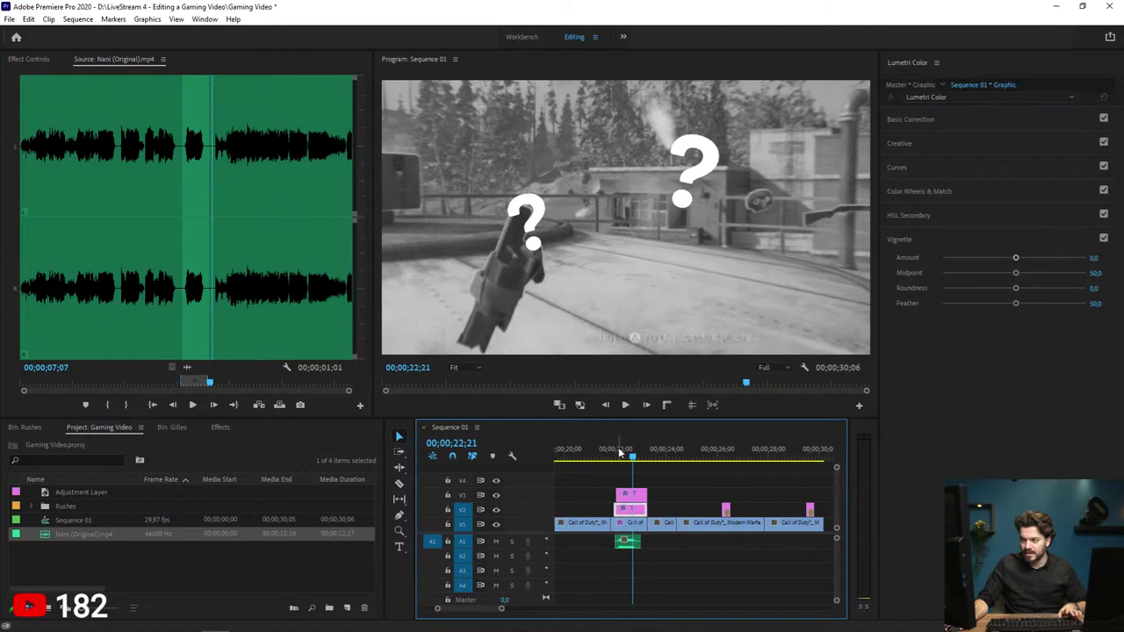
click(606, 454)
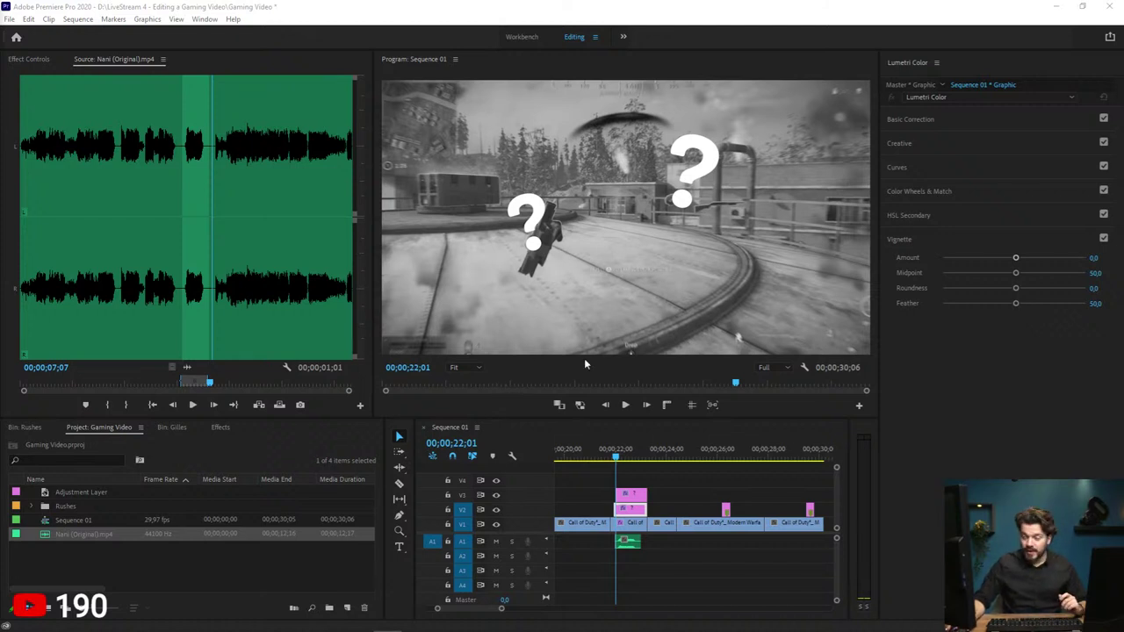
Step: Place the playhead at 00;00;29;28, near the end of the last helicopter clip
click(713, 482)
key(minus)
key(minus)
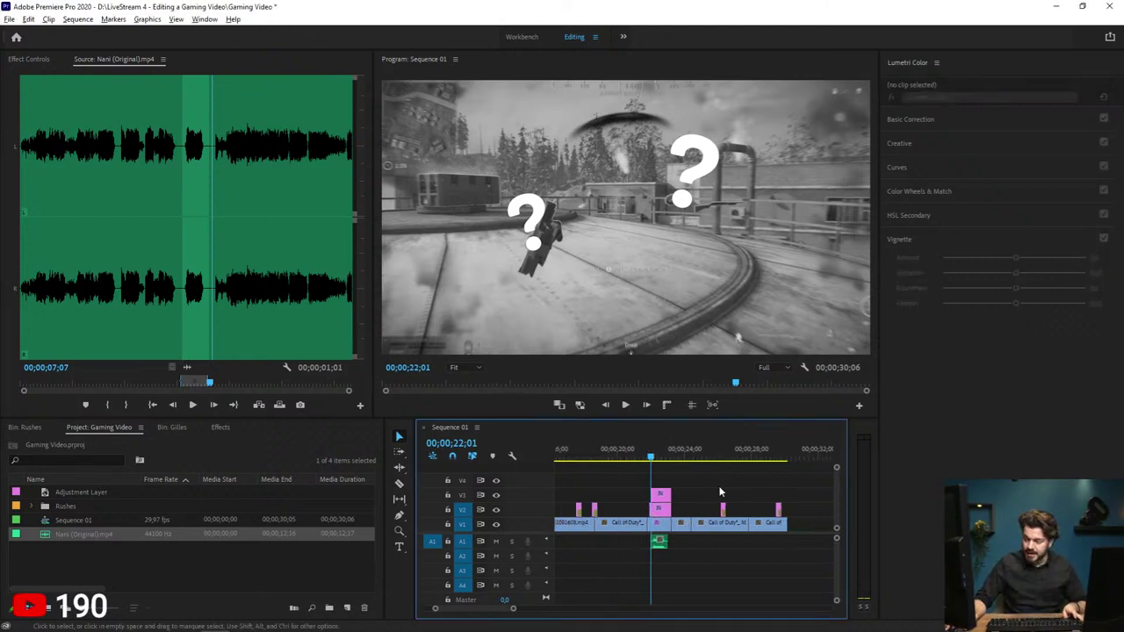
click(772, 459)
click(772, 459)
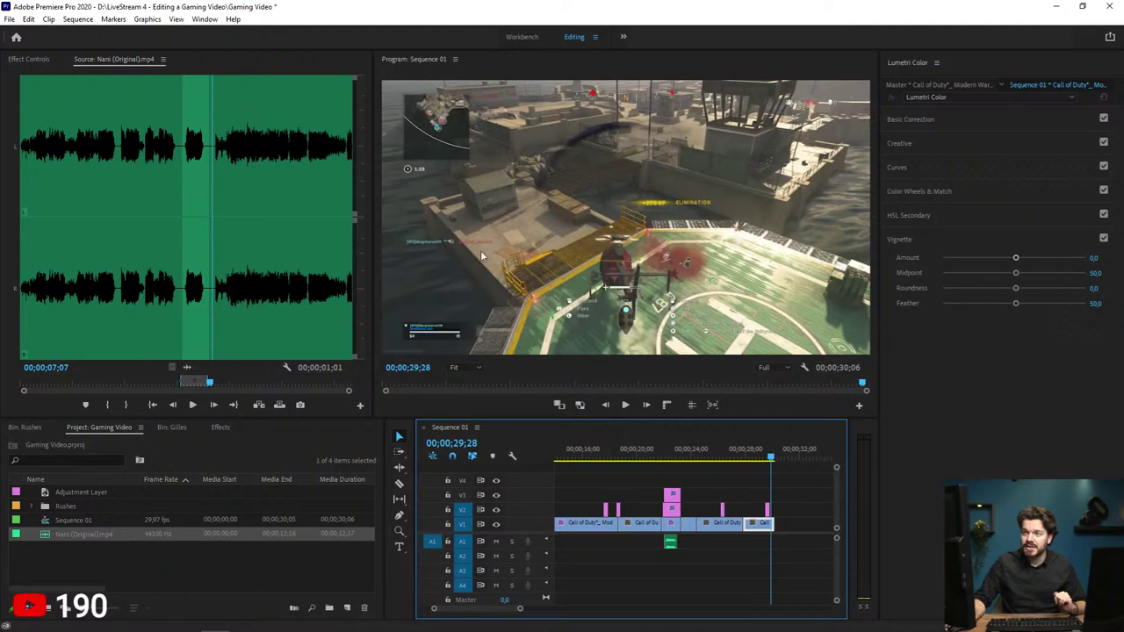
click(205, 19)
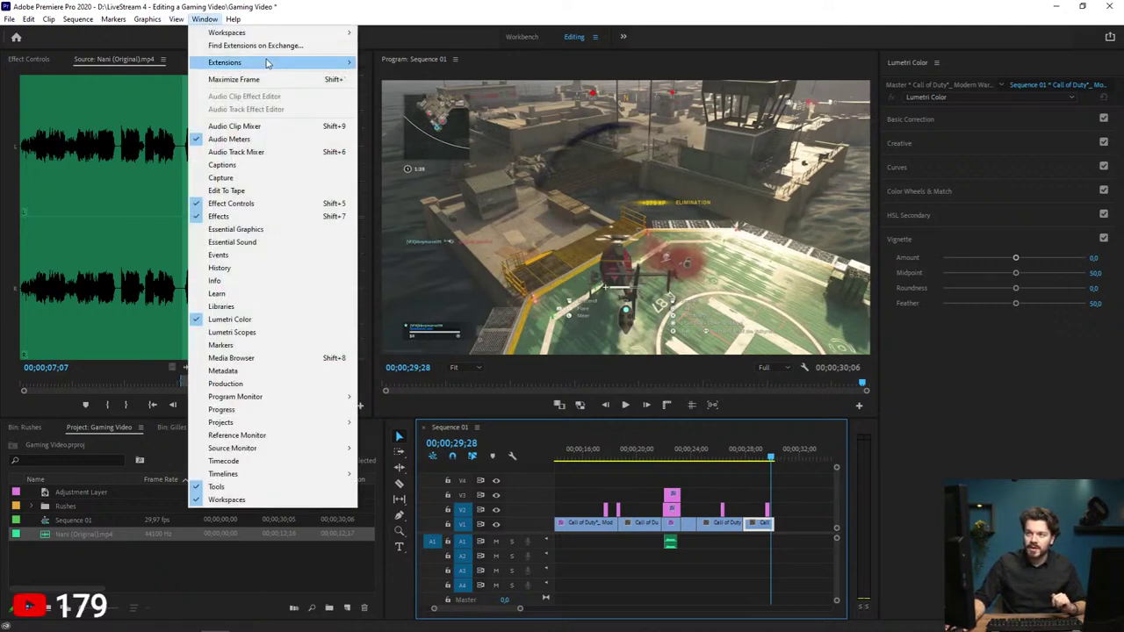
mouse_move(269, 64)
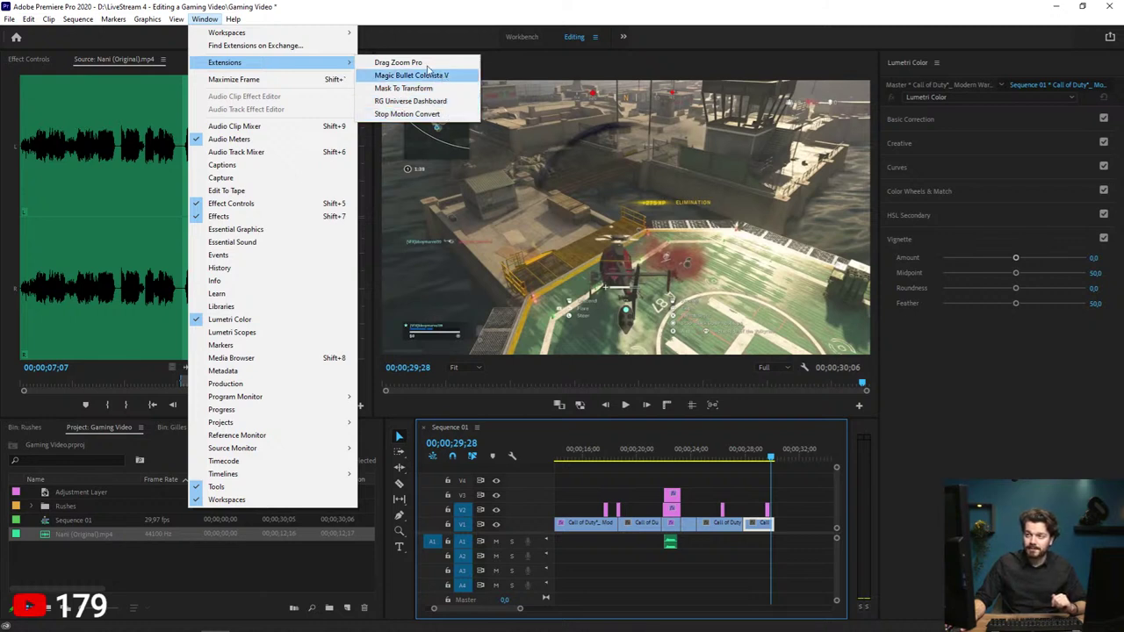
click(778, 520)
scroll(792, 497, down, 3)
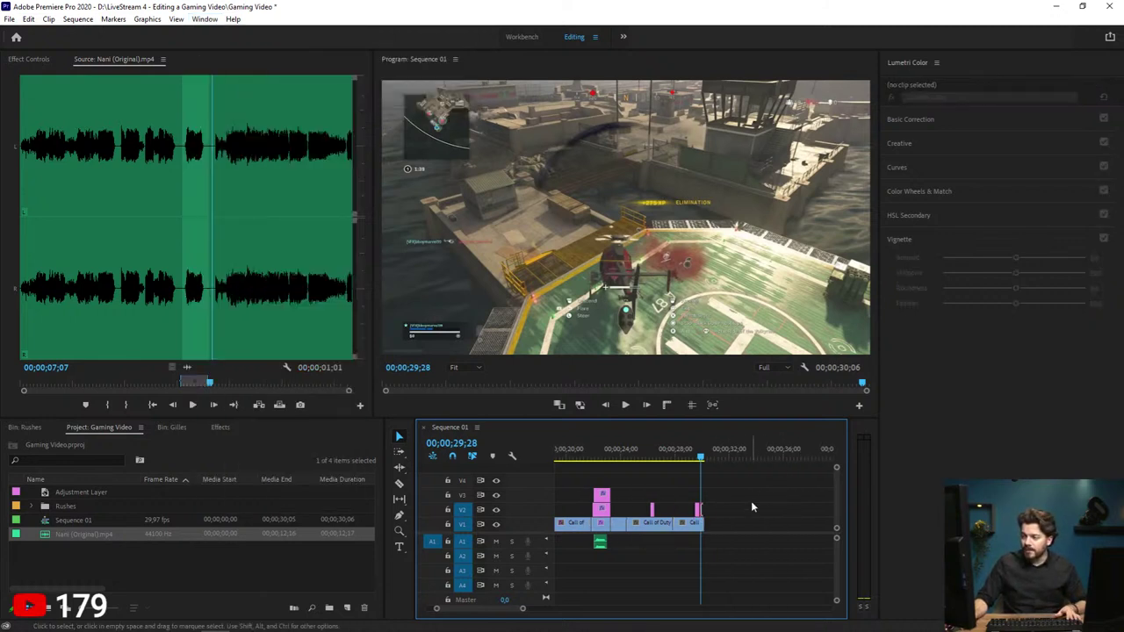
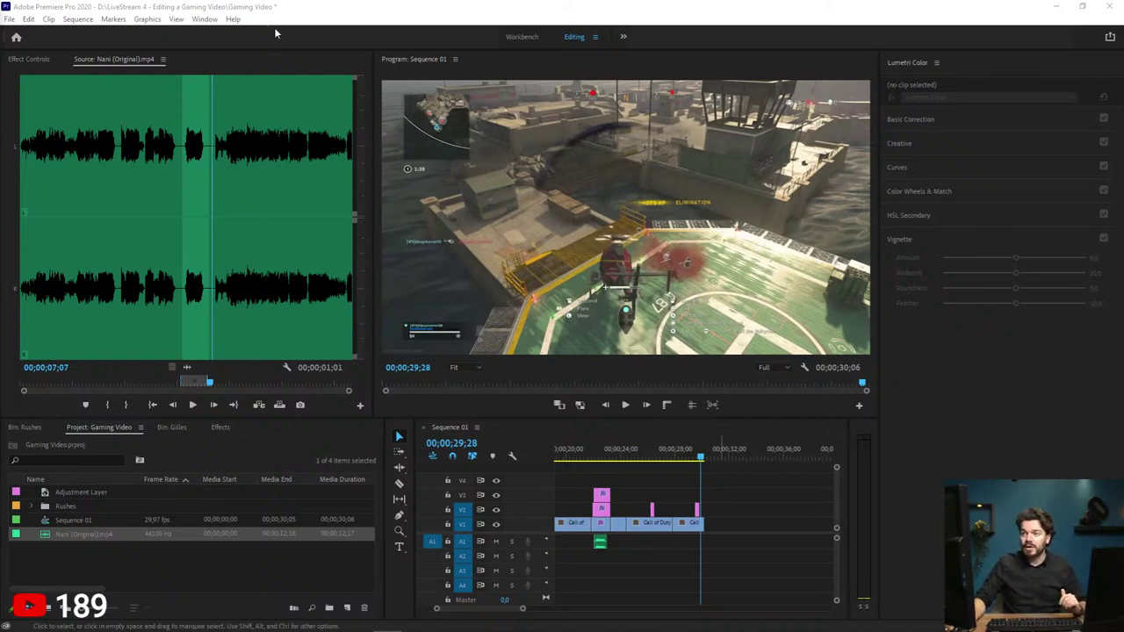
click(207, 19)
mouse_move(237, 35)
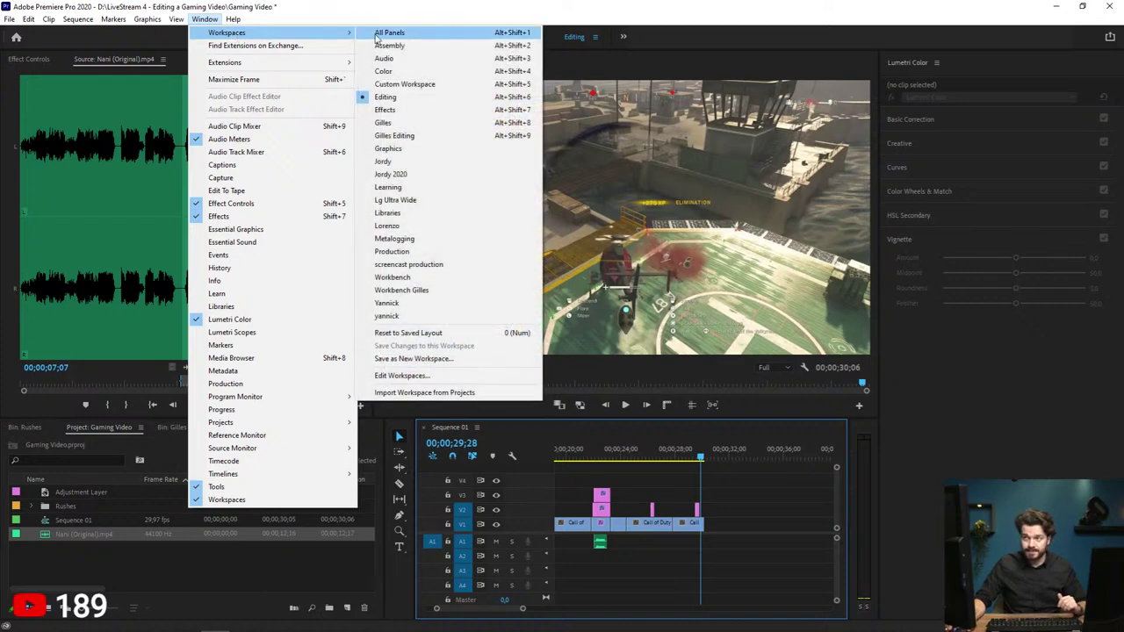
mouse_move(284, 67)
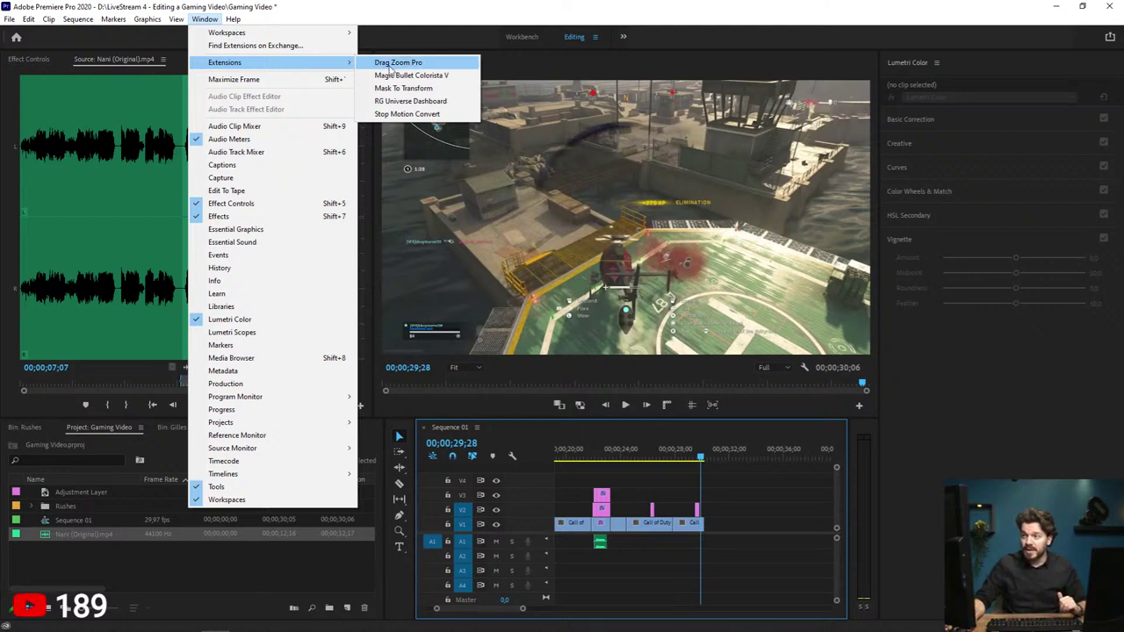
Step: Select the last helicopter clip, open the Drag Zoom Pro extension and set the playhead slightly earlier in the clip
click(696, 525)
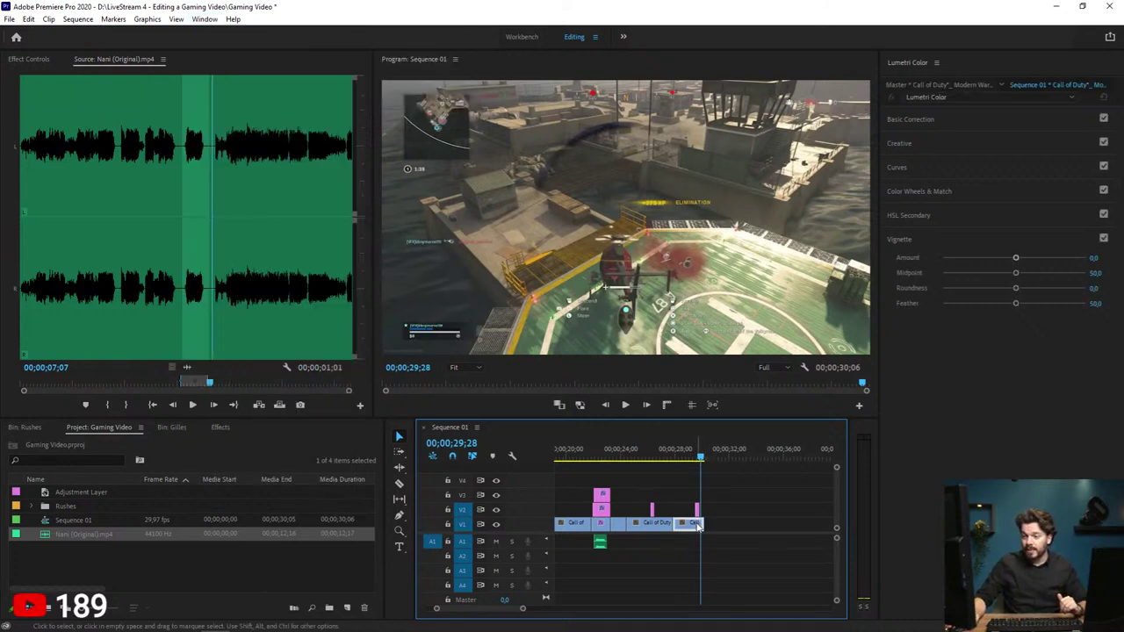
click(205, 19)
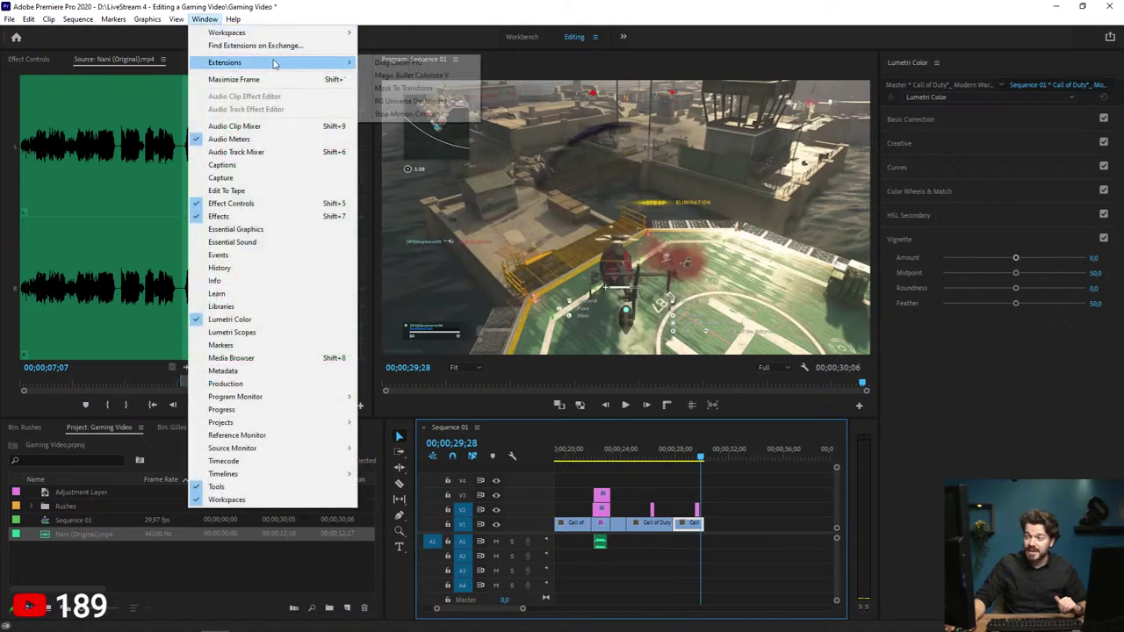
key(Escape)
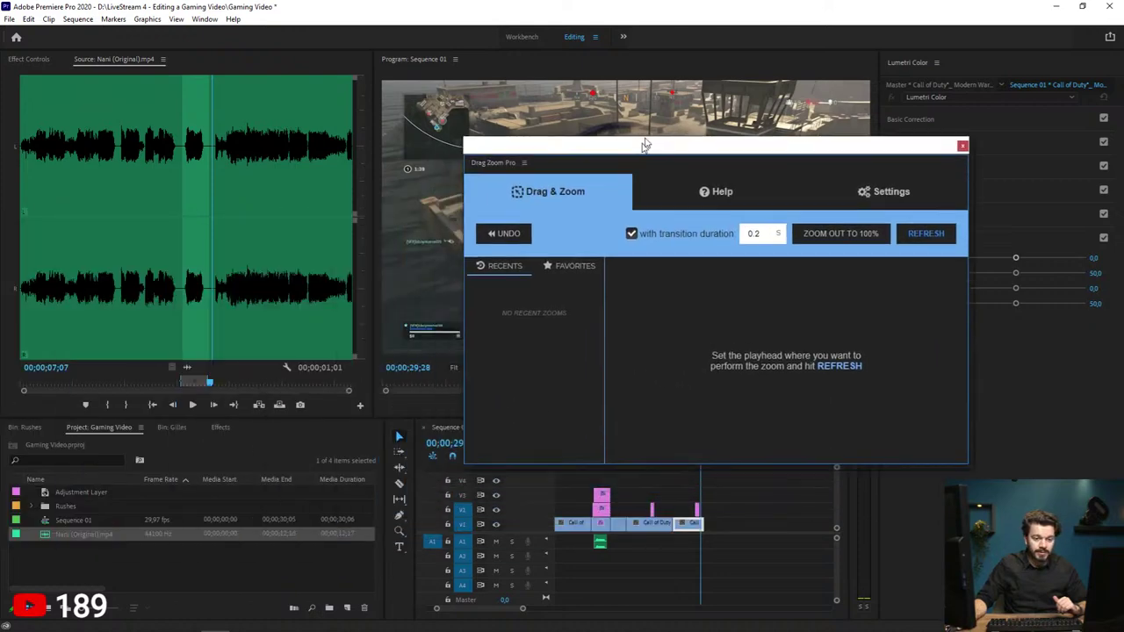
drag(645, 143, 430, 142)
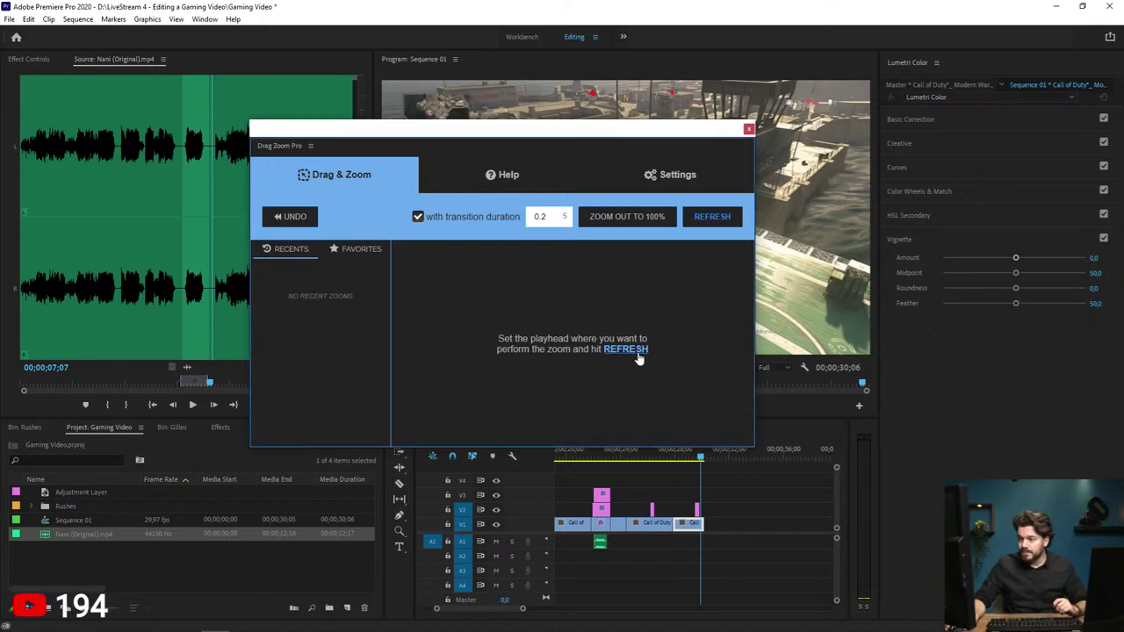
click(697, 457)
drag(699, 460, 695, 461)
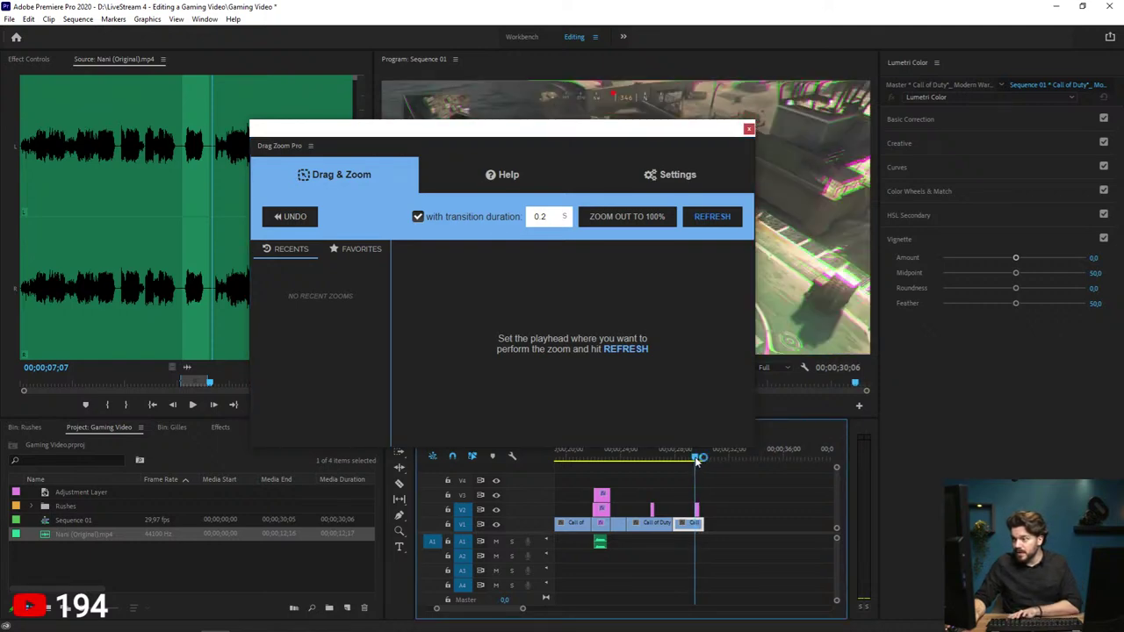
drag(602, 118, 457, 126)
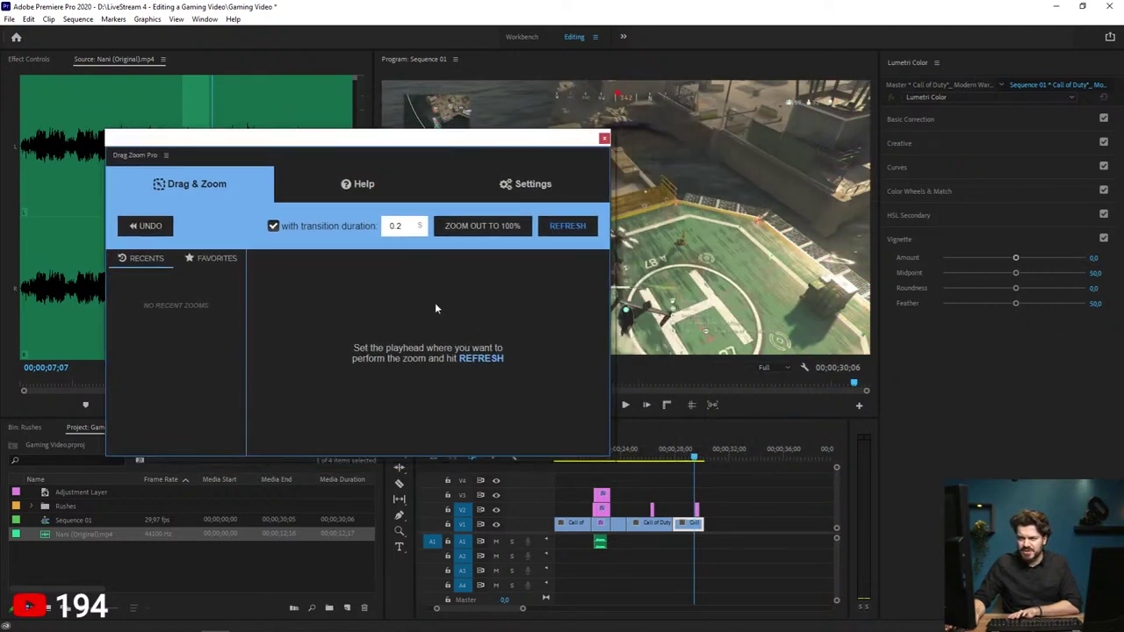
Step: Read the Drag Zoom Pro help for its usage steps and zoom-box demo, and return to its zoom controls
click(394, 198)
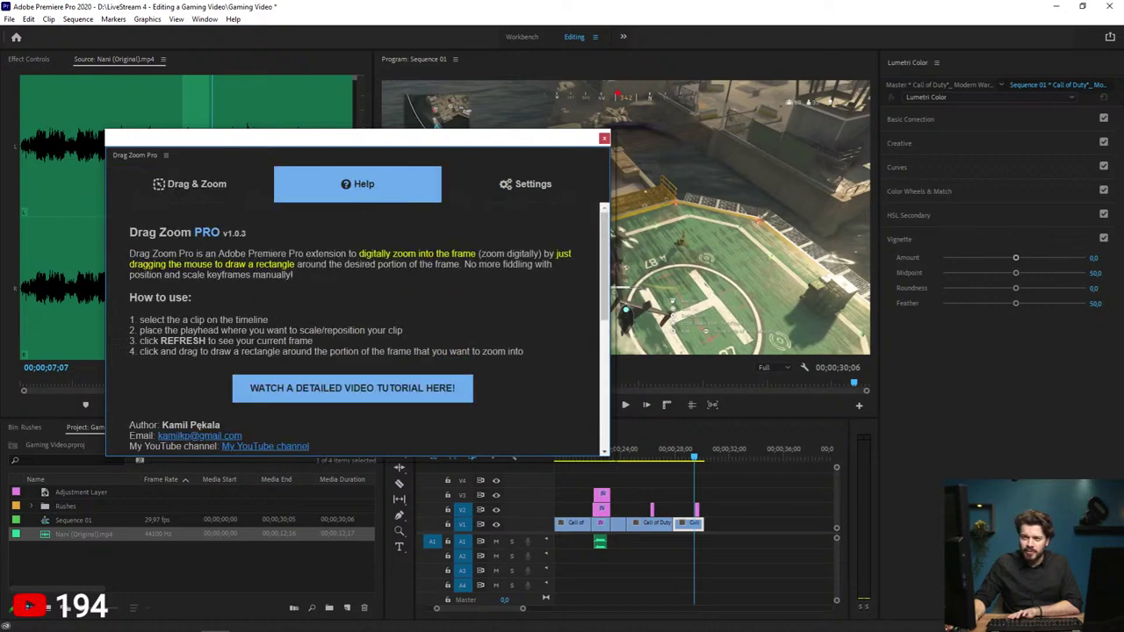
scroll(288, 319, down, 3)
scroll(288, 318, up, 1)
scroll(288, 319, down, 4)
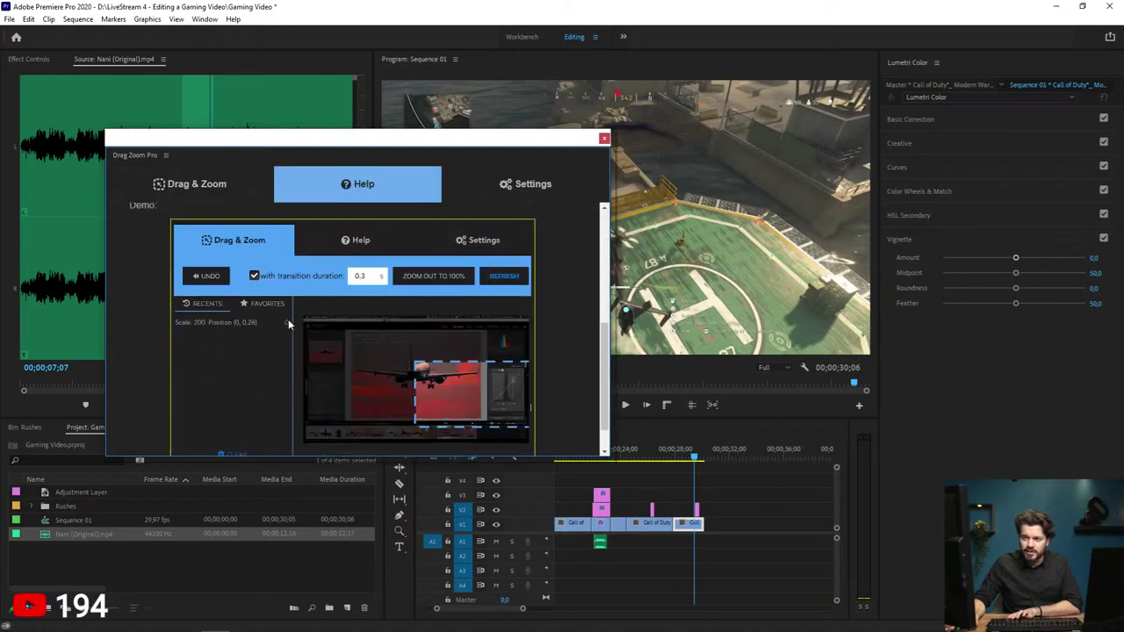
scroll(288, 319, up, 3)
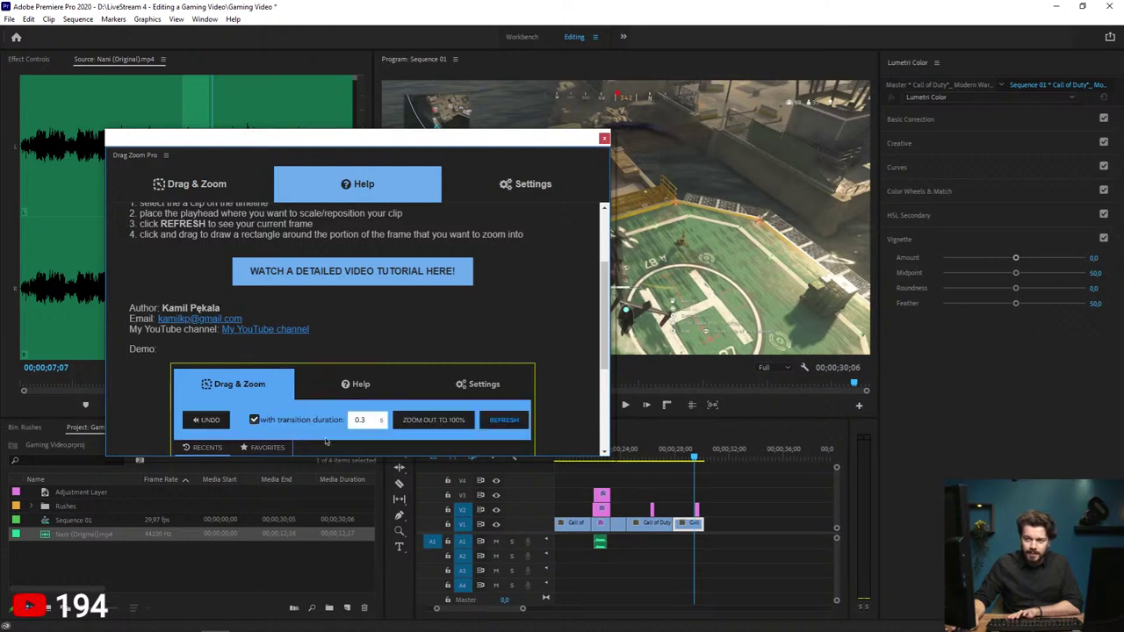
scroll(254, 311, down, 1)
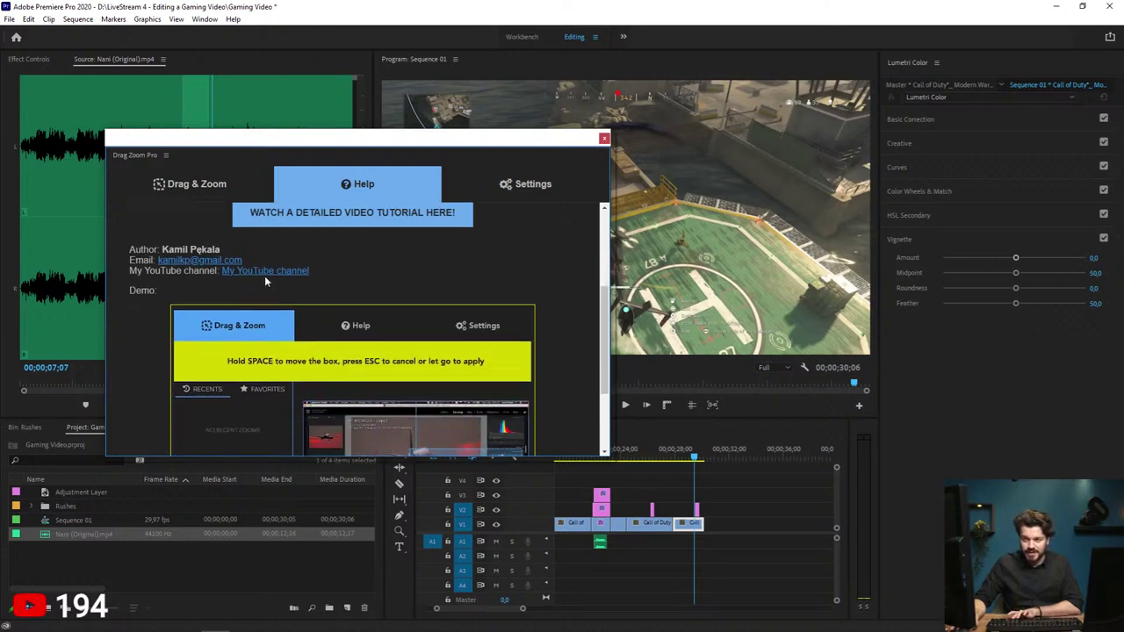
scroll(325, 286, down, 2)
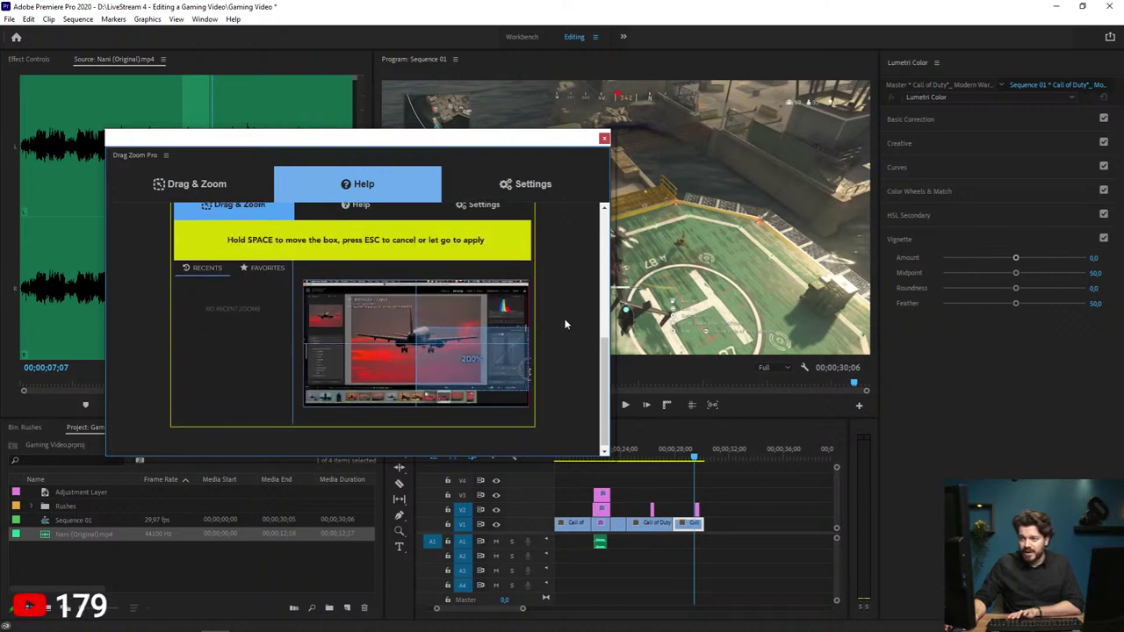
scroll(562, 361, up, 1)
scroll(559, 353, down, 1)
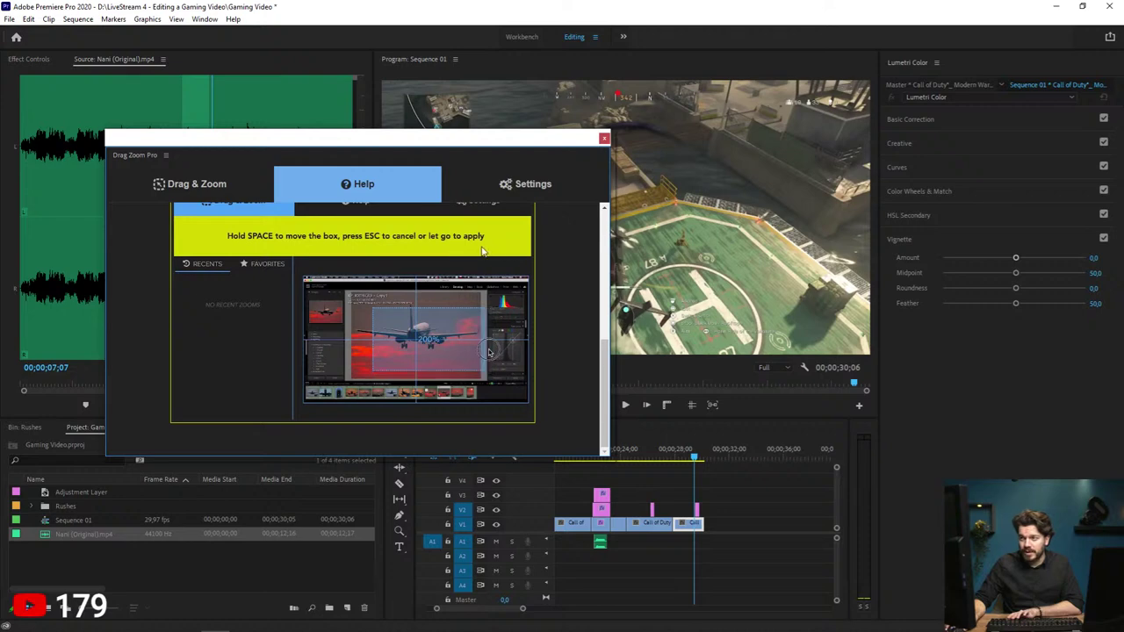
scroll(570, 299, up, 2)
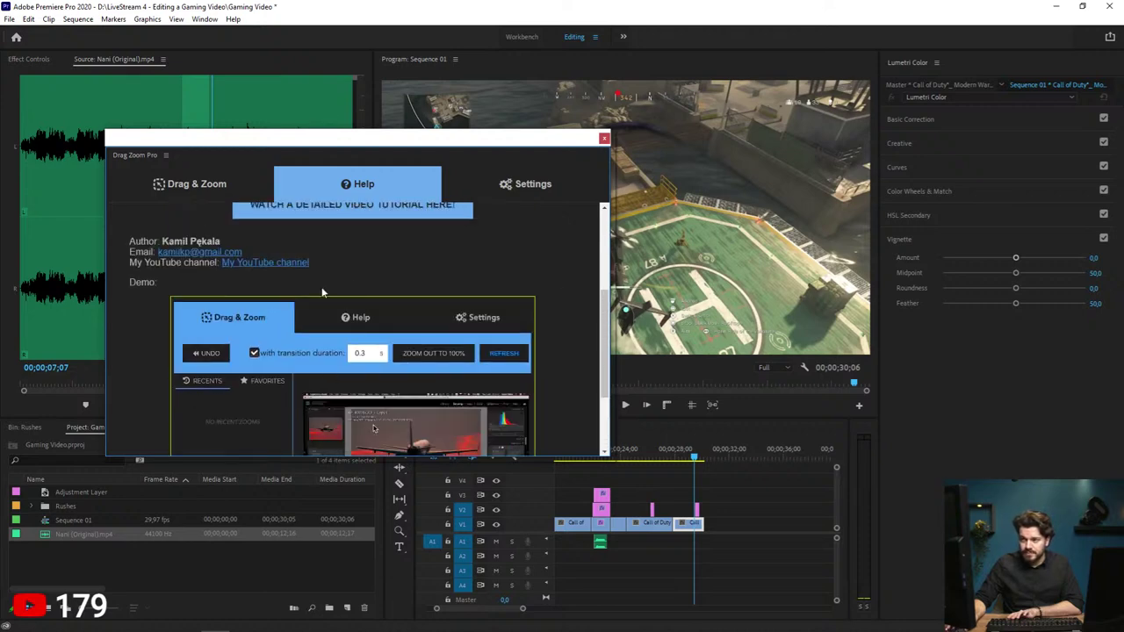
scroll(235, 231, up, 3)
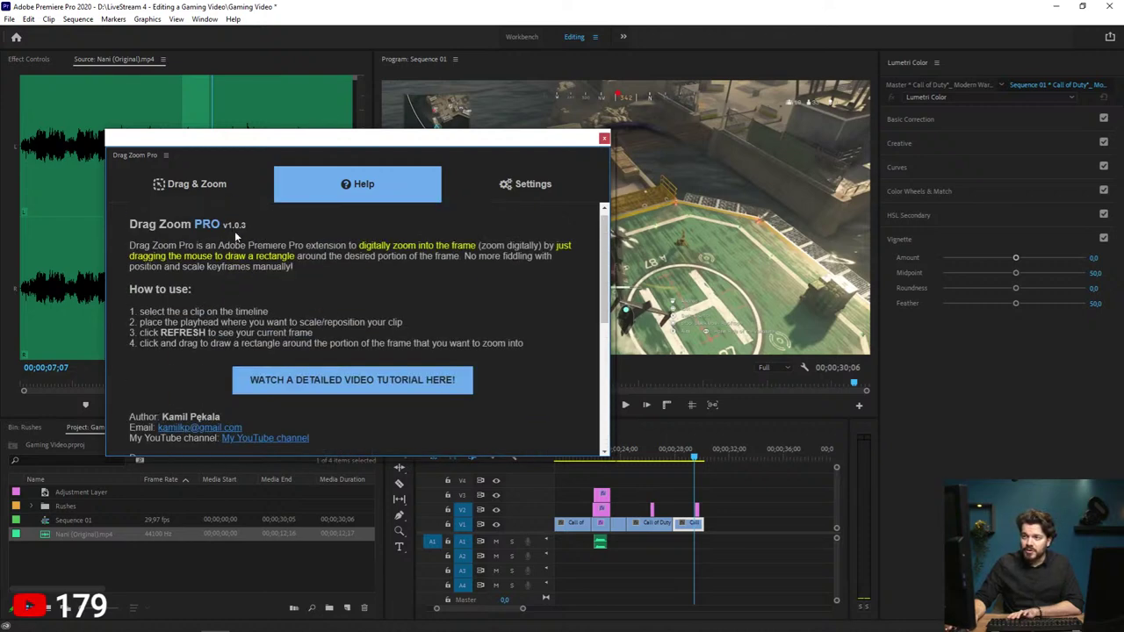
click(211, 185)
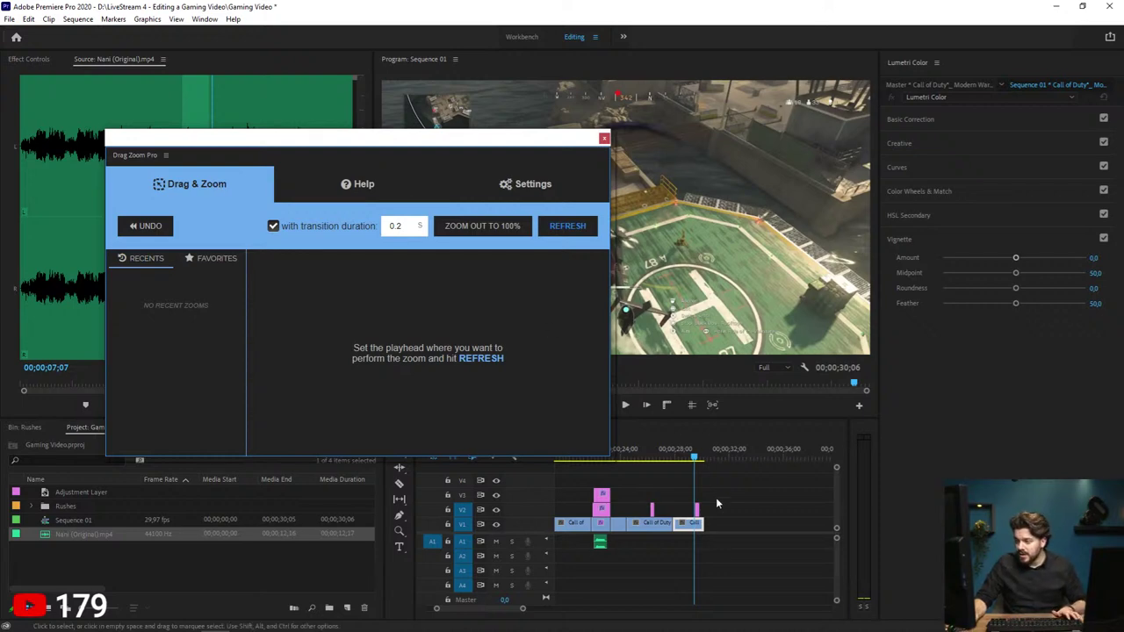
Step: Fine-position the playhead in the last helicopter clip and load that frame into the Drag Zoom Pro preview
click(697, 459)
drag(696, 458, 696, 459)
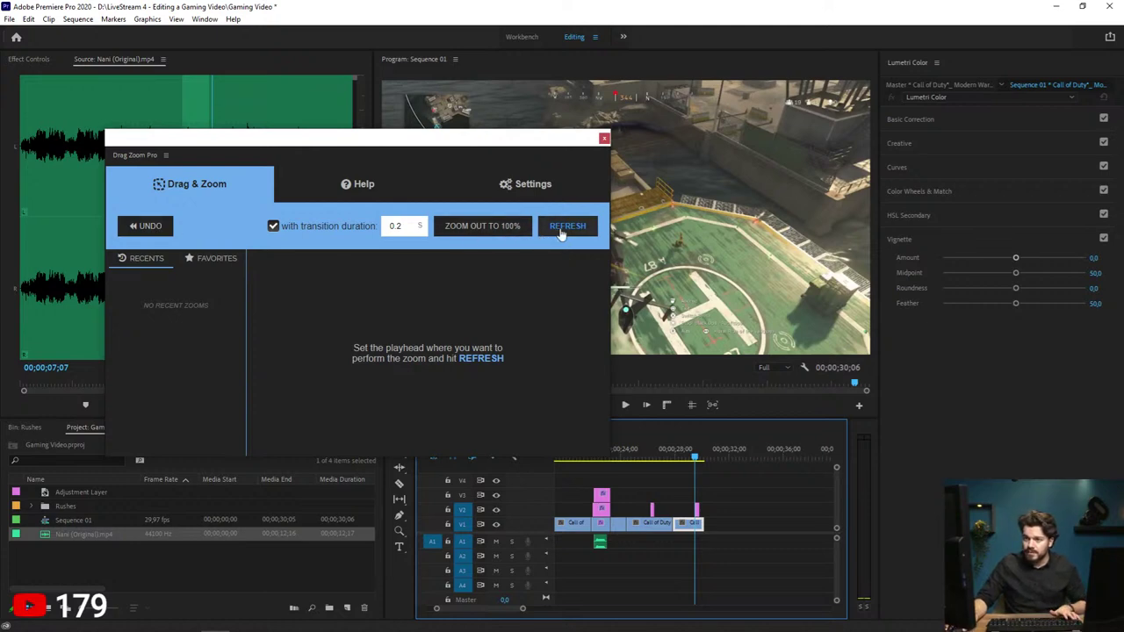
drag(502, 133, 522, 269)
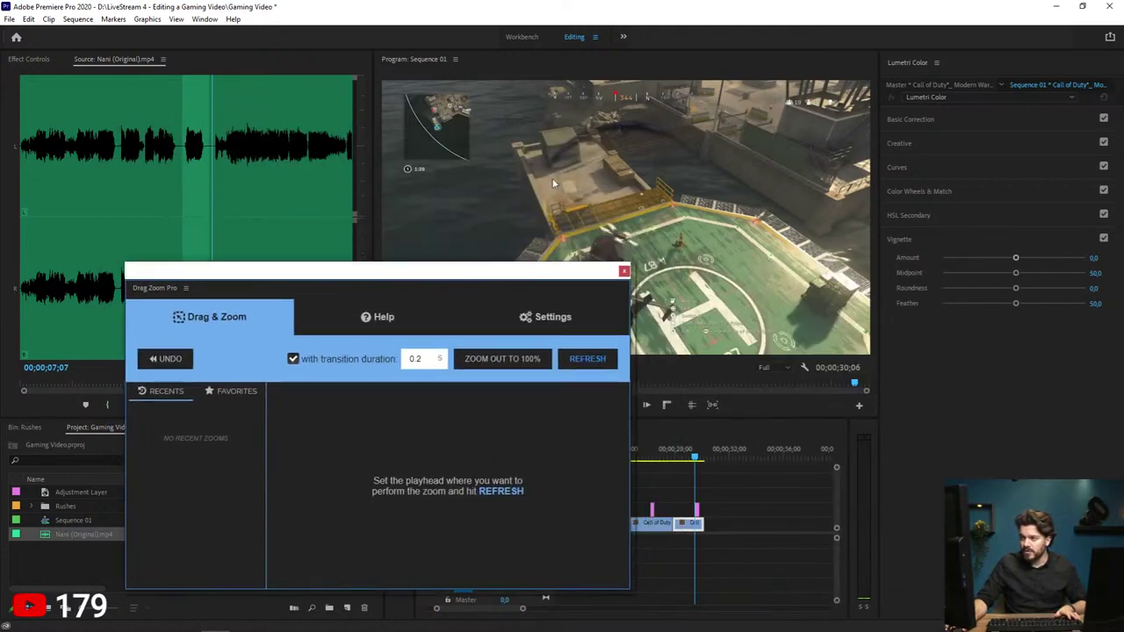
drag(697, 457, 694, 457)
click(382, 317)
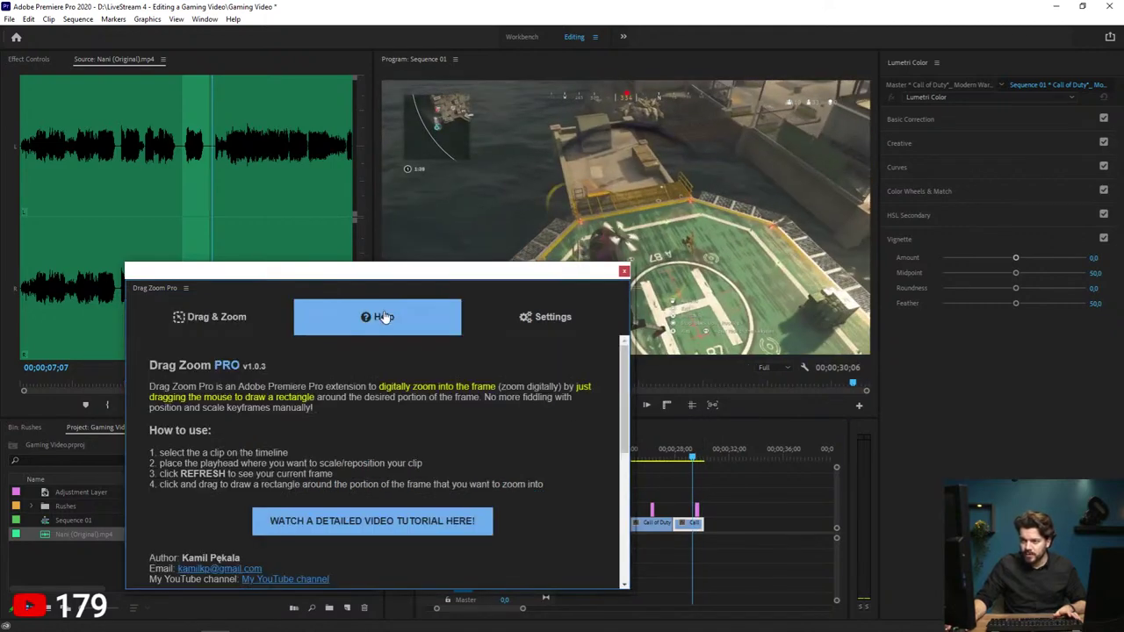
scroll(372, 518, down, 5)
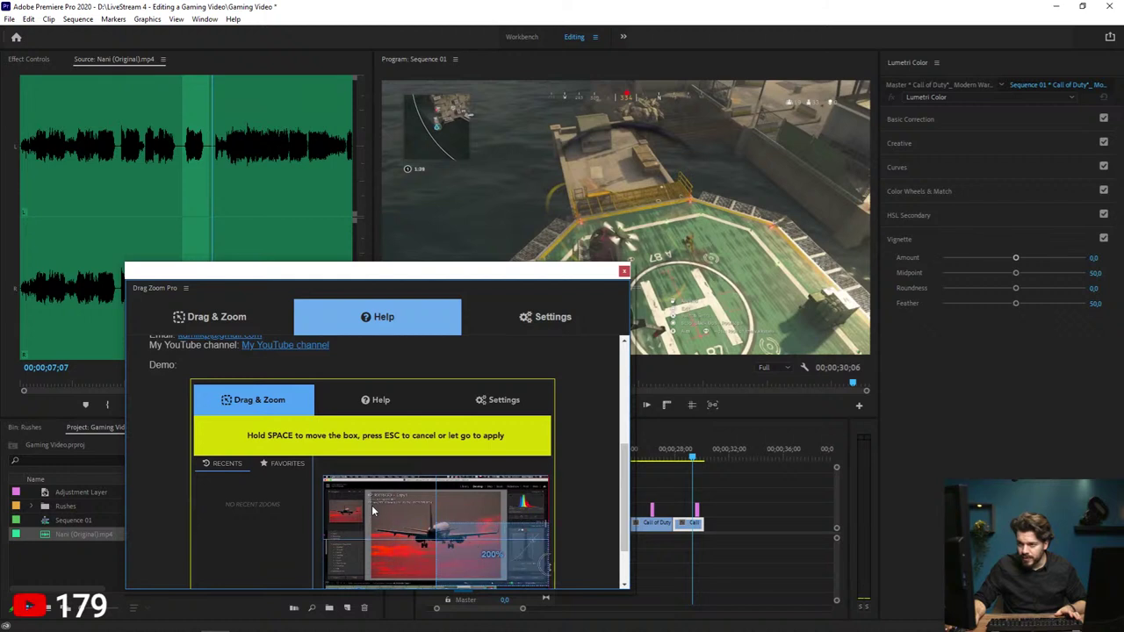
click(230, 314)
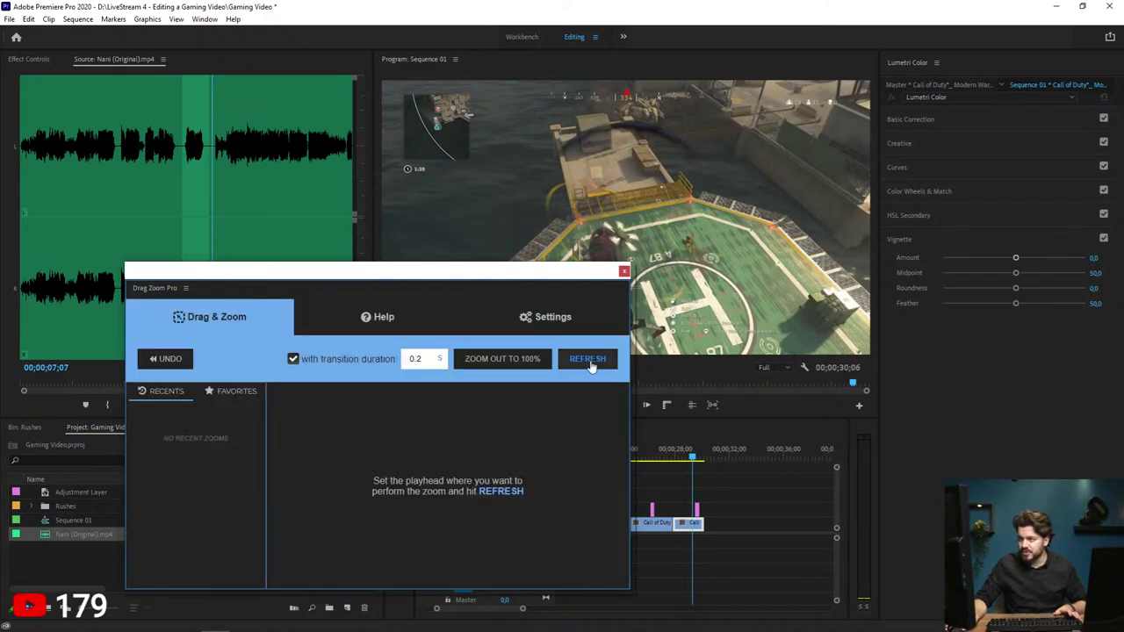
click(695, 450)
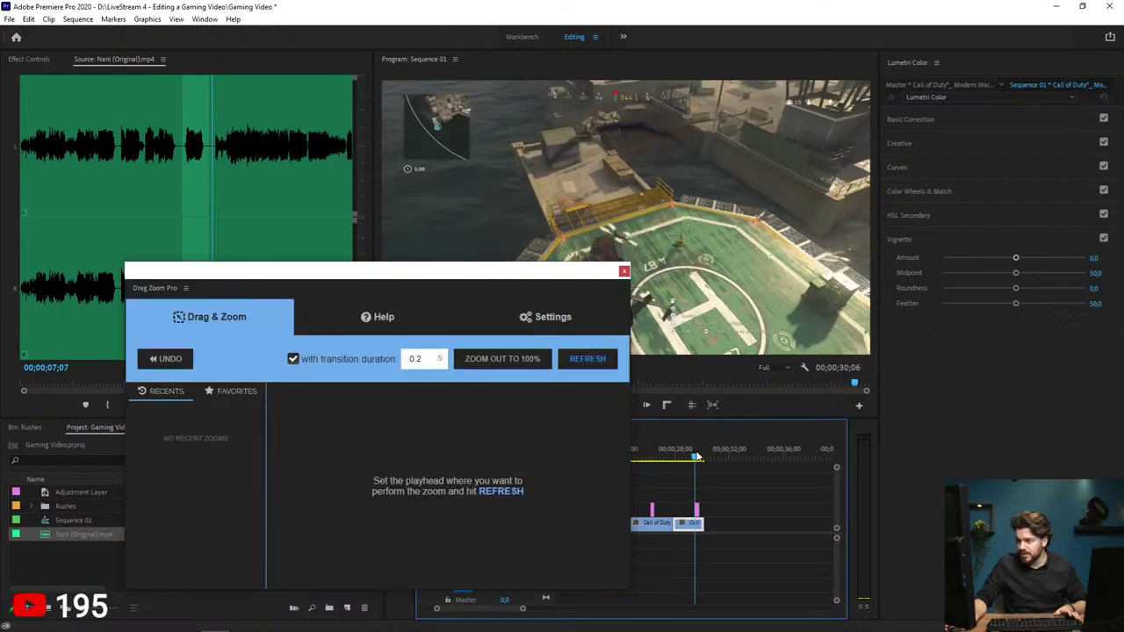
click(563, 360)
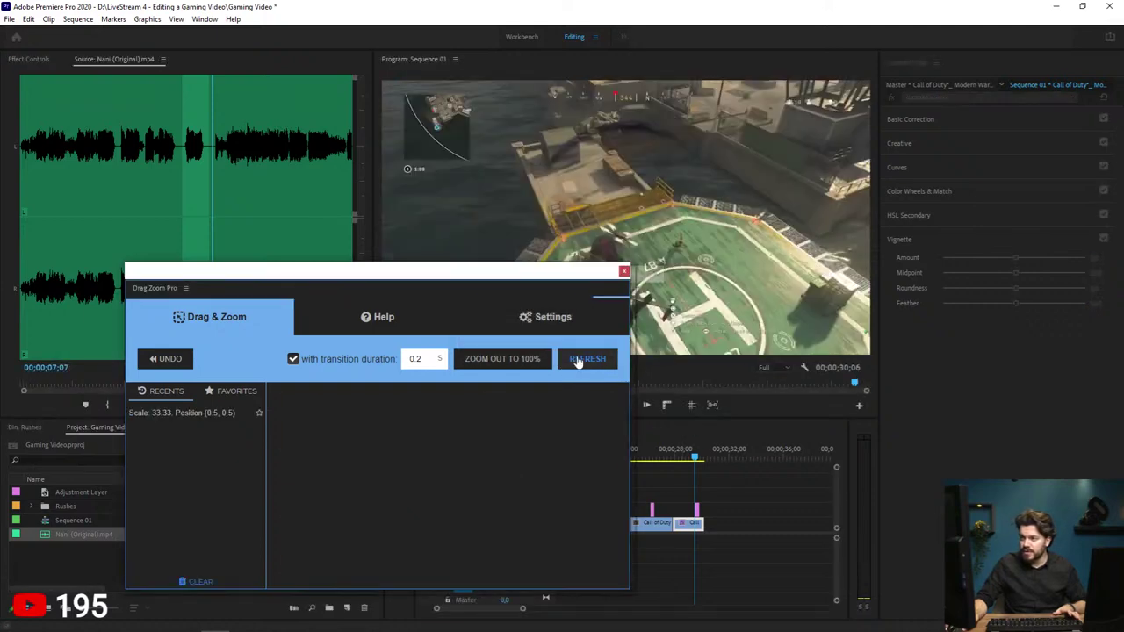
Step: Reposition and enlarge the Drag Zoom Pro window so its frame preview is bigger
drag(427, 290, 402, 189)
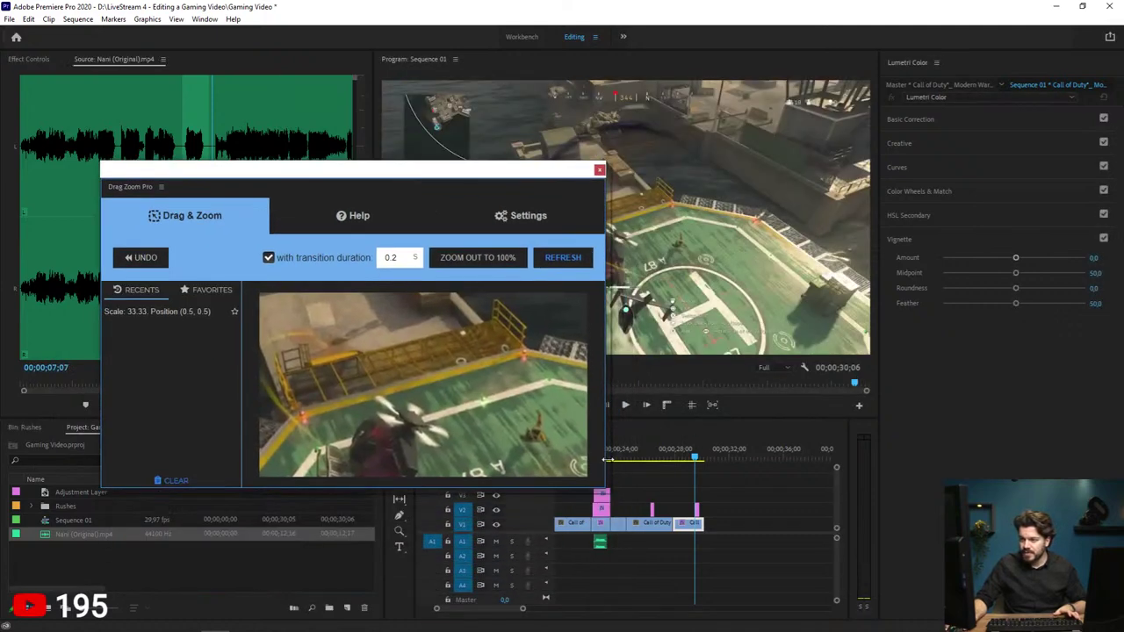
drag(606, 486, 953, 485)
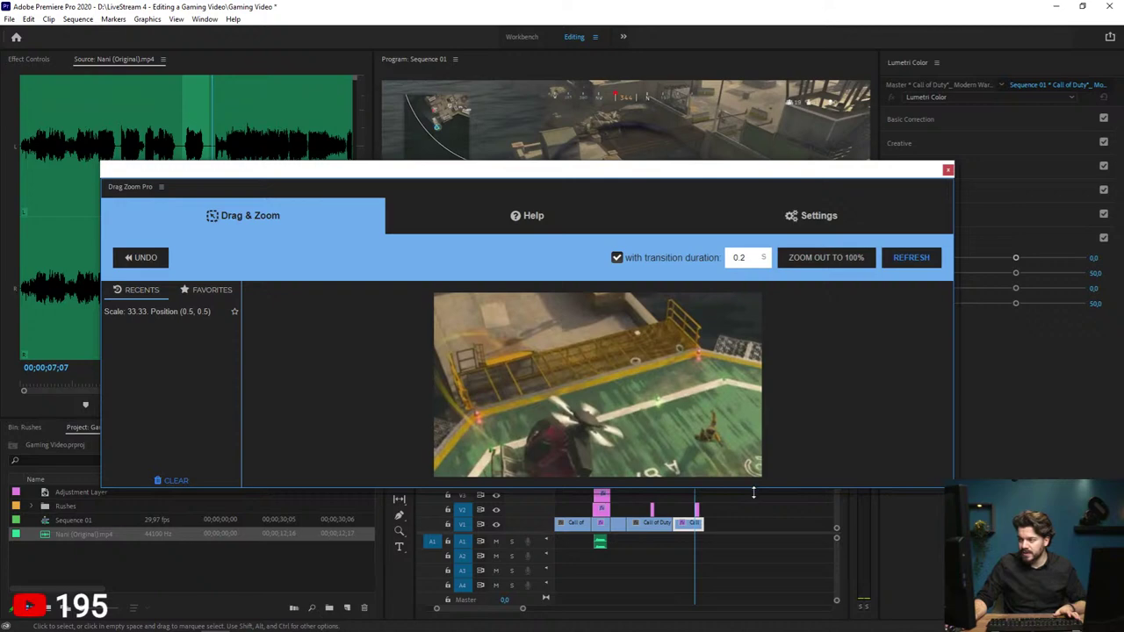
drag(752, 493, 752, 527)
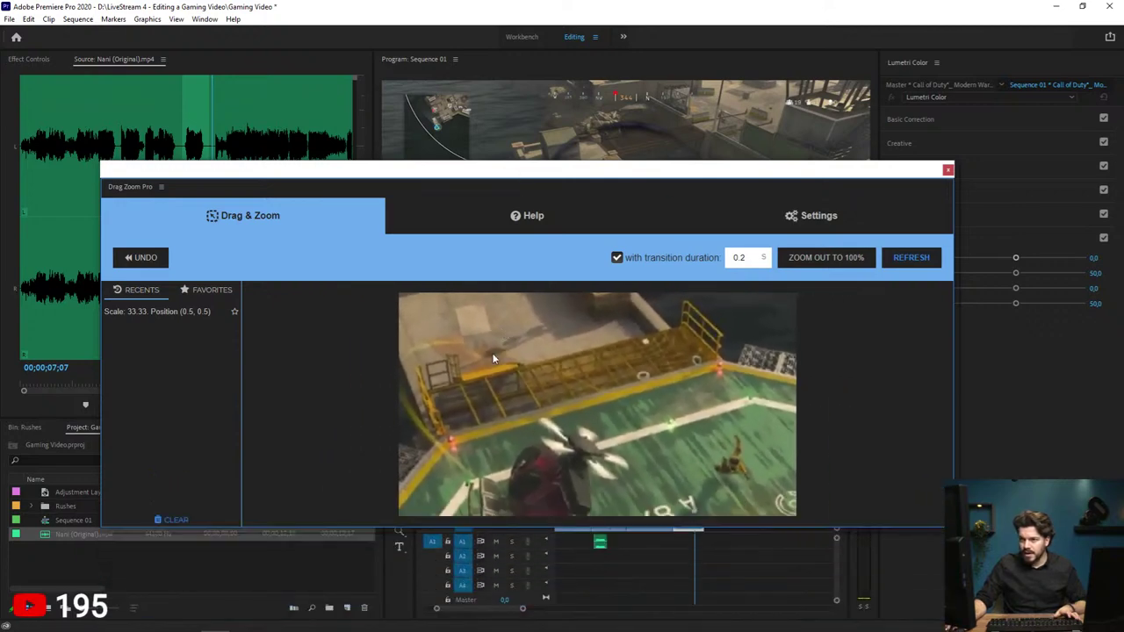
Step: Try two zooms at scale 600 on the helicopter clip with a 0.2 s transition, boxing small areas of the preview
drag(489, 346, 495, 346)
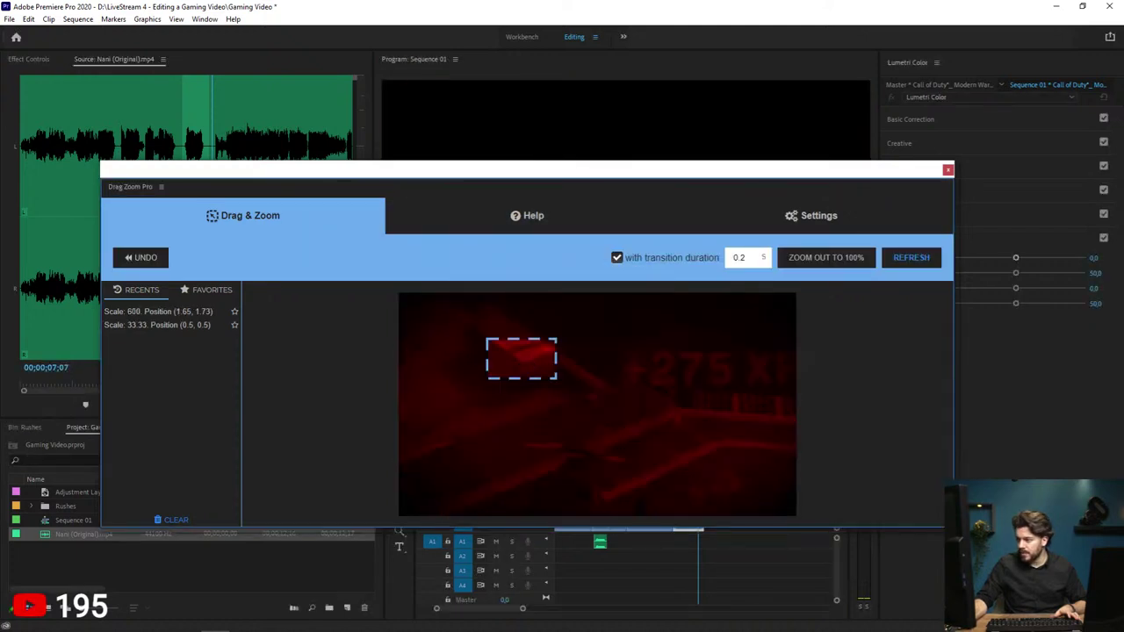
drag(553, 384, 574, 394)
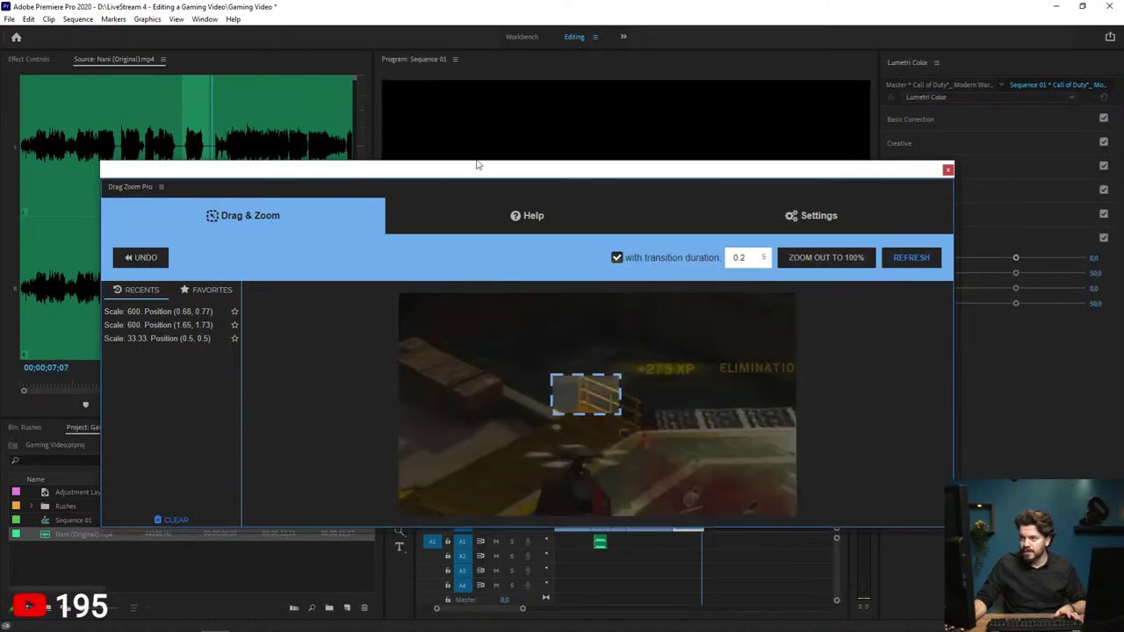
Step: Move the Drag Zoom Pro window up, make it narrower and taller, and try another scale 600 zoom on the last helicopter clip
drag(488, 160, 483, 57)
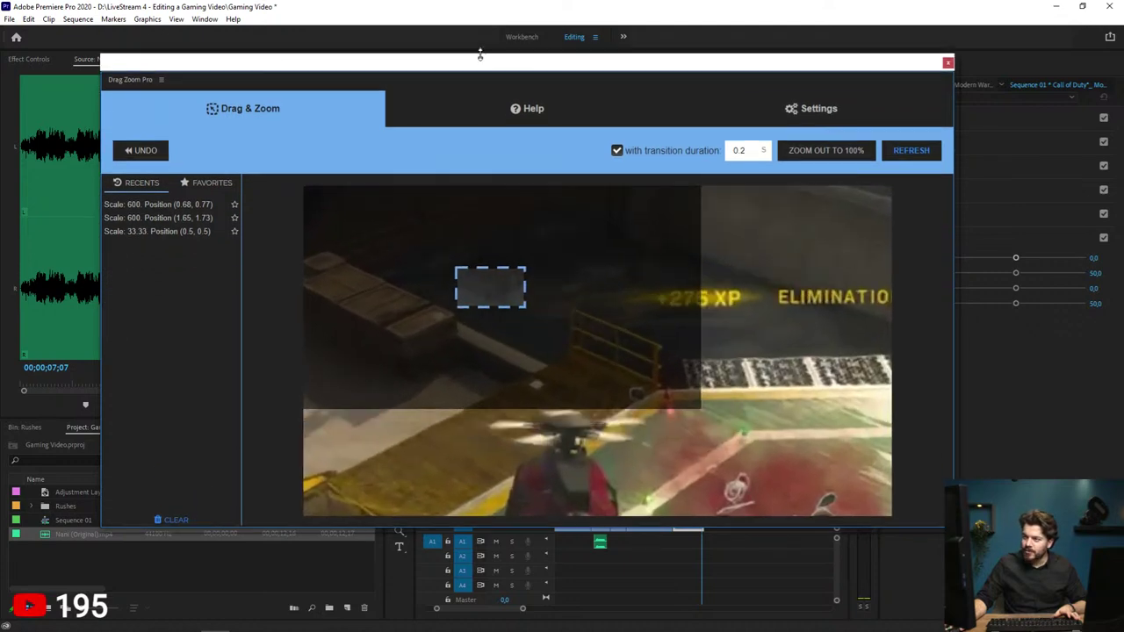
drag(956, 527, 655, 589)
drag(453, 375, 414, 387)
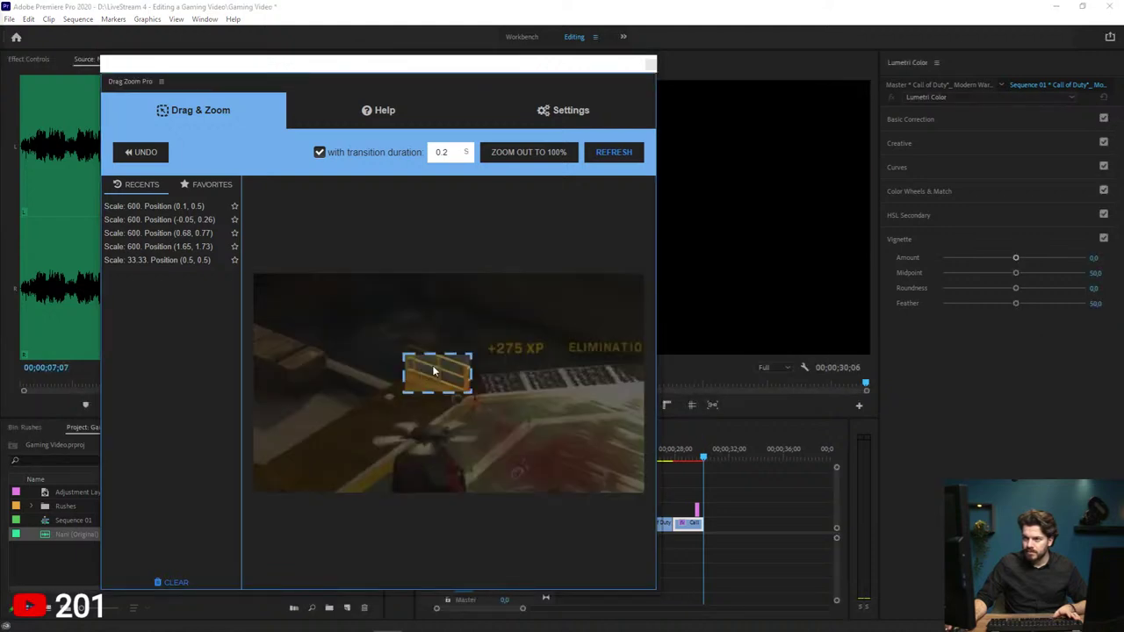
Step: Try the recent zooms at scale 600 (1.65, 1.73) and 33.33 (0.5, 0.5), undoing the former, and clear the recents list
click(145, 246)
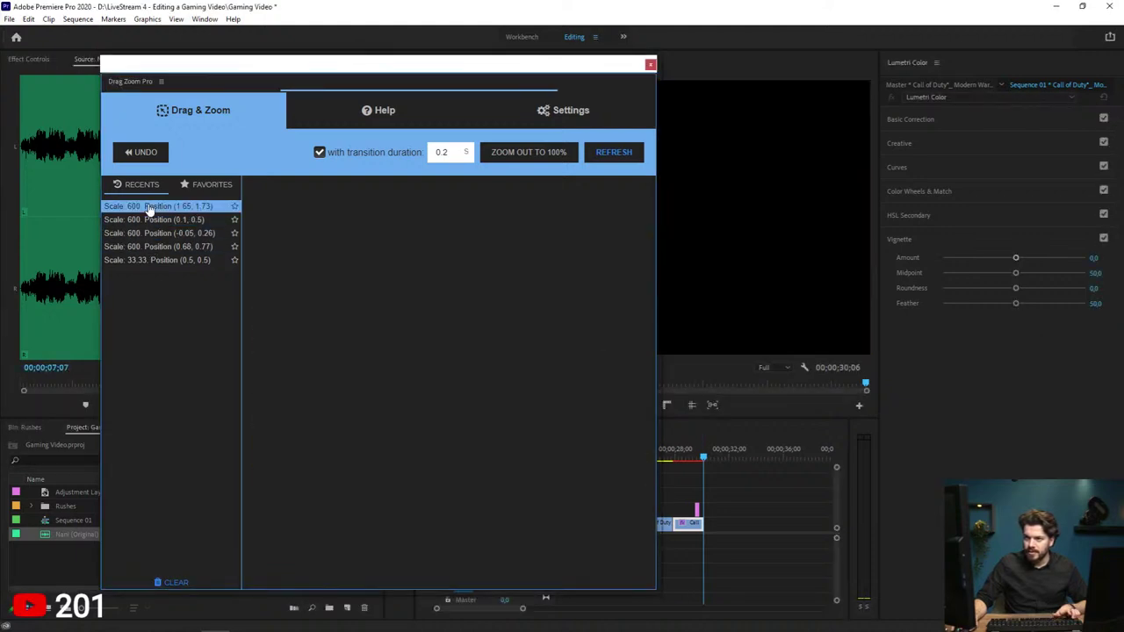
click(132, 155)
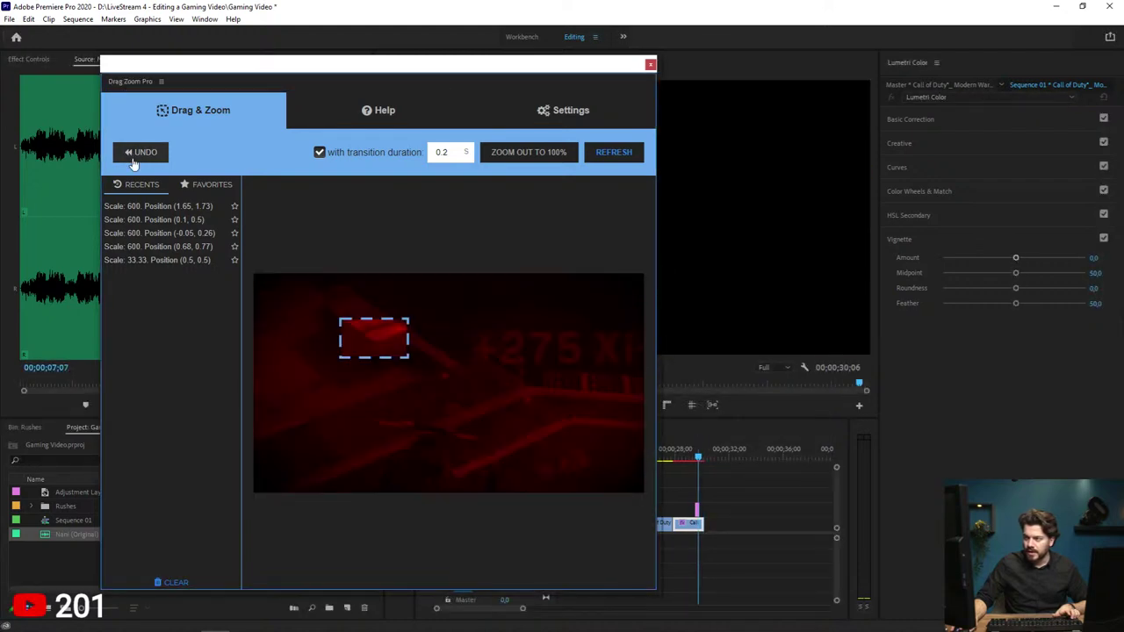
click(149, 261)
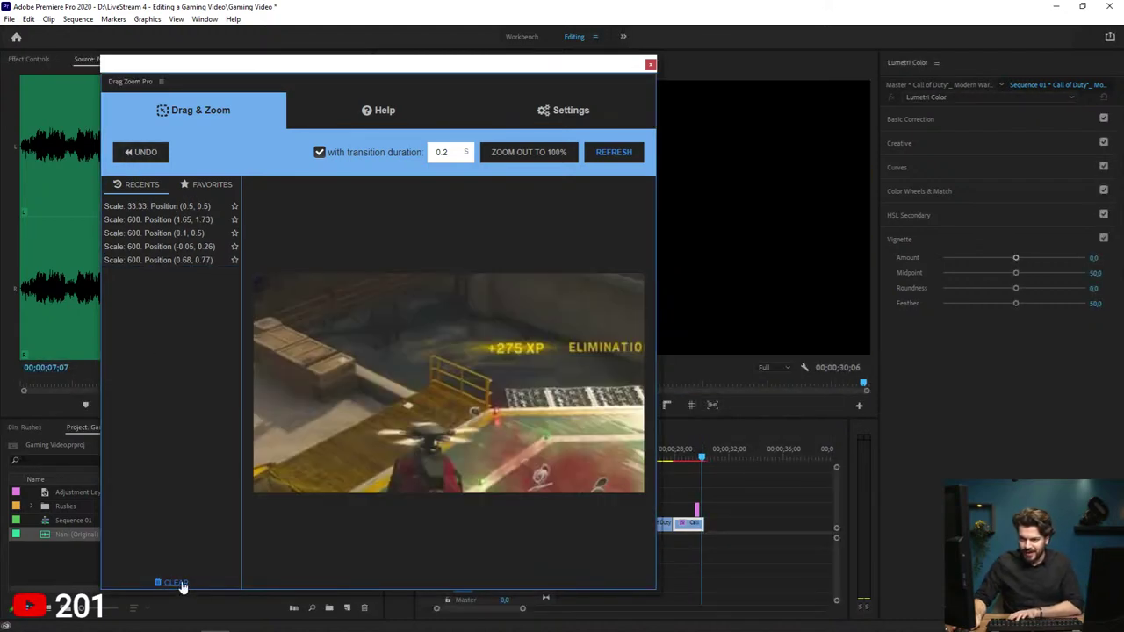
click(176, 582)
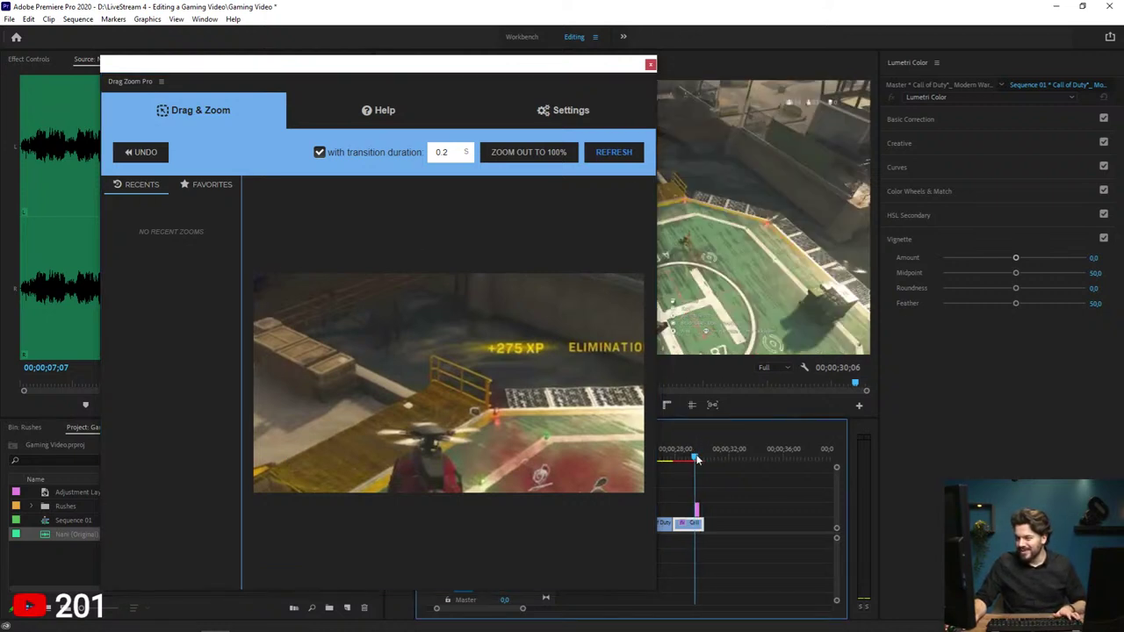
Step: Set the zoom transition duration to 0.5 s and zoom out to 100% from within the last helicopter clip
drag(698, 459, 694, 461)
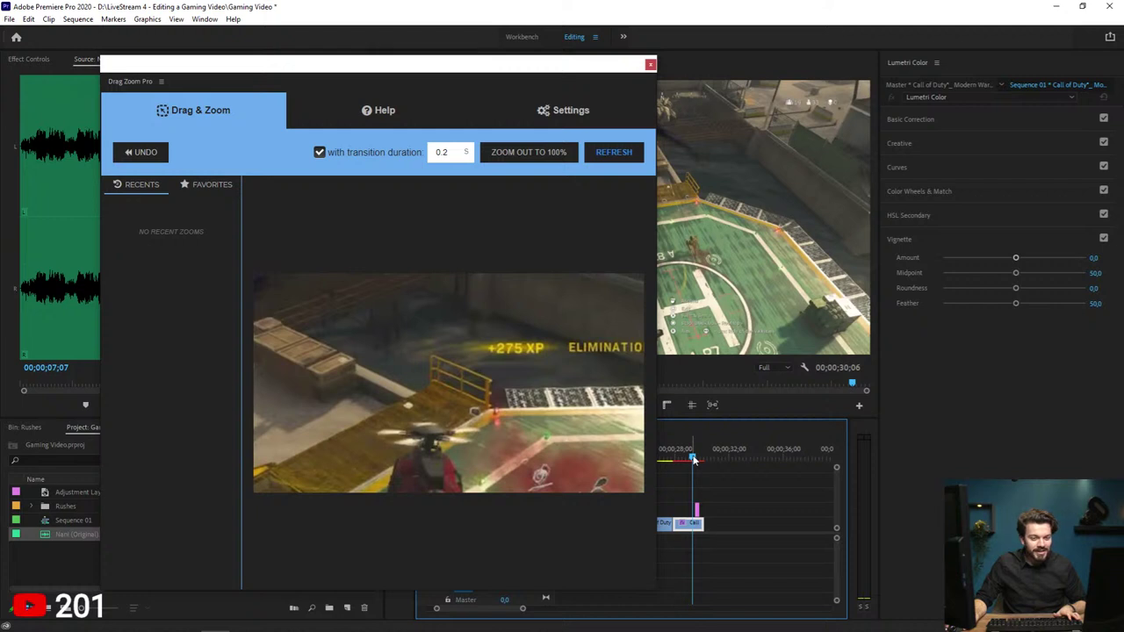
drag(695, 458, 697, 460)
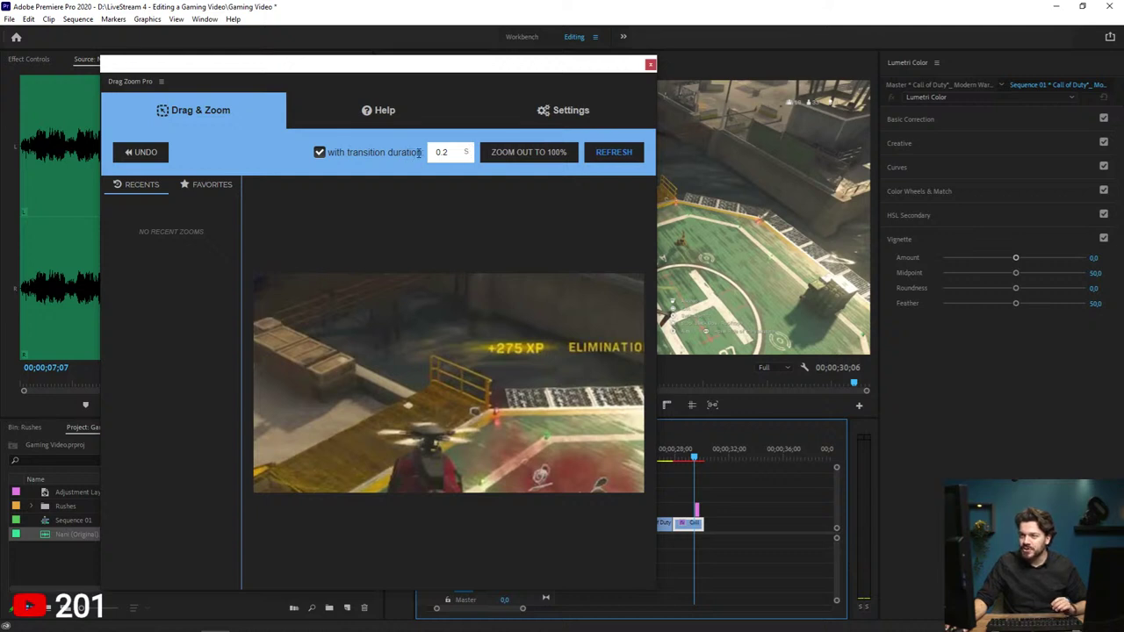
click(454, 153)
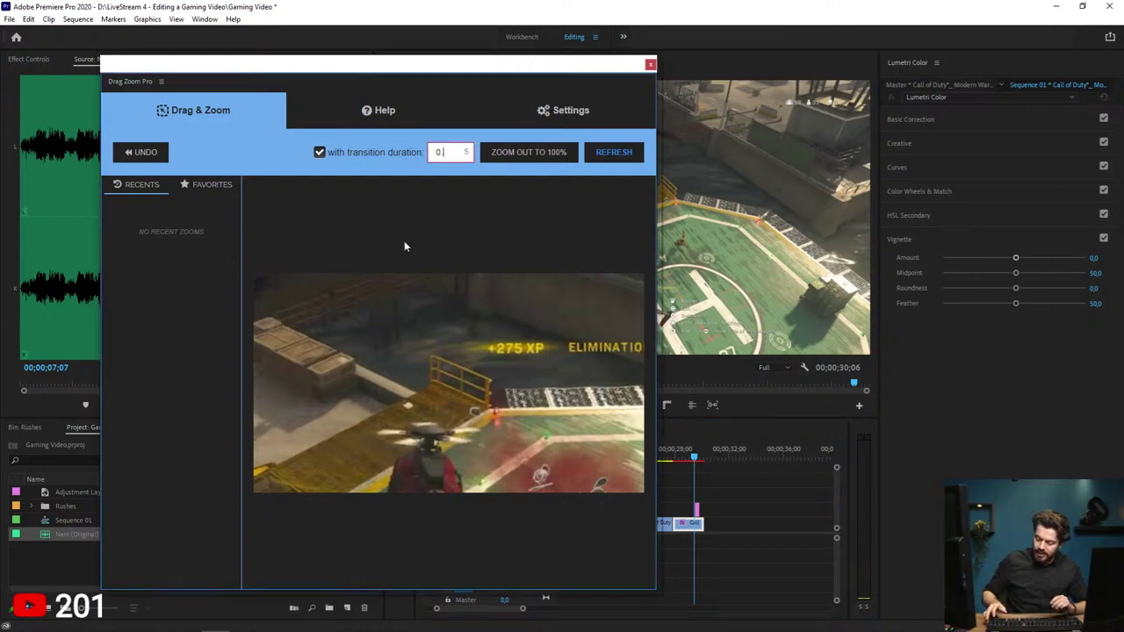
text(5)
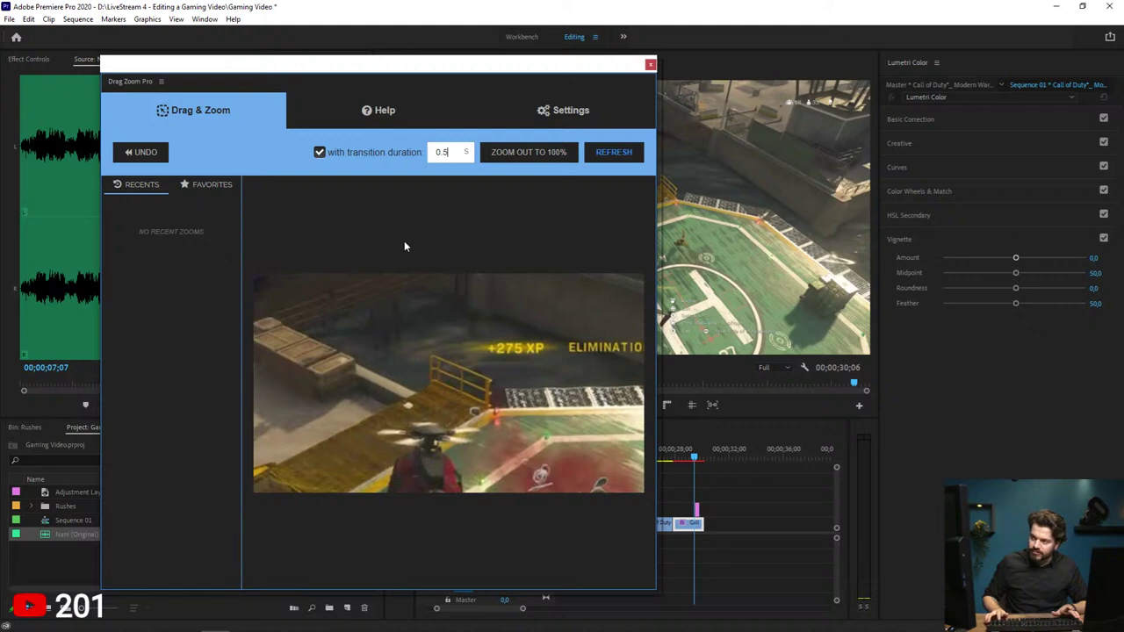
click(523, 158)
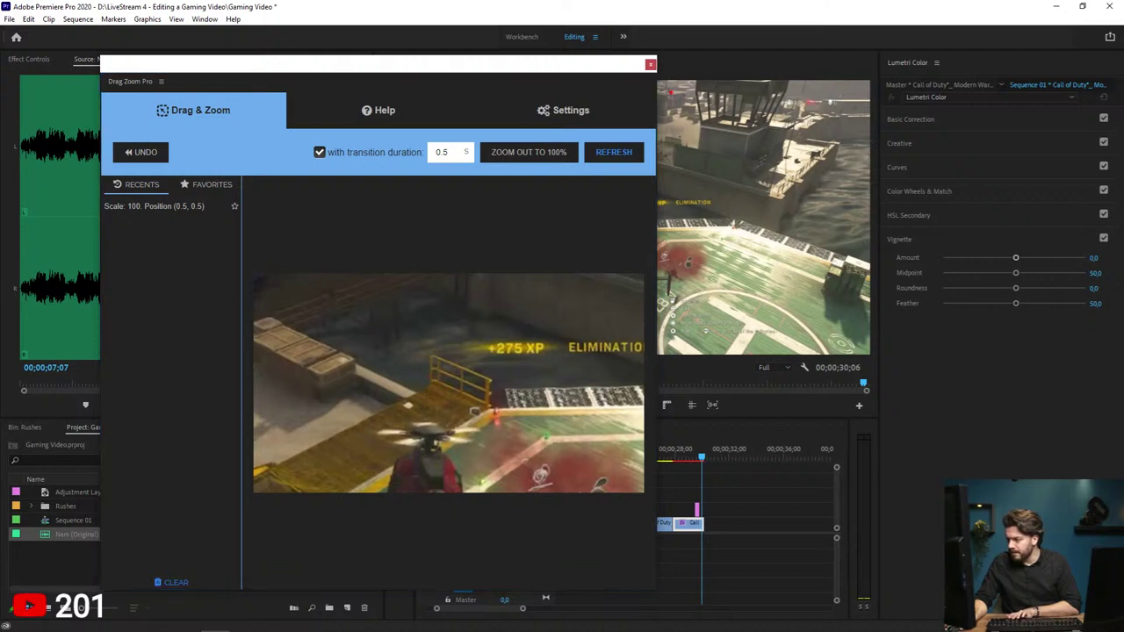
Step: Load an earlier frame of the last helicopter clip into the preview and try a zoom at scale 600, position (-1.59, -0.97)
click(696, 451)
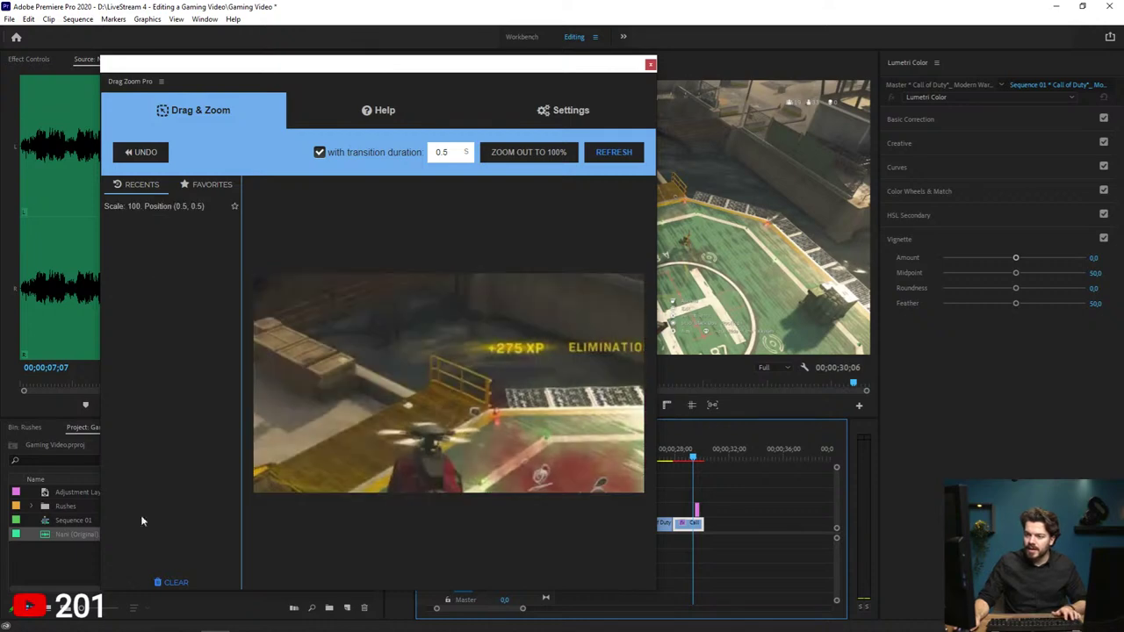
click(614, 152)
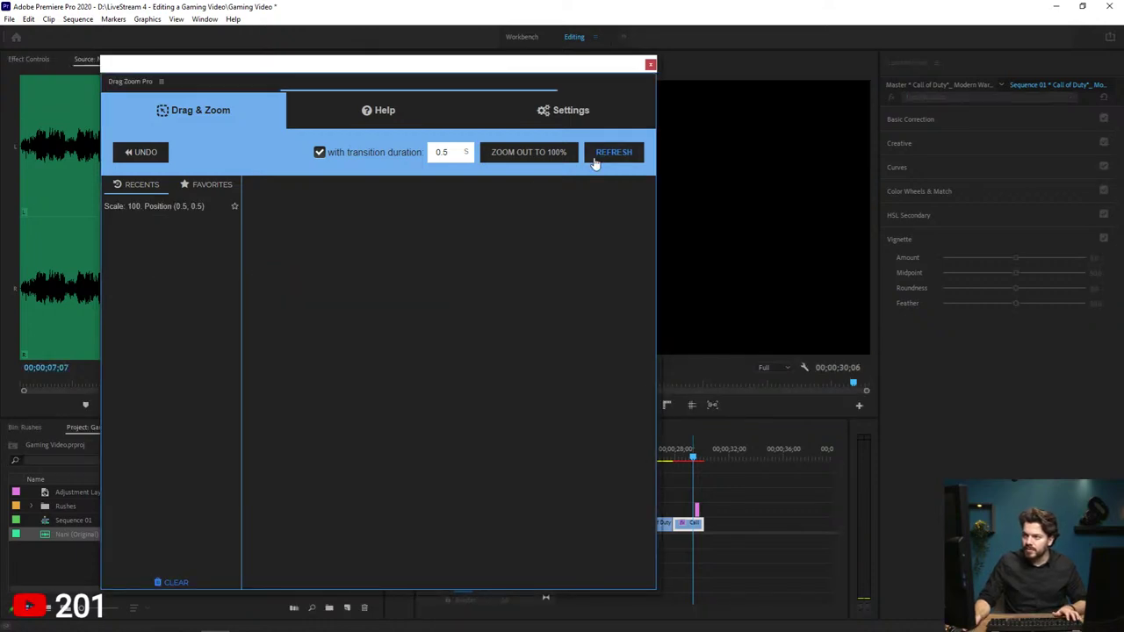
drag(457, 395, 553, 397)
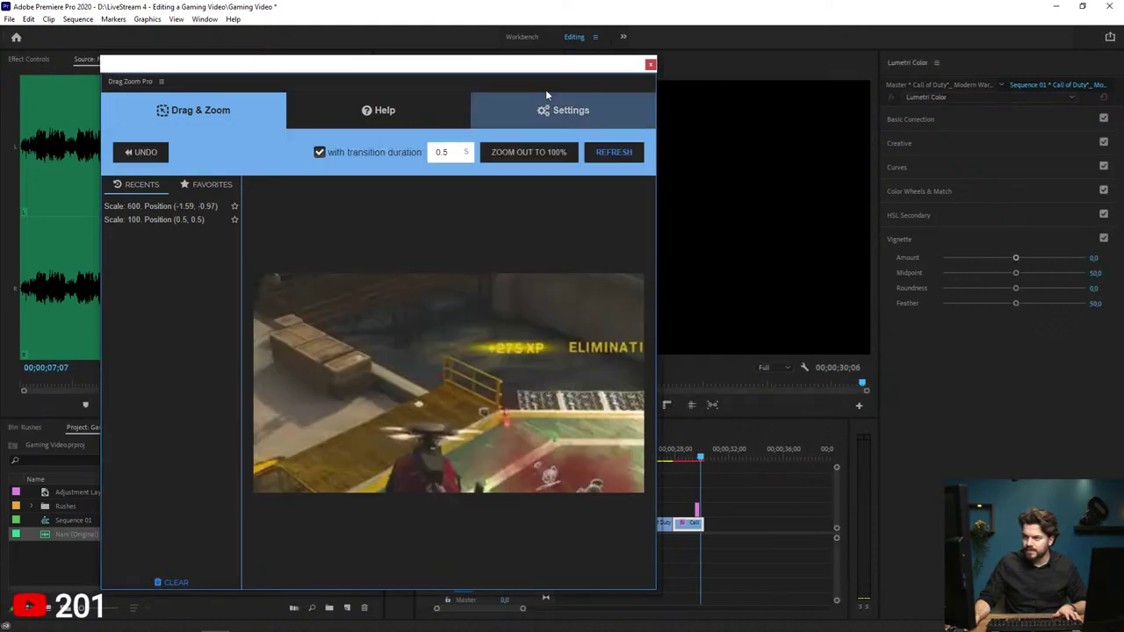
Step: Set the Drag Zoom Pro maximum scale to 300 % and return to the zoom controls
click(557, 111)
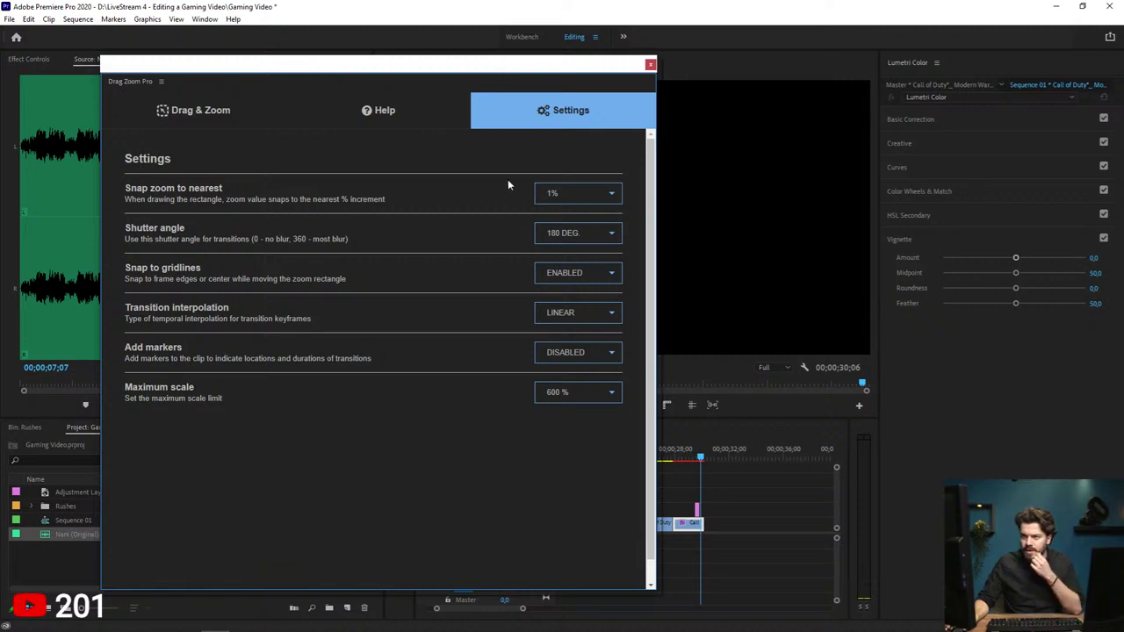
click(602, 394)
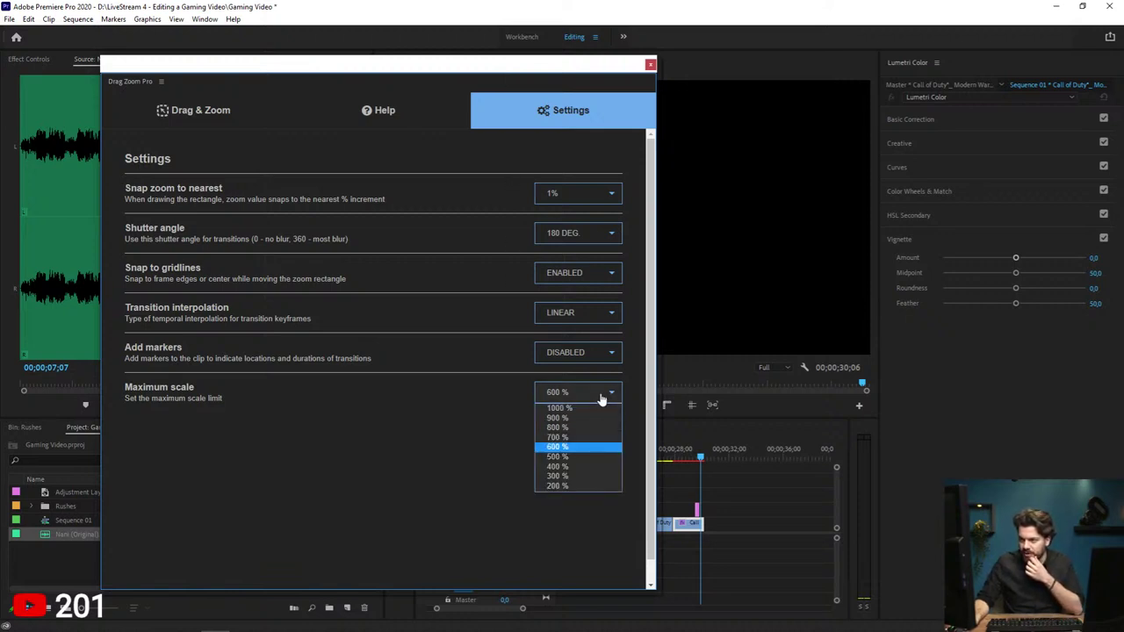
click(562, 476)
click(200, 111)
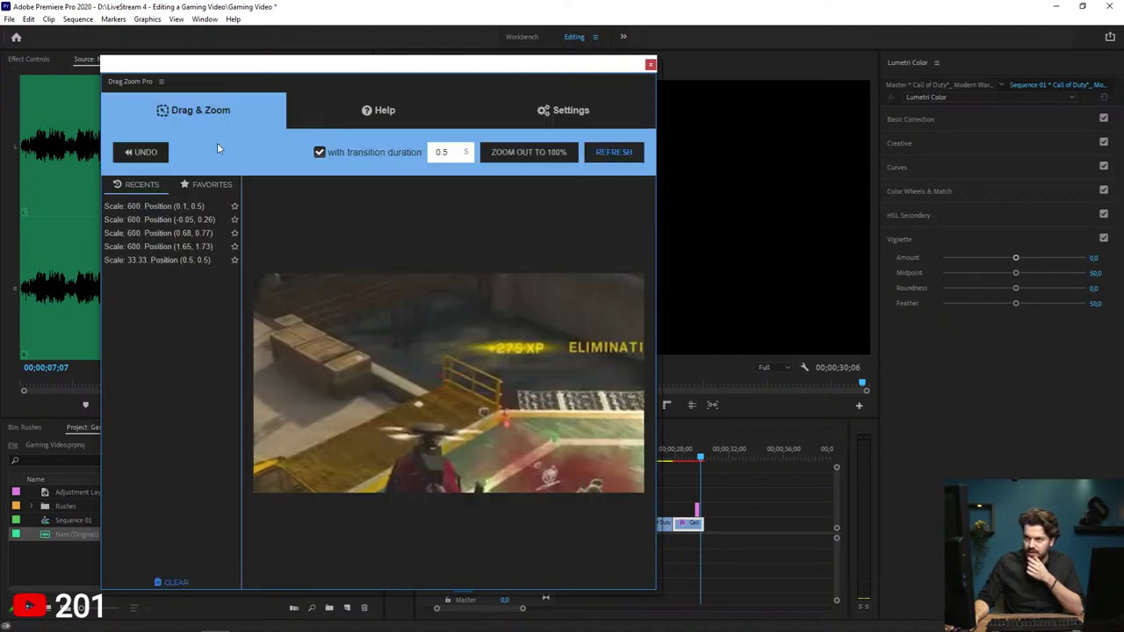
Step: Clear the recent zooms, refresh the preview, and try a scale 300 zoom at position (-0.4, 0.48), reapplying it from the recents
click(174, 583)
click(610, 153)
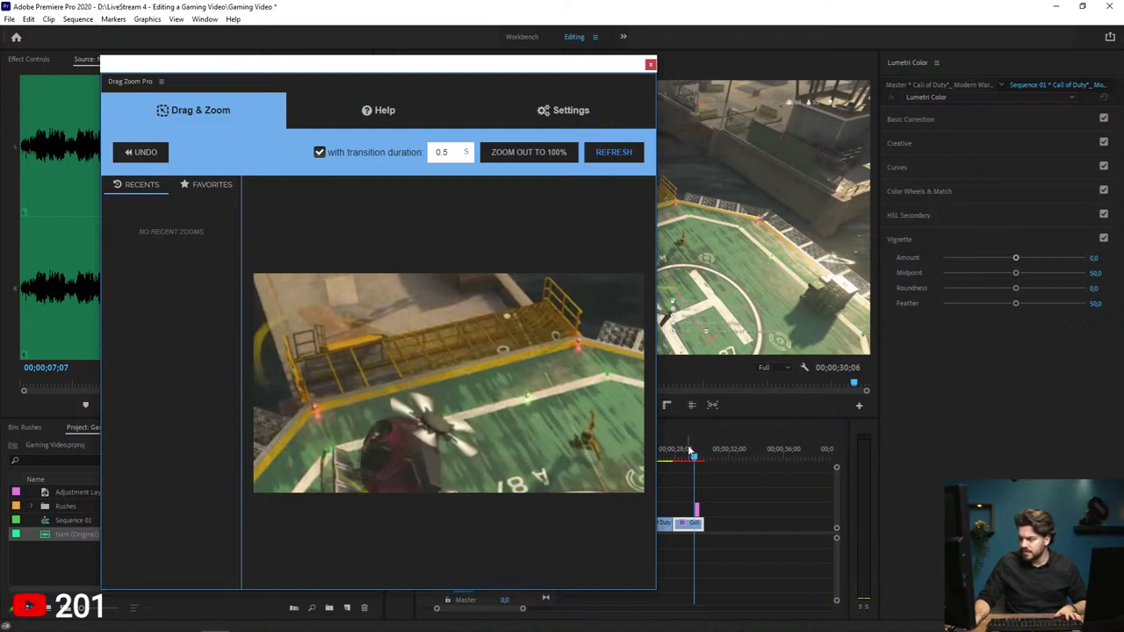
click(502, 348)
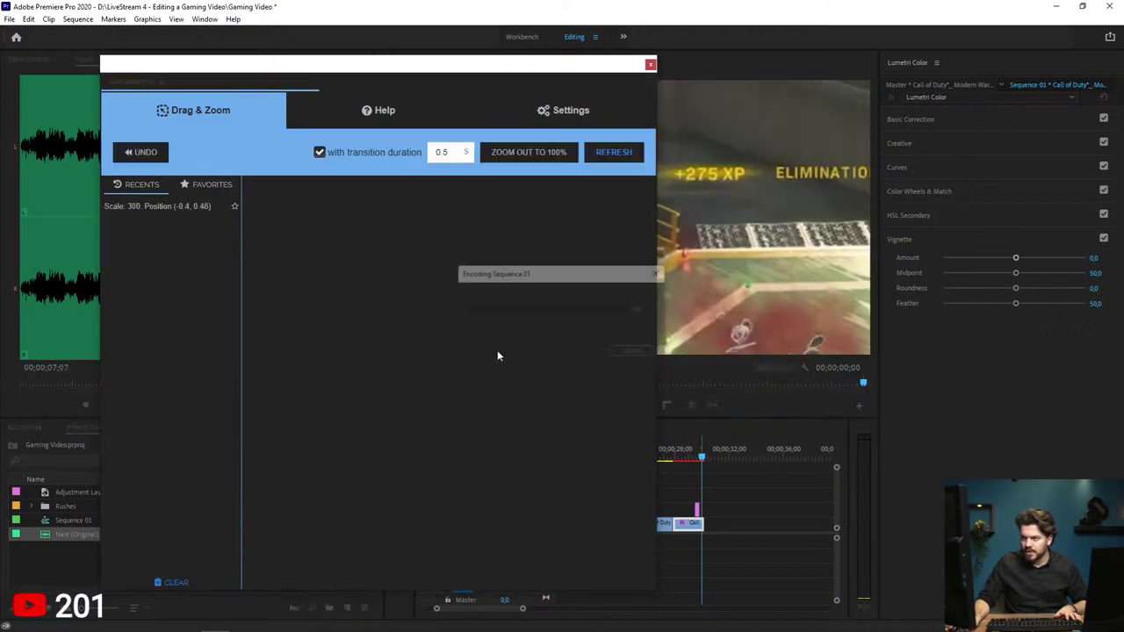
drag(701, 454, 694, 455)
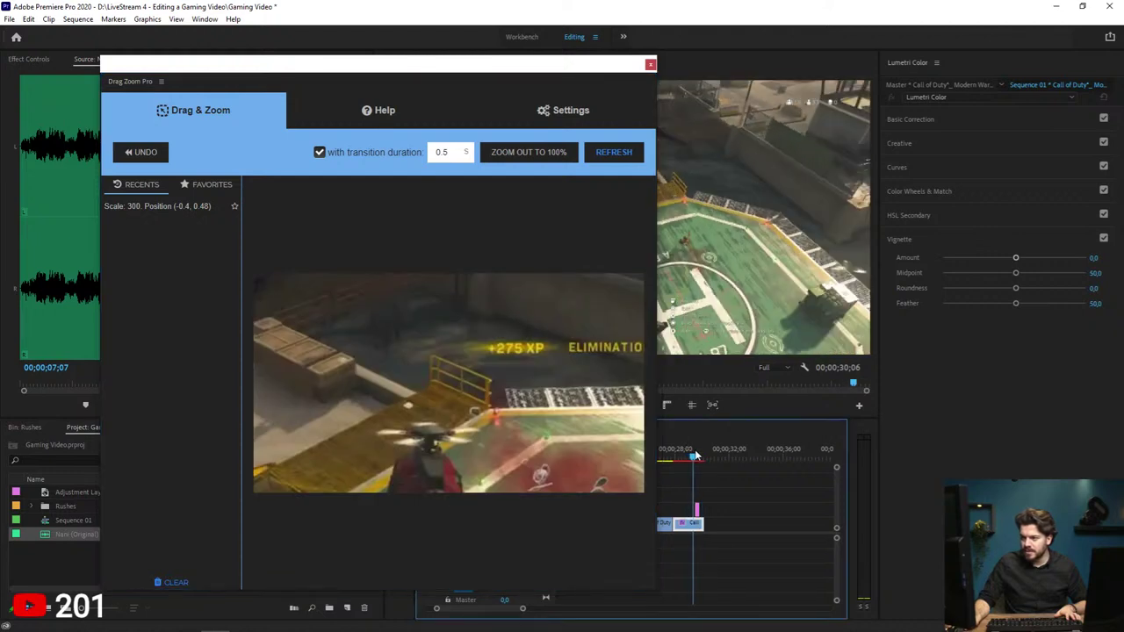
click(171, 208)
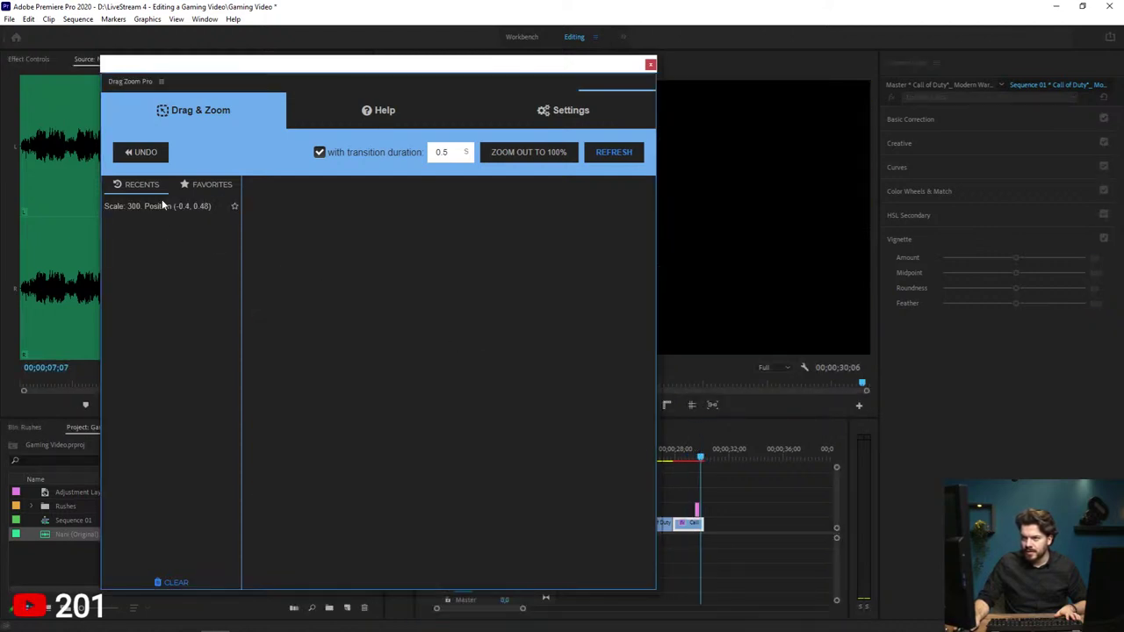
click(165, 207)
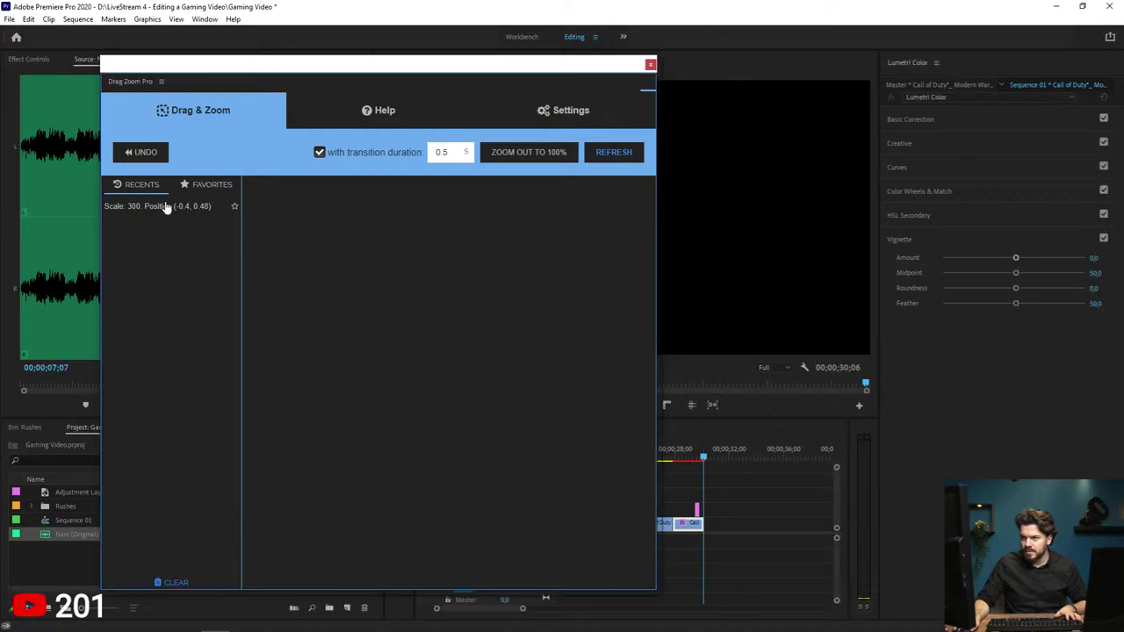
click(169, 206)
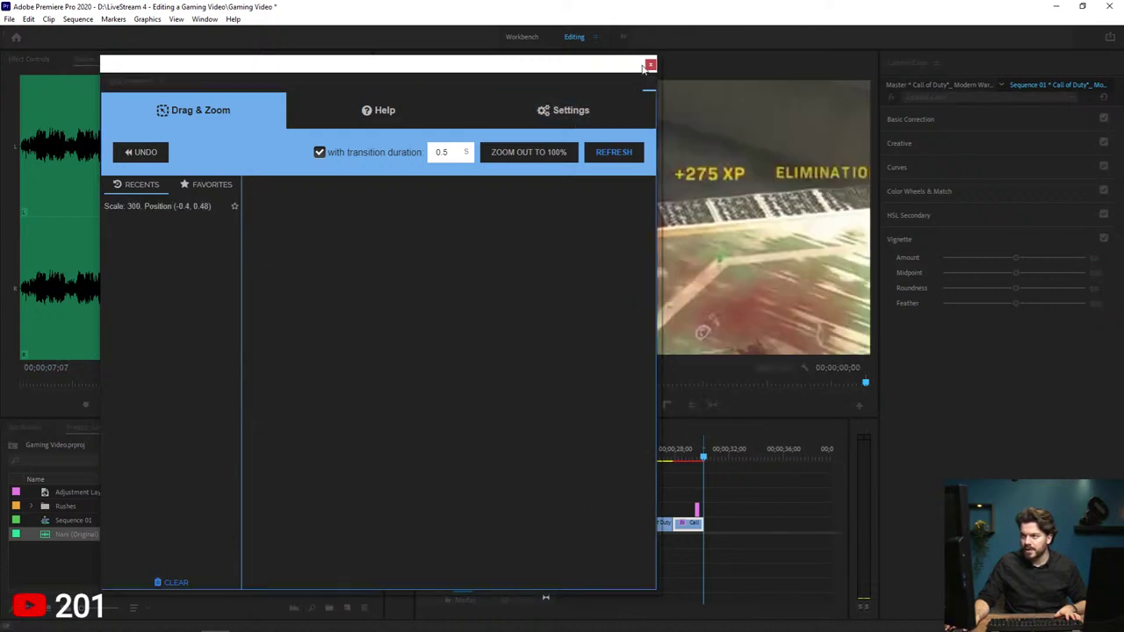
Step: Place the playhead at the start of the last helicopter clip and reposition and widen the Drag Zoom Pro window
drag(609, 74, 548, 256)
mouse_move(690, 457)
mouse_down()
mouse_move(665, 452)
mouse_move(675, 454)
mouse_up()
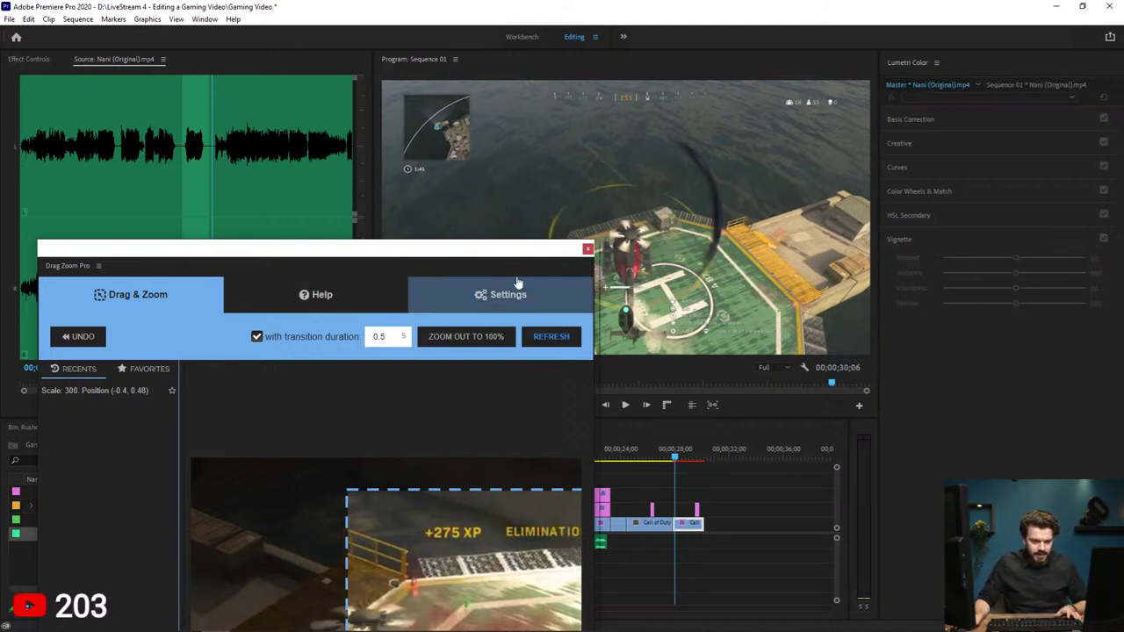
drag(448, 250, 470, 64)
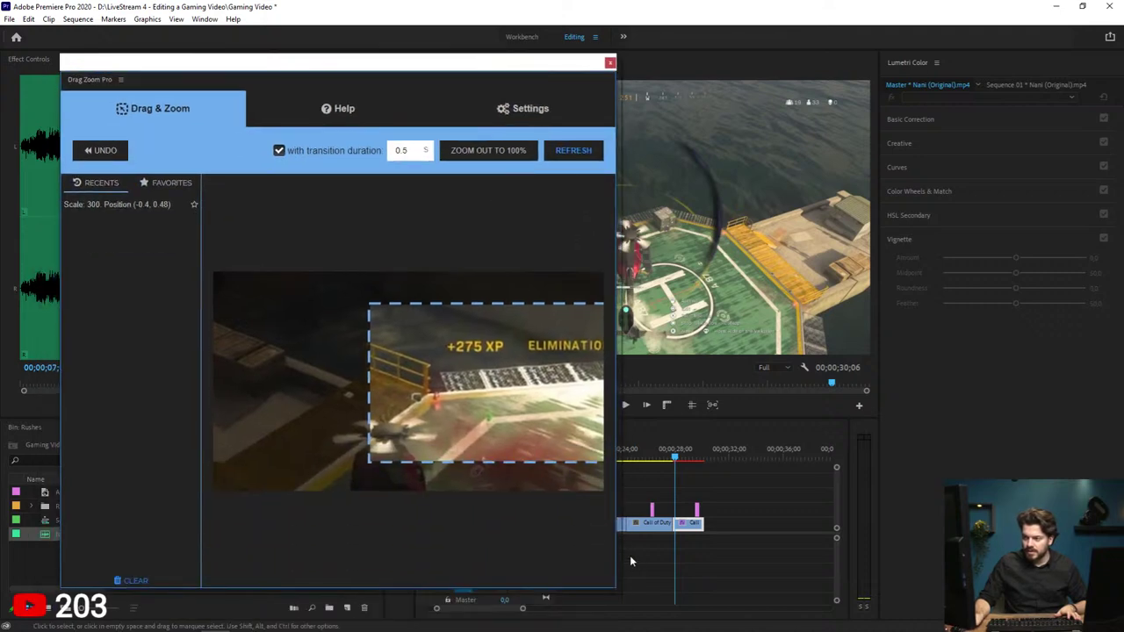
drag(616, 592, 825, 576)
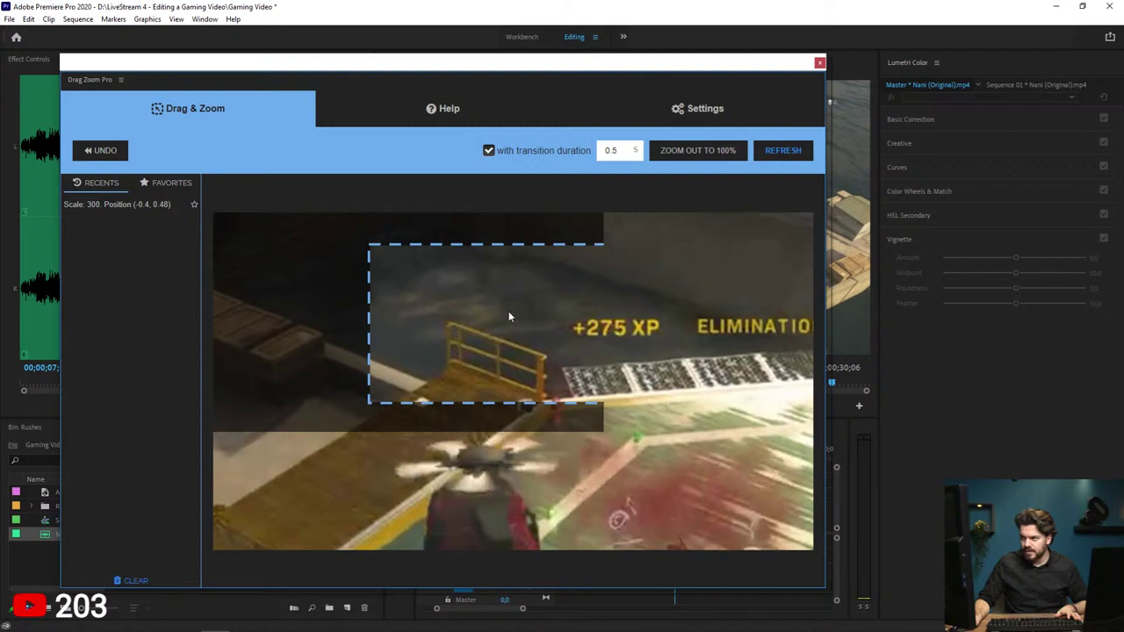
Step: Try scale 300 zooms at positions (0, -0.58) and (-0.4, 0.48), clear the recents and close Drag Zoom Pro
mouse_move(467, 292)
mouse_down()
mouse_move(360, 244)
mouse_move(509, 463)
mouse_move(516, 448)
mouse_up()
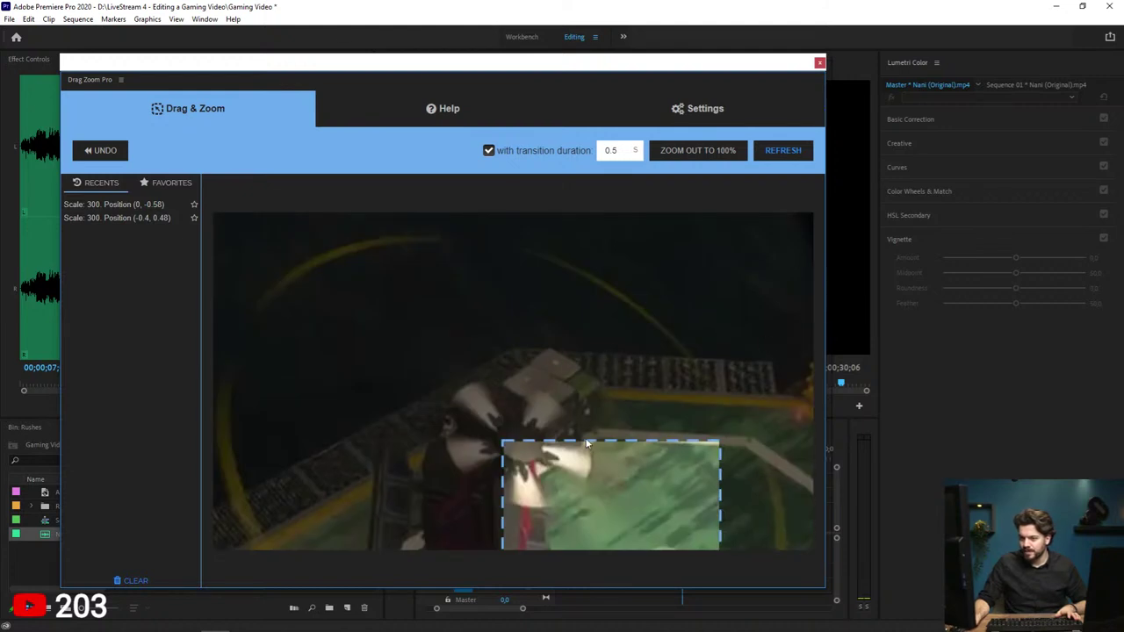
click(160, 219)
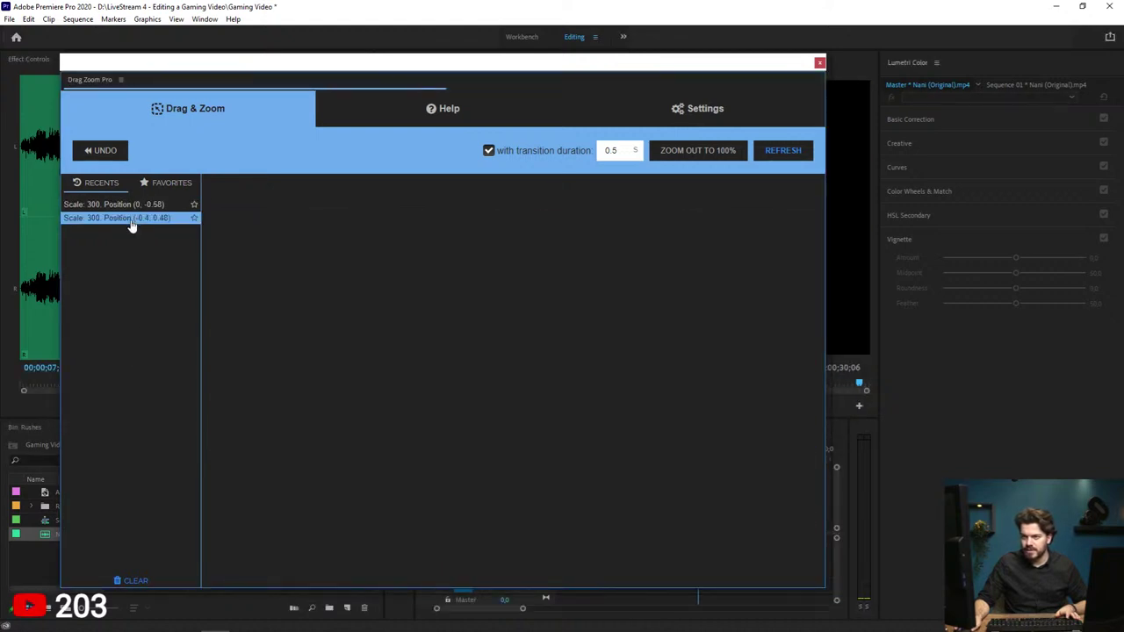
click(133, 581)
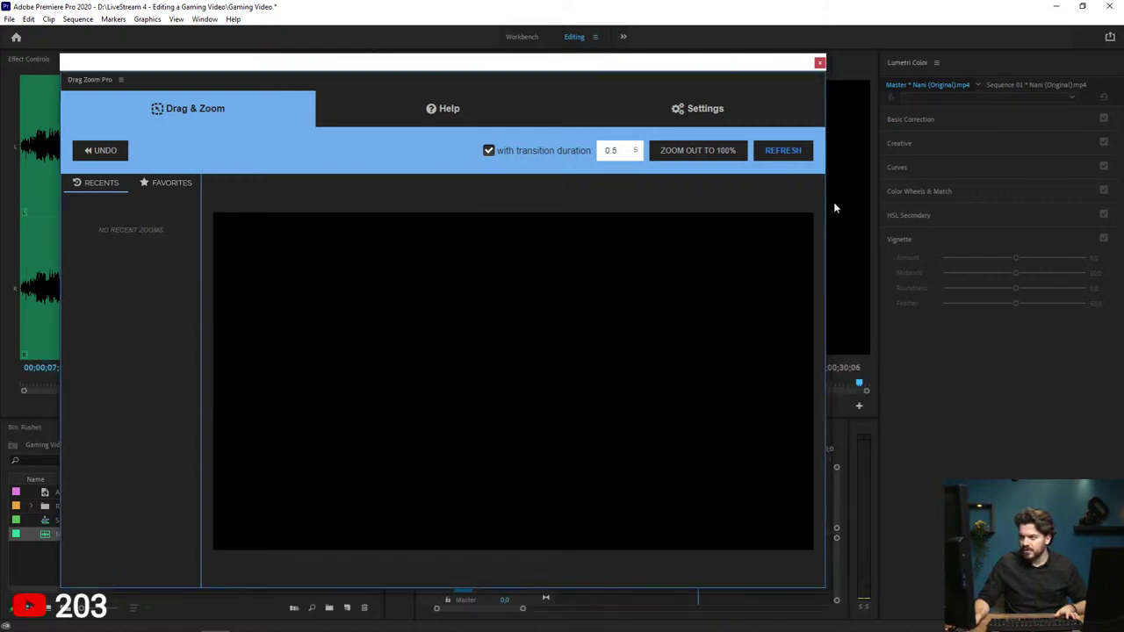
click(819, 63)
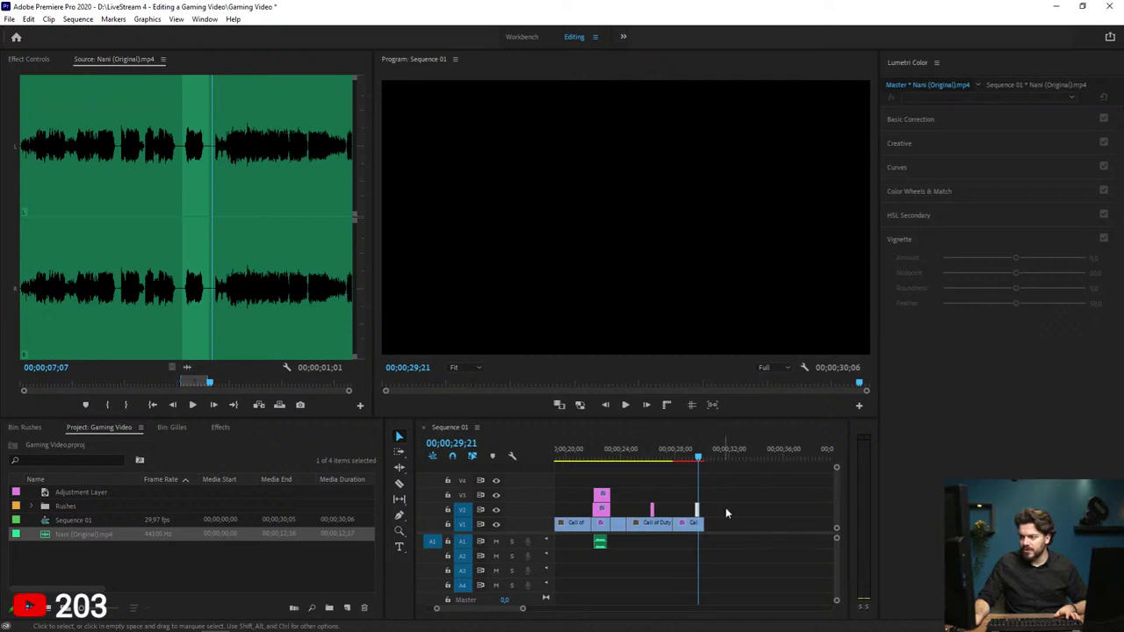
Step: Remove the Transform effect with all its zoom keyframes from the last helicopter clip on V1
click(692, 525)
click(34, 59)
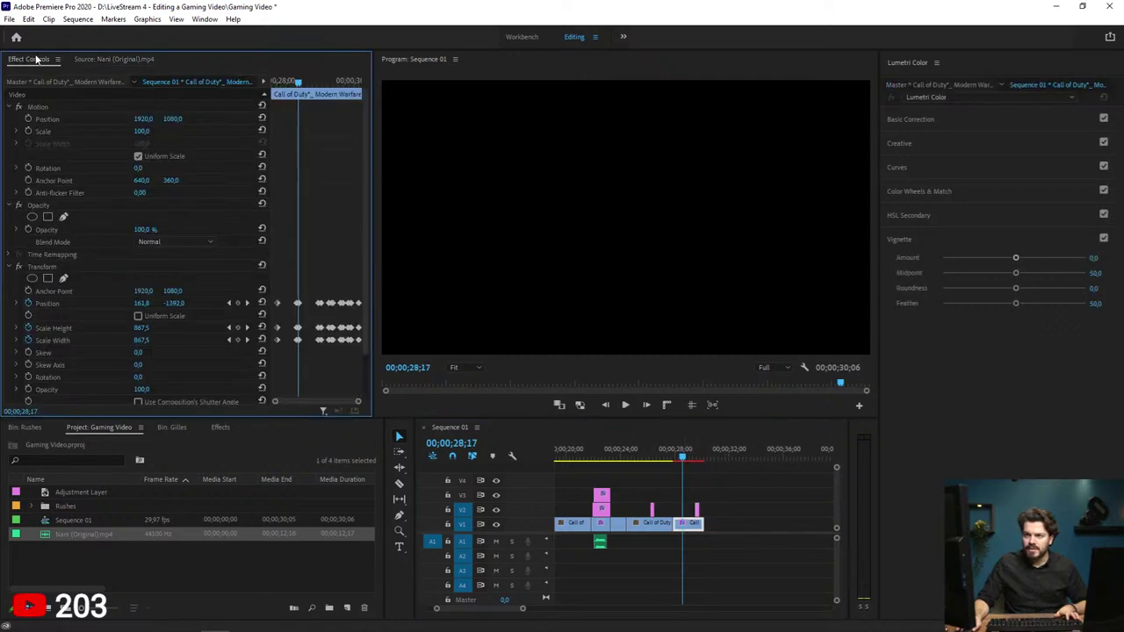
click(12, 267)
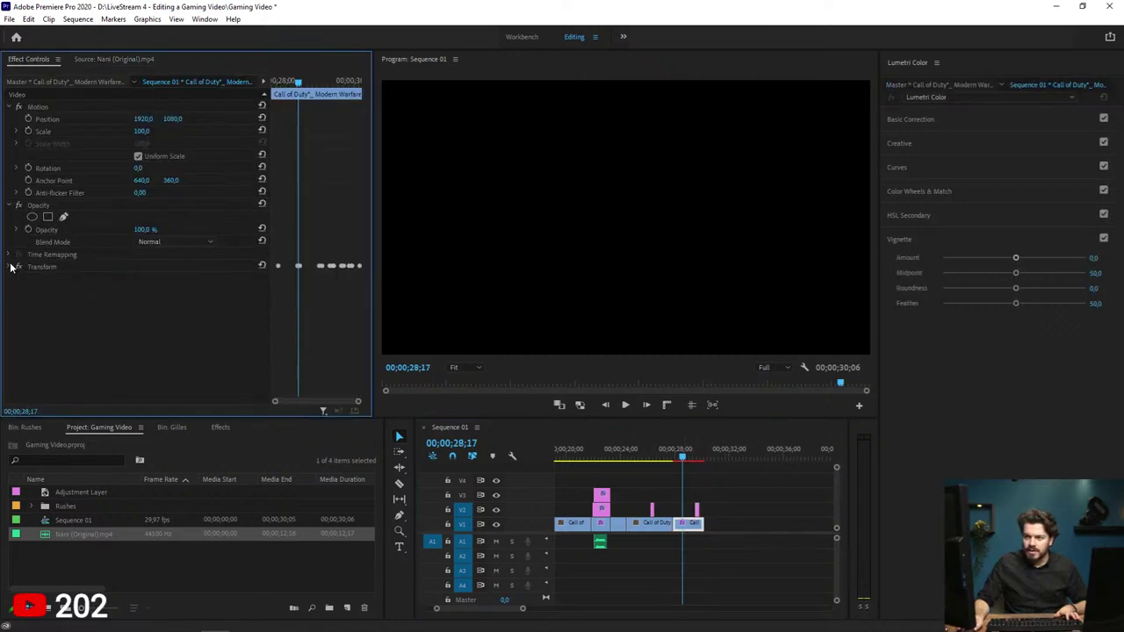
click(68, 267)
key(Delete)
Step: Place the playhead at 00;00;29;13 in the last helicopter clip, then reopen Drag Zoom Pro and dock it beside the Program monitor
click(685, 463)
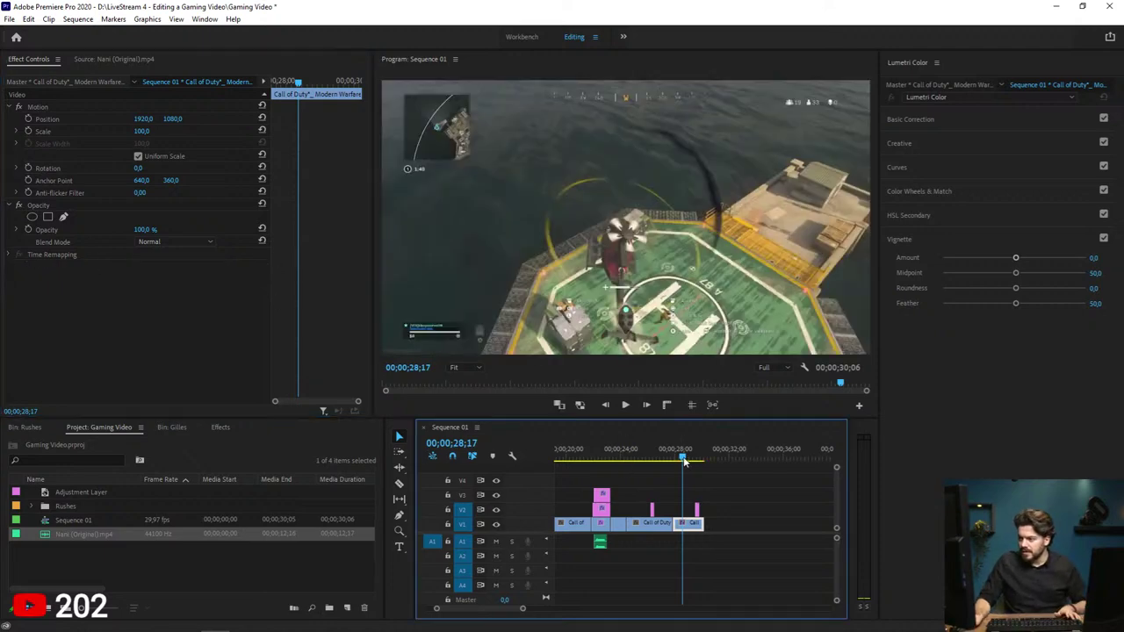
drag(685, 463, 697, 458)
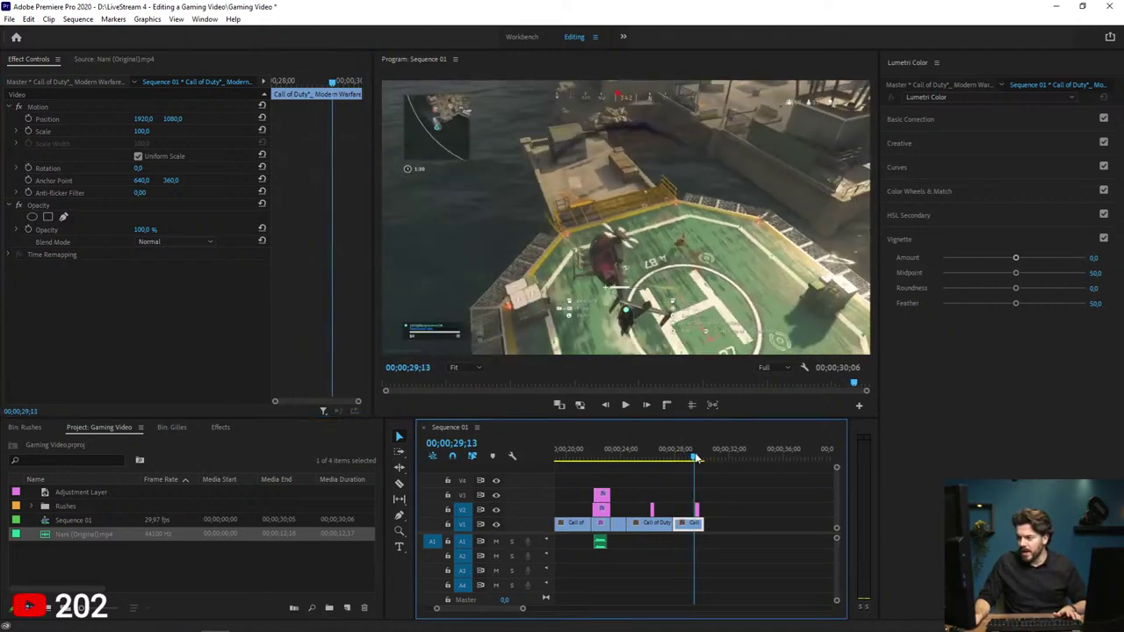
click(205, 19)
mouse_move(262, 64)
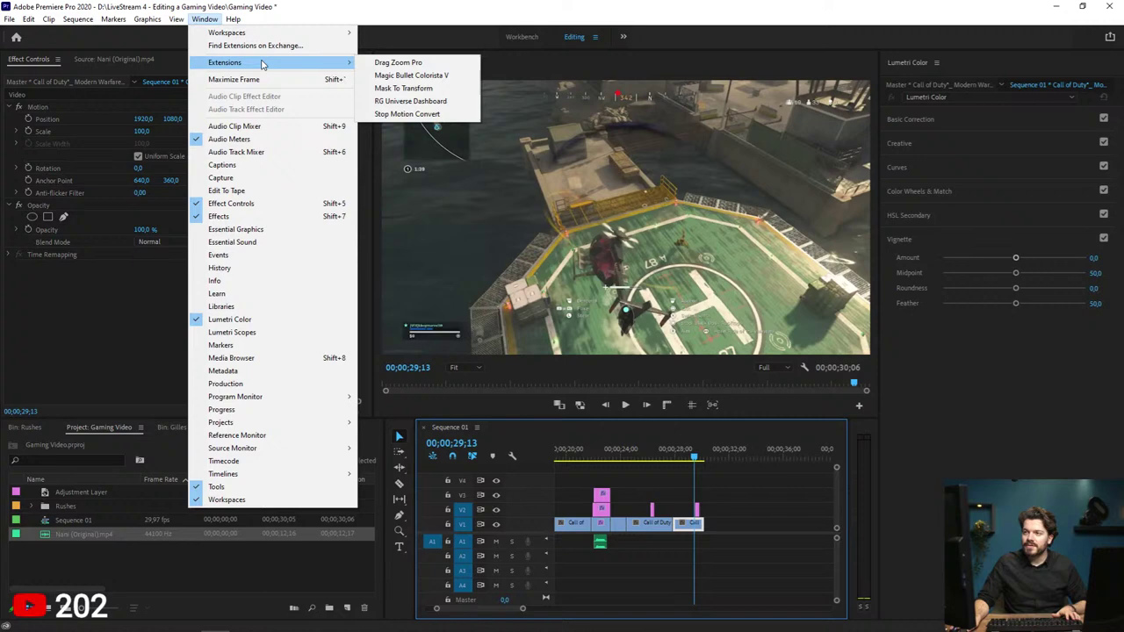
click(426, 65)
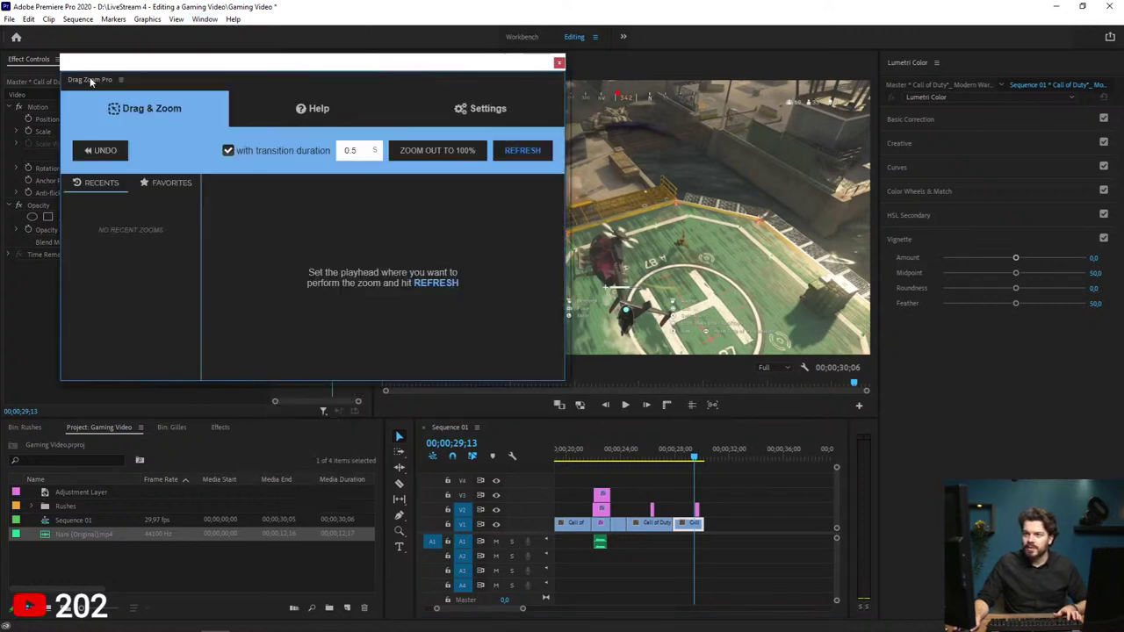
drag(91, 81, 353, 109)
drag(378, 220, 643, 246)
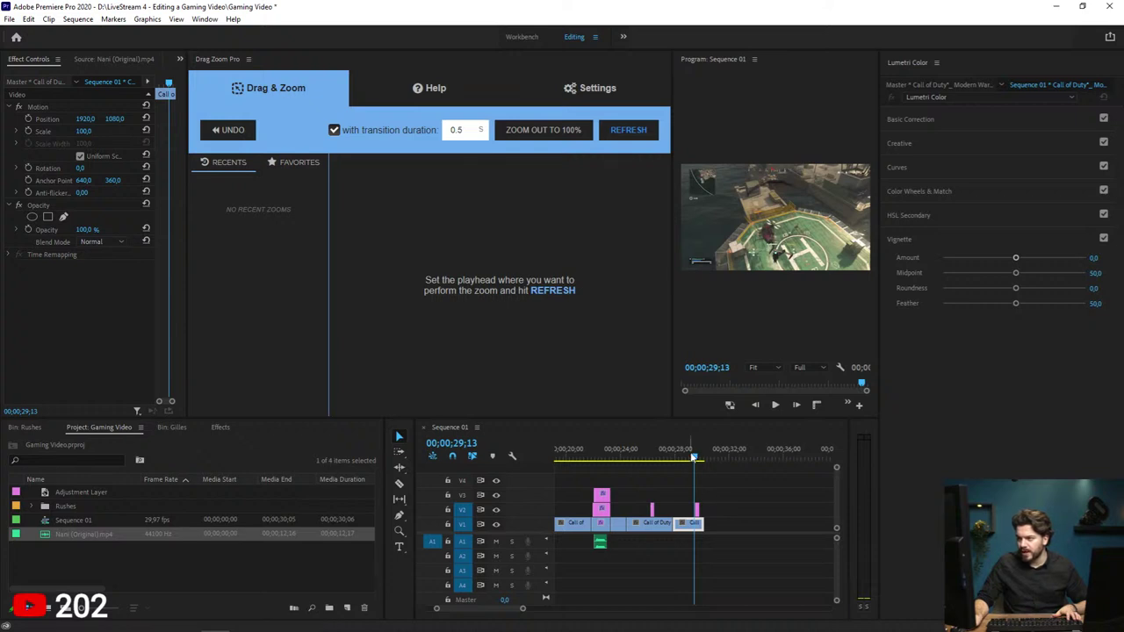
Step: Try a Drag Zoom Pro zoom of scale 300 at position (-0.14, -0.05) on the last helicopter clip and scrub back over it
drag(693, 457, 693, 460)
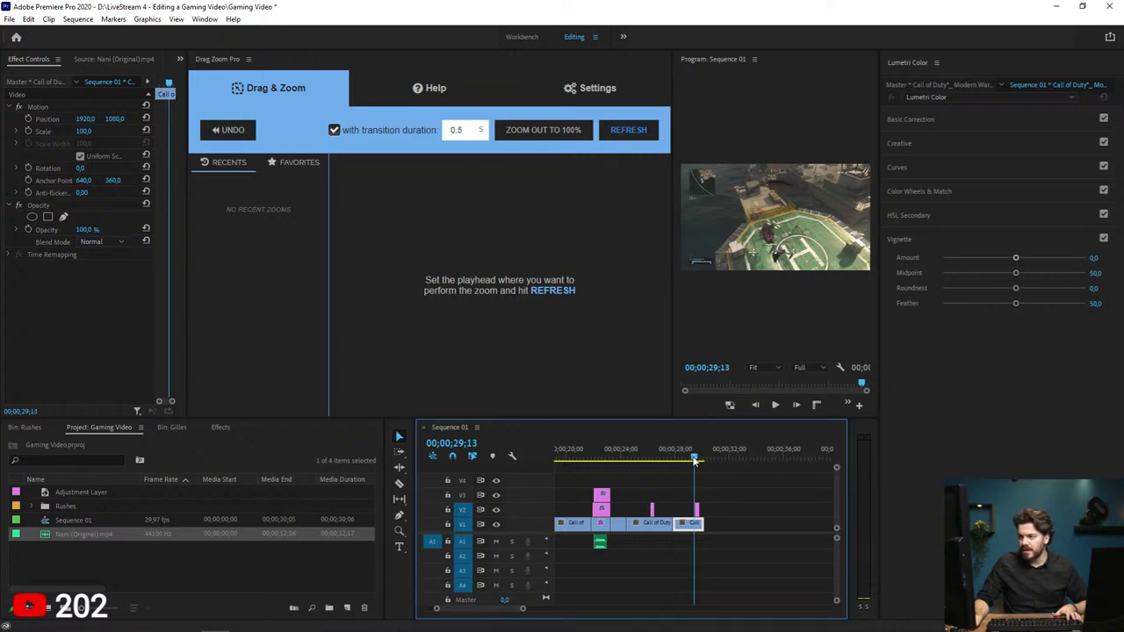
click(618, 133)
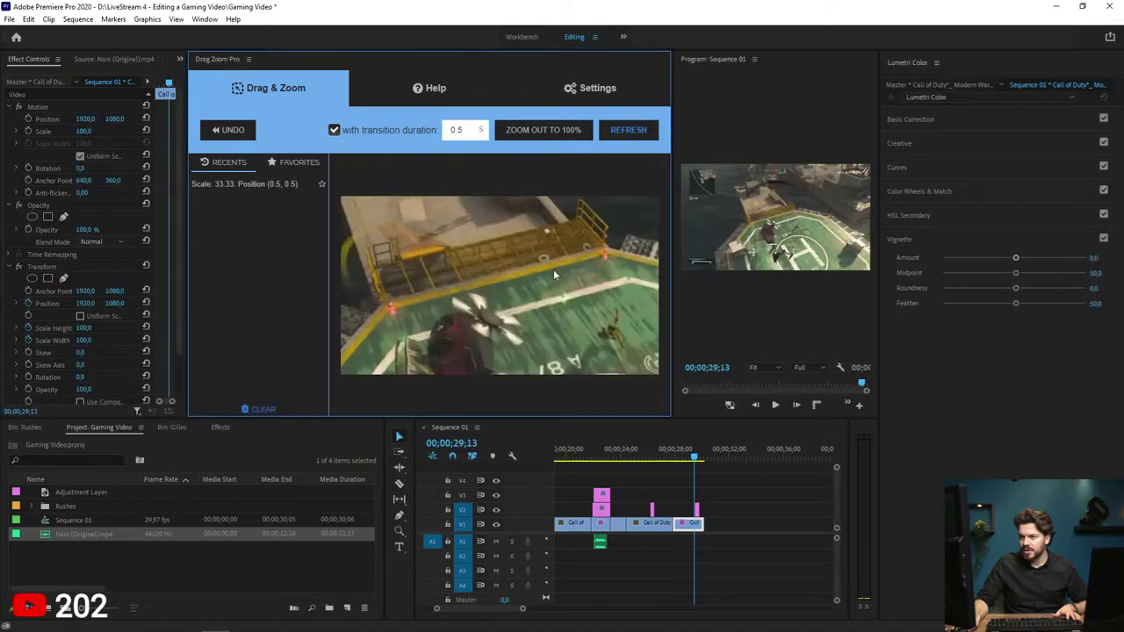
drag(553, 269, 516, 287)
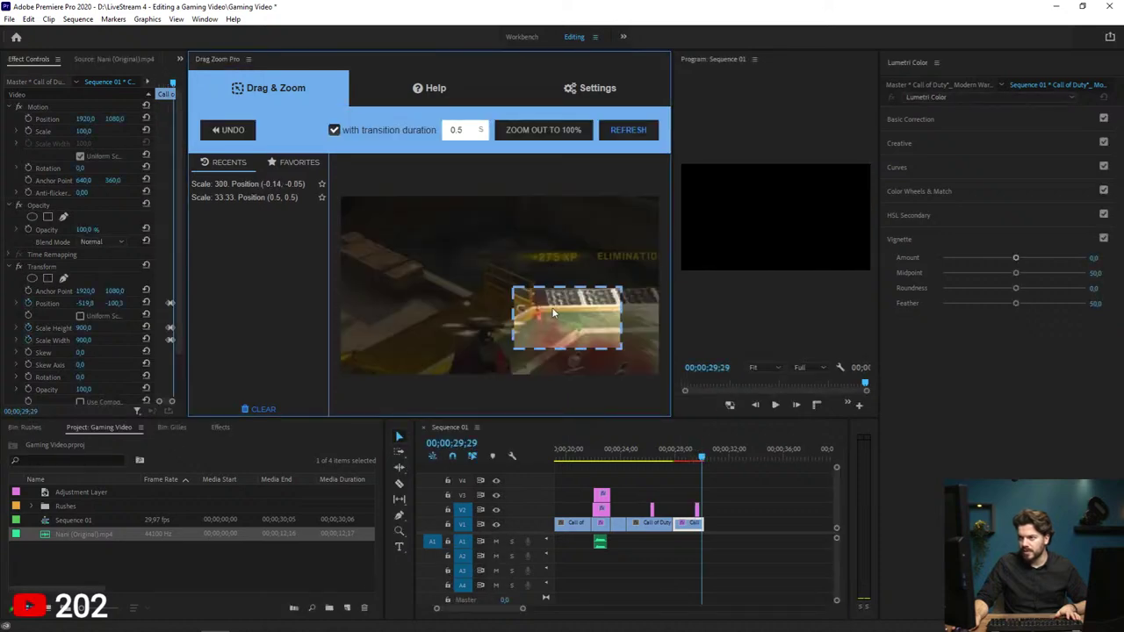
drag(701, 456, 695, 456)
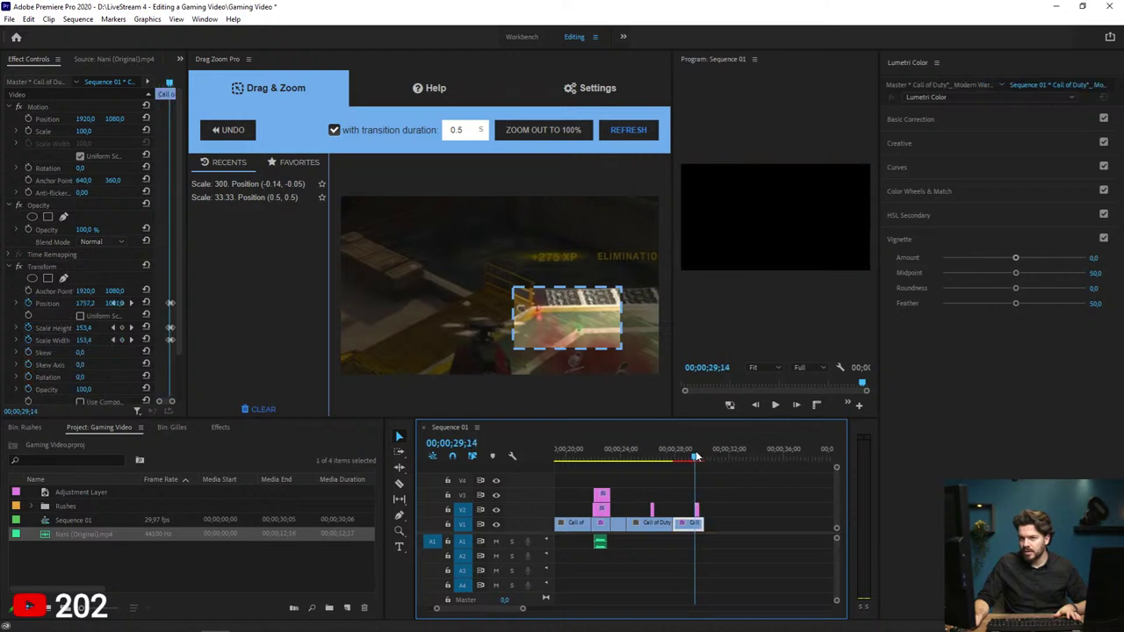
Step: Widen the Effect Controls panel, scrub through the zoom keyframes and close the Drag Zoom Pro panel
click(8, 272)
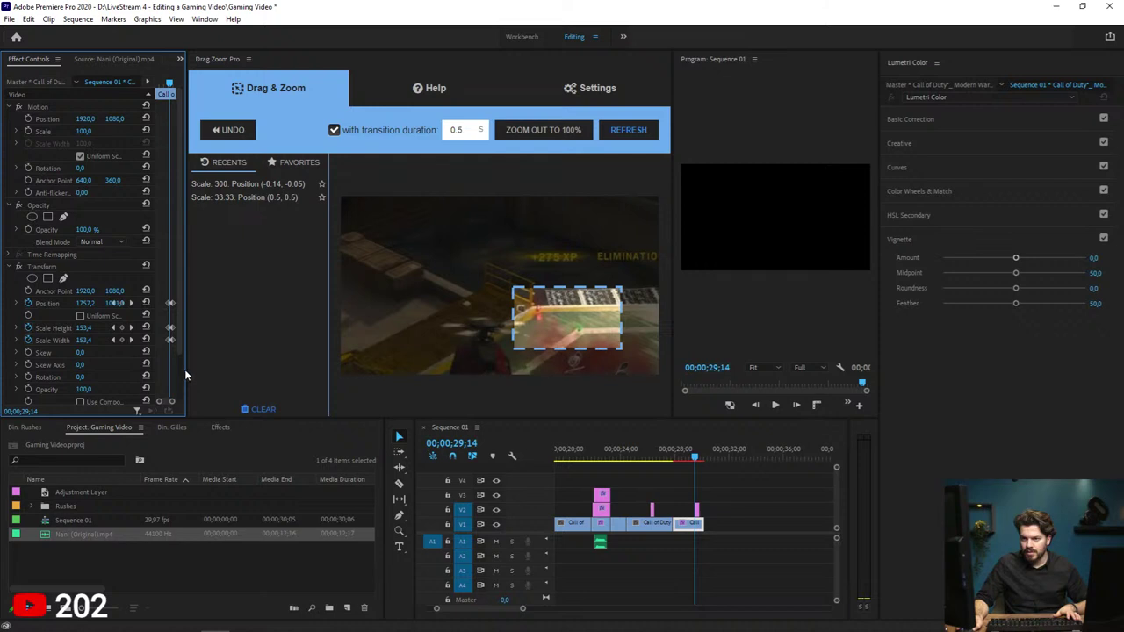
drag(186, 376, 240, 376)
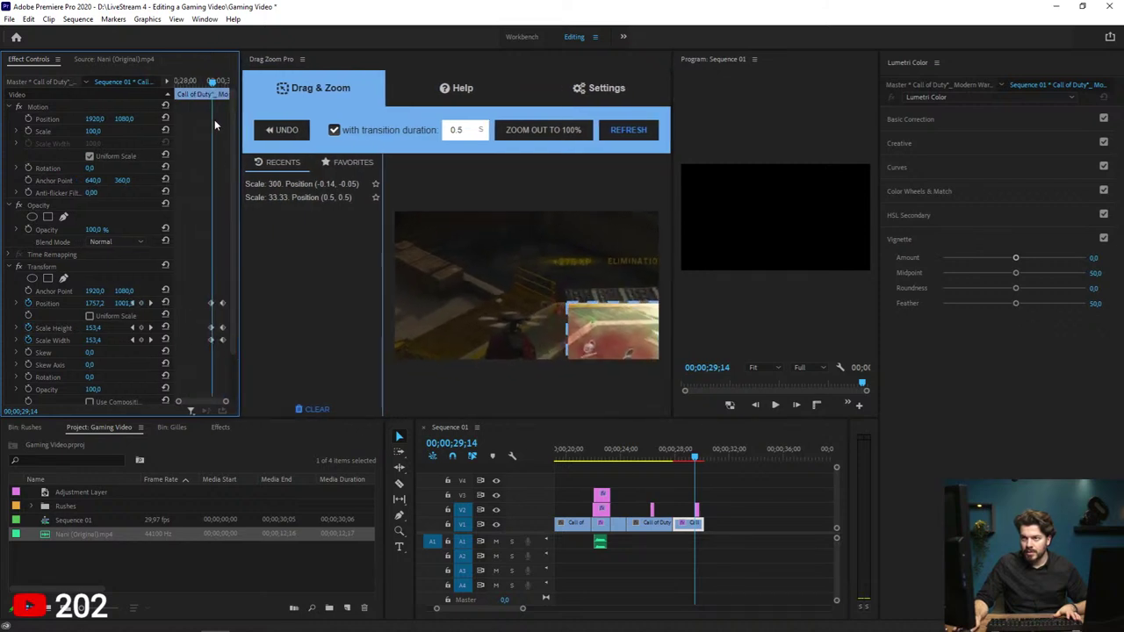
drag(212, 82, 214, 85)
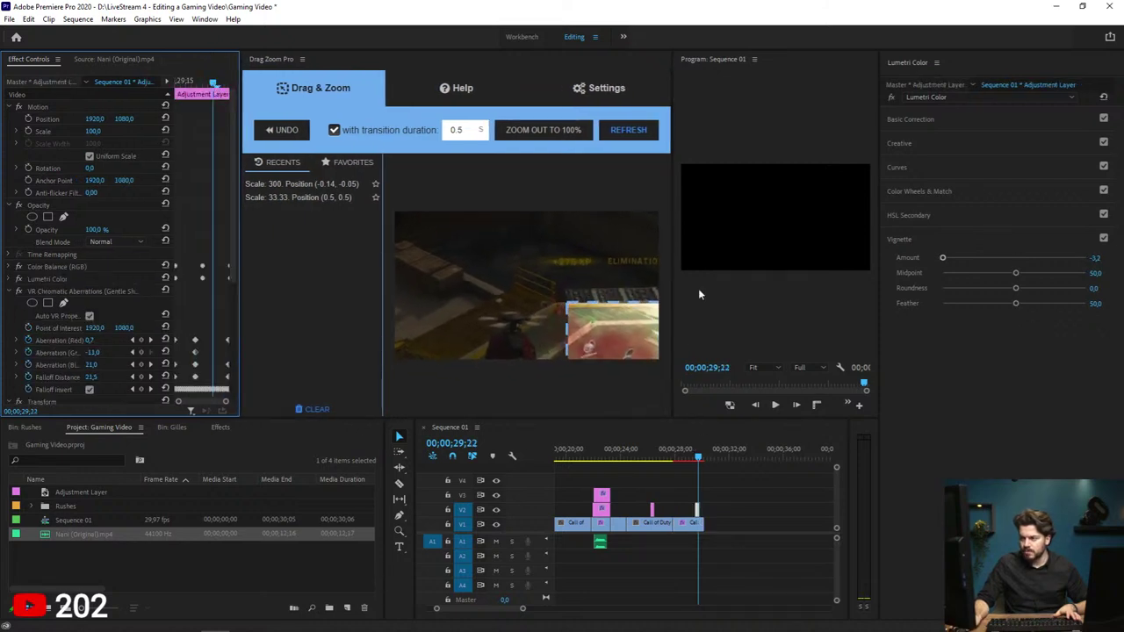
right_click(286, 61)
click(324, 69)
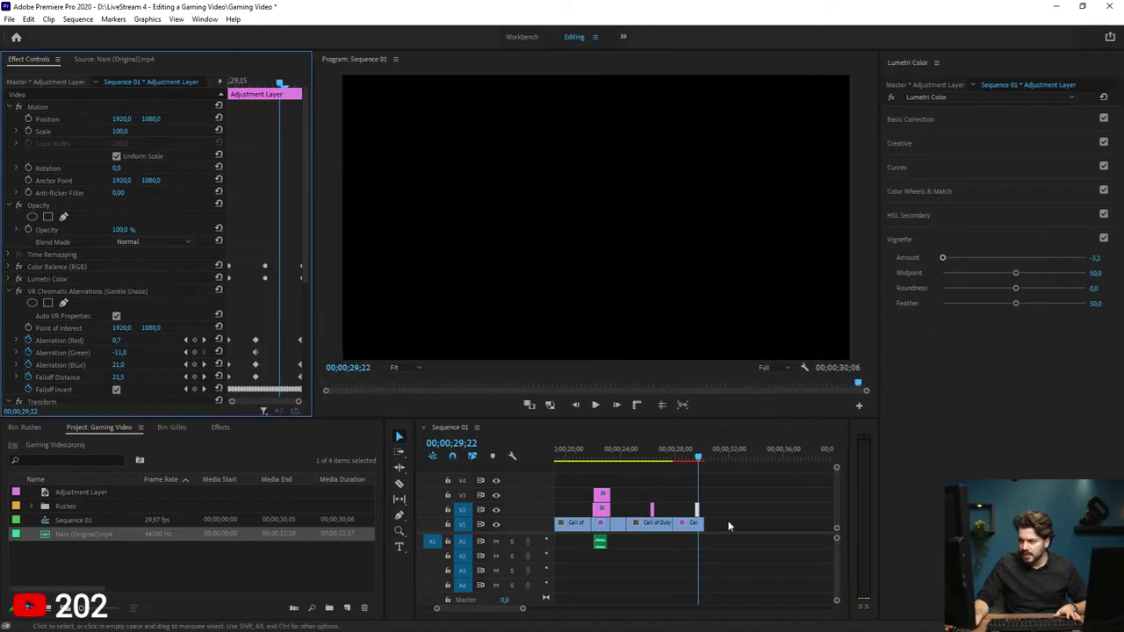
Step: Set the Transform effect's Scale Height and Scale Width to 300 at the clip's second zoom keyframe and scrub back through the zoom
click(692, 523)
drag(304, 208, 307, 260)
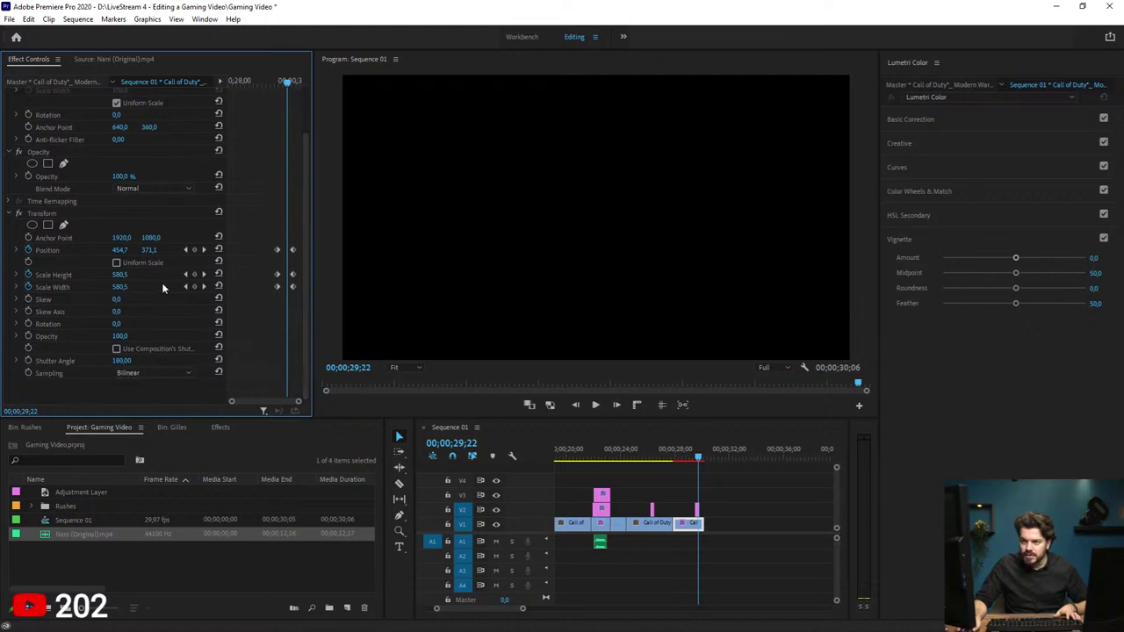
click(202, 275)
click(134, 275)
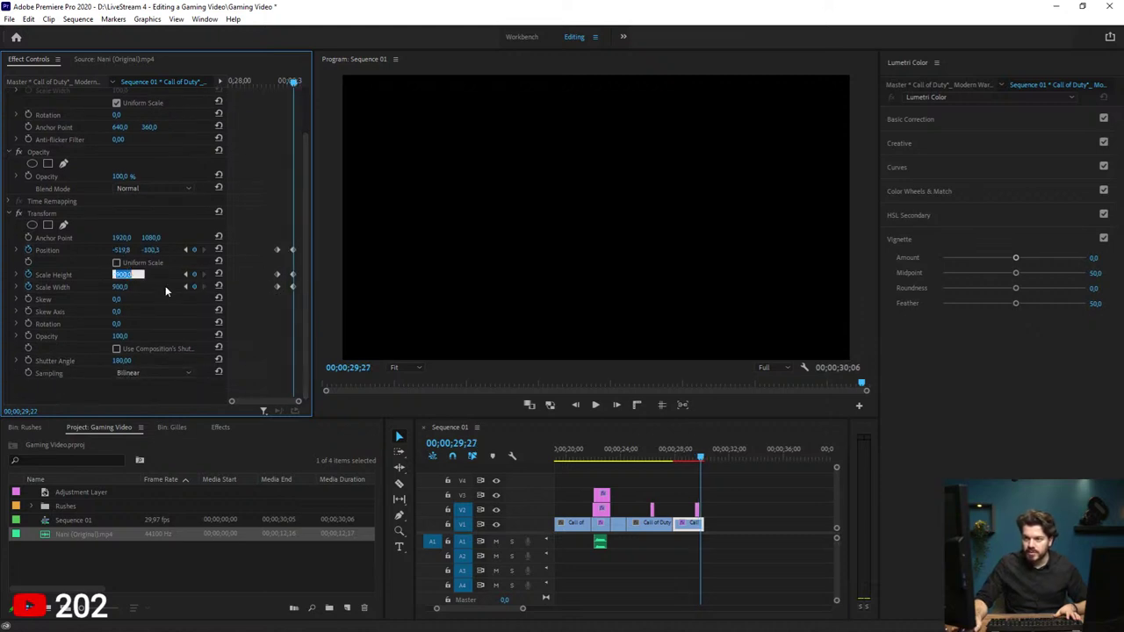
text(300)
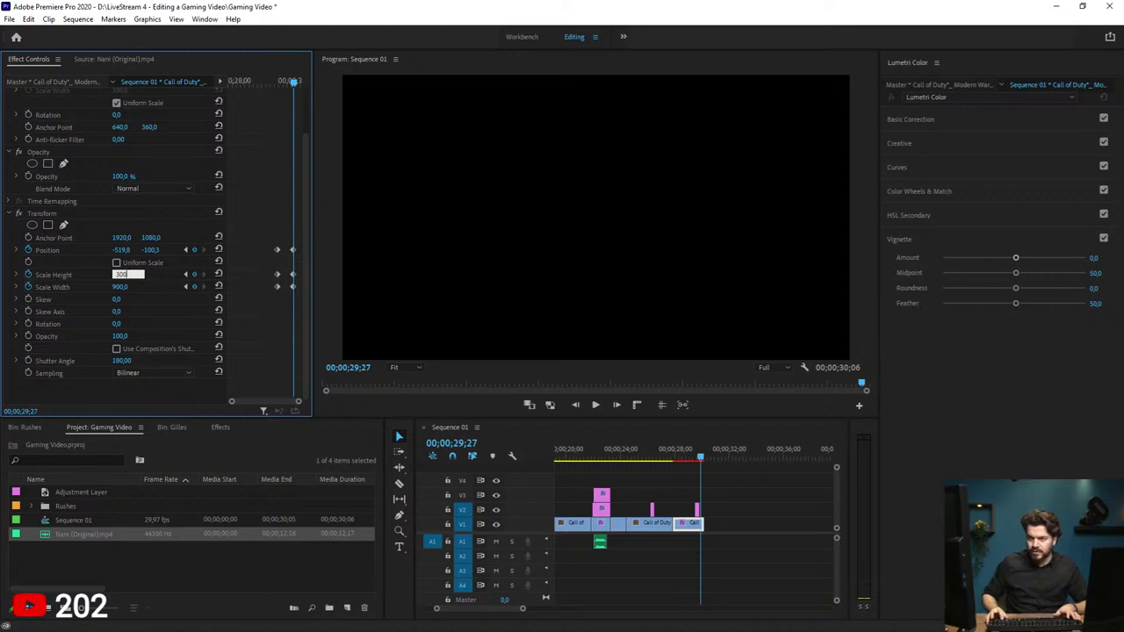
key(Return)
click(119, 288)
text(300)
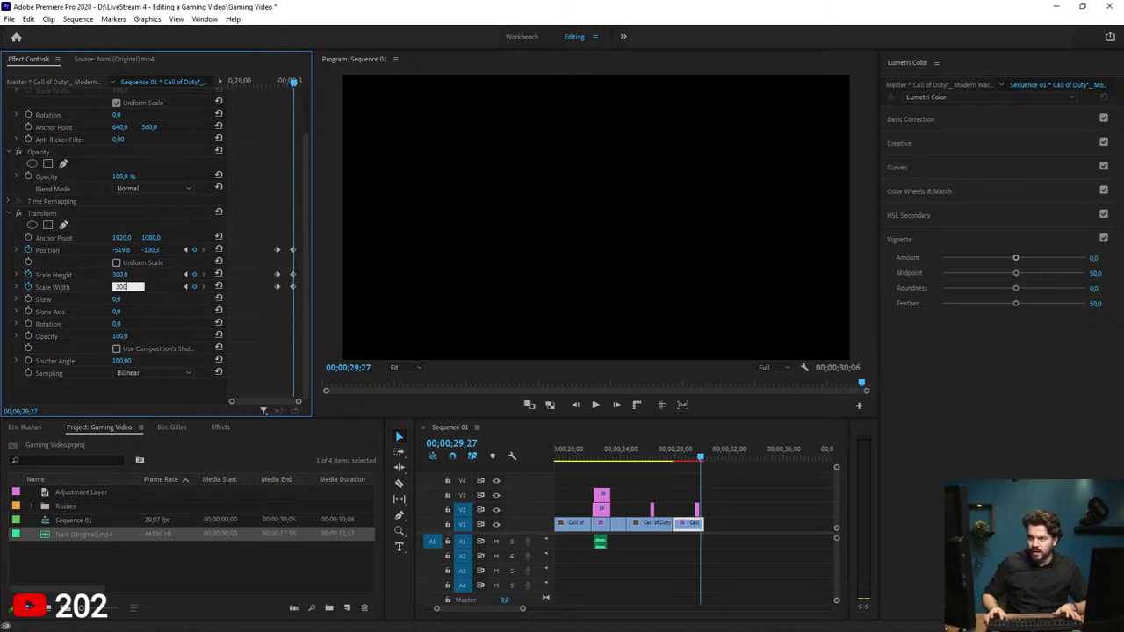
key(Return)
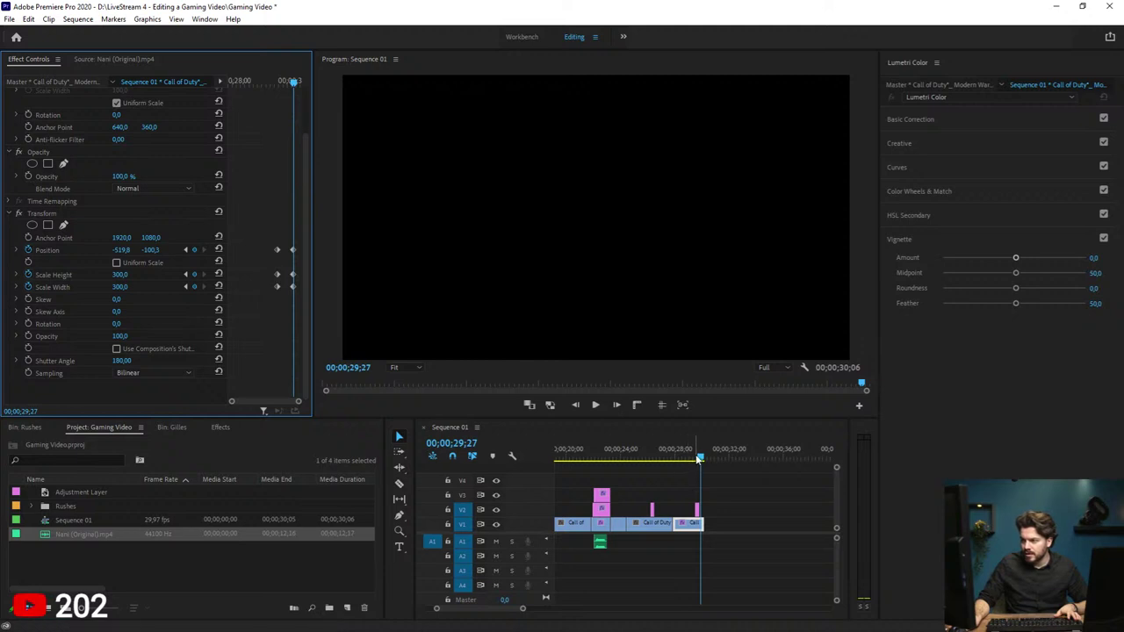
drag(701, 458, 695, 459)
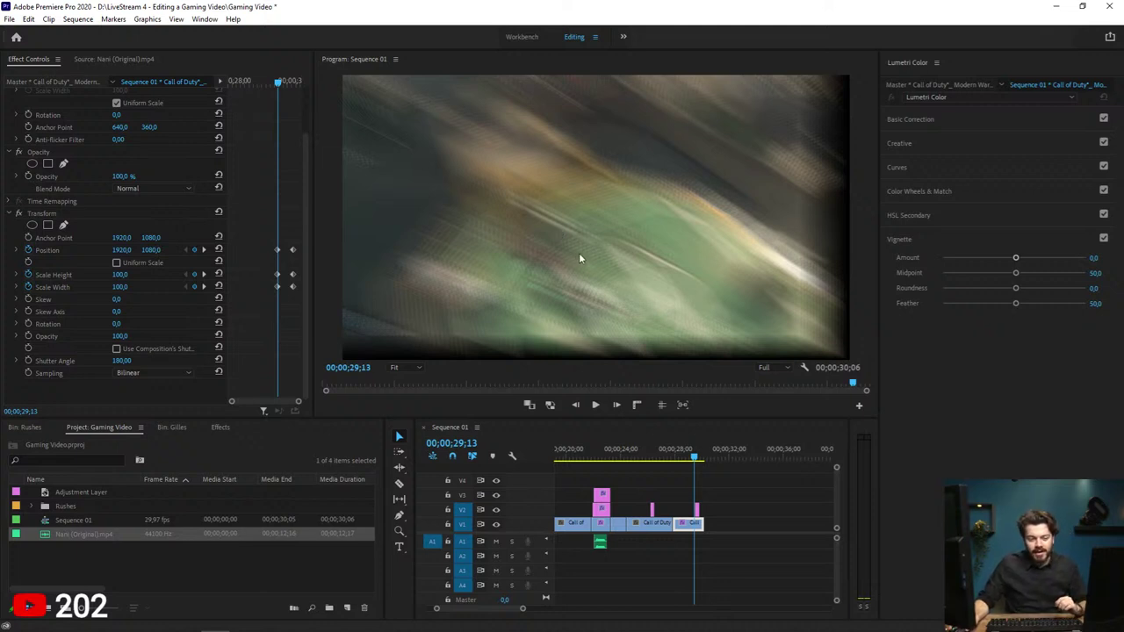
Step: Reset the Transform Position at the second zoom keyframe and step through the zoom frame by frame
click(197, 211)
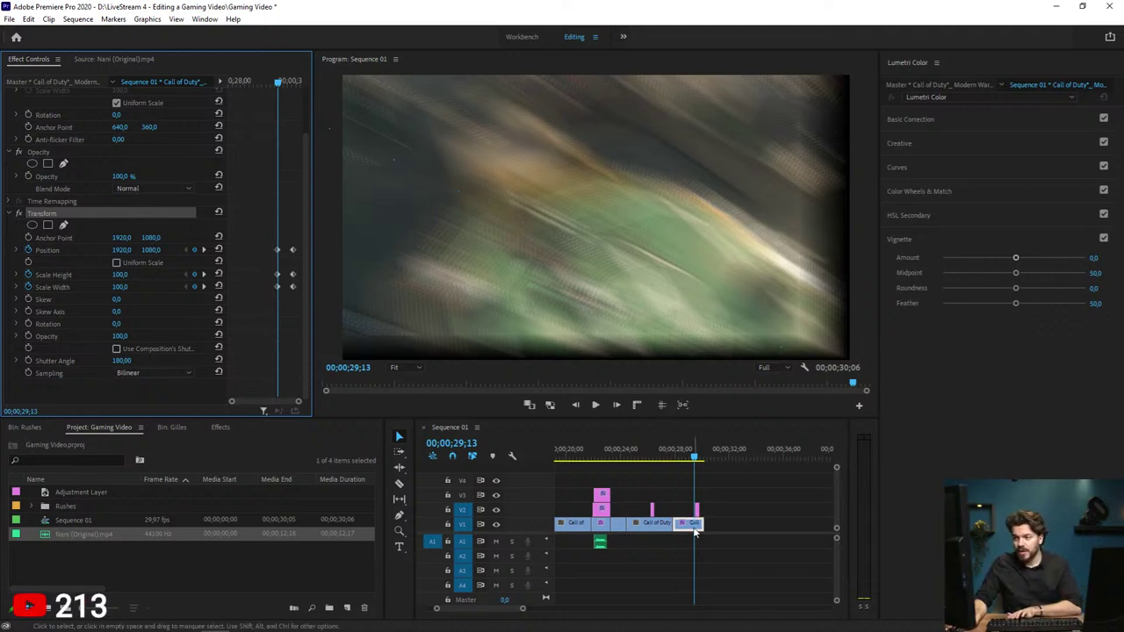
key(Right)
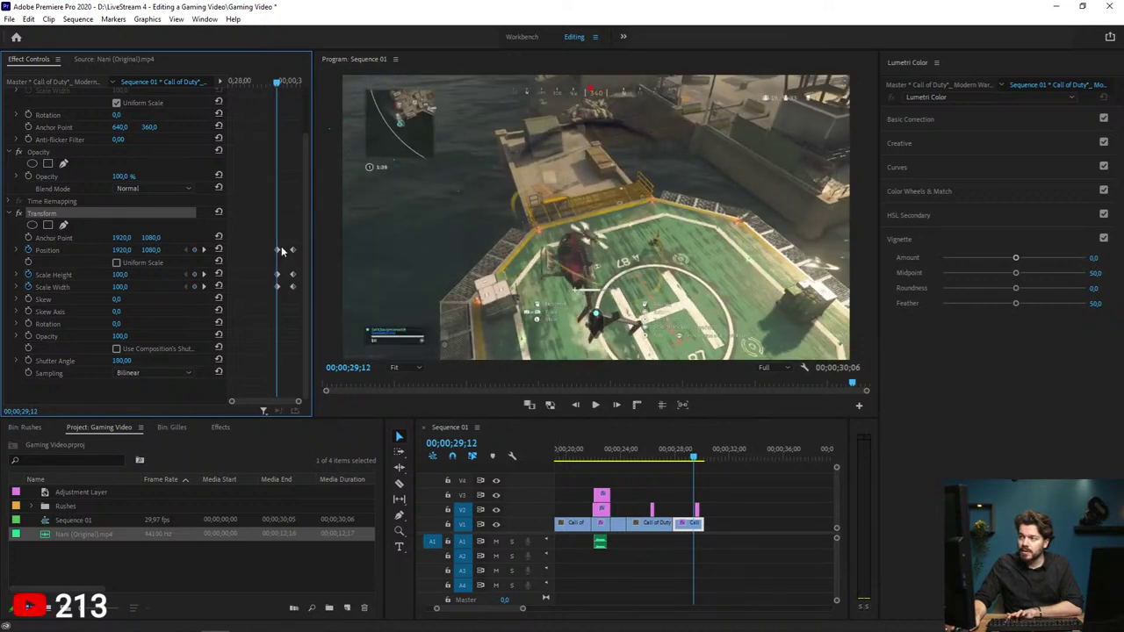
key(Right)
key(Right)
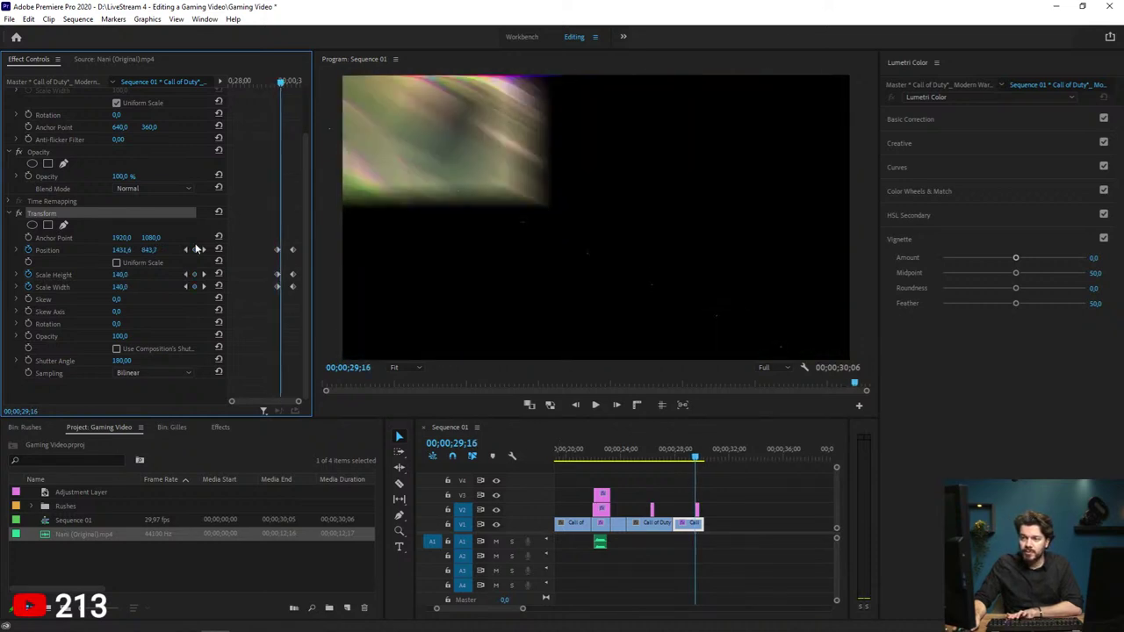
click(204, 250)
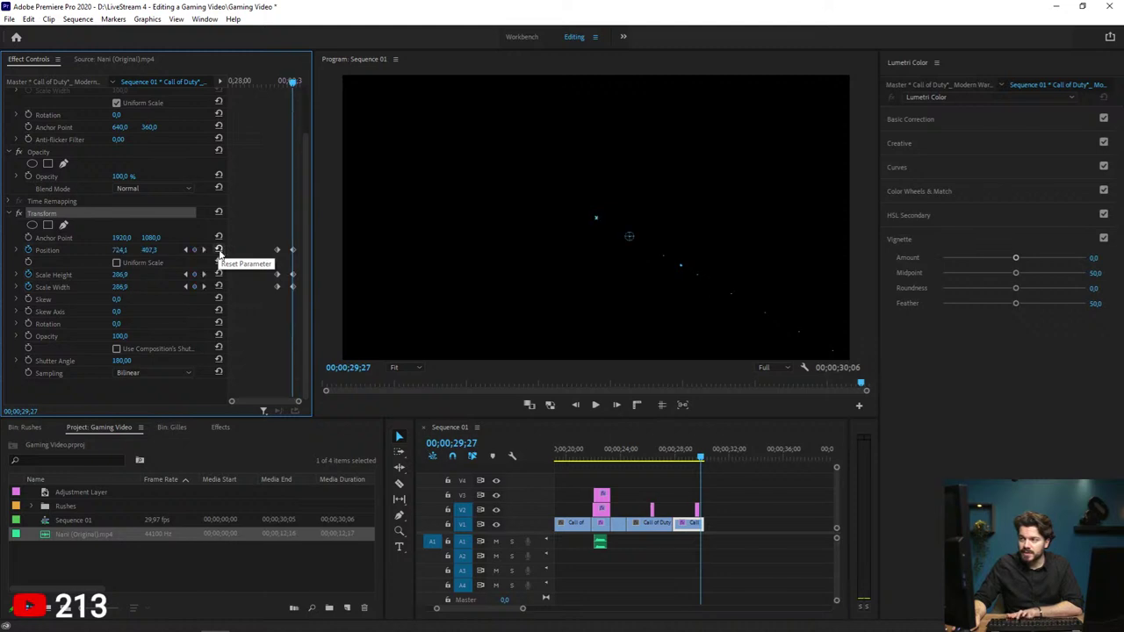
key(Left)
key(Left)
key(Left)
key(Left)
key(Left)
key(Left)
key(Left)
key(Left)
key(Left)
key(Left)
key(Left)
key(Left)
key(Left)
key(Left)
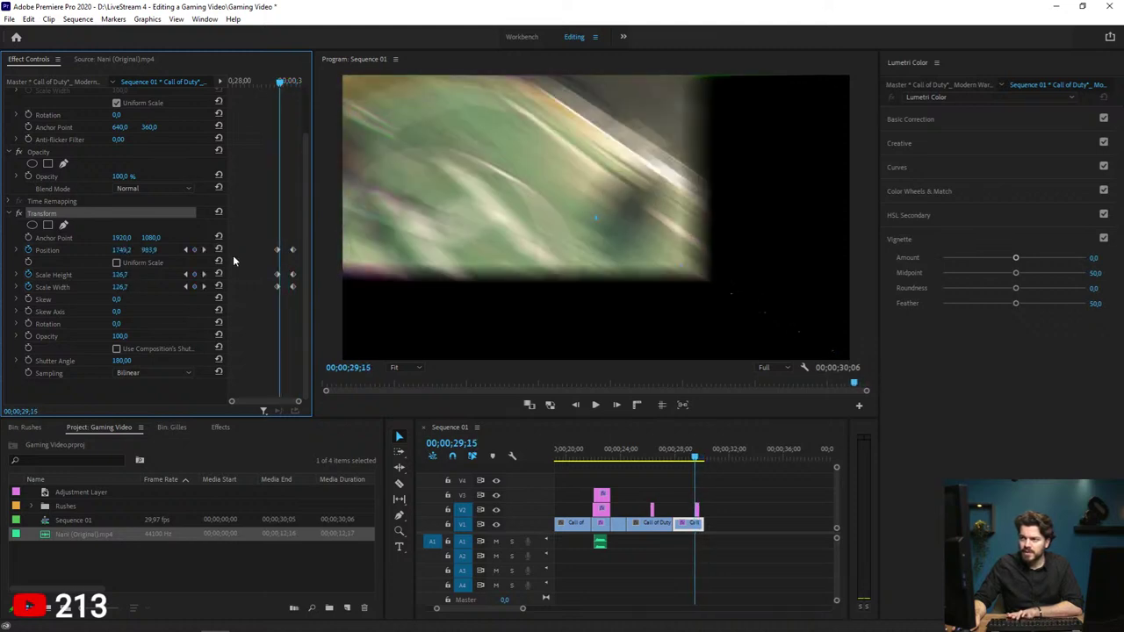
key(Right)
key(Right)
key(Right)
key(Right)
key(Right)
key(Right)
key(Right)
key(Right)
key(Right)
key(Right)
key(Right)
key(Right)
key(Right)
key(Right)
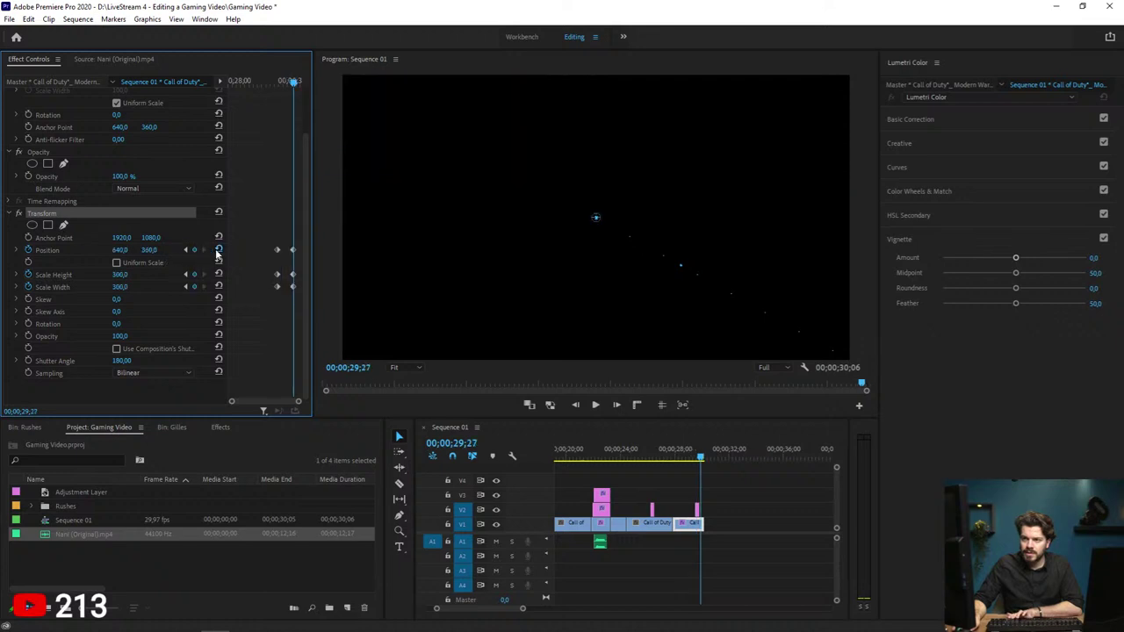
Step: Reset the Transform Position at the first keyframe and set it to 1920, 1080 at the second keyframe
click(185, 251)
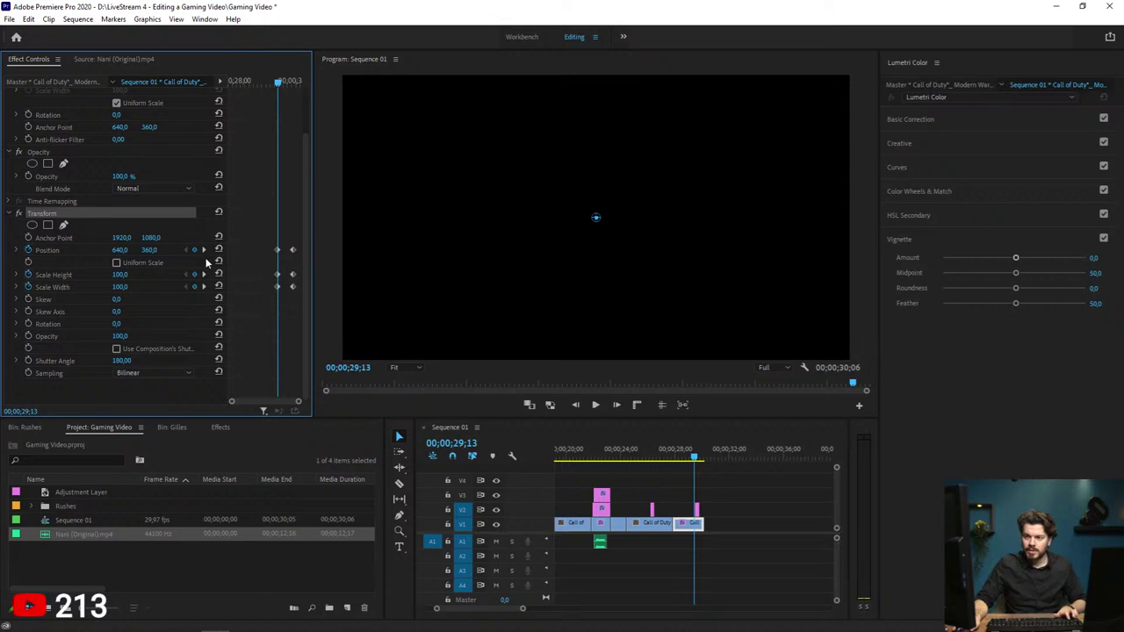
click(218, 250)
click(204, 250)
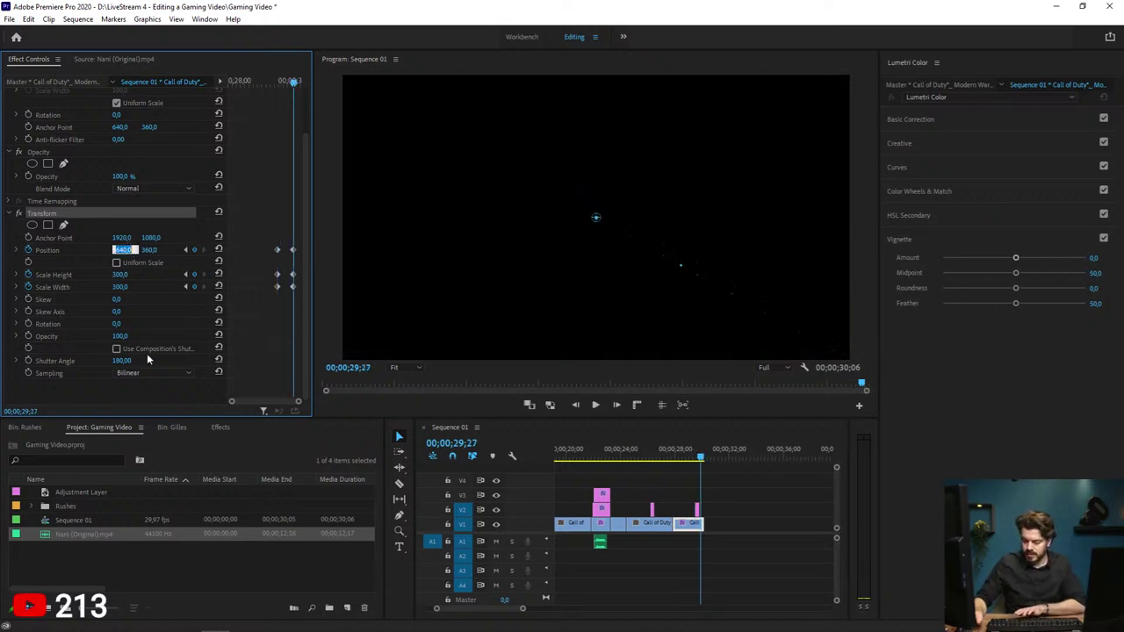
click(149, 252)
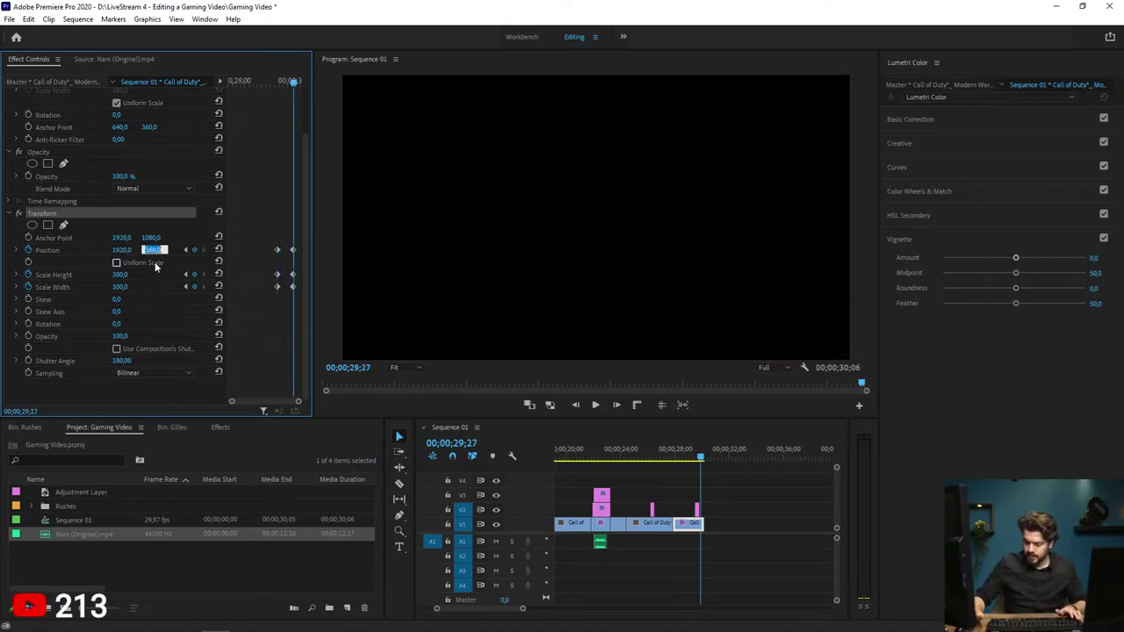
text(1080)
key(Return)
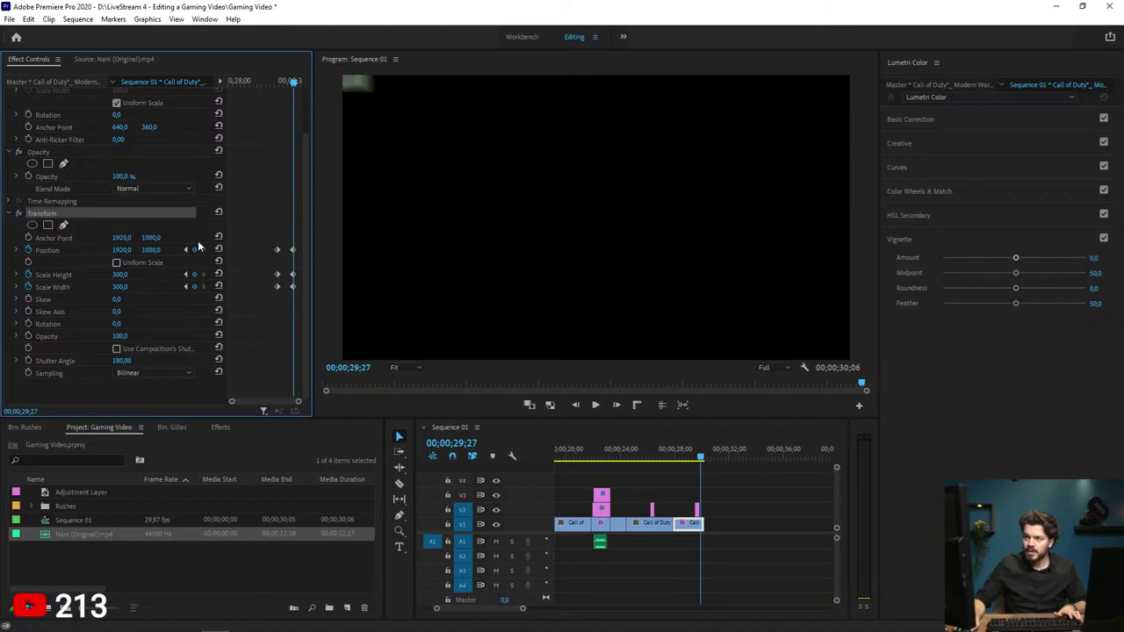
Step: Turn on Uniform Scale in the Transform effect and preview the zoom from its start
click(116, 262)
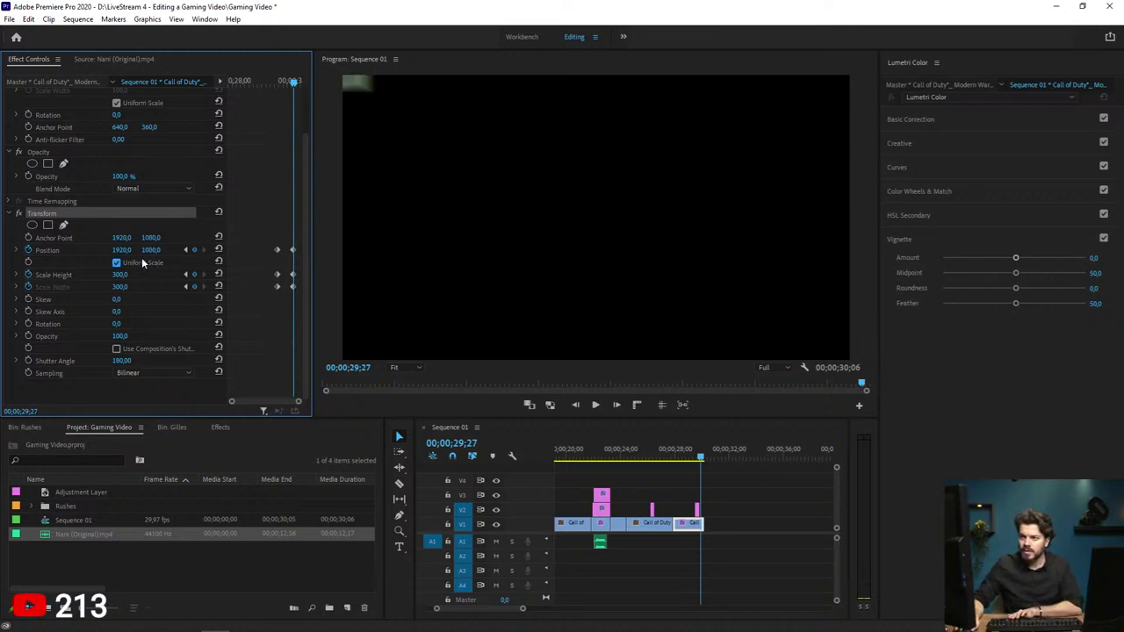
key(Left)
key(Left)
key(Left)
key(Left)
key(Left)
key(Left)
key(Left)
key(Left)
key(Left)
key(Left)
key(Left)
key(Left)
key(Left)
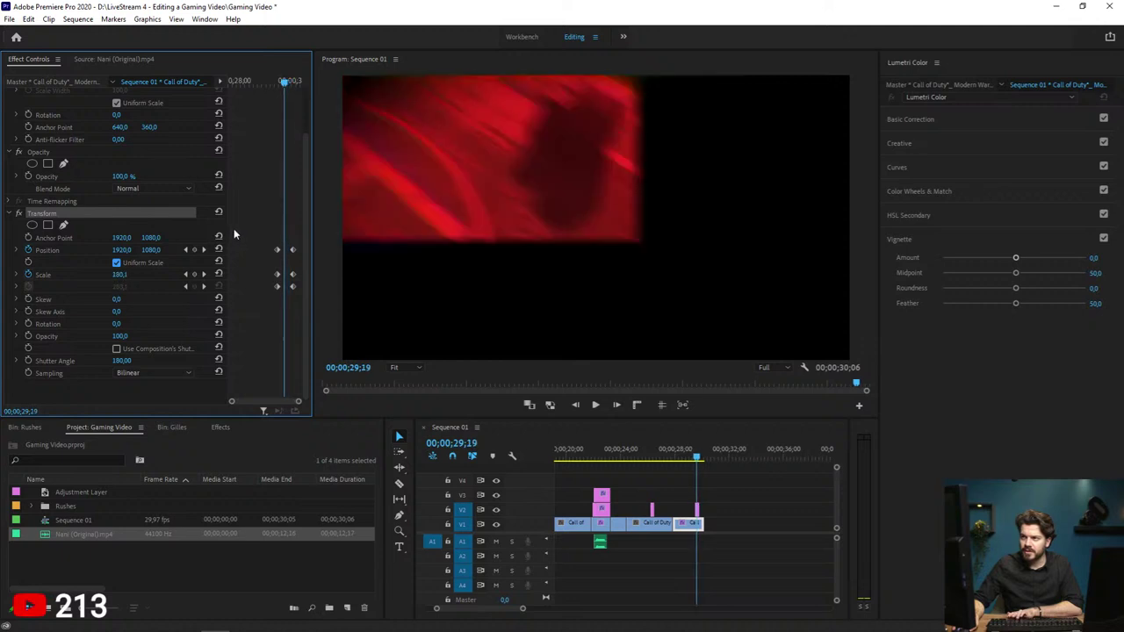
key(space)
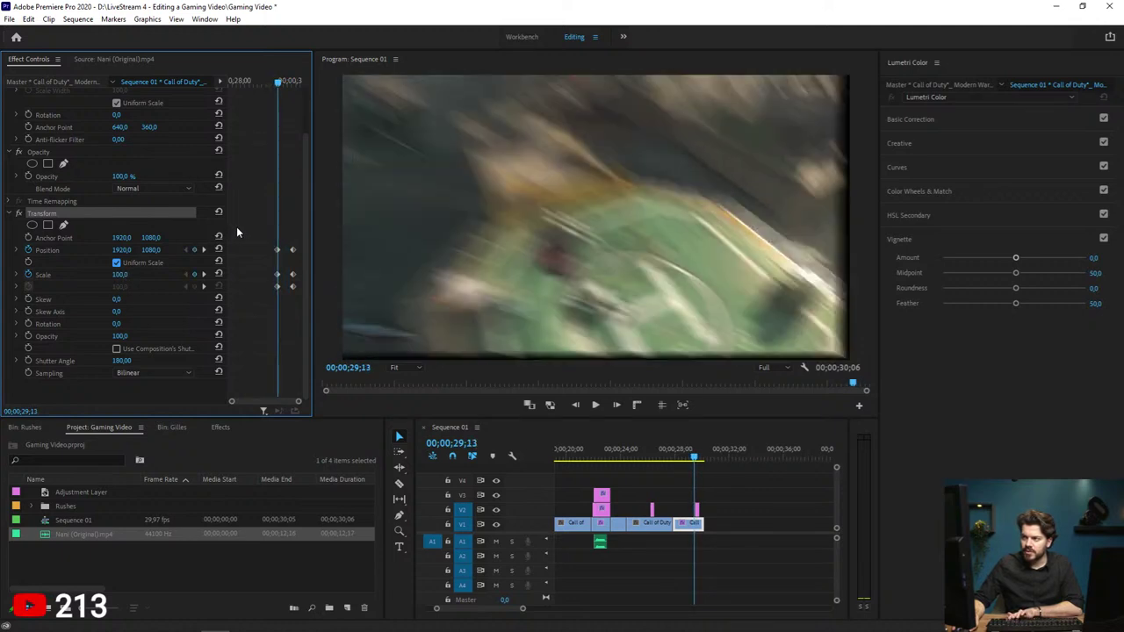
key(space)
Step: Move the last adjustment layer on V2 to about 00;00;35, past the footage, and remove the Transform effect from the last helicopter clip
drag(698, 510, 777, 510)
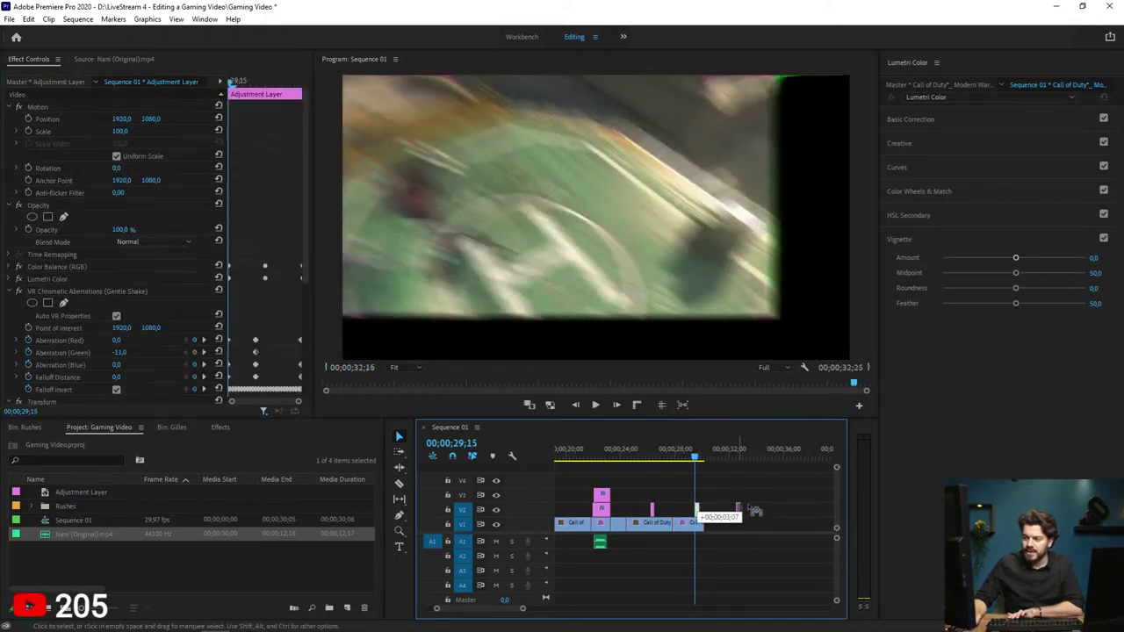
click(690, 524)
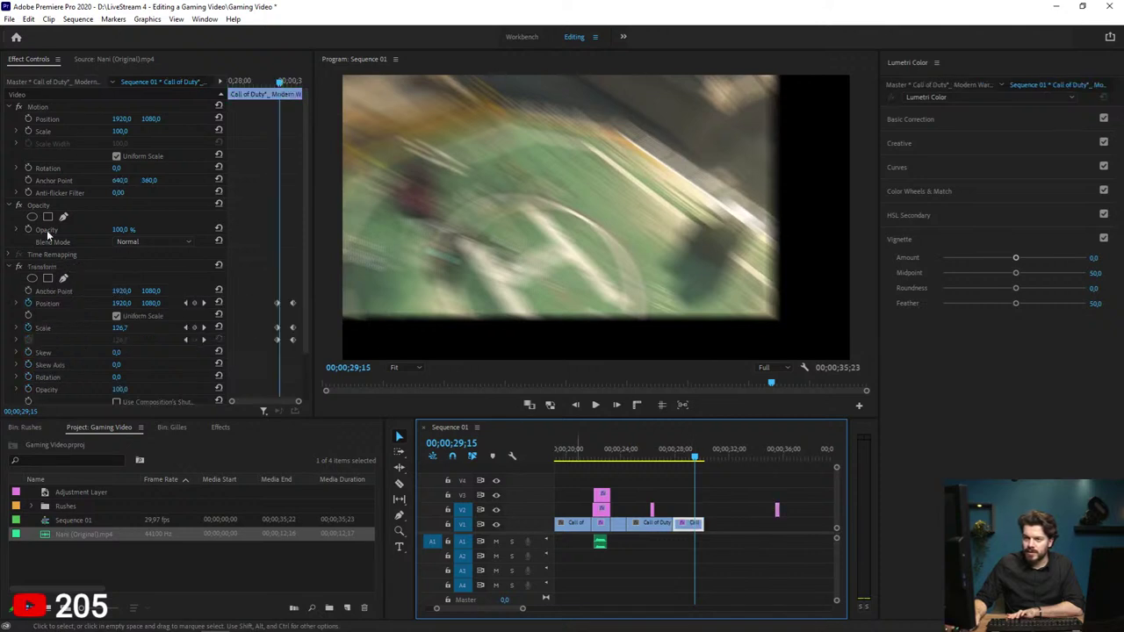
click(42, 266)
key(Delete)
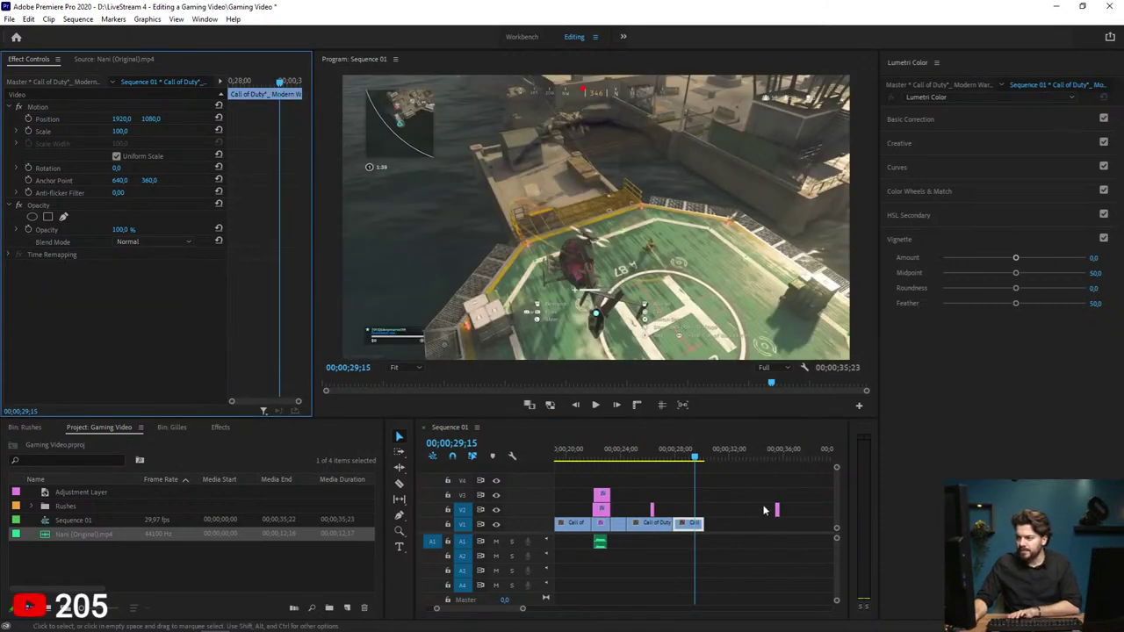
Step: Step frame by frame through the last helicopter clip around 00;00;29;15 to examine where the zoom should start
key(Left)
key(Left)
key(Left)
key(Left)
key(Left)
key(Left)
key(Left)
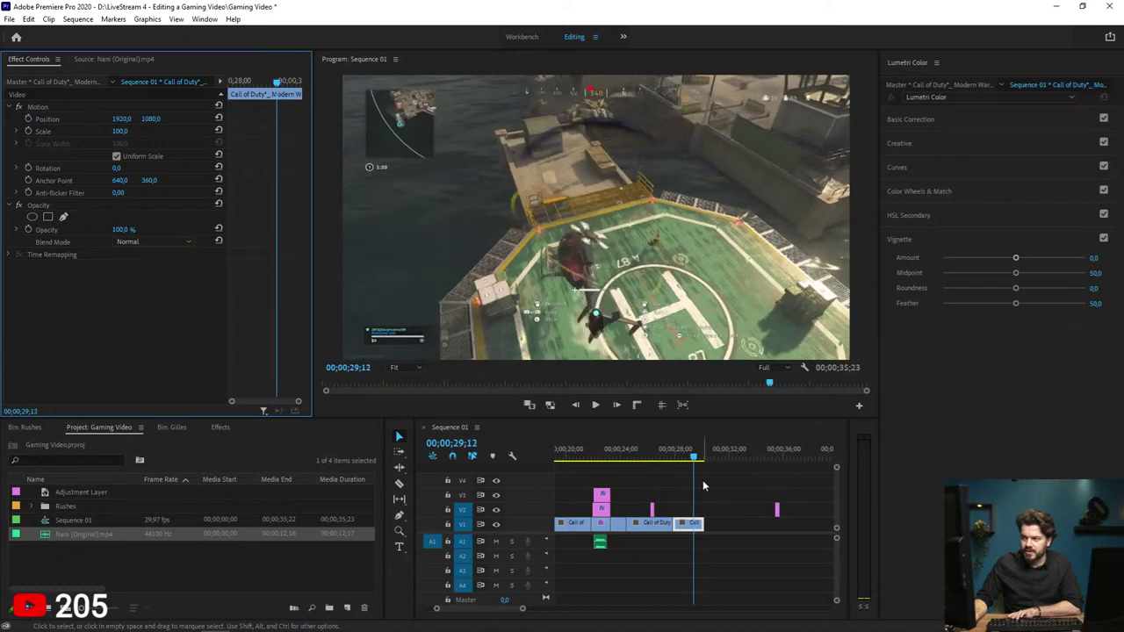
key(Right)
key(Right)
key(Right)
key(Right)
key(Right)
key(Right)
key(Right)
key(Right)
key(Right)
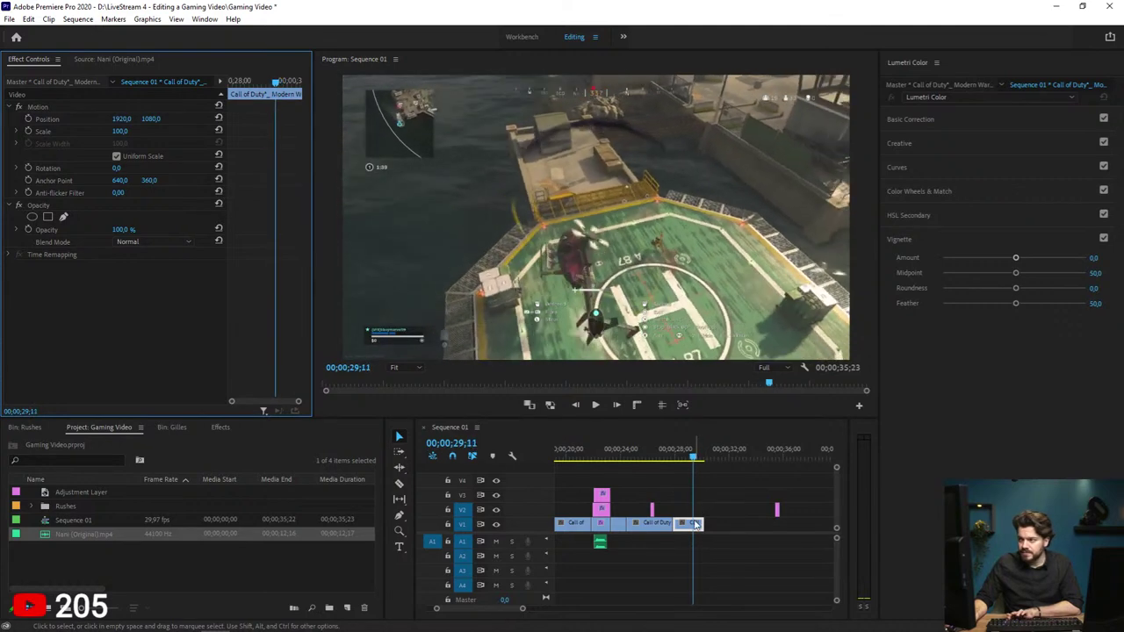
key(Left)
key(Left)
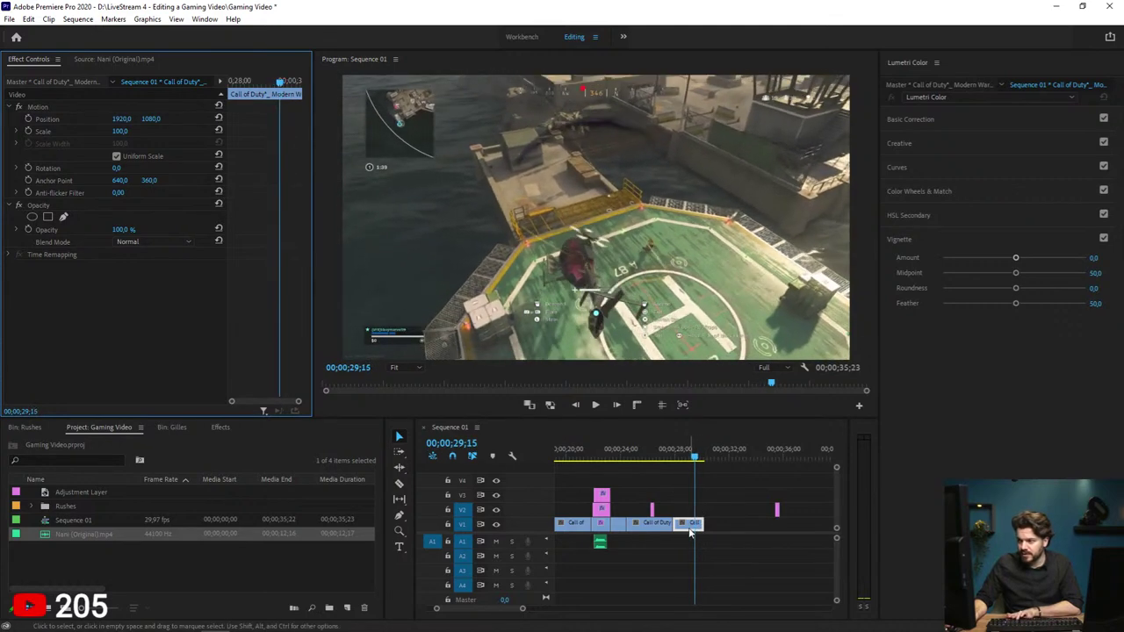
Step: Select the last helicopter clip on V1 and open the Drag Zoom Pro extension as an undocked window
click(699, 517)
click(205, 18)
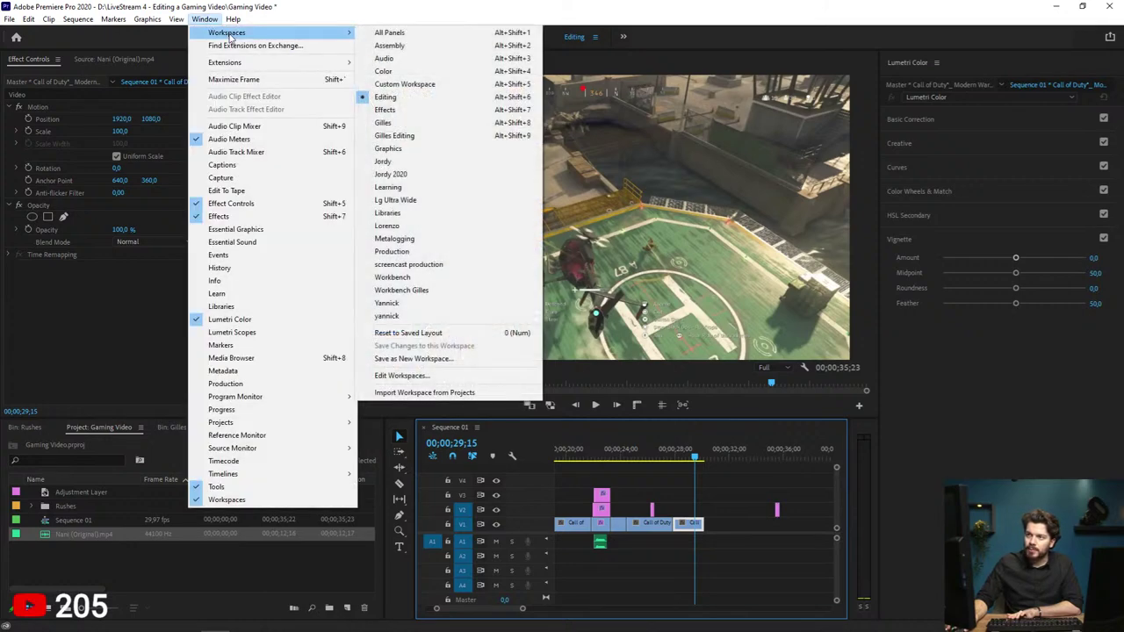
mouse_move(272, 68)
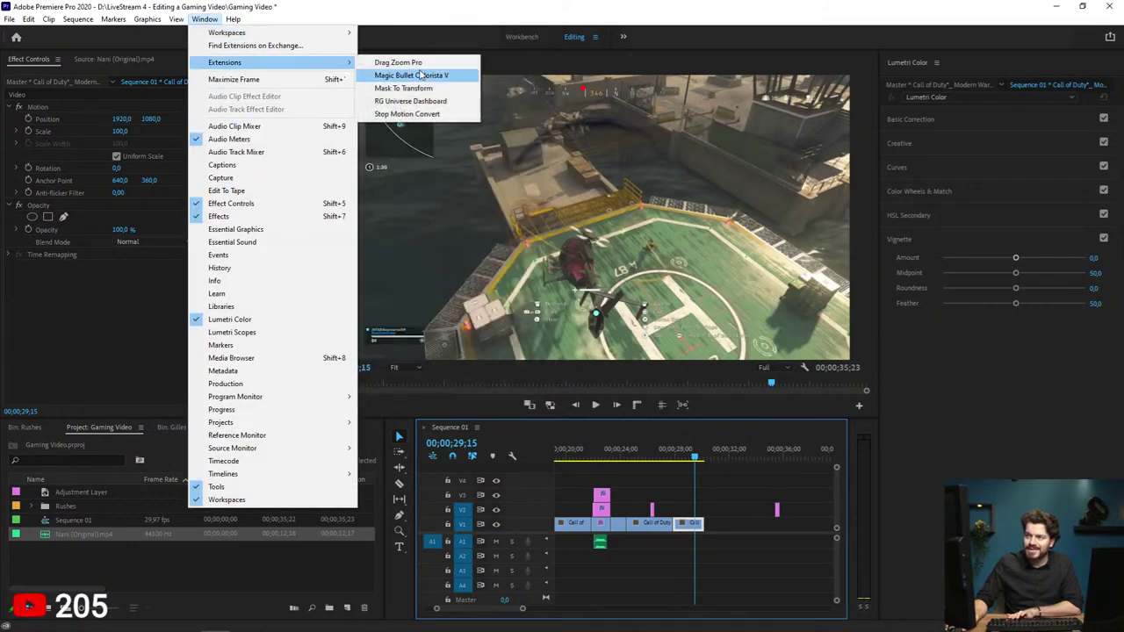
click(413, 63)
drag(352, 59, 352, 411)
click(358, 60)
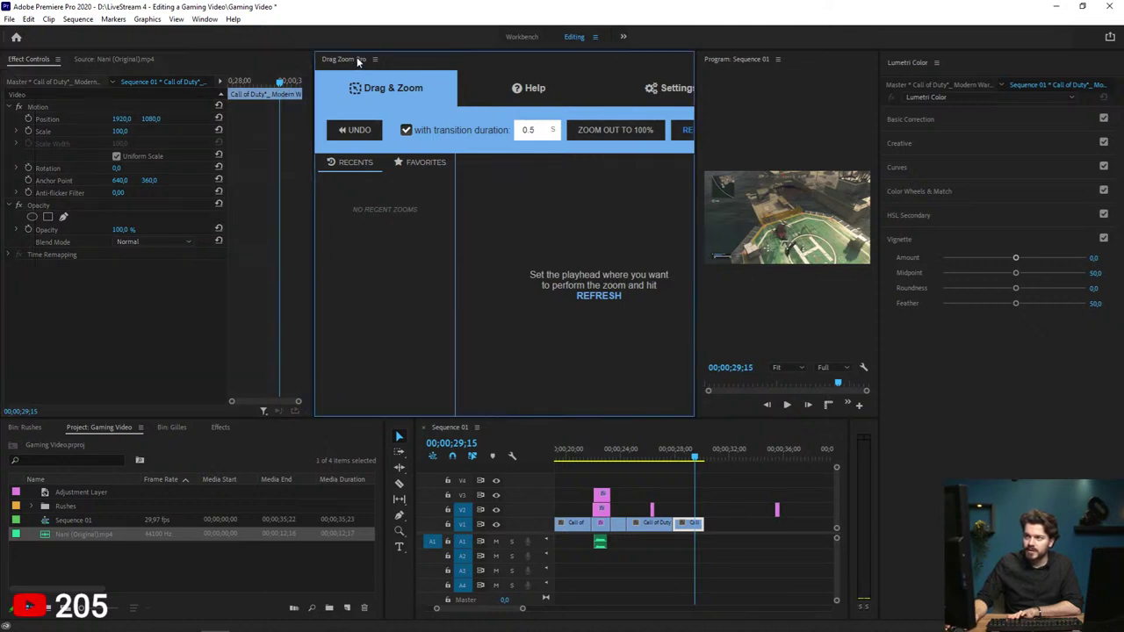
click(375, 59)
click(390, 74)
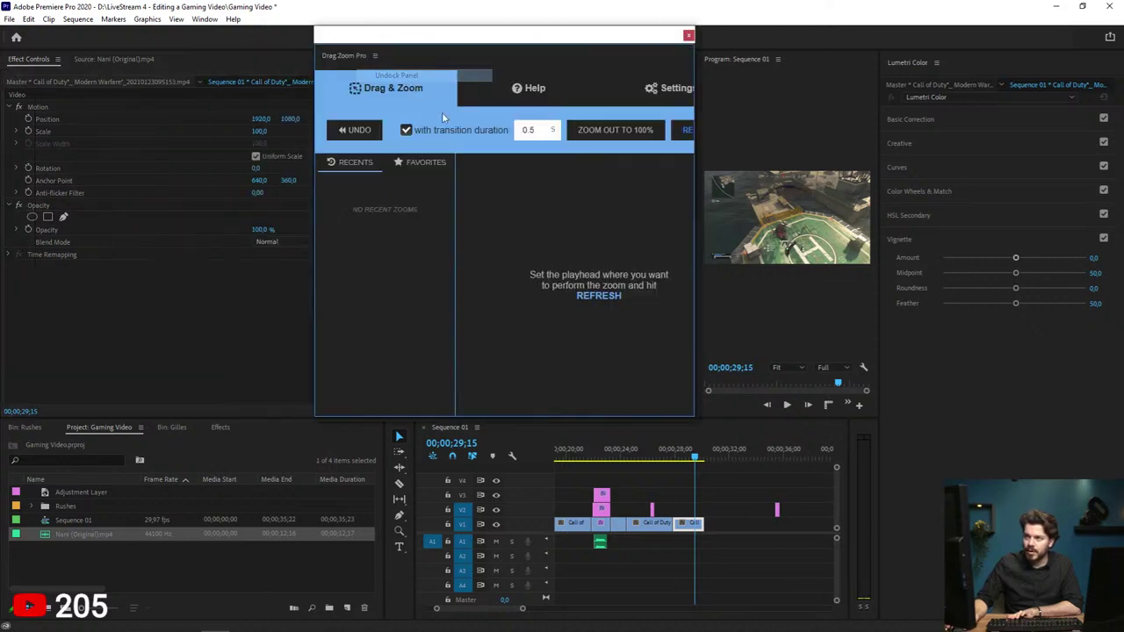
Step: Enlarge the program monitor, widen the Drag Zoom Pro window to show all its controls, and load the current frame into it
drag(407, 52, 278, 135)
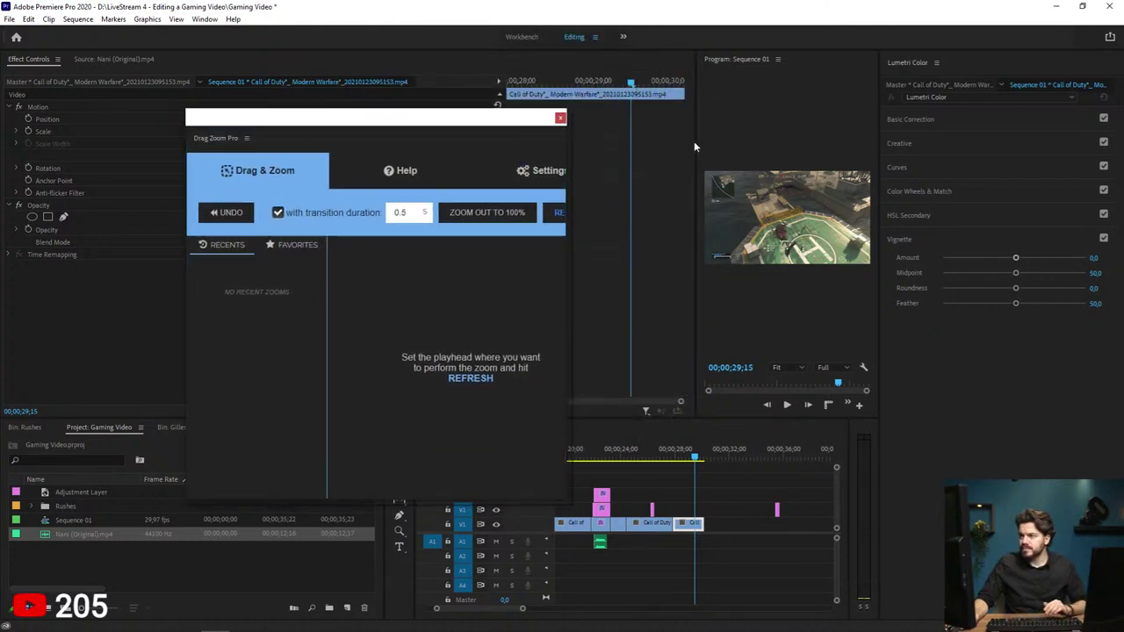
drag(699, 141, 498, 141)
drag(414, 123, 357, 109)
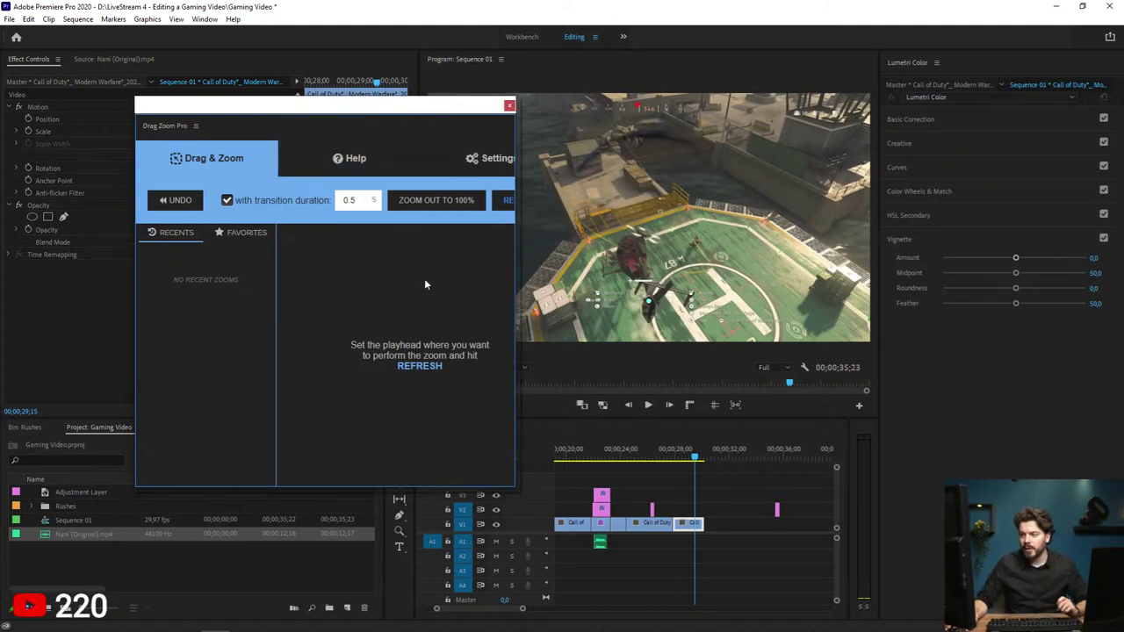
drag(516, 244, 688, 249)
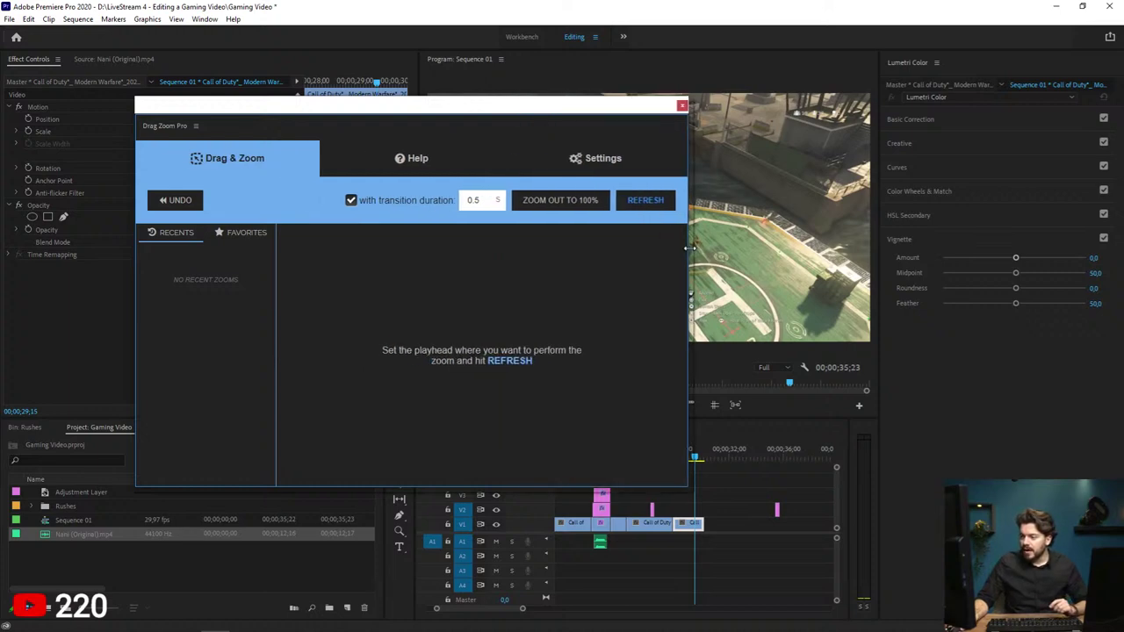
click(629, 202)
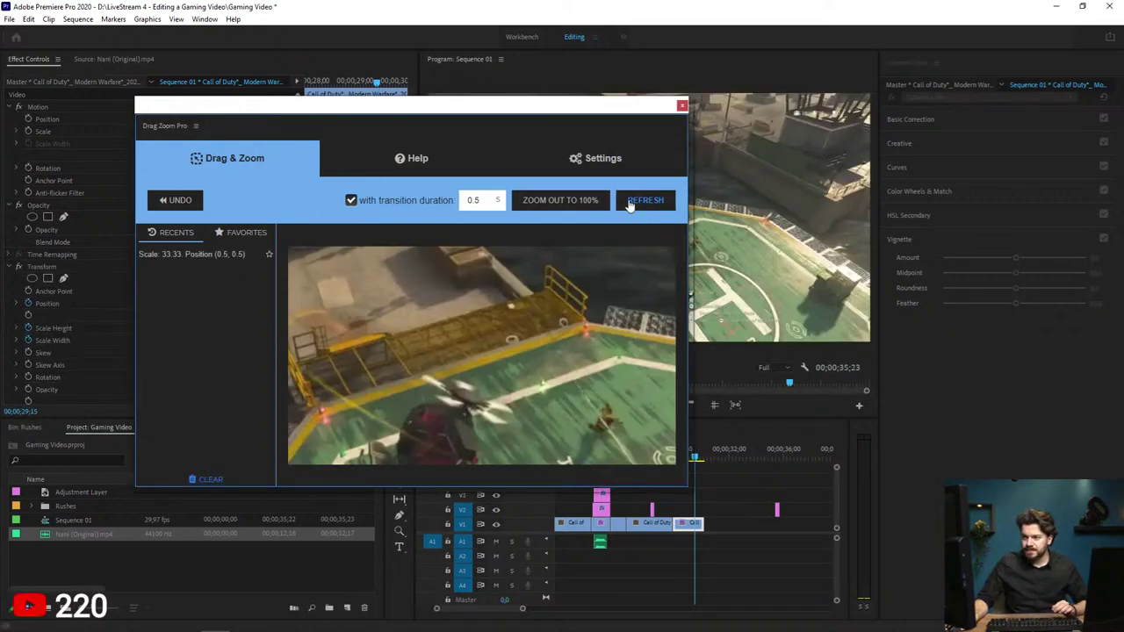
Step: In the Drag Zoom Pro settings, enable Add markers and set Transition interpolation to Ease In Out
drag(579, 117, 566, 136)
click(593, 173)
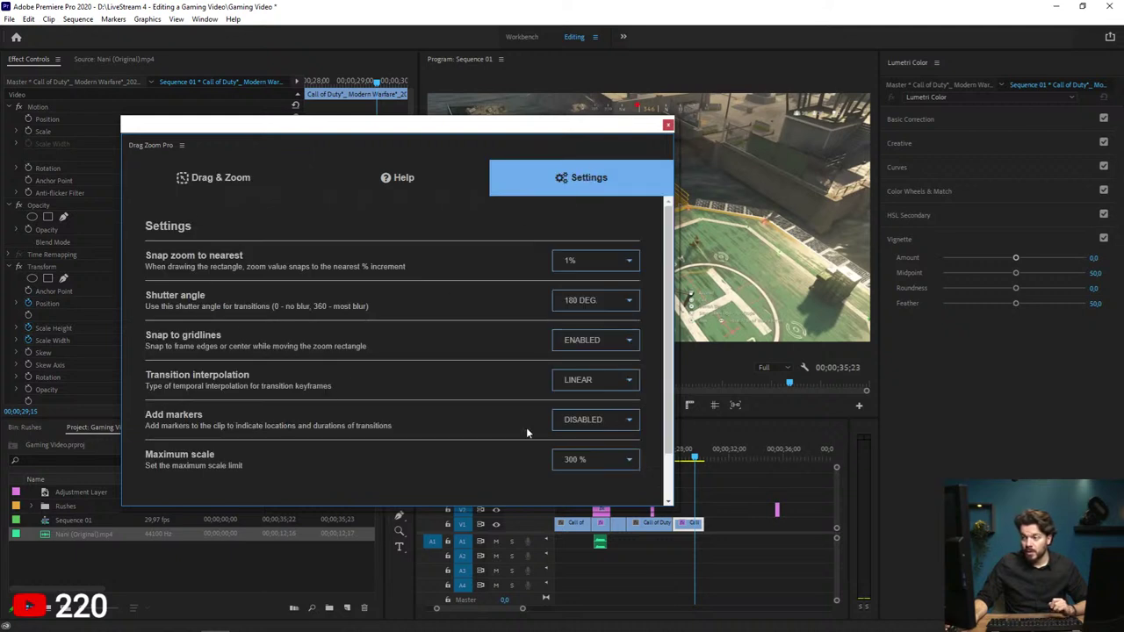
click(576, 420)
click(582, 416)
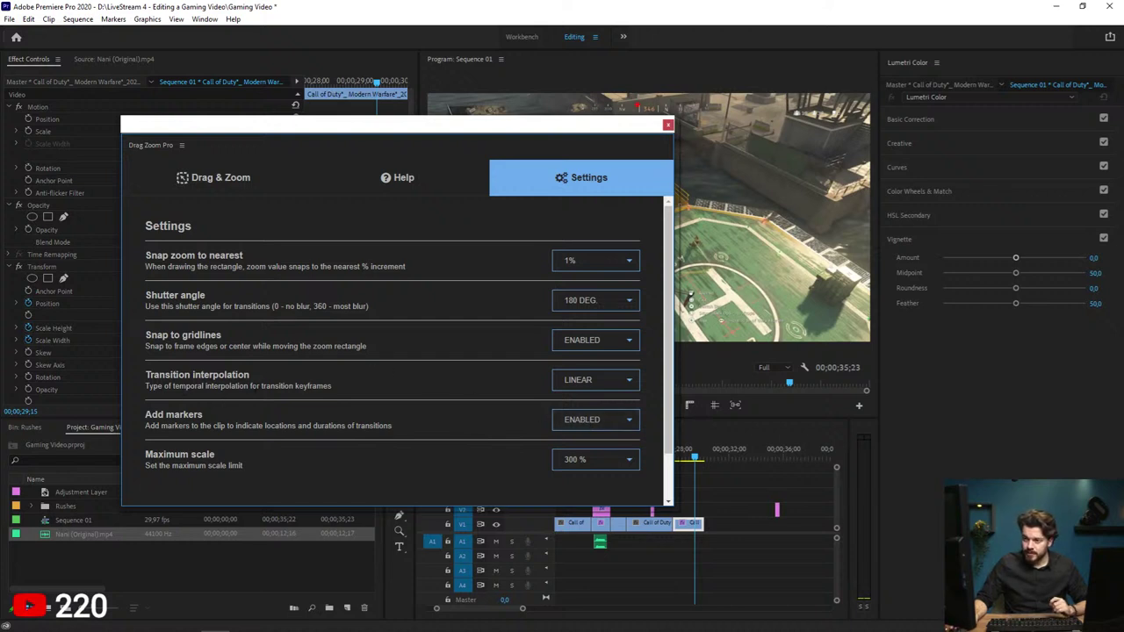
click(556, 382)
click(585, 405)
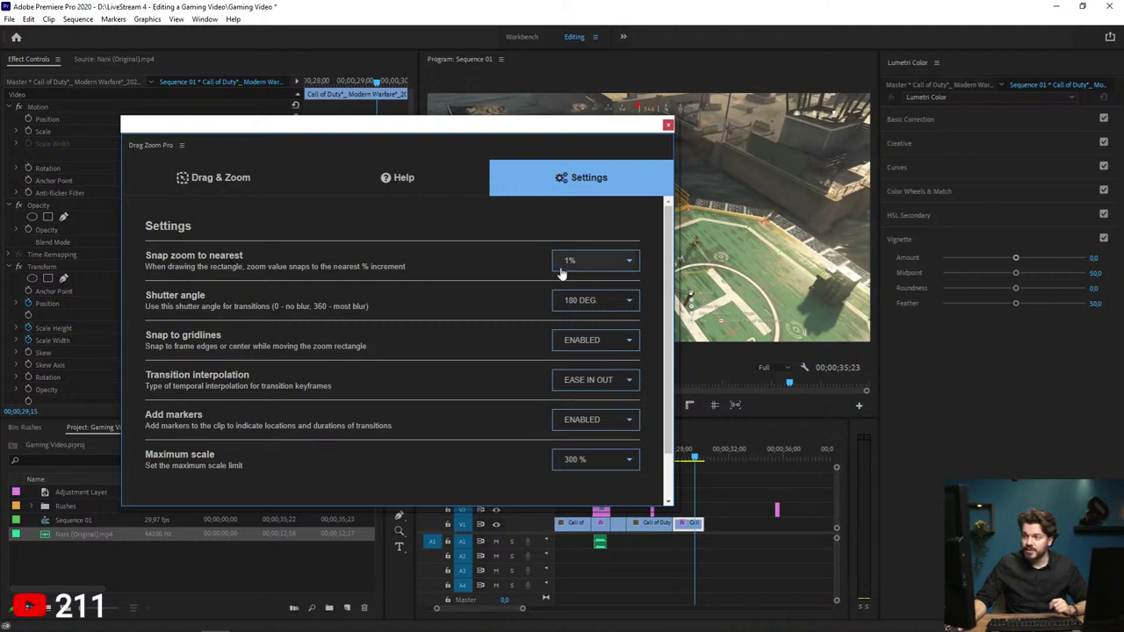
Step: Remove the Transform effect from the last helicopter clip, clear the recent zooms and reload the frame in Drag Zoom Pro
click(236, 191)
key(Delete)
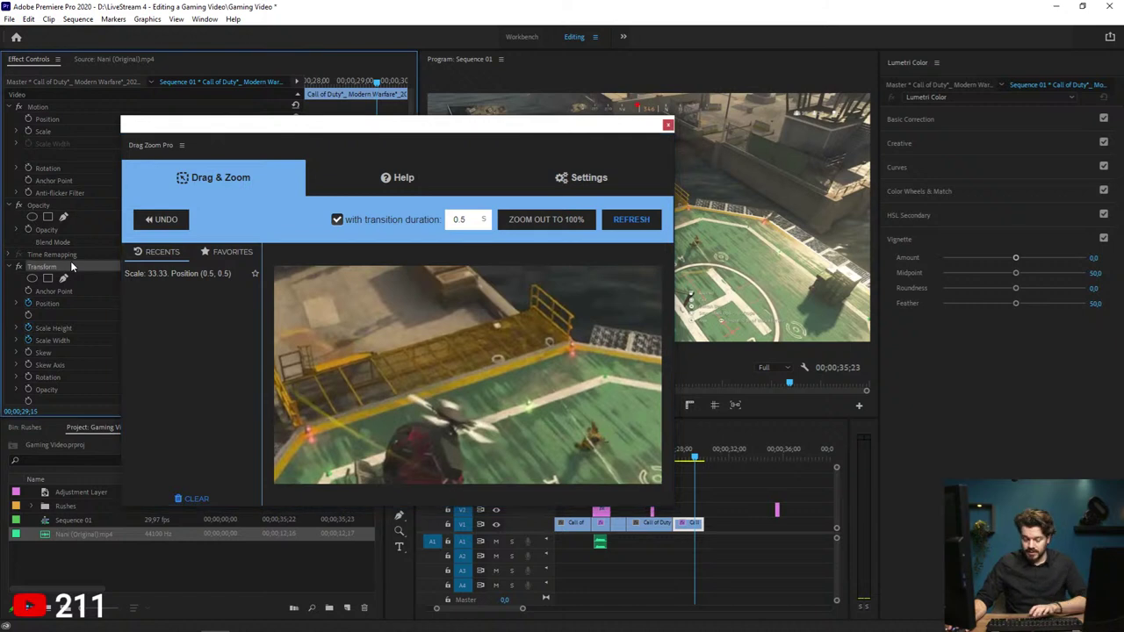
click(194, 498)
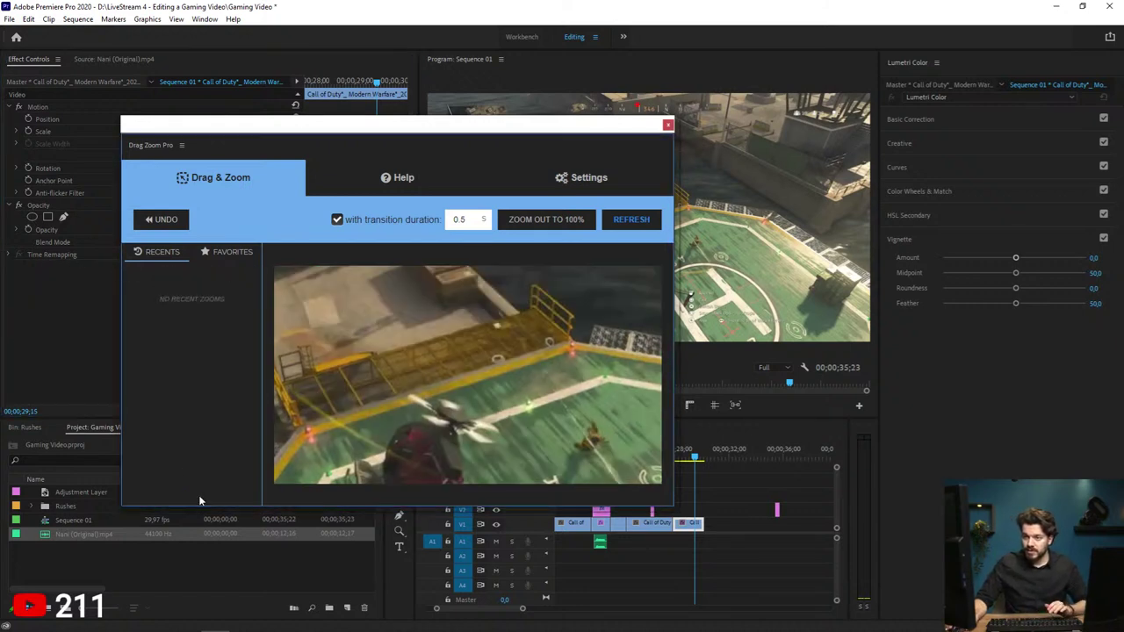
click(631, 219)
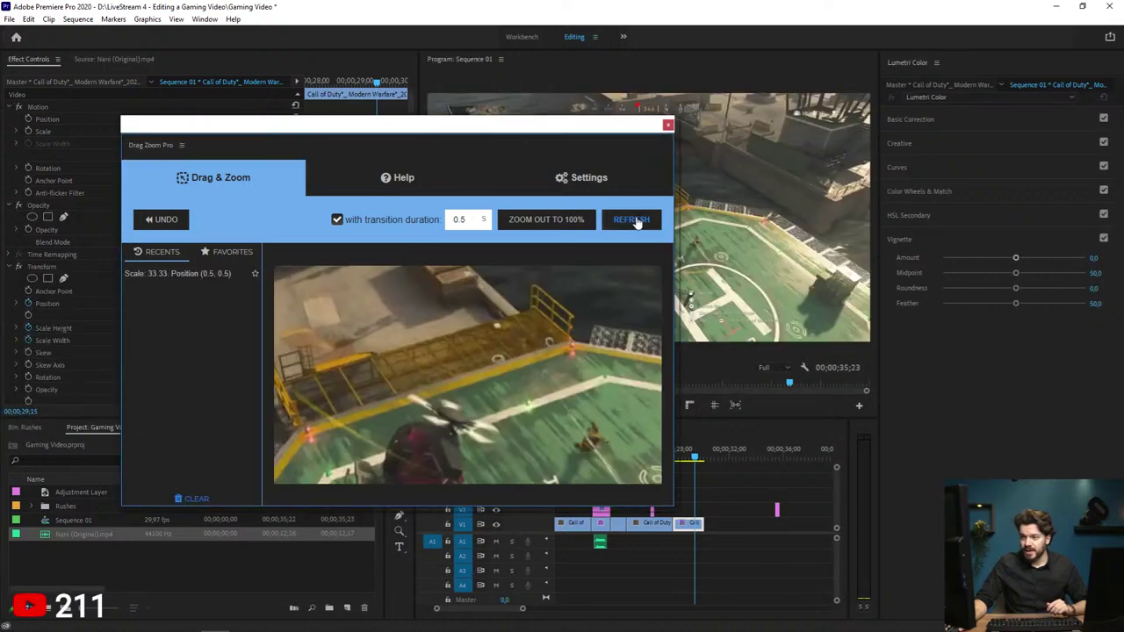
Step: Try a 300% zoom on the helipad in Drag Zoom Pro, undo it and clear the recent zooms
drag(570, 404, 424, 368)
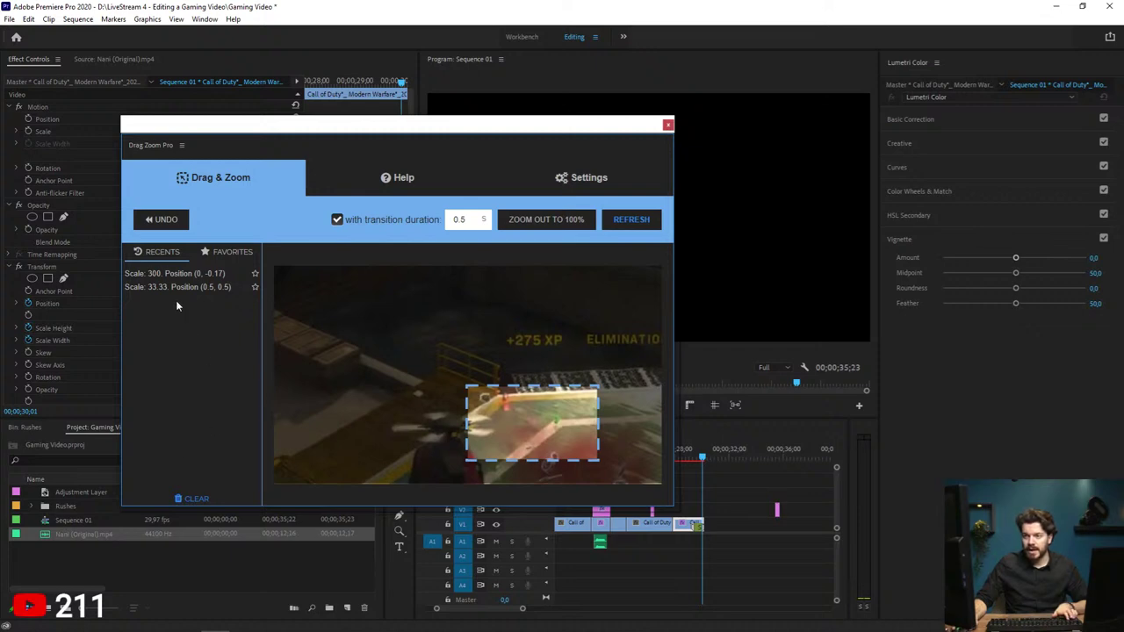
click(161, 220)
mouse_move(180, 275)
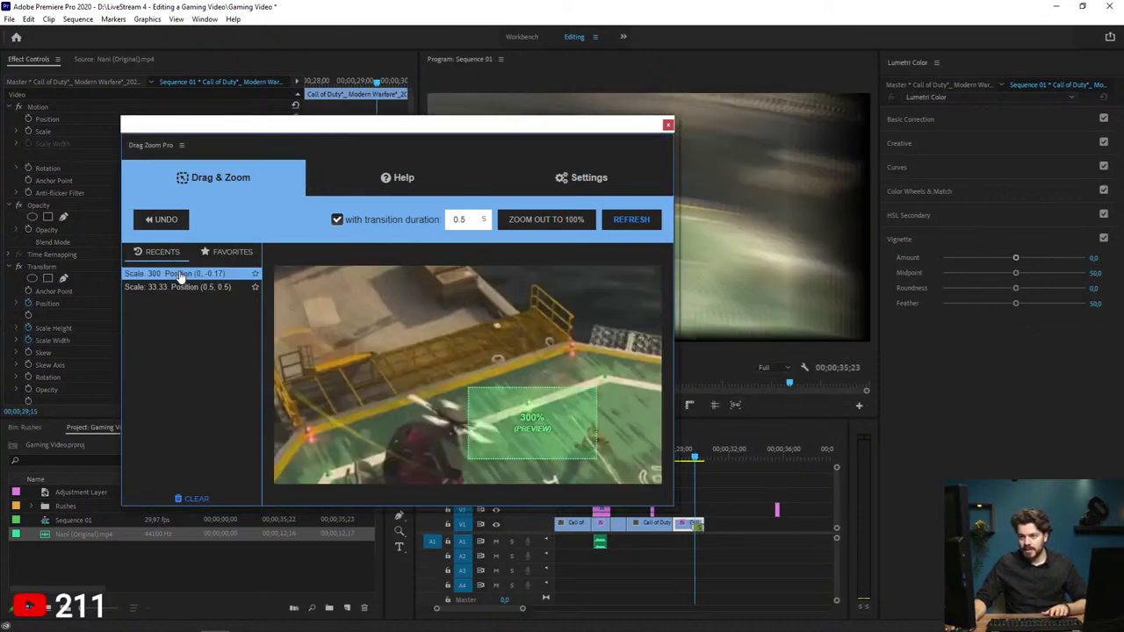
click(199, 500)
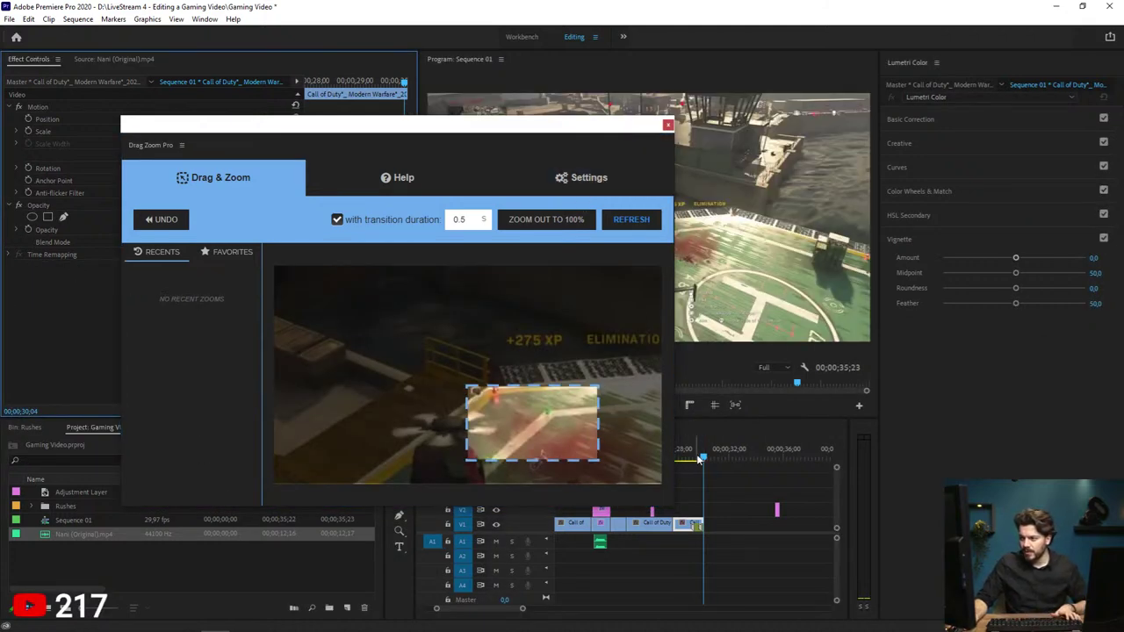
Step: Reload the Drag Zoom Pro frame at 00;00;29;09, close the extension window and deselect the clip
drag(700, 458, 694, 457)
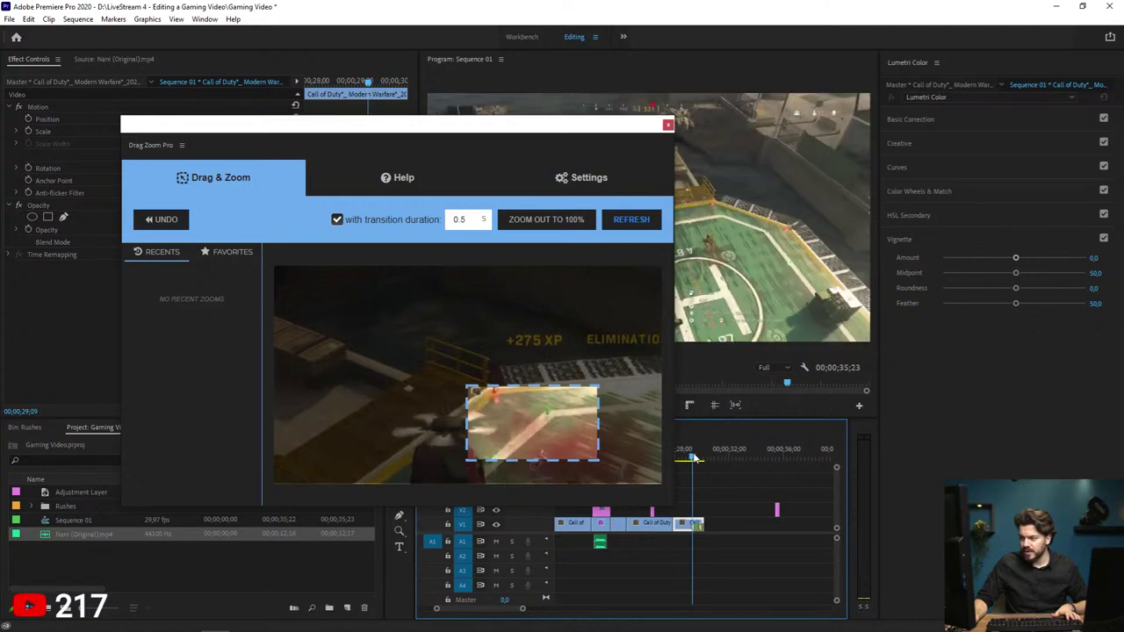
click(617, 221)
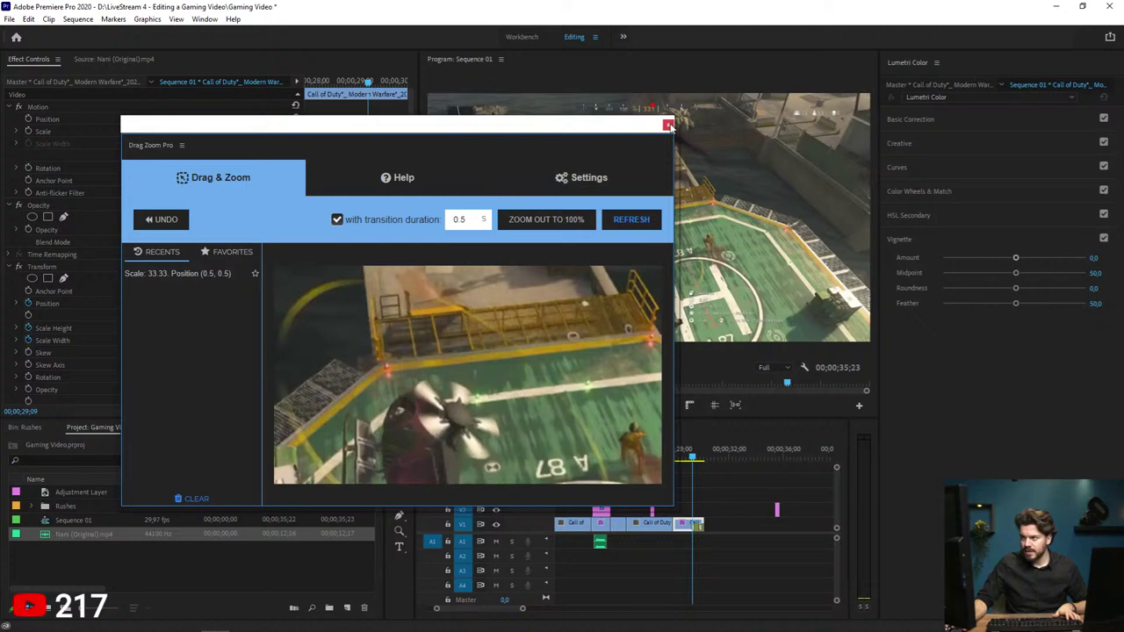
click(668, 126)
click(721, 488)
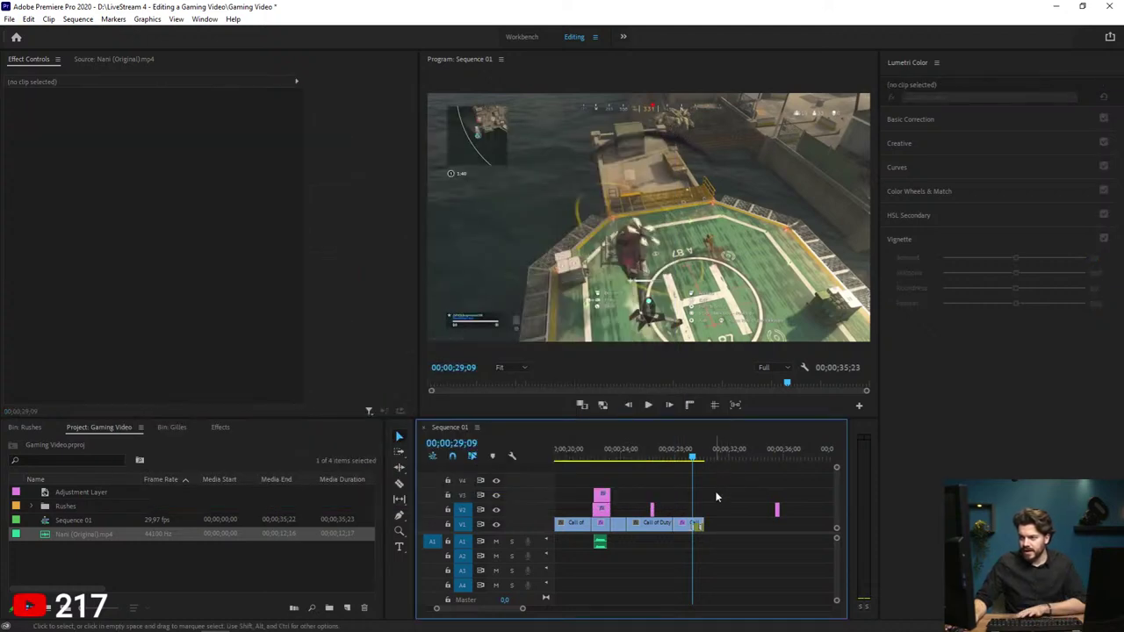
Step: Play and step through the last helicopter clip around 00;00;29;15 with the timeline magnified to examine the moment of impact
key(space)
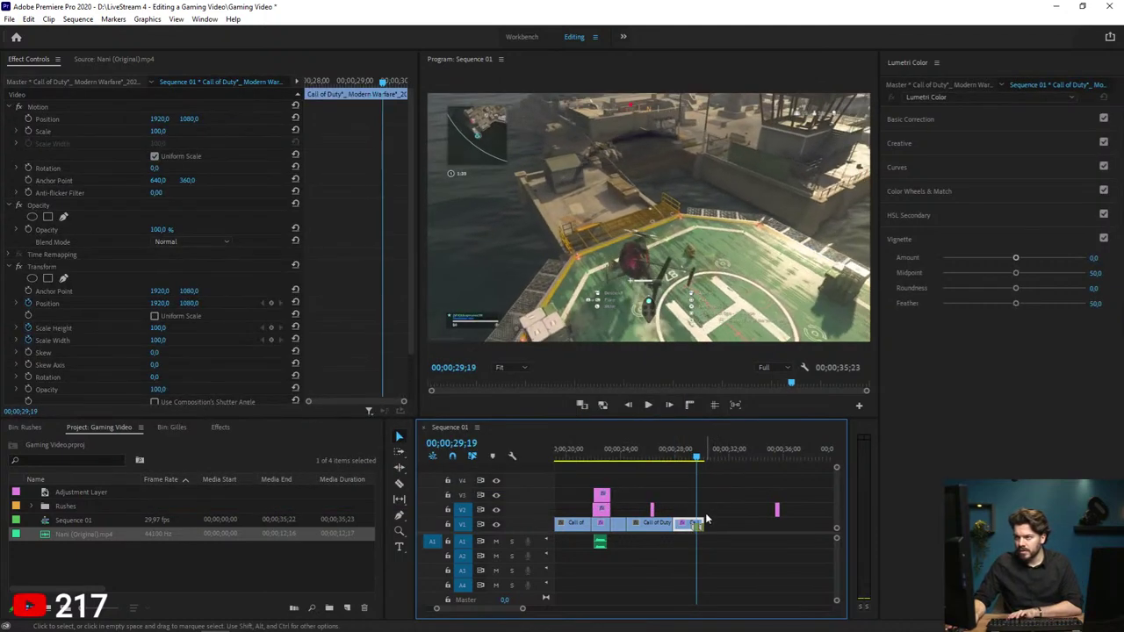
key(space)
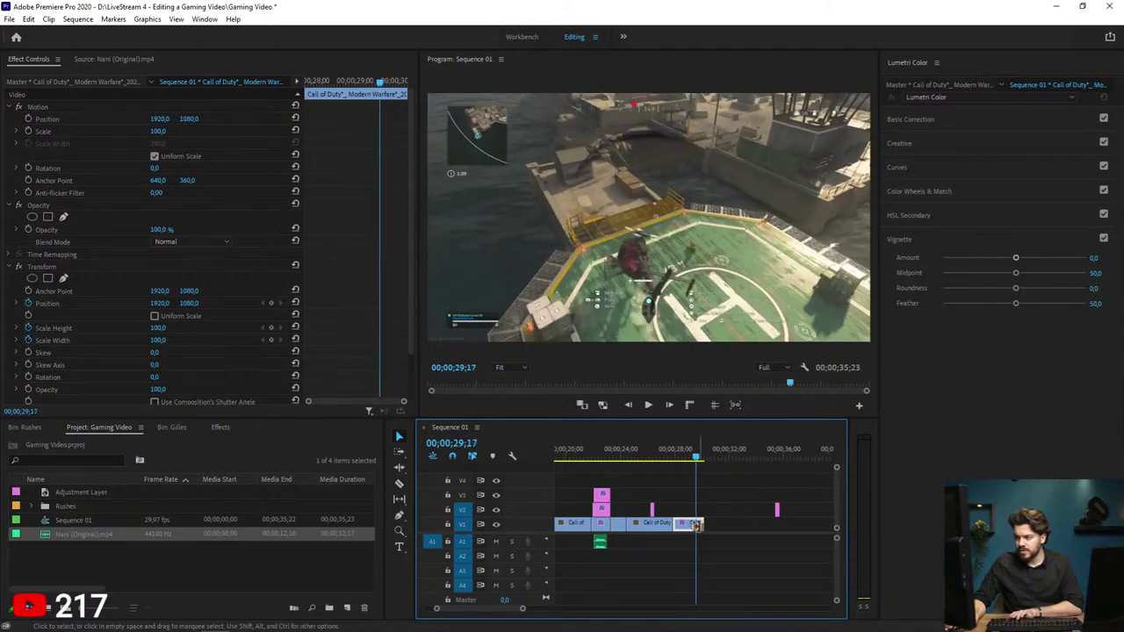
key(Left)
key(z)
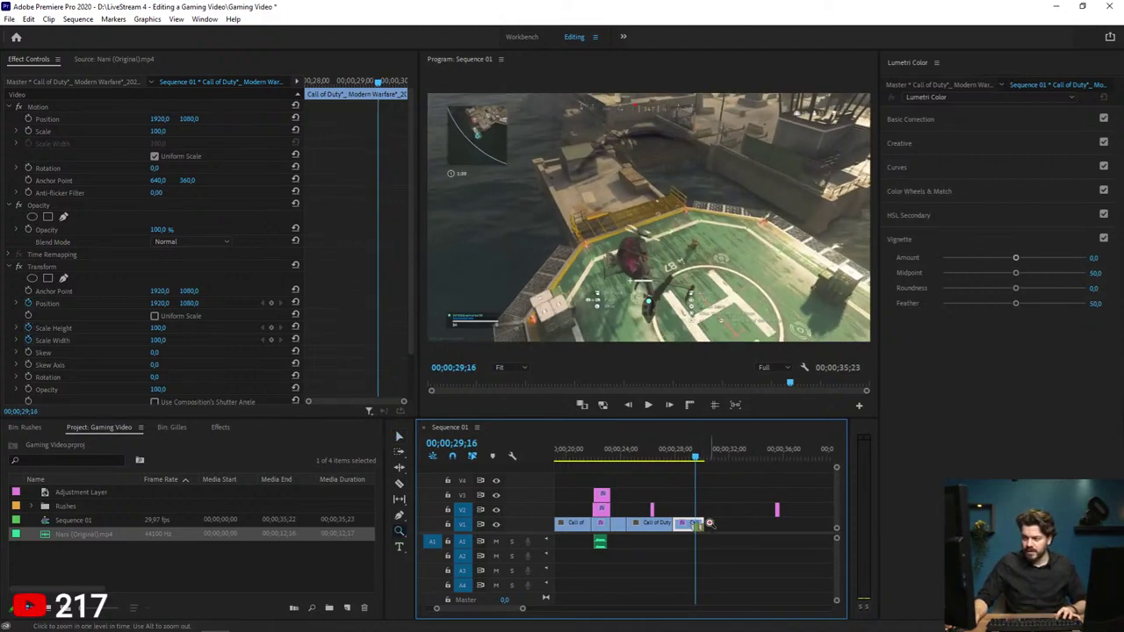
click(710, 523)
scroll(579, 536, up, 3)
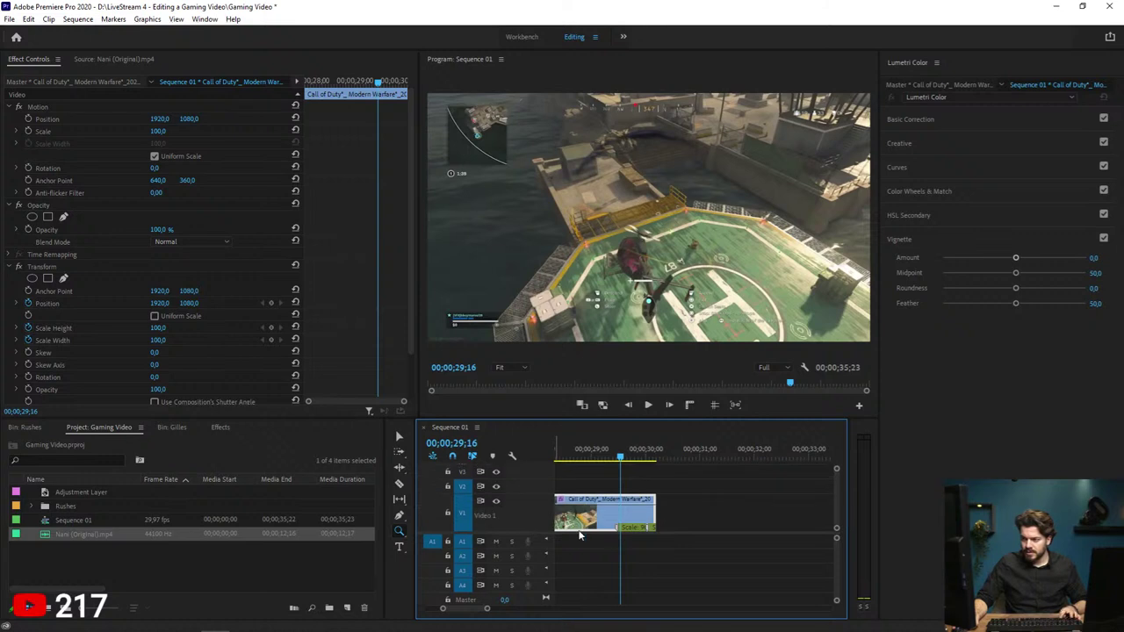
key(v)
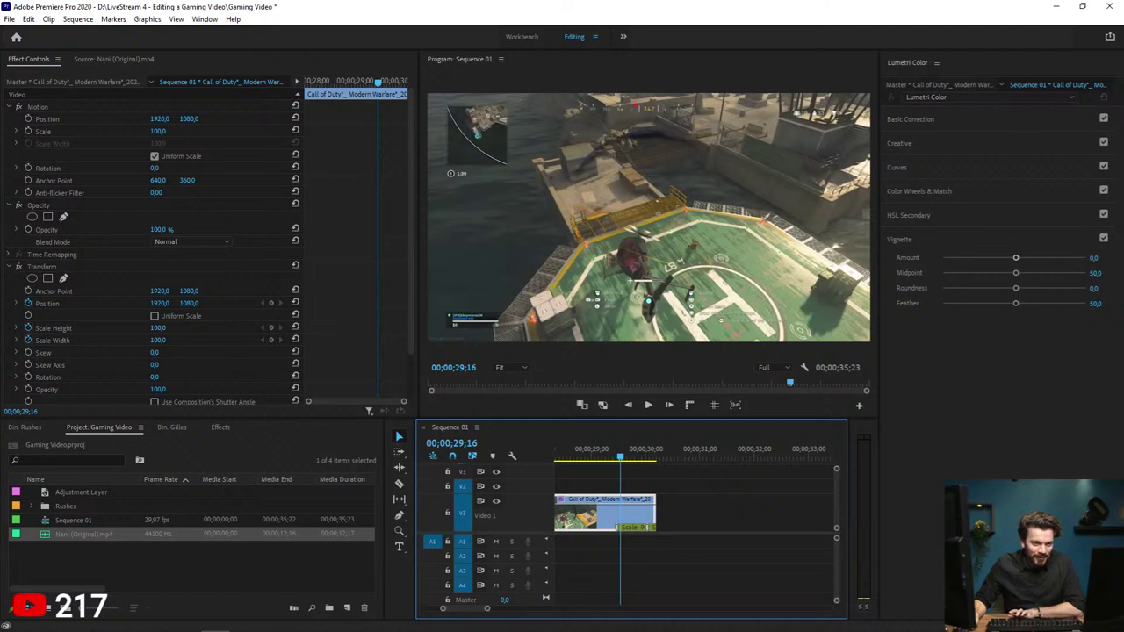
click(776, 490)
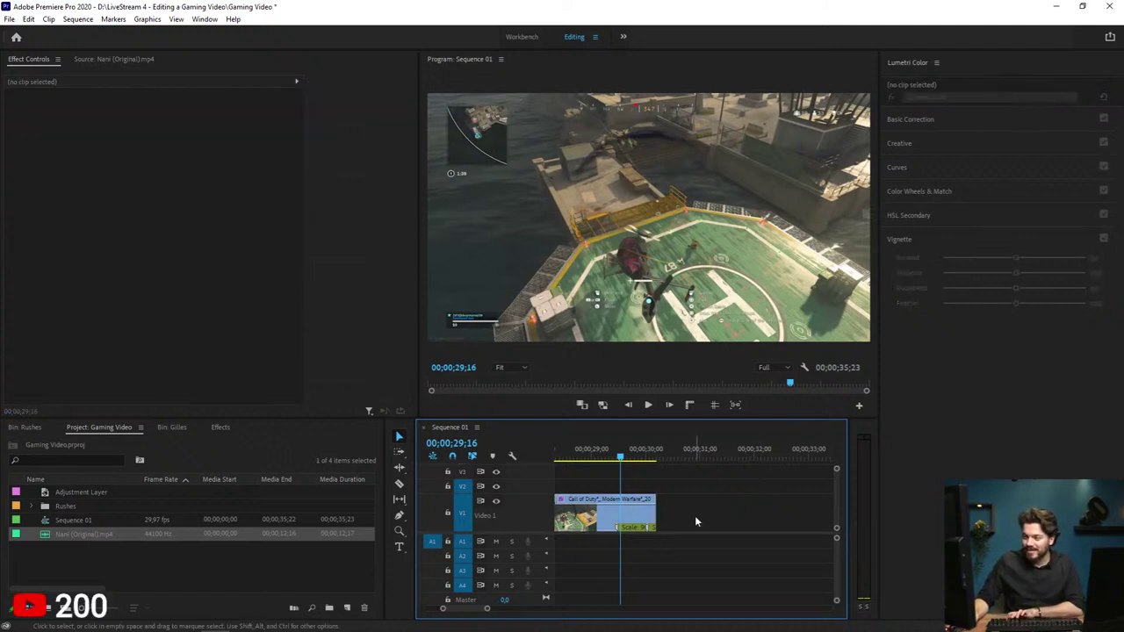
click(657, 507)
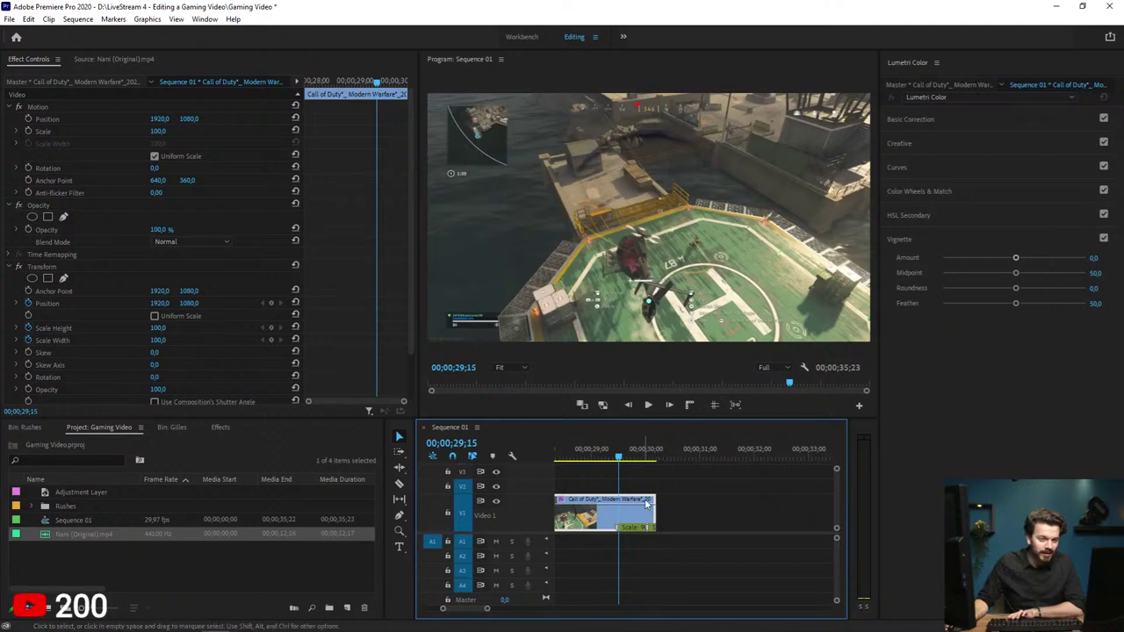
key(space)
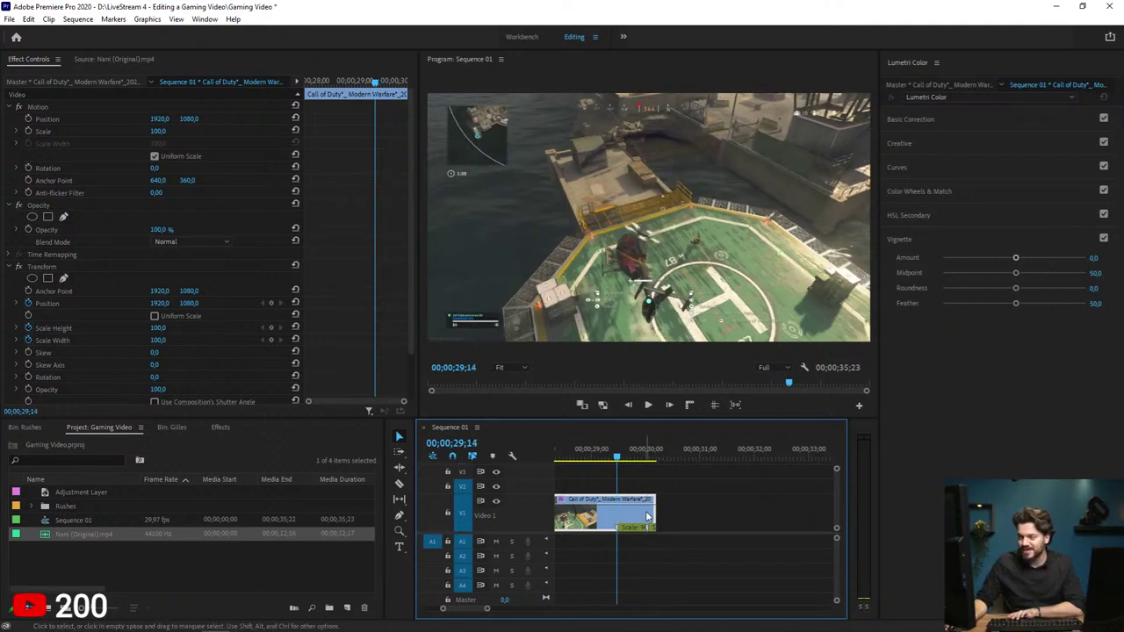
key(space)
Step: Copy the red-flash adjustment layer from about 00;00;35 on V2 to 00;00;29;15 over the last helicopter clip and preview it
key(minus)
key(minus)
key(minus)
key(minus)
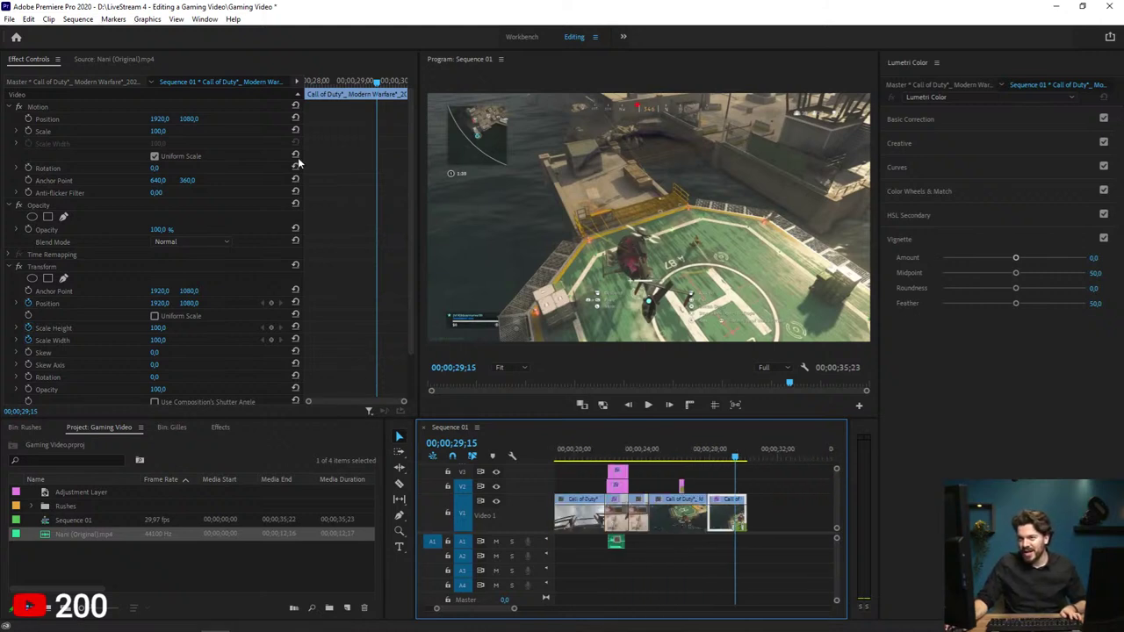
scroll(751, 490, down, 3)
click(751, 487)
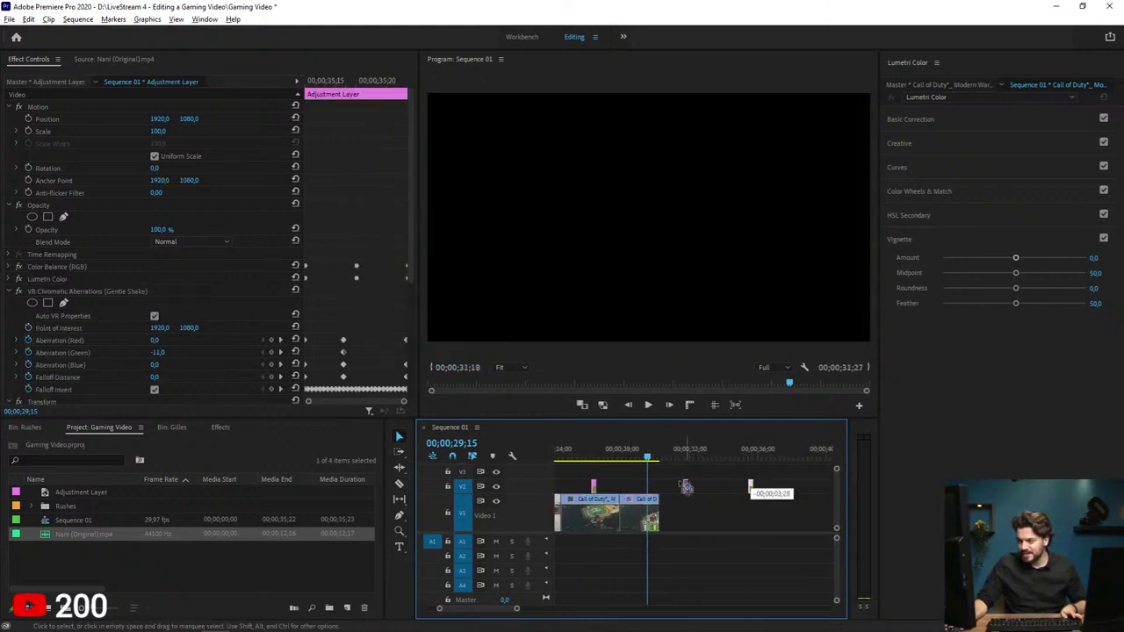
key(ctrl+c)
key(ctrl+v)
click(695, 506)
key(space)
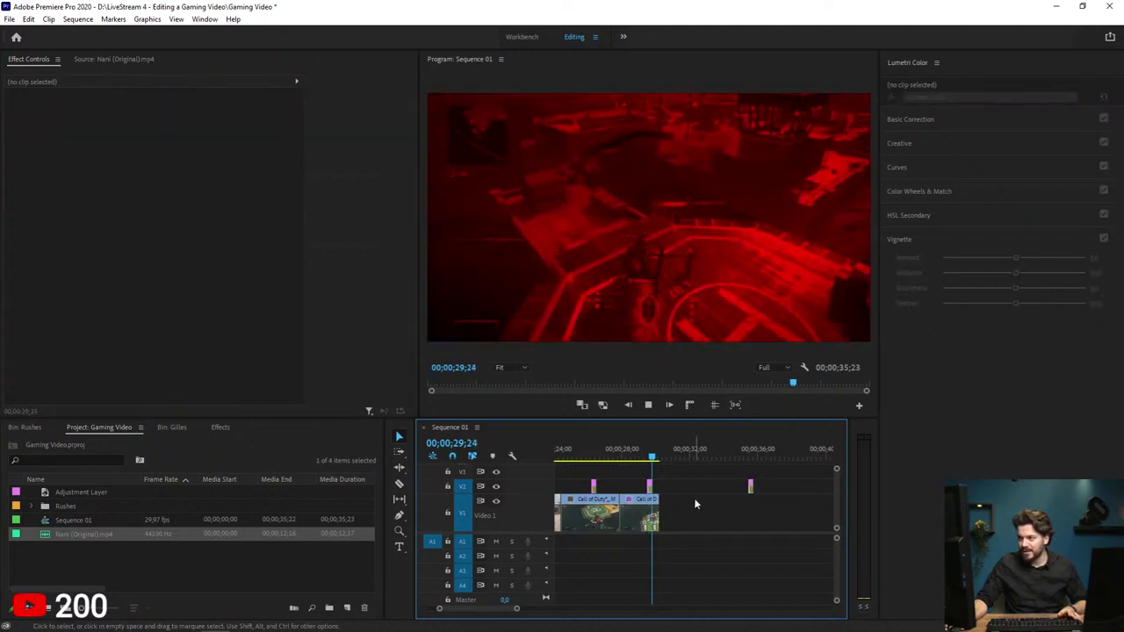
key(space)
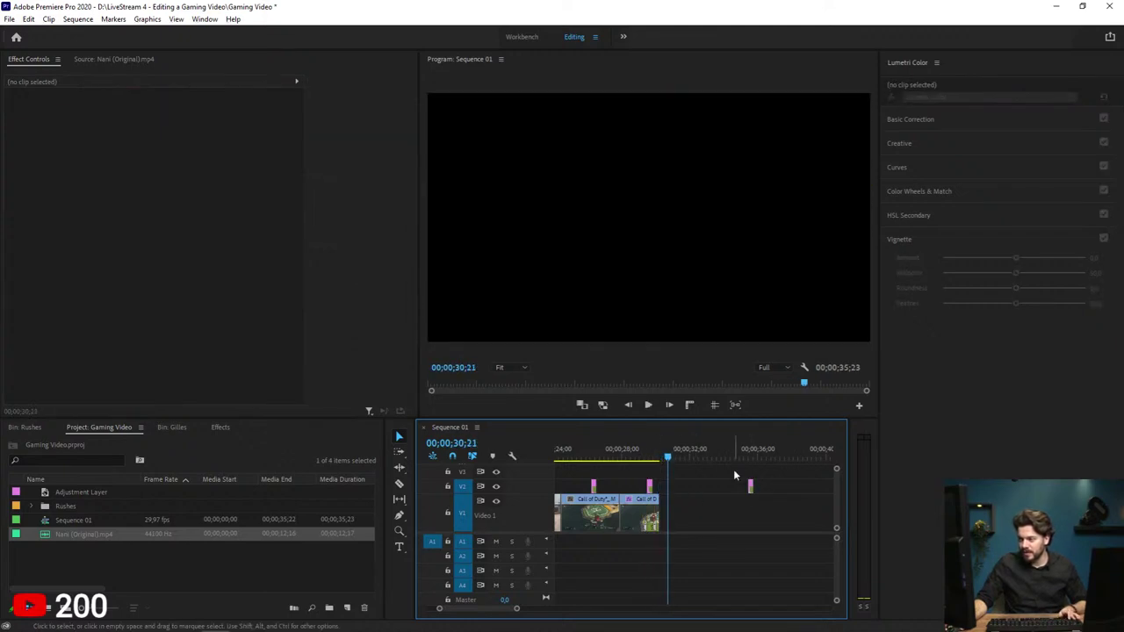
Step: Delete the leftover red-flash adjustment layer near 00;00;35 on V2 and replay the flash on the last helicopter clip
click(750, 486)
click(681, 475)
click(646, 454)
key(space)
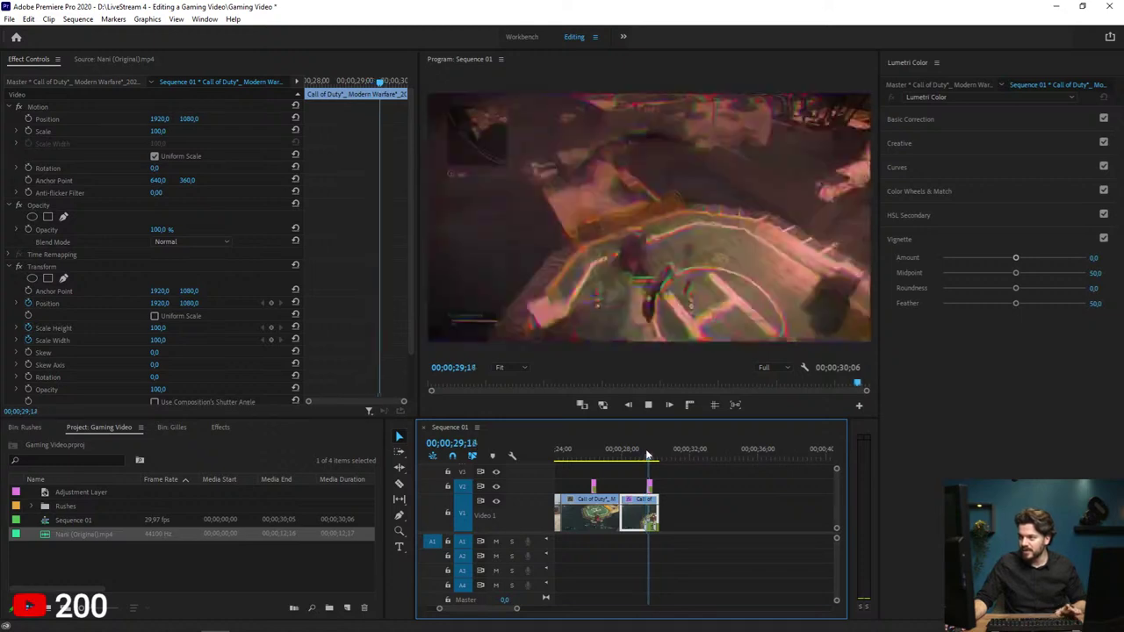
Step: Play the opening of the edit with the whole sequence in view, and return to the last flash at 00;00;29;15
key(Home)
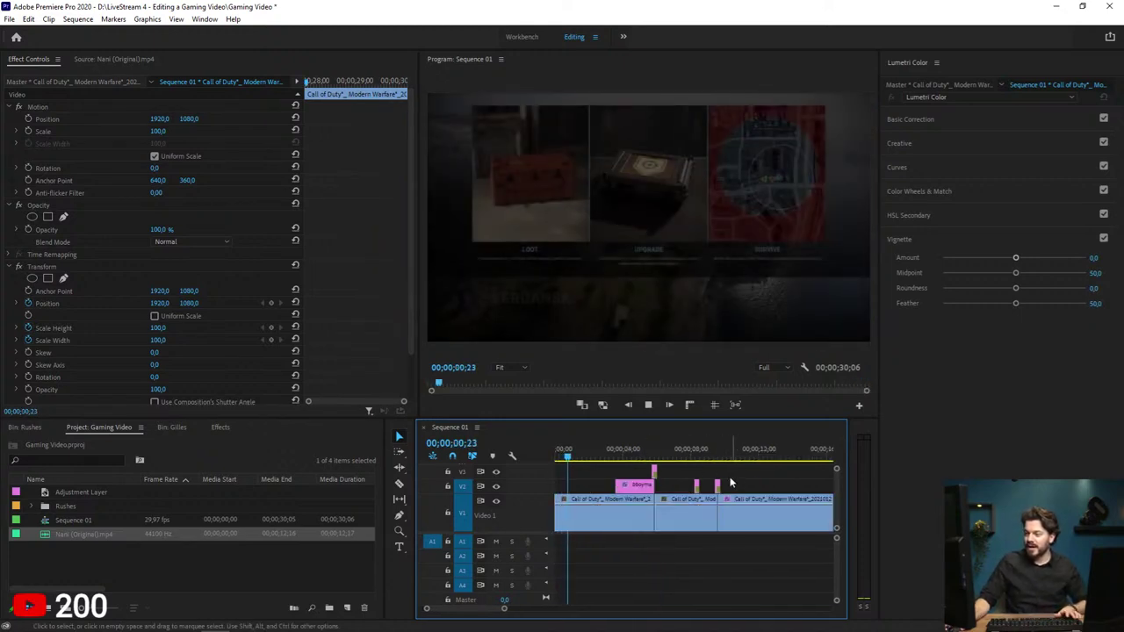
key(minus)
key(minus)
key(minus)
key(minus)
click(672, 456)
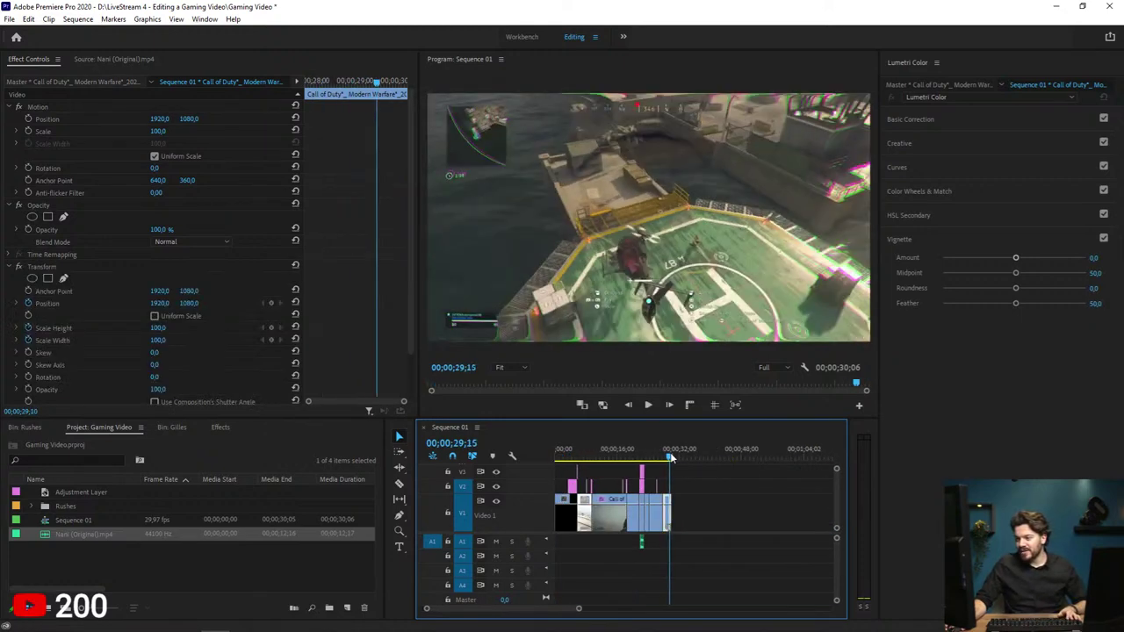
Step: Select the last red-flash adjustment layer and step through its frames from 00;00;29;15 to 00;00;29;23
click(669, 480)
key(equal)
key(equal)
key(equal)
key(equal)
key(equal)
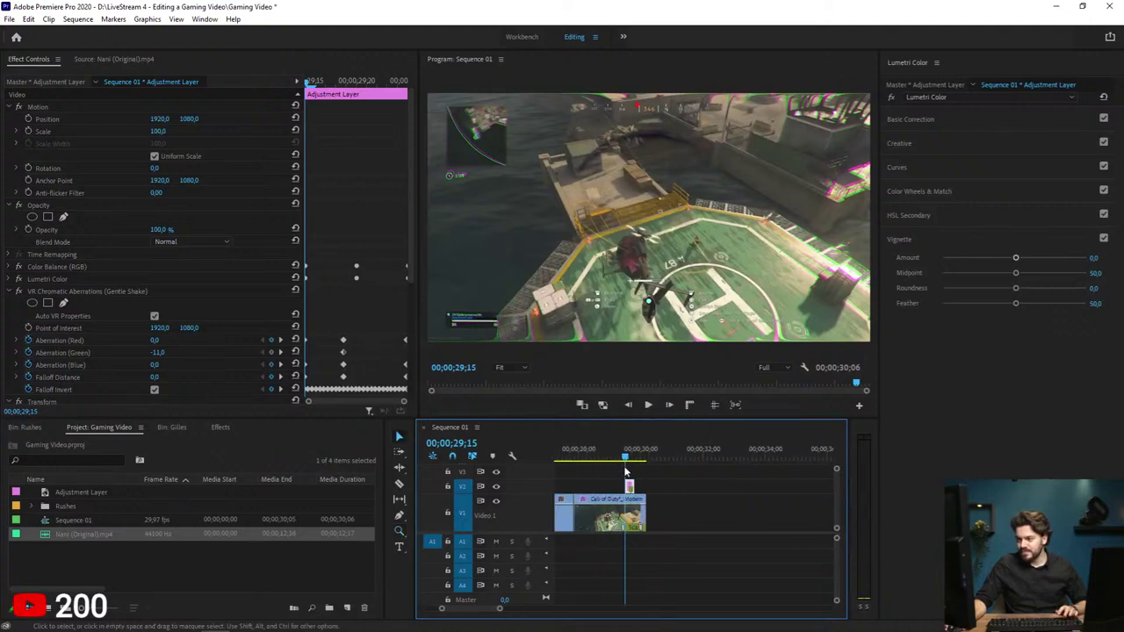
key(Right)
key(Right)
key(Right)
key(Right)
key(Right)
key(Right)
key(Right)
key(Right)
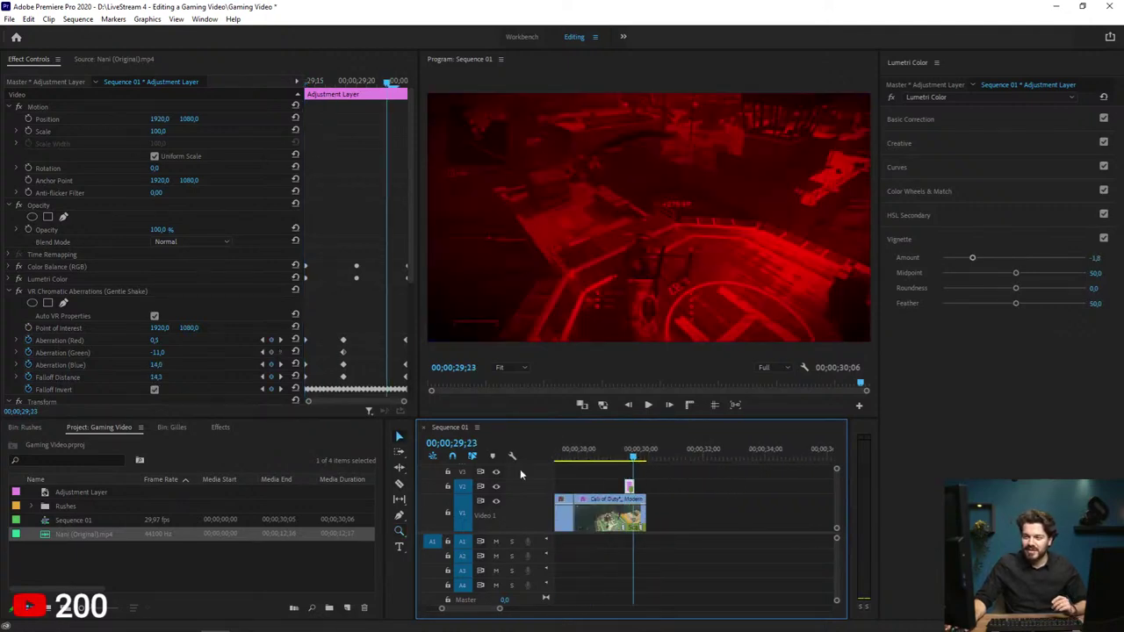
Step: Open the helipad clip from the Gilles bin as source and review its remaining footage up to about 00;07;22 for further moments
click(172, 427)
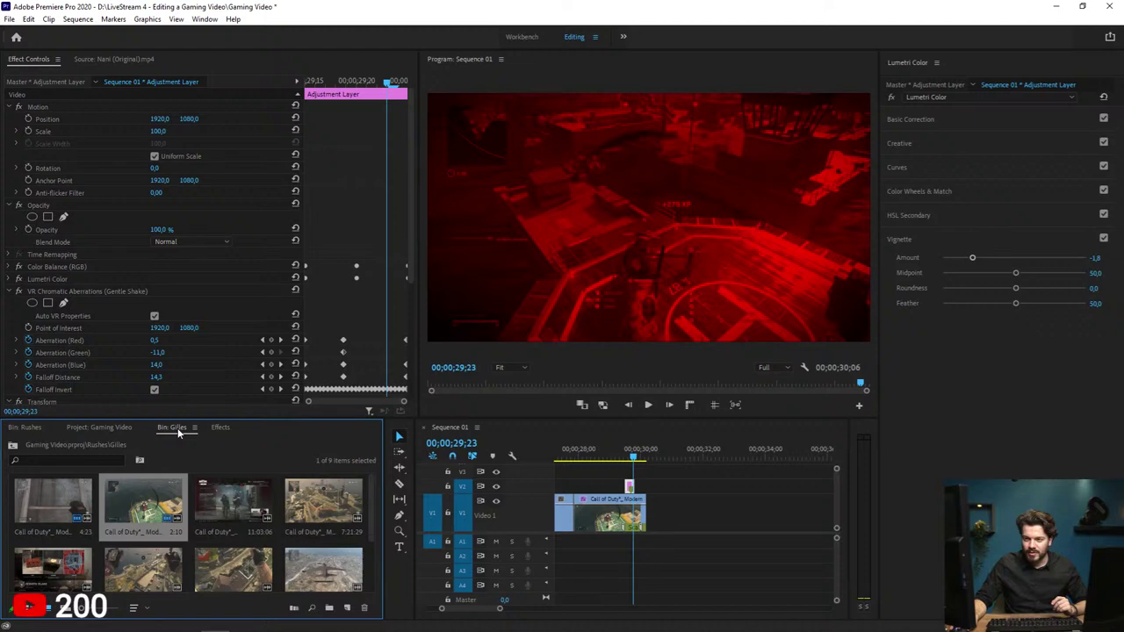
double_click(139, 507)
drag(211, 387, 290, 384)
key(space)
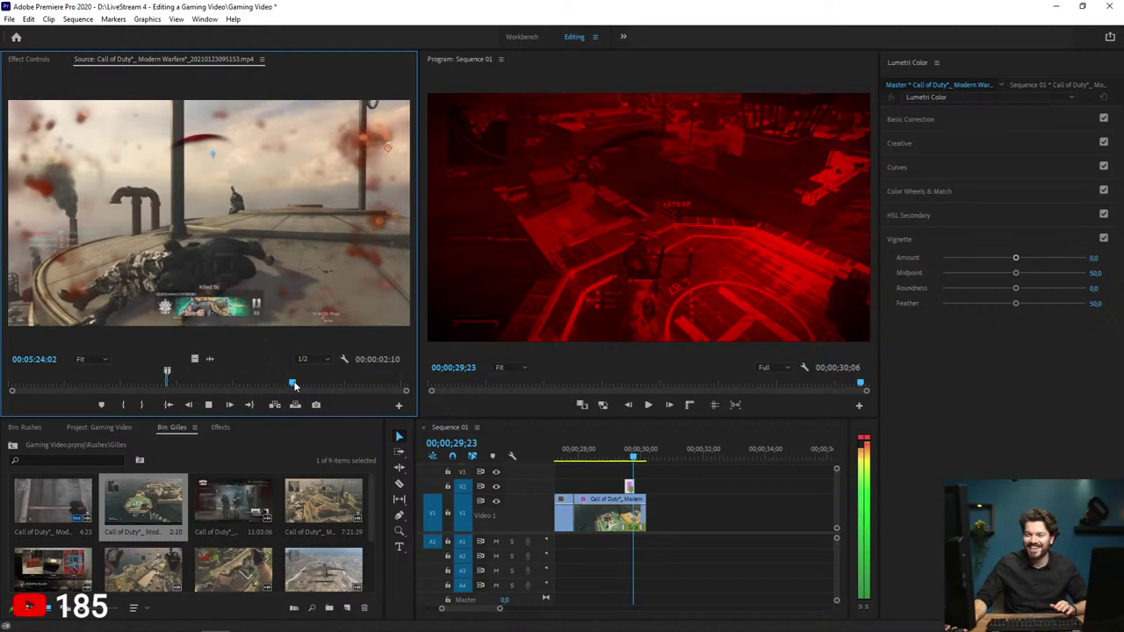
drag(296, 386, 392, 390)
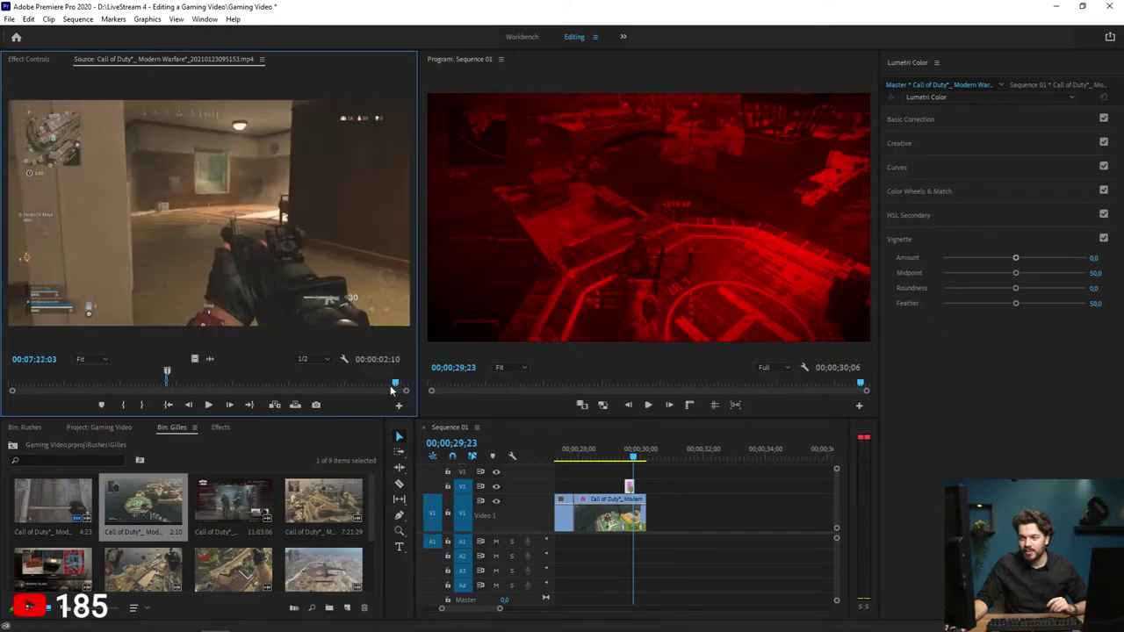
Step: Load and scrub through several other gameplay clips in the Gilles bin to look for usable action
double_click(248, 497)
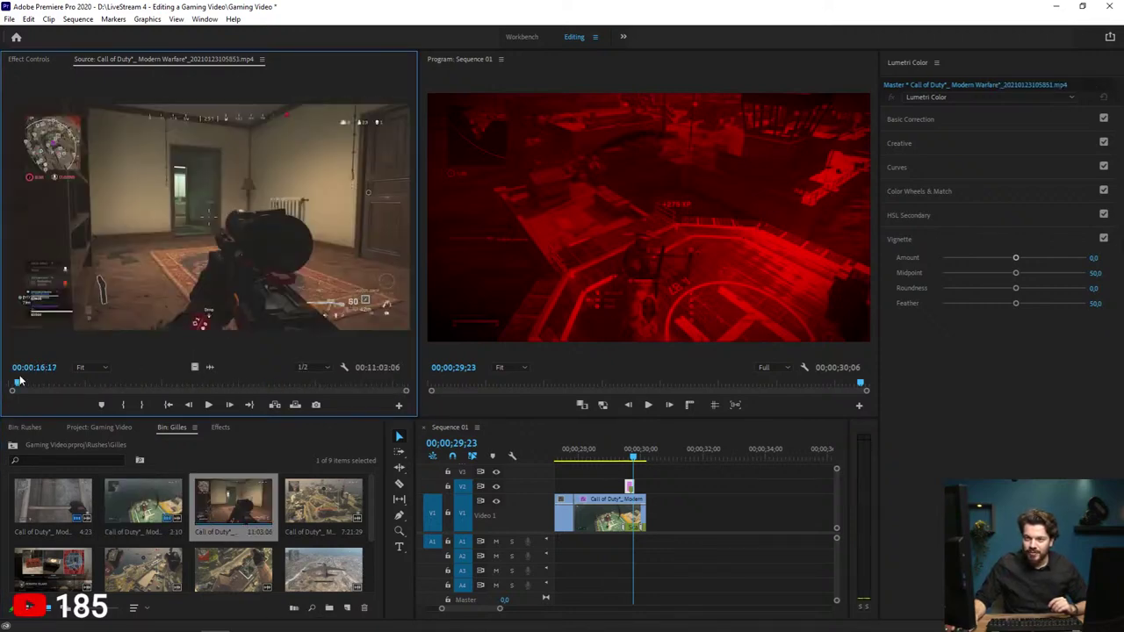
drag(20, 381, 33, 383)
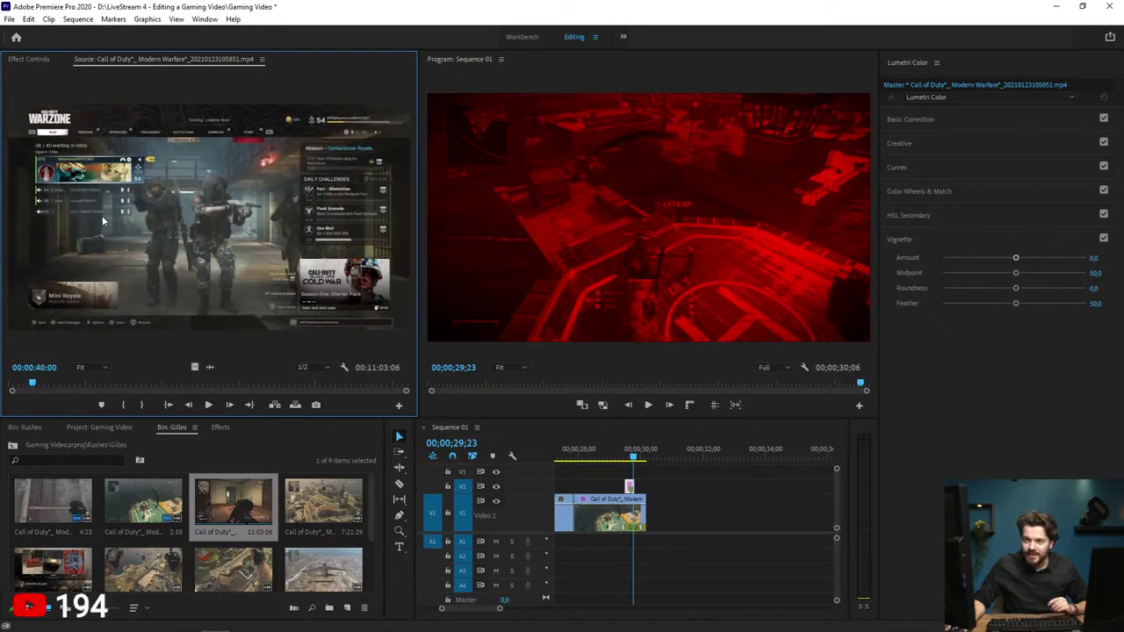
scroll(66, 494, down, 2)
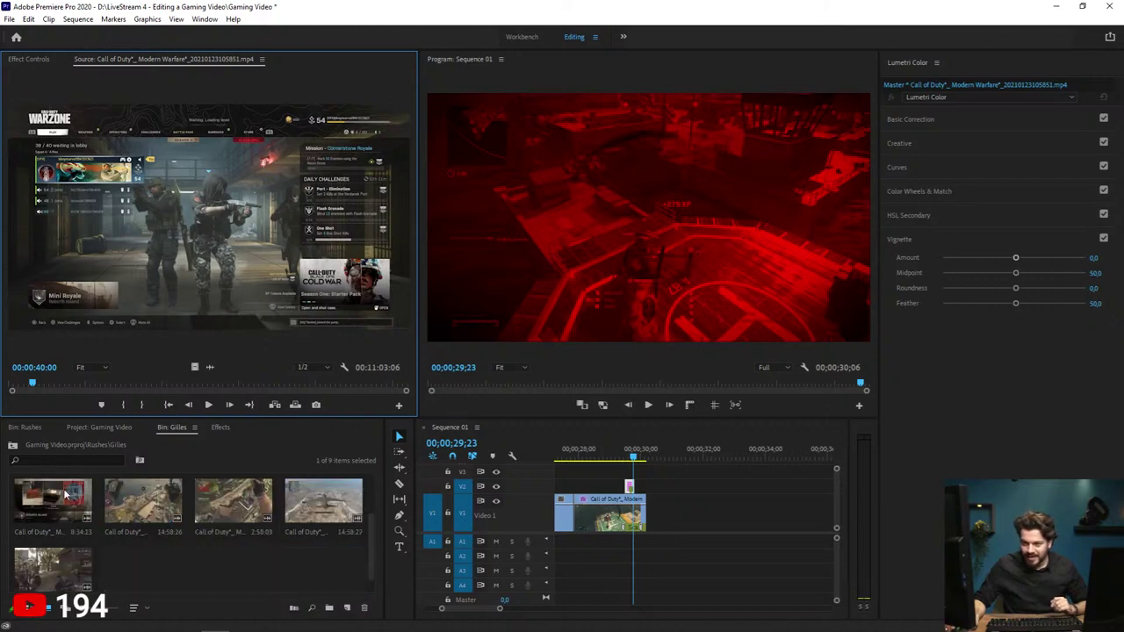
double_click(65, 495)
drag(38, 390, 83, 383)
double_click(114, 488)
double_click(210, 506)
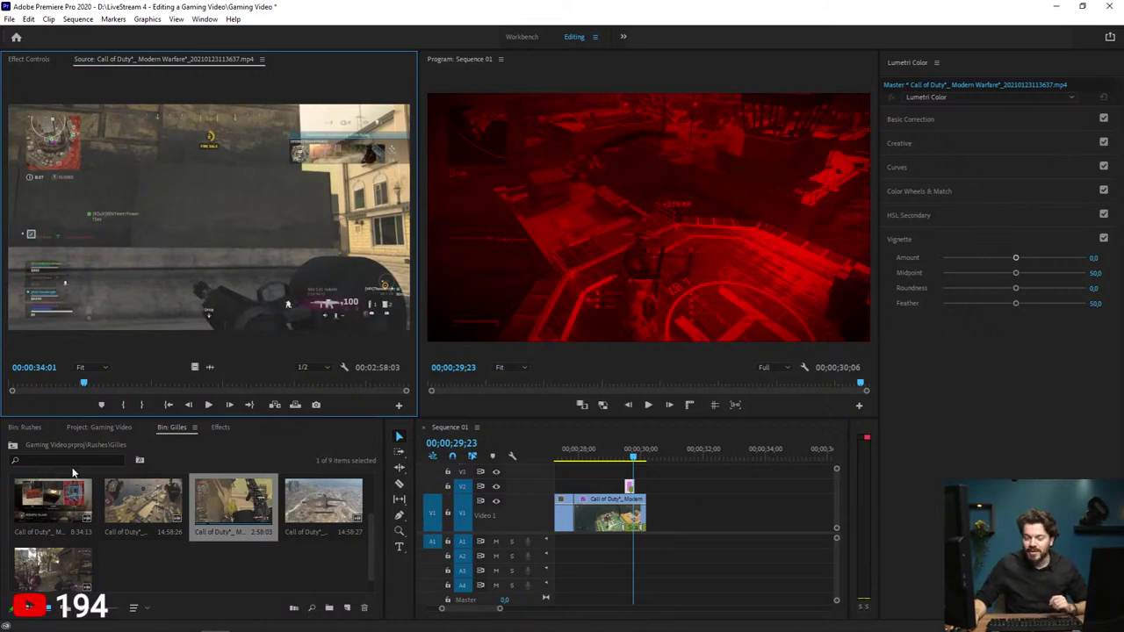
double_click(60, 503)
scroll(160, 520, up, 2)
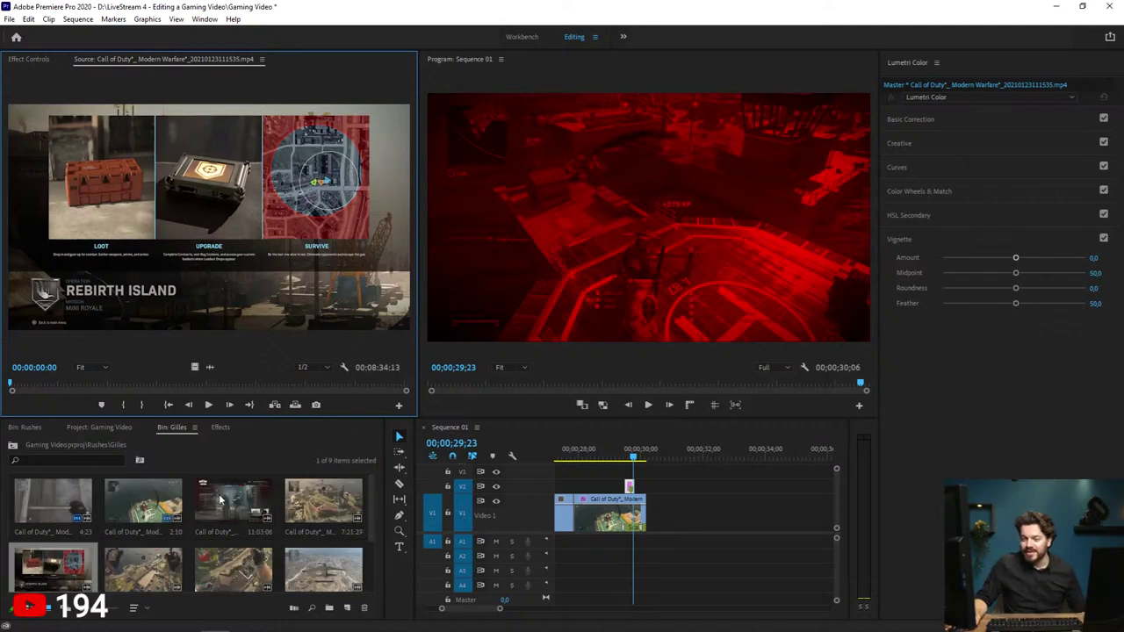
Step: Load the 11-minute source clip ending in 105851 and scrub through it to about 00;04;37 to find a kill
double_click(230, 499)
click(16, 383)
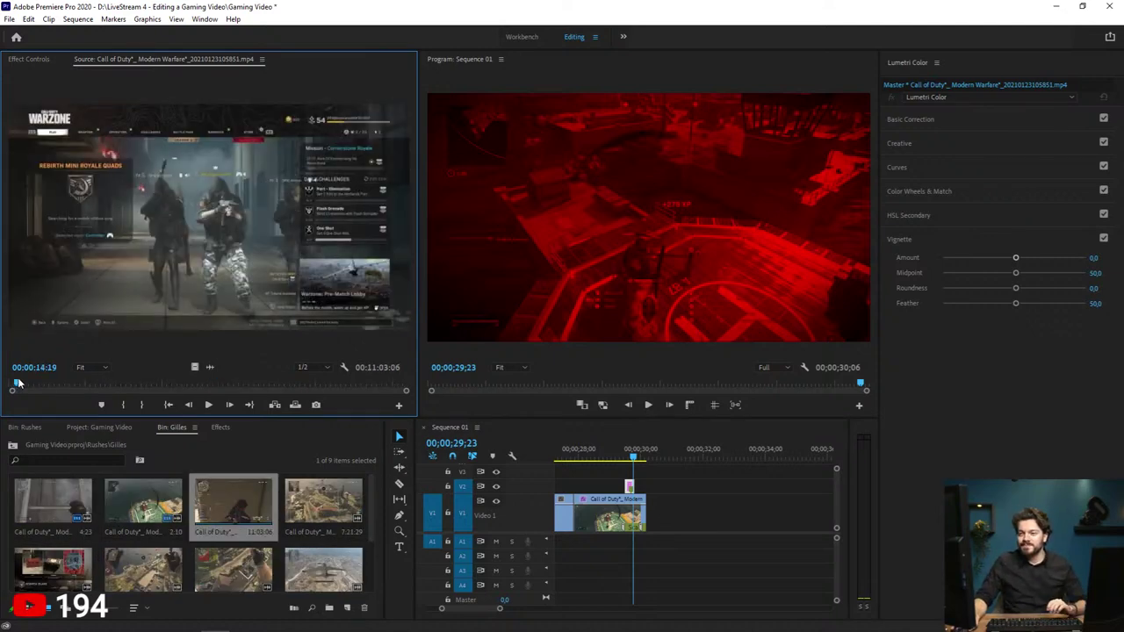
drag(17, 384, 123, 382)
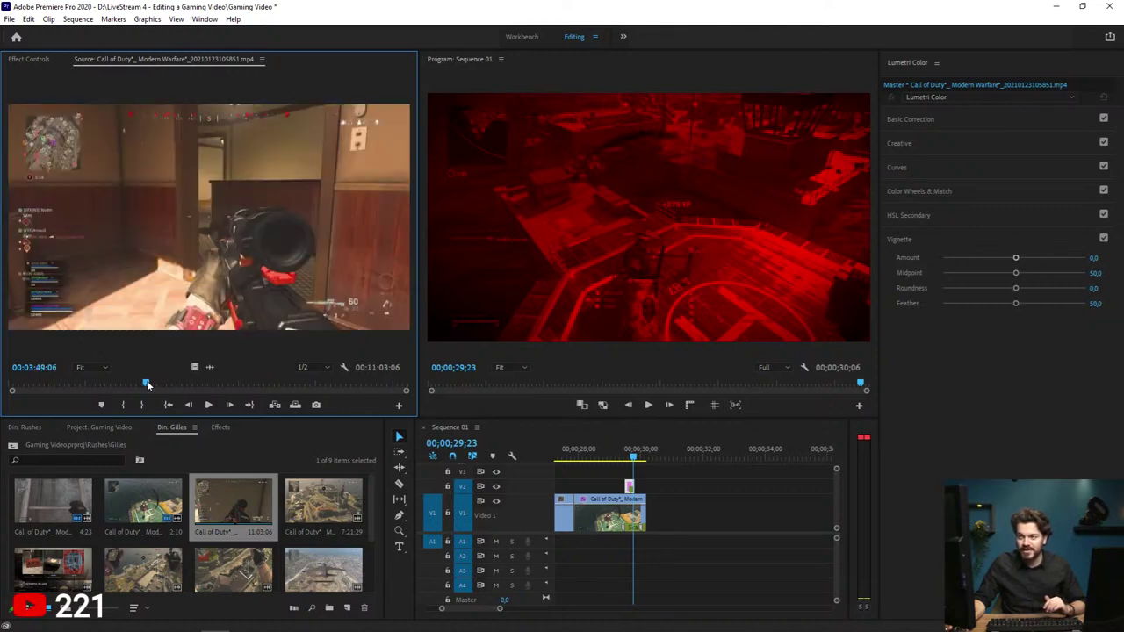
drag(147, 384, 150, 384)
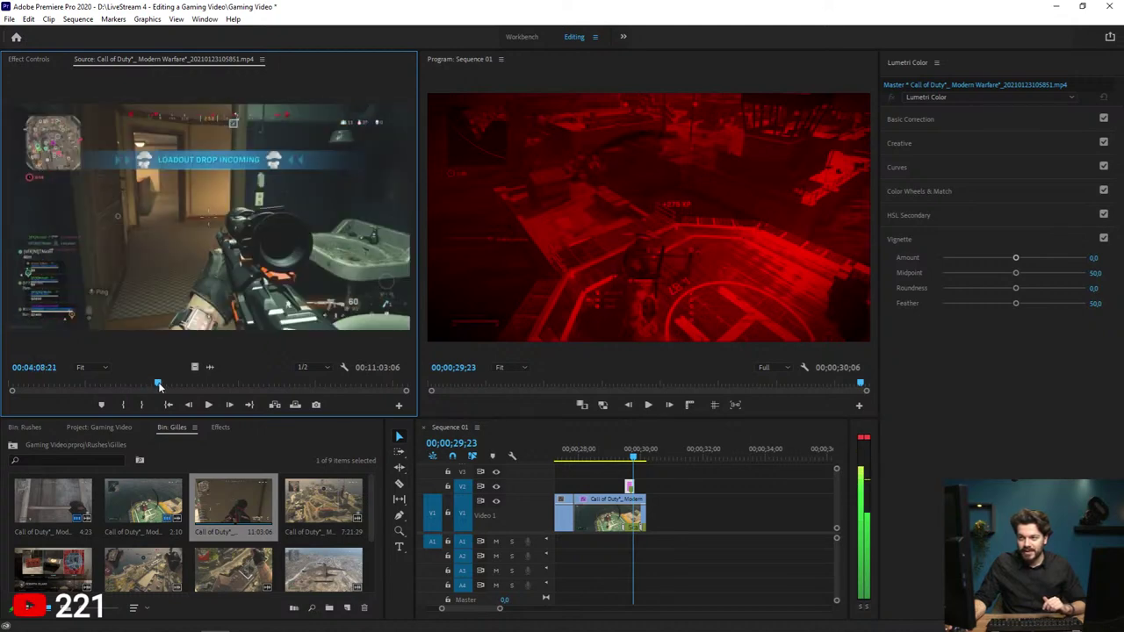
drag(160, 386, 171, 392)
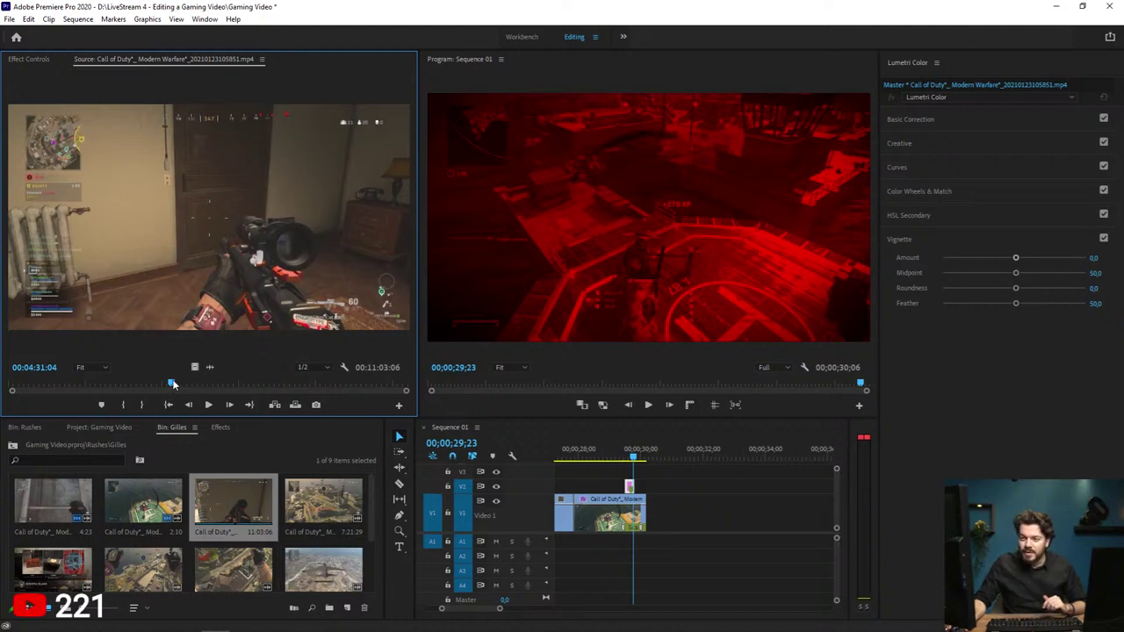
drag(171, 383, 174, 384)
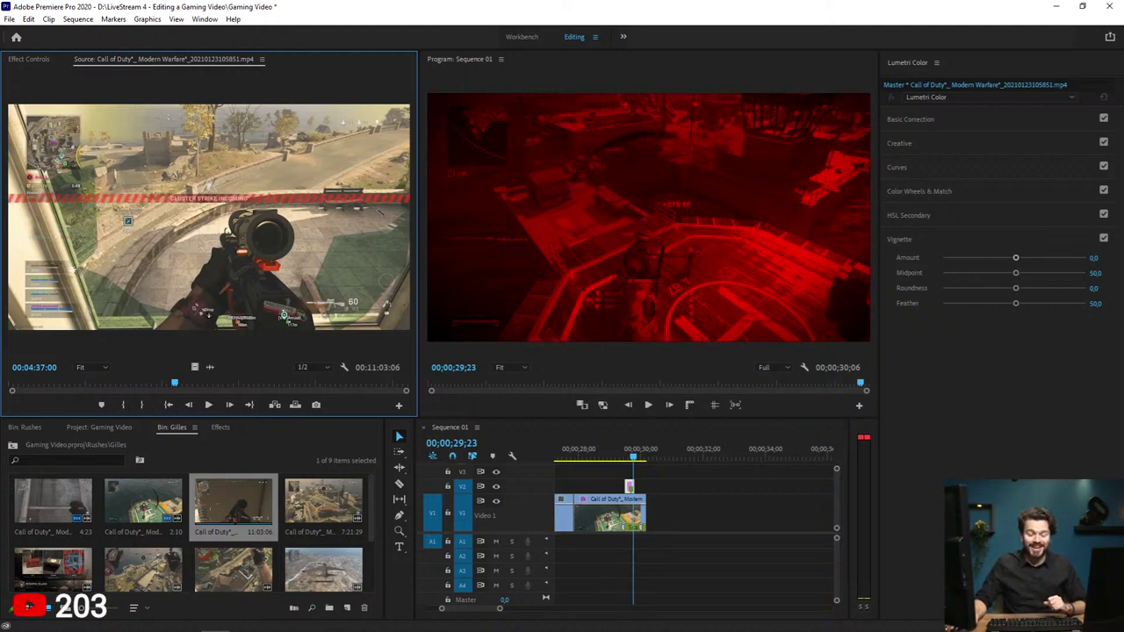
Step: Mark a 3;04 section around 00;04;59;15 of the 105851 clip and append only its video on V1 after the last helicopter clip
drag(178, 382, 184, 383)
key(space)
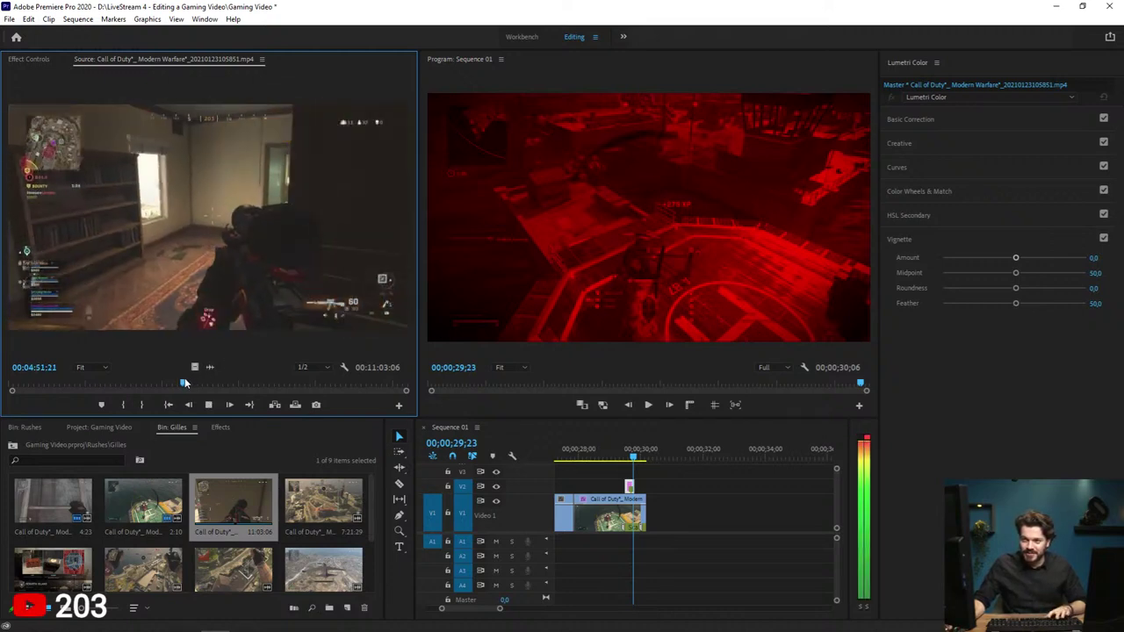
key(space)
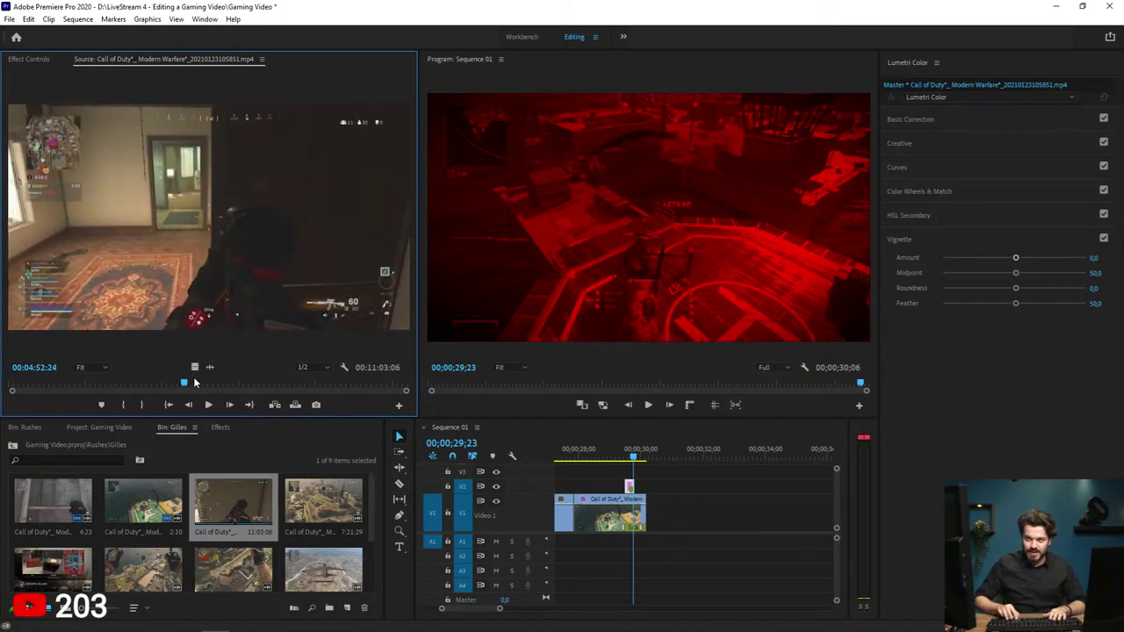
key(space)
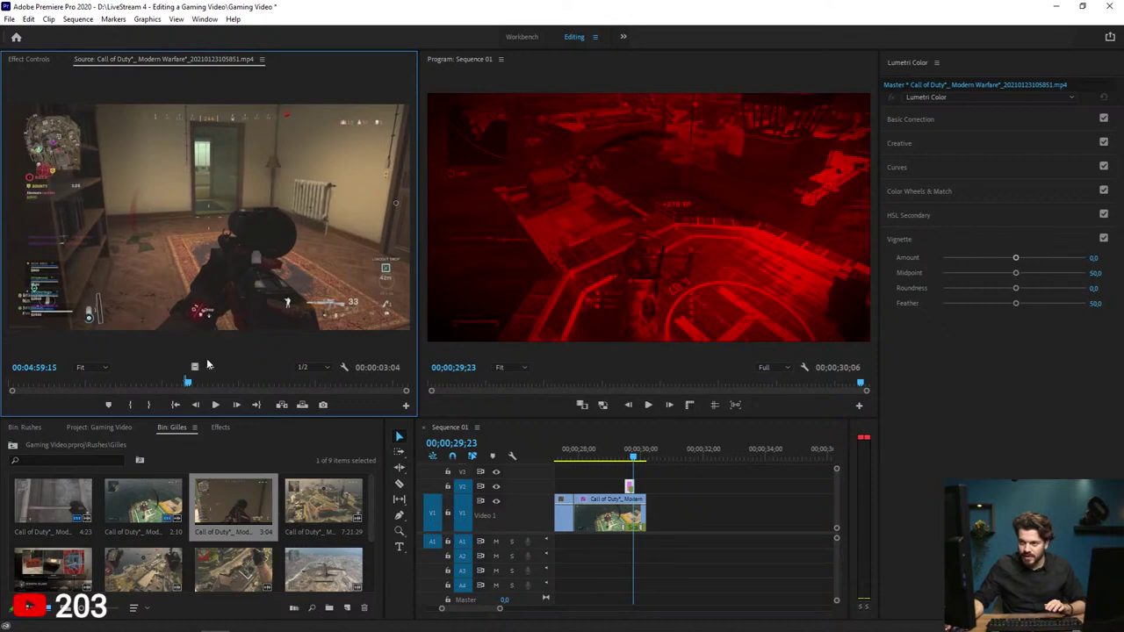
drag(195, 367, 651, 531)
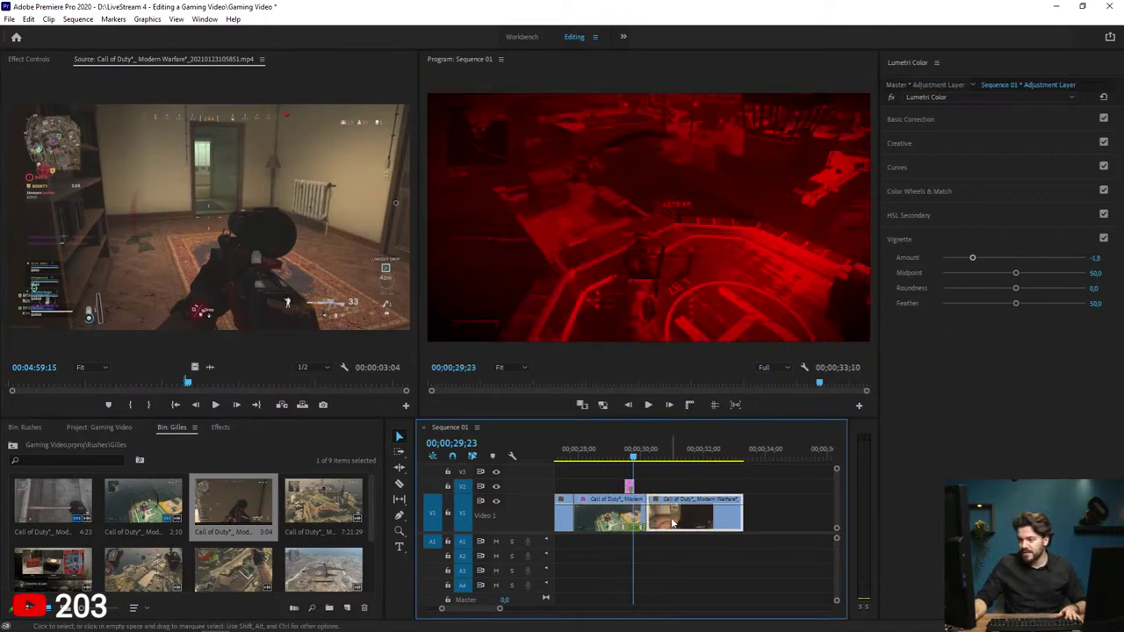
Step: Copy the last red-flash adjustment layer on V2 over the new clip's elimination at about 00;00;33 and extend the clip to 00;00;33;16
key(space)
drag(659, 458, 736, 466)
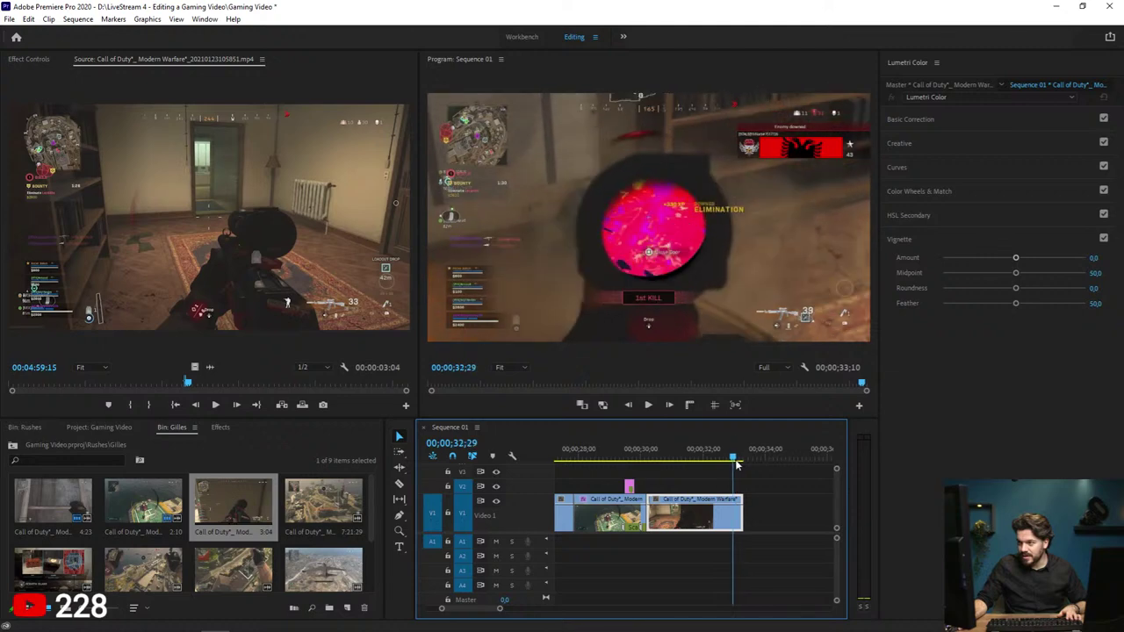
alt+drag(632, 486, 654, 458)
click(722, 455)
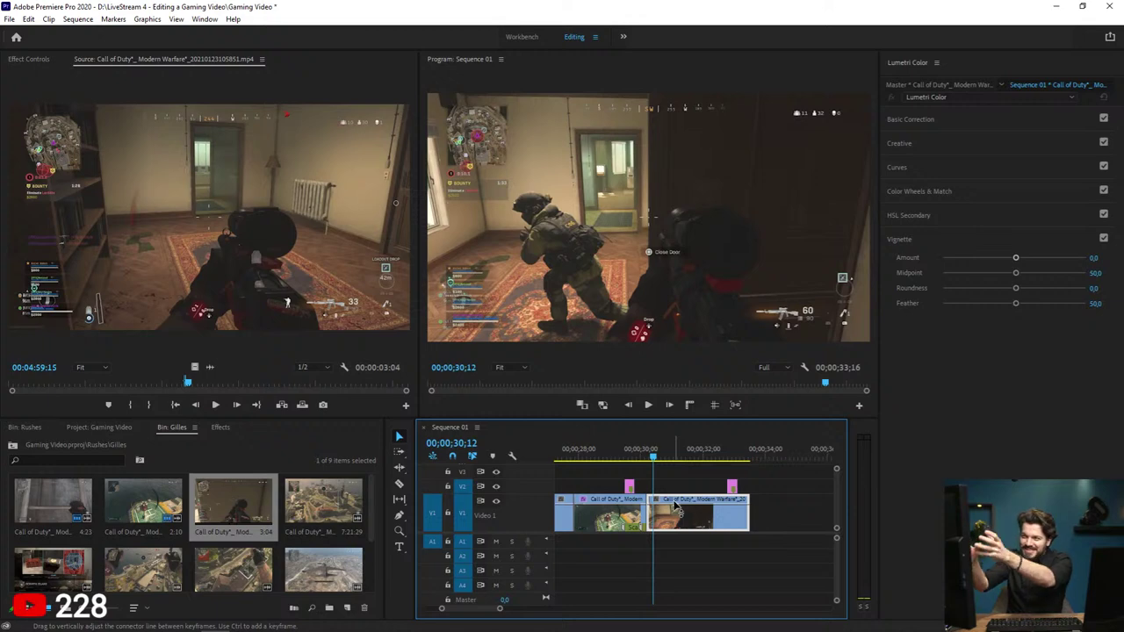
Step: Step frame by frame from the end of the helicopter clip through the new indoor clip to 00;00;31;27 to examine the action
key(Left)
key(Left)
key(Left)
key(Left)
key(Left)
key(Left)
key(Left)
key(Left)
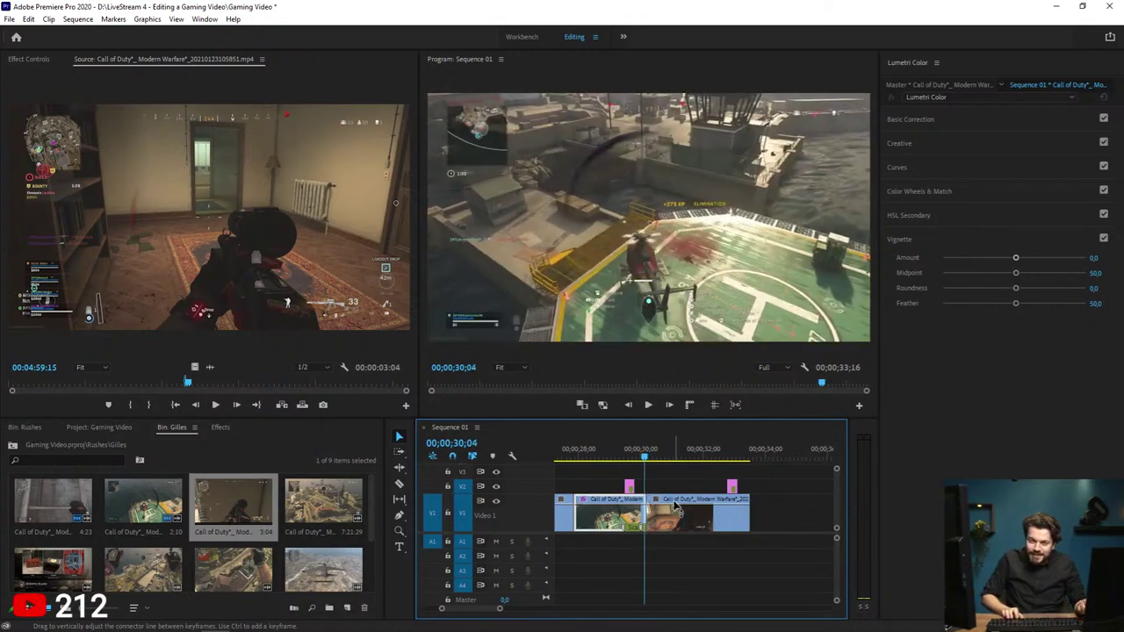
key(Right)
key(Right)
key(Right)
key(Right)
key(Right)
key(Right)
key(Right)
key(Right)
key(Right)
key(Right)
key(Right)
key(Right)
key(Right)
key(Right)
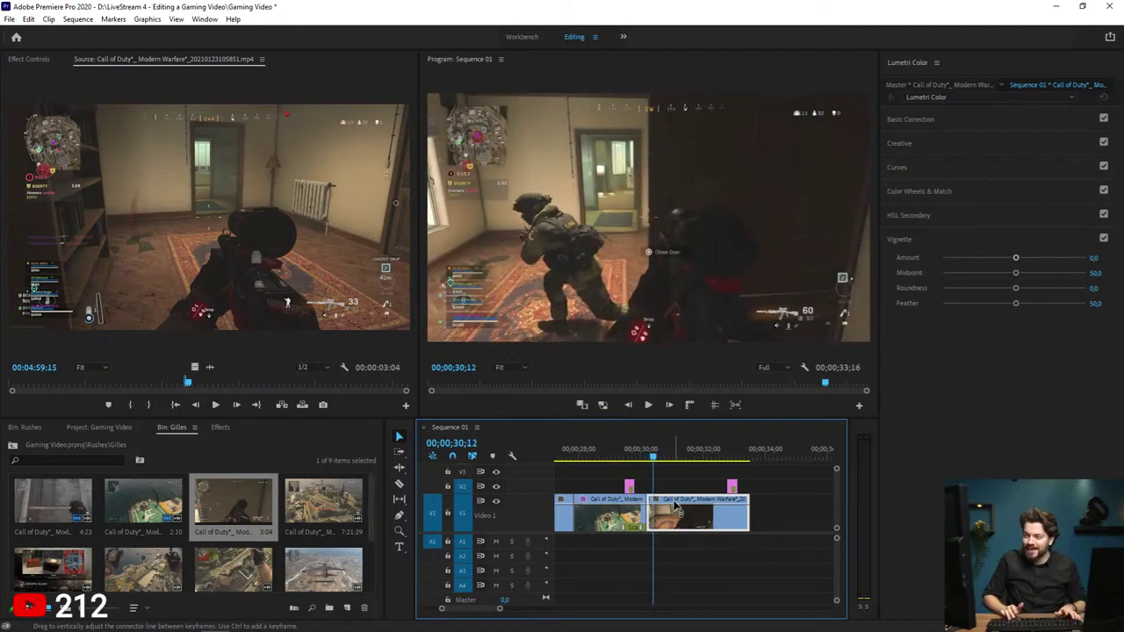
key(Right)
key(Right)
key(Right)
key(Right)
key(Right)
key(Right)
key(Right)
key(Right)
key(Right)
key(Right)
key(Right)
key(Right)
key(Right)
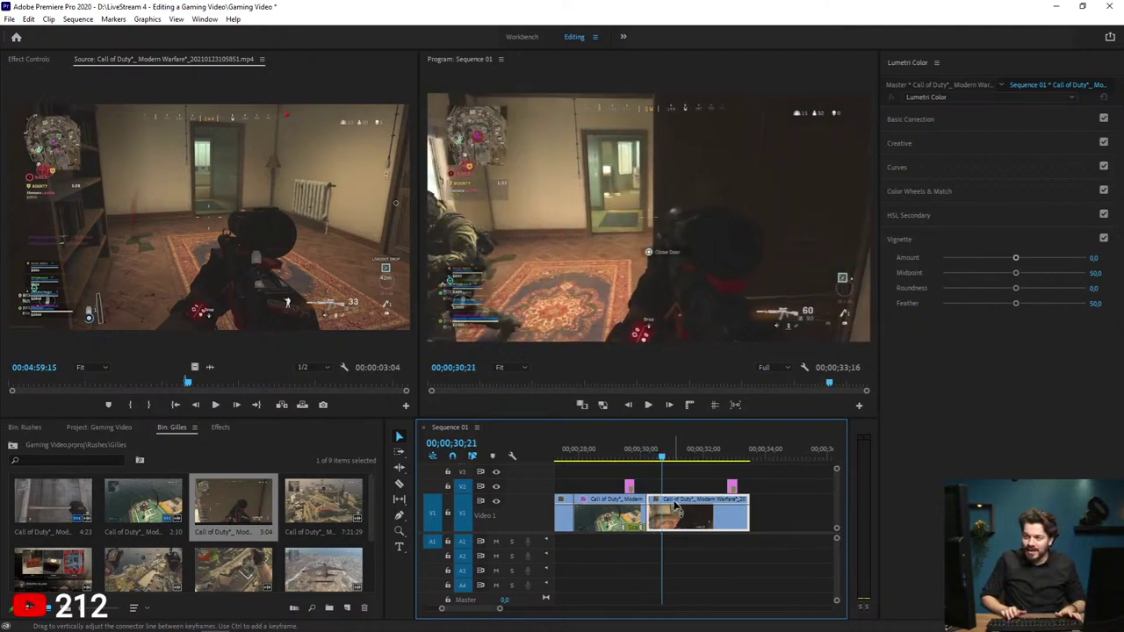
key(Right)
key(Right)
key(Right)
key(Right)
key(Right)
key(Right)
key(Right)
key(Right)
key(Right)
key(Right)
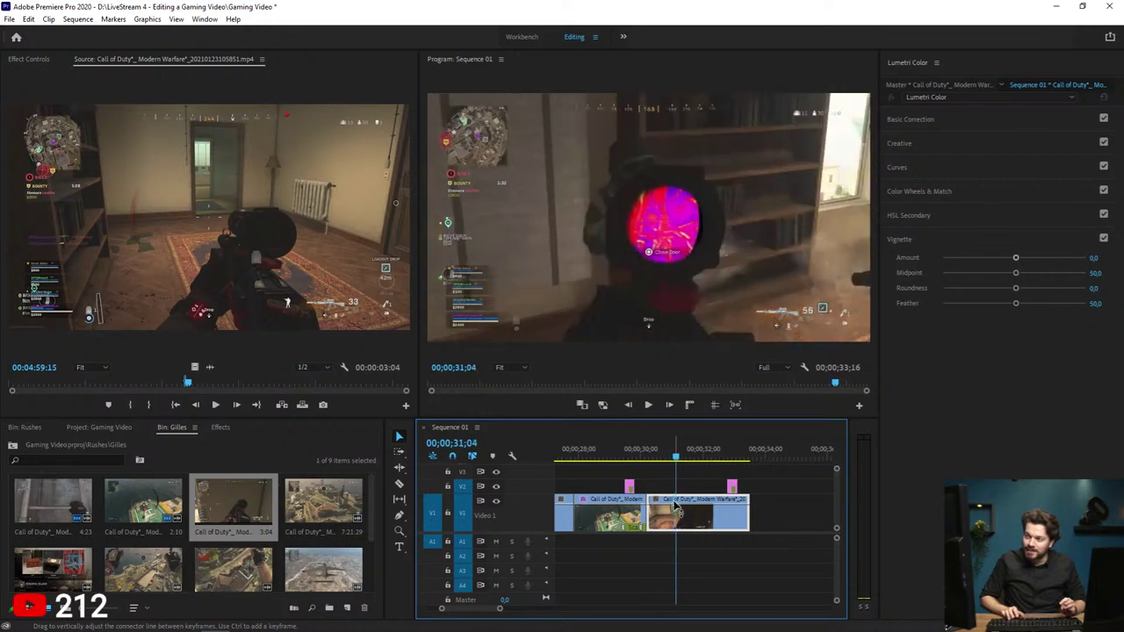
key(Right)
key(Right)
key(Right)
key(Right)
key(Right)
key(Right)
key(Right)
key(Right)
key(Right)
key(Right)
key(Right)
key(Right)
key(Right)
key(Right)
key(Right)
key(Right)
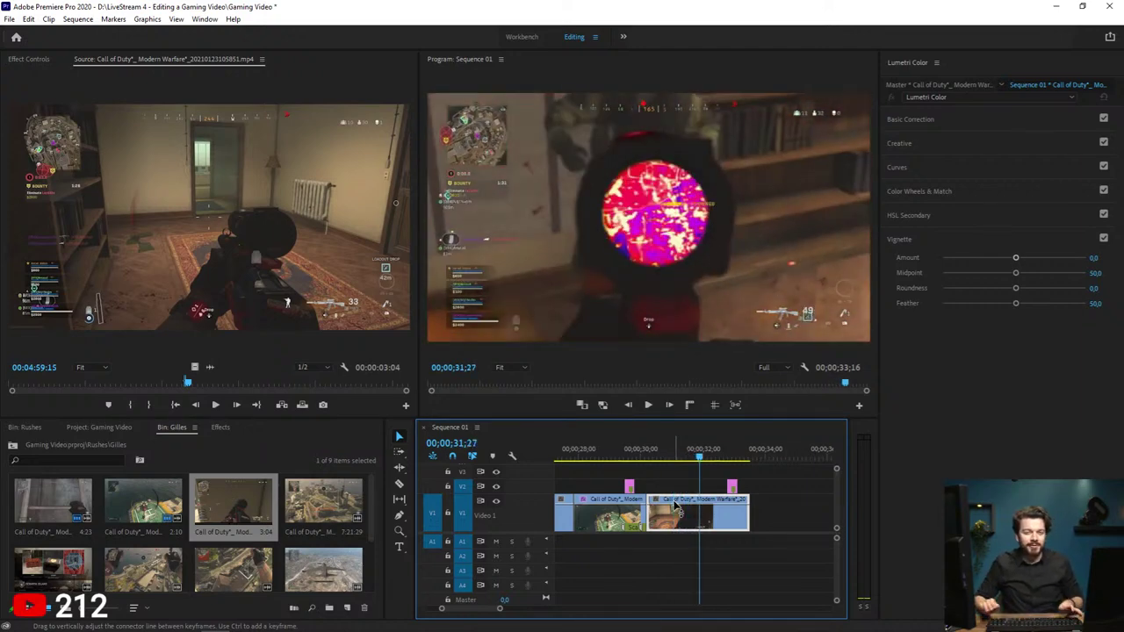
Step: Deselect the indoor clip and save the project
click(766, 515)
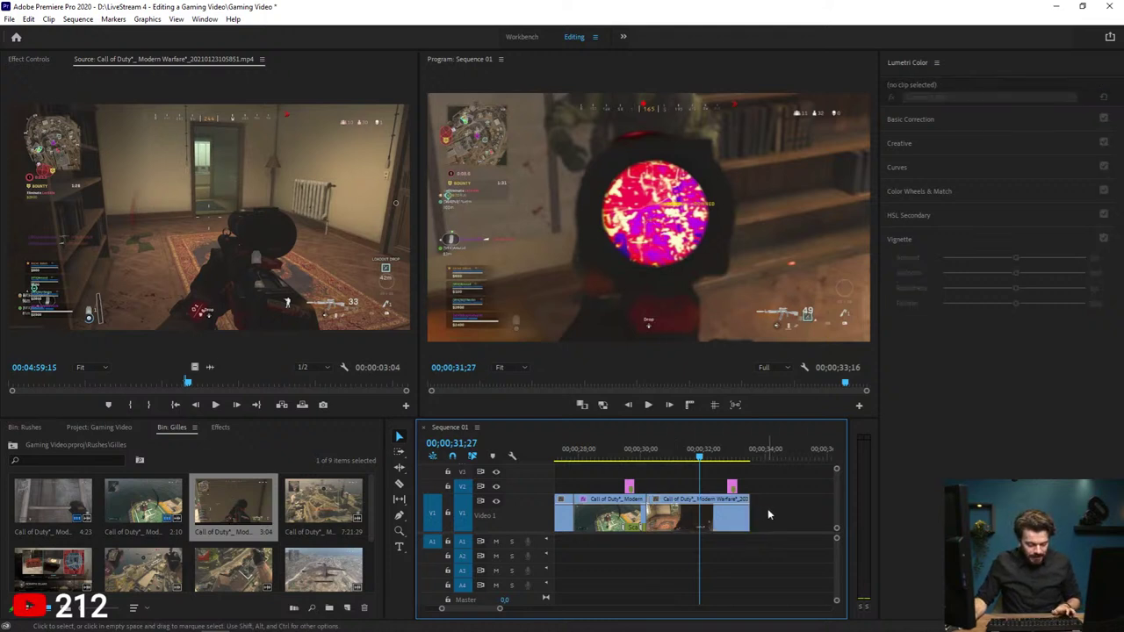
click(768, 510)
key(ctrl+s)
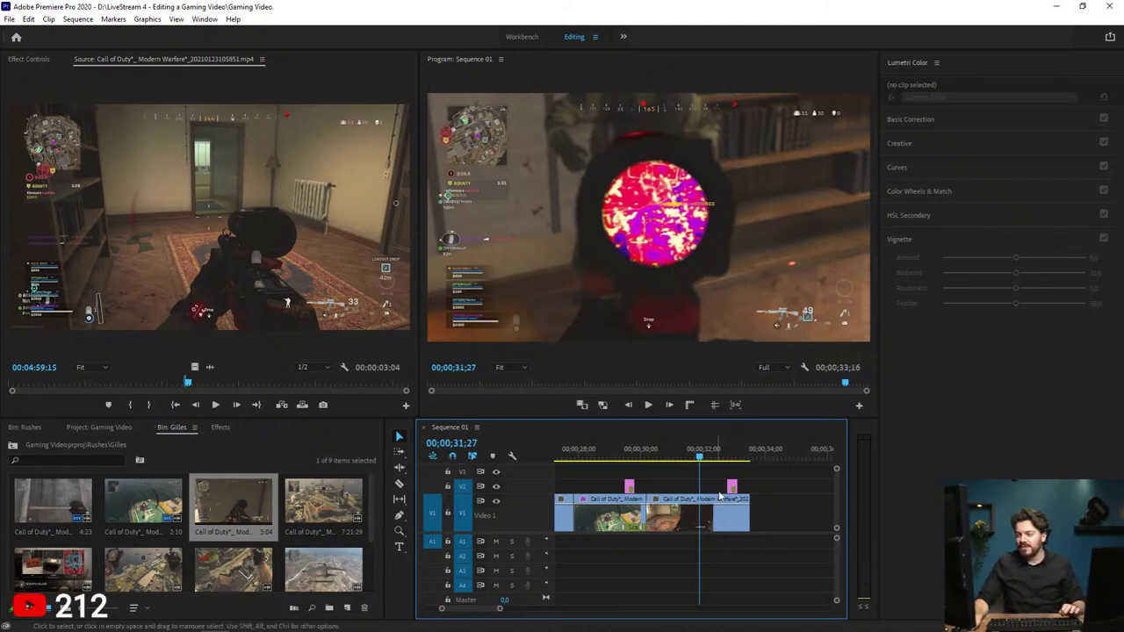
scroll(743, 499, down, 1)
scroll(743, 499, down, 1)
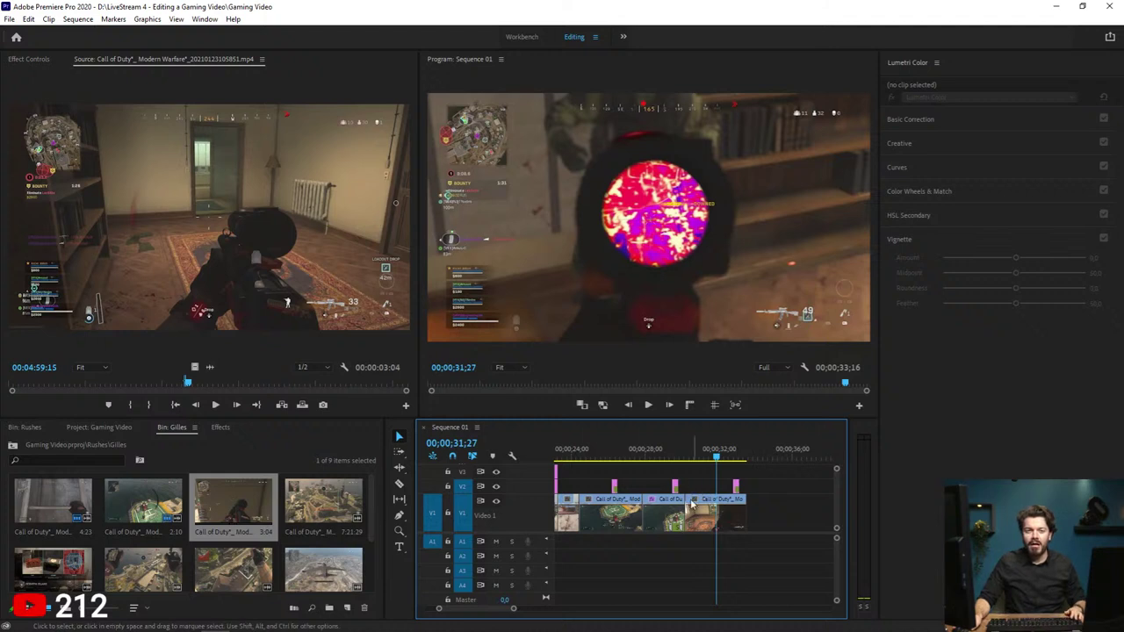
scroll(703, 500, down, 2)
scroll(694, 501, down, 2)
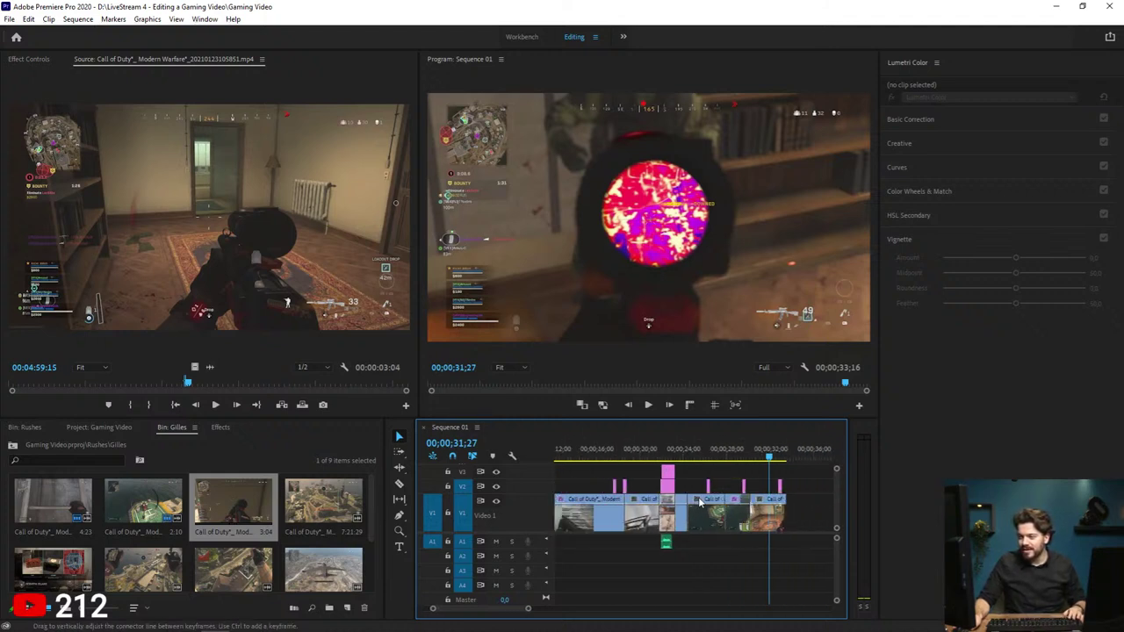
scroll(744, 499, down, 2)
scroll(744, 499, down, 1)
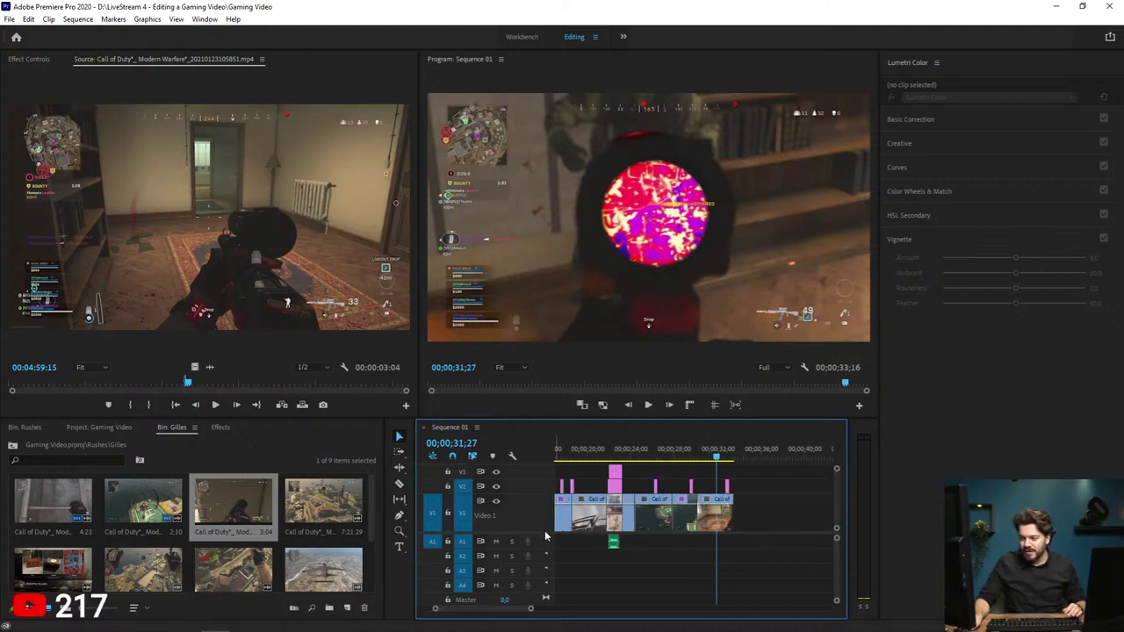
scroll(545, 540, up, 1)
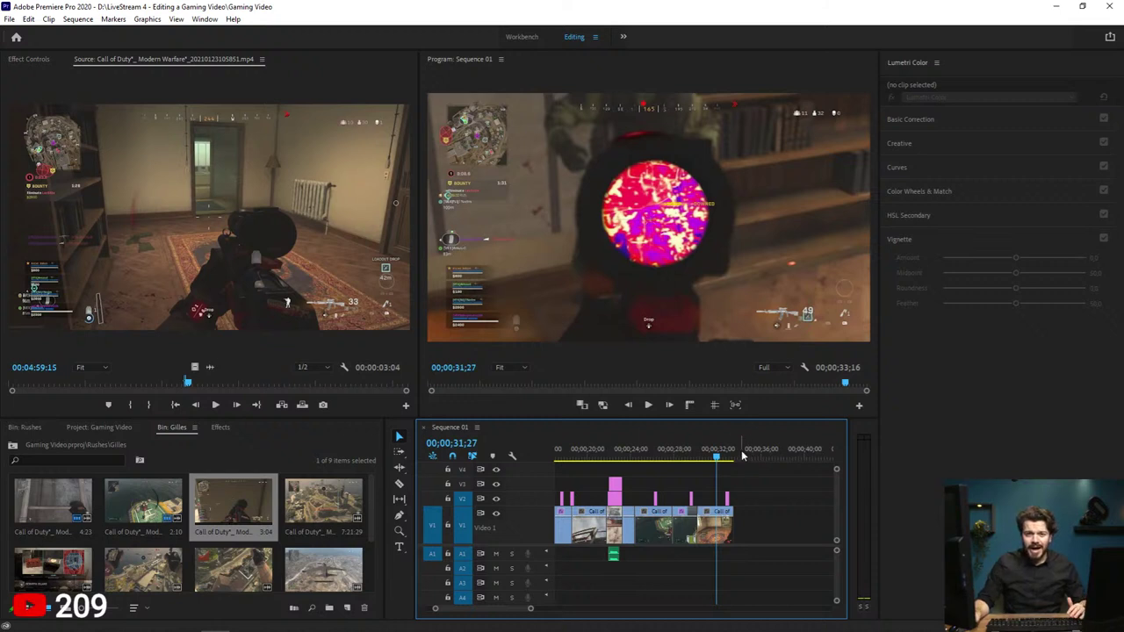
Step: Play back the edit from about 00;00;22 through the helicopter clips and into the indoor clip to review the sound and pacing
scroll(703, 483, left, 5)
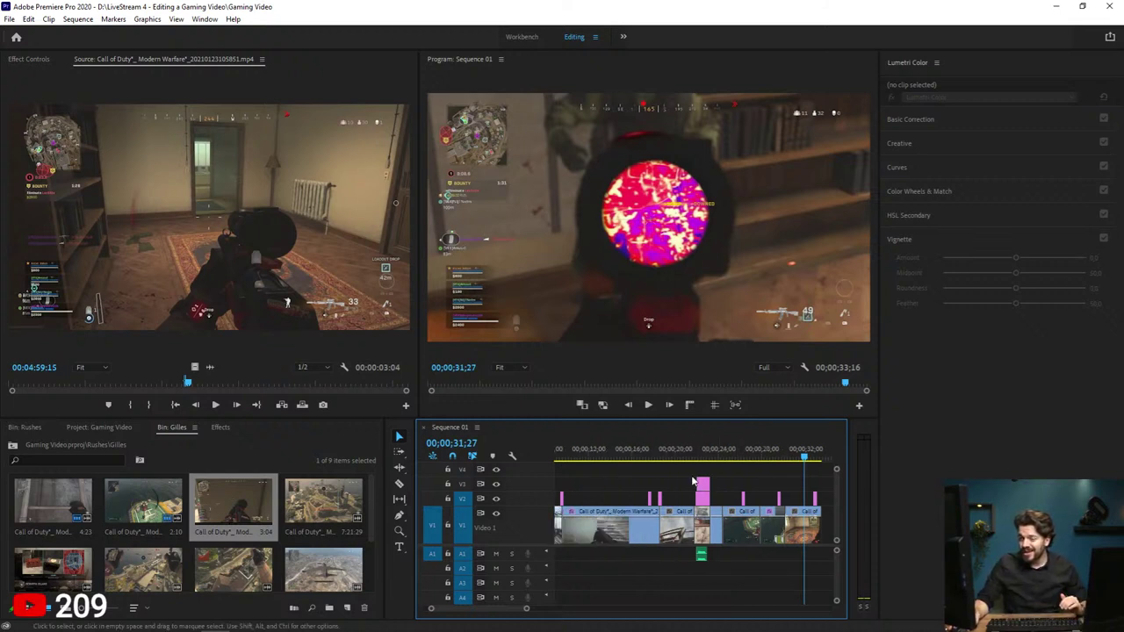
scroll(693, 486, down, 4)
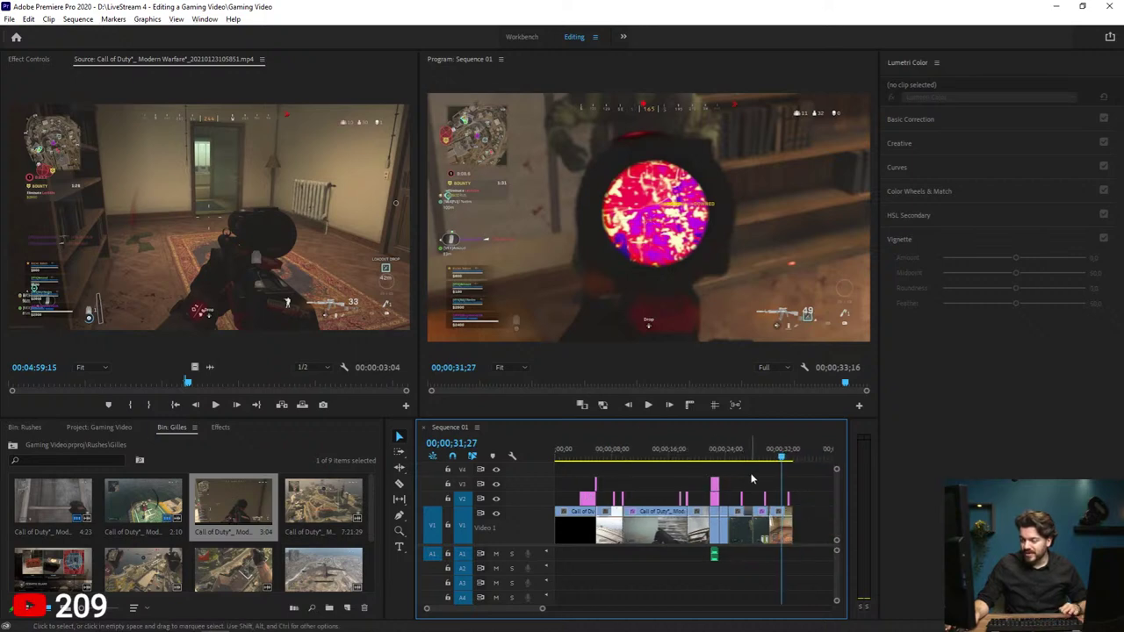
drag(667, 457, 718, 480)
key(space)
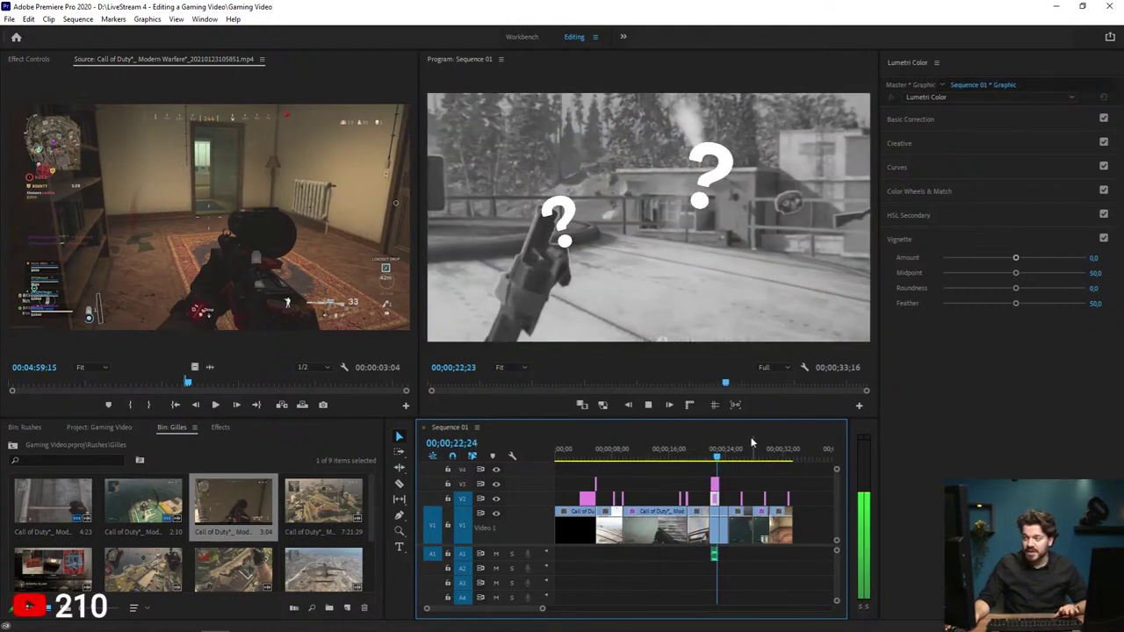
click(747, 458)
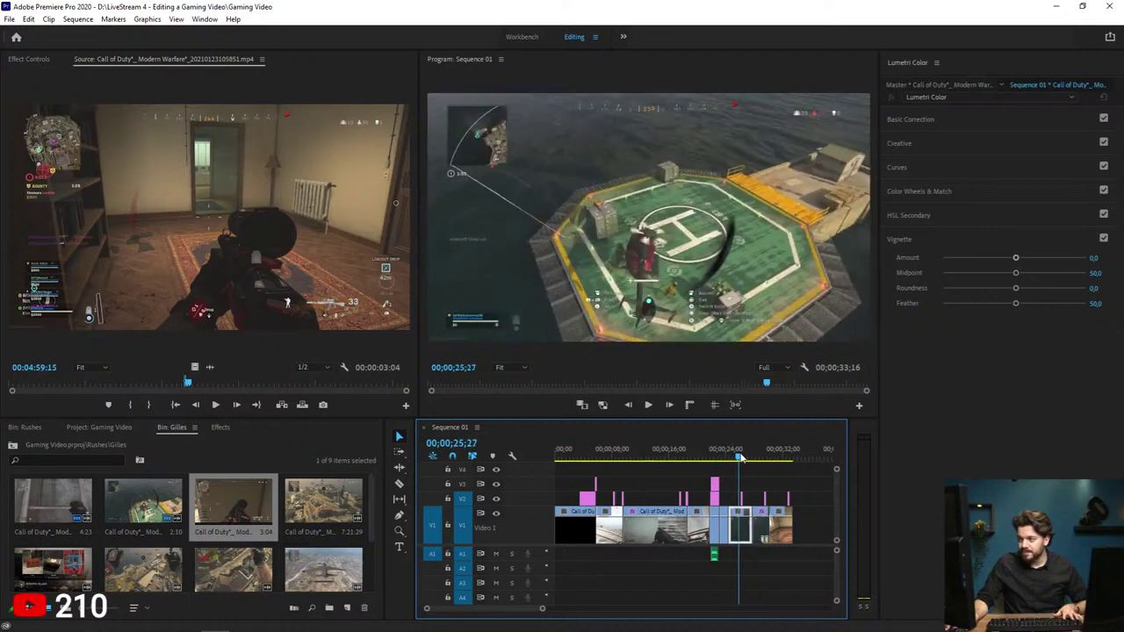
click(731, 457)
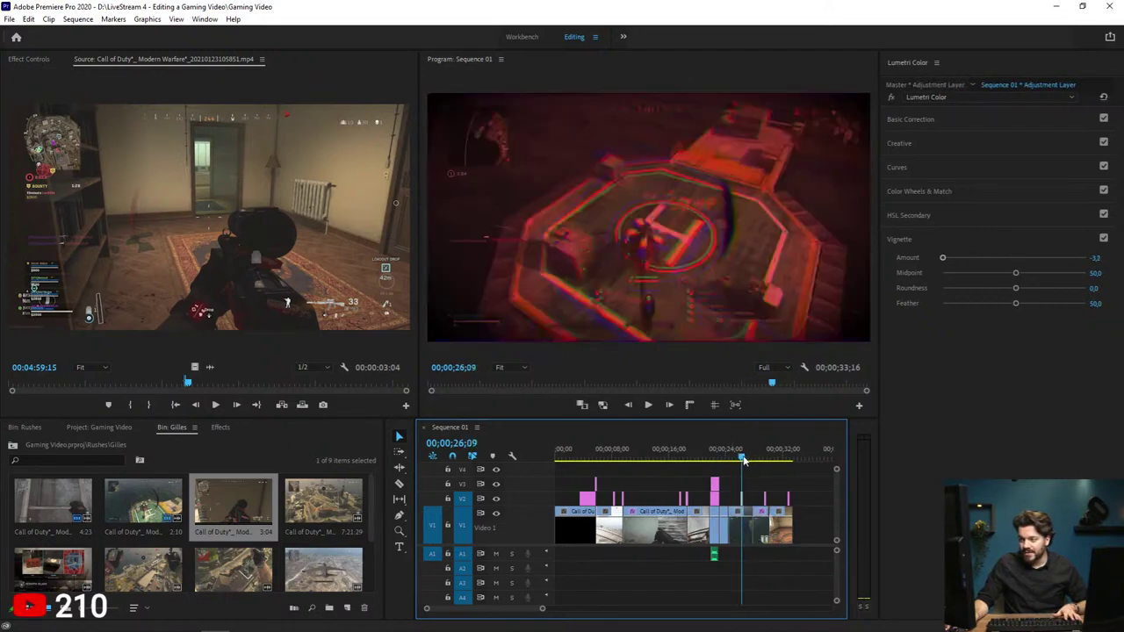
key(space)
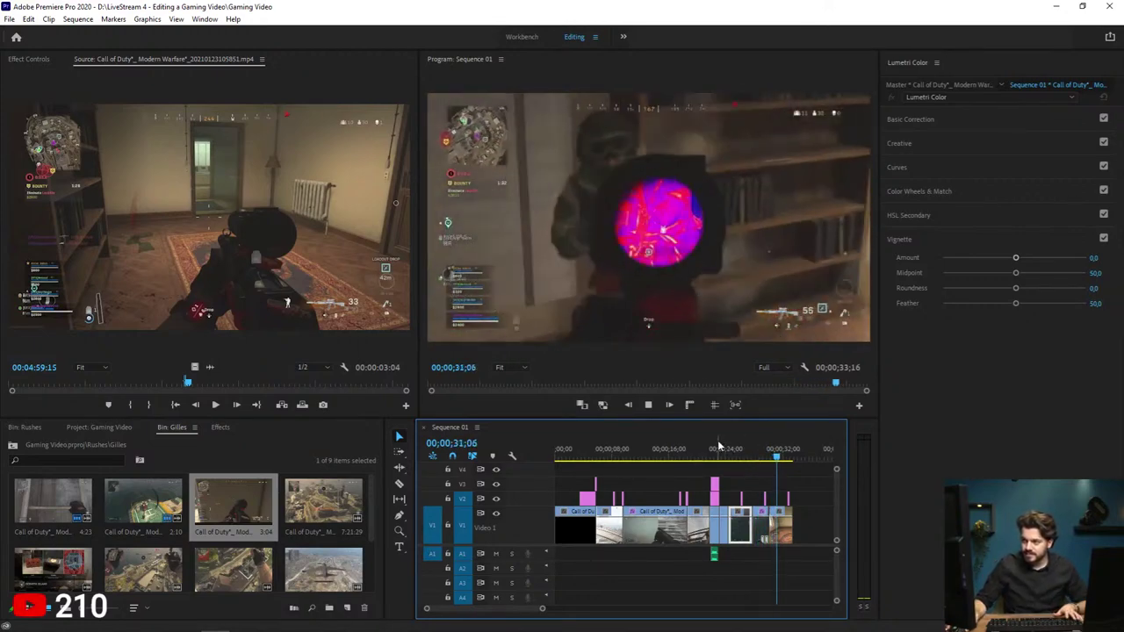
key(space)
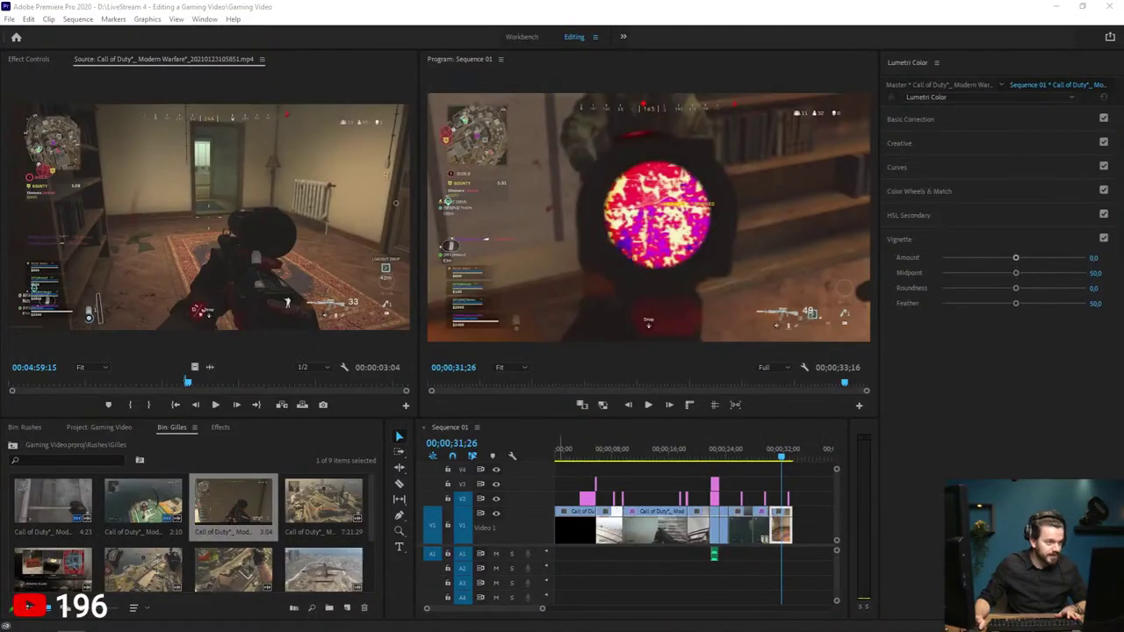
Step: Add a sound effect to A1 beneath the last indoor clip, starting around its opening
drag(857, 360, 776, 550)
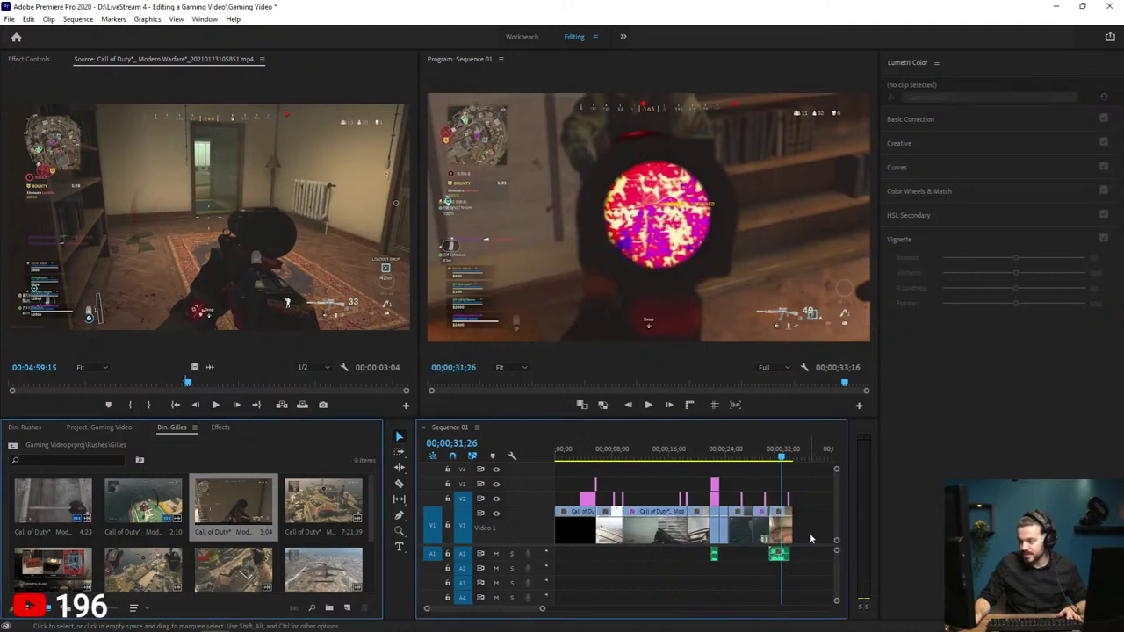
key(z)
click(819, 528)
click(820, 528)
key(v)
scroll(615, 515, up, 4)
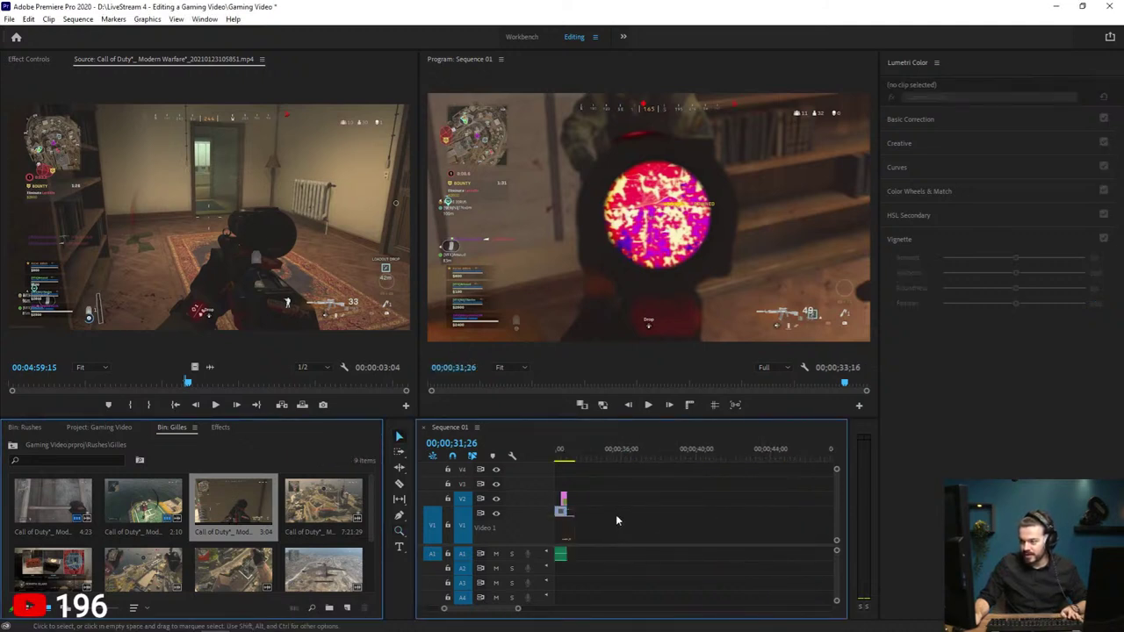
Step: Extend the indoor clip's opening and butt it with its red-flash layer against the helicopter clip, ending at 00;00;34;23
mouse_move(591, 519)
mouse_down()
mouse_move(634, 523)
mouse_move(610, 524)
mouse_up()
drag(611, 457, 614, 459)
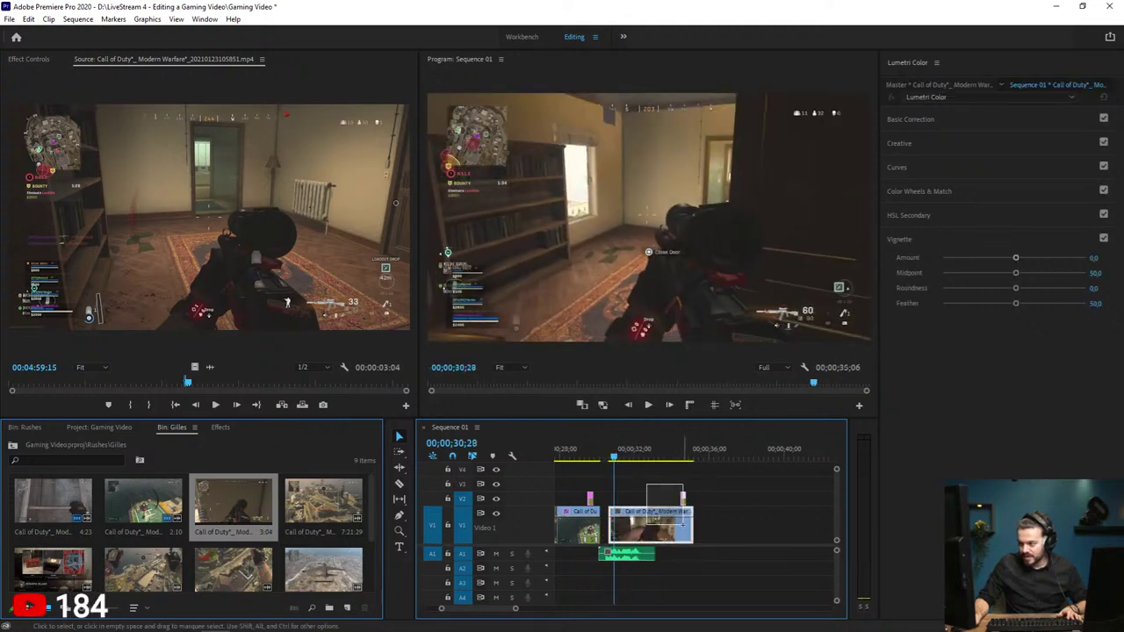
click(664, 531)
drag(663, 531, 657, 531)
click(604, 456)
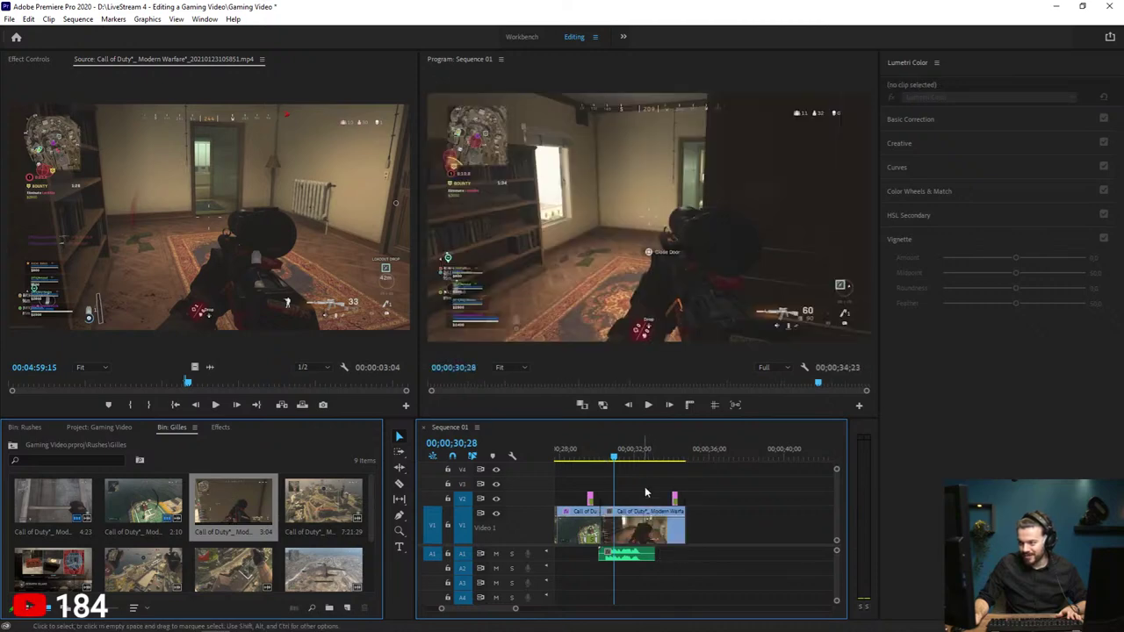
key(space)
key(space)
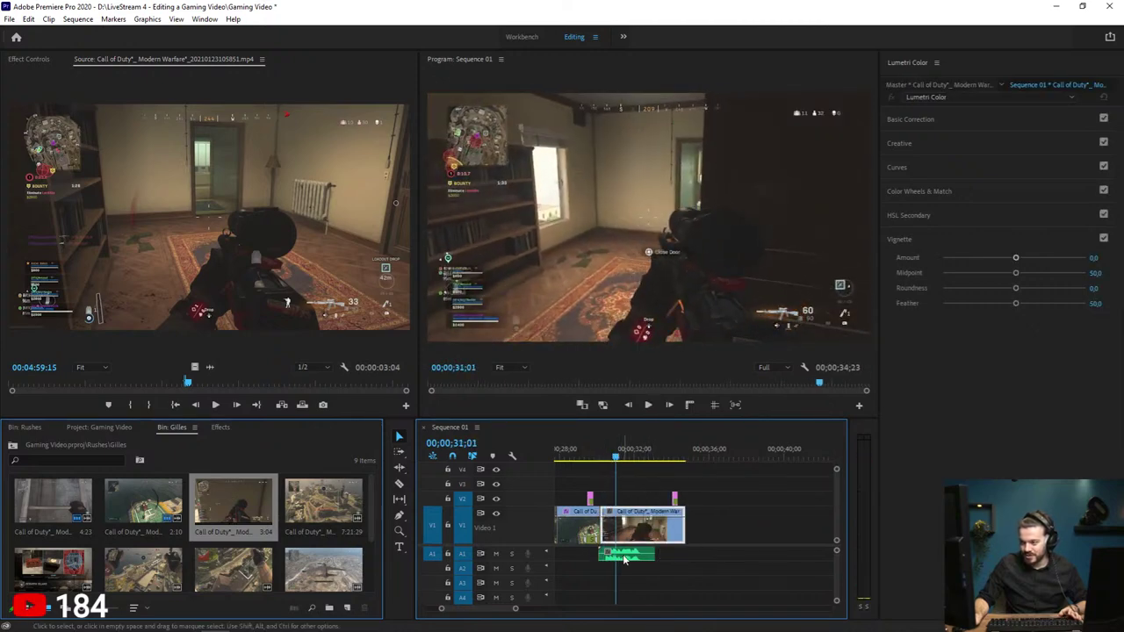
Step: Shift the A1 sound slightly earlier to start just before the cut to the indoor clip, and play back the section
drag(630, 556, 623, 559)
click(593, 456)
key(space)
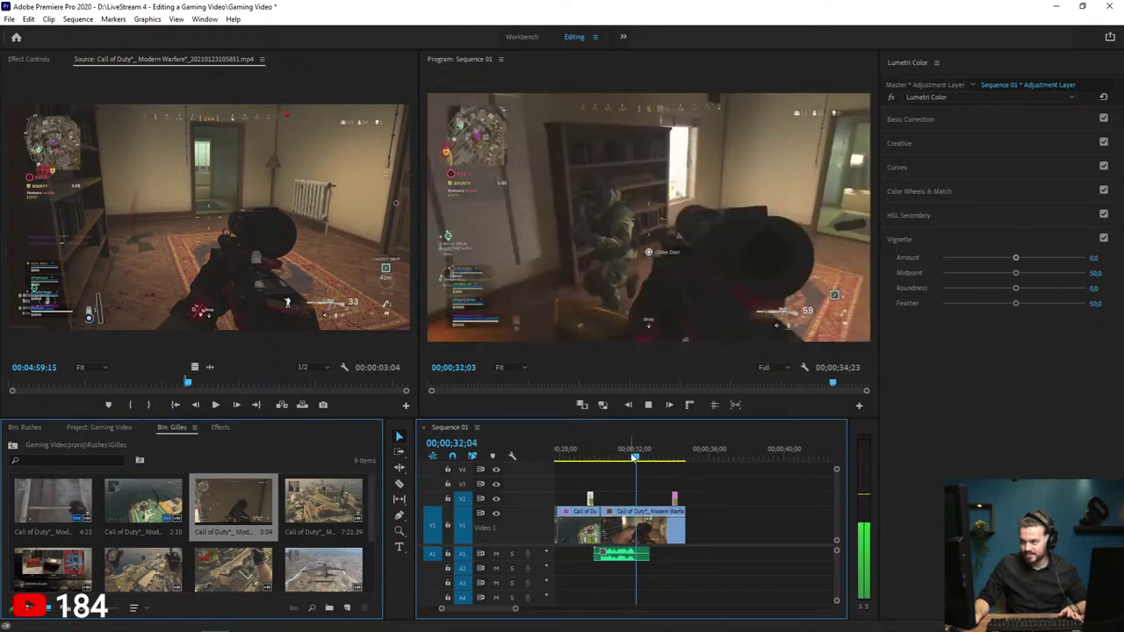
key(space)
drag(641, 457, 632, 456)
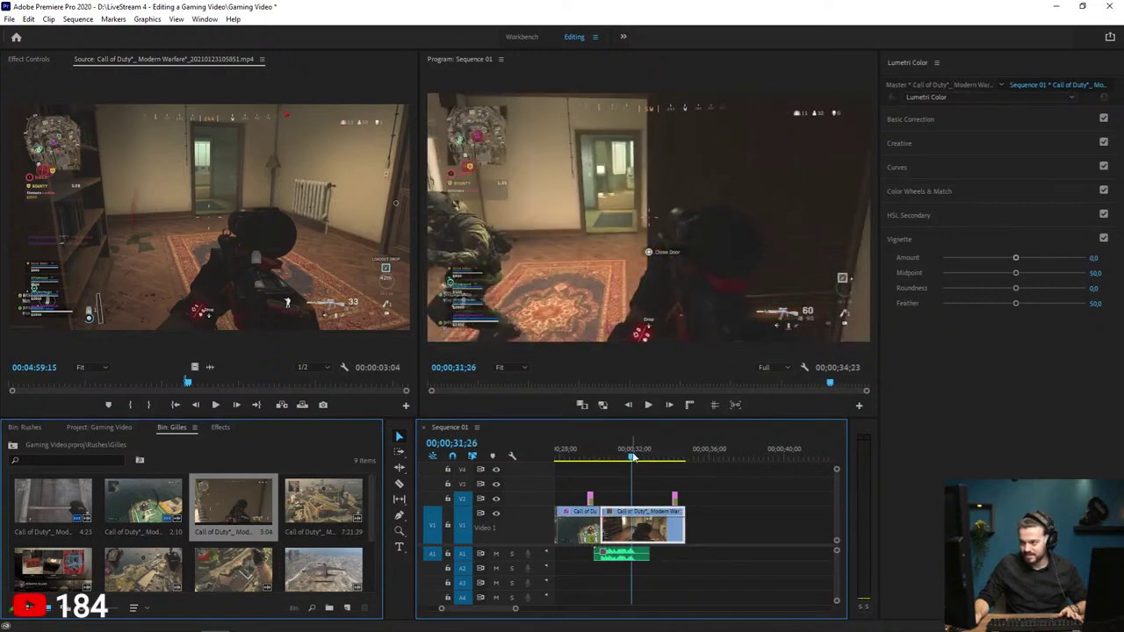
Step: Lengthen the indoor clip's opening again so it ends at 00;00;35;06, and play it back against the A1 sound
drag(663, 531, 617, 532)
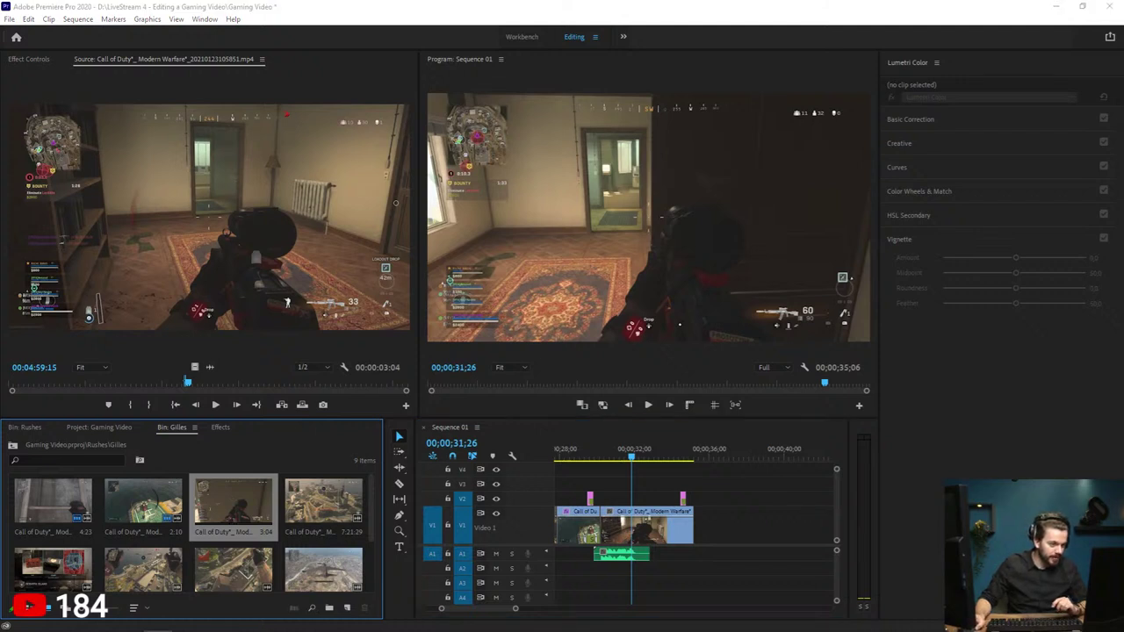
click(584, 449)
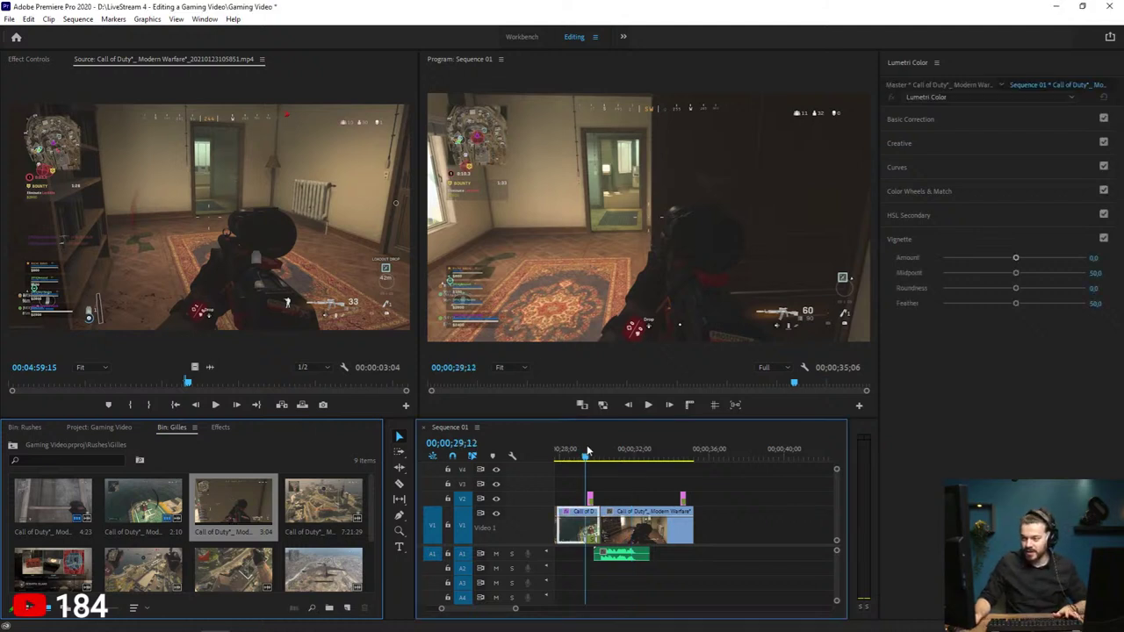
key(space)
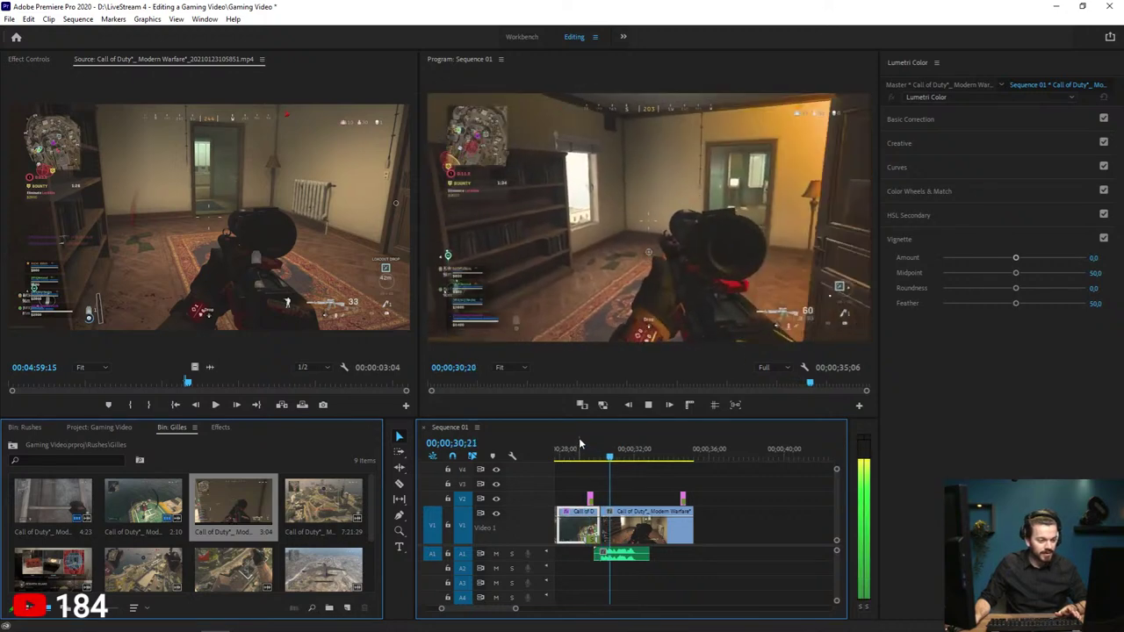
key(space)
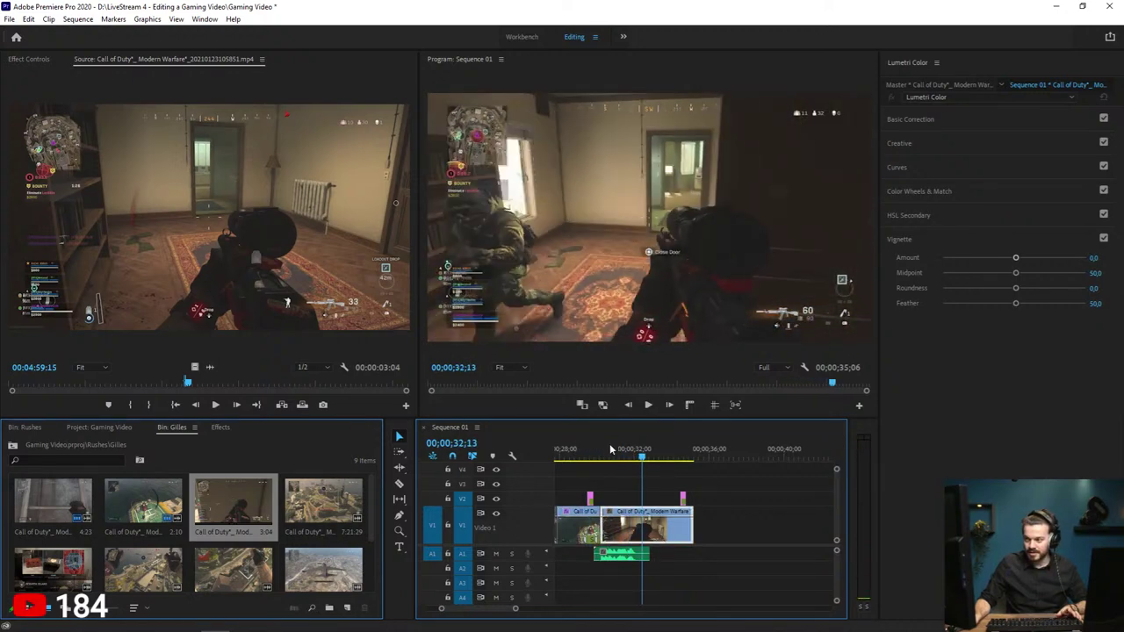
click(622, 450)
drag(624, 450, 645, 457)
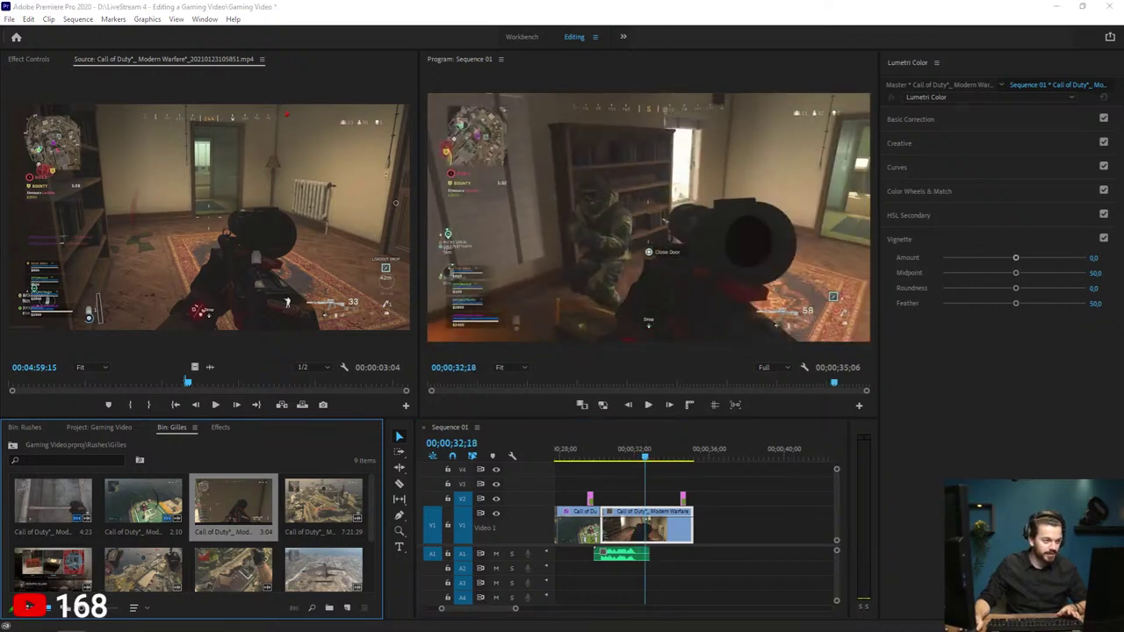
Step: Place the "Obi-Wan - Hello there.mp4" audio on A2 after the last clip and ripple-trim its start up to 00;00;43;25
drag(232, 505, 713, 532)
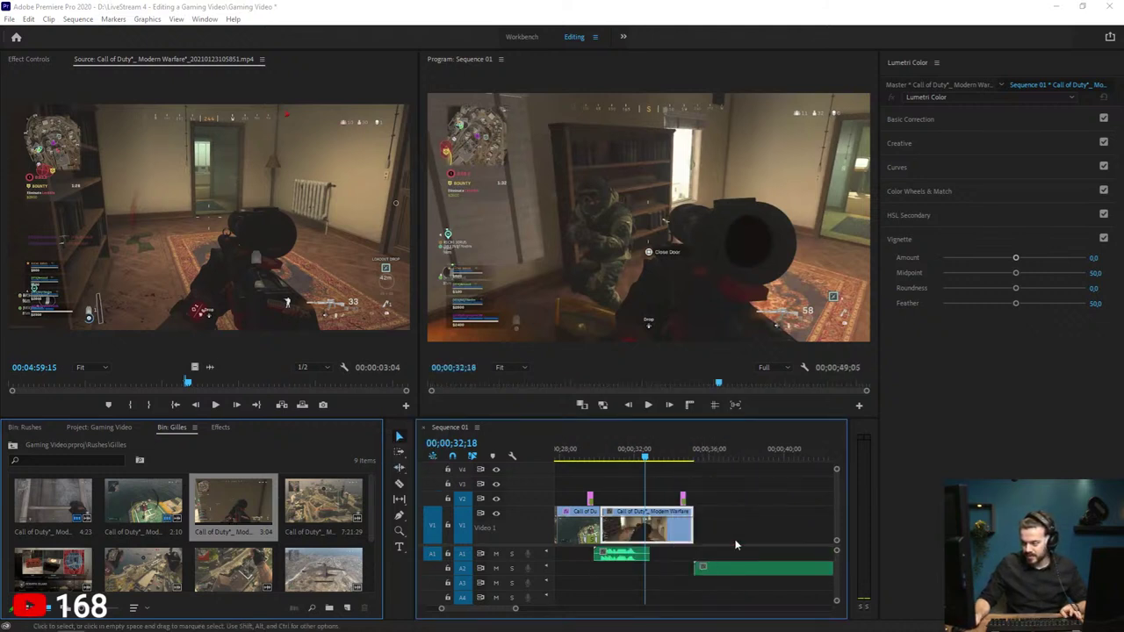
key(minus)
scroll(795, 527, down, 2)
click(729, 454)
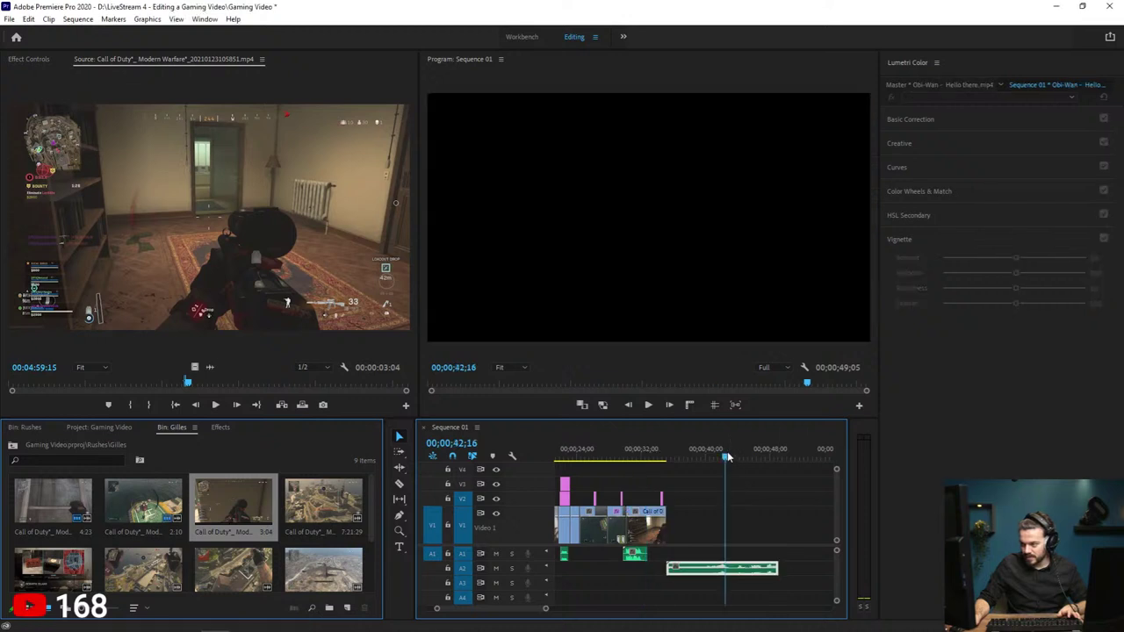
key(space)
click(747, 520)
click(747, 568)
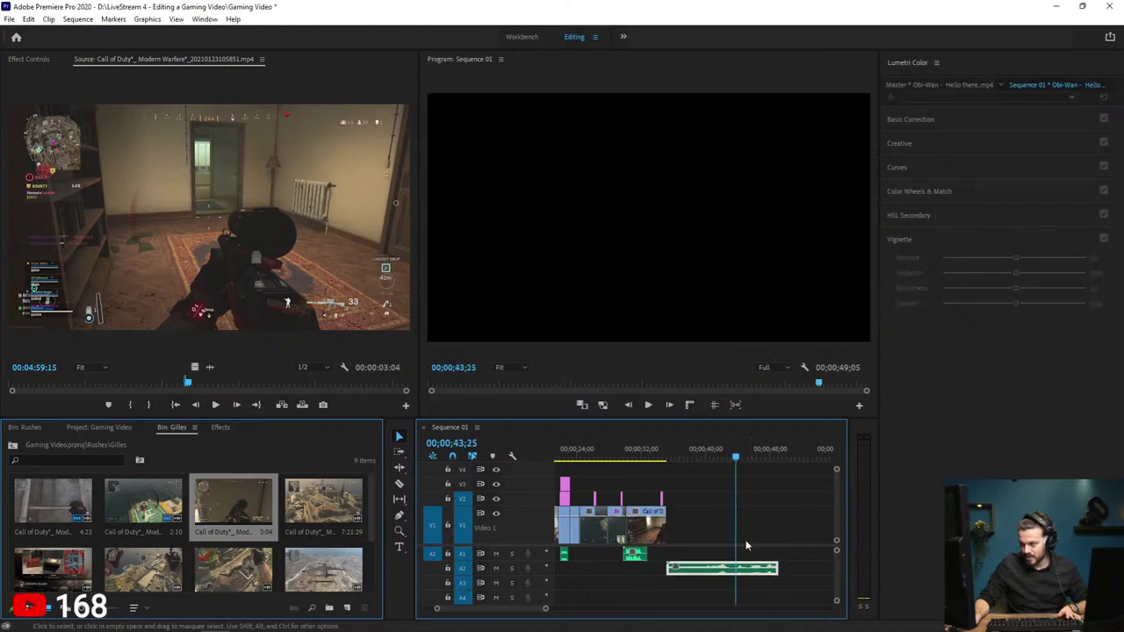
key(q)
key(space)
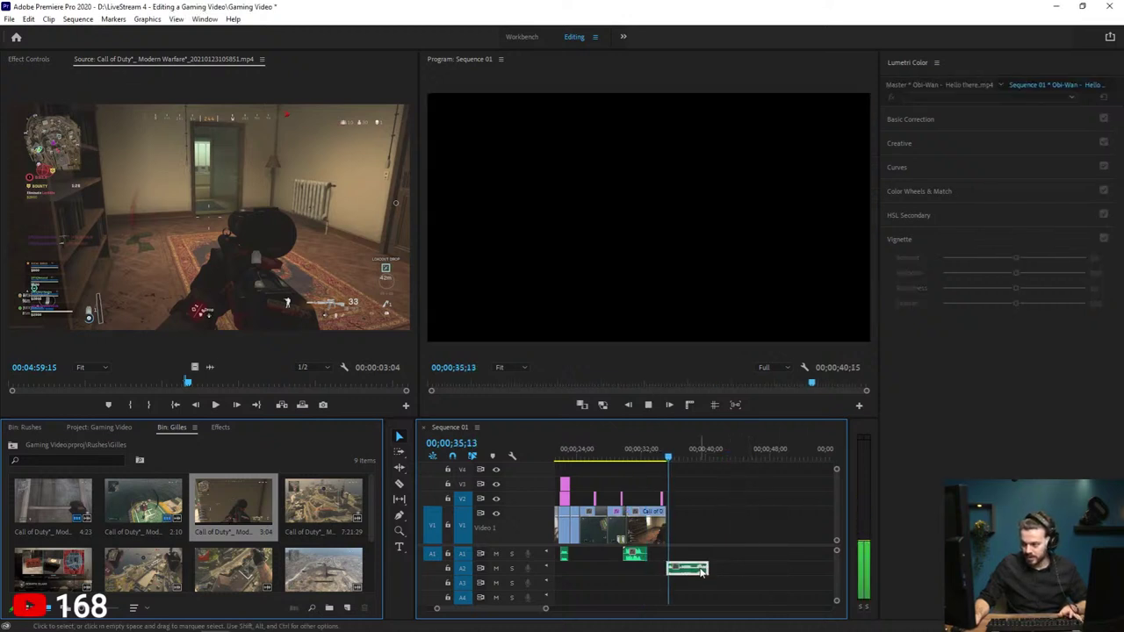
key(space)
Step: Trim the end of the "Hello there" audio on A2 to 00;00;36;00
key(=)
key(=)
key(=)
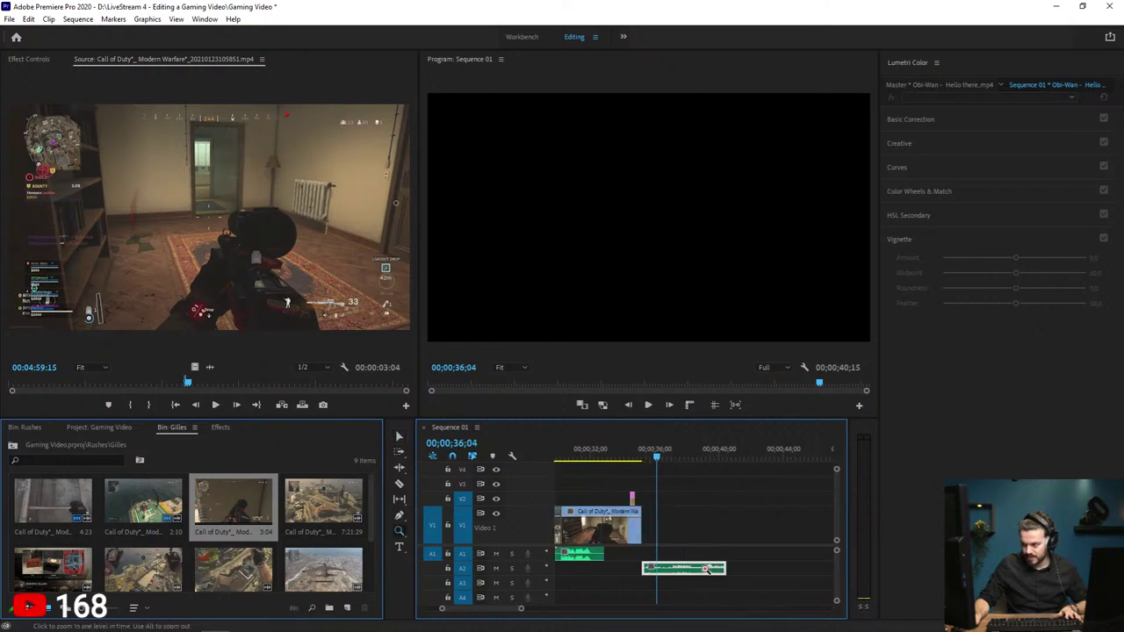
click(674, 453)
drag(675, 454, 689, 454)
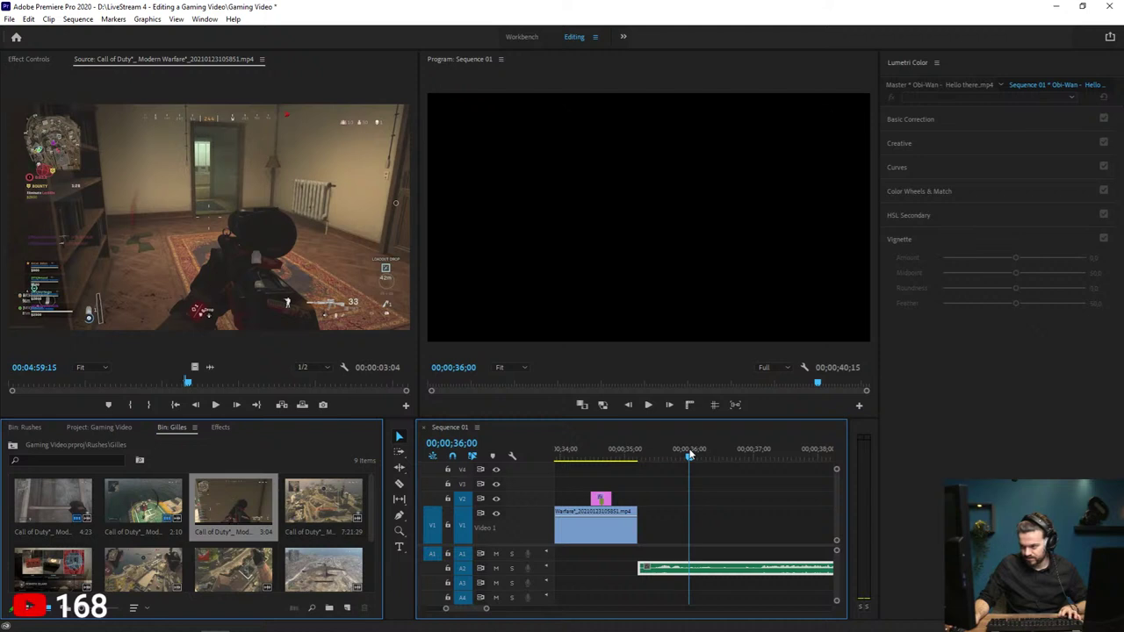
key(w)
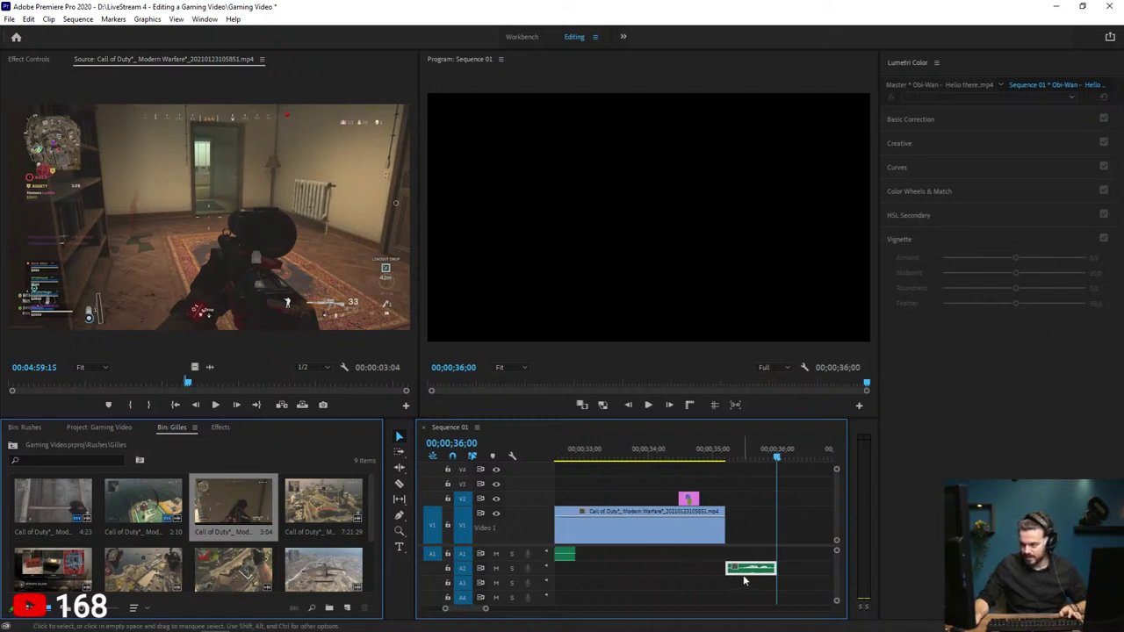
Step: Move the "Hello there" audio on A2 beneath the indoor clip, overlapping the end of the A1 sound, and play it back
drag(744, 576, 581, 571)
key(minus)
key(minus)
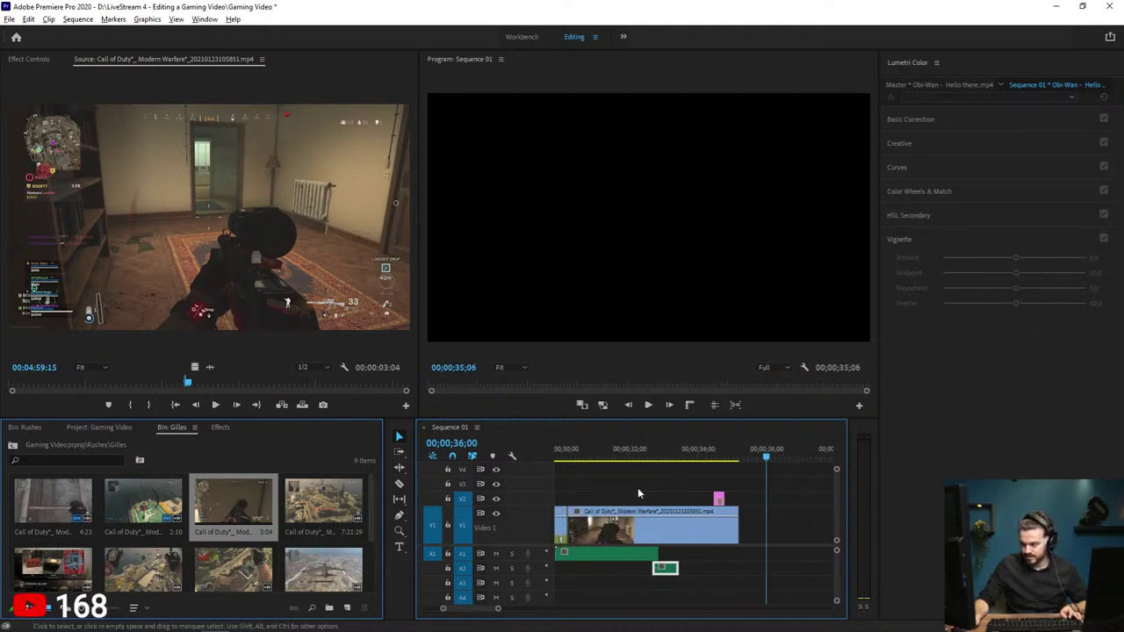
key(minus)
click(597, 450)
key(space)
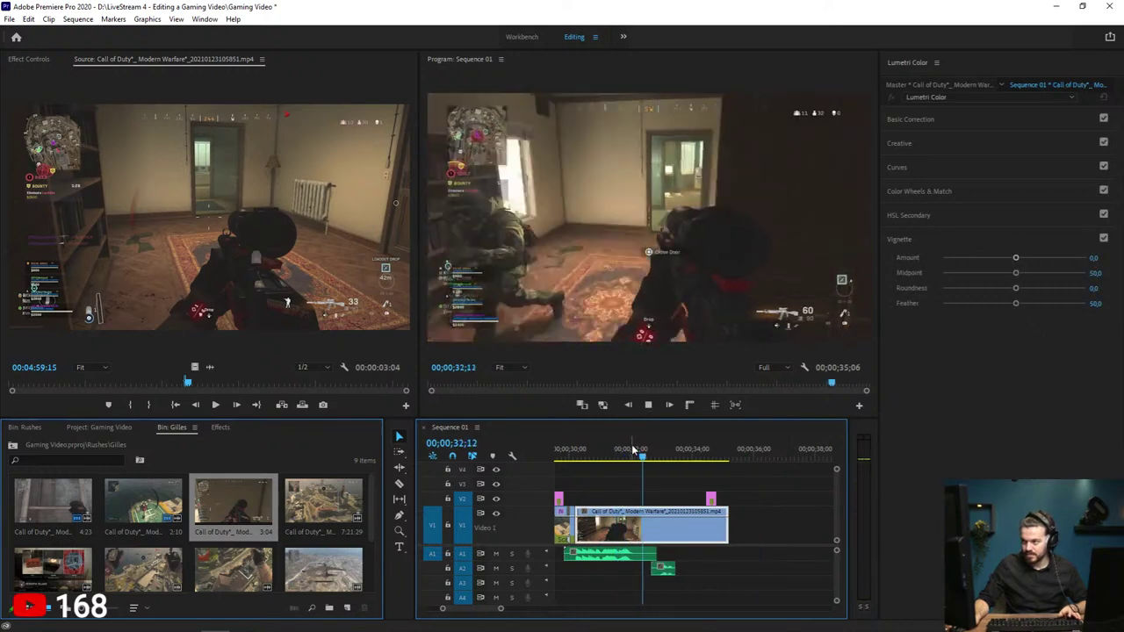
Step: Try the "Hello there" audio slightly later on A2, right after the A1 sound ends, and play it back
drag(664, 576, 675, 575)
click(637, 453)
key(space)
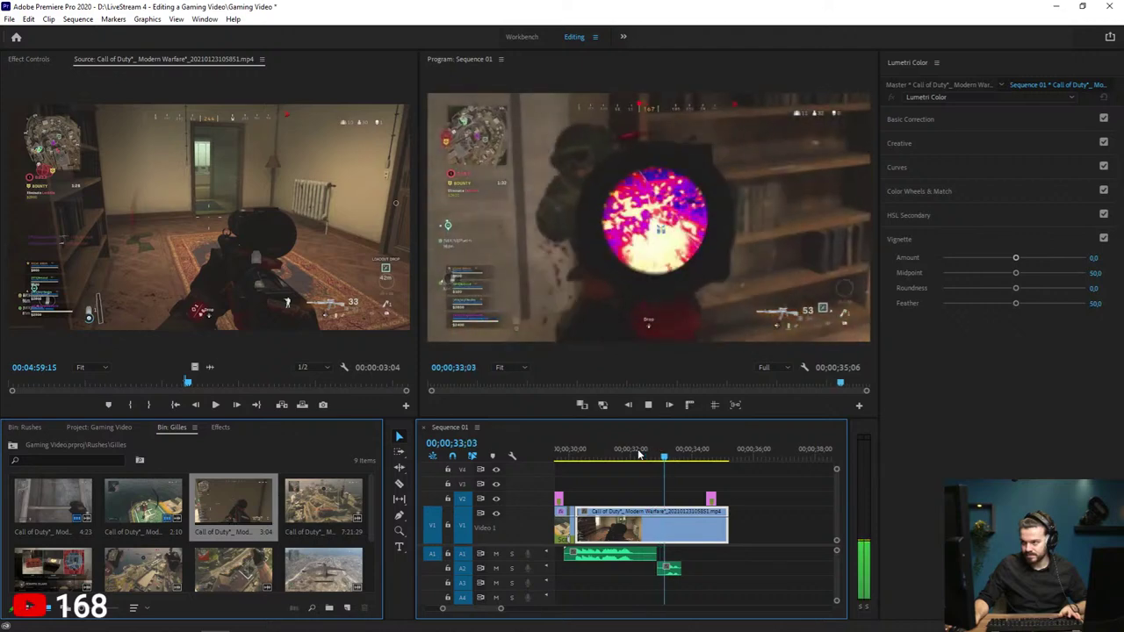
click(634, 453)
key(space)
Step: Move the "Hello there" audio earlier on A2 so it ends together with the A1 sound, and play it back
drag(672, 575, 640, 571)
click(631, 457)
key(space)
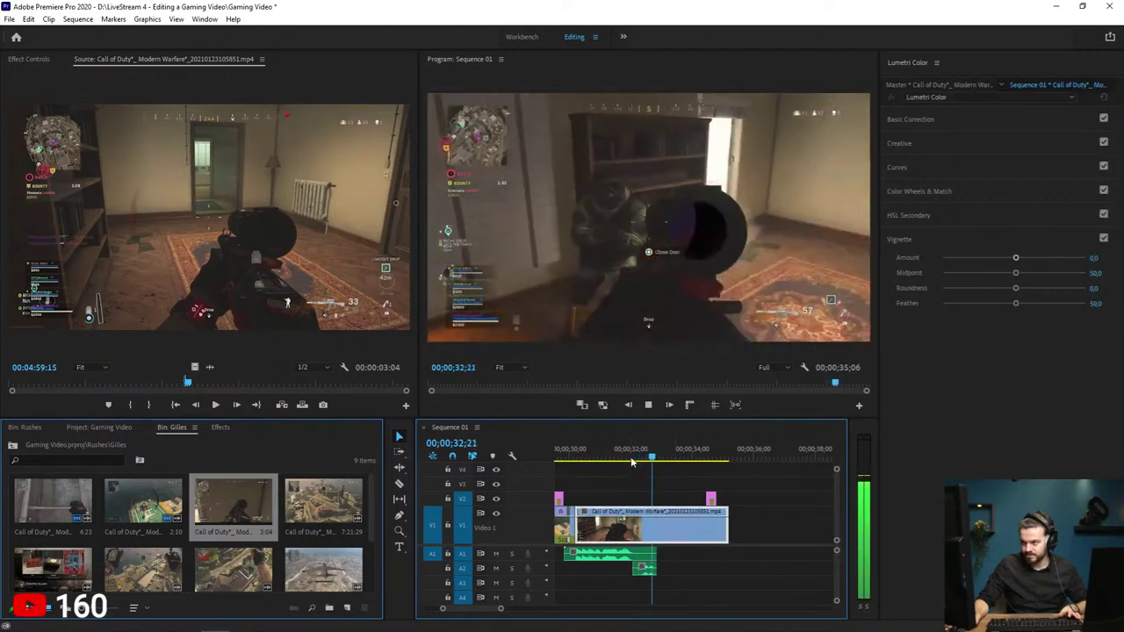
click(639, 459)
key(space)
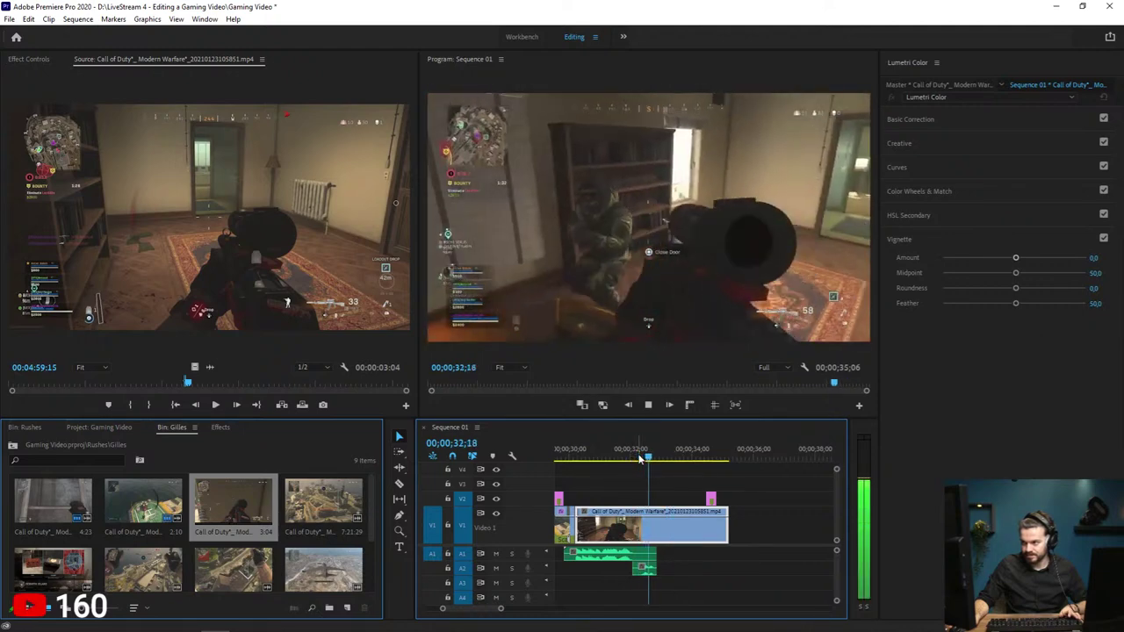
key(space)
Step: Apply the default transition to the end of the "Hello there" audio on A2 and play back the moment around 00;00;32
right_click(663, 576)
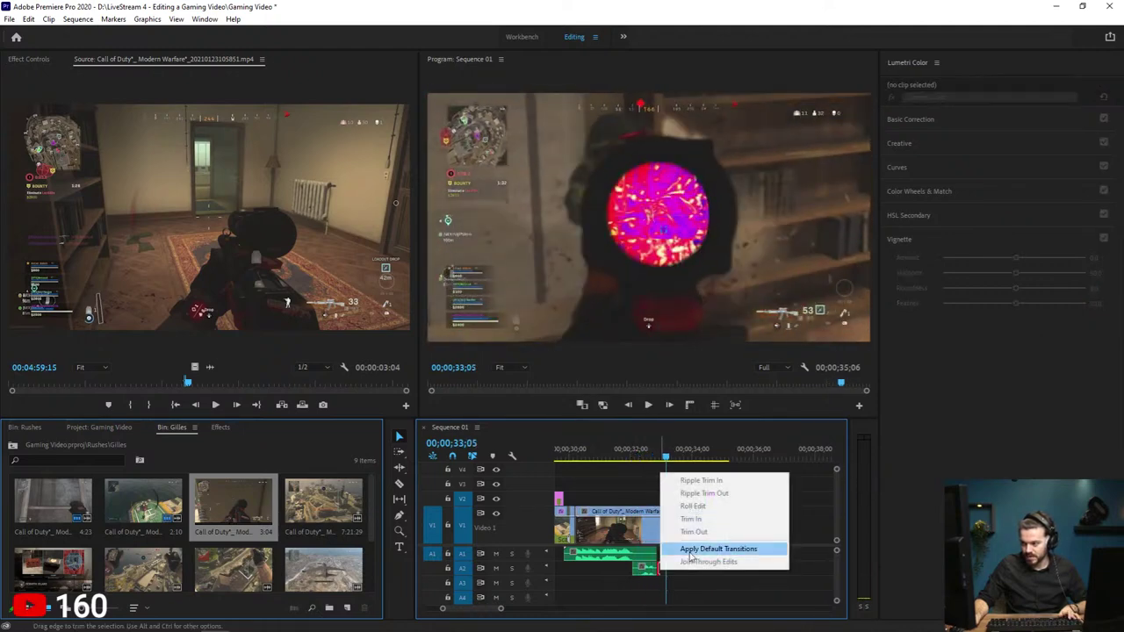
click(690, 552)
drag(650, 571, 654, 571)
click(633, 455)
key(space)
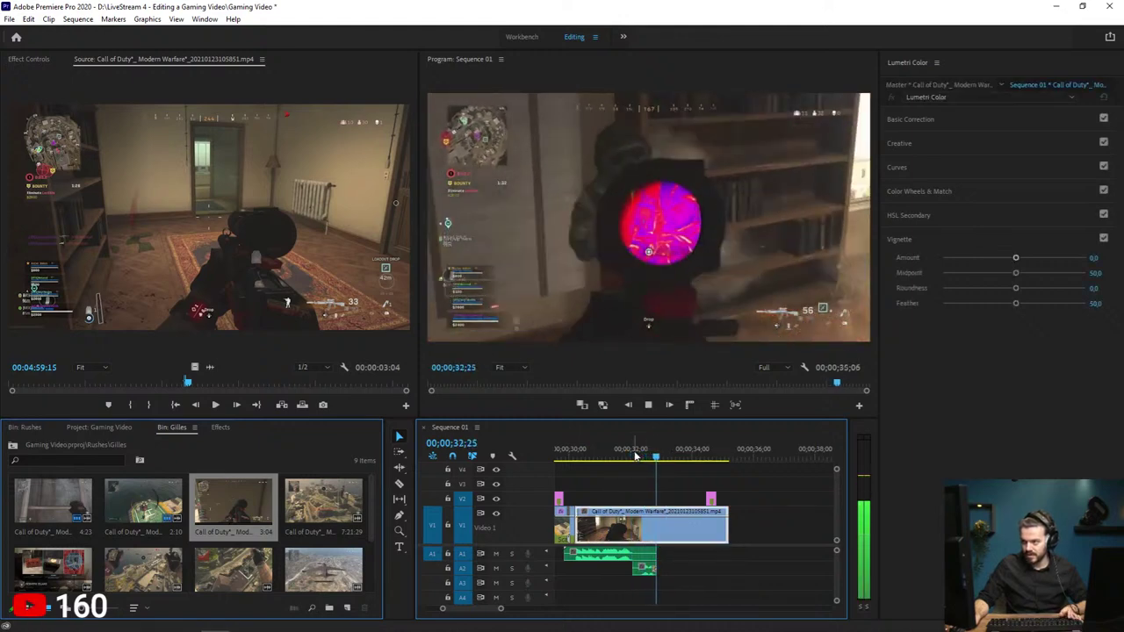
click(635, 455)
key(minus)
key(minus)
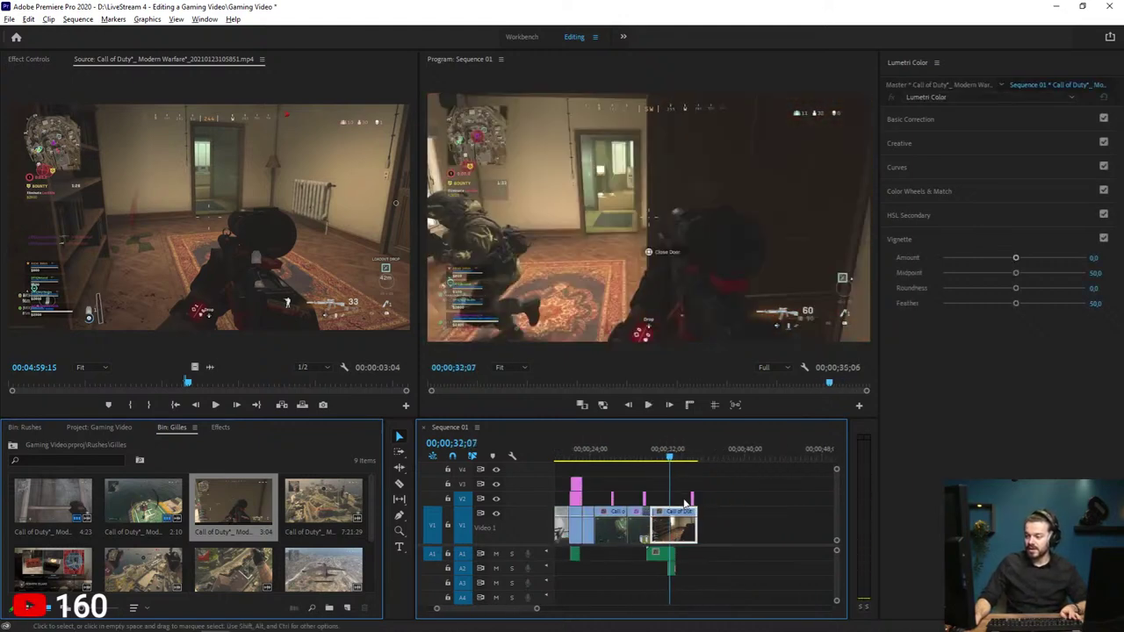
key(backslash)
key(minus)
key(minus)
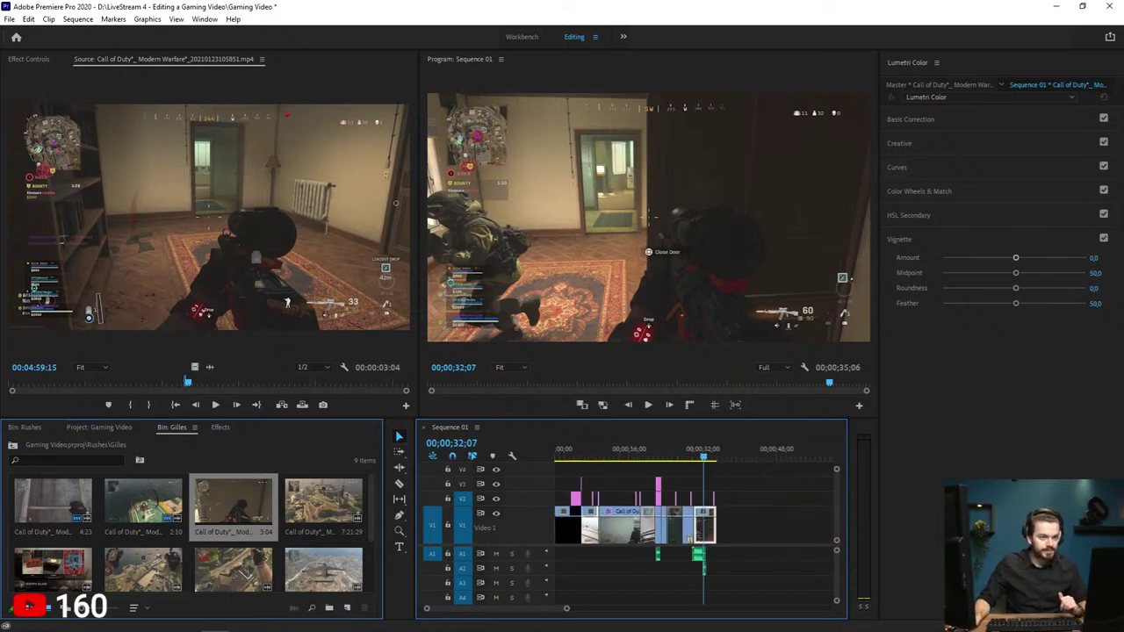
Step: Deselect the timeline clips and save the gaming video project
key(alt+Tab)
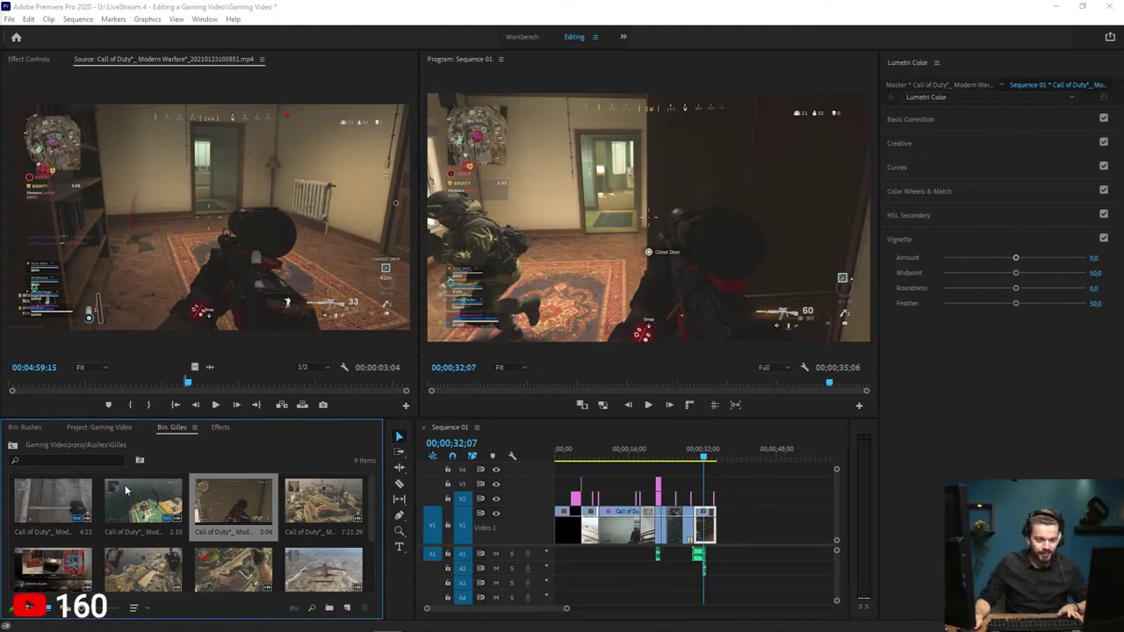
click(761, 499)
key(minus)
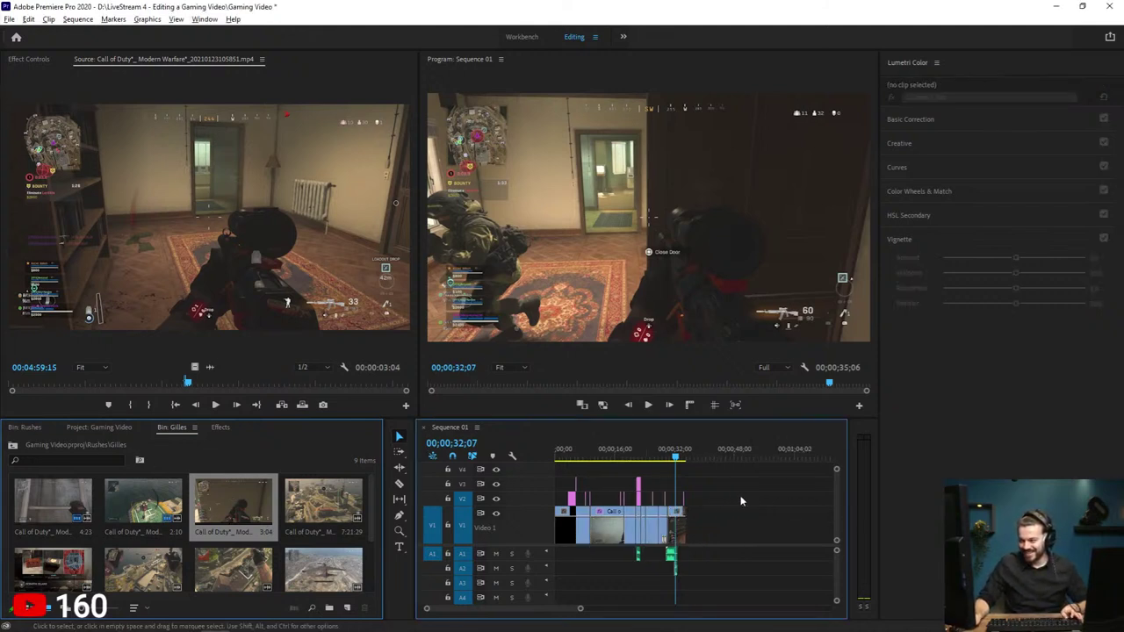
key(ctrl+s)
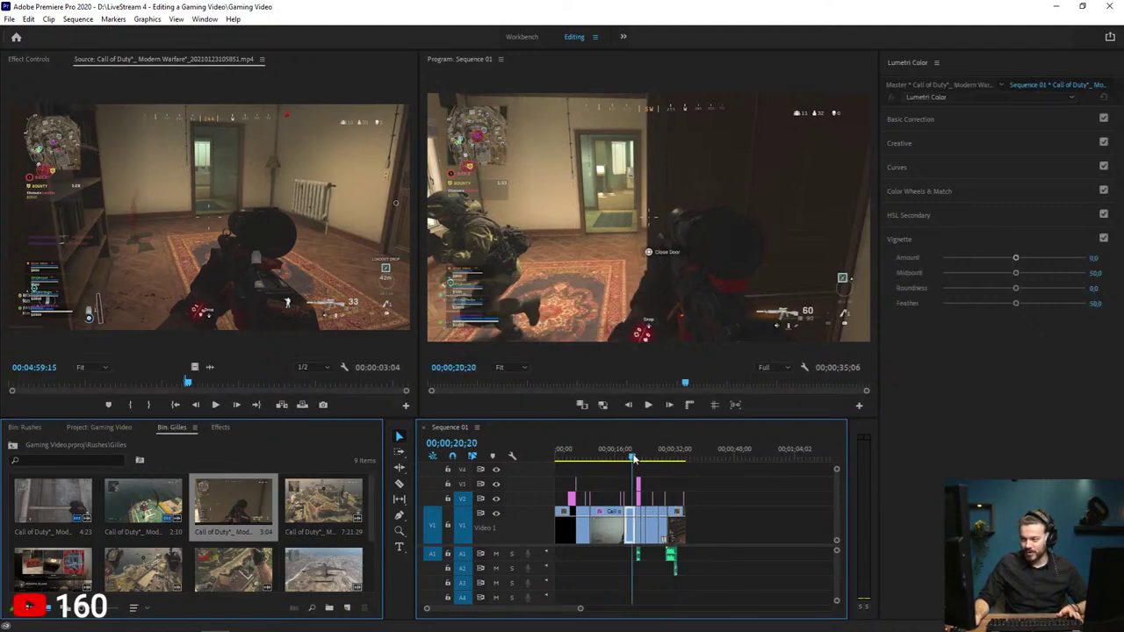
Step: Play back the sequence from around 00;00;20 into the helicopter landing pad footage, up to about 00;00;27
click(629, 450)
key(space)
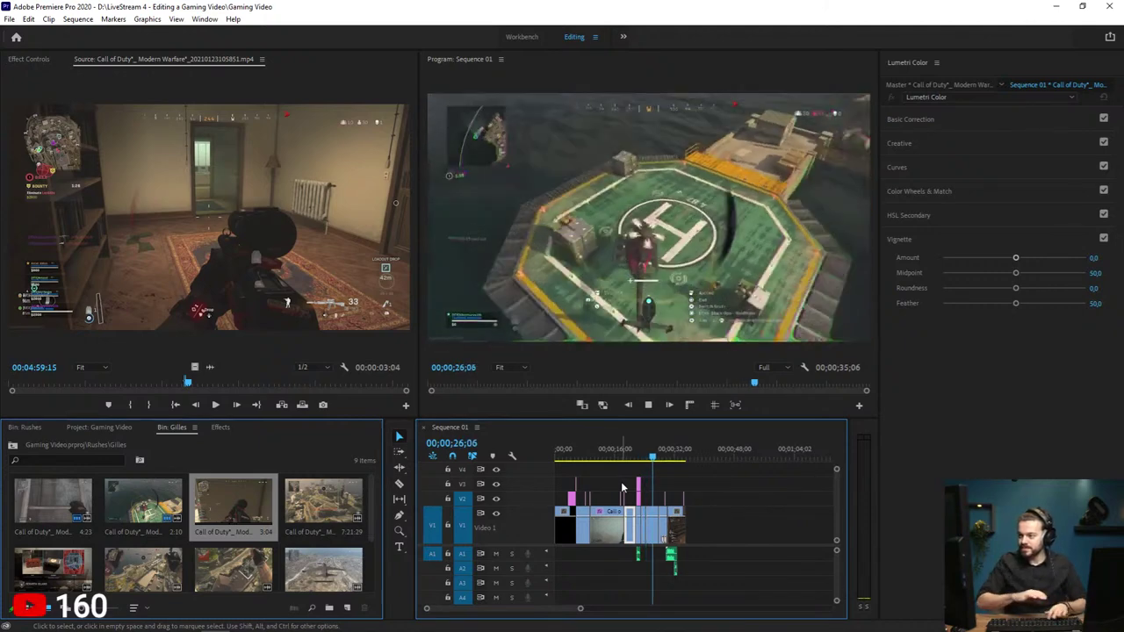
key(space)
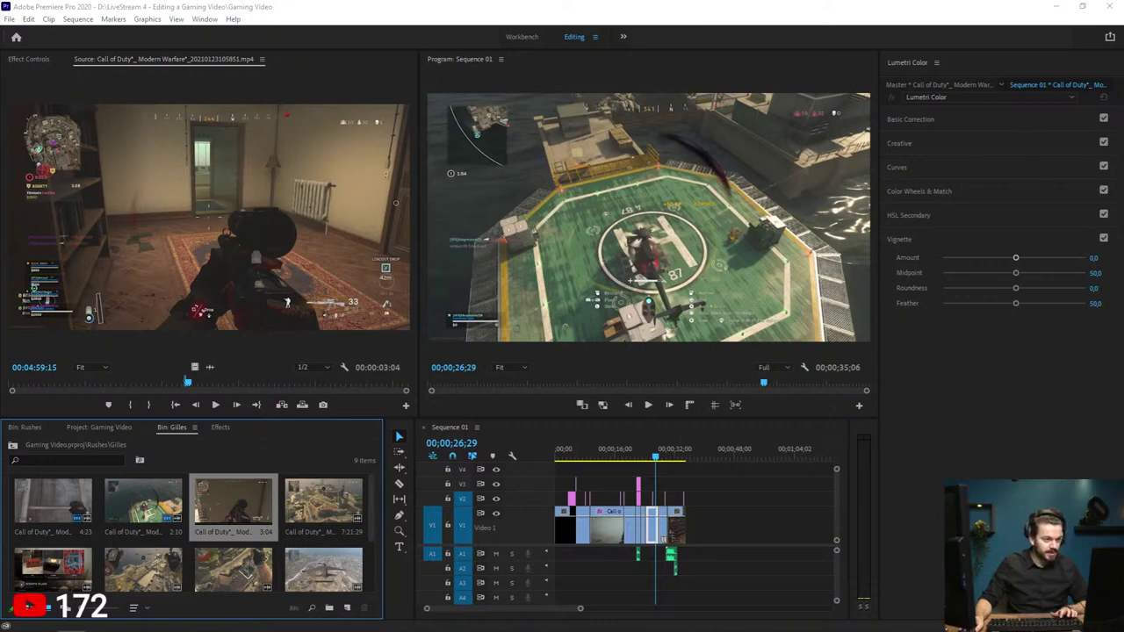
Step: Add the "Taylor Swift - Trouble" goat clip to the sequence after the existing footage and delete its video, keeping only the audio on A1
drag(749, 360, 777, 521)
alt+click(771, 531)
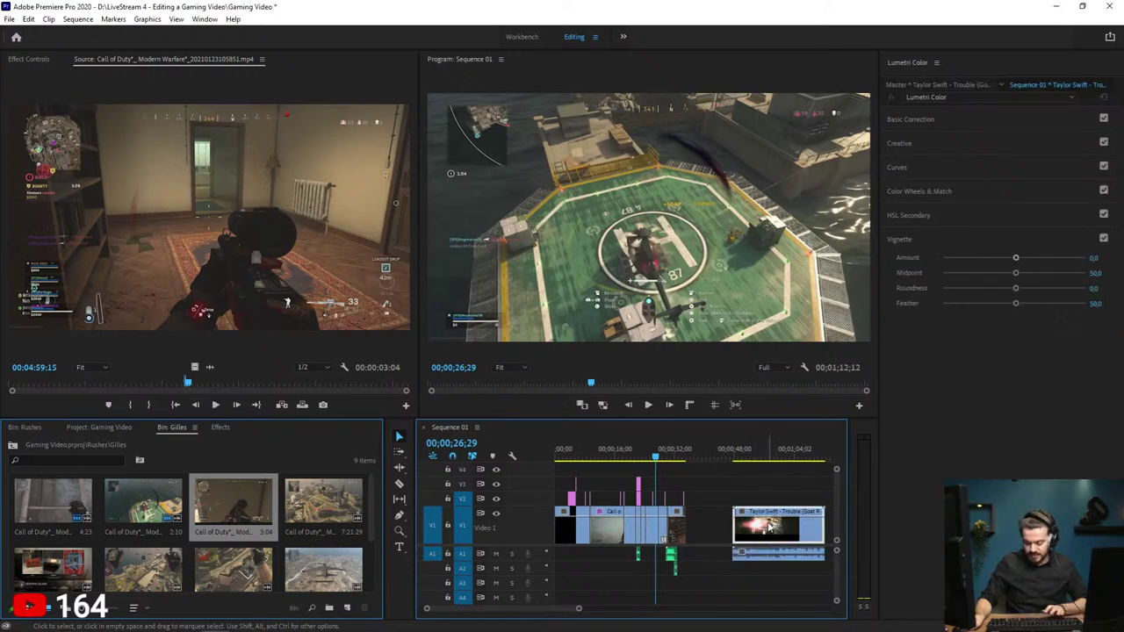
key(Delete)
Step: Play back the "Taylor Swift - Trouble" audio on A1 from around 00;00;58 to find the goat sound
click(779, 554)
click(772, 454)
key(space)
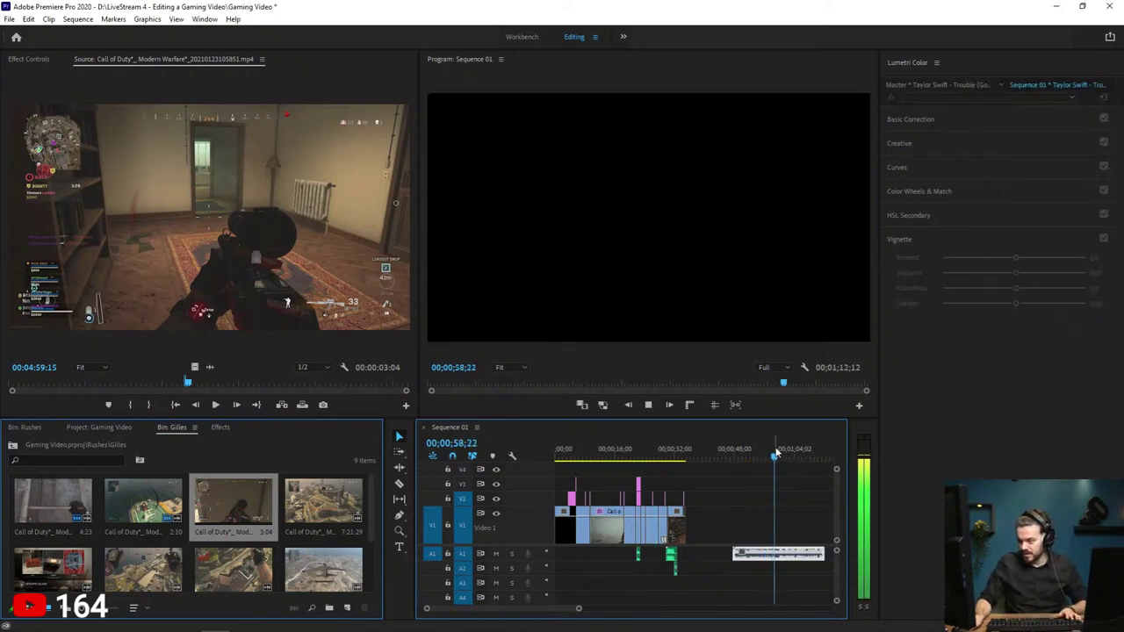
Step: Ripple-trim the end of the music clip on A1 to 00;00;59;27 and return to its start
key(space)
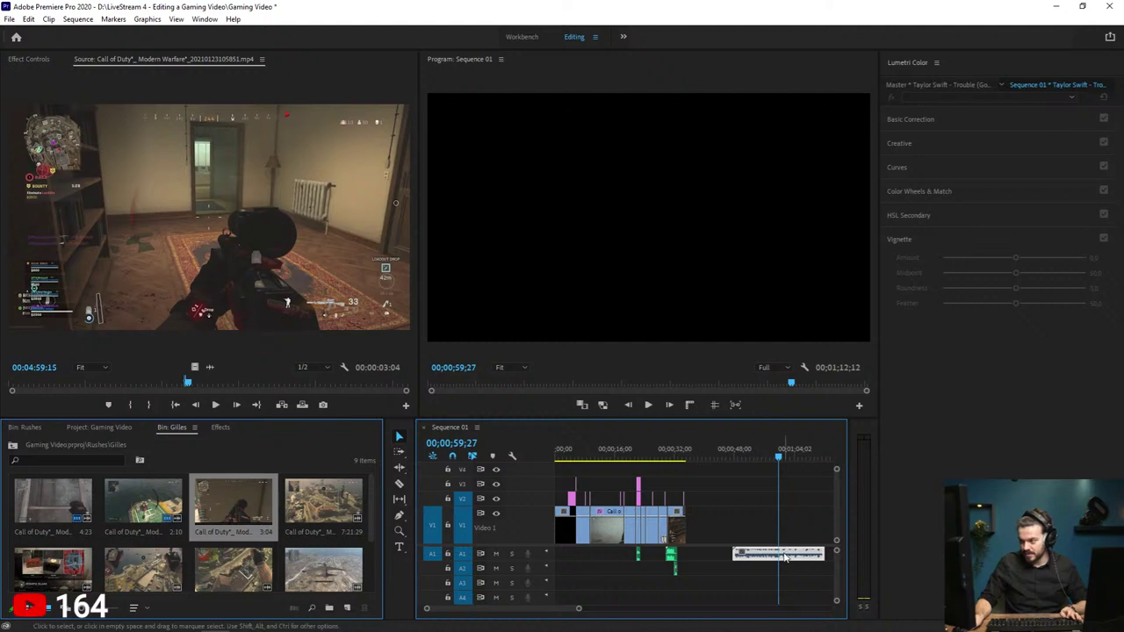
key(w)
key(Up)
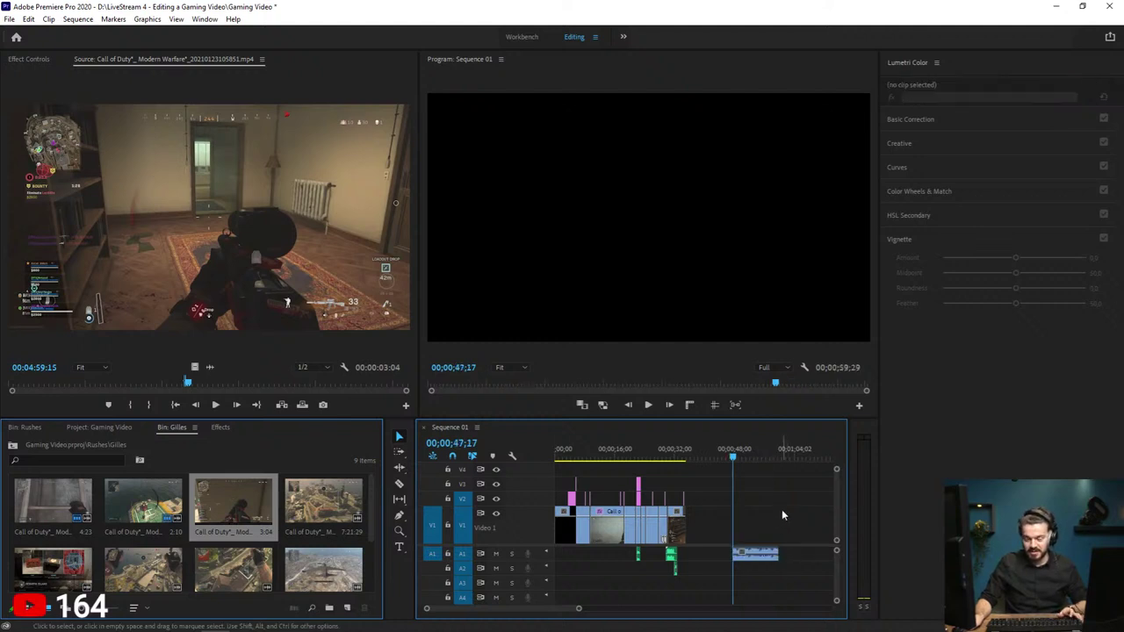
Step: Preview the start of the music clip and ripple-trim about 25 frames off its beginning
key(space)
key(space)
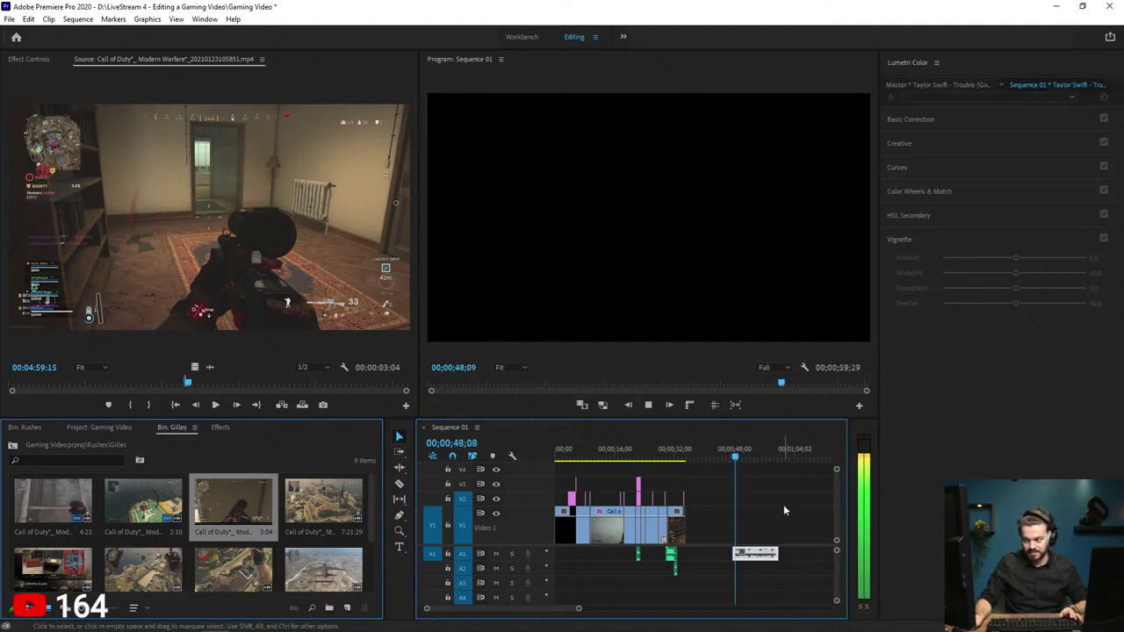
key(q)
key(space)
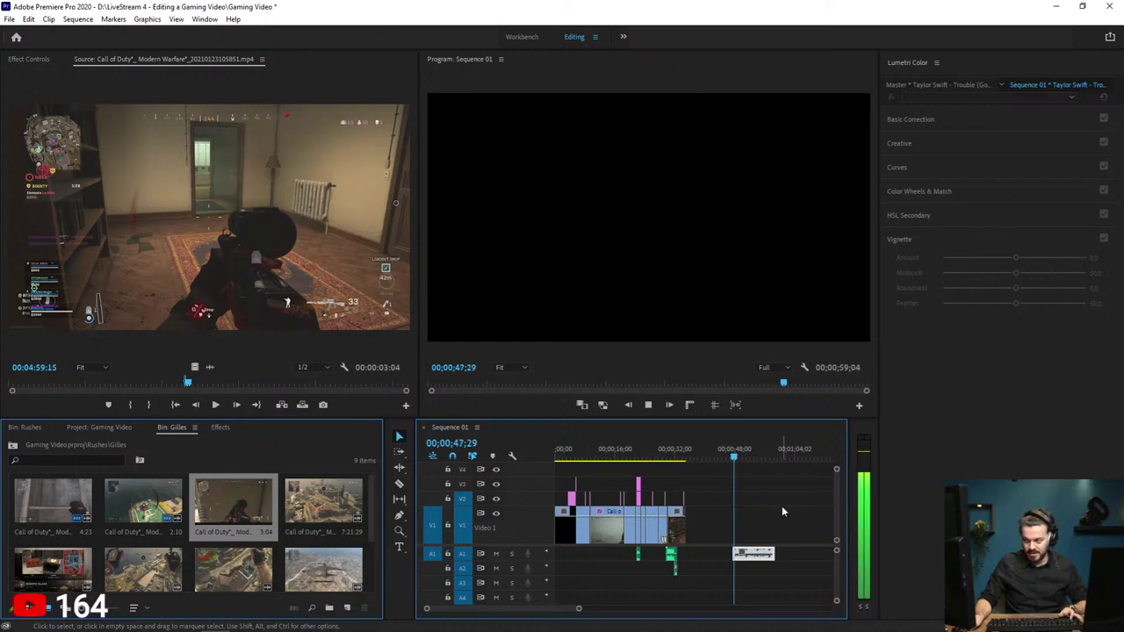
Step: Enlarge the A1 track and ripple-trim about five more frames off the beginning of the music clip
key(space)
key(z)
click(726, 554)
click(690, 557)
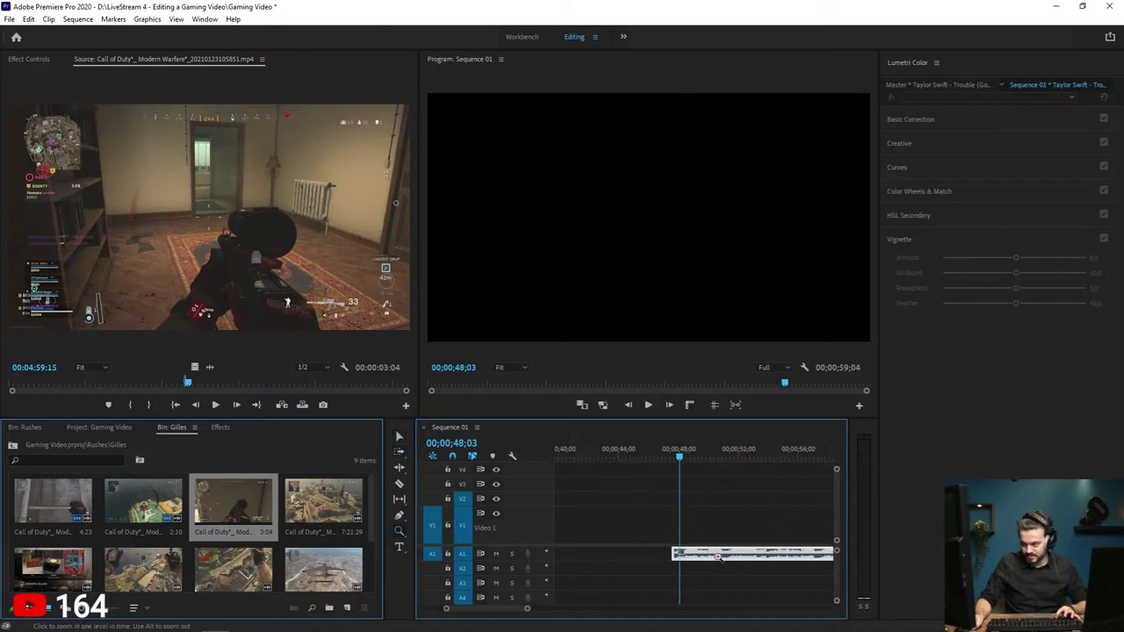
key(v)
key(=)
double_click(549, 554)
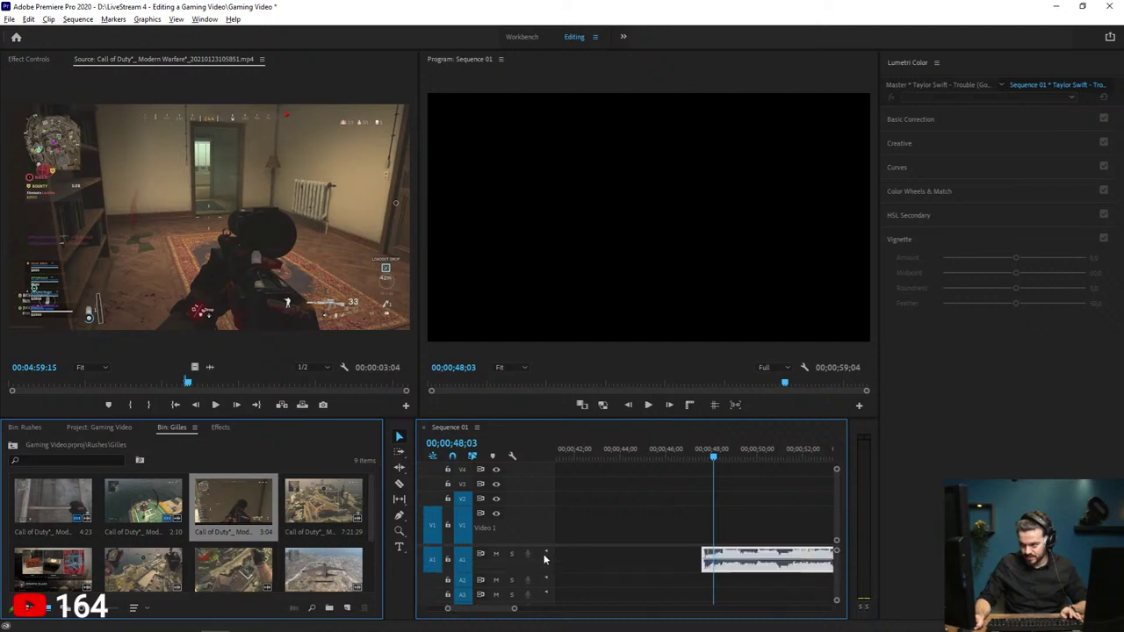
key(Left)
key(Left)
key(Left)
key(Left)
key(Left)
key(Left)
key(Left)
key(Left)
key(Left)
key(Left)
key(Left)
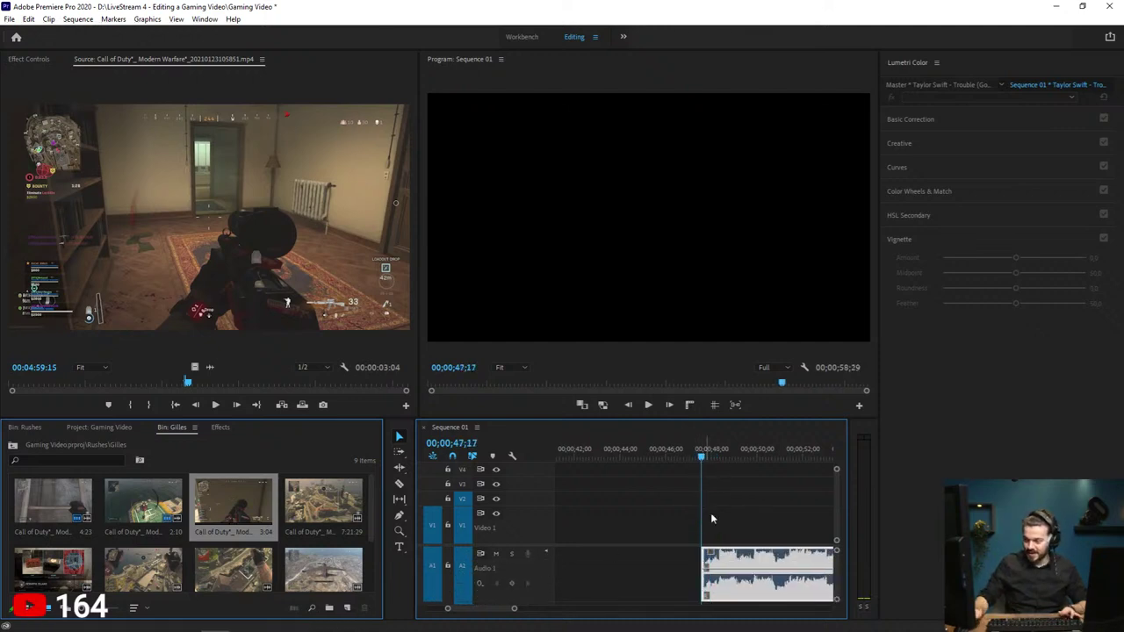
Step: Preview the music clip and ripple-trim its end at about 00;00;48;10 to leave a short snippet
key(space)
key(space)
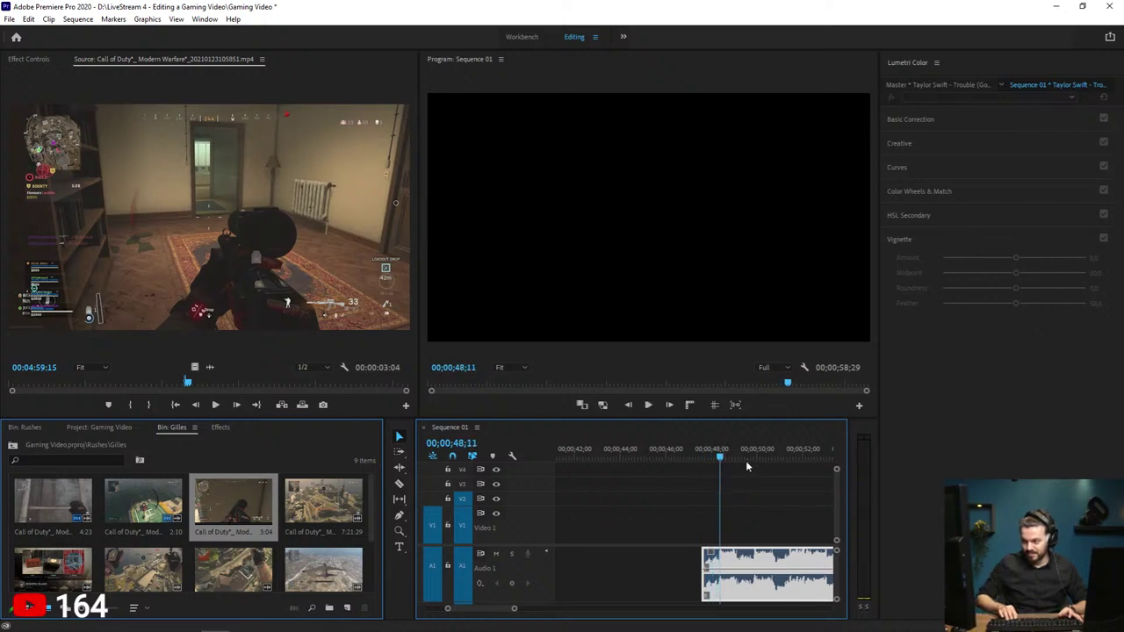
key(w)
key(minus)
key(minus)
key(minus)
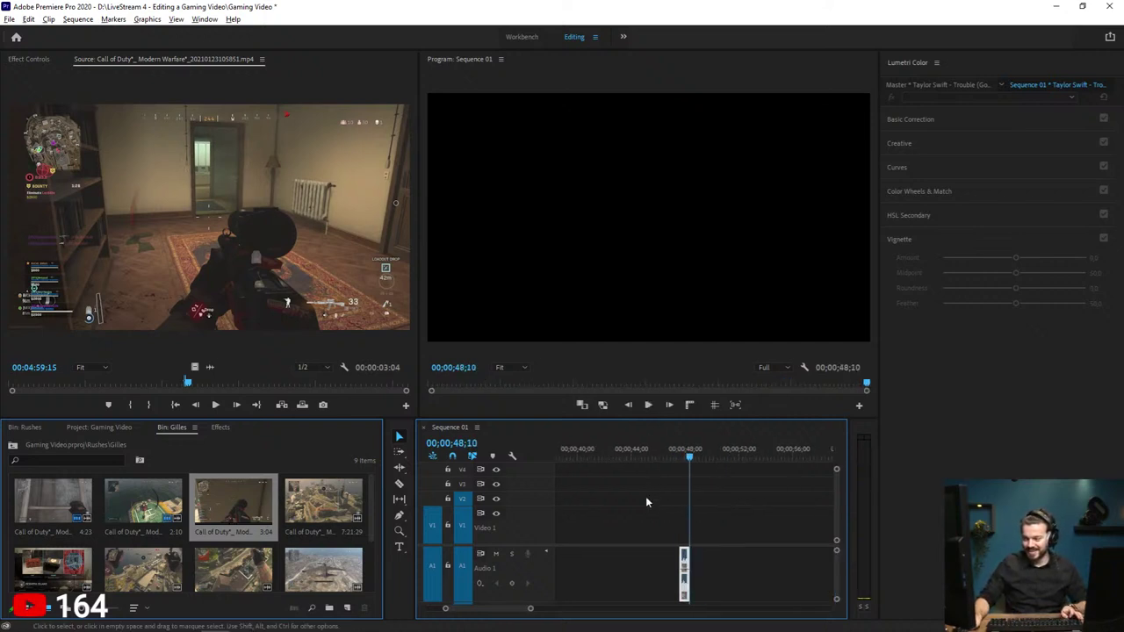
Step: Move the short music snippet on A1 under the helicopter clip, starting near 00;00;25;08
key(backslash)
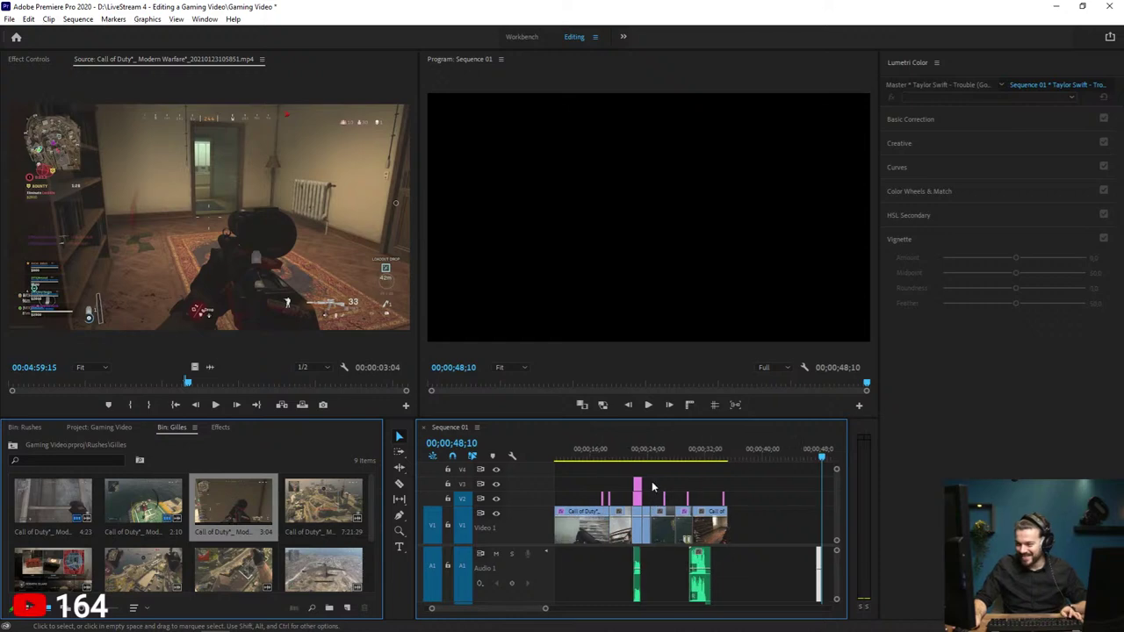
click(668, 571)
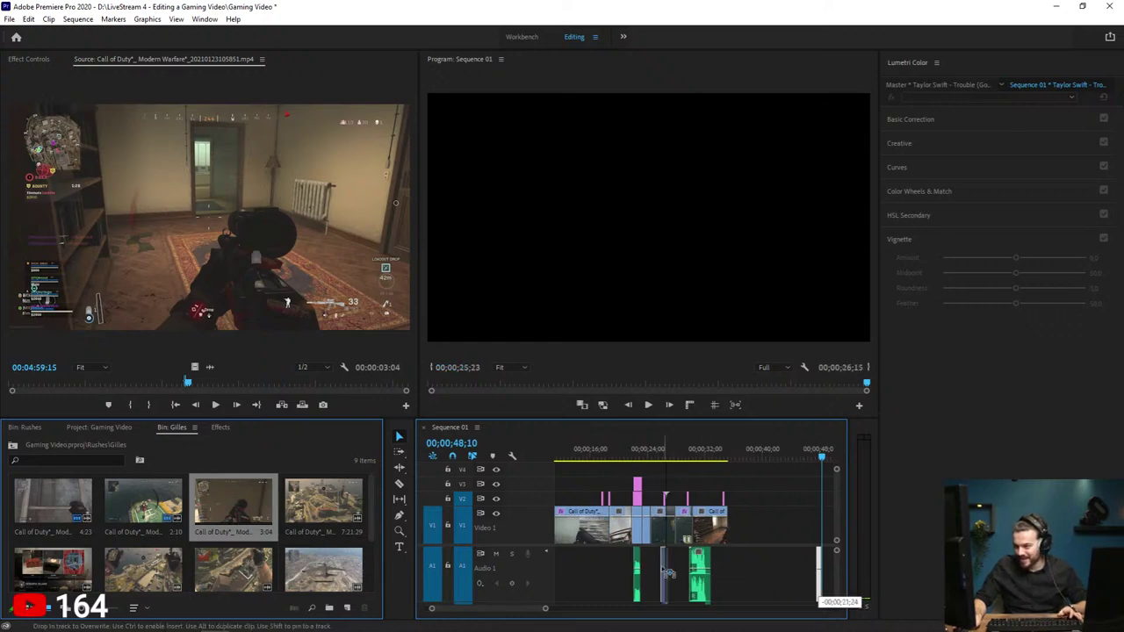
click(645, 452)
key(space)
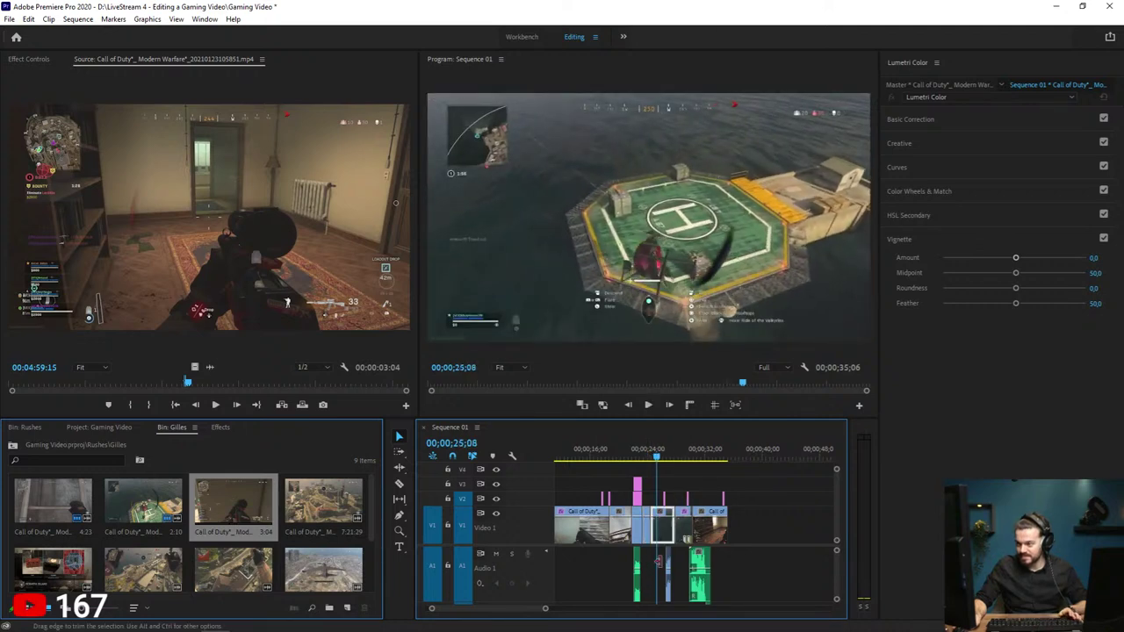
drag(677, 567, 659, 563)
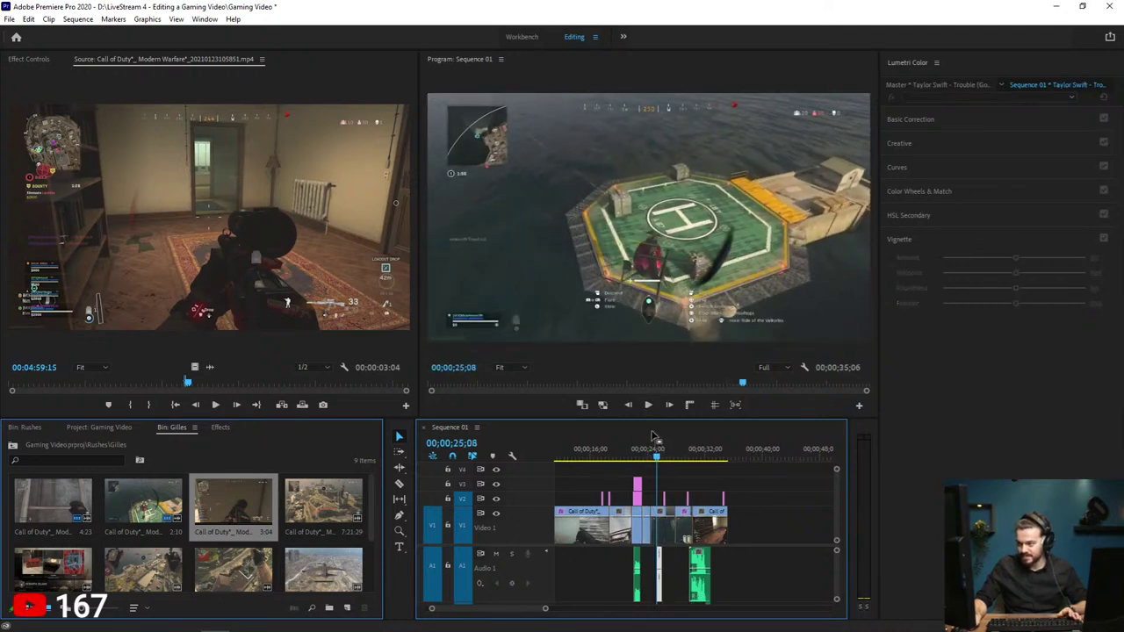
Step: Preview the helicopter clip and shift the music snippet slightly later to match its adjustment layer
click(652, 452)
key(space)
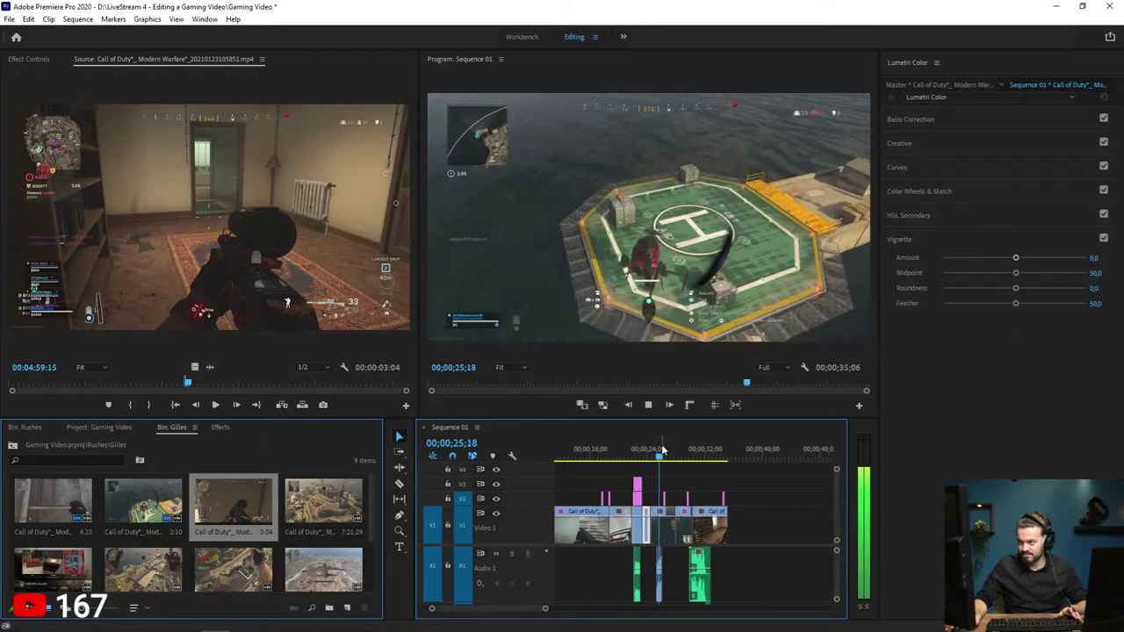
key(z)
click(697, 500)
key(v)
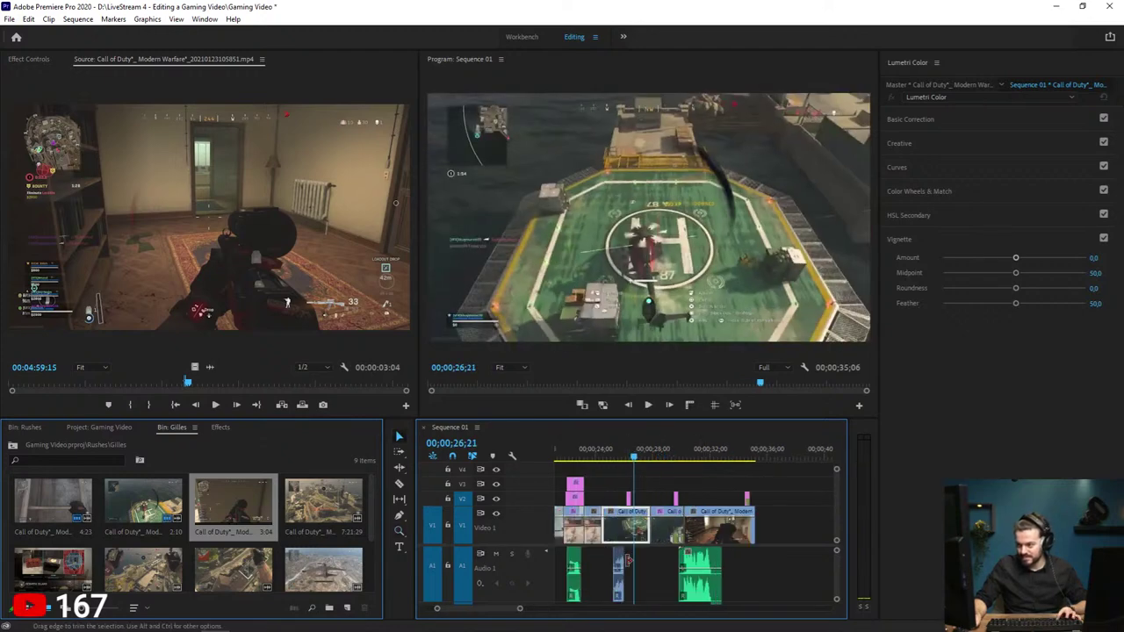
click(621, 573)
key(space)
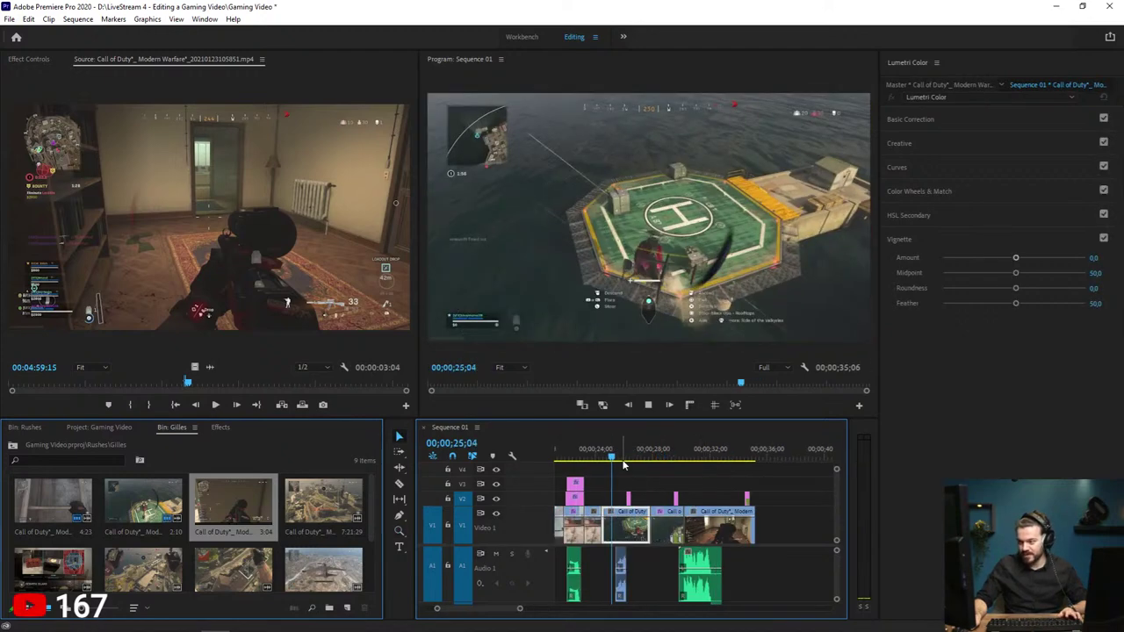
Step: Duplicate the music snippet under the second helicopter clip, just before the adjacent green audio clip, and preview it
click(631, 458)
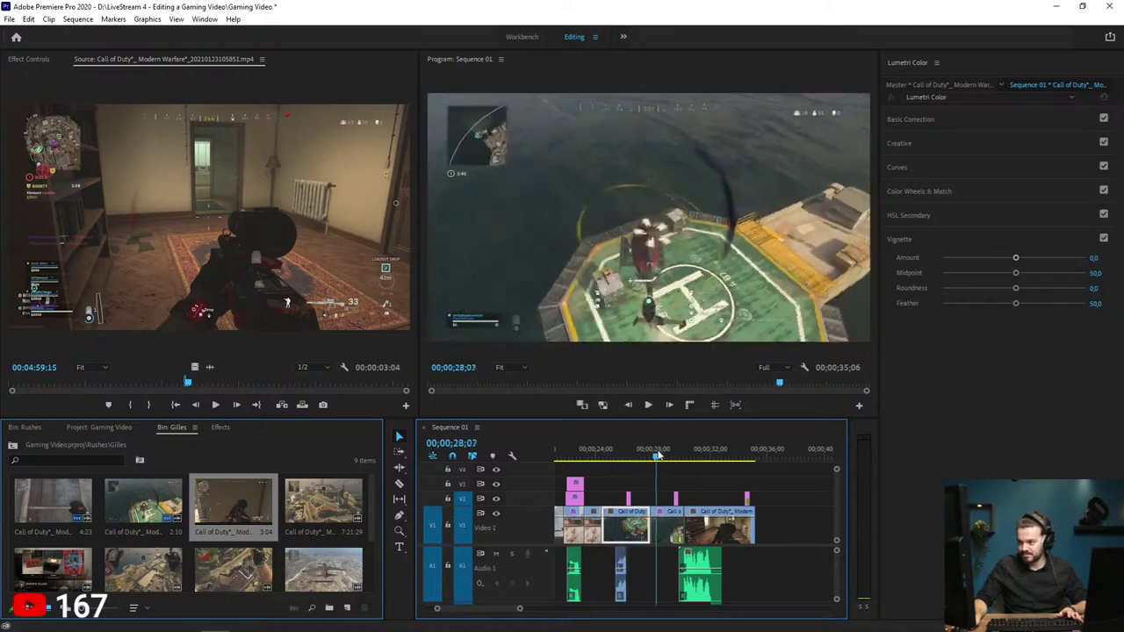
drag(621, 572, 669, 569)
key(space)
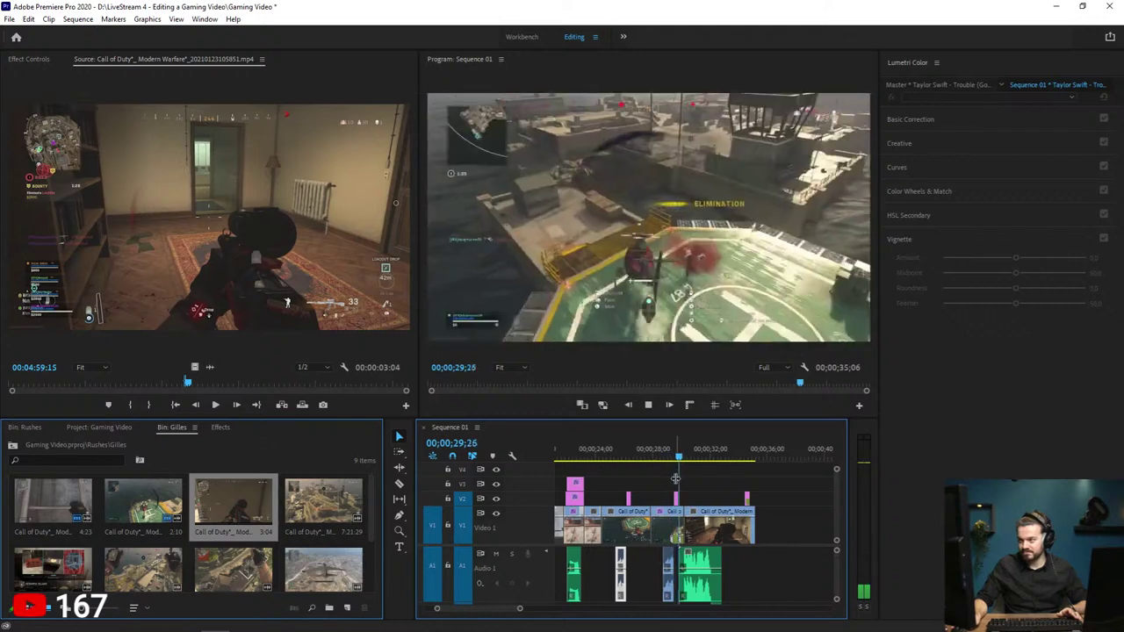
Step: Trim one frame off the end of both music snippets, giving each a duration of 00;00;00;22
key(space)
key(z)
click(692, 550)
click(691, 550)
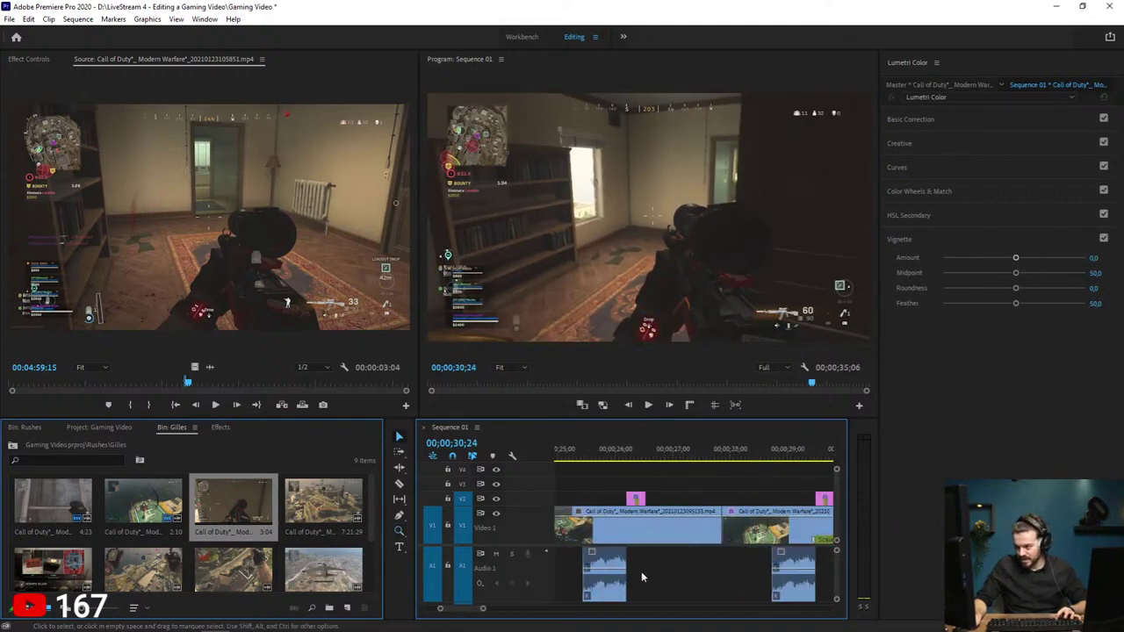
key(v)
drag(623, 567, 623, 567)
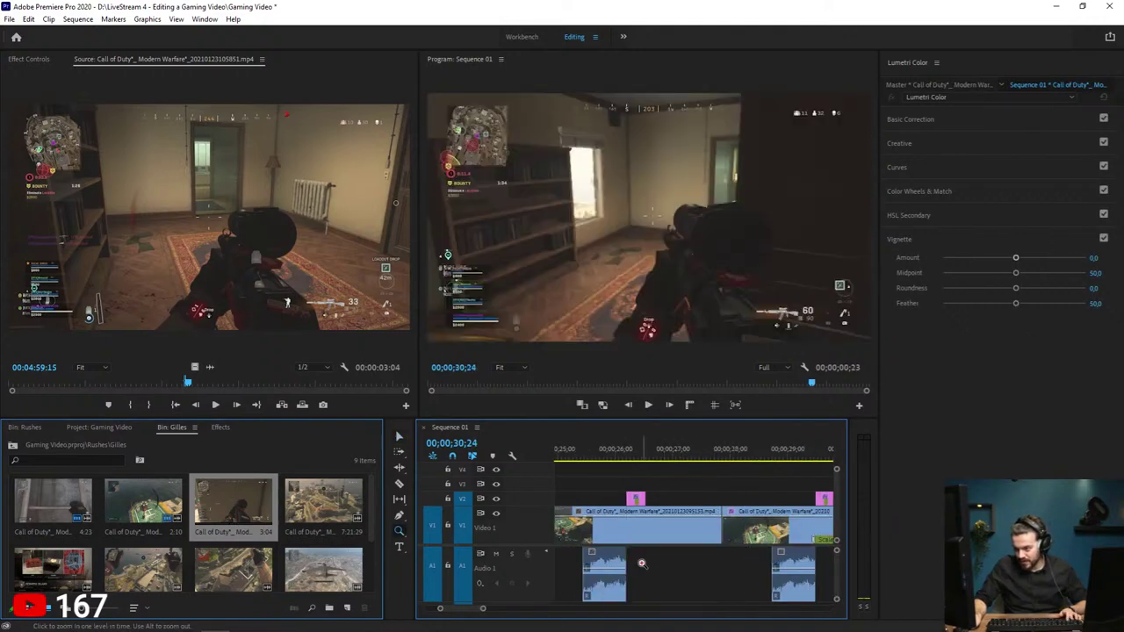
key(=)
key(=)
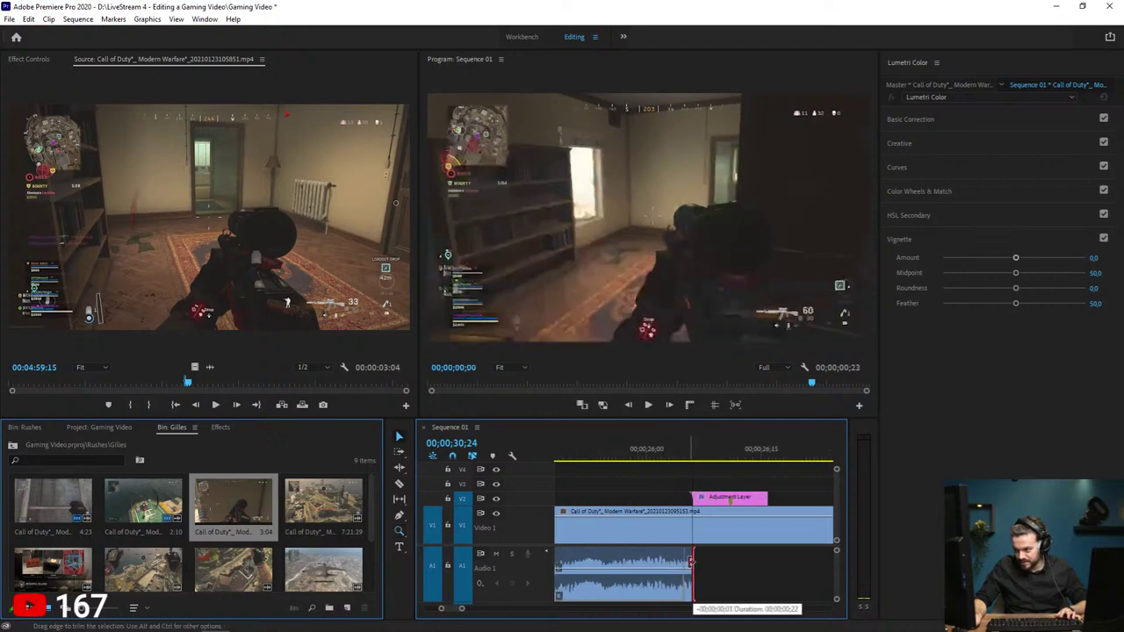
key(minus)
scroll(759, 559, down, 5)
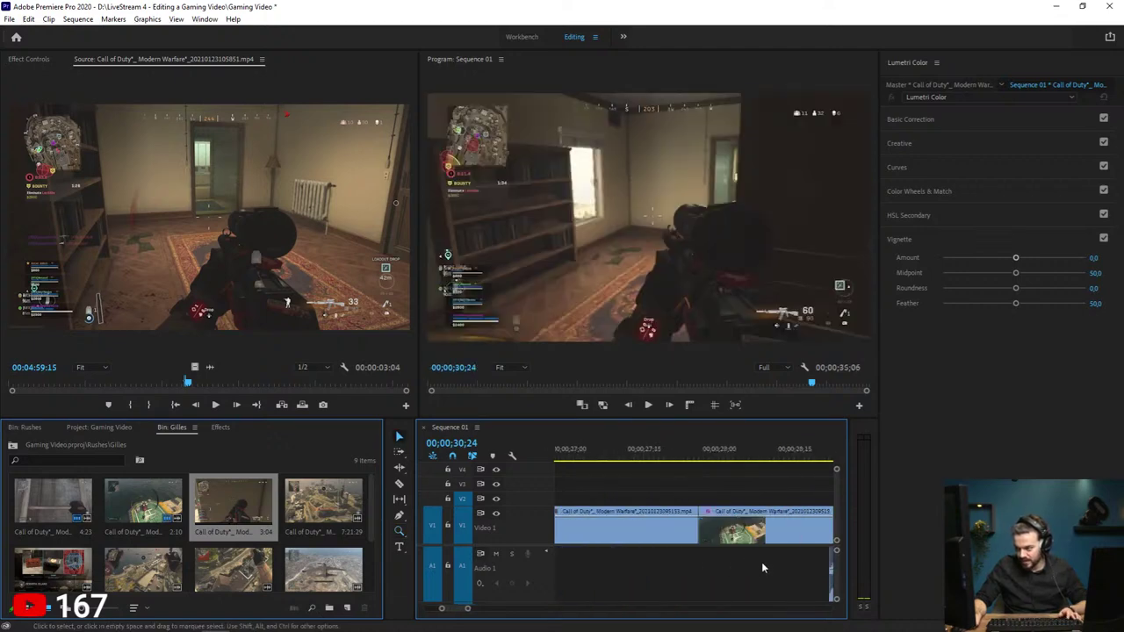
click(700, 555)
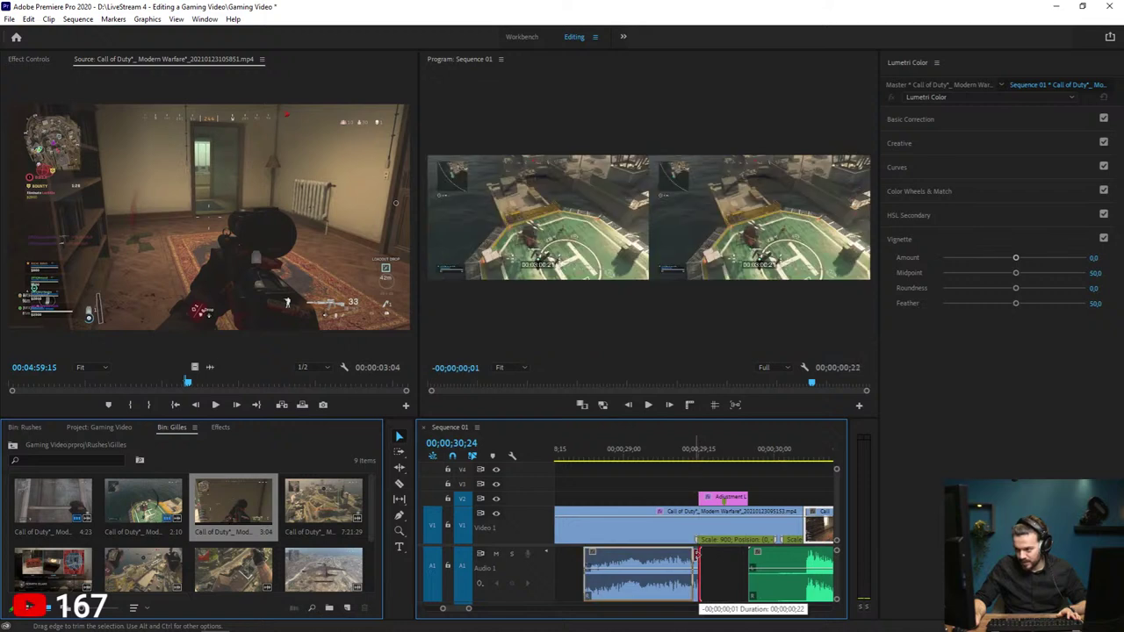
Step: Shift both music snippets slightly later so each ends around the middle of its adjustment layer
key(minus)
click(642, 551)
drag(642, 550, 616, 563)
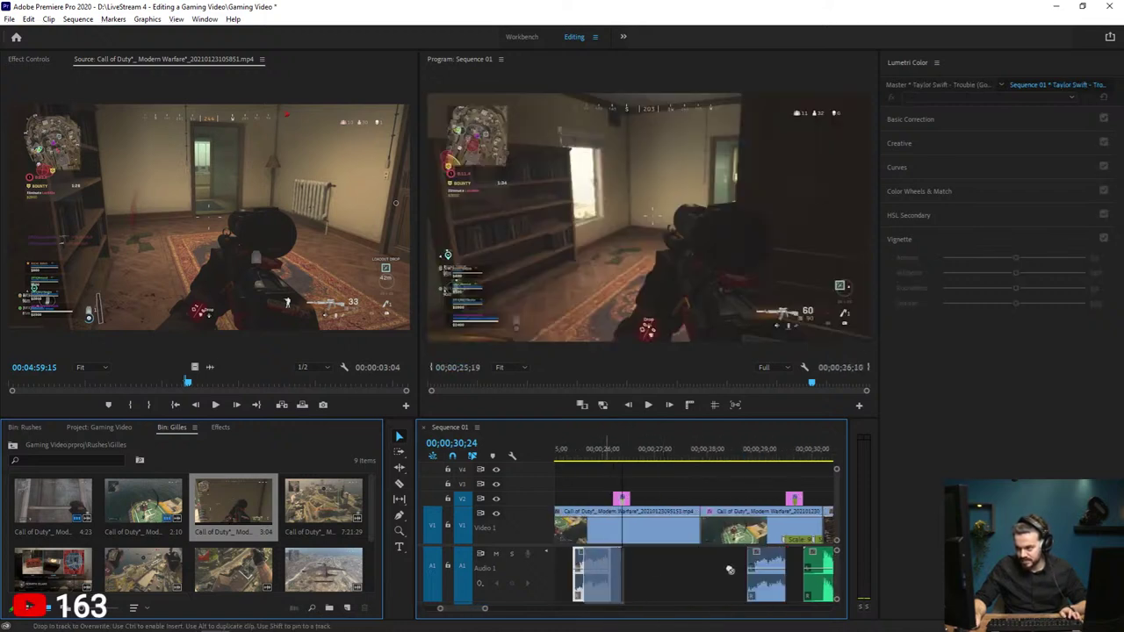
click(766, 558)
drag(766, 558, 776, 559)
Step: Play the sequence from about 00;00;25 to check both music snippets against the helicopter shots and the following clip
click(573, 452)
key(space)
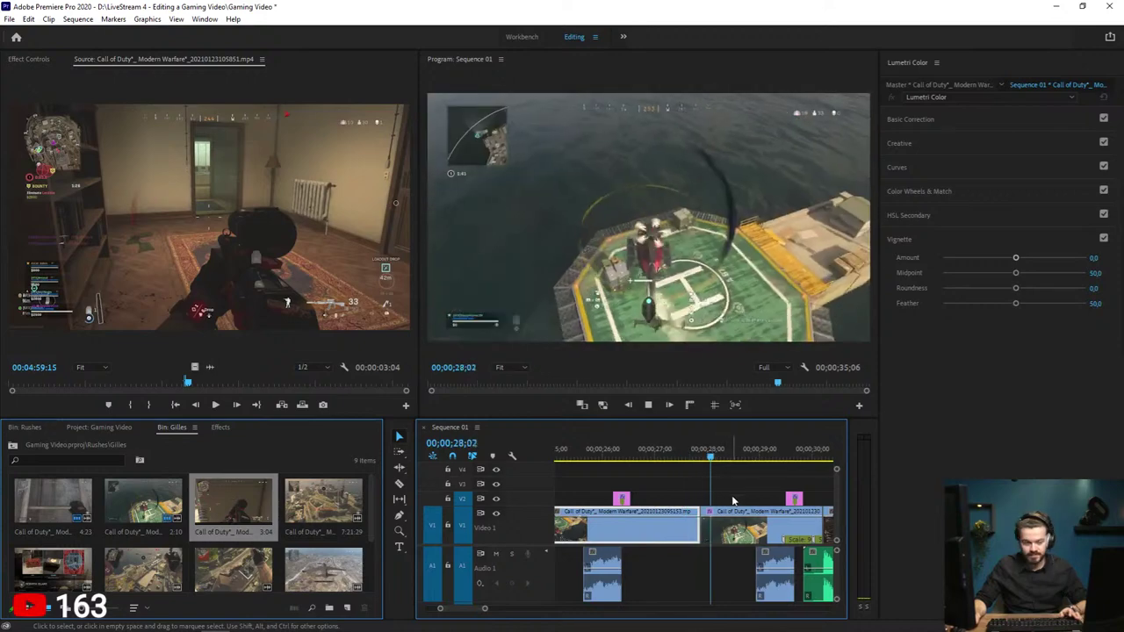
scroll(722, 498, down, 1)
key(space)
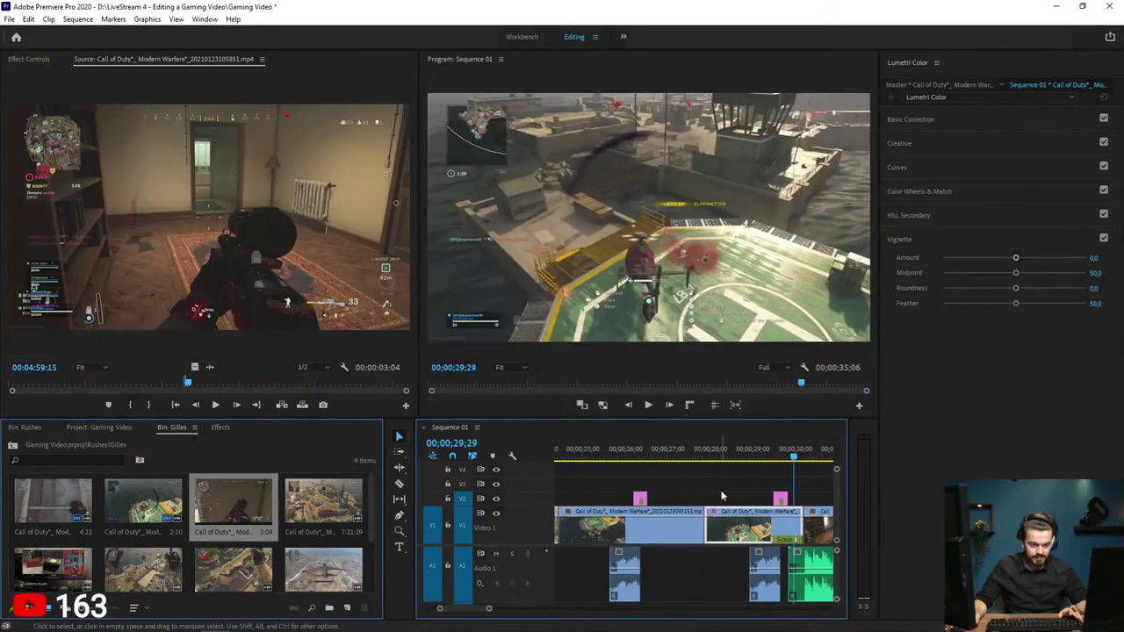
scroll(717, 489, down, 3)
key(space)
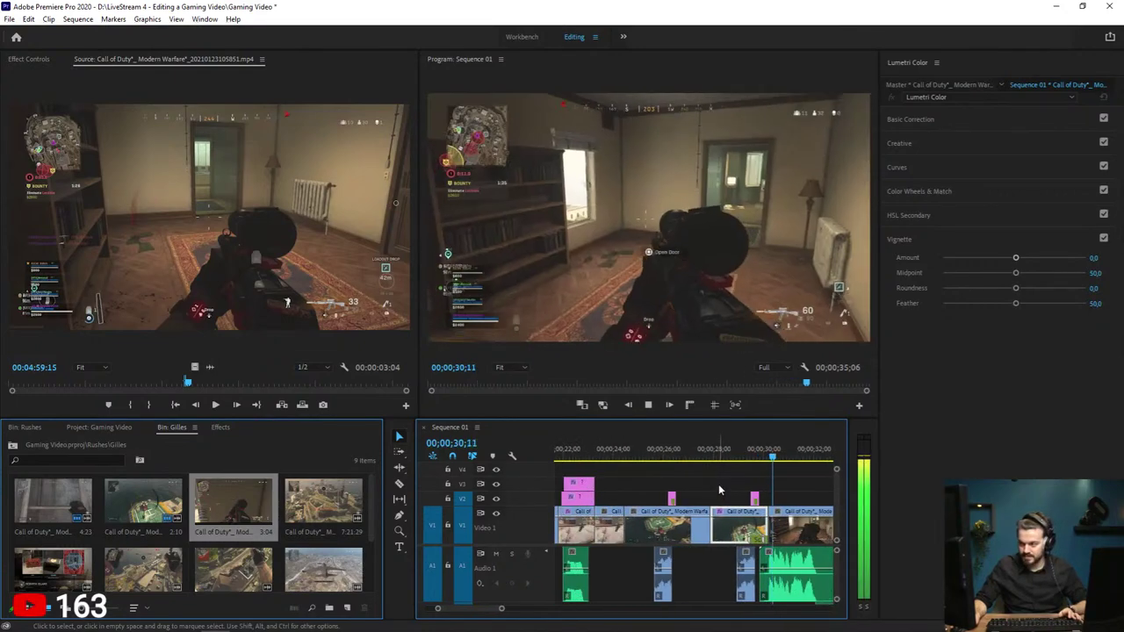
scroll(719, 489, down, 2)
key(space)
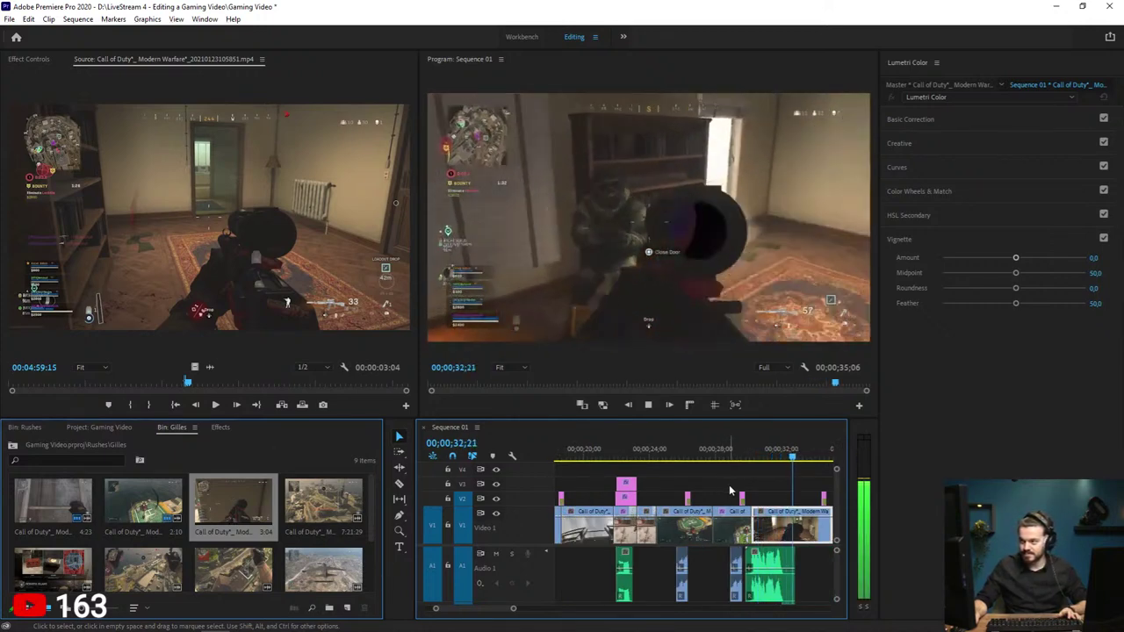
Step: Position the playhead at 00;00;30;07, apply the Transform effect to the last V1 clip, and open its effect settings
click(747, 461)
drag(747, 461, 752, 458)
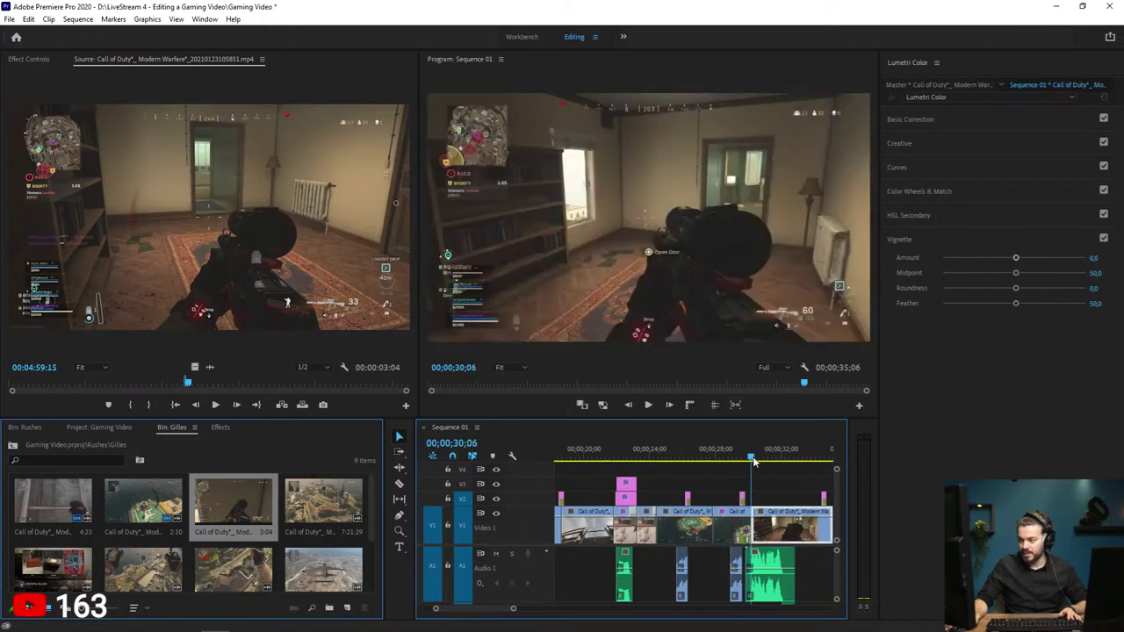
click(220, 427)
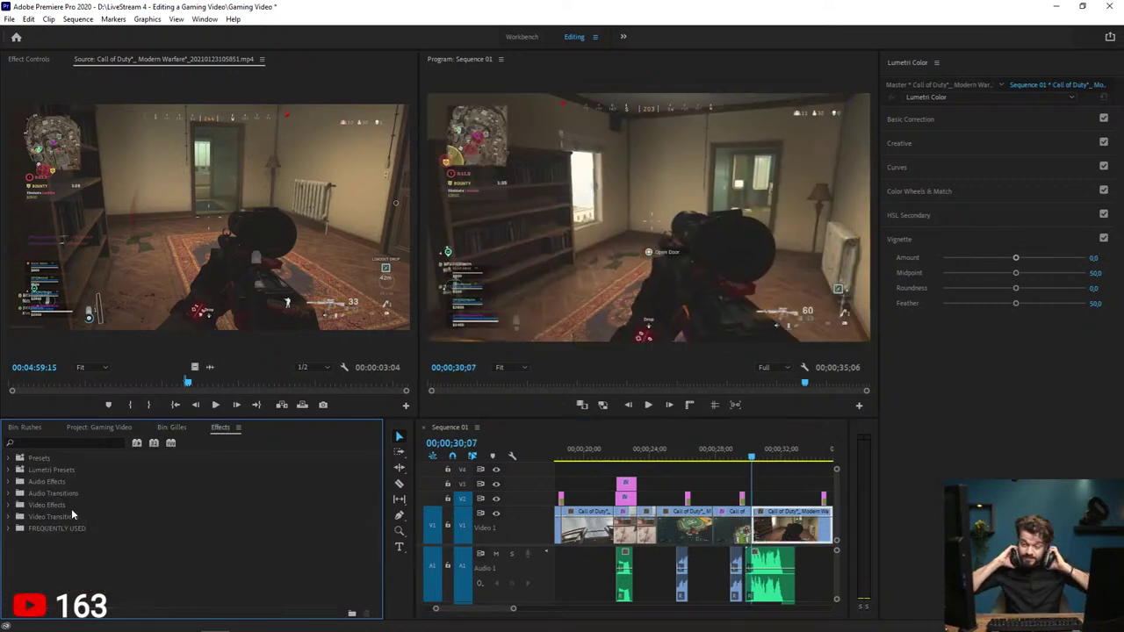
click(58, 442)
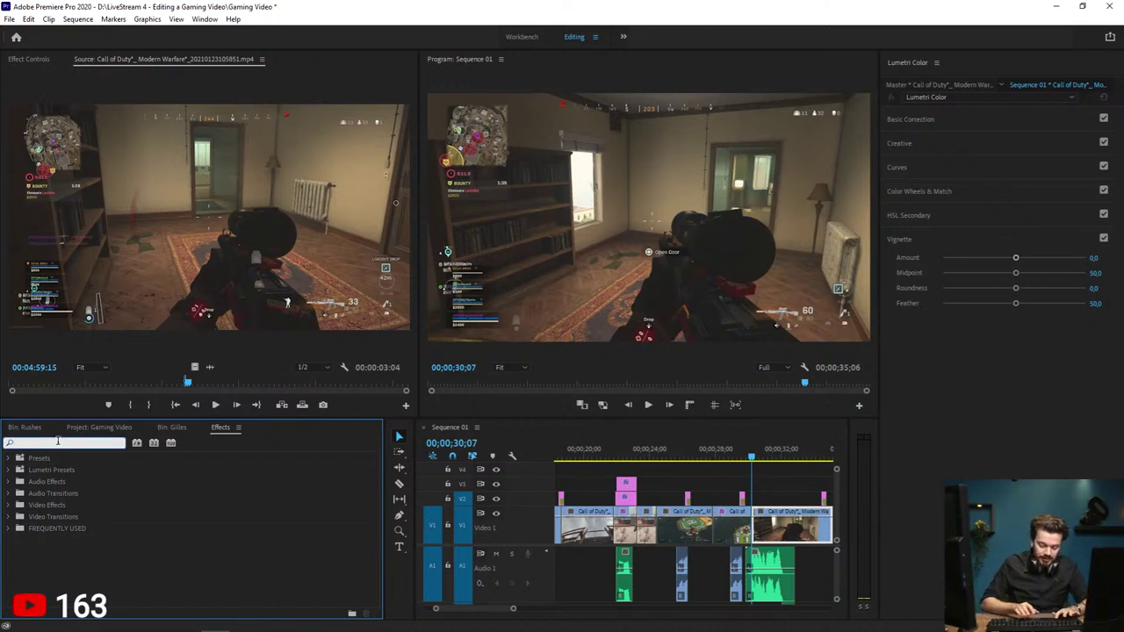
text(transform)
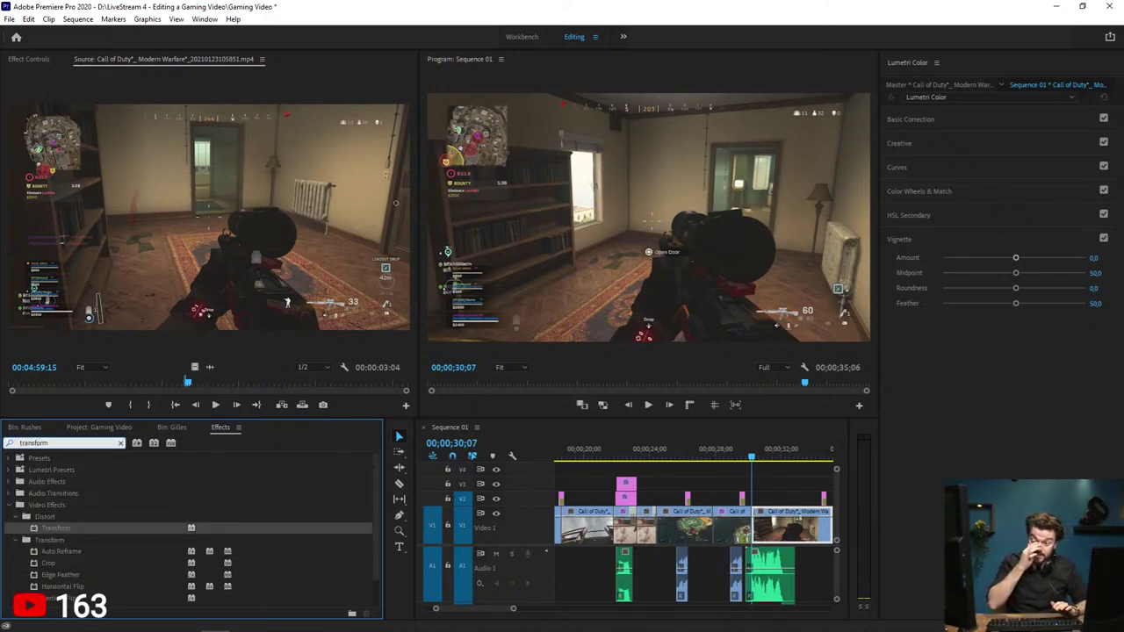
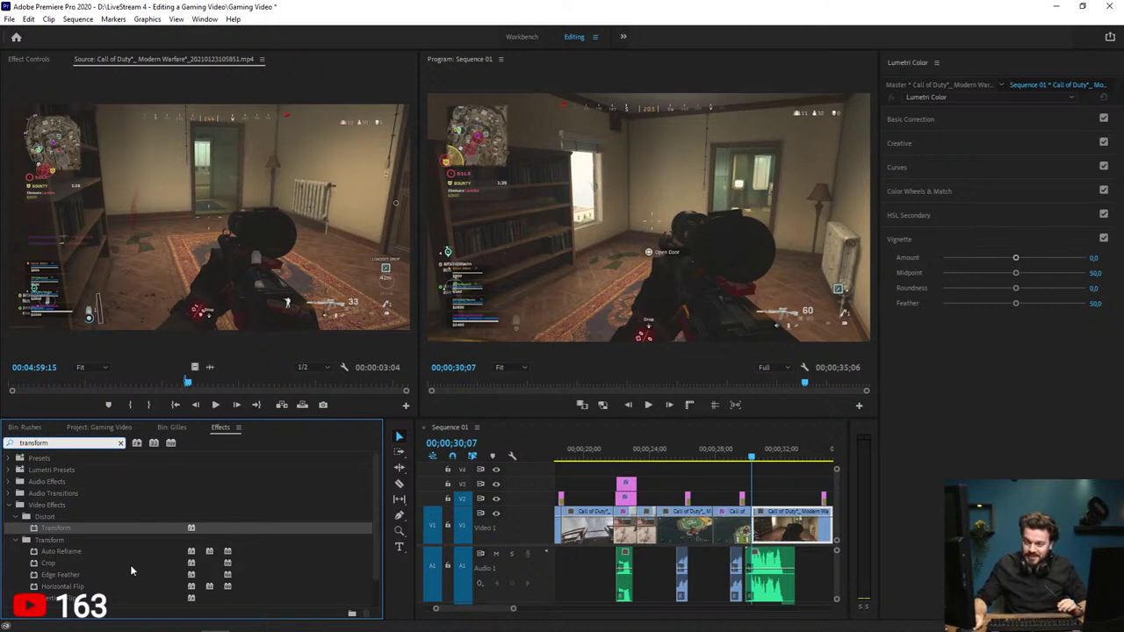
drag(84, 527, 773, 522)
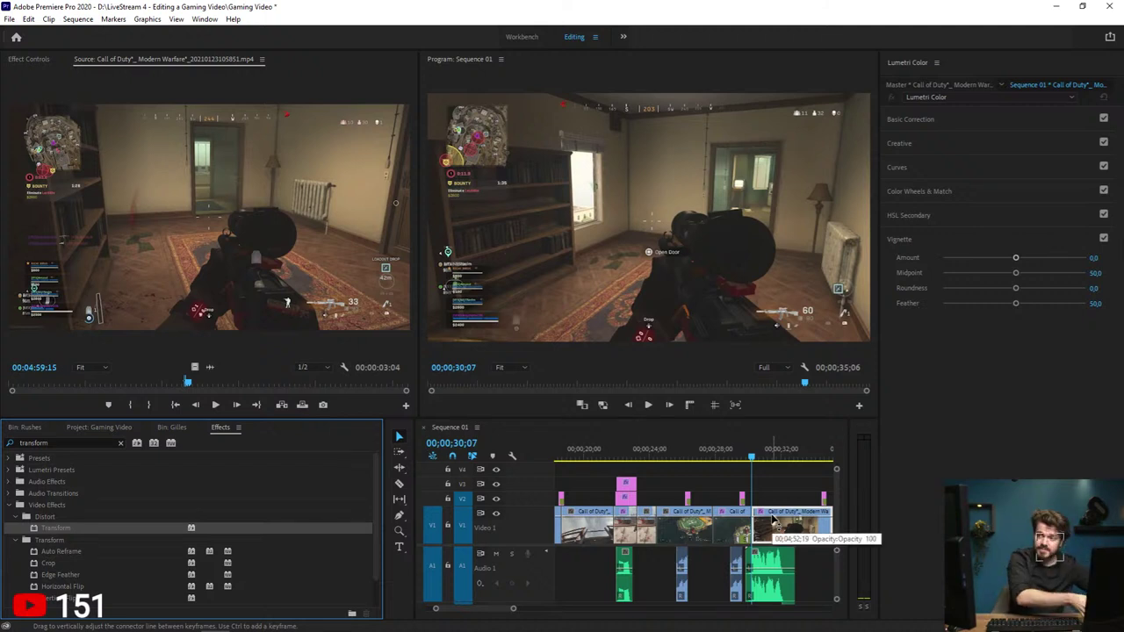
click(29, 59)
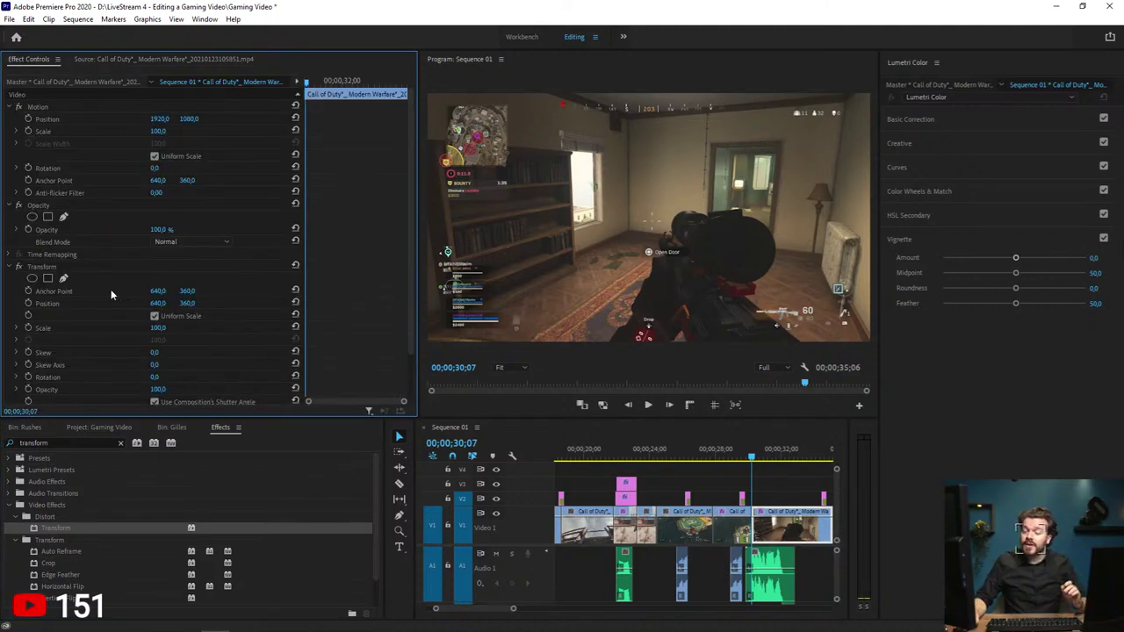
Step: Set the Transform effect's scale to 108
scroll(237, 294, down, 2)
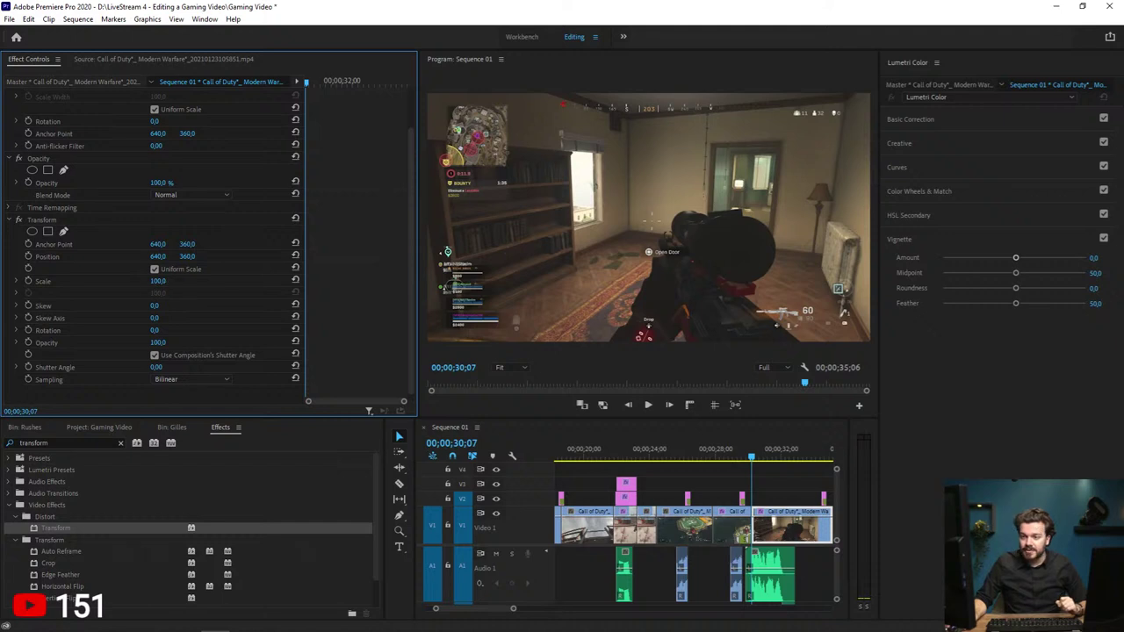
click(176, 281)
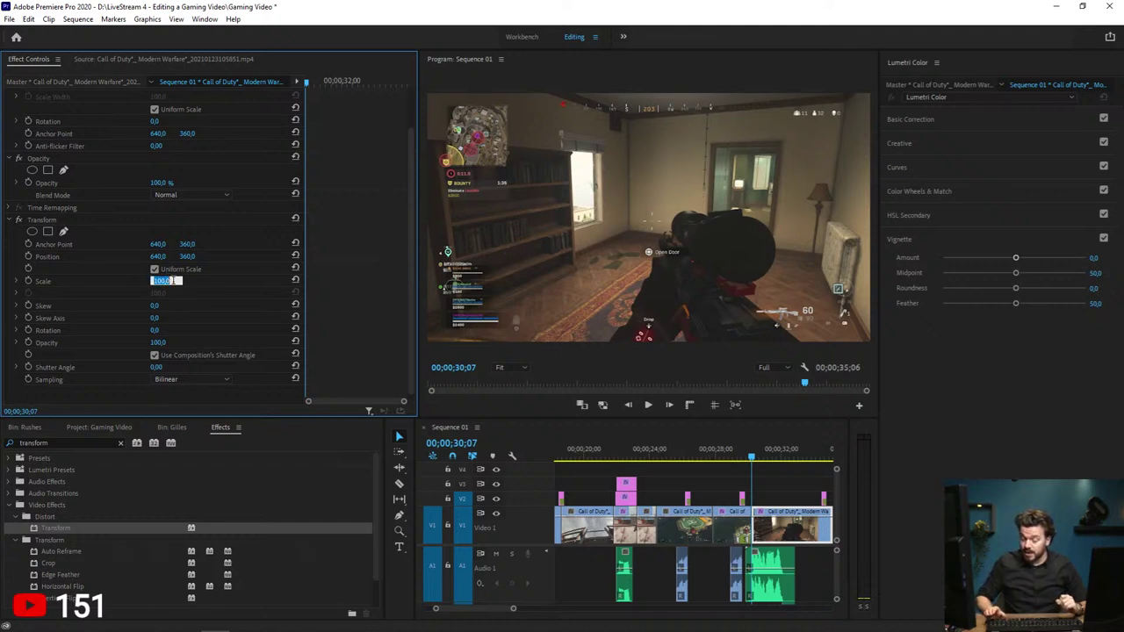
text(10)
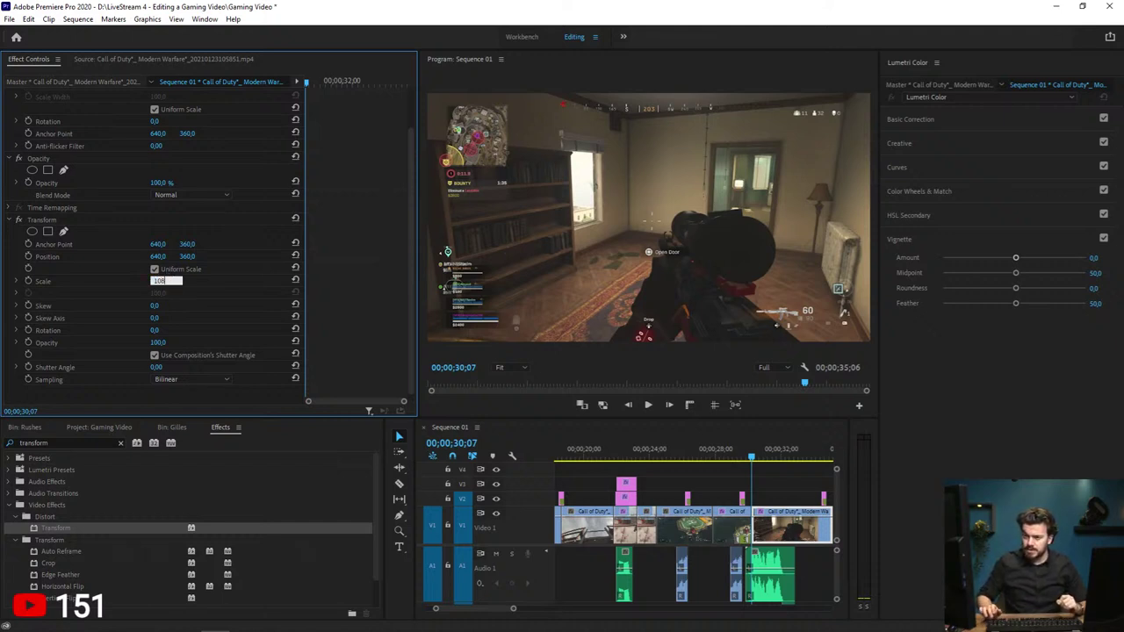
text(8)
key(Return)
Step: Try Transform rotation values of -5 and -4 degrees on the clip
click(162, 306)
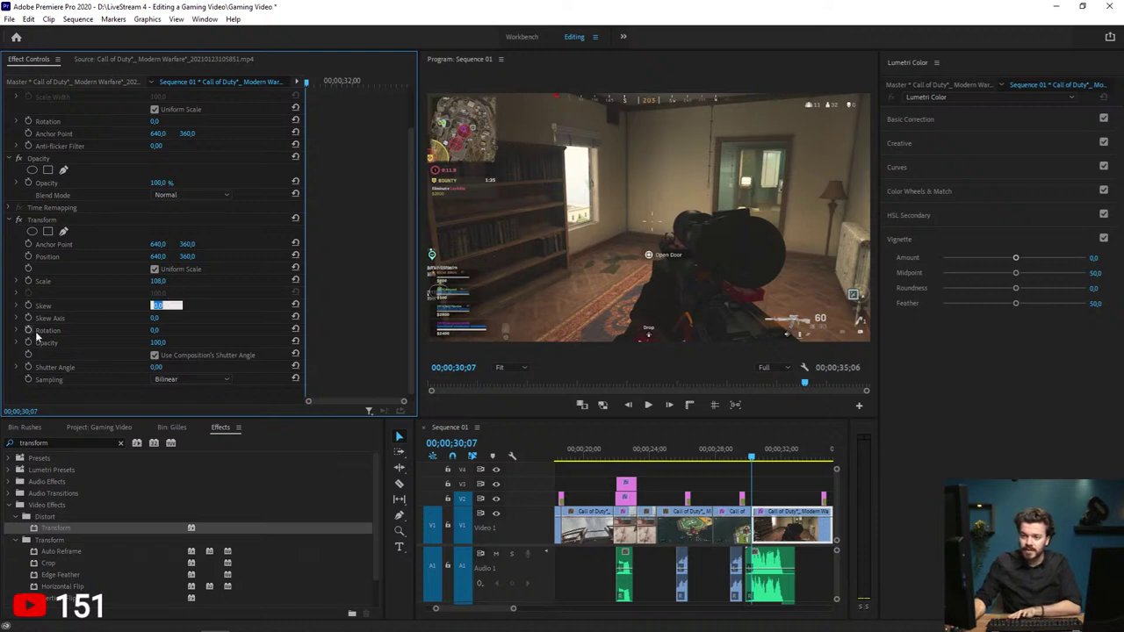
click(156, 331)
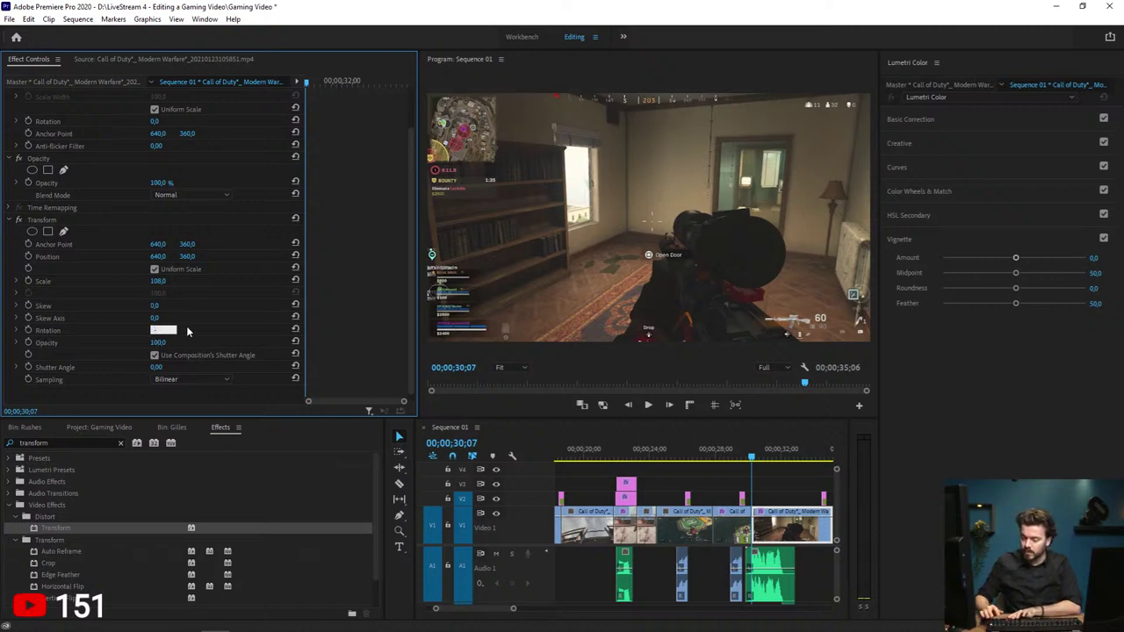
text(-5)
key(Return)
click(164, 329)
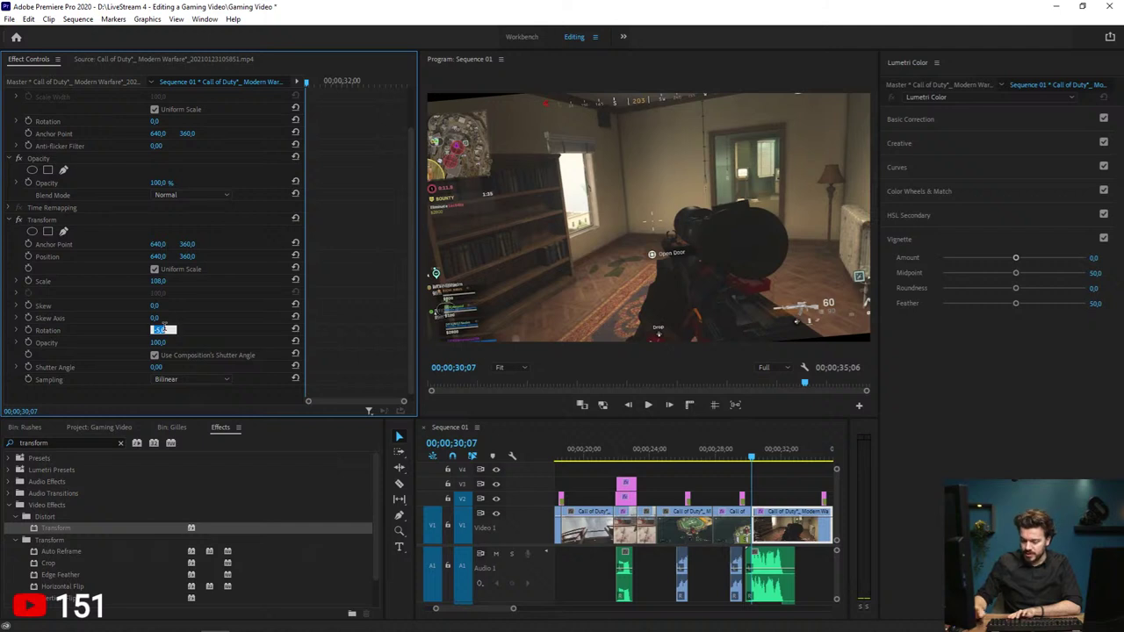
key(Return)
click(165, 329)
text(-)
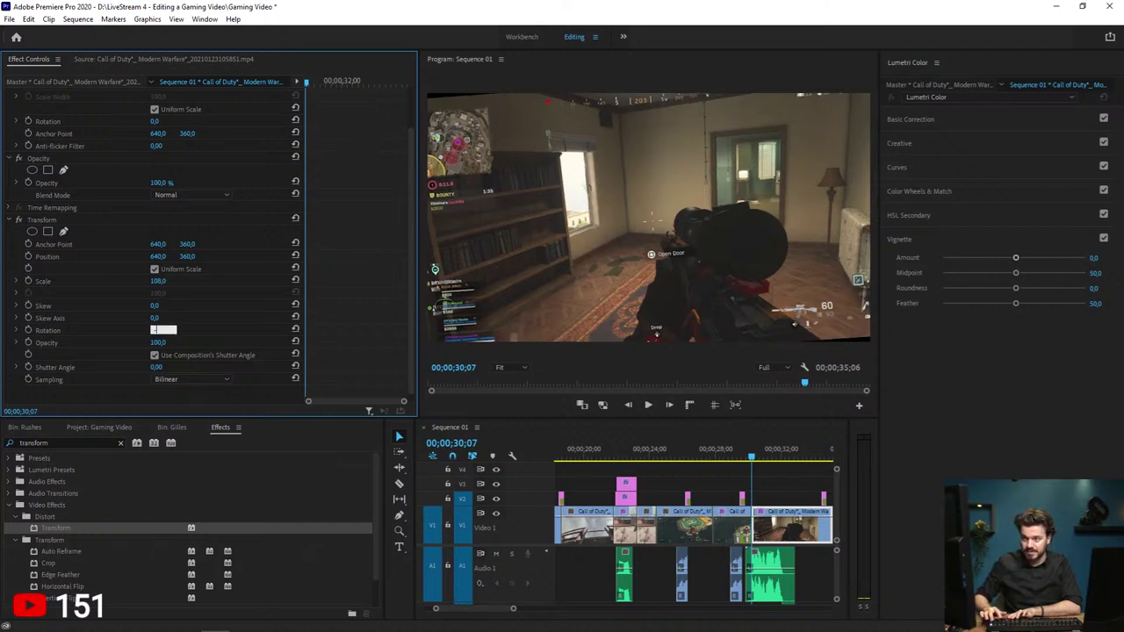
text(4)
key(Return)
Step: Set the Transform scale to 120 and start rotation keyframing with -6 degrees at 00;00;30;07
click(159, 281)
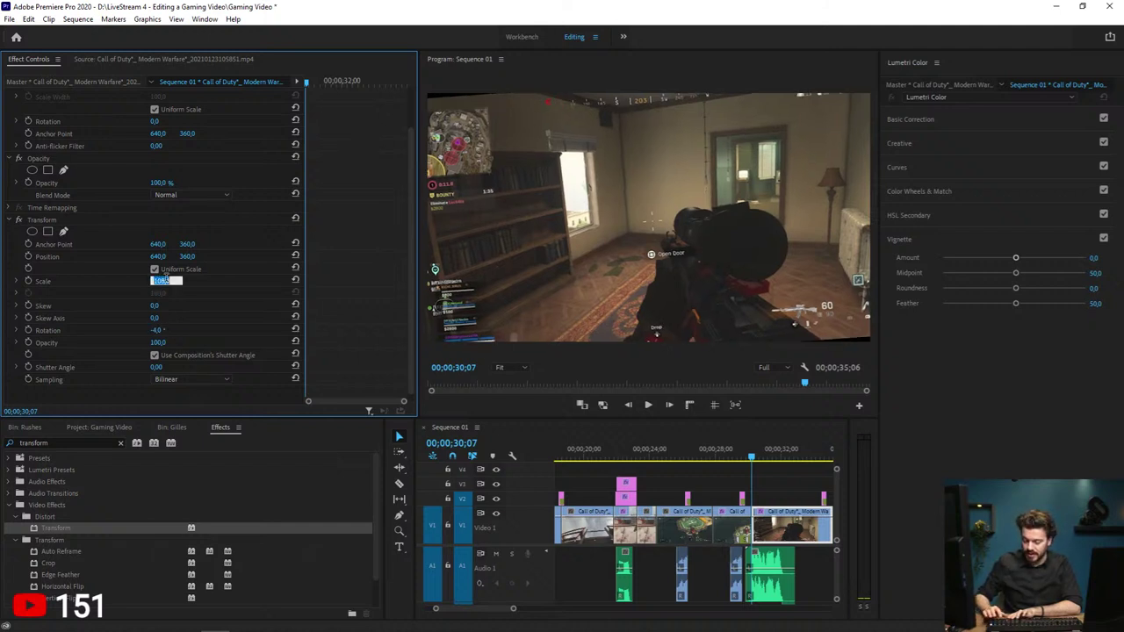
text(120)
key(Return)
click(162, 330)
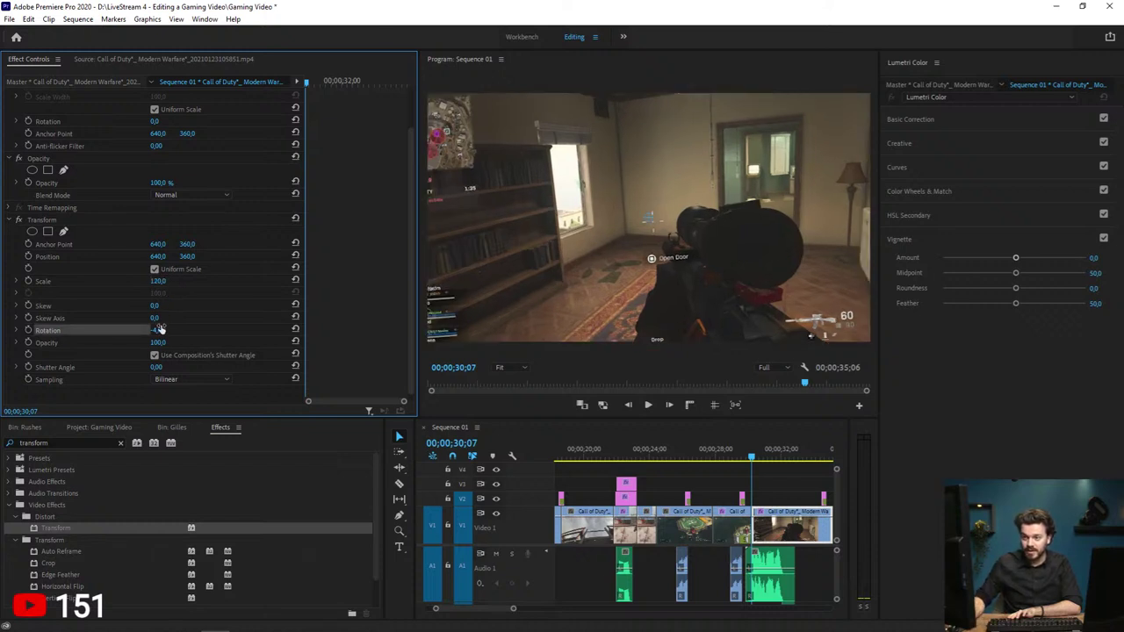
text(-8)
key(Return)
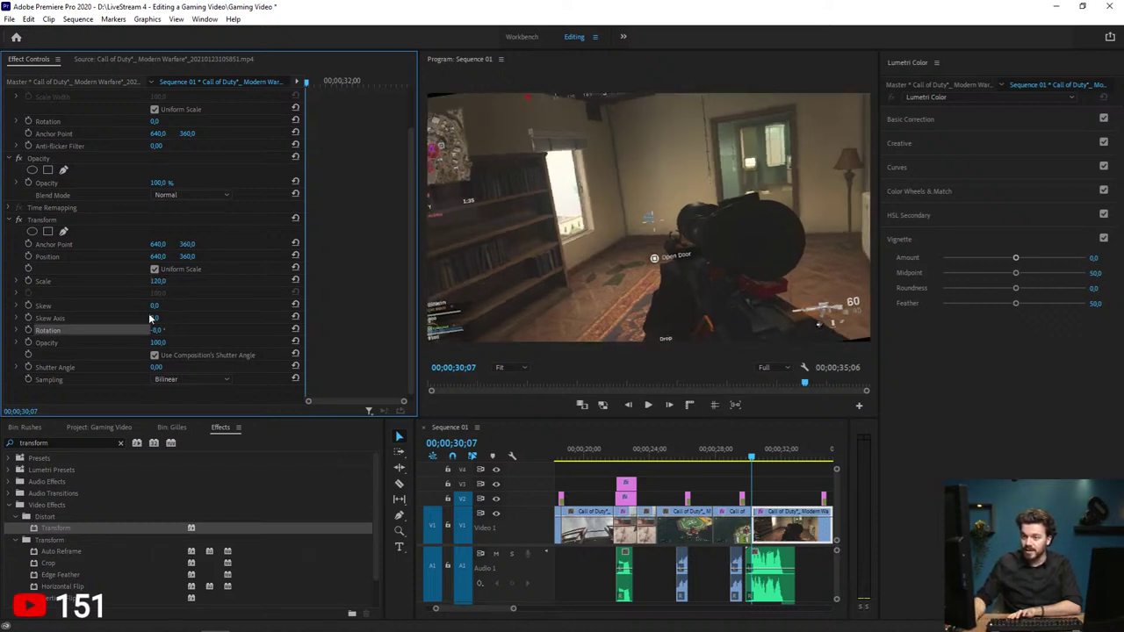
click(163, 330)
text(-6)
key(Return)
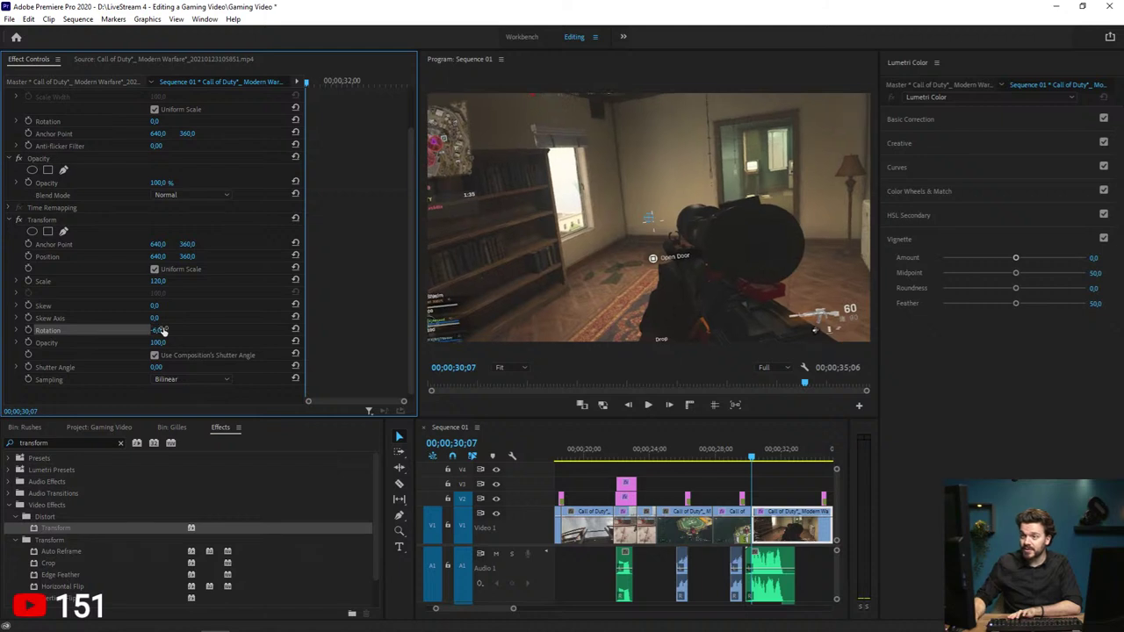
Step: Add Transform rotation keyframes of 6 degrees at 00;00;30;09 and -4 degrees at 00;00;30;11
key(Right)
key(Right)
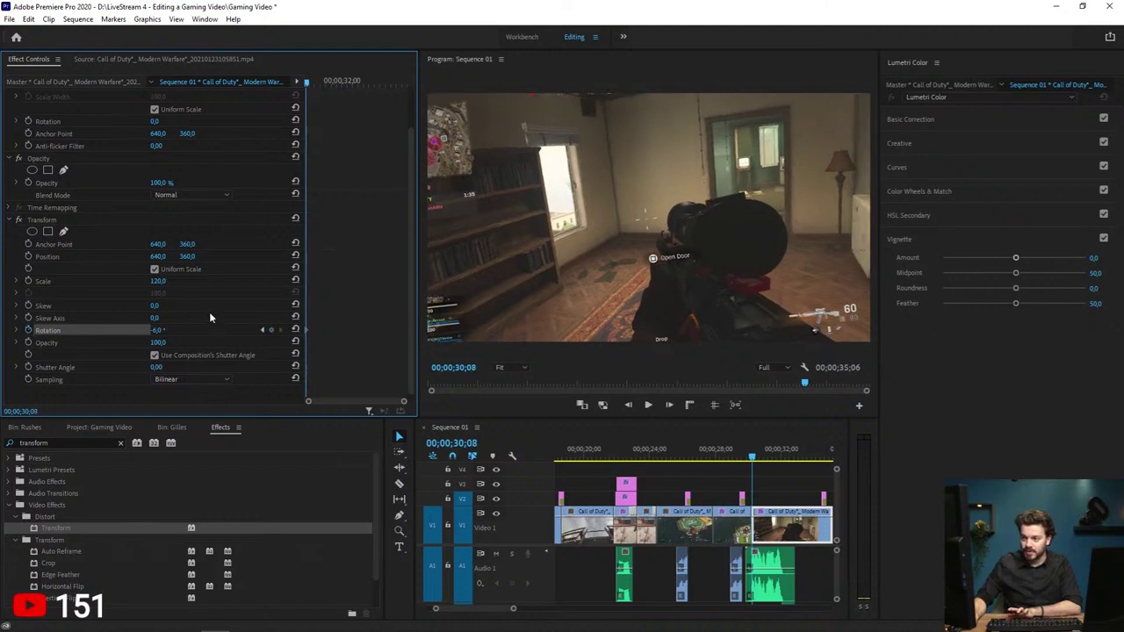
click(163, 330)
text(6)
key(Return)
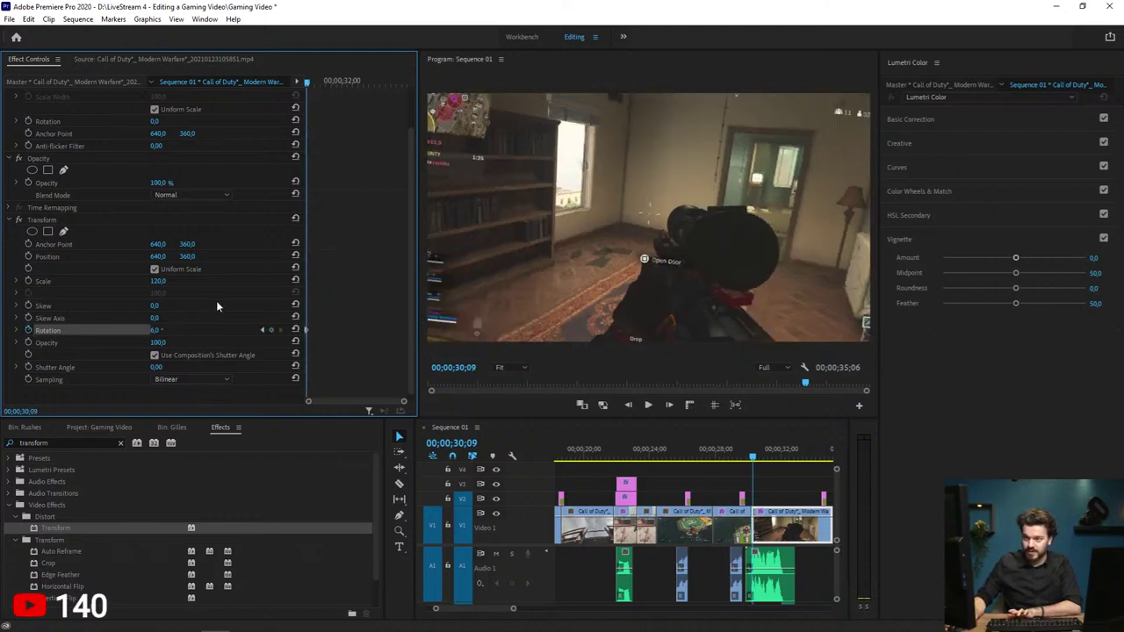
key(Right)
key(Right)
click(163, 330)
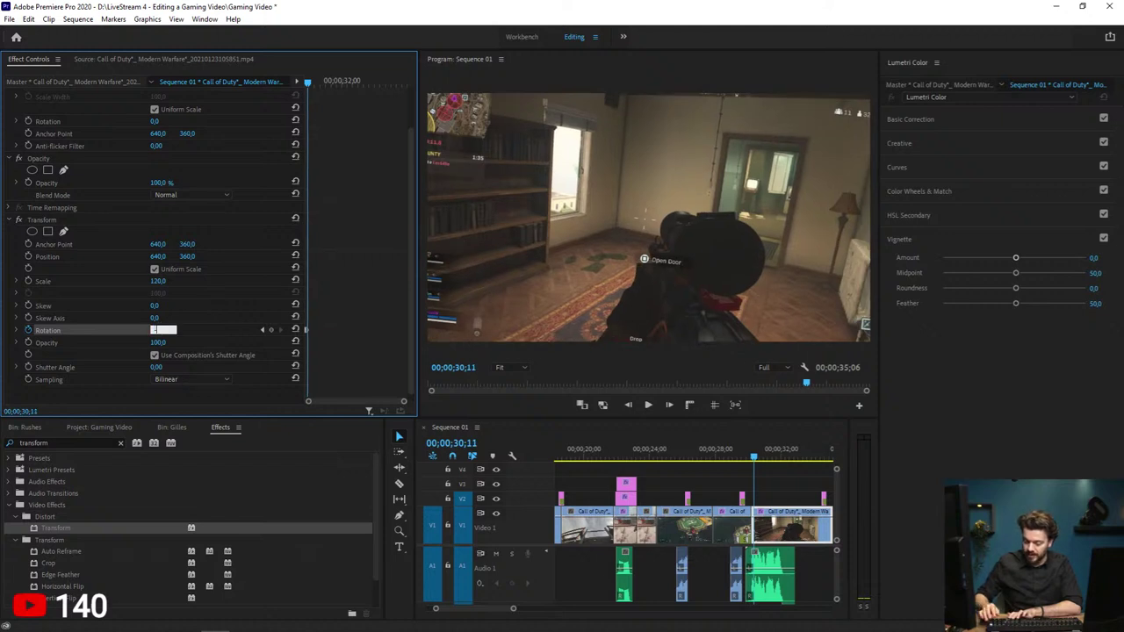
text(-6)
key(Return)
Step: Add Transform rotation keyframes of 4 degrees at 00;00;30;13 and -2 degrees at 00;00;30;15
key(Right)
key(Right)
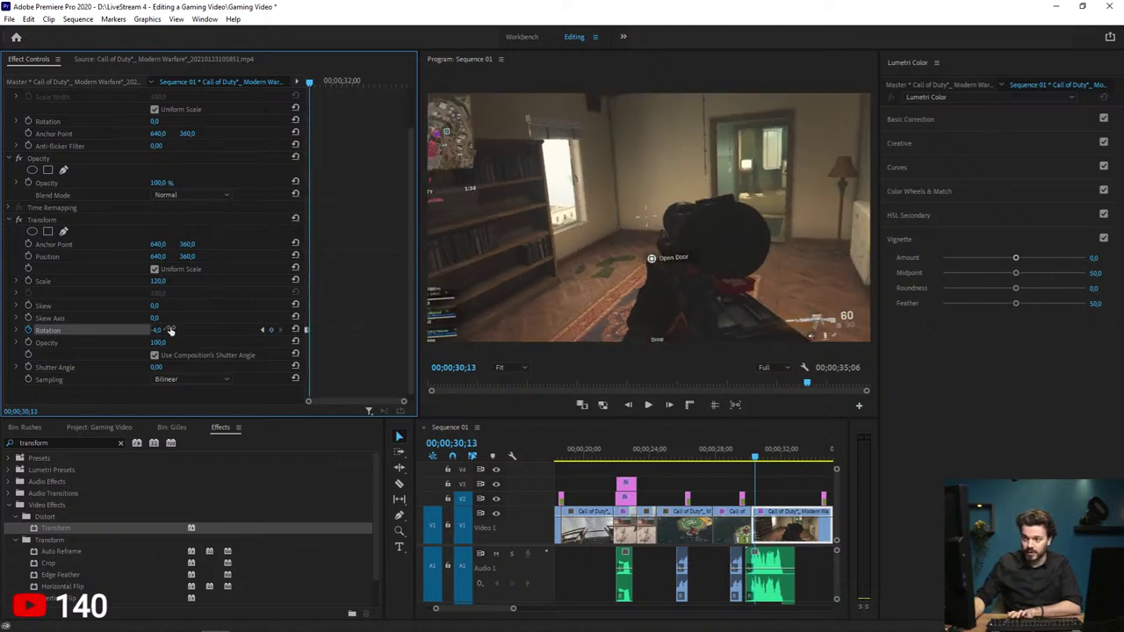
click(163, 329)
text(6)
key(Return)
key(Right)
key(Right)
click(162, 329)
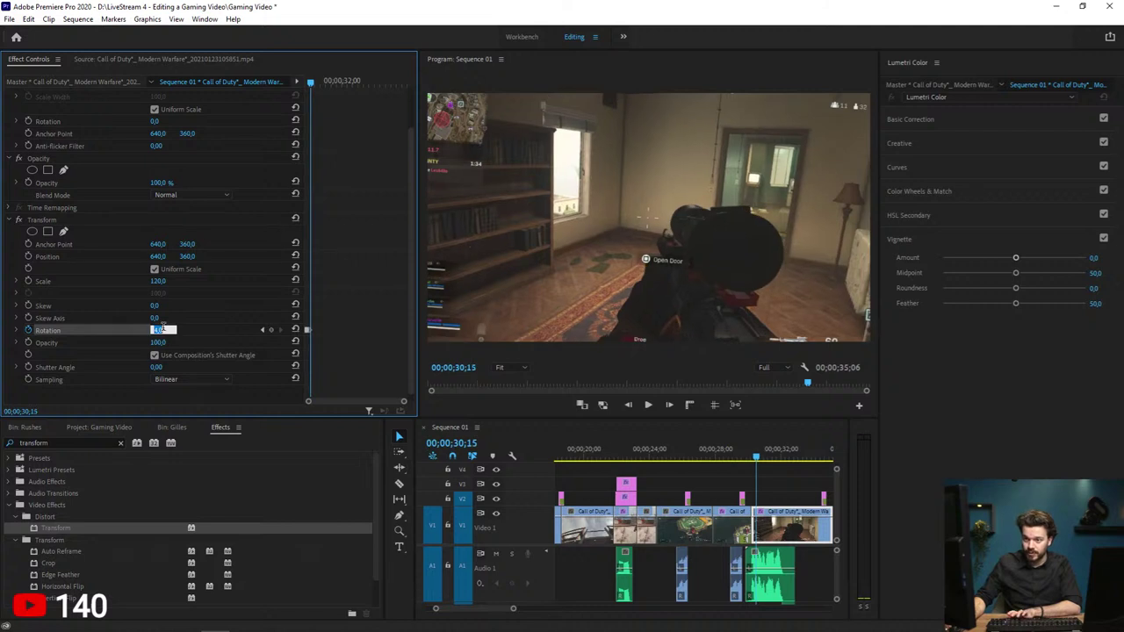
text(4)
key(Return)
Step: Add Transform rotation keyframes of 2 degrees at 00;00;30;17 and -1 degree at 00;00;30;19
key(Right)
key(Right)
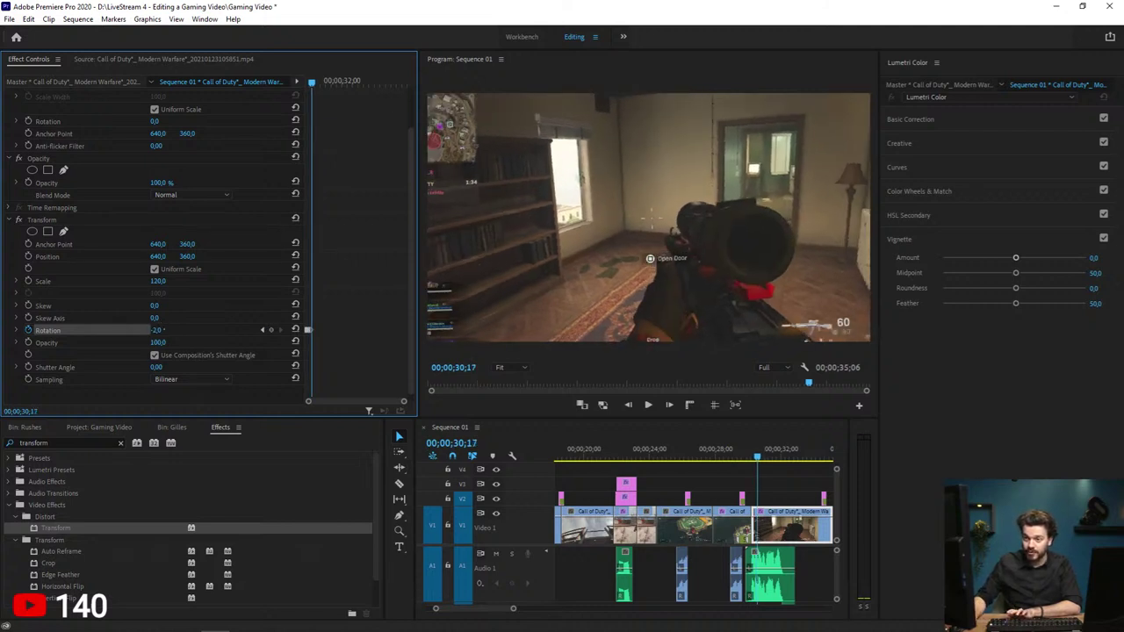
click(163, 330)
text(2)
key(Return)
key(Right)
key(Right)
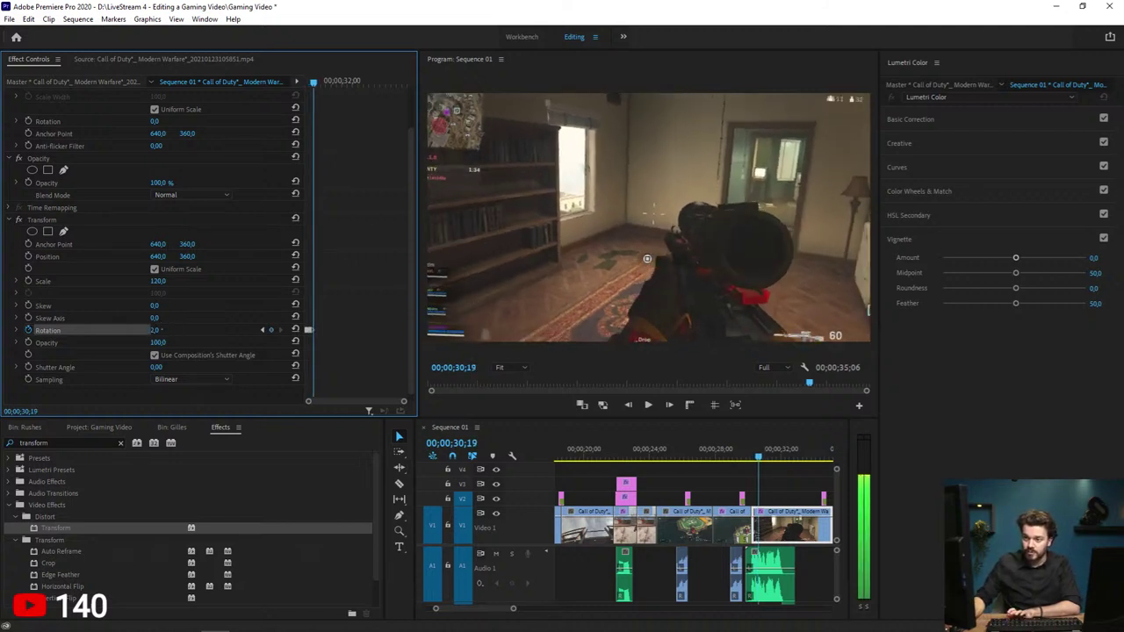
click(162, 329)
text(1)
key(Return)
Step: Finish the rotation shake with keyframes of 1 degree at 00;00;30;21 and 0 degrees at 00;00;30;23
key(Right)
key(Right)
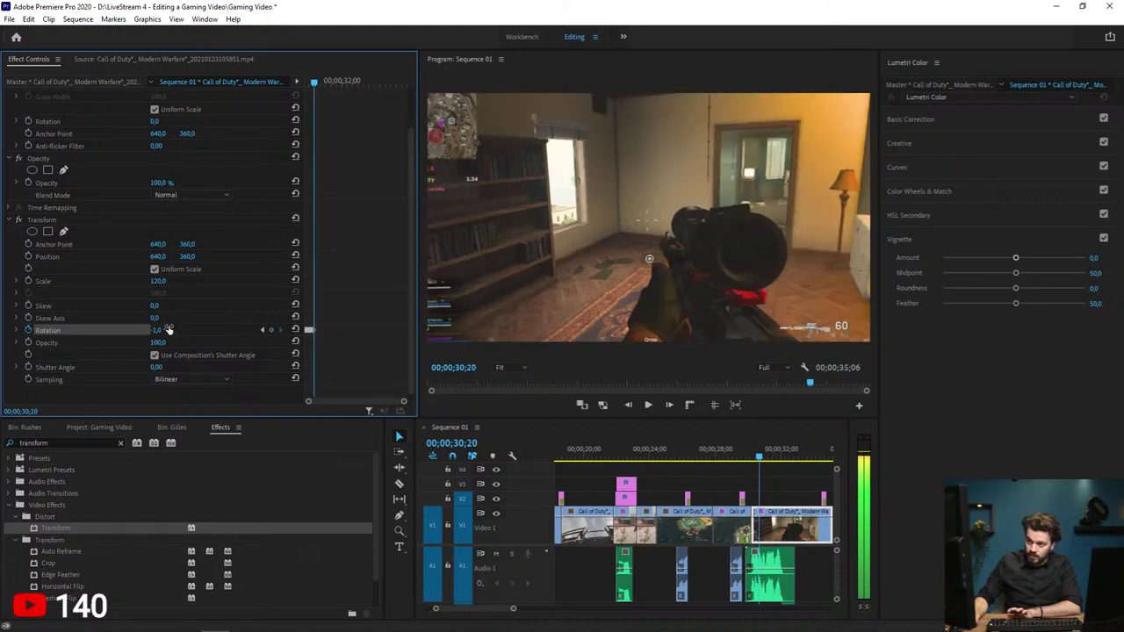
click(164, 330)
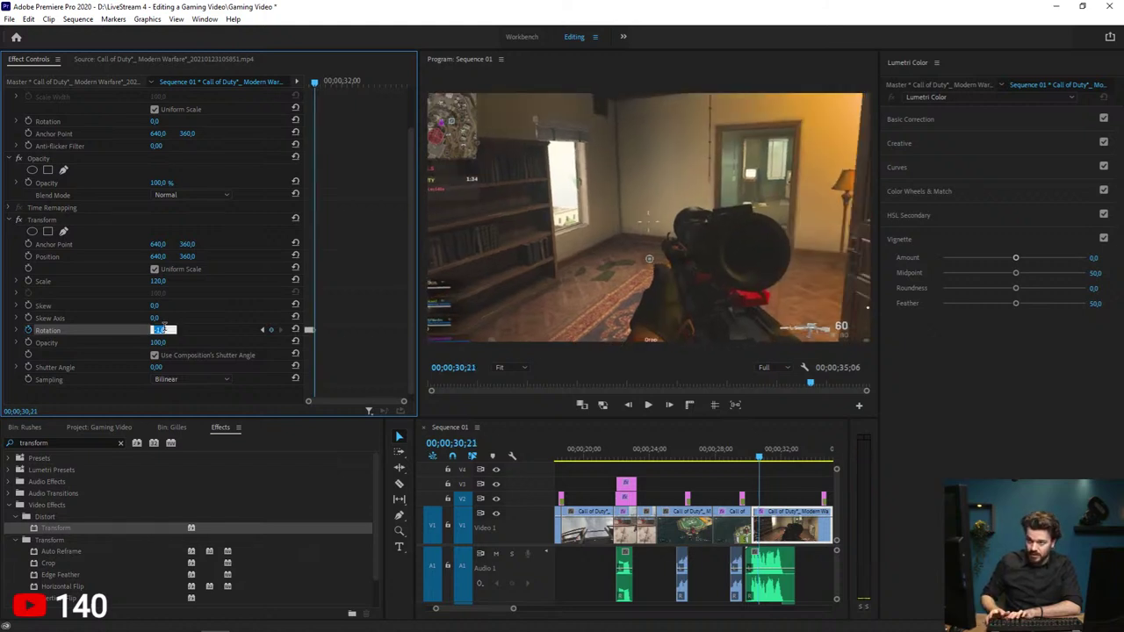
text(1)
key(Return)
key(Right)
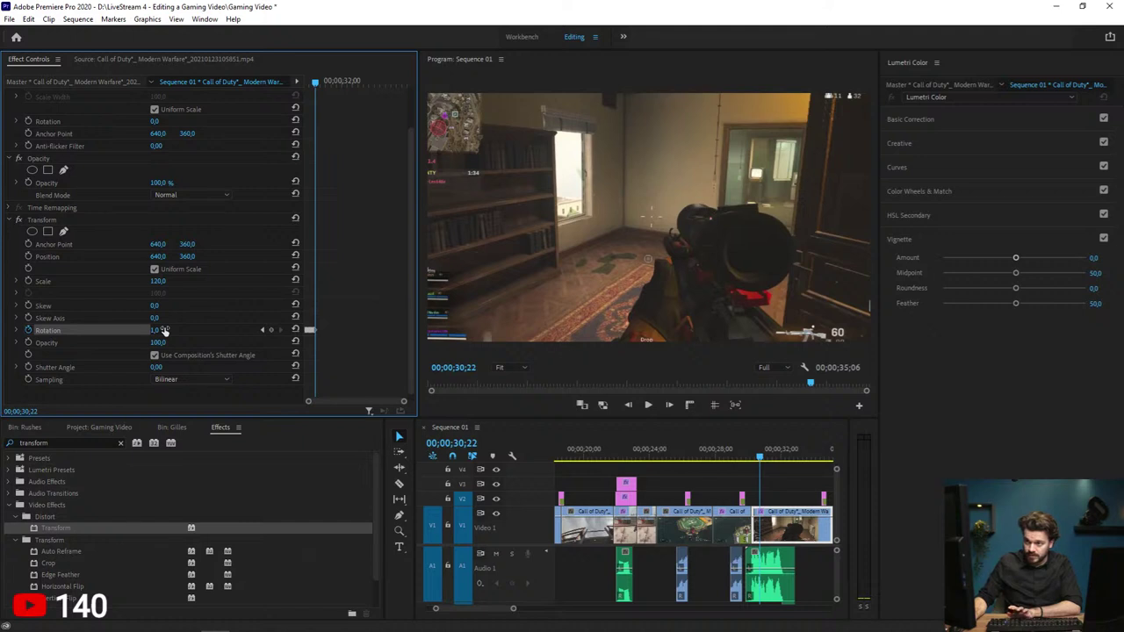
click(163, 329)
text(0)
key(Return)
key(Right)
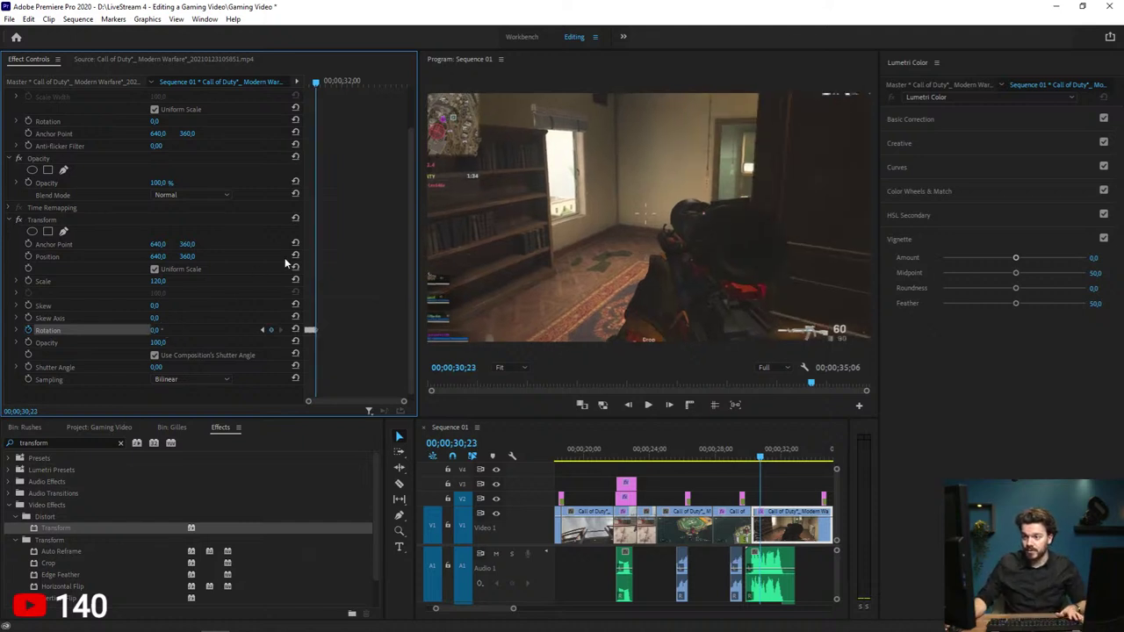
Step: Animate the Transform scale with eased keyframes from 120 at the end of the rotation shake to 100 at 00;00;31;17
click(29, 282)
key(Up)
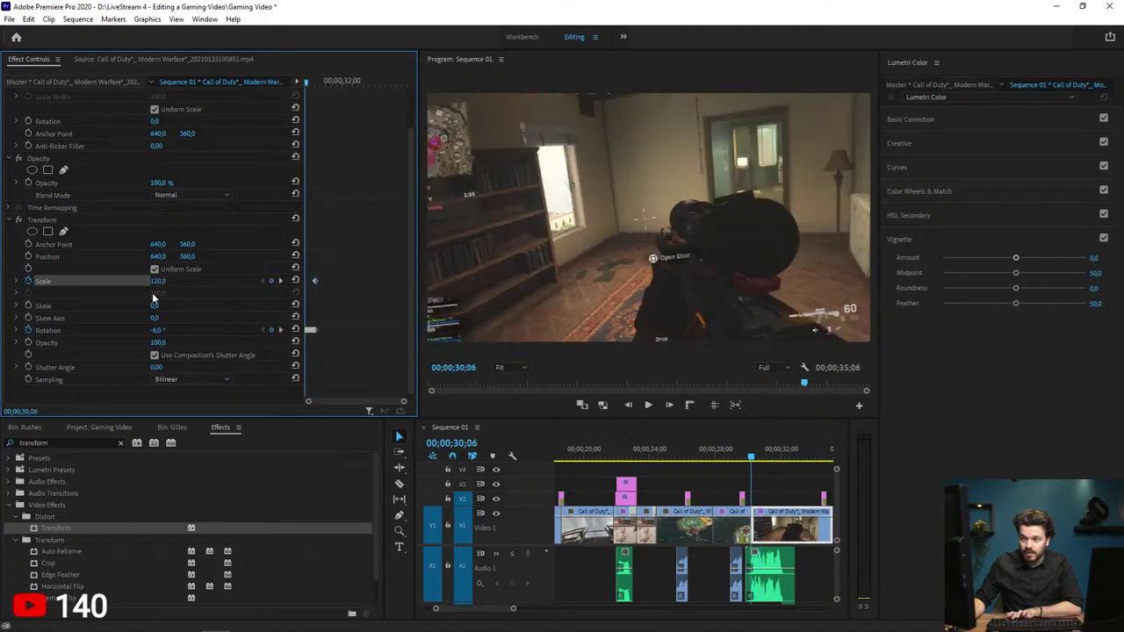
click(280, 280)
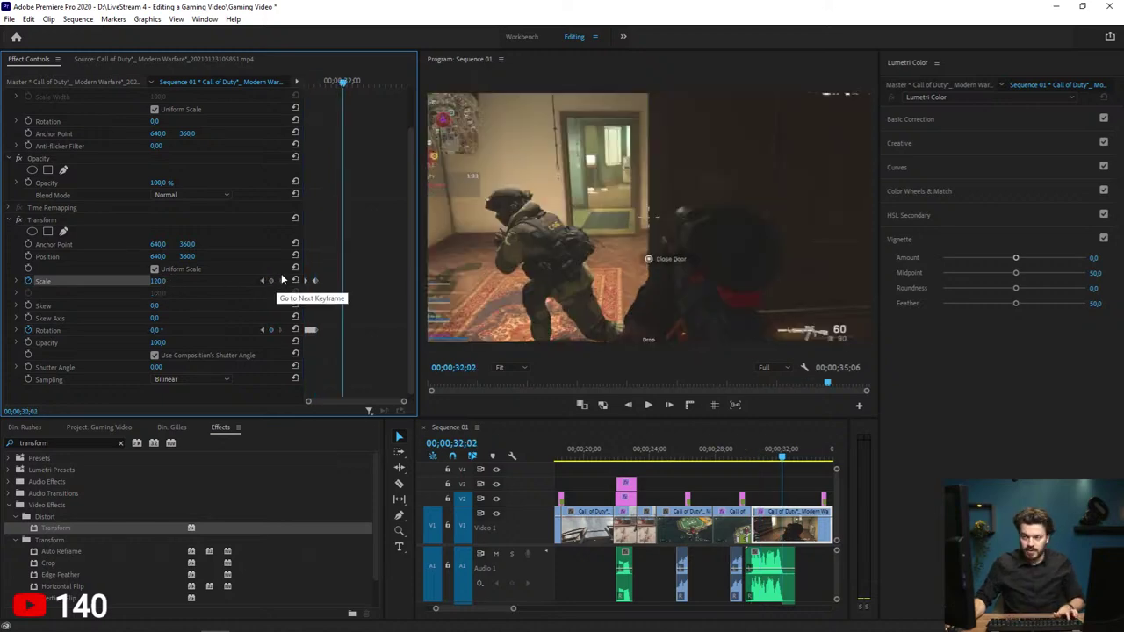
drag(317, 83, 332, 84)
click(156, 281)
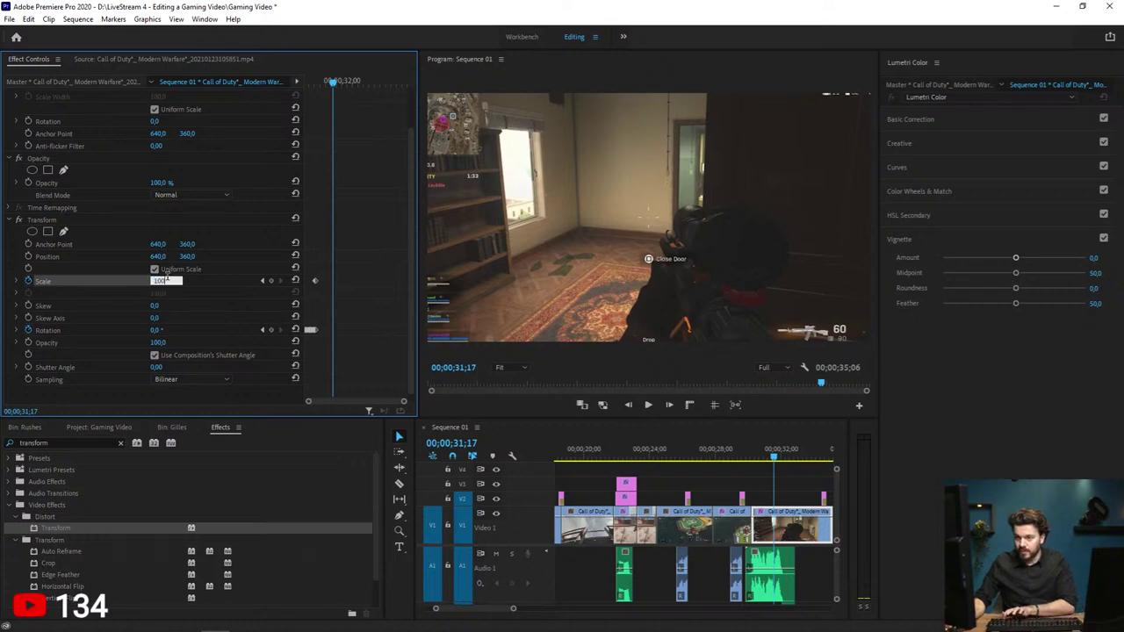
text(100)
key(Return)
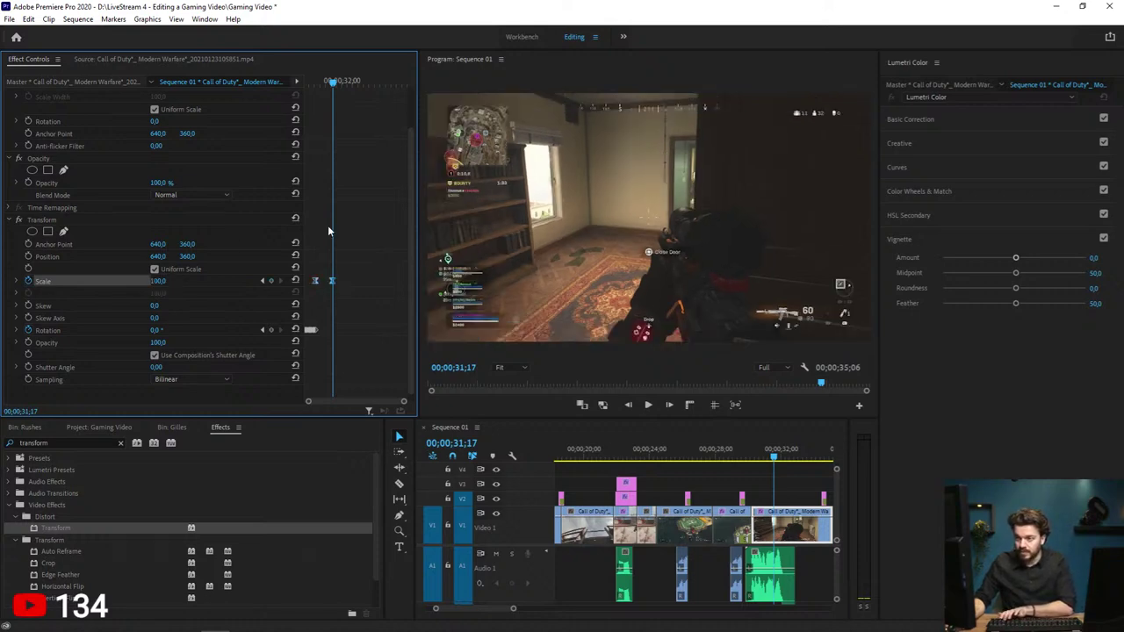
Step: Preview the clip's animation and add Transform position and scale keyframes with their current values at 00;00;31;29
key(space)
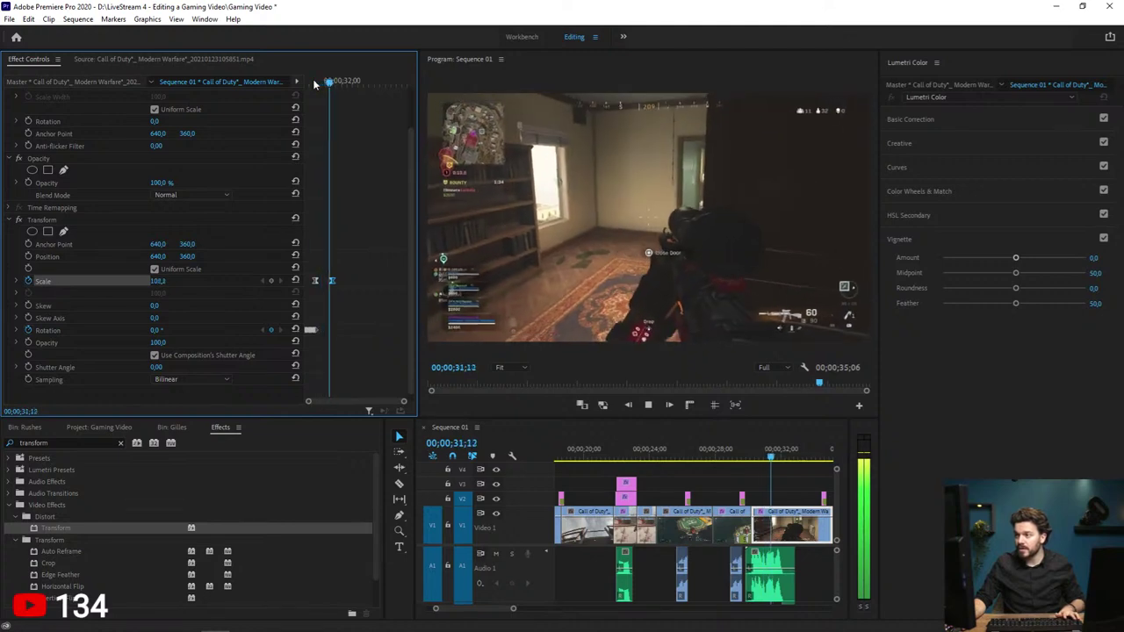
key(space)
key(Left)
key(Left)
key(Left)
key(Left)
key(Left)
key(Left)
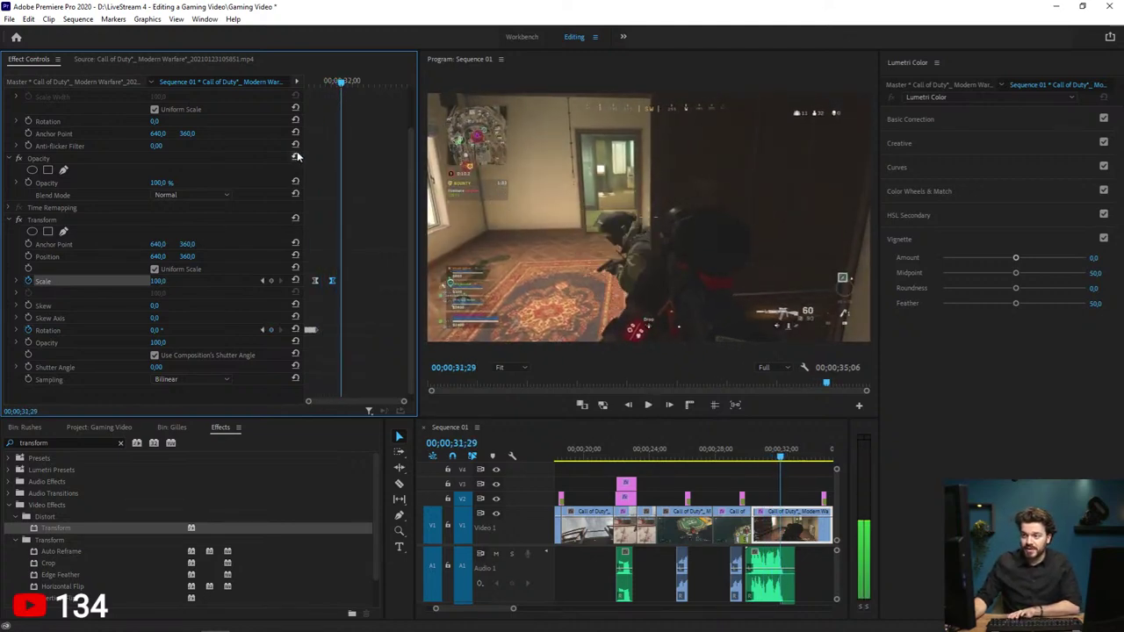
click(28, 257)
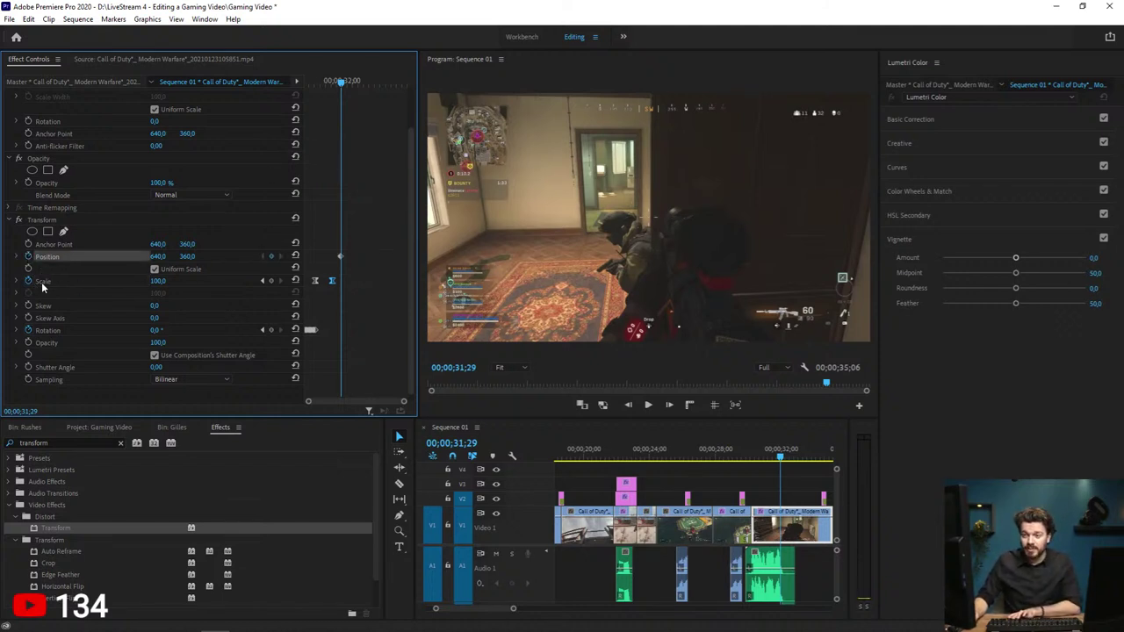
click(270, 281)
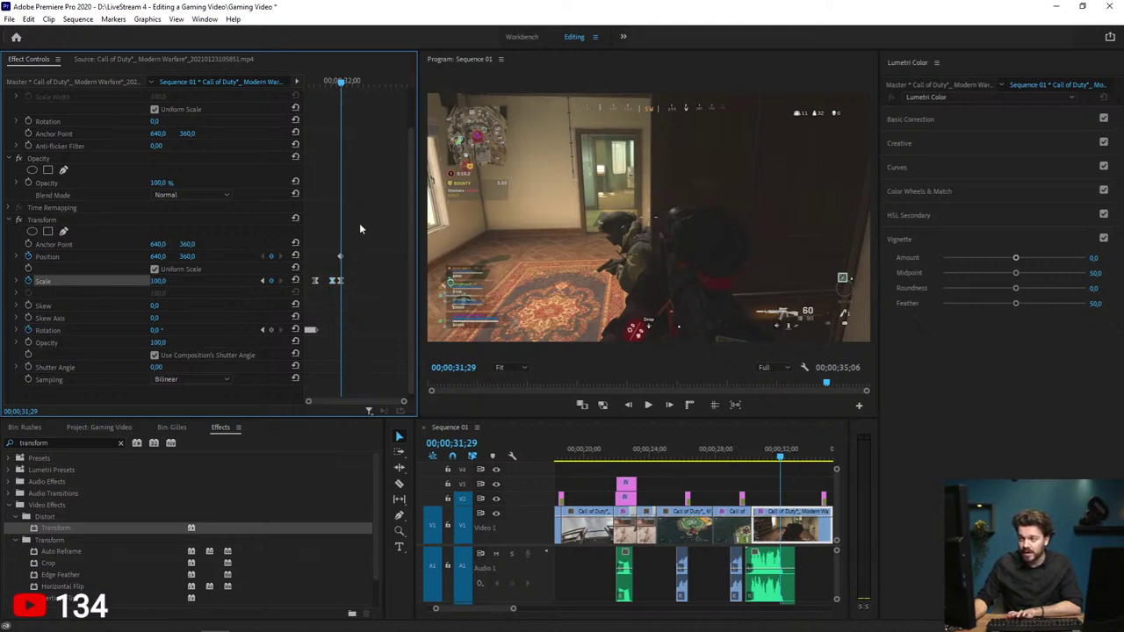
Step: At 00;00;32;05, keyframe the Transform scale at 150 and the horizontal position at 1107
key(Right)
key(Right)
key(Right)
key(Right)
key(Right)
key(Right)
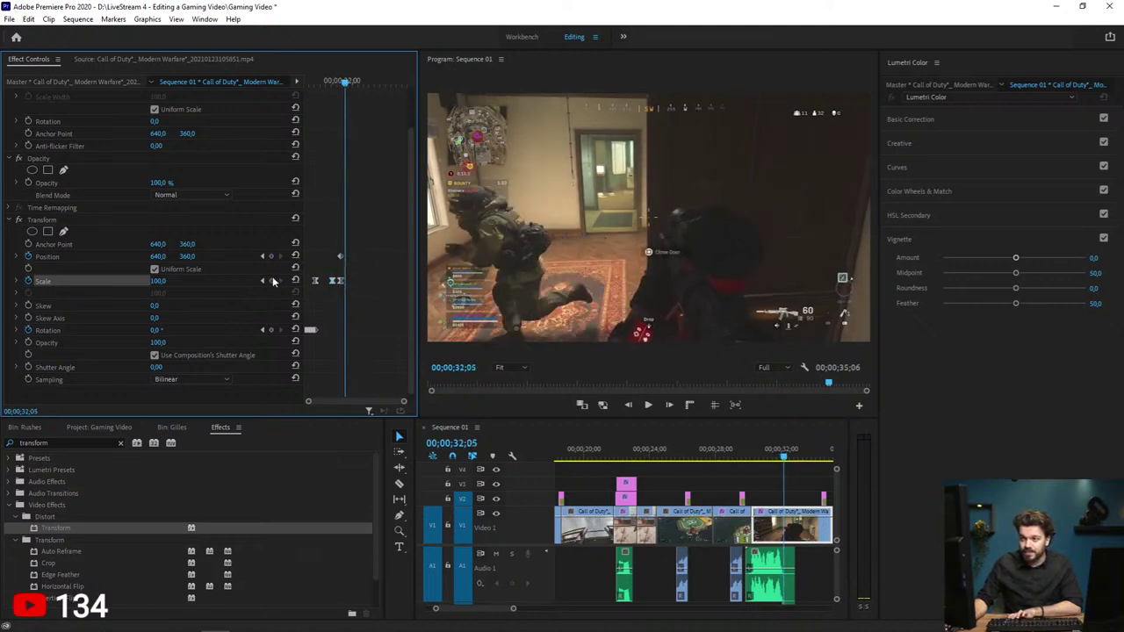
click(158, 282)
text(150)
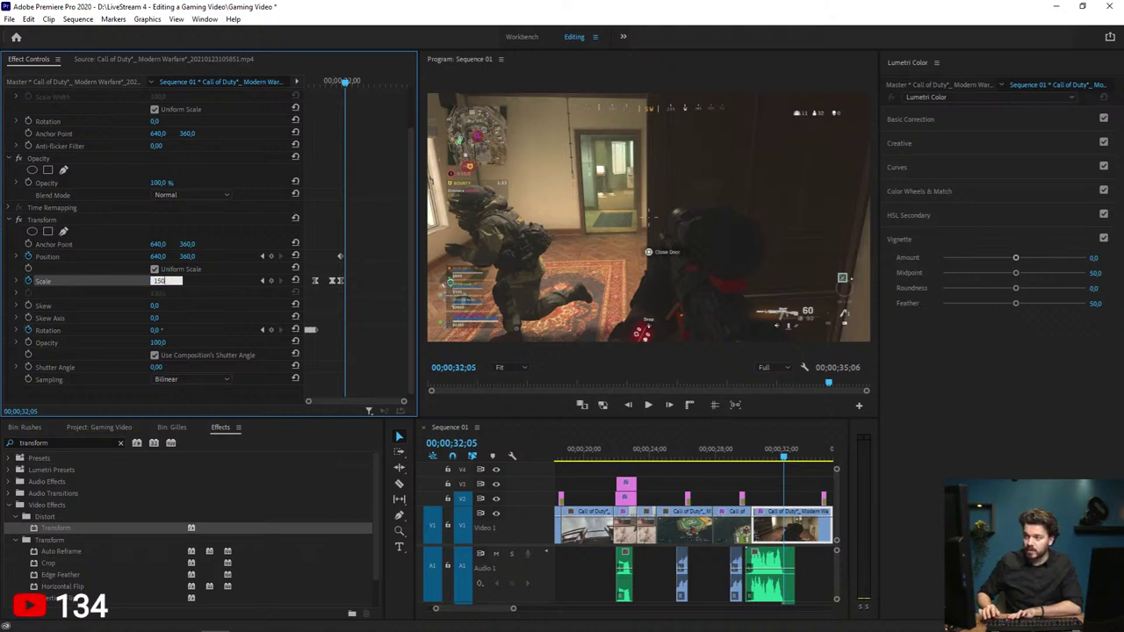
key(Return)
drag(150, 262, 159, 262)
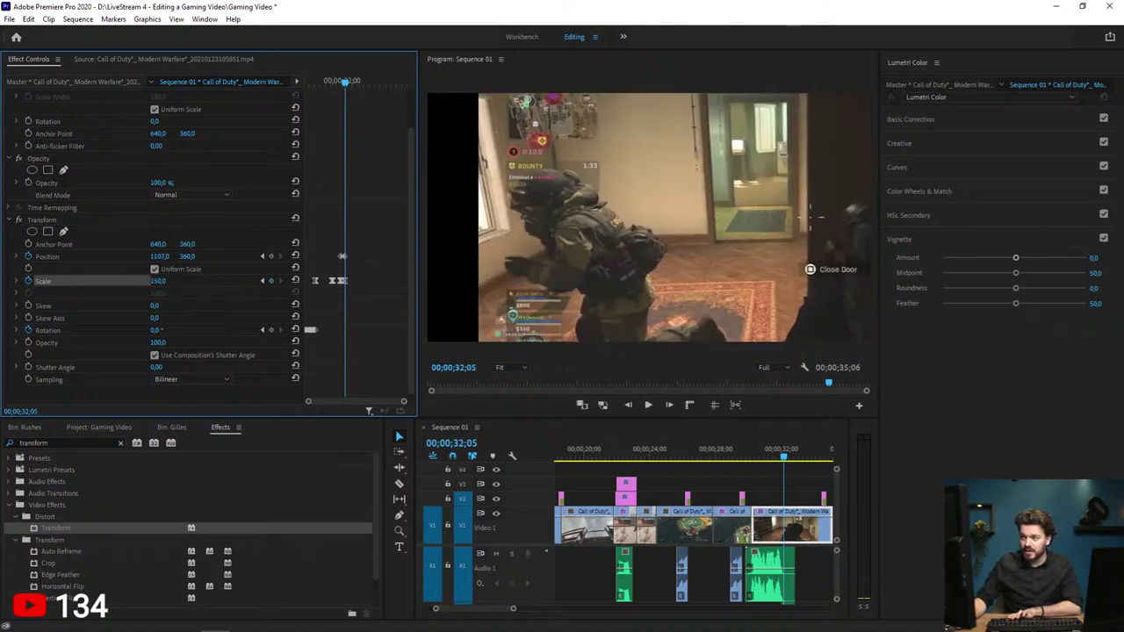
Step: Set the Transform scale keyframe at 00;00;32;05 to 250
click(159, 281)
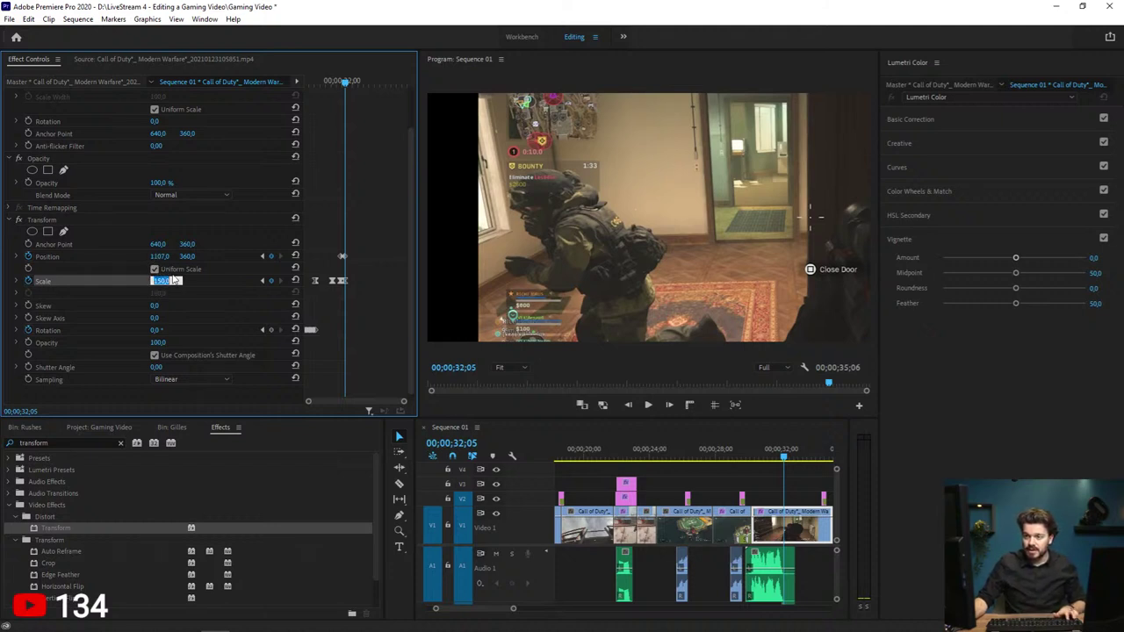
text(250,0)
key(Return)
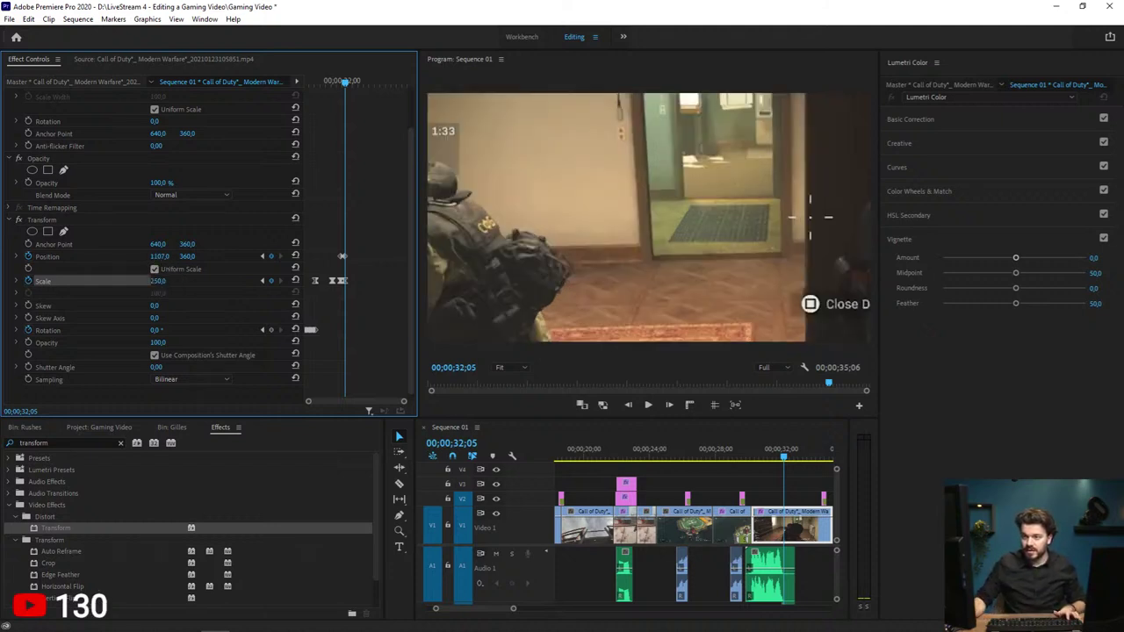
Step: Set the Transform horizontal position to 1577 at 00;00;32;05 and keyframe it at 1600 several frames further on
drag(159, 257, 254, 256)
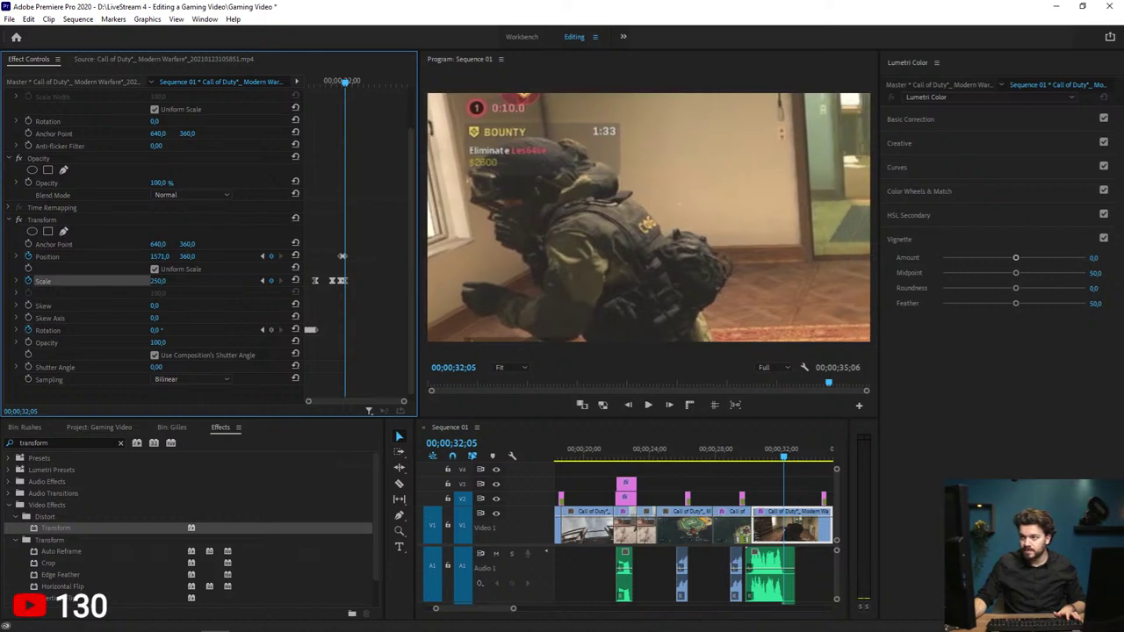
key(Right)
key(Right)
key(Right)
key(Right)
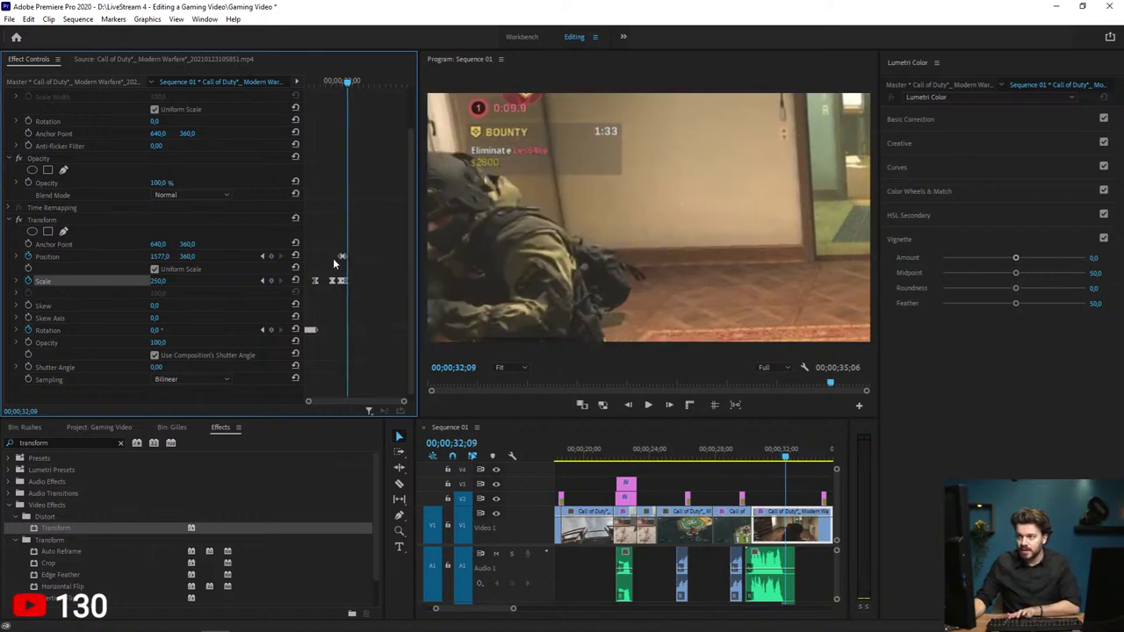
key(Right)
key(Right)
key(Right)
key(Right)
drag(159, 257, 164, 257)
key(Right)
key(Right)
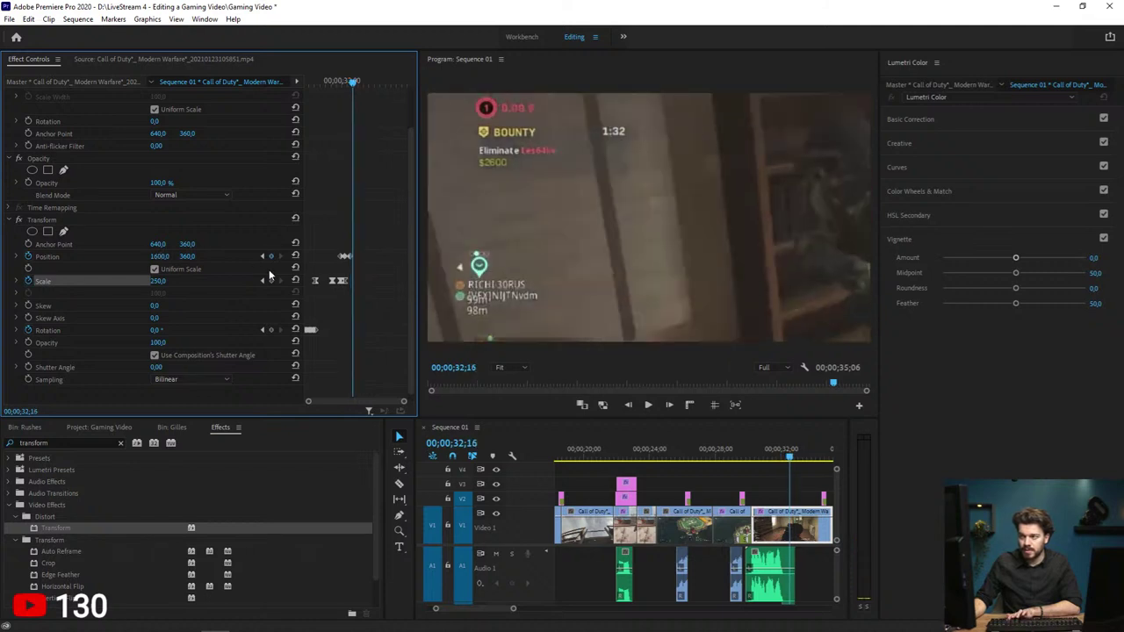
Step: Keyframe the Transform horizontal position at 990 at 00;00;32;15, and reset the position and scale to their defaults at 00;00;32;24
drag(159, 256, 96, 256)
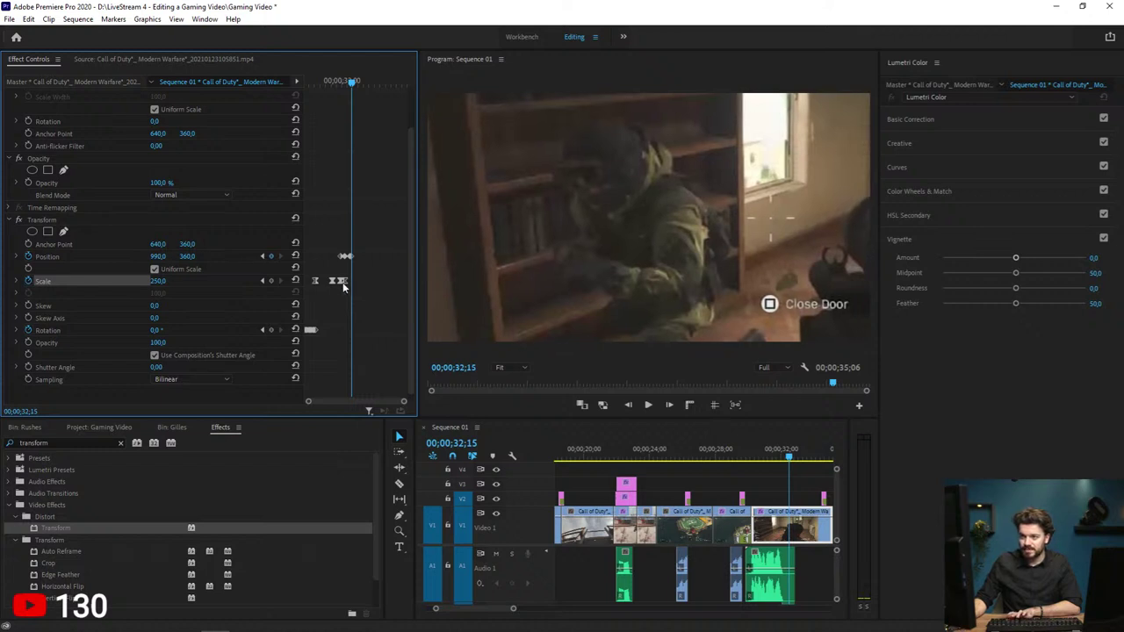
key(Right)
key(Right)
key(Right)
key(Right)
key(Right)
key(Right)
key(Right)
key(Right)
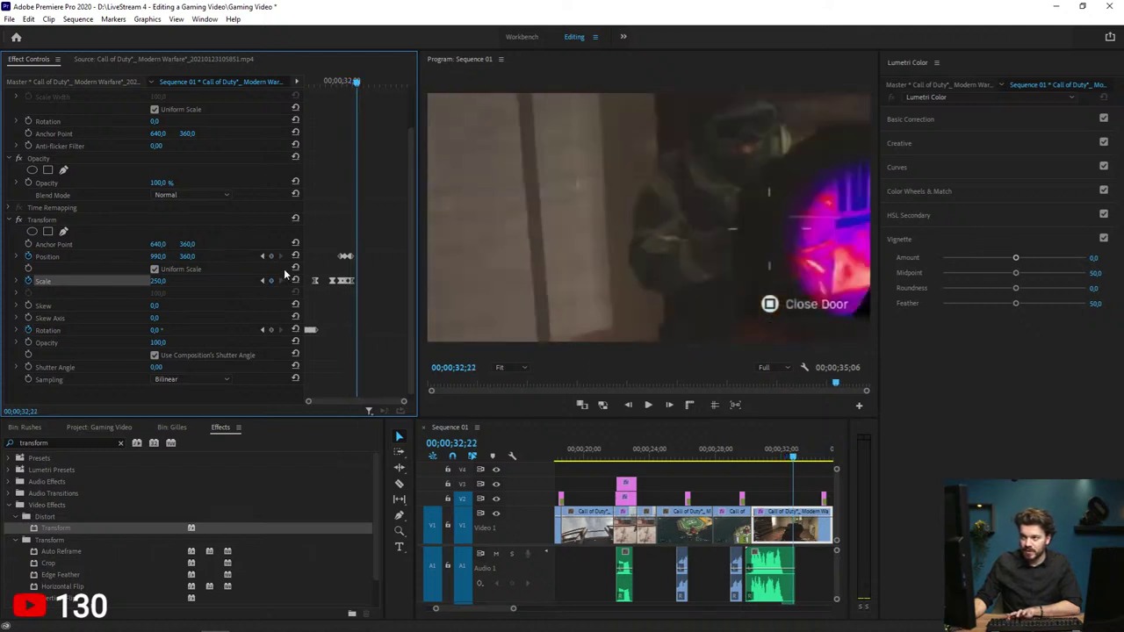
key(Right)
click(295, 255)
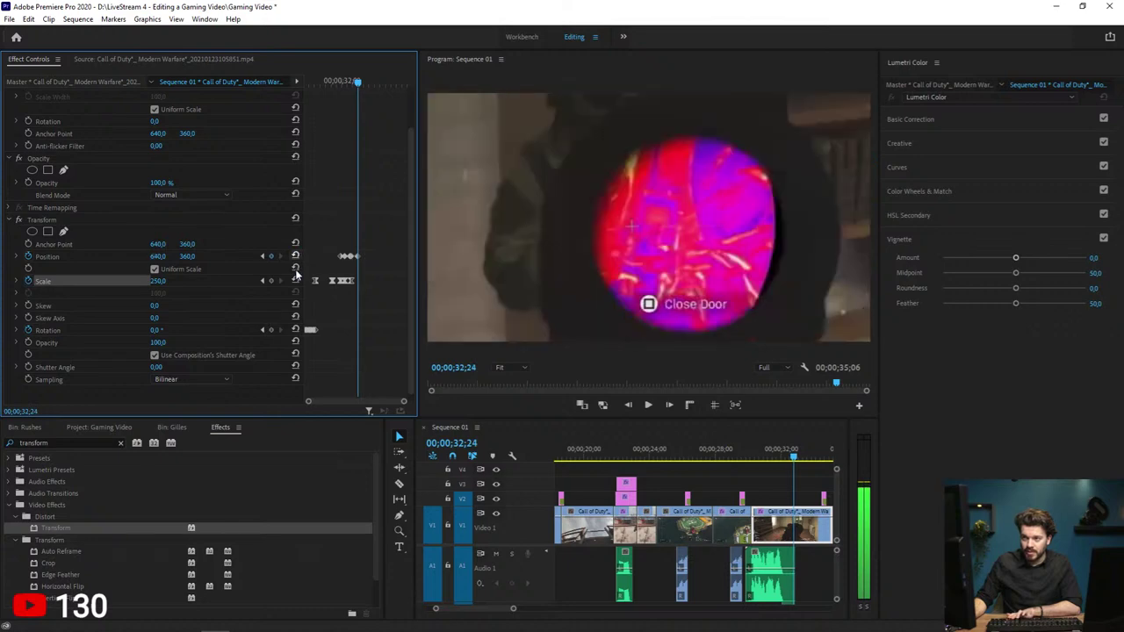
click(296, 281)
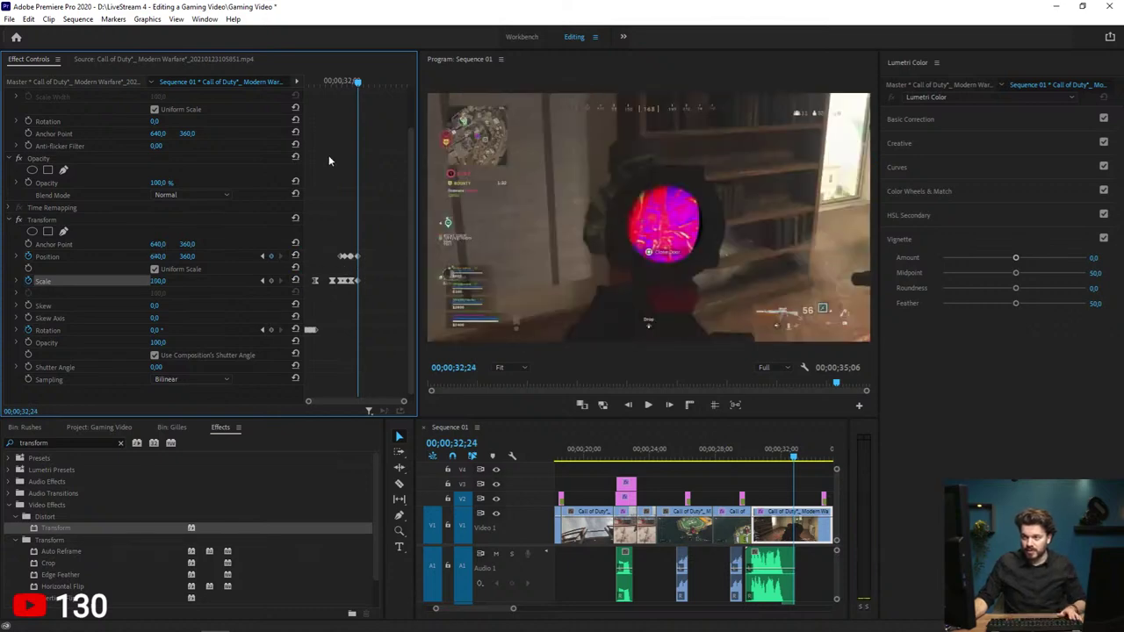
Step: Preview the clip's zoom and pan, and ease the Transform position keyframes
click(319, 80)
key(space)
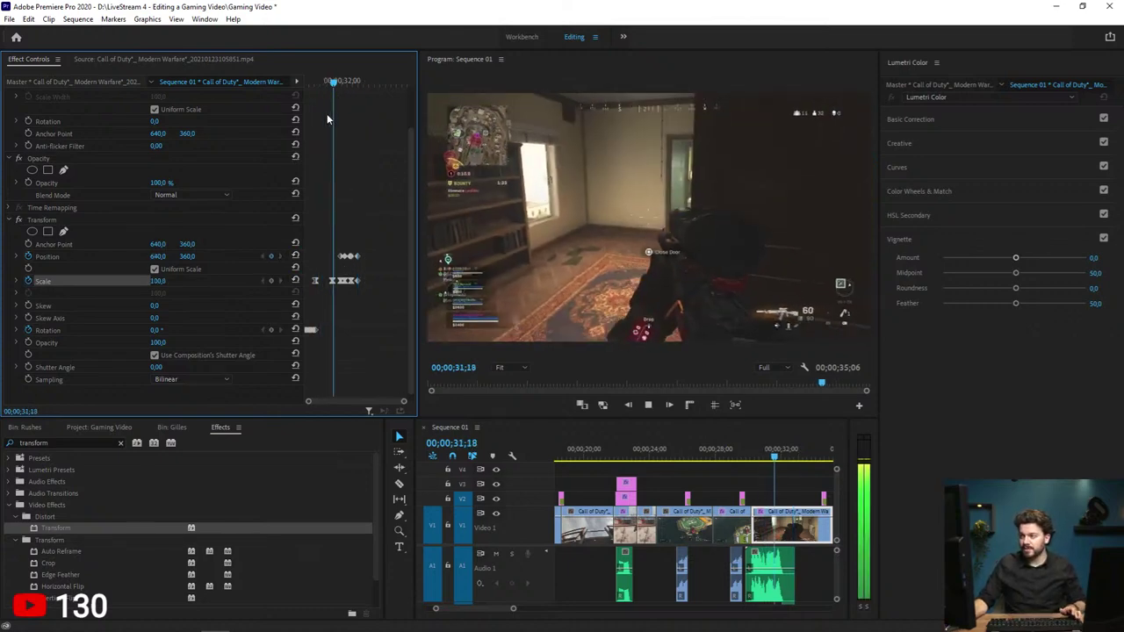
key(space)
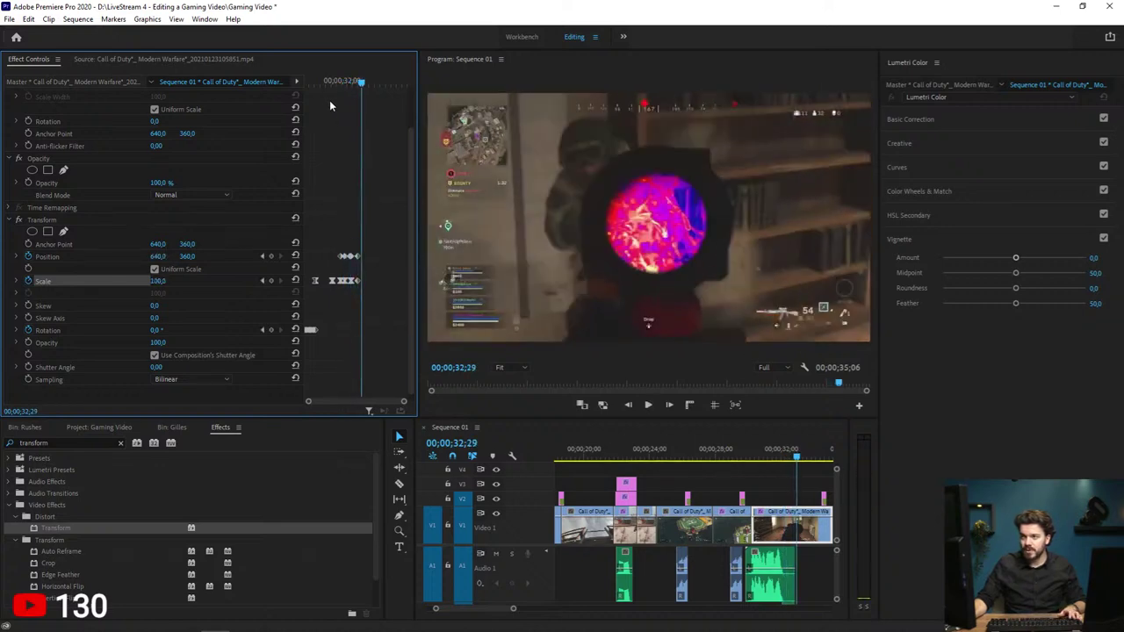
click(330, 105)
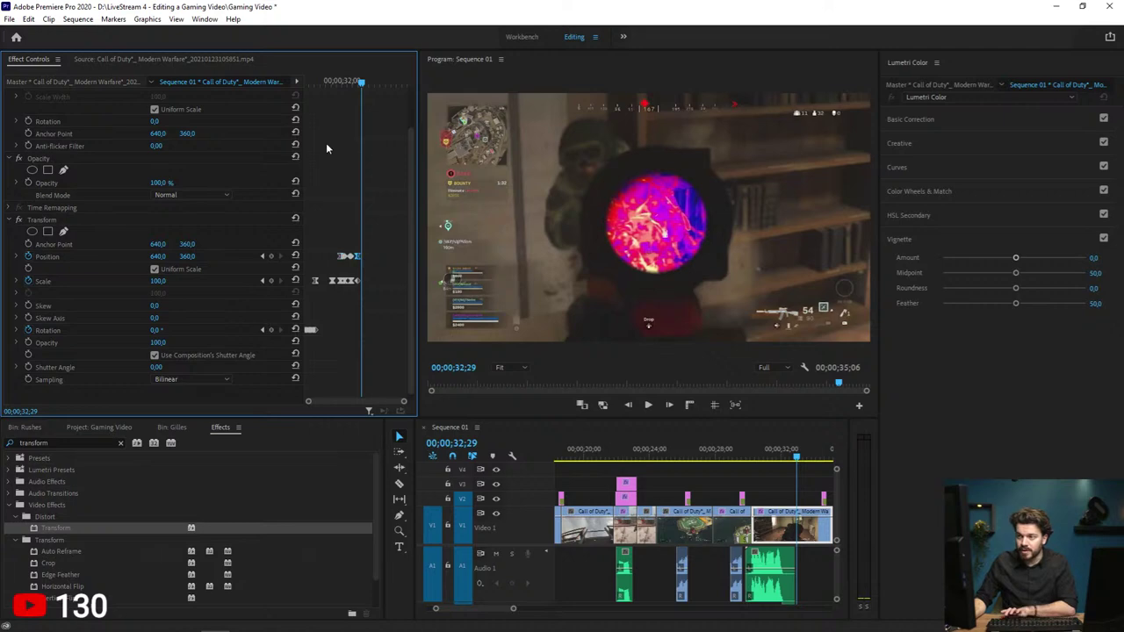
click(311, 82)
key(space)
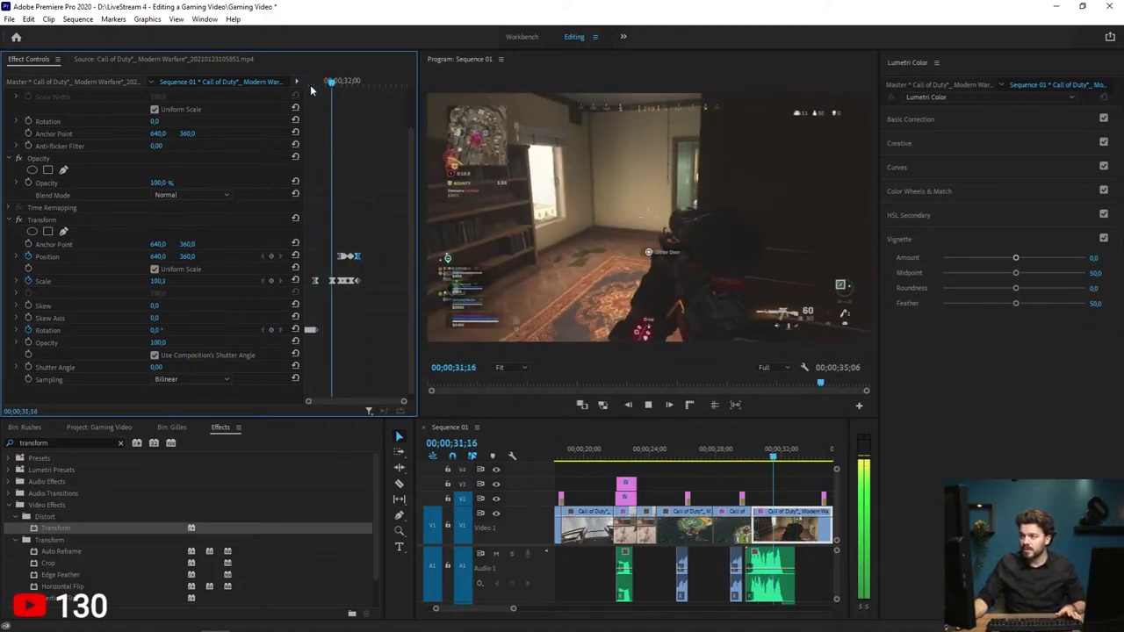
key(space)
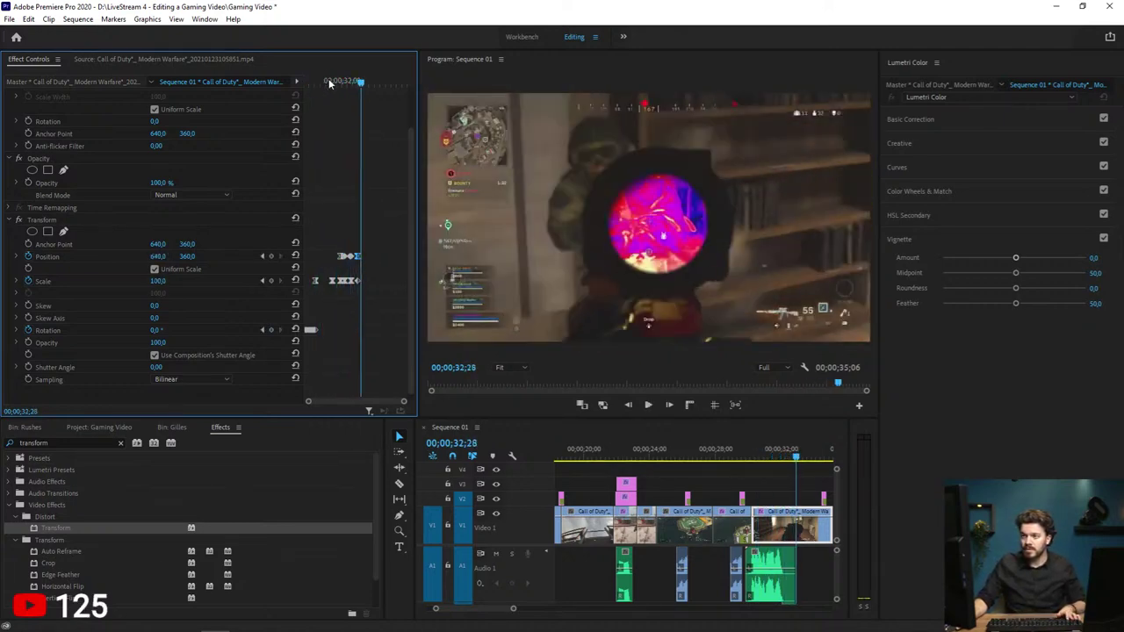
Step: Delete the Transform position keyframes between the first and last ones, checking the playback
click(340, 82)
drag(404, 401, 393, 401)
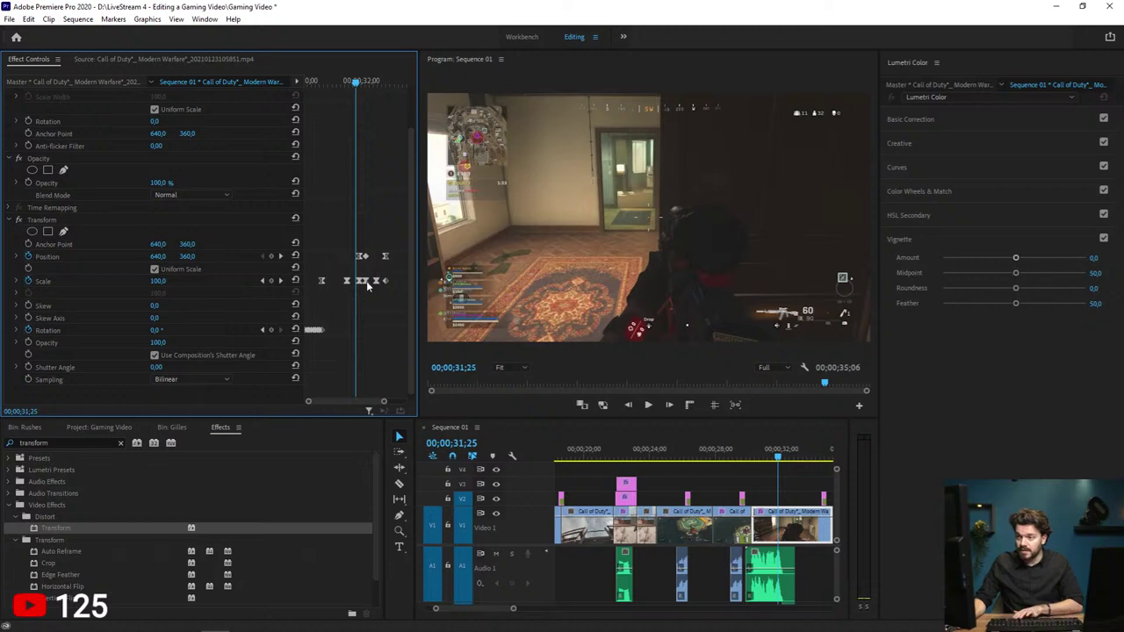
click(366, 257)
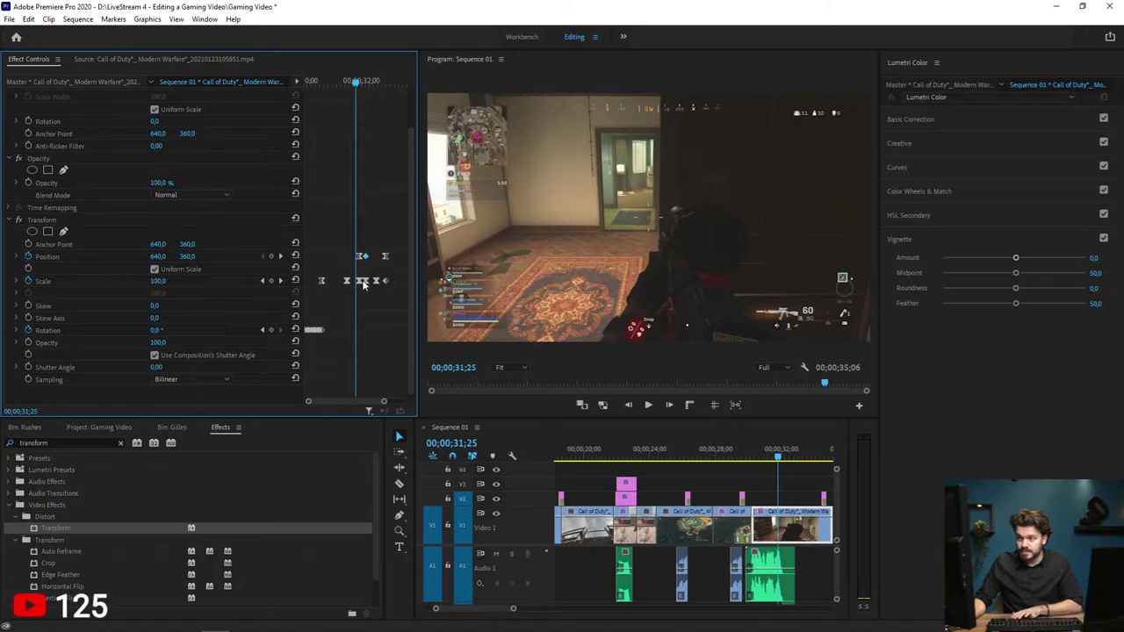
key(space)
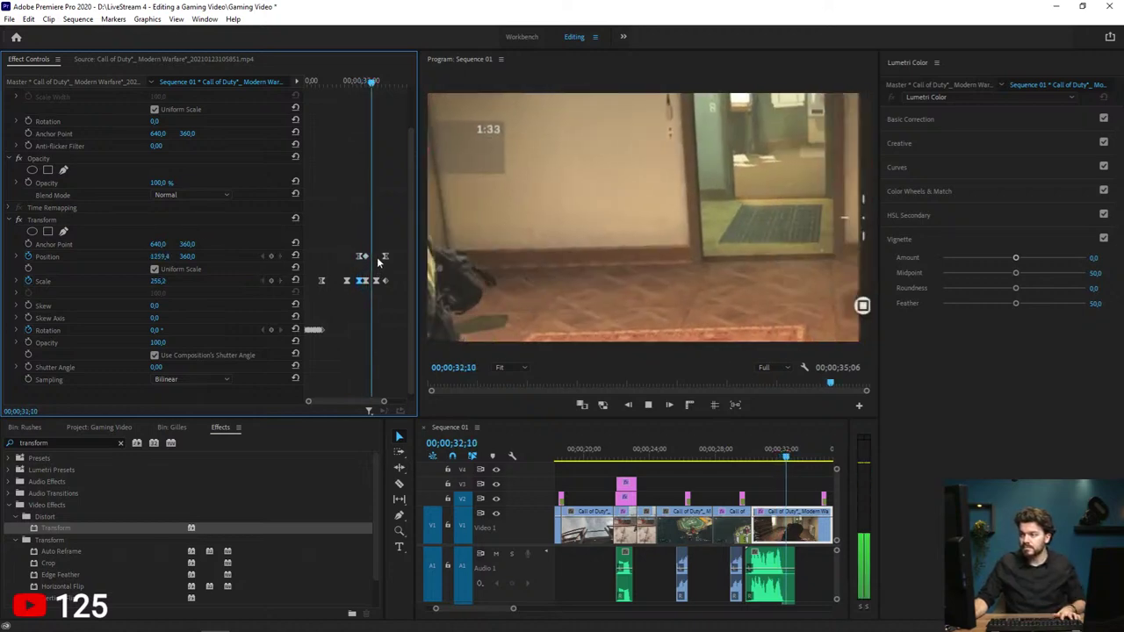
key(space)
click(360, 82)
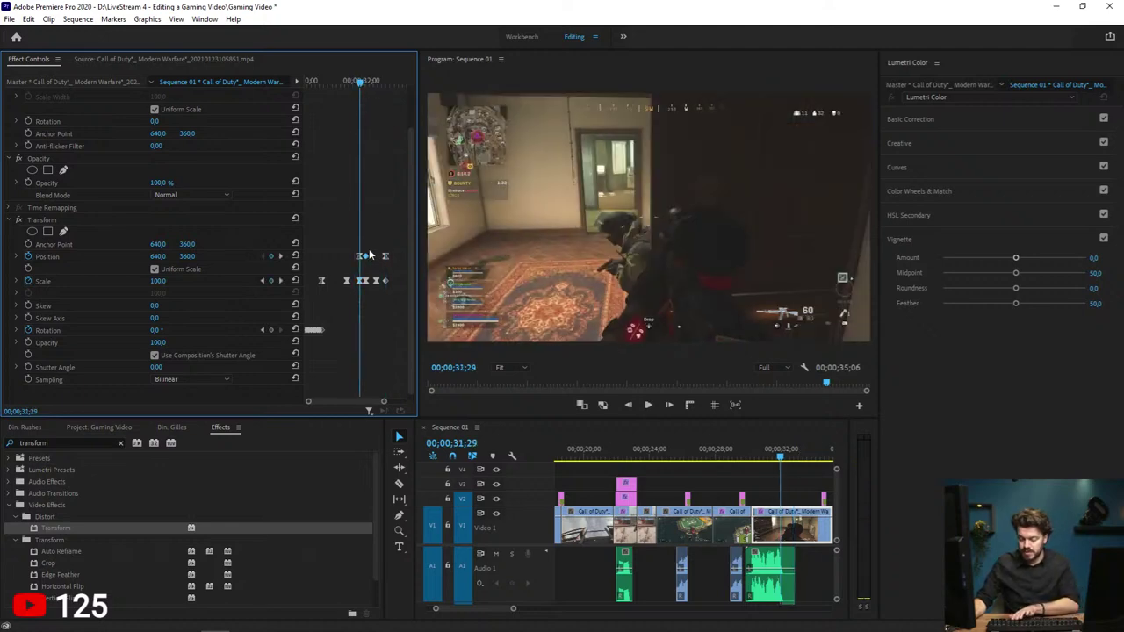
Step: Keyframe the Transform horizontal position at 1604 at 00;00;32;06 so the enemy stays in frame
key(Right)
key(Right)
key(Right)
key(Right)
key(Right)
key(Right)
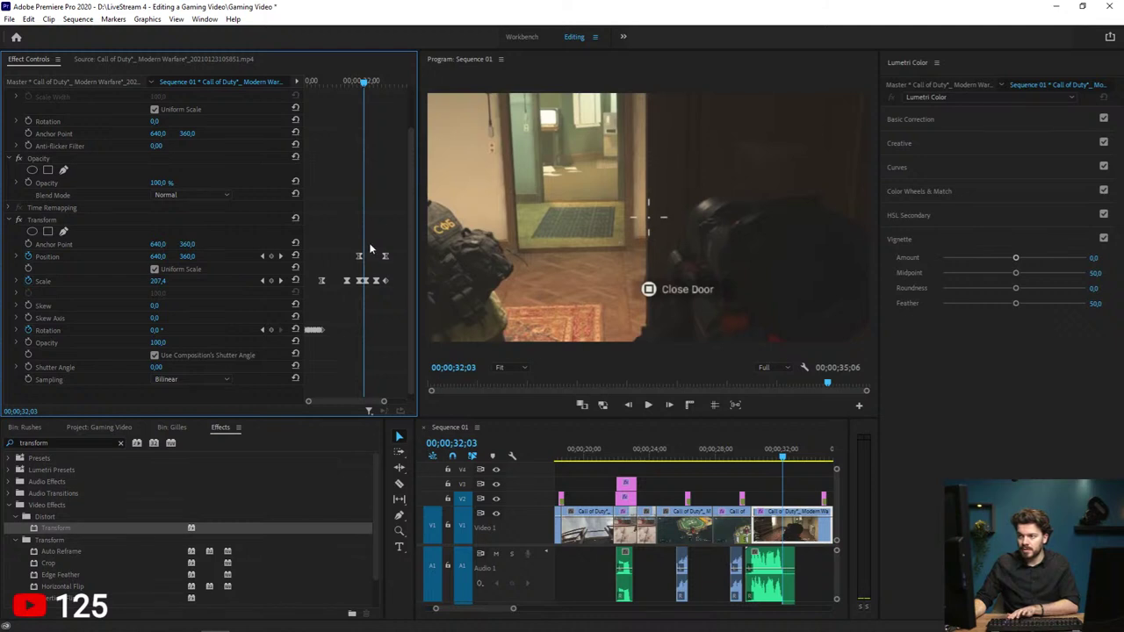
key(Right)
drag(158, 257, 289, 256)
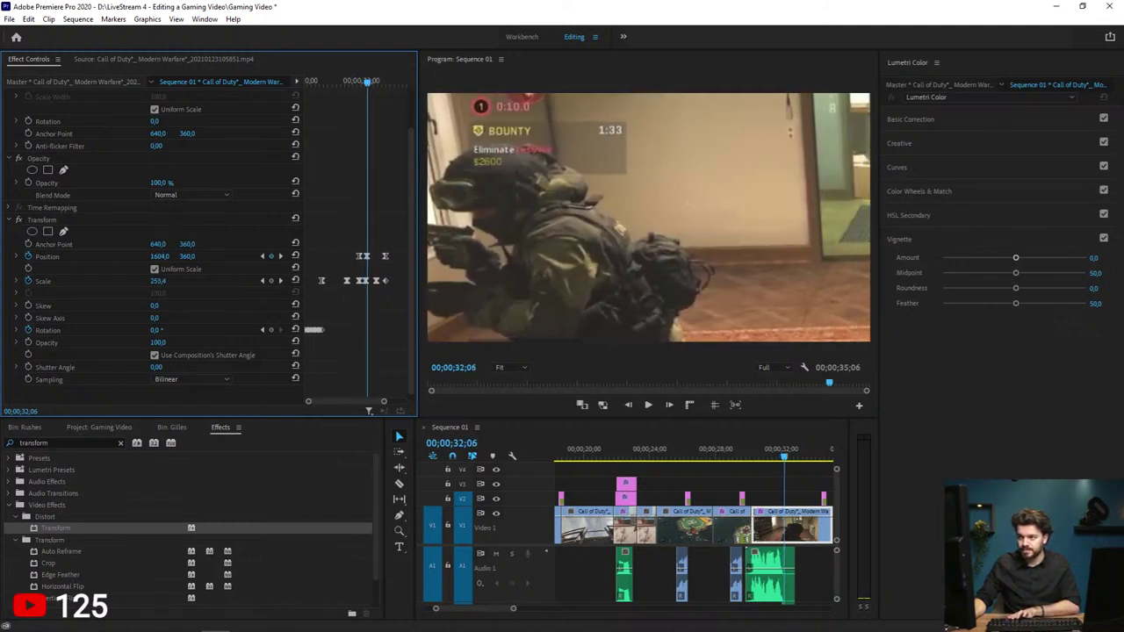
Step: Add a Transform horizontal position keyframe at 00;00;32;13 that shifts the frame to follow the enemy
key(Left)
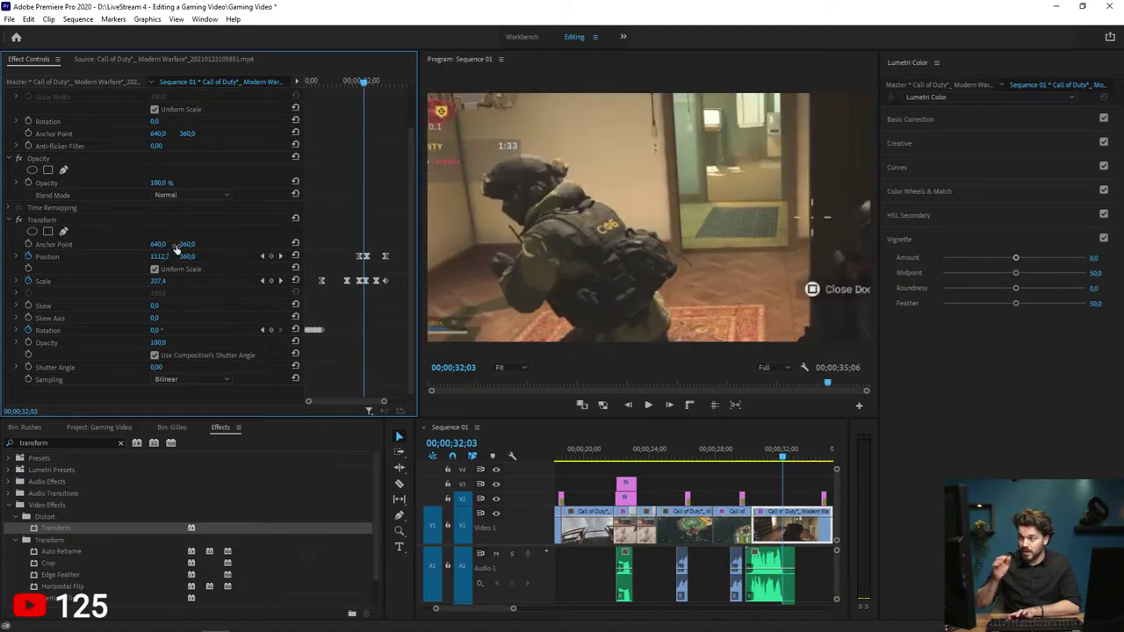
key(Right)
key(Right)
key(Right)
key(Right)
key(Right)
key(Right)
key(Right)
key(Right)
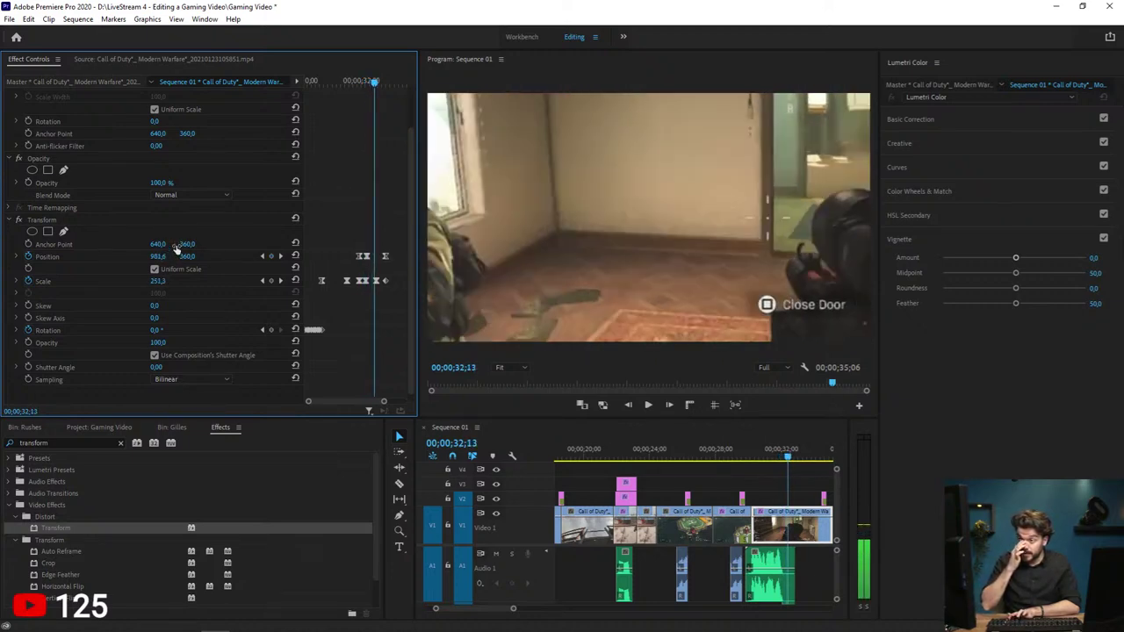
mouse_move(171, 256)
mouse_down()
mouse_move(211, 256)
mouse_move(172, 259)
mouse_up()
Step: Step through the remaining frames of the zoom and play the clip's animation from its start
key(Right)
key(Right)
key(Right)
key(Right)
key(Right)
key(Right)
key(Right)
key(Right)
key(Right)
key(Right)
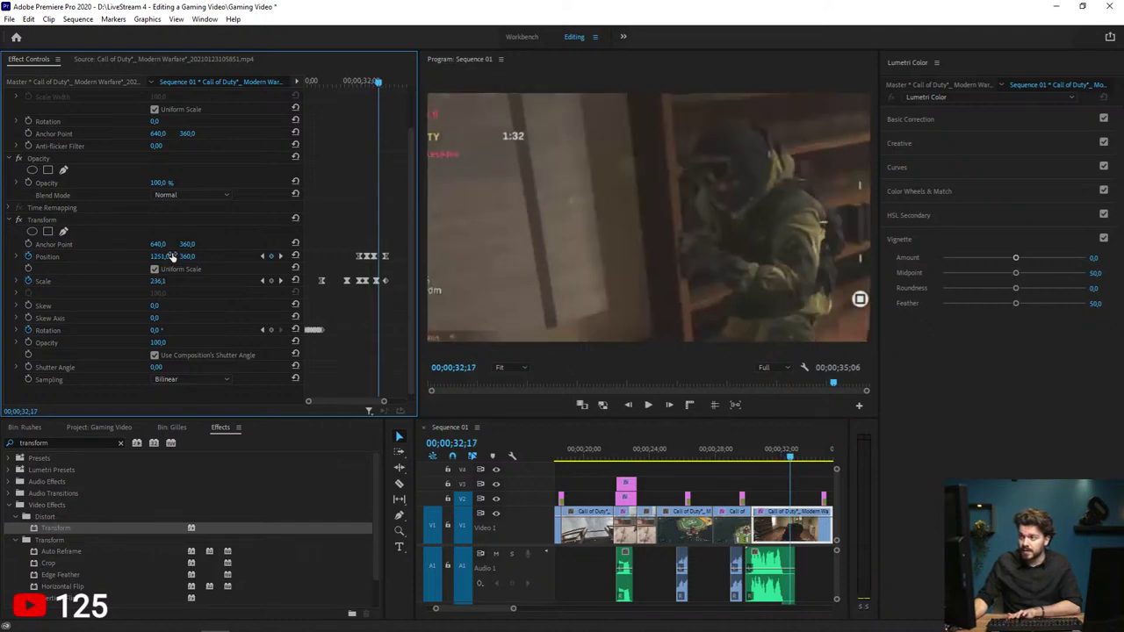
key(Right)
key(Right)
key(Right)
key(Right)
key(Right)
key(Right)
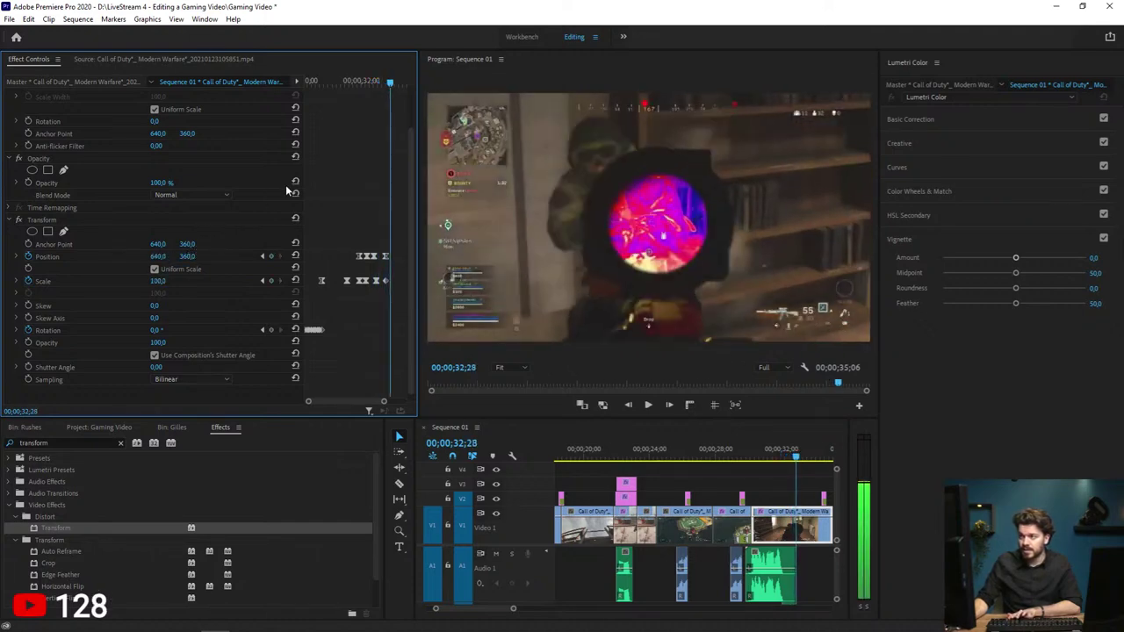
click(312, 82)
key(space)
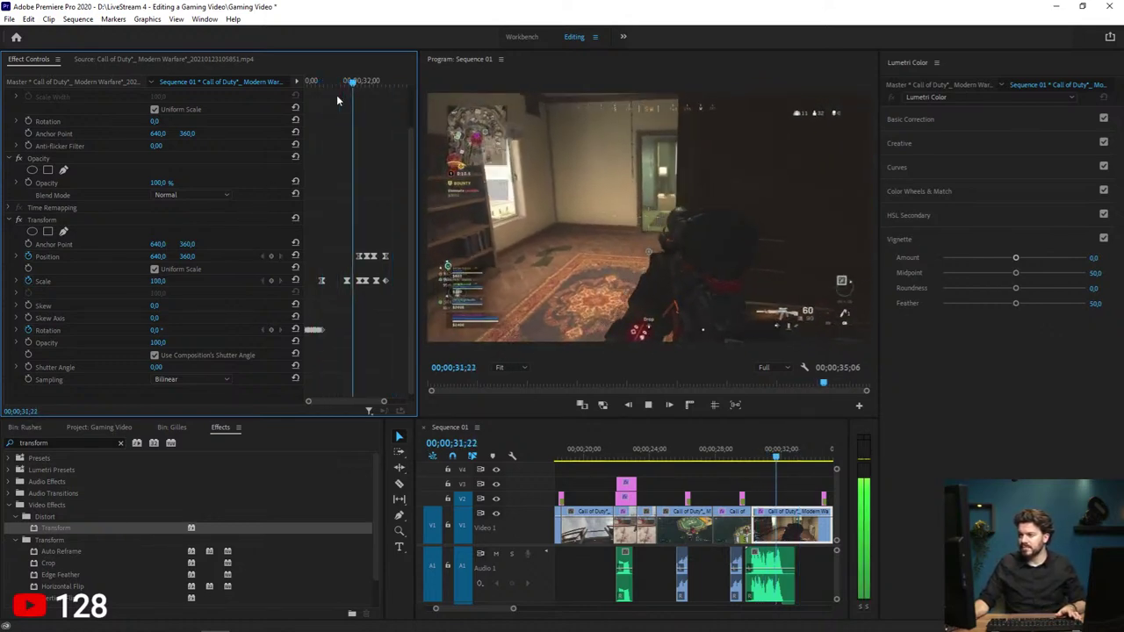
key(space)
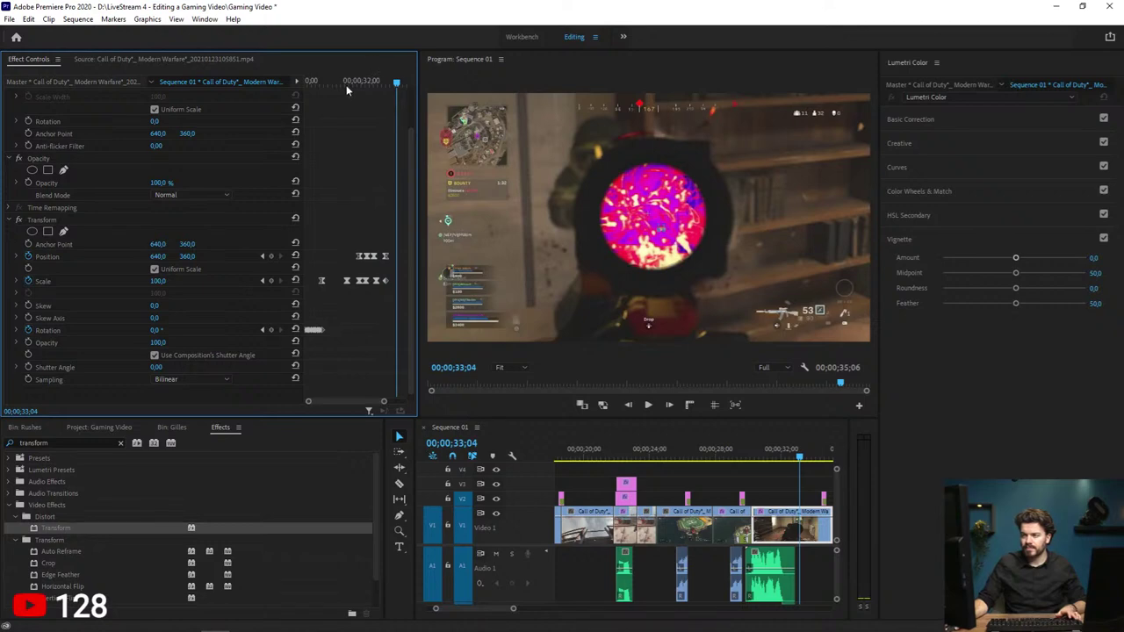
Step: Set the two middle position keyframes to Auto Bezier temporal interpolation, and keyframe the horizontal position at 1590 at 00;00;32;08
drag(353, 82, 370, 83)
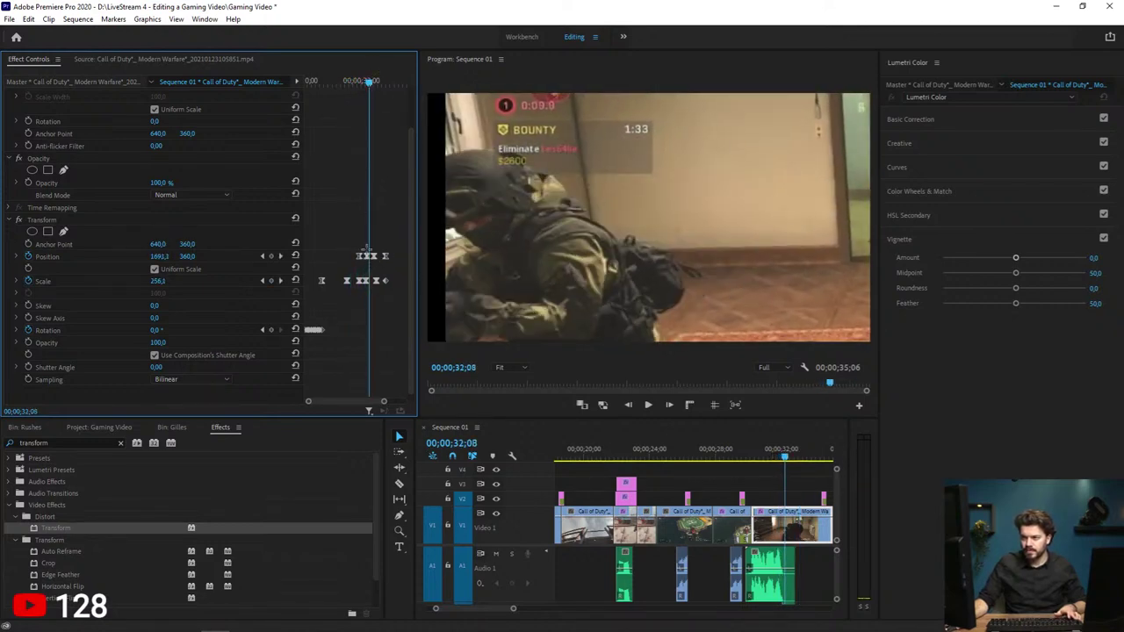
right_click(374, 256)
mouse_move(439, 356)
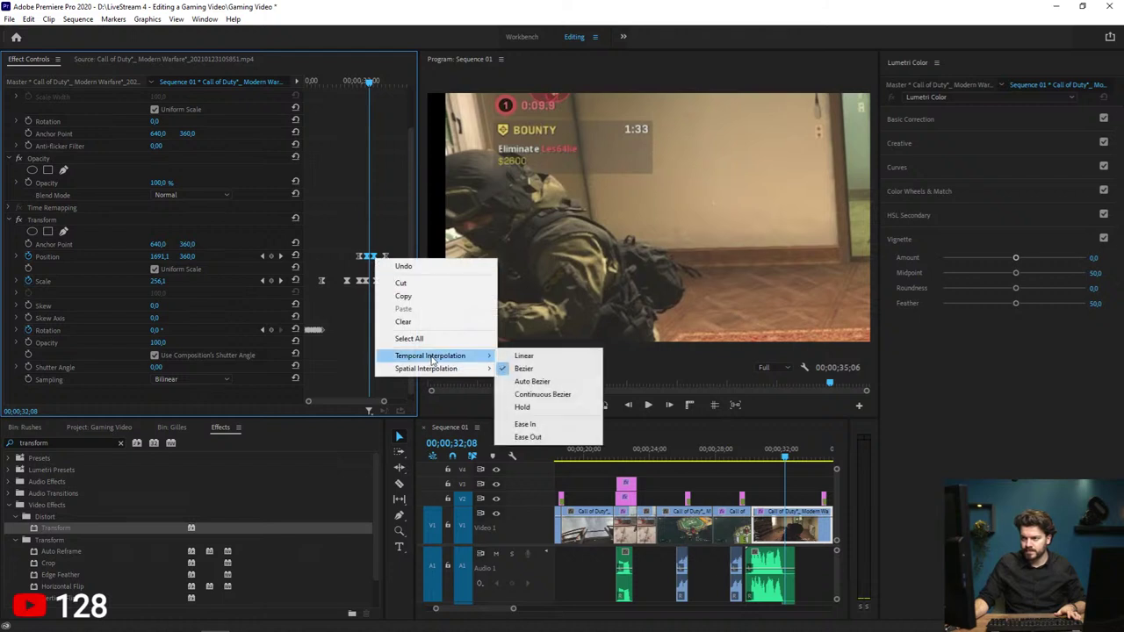
click(533, 381)
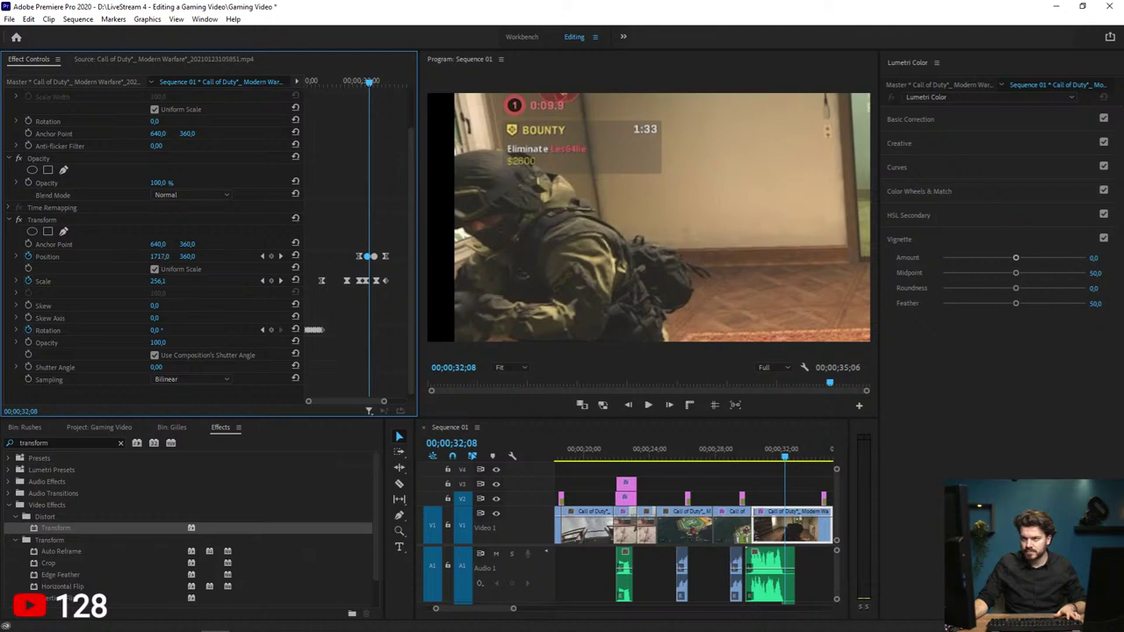
drag(158, 256, 152, 256)
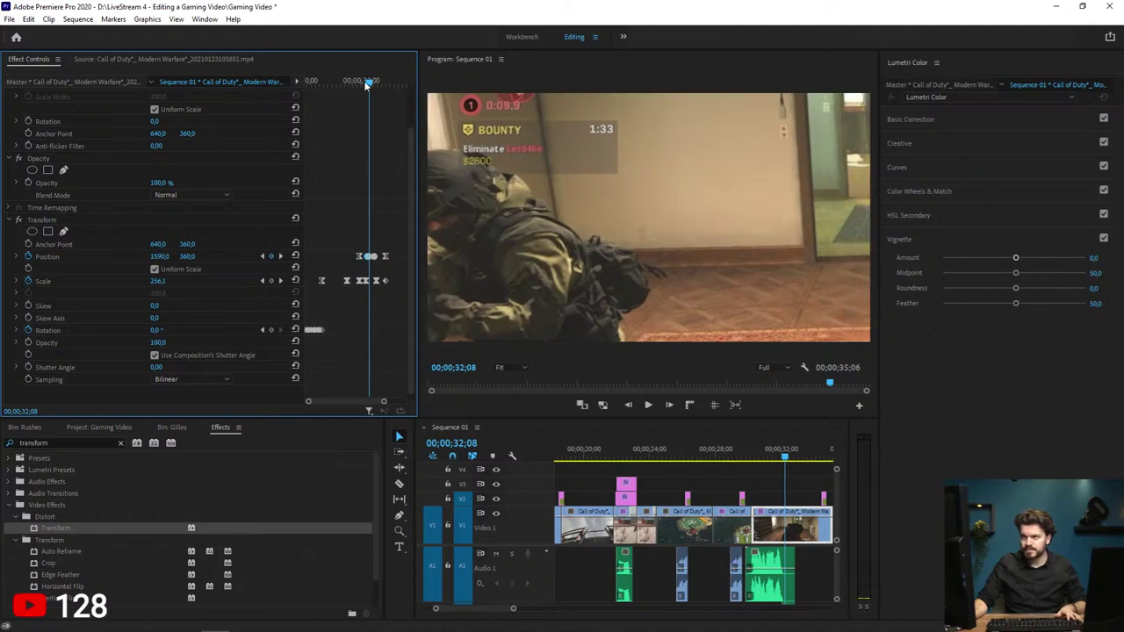
drag(366, 85, 352, 81)
key(space)
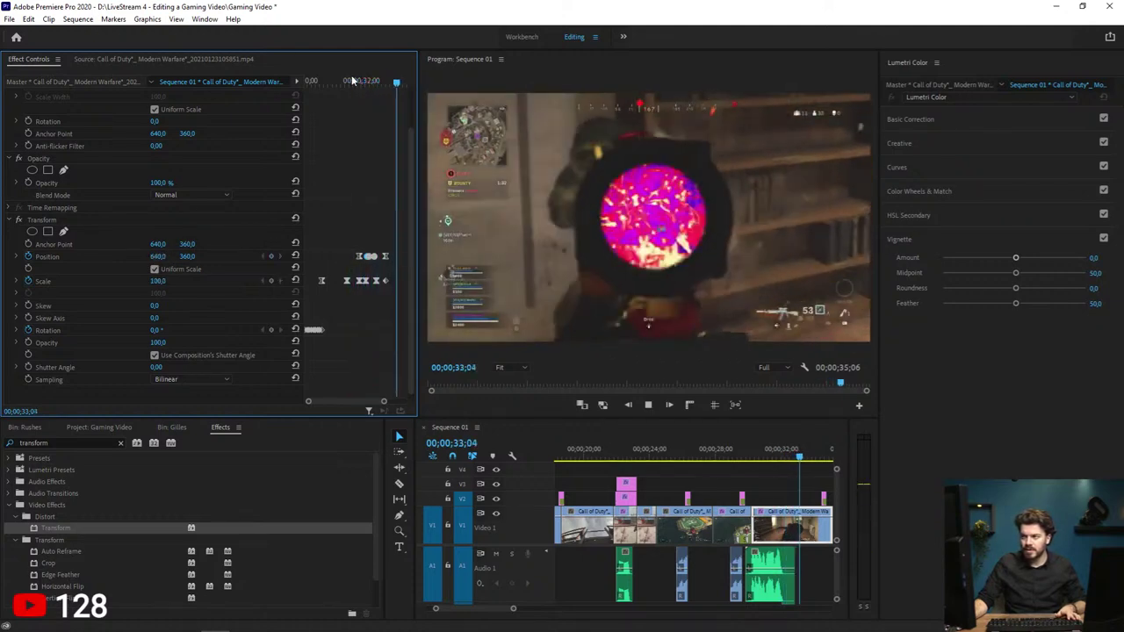
click(352, 81)
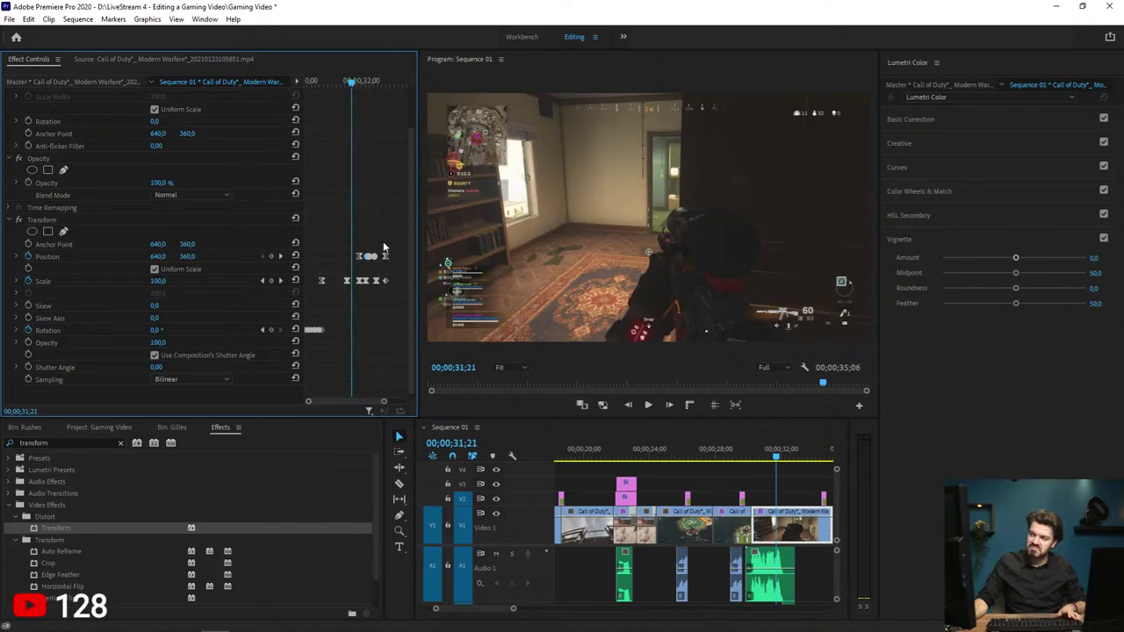
Step: Delete all Transform position keyframes and the scale keyframes from 00;00;31;29 onward
drag(388, 246, 357, 262)
key(space)
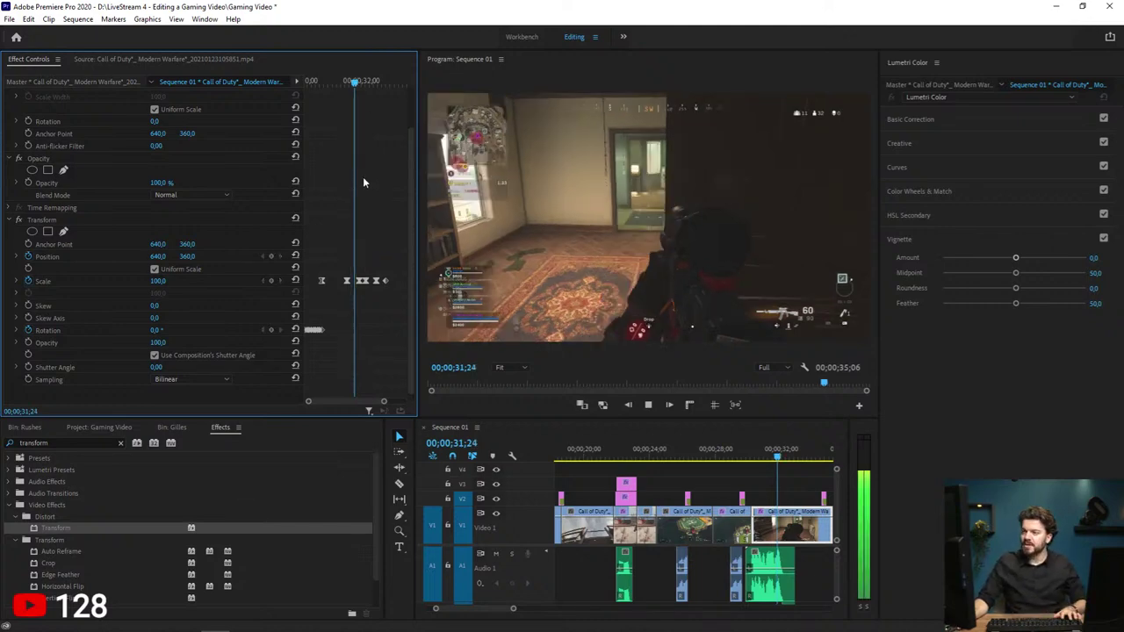
key(space)
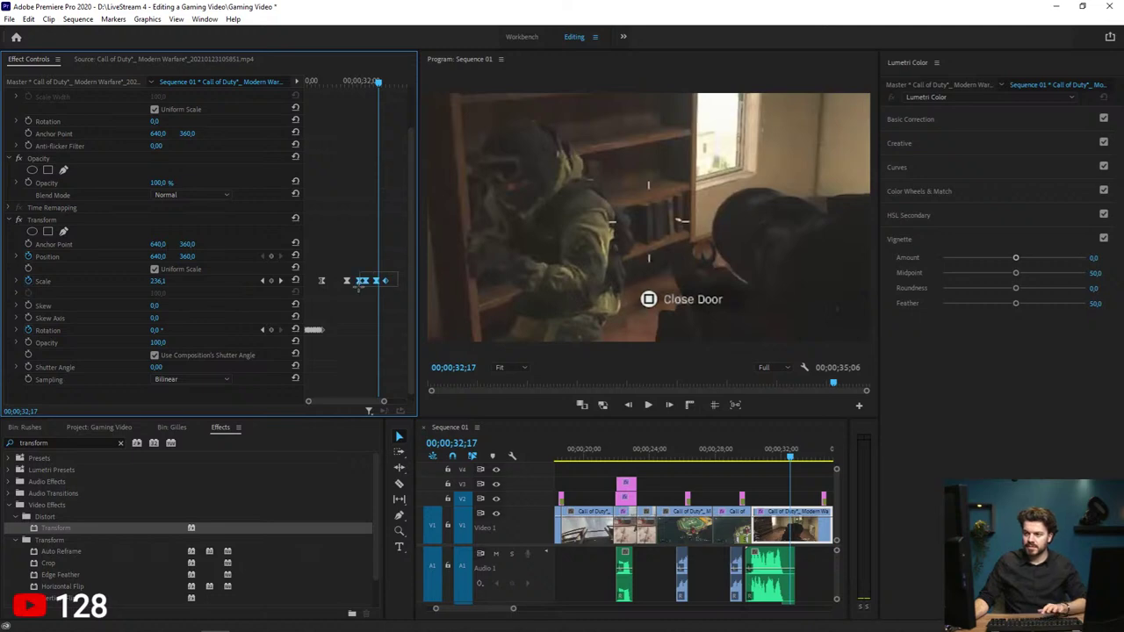
key(Delete)
Step: Play back the final clip and the transition that leads into it
key(space)
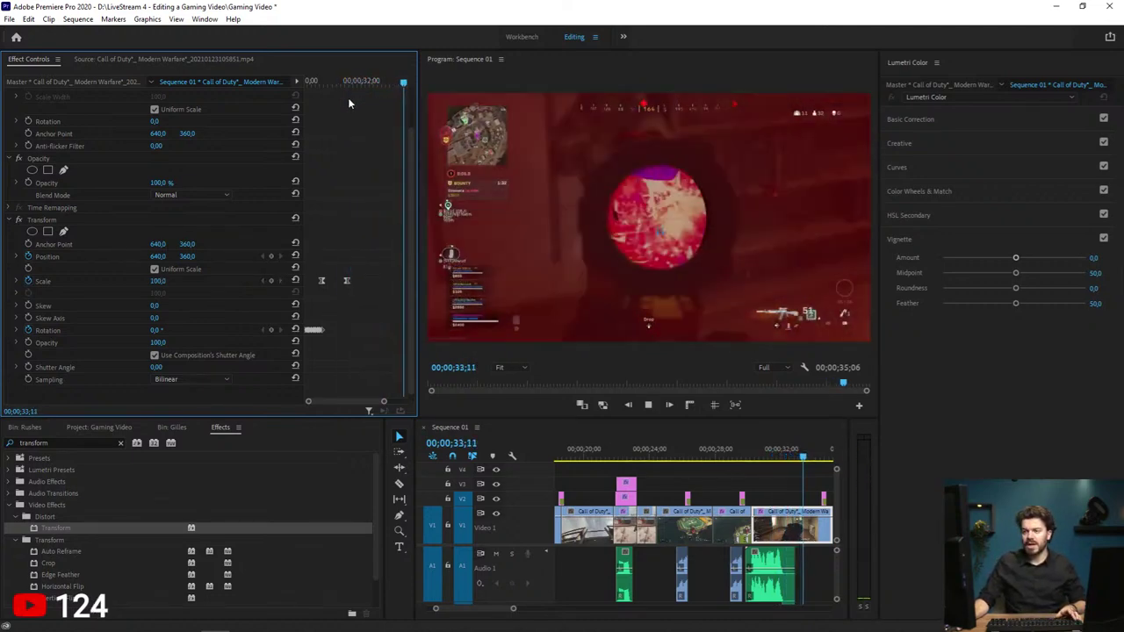
key(space)
click(746, 450)
key(space)
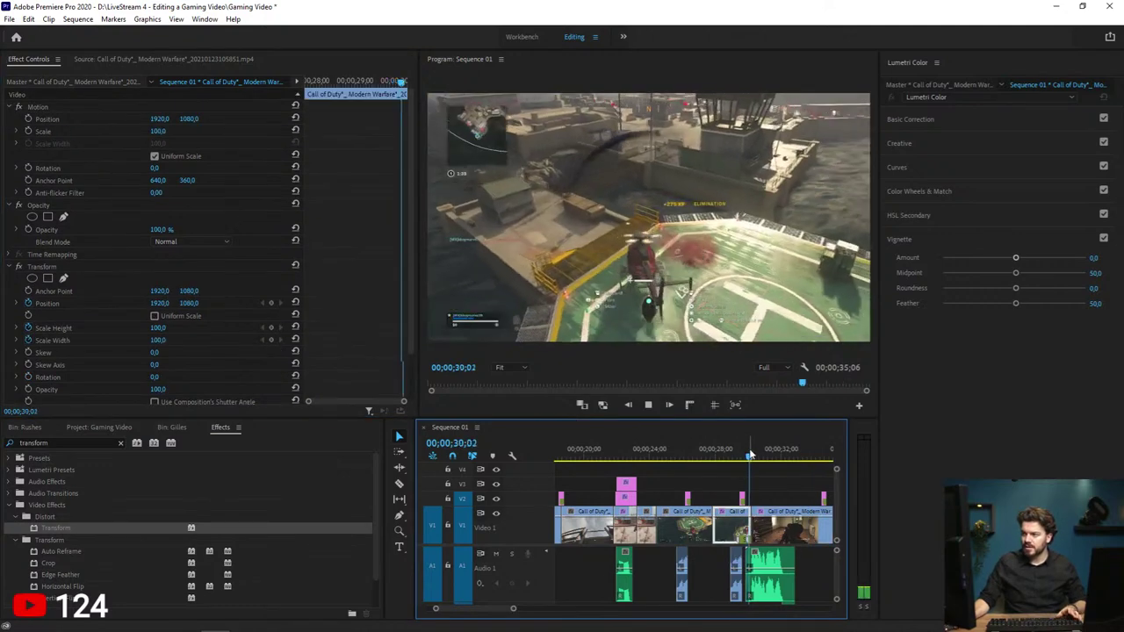
click(745, 450)
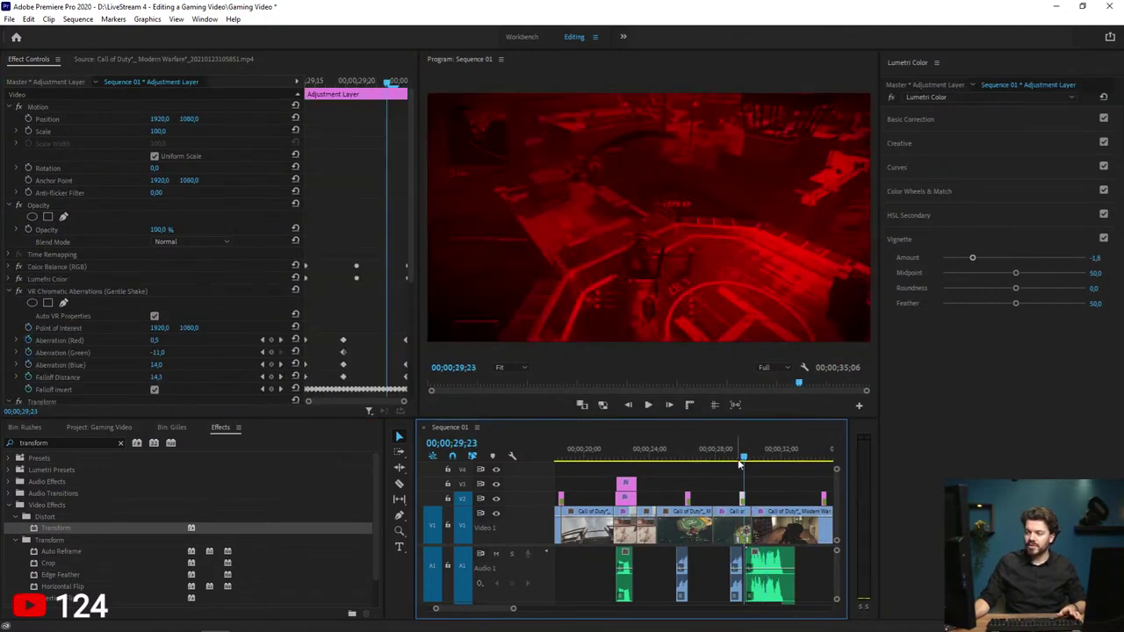
Step: Play the final clip from the red transition leading into it, and save the project
key(space)
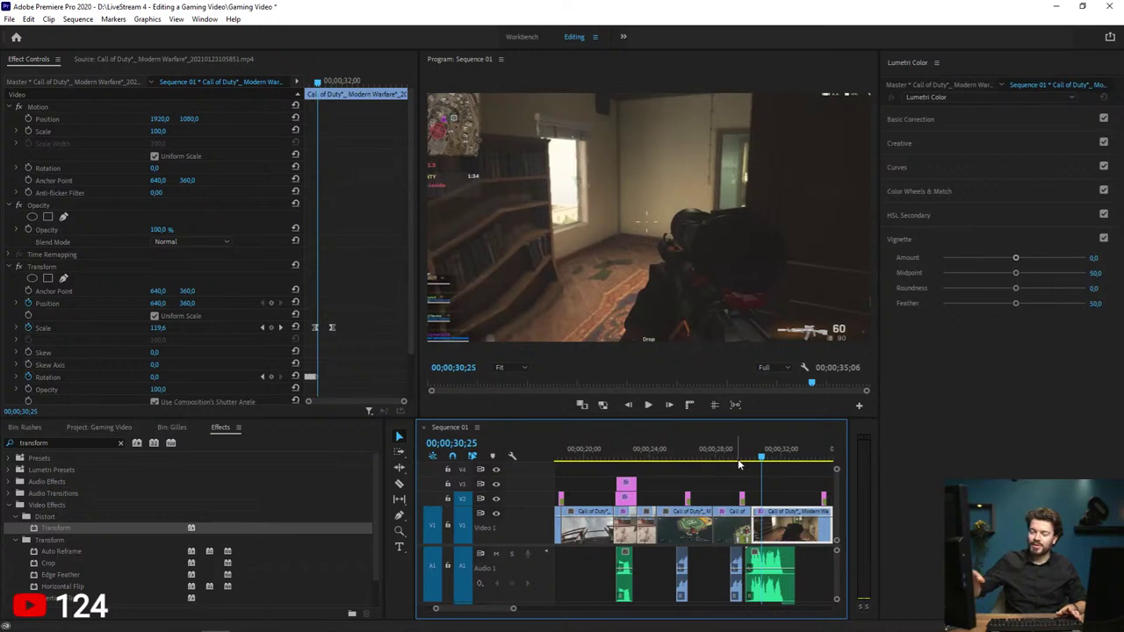
click(749, 451)
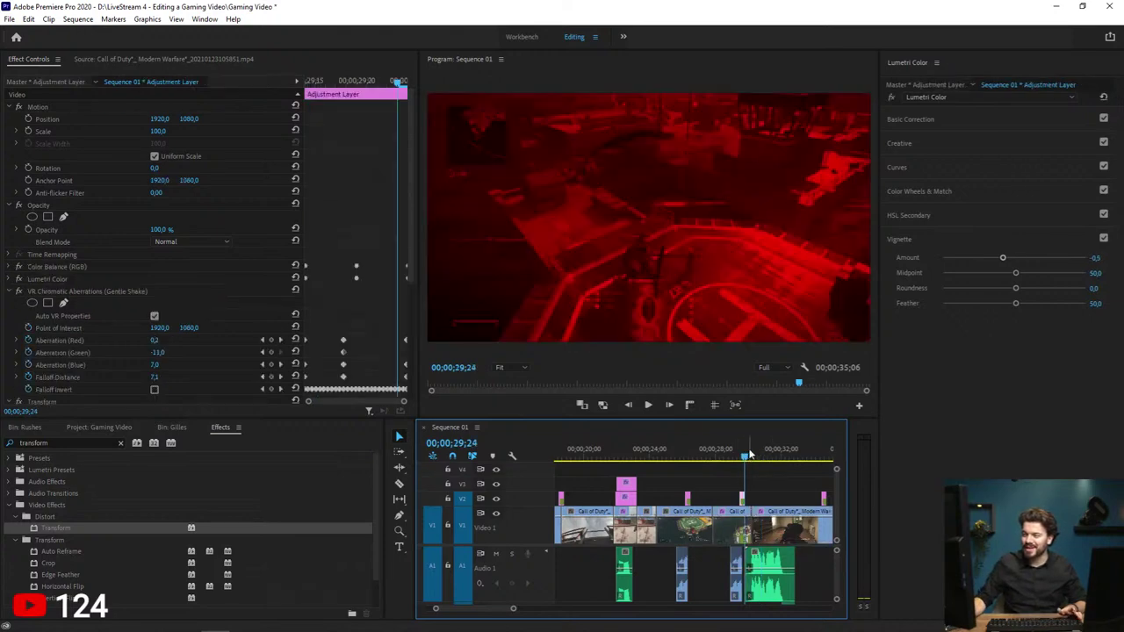
key(space)
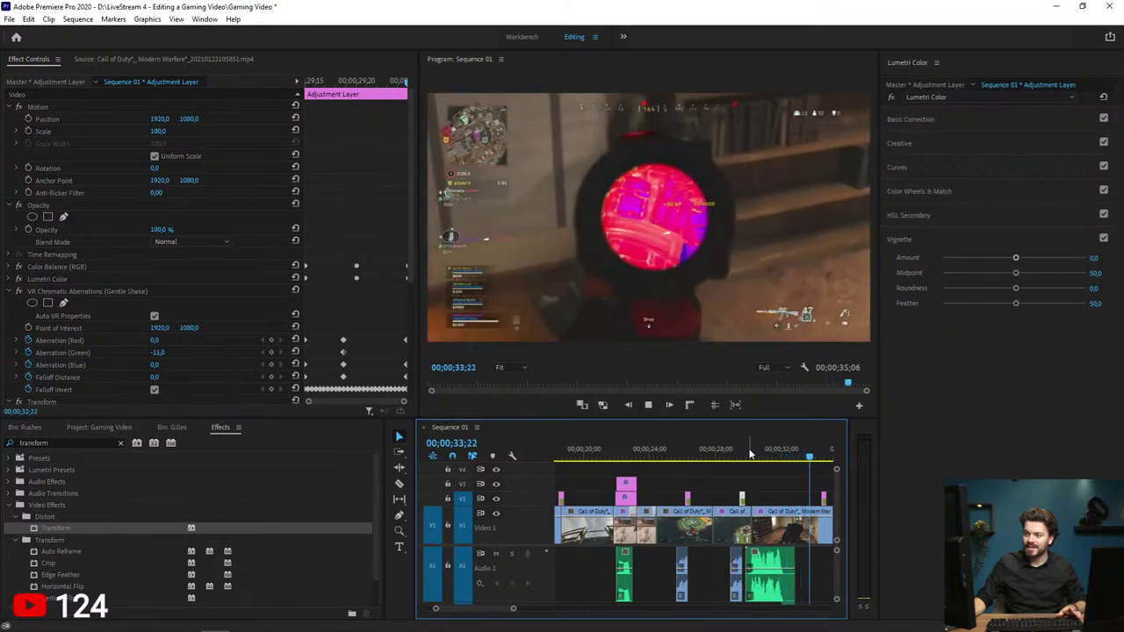
key(ctrl+s)
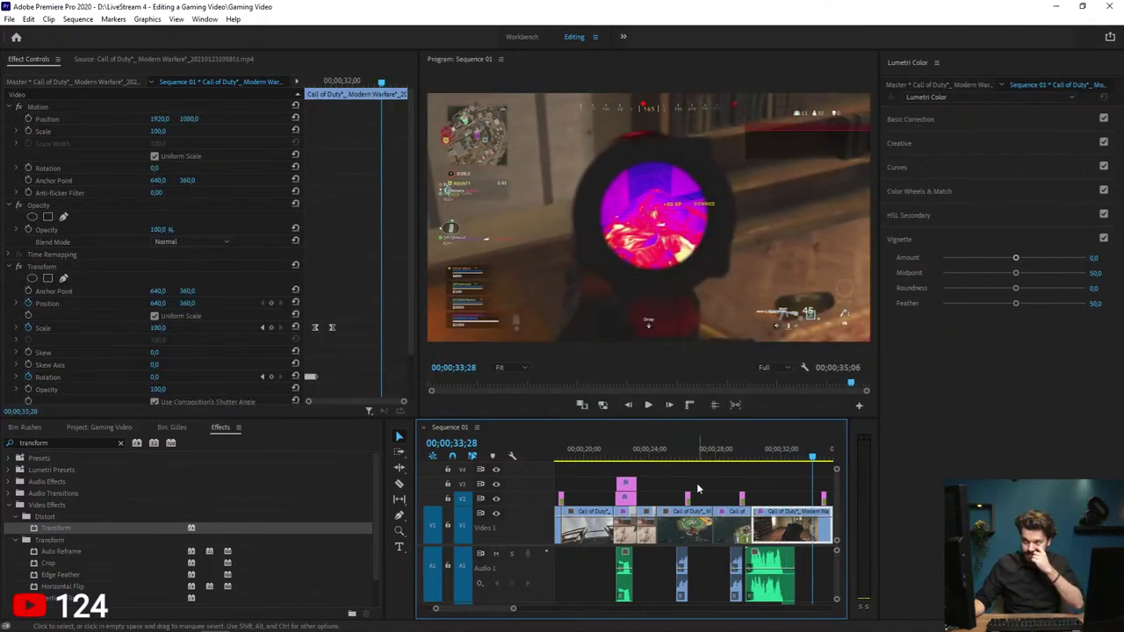
Step: Move the "Obi-Wan - Hello there" audio clip well past the end of the montage, onto audio track A1
scroll(697, 483, down, 2)
scroll(701, 475, down, 2)
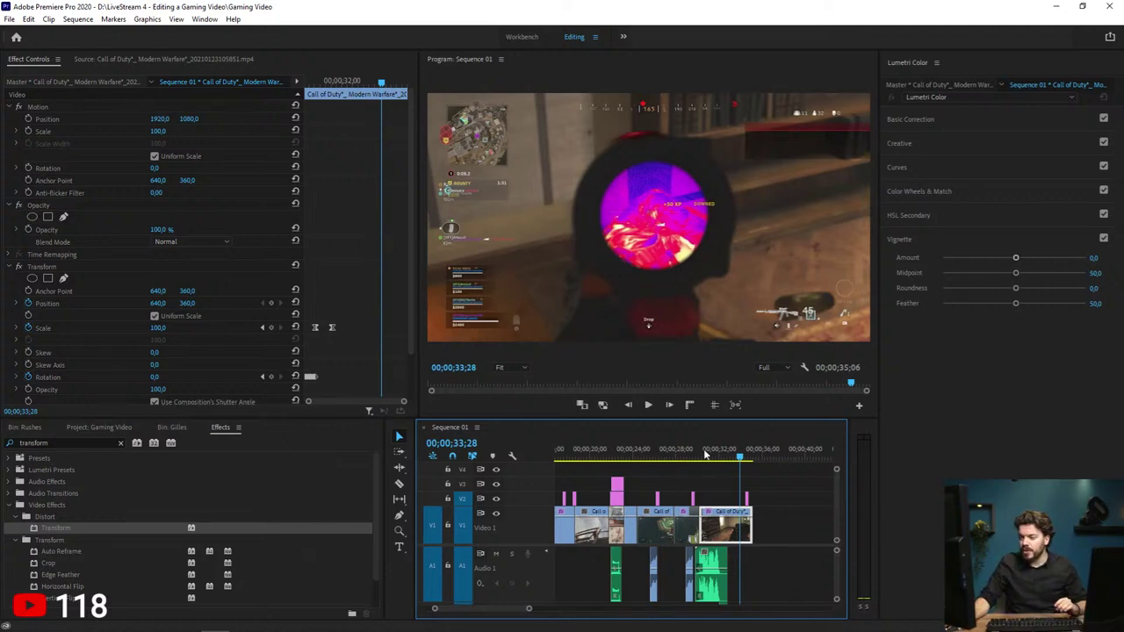
drag(703, 449, 725, 454)
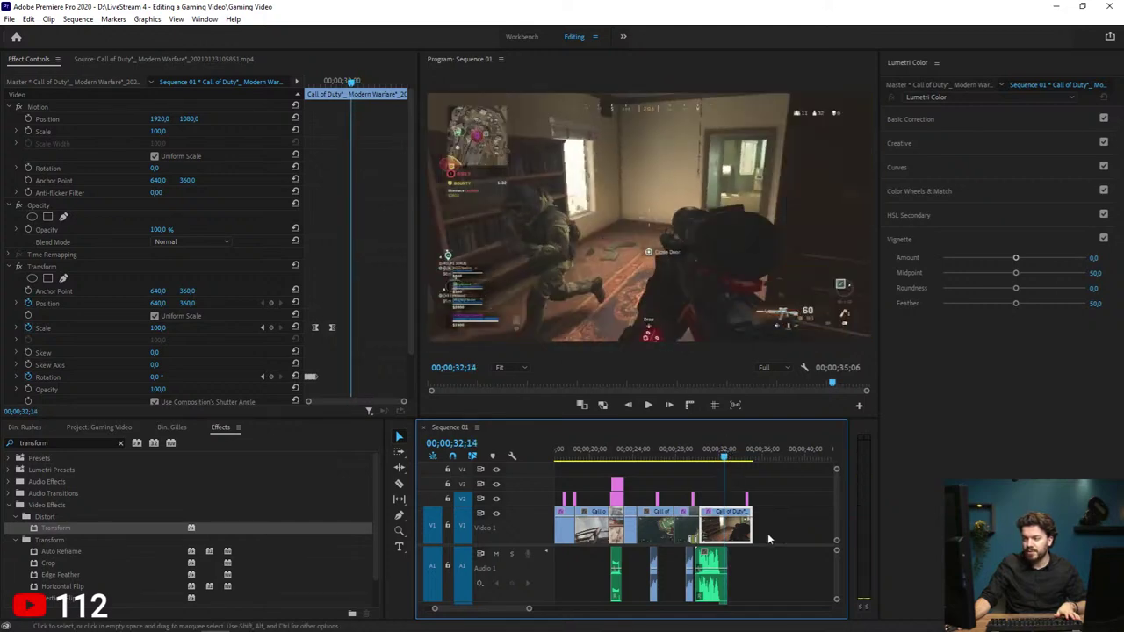
scroll(777, 544, down, 2)
scroll(830, 569, down, 3)
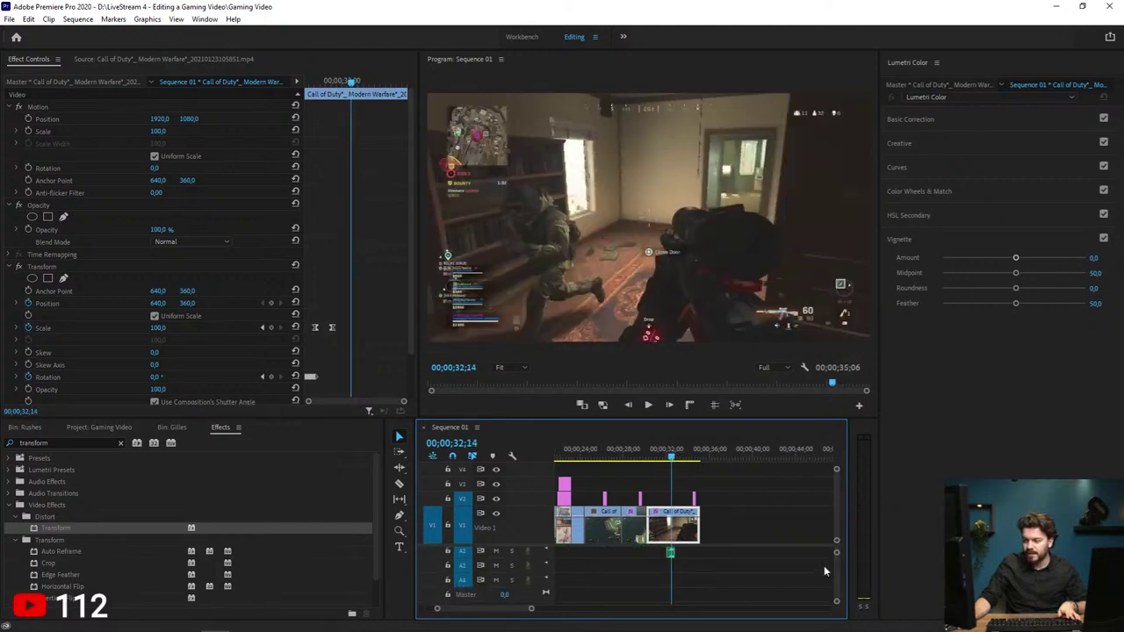
click(671, 551)
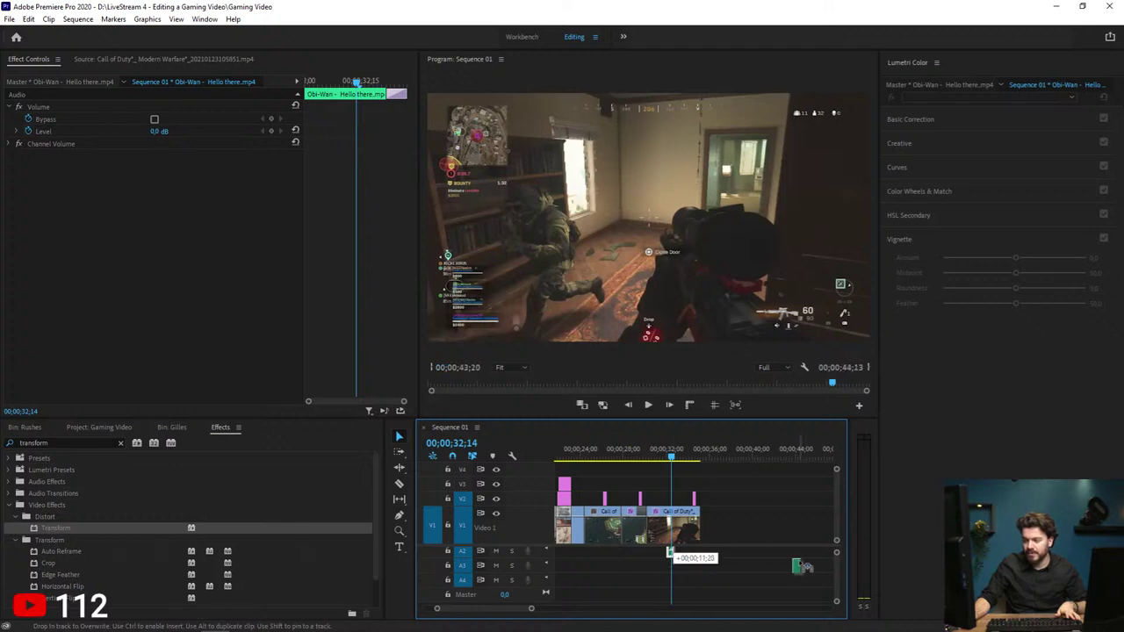
scroll(777, 569, up, 2)
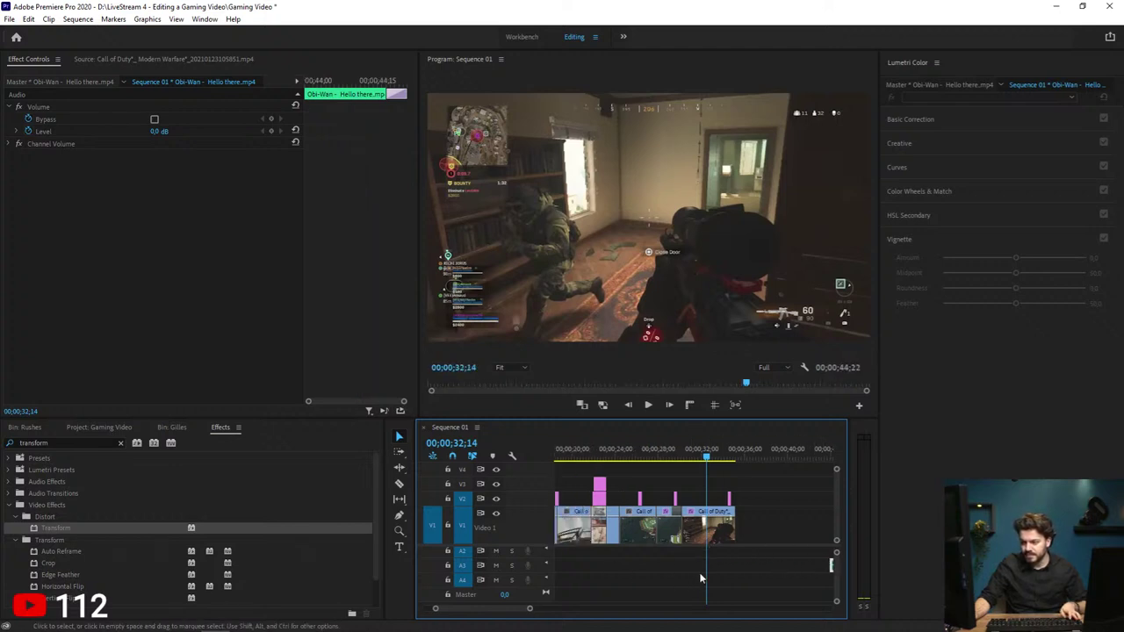
scroll(766, 569, down, 4)
scroll(836, 572, up, 3)
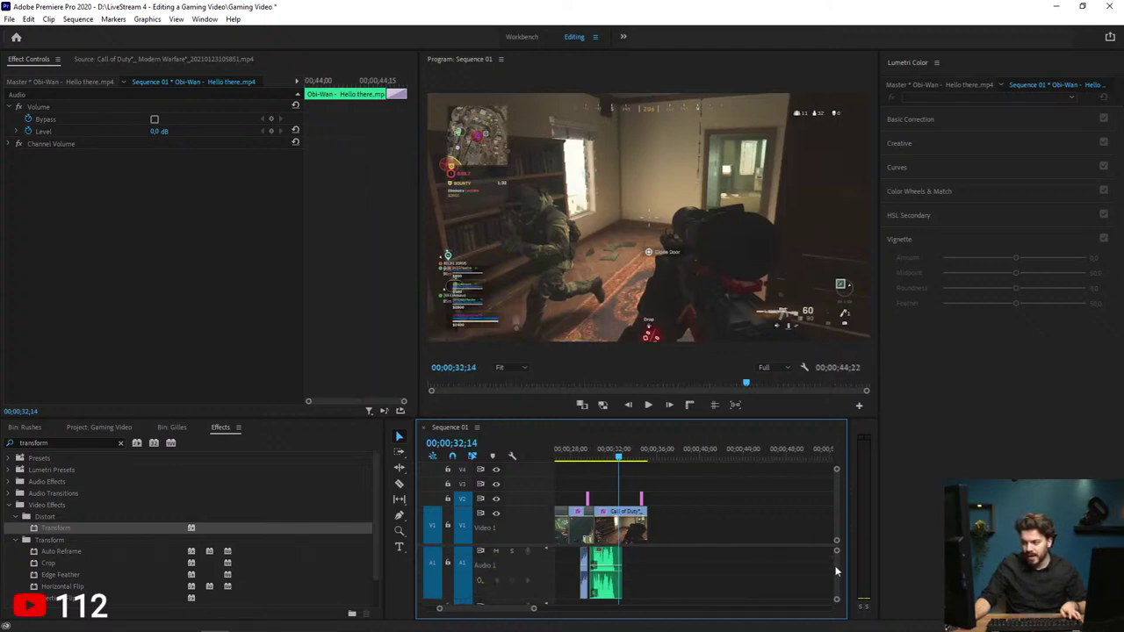
scroll(834, 570, down, 3)
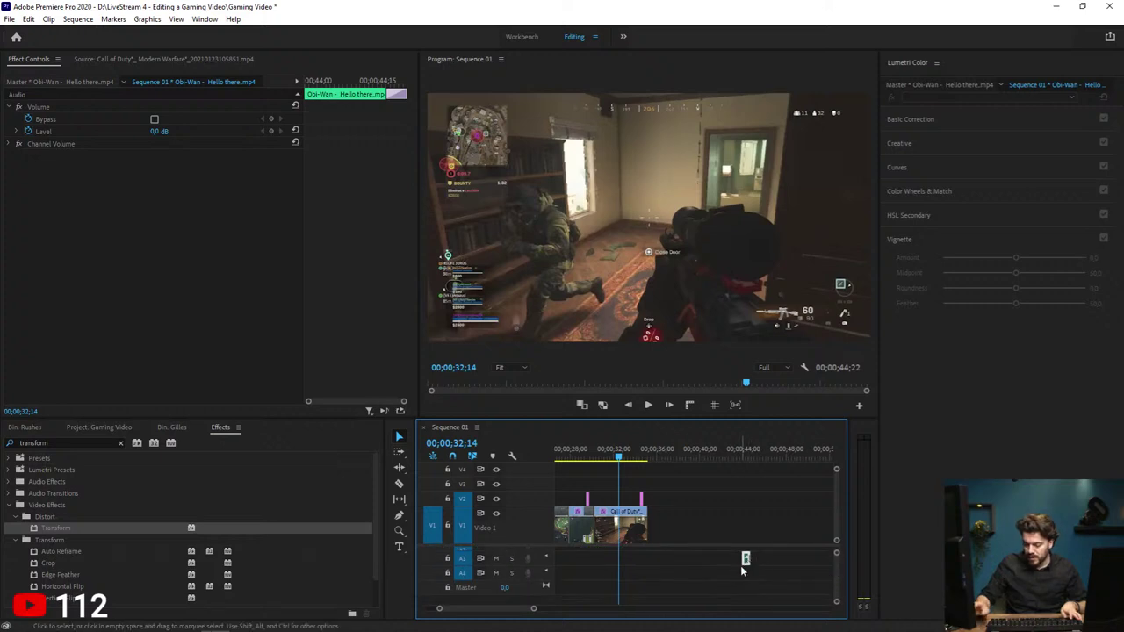
scroll(837, 566, up, 3)
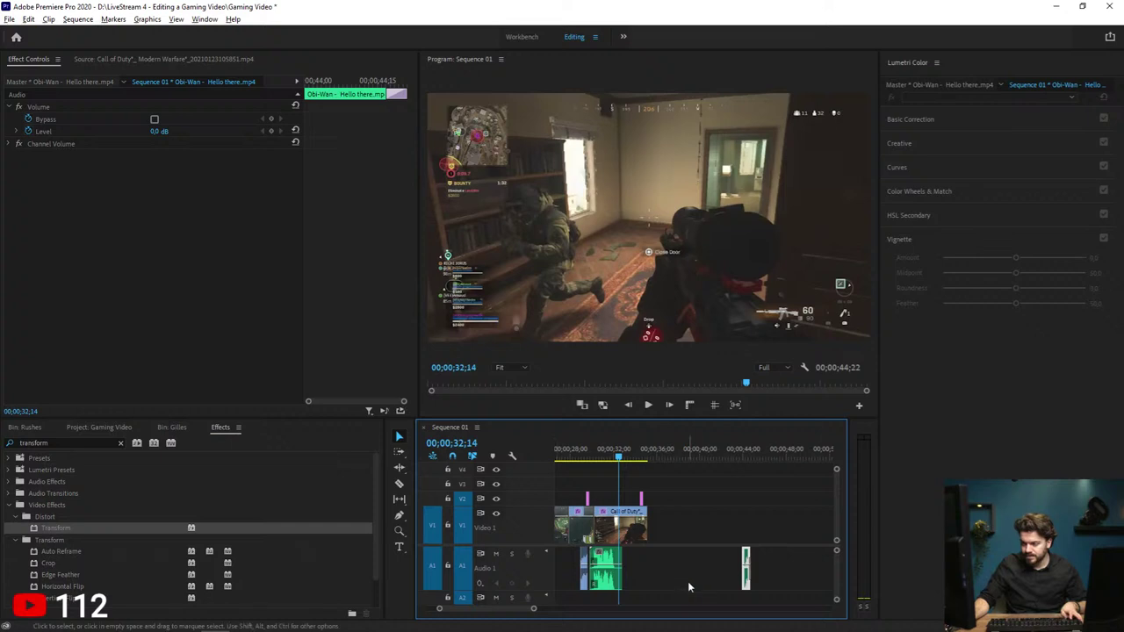
scroll(688, 581, down, 5)
scroll(685, 586, down, 1)
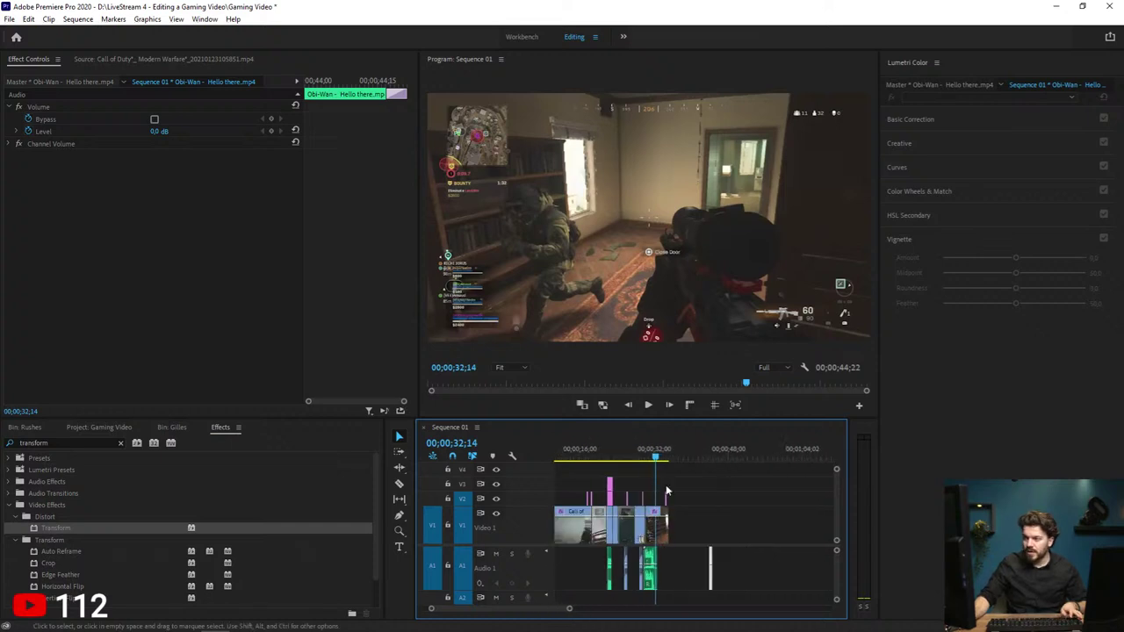
Step: Review the Call of Duty source recording up to about 00:08:52:25, looking for another elimination for the montage
click(146, 61)
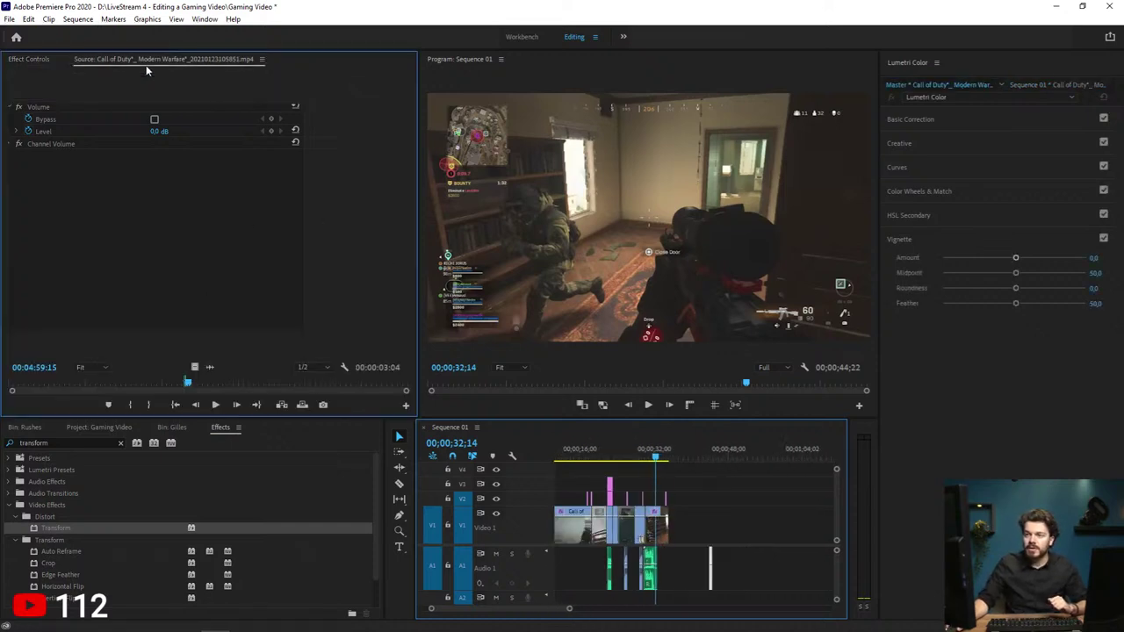
drag(187, 384, 257, 384)
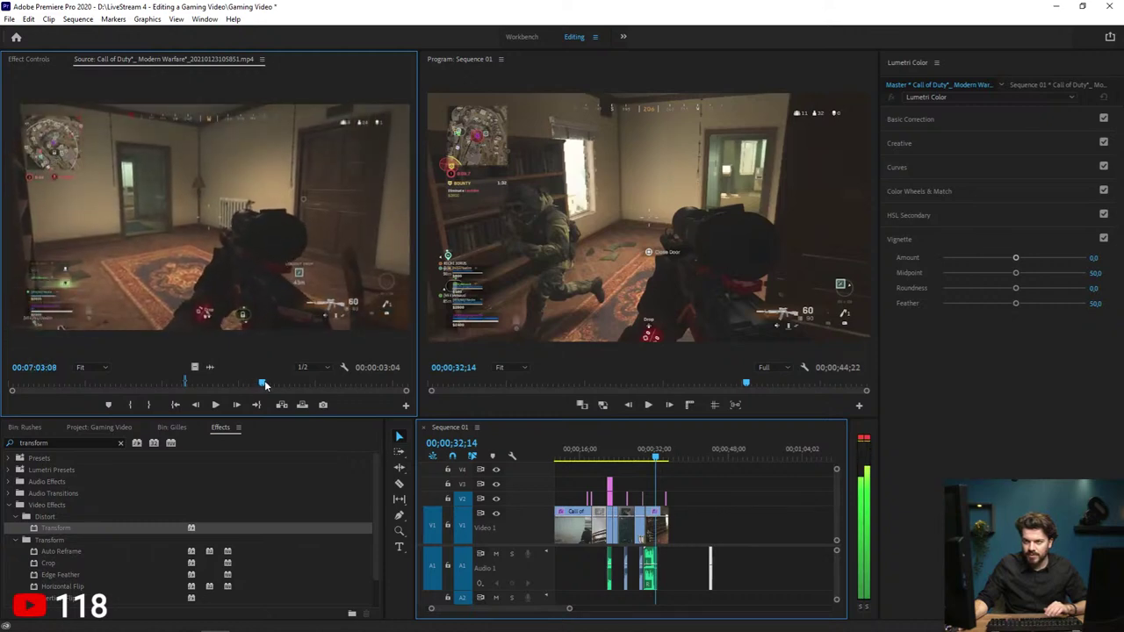
drag(274, 385, 301, 389)
key(space)
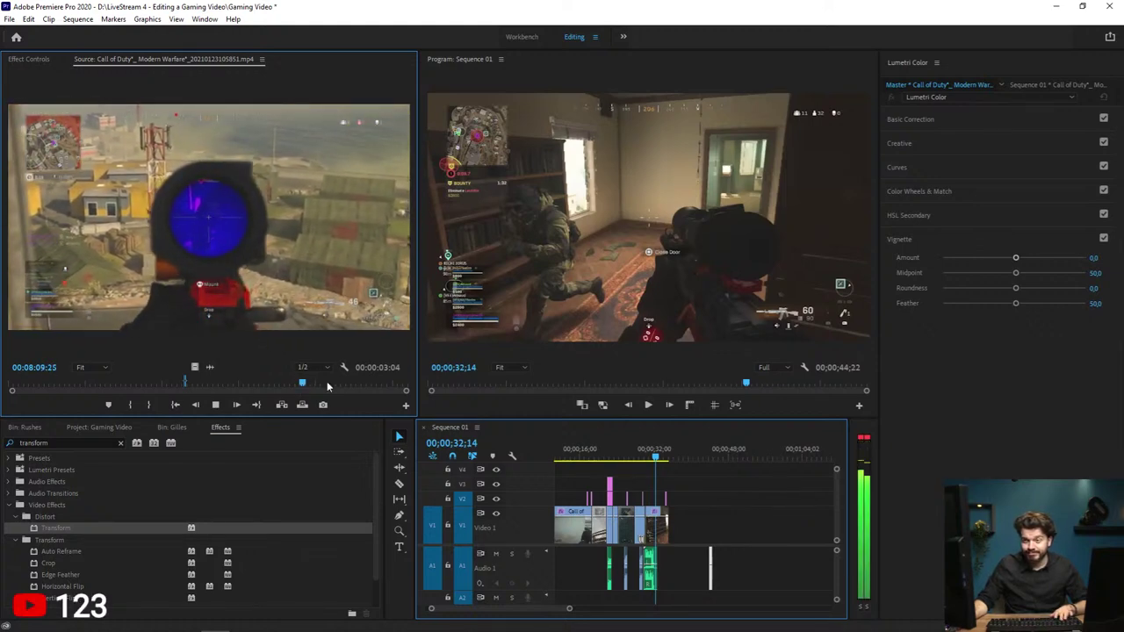
key(space)
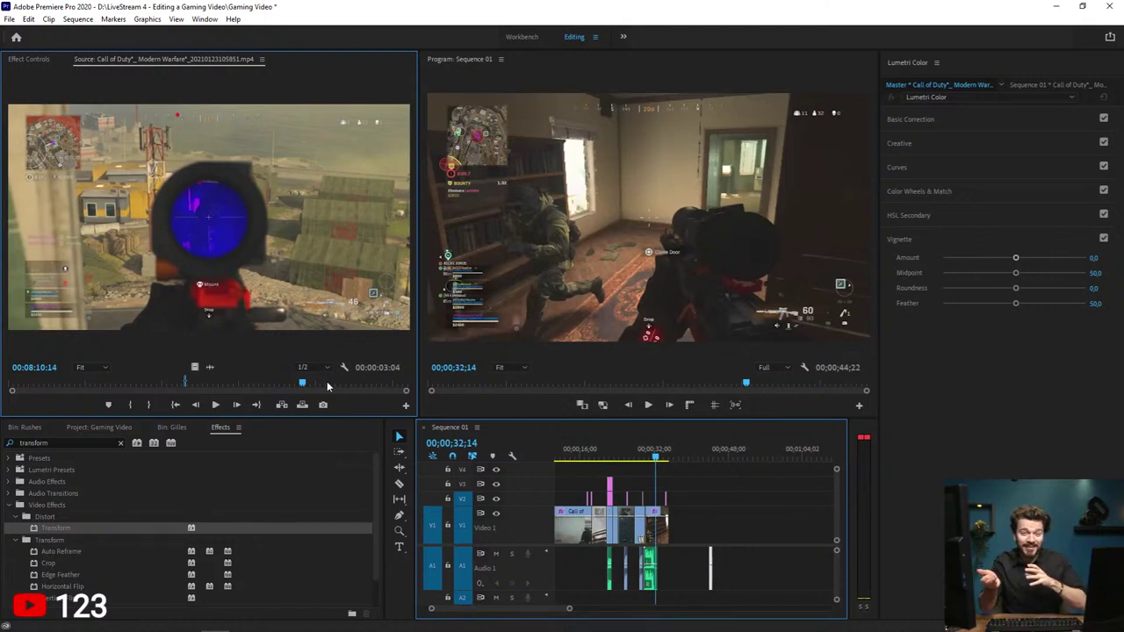
key(space)
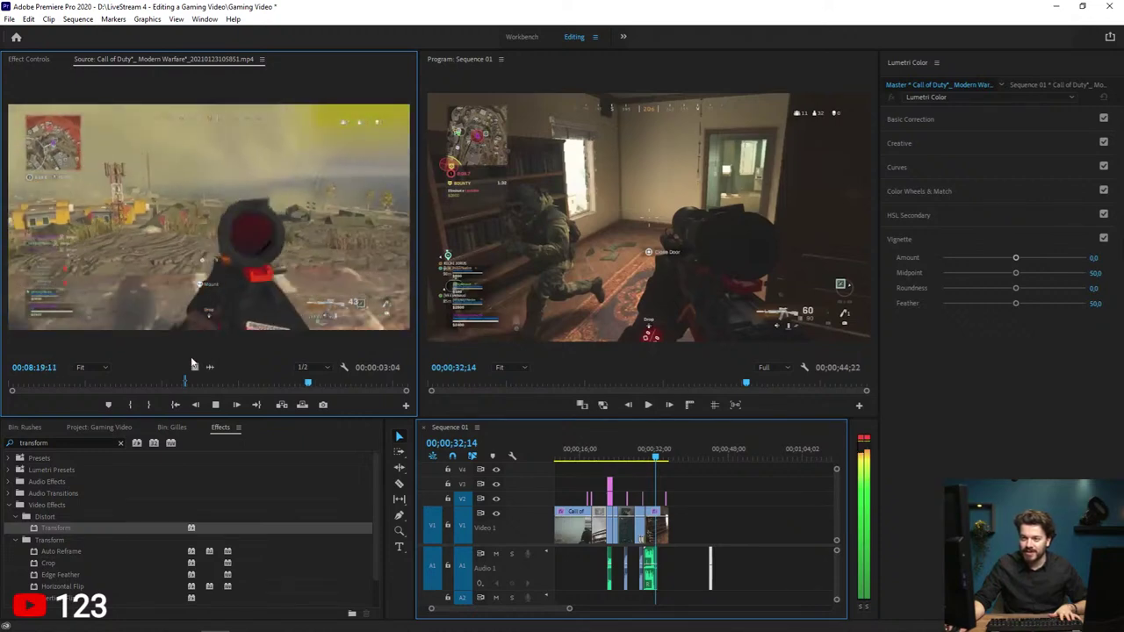
drag(307, 383, 318, 385)
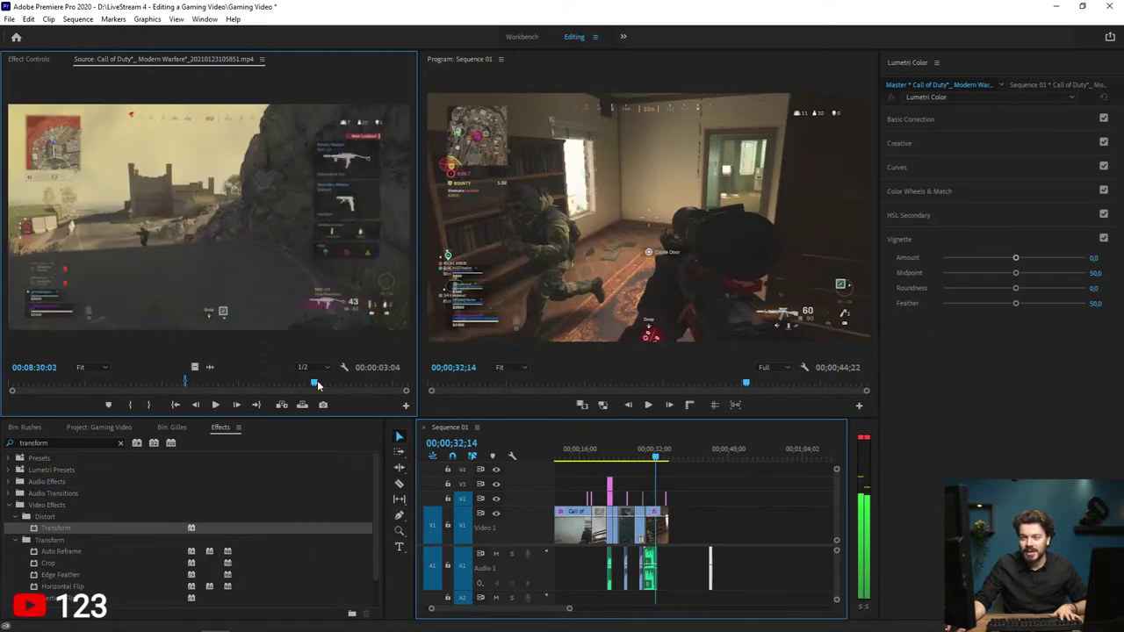
key(space)
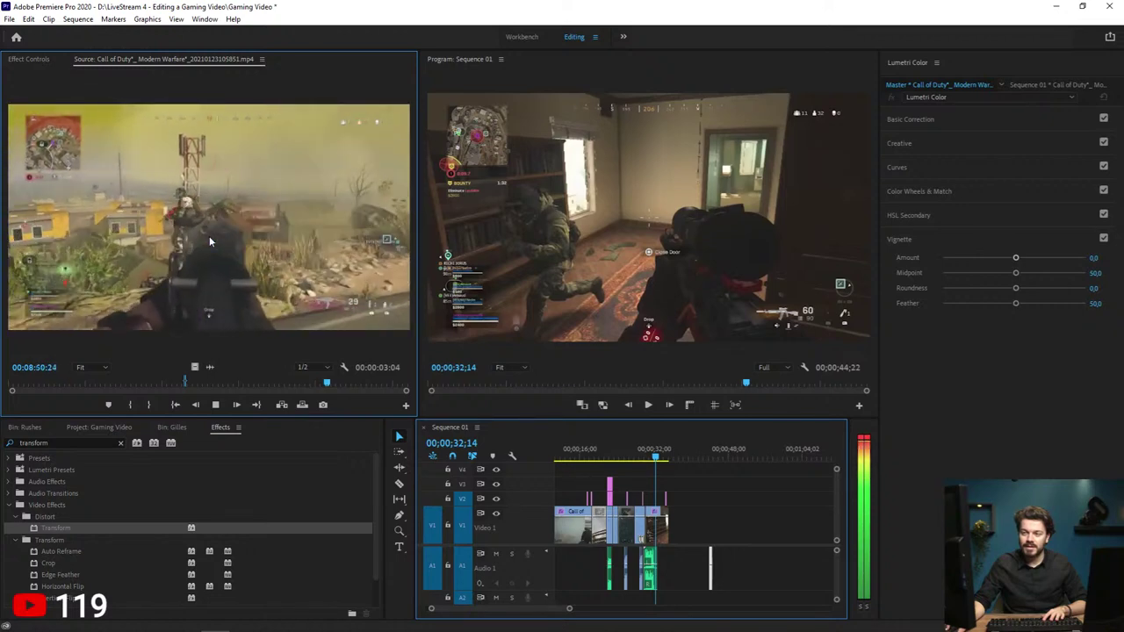
key(space)
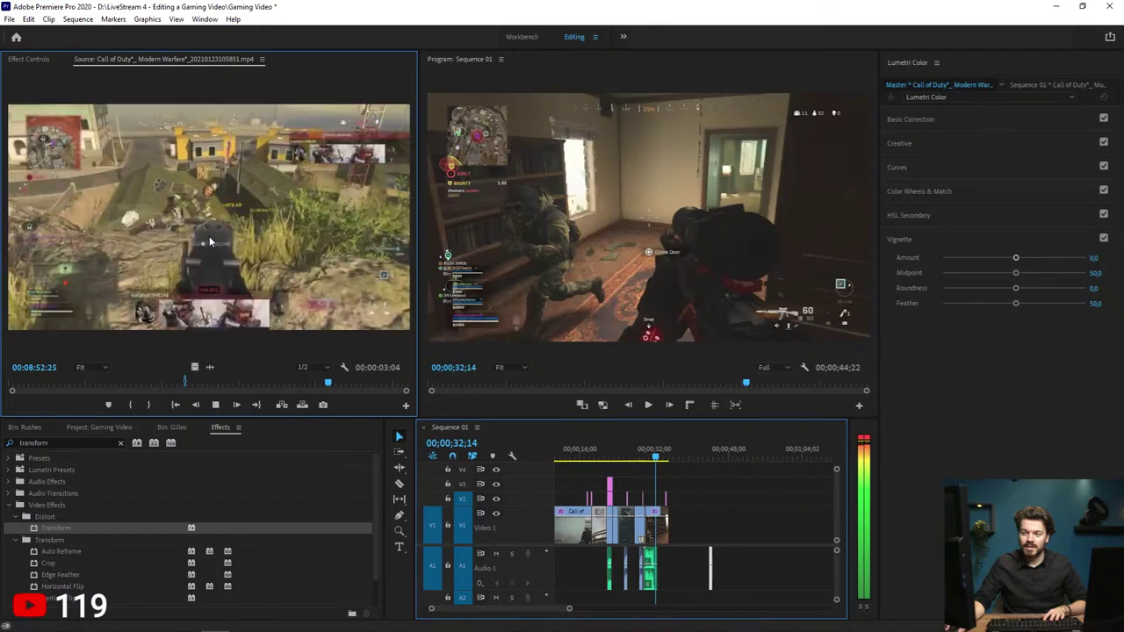
Step: Mark a 00:00:06:03 excerpt around the elimination in the source recording and add only its video after the last clip on V1
key(j)
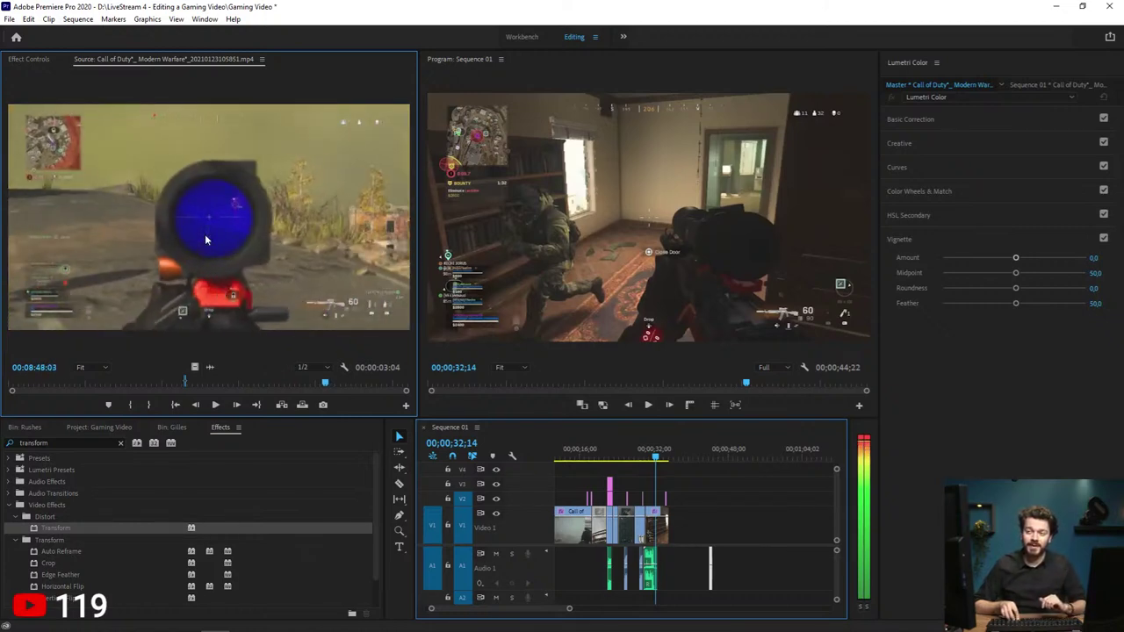
key(i)
key(l)
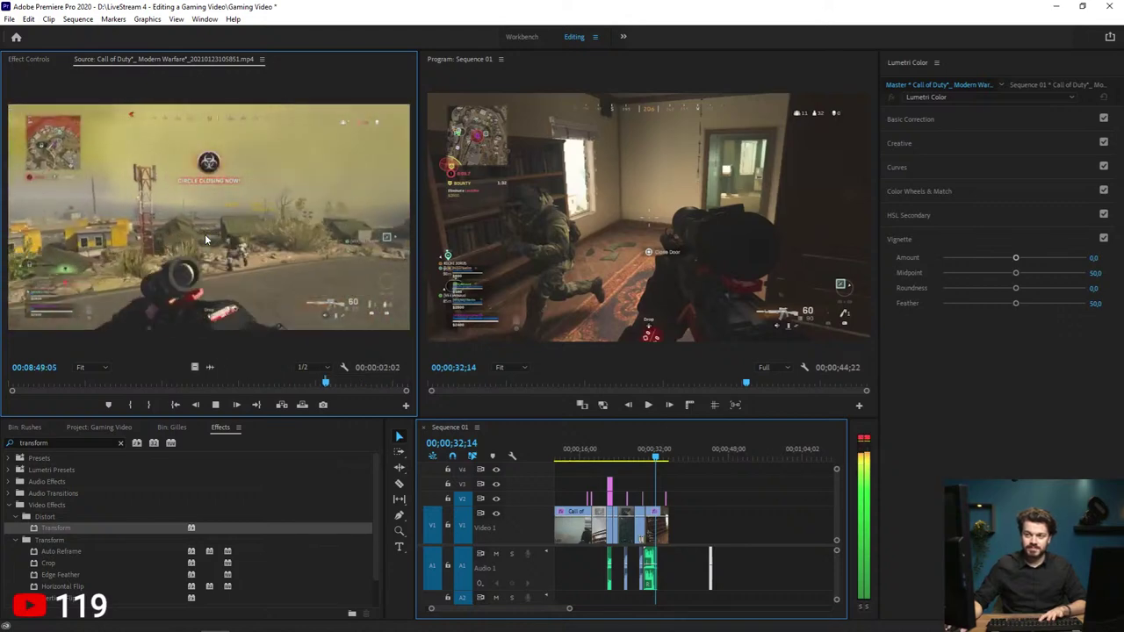
key(o)
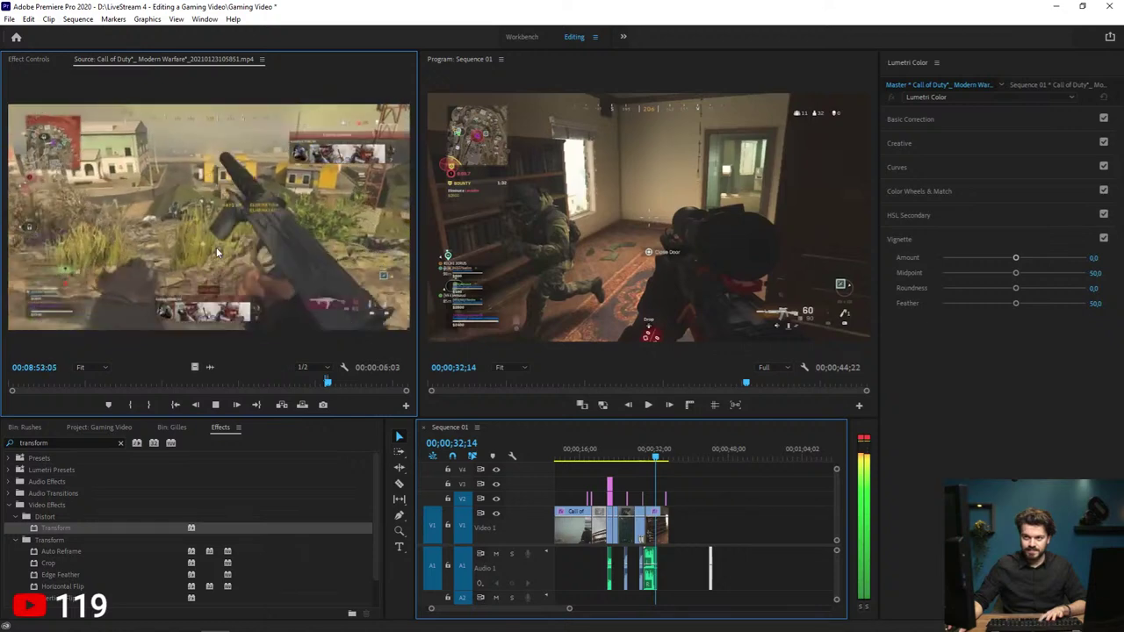
key(o)
key(space)
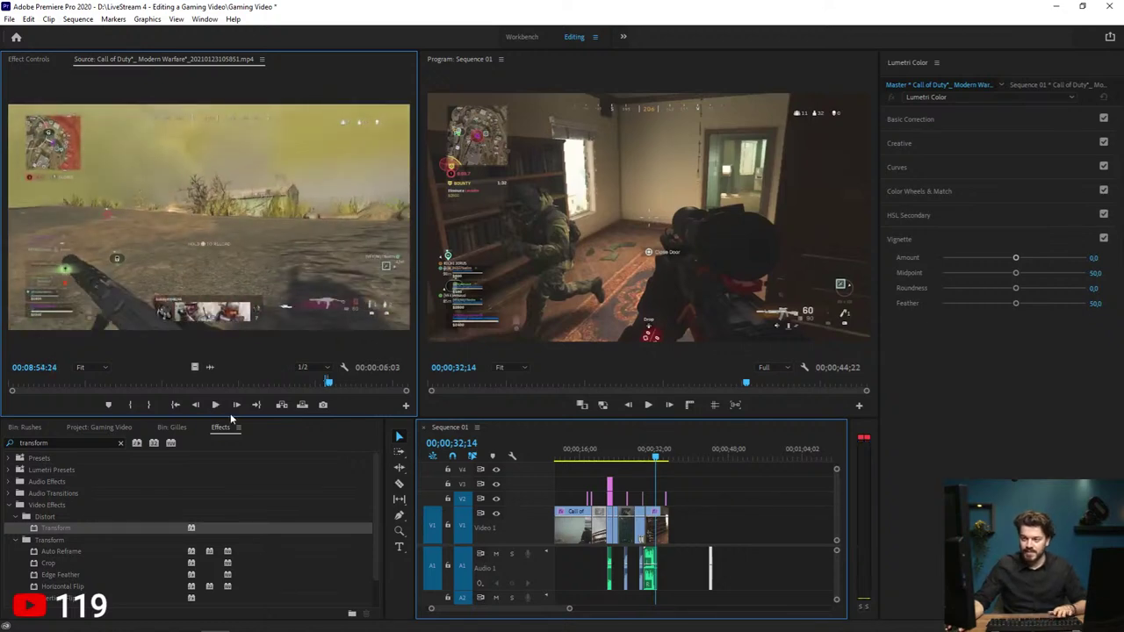
drag(194, 372, 684, 509)
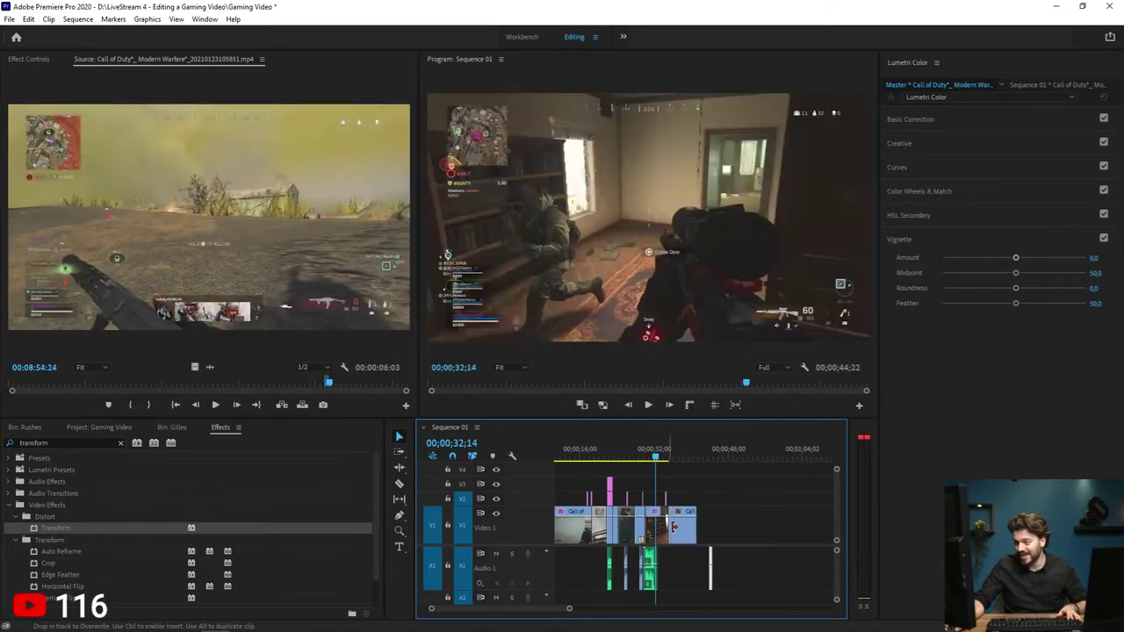
Step: Move the "Obi-Wan - Hello there" audio clip to start at 00;00;36;24 under the new clip, and play that section
alt+scroll(683, 509, up, 3)
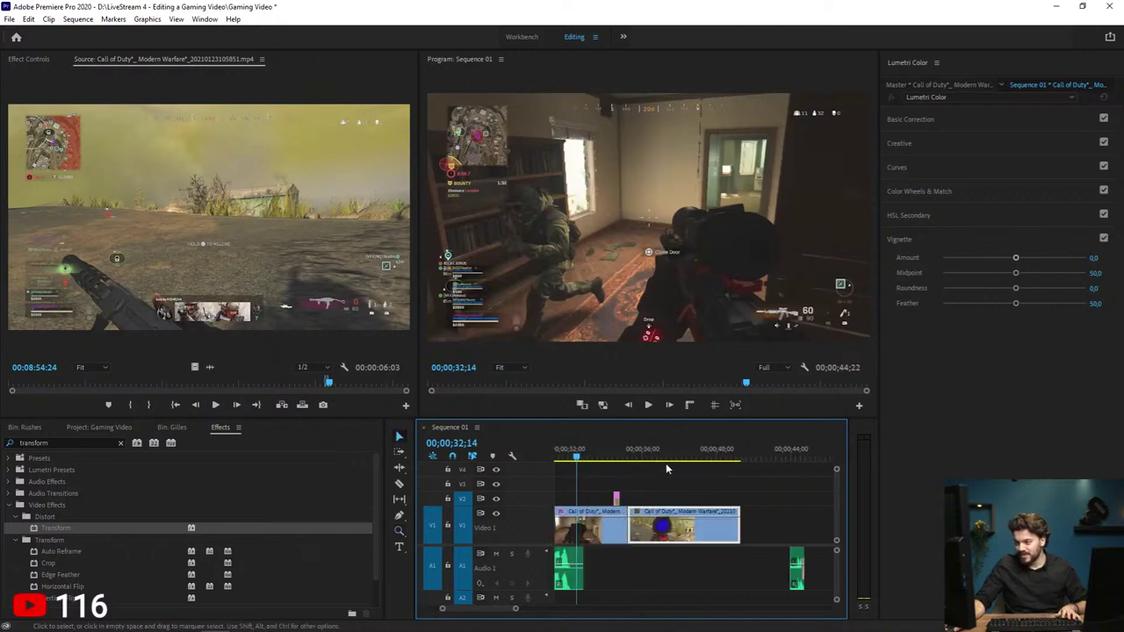
click(646, 456)
drag(646, 456, 656, 460)
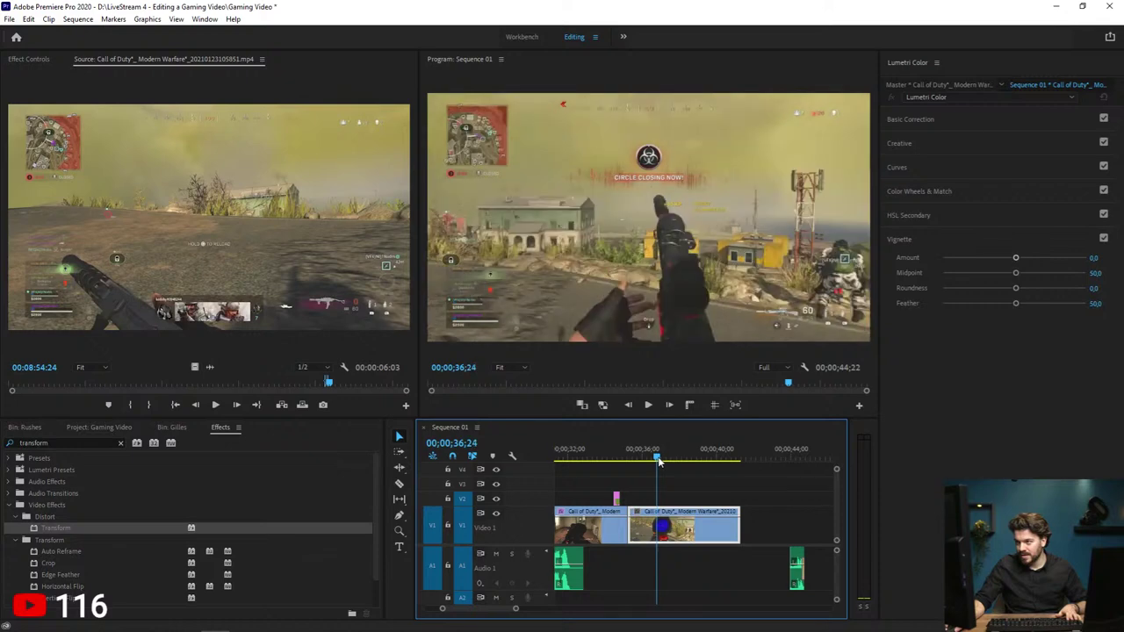
drag(797, 580, 665, 575)
click(657, 459)
key(space)
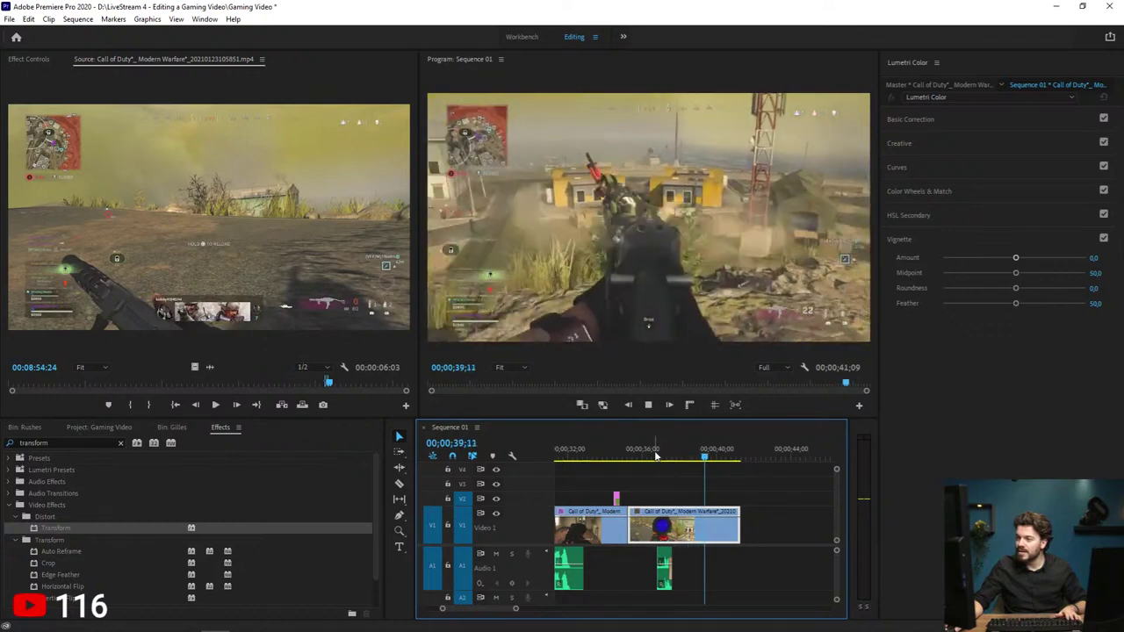
key(space)
key(space)
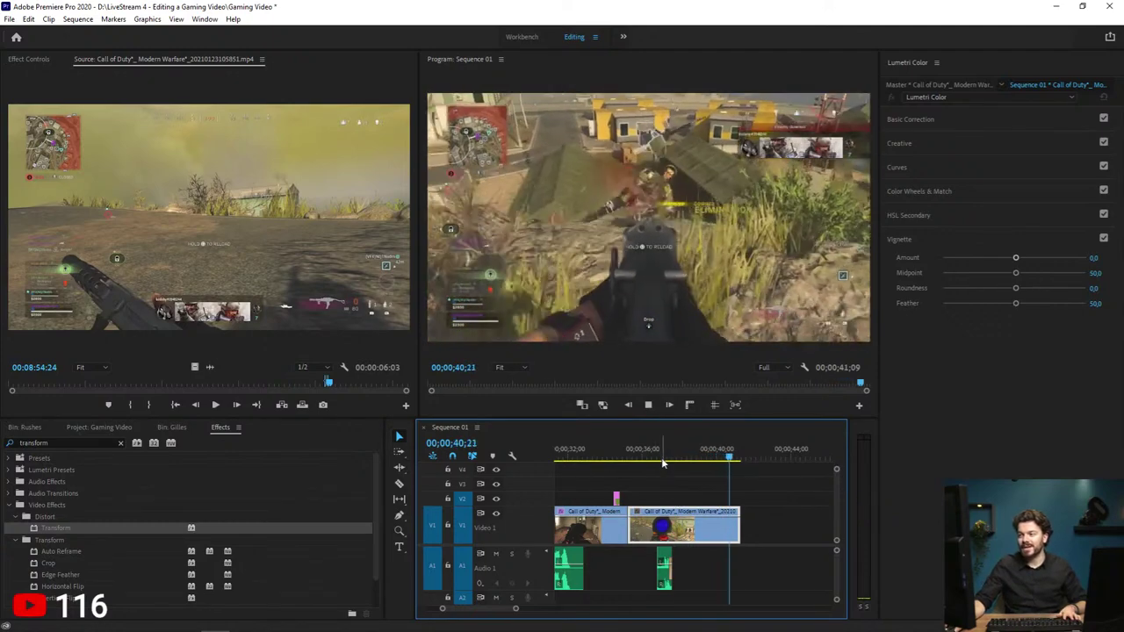
key(space)
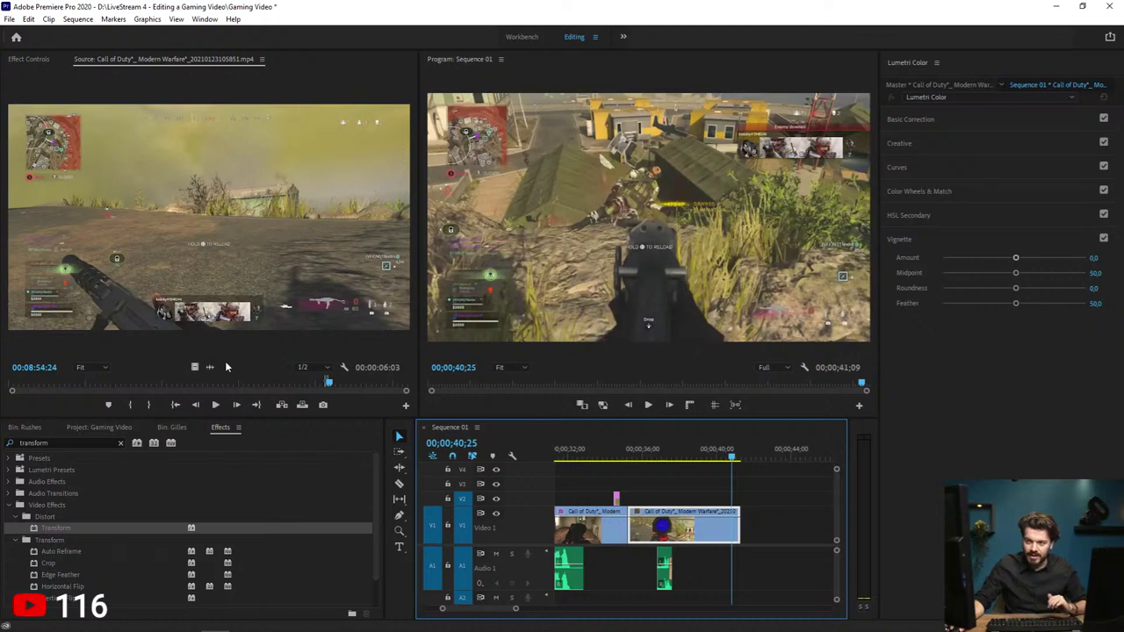
Step: Add only the audio of the marked excerpt on A2, aligned with the new clip, and play them together
drag(209, 367, 641, 599)
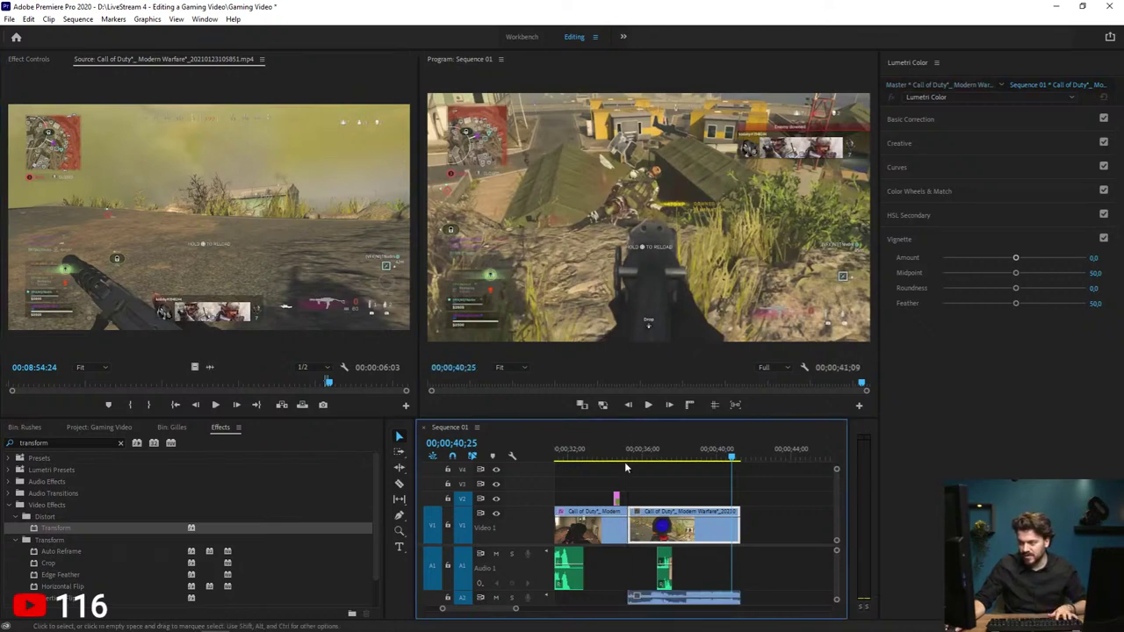
click(639, 455)
key(space)
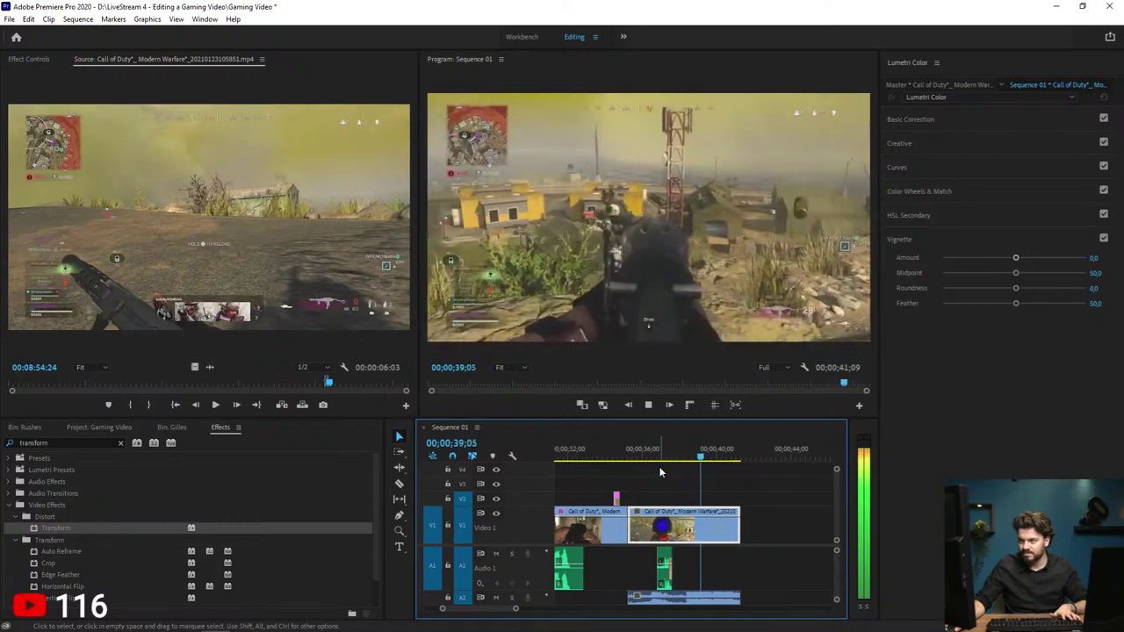
key(space)
Step: Duplicate the last adjustment layer on V2 over the new clip's elimination, starting at 00;00;40;20
drag(714, 459, 718, 466)
key(Right)
key(Right)
key(Right)
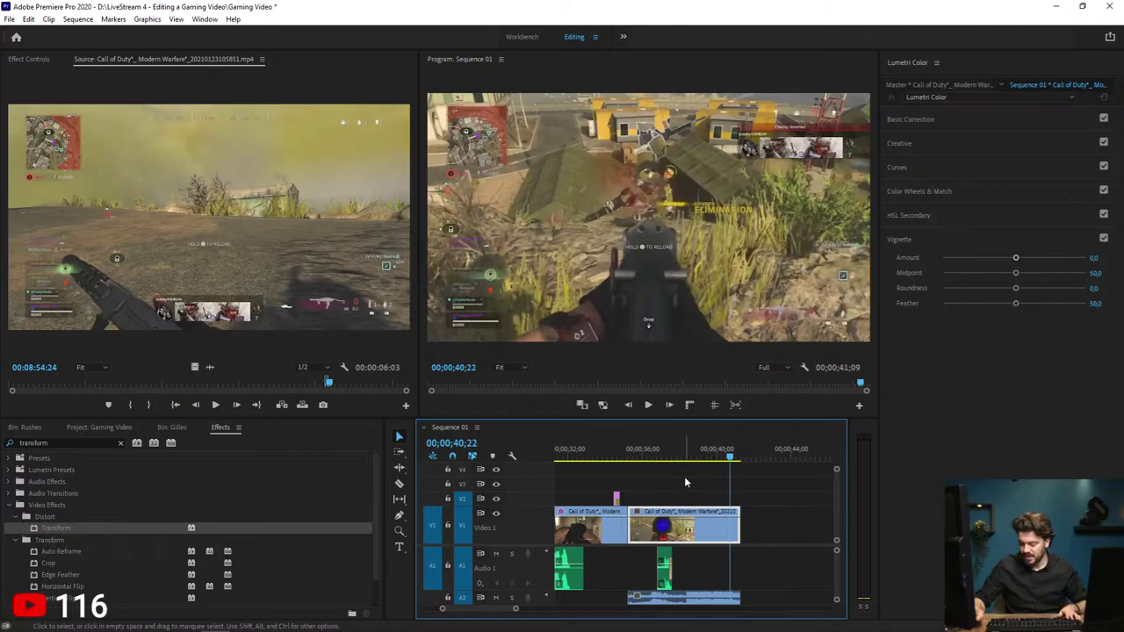
key(Right)
key(Right)
key(Left)
drag(616, 499, 740, 497)
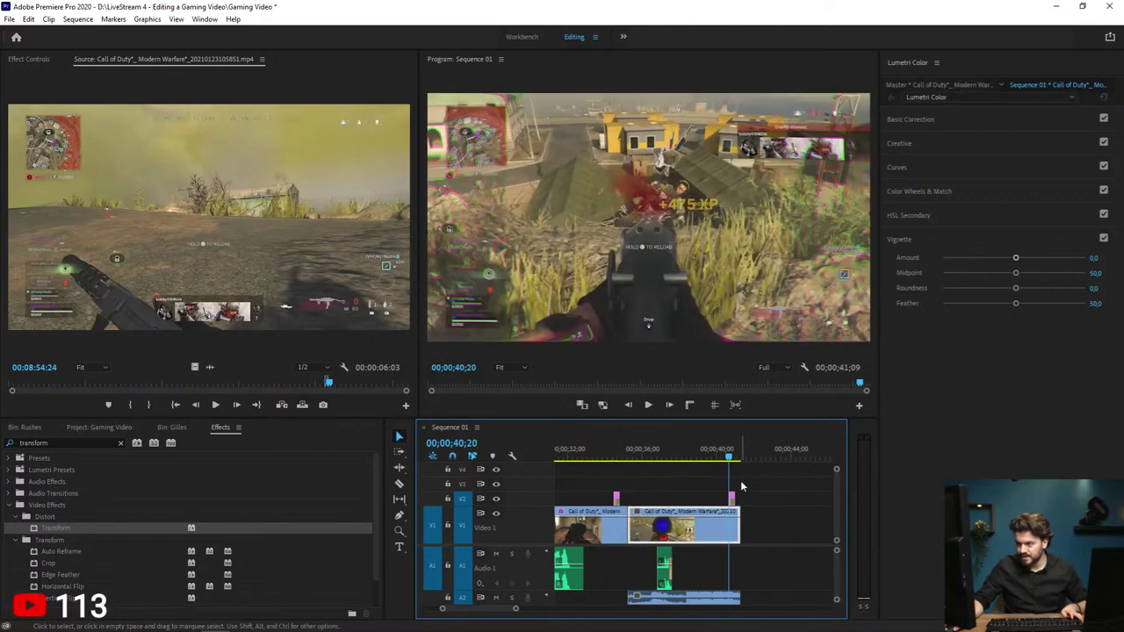
Step: Nudge the last adjustment layer on V2 a few frames earlier and play the clip's ending
click(733, 498)
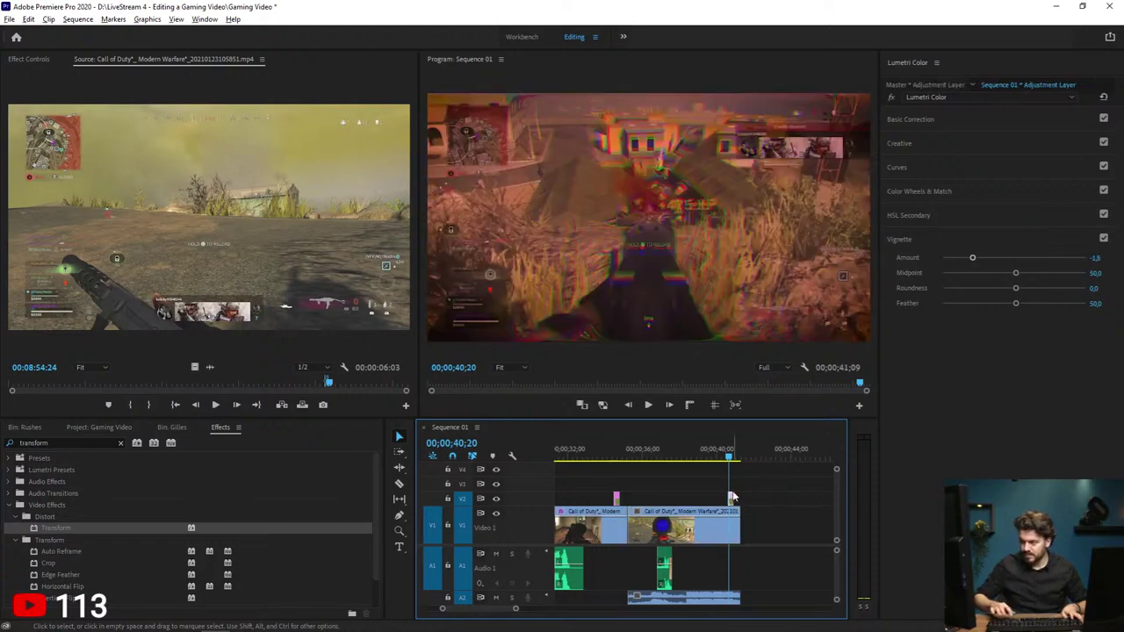
key(Left)
key(Left)
key(Left)
key(space)
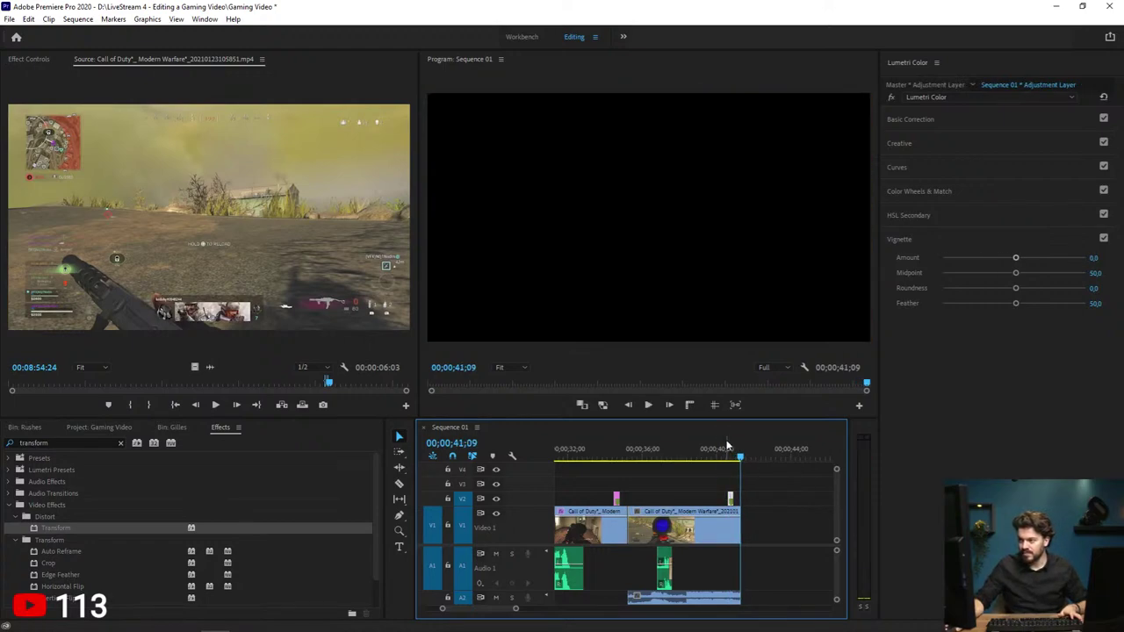
click(720, 449)
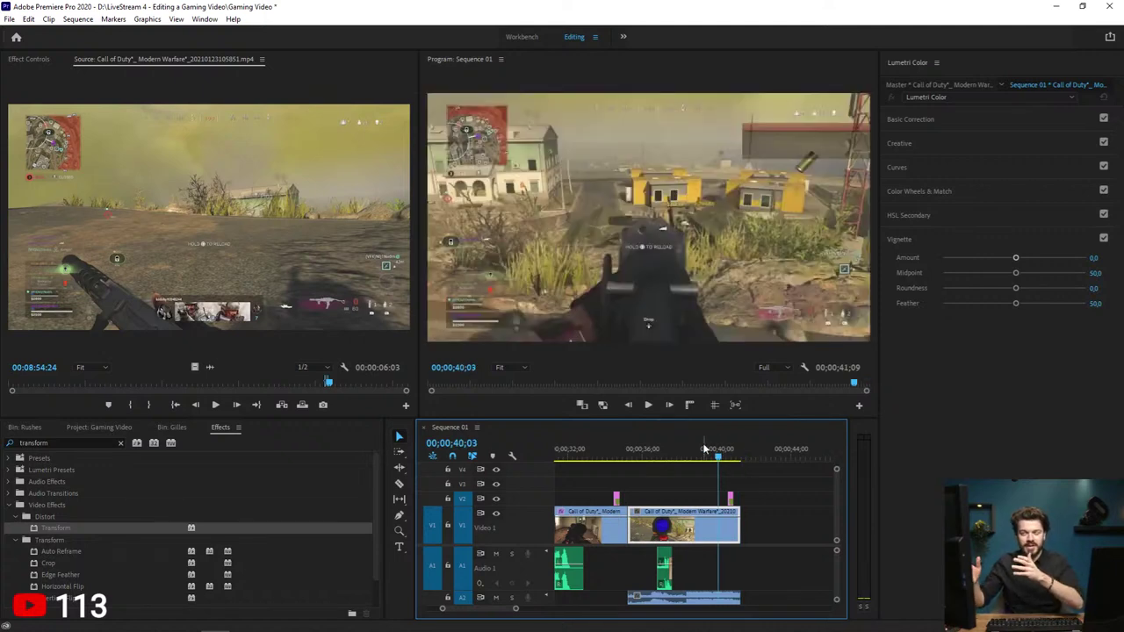
Step: Play the montage from 00;00;34;22 to its end and save the project
key(minus)
key(minus)
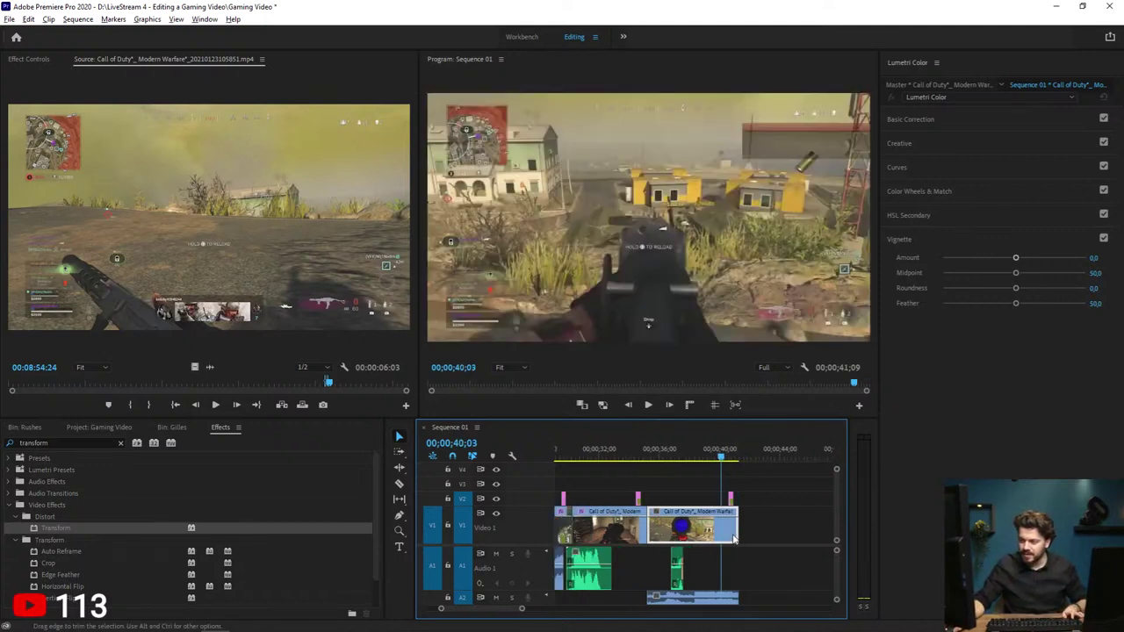
scroll(726, 532, up, 3)
click(745, 454)
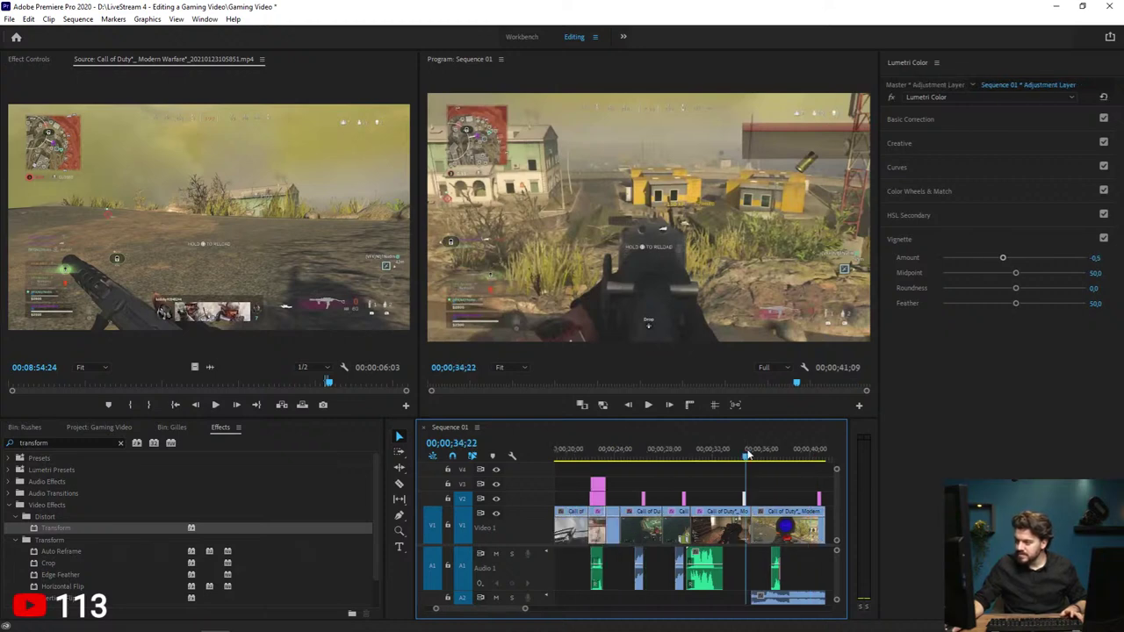
key(space)
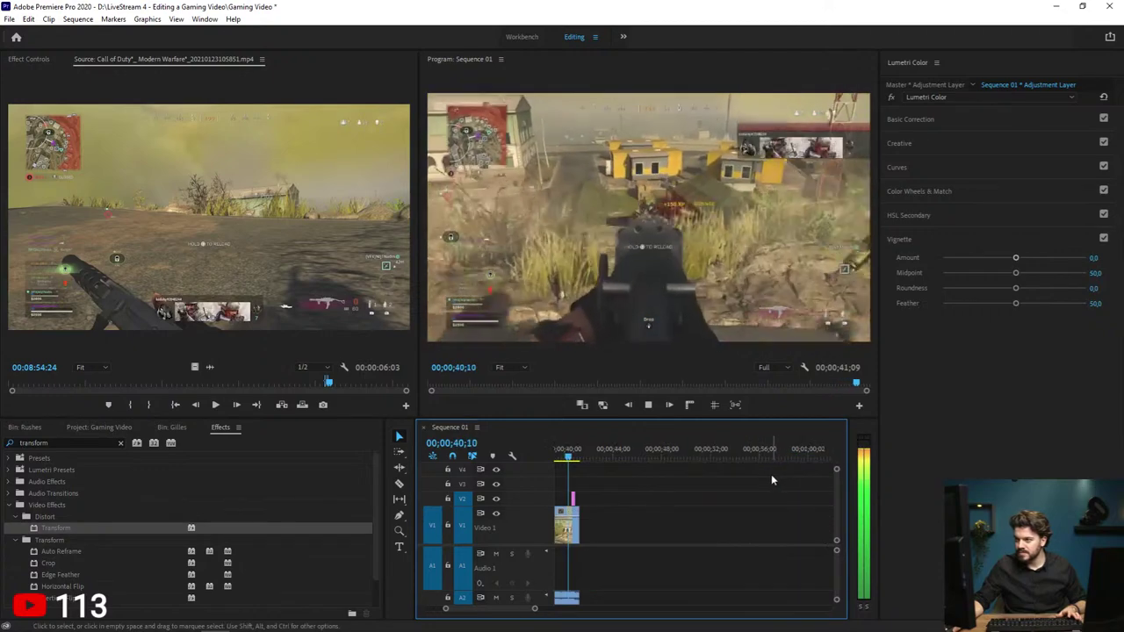
key(ctrl+s)
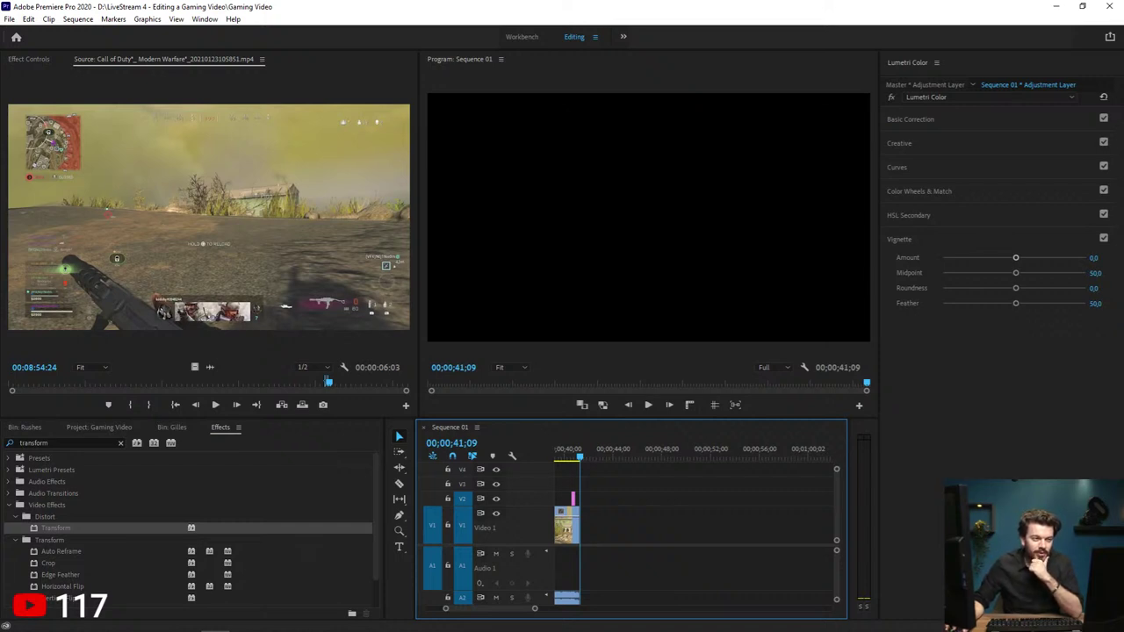
Step: Replay the indoor doorway clip from about 00;00;30;14 to check how its sound snippet matches the action
key(backslash)
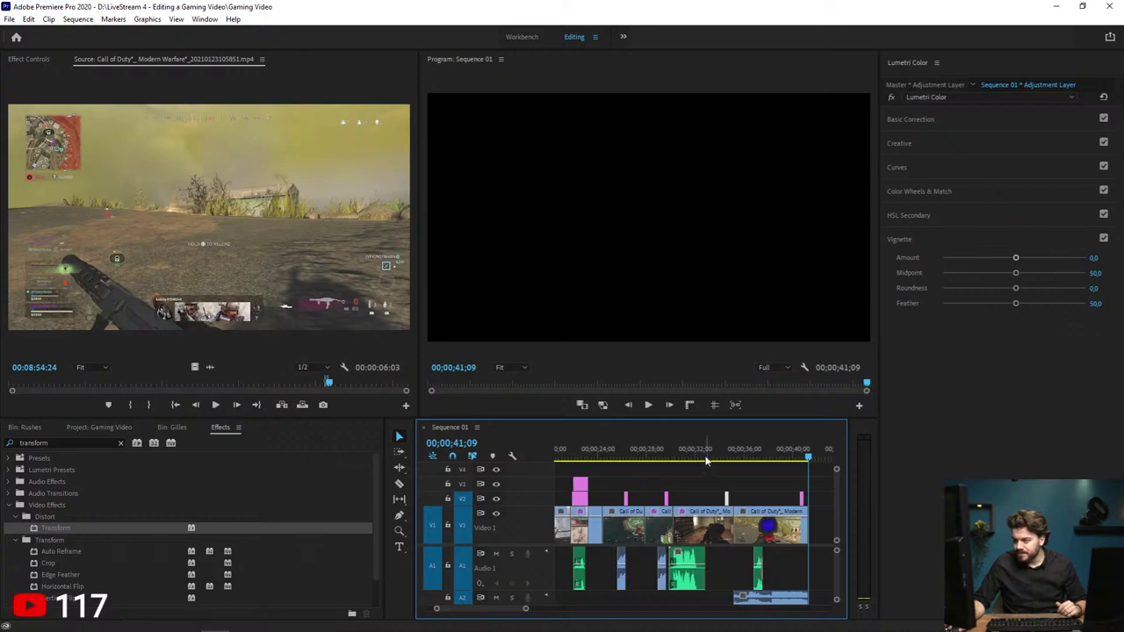
click(697, 455)
click(708, 527)
key(space)
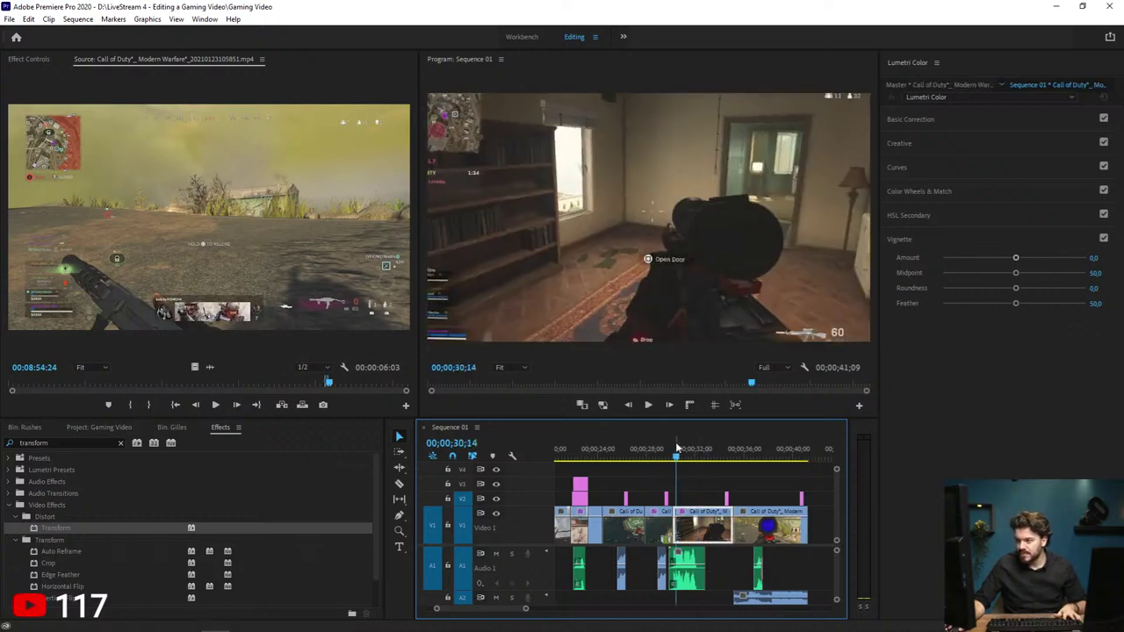
click(680, 450)
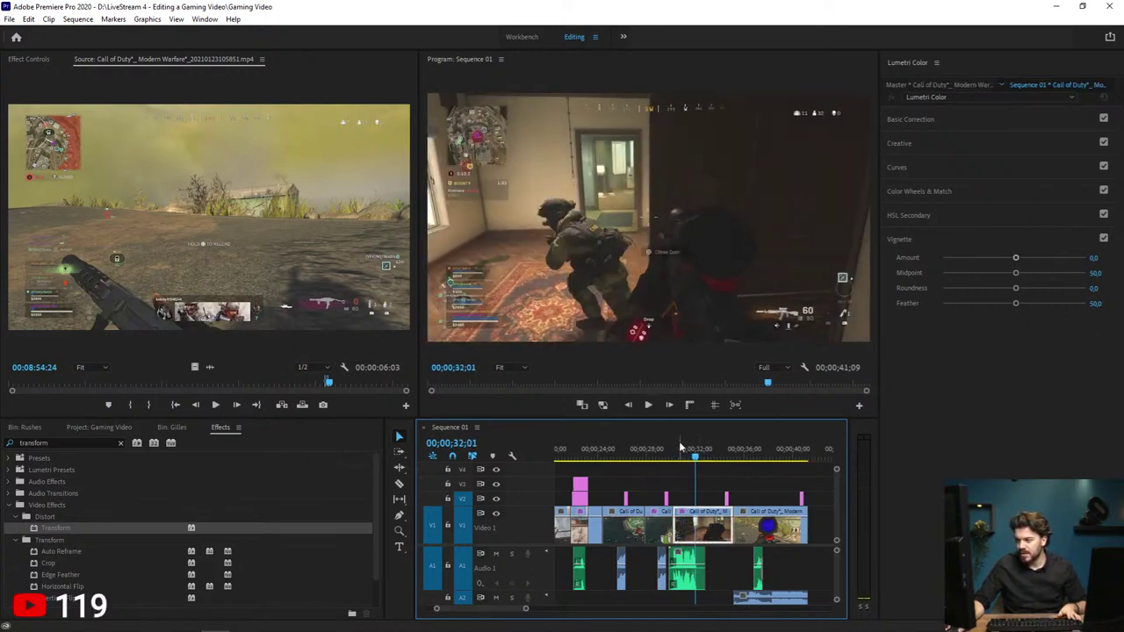
click(679, 443)
key(space)
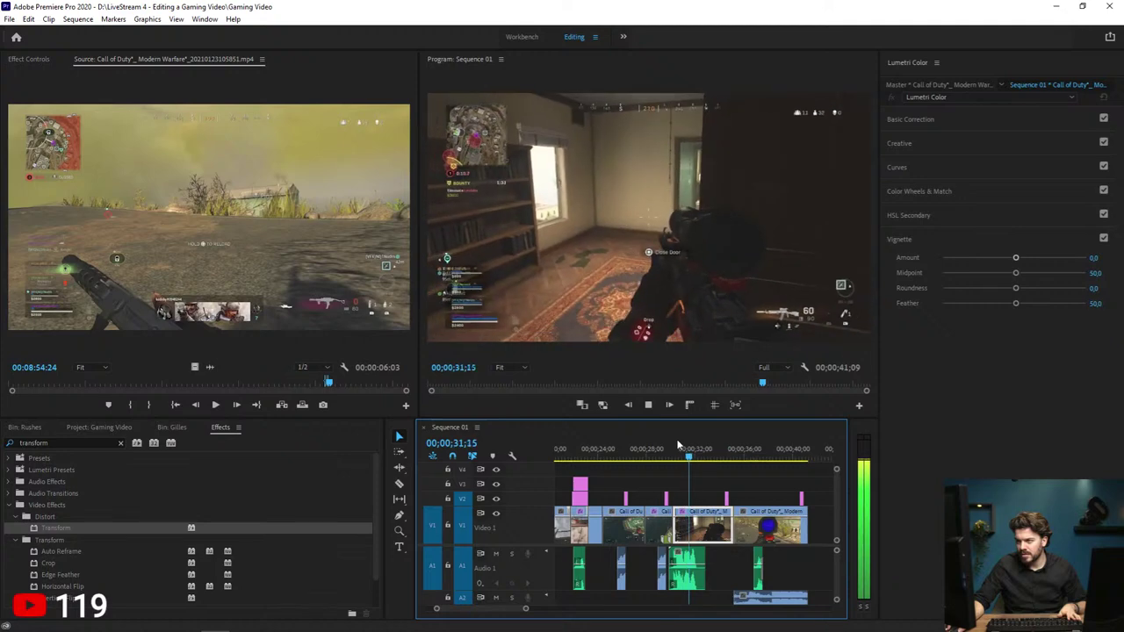
click(677, 446)
key(space)
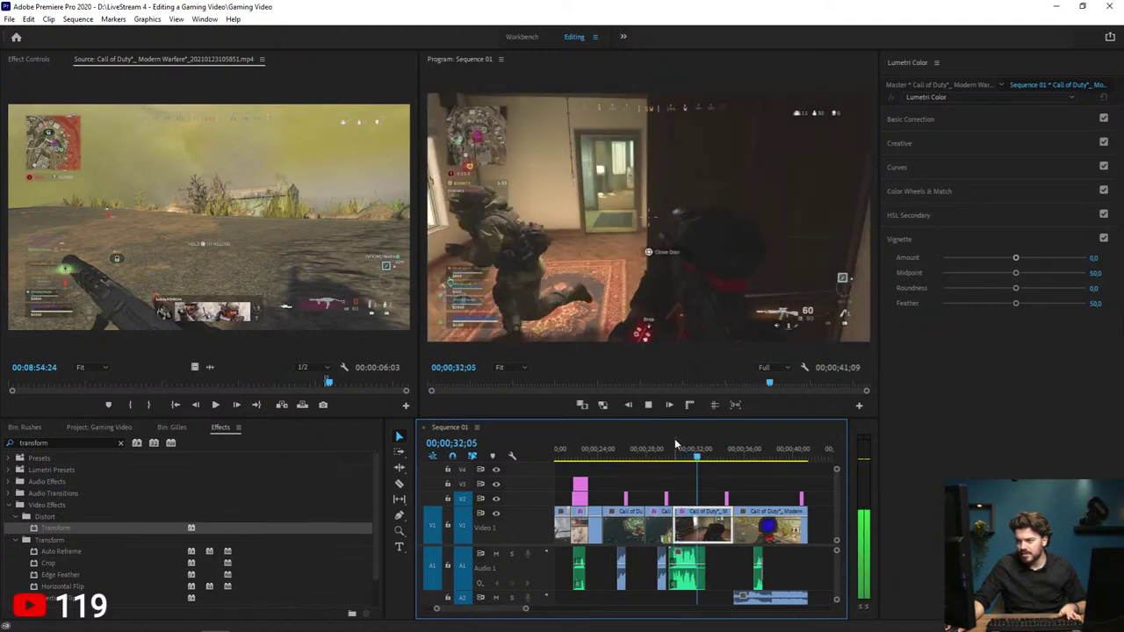
key(space)
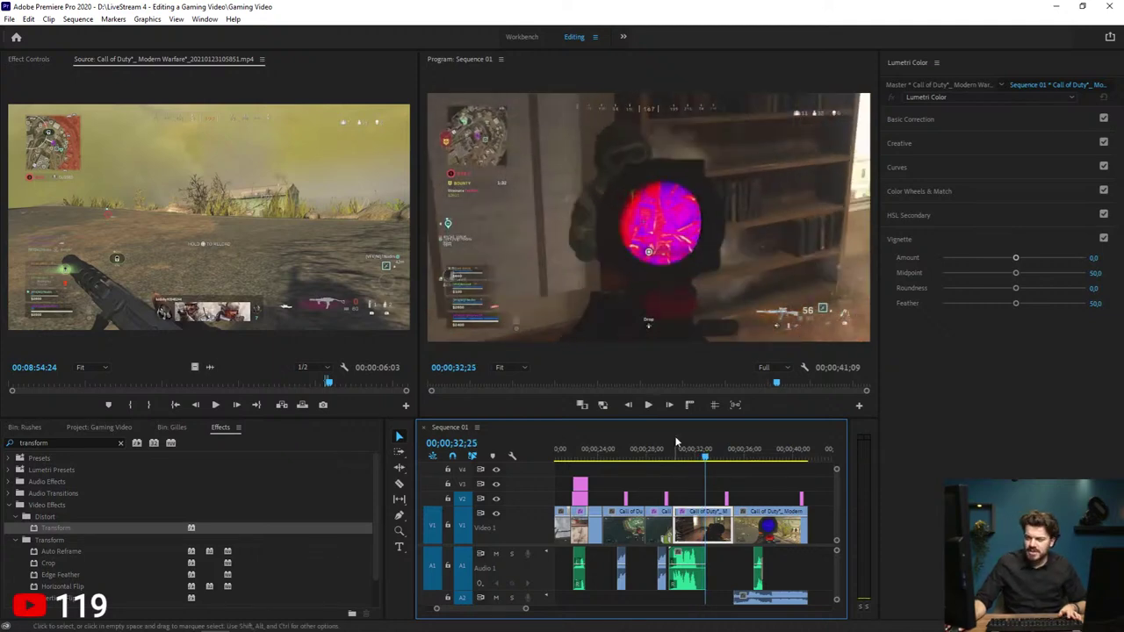
click(672, 452)
key(space)
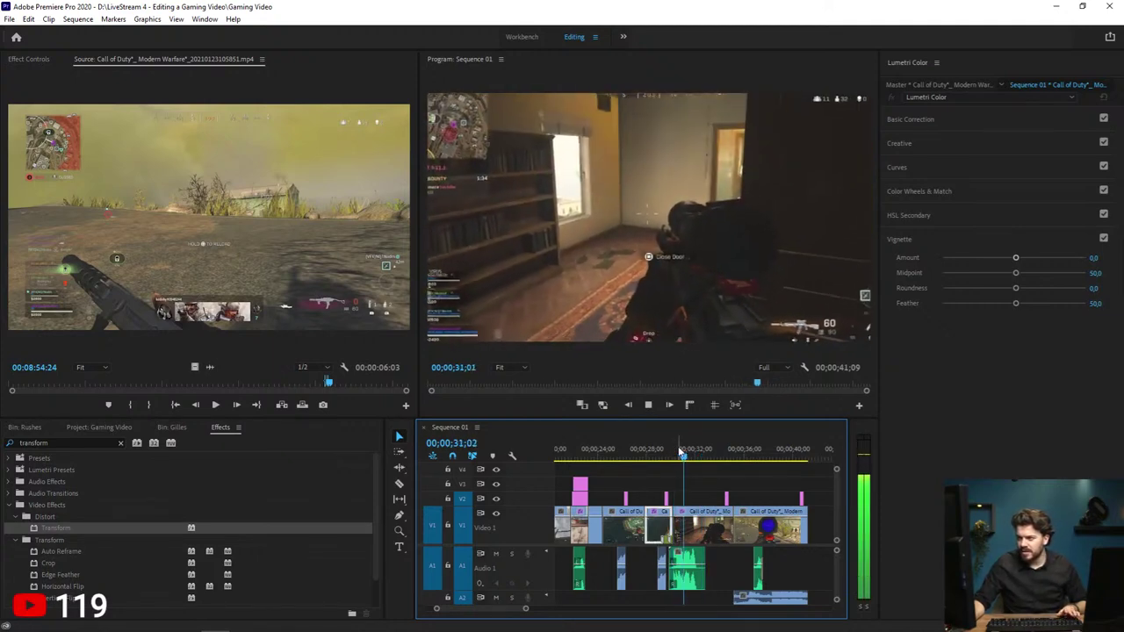
click(708, 533)
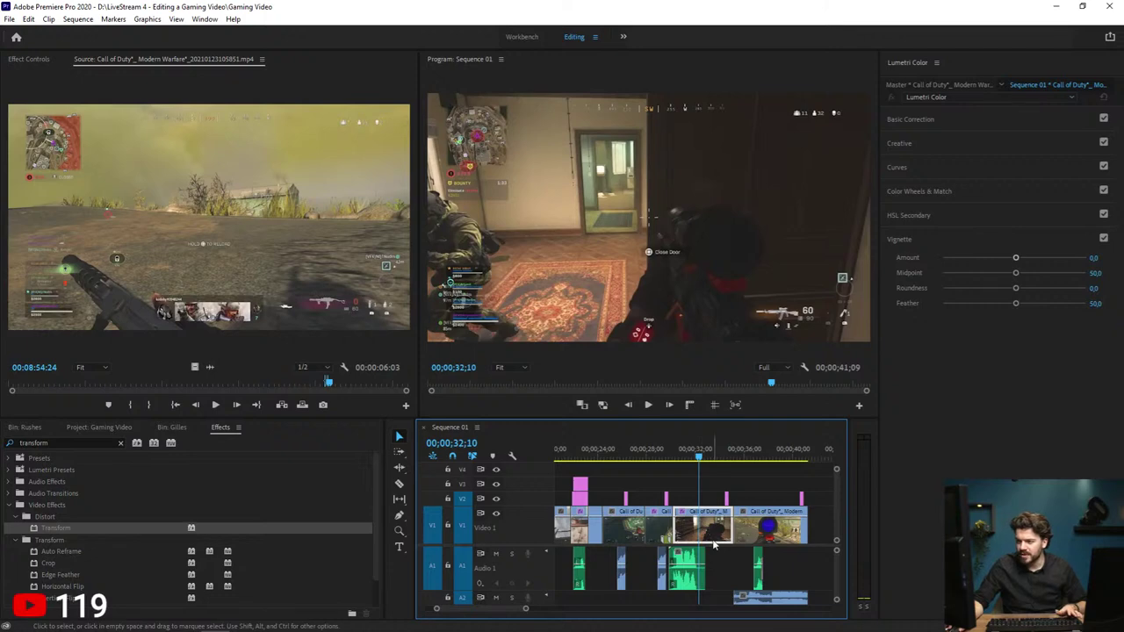
right_click(708, 536)
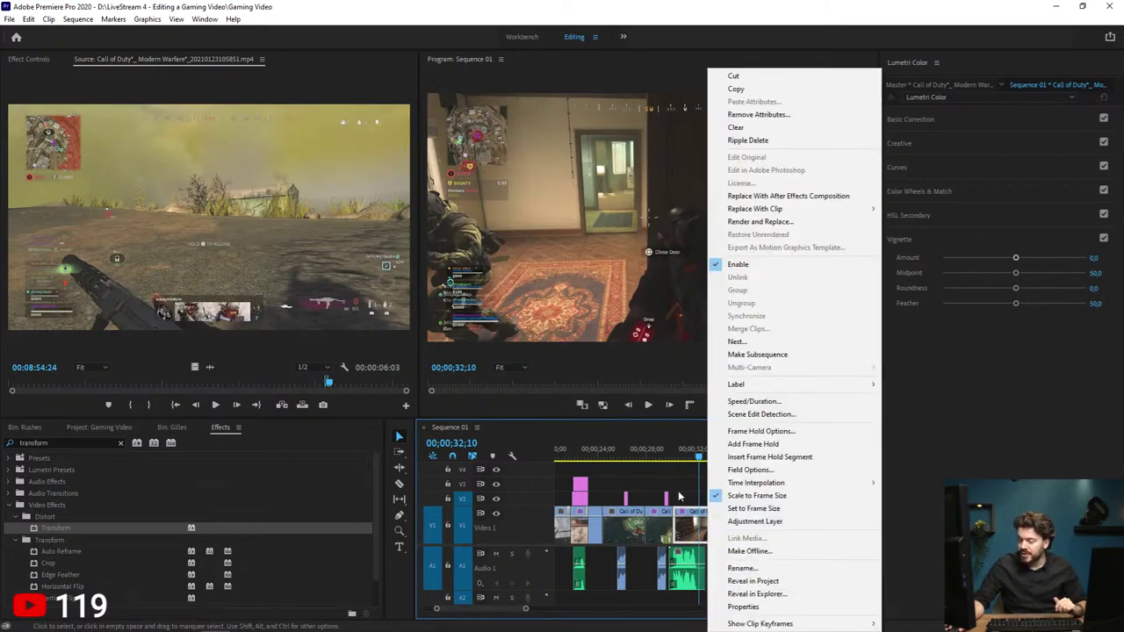
click(679, 497)
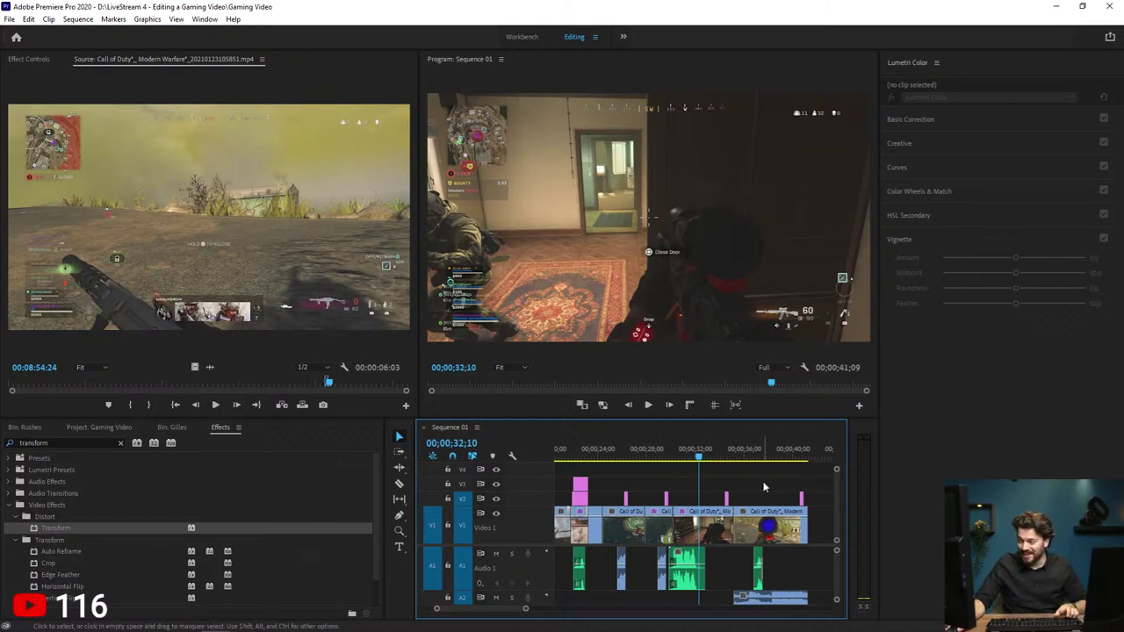
Step: Save the project, clear the transform search from the effects list, and select the indoor doorway clip
key(ctrl+s)
alt+scroll(753, 483, down, 2)
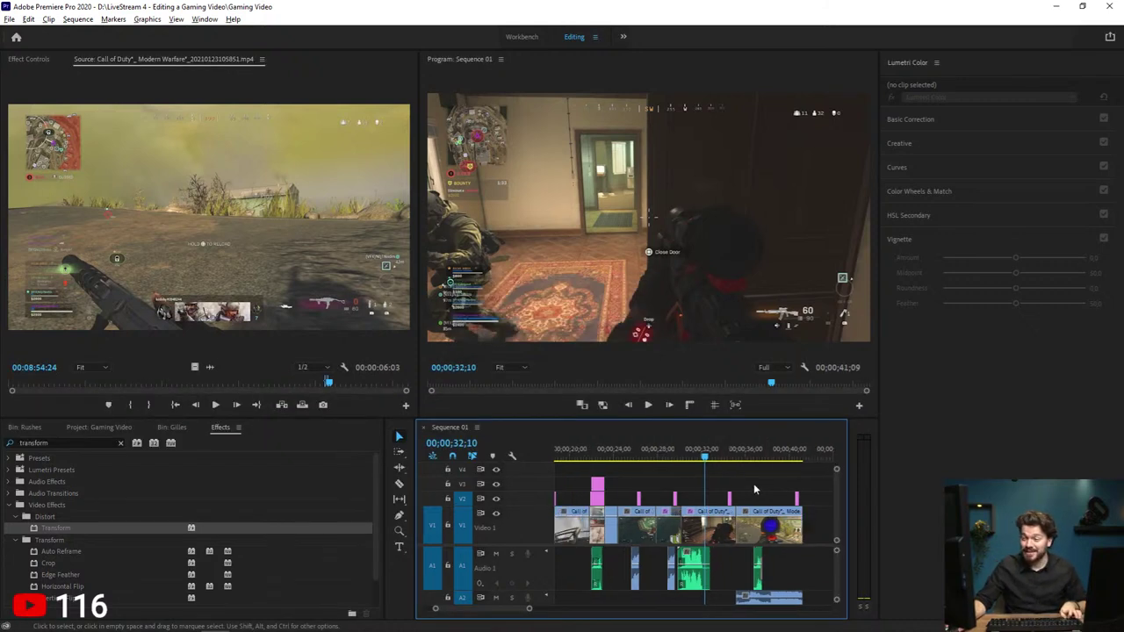
scroll(730, 486, down, 1)
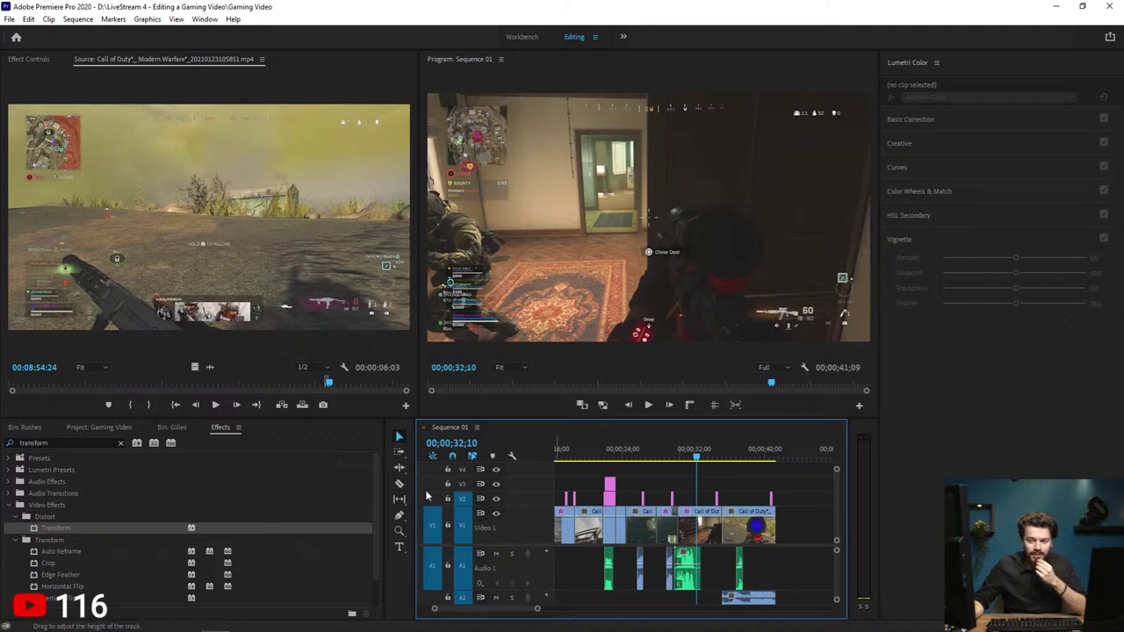
click(121, 443)
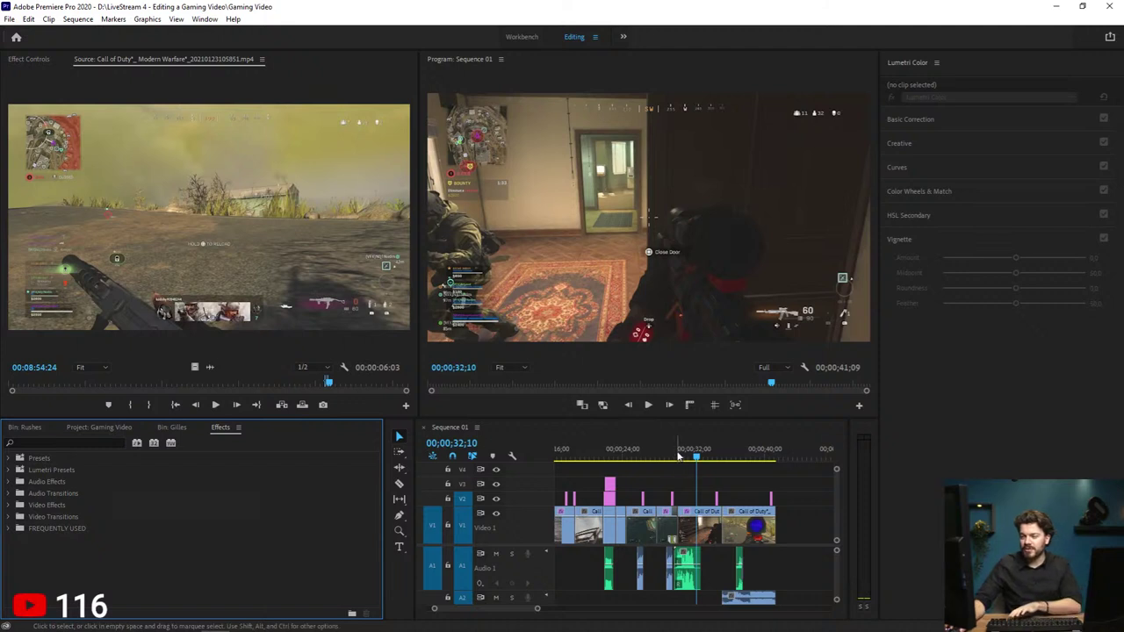
click(704, 527)
click(703, 527)
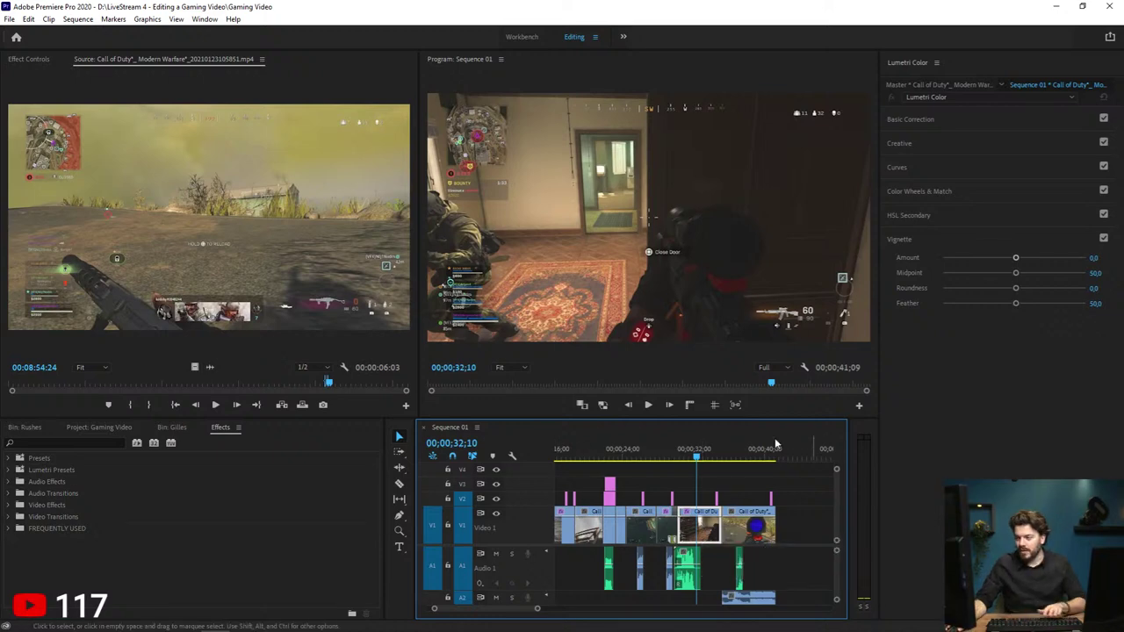
Step: Split the last clip on V1 and its game audio on A2 at 00;00;36;28, at the "Hello there" sound
click(736, 453)
key(space)
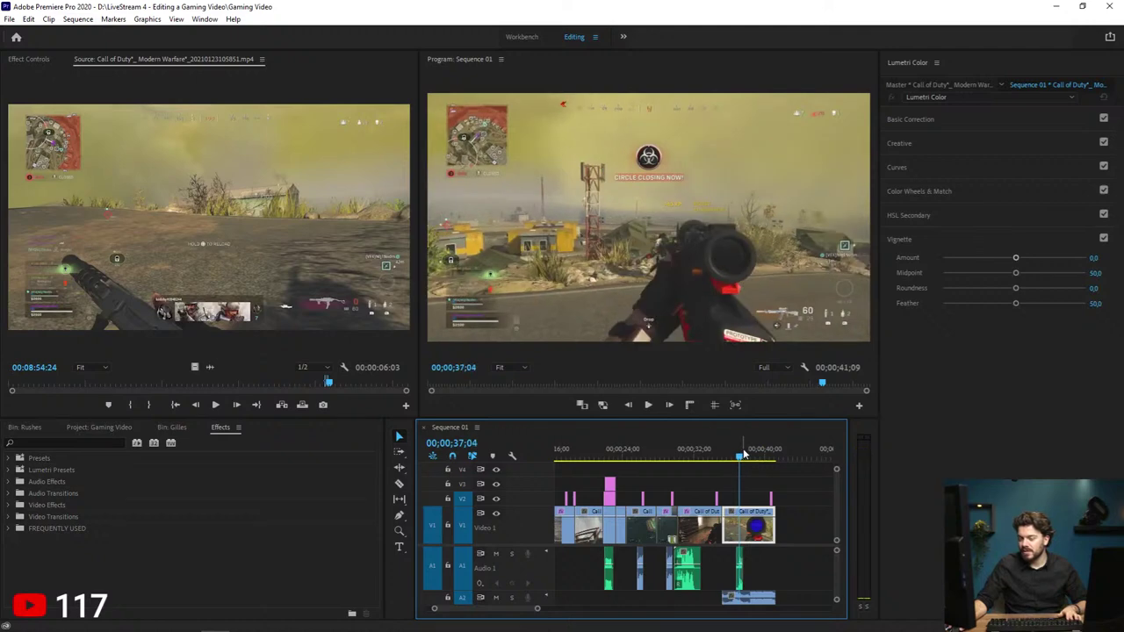
key(space)
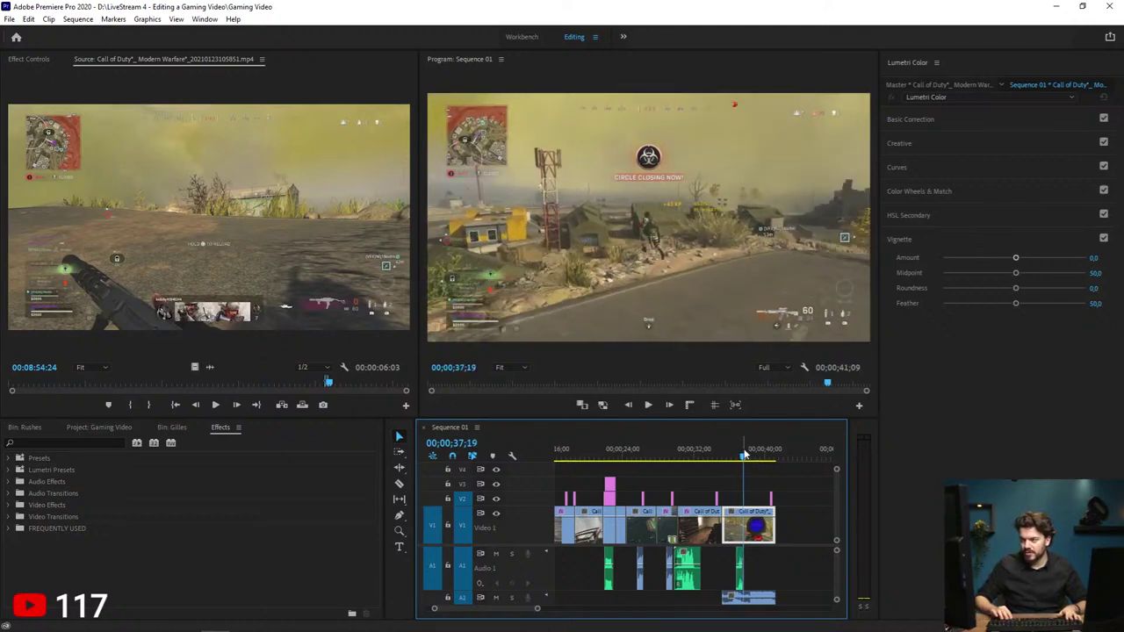
key(Left)
key(Left)
key(Left)
key(Left)
key(Left)
key(Left)
key(Left)
key(Left)
key(Left)
key(Left)
key(Left)
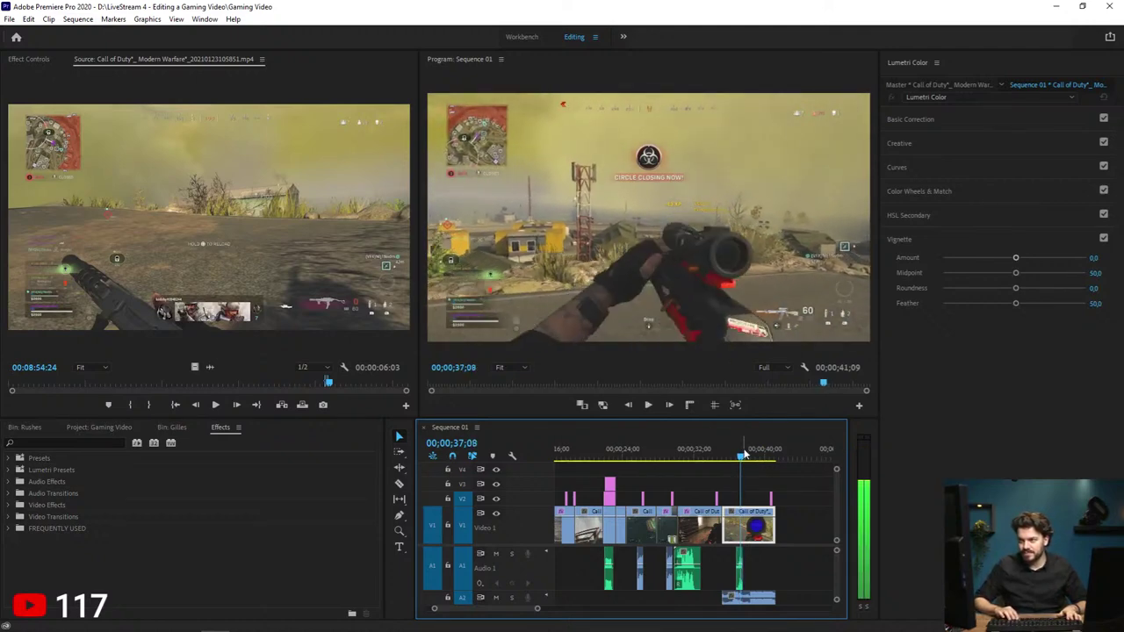
key(Left)
key(Left)
key(Left)
key(Left)
key(Left)
key(Left)
key(Left)
key(Left)
key(Left)
key(Left)
key(Left)
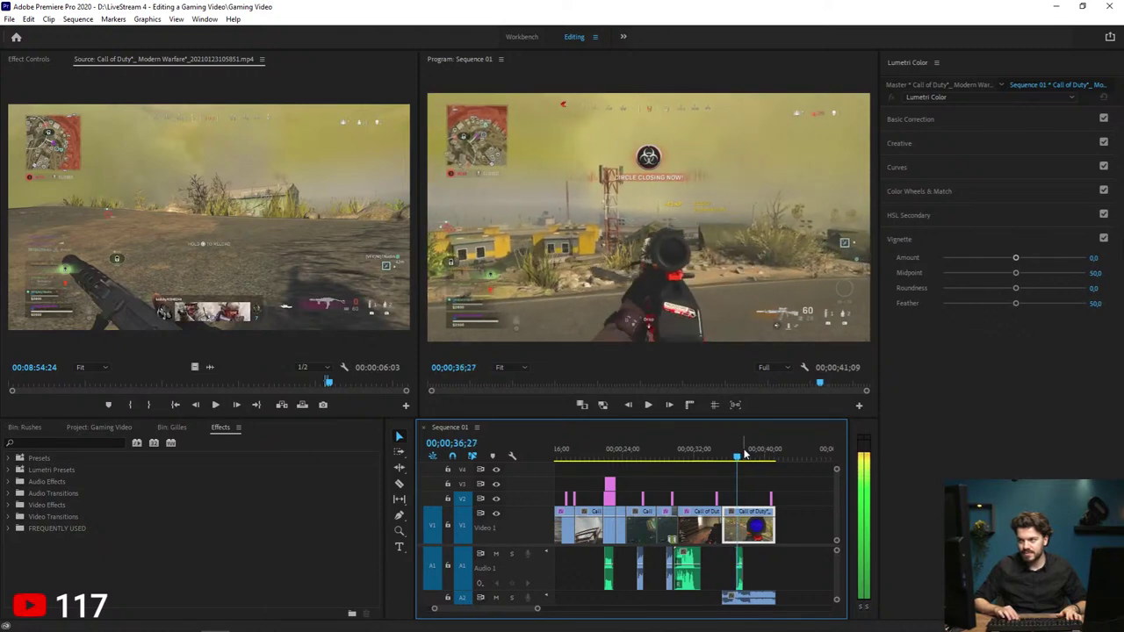
key(shift+k)
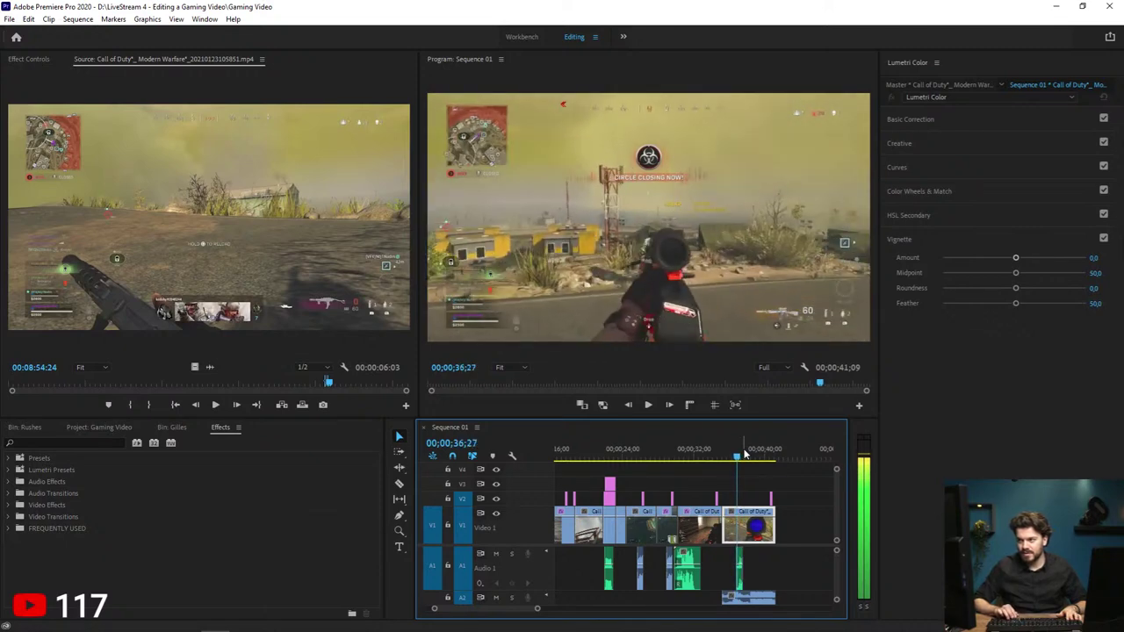
key(Right)
key(c)
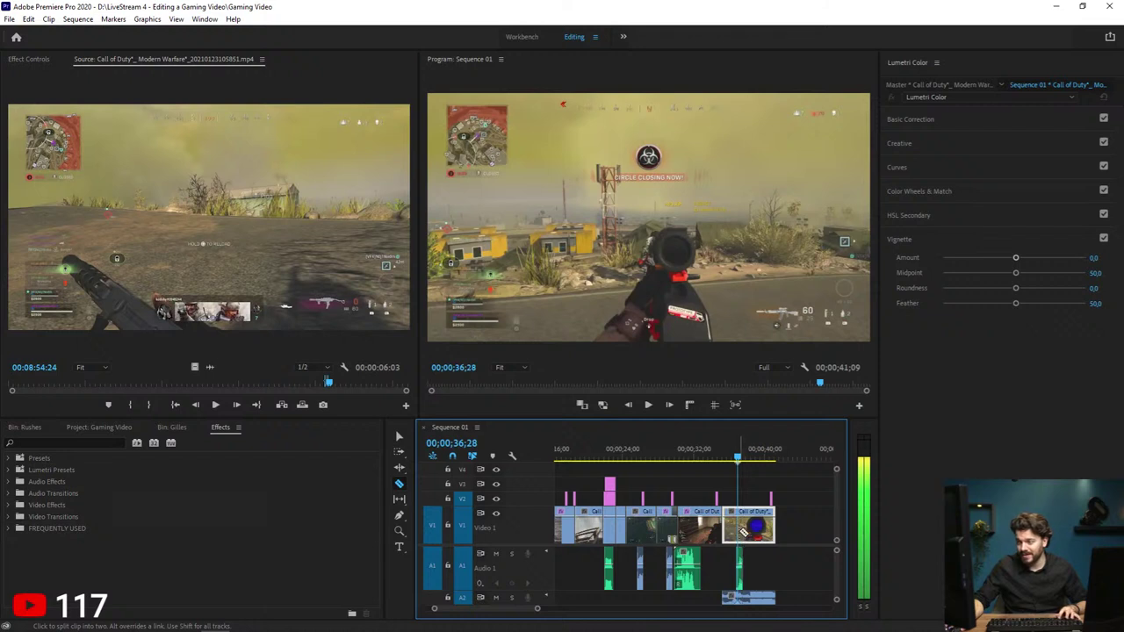
key(v)
click(743, 527)
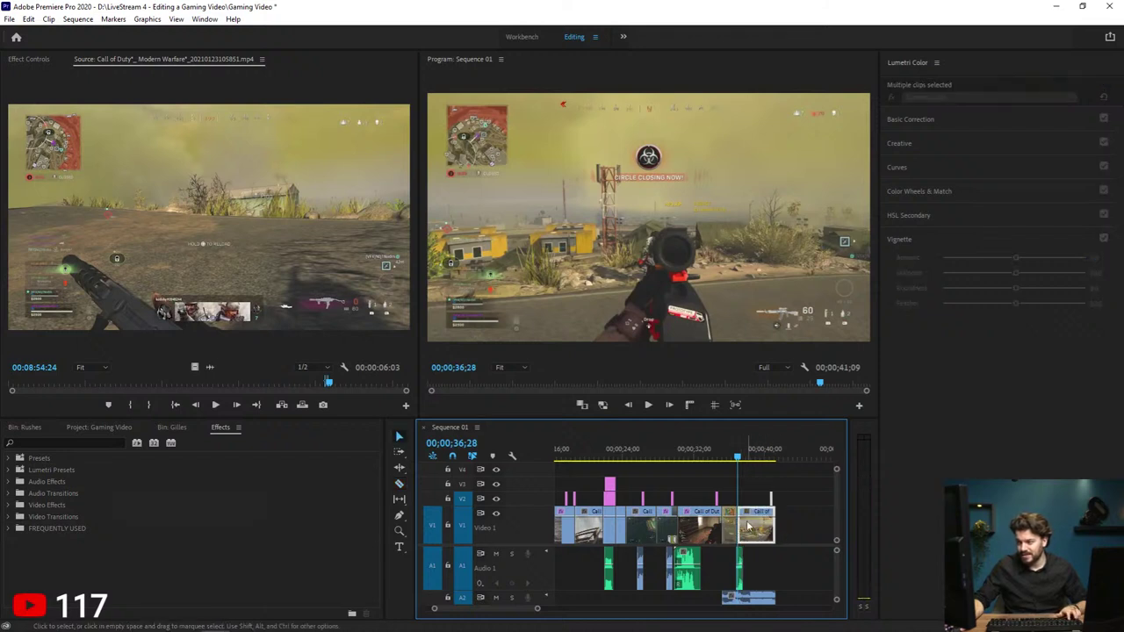
key(c)
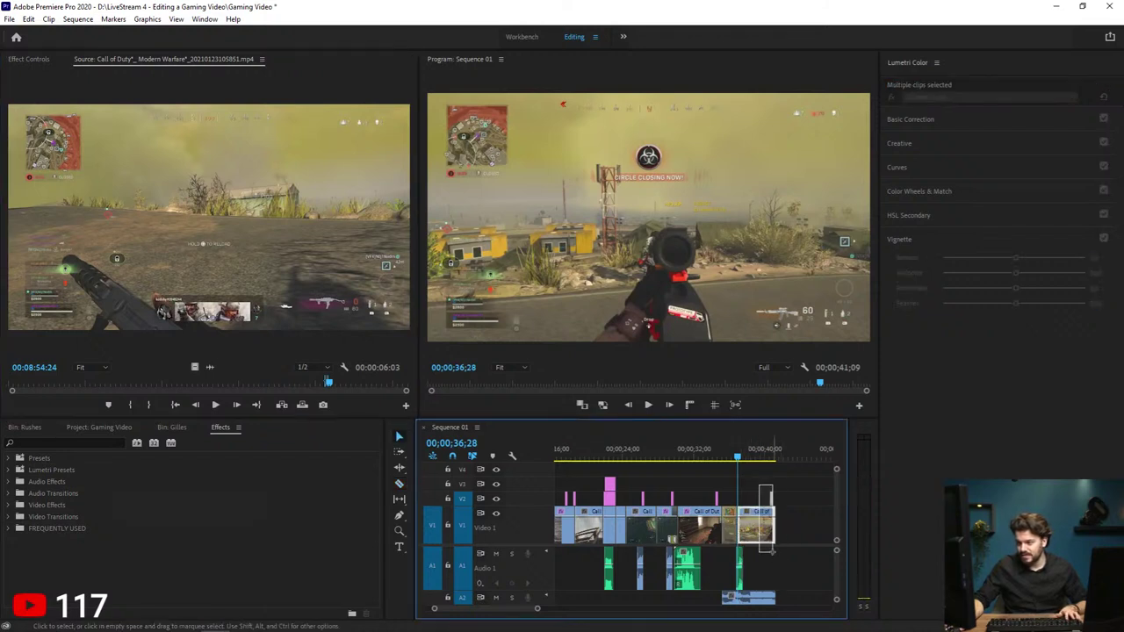
key(v)
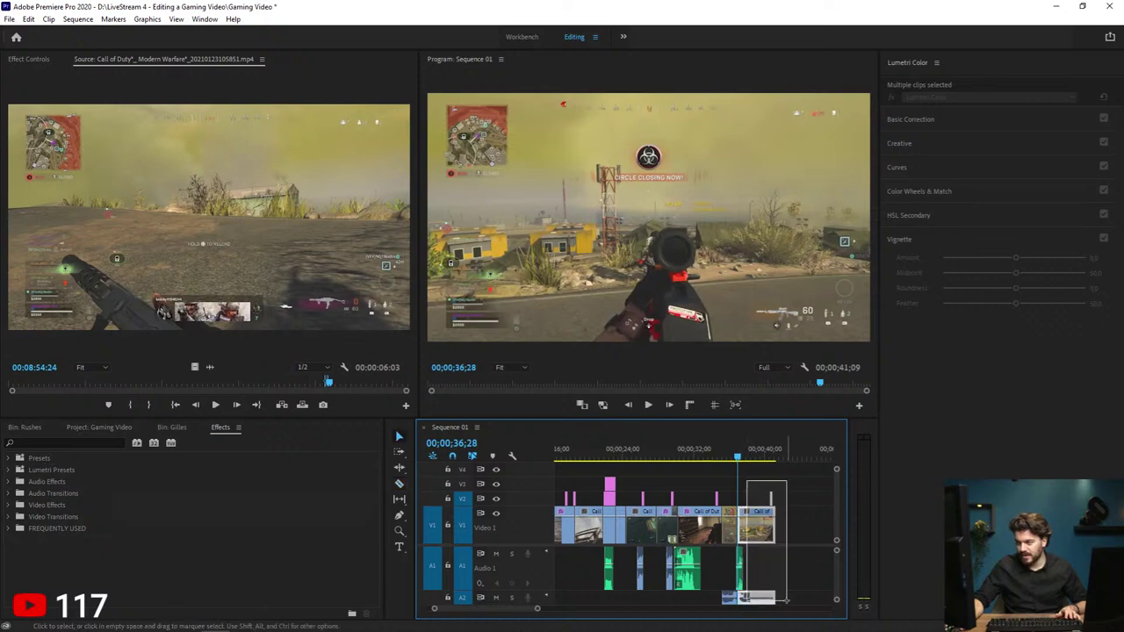
Step: Move the parts after the cut and their adjustment layer about 5 seconds later, and extend the first V1 part about 3 seconds into the gap
drag(759, 534, 805, 544)
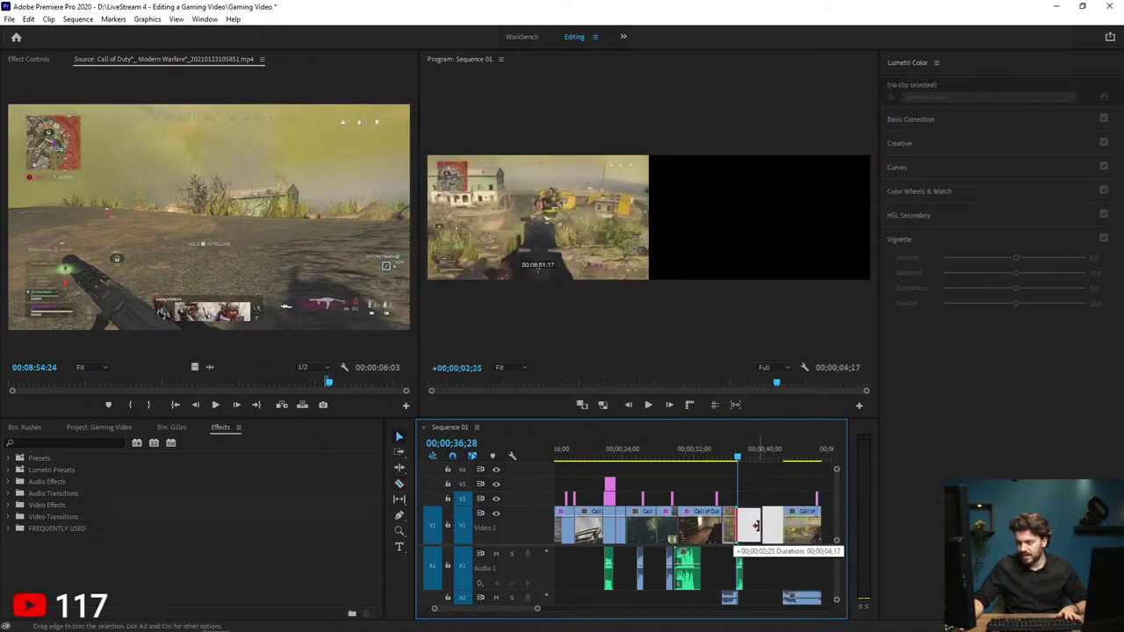
click(752, 532)
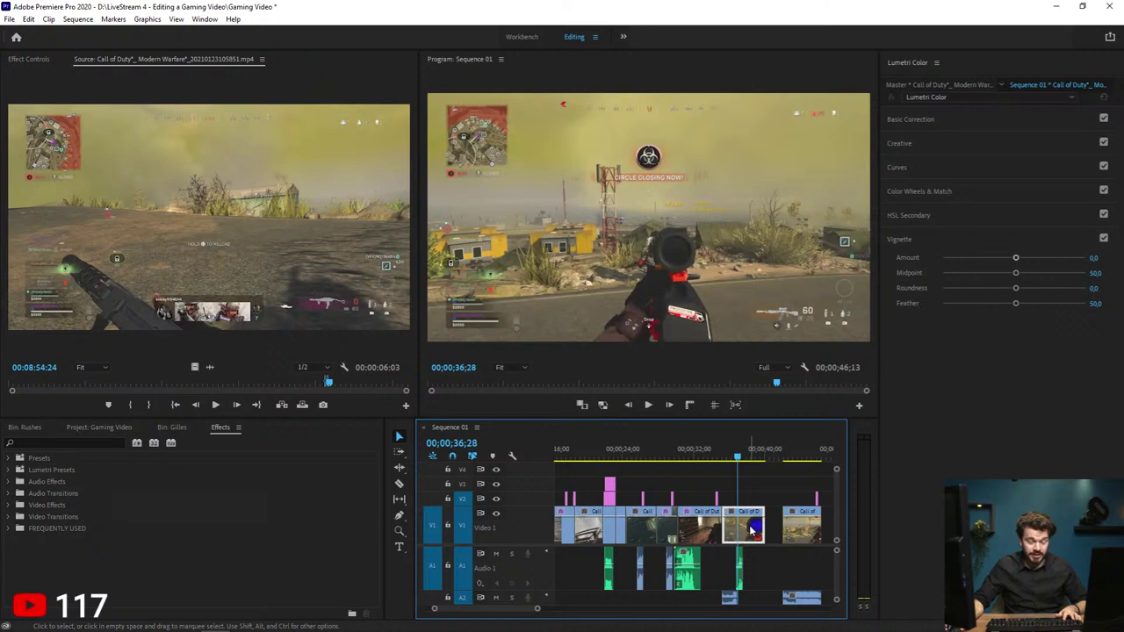
Step: Split the extended V1 part at 00;00;36;28 and zoom the piece after the cut to scale 240 with position 1920, 79
key(ctrl+k)
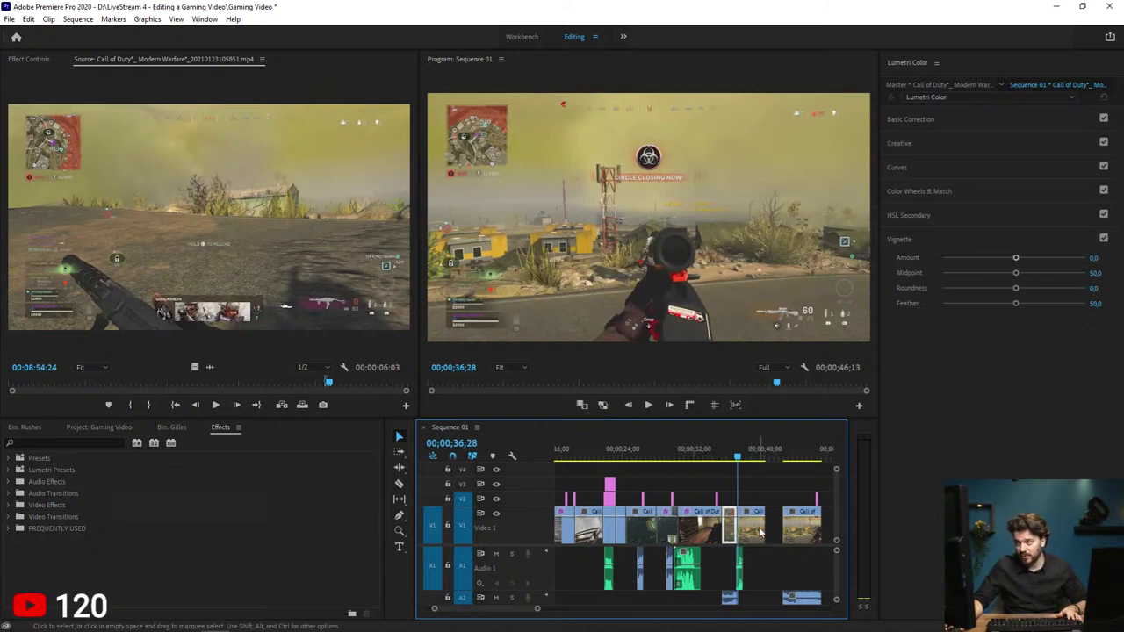
click(760, 532)
click(28, 59)
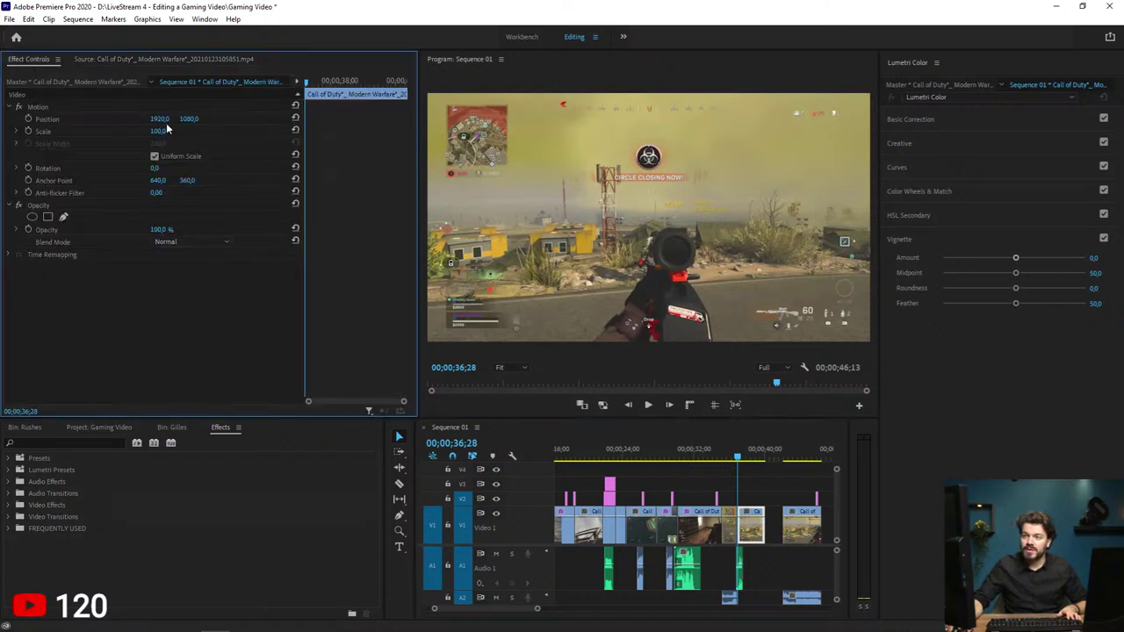
drag(166, 123, 127, 121)
mouse_move(186, 119)
mouse_down()
mouse_move(70, 119)
mouse_move(180, 131)
mouse_up()
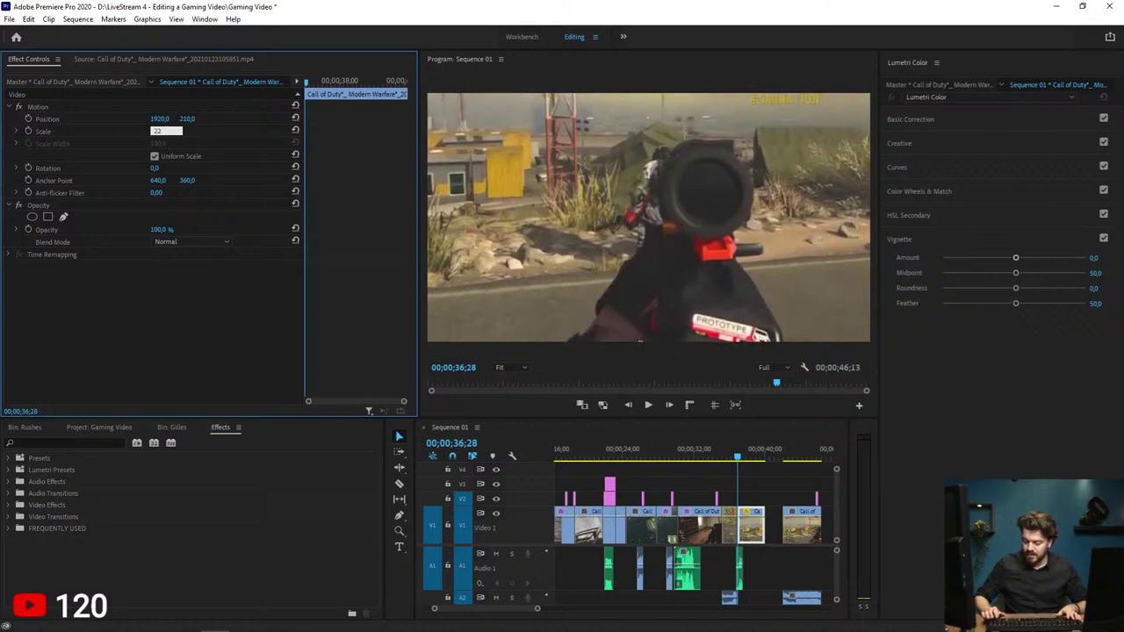
text(228)
key(Return)
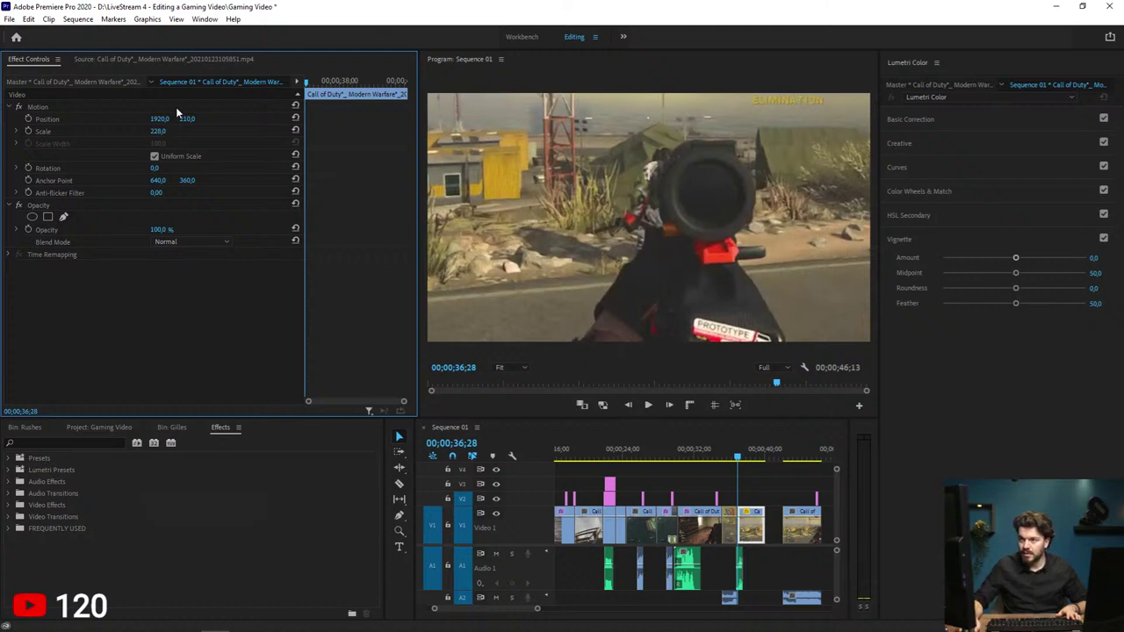
text(240)
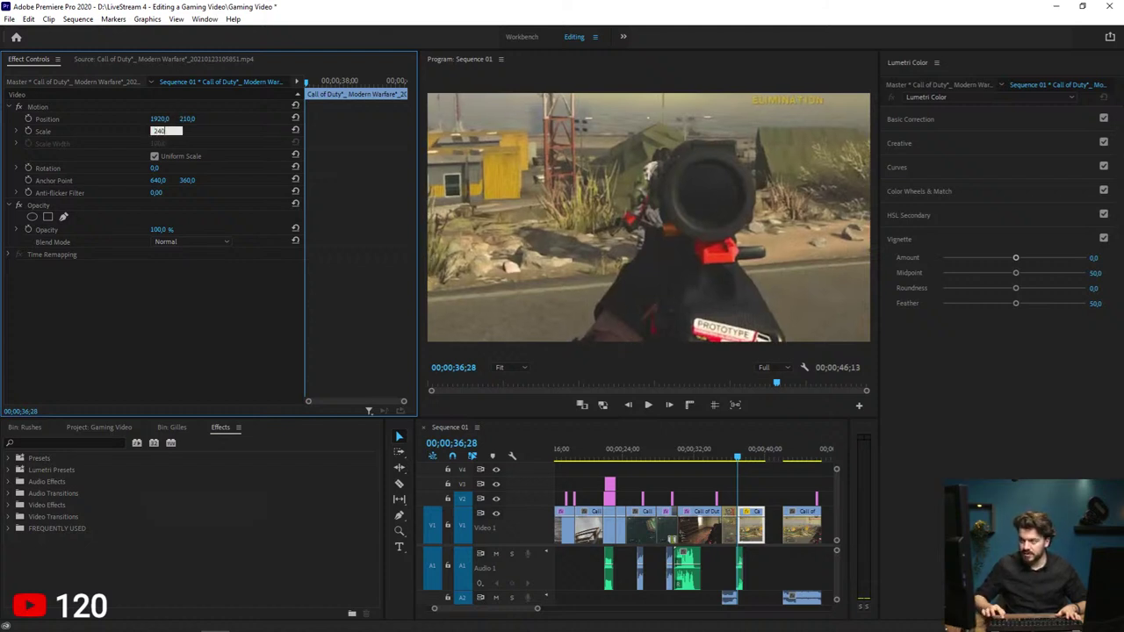
key(Return)
drag(188, 118, 195, 121)
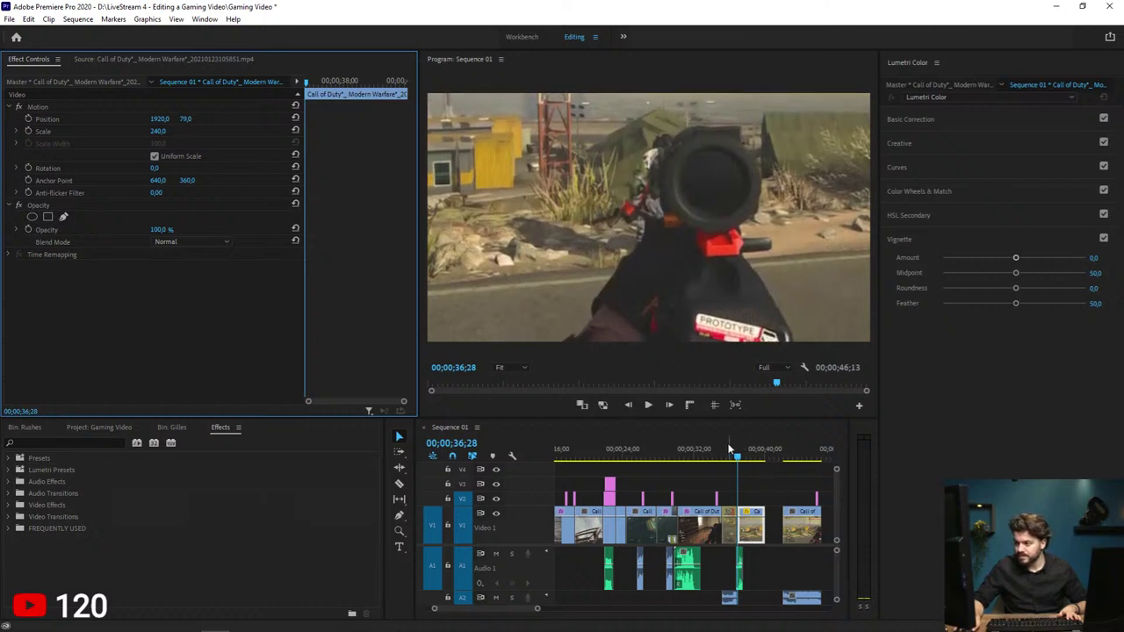
Step: Play the zoomed segment and ripple-trim its end to 00;00;38;00, pulling the following parts up against it
key(space)
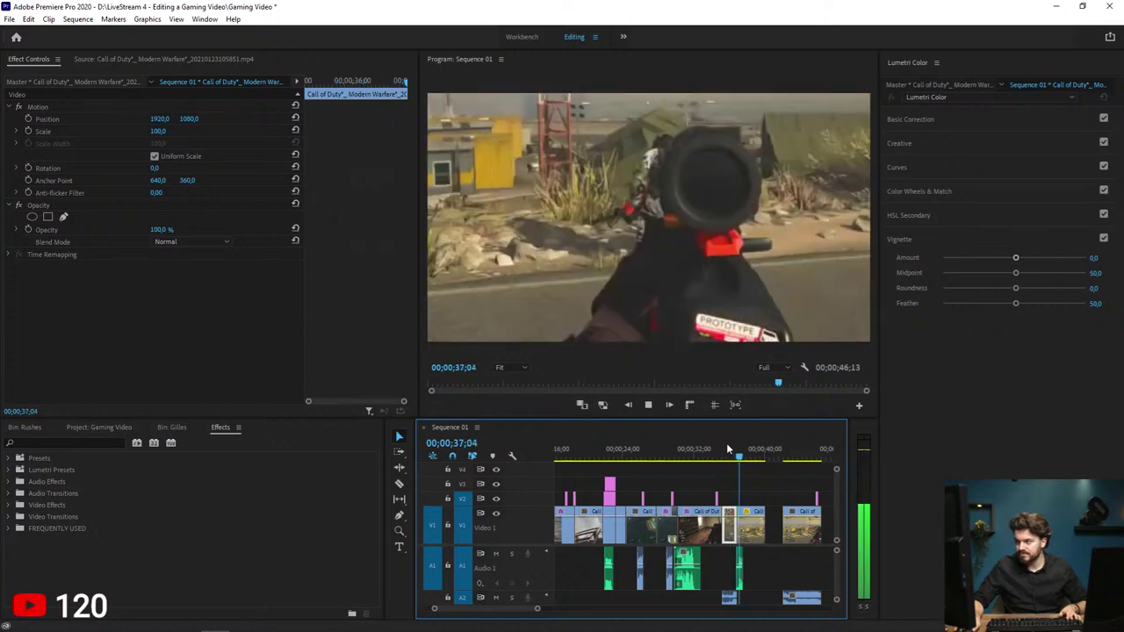
key(space)
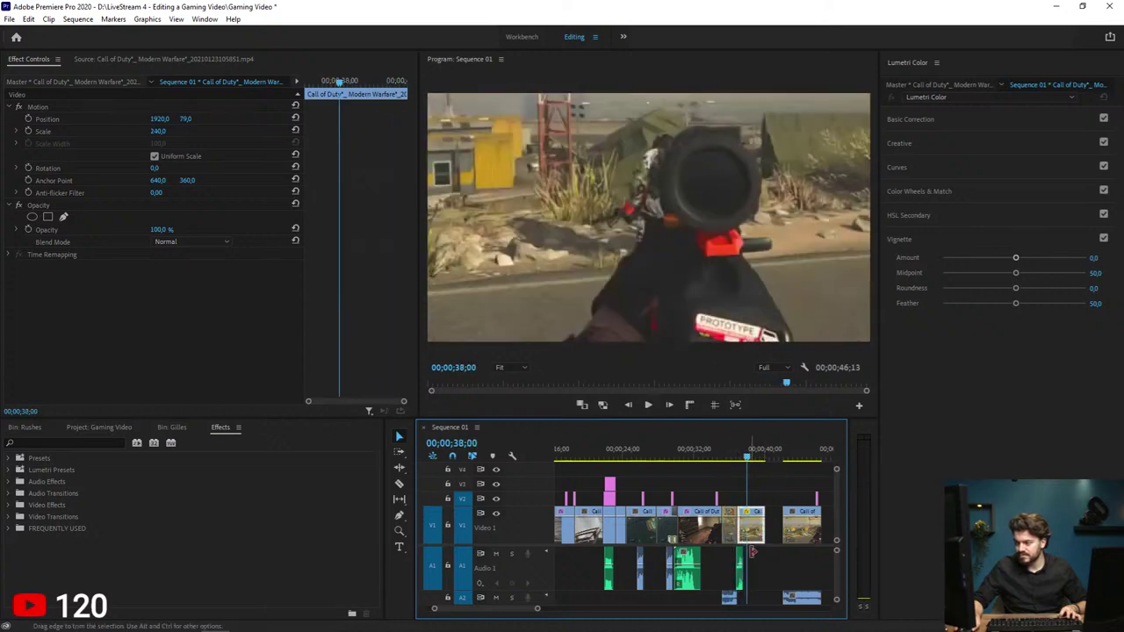
key(w)
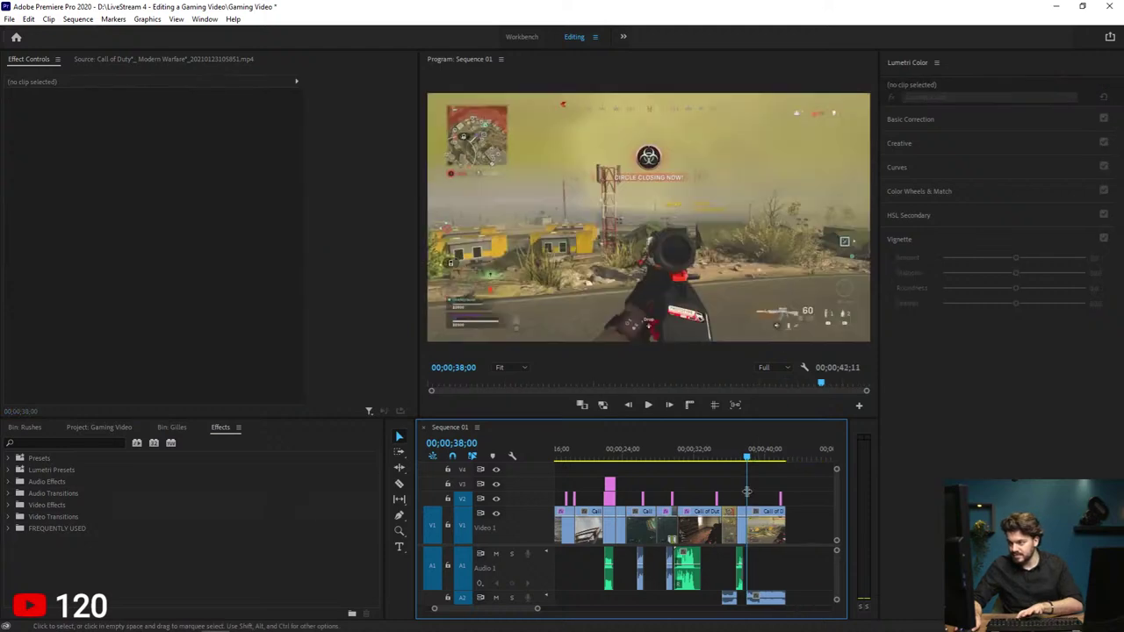
Step: Replay the section around the "Hello there" zoom several times to check its timing with the following elimination
click(737, 454)
key(space)
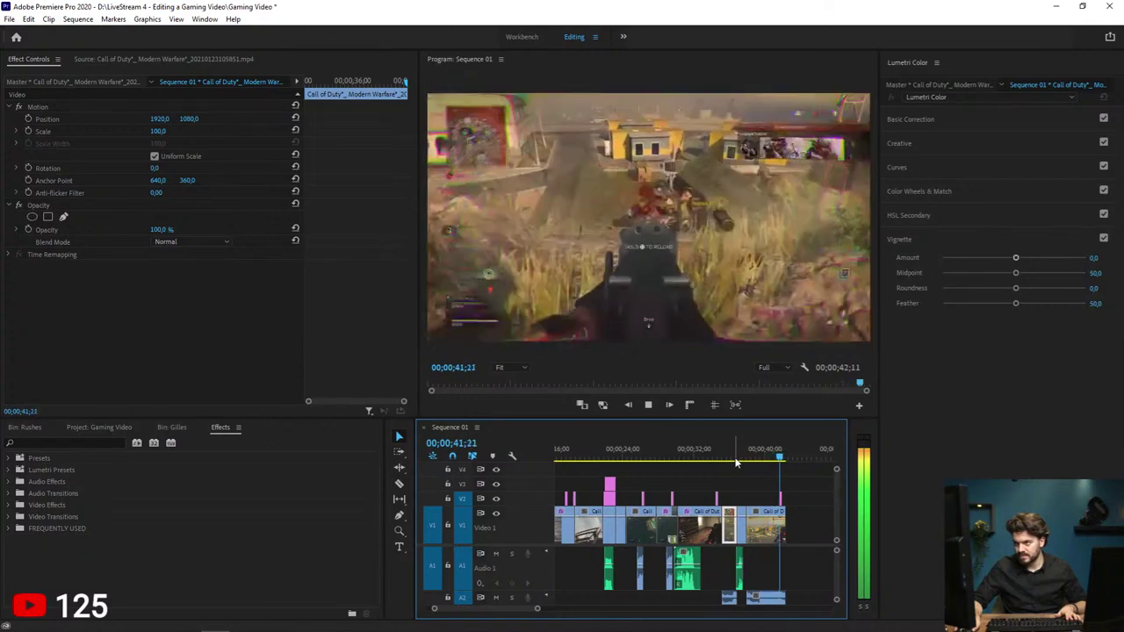
click(735, 458)
key(space)
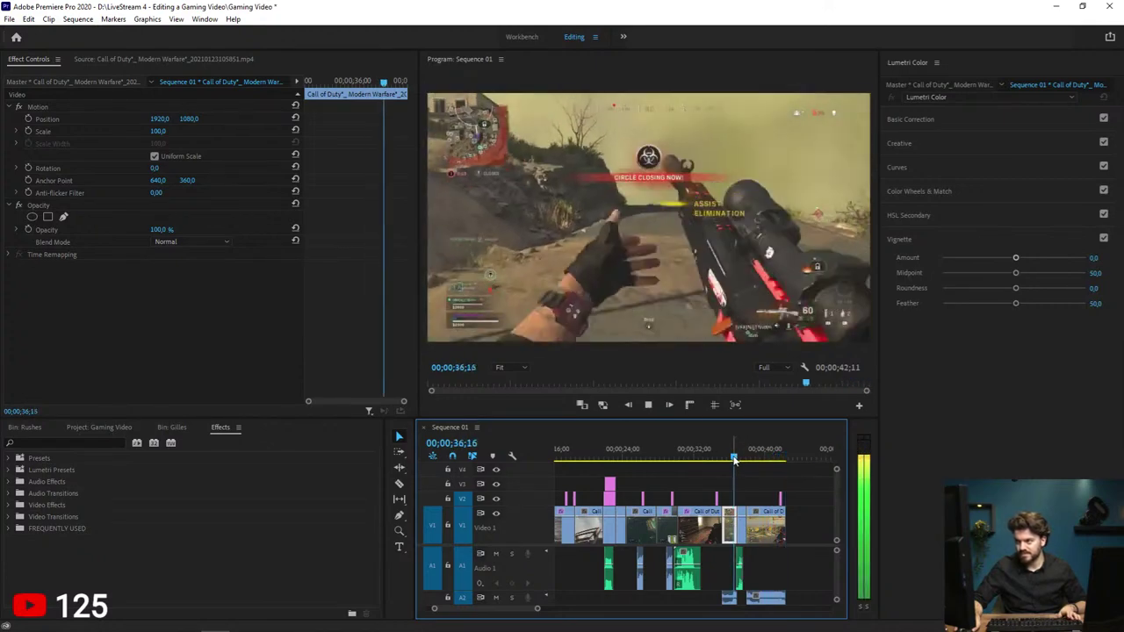
click(730, 459)
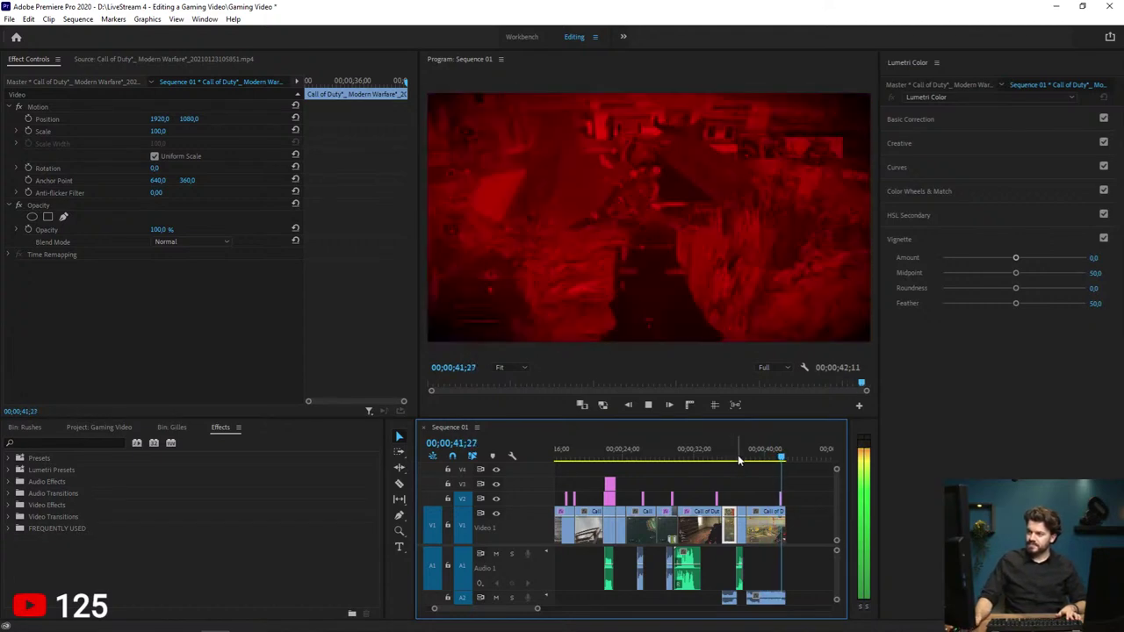
click(738, 455)
Step: Play the whole sequence from the start to about 00;00;42;00 and save the project
key(Home)
key(ctrl+s)
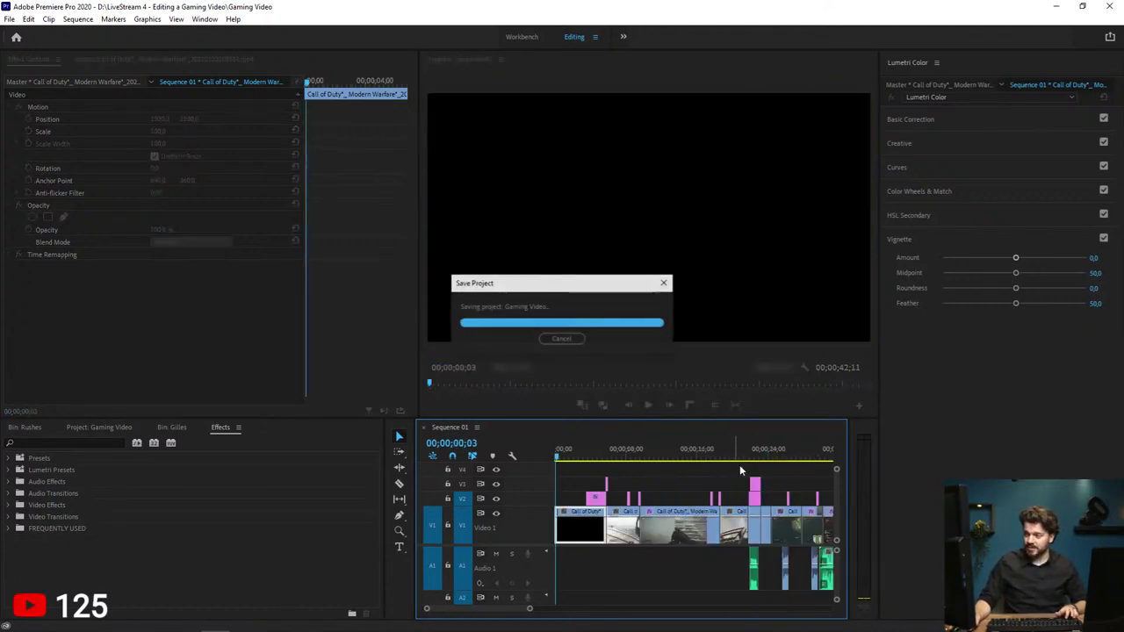
key(minus)
key(minus)
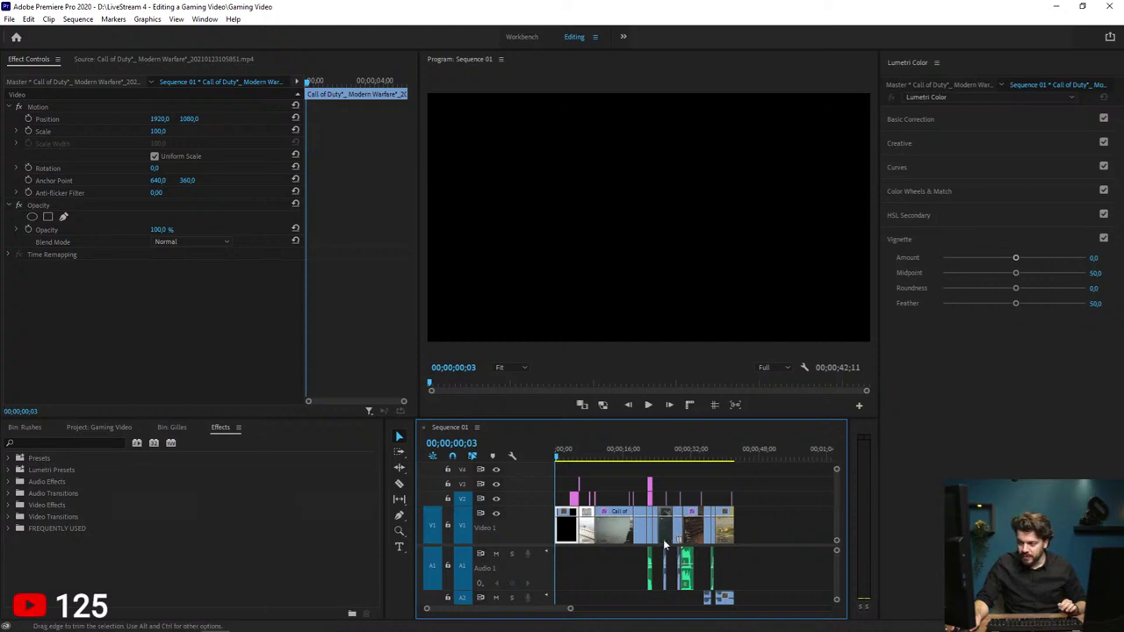
key(space)
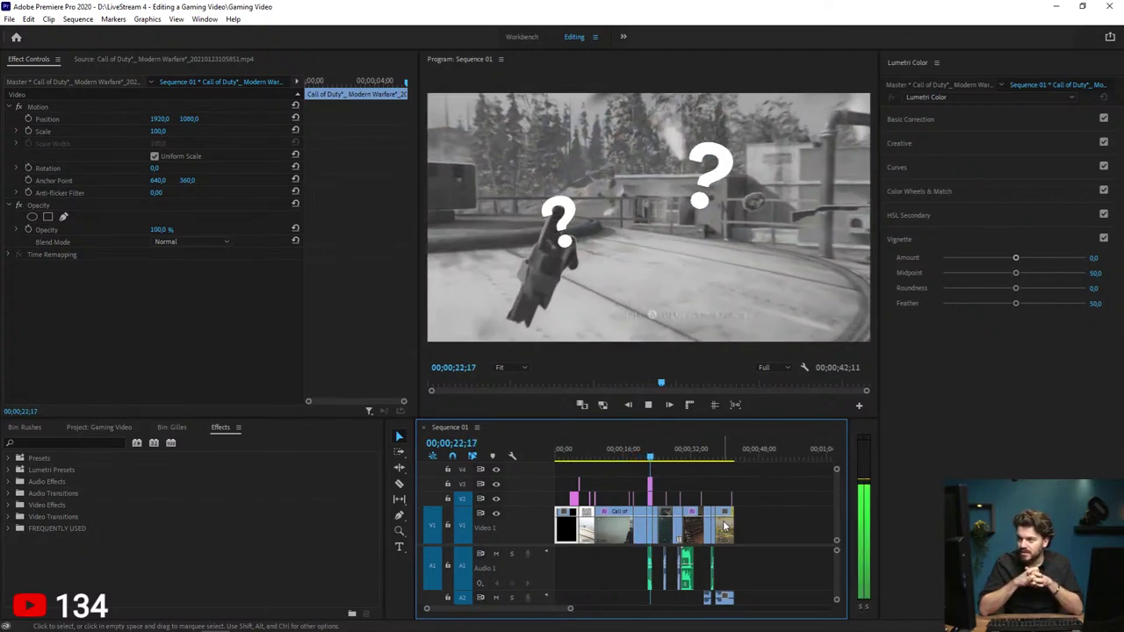
key(space)
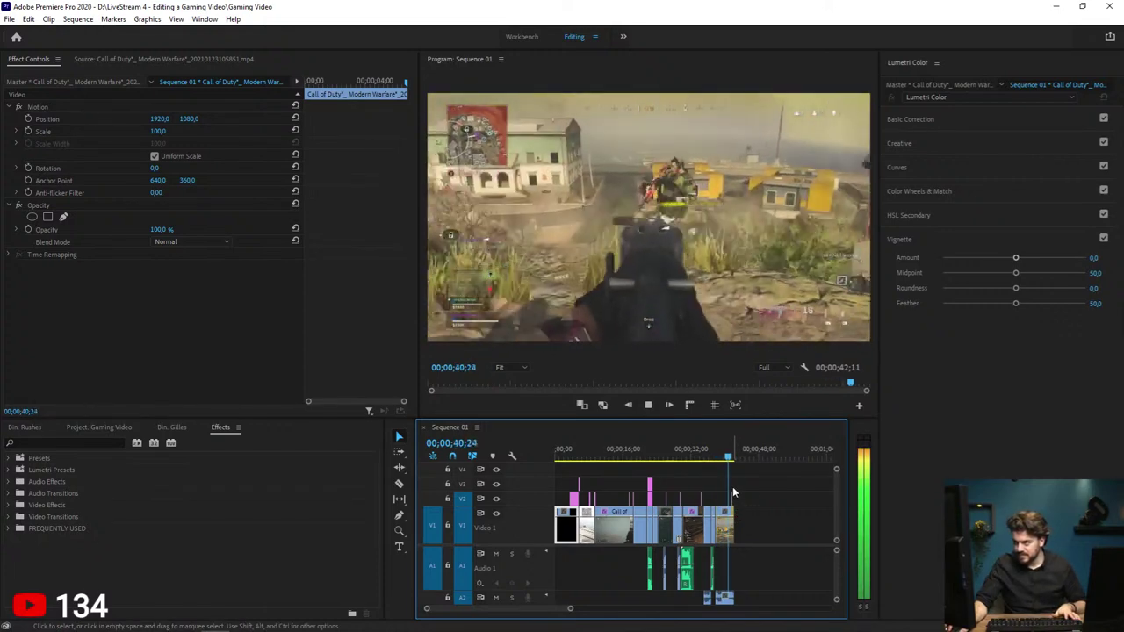
key(space)
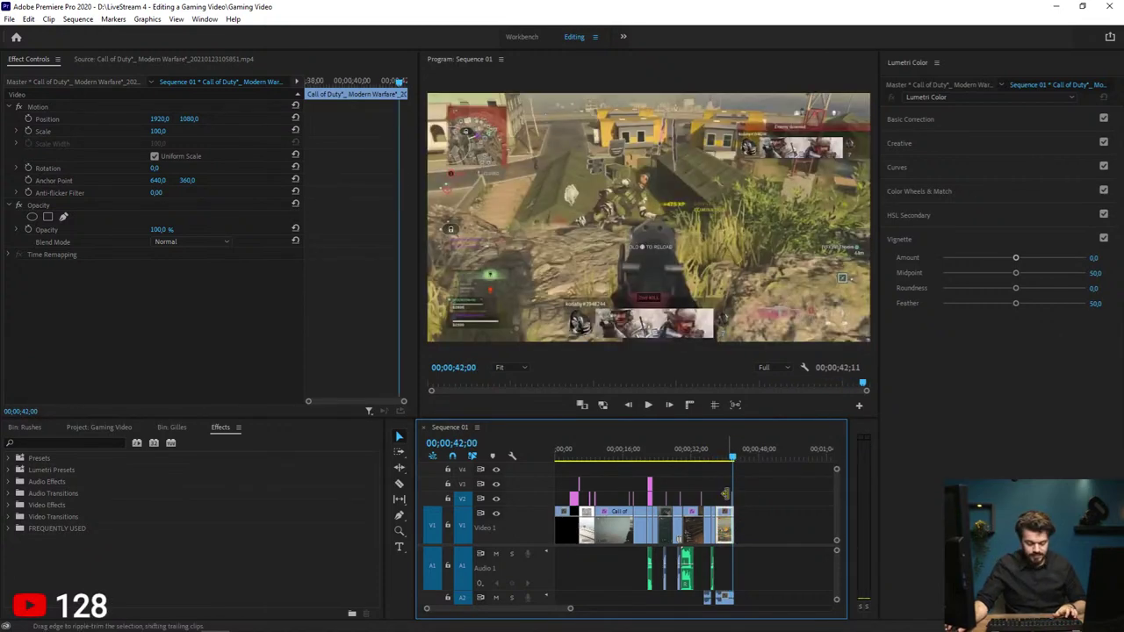
key(ctrl+s)
click(132, 59)
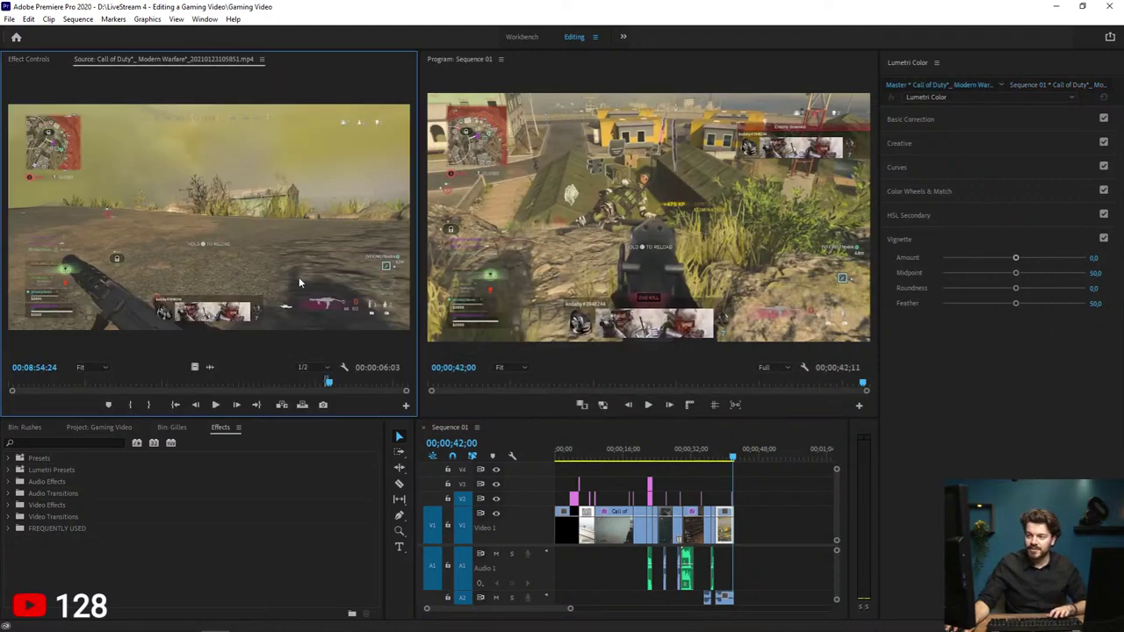
key(space)
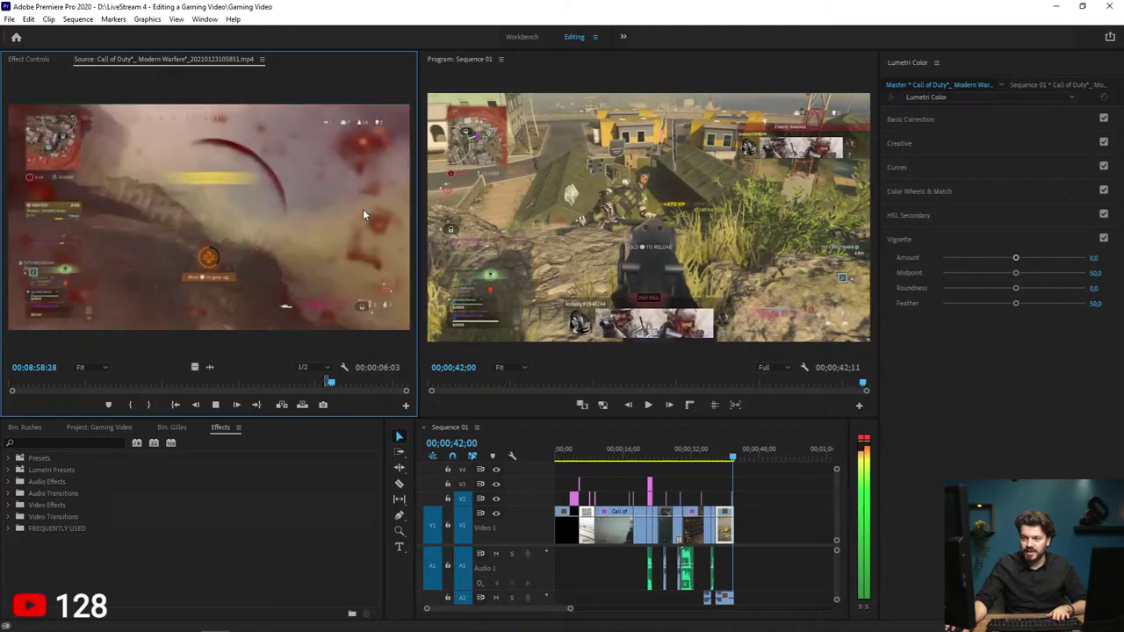
key(space)
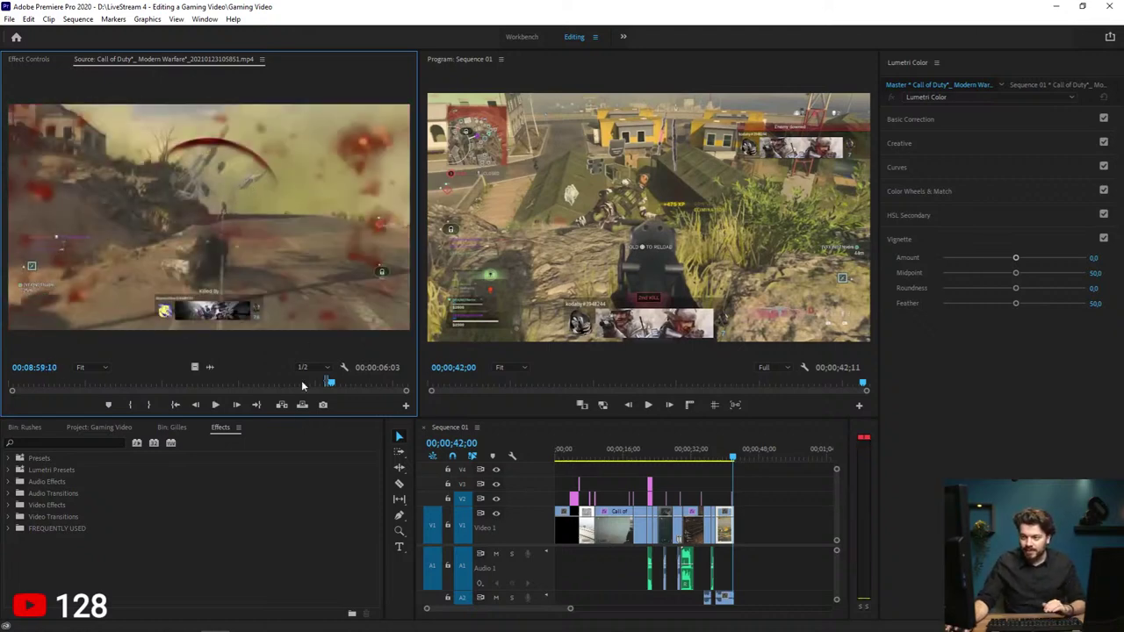
key(j)
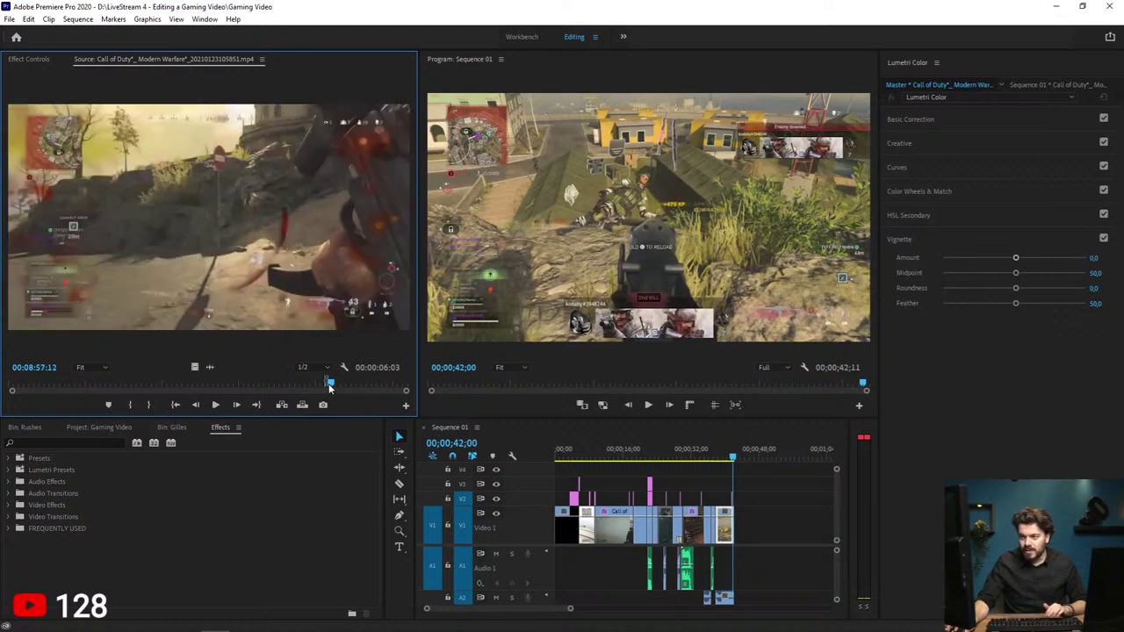
key(k)
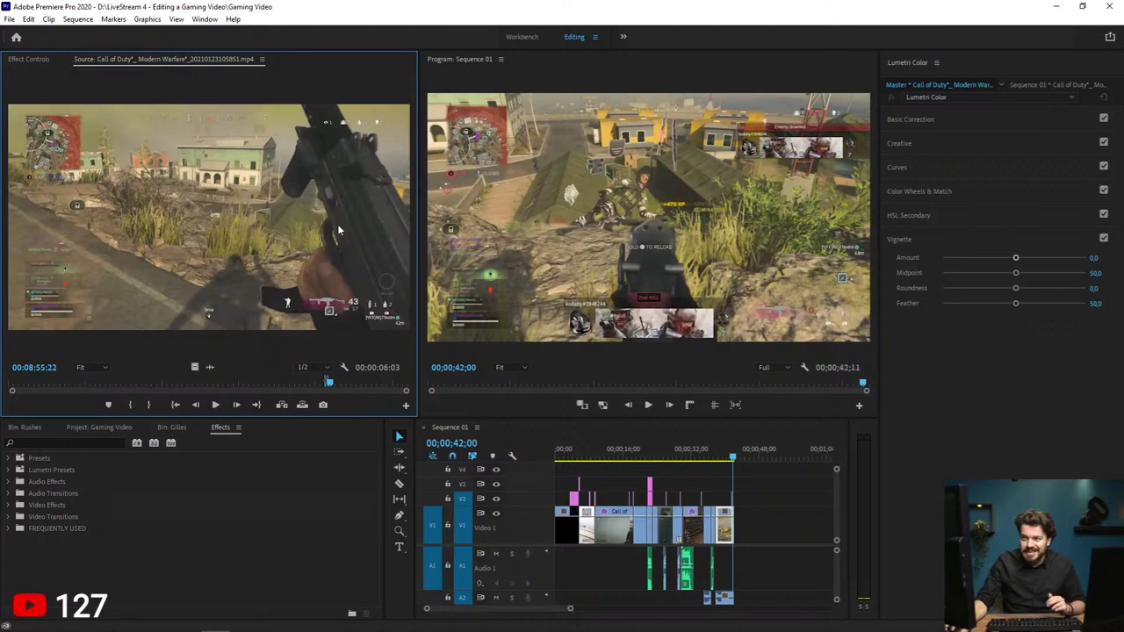
key(space)
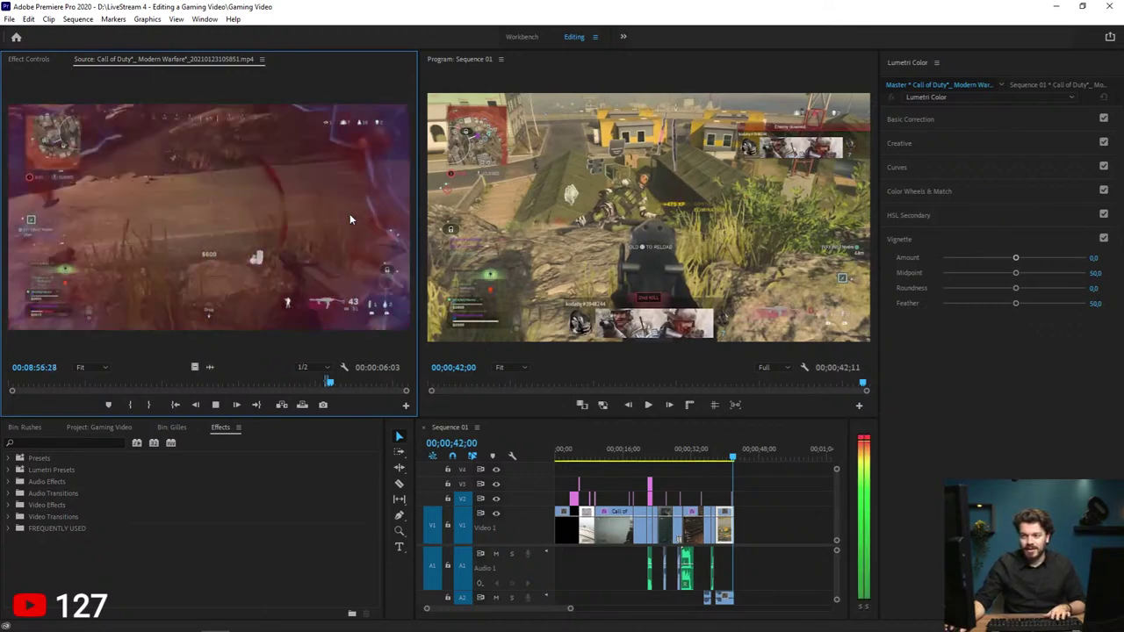
key(space)
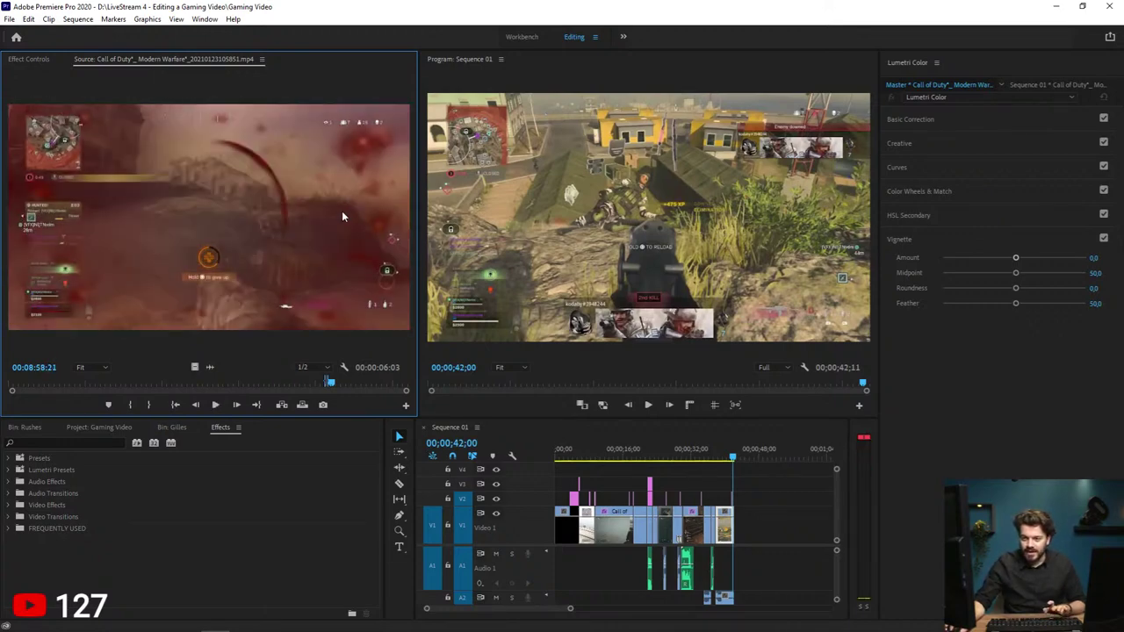
Step: Open the 60 fps Call of Duty recording from the Rushes bin and skim it up to about 00:44:21
click(94, 428)
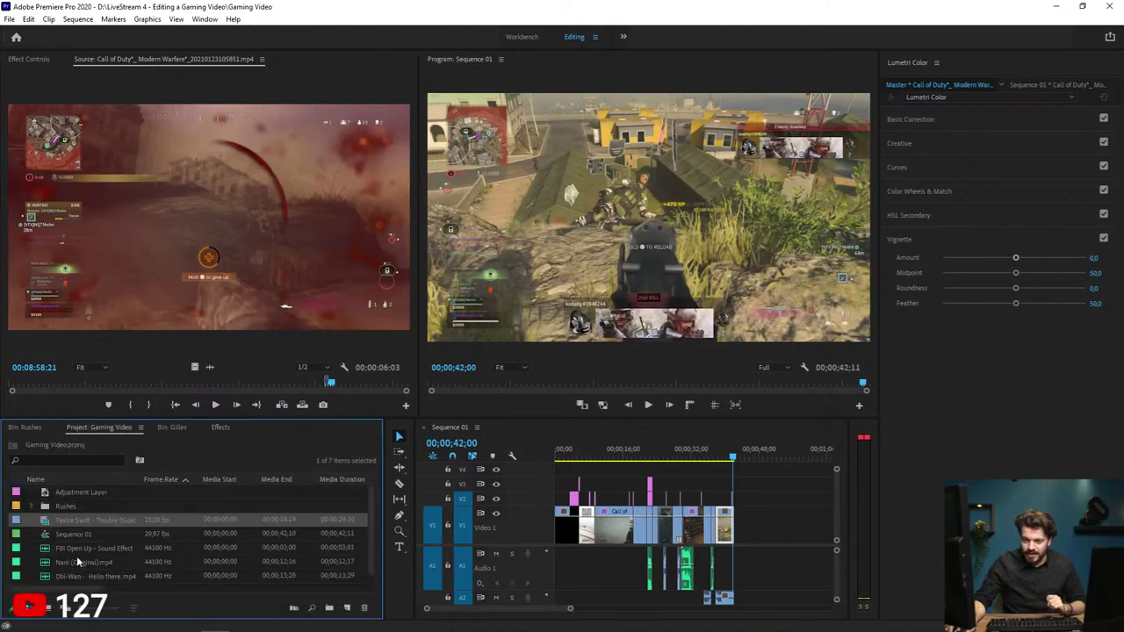
click(32, 507)
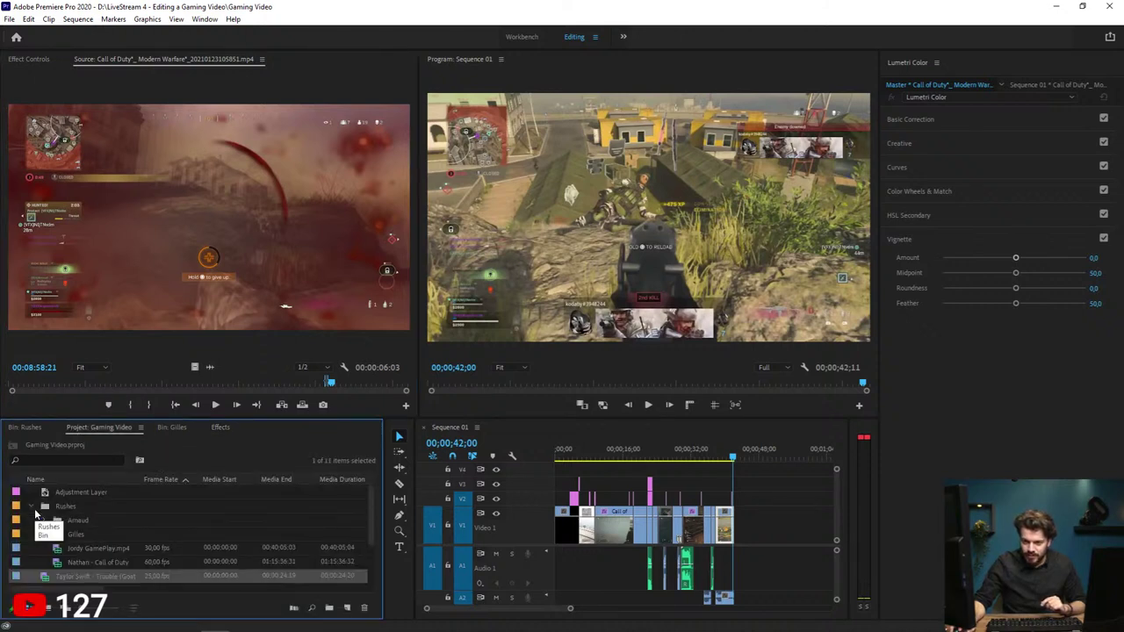
double_click(97, 561)
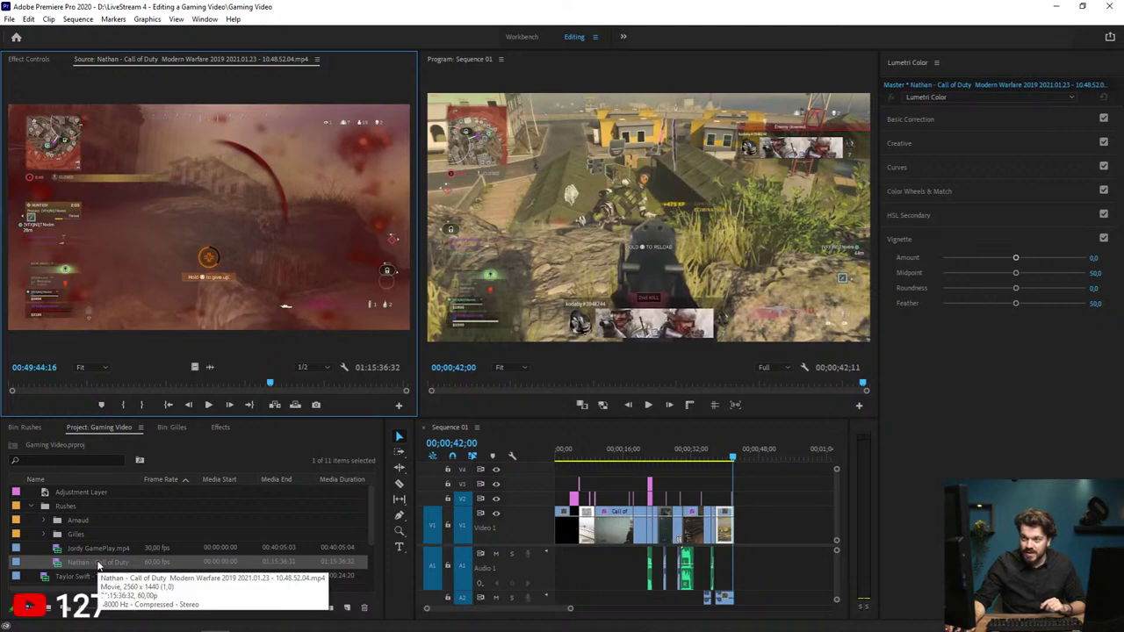
click(147, 384)
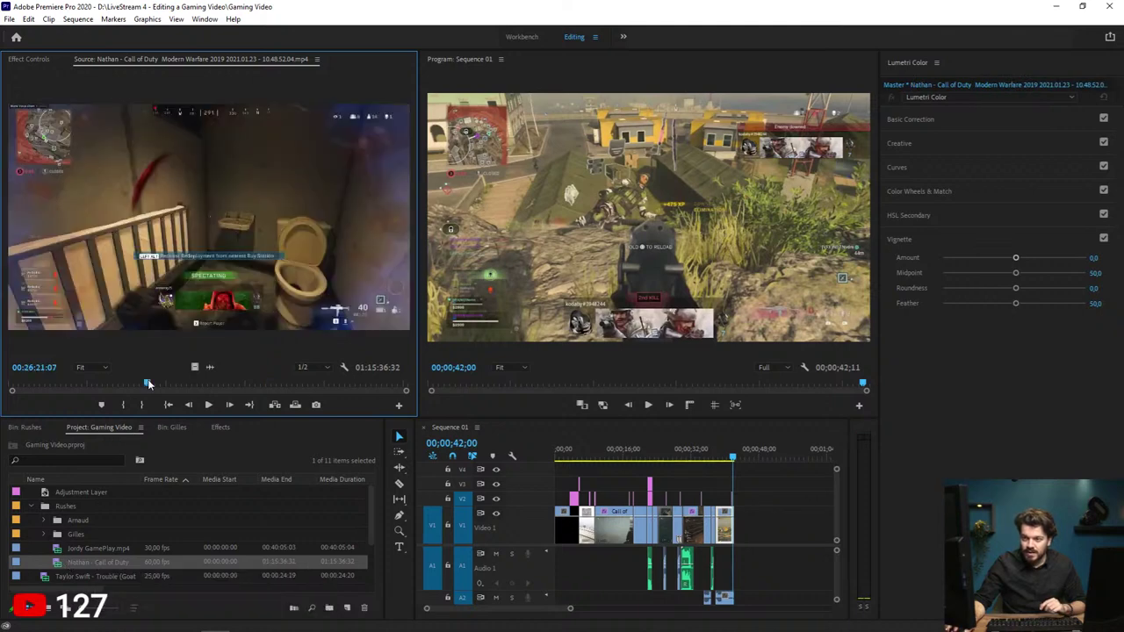
drag(205, 384, 245, 384)
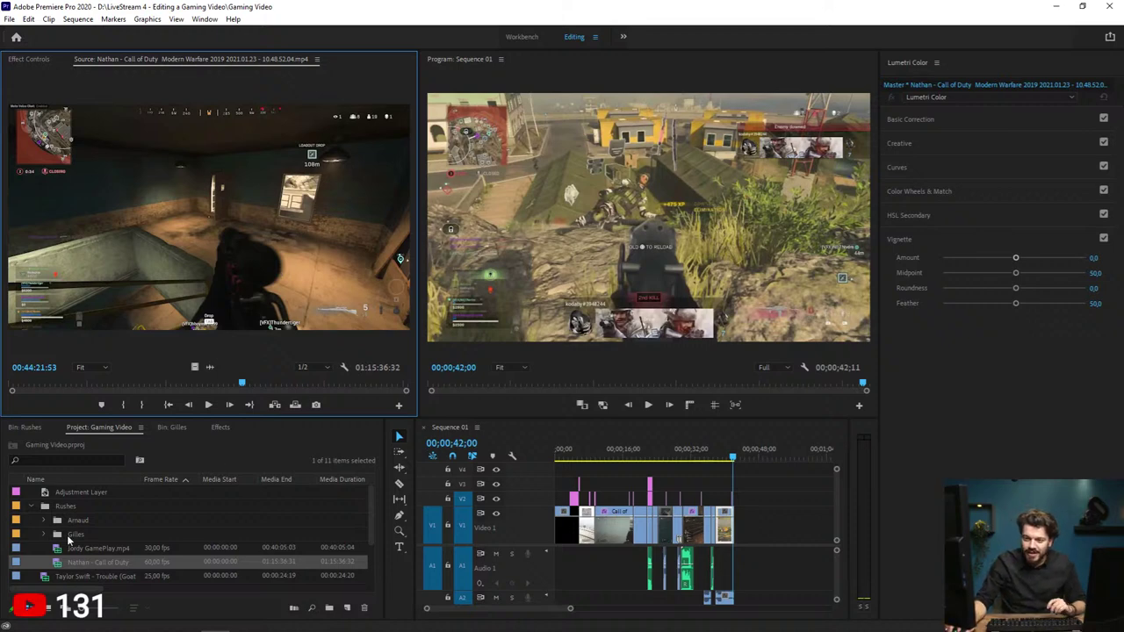
click(169, 427)
double_click(213, 522)
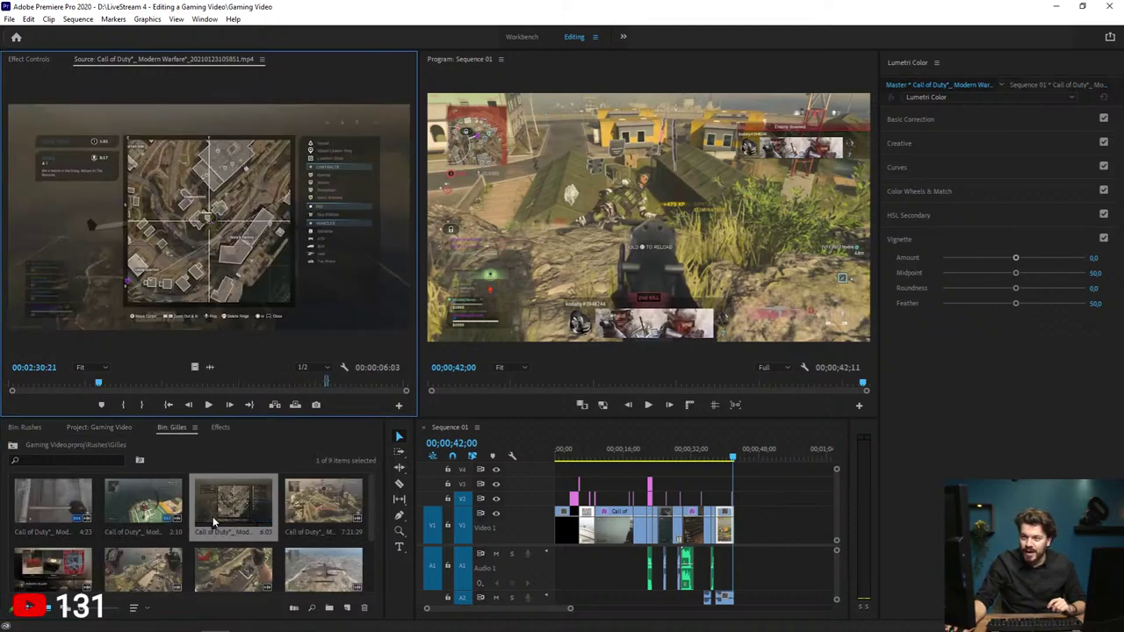
drag(341, 383, 351, 383)
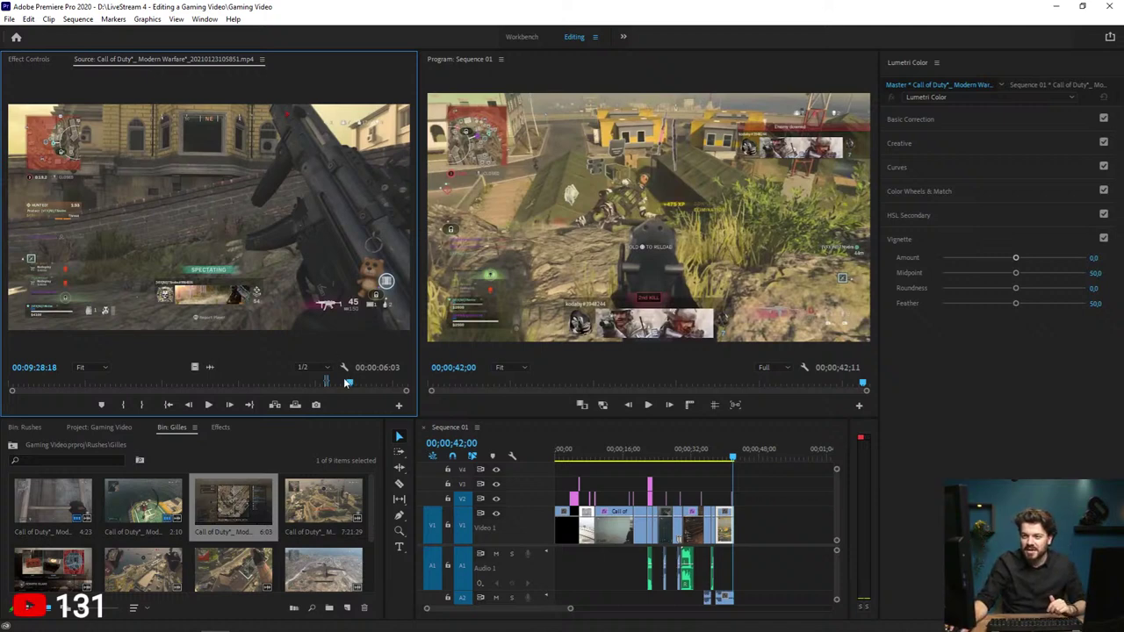
drag(347, 383, 376, 383)
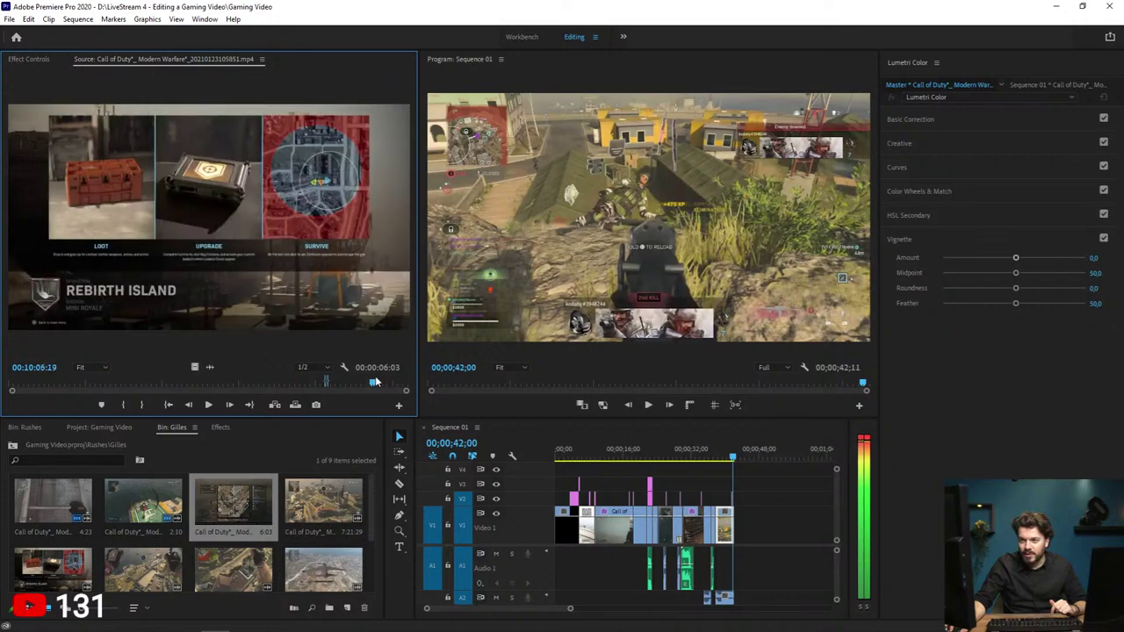
double_click(310, 503)
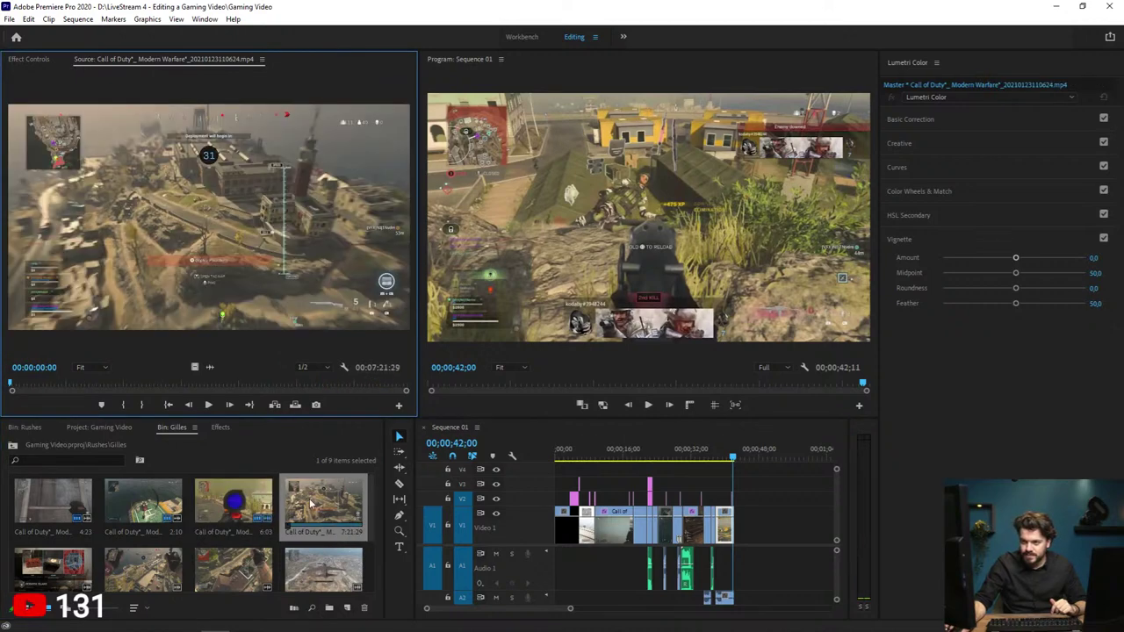
drag(35, 384, 17, 383)
key(space)
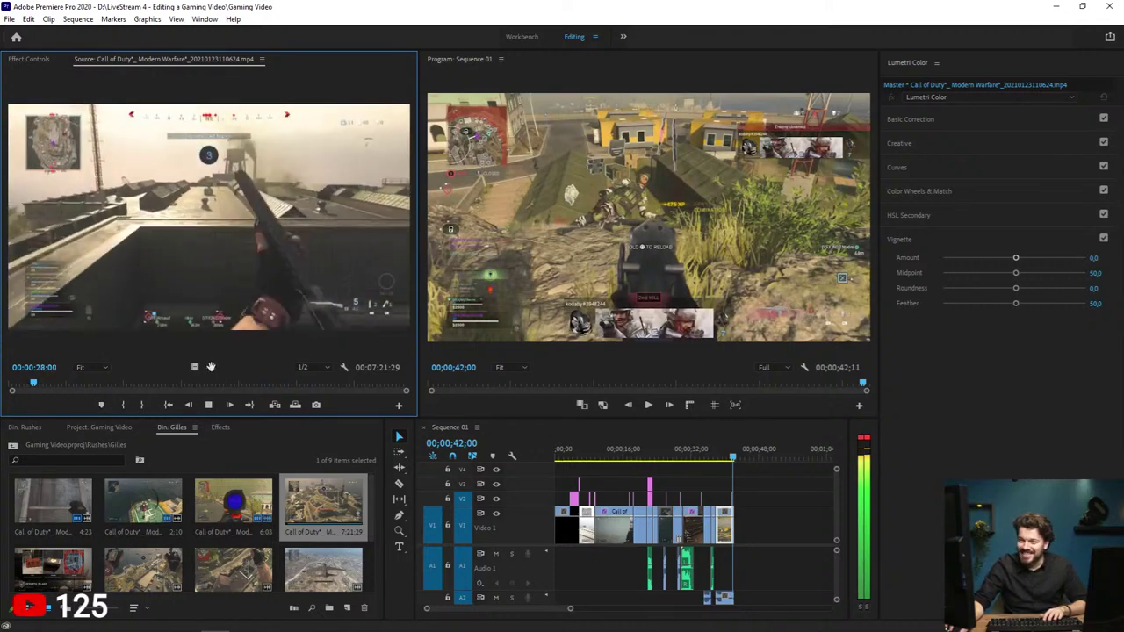
click(47, 384)
drag(53, 384, 81, 395)
key(space)
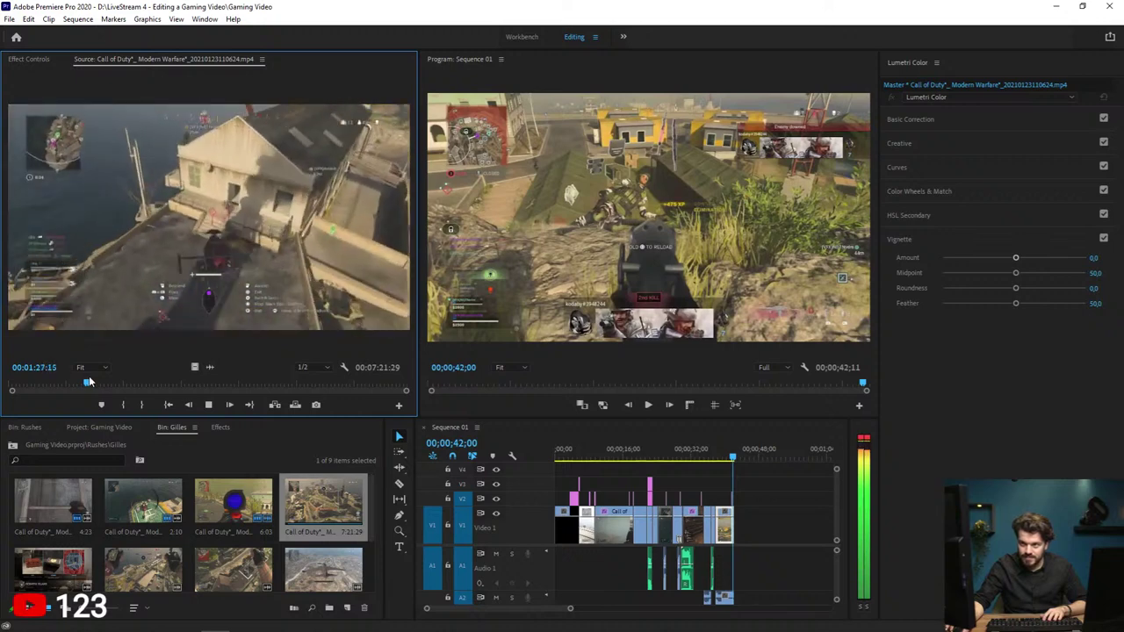
Step: Mark a 00:00:01:04 section of the helicopter attack on the house, around 00:01:28 in the source recording
key(i)
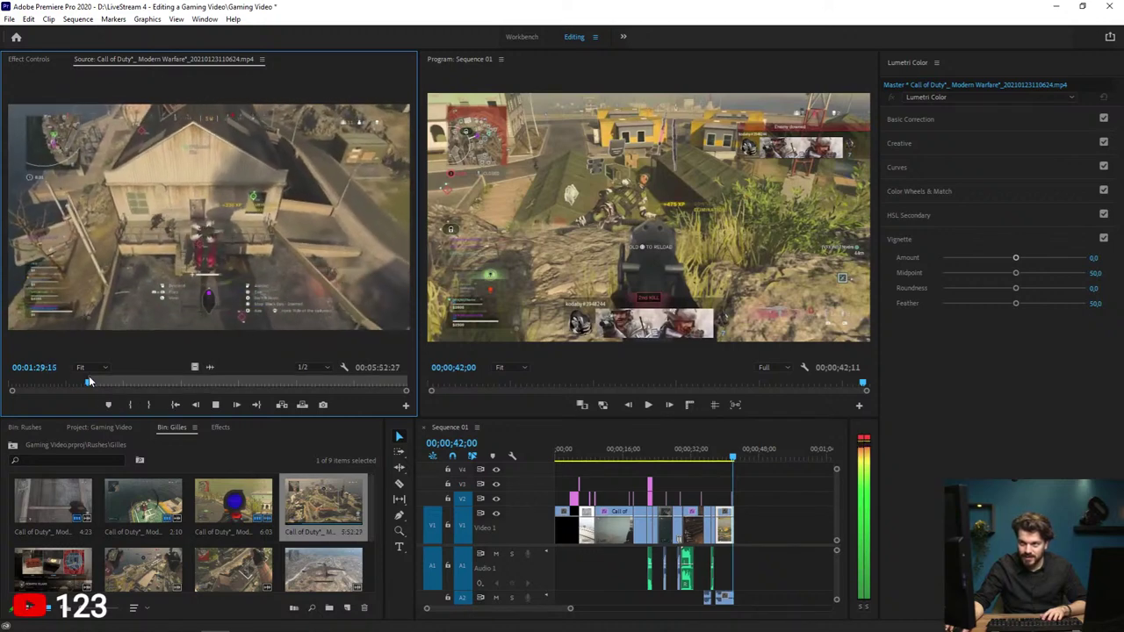
click(85, 385)
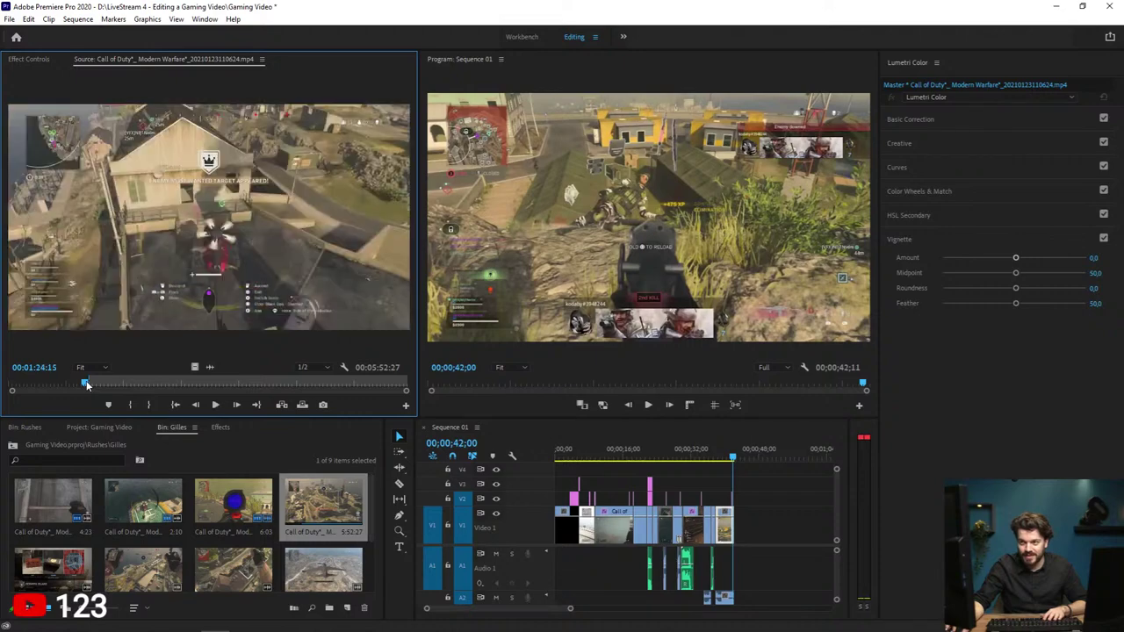
drag(85, 384, 85, 384)
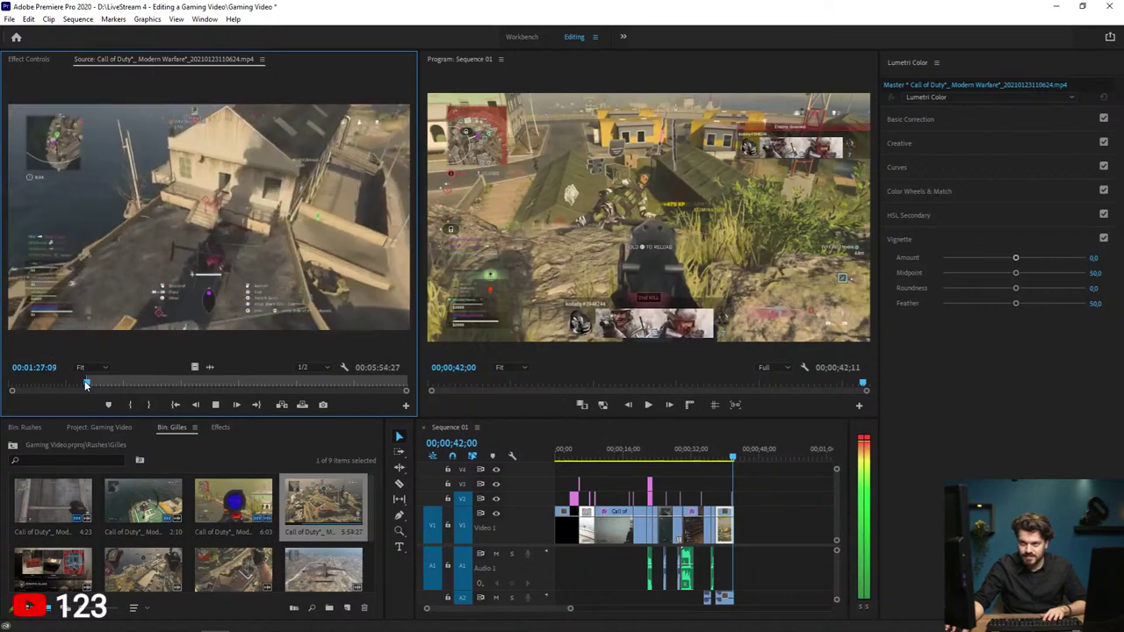
key(i)
key(o)
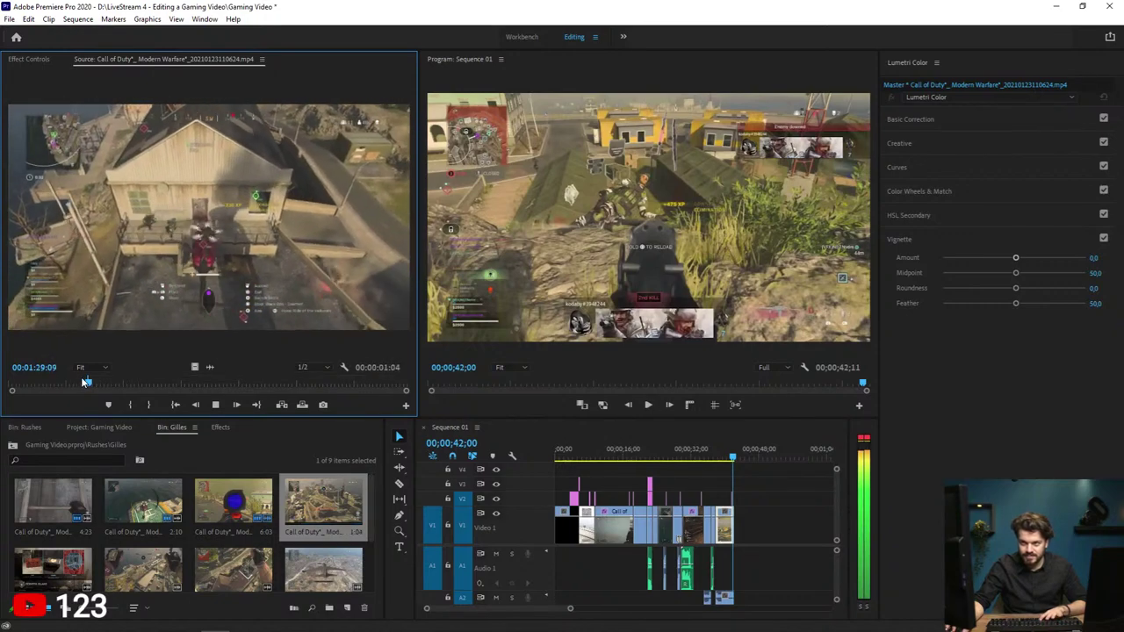
key(space)
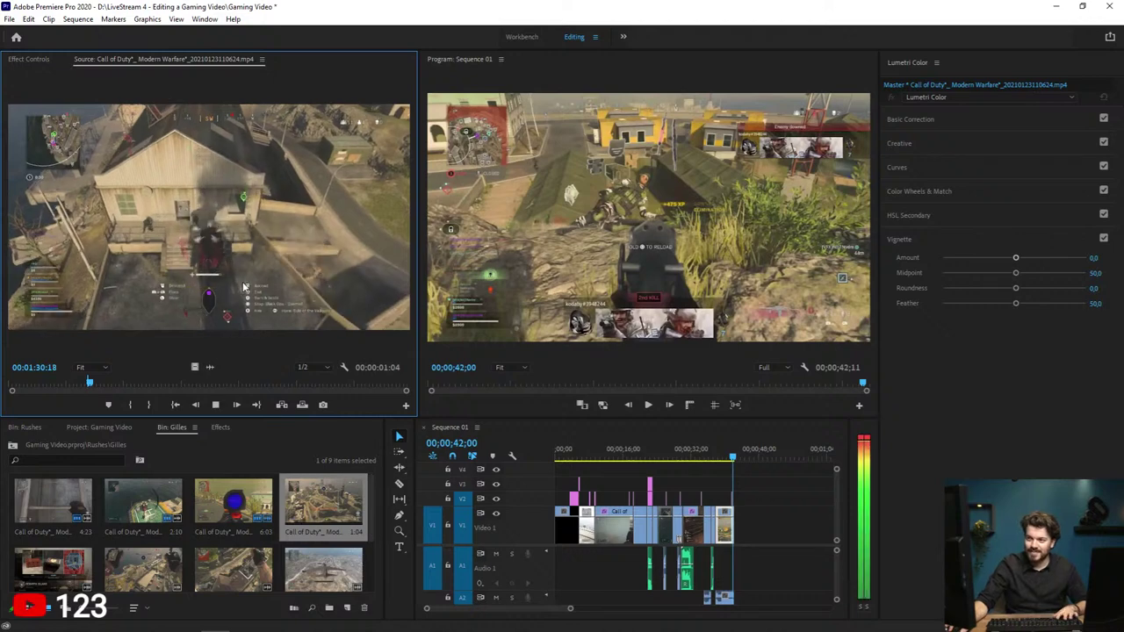
Step: Append the marked helicopter section to the end of Sequence 01 and play across the new cut near 00;00;42;19
drag(239, 262, 747, 517)
key(z)
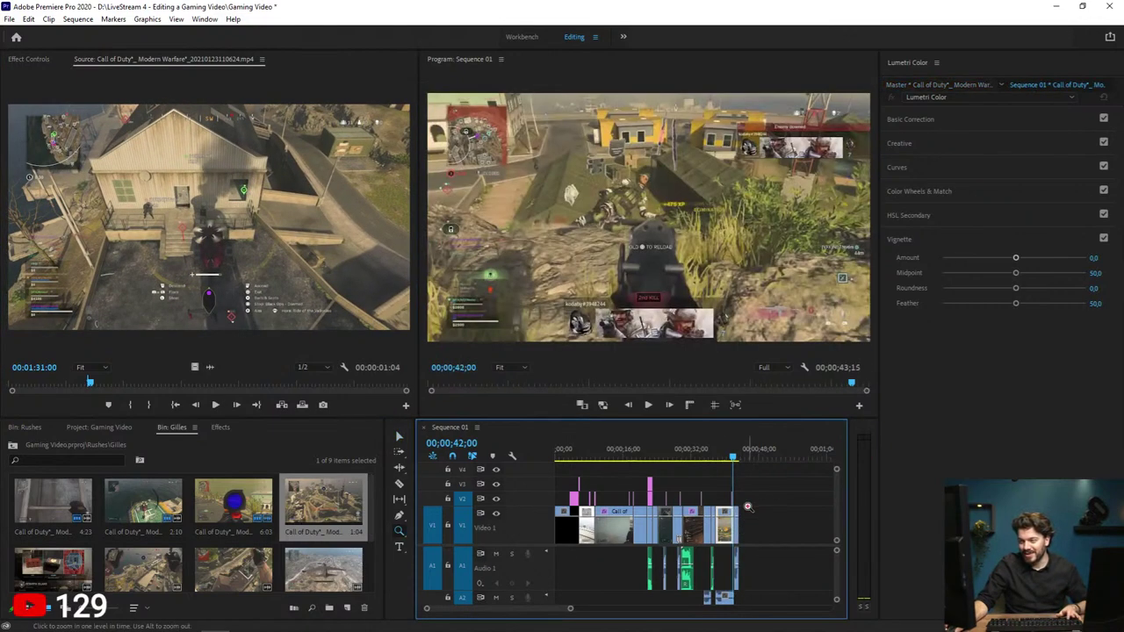
click(739, 507)
click(675, 501)
click(693, 503)
key(v)
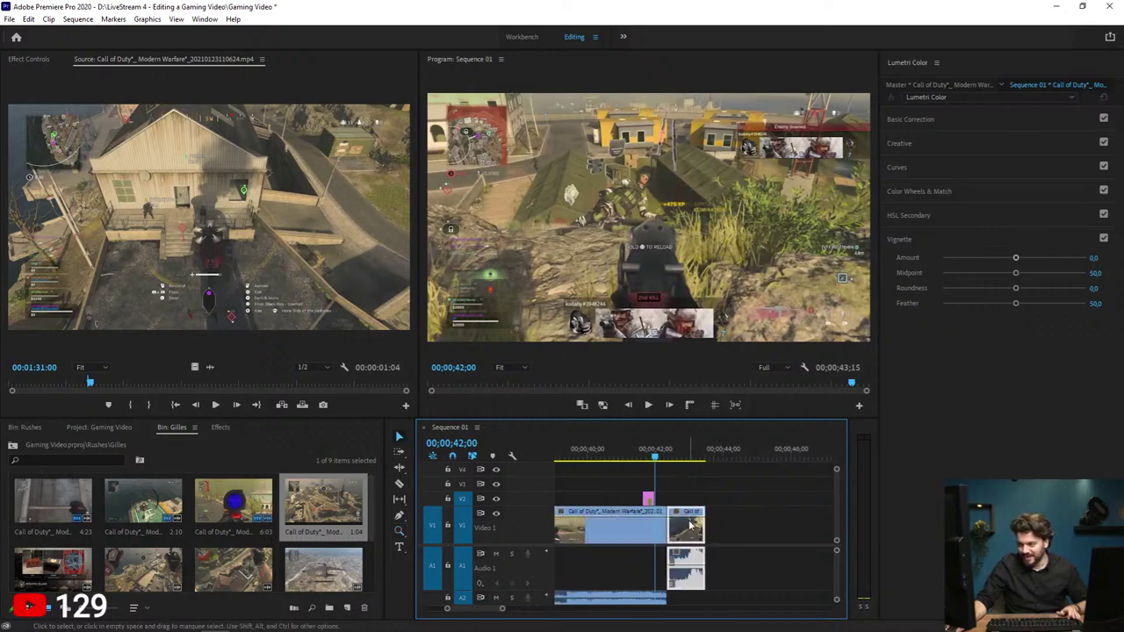
key(space)
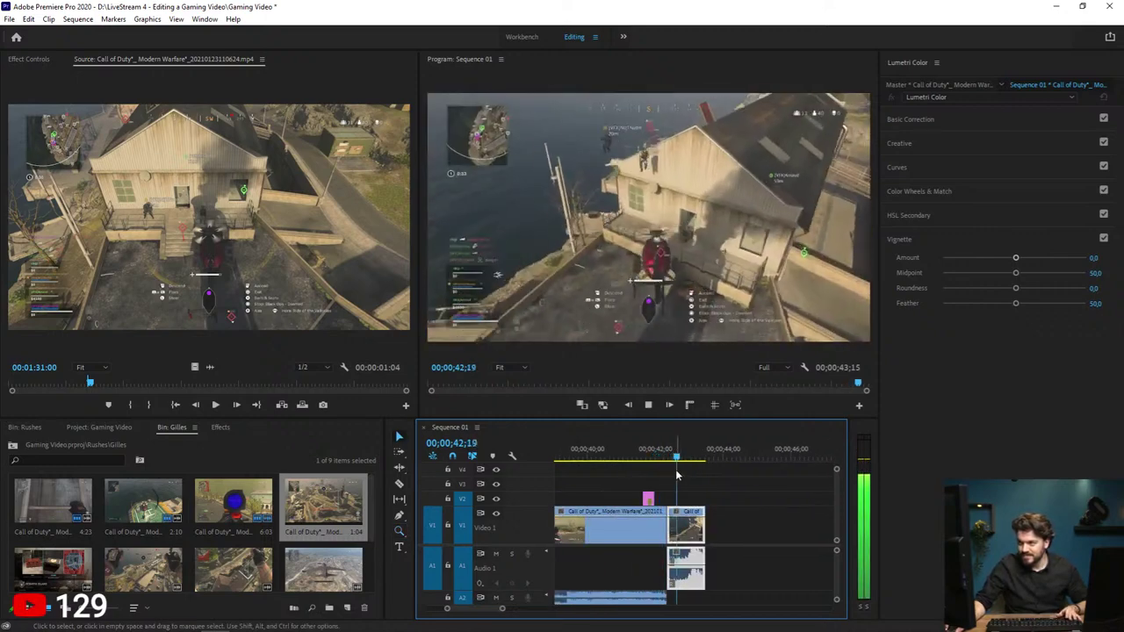
Step: Copy the short pink V2 clip over the helicopter clip at 00;00;42;29 and extend the helicopter clip to 00;00;44;06
drag(686, 458, 692, 463)
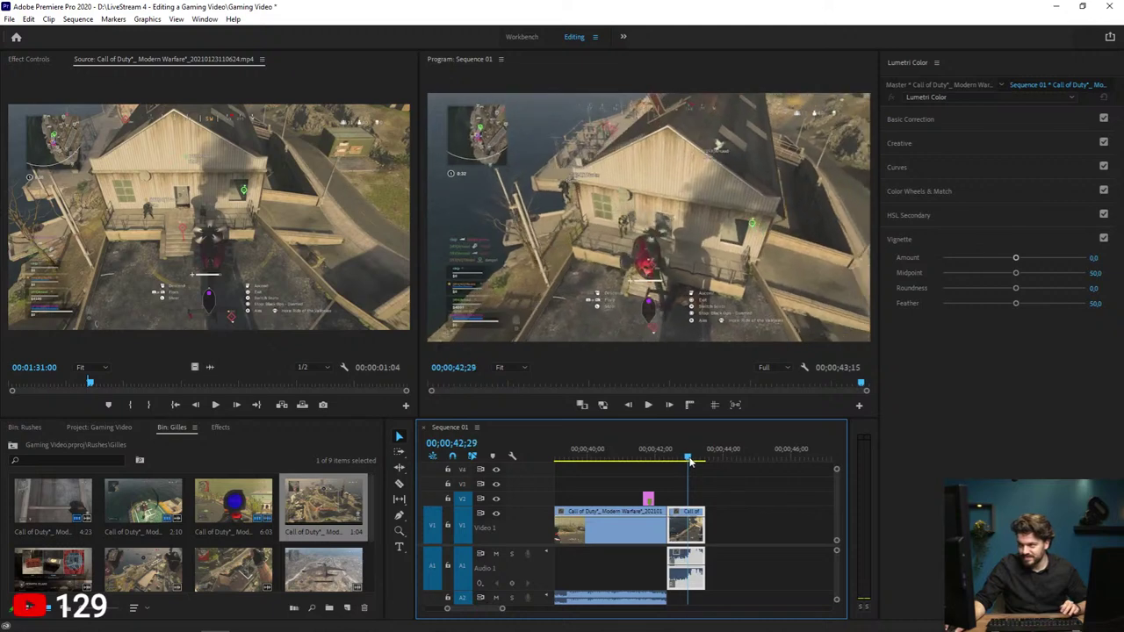
drag(650, 499, 727, 524)
key(space)
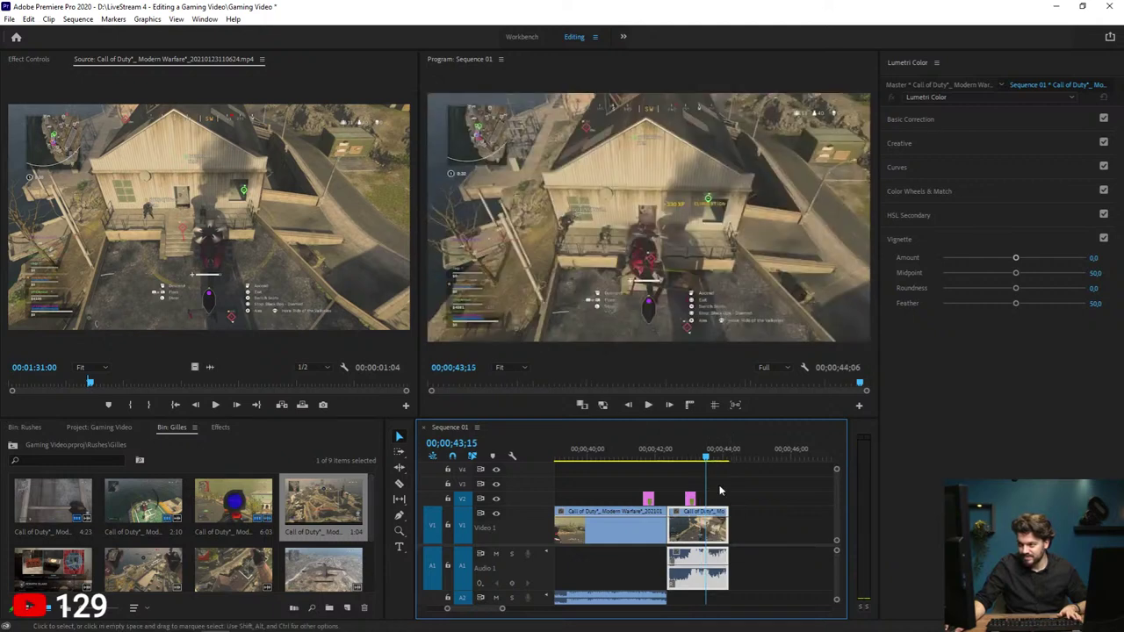
Step: Trim the end of the helicopter clip back to 00;00;43;21 and save the project
drag(706, 456, 713, 457)
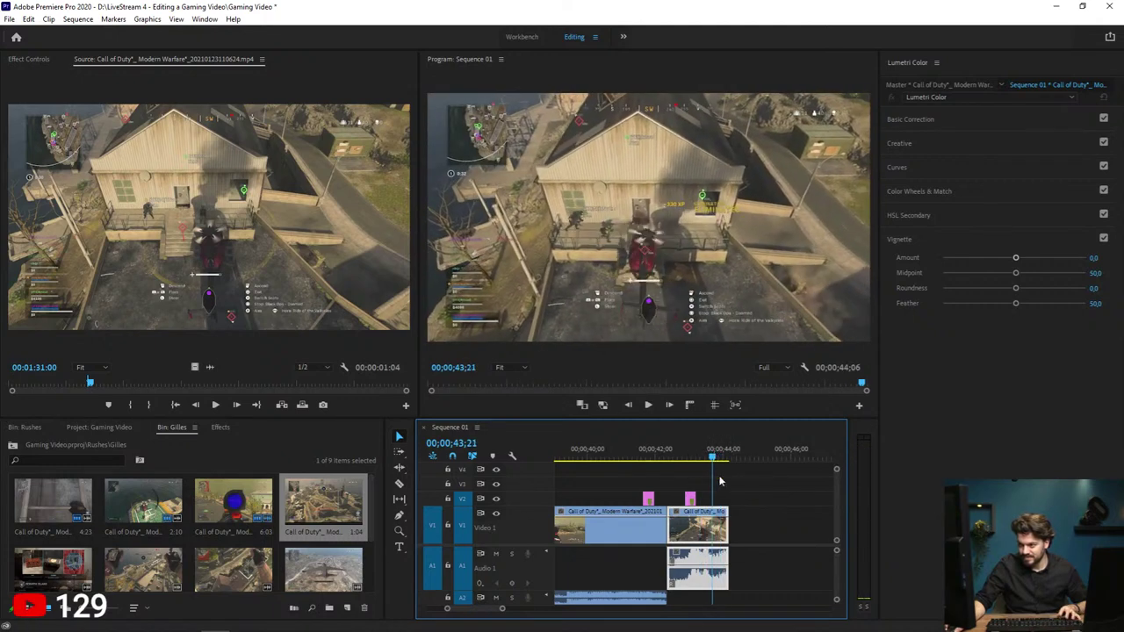
drag(727, 524, 715, 516)
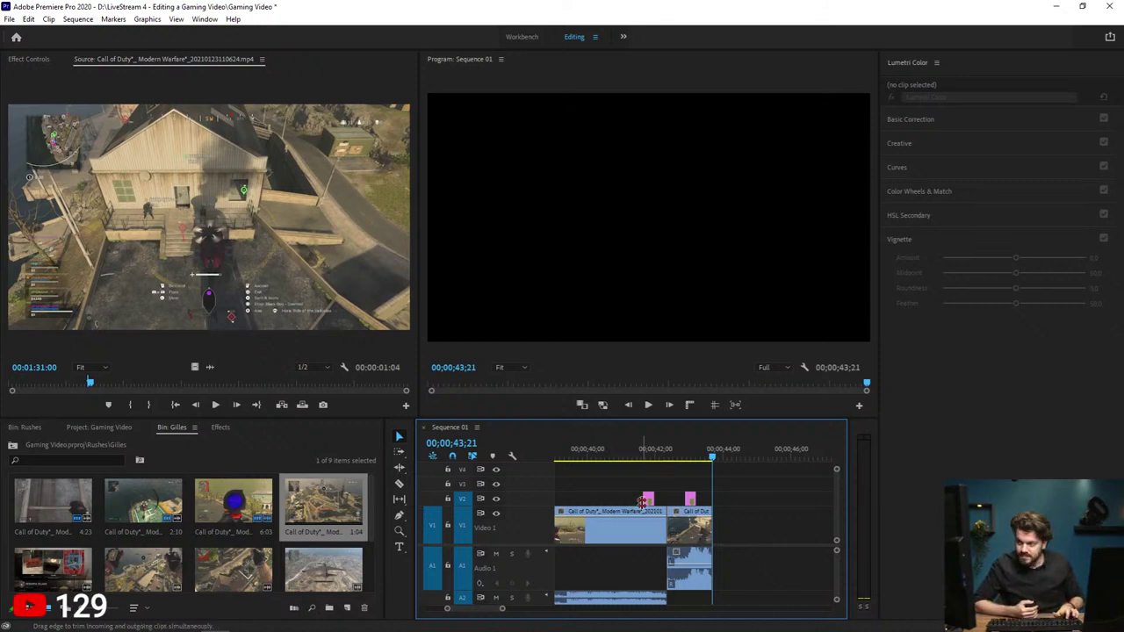
key(ctrl+s)
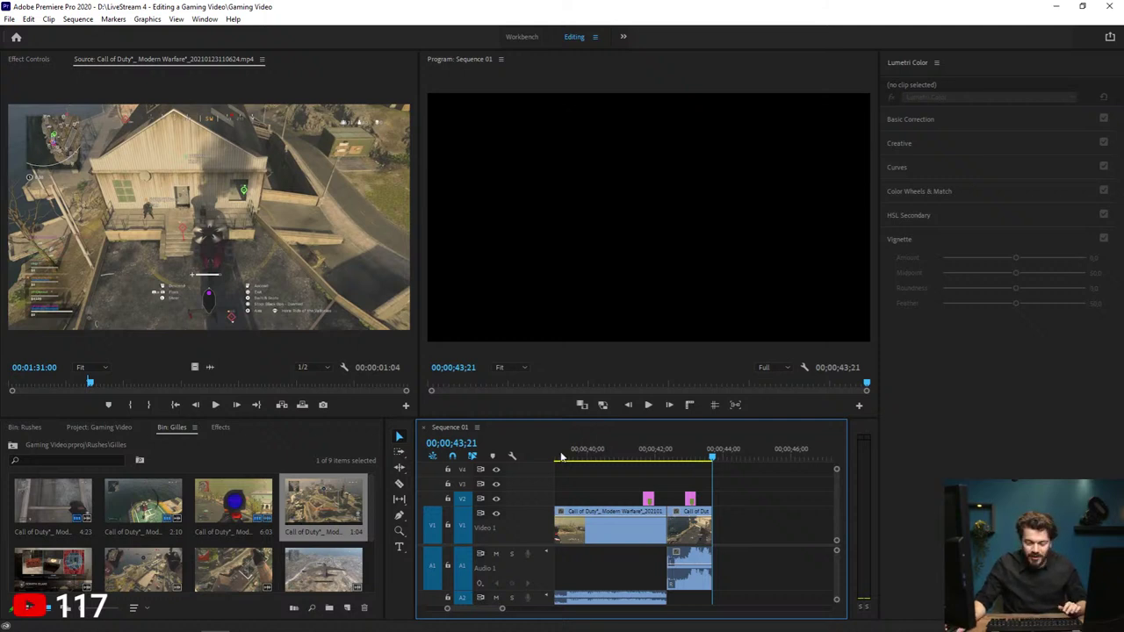
Step: Trace the V1 clip at 00;00;31;27 back to its recording in the bin and look up its matching source frame
scroll(563, 457, up, 5)
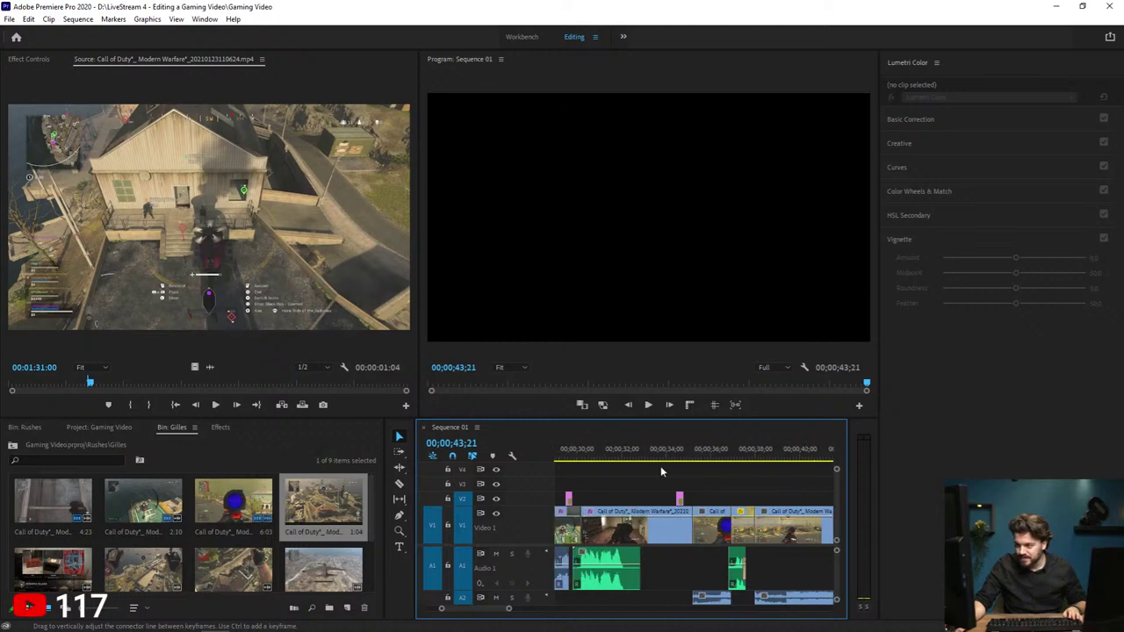
drag(585, 451, 621, 454)
right_click(633, 537)
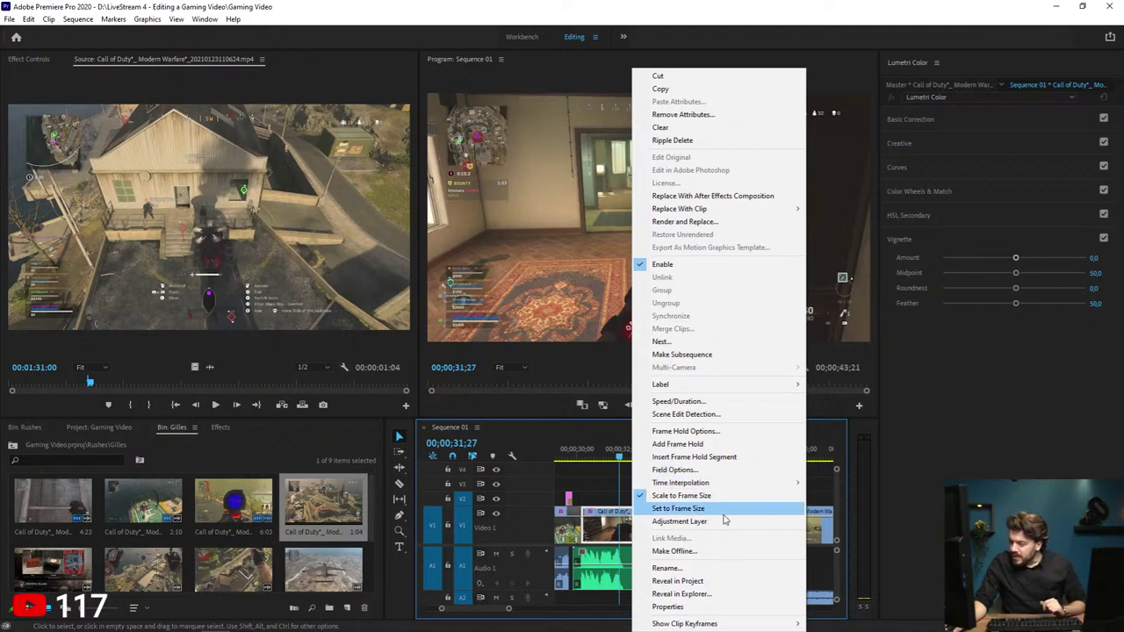
click(685, 580)
double_click(208, 512)
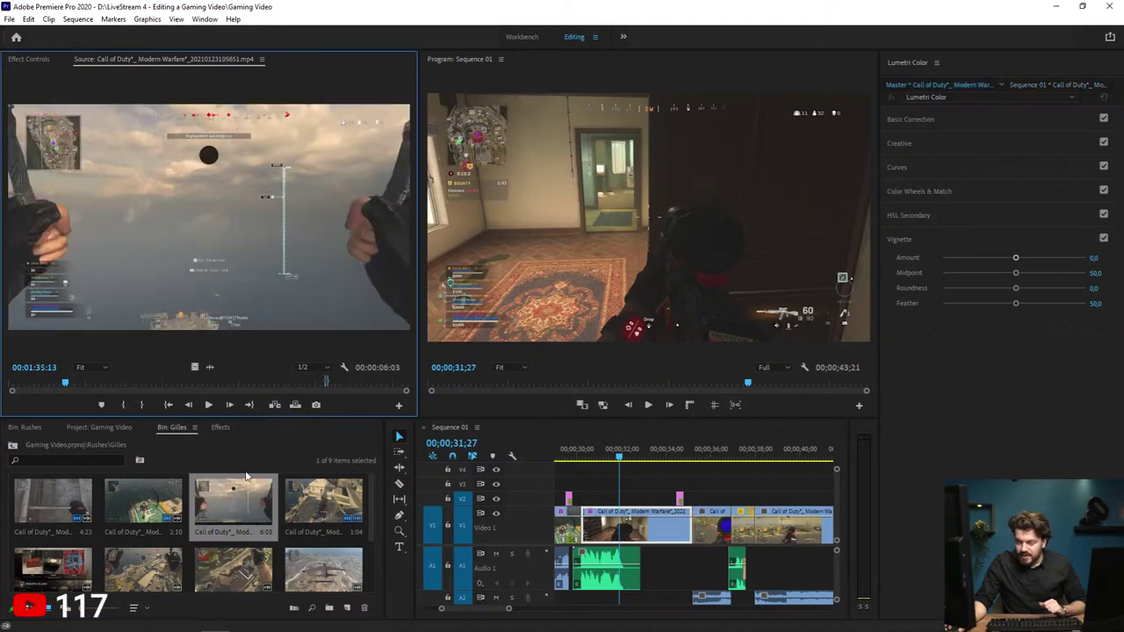
click(77, 384)
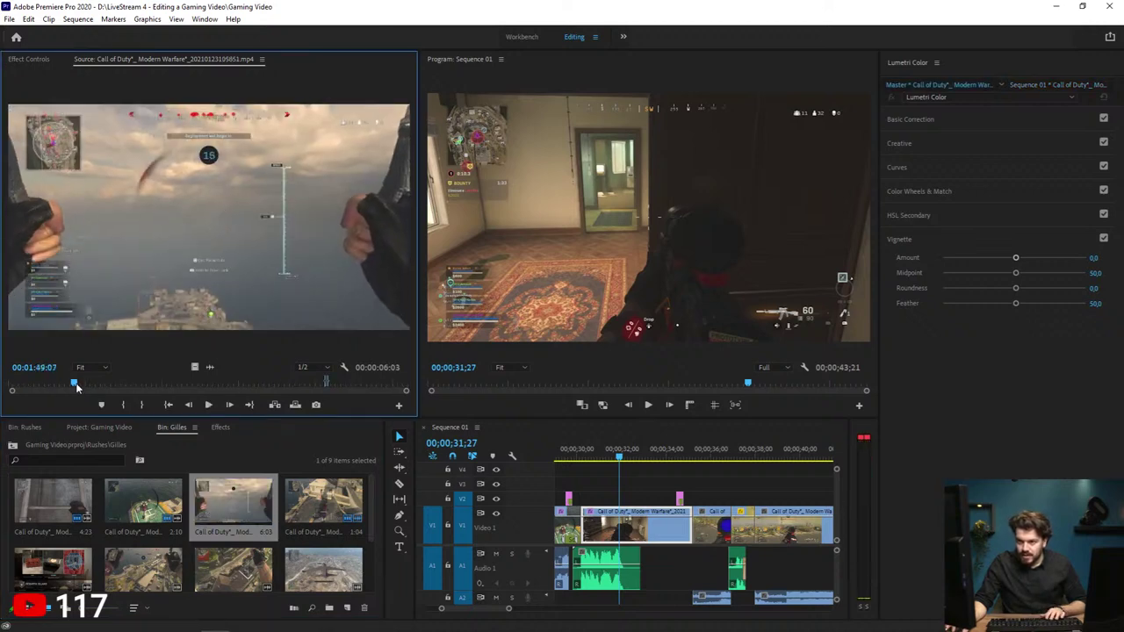
double_click(610, 527)
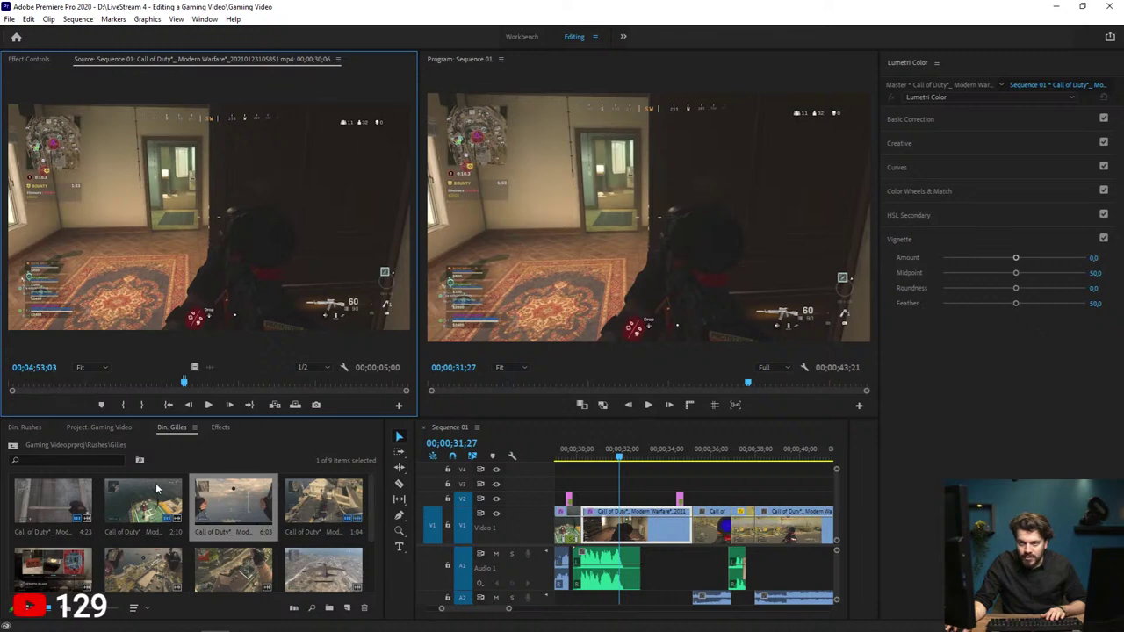
double_click(216, 497)
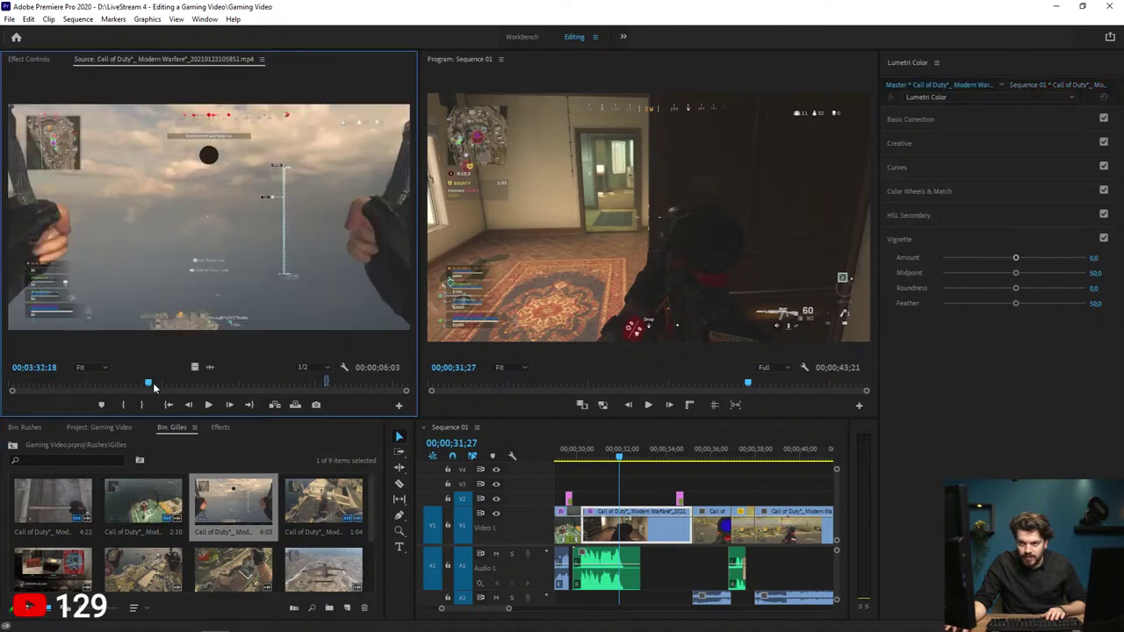
drag(153, 386, 186, 388)
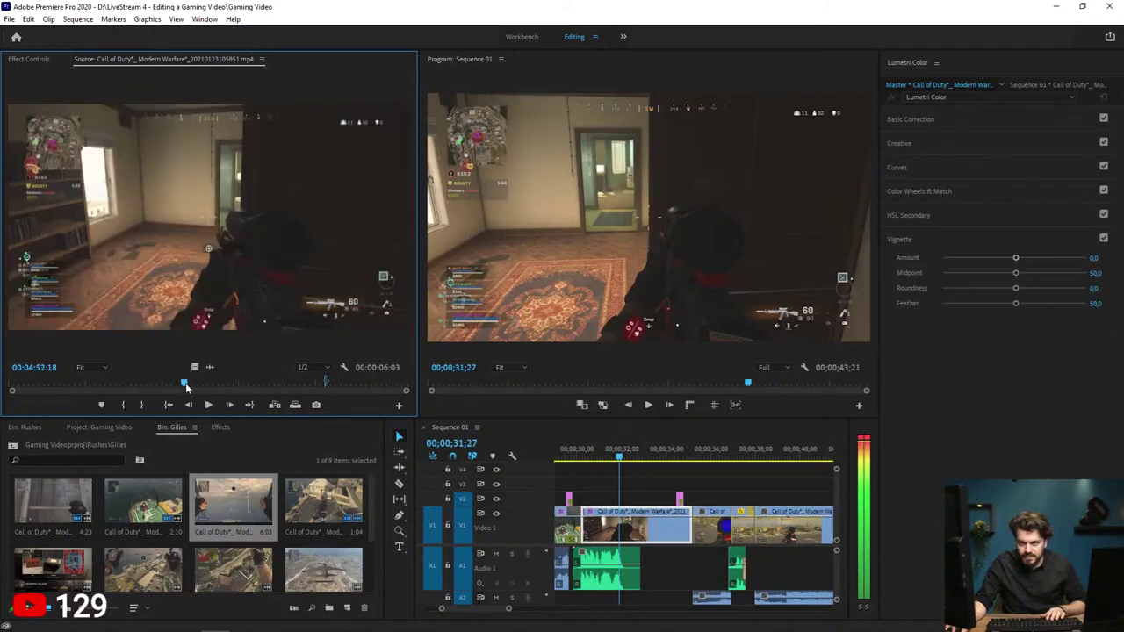
key(Right)
key(Right)
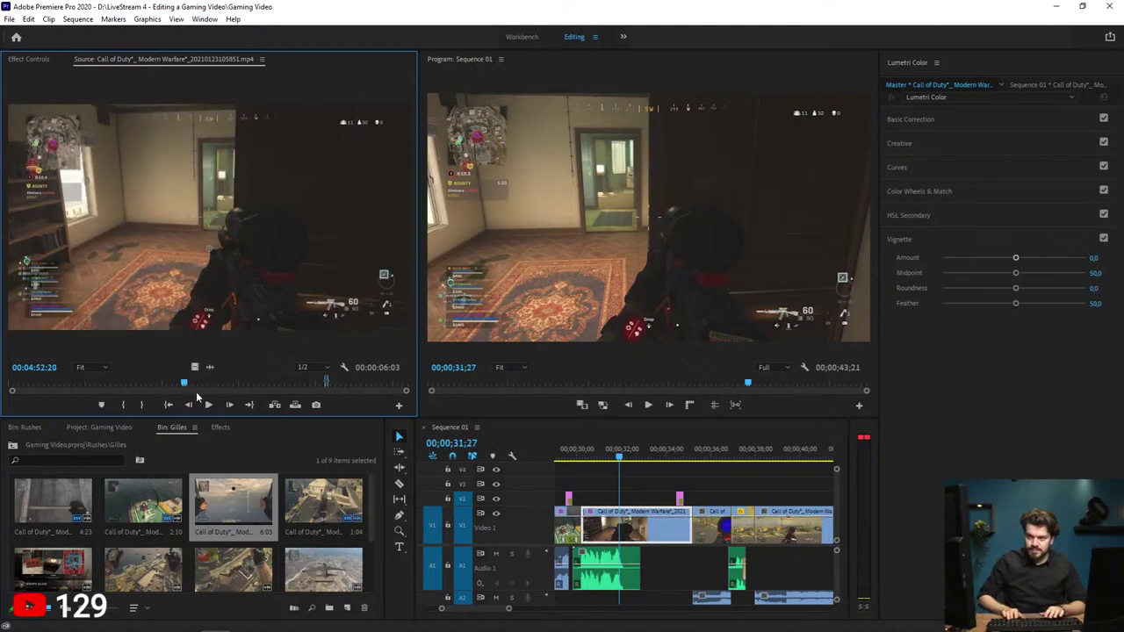
key(space)
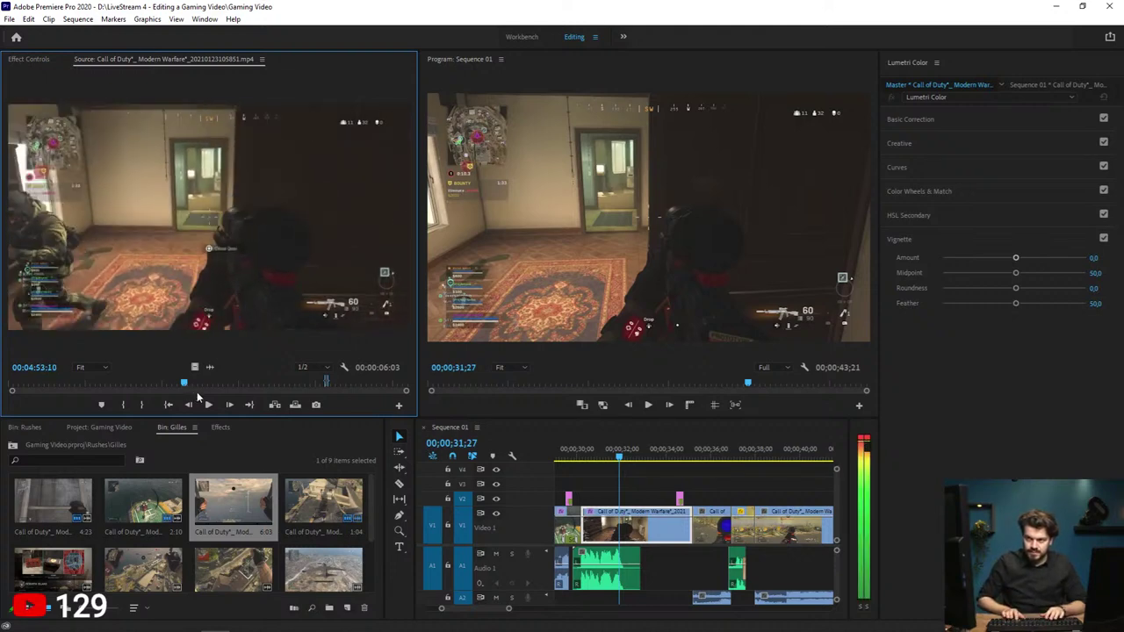
key(j)
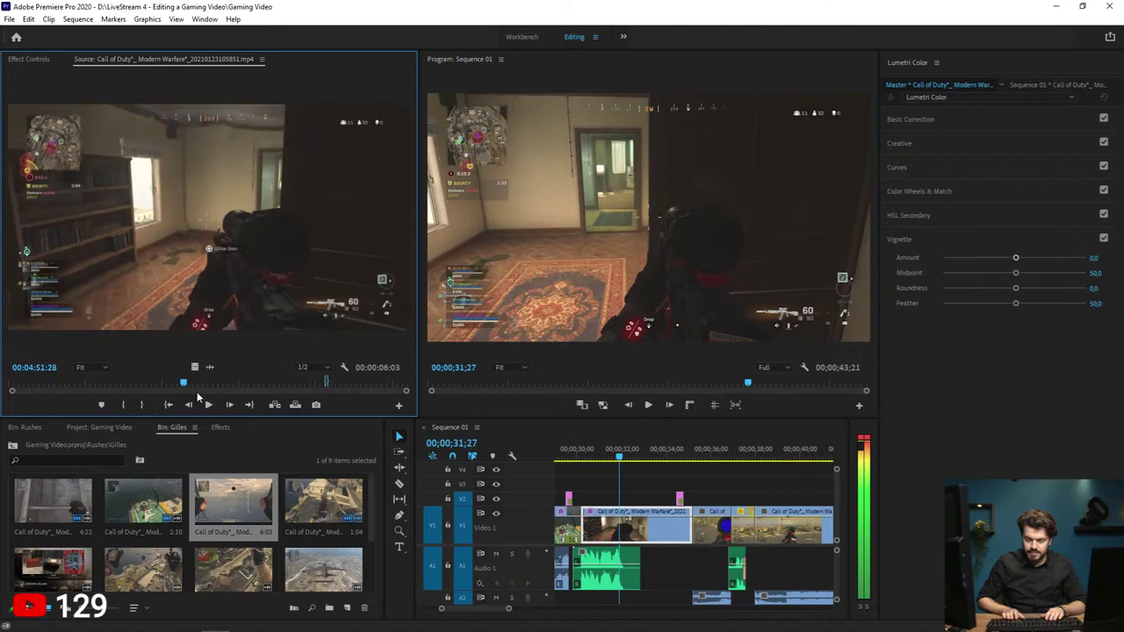
key(l)
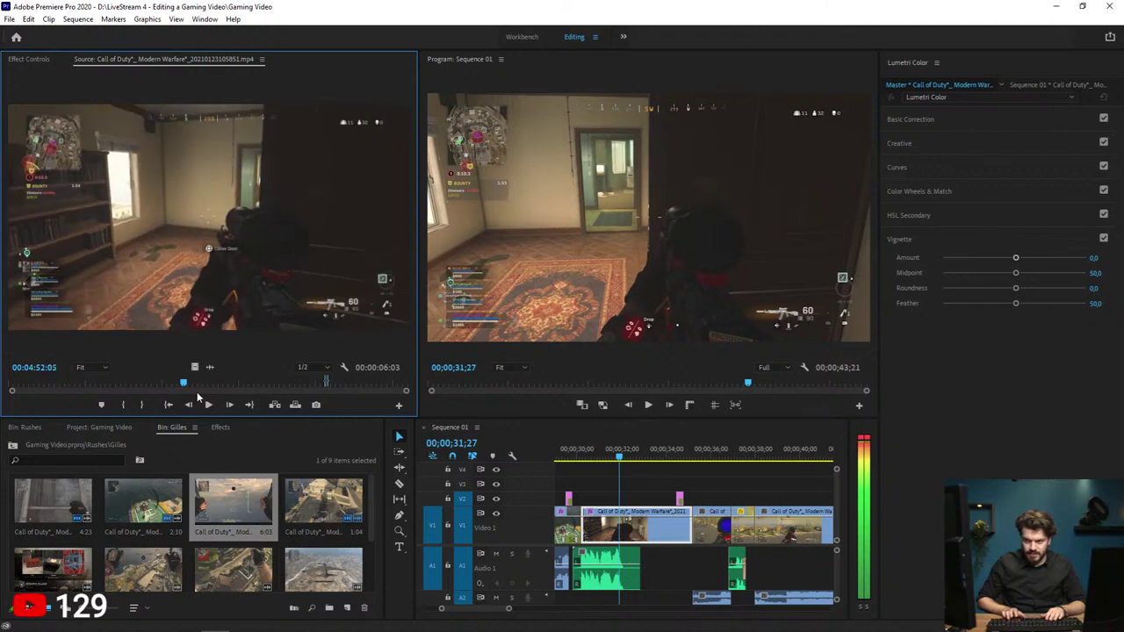
key(Right)
key(Right)
key(Right)
key(Right)
key(Right)
key(Right)
key(Right)
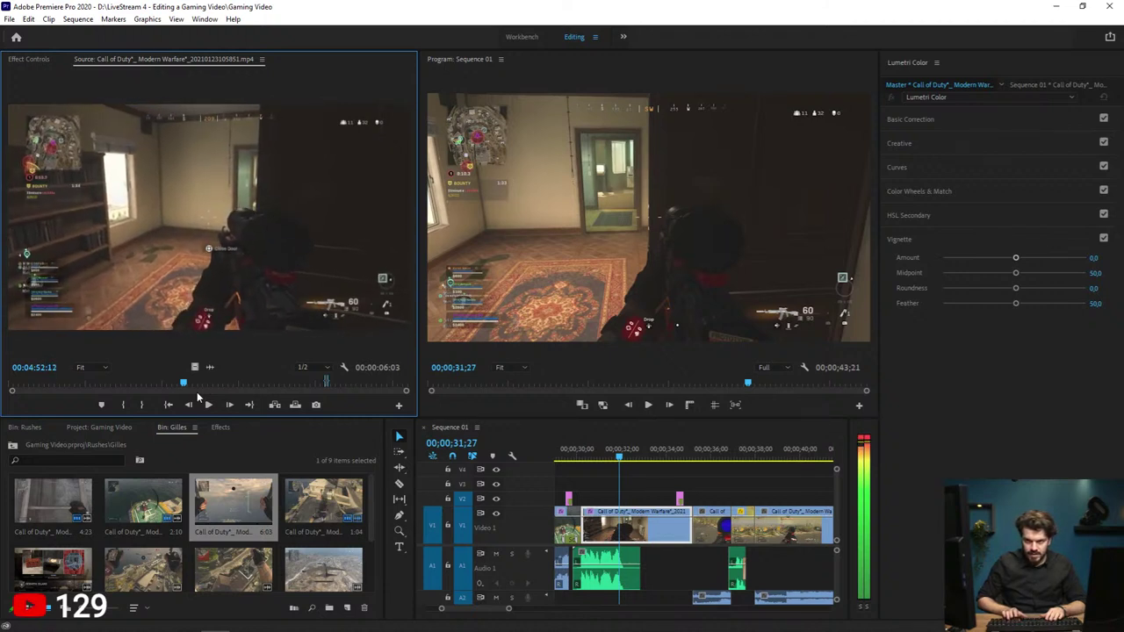
key(Right)
key(Right)
key(Right)
key(Right)
key(Right)
key(Right)
key(Right)
key(Right)
key(Right)
key(Right)
key(Right)
key(Right)
key(Right)
key(Right)
key(Right)
key(Right)
key(Right)
key(Right)
key(Right)
key(Right)
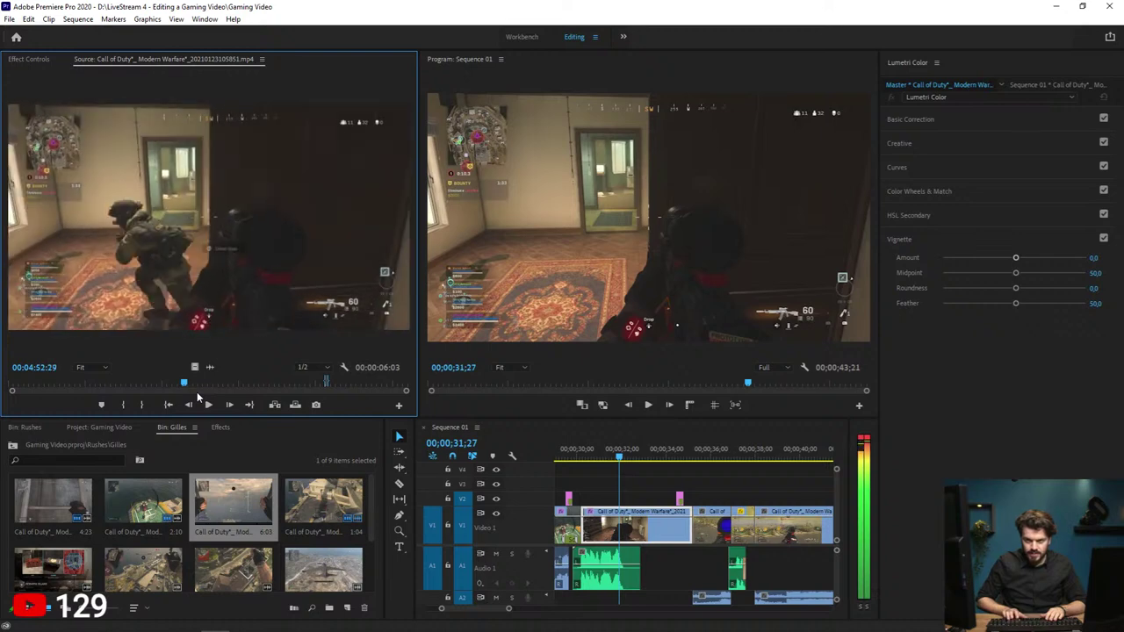
key(Left)
key(Left)
key(i)
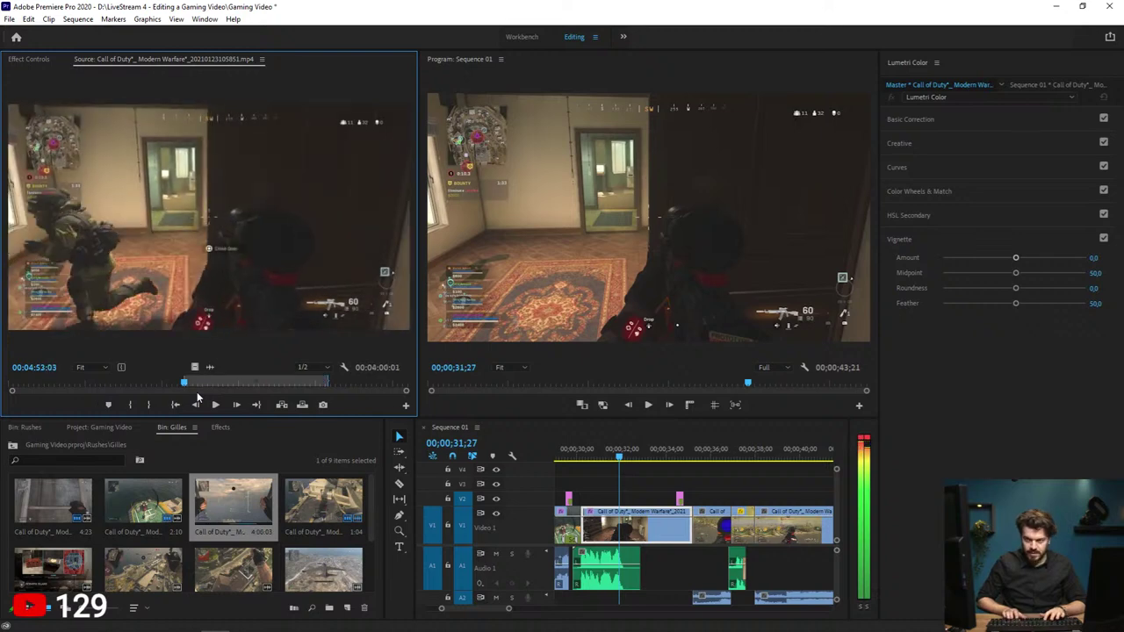
Step: Place only the audio of a 00:00:03:13 source section at 00;00;31;27 on A3, trimmed to the V1 clip's end, and play from 00;00;31;02
key(space)
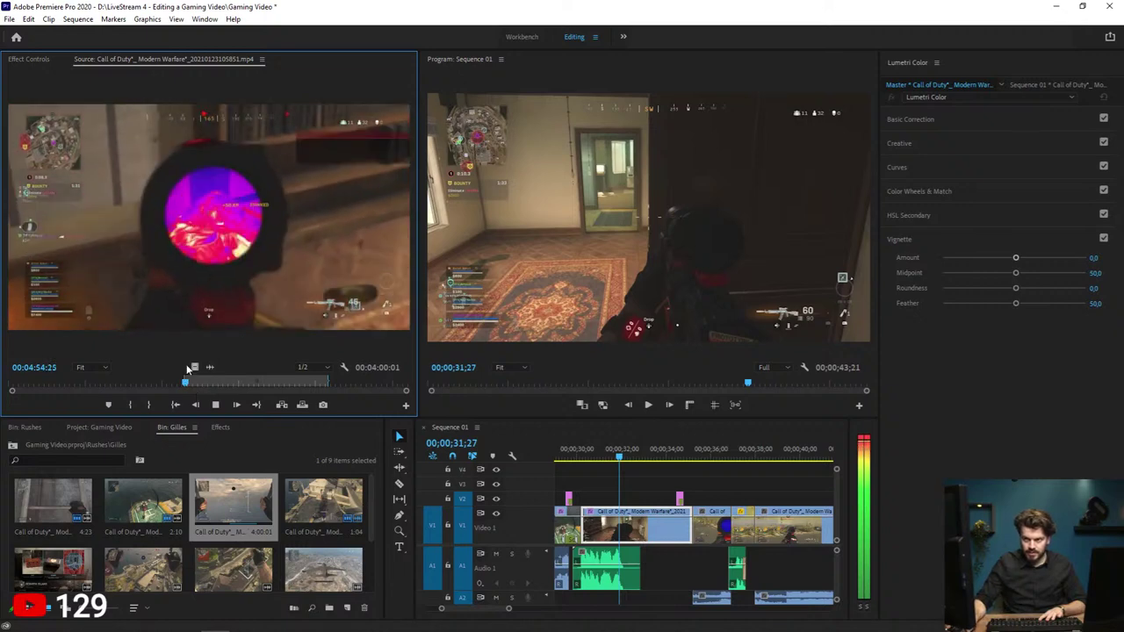
drag(195, 367, 626, 571)
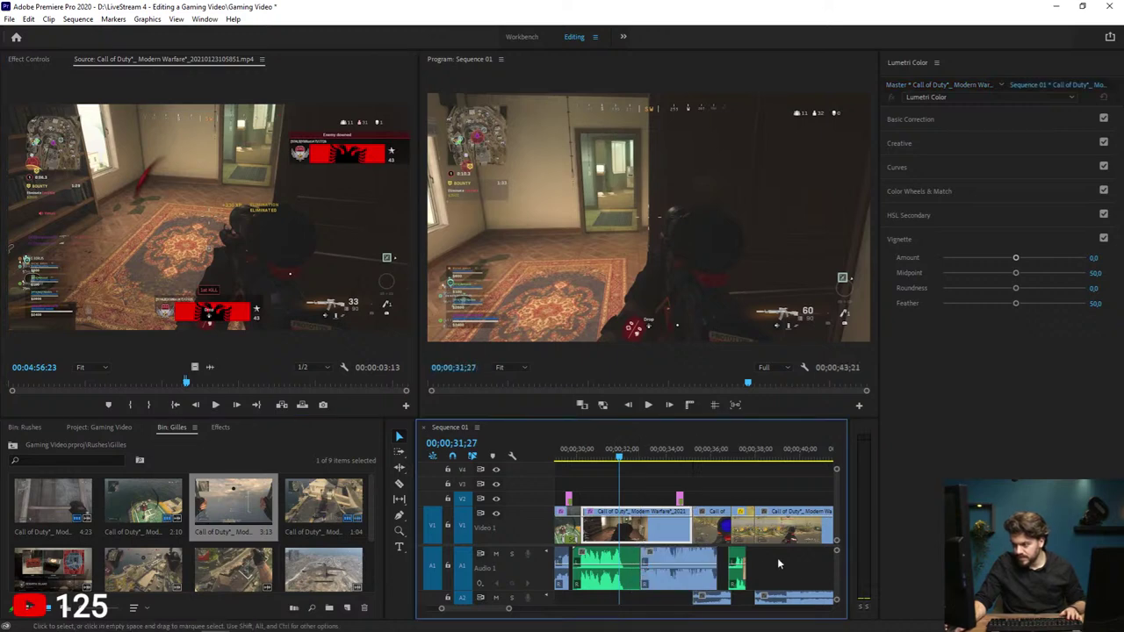
drag(708, 419, 708, 345)
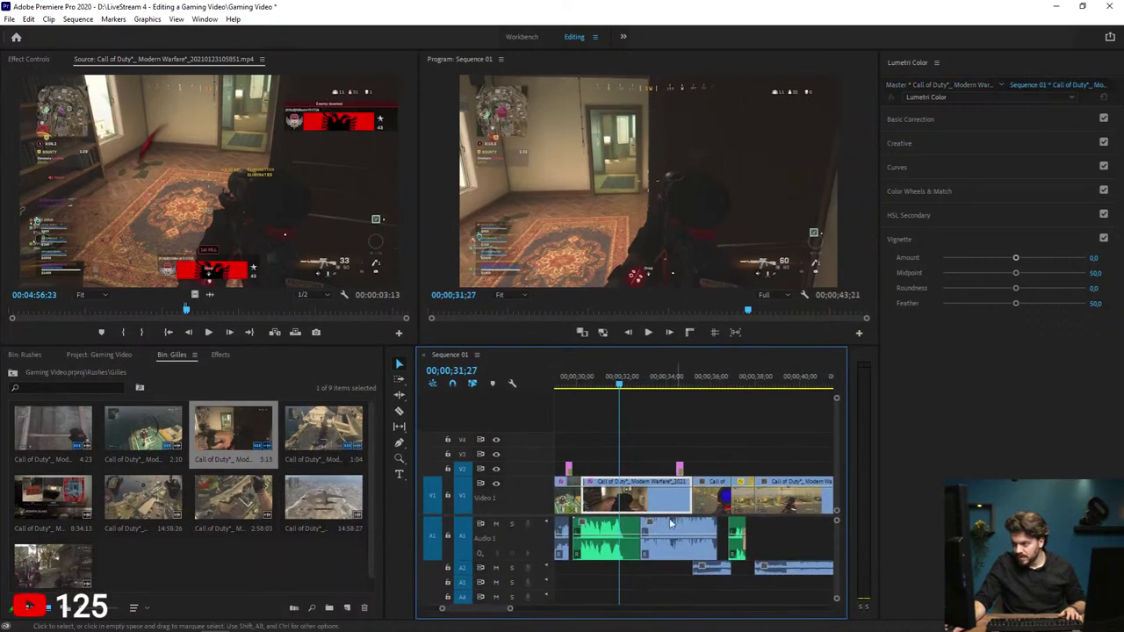
drag(725, 570, 698, 583)
click(602, 386)
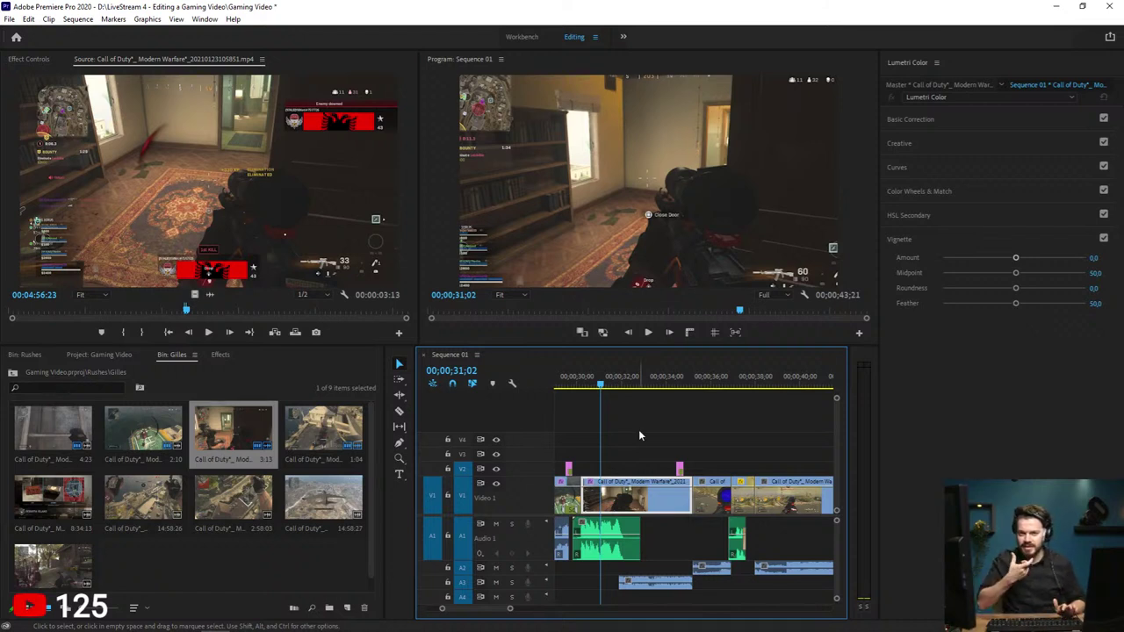
key(space)
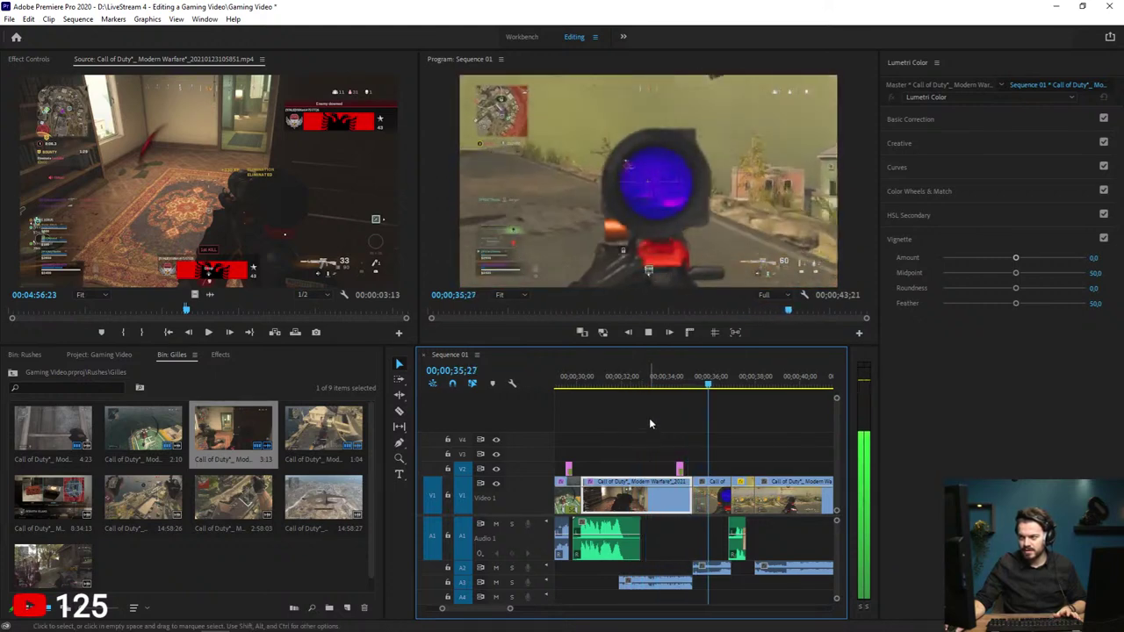
Step: Extend the end of the A3 audio clip to about 00;00;36;00 and apply the default transition to that end
key(space)
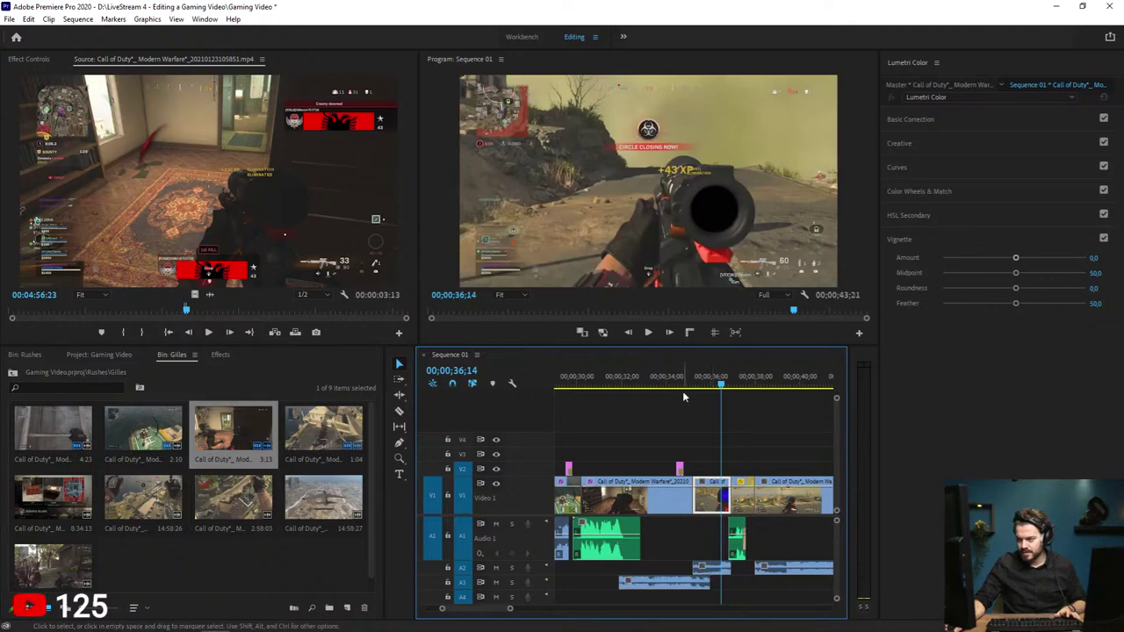
click(685, 390)
key(space)
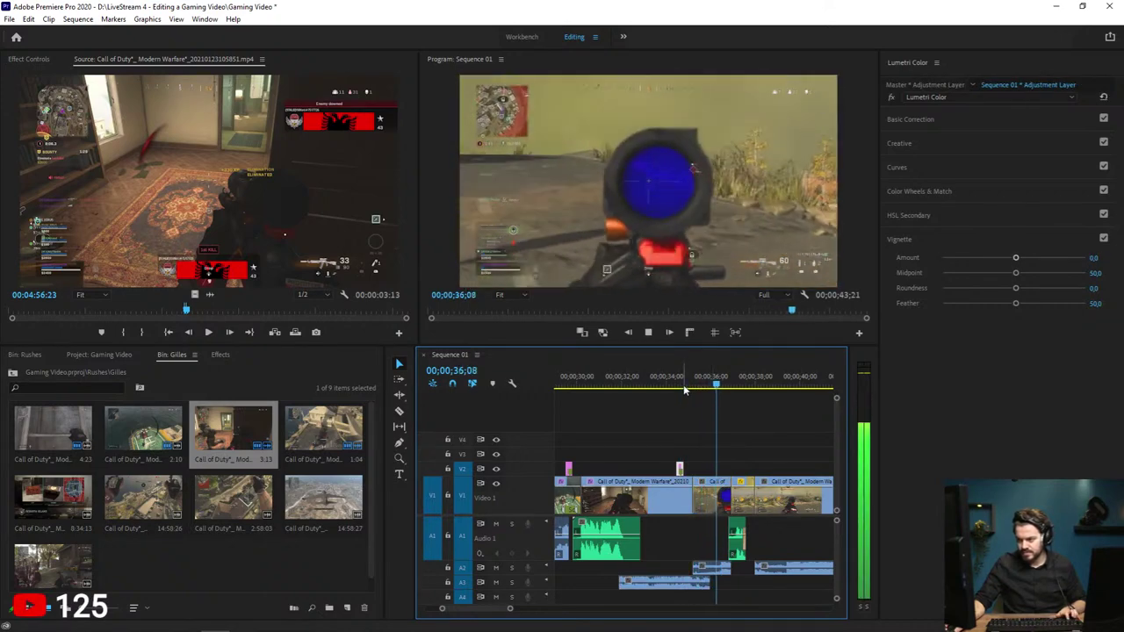
key(space)
right_click(723, 573)
click(740, 562)
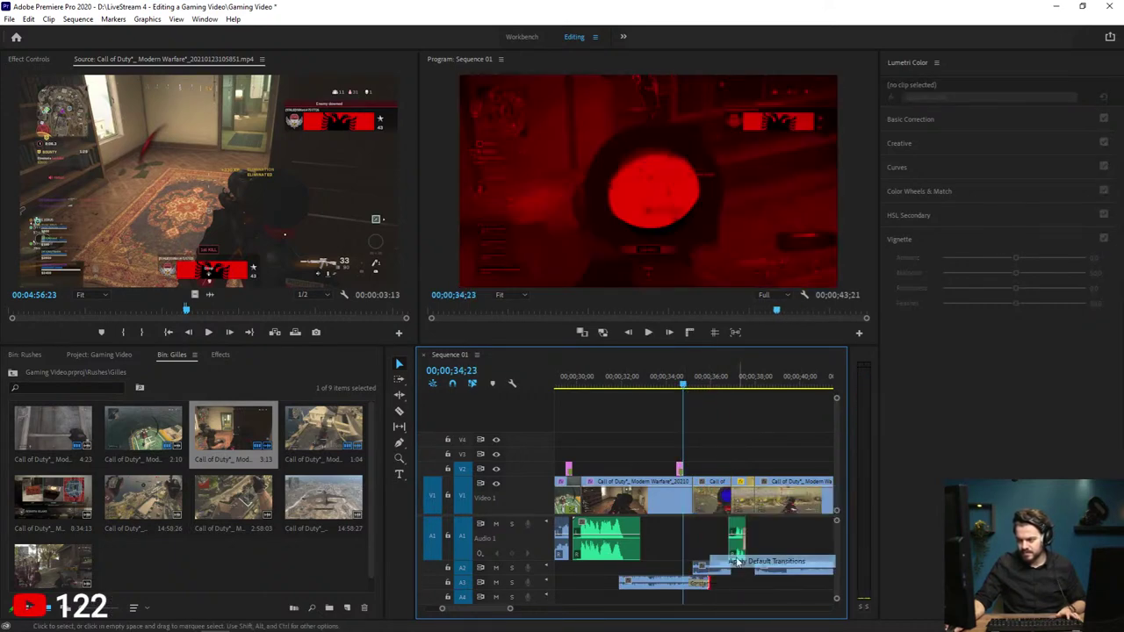
Step: Apply the default transition to the start of the A3 audio clip, play from 00;00;31;12 to the sequence end, and save
click(615, 384)
key(space)
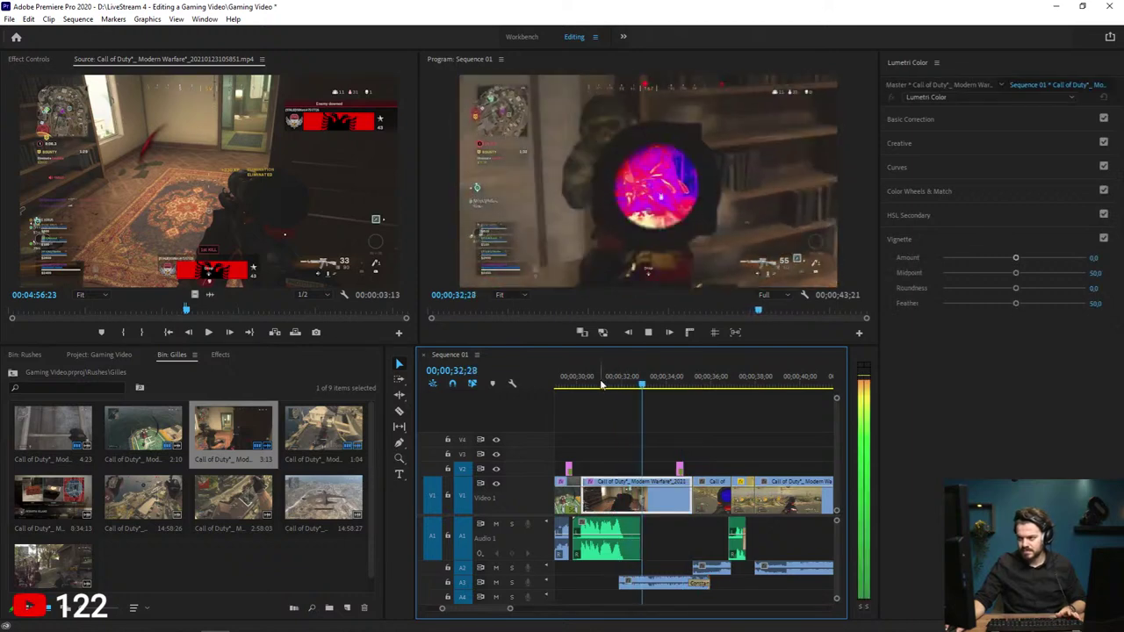
click(603, 384)
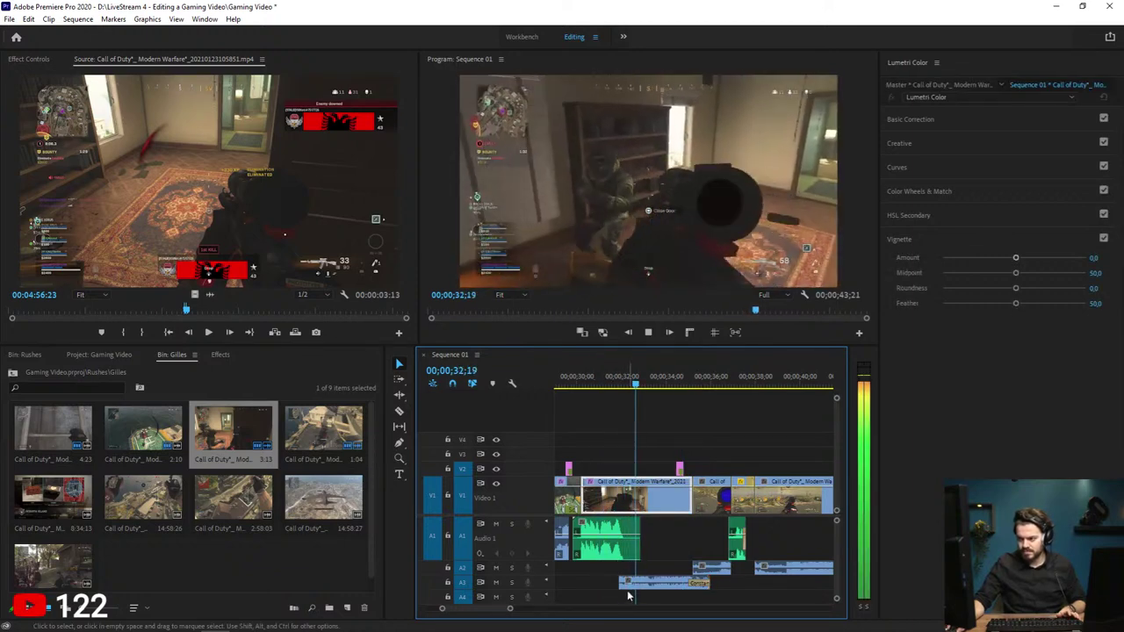
right_click(628, 582)
click(648, 565)
click(608, 384)
key(space)
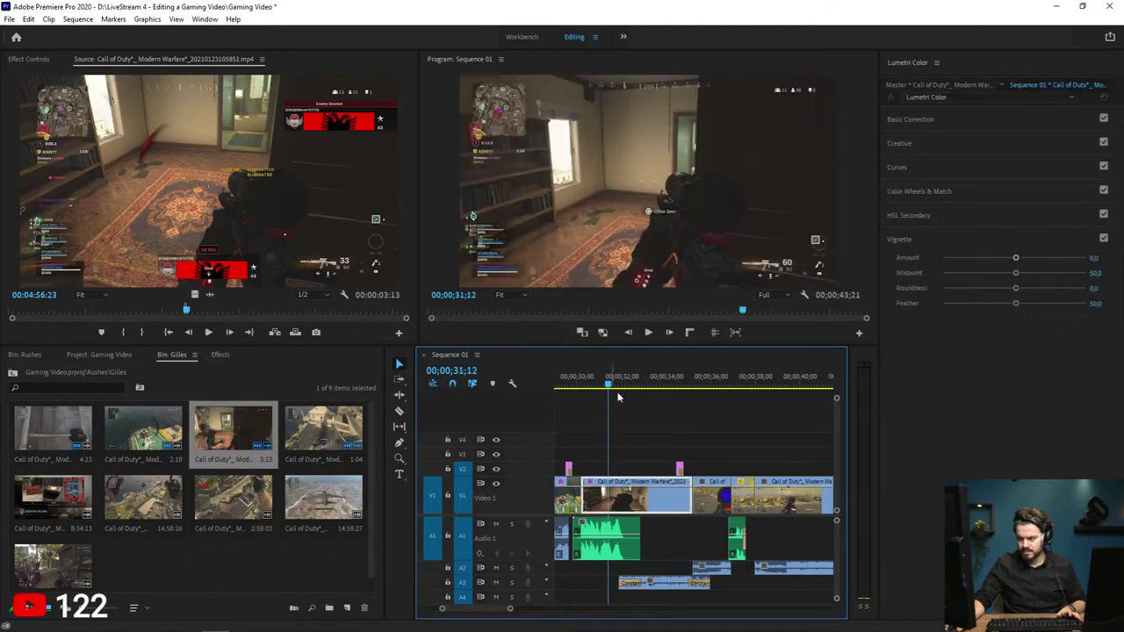
key(space)
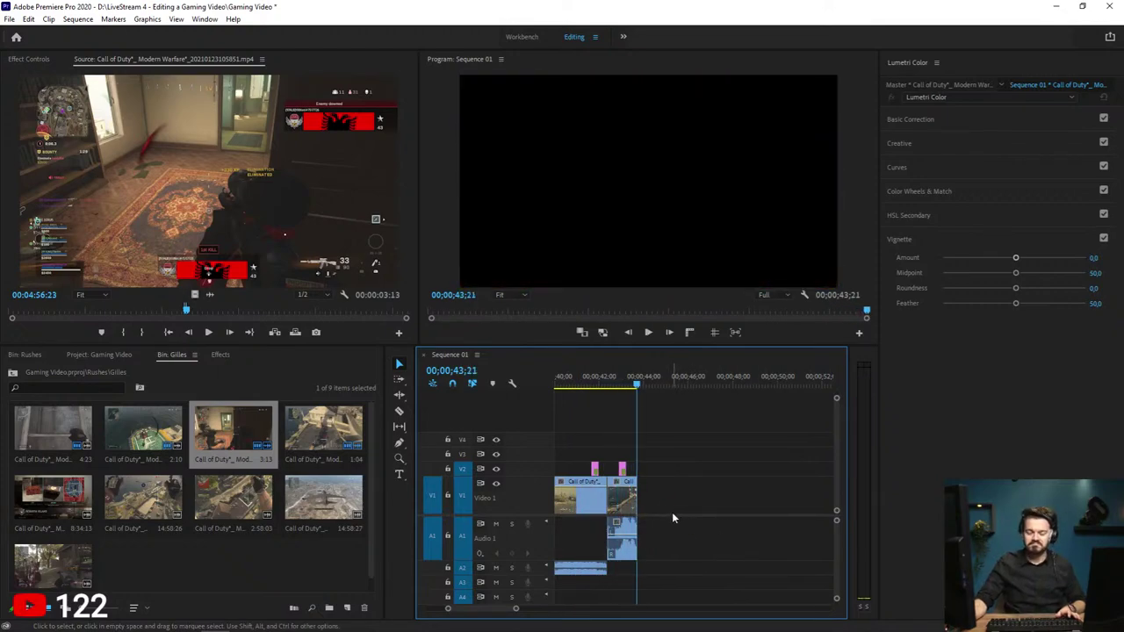
key(ctrl+s)
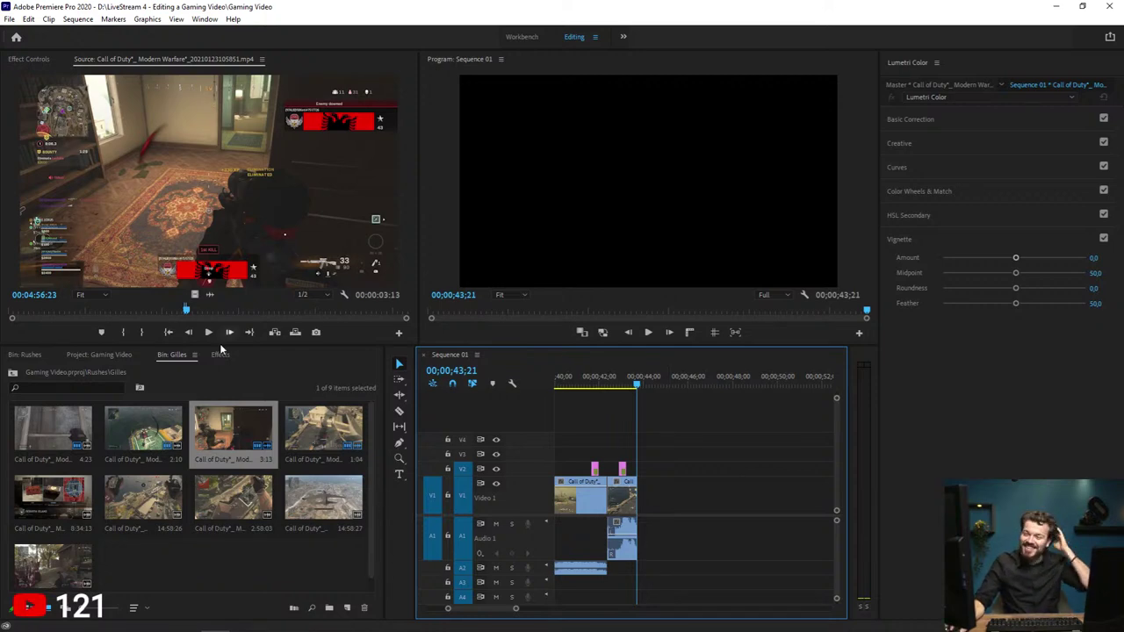
double_click(323, 428)
click(92, 312)
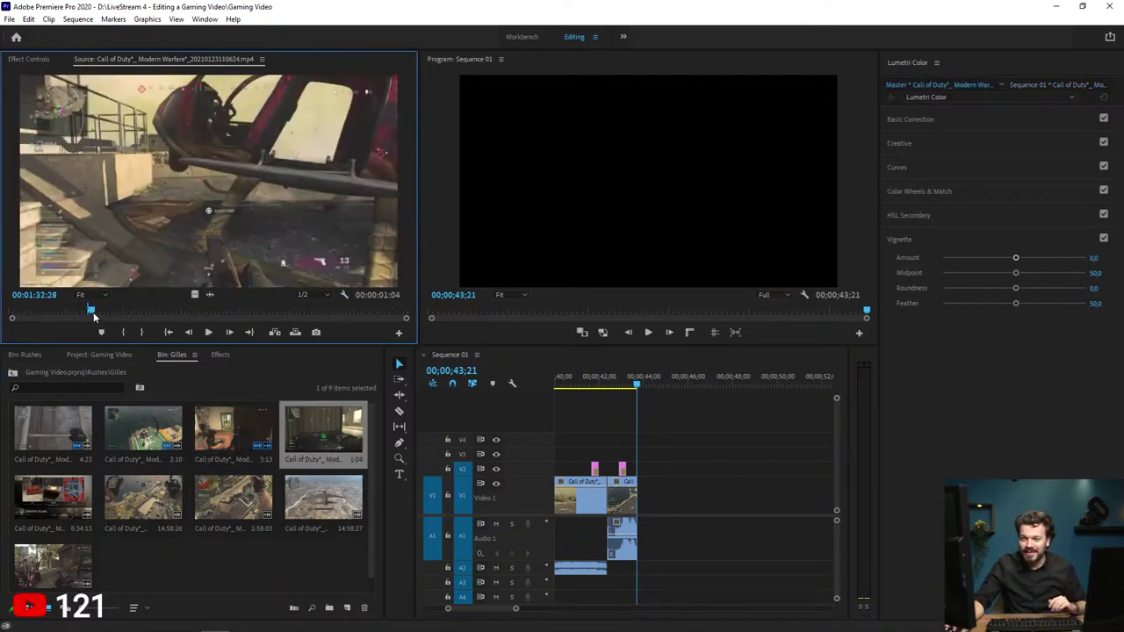
drag(93, 312, 90, 313)
key(space)
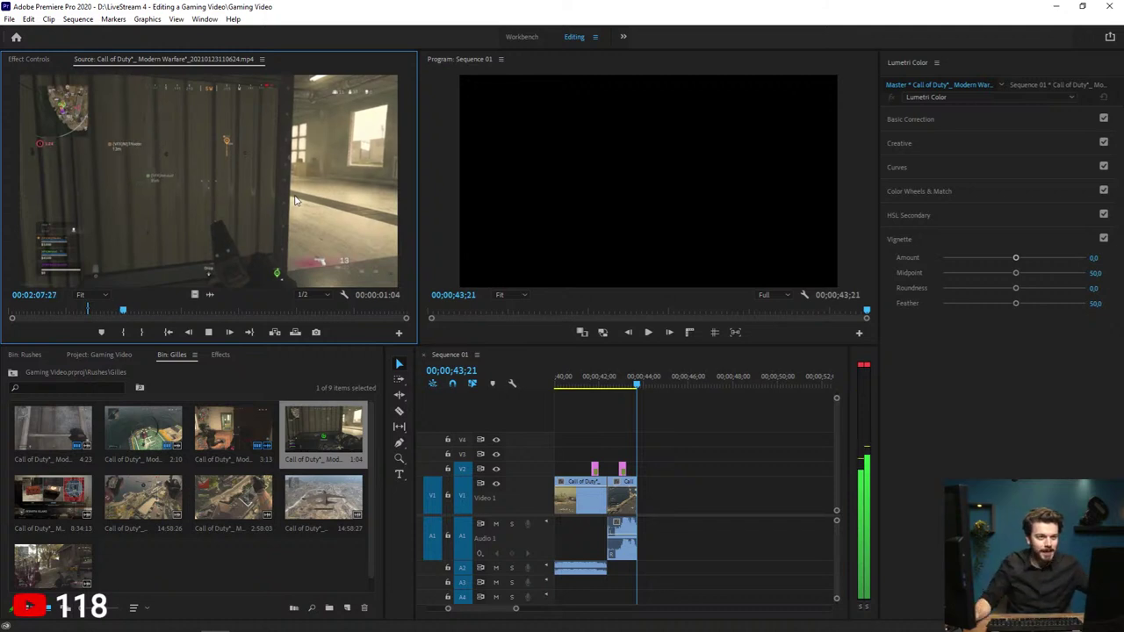
click(129, 312)
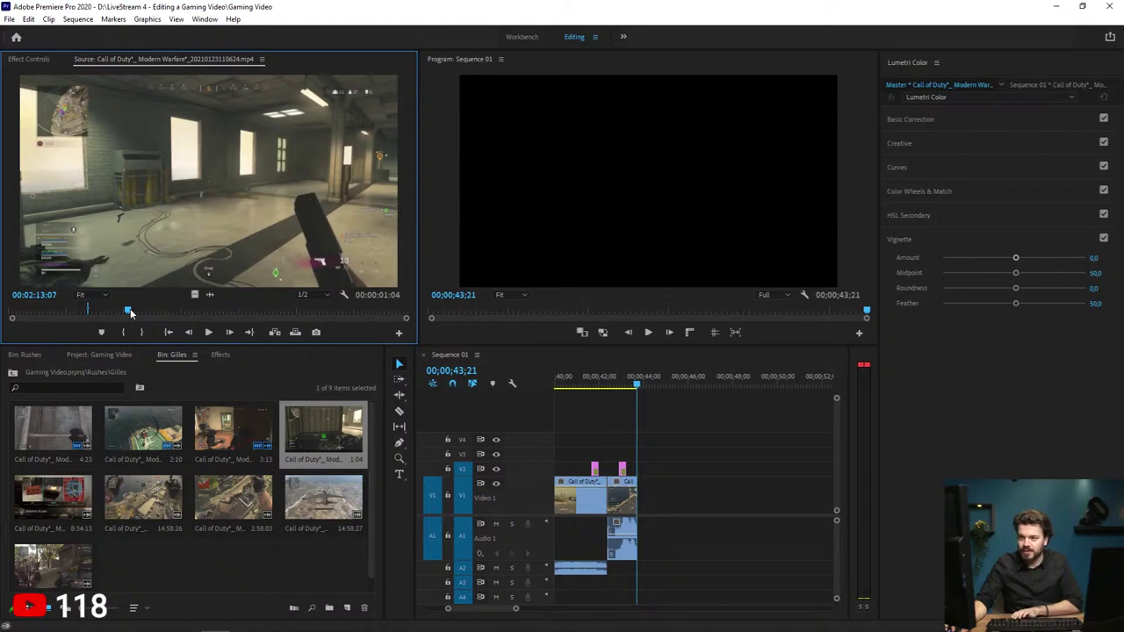
drag(129, 312, 208, 312)
key(i)
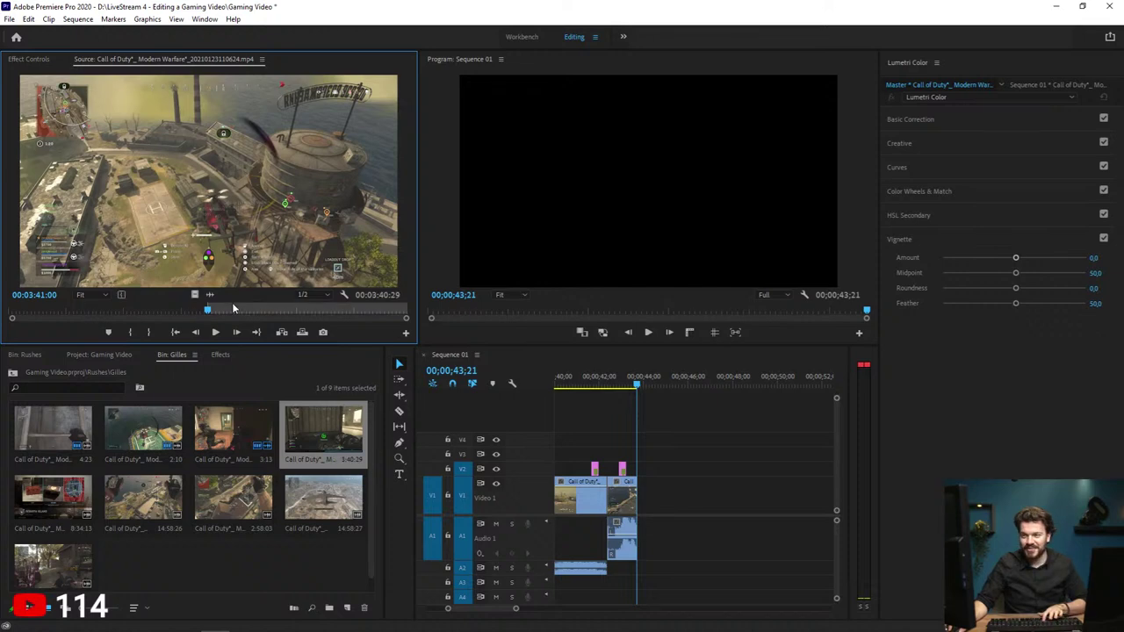
key(space)
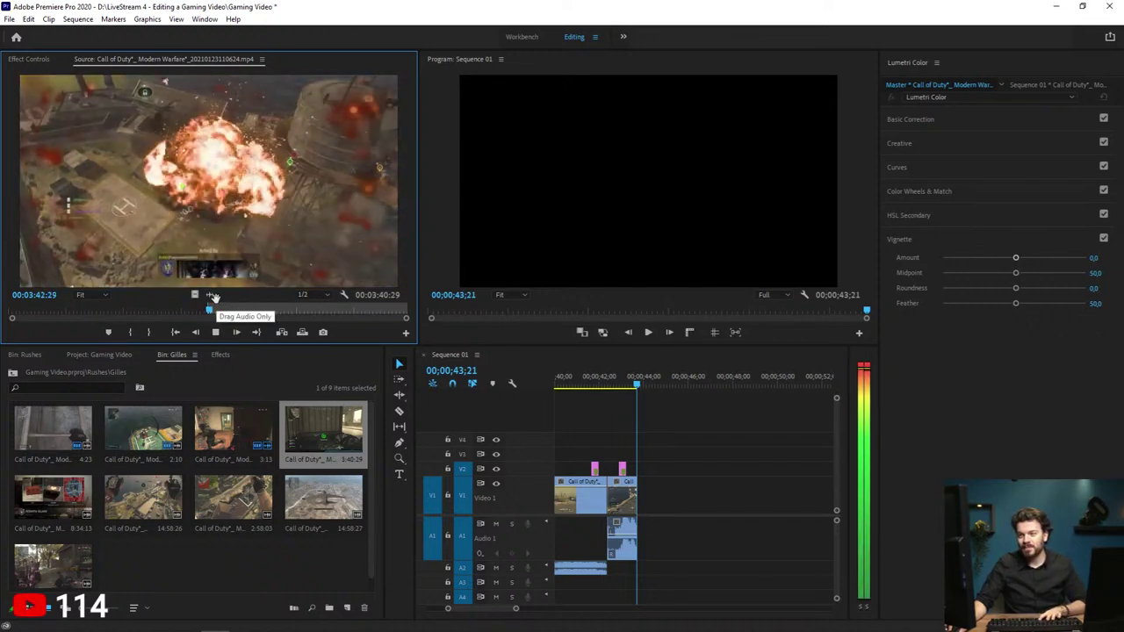
key(o)
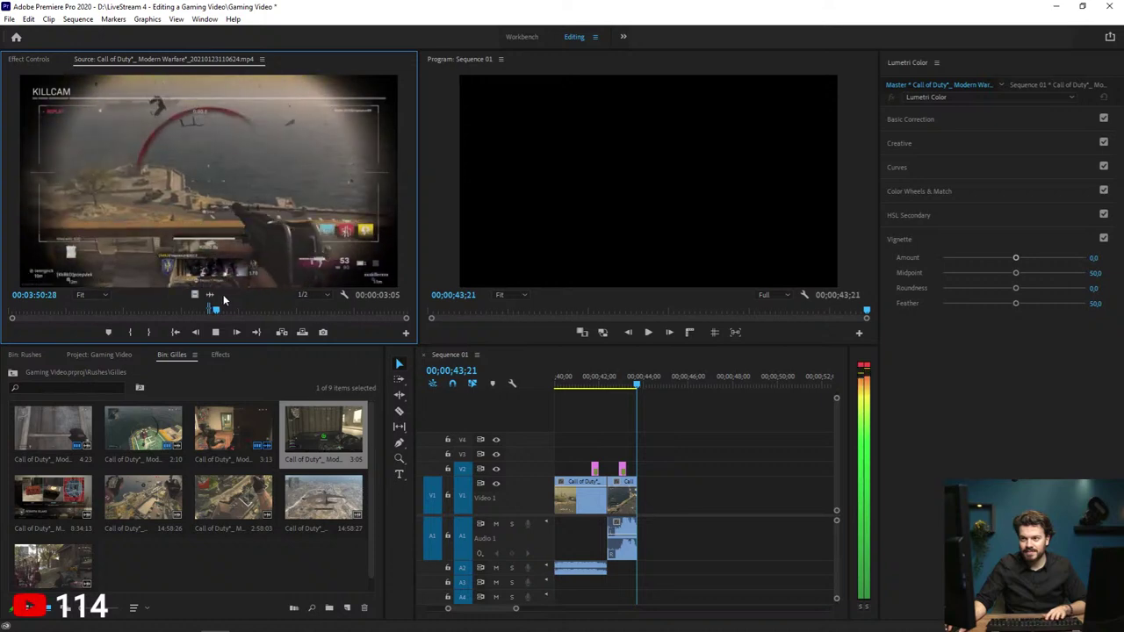
key(space)
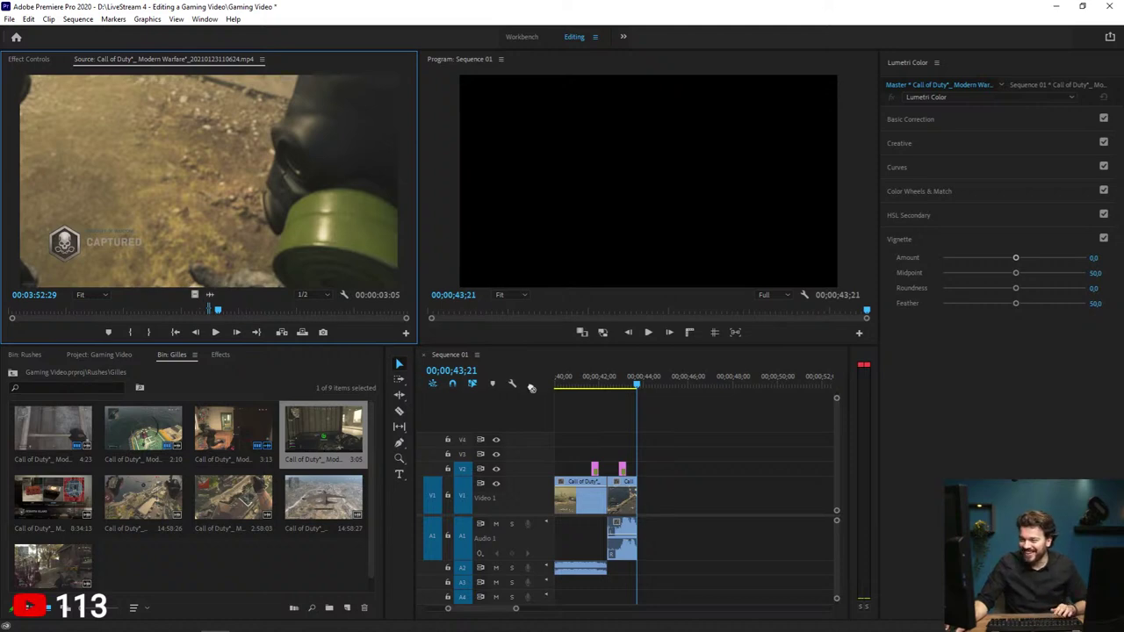
Step: Place the marked explosion section at 00;00;43;21 on V1 and A1 and play across the join up to 00;00;45;09
drag(531, 388, 638, 416)
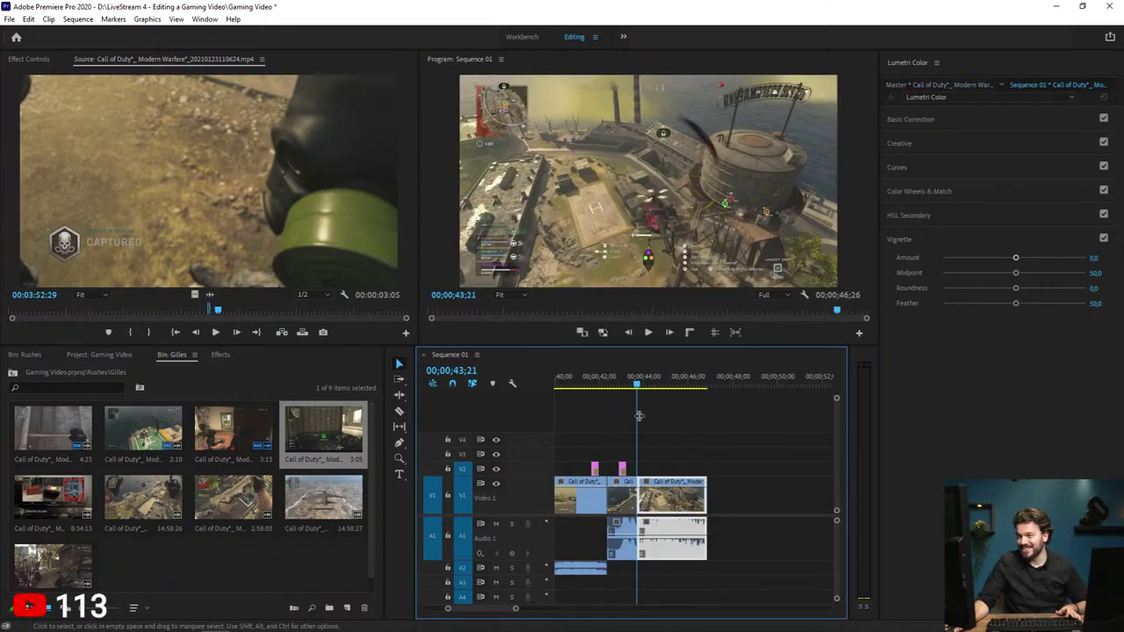
click(616, 385)
key(space)
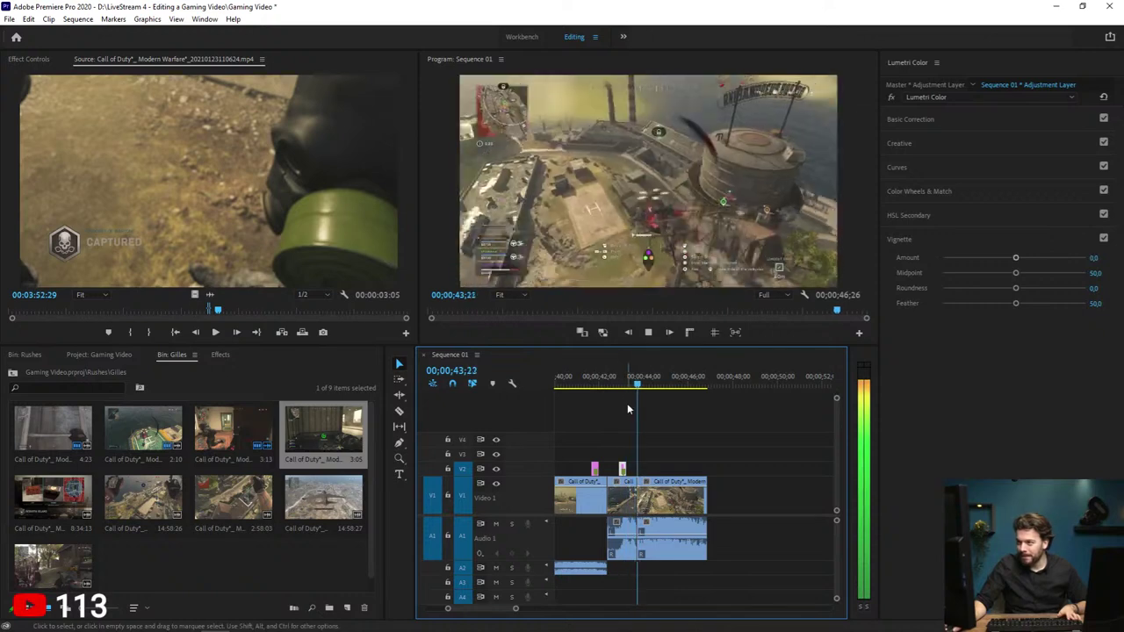
key(space)
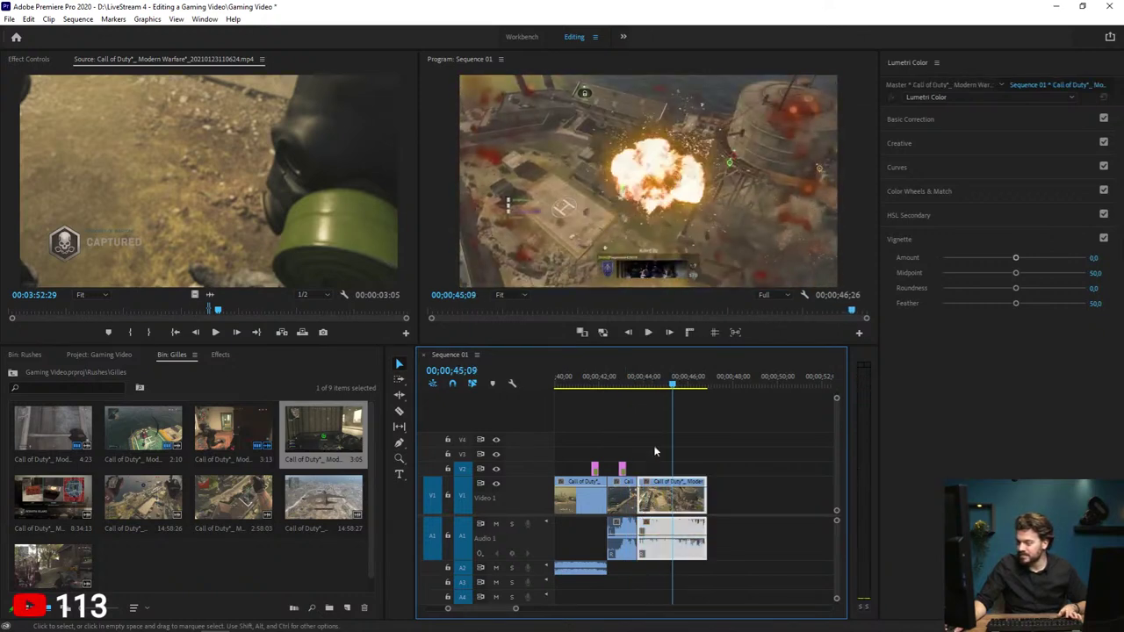
Step: Split the explosion clip at 00;00;45;09 and move its second part away to end at 00;00;49;12
key(c)
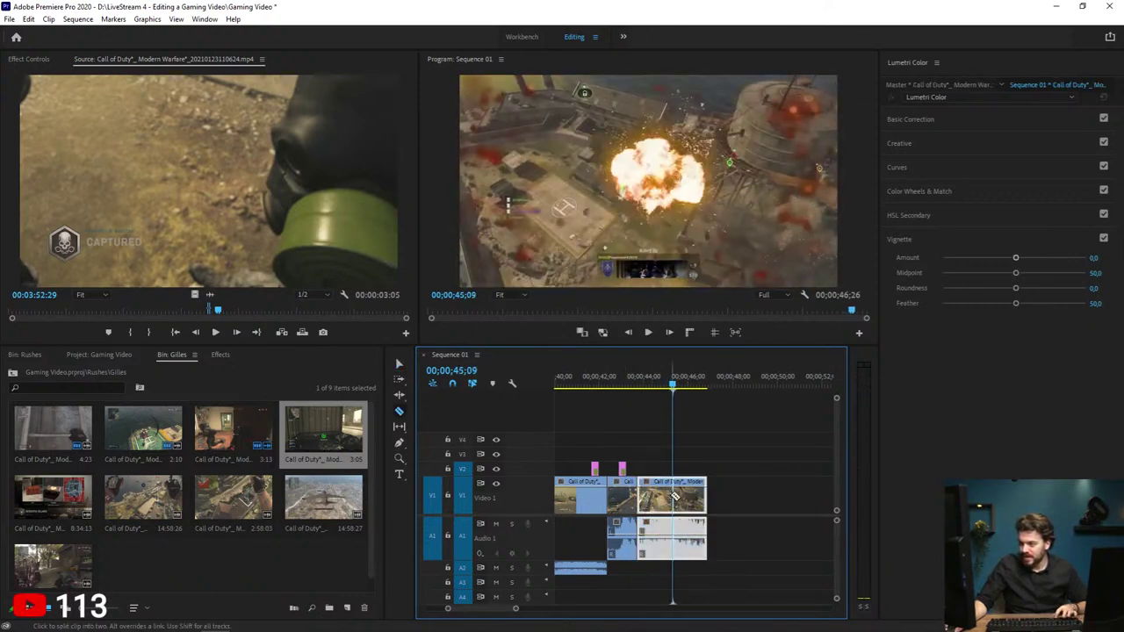
click(672, 497)
key(v)
drag(690, 497, 746, 497)
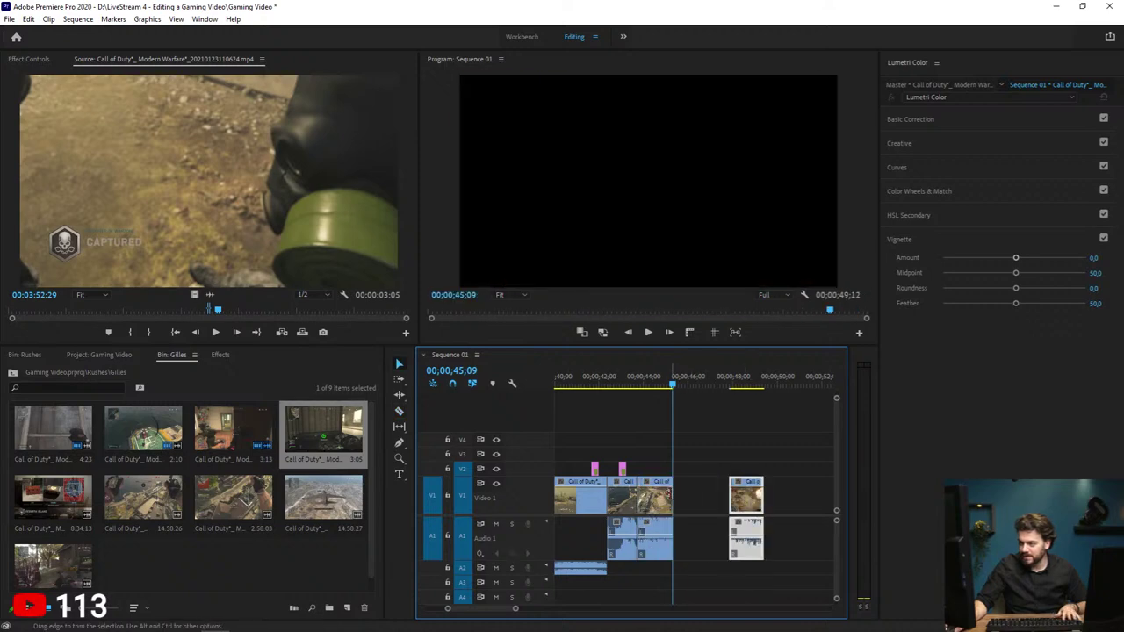
Step: Extend the first part of the explosion clip to 00;00;46;21 and turn the stretch from 00;00;45;09 into a frame hold
drag(673, 497, 703, 497)
key(c)
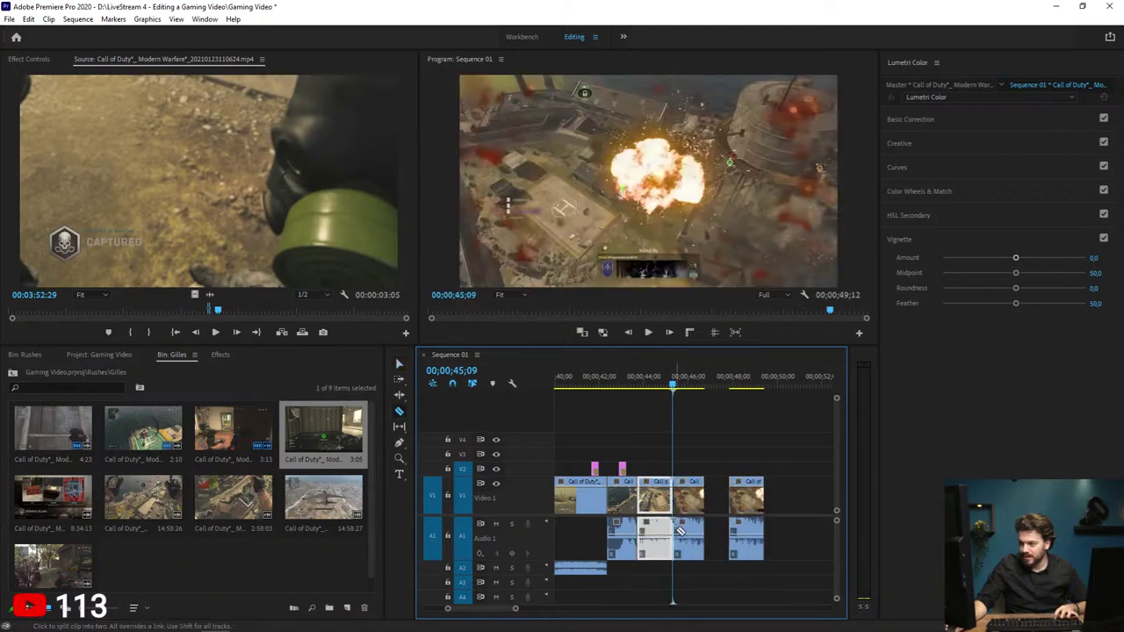
key(v)
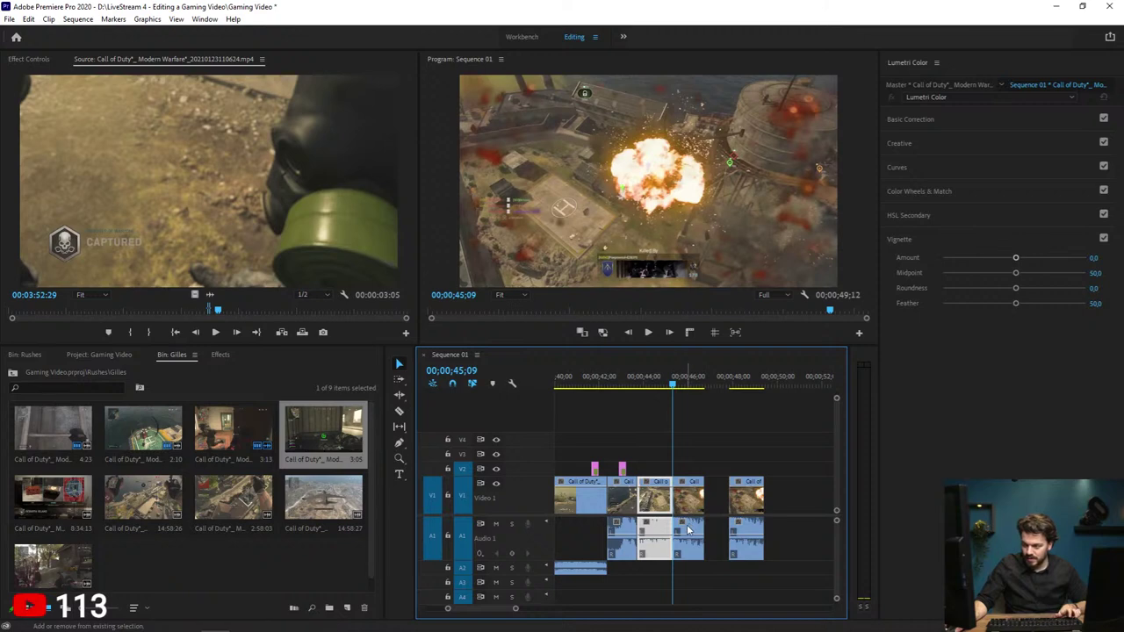
Step: Delete the frame hold's audio and the gap after it, and play across the freeze
alt+click(693, 530)
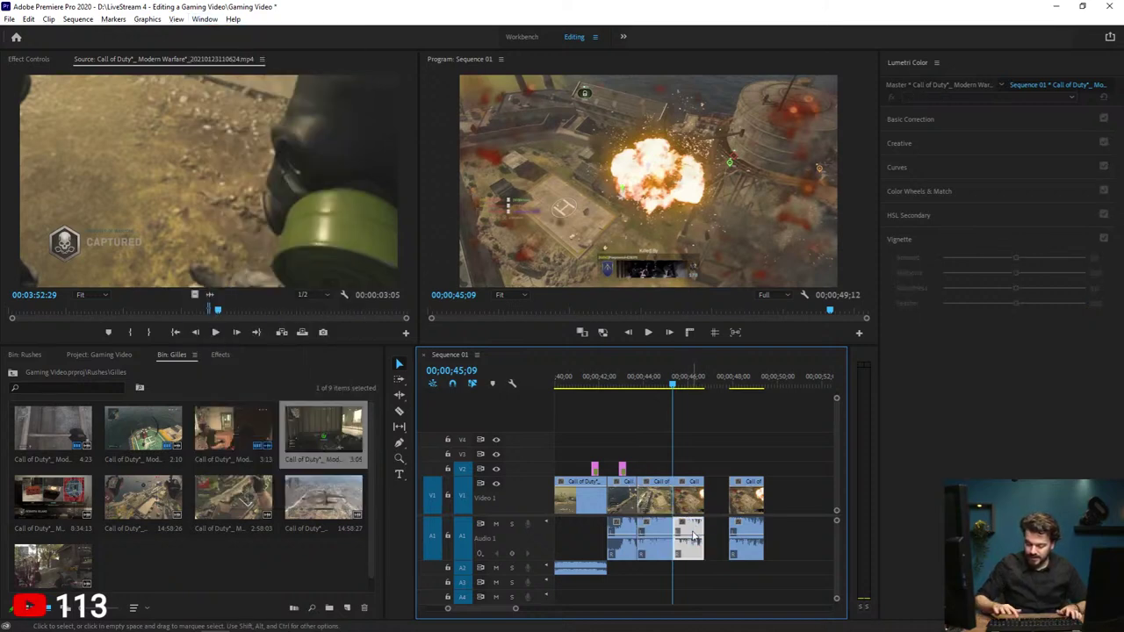
key(Delete)
key(Delete)
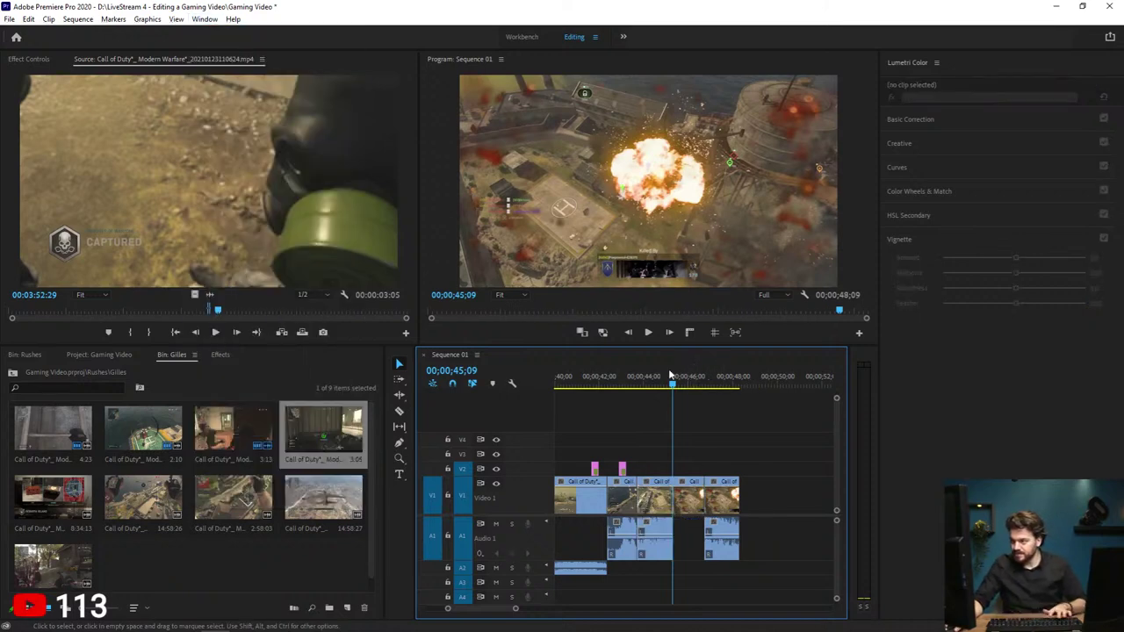
click(665, 386)
key(space)
key(space)
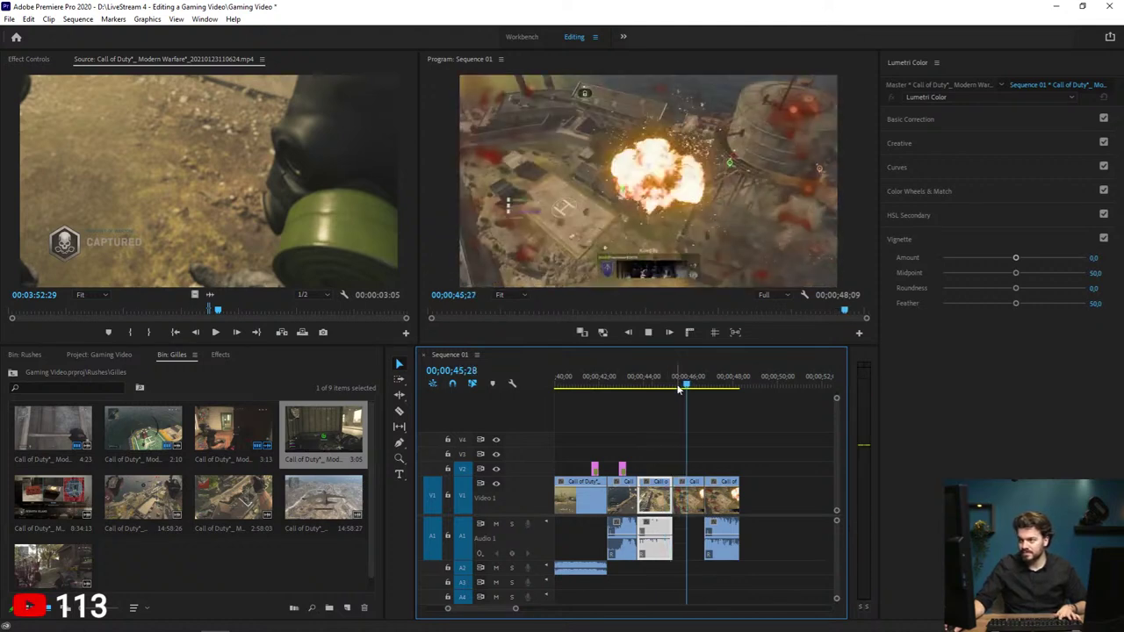
Step: Examine the file properties of the frame-hold clip on V1, including its image size
click(693, 508)
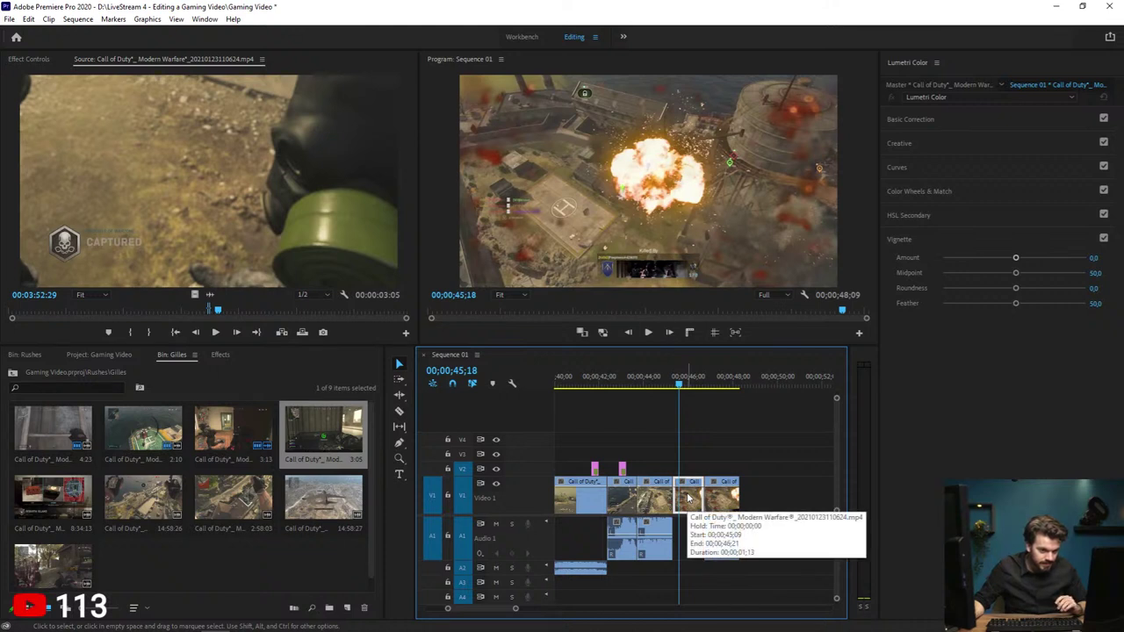
scroll(595, 502, left, 2)
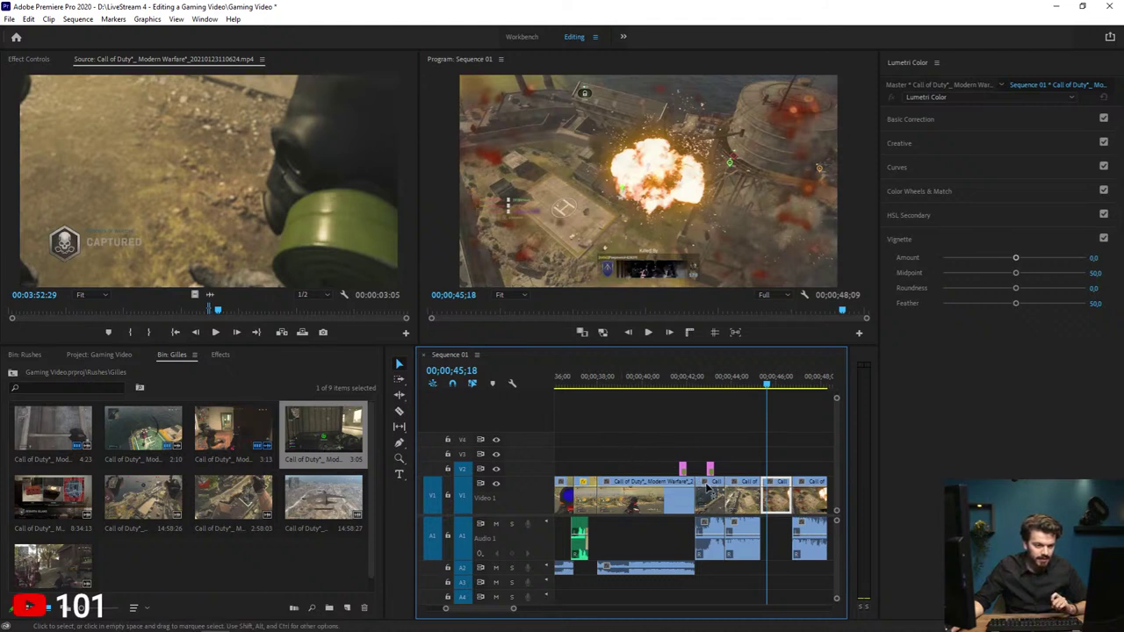
scroll(715, 489, right, 5)
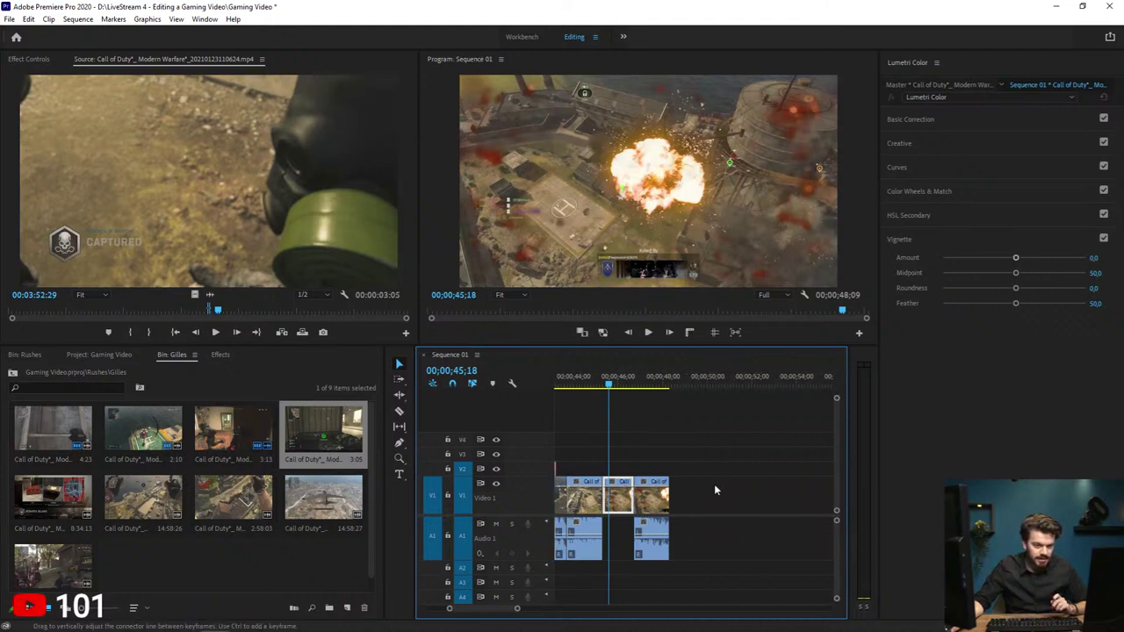
scroll(606, 458, left, 1)
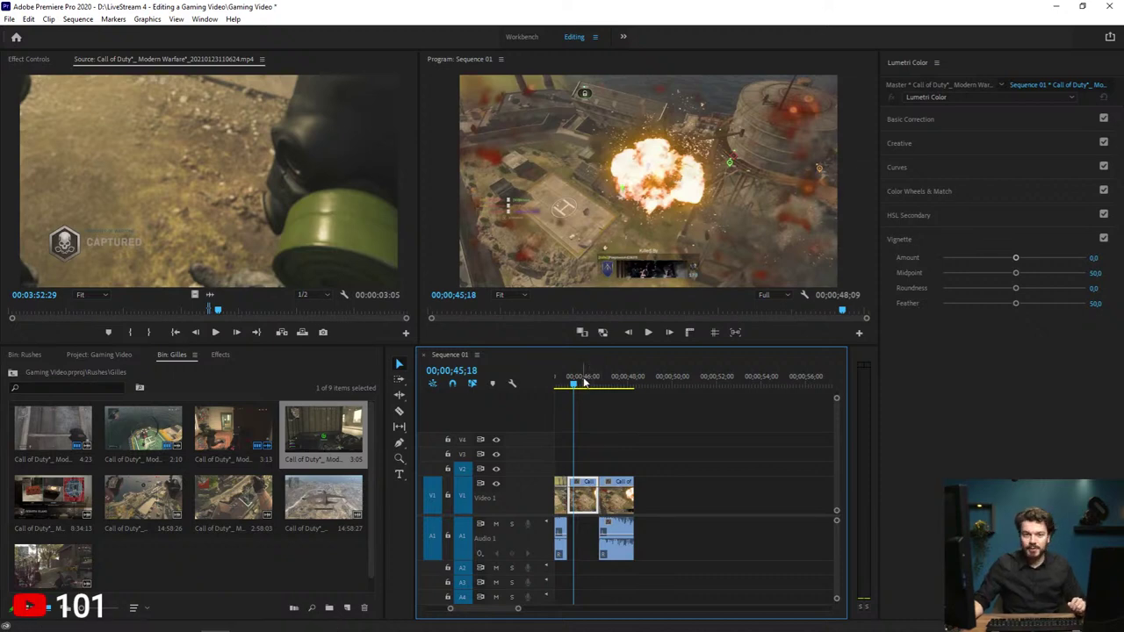
right_click(578, 503)
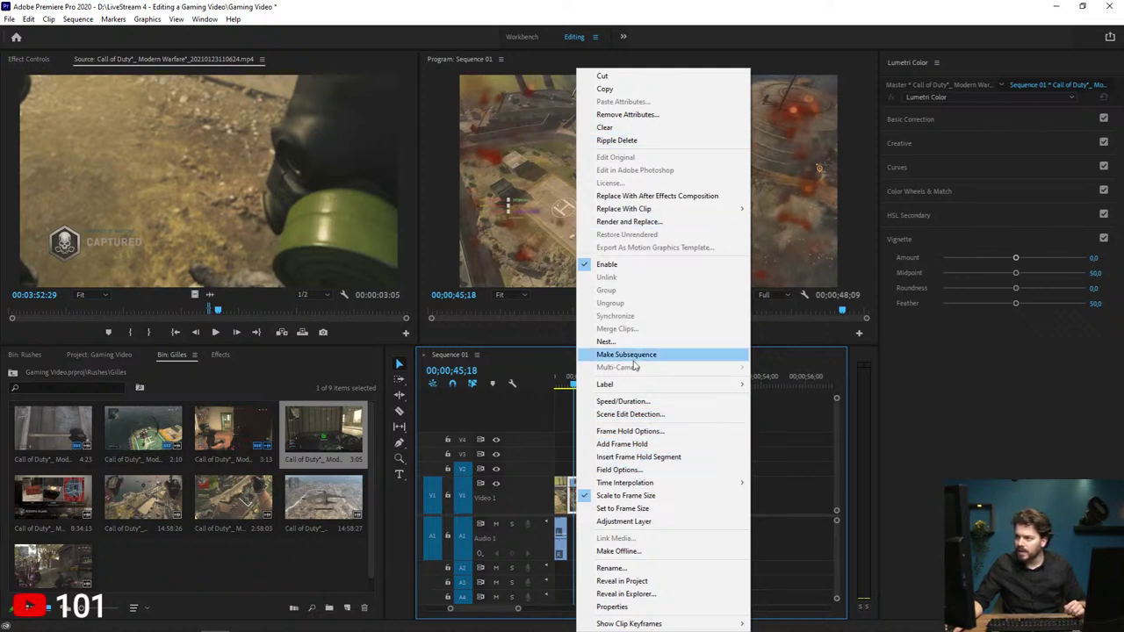
click(612, 607)
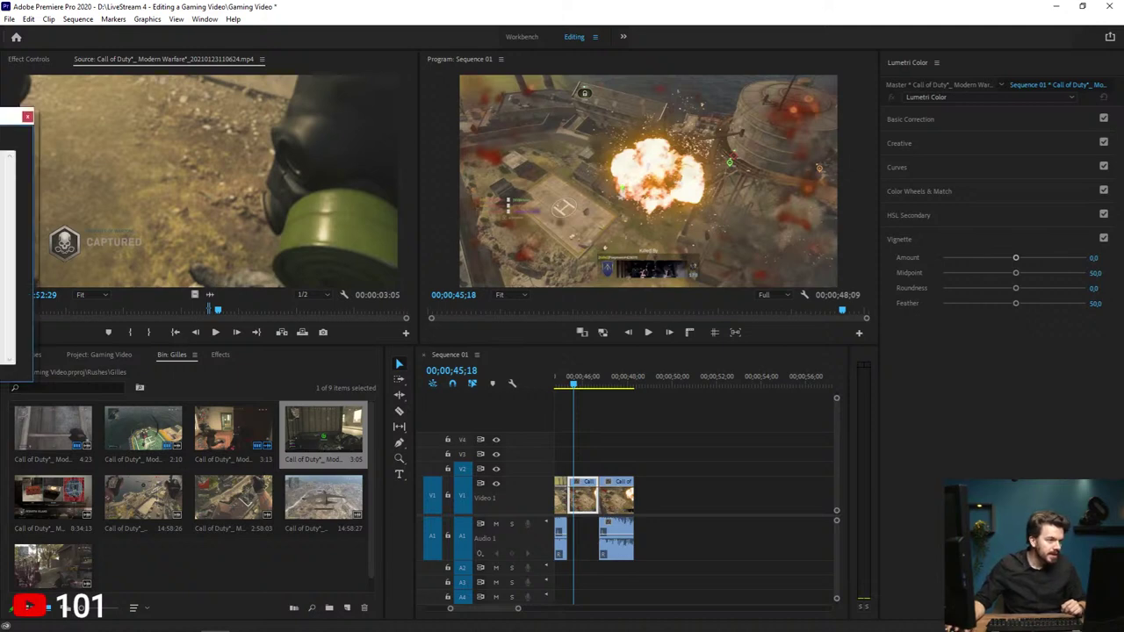
drag(1, 117, 465, 176)
drag(379, 246, 429, 245)
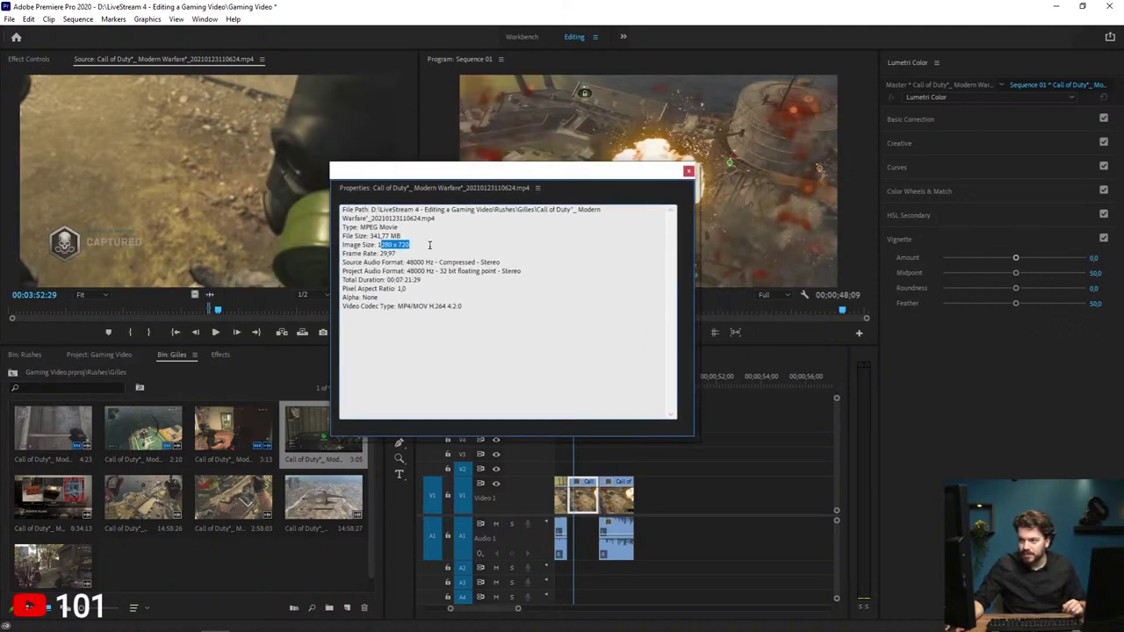
click(689, 171)
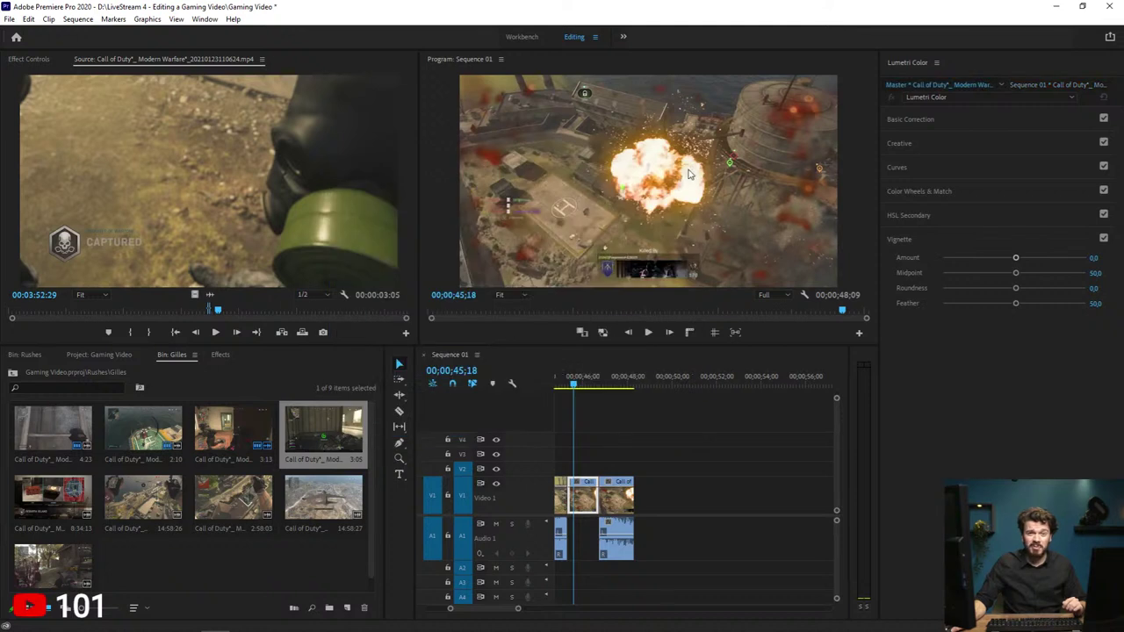
Step: Deselect the frame-hold clip and save the project
click(582, 432)
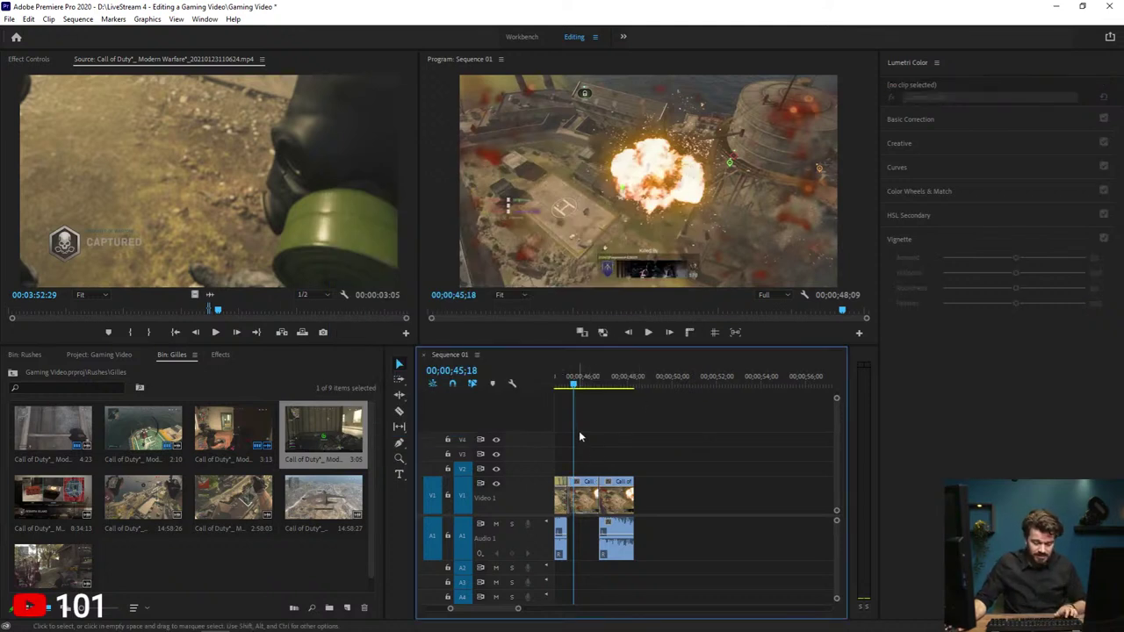
key(ctrl+s)
key(minus)
key(minus)
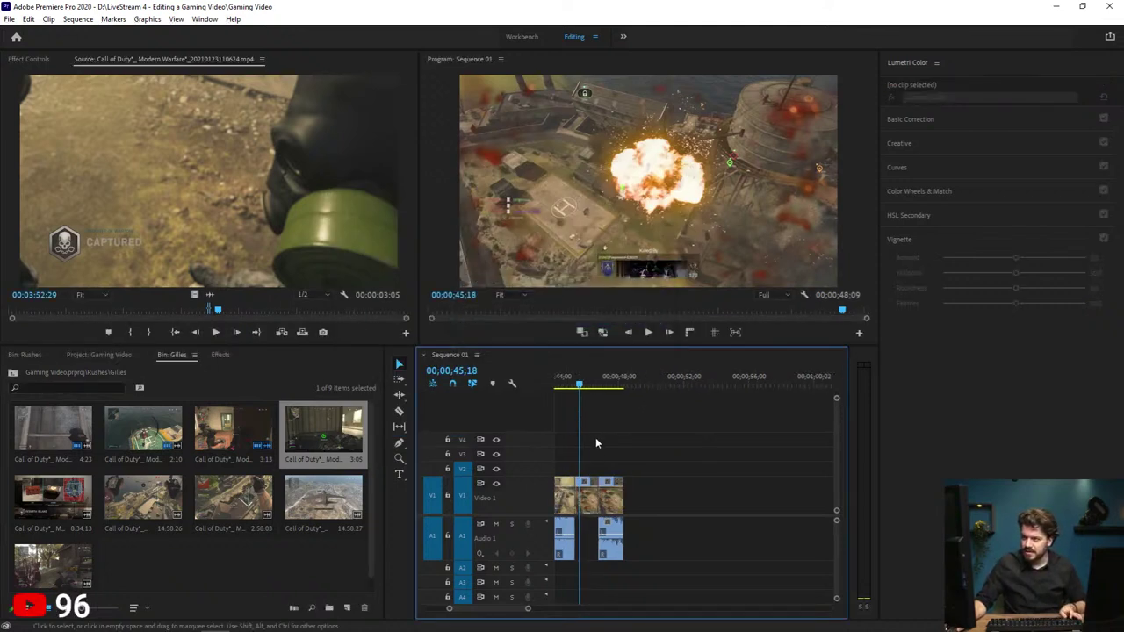
Step: Play the sequence across the helicopter explosion and its freeze frame to review the timing
scroll(583, 434, up, 3)
click(627, 383)
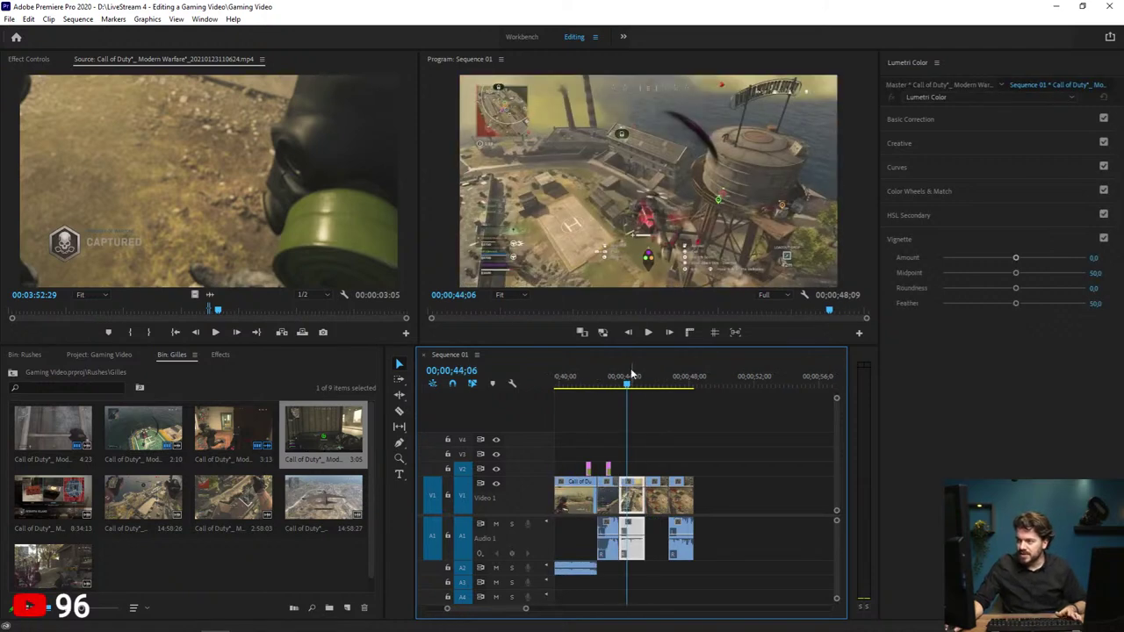
key(space)
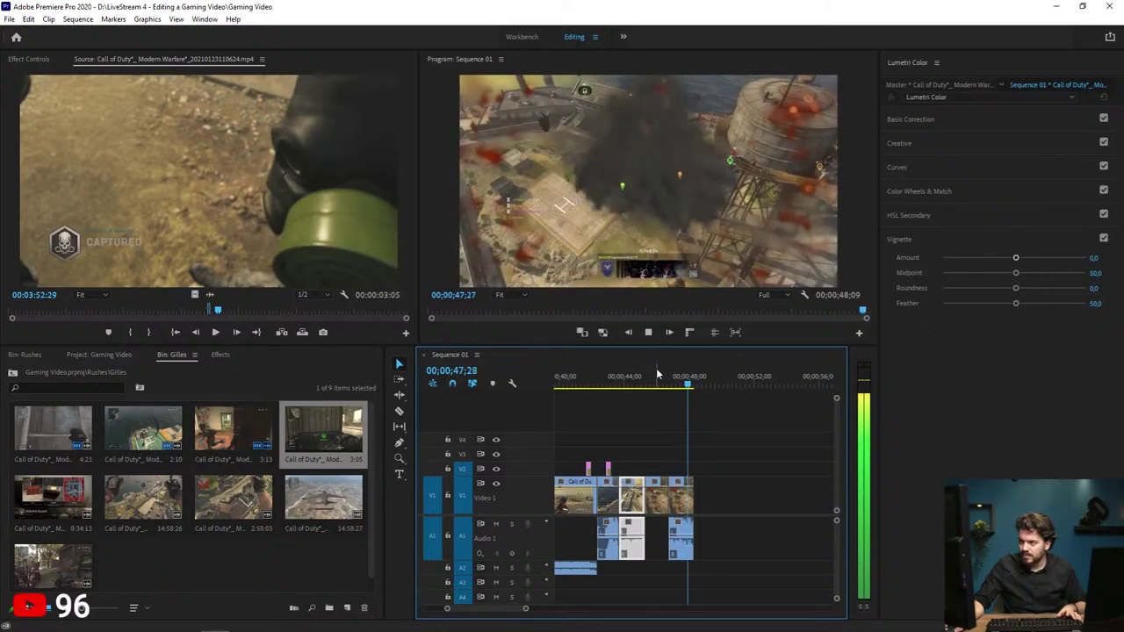
drag(657, 370, 648, 370)
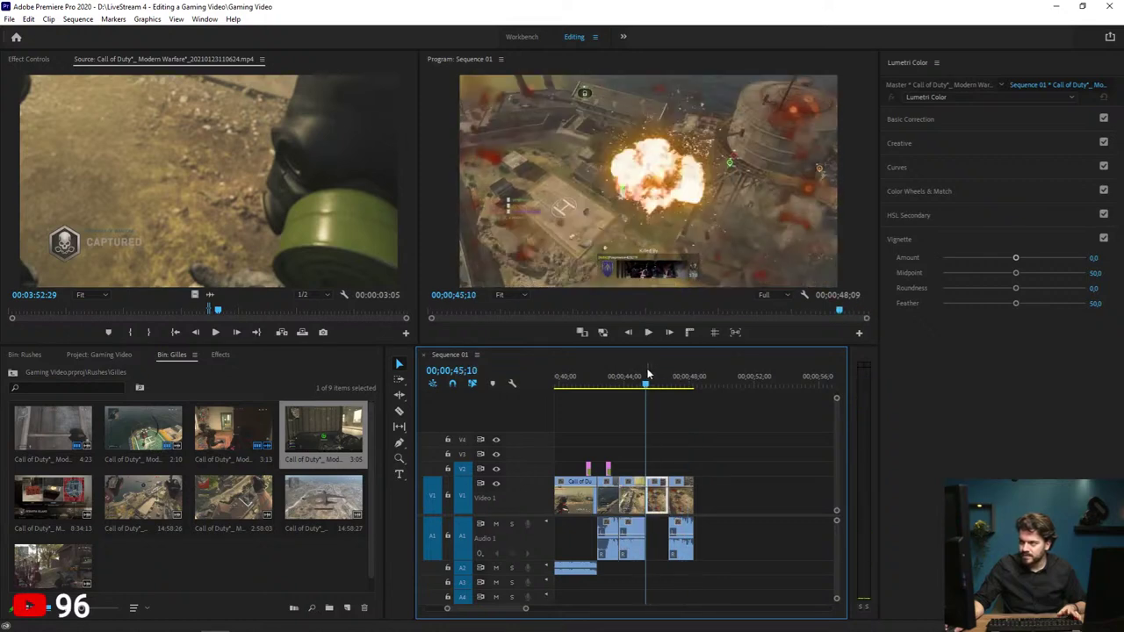
key(space)
key(space)
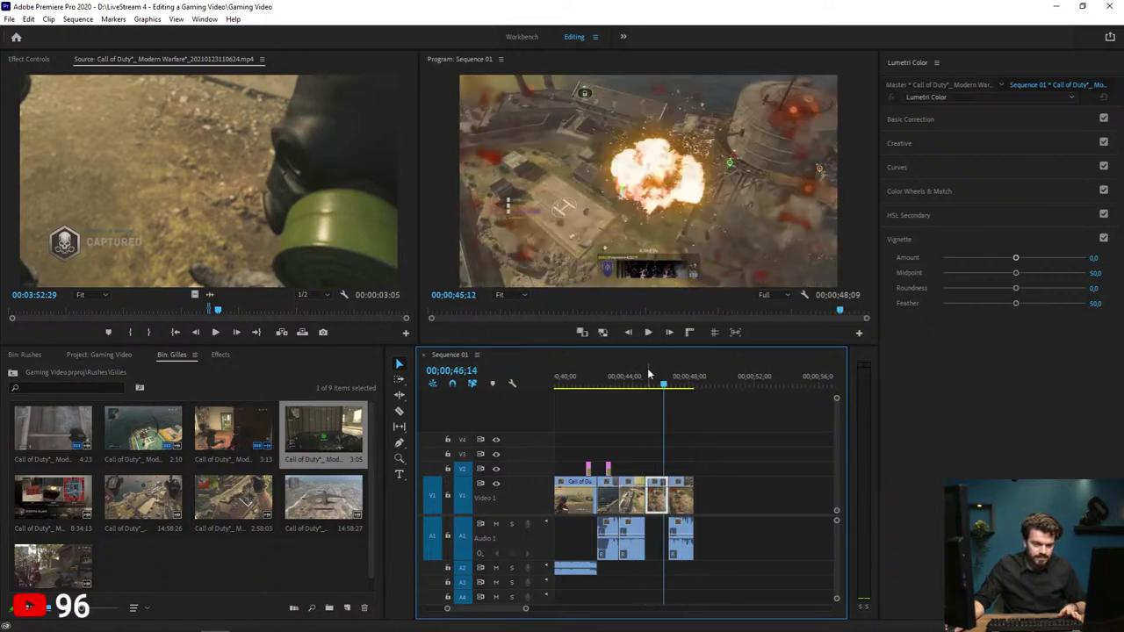
mouse_move(648, 372)
mouse_down()
mouse_move(639, 371)
mouse_move(681, 376)
mouse_move(649, 378)
mouse_up()
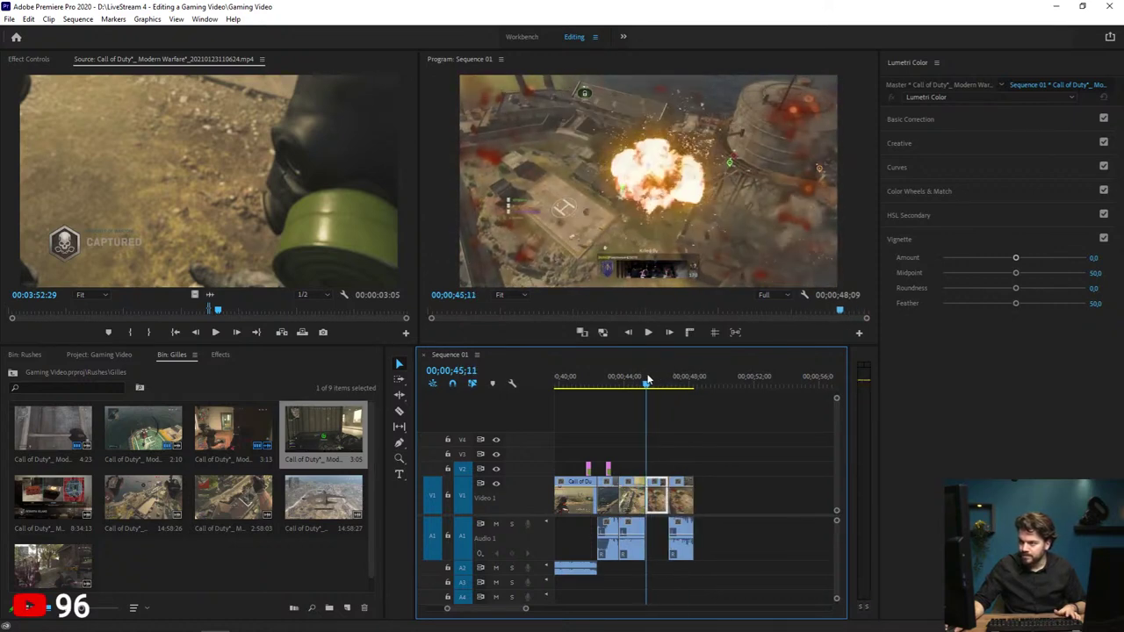
Step: Mark the killcam helicopter shot around 00:03:49 in the source clip and place it on V2 above the freeze frame
mouse_move(222, 312)
mouse_down()
mouse_move(237, 313)
mouse_move(214, 312)
mouse_up()
key(space)
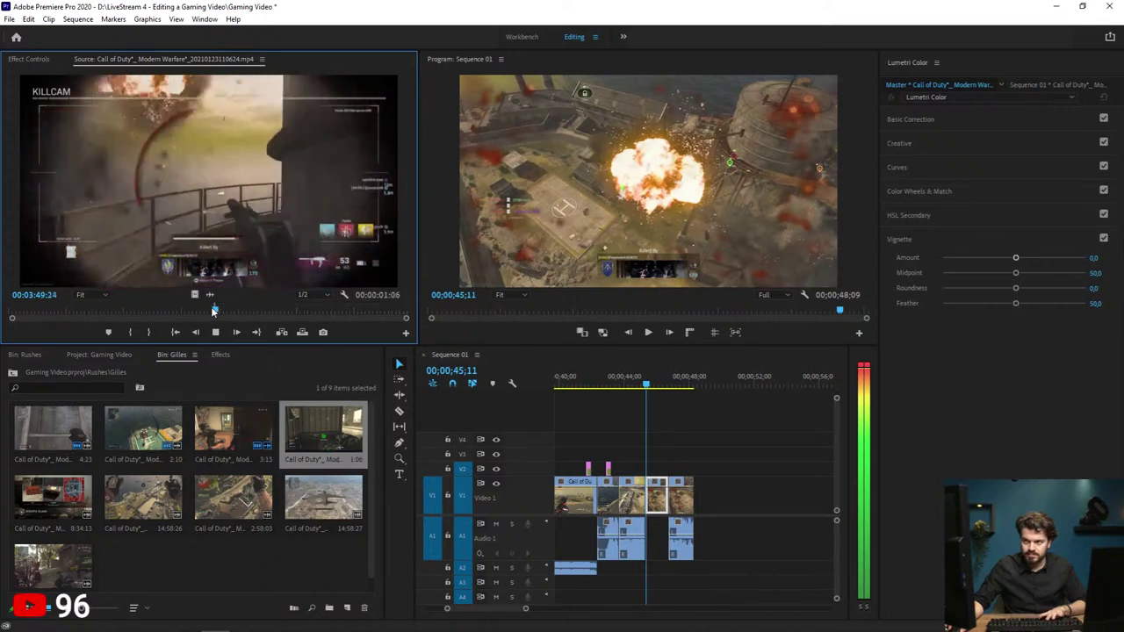
key(space)
key(i)
drag(428, 321, 643, 471)
click(680, 481)
key(v)
Step: Play into the killcam overlay, trim its start slightly and shrink its picture to a small inset over the freeze frame
click(602, 383)
key(space)
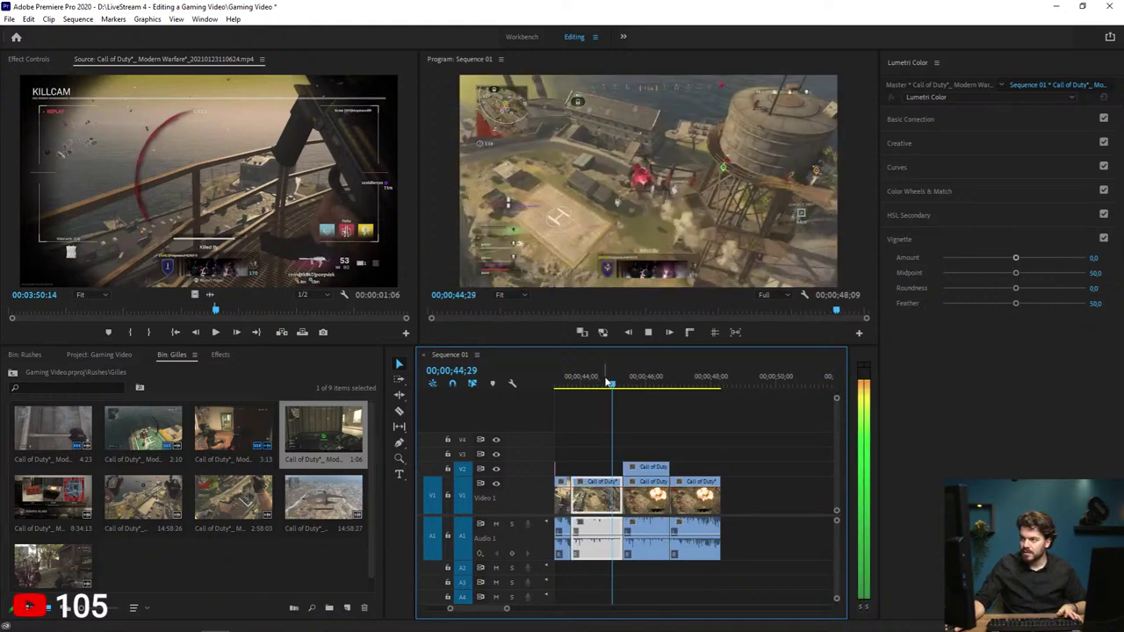
key(space)
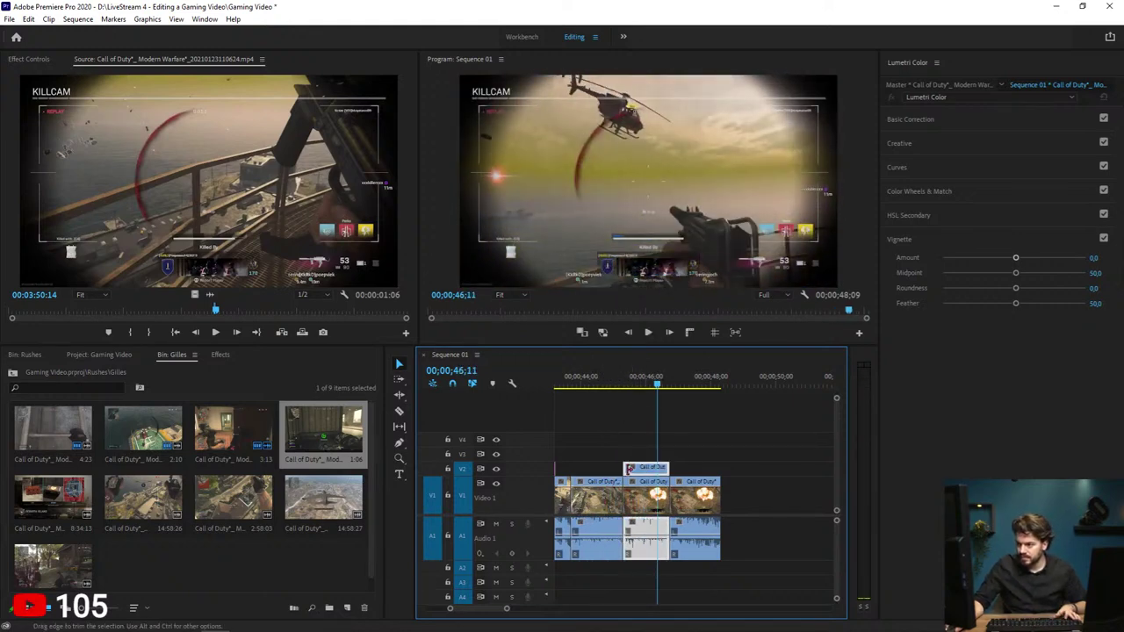
drag(625, 469, 625, 469)
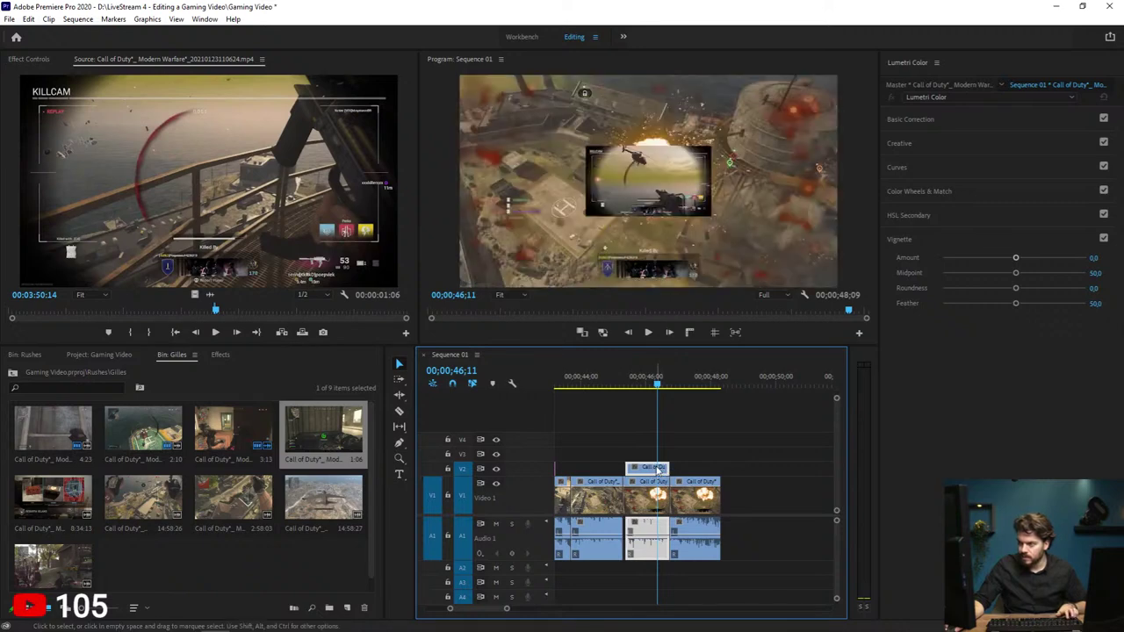
Step: Delete the killcam overlay with its audio, scrub the bare freeze frame and save the project
key(Delete)
drag(602, 386, 644, 390)
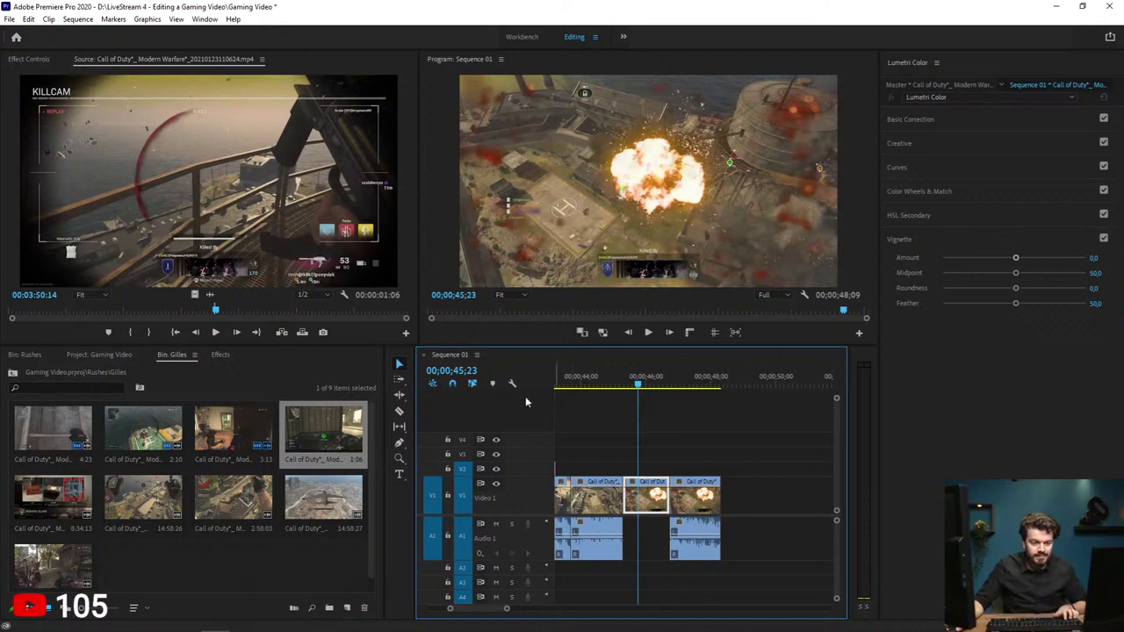
click(704, 431)
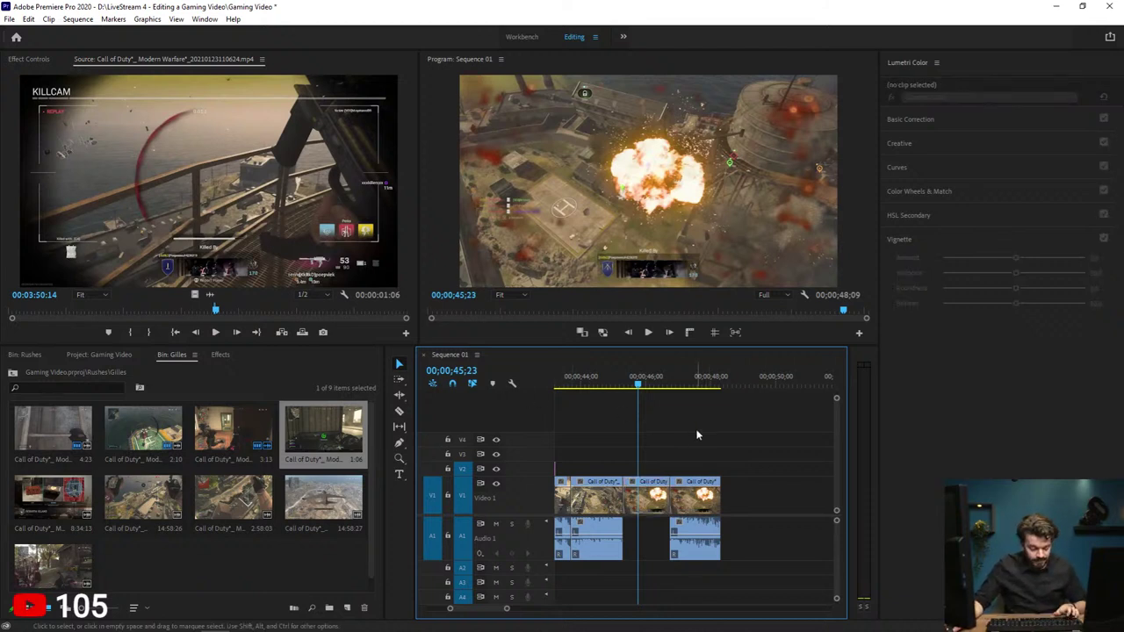
key(ctrl+s)
key(ctrl+z)
key(ctrl+z)
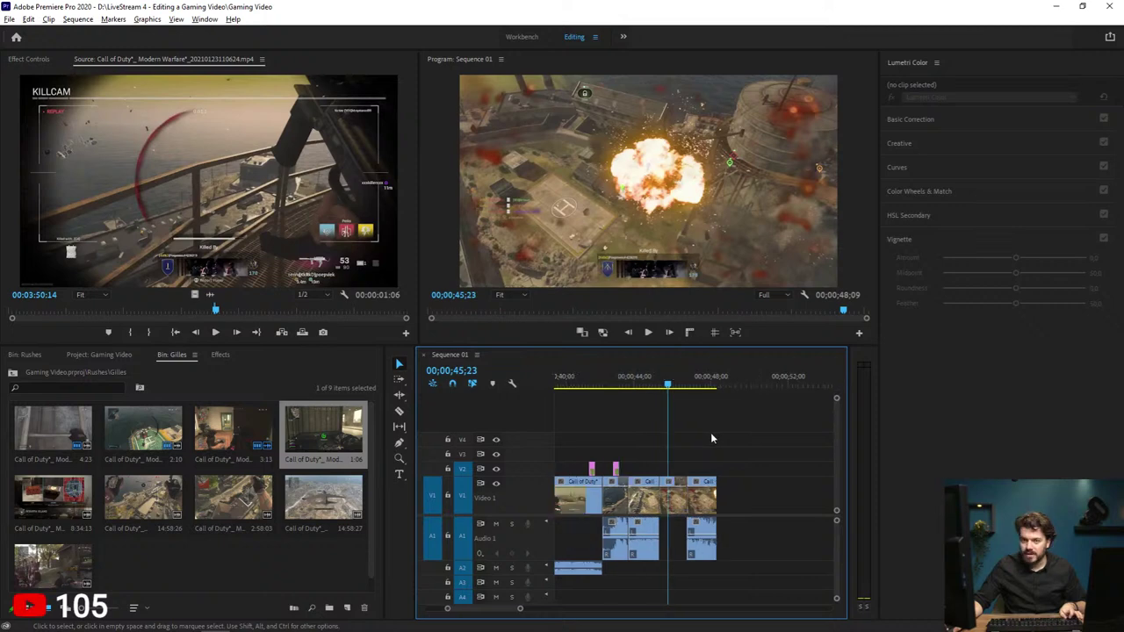
scroll(710, 433, down, 2)
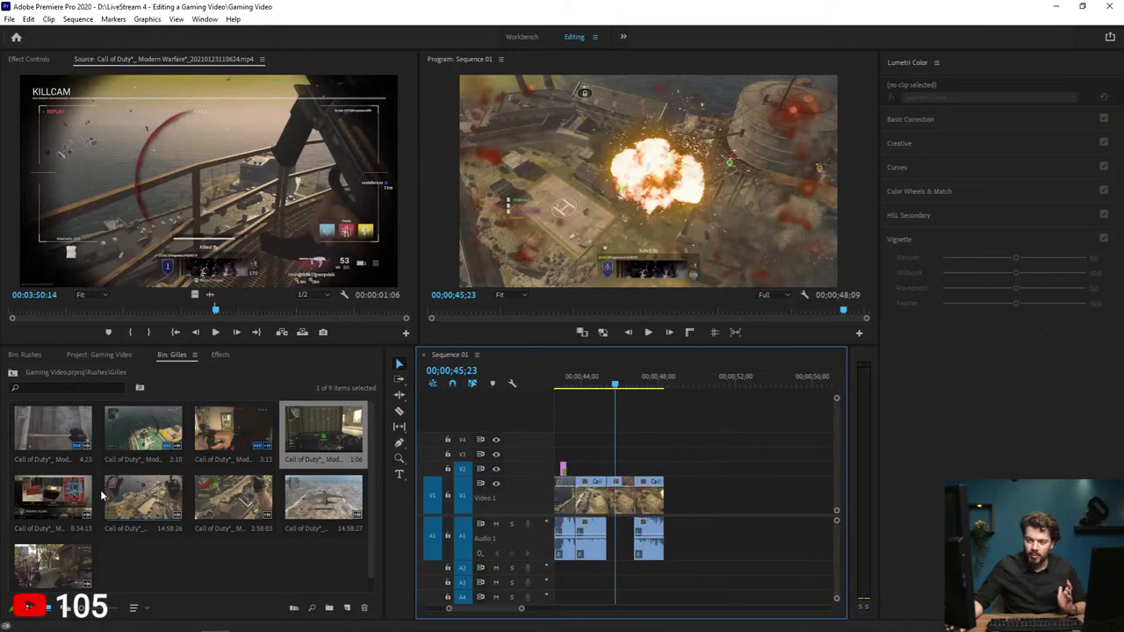
Step: Mark a 1:26 stretch of the shotgun kill from about 00:04:32 in the source clip and append it after the explosion clip
drag(215, 308, 253, 314)
key(space)
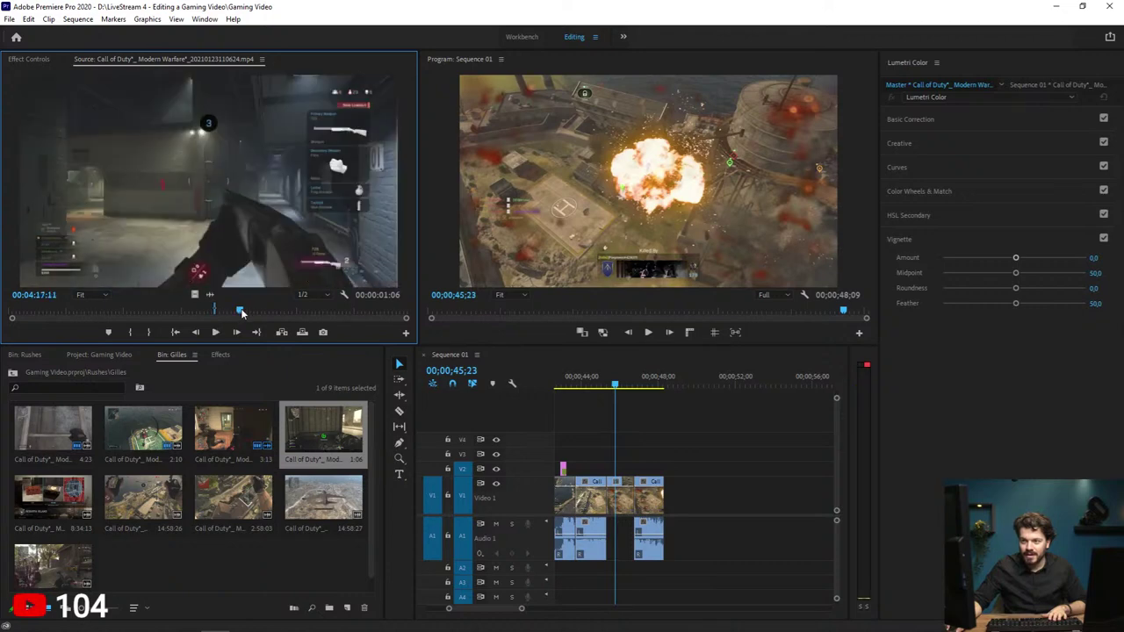
click(249, 311)
key(space)
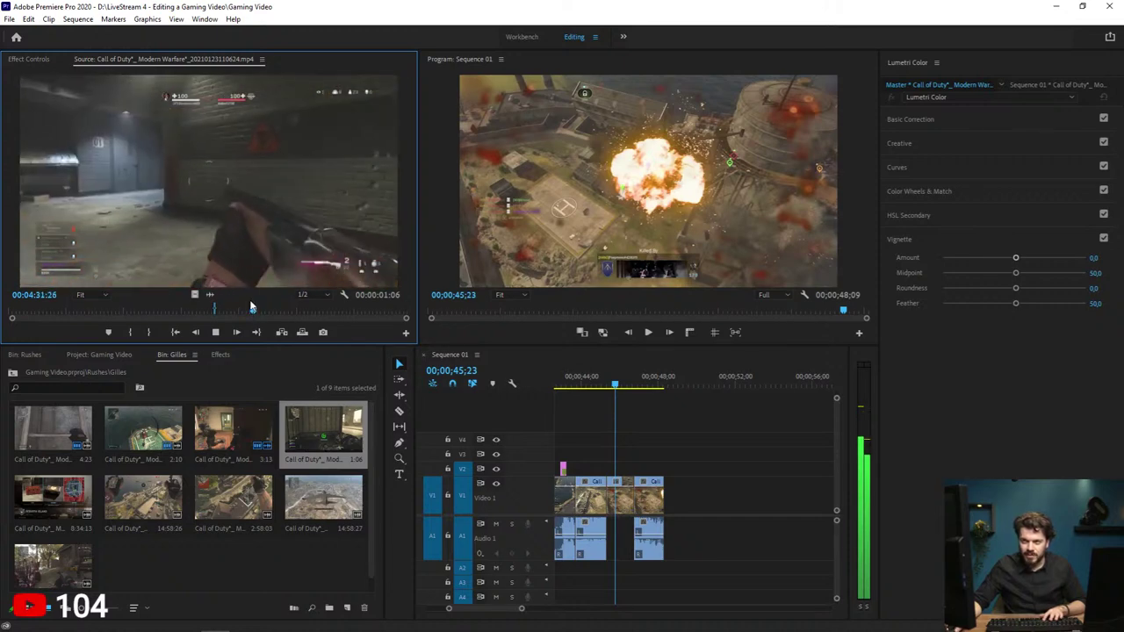
key(space)
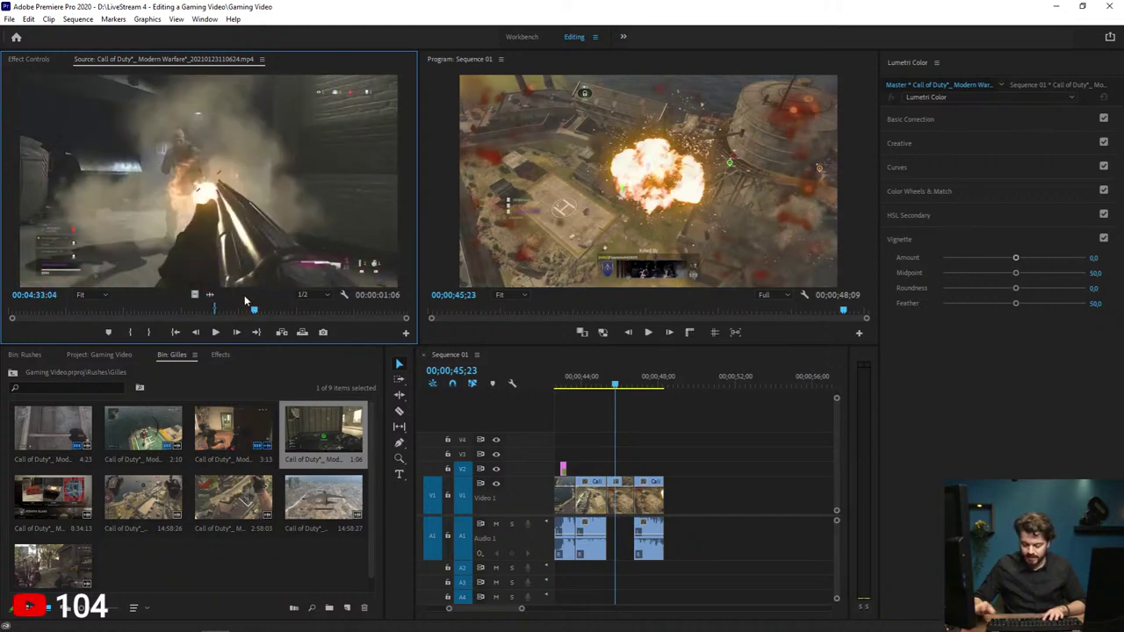
key(j)
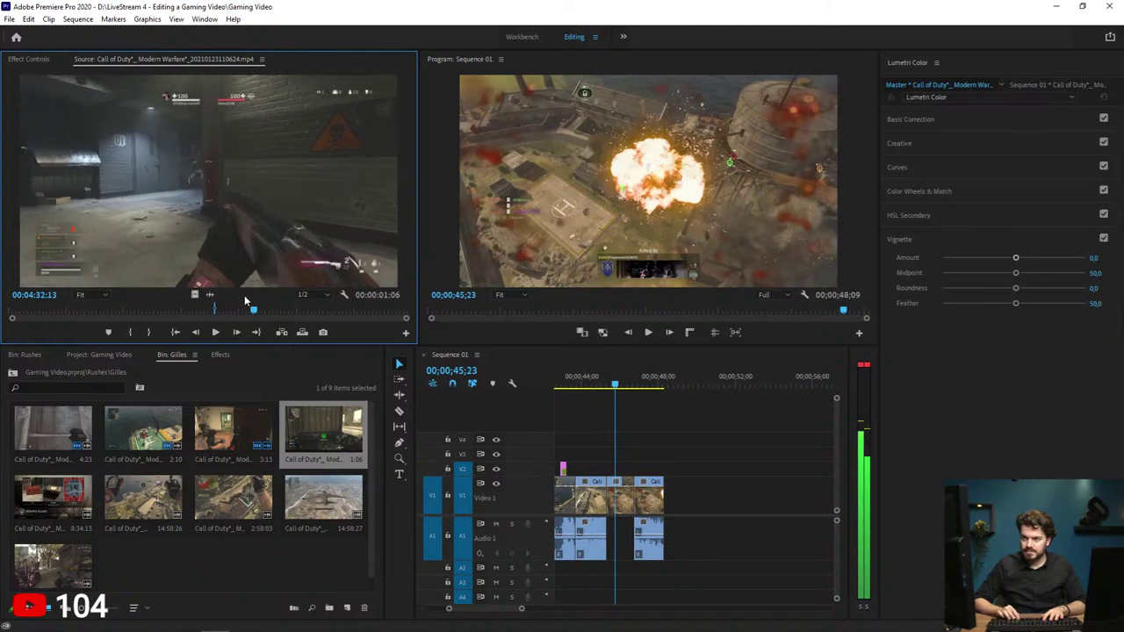
key(ctrl+shift+x)
key(l)
key(i)
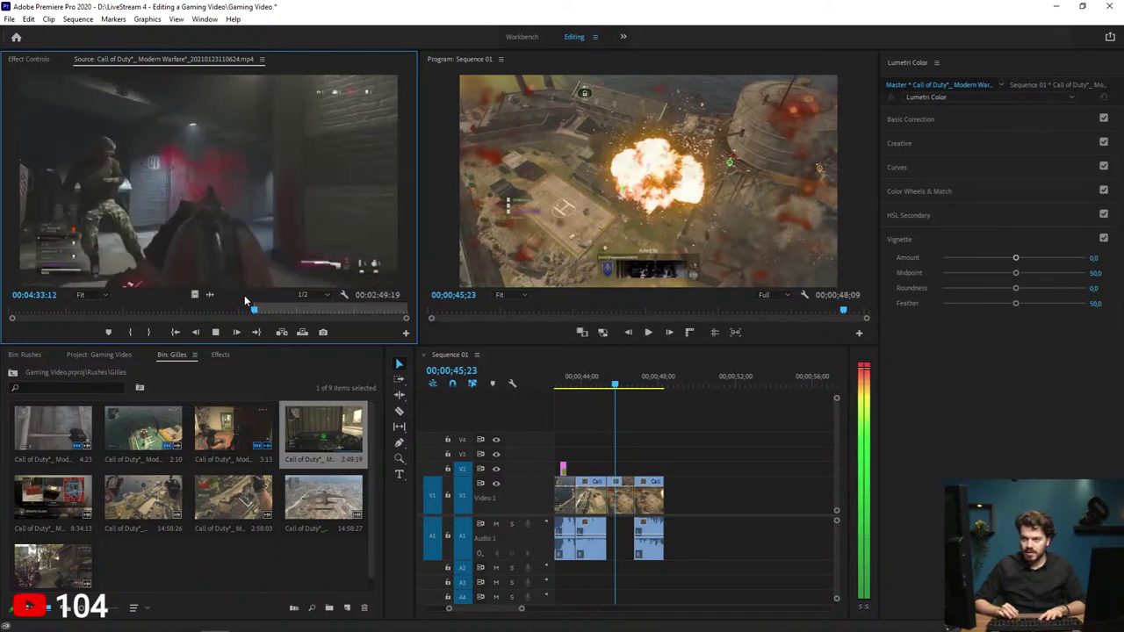
key(o)
drag(243, 290, 593, 428)
Step: Delete the explosion's freeze frame, close the gap it leaves and play across the rejoined explosion clips
drag(521, 422, 676, 496)
key(Delete)
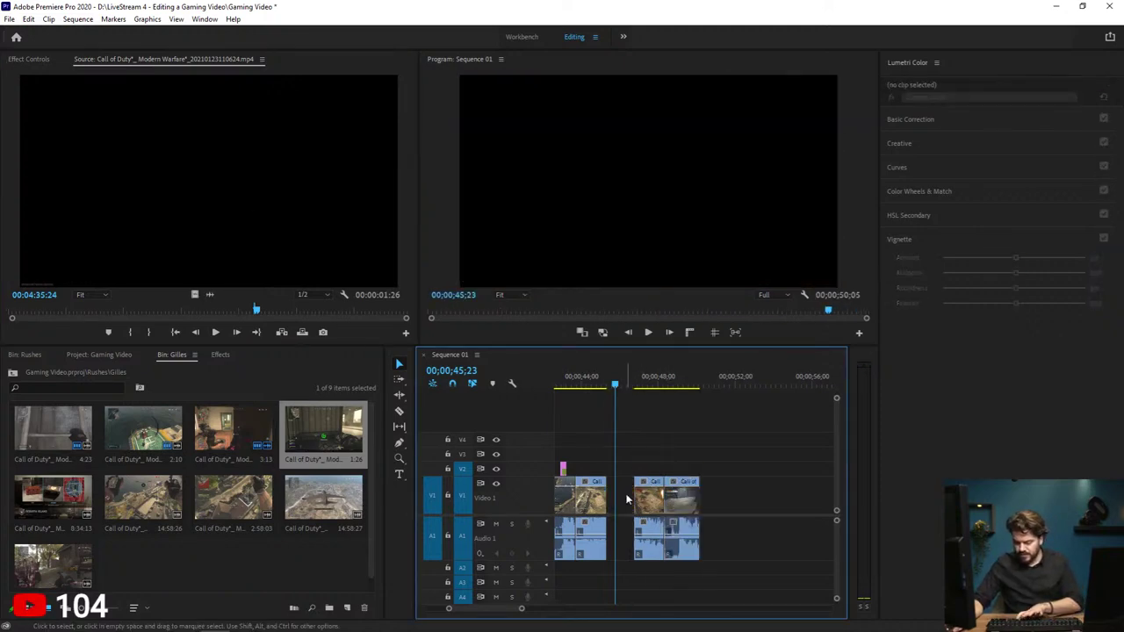
click(624, 493)
key(Delete)
key(space)
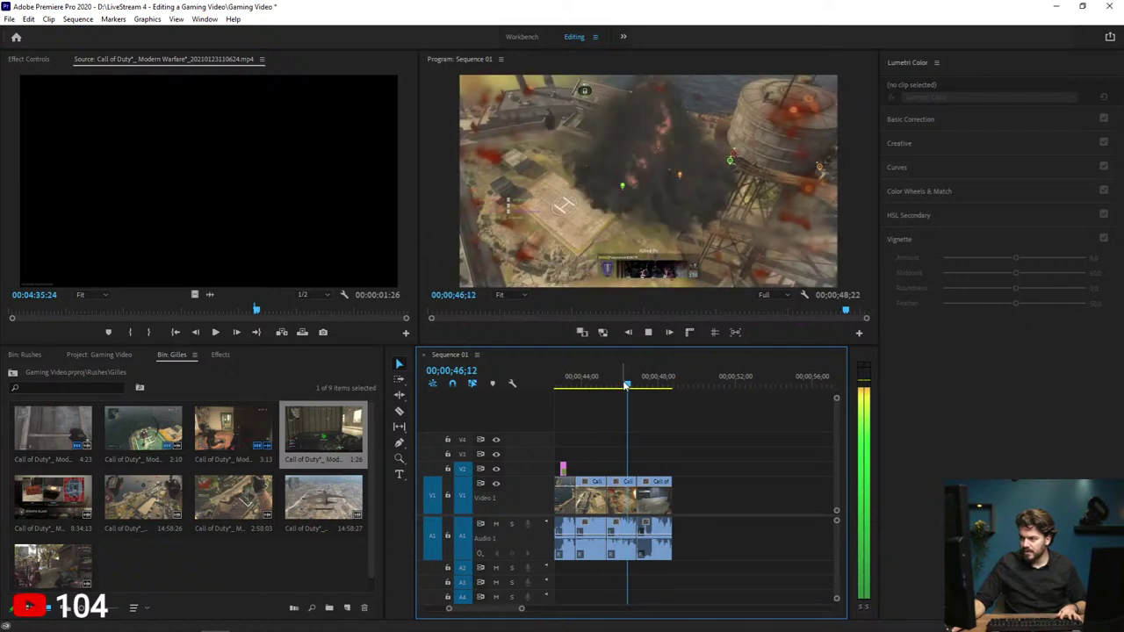
key(space)
Step: Play to the shotgun blast at 00;00;47;20 and copy the V2 adjustment layer from the earlier clip onto it
key(minus)
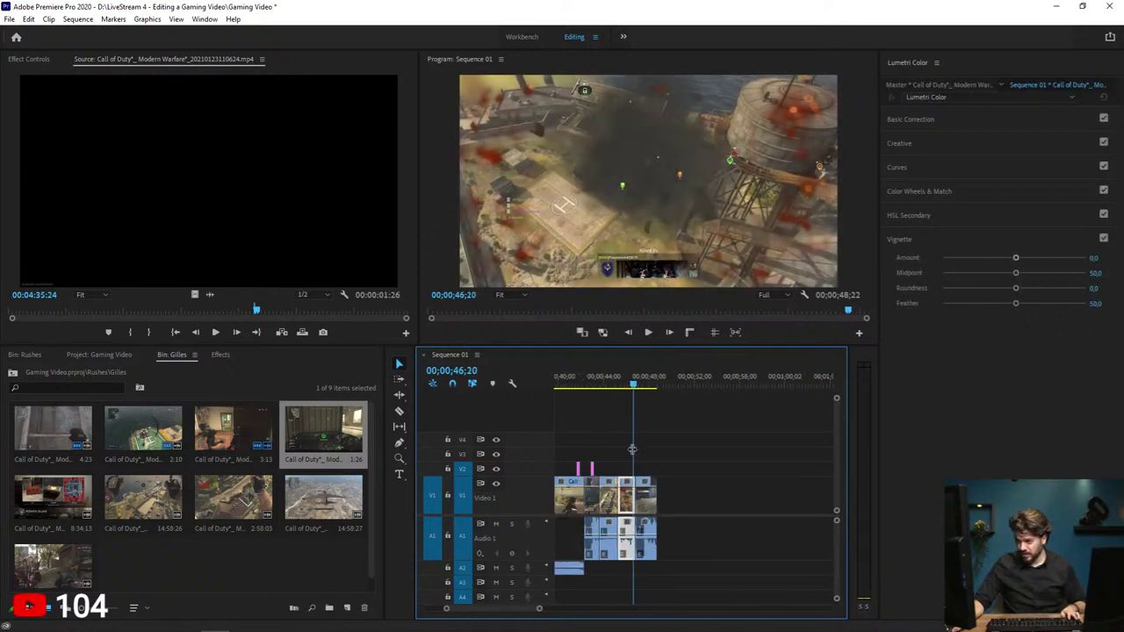
key(space)
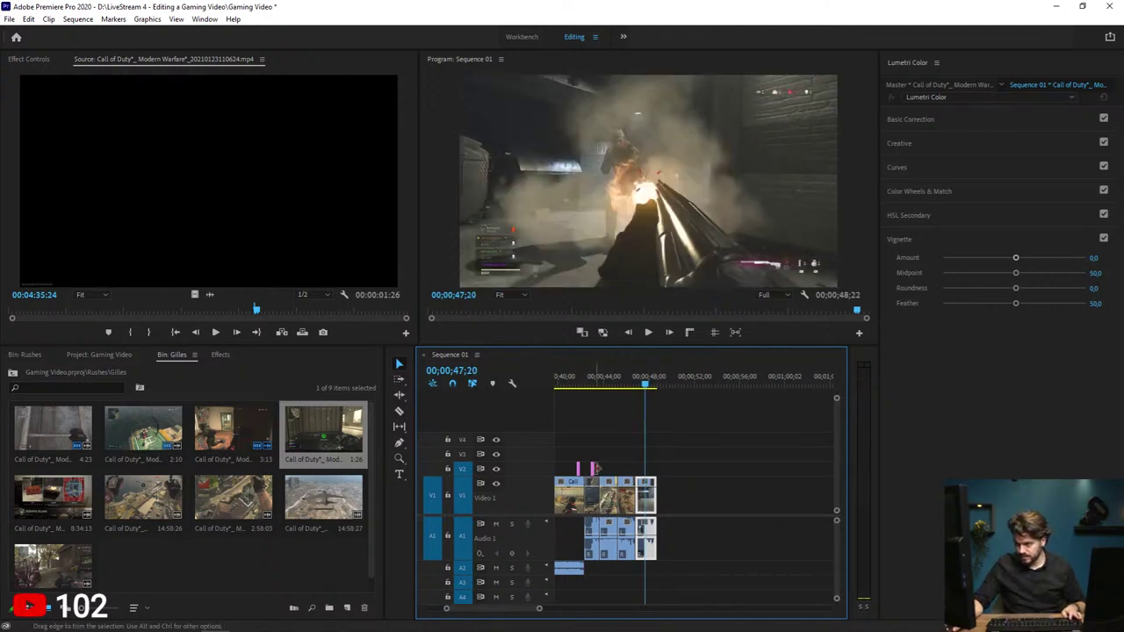
drag(593, 472, 655, 474)
key(space)
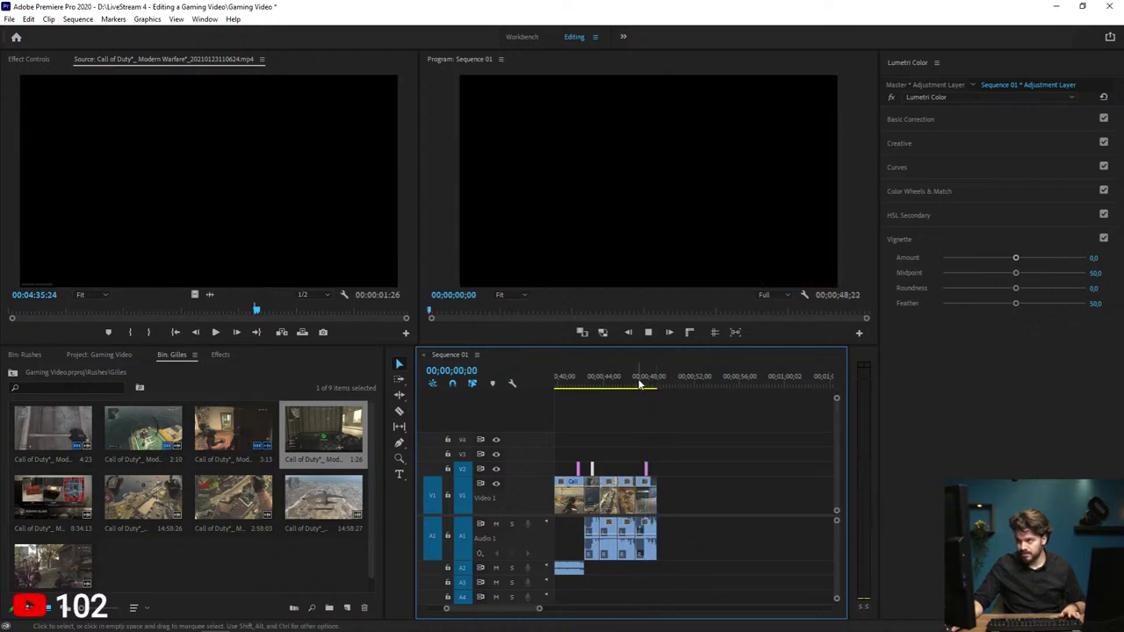
Step: Copy the adjustment layer from the shotgun blast onto V2 over the cut between the explosion and shotgun clips
drag(646, 388, 638, 389)
key(=)
key(=)
key(=)
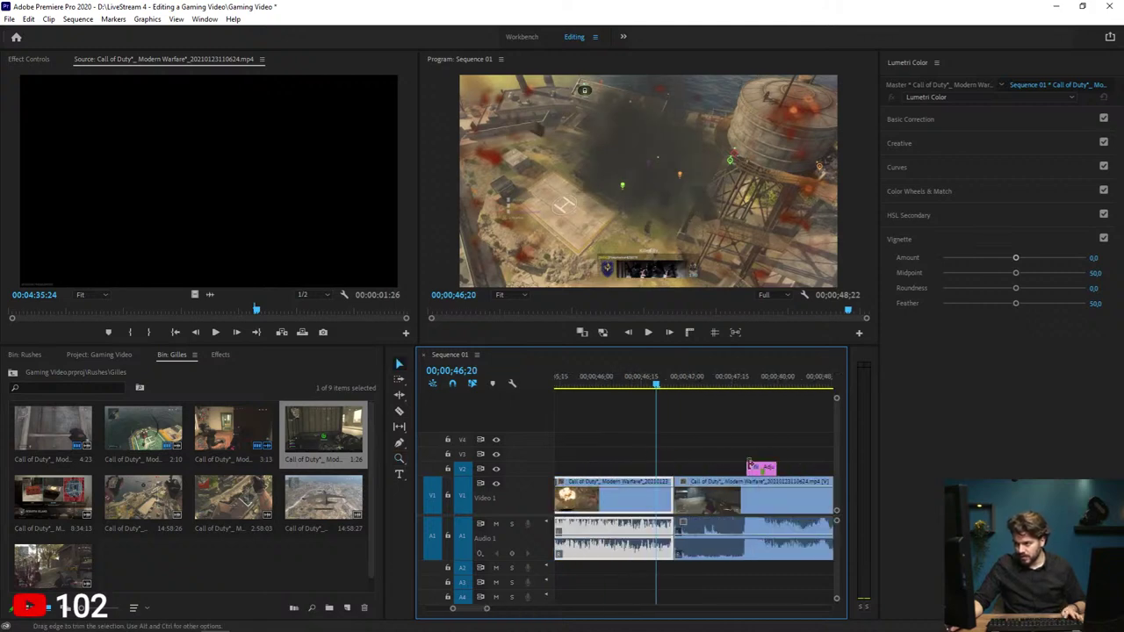
drag(756, 470, 675, 469)
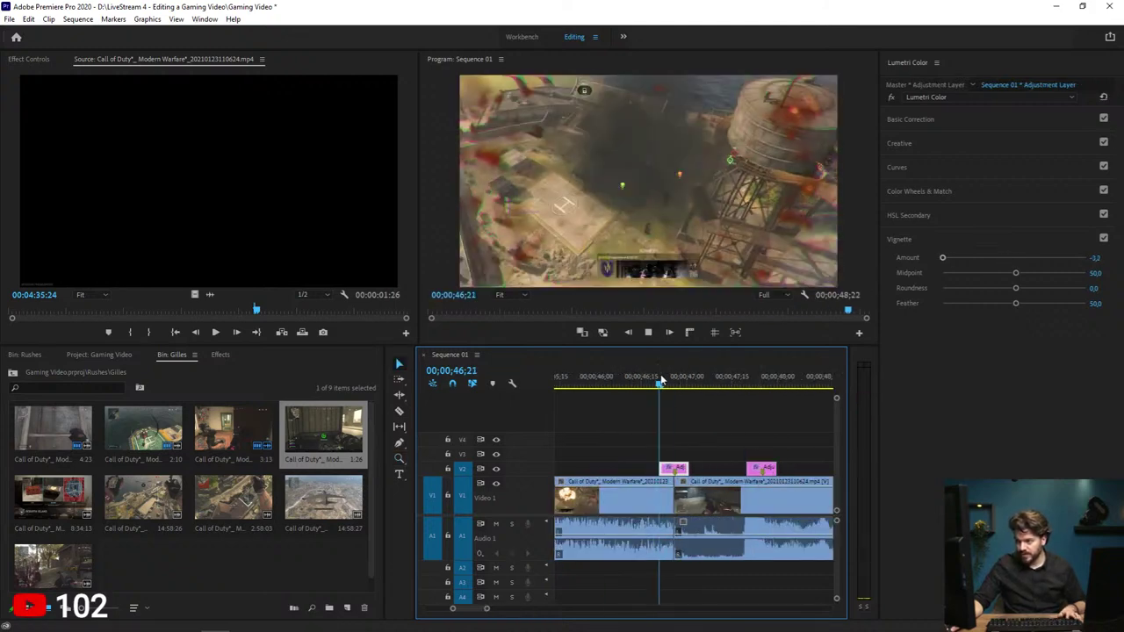
Step: Remove the Color Balance (RGB) and VR Chromatic Aberrations effects from the adjustment layer over the cut
click(666, 386)
click(30, 60)
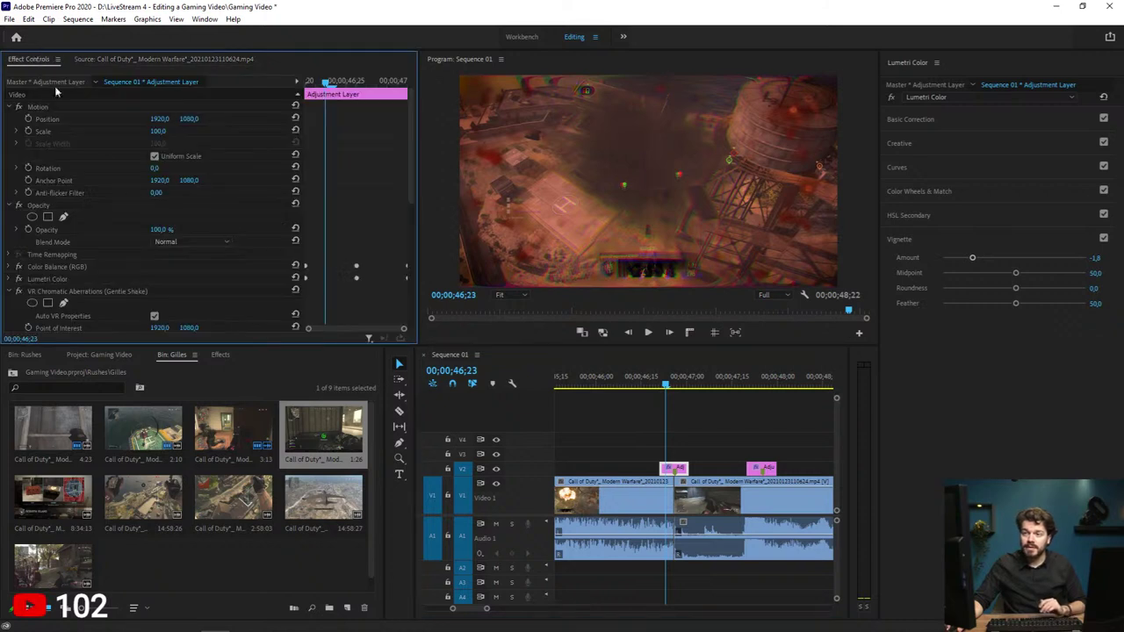
click(60, 266)
key(Delete)
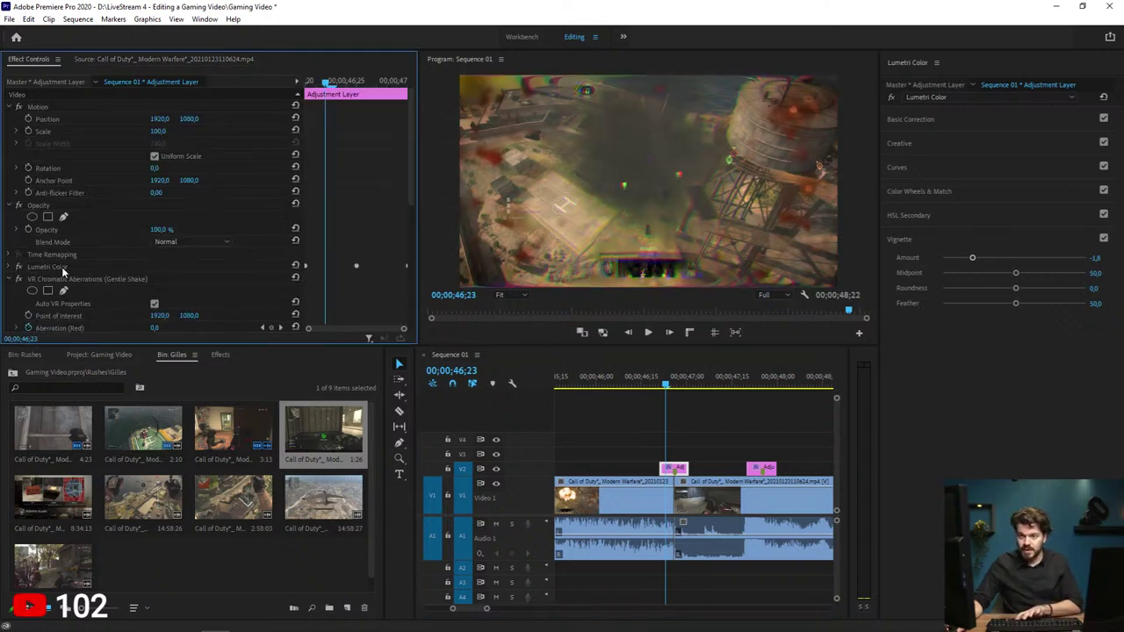
click(73, 279)
key(Delete)
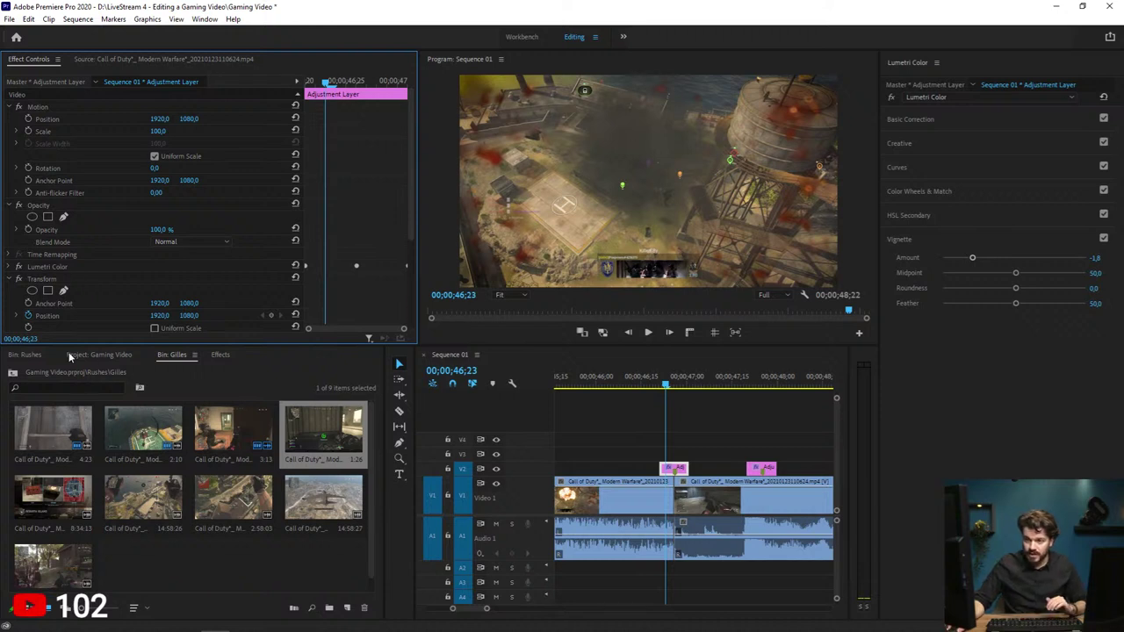
Step: Apply the Jump Cut Distortion glitch transition preset to the adjustment layer over the cut and play across it
click(220, 355)
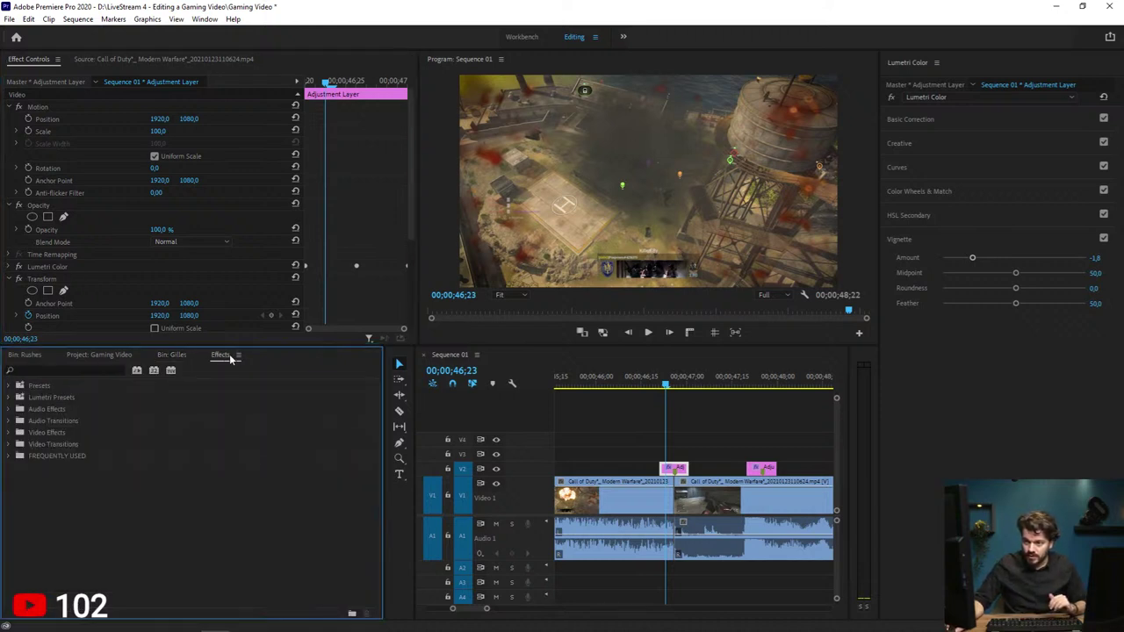
click(14, 385)
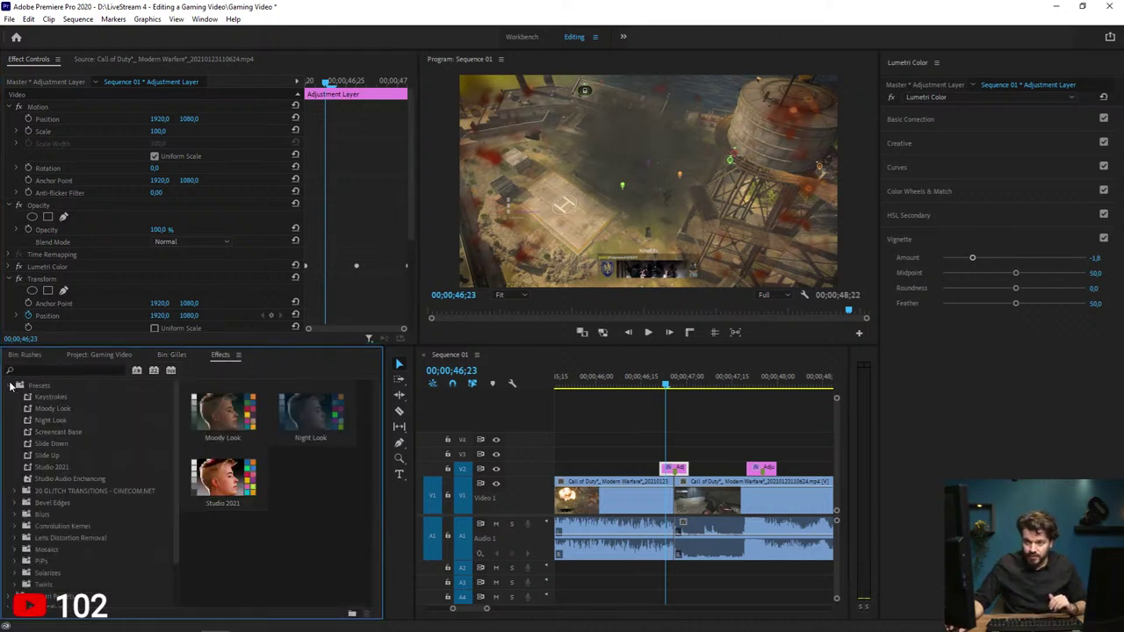
click(15, 492)
scroll(119, 499, down, 4)
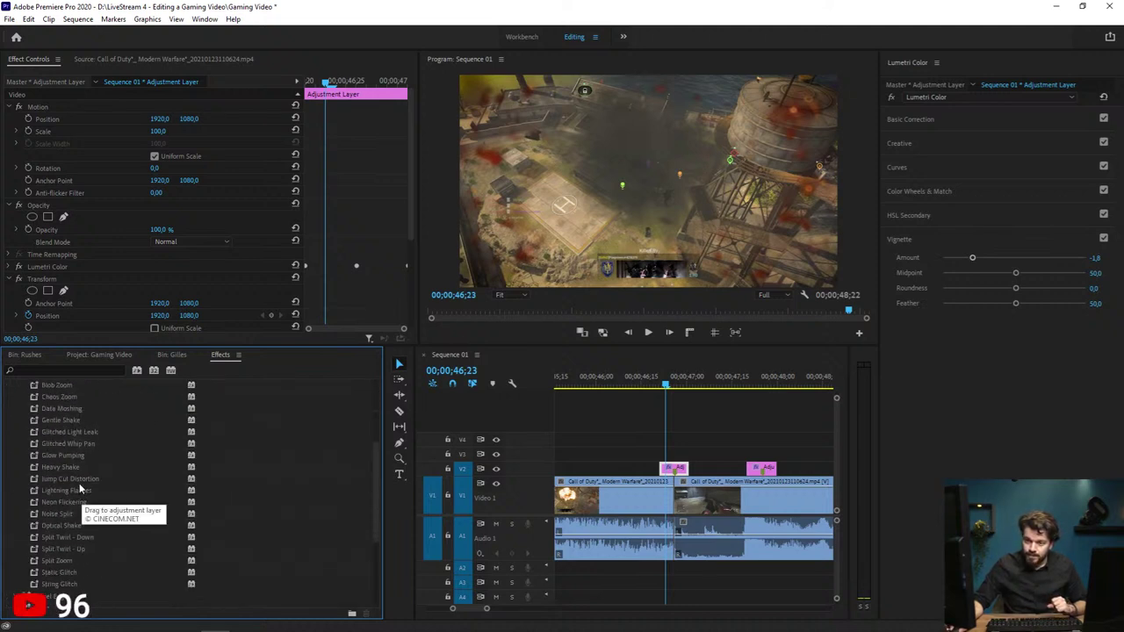
click(78, 479)
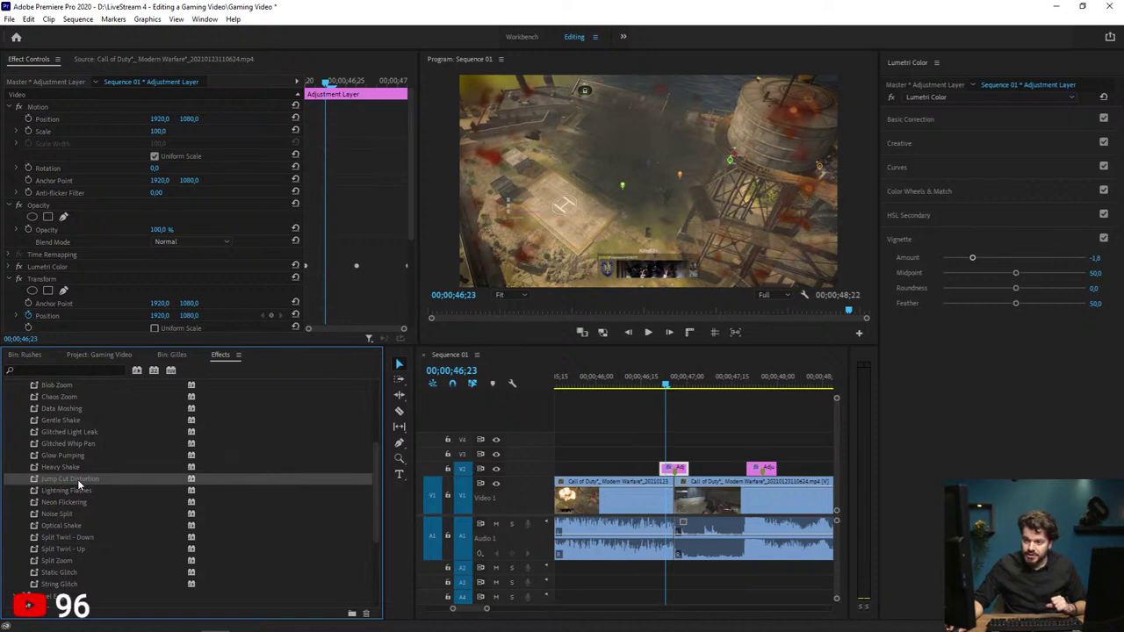
drag(78, 479, 565, 511)
drag(670, 471, 672, 474)
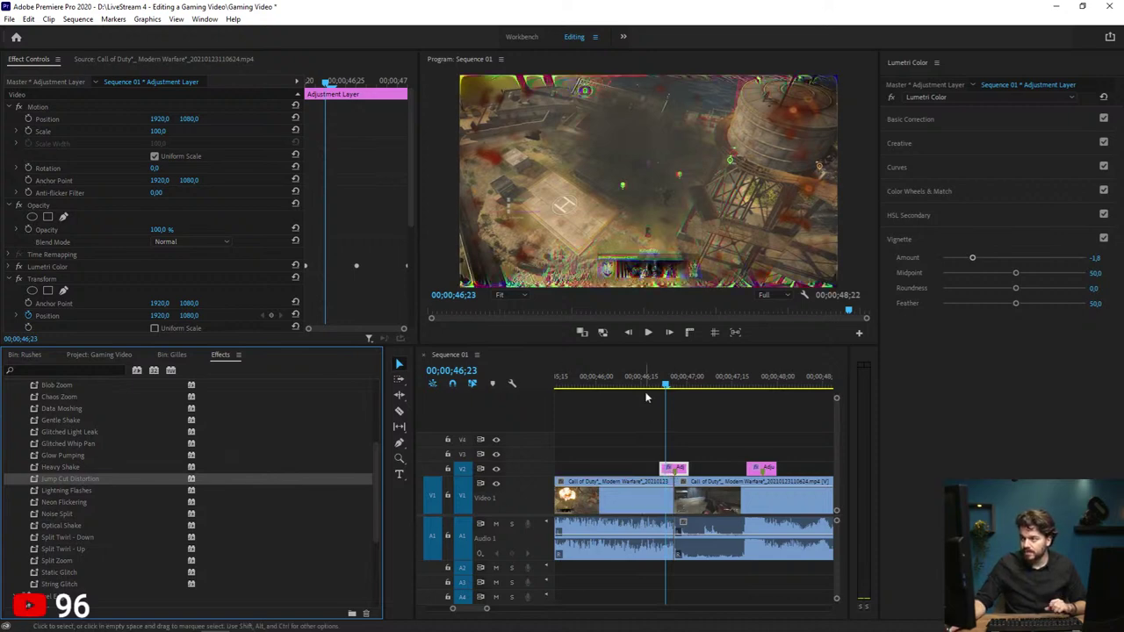
mouse_move(646, 379)
mouse_down()
mouse_move(635, 380)
mouse_move(715, 379)
mouse_move(629, 381)
mouse_up()
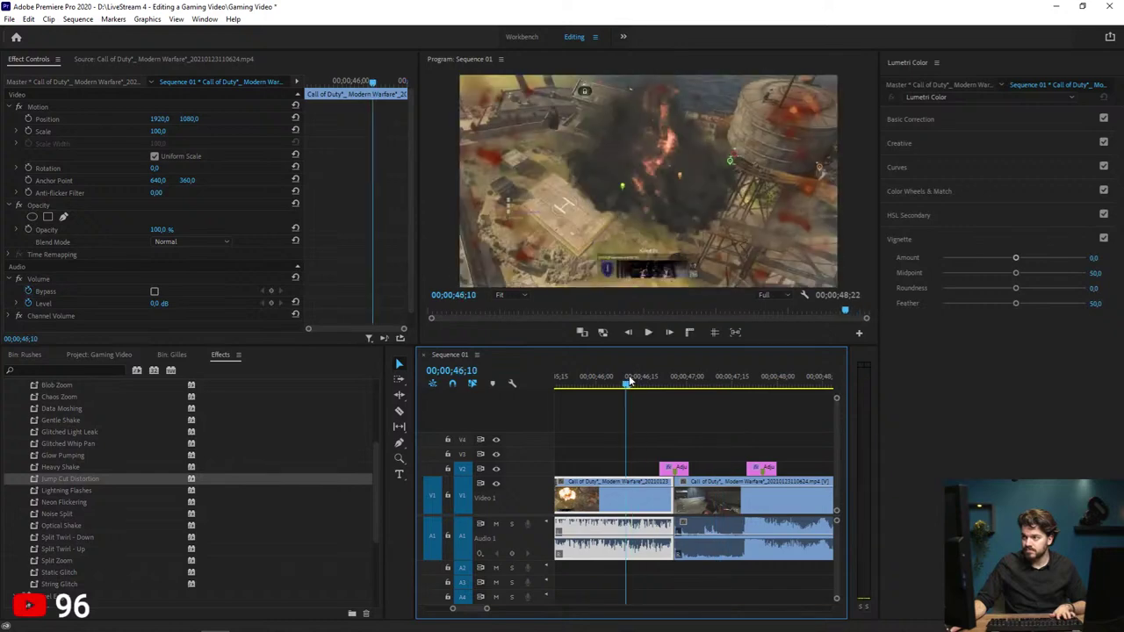
key(space)
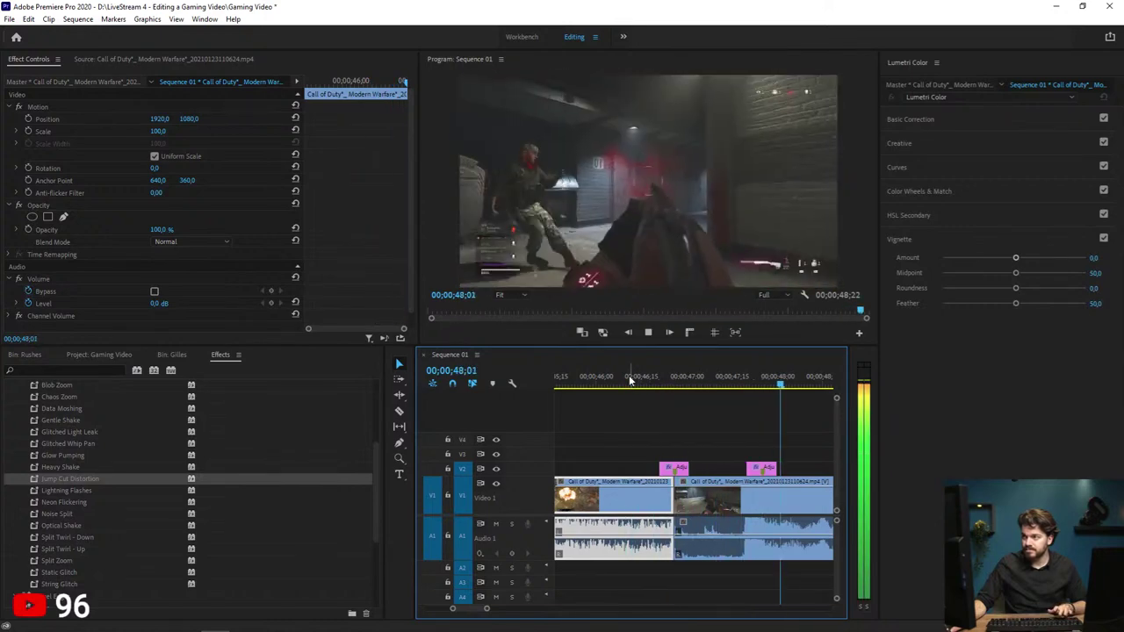
Step: Extend the end of the shotgun kill clip on the timeline to 00;00;49;23
click(617, 380)
key(minus)
key(minus)
key(minus)
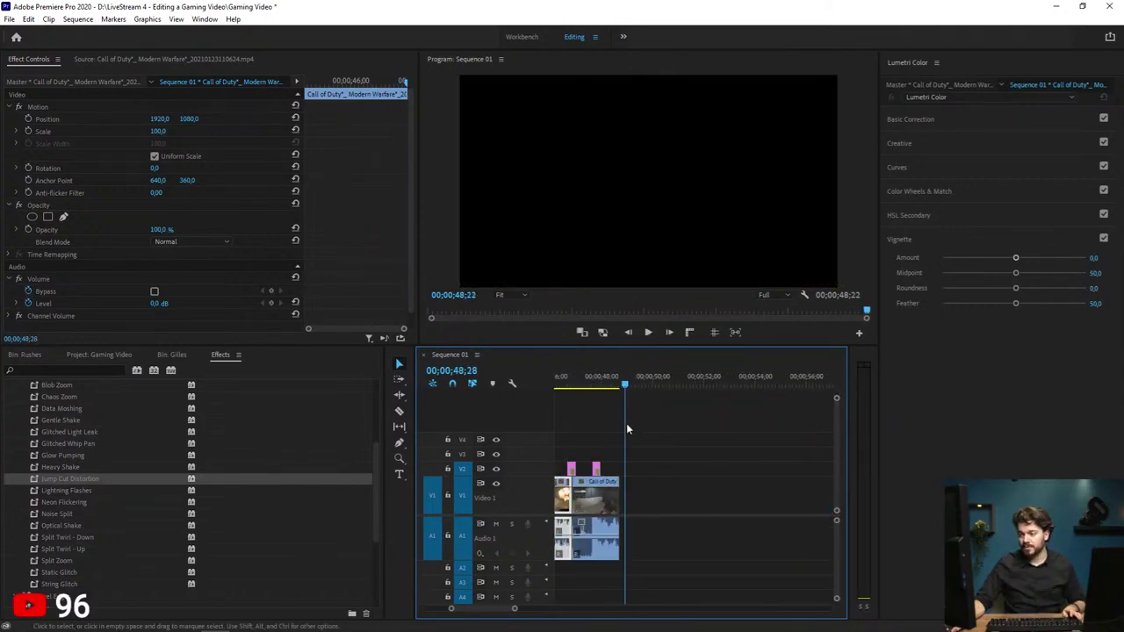
click(682, 387)
key(space)
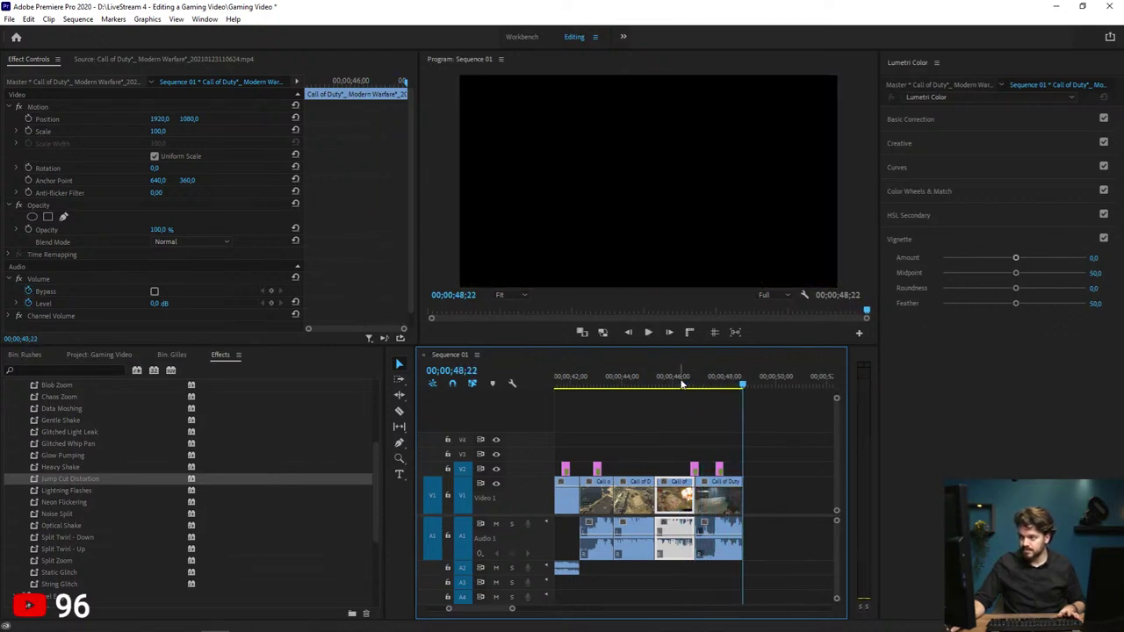
drag(740, 489, 770, 527)
key(space)
key(space)
Step: Apply the default audio transition to the end of the shotgun clip's audio
right_click(770, 550)
click(807, 527)
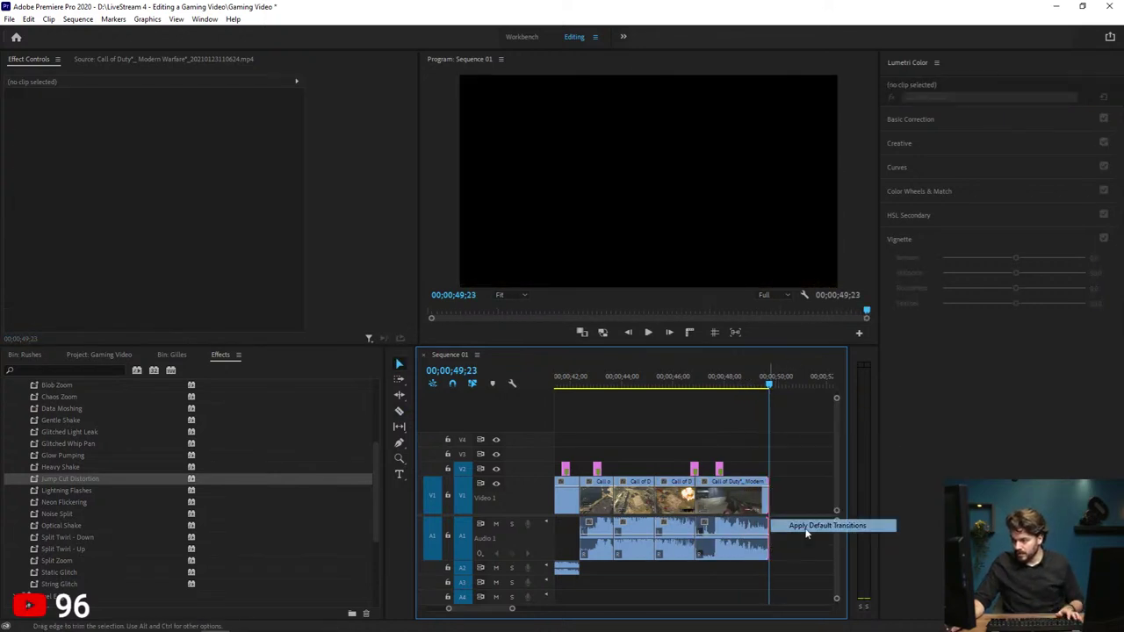
click(729, 434)
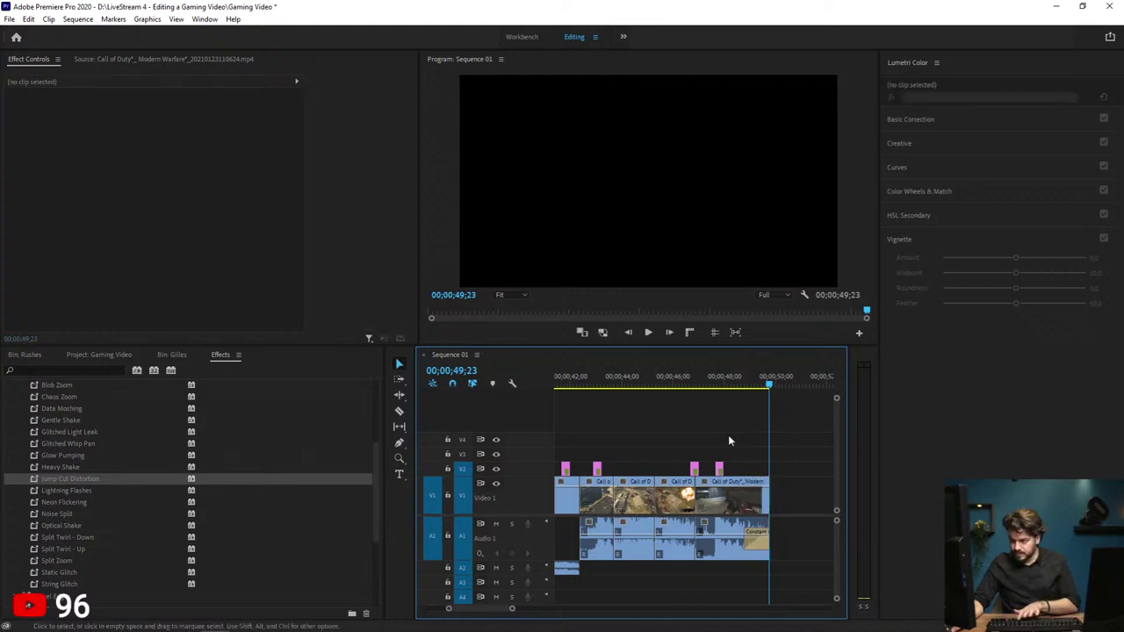
Step: Play through the end of the shotgun clip, park the playhead at 00;00;48;16 and save the project
click(707, 391)
key(space)
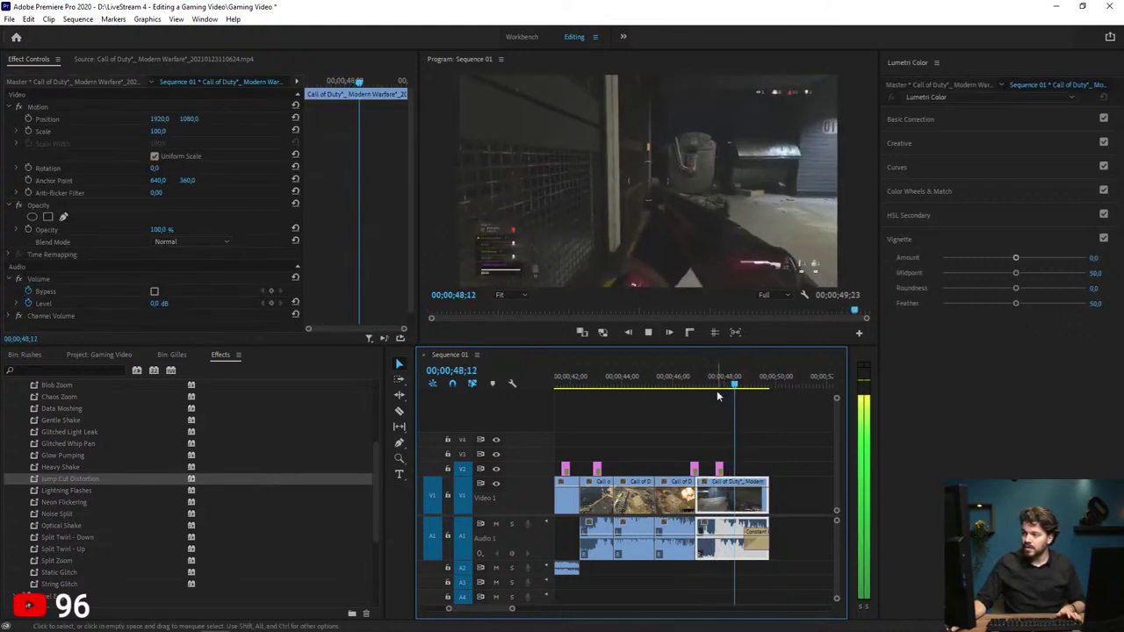
drag(729, 384, 741, 384)
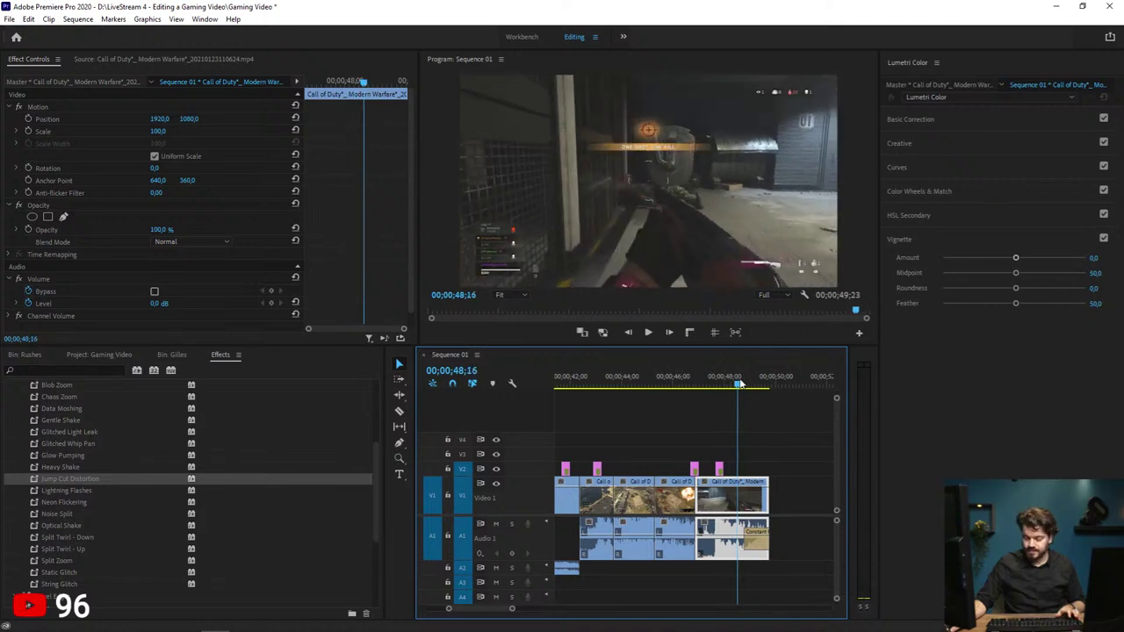
key(ctrl+s)
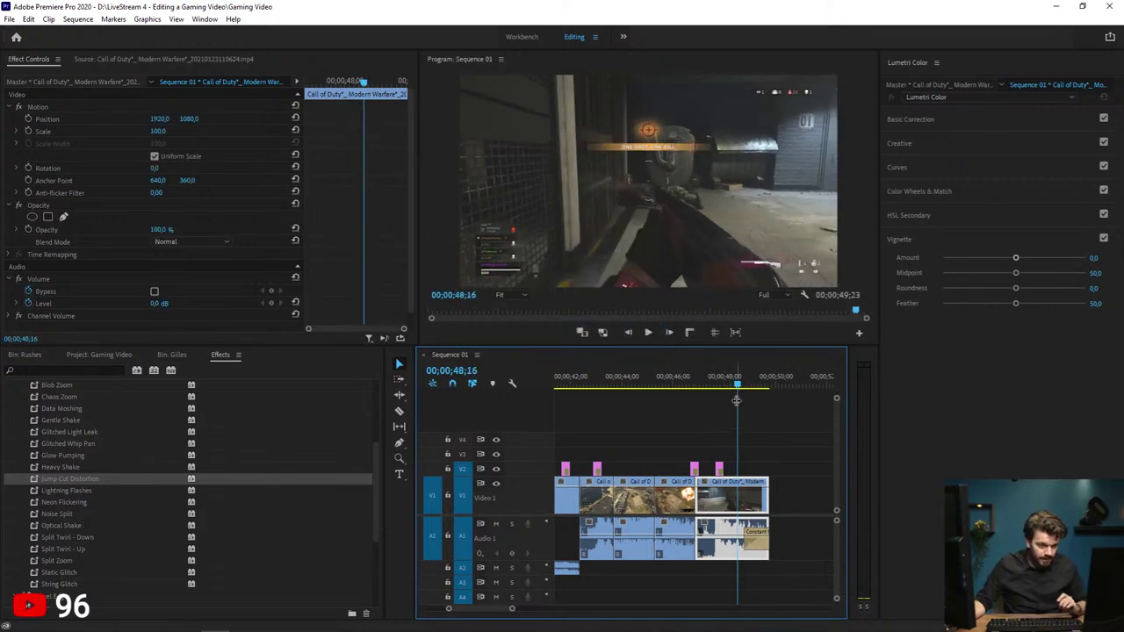
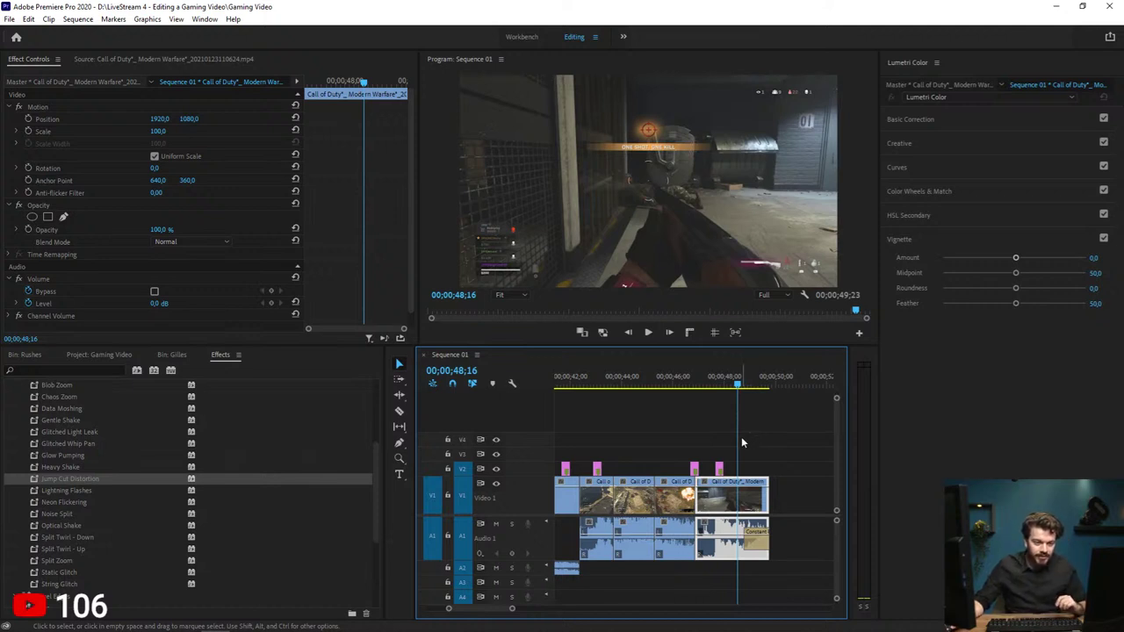
Step: Reopen the shotgun clip's source recording from the bin and scrub to 00:07:06:11 looking for more footage
click(171, 355)
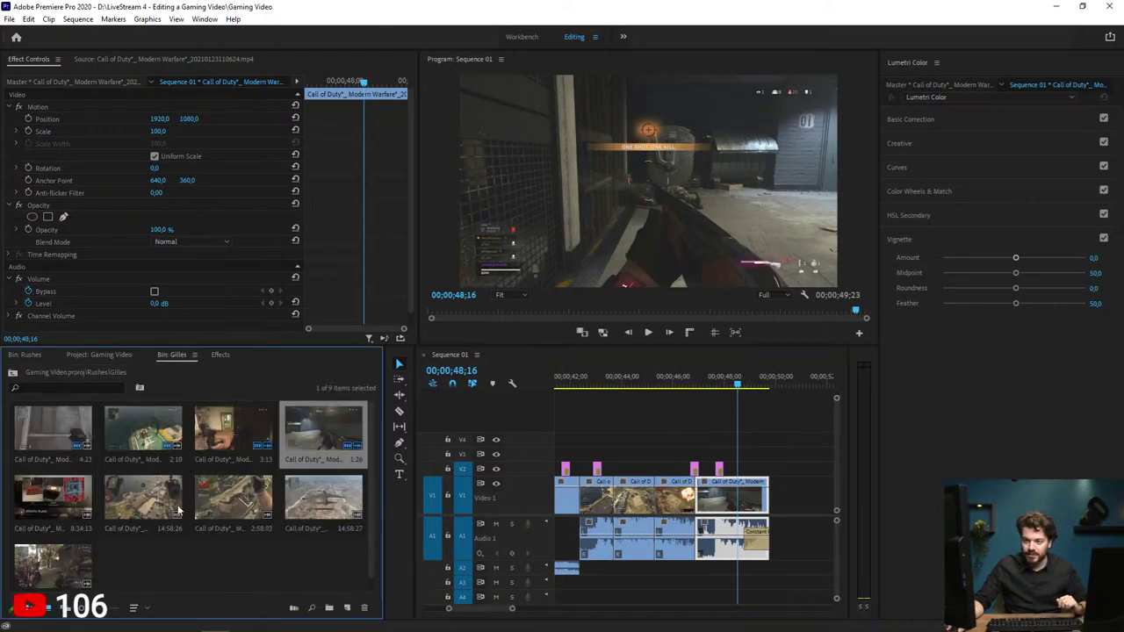
double_click(312, 439)
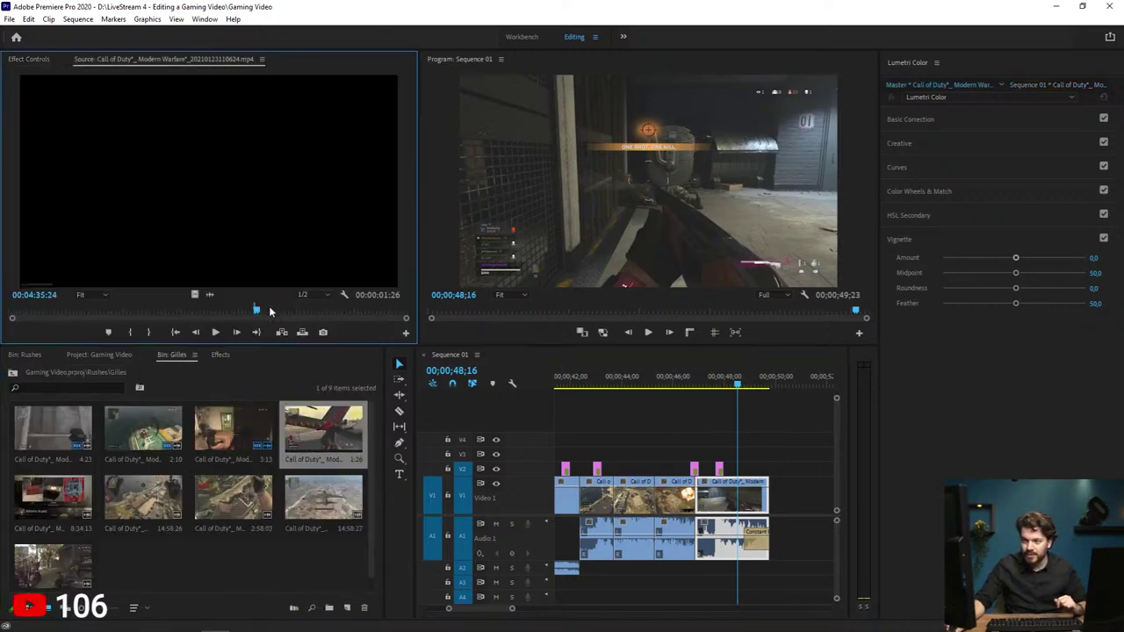
drag(270, 311, 385, 301)
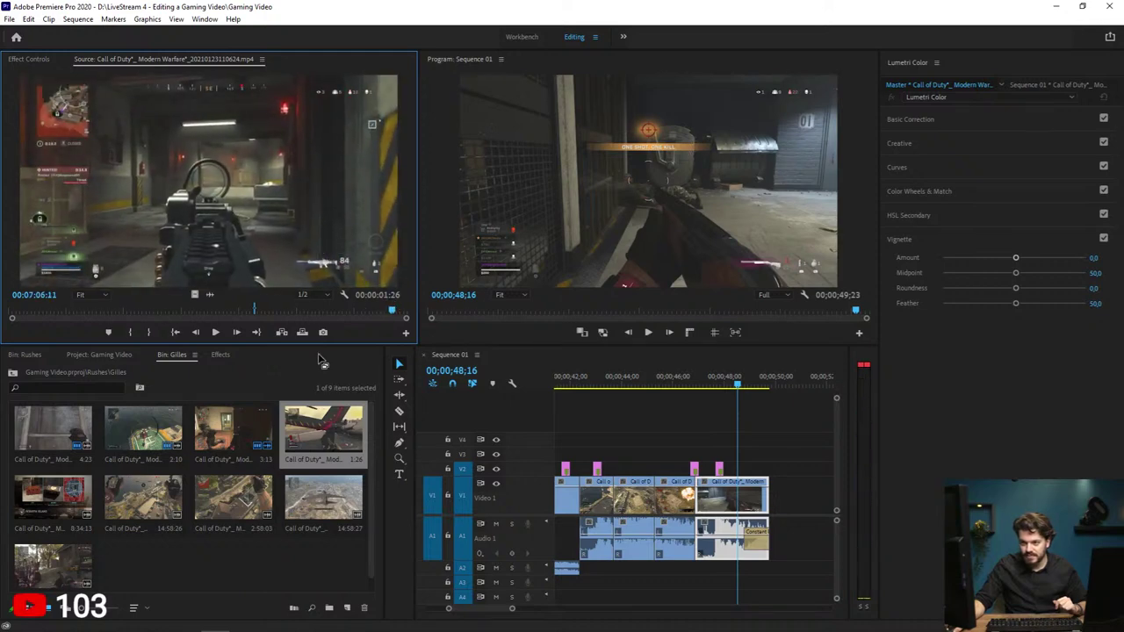
Step: Open the recording Call of Duty_ Modern Warfare_20210123111535.mp4 and mark an In and Out range around the helicopter stunt
double_click(42, 499)
drag(40, 317, 334, 304)
key(space)
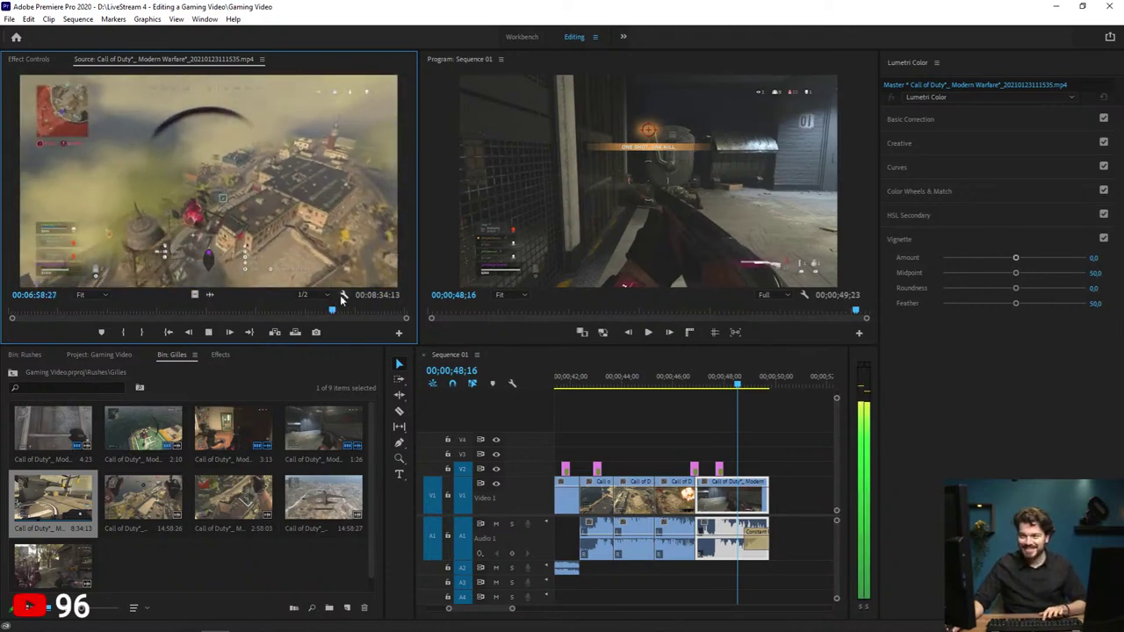
key(i)
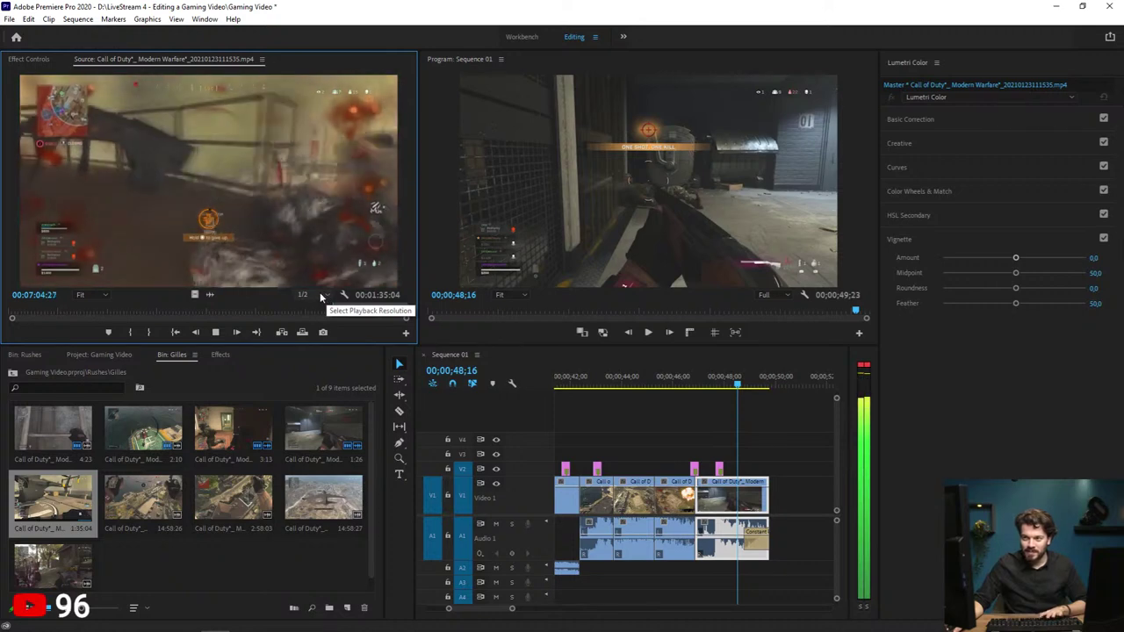
key(space)
key(o)
Step: Mark an earlier In point for the helicopter stunt, making the range 7:23 long, and review the footage
click(329, 312)
drag(329, 312, 333, 311)
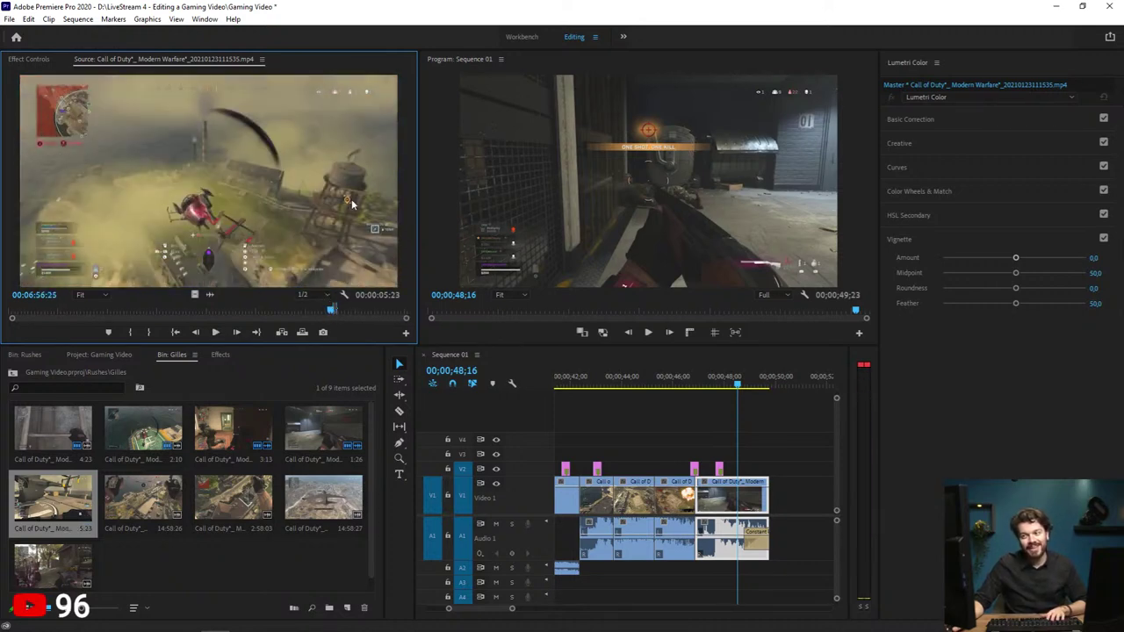
key(space)
key(i)
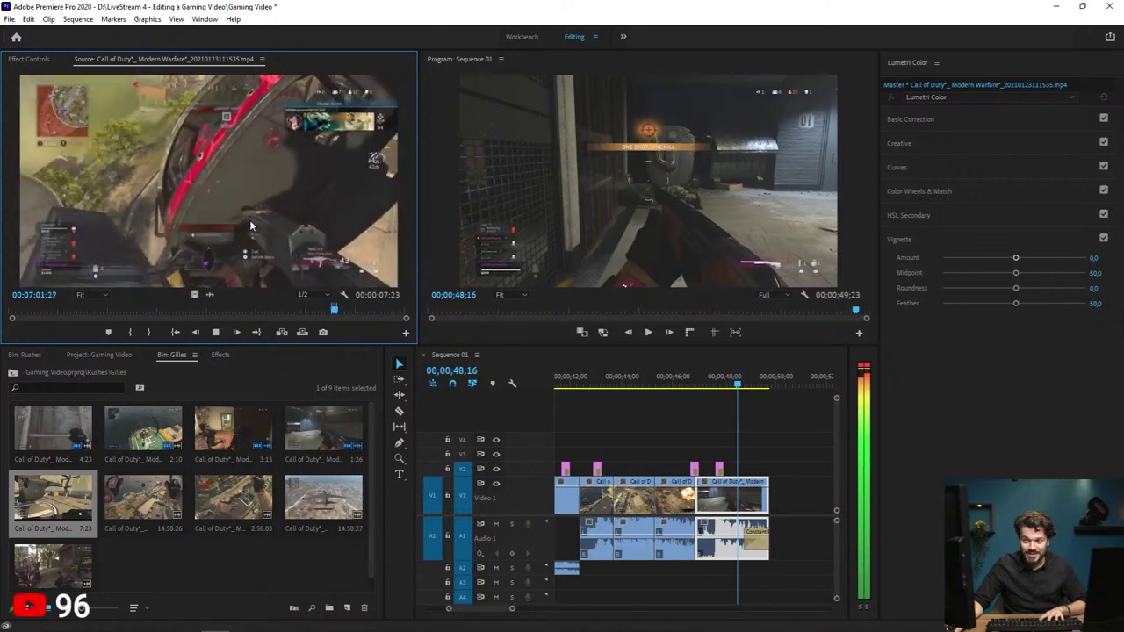
key(space)
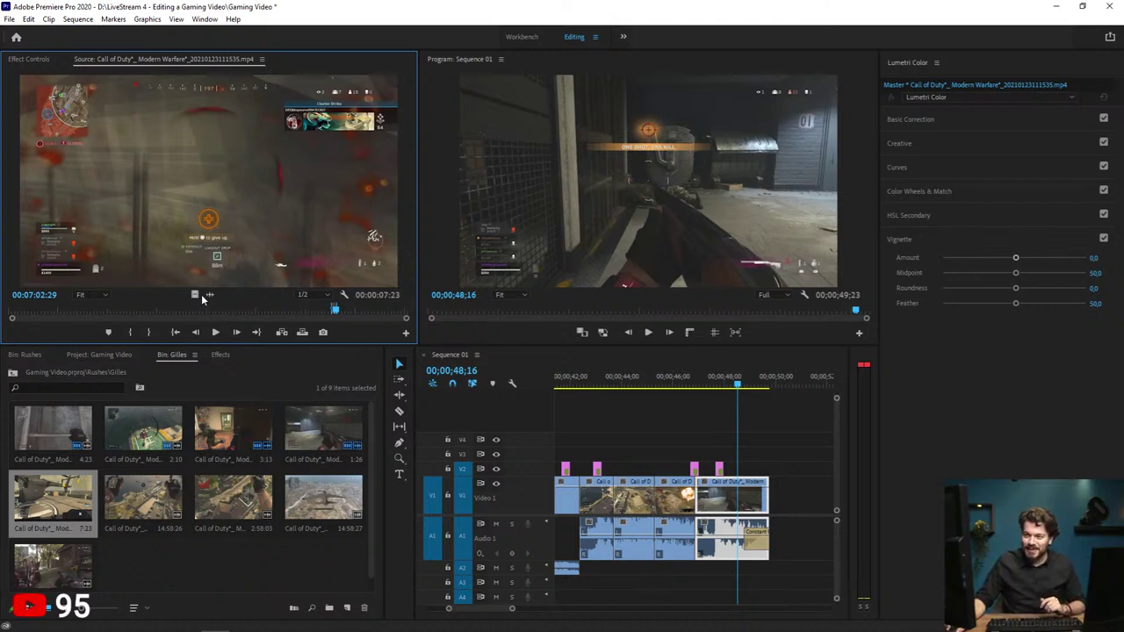
Step: Place the marked helicopter clip on V2 and A2 from 00;00;48;16, over the shotgun clip's tail, and play across the overlap
drag(237, 207, 802, 520)
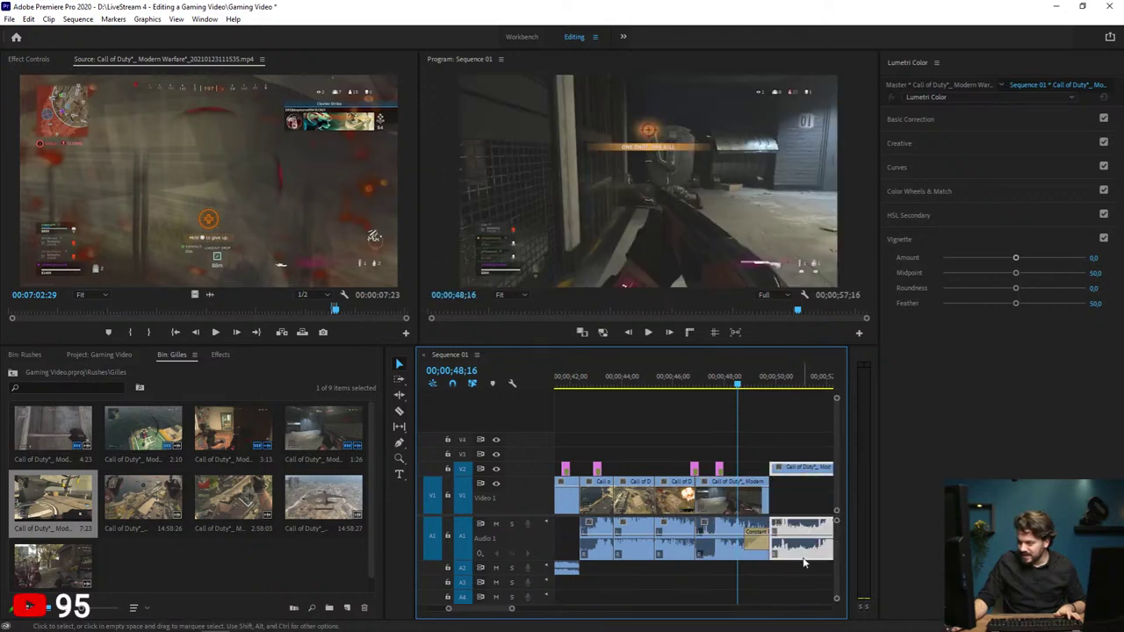
drag(804, 562, 761, 473)
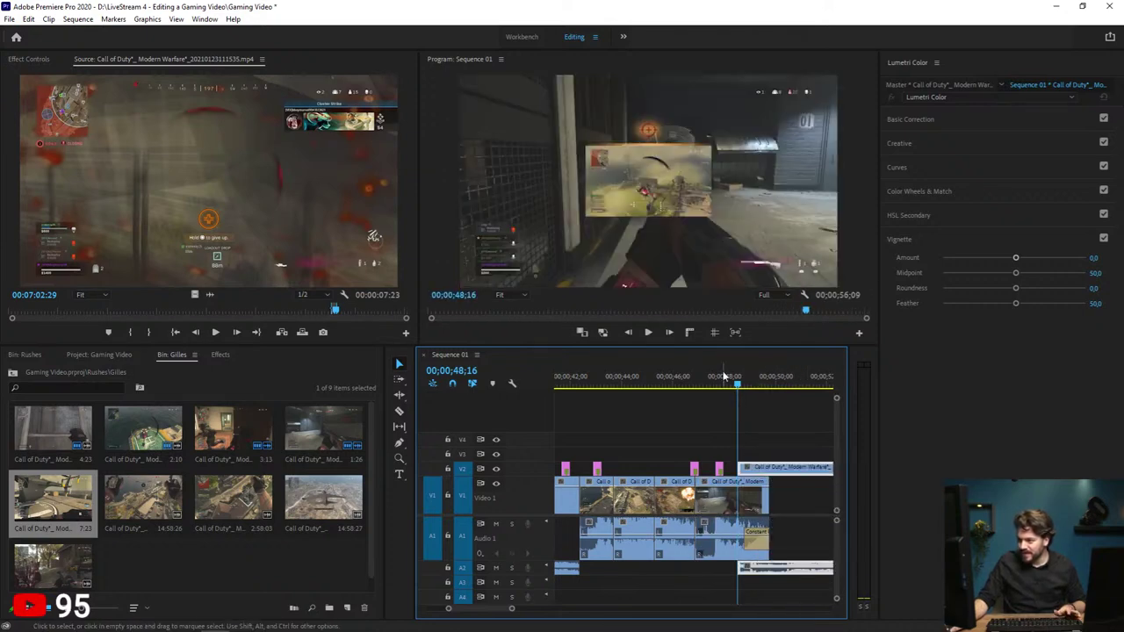
click(724, 387)
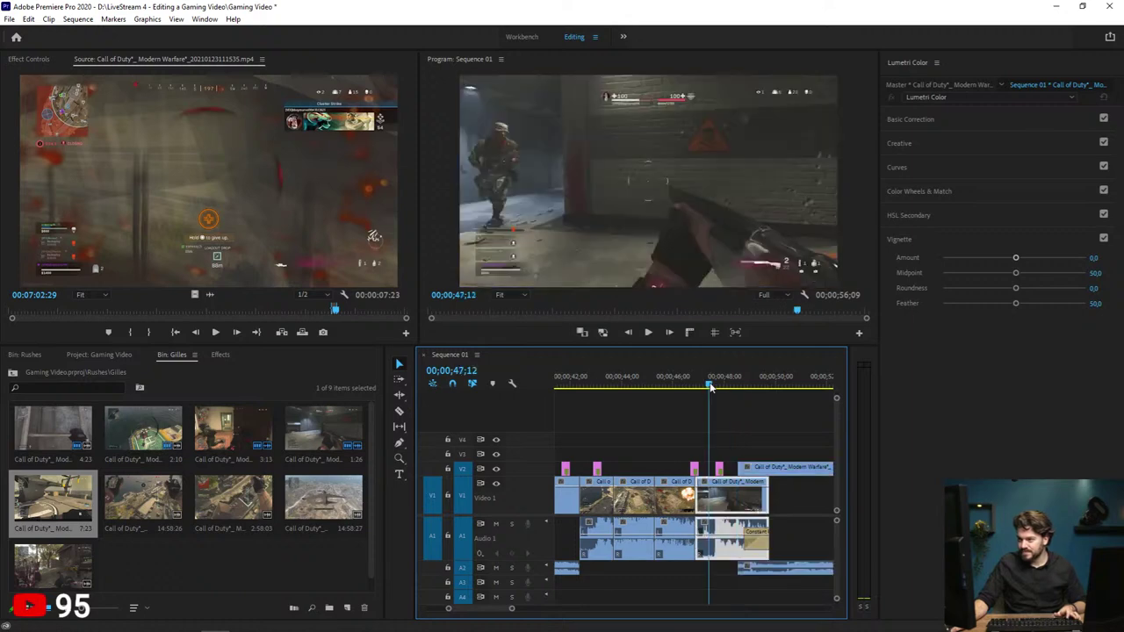
key(space)
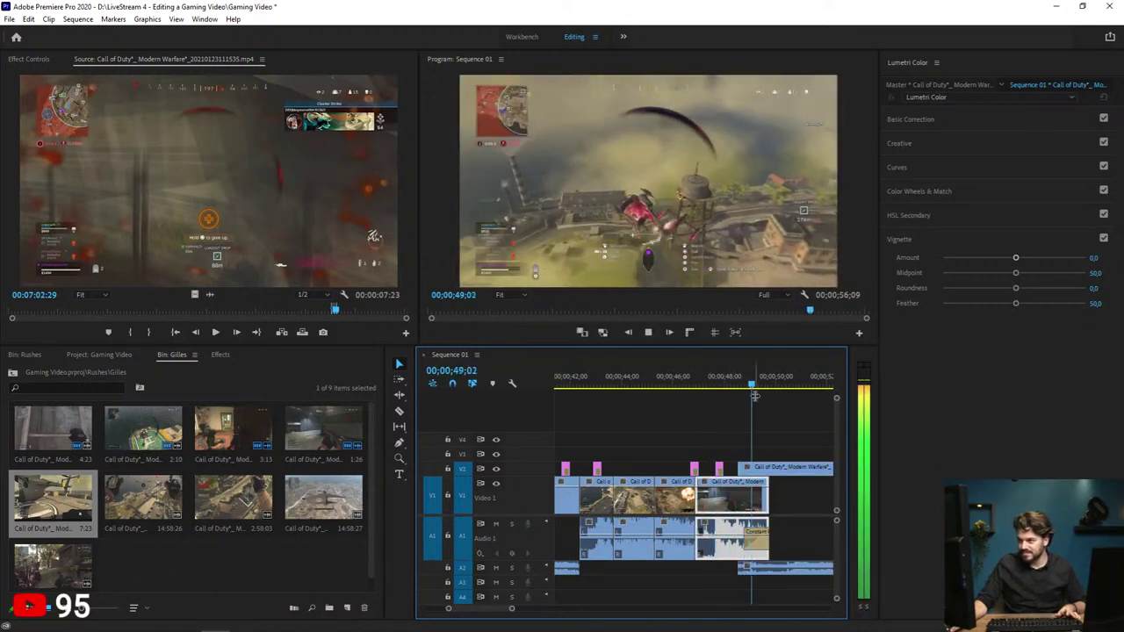
scroll(760, 399, down, 3)
scroll(759, 395, up, 3)
scroll(761, 393, down, 4)
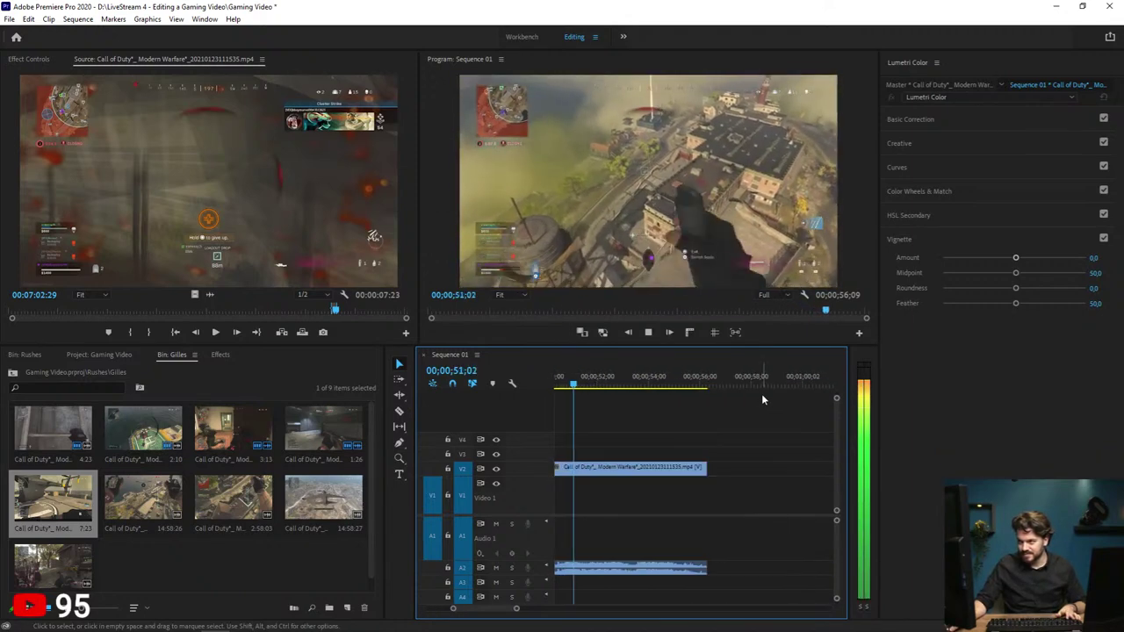
key(space)
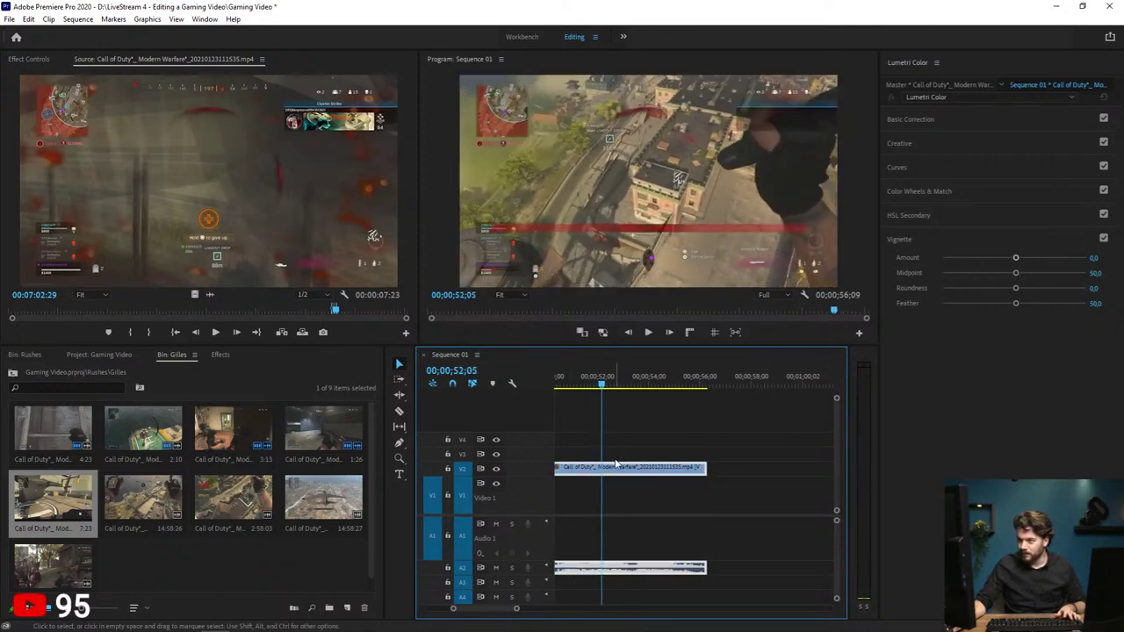
Step: Play the helicopter clip from 00;00;51;10 to 00;00;55;26, select it and save the project
drag(585, 382, 581, 382)
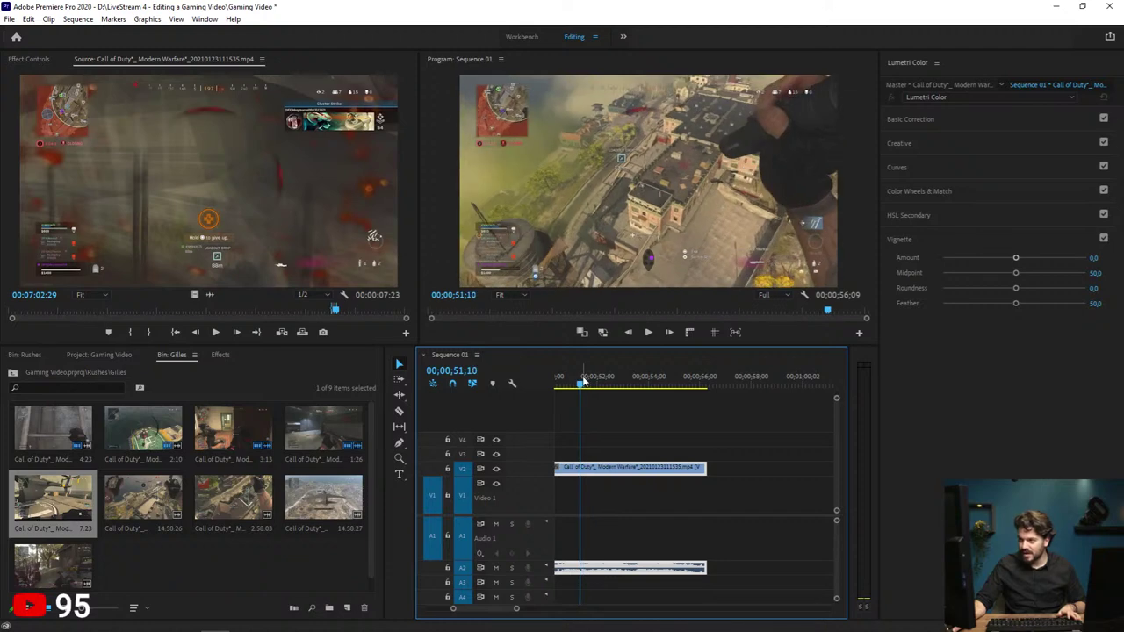
click(623, 413)
key(ctrl+s)
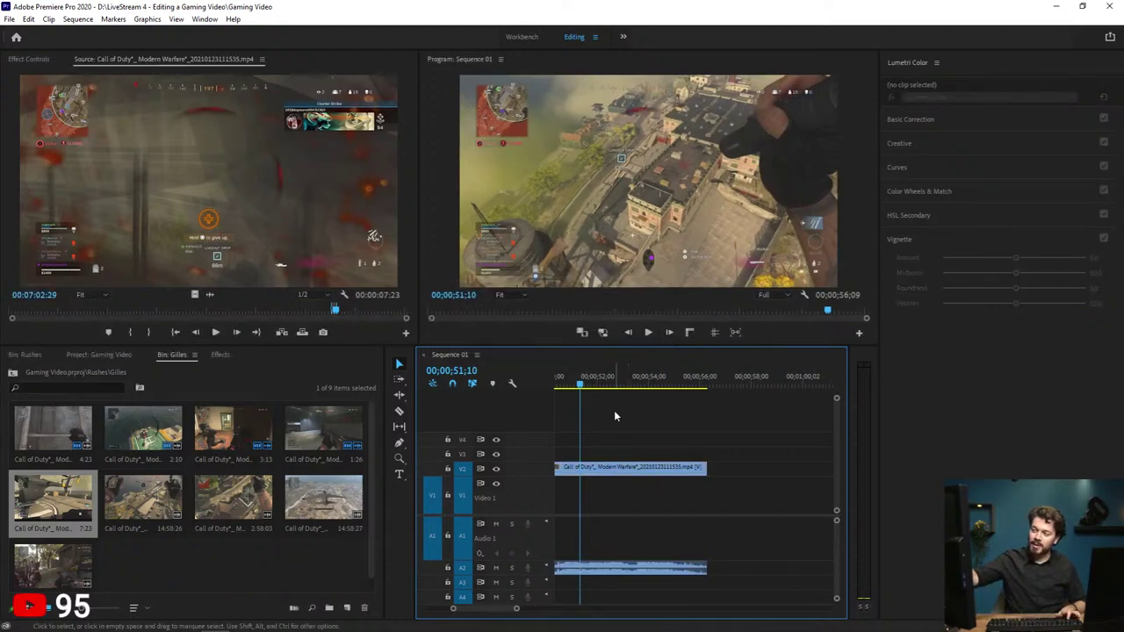
key(space)
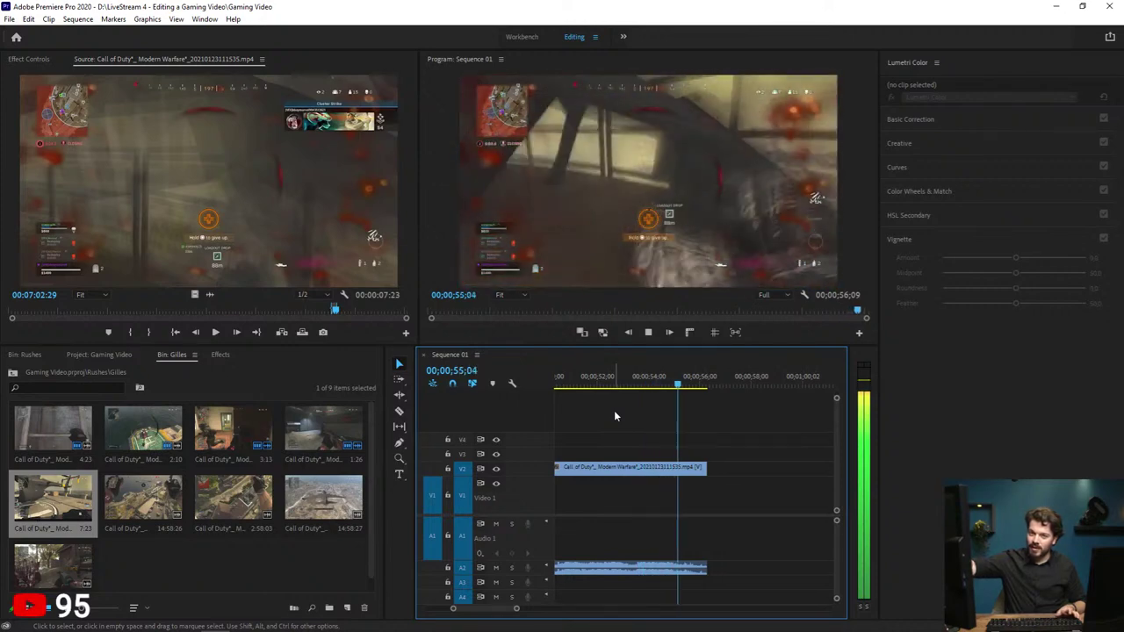
key(space)
key(d)
key(ctrl+s)
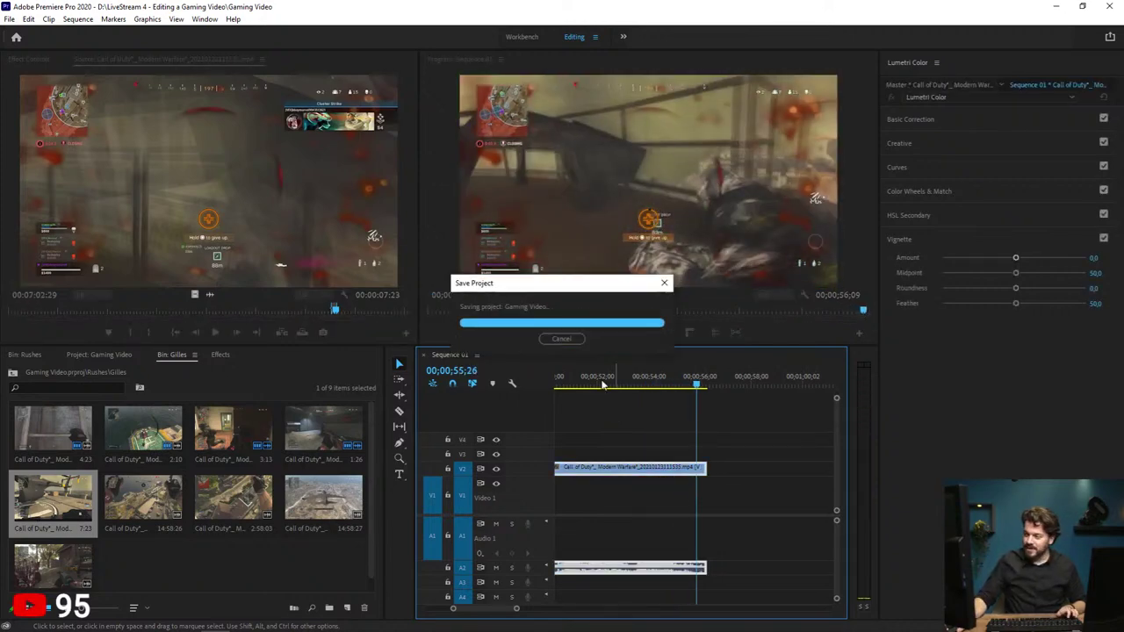
Step: Open the GamePlay.mp4 recording from the Rushes bin in the source monitor and scrub to 00:12:47:16
key(minus)
key(minus)
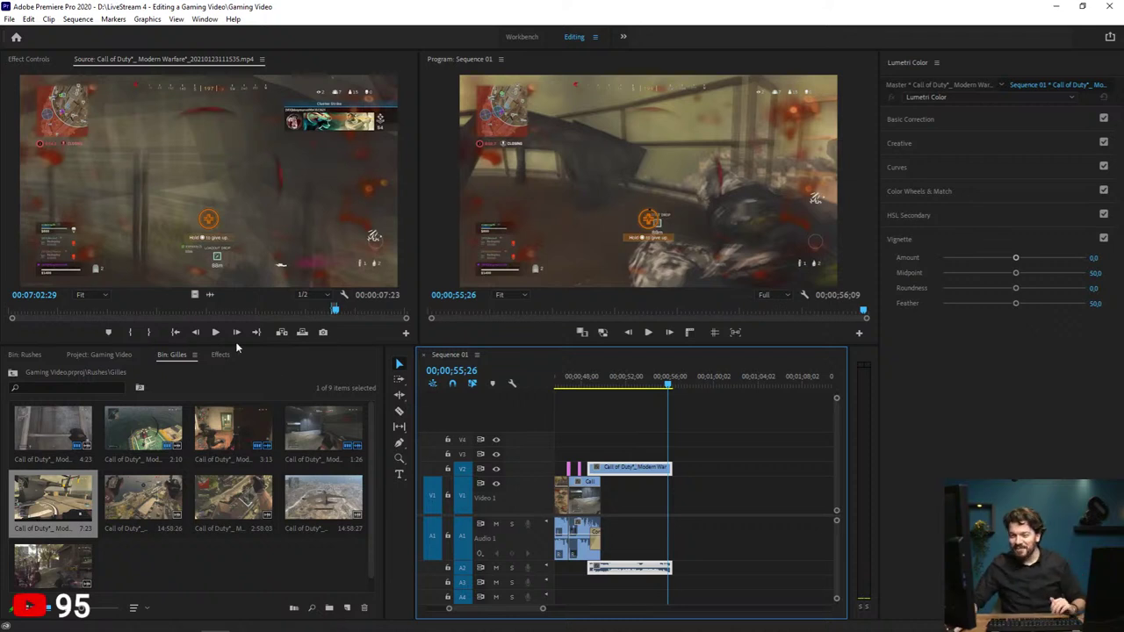
click(89, 354)
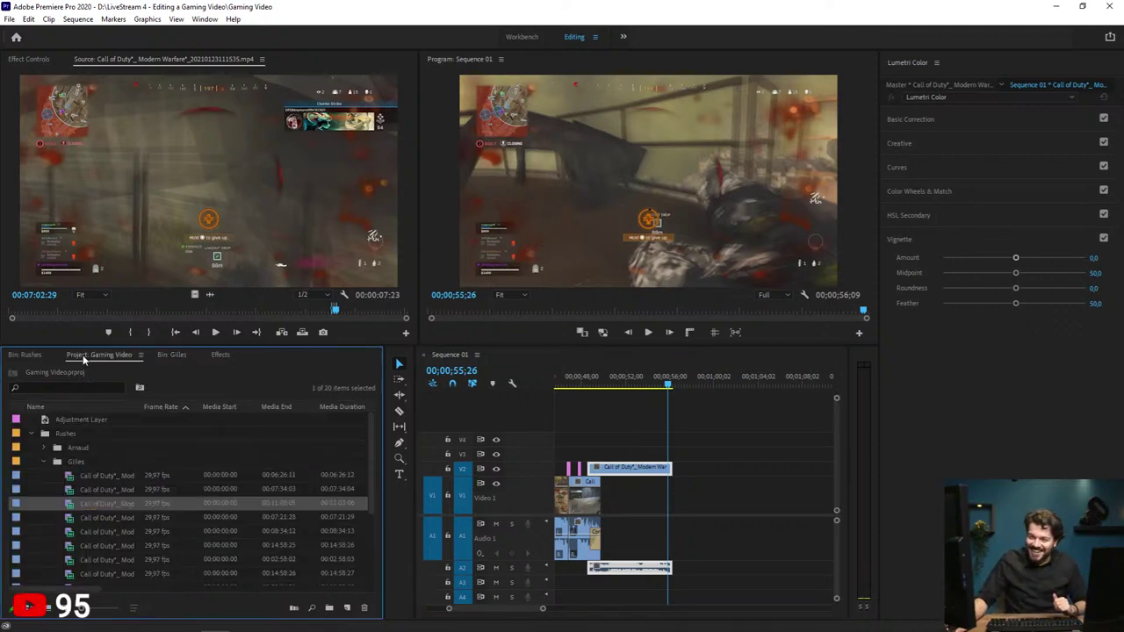
click(44, 461)
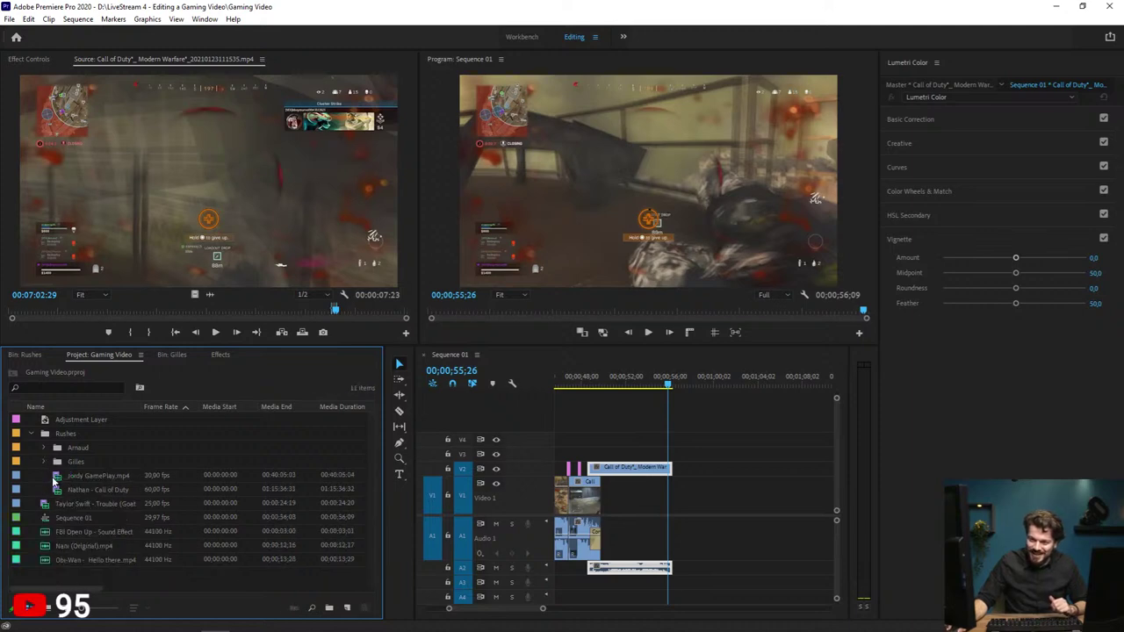
double_click(53, 475)
drag(114, 313, 135, 313)
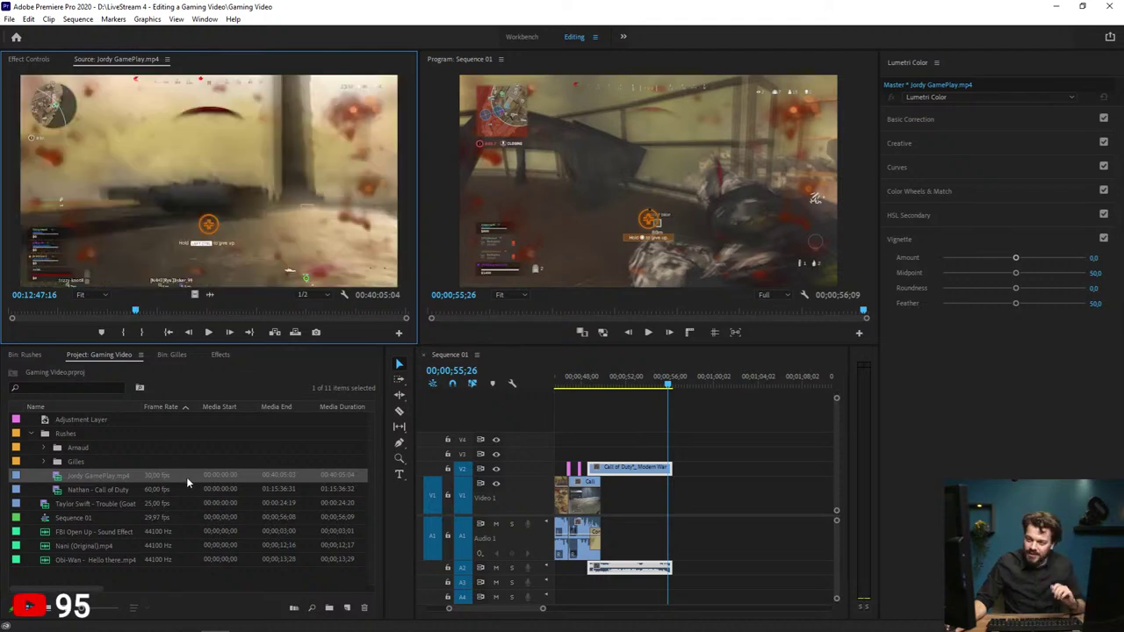
Step: Check the image size in the GamePlay.mp4 recording's file properties
right_click(187, 474)
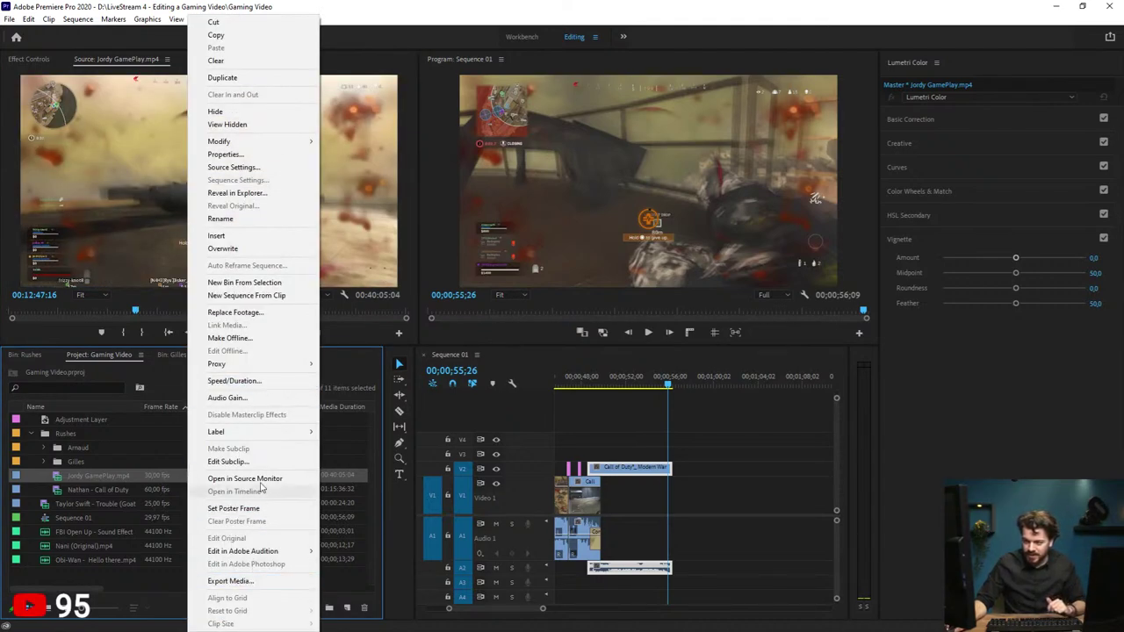
click(257, 156)
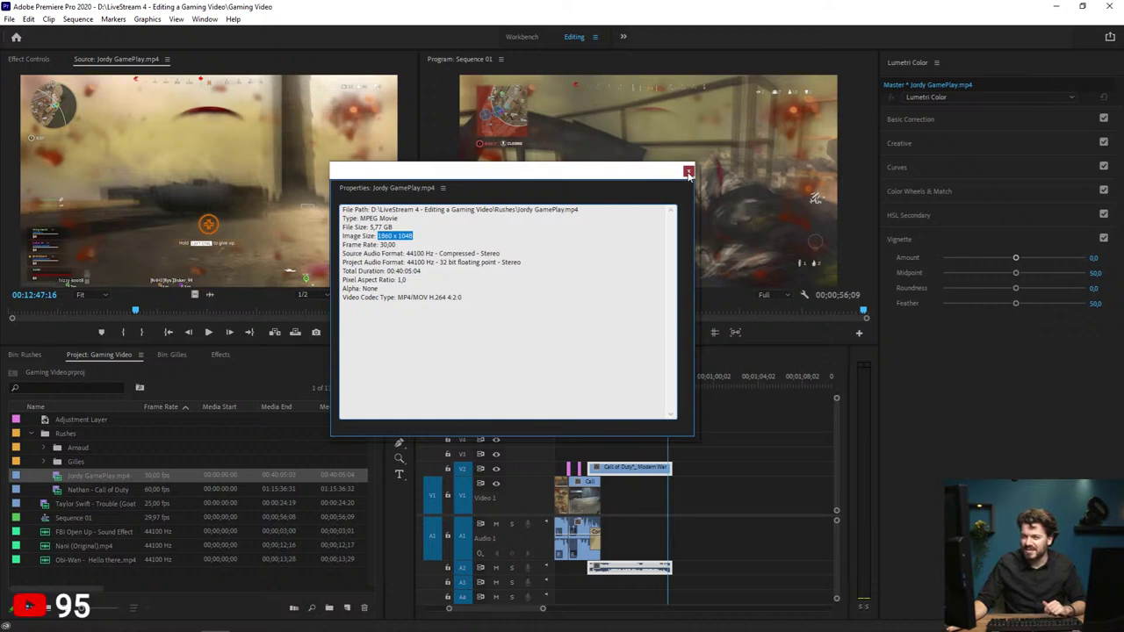
click(688, 172)
Step: Scrub through the GamePlay.mp4 recording and mark a two-second section of the kill around 00:21:03 with in and out points
key(space)
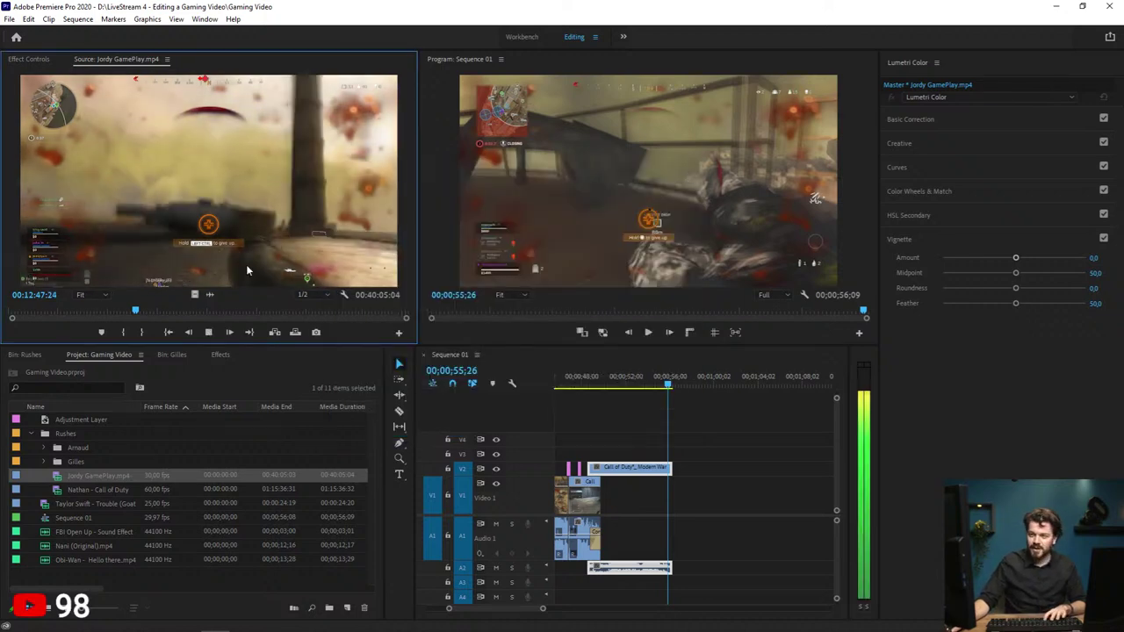
drag(151, 310, 206, 318)
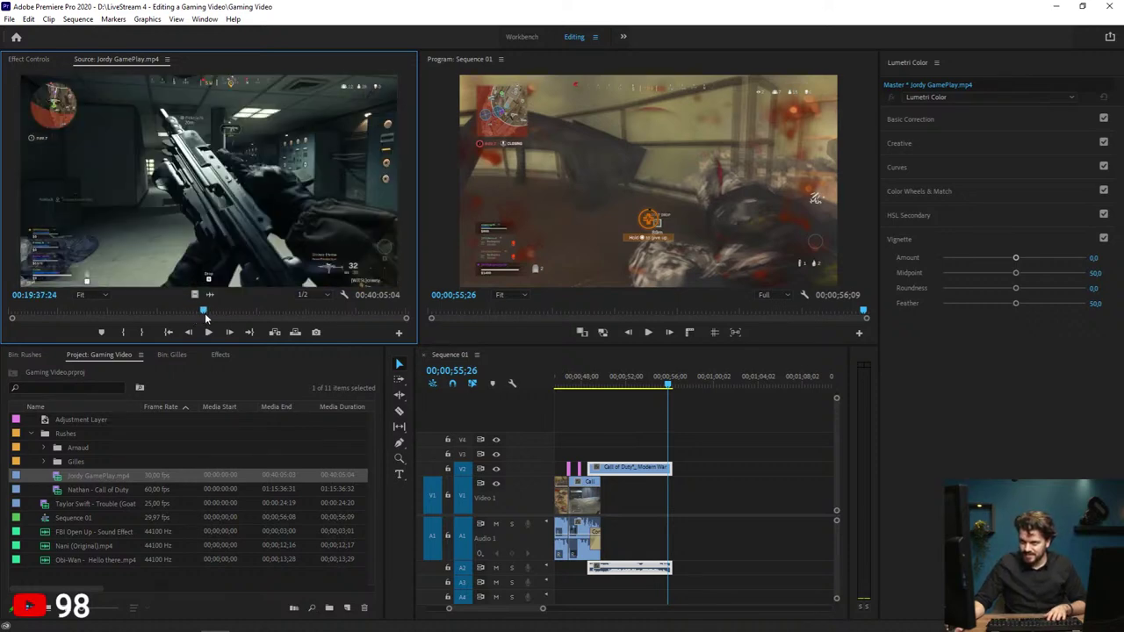
key(space)
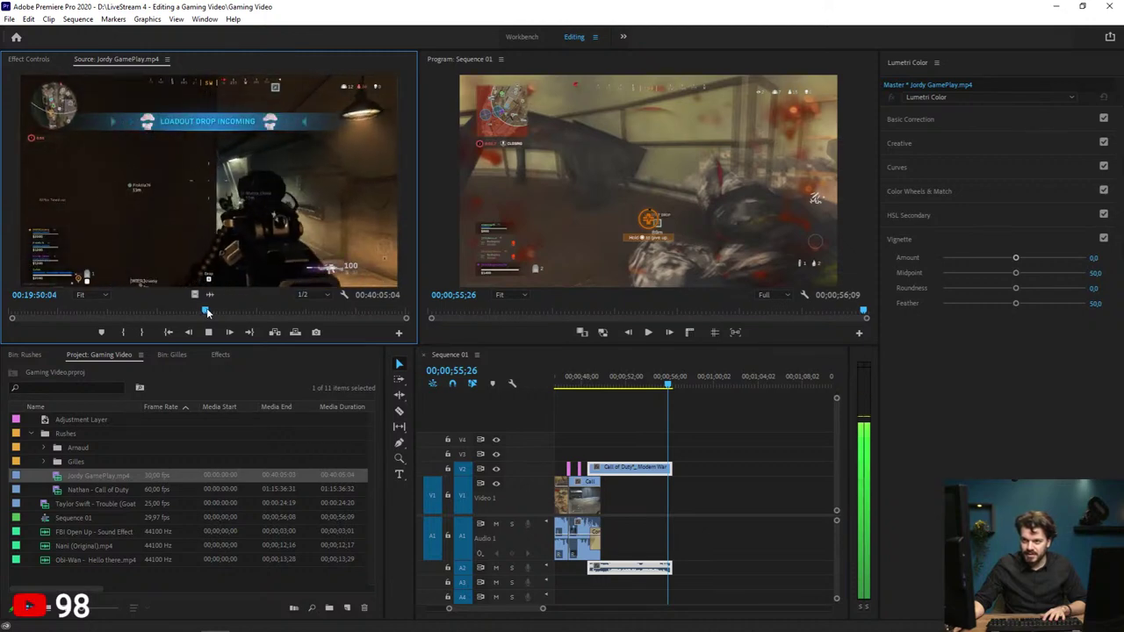
drag(206, 311, 215, 316)
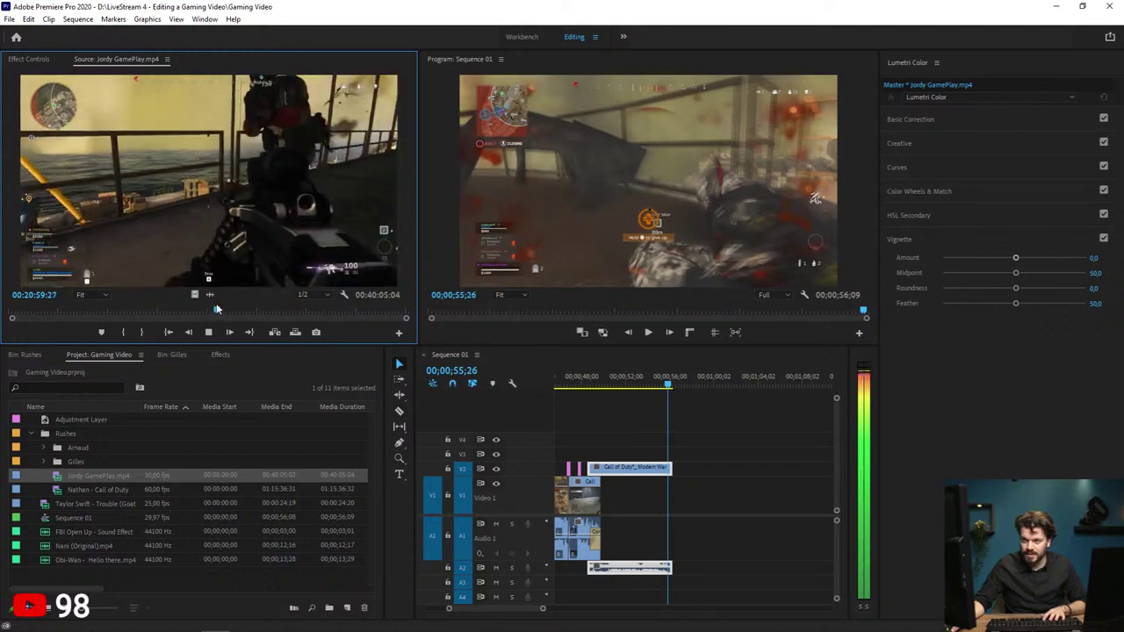
key(i)
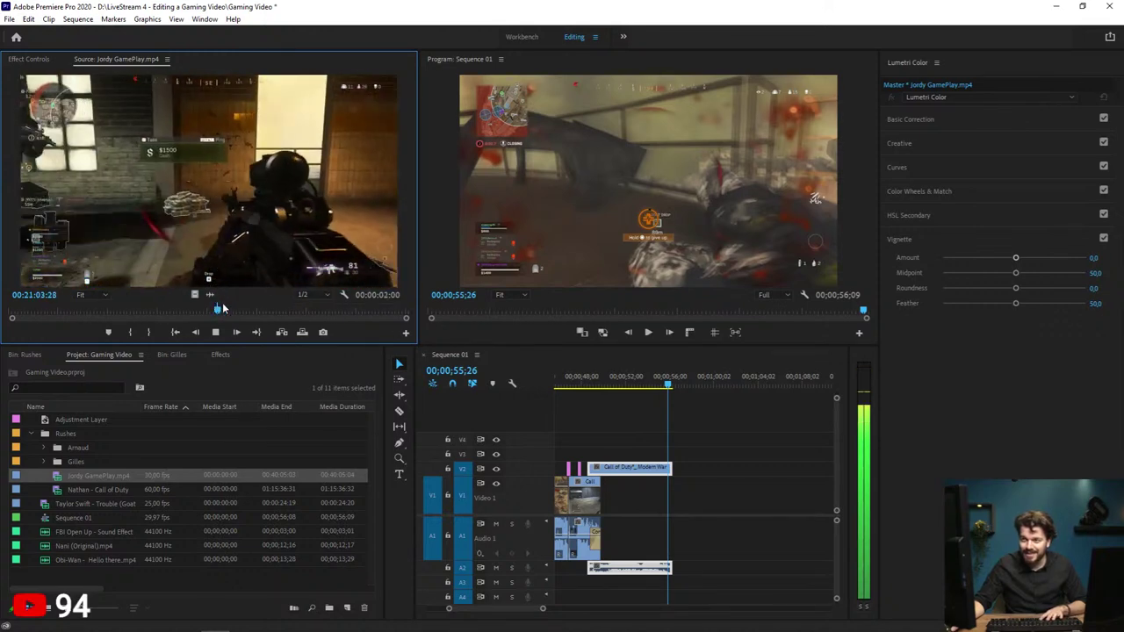
key(o)
key(space)
Step: Place the marked two-second clip on V1 and A1 directly after the helicopter clip and play across the cut from 00;00;54;29
drag(185, 294, 687, 498)
key(space)
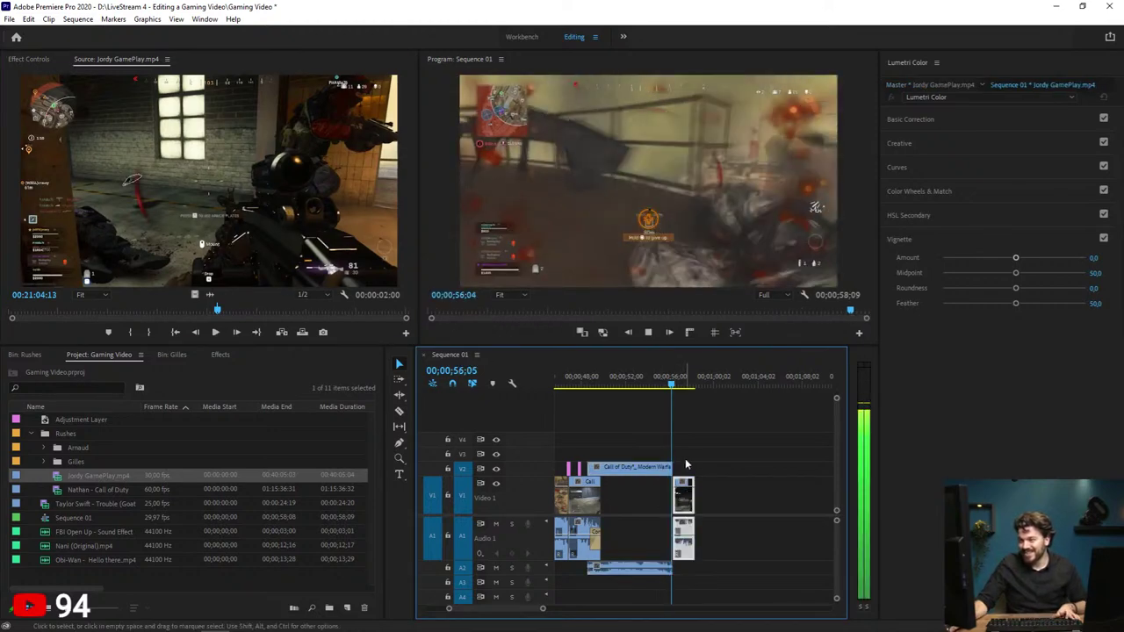
click(660, 377)
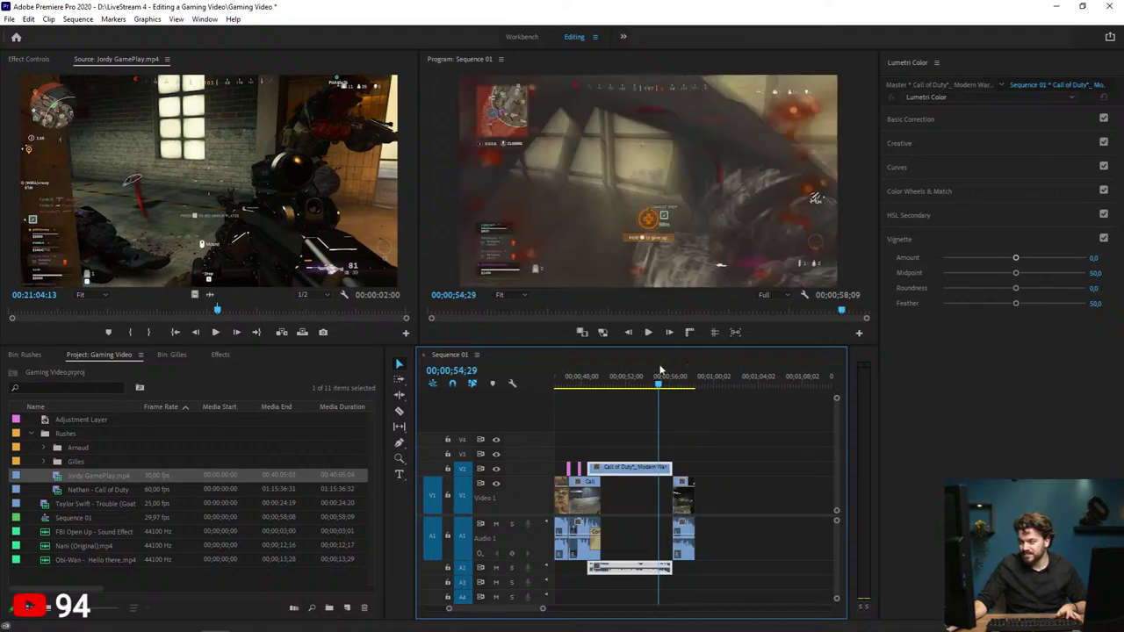
key(space)
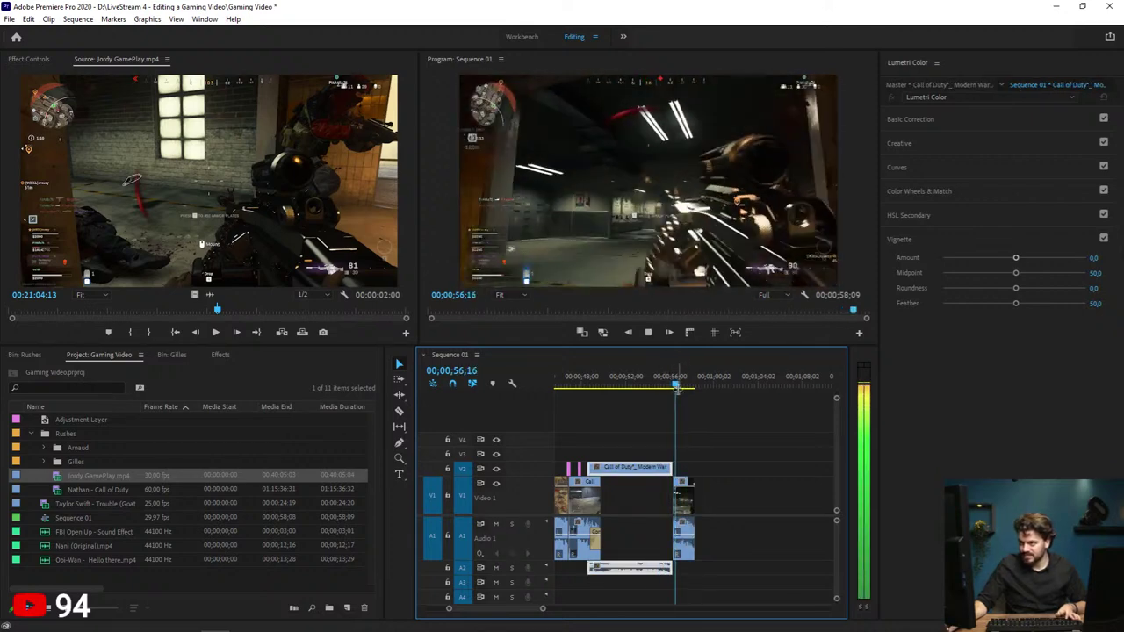
Step: Duplicate the second glitch adjustment layer on V2 to 00;00;57;17 over the new kill clip, play it back and save the project
mouse_move(678, 391)
mouse_down()
mouse_move(690, 387)
mouse_move(670, 386)
mouse_move(687, 386)
mouse_up()
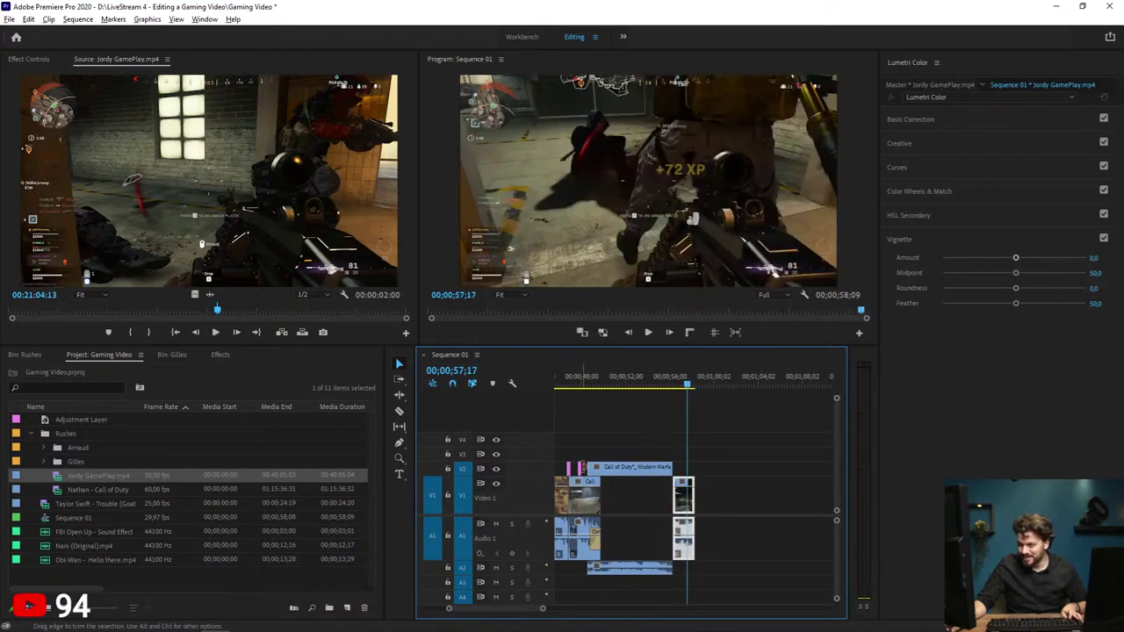
drag(580, 472, 694, 473)
click(677, 386)
key(space)
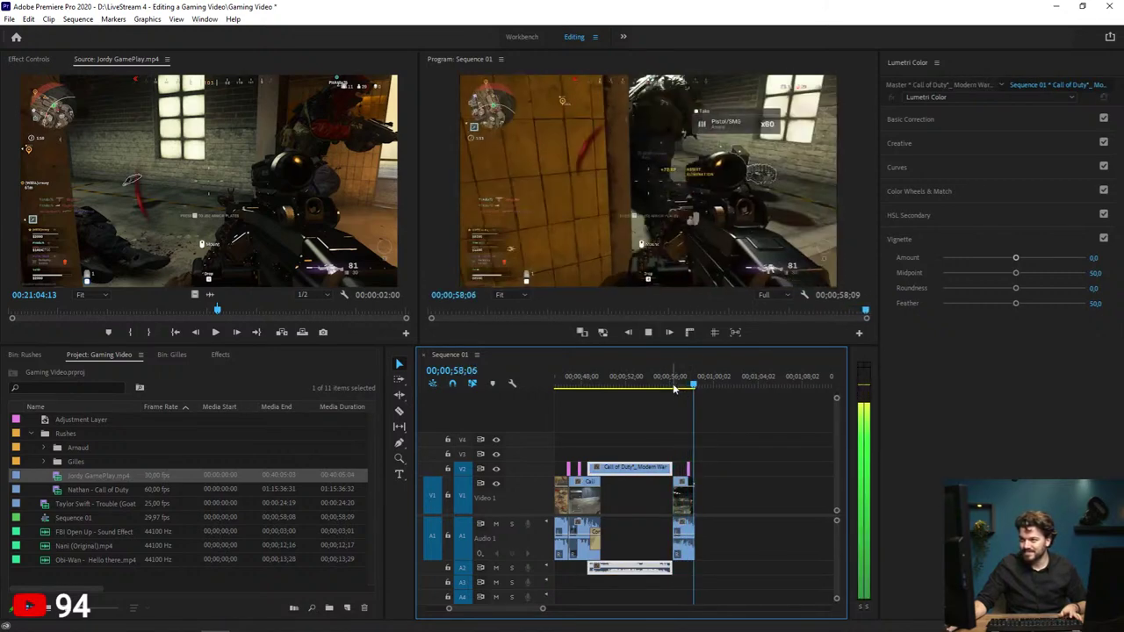
key(ctrl+s)
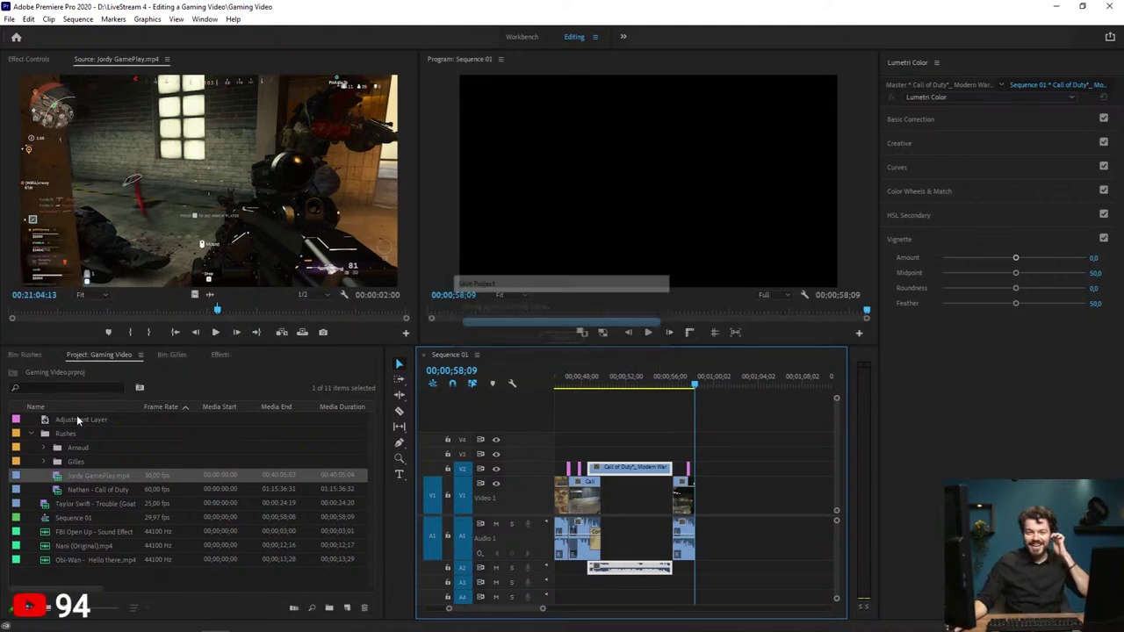